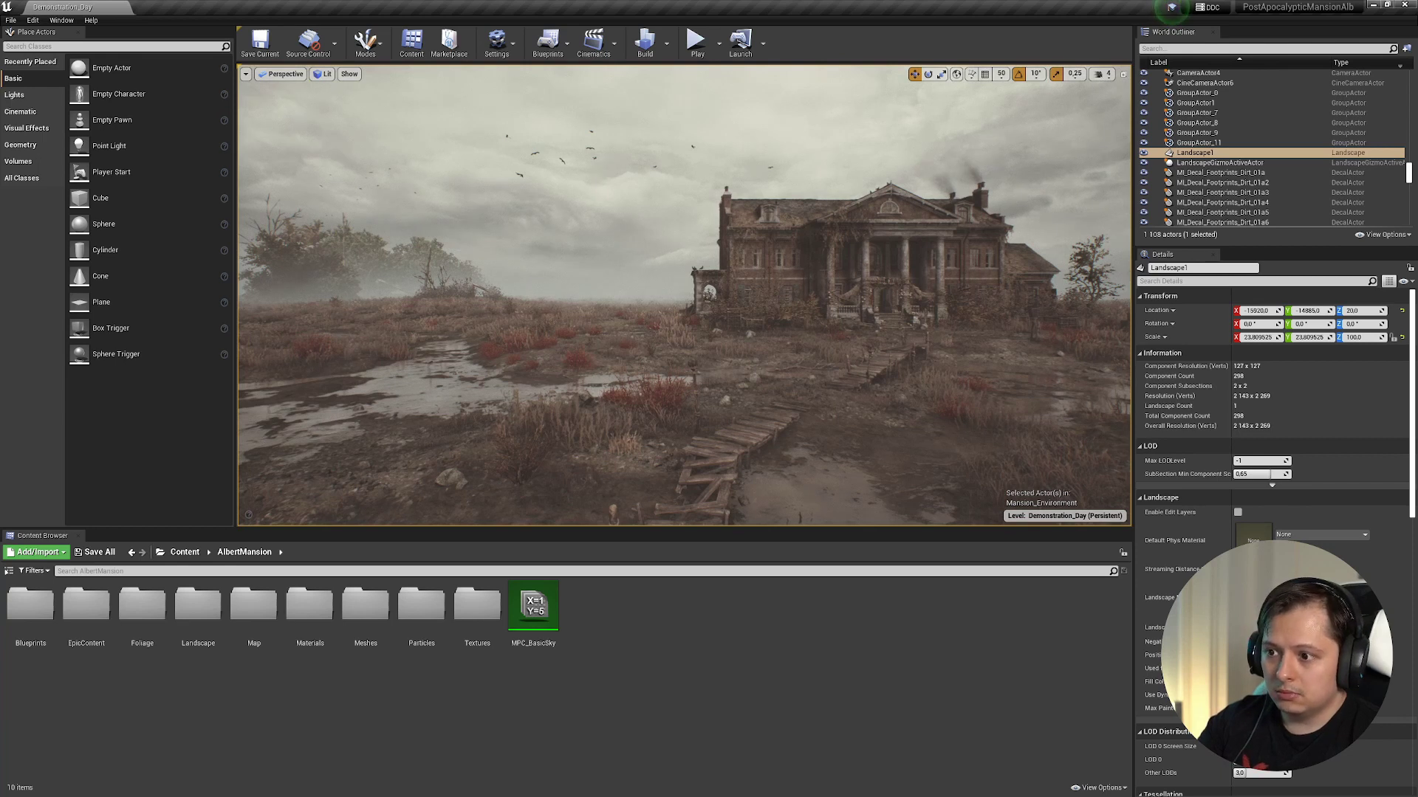
- Examine the mansion's exterior, selecting the roof-edge pipe on the facade and a walkway board in front
{"action": "right_click_drag", "start_coordinate": [590, 354], "coordinate": [610, 354]}
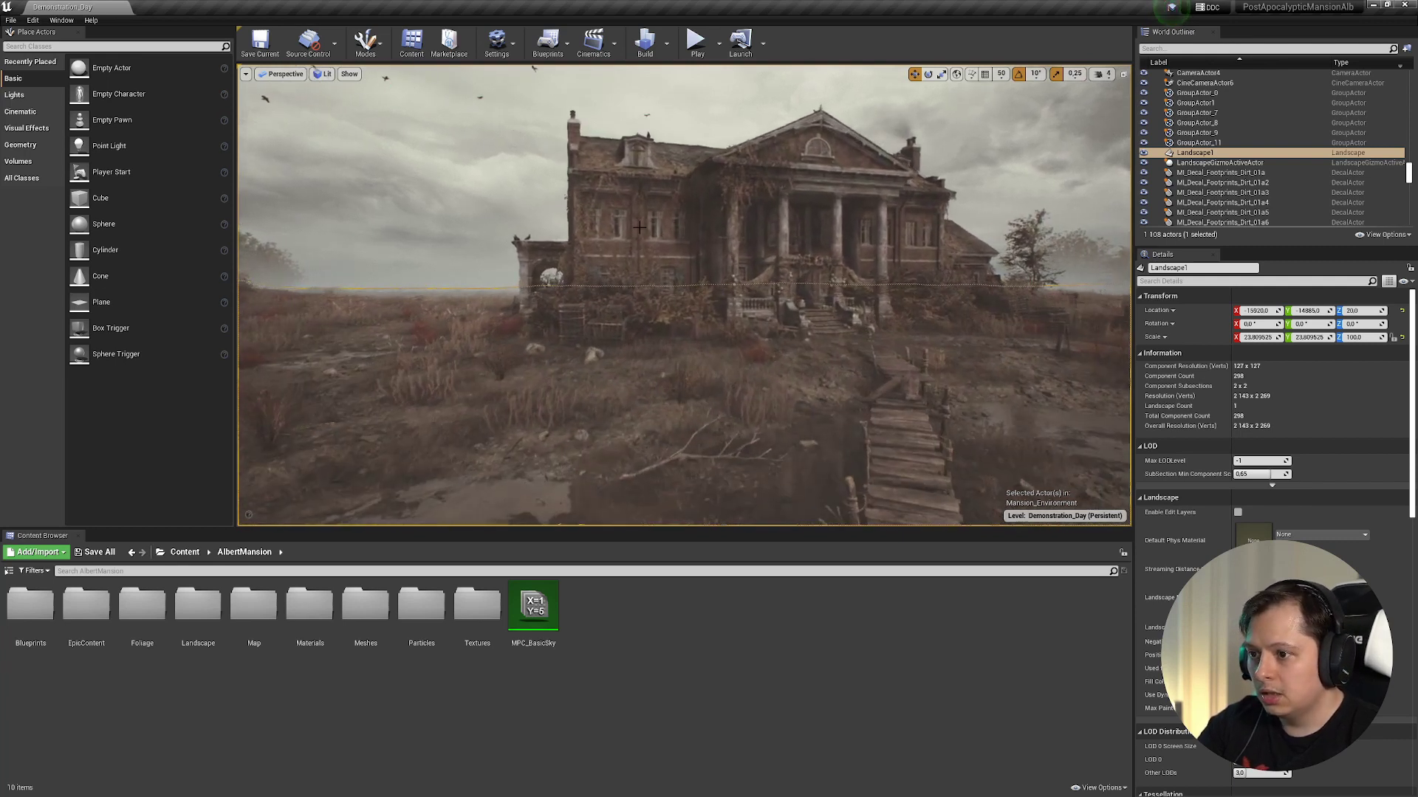
{"action": "left_click", "coordinate": [638, 230]}
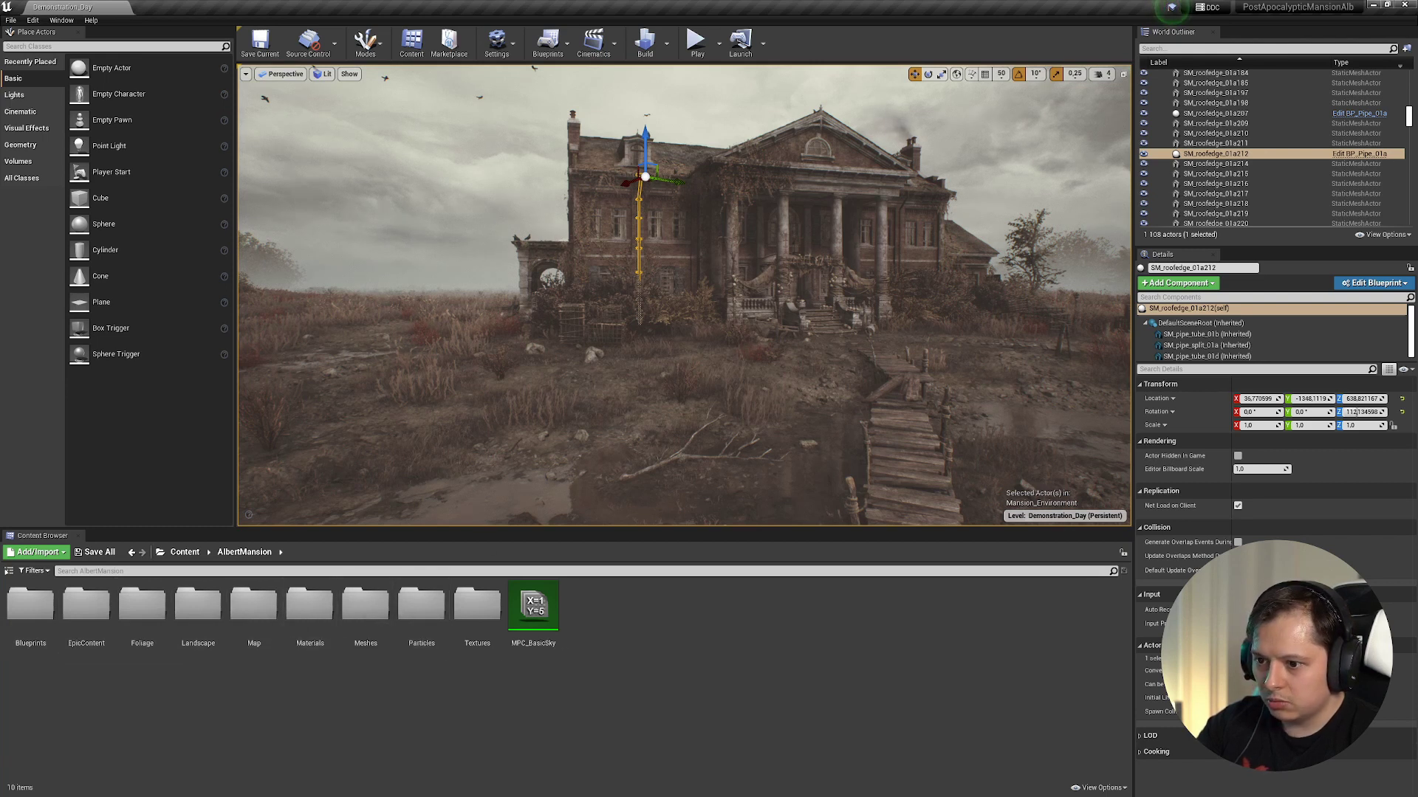
{"action": "left_click", "coordinate": [901, 432]}
{"action": "right_click_drag", "start_coordinate": [894, 413], "coordinate": [945, 413]}
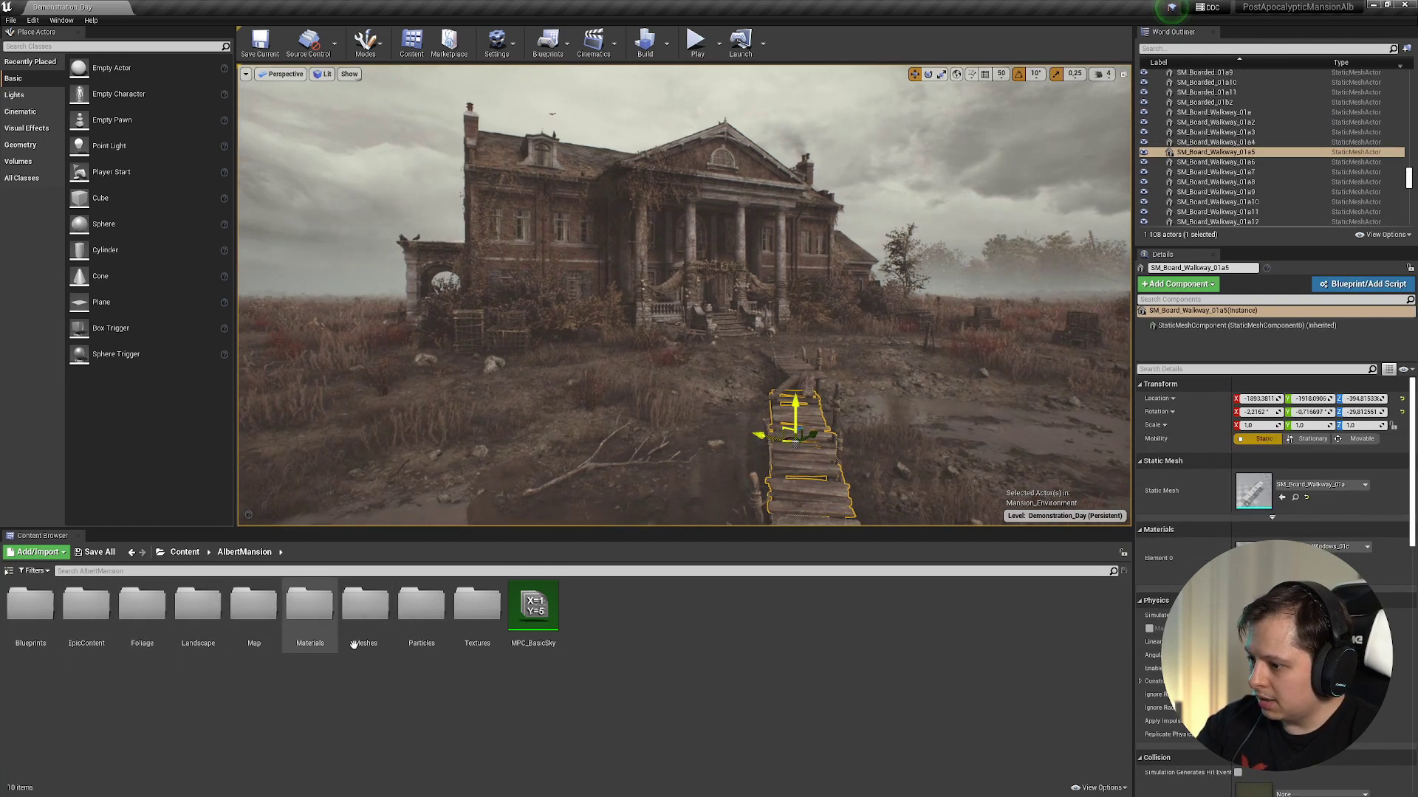
- Open the Meshes folder of AlbertMansion and filter its contents to Static Mesh assets
{"action": "double_click", "coordinate": [365, 605]}
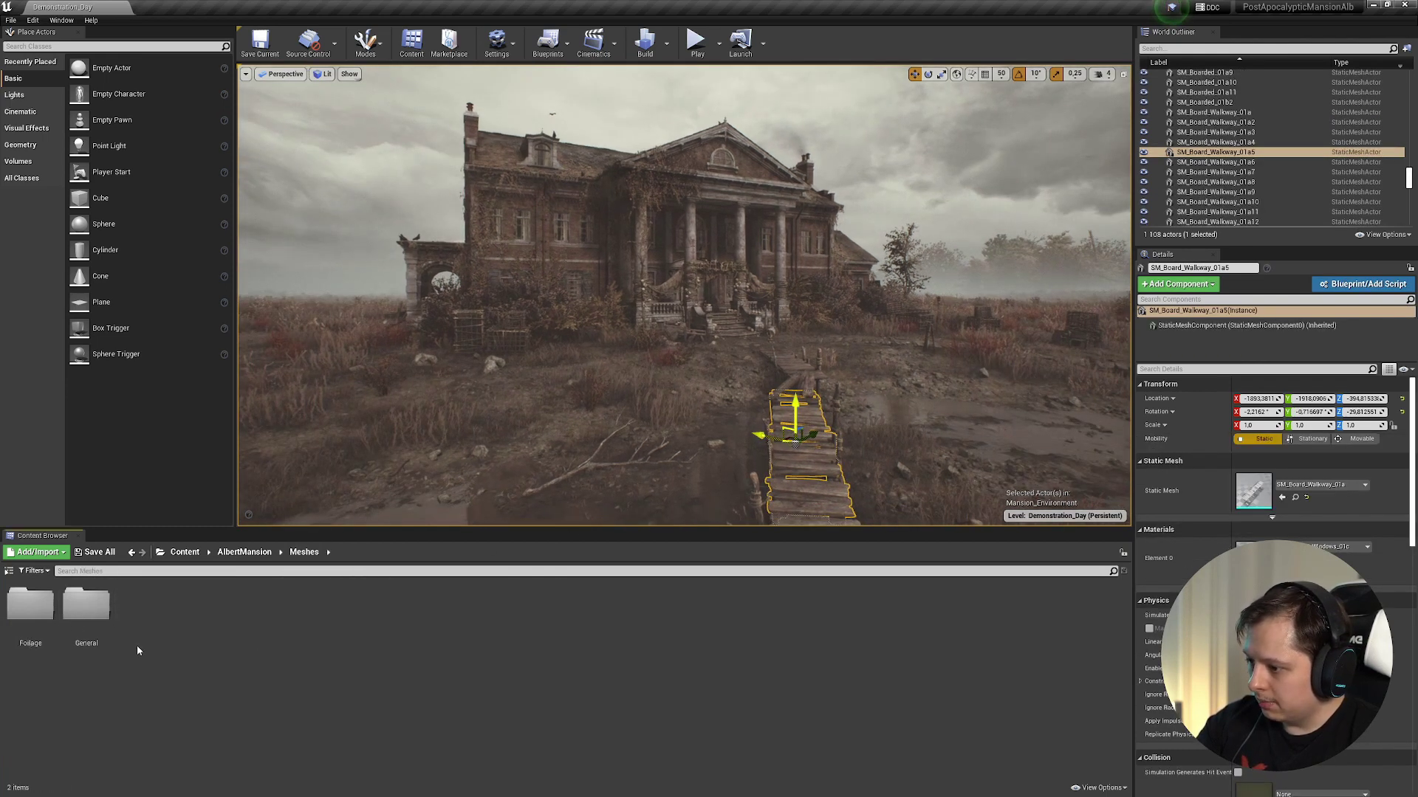
{"action": "left_click", "coordinate": [33, 571]}
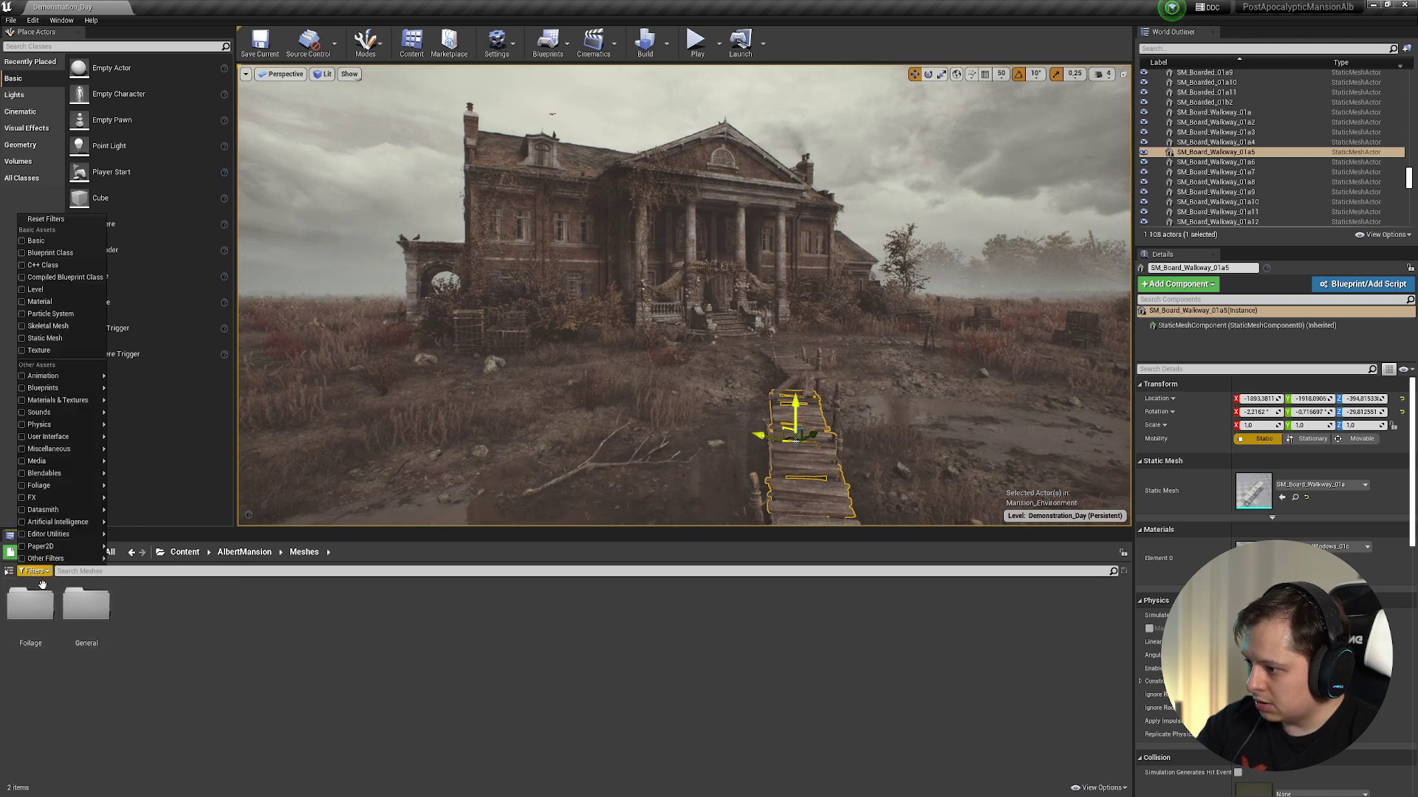
{"action": "left_click", "coordinate": [54, 340]}
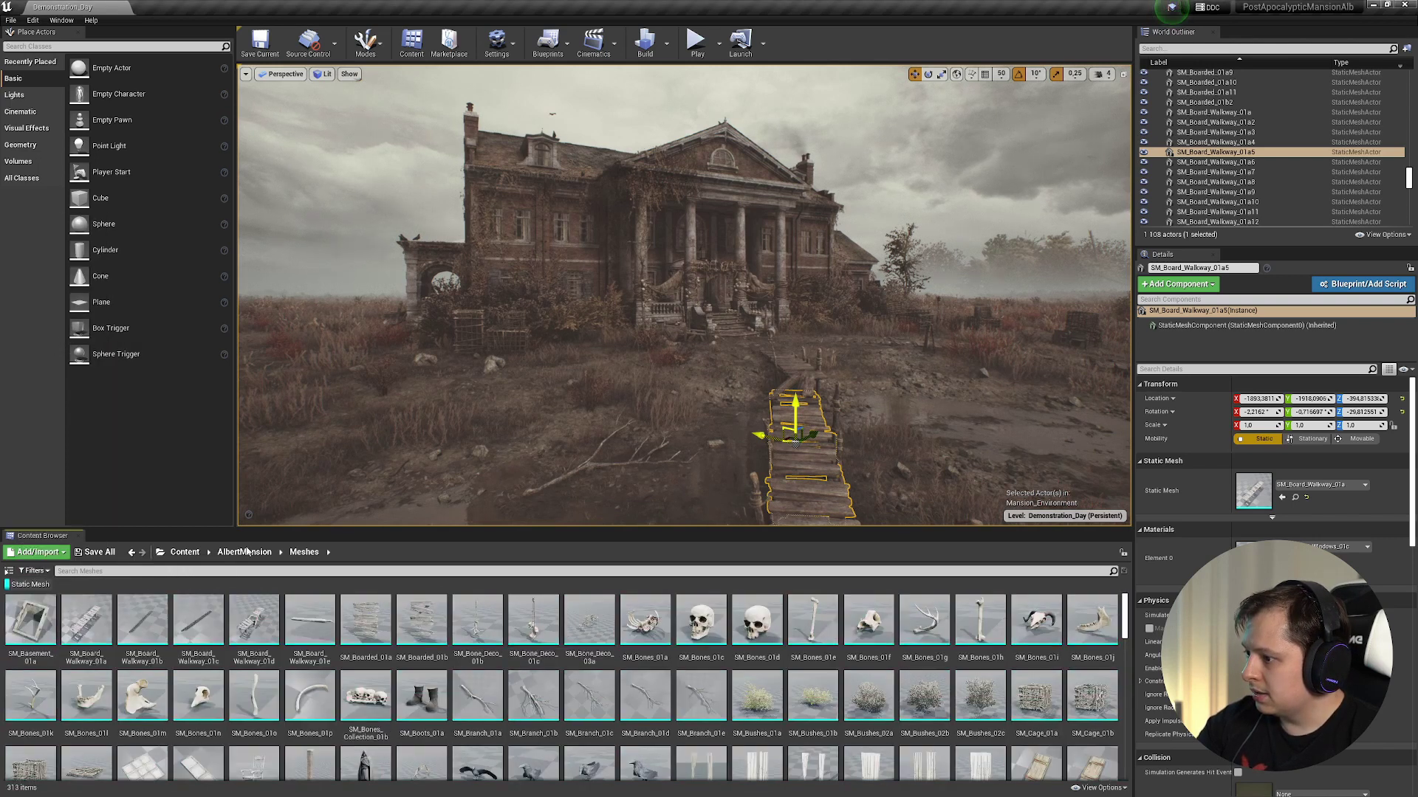
- Browse the static meshes down to the wall modules and select SM_Wall_F2_01a
{"action": "scroll", "coordinate": [425, 693], "scroll_direction": "down", "scroll_amount": 2}
{"action": "scroll", "coordinate": [425, 692], "scroll_direction": "down", "scroll_amount": 10}
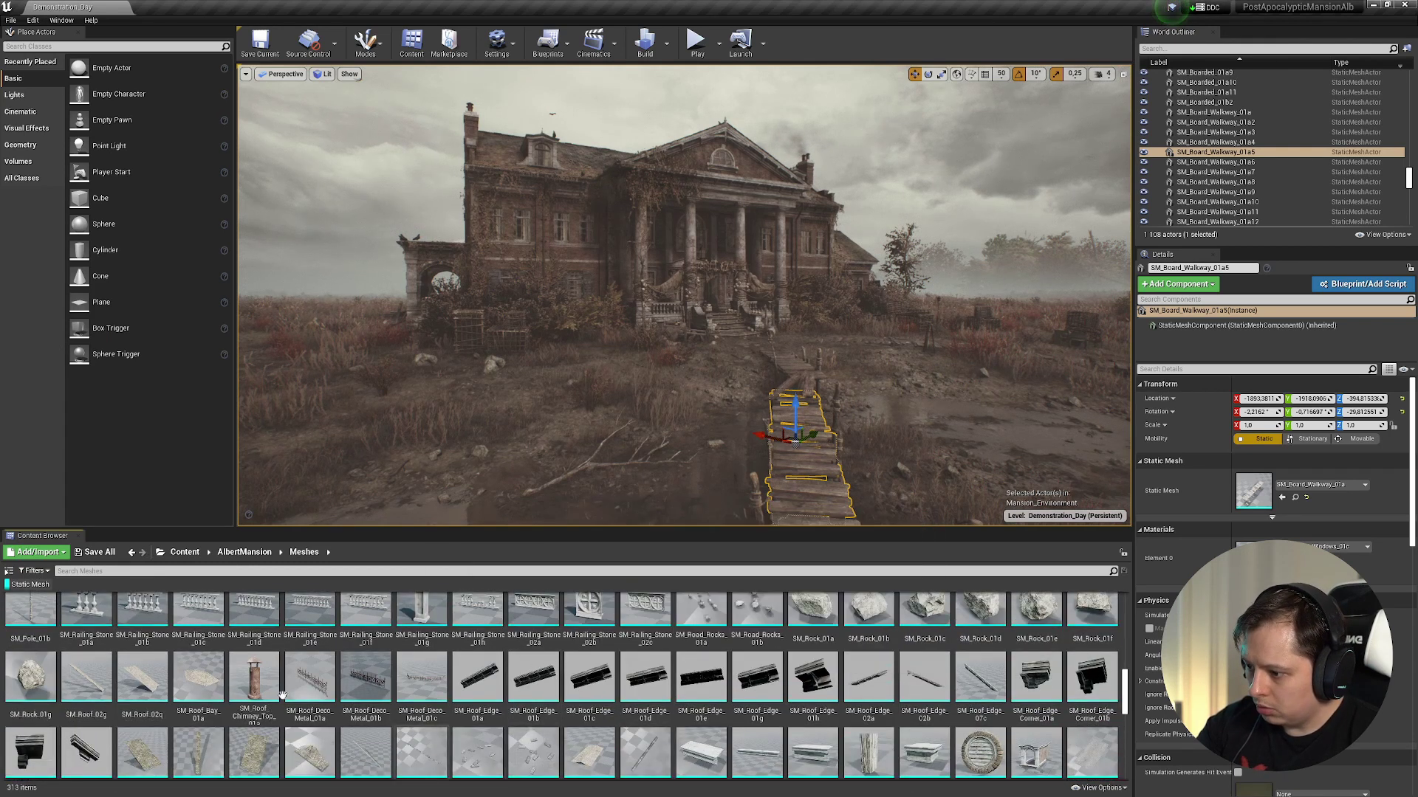
{"action": "scroll", "coordinate": [443, 709], "scroll_direction": "down", "scroll_amount": 5}
{"action": "scroll", "coordinate": [519, 734], "scroll_direction": "down", "scroll_amount": 4}
{"action": "left_click", "coordinate": [421, 661]}
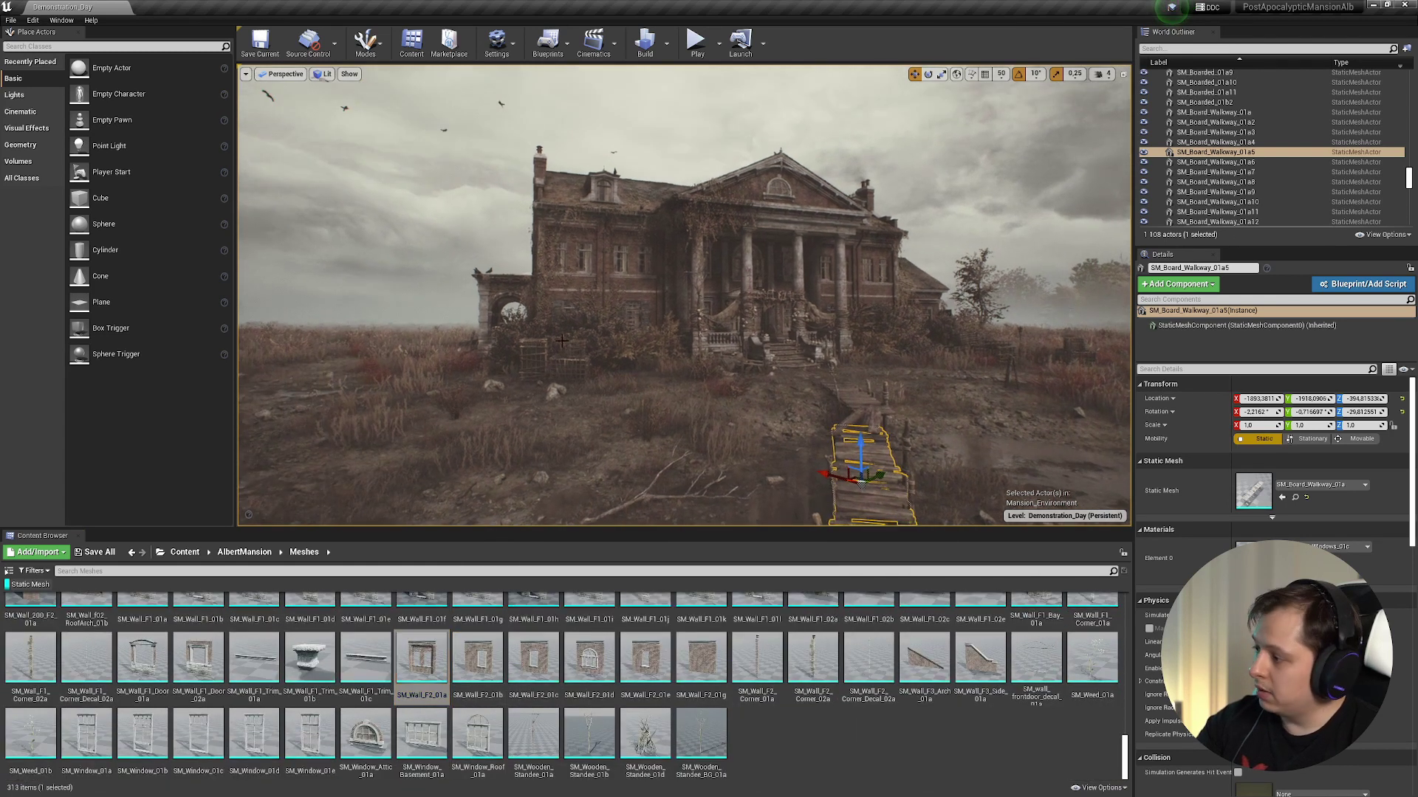
- Examine the modular upper-floor walls up close, selecting the two adjacent window sections beside the side arch
{"action": "key", "text": "w"}
{"action": "right_click_drag", "start_coordinate": [638, 447], "coordinate": [638, 367]}
{"action": "left_click", "coordinate": [584, 392]}
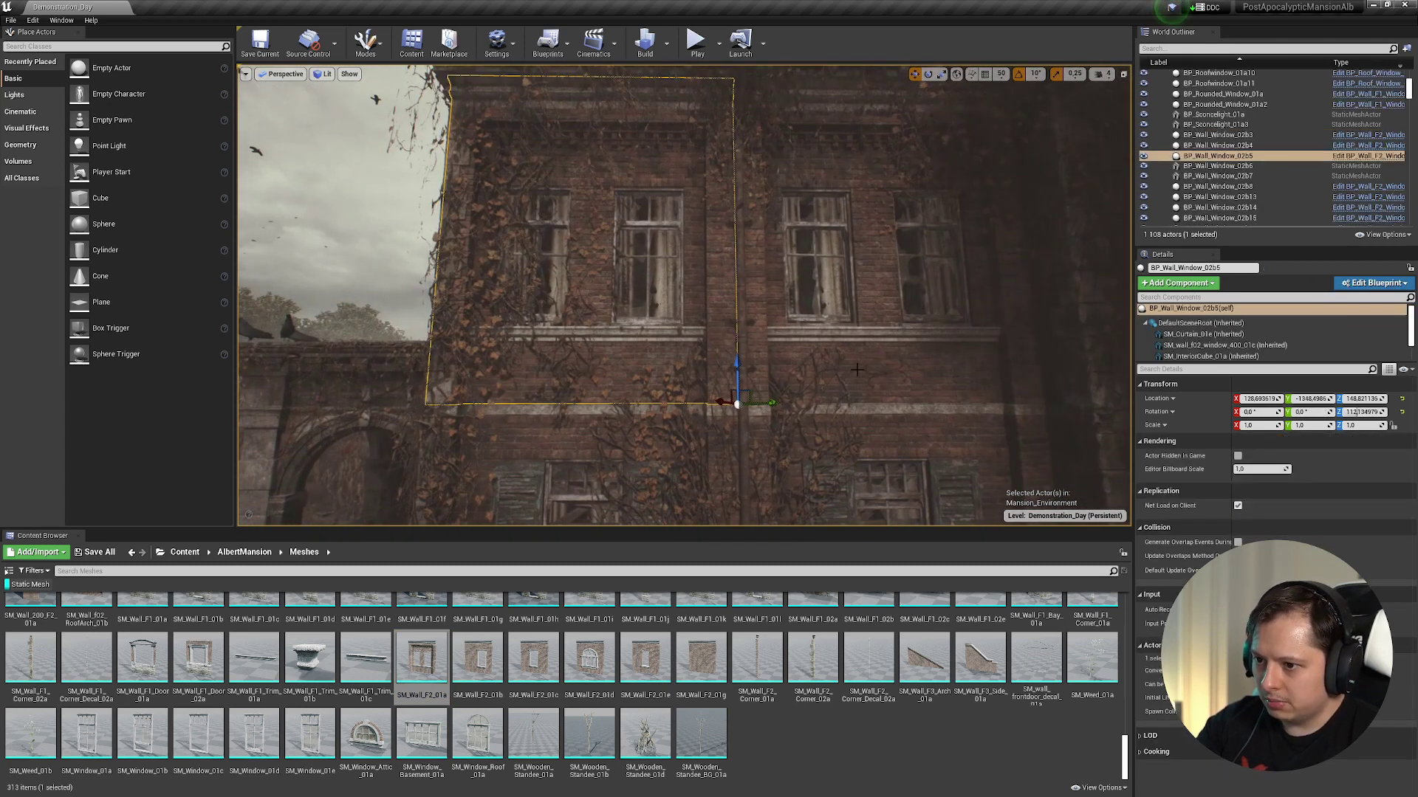
{"action": "left_click", "coordinate": [856, 370]}
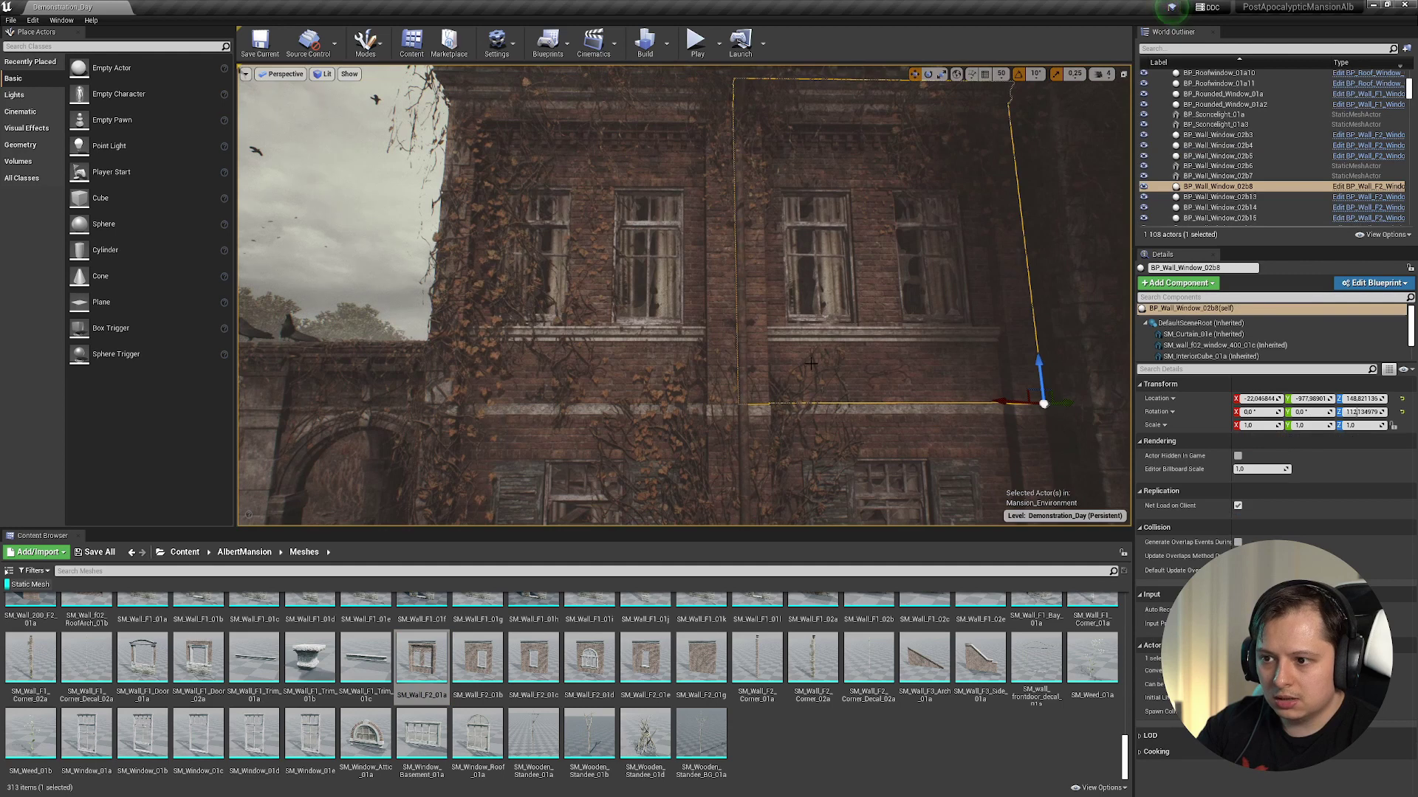
{"action": "key", "text": "d"}
{"action": "mouse_move", "coordinate": [773, 304]}
{"action": "right_mouse_down"}
{"action": "mouse_move", "coordinate": [849, 309]}
{"action": "mouse_move", "coordinate": [772, 304]}
{"action": "right_mouse_up"}
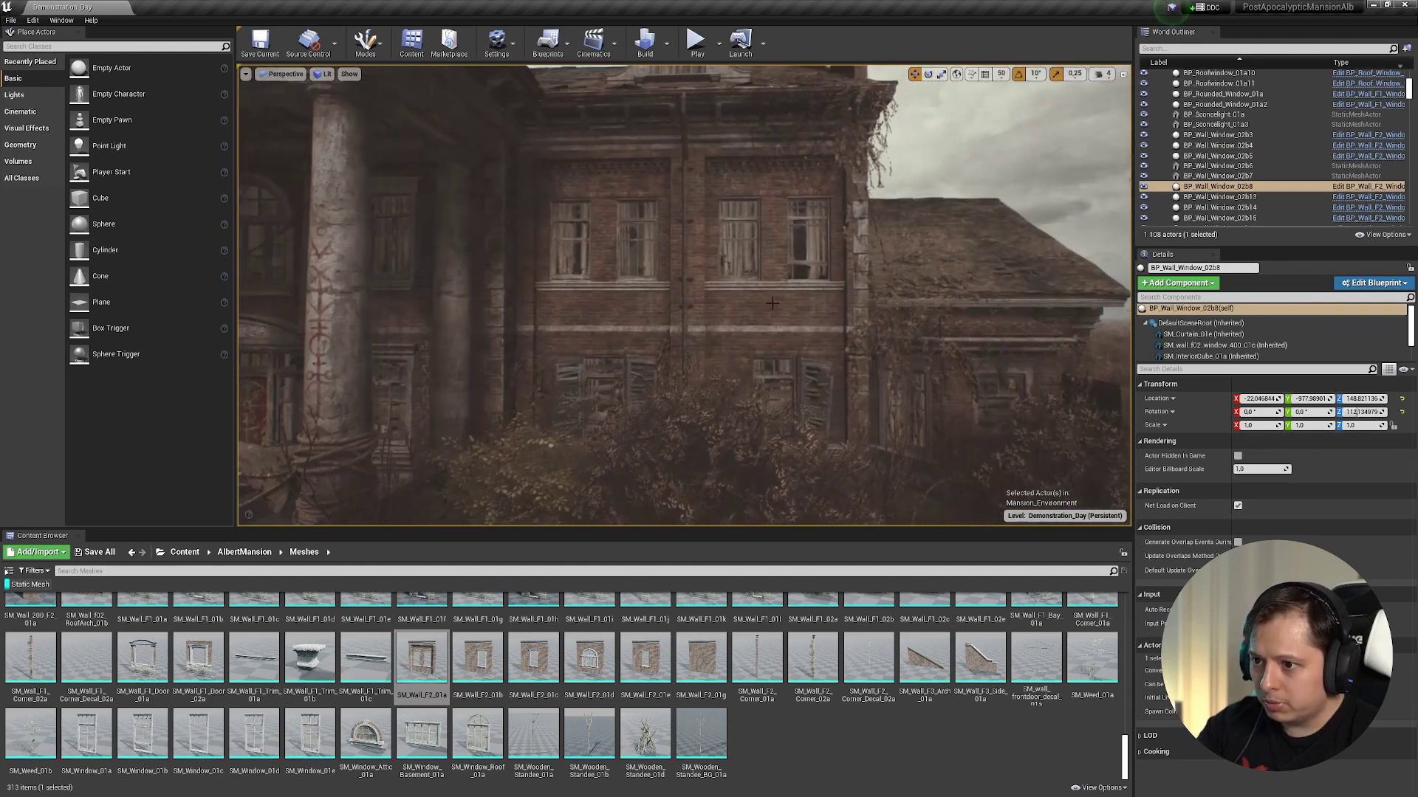
- Locate the source Blueprint of the upper window wall beside the low-roofed wing and open it in its 3D preview
{"action": "left_click", "coordinate": [771, 304]}
{"action": "key", "text": "ctrl+b"}
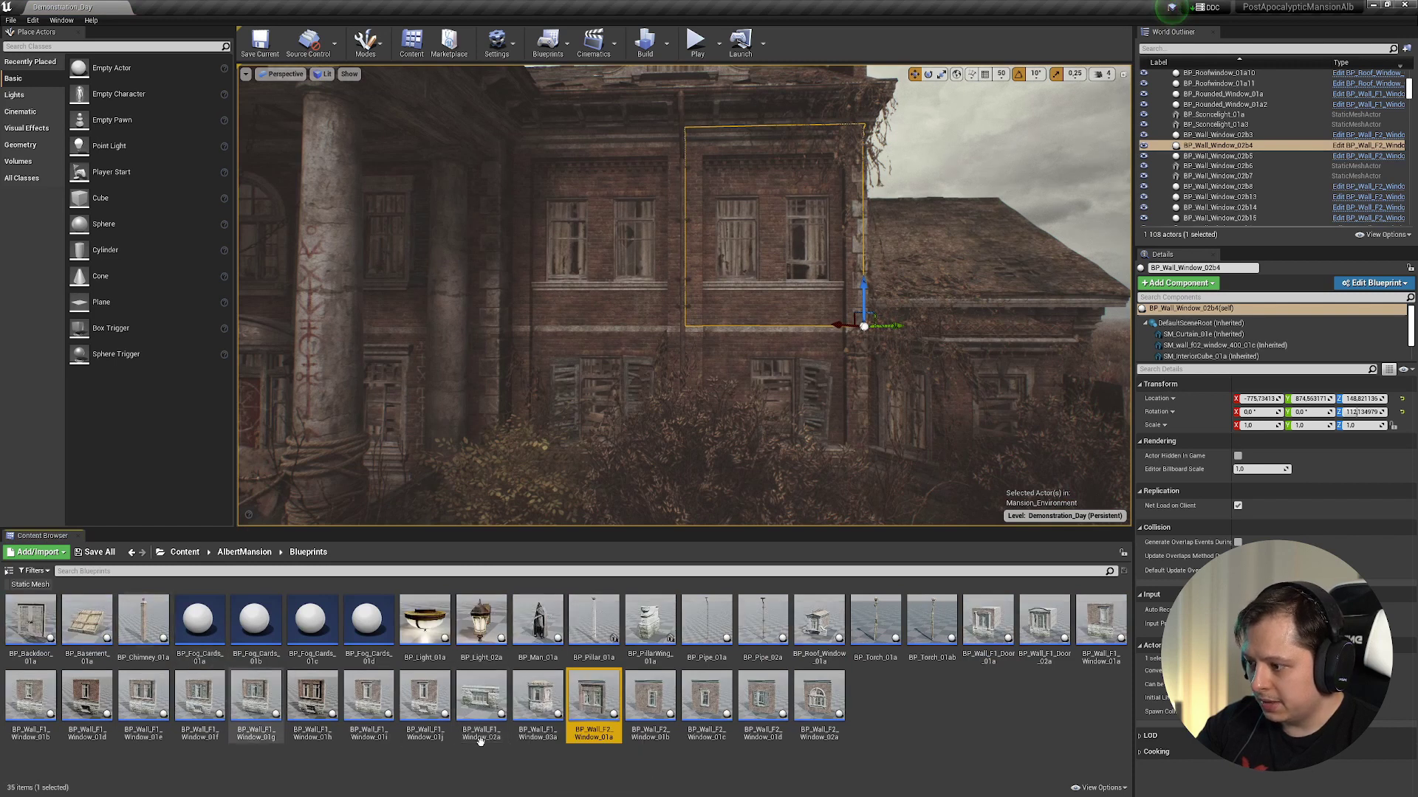
{"action": "double_click", "coordinate": [590, 706]}
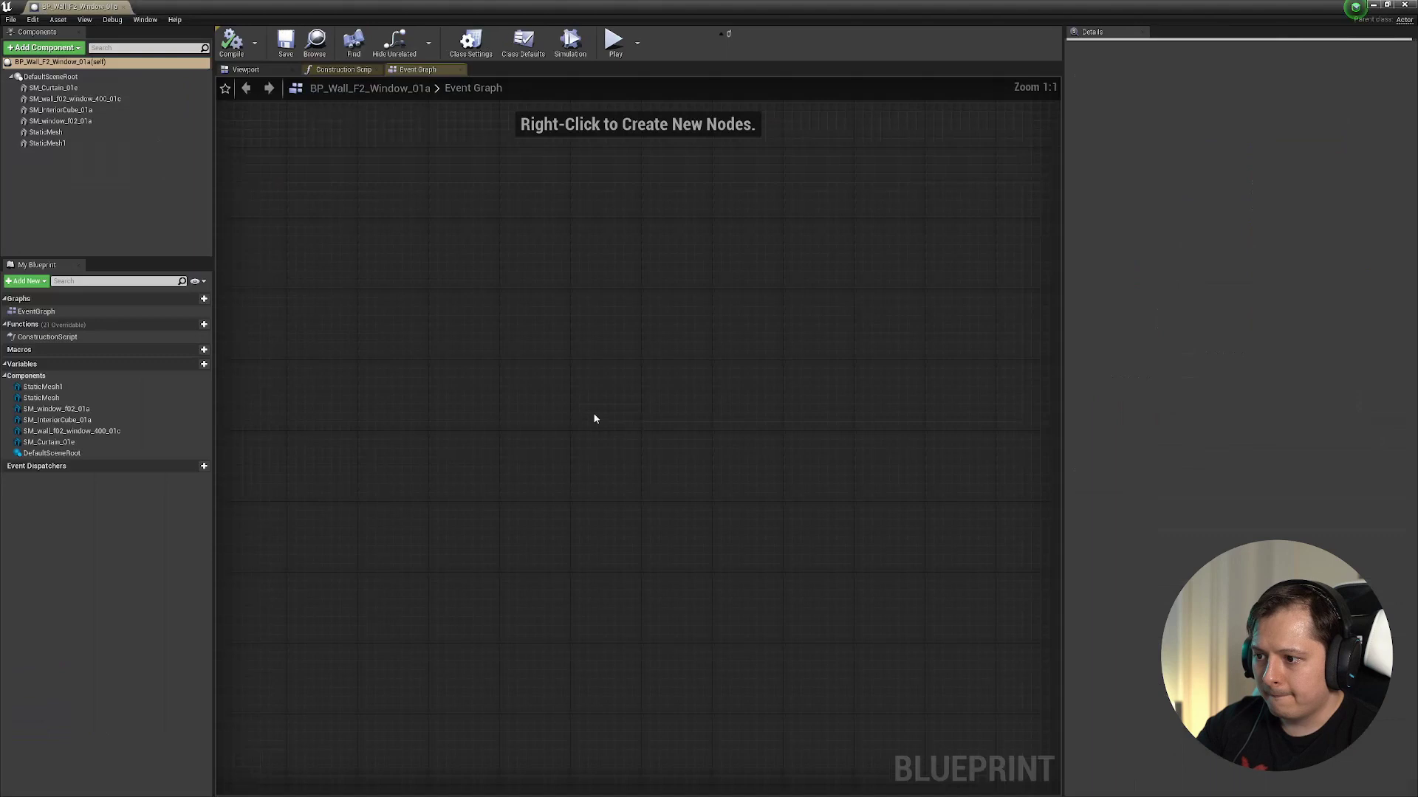
{"action": "left_click", "coordinate": [247, 69]}
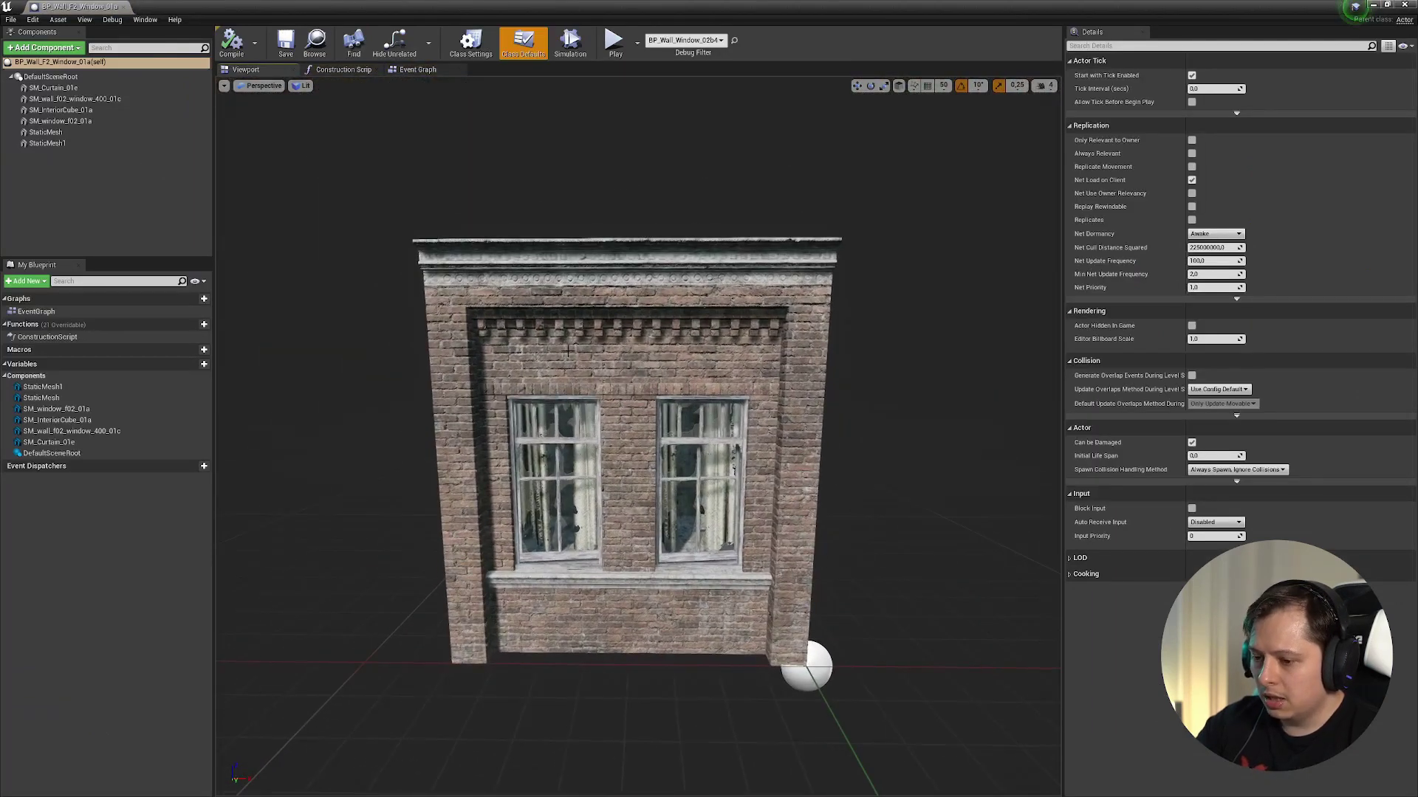
- Inspect the Blueprint's SM_Curtain_01e and SM_wall_f02_window_400_01c components, viewing the brick wall from the front
{"action": "left_click", "coordinate": [46, 87]}
{"action": "left_click", "coordinate": [59, 99]}
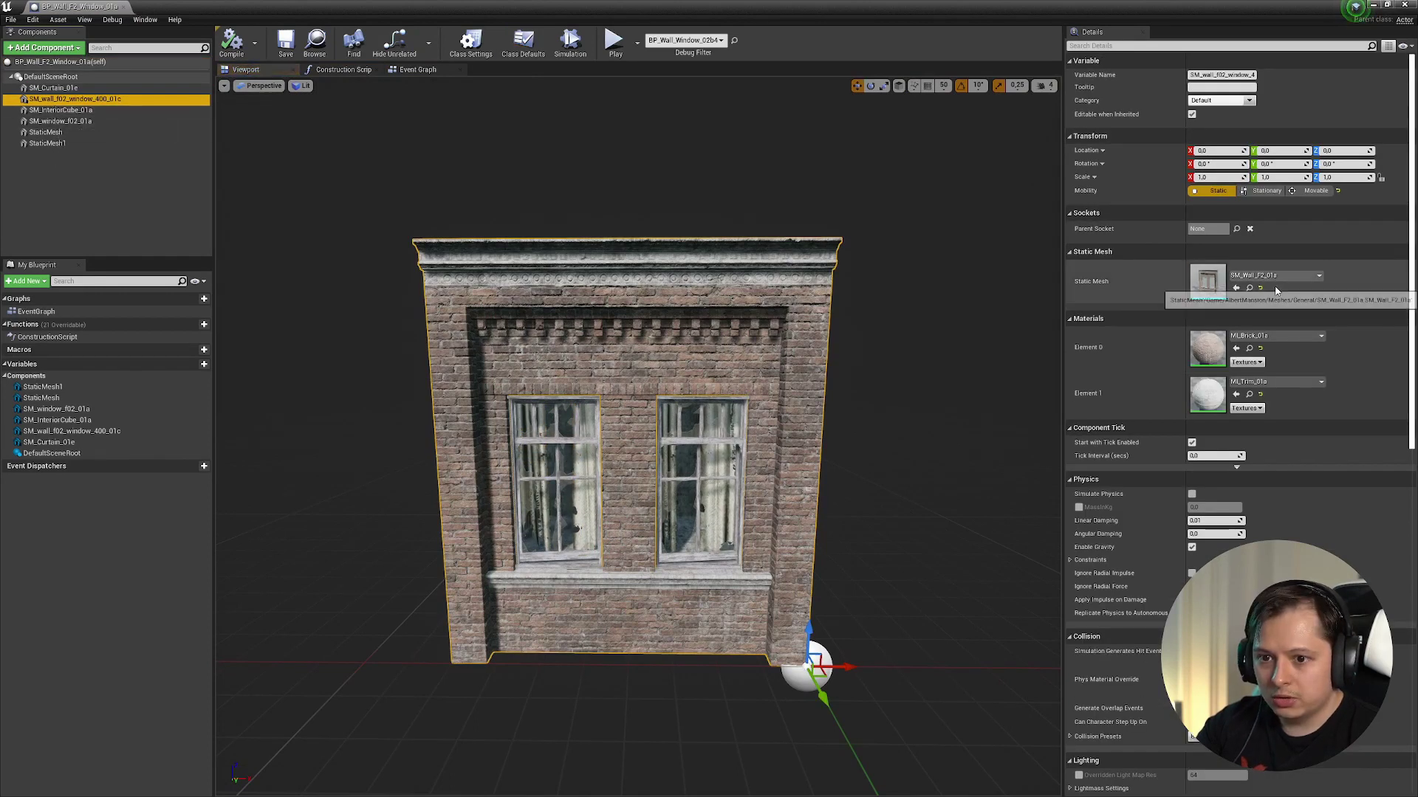
{"action": "key", "text": "a"}
{"action": "right_click_drag", "start_coordinate": [494, 583], "coordinate": [561, 590]}
{"action": "key", "text": "d"}
{"action": "key", "text": "e"}
{"action": "key", "text": "q"}
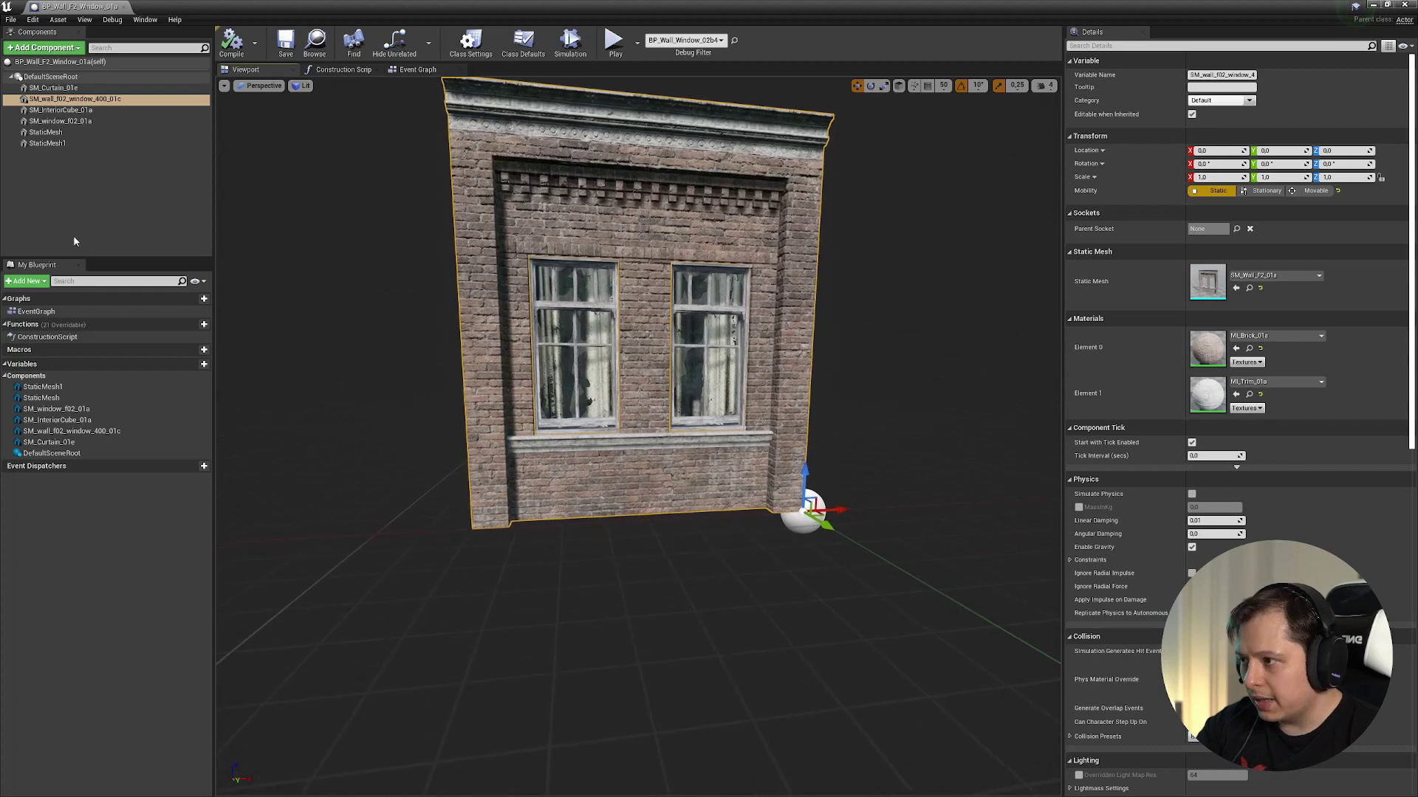
- Select the SM_InteriorCube_01a component and examine the interior behind the windows
{"action": "left_click", "coordinate": [62, 110]}
{"action": "key", "text": "w"}
{"action": "right_click_drag", "start_coordinate": [567, 256], "coordinate": [472, 258]}
{"action": "key", "text": "d"}
{"action": "key", "text": "w"}
{"action": "right_click_drag", "start_coordinate": [383, 244], "coordinate": [384, 276]}
{"action": "key", "text": "s"}
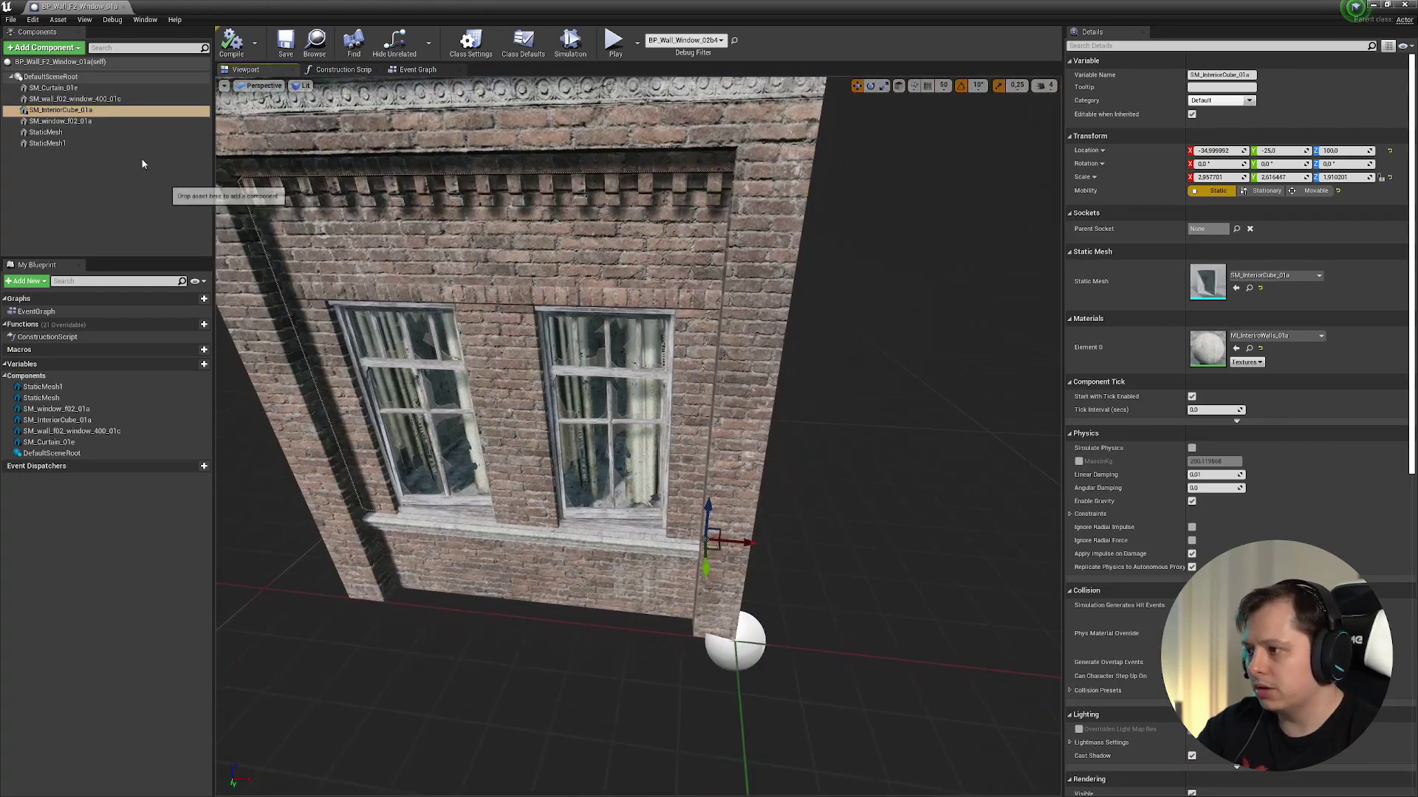
- Select the SM_window_f02_01a component and examine its frame and broken glass up close
{"action": "left_click", "coordinate": [61, 121]}
{"action": "right_click_drag", "start_coordinate": [281, 169], "coordinate": [207, 163]}
{"action": "key", "text": "w"}
{"action": "key", "text": "w"}
{"action": "mouse_move", "coordinate": [638, 435]}
{"action": "right_mouse_down"}
{"action": "mouse_move", "coordinate": [642, 403]}
{"action": "mouse_move", "coordinate": [624, 383]}
{"action": "mouse_move", "coordinate": [627, 413]}
{"action": "right_mouse_up"}
{"action": "key", "text": "s"}
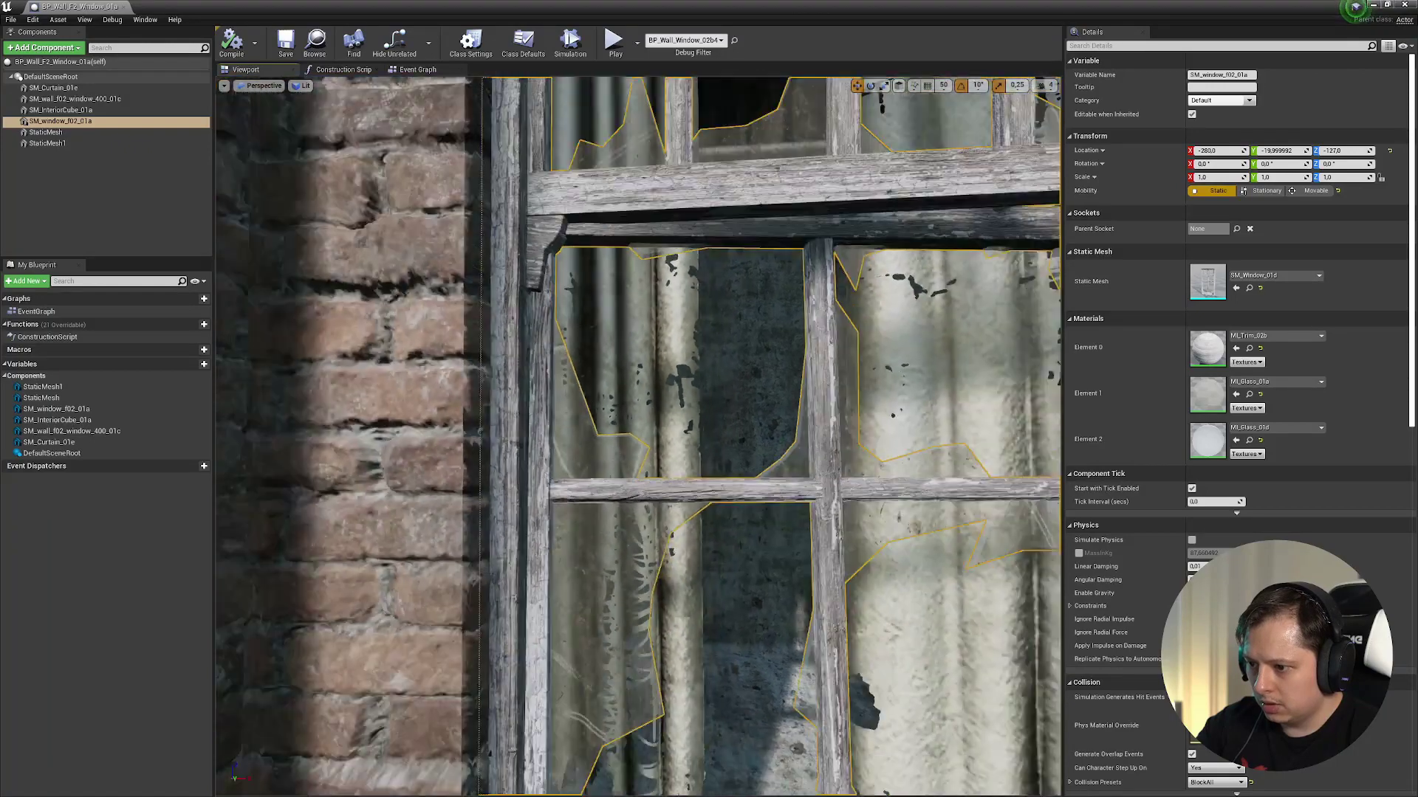
- Inspect the StaticMesh and StaticMesh1 components that make up the second window and its curtain
{"action": "left_click", "coordinate": [31, 133]}
{"action": "right_click_drag", "start_coordinate": [281, 192], "coordinate": [325, 203]}
{"action": "key", "text": "s"}
{"action": "key", "text": "s"}
{"action": "right_click_drag", "start_coordinate": [232, 240], "coordinate": [207, 238]}
{"action": "left_click", "coordinate": [47, 143]}
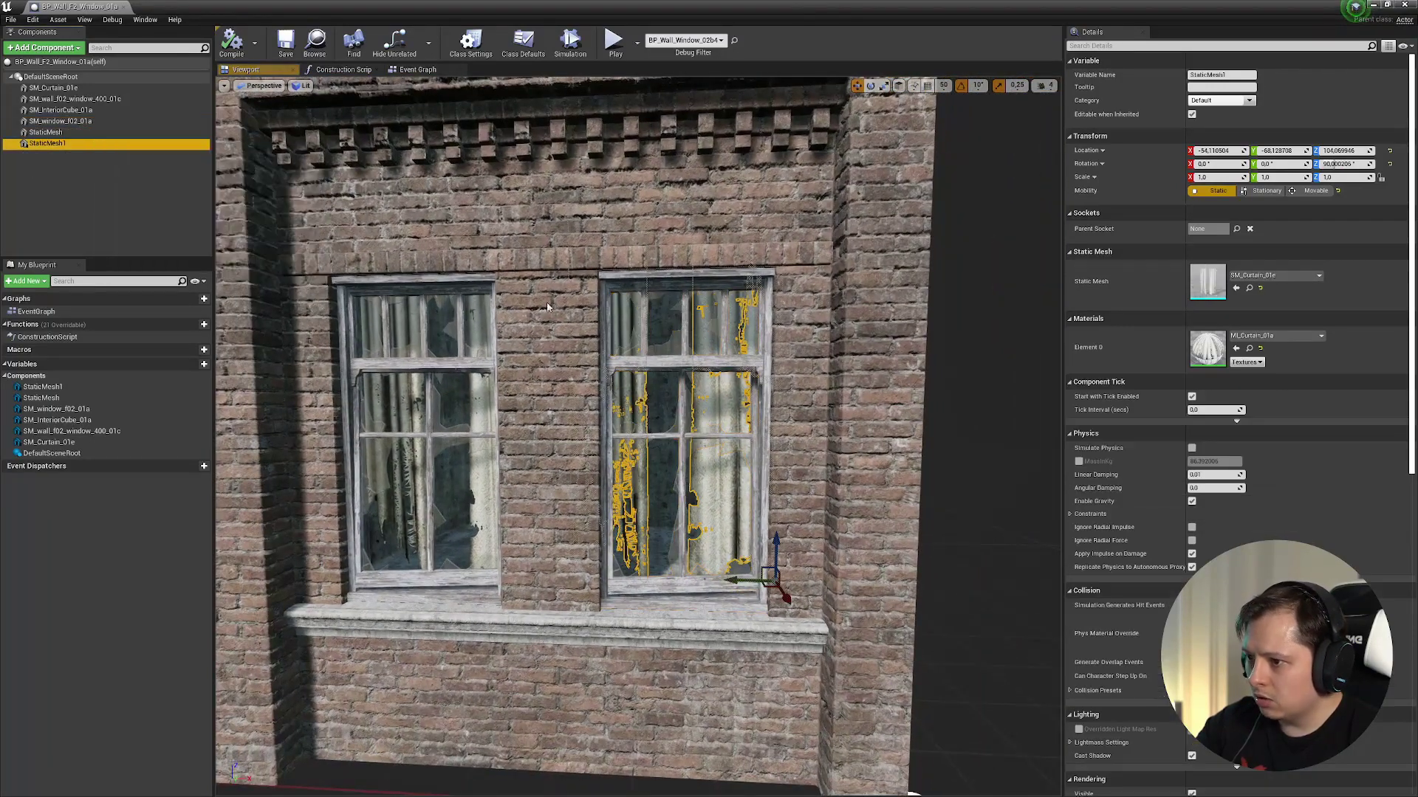
{"action": "key", "text": "s"}
{"action": "right_click_drag", "start_coordinate": [654, 335], "coordinate": [650, 302]}
- Open the brick wall component's SM_Wall_F2_01a mesh and inspect it with the preview light rotated
{"action": "left_click", "coordinate": [578, 292]}
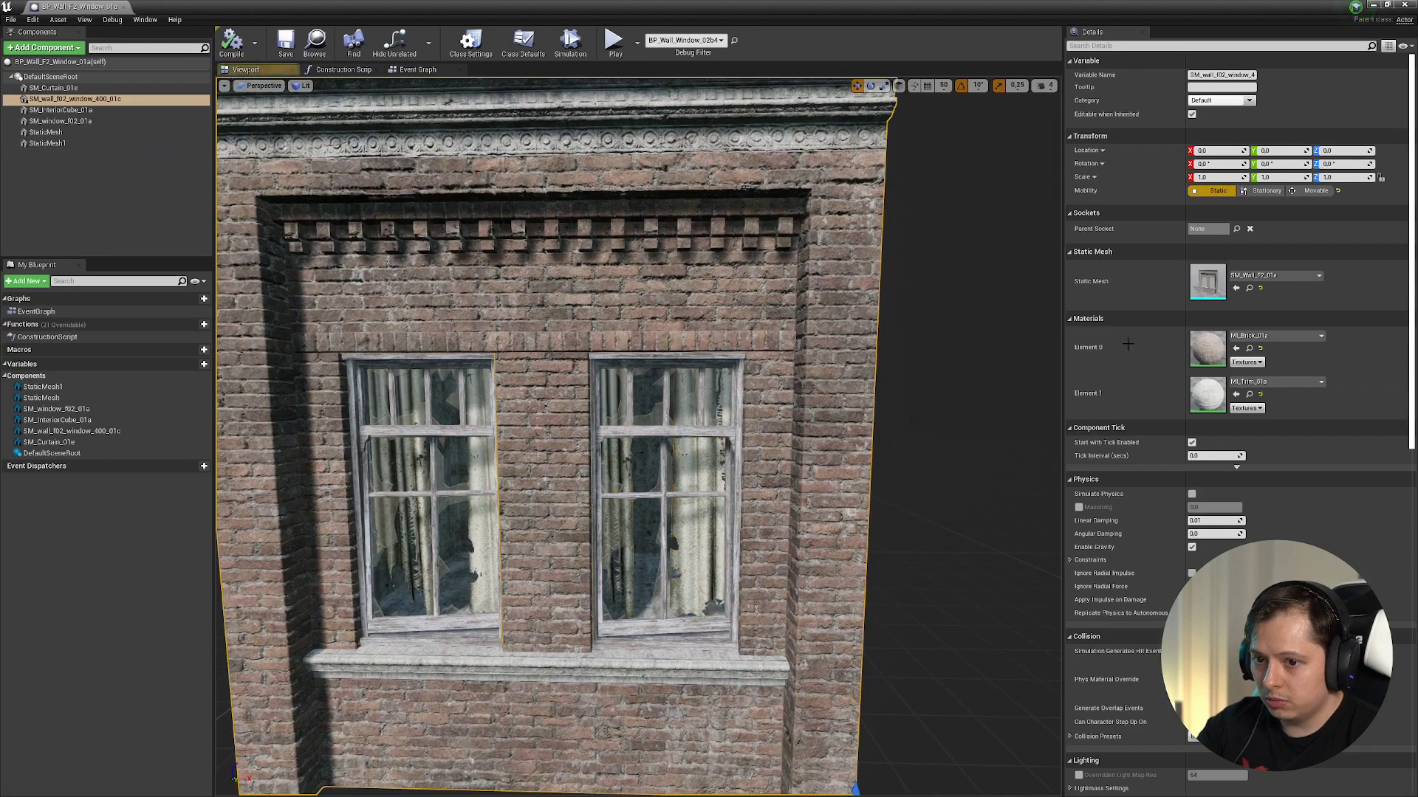
{"action": "double_click", "coordinate": [1209, 285]}
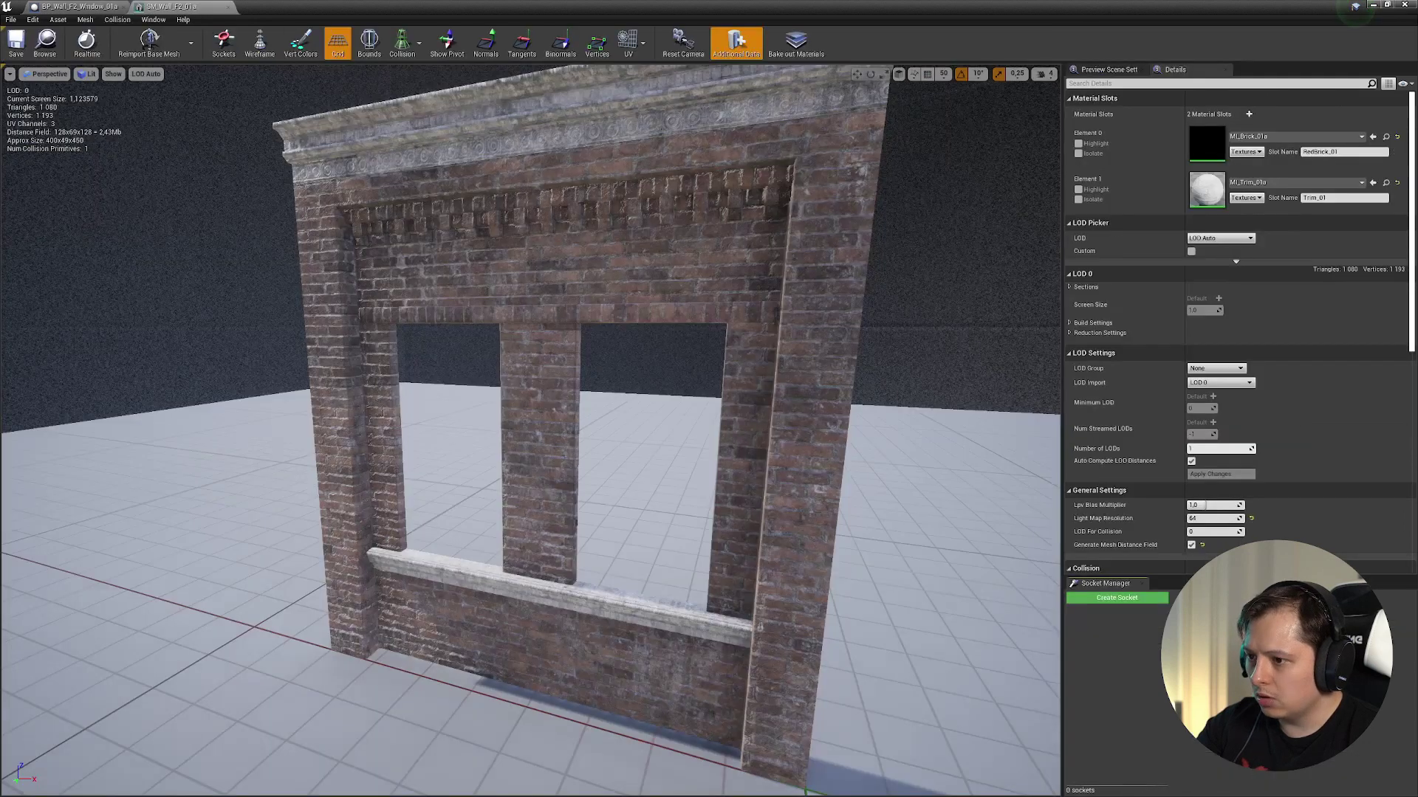
{"action": "key", "text": "w"}
{"action": "mouse_move", "coordinate": [600, 378]}
{"action": "right_mouse_down"}
{"action": "mouse_move", "coordinate": [665, 381]}
{"action": "mouse_move", "coordinate": [594, 371]}
{"action": "right_mouse_up"}
{"action": "key", "text": "s"}
{"action": "key", "text": "l"}
{"action": "left_click_drag", "start_coordinate": [595, 372], "coordinate": [683, 374]}
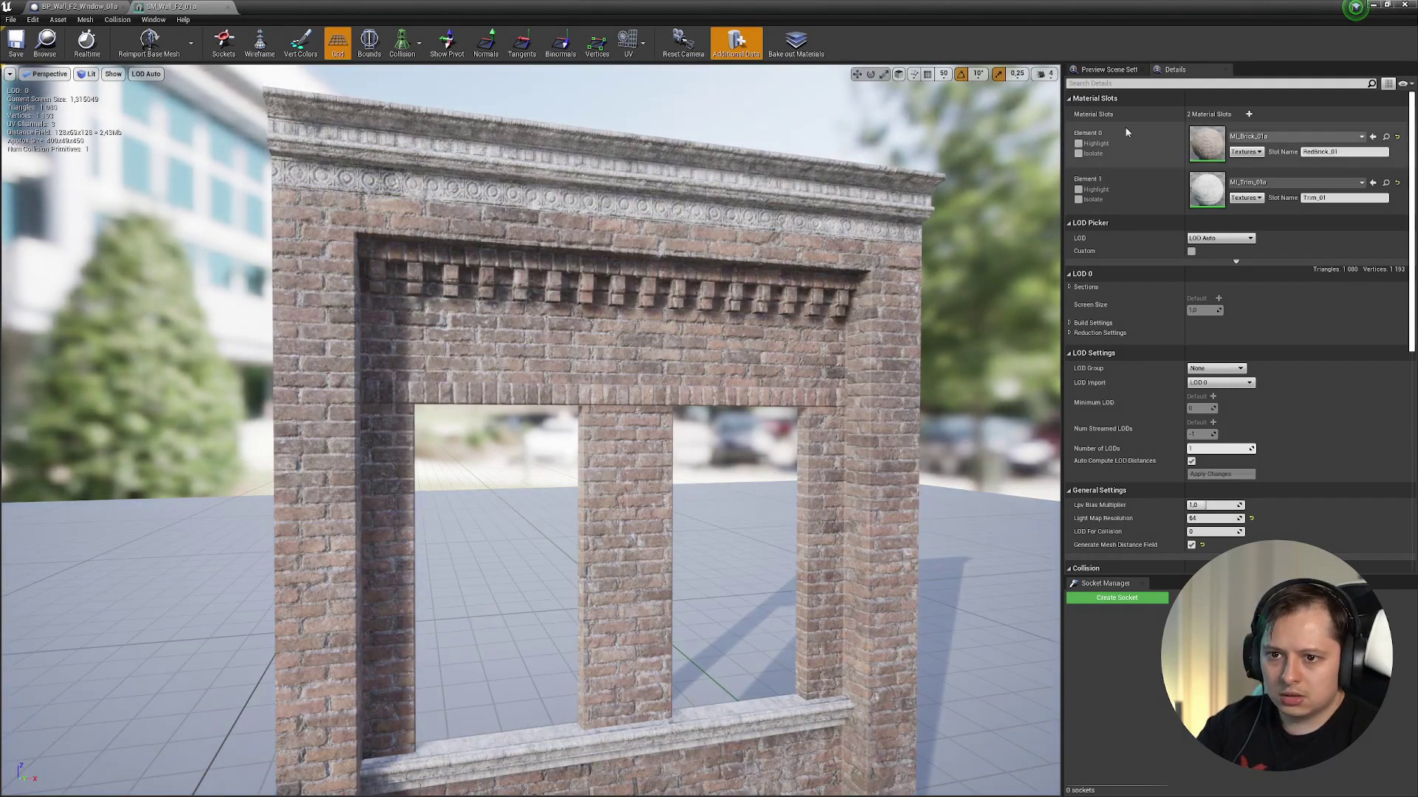
{"action": "scroll", "coordinate": [879, 280], "scroll_direction": "down", "scroll_amount": 3}
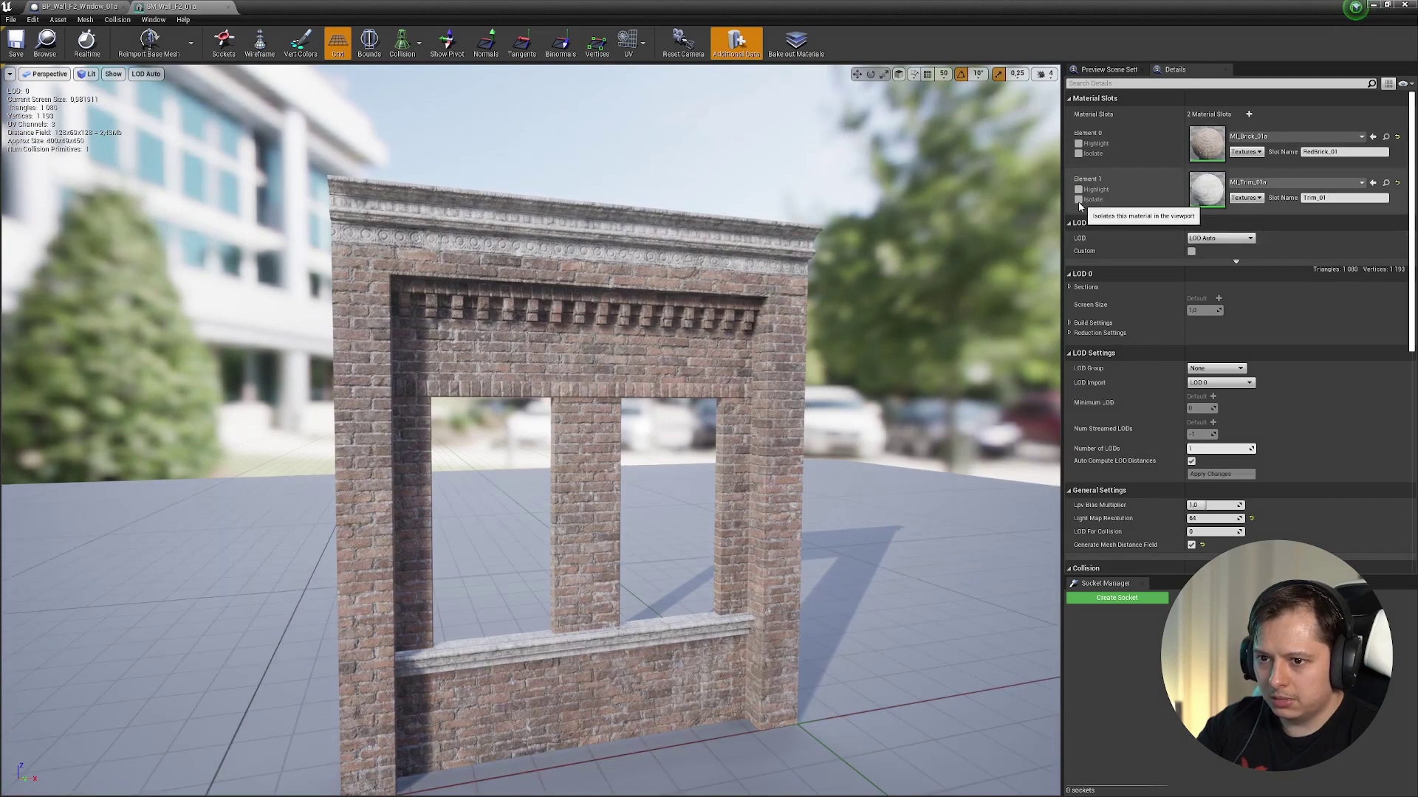
- Return to the level and select the ivy and the upper-floor window wall beside the side arch
{"action": "left_click", "coordinate": [1404, 6]}
{"action": "right_click_drag", "start_coordinate": [703, 251], "coordinate": [797, 251]}
{"action": "right_click_drag", "start_coordinate": [703, 251], "coordinate": [480, 251]}
{"action": "key", "text": "w"}
{"action": "right_click_drag", "start_coordinate": [577, 337], "coordinate": [576, 338]}
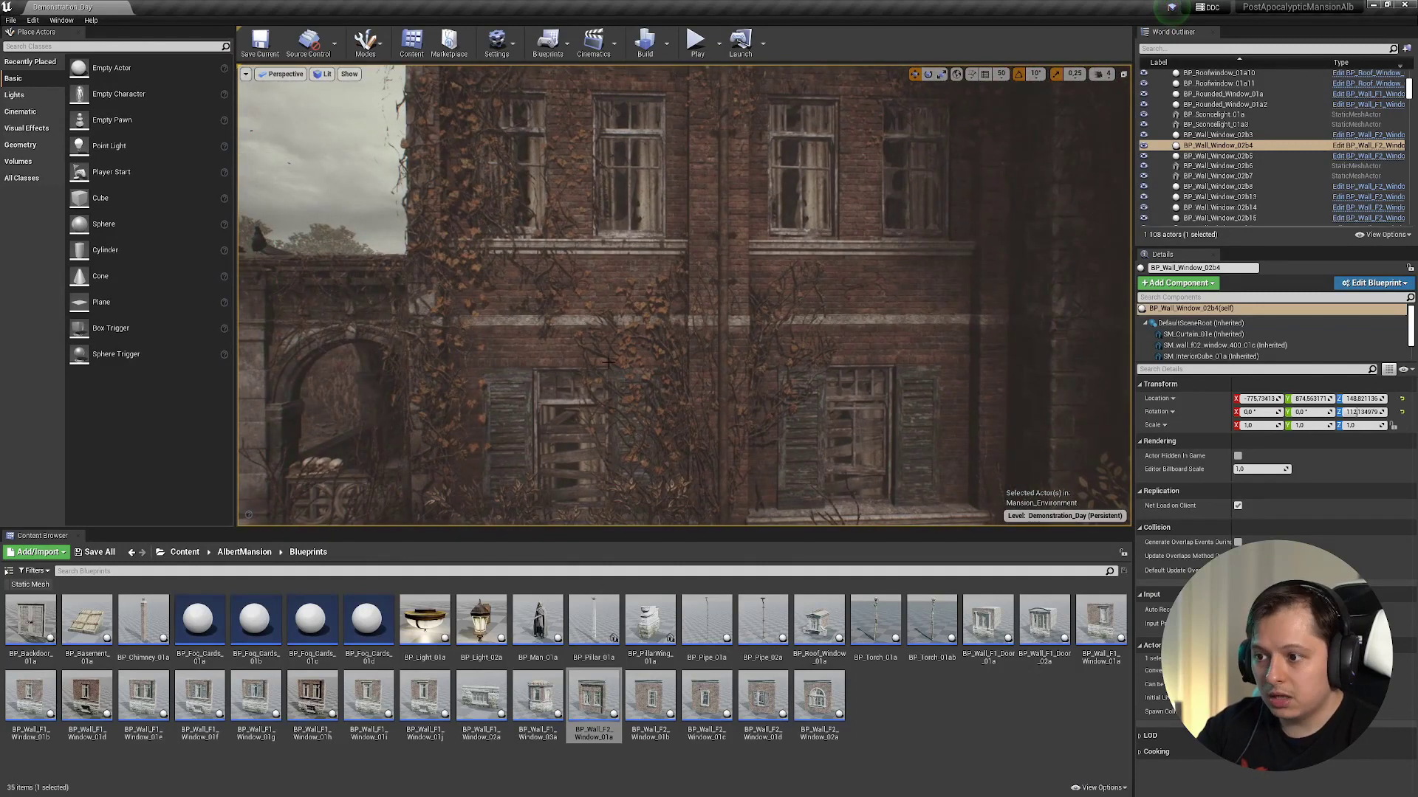
{"action": "left_click", "coordinate": [583, 325]}
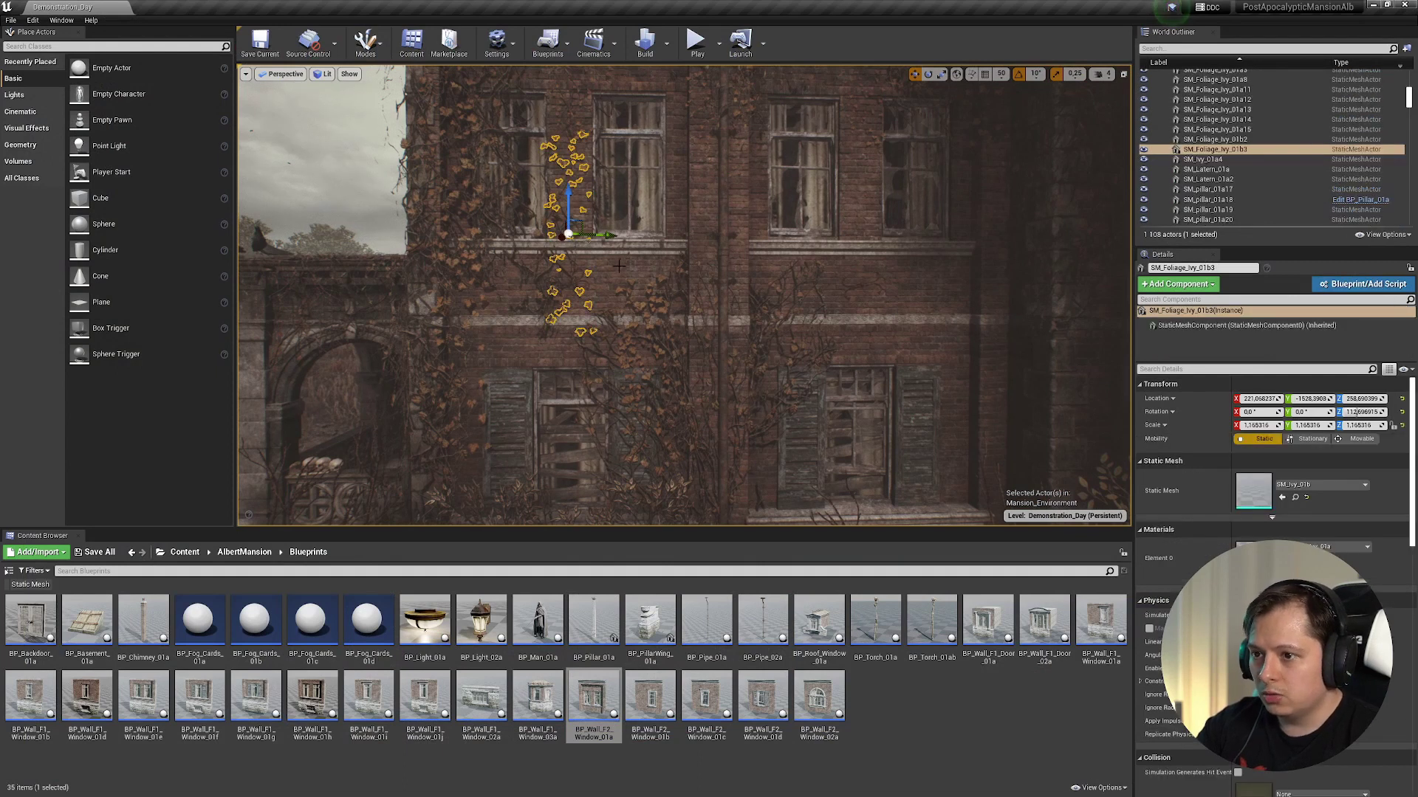
{"action": "left_click", "coordinate": [633, 283]}
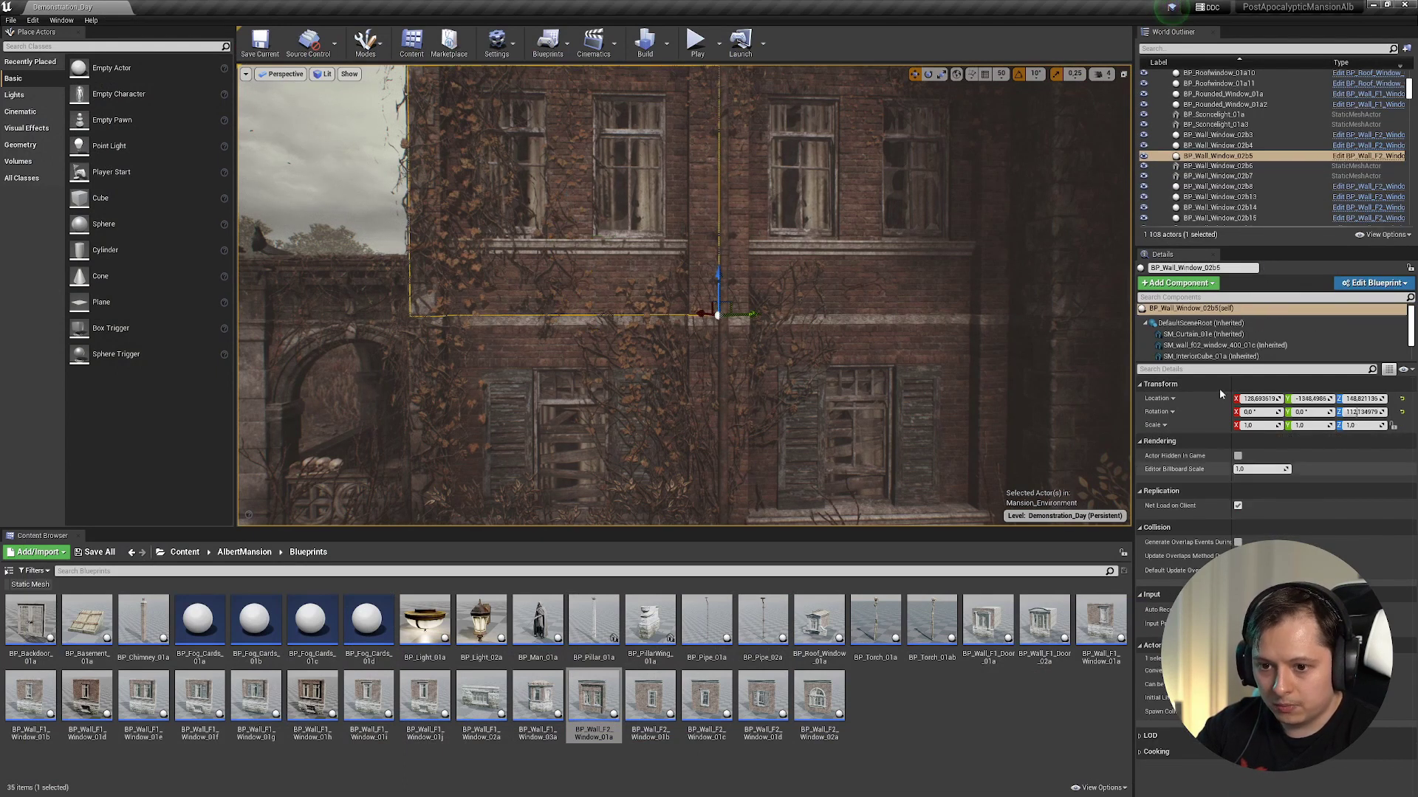
- Select the wall piece's SM_wall_f02_window_400_01c component and review the parameters of its MI_Brick_01a material instance
{"action": "scroll", "coordinate": [1174, 332], "scroll_direction": "down", "scroll_amount": 2}
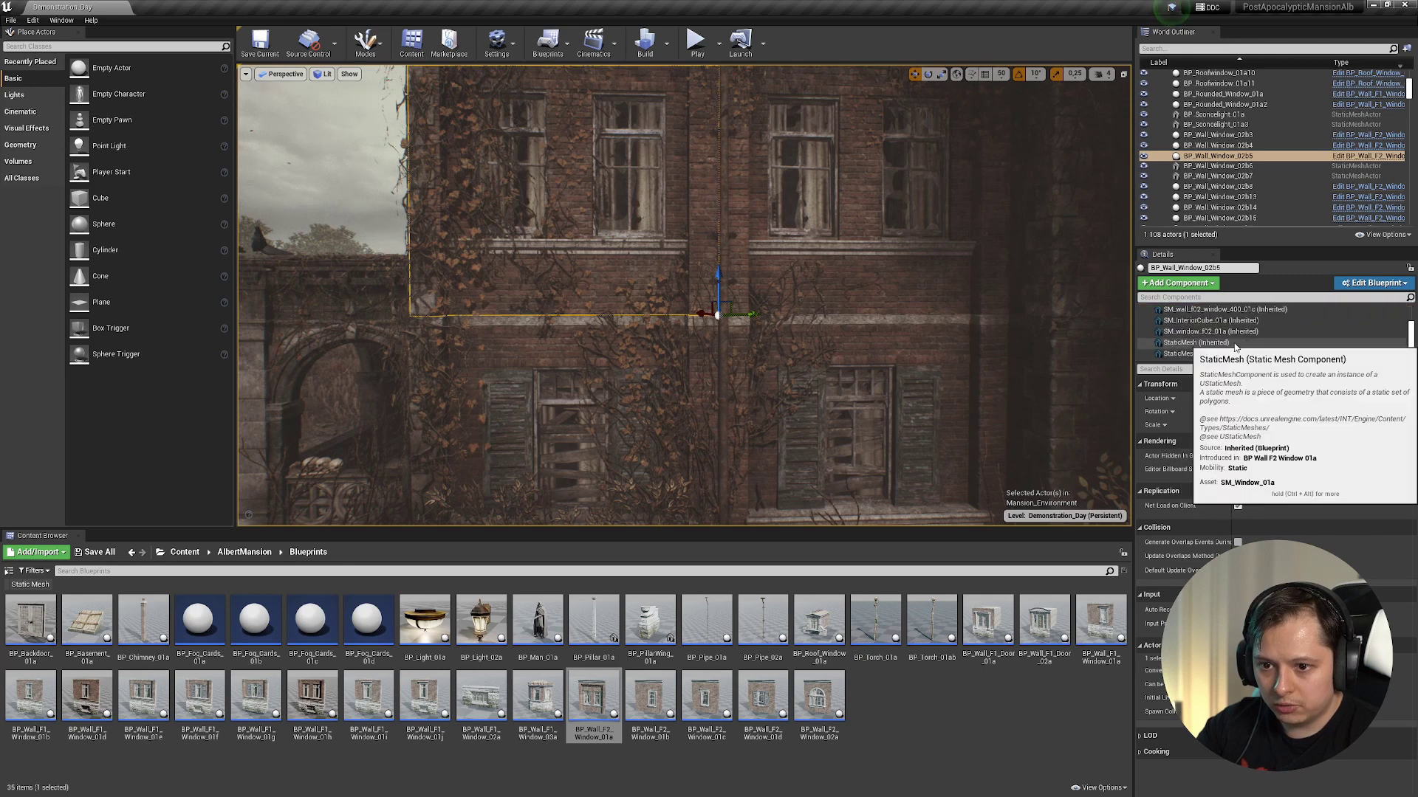
{"action": "left_click", "coordinate": [1218, 309]}
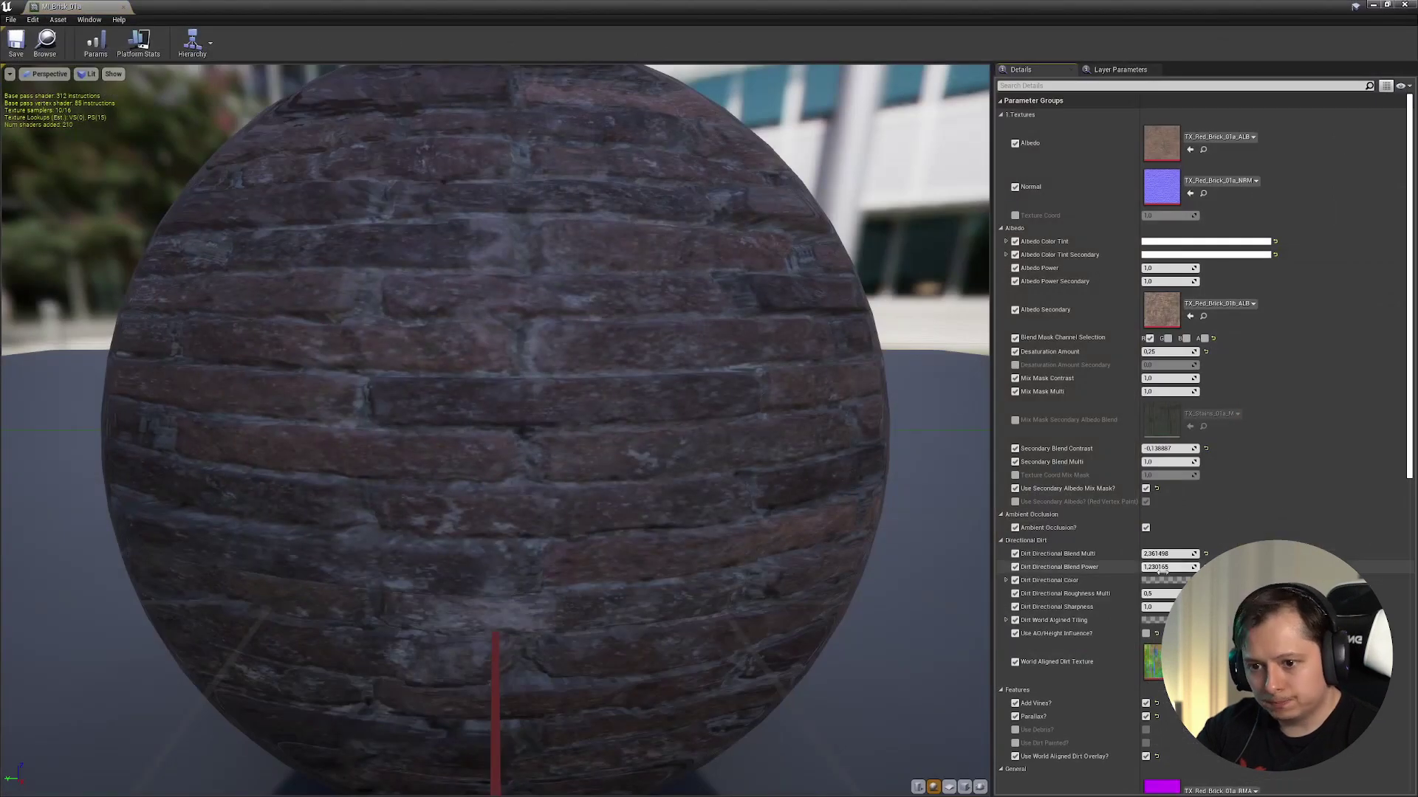
{"action": "scroll", "coordinate": [1109, 598], "scroll_direction": "down", "scroll_amount": 10}
{"action": "scroll", "coordinate": [1110, 526], "scroll_direction": "down", "scroll_amount": 3}
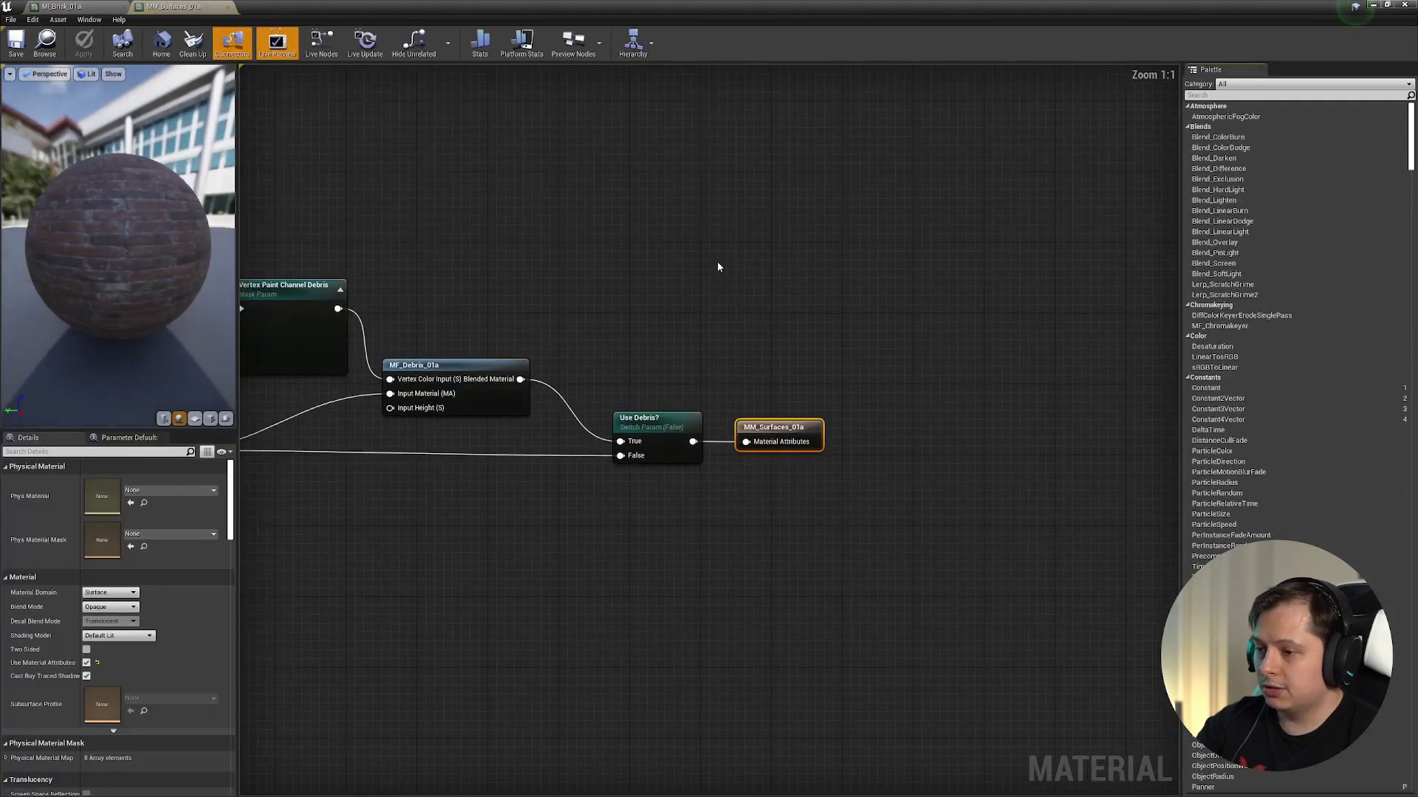
- Move the Directional Dirt comment group closer to the Base Material group in the MM_Surfaces_01a graph
{"action": "scroll", "coordinate": [718, 266], "scroll_direction": "down", "scroll_amount": 5}
{"action": "right_click_drag", "start_coordinate": [581, 307], "coordinate": [818, 349]}
{"action": "left_click", "coordinate": [876, 153]}
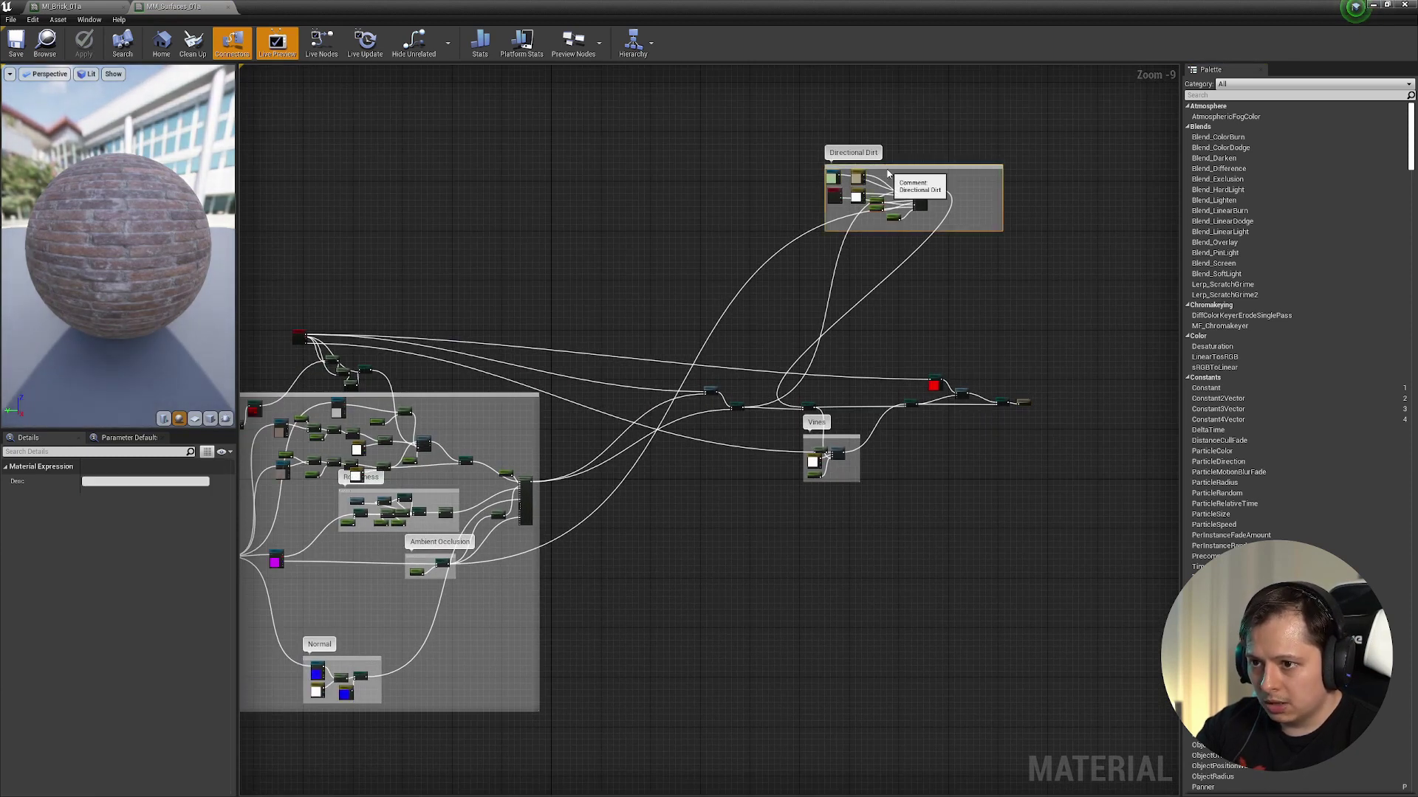
{"action": "left_click_drag", "start_coordinate": [886, 167], "coordinate": [725, 238]}
{"action": "right_click_drag", "start_coordinate": [598, 299], "coordinate": [912, 245]}
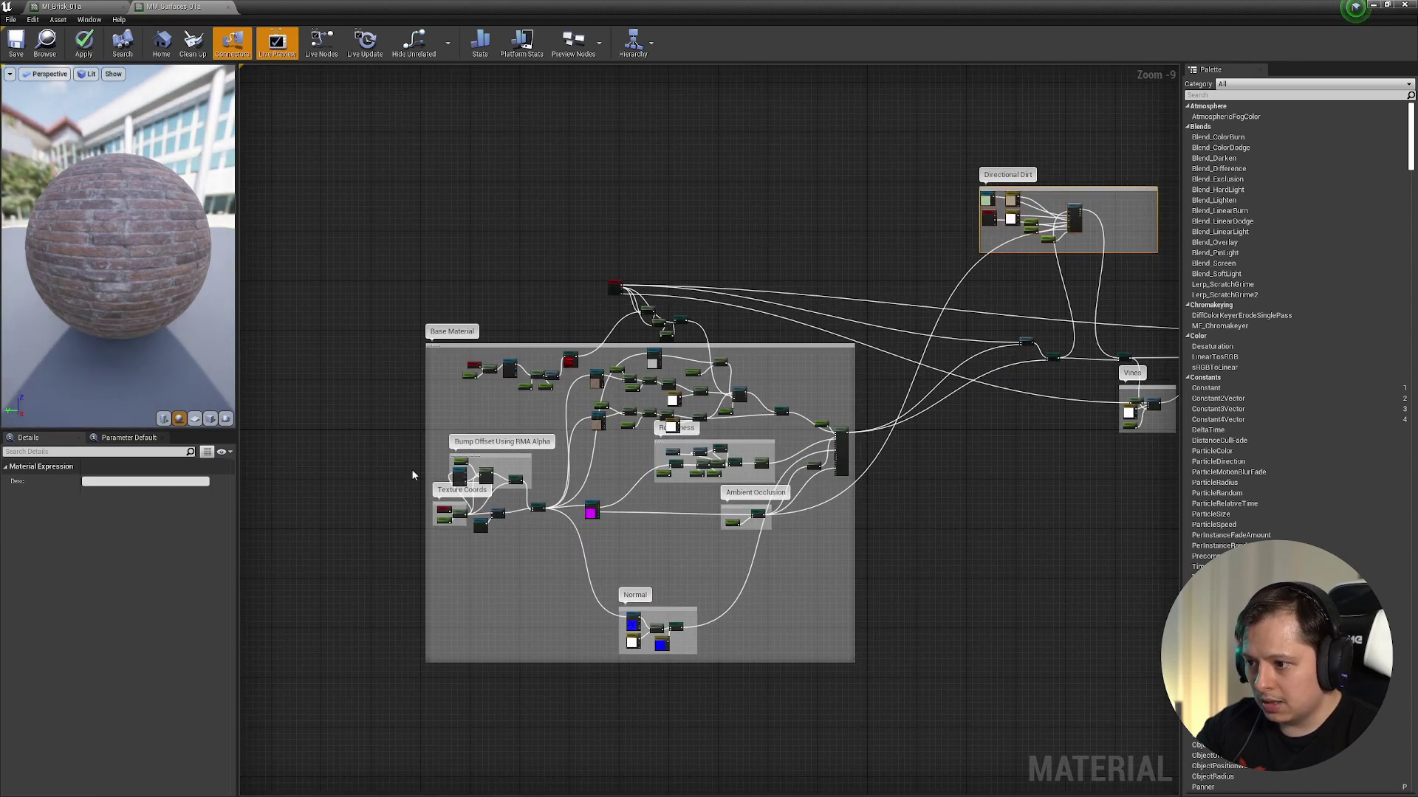
- Examine the Bump Offset Using RMA Alpha and Texture Coords groups within the Base Material section
{"action": "scroll", "coordinate": [411, 468], "scroll_direction": "up", "scroll_amount": 4}
{"action": "scroll", "coordinate": [738, 469], "scroll_direction": "up", "scroll_amount": 2}
{"action": "right_click_drag", "start_coordinate": [639, 421], "coordinate": [900, 328]}
{"action": "left_click", "coordinate": [627, 657]}
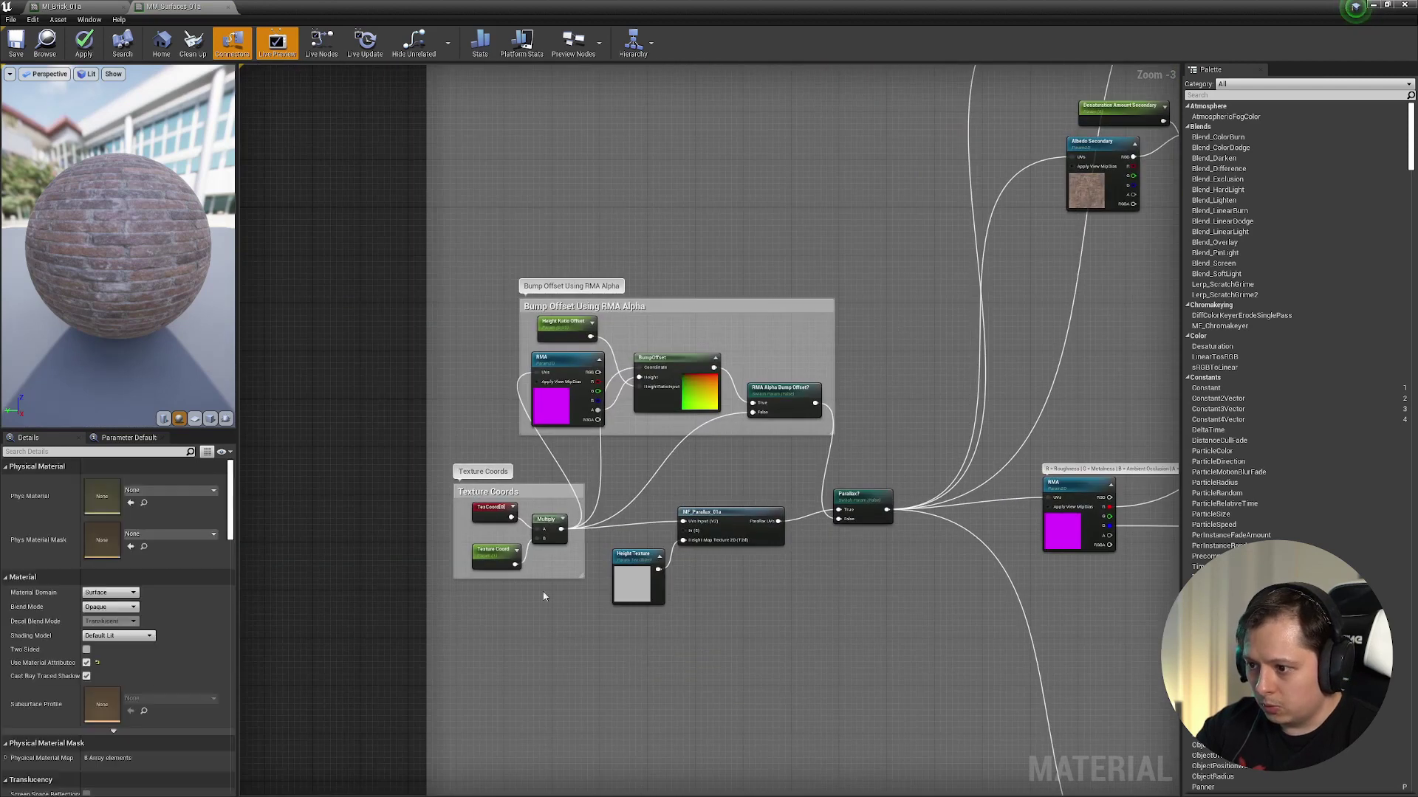
{"action": "scroll", "coordinate": [518, 315], "scroll_direction": "down", "scroll_amount": 3}
{"action": "right_click_drag", "start_coordinate": [584, 357], "coordinate": [538, 370]}
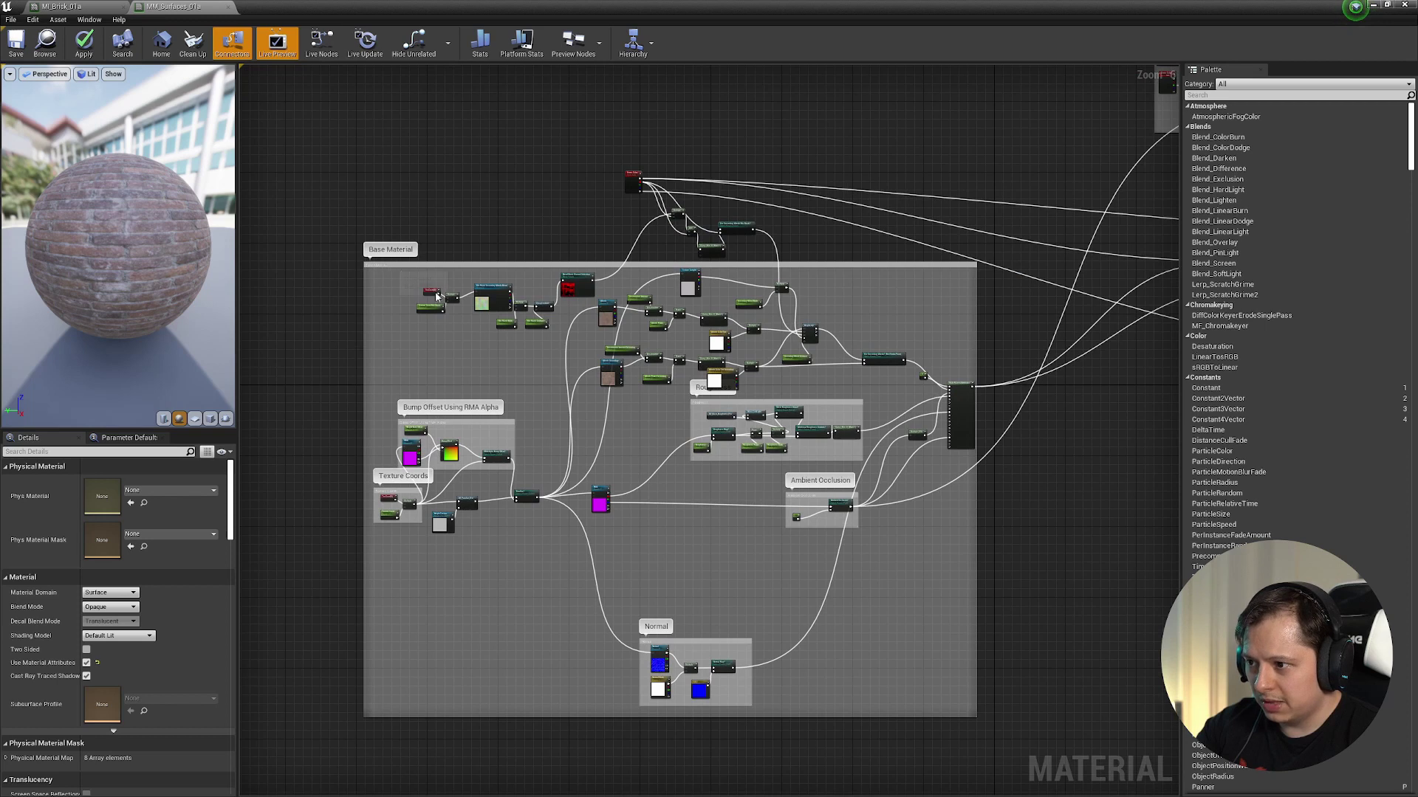
- Reposition the Mix Mask Secondary Albedo Blend texture node within the Base Material group
{"action": "scroll", "coordinate": [404, 273], "scroll_direction": "up", "scroll_amount": 6}
{"action": "left_click_drag", "start_coordinate": [503, 346], "coordinate": [440, 333]}
{"action": "left_click", "coordinate": [790, 340]}
{"action": "right_click_drag", "start_coordinate": [790, 364], "coordinate": [351, 352]}
{"action": "right_click_drag", "start_coordinate": [494, 790], "coordinate": [453, 473]}
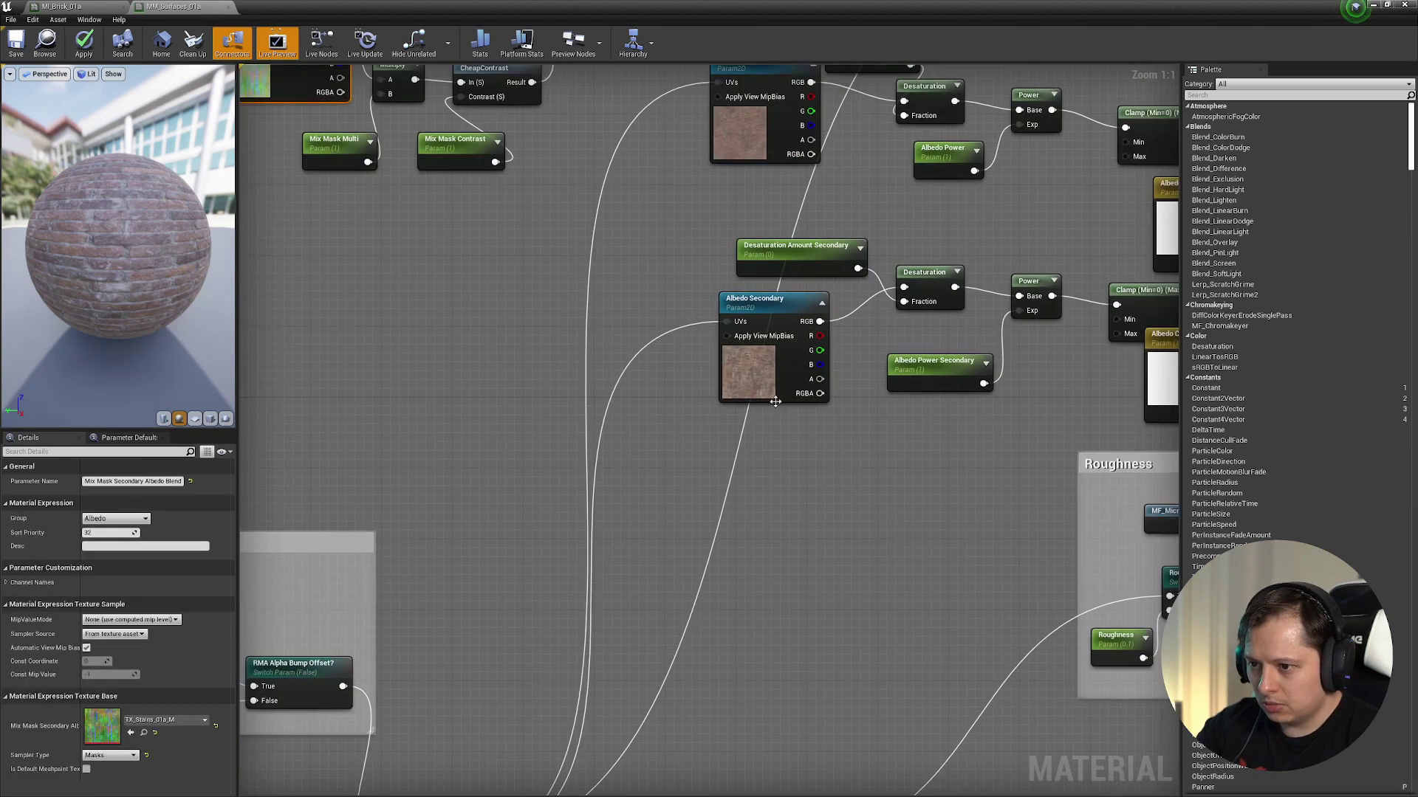
- Move the Albedo Secondary texture node below its desaturation parameter and adjust the position of the Albedo node
{"action": "left_click_drag", "start_coordinate": [774, 407], "coordinate": [809, 514]}
{"action": "right_click_drag", "start_coordinate": [793, 322], "coordinate": [704, 485]}
{"action": "left_click_drag", "start_coordinate": [667, 312], "coordinate": [676, 348]}
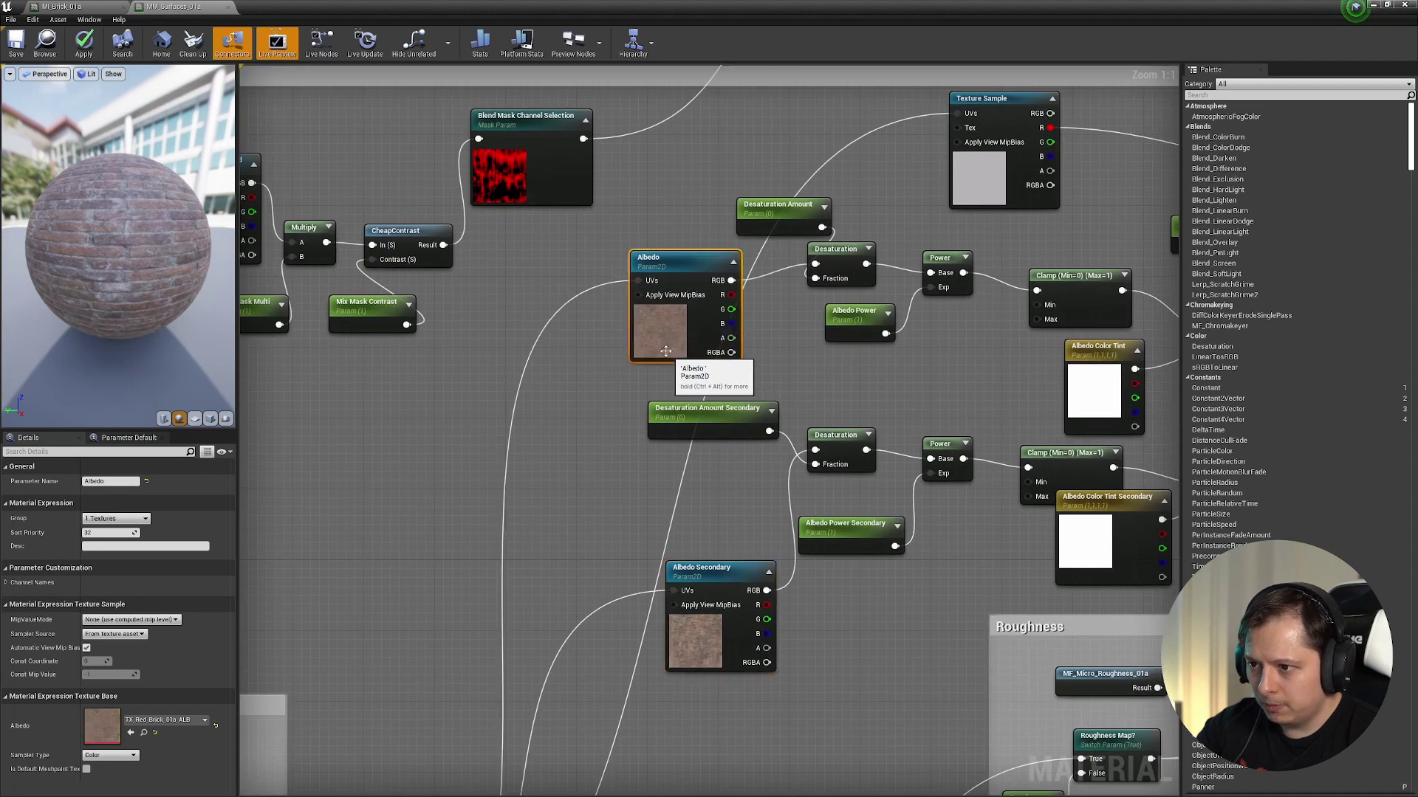
- Move the Albedo Color Tint Secondary node clear of its clamp, and space the Desaturation Amount and Albedo Power nodes farther left
{"action": "right_click_drag", "start_coordinate": [797, 531], "coordinate": [564, 515]}
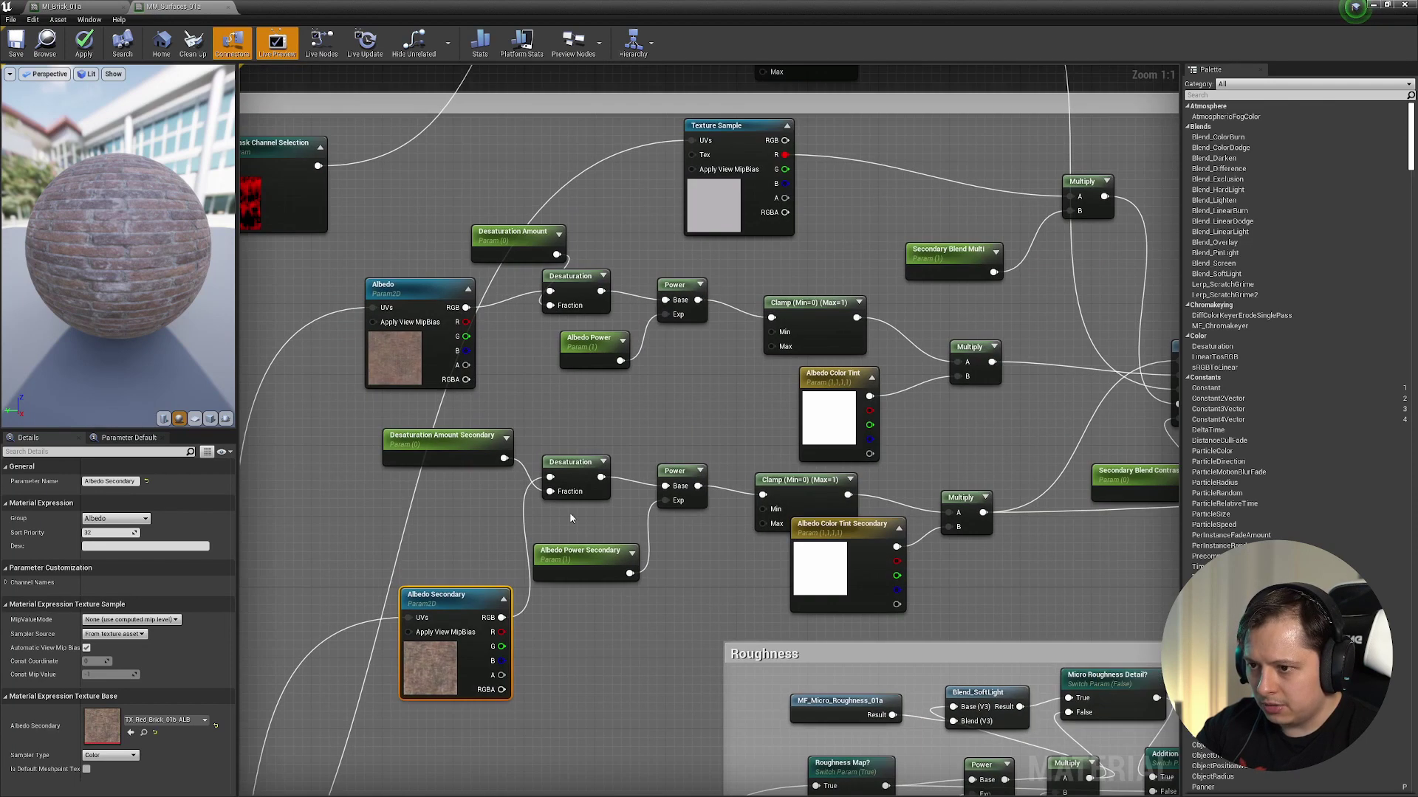
{"action": "left_click_drag", "start_coordinate": [816, 565], "coordinate": [806, 600]}
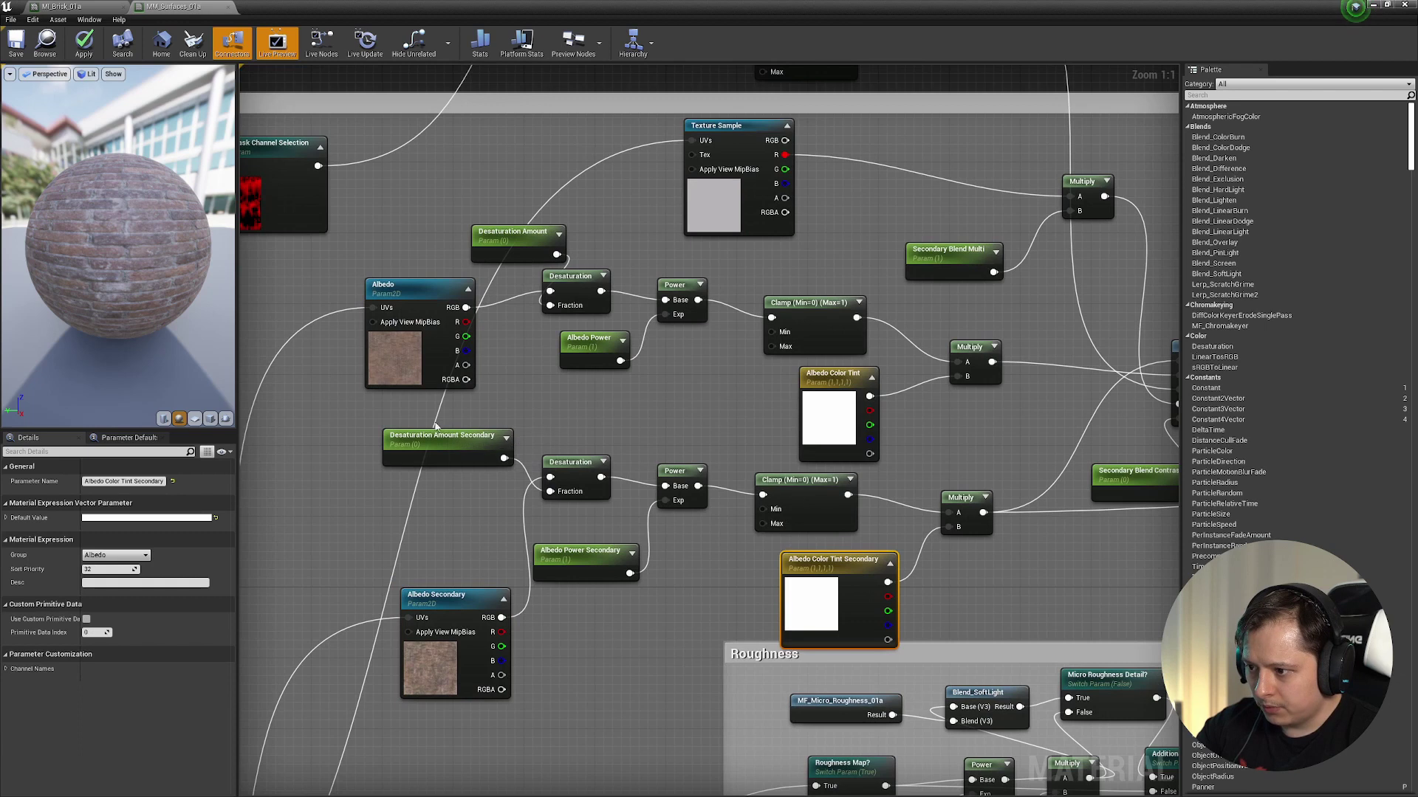
{"action": "left_click_drag", "start_coordinate": [521, 245], "coordinate": [441, 228]}
{"action": "left_click_drag", "start_coordinate": [584, 364], "coordinate": [549, 390]}
- Move the HeightLerp node slightly upward within the Base Material group
{"action": "right_click_drag", "start_coordinate": [1149, 382], "coordinate": [894, 384]}
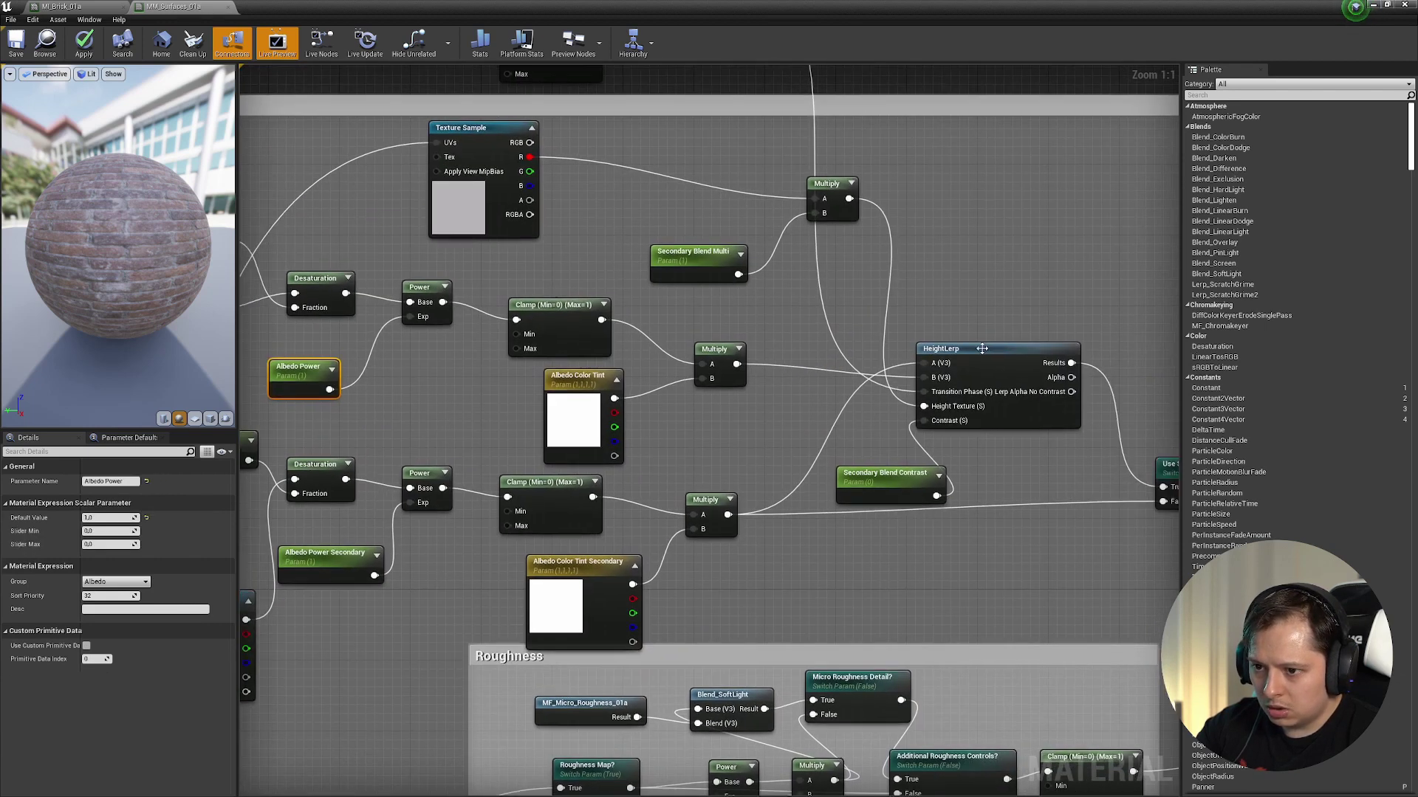
{"action": "right_click_drag", "start_coordinate": [926, 339], "coordinate": [905, 561]}
{"action": "scroll", "coordinate": [902, 580], "scroll_direction": "down", "scroll_amount": 2}
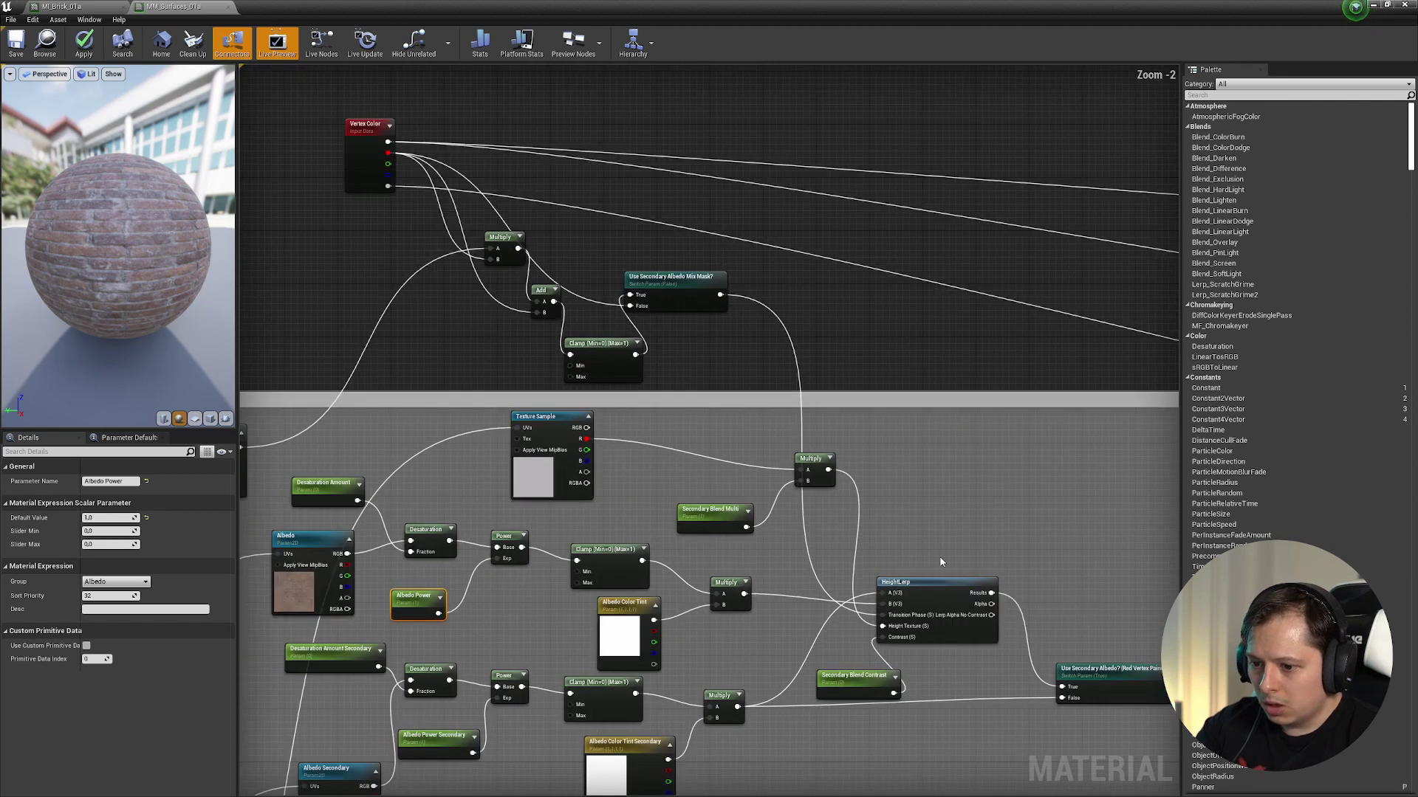
{"action": "left_click_drag", "start_coordinate": [932, 617], "coordinate": [939, 596]}
- Open the TX_Stains_01a_M texture used by the Mix Mask Secondary Albedo Blend node to view its channels, and close it
{"action": "right_click_drag", "start_coordinate": [375, 235], "coordinate": [512, 239]}
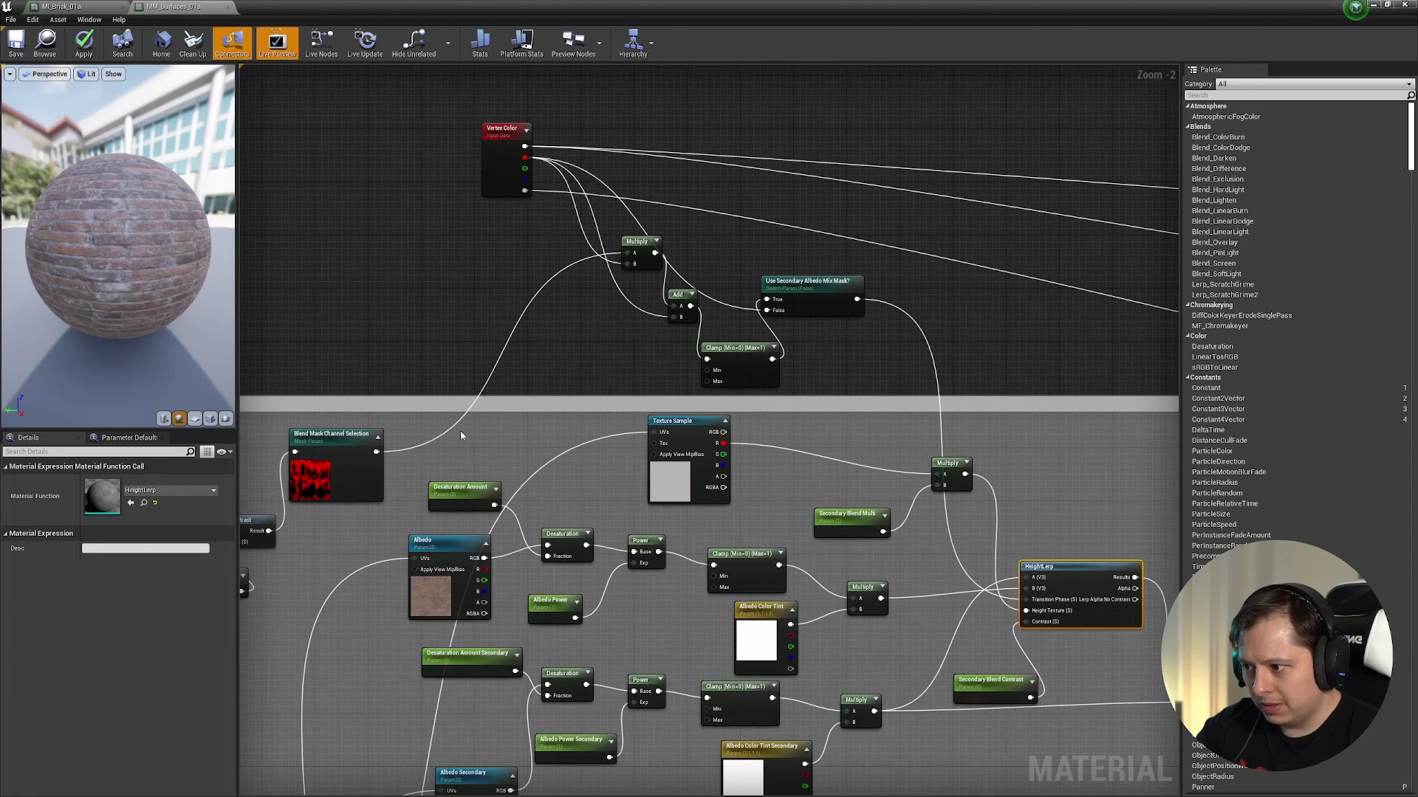
{"action": "right_click_drag", "start_coordinate": [459, 431], "coordinate": [950, 367]}
{"action": "left_click", "coordinate": [572, 404]}
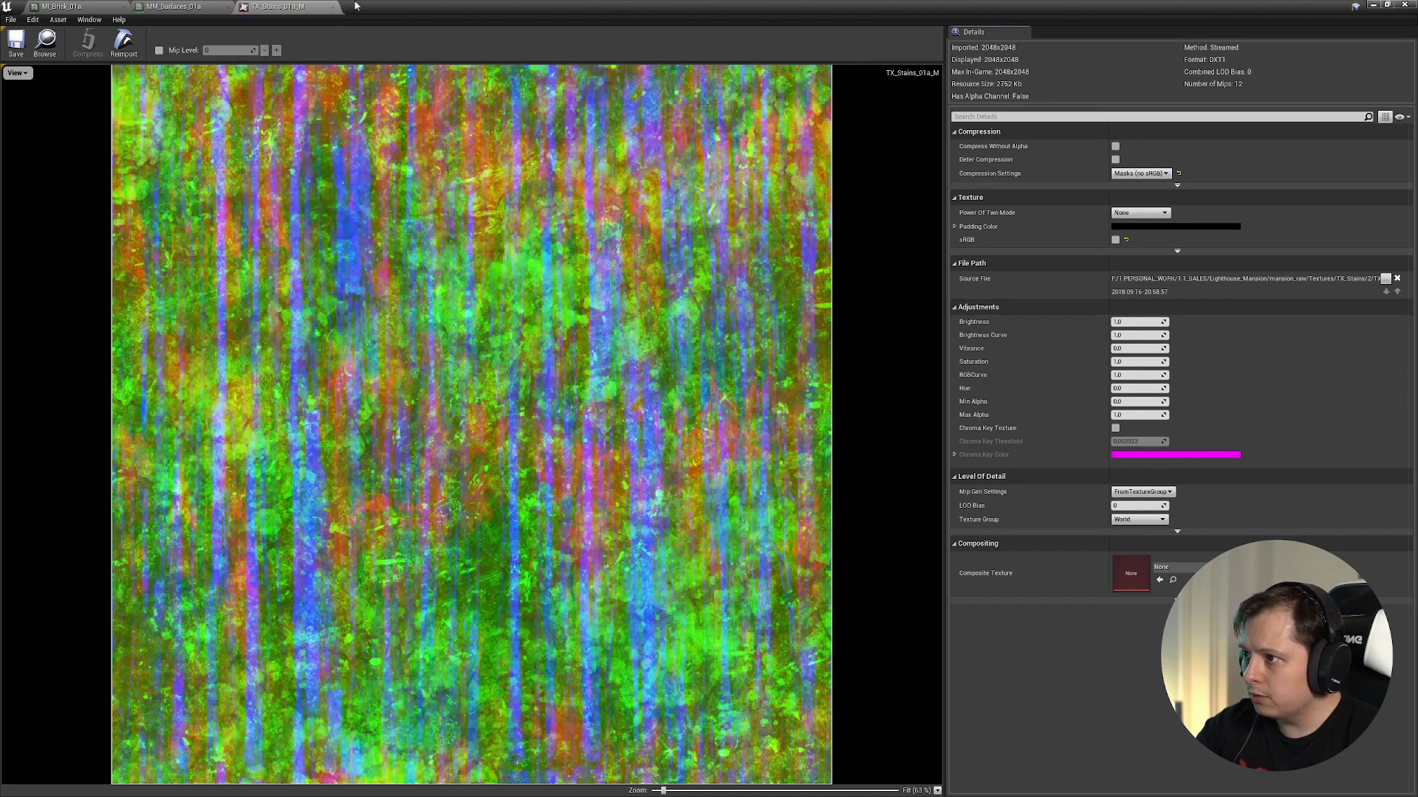
{"action": "left_click", "coordinate": [333, 8]}
- Trace the Vertex Color connections through to HeightLerp, and move the Use Secondary Albedo? (Red Vertex Paint) switch slightly down and right
{"action": "right_click_drag", "start_coordinate": [856, 378], "coordinate": [515, 347]}
{"action": "right_click_drag", "start_coordinate": [899, 206], "coordinate": [728, 398]}
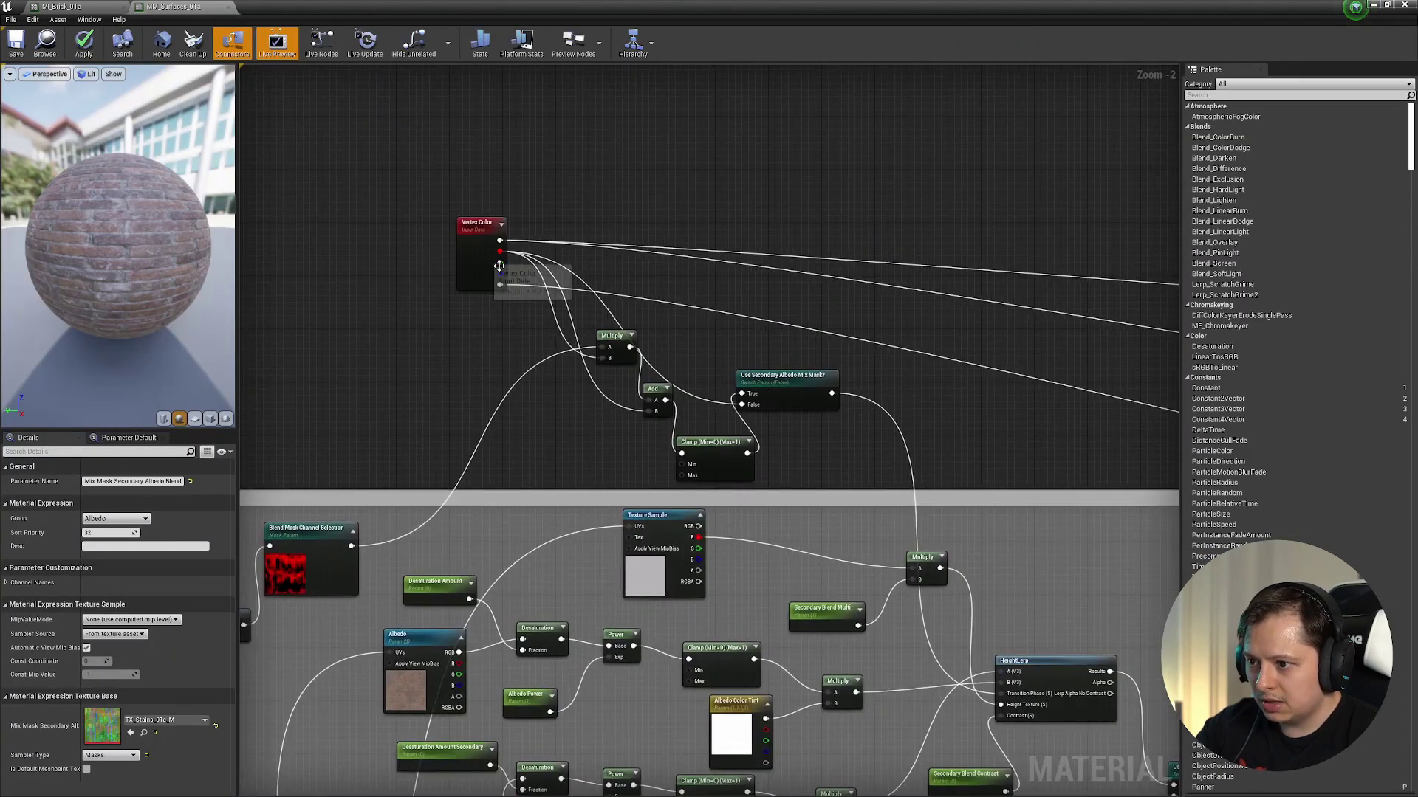
{"action": "right_click_drag", "start_coordinate": [882, 492], "coordinate": [783, 426]}
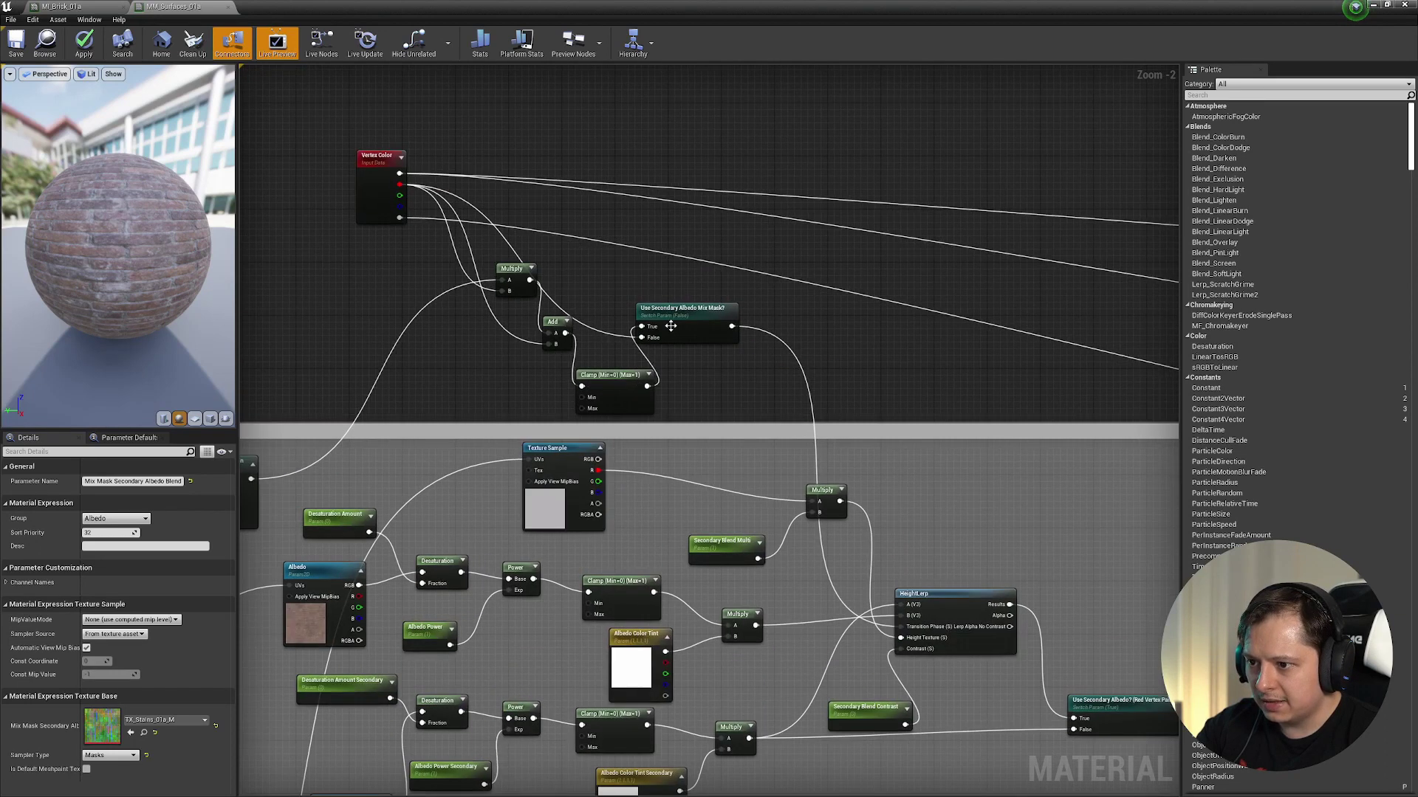
{"action": "right_click_drag", "start_coordinate": [991, 568], "coordinate": [847, 358]}
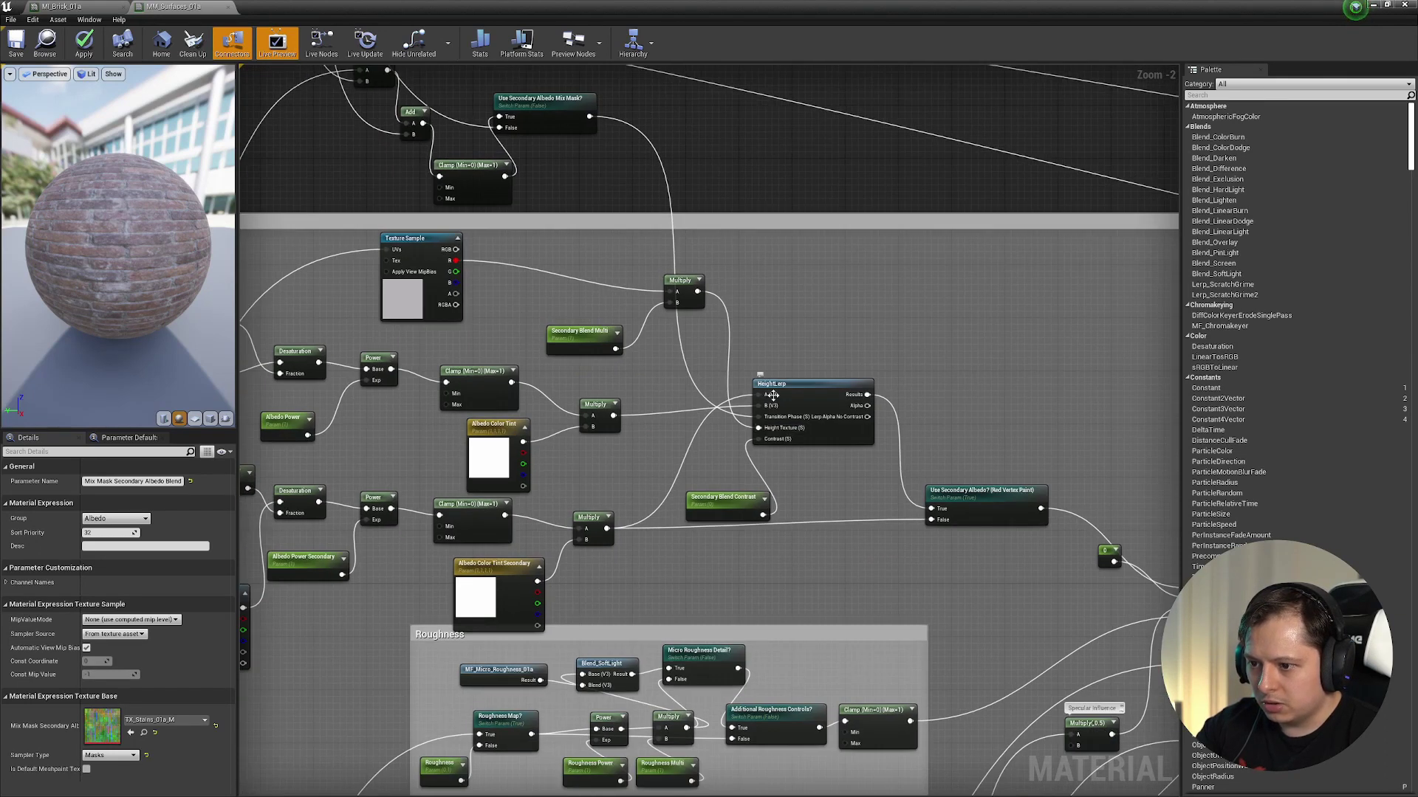
{"action": "scroll", "coordinate": [758, 396], "scroll_direction": "up", "scroll_amount": 1}
{"action": "right_click_drag", "start_coordinate": [542, 545], "coordinate": [650, 528]}
{"action": "right_click_drag", "start_coordinate": [843, 365], "coordinate": [833, 504]}
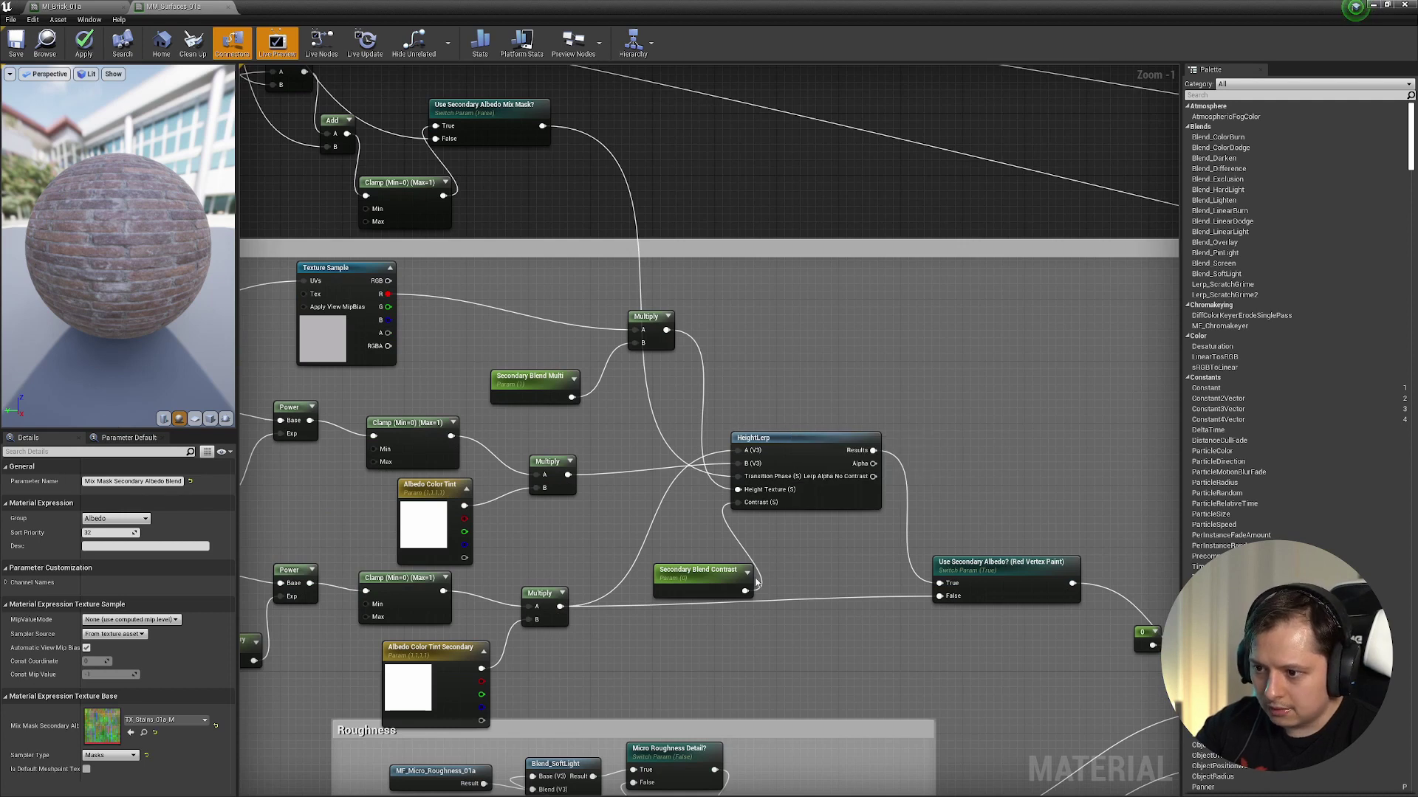
{"action": "right_click_drag", "start_coordinate": [735, 450], "coordinate": [752, 353]}
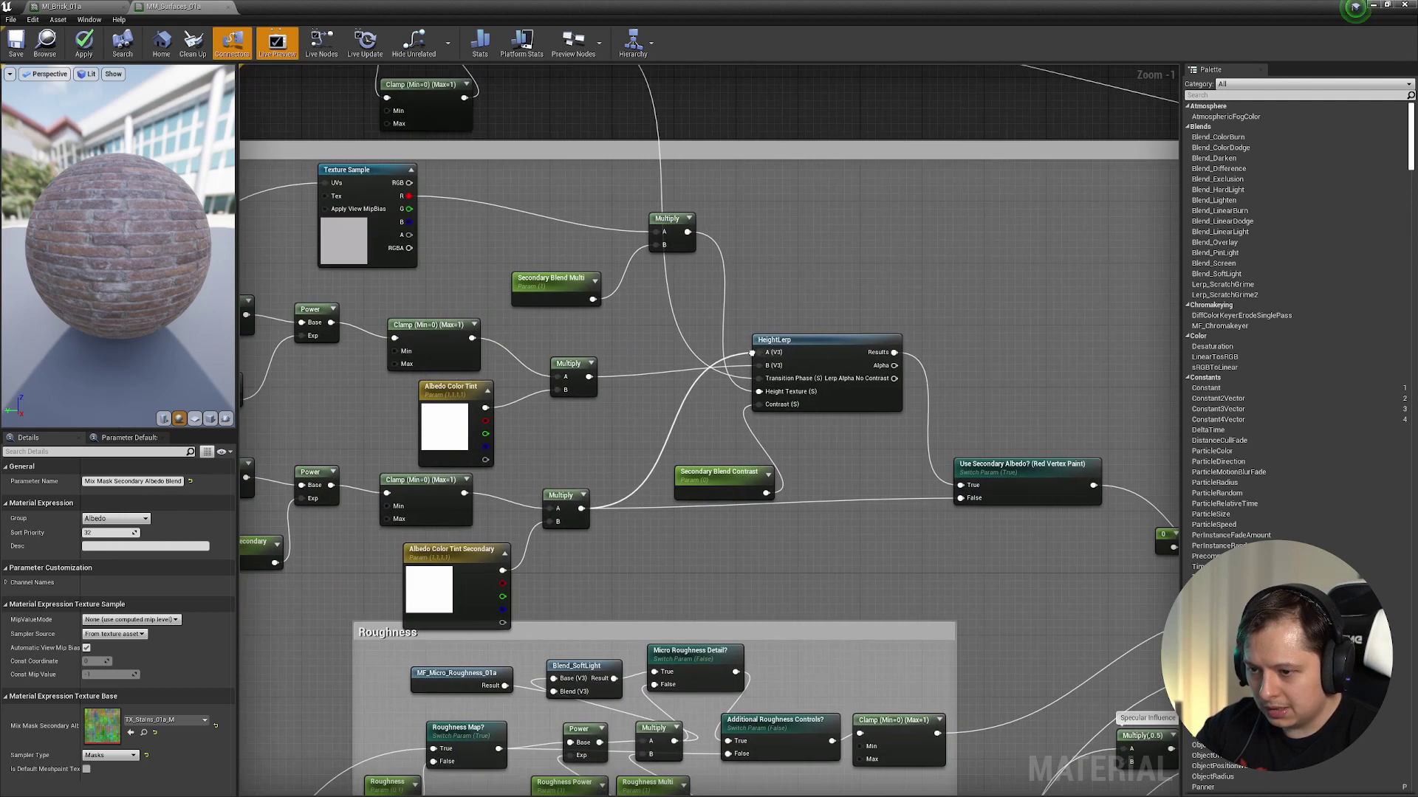
{"action": "left_click", "coordinate": [986, 494]}
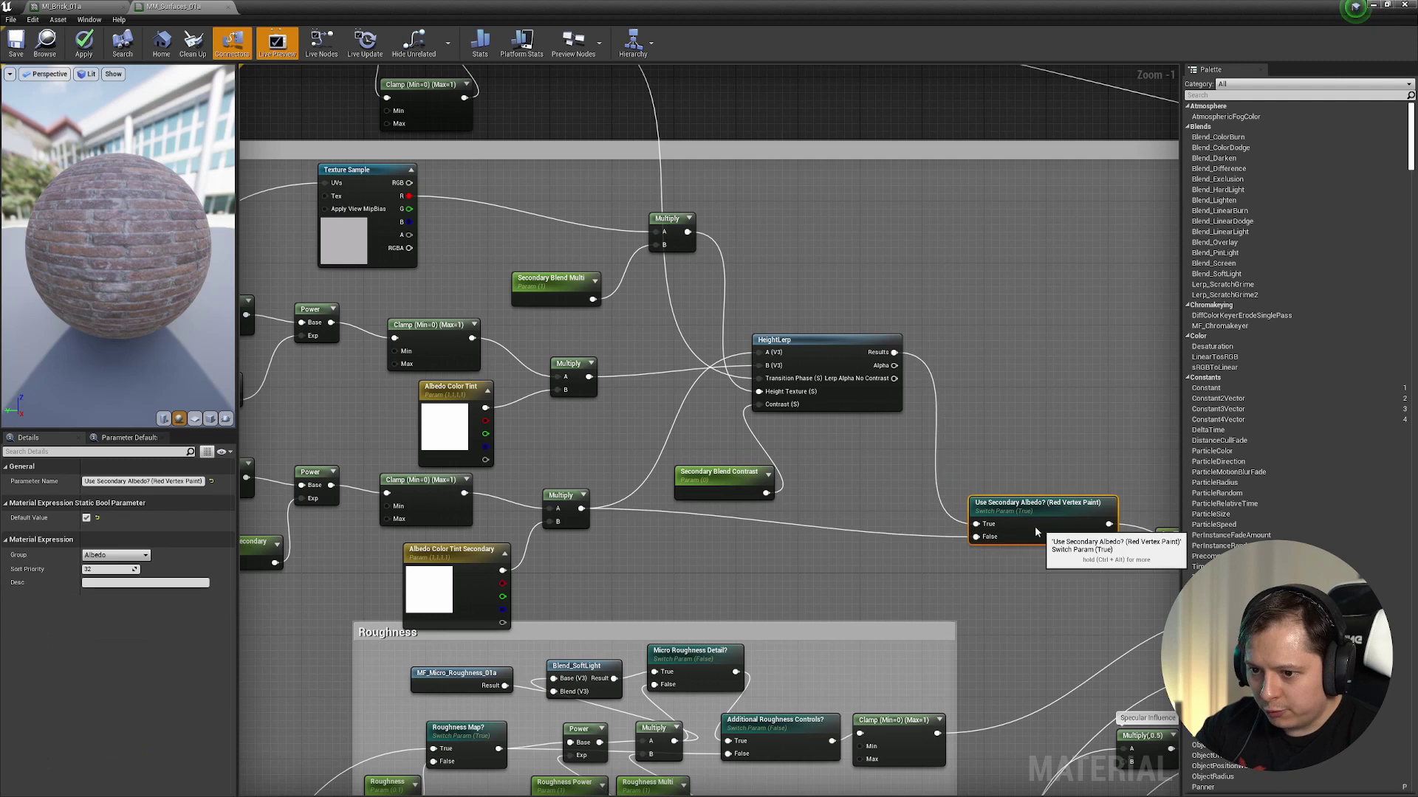
- Nudge the MF_Parallax_01a function node down and right, and place the Height Texture node farther to its lower left
{"action": "right_click_drag", "start_coordinate": [510, 503], "coordinate": [927, 490]}
{"action": "scroll", "coordinate": [568, 589], "scroll_direction": "down", "scroll_amount": 2}
{"action": "right_click_drag", "start_coordinate": [565, 588], "coordinate": [887, 326]}
{"action": "right_click_drag", "start_coordinate": [646, 510], "coordinate": [741, 445]}
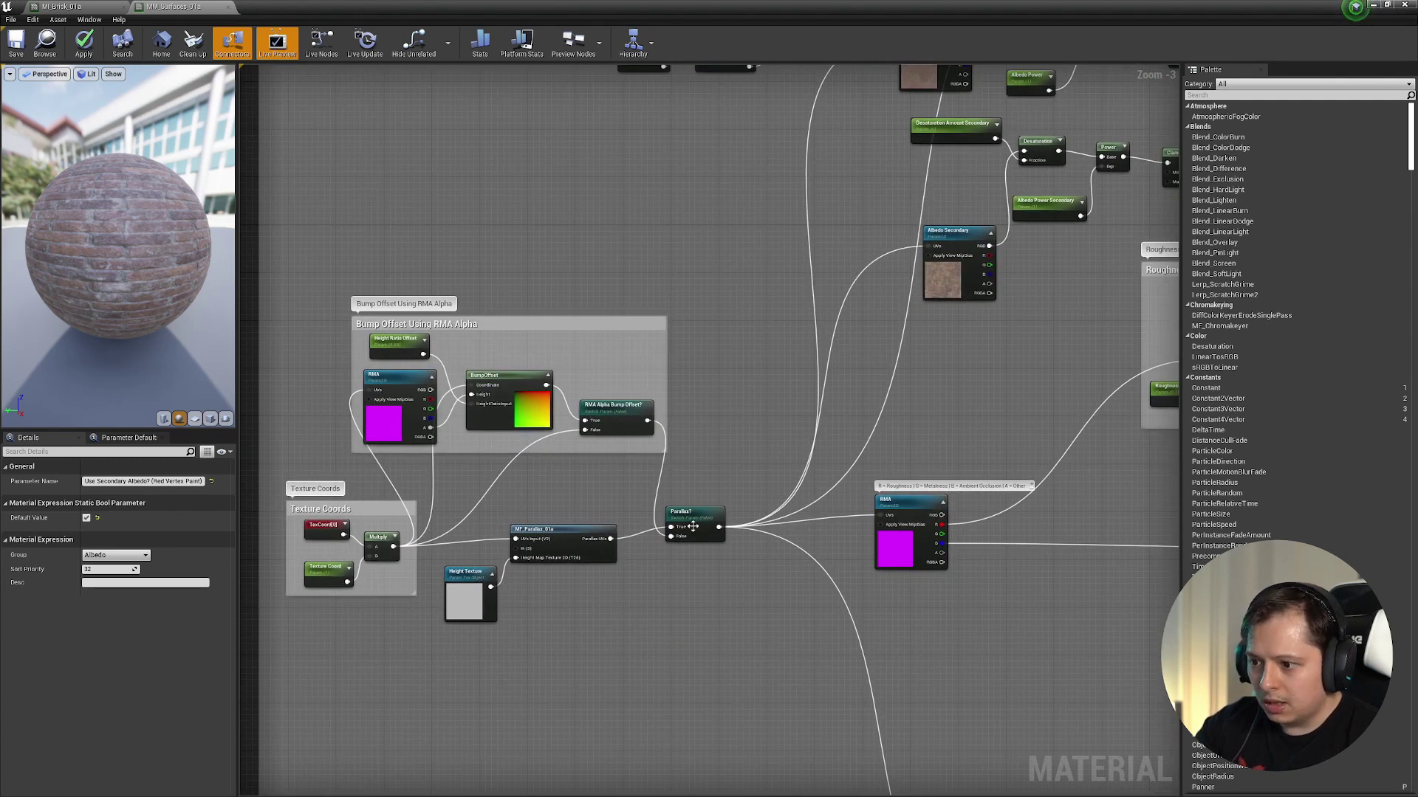
{"action": "scroll", "coordinate": [591, 550], "scroll_direction": "up", "scroll_amount": 2}
{"action": "left_click", "coordinate": [367, 255]}
{"action": "left_click", "coordinate": [528, 488]}
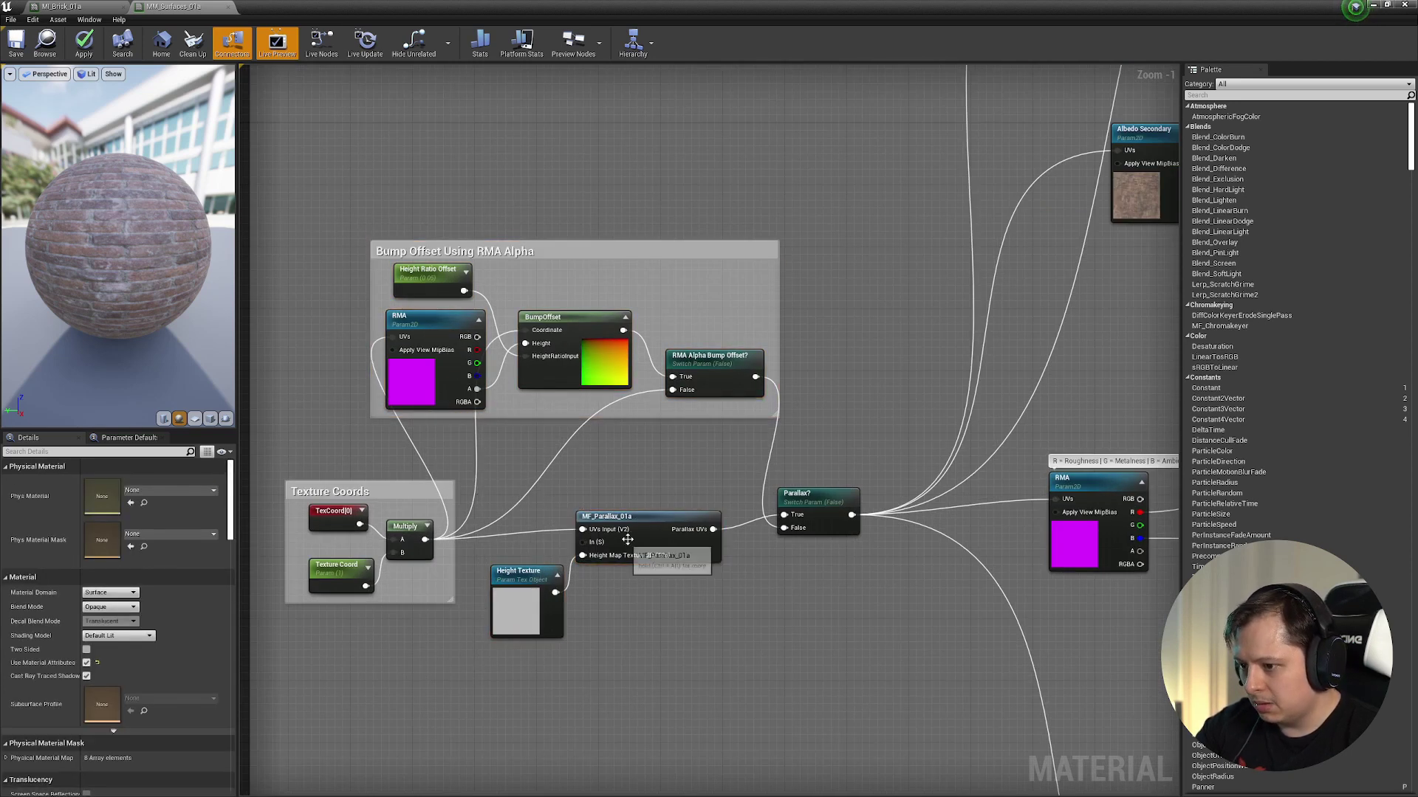
{"action": "left_click_drag", "start_coordinate": [634, 517], "coordinate": [641, 525]}
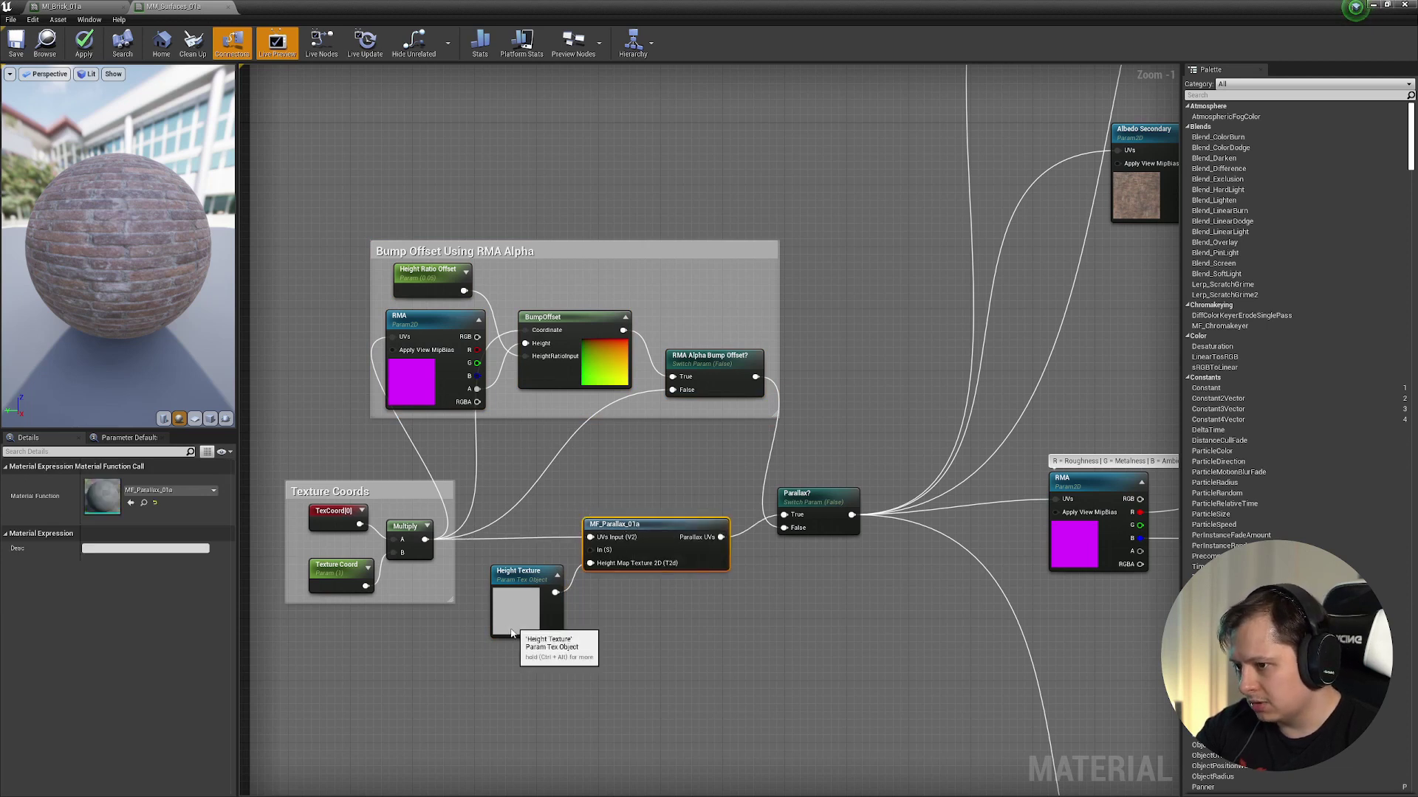
{"action": "left_click_drag", "start_coordinate": [511, 633], "coordinate": [495, 648]}
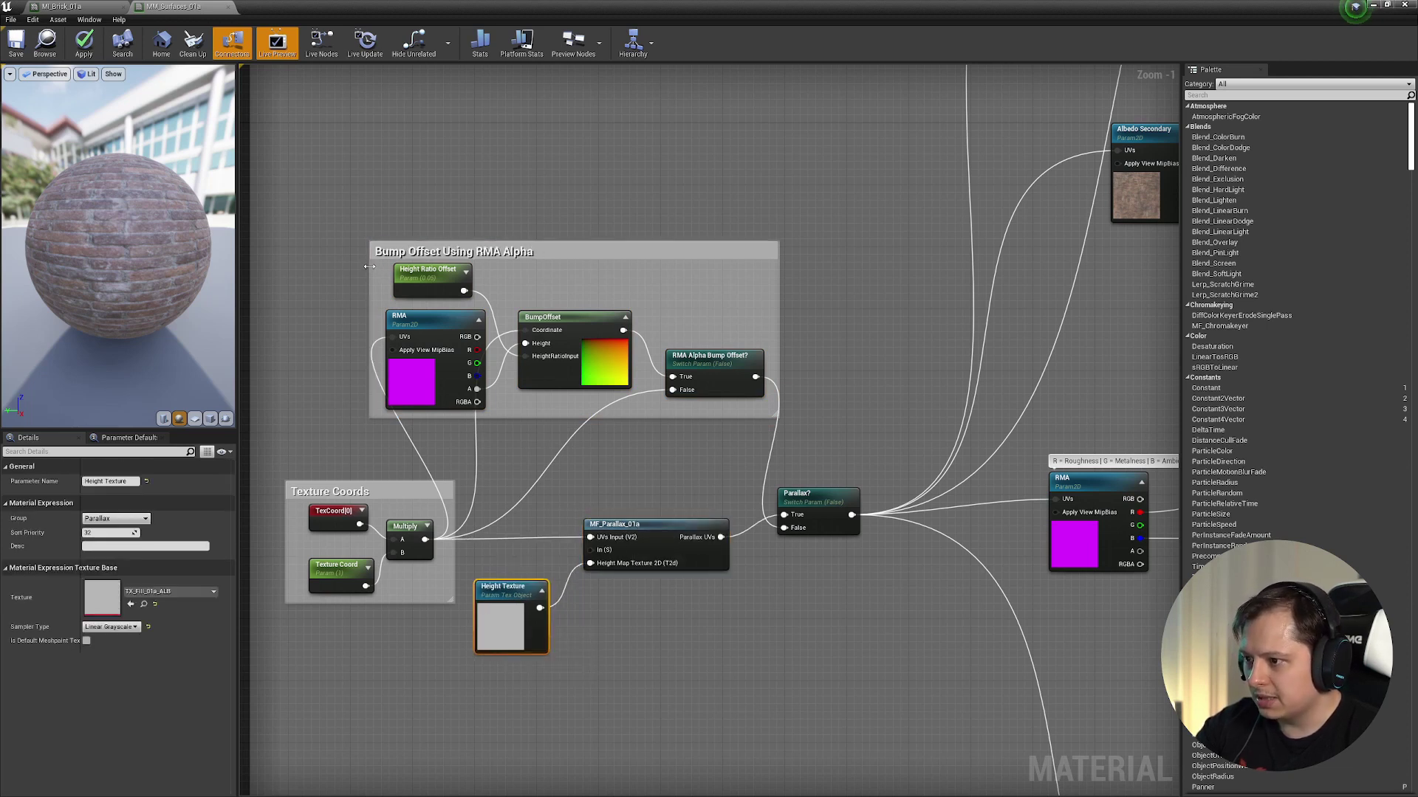
- Widen the Bump Offset Using RMA Alpha comment slightly, and inspect the MF_Parallax_01a, TexCoord and Texture Coord nodes
{"action": "left_click_drag", "start_coordinate": [750, 378], "coordinate": [753, 380]}
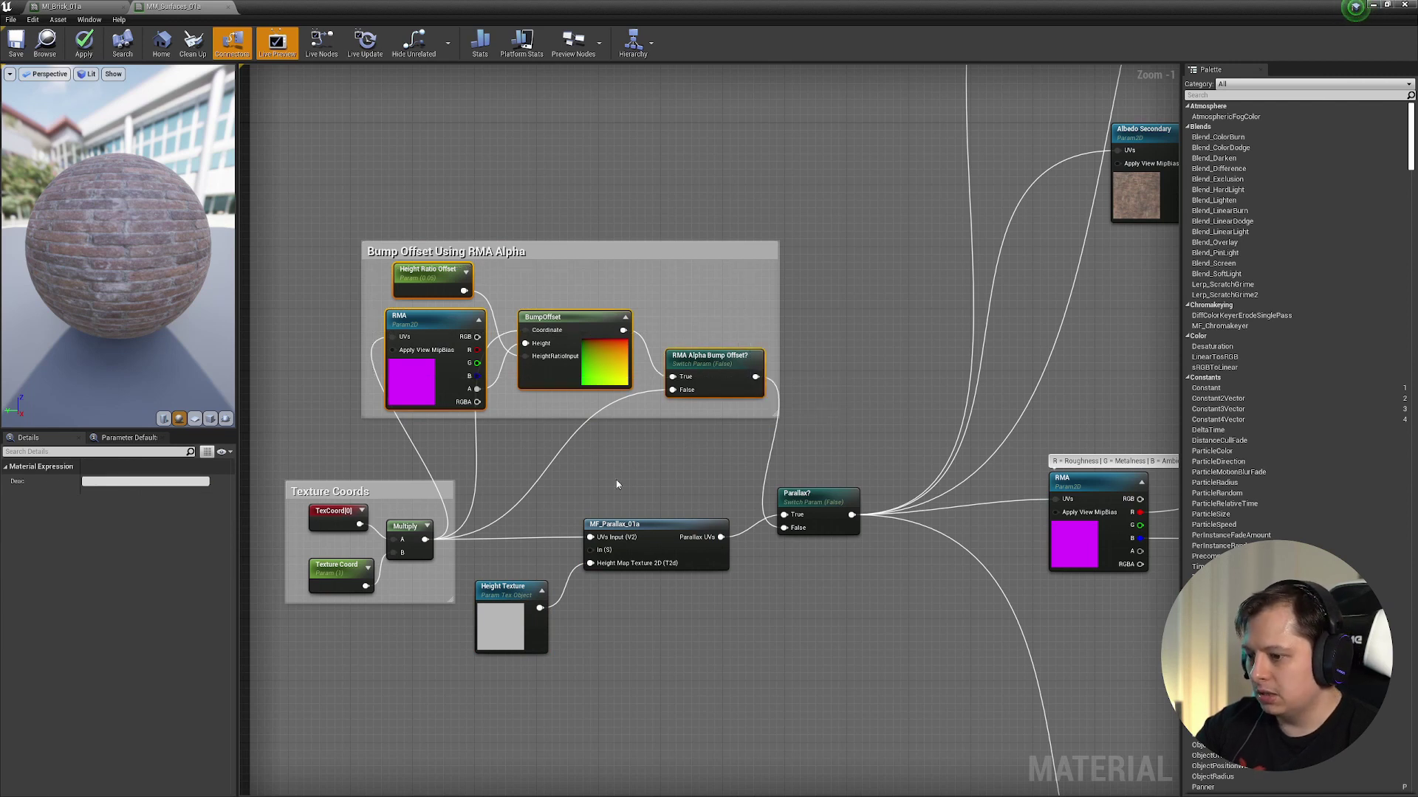
{"action": "left_click", "coordinate": [648, 538]}
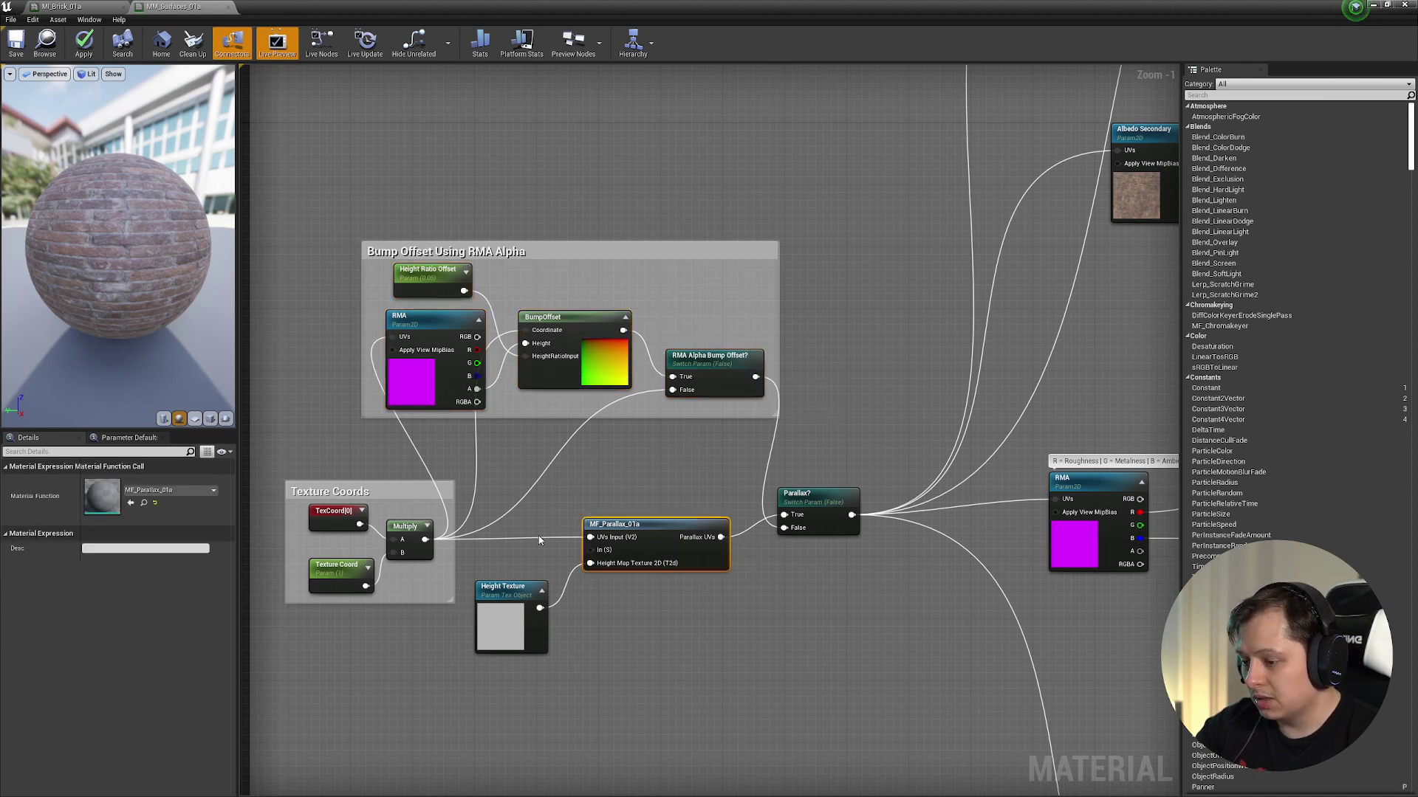
{"action": "left_click", "coordinate": [327, 523]}
{"action": "left_click", "coordinate": [337, 568]}
- Move the RMA texture node slightly right and down, closer to the Roughness group
{"action": "right_click_drag", "start_coordinate": [1088, 543], "coordinate": [684, 491]}
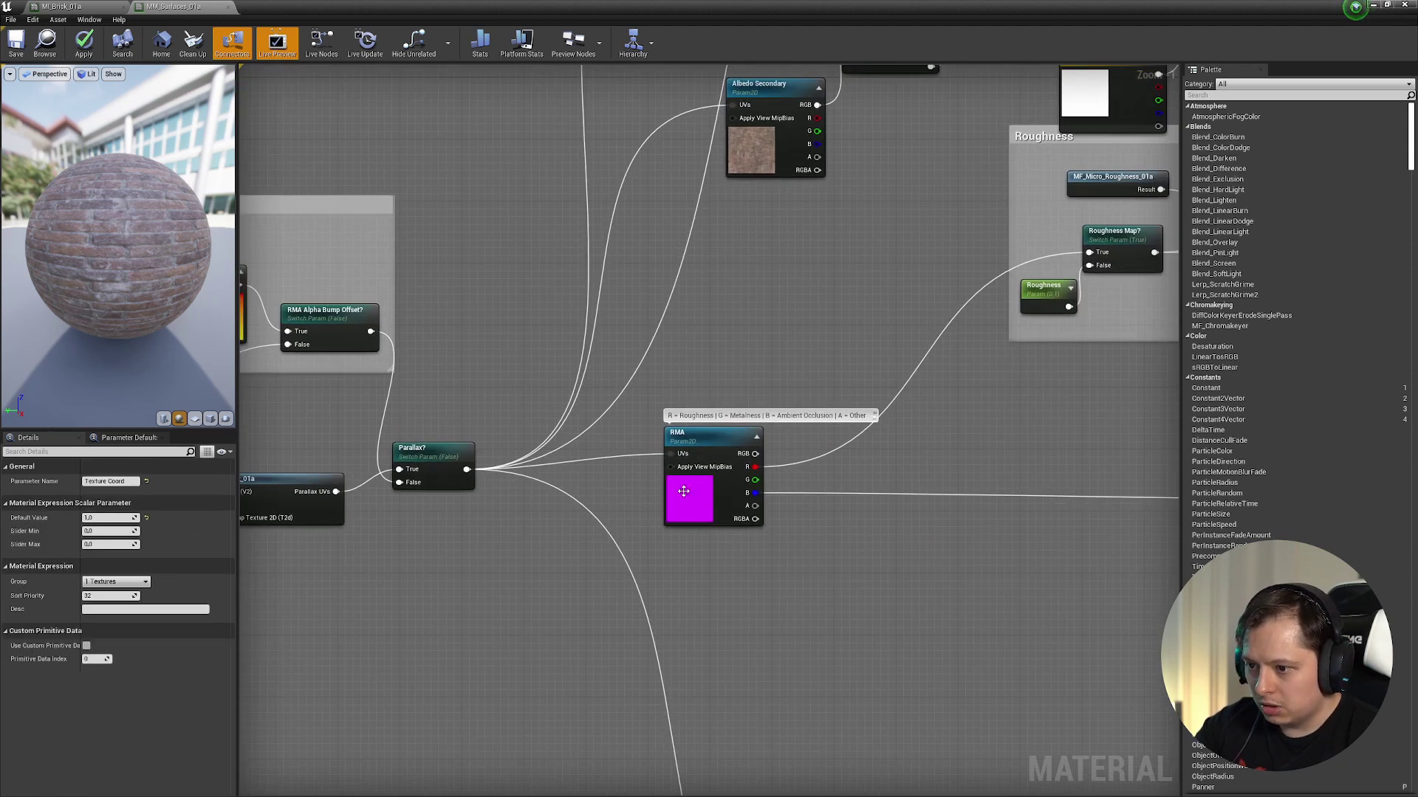
{"action": "left_click_drag", "start_coordinate": [683, 491], "coordinate": [722, 503]}
{"action": "right_click_drag", "start_coordinate": [722, 503], "coordinate": [653, 439]}
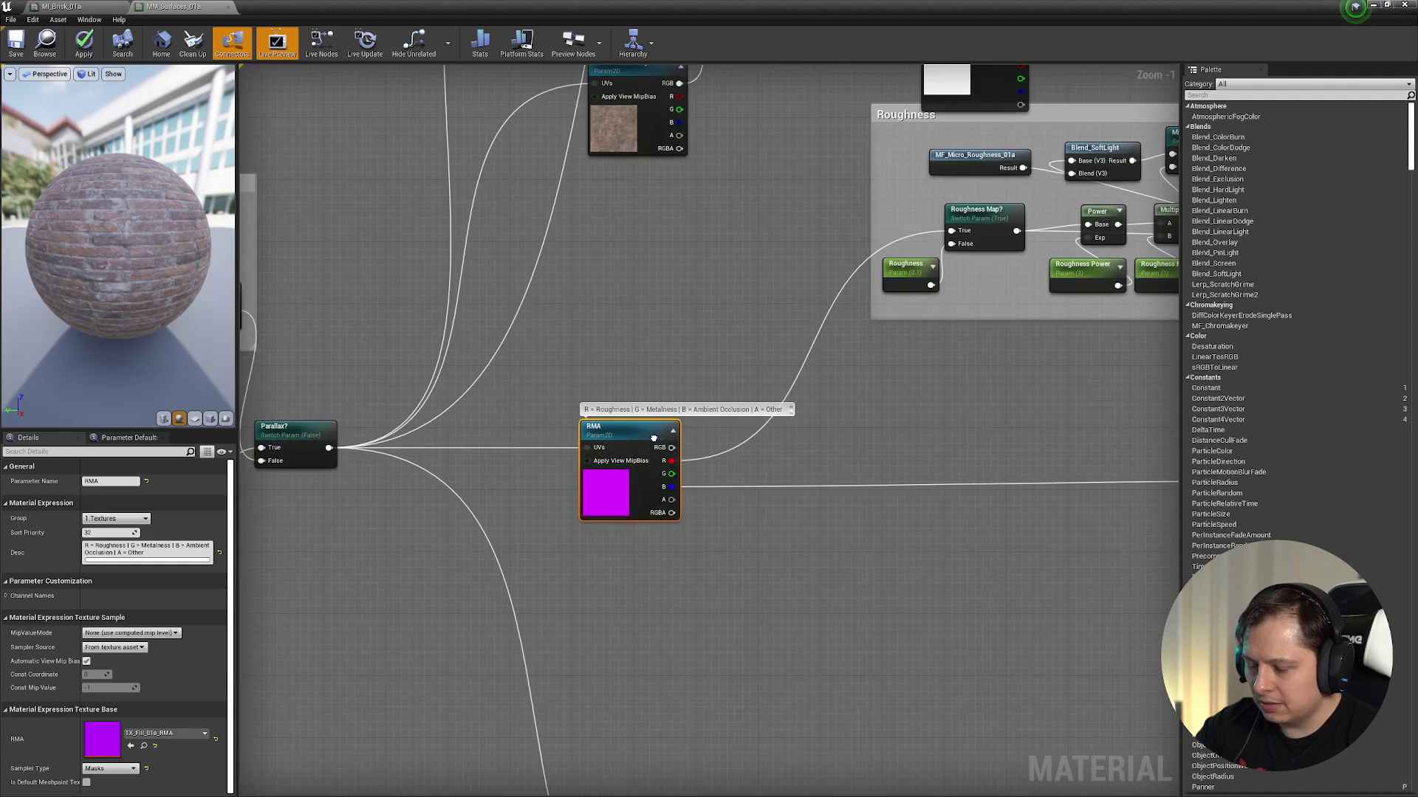
- Examine the Ambient Occlusion group and the Normal group's texture, multiplier and Normal Map? switch
{"action": "scroll", "coordinate": [762, 441], "scroll_direction": "down", "scroll_amount": 1}
{"action": "right_click_drag", "start_coordinate": [762, 441], "coordinate": [446, 431]}
{"action": "right_click_drag", "start_coordinate": [1007, 488], "coordinate": [966, 299]}
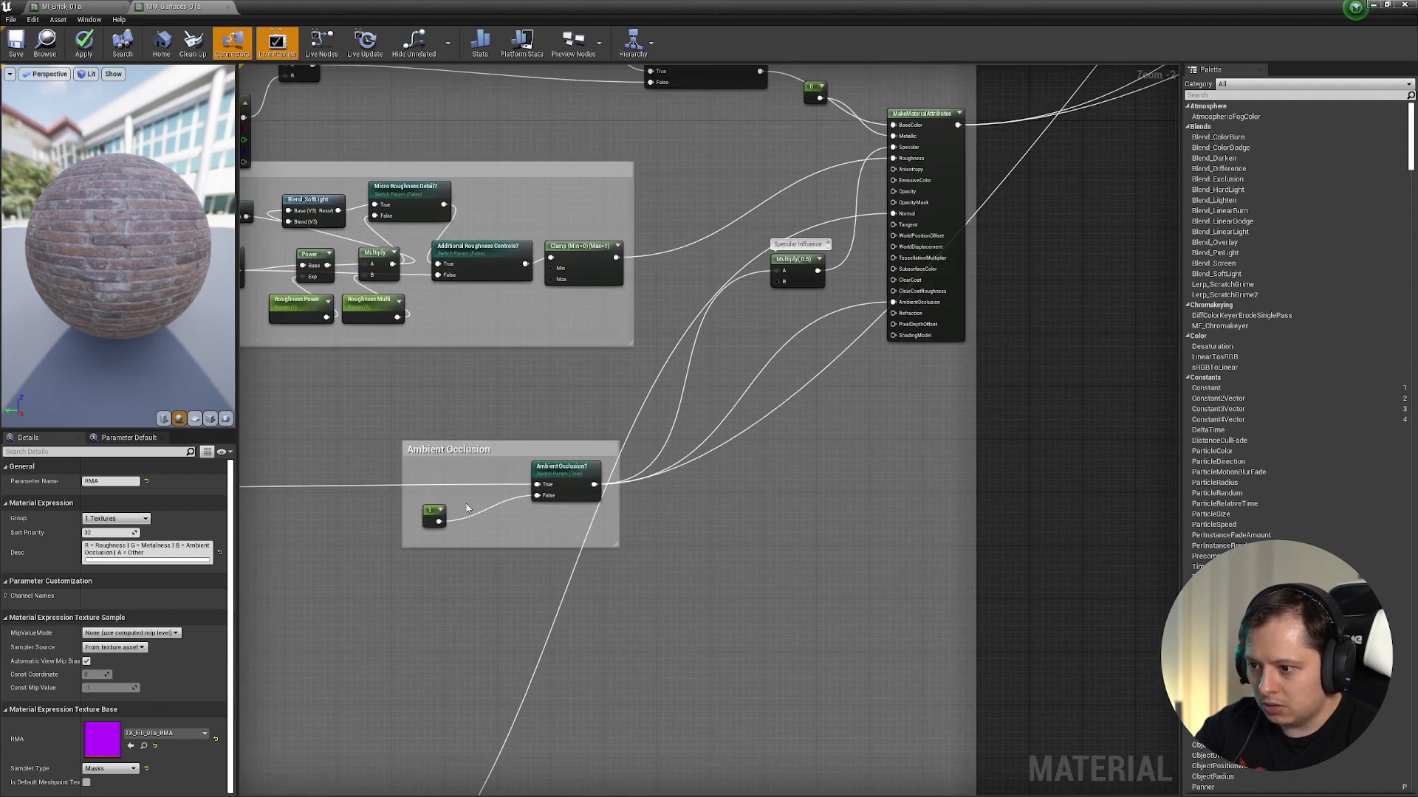
{"action": "scroll", "coordinate": [577, 551], "scroll_direction": "down", "scroll_amount": 3}
{"action": "scroll", "coordinate": [561, 539], "scroll_direction": "up", "scroll_amount": 6}
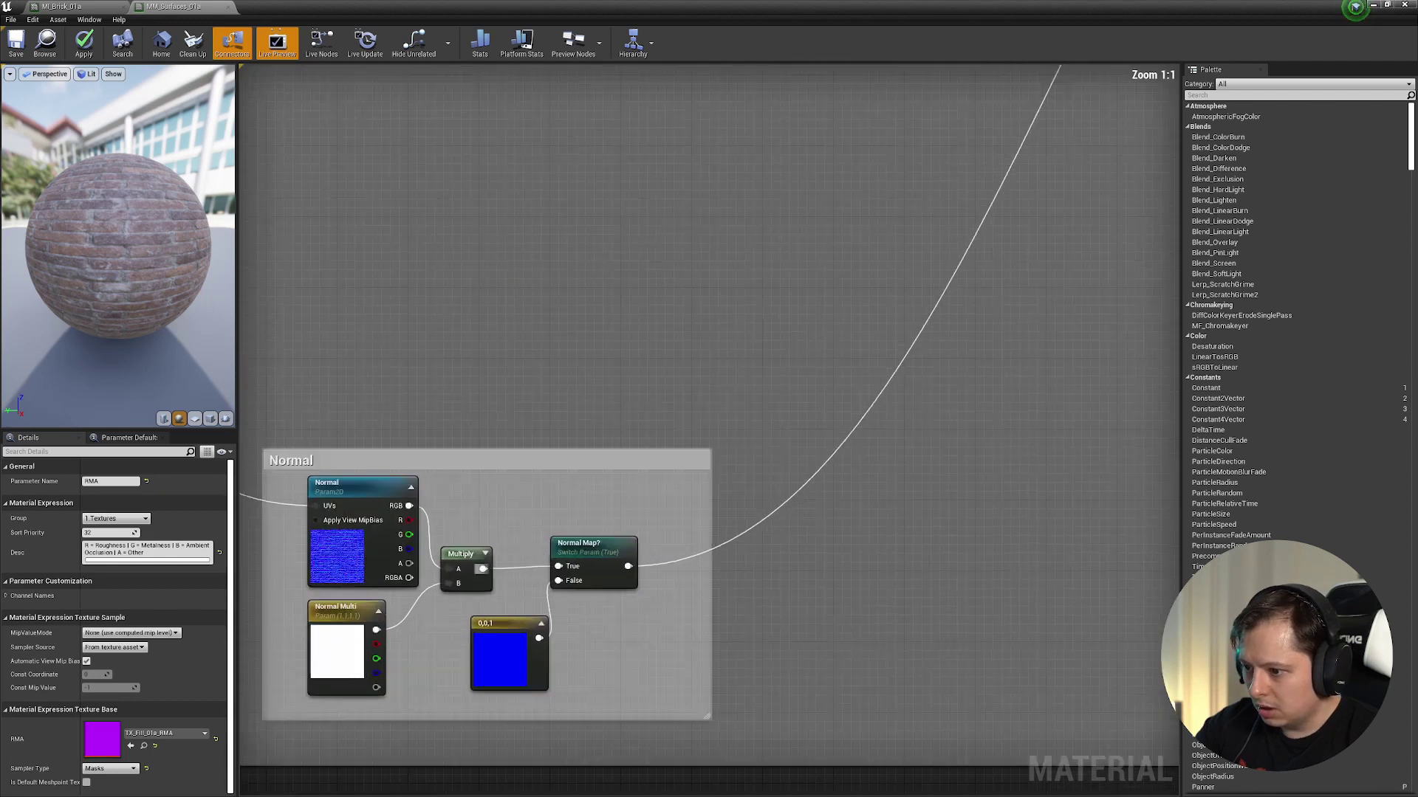
{"action": "right_click_drag", "start_coordinate": [306, 525], "coordinate": [502, 414]}
{"action": "left_click_drag", "start_coordinate": [475, 373], "coordinate": [835, 576]}
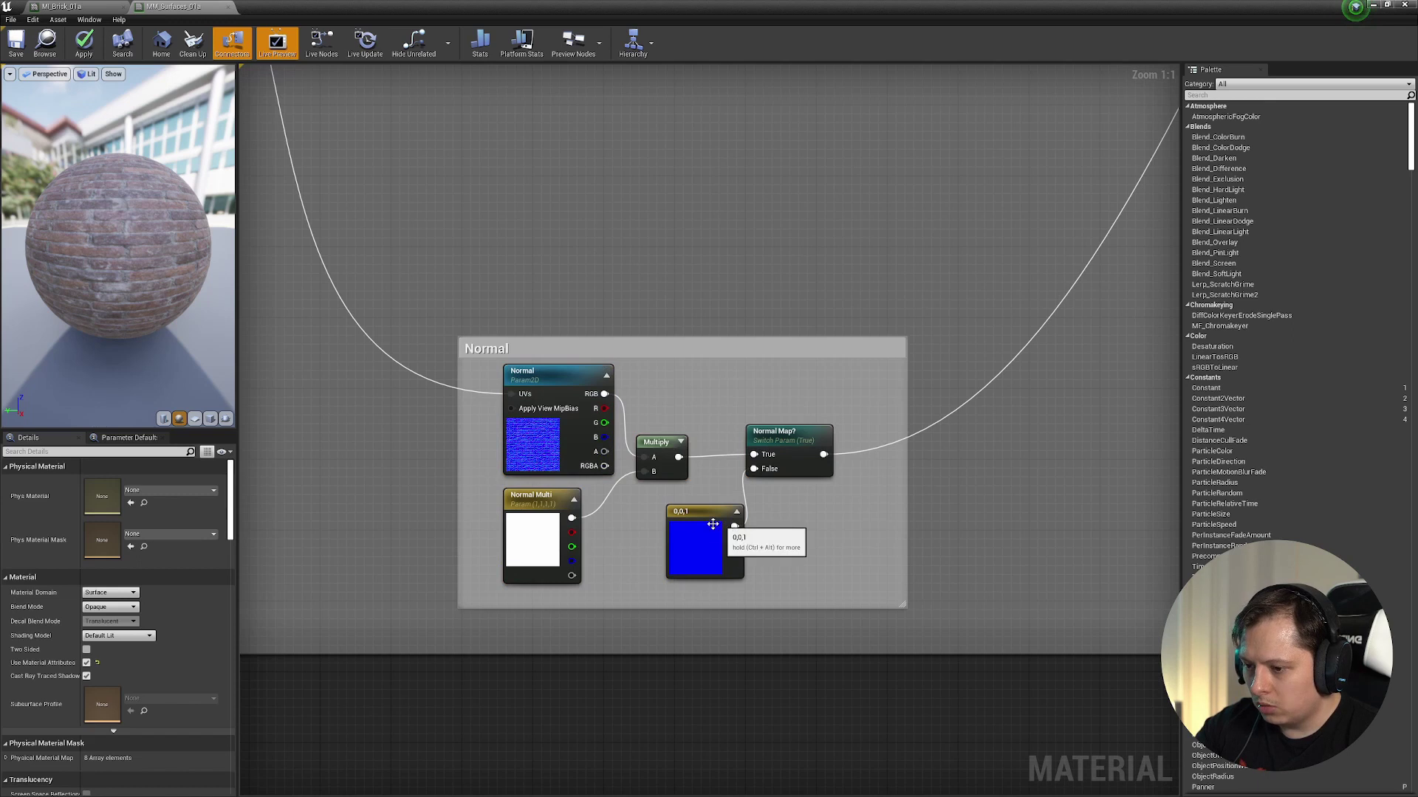
{"action": "scroll", "coordinate": [632, 622], "scroll_direction": "down", "scroll_amount": 4}
- Examine how the albedo, roughness, normal and ambient occlusion branches feed the MakeMaterialAttributes node
{"action": "right_click_drag", "start_coordinate": [768, 201], "coordinate": [646, 472]}
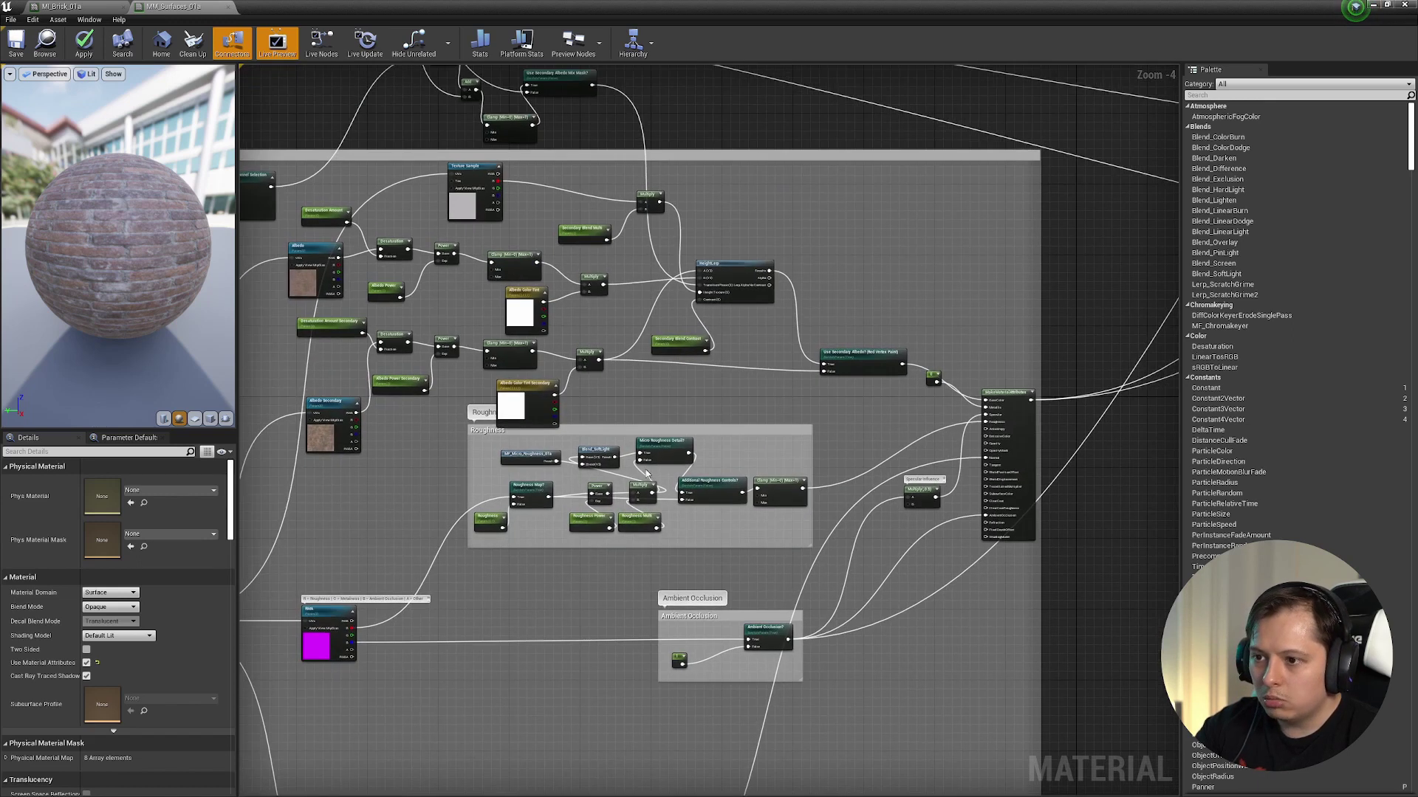
{"action": "right_click_drag", "start_coordinate": [572, 320], "coordinate": [379, 344]}
{"action": "right_click_drag", "start_coordinate": [494, 235], "coordinate": [910, 386]}
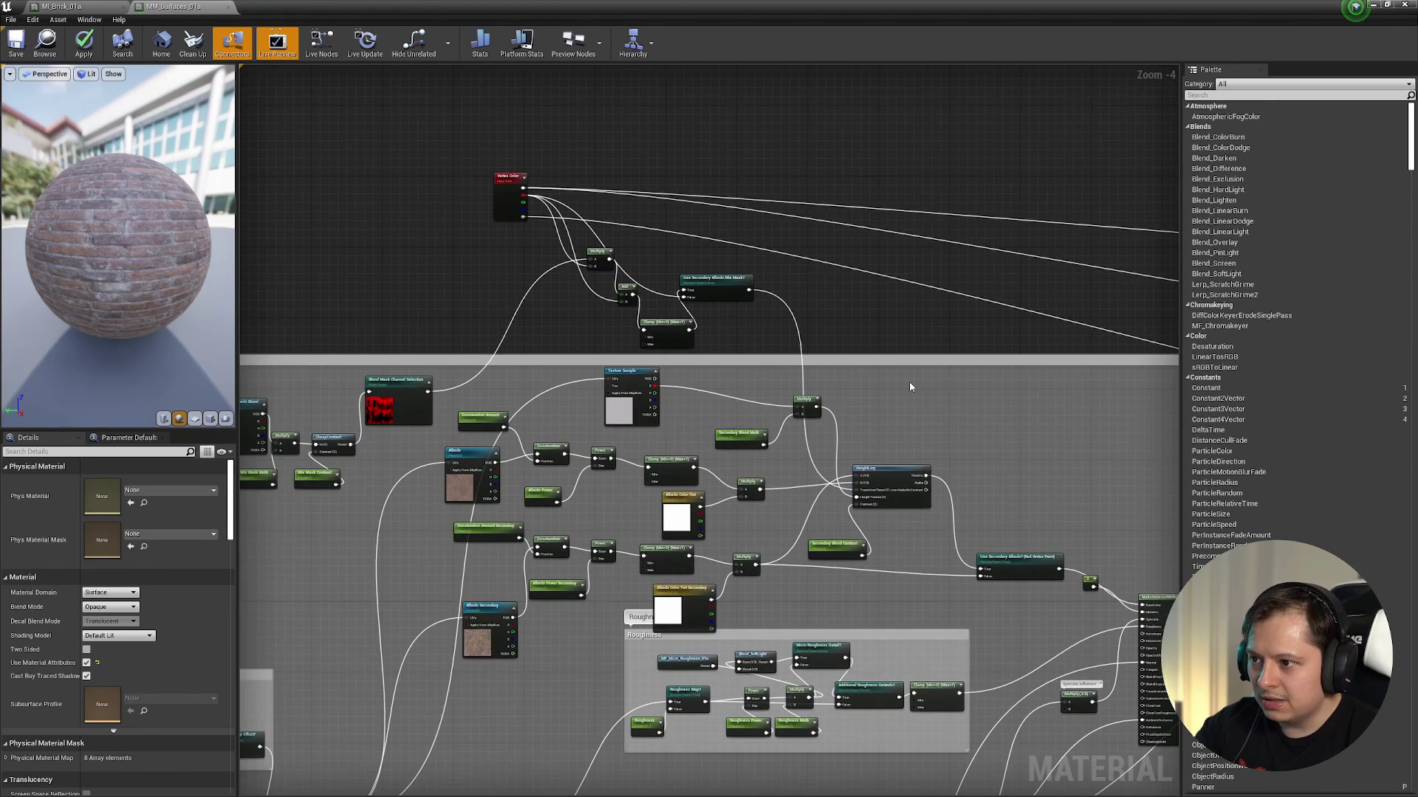
{"action": "right_click_drag", "start_coordinate": [979, 513], "coordinate": [392, 281]}
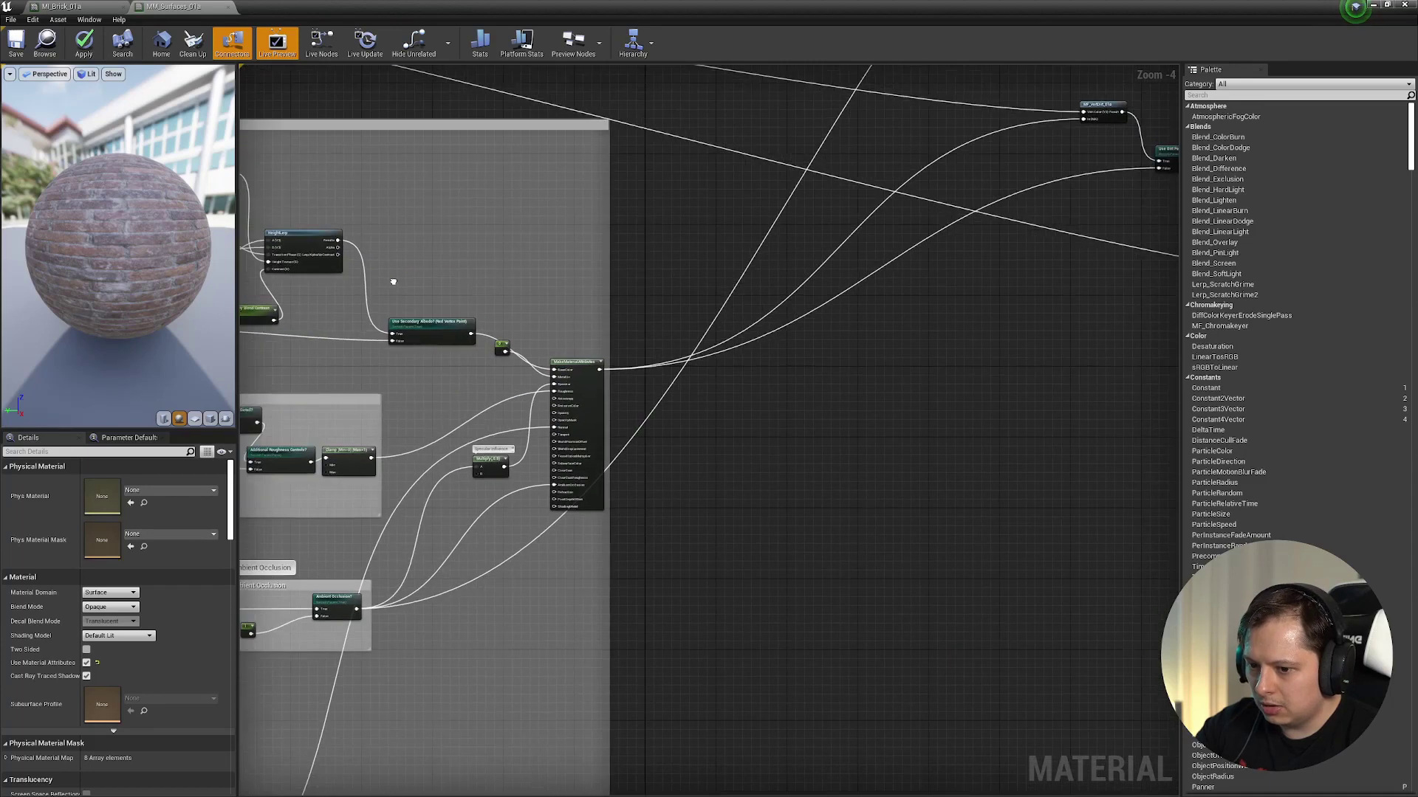
{"action": "scroll", "coordinate": [443, 346], "scroll_direction": "up", "scroll_amount": 3}
{"action": "left_click_drag", "start_coordinate": [711, 247], "coordinate": [660, 705]}
{"action": "left_click", "coordinate": [659, 697]}
{"action": "scroll", "coordinate": [650, 683], "scroll_direction": "down", "scroll_amount": 4}
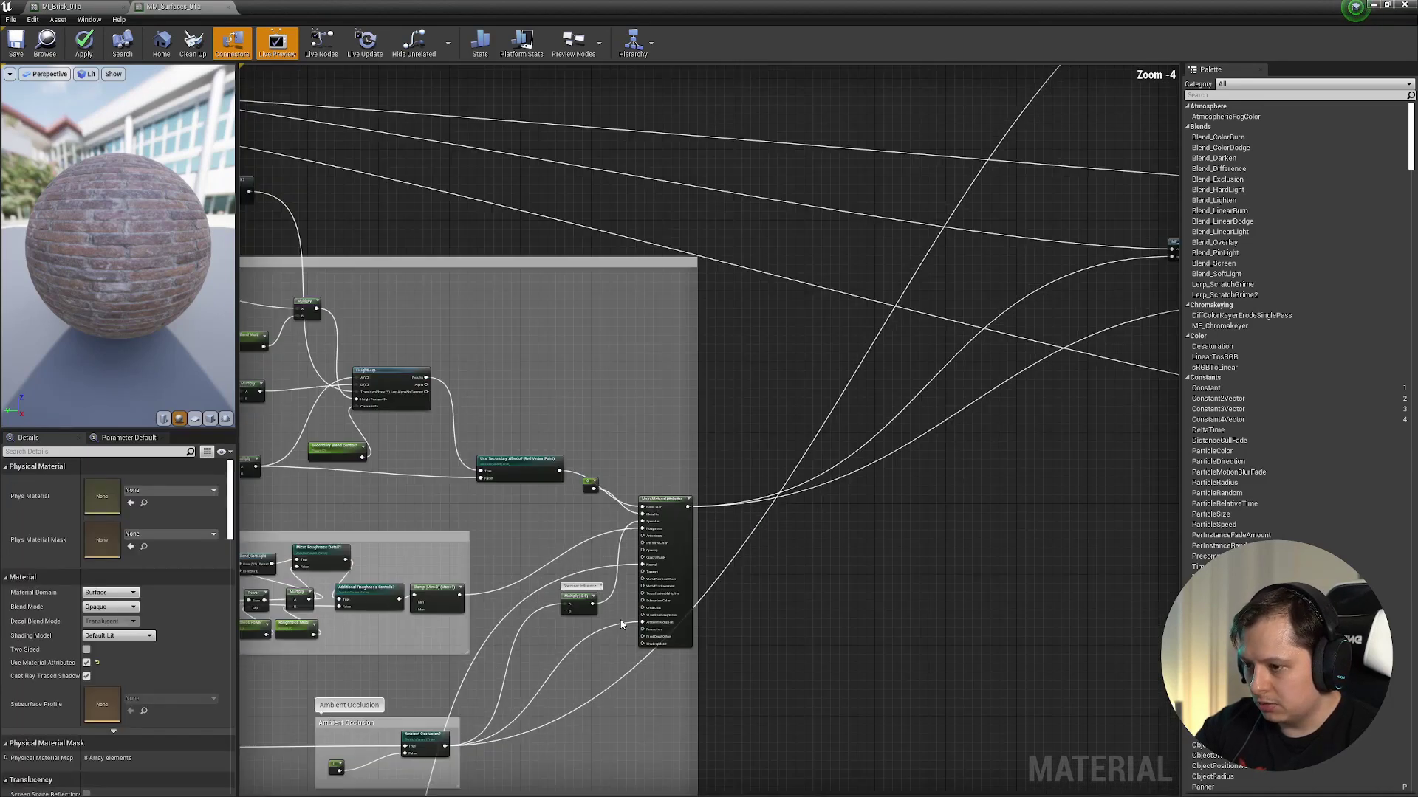
- Move the MF_VertDirt_01a function node farther left of the Use Dirt Painted? switch
{"action": "right_click_drag", "start_coordinate": [665, 540], "coordinate": [445, 528]}
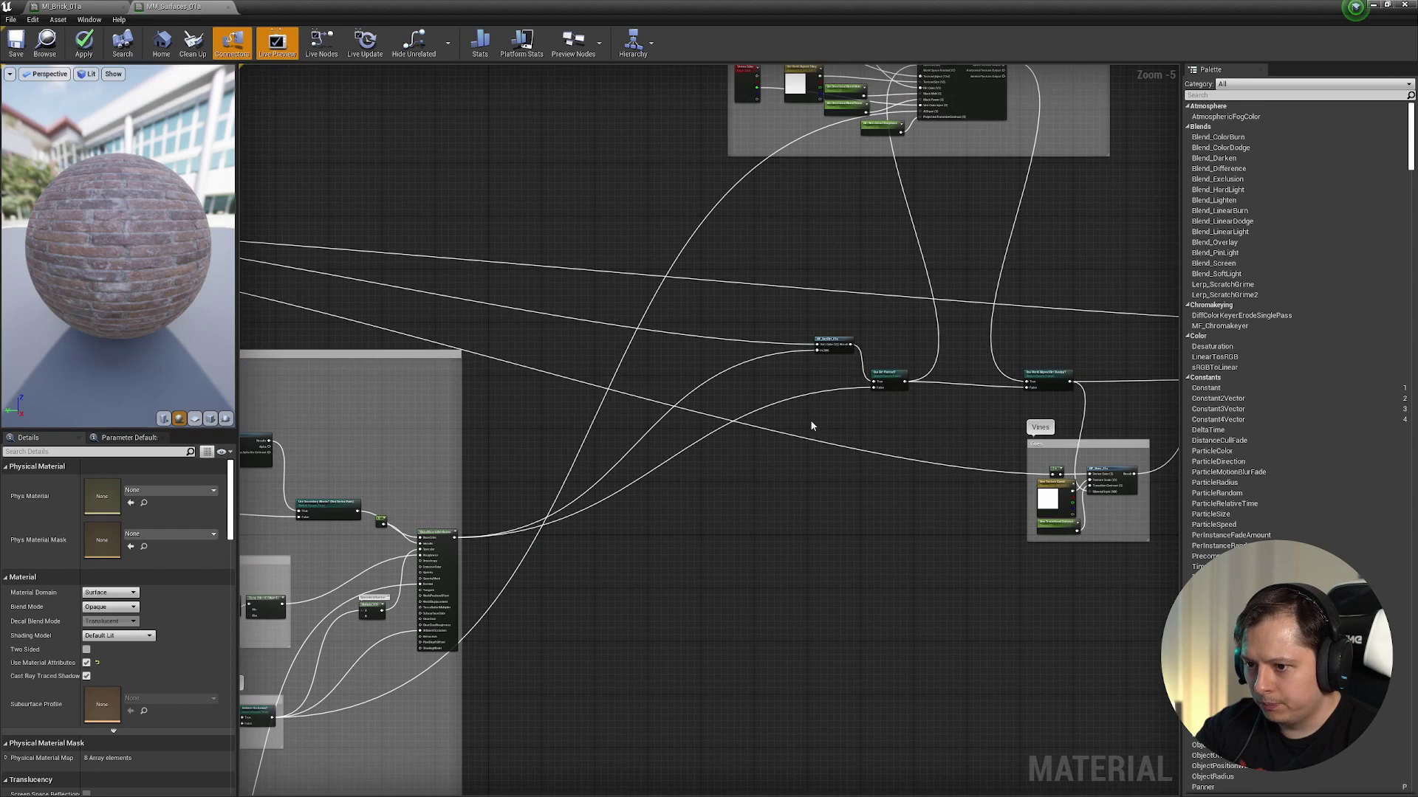
{"action": "scroll", "coordinate": [811, 419], "scroll_direction": "up", "scroll_amount": 3}
{"action": "left_click_drag", "start_coordinate": [831, 268], "coordinate": [769, 320]}
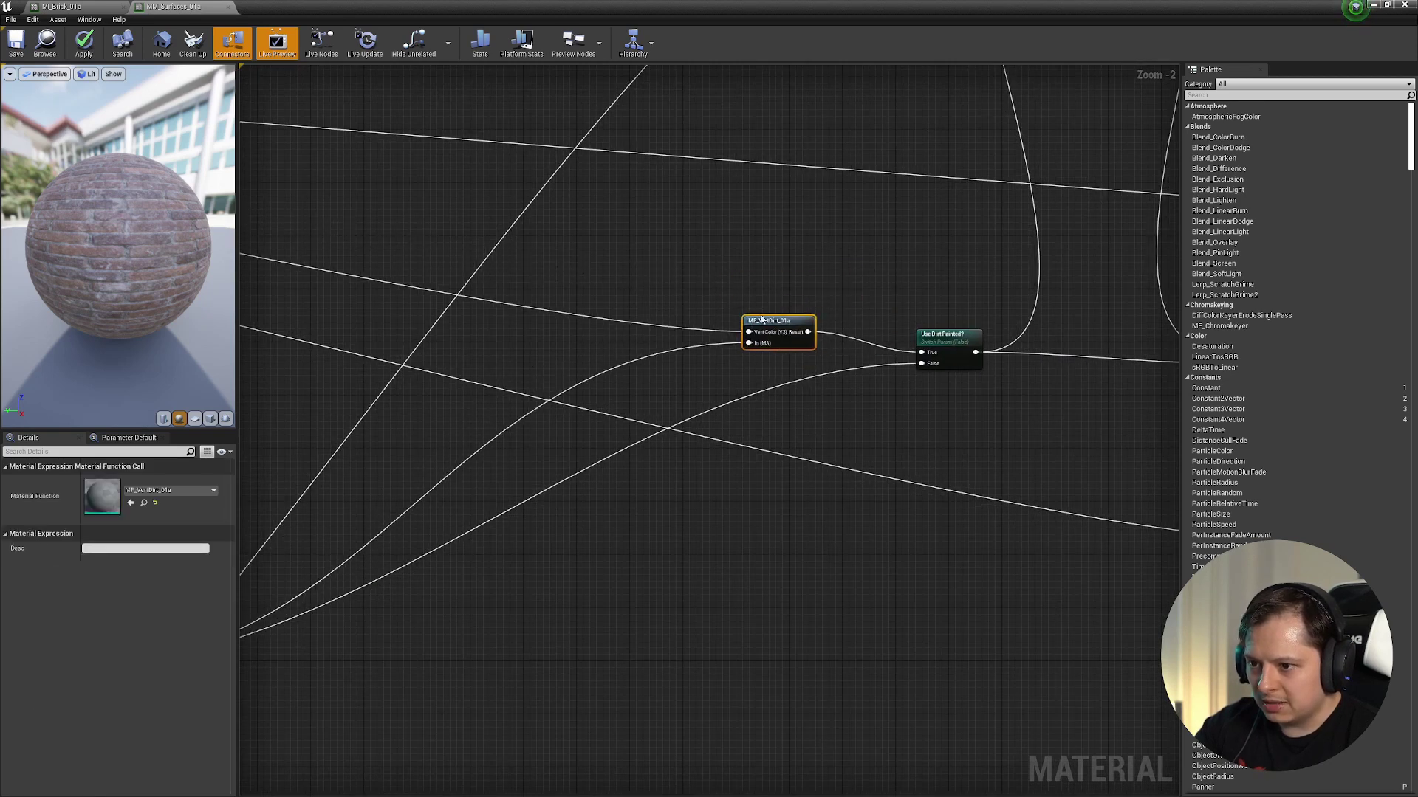
- Trace the inputs of the MF_VertDirt_01a node back to the Base Material output and the Vertex Color node
{"action": "scroll", "coordinate": [826, 347], "scroll_direction": "down", "scroll_amount": 1}
{"action": "right_click_drag", "start_coordinate": [792, 296], "coordinate": [719, 715]}
{"action": "right_click_drag", "start_coordinate": [667, 604], "coordinate": [722, 336]}
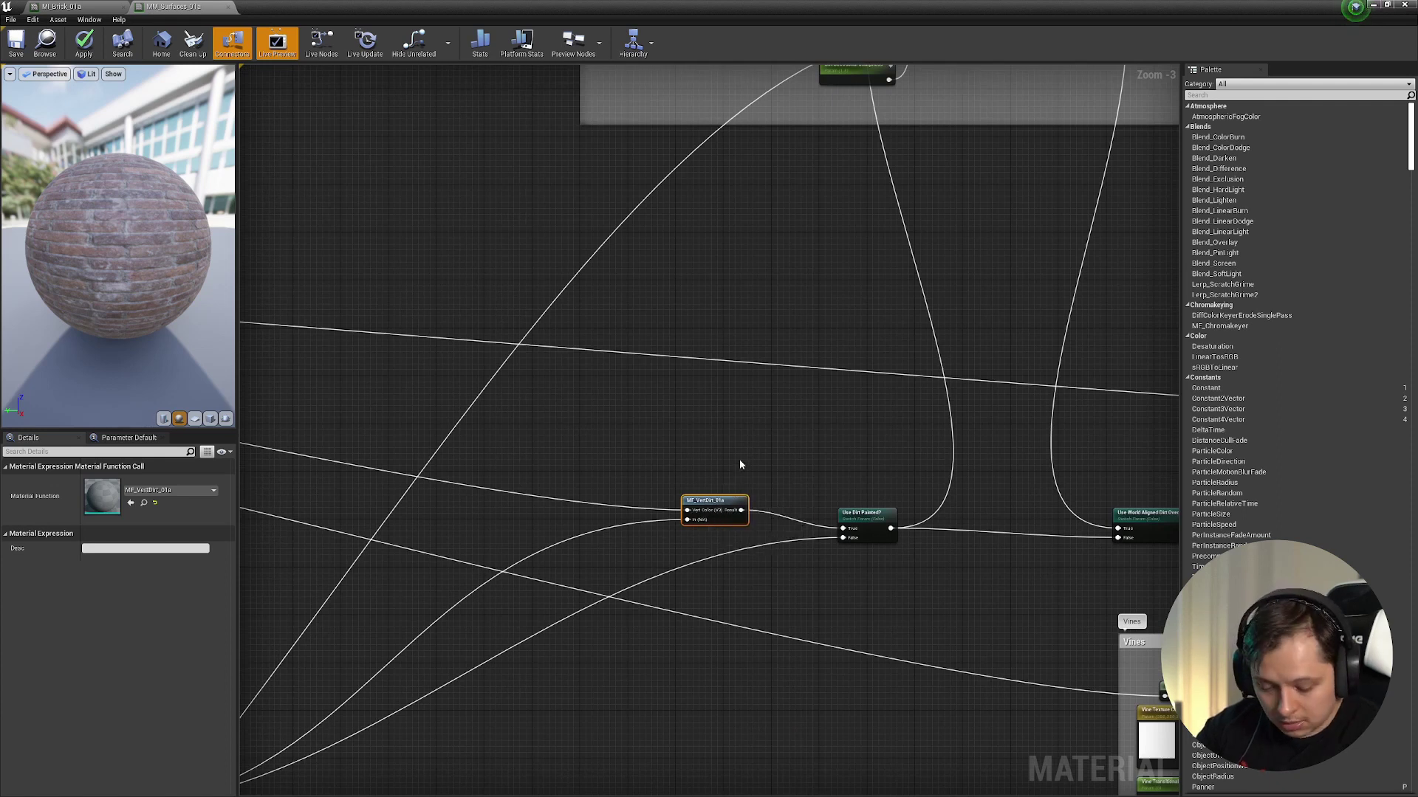
{"action": "scroll", "coordinate": [722, 515], "scroll_direction": "up", "scroll_amount": 2}
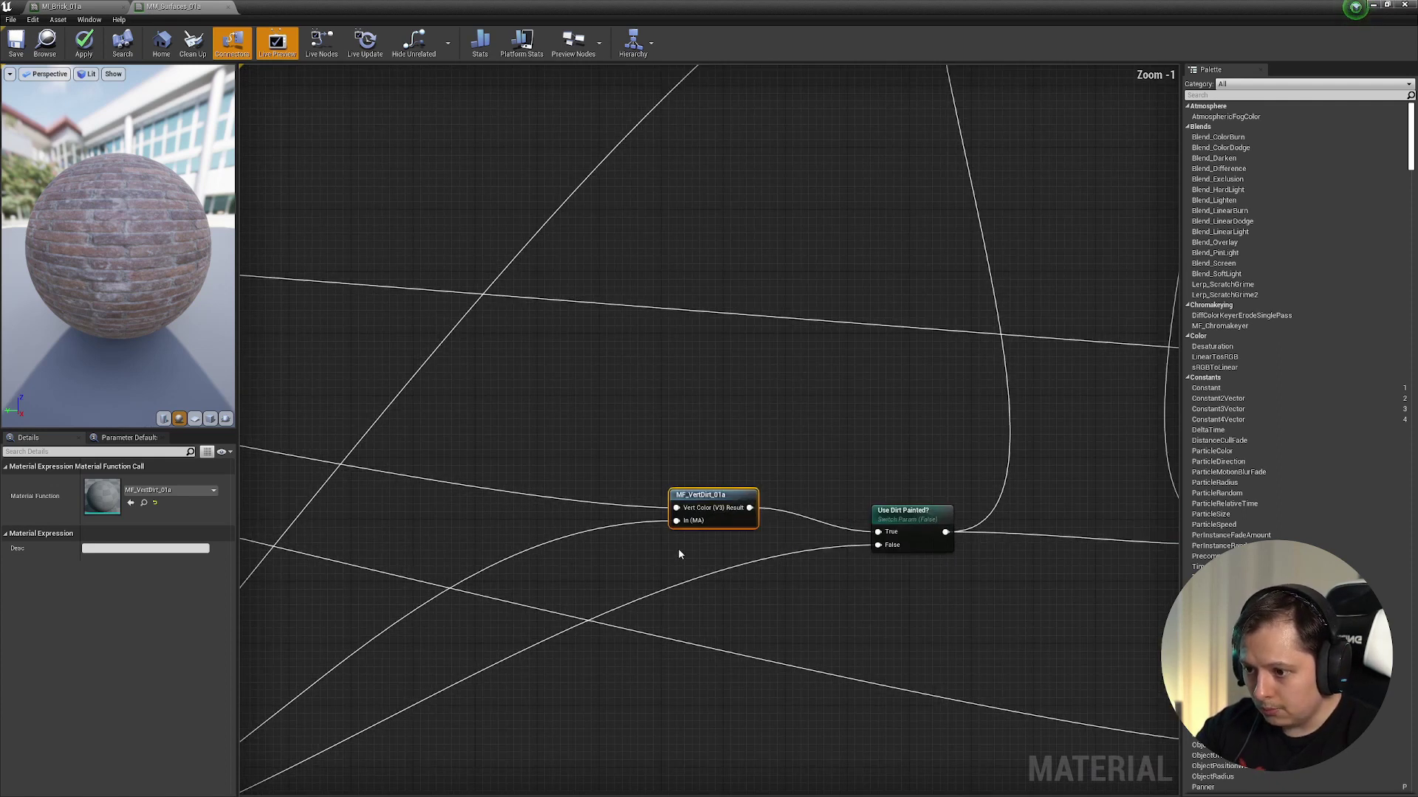
{"action": "scroll", "coordinate": [681, 524], "scroll_direction": "down", "scroll_amount": 3}
{"action": "right_click_drag", "start_coordinate": [625, 554], "coordinate": [921, 420]}
{"action": "scroll", "coordinate": [923, 415], "scroll_direction": "up", "scroll_amount": 3}
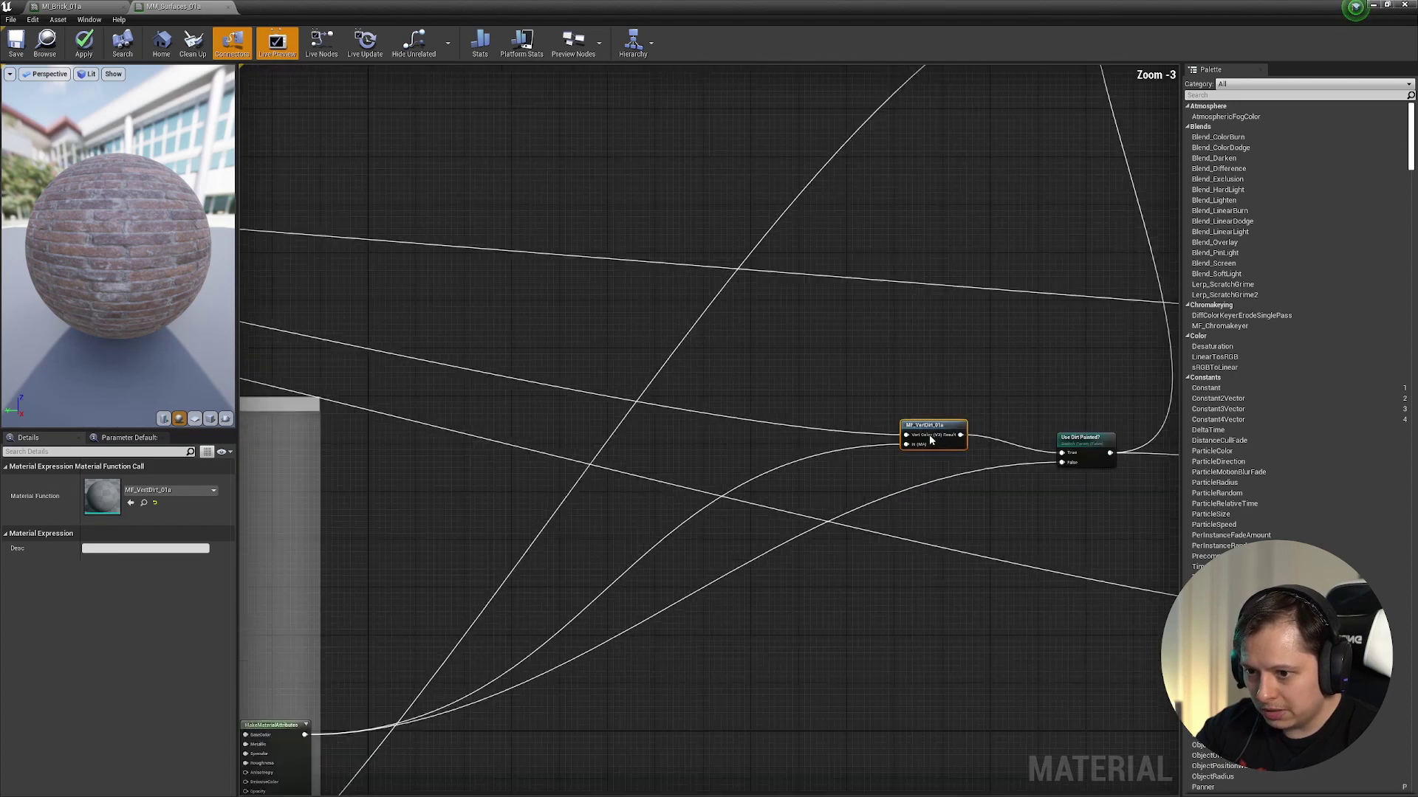
{"action": "scroll", "coordinate": [932, 436], "scroll_direction": "down", "scroll_amount": 4}
{"action": "right_click_drag", "start_coordinate": [595, 406], "coordinate": [1098, 453]}
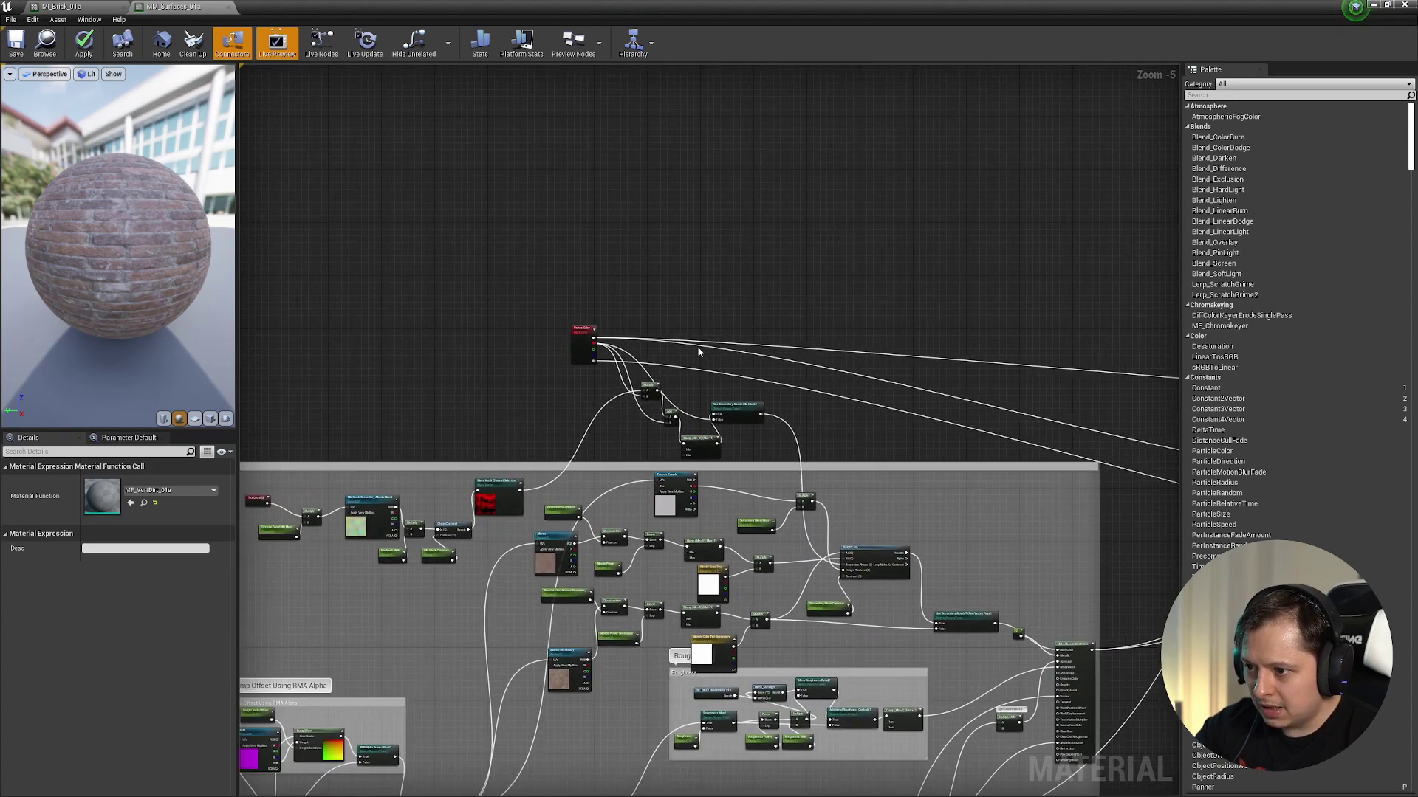
- Follow the Vertex Color connection to the MF_VertDirt_01a node and open that material function
{"action": "scroll", "coordinate": [701, 352], "scroll_direction": "up", "scroll_amount": 4}
{"action": "right_click_drag", "start_coordinate": [1028, 423], "coordinate": [414, 337]}
{"action": "right_click_drag", "start_coordinate": [1002, 370], "coordinate": [408, 316]}
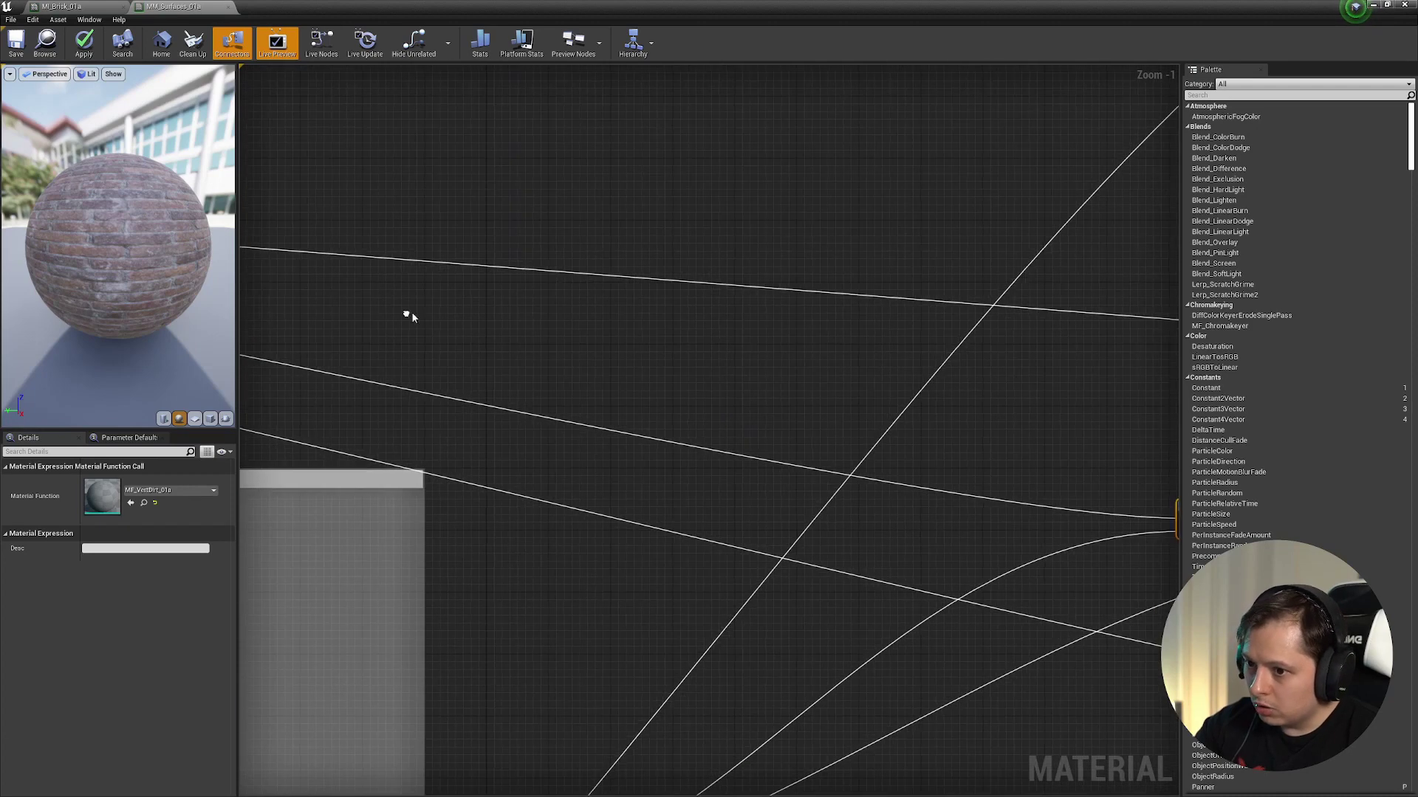
{"action": "right_click_drag", "start_coordinate": [1048, 451], "coordinate": [649, 421]}
{"action": "double_click", "coordinate": [813, 474]}
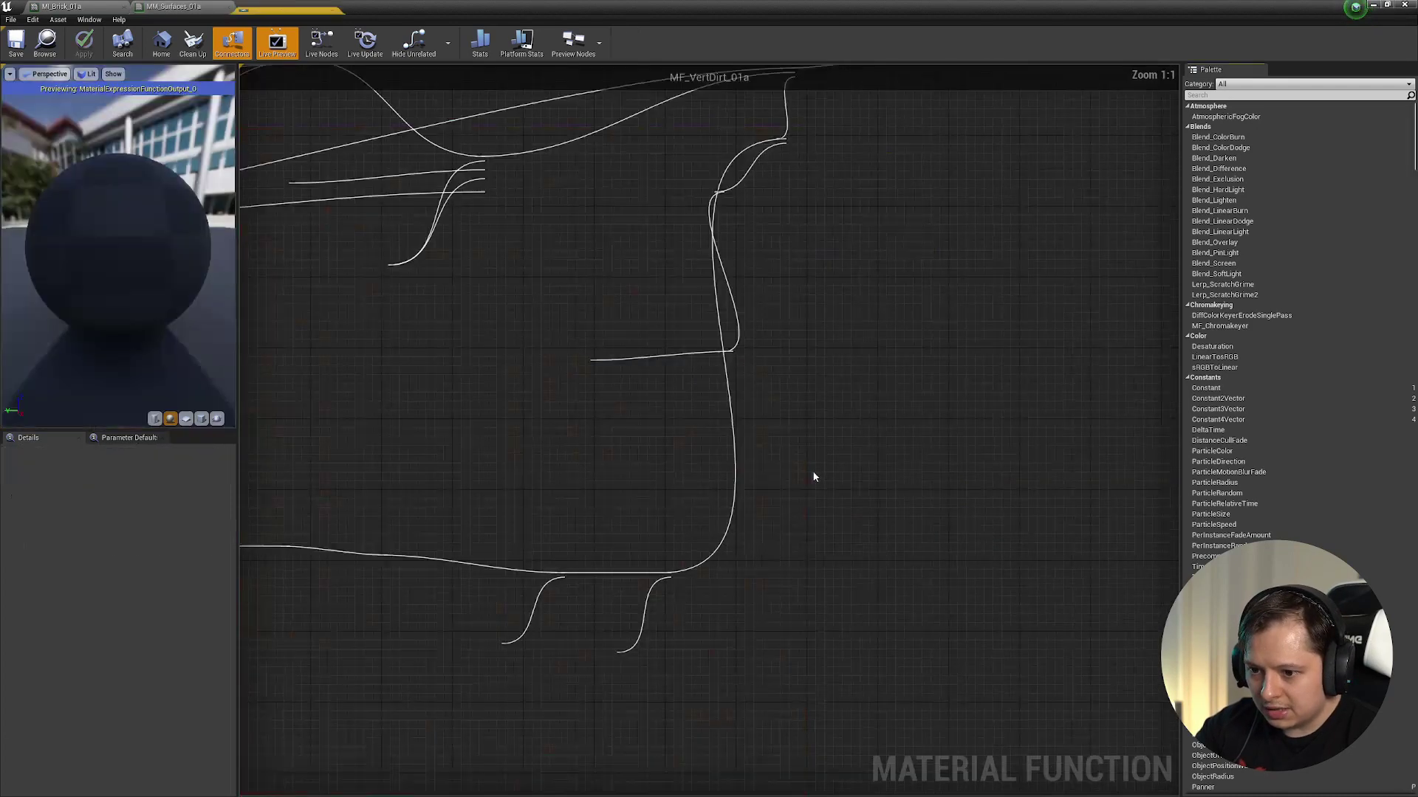
- Spread out the Dirt Overlay Tint, GetMaterialAttributes and Input In nodes at the start of the Dirt Overlay group
{"action": "scroll", "coordinate": [741, 329], "scroll_direction": "down", "scroll_amount": 4}
{"action": "right_click_drag", "start_coordinate": [454, 517], "coordinate": [669, 508]}
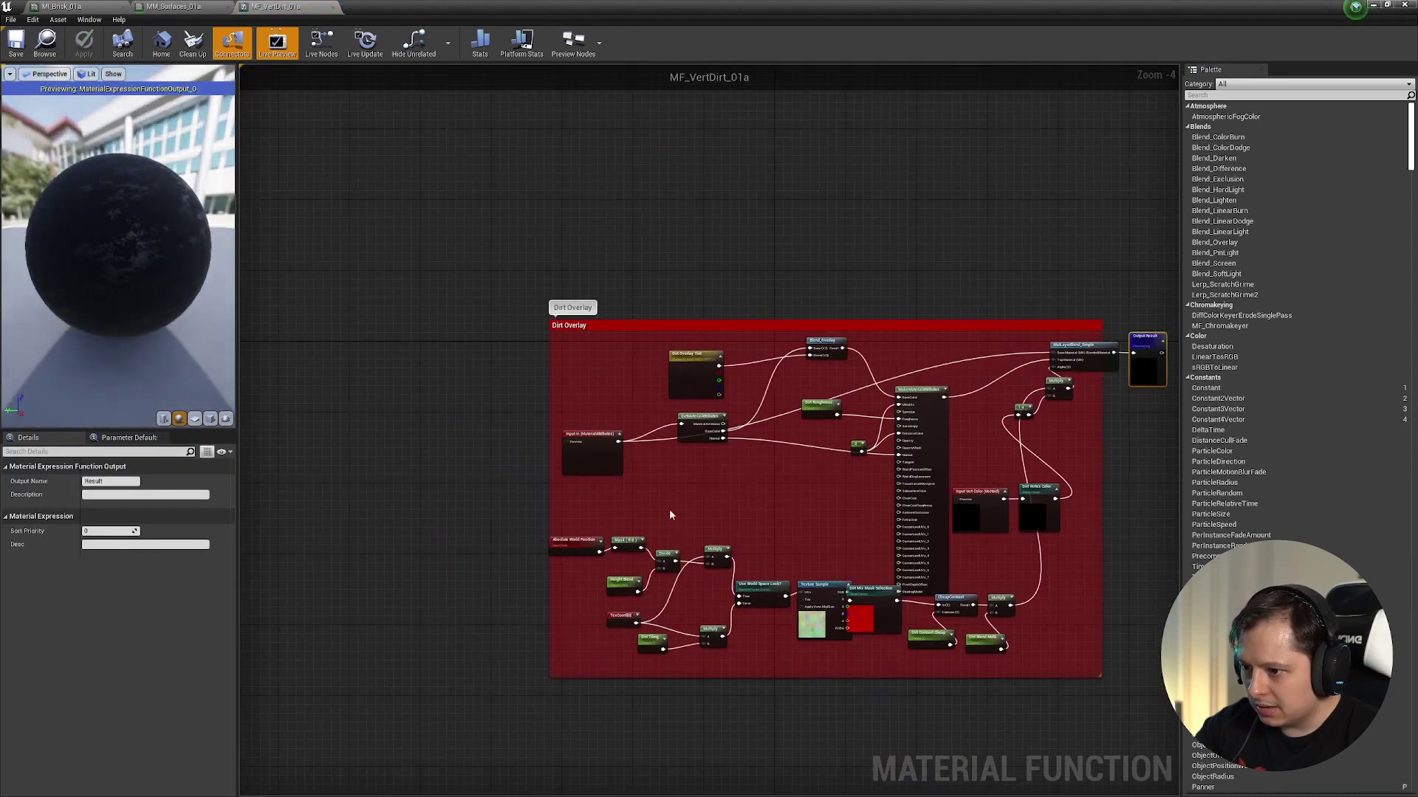
{"action": "scroll", "coordinate": [745, 507], "scroll_direction": "up", "scroll_amount": 3}
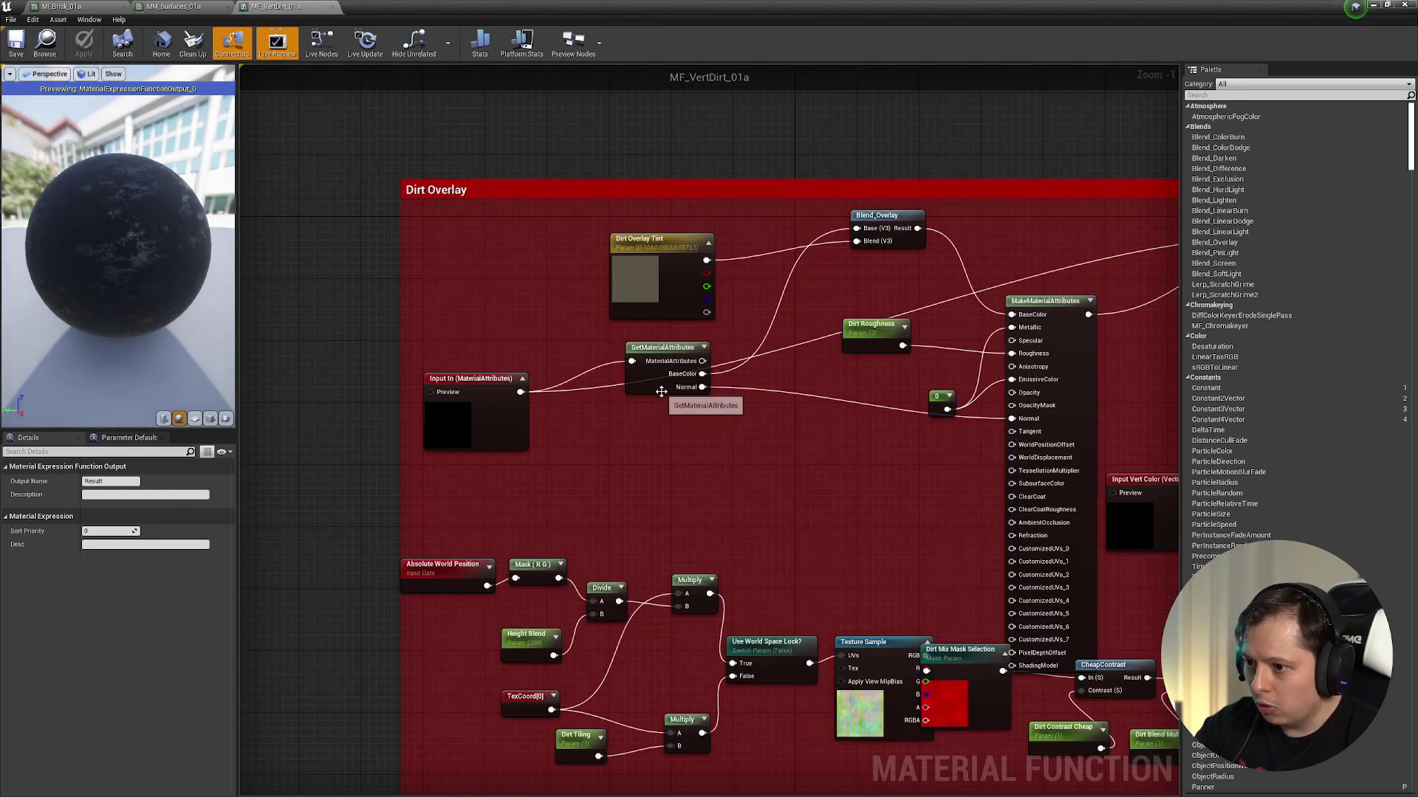
{"action": "left_click_drag", "start_coordinate": [664, 347], "coordinate": [658, 426]}
{"action": "left_click_drag", "start_coordinate": [626, 304], "coordinate": [498, 267]}
{"action": "right_click_drag", "start_coordinate": [620, 469], "coordinate": [566, 437]}
{"action": "left_click_drag", "start_coordinate": [393, 379], "coordinate": [387, 395]}
{"action": "left_click_drag", "start_coordinate": [601, 399], "coordinate": [602, 384]}
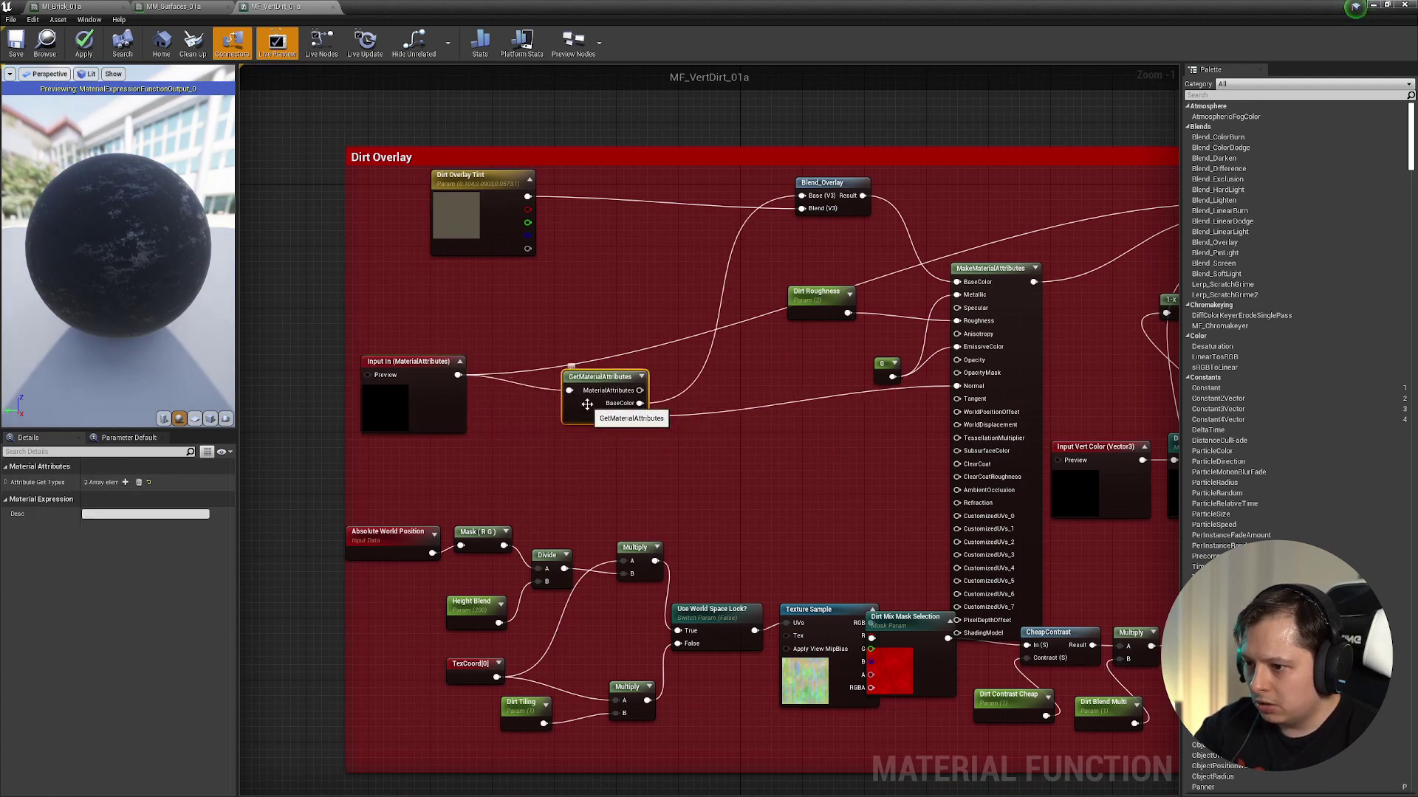
- Trace the Dirt Overlay Tint connection to Blend_Overlay and check the details of both nodes
{"action": "right_click_drag", "start_coordinate": [802, 176], "coordinate": [692, 258]}
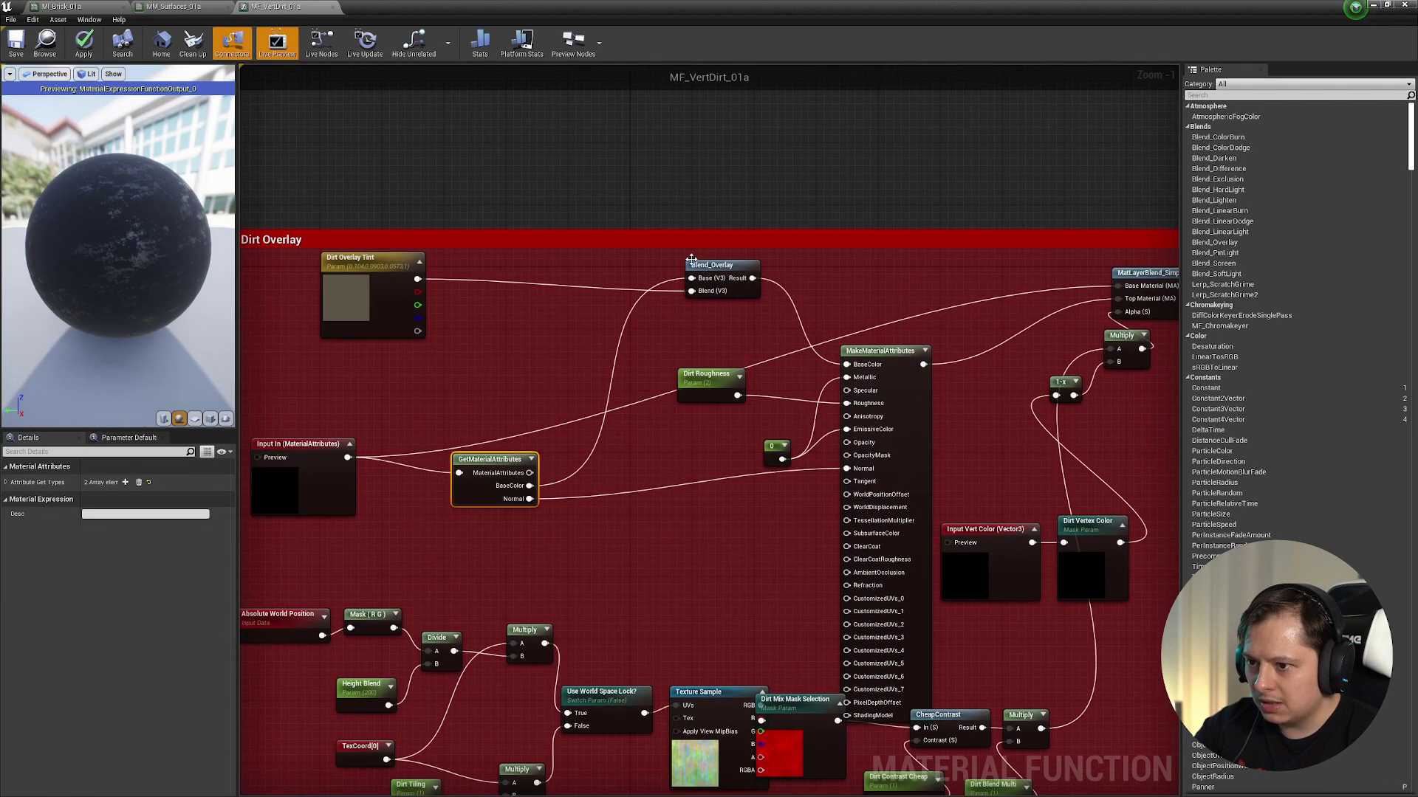
{"action": "right_click_drag", "start_coordinate": [432, 281], "coordinate": [599, 303]}
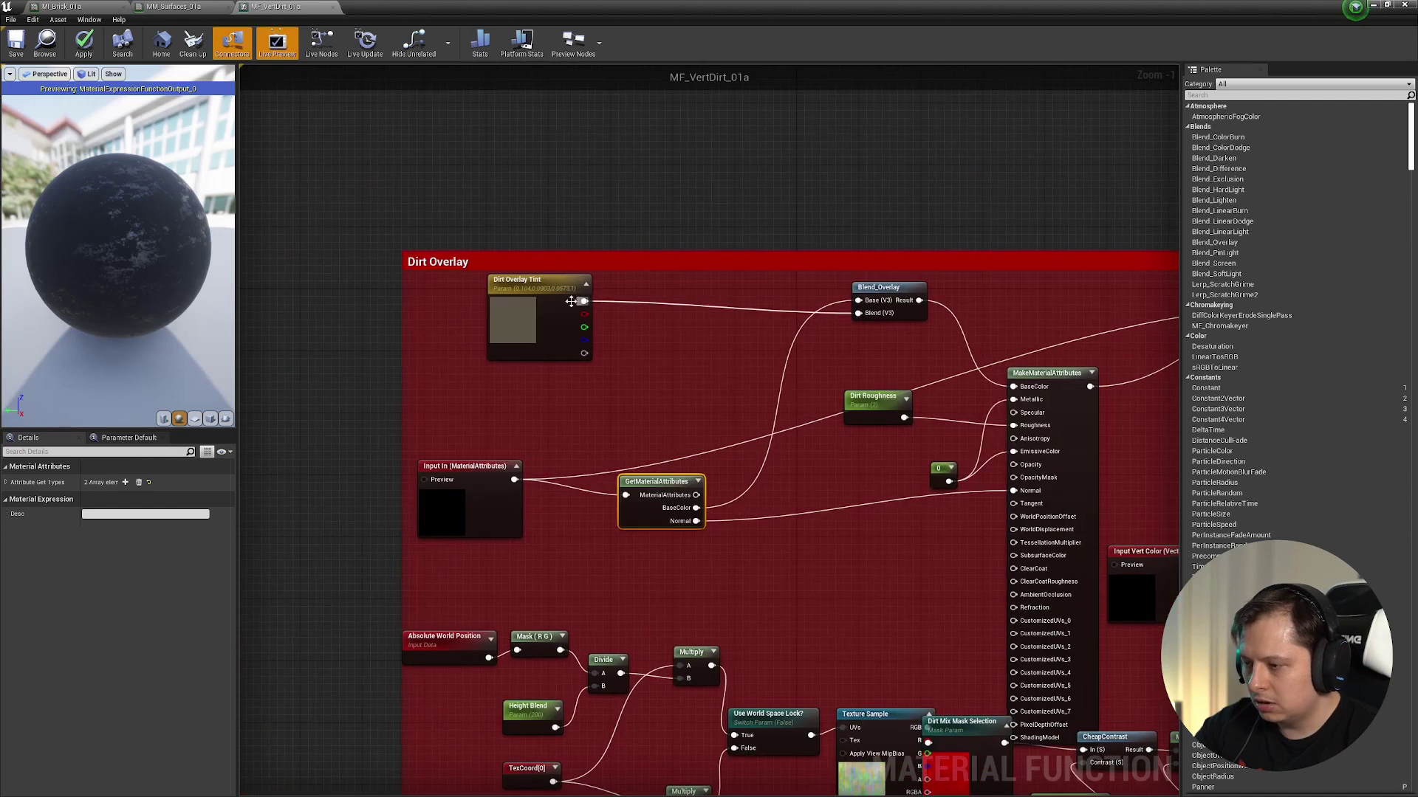
{"action": "left_click", "coordinate": [891, 283]}
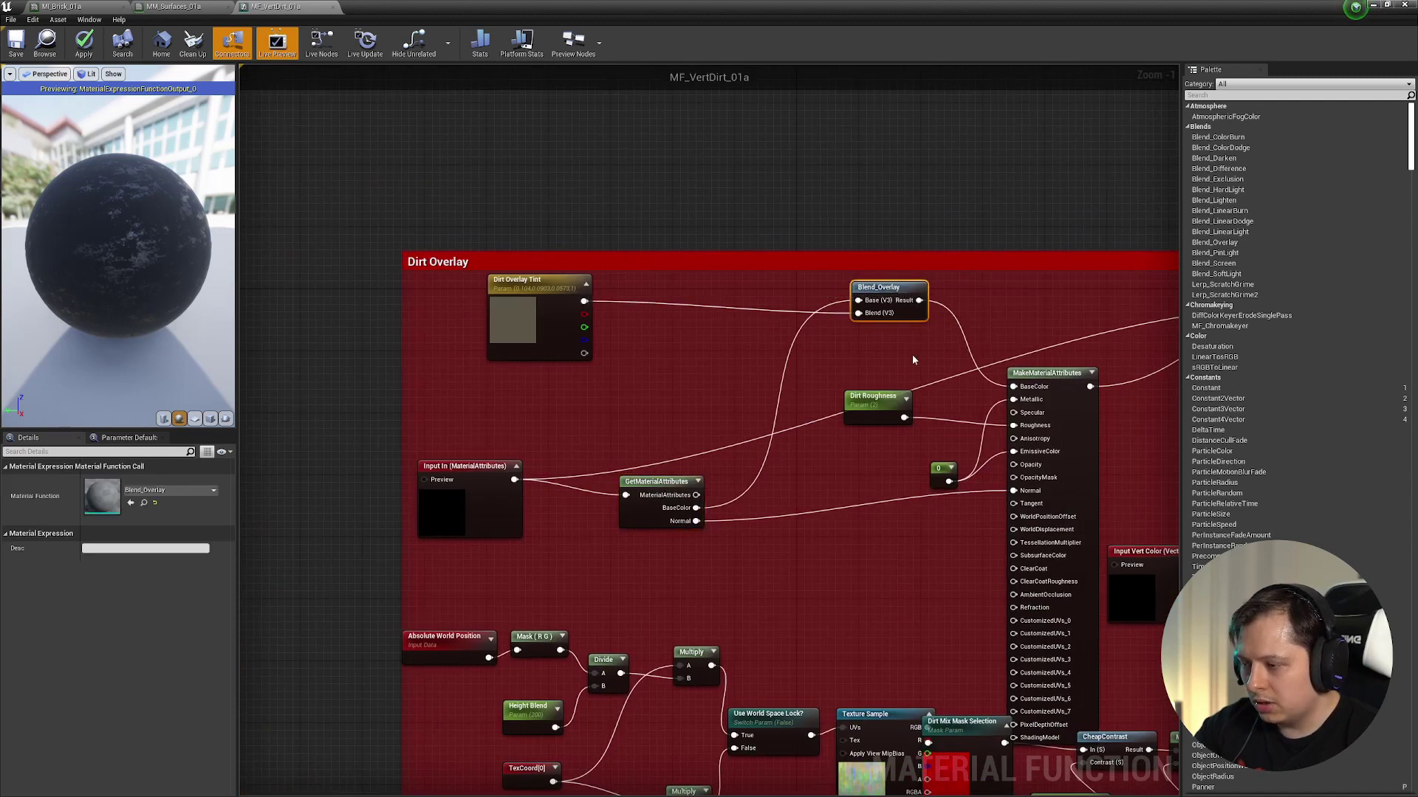
{"action": "left_click", "coordinate": [525, 294]}
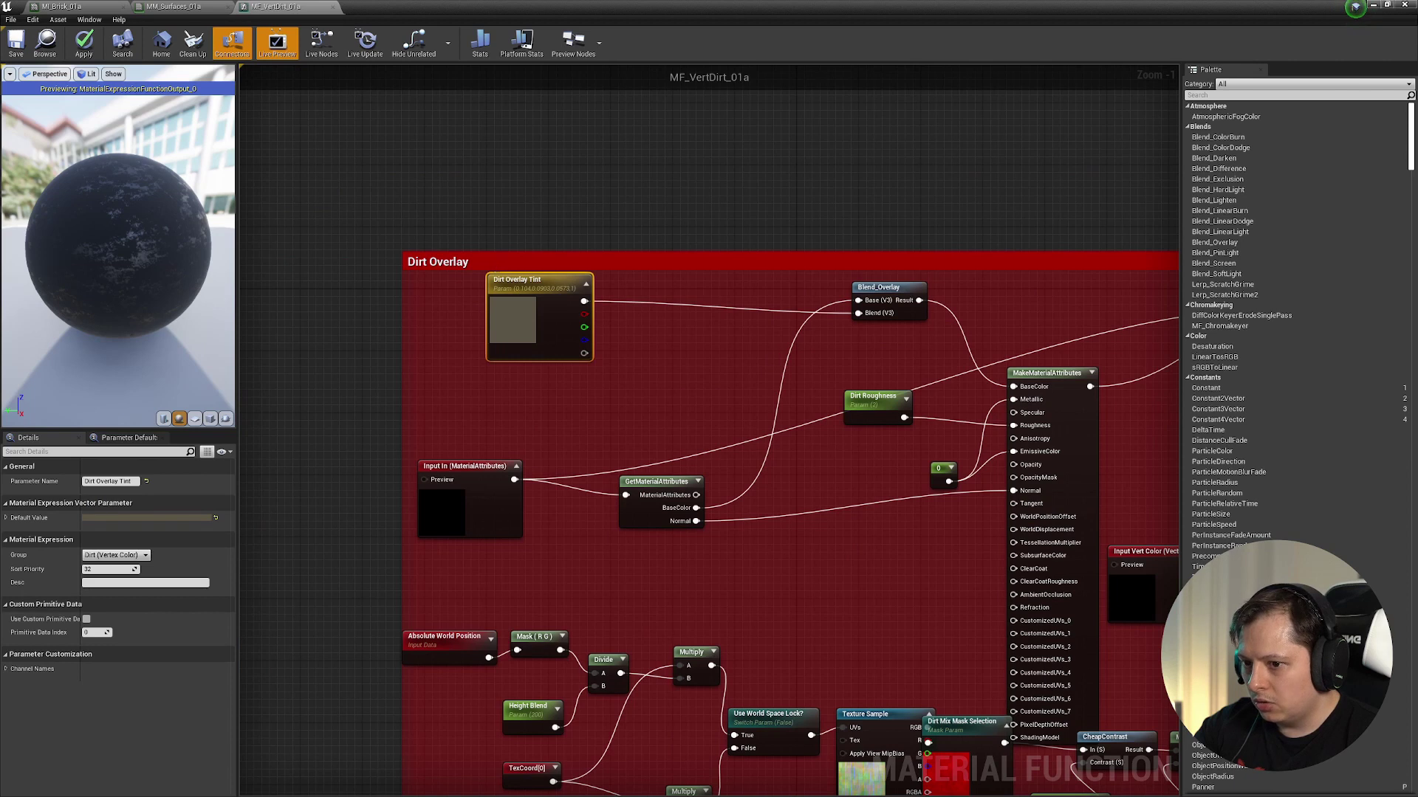
- Move the 0 constant node farther left of the MakeMaterialAttributes node's Metallic and EmissiveColor inputs
{"action": "right_click_drag", "start_coordinate": [1292, 354], "coordinate": [1000, 322]}
{"action": "right_click_drag", "start_coordinate": [756, 489], "coordinate": [739, 463]}
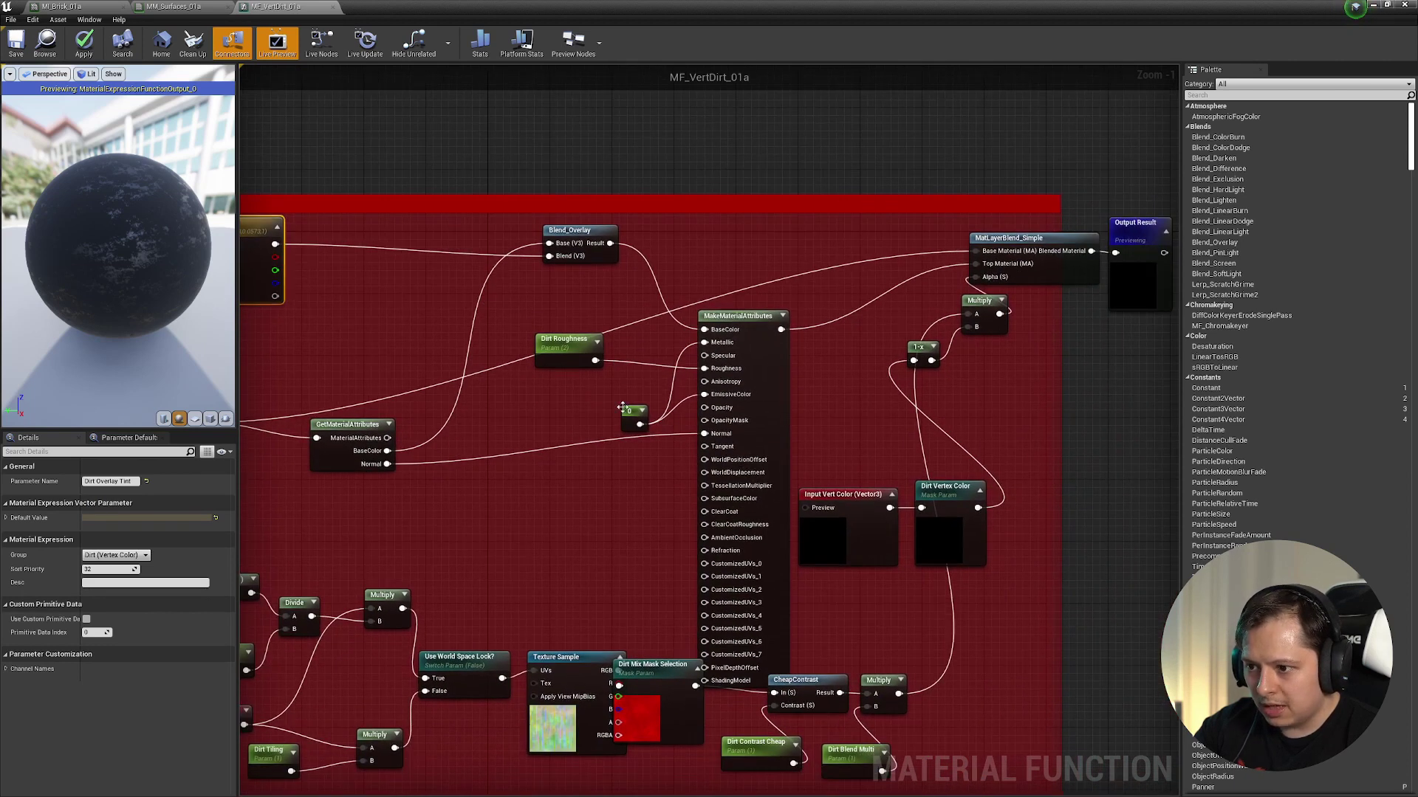
{"action": "left_click_drag", "start_coordinate": [622, 409], "coordinate": [566, 406]}
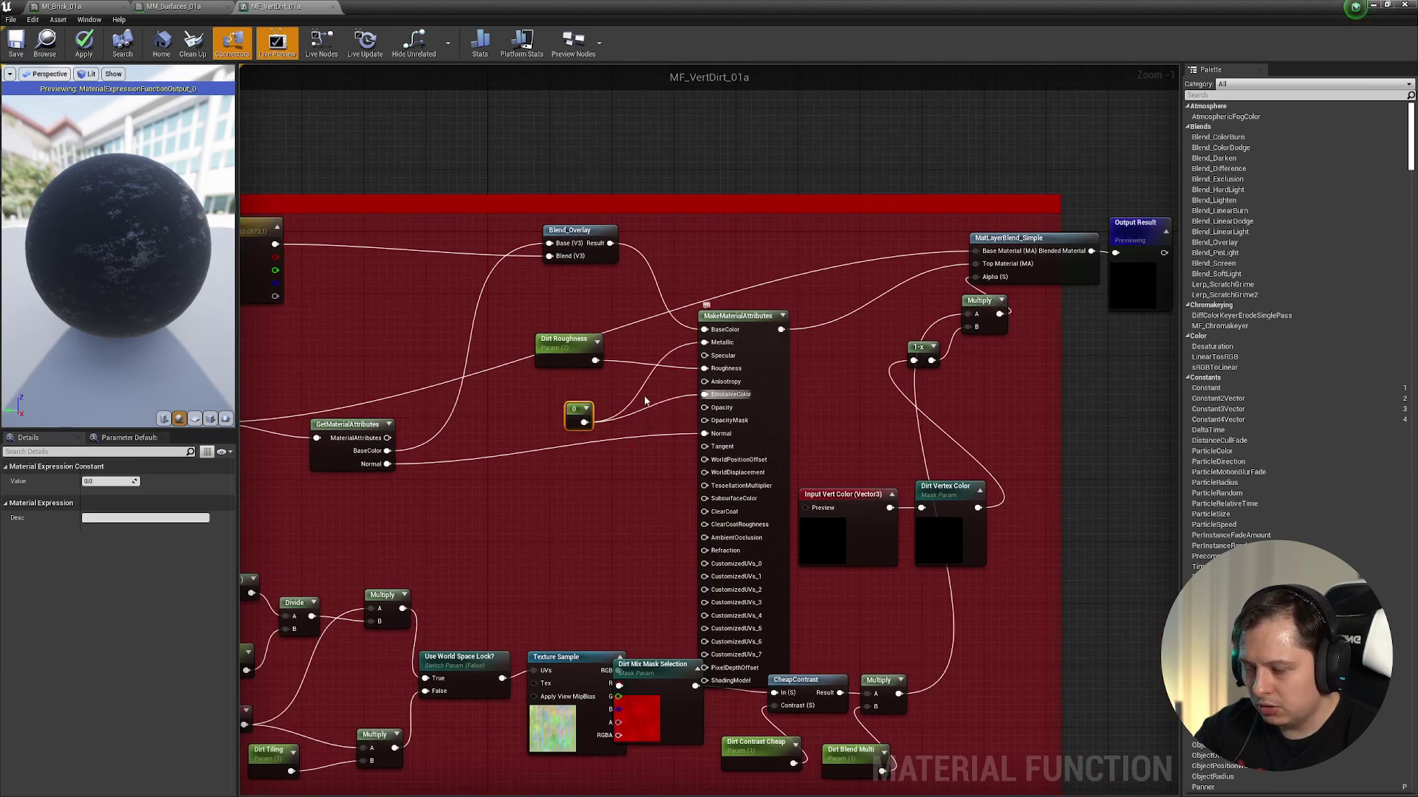
{"action": "right_click_drag", "start_coordinate": [486, 417], "coordinate": [581, 415]}
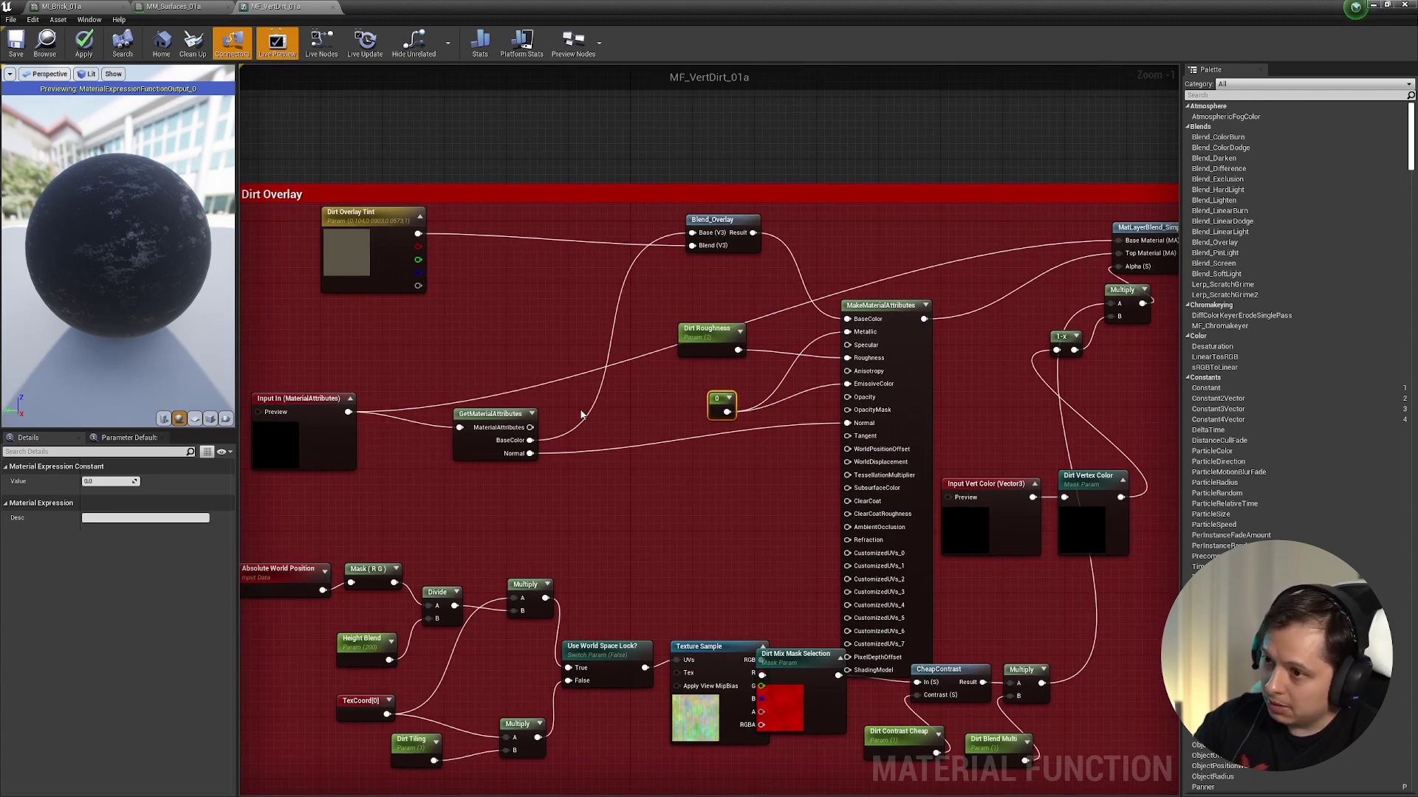
- Move the MakeMaterialAttributes node up and place the Dirt Mix Mask Selection node below the Texture Sample to separate the overlapping nodes
{"action": "right_click_drag", "start_coordinate": [644, 568], "coordinate": [771, 469]}
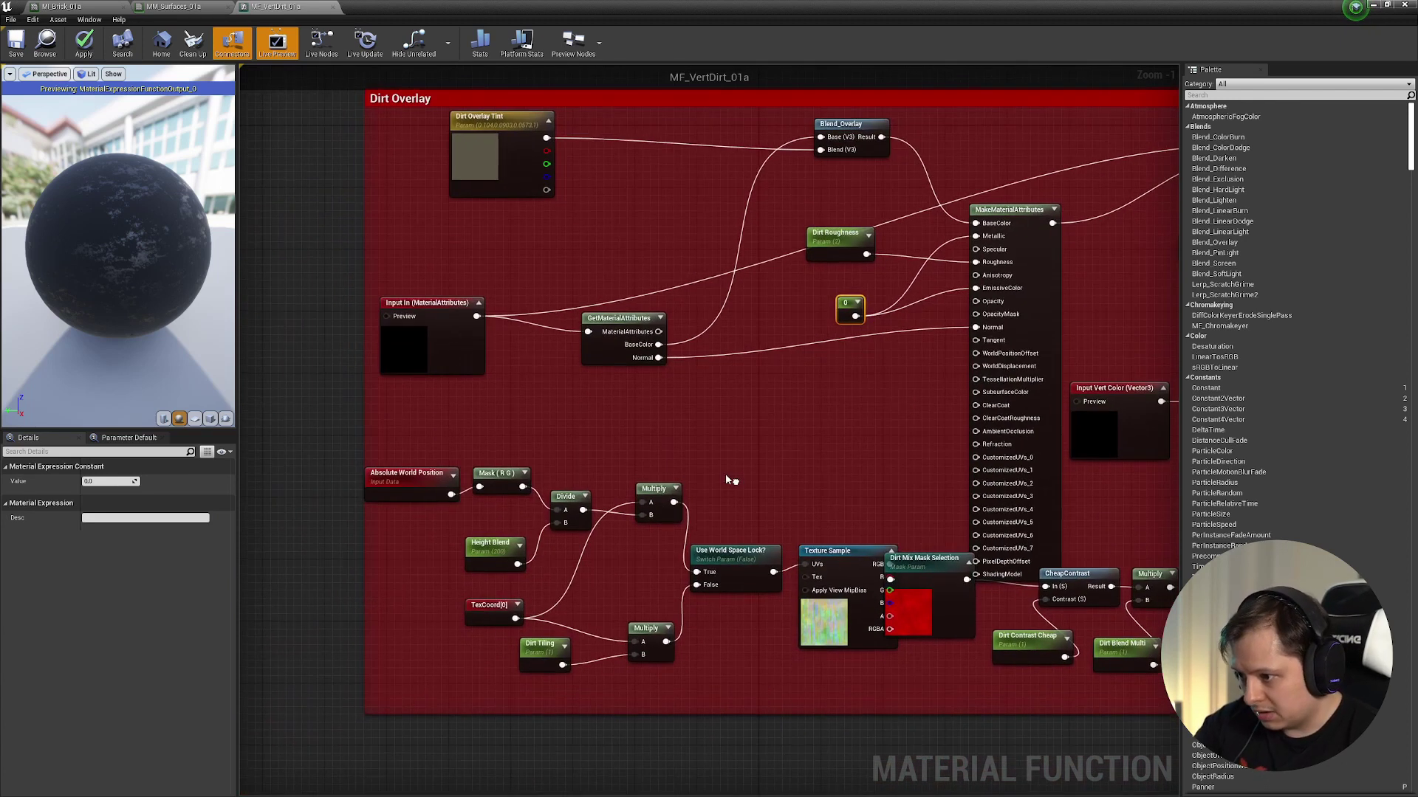
{"action": "right_click_drag", "start_coordinate": [797, 544], "coordinate": [669, 544]}
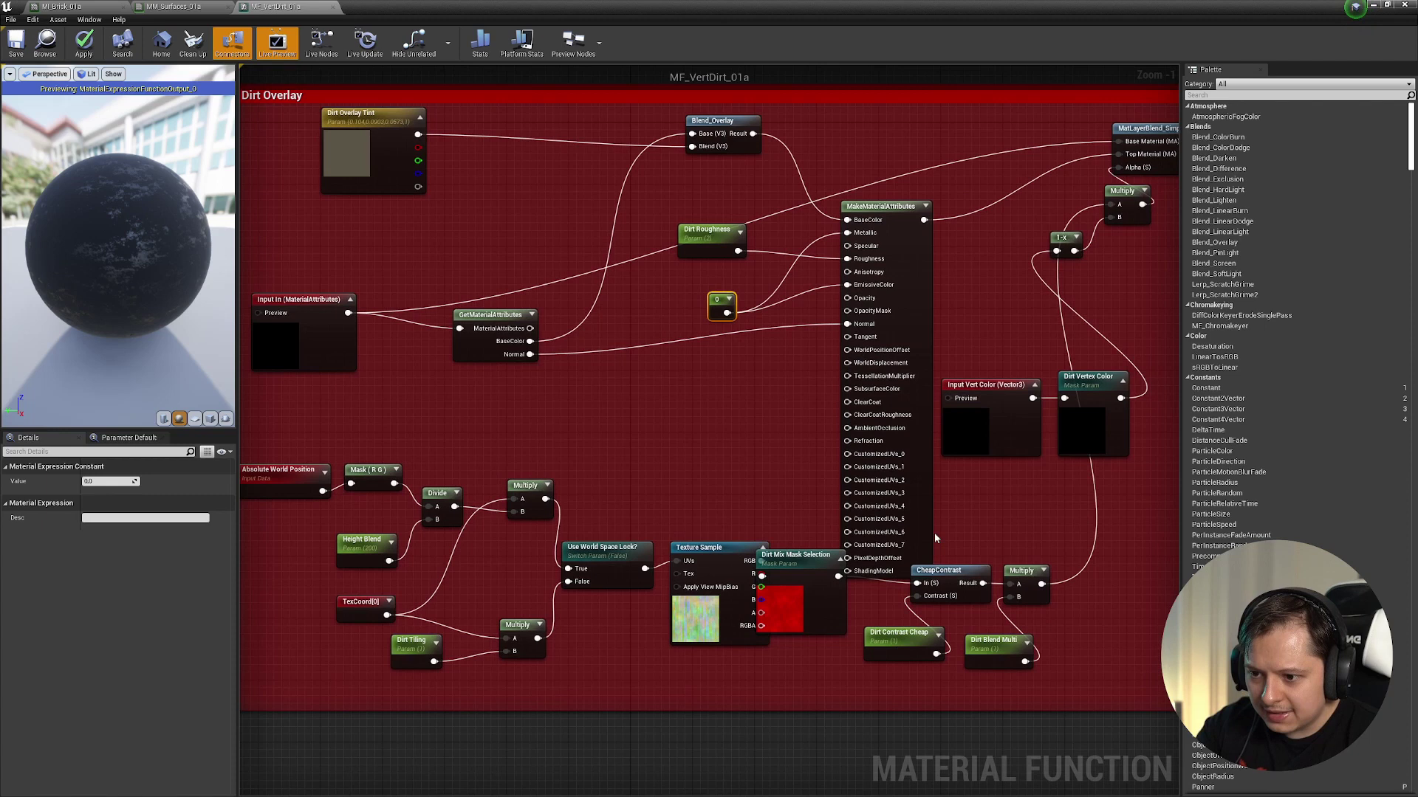
{"action": "left_click_drag", "start_coordinate": [933, 533], "coordinate": [932, 477]}
{"action": "right_click_drag", "start_coordinate": [794, 647], "coordinate": [786, 603]}
{"action": "left_click_drag", "start_coordinate": [687, 589], "coordinate": [678, 589]}
{"action": "left_click_drag", "start_coordinate": [811, 580], "coordinate": [821, 671]}
{"action": "right_click_drag", "start_coordinate": [590, 585], "coordinate": [668, 544]}
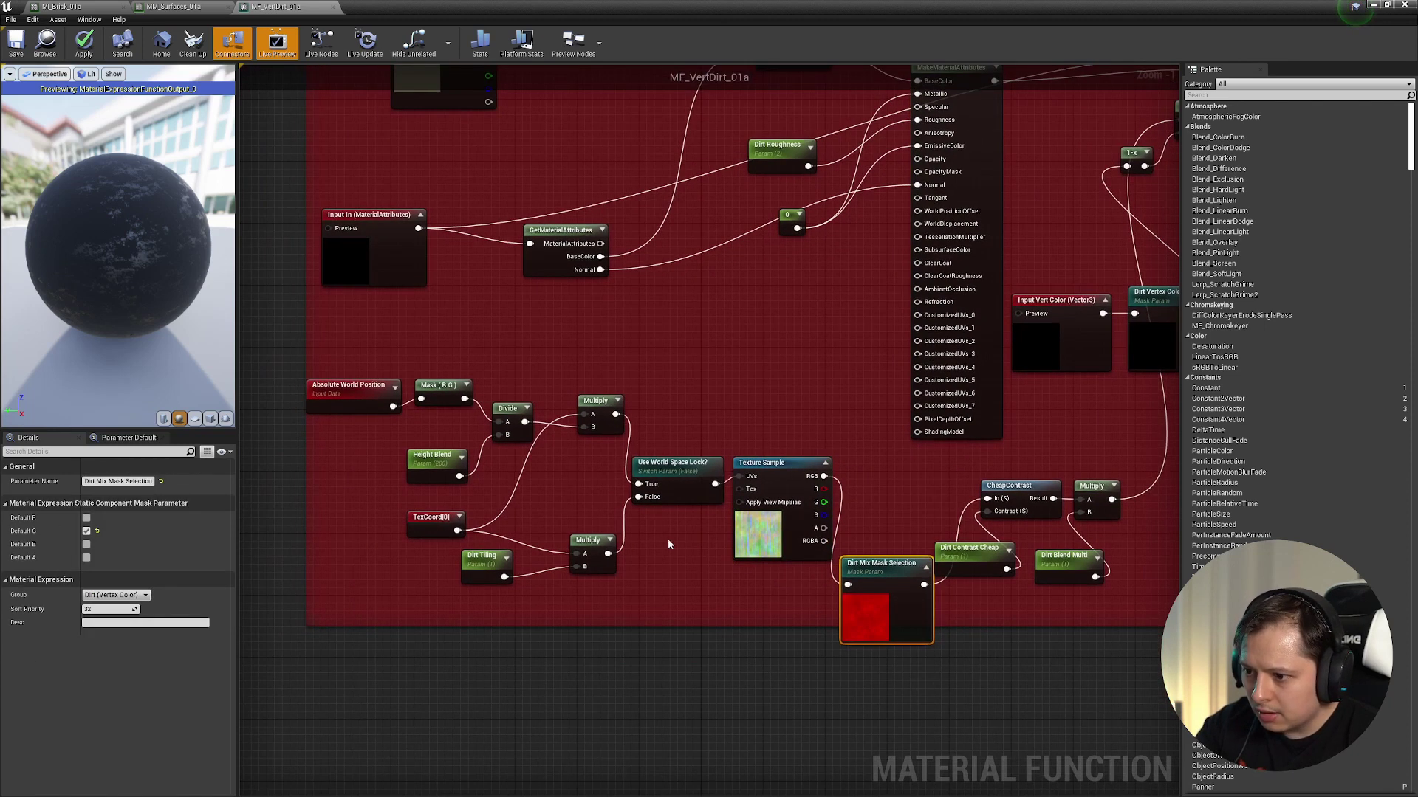
- Inspect the dirt mask chain from Absolute World Position and the tiling nodes through the Texture Sample to CheapContrast
{"action": "left_click", "coordinate": [341, 399]}
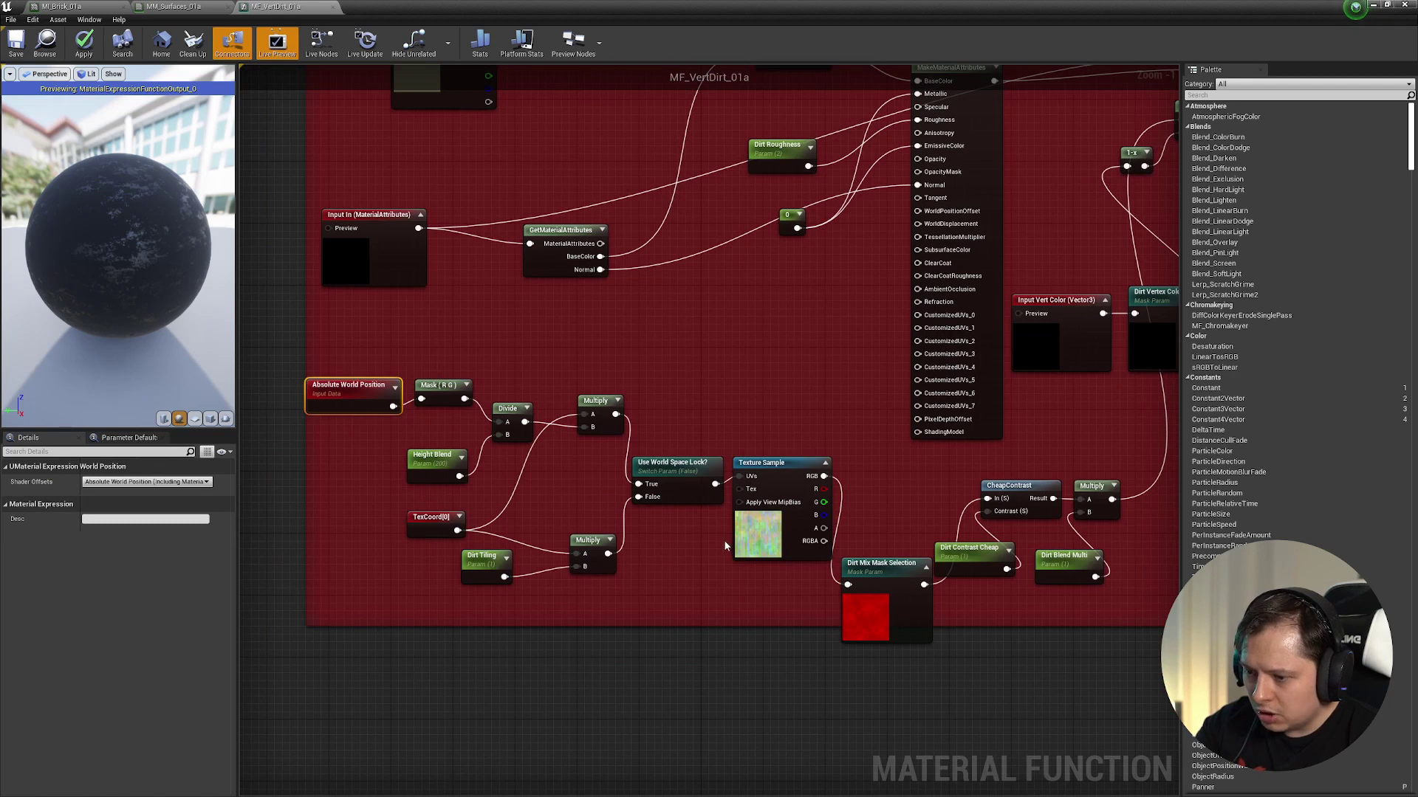
{"action": "left_click_drag", "start_coordinate": [711, 332], "coordinate": [389, 595]}
{"action": "right_click_drag", "start_coordinate": [818, 430], "coordinate": [568, 375]}
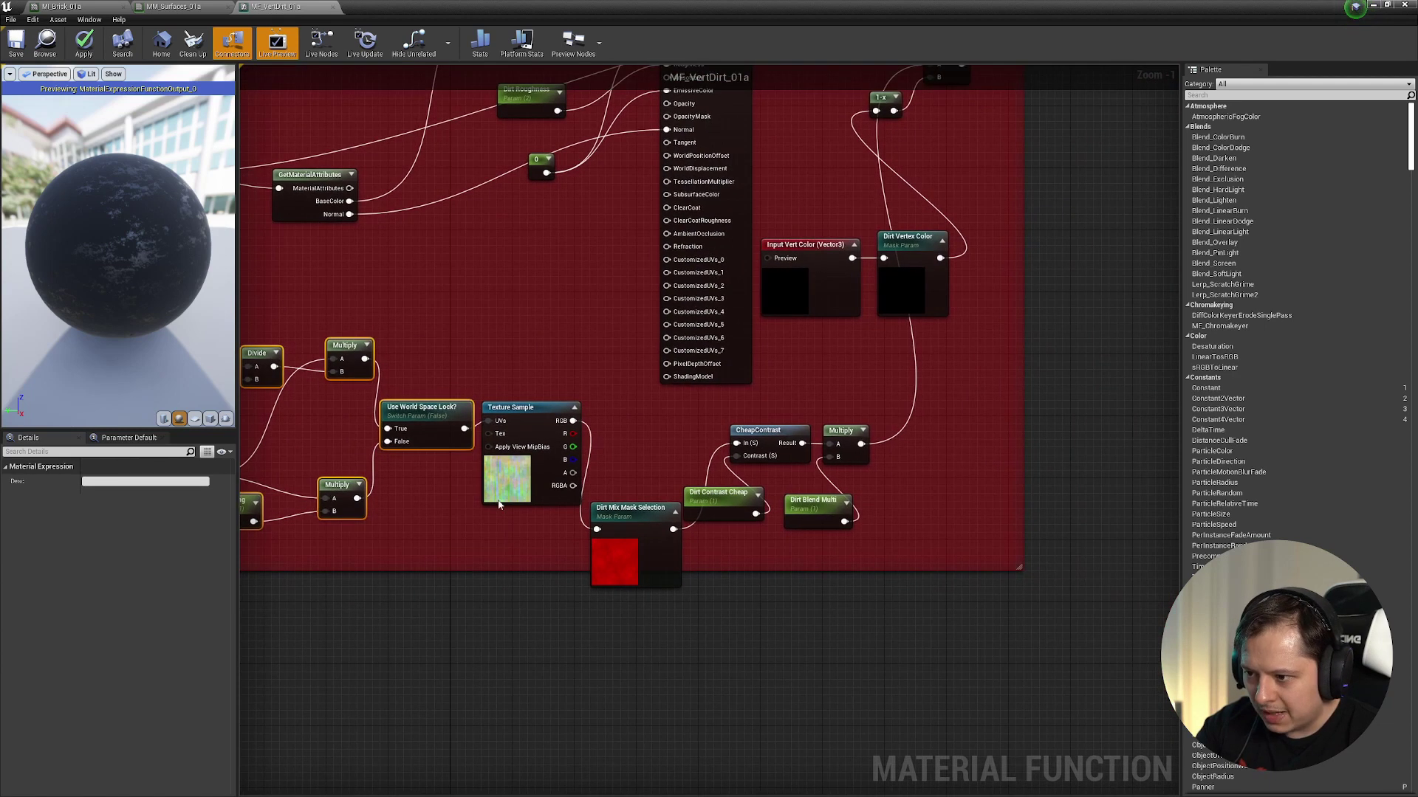
{"action": "left_click", "coordinate": [520, 490]}
{"action": "right_click_drag", "start_coordinate": [703, 541], "coordinate": [672, 554]}
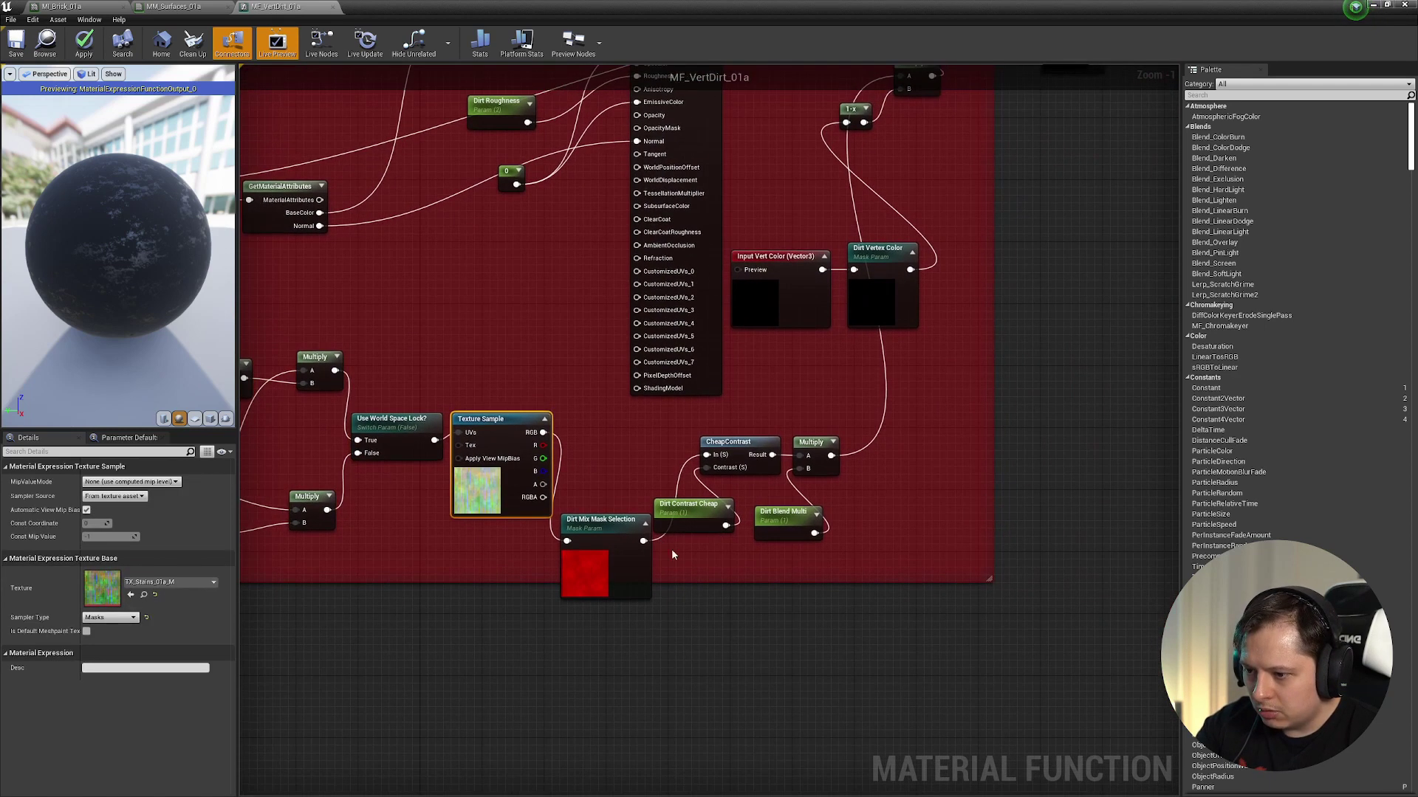
{"action": "left_click", "coordinate": [739, 443]}
- Place the Dirt Vertex Color mask node above the Input Vert Color node beside MakeMaterialAttributes
{"action": "right_click_drag", "start_coordinate": [859, 407], "coordinate": [747, 610]}
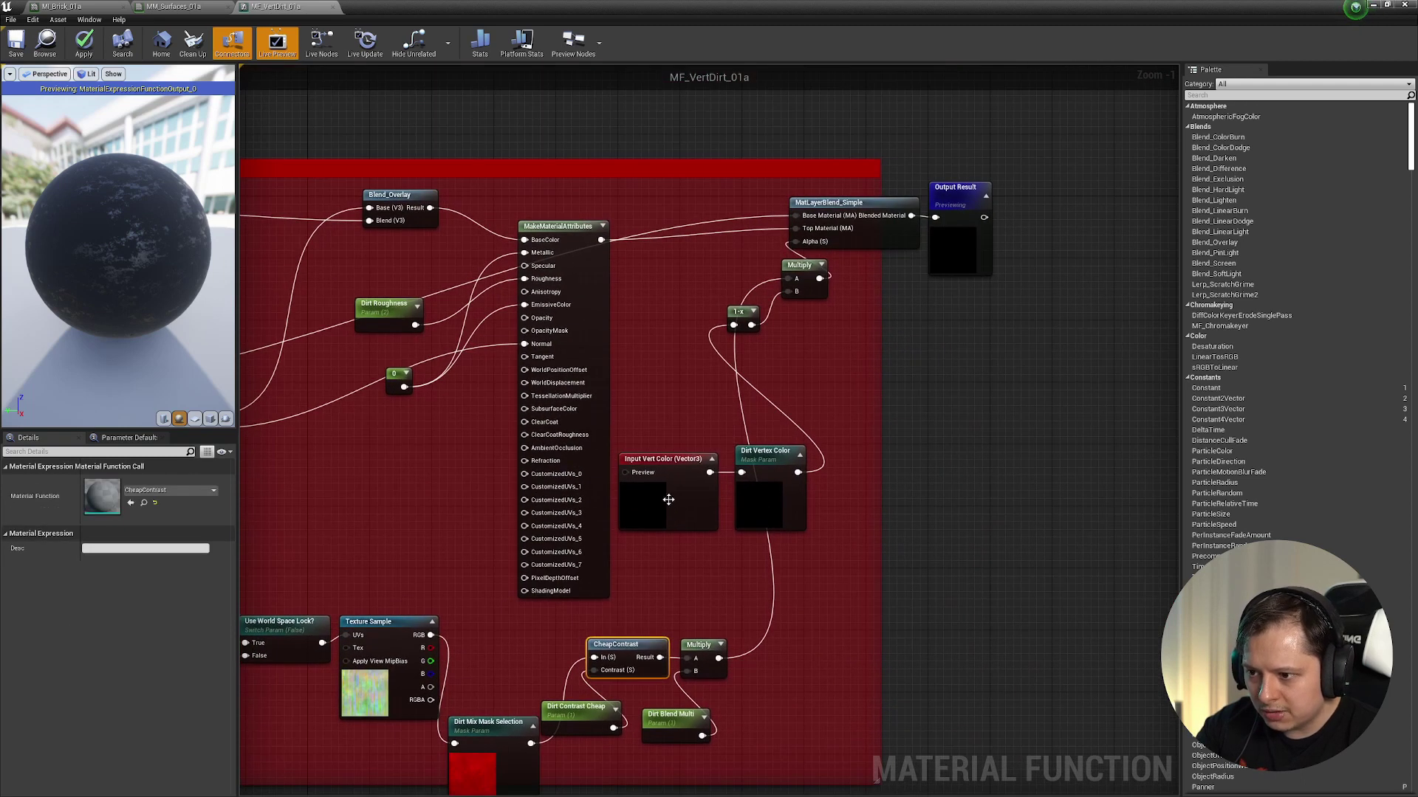
{"action": "left_click", "coordinate": [669, 501]}
{"action": "left_click_drag", "start_coordinate": [783, 515], "coordinate": [681, 422]}
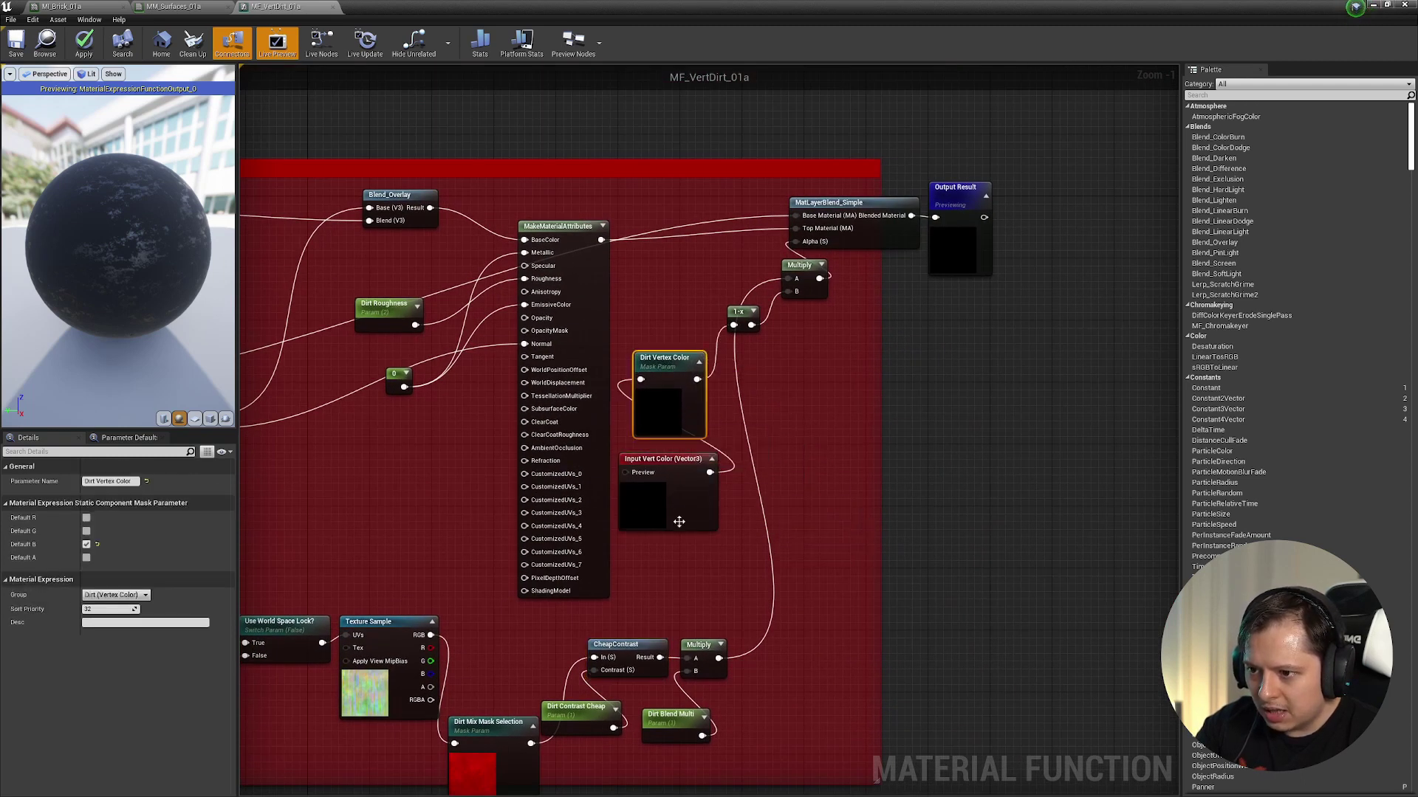
{"action": "left_click_drag", "start_coordinate": [656, 511], "coordinate": [641, 526]}
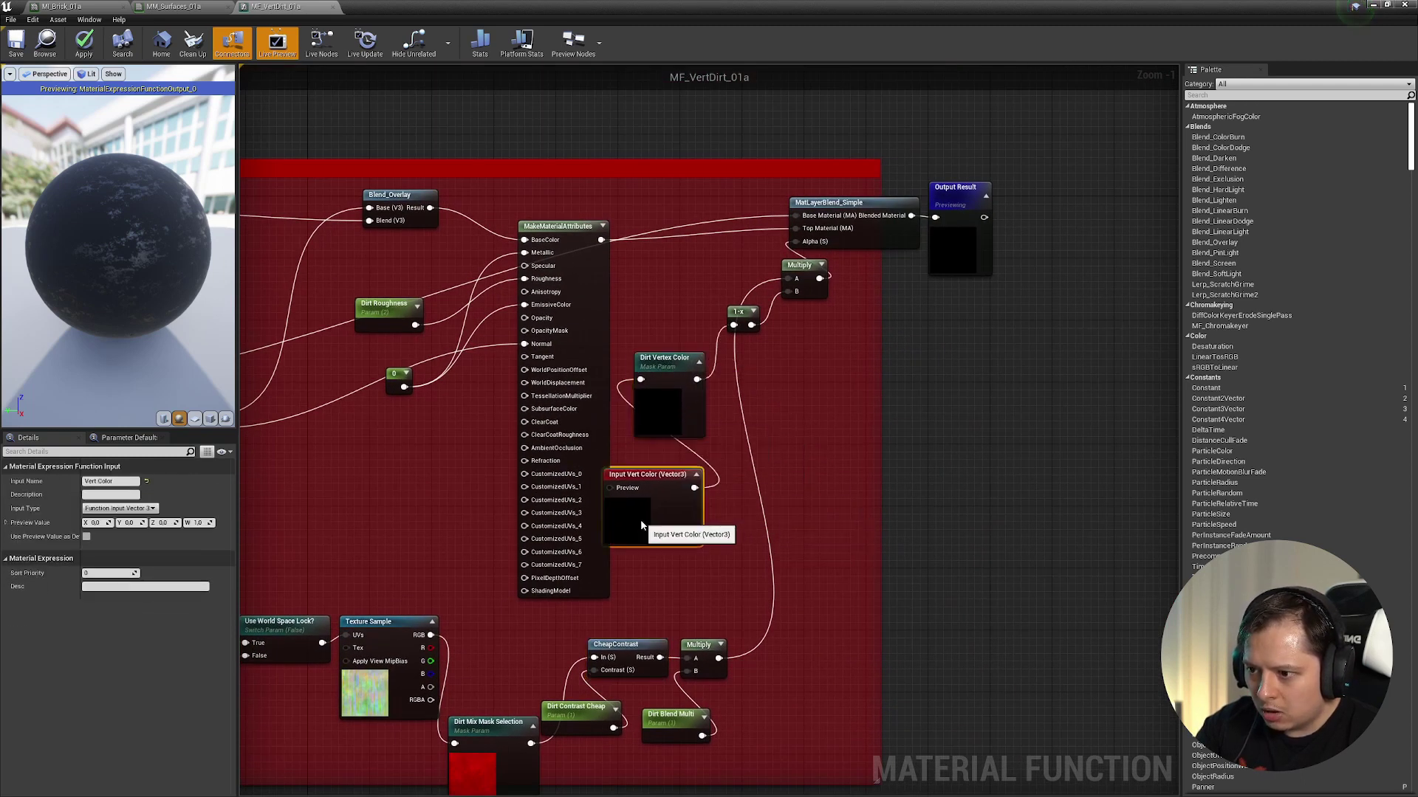
{"action": "left_click", "coordinate": [665, 397]}
{"action": "right_click_drag", "start_coordinate": [665, 397], "coordinate": [609, 441]}
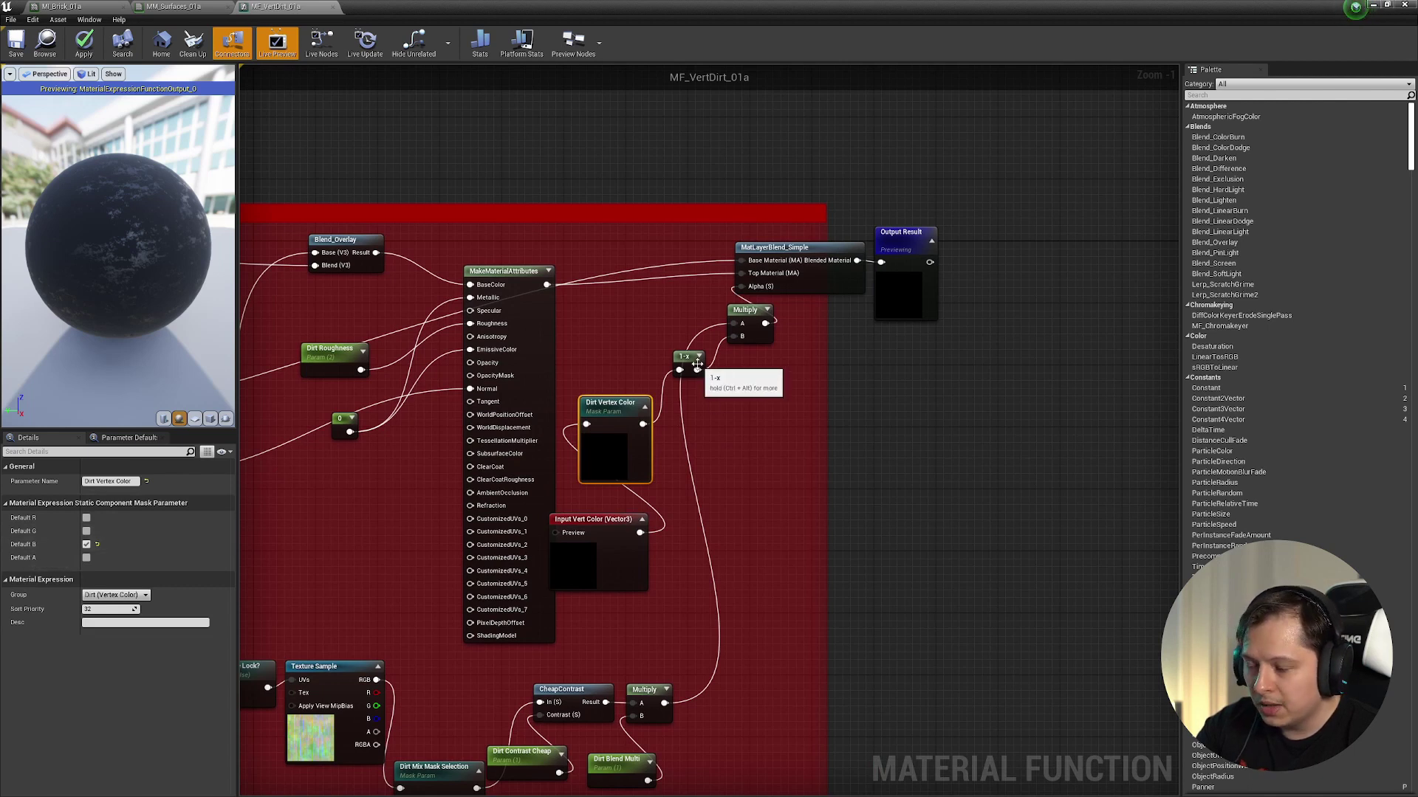
- Move the 1-x node beside the Dirt Vertex Color output and shift the Multiply node below MatLayerBlend_Simple left
{"action": "left_click_drag", "start_coordinate": [697, 364], "coordinate": [719, 409]}
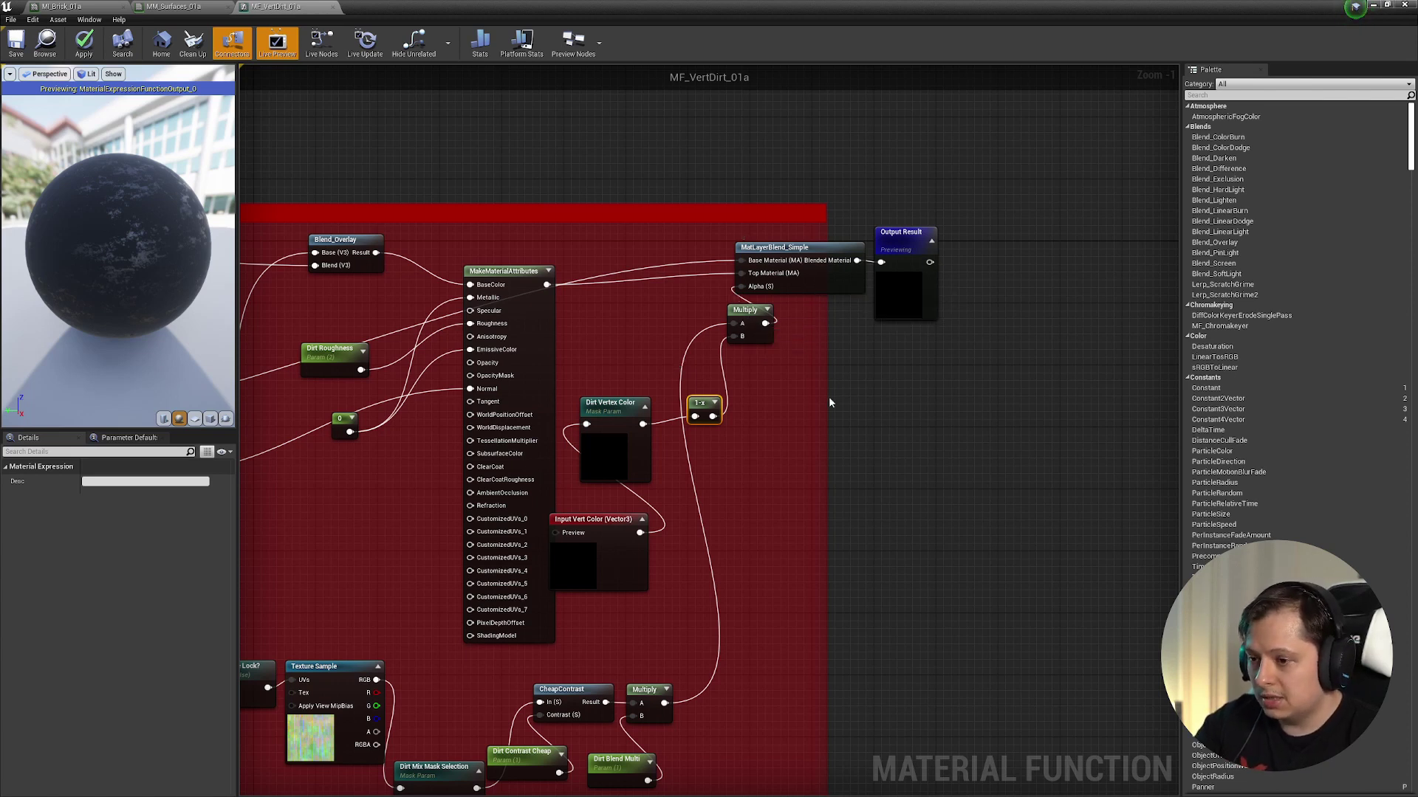
{"action": "left_click_drag", "start_coordinate": [745, 320], "coordinate": [714, 320]}
{"action": "right_click_drag", "start_coordinate": [740, 707], "coordinate": [847, 522]}
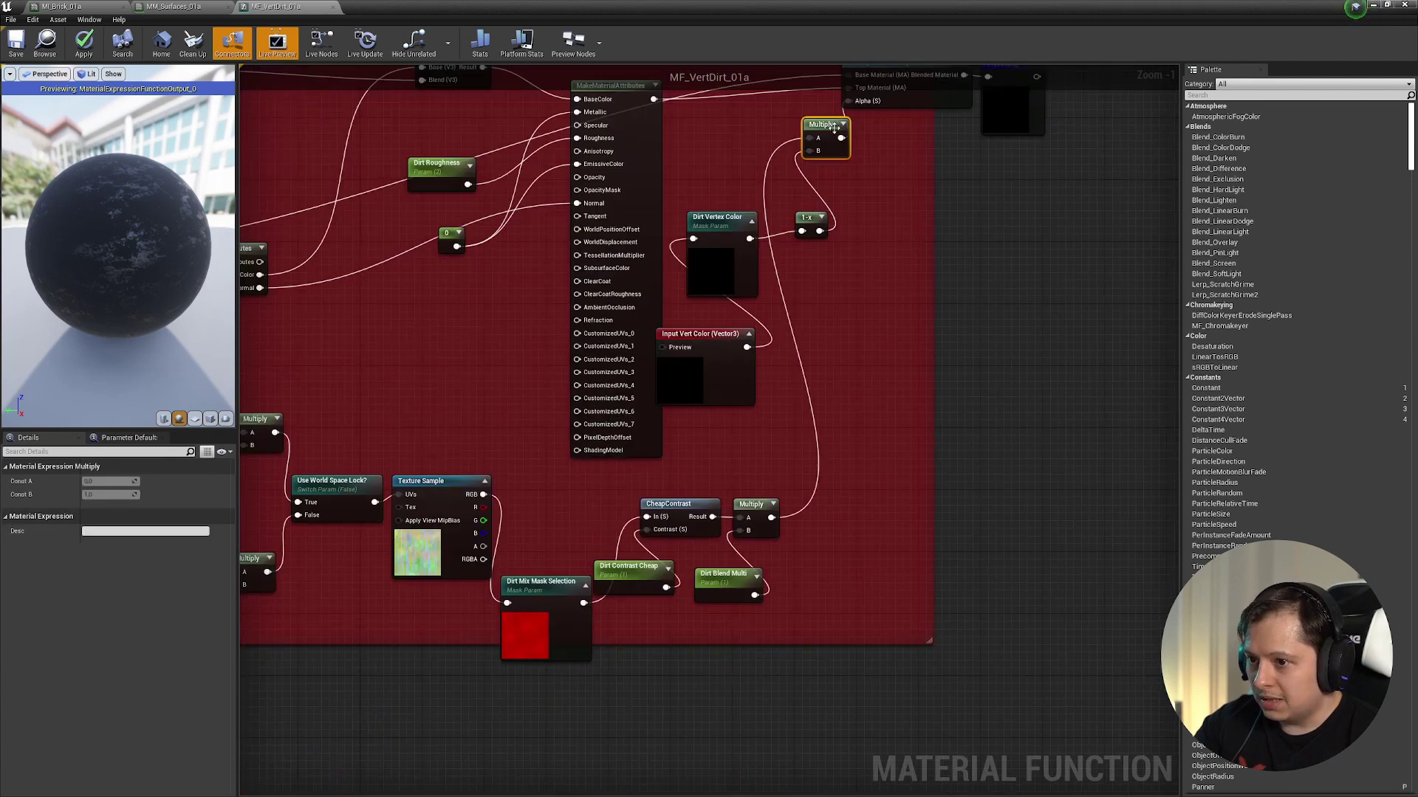
{"action": "right_click_drag", "start_coordinate": [293, 486], "coordinate": [326, 481]}
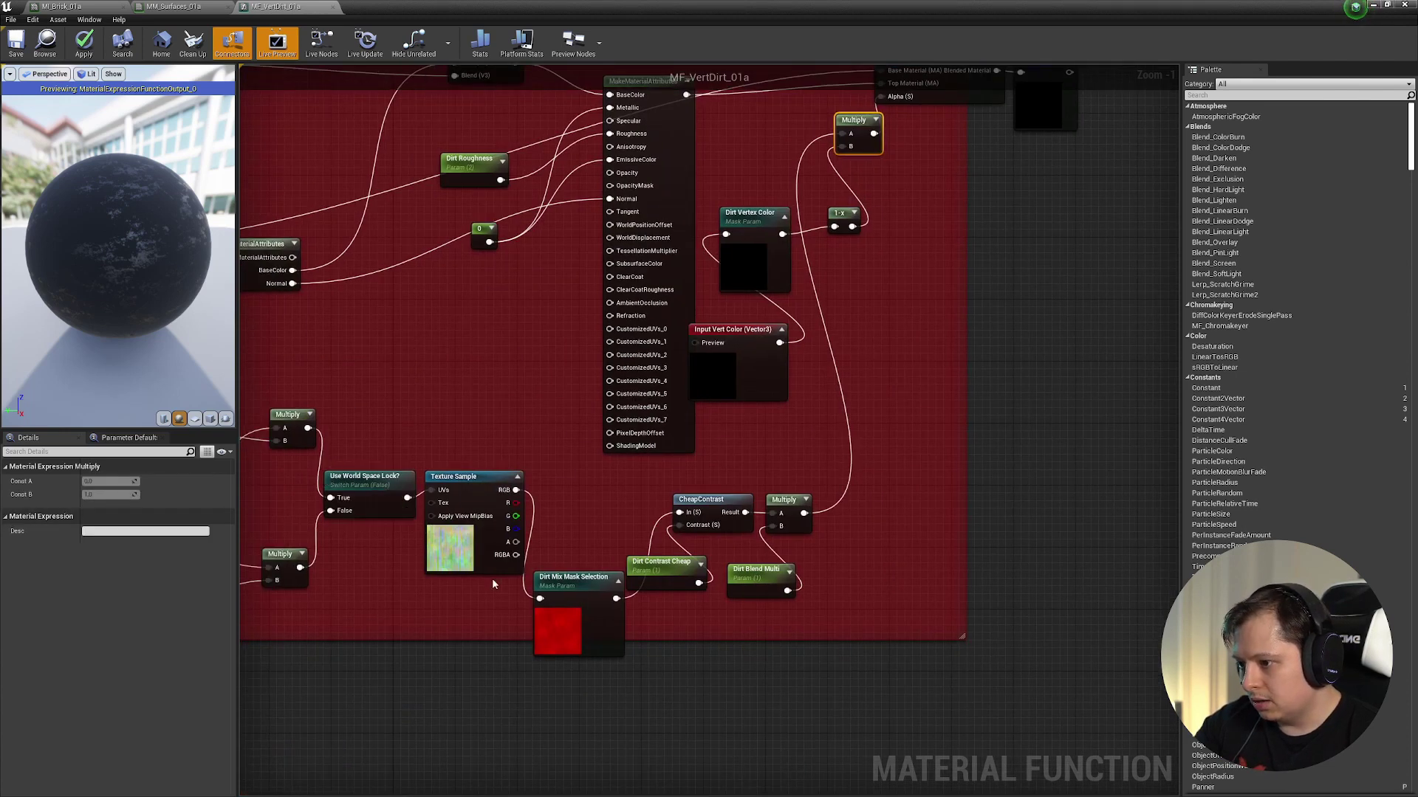
{"action": "right_click_drag", "start_coordinate": [866, 383], "coordinate": [768, 536]}
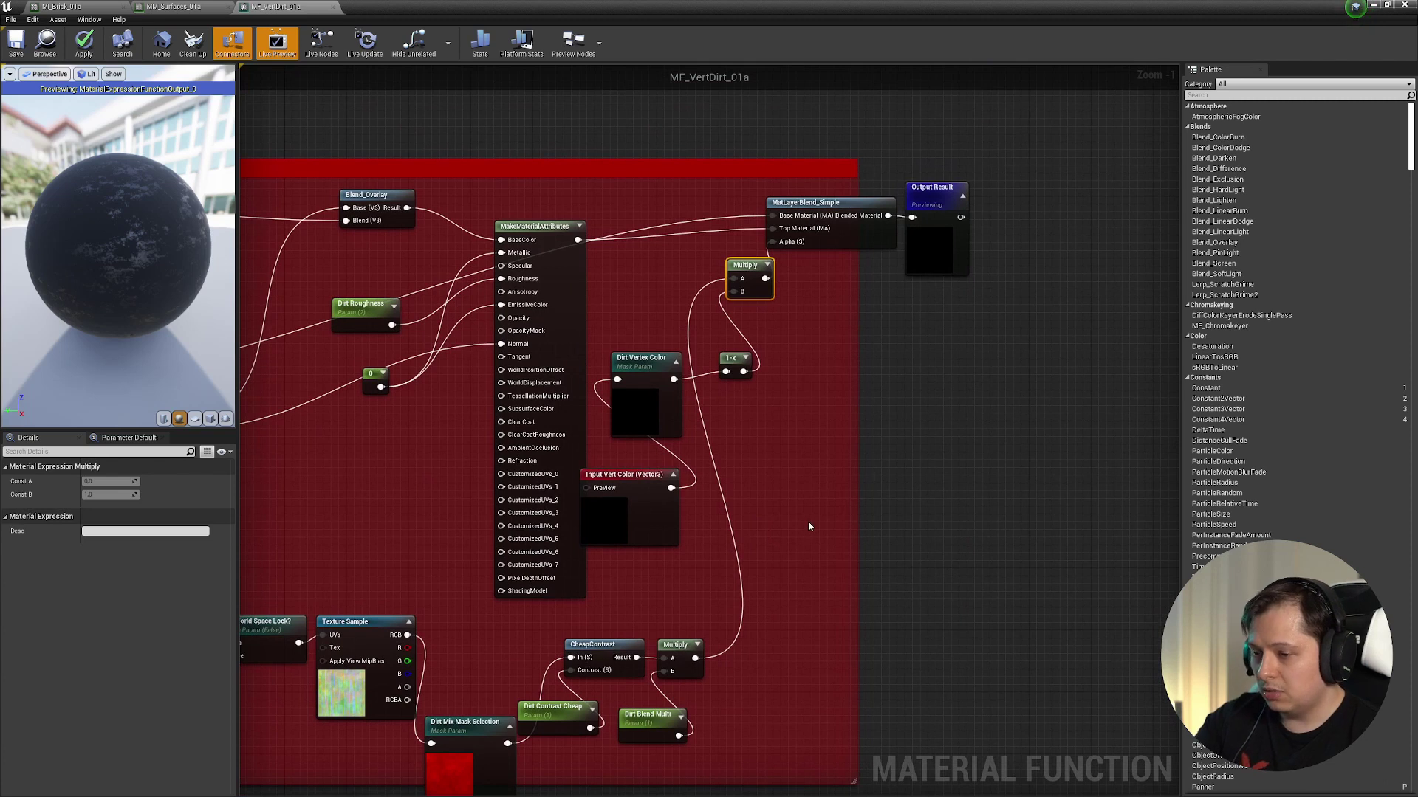
{"action": "right_click_drag", "start_coordinate": [777, 485], "coordinate": [706, 542]}
- Return to the master material, trace the Use World Aligned Dirt Overlay? switch to the Directional Dirt group, and open the MF_Dirt_Directional_World_Aligned_01a function
{"action": "left_click", "coordinate": [200, 6]}
{"action": "right_click_drag", "start_coordinate": [788, 430], "coordinate": [644, 387]}
{"action": "right_click_drag", "start_coordinate": [813, 418], "coordinate": [741, 784]}
{"action": "right_click_drag", "start_coordinate": [879, 310], "coordinate": [828, 588]}
{"action": "mouse_move", "coordinate": [877, 542]}
{"action": "right_mouse_down"}
{"action": "mouse_move", "coordinate": [724, 330]}
{"action": "mouse_move", "coordinate": [746, 66]}
{"action": "right_mouse_up"}
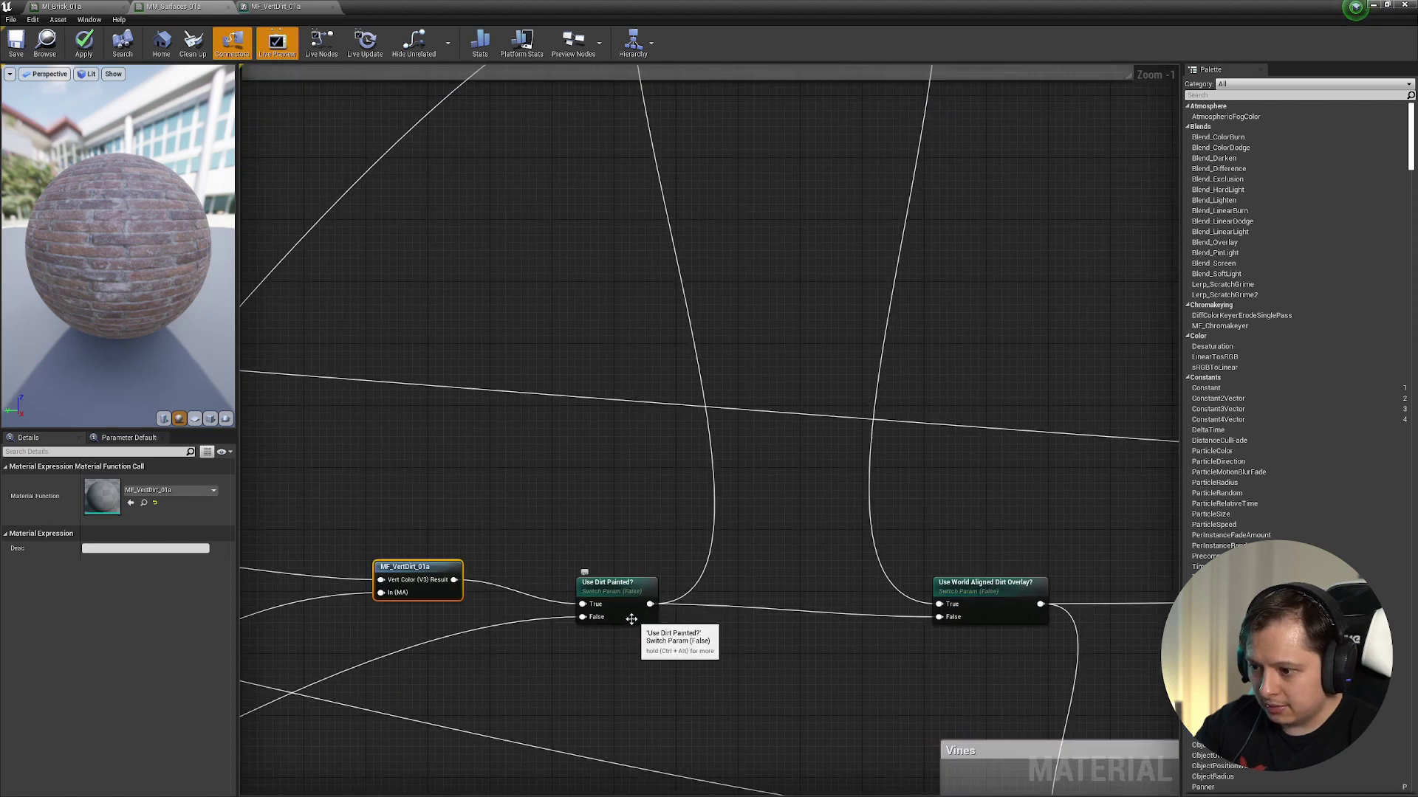
{"action": "right_click_drag", "start_coordinate": [613, 602], "coordinate": [797, 567]}
{"action": "right_click_drag", "start_coordinate": [663, 551], "coordinate": [503, 560]}
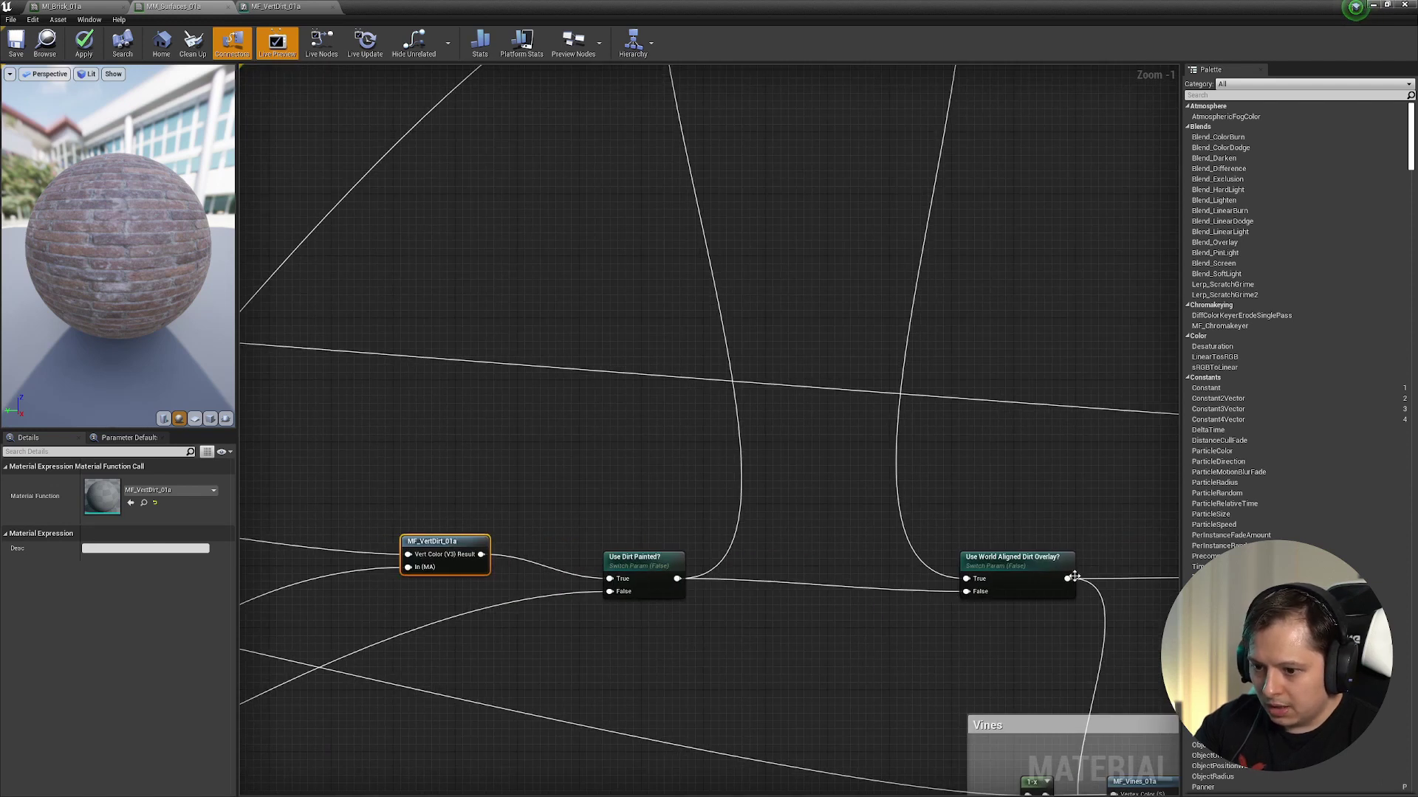
{"action": "right_click_drag", "start_coordinate": [793, 384], "coordinate": [828, 765]}
{"action": "right_click_drag", "start_coordinate": [663, 364], "coordinate": [701, 436]}
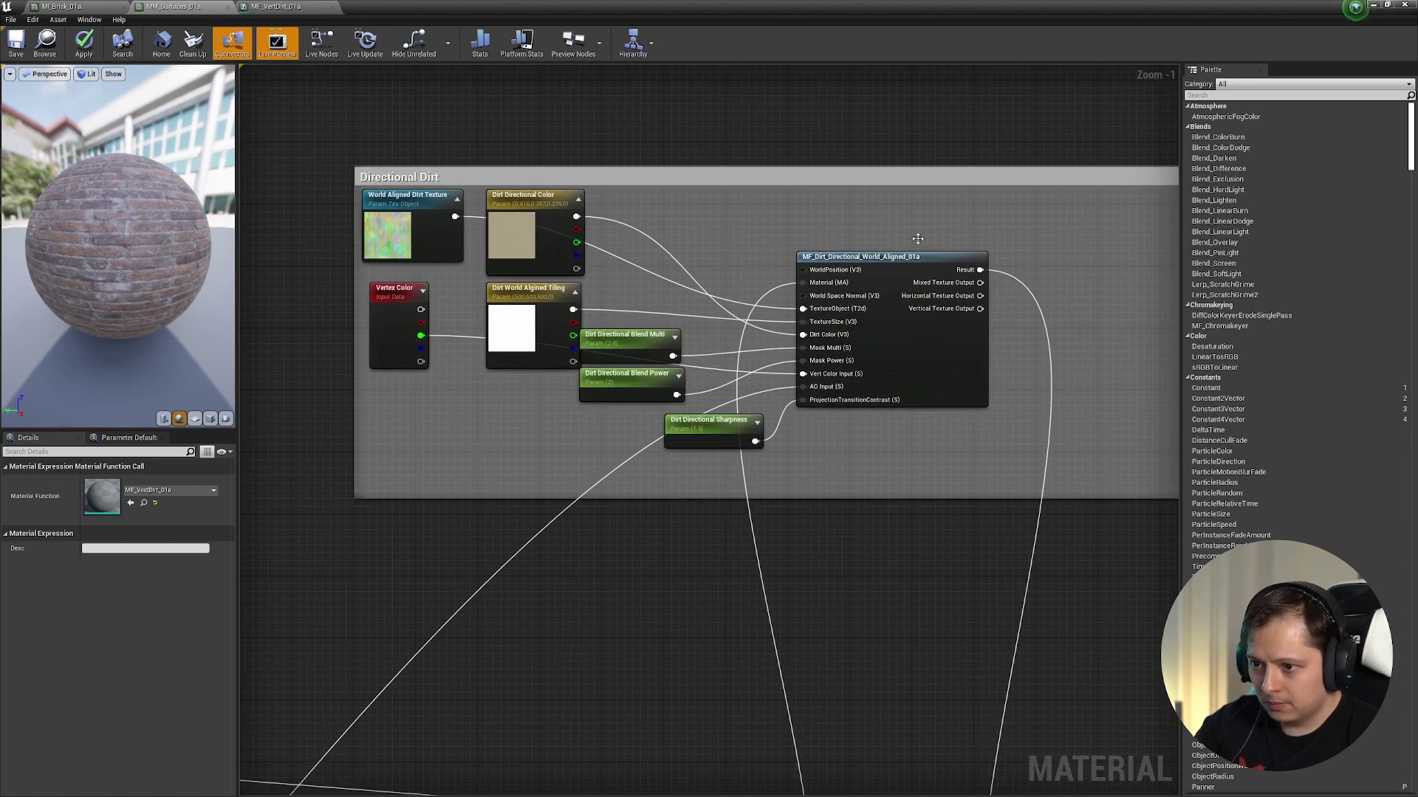
{"action": "double_click", "coordinate": [901, 319]}
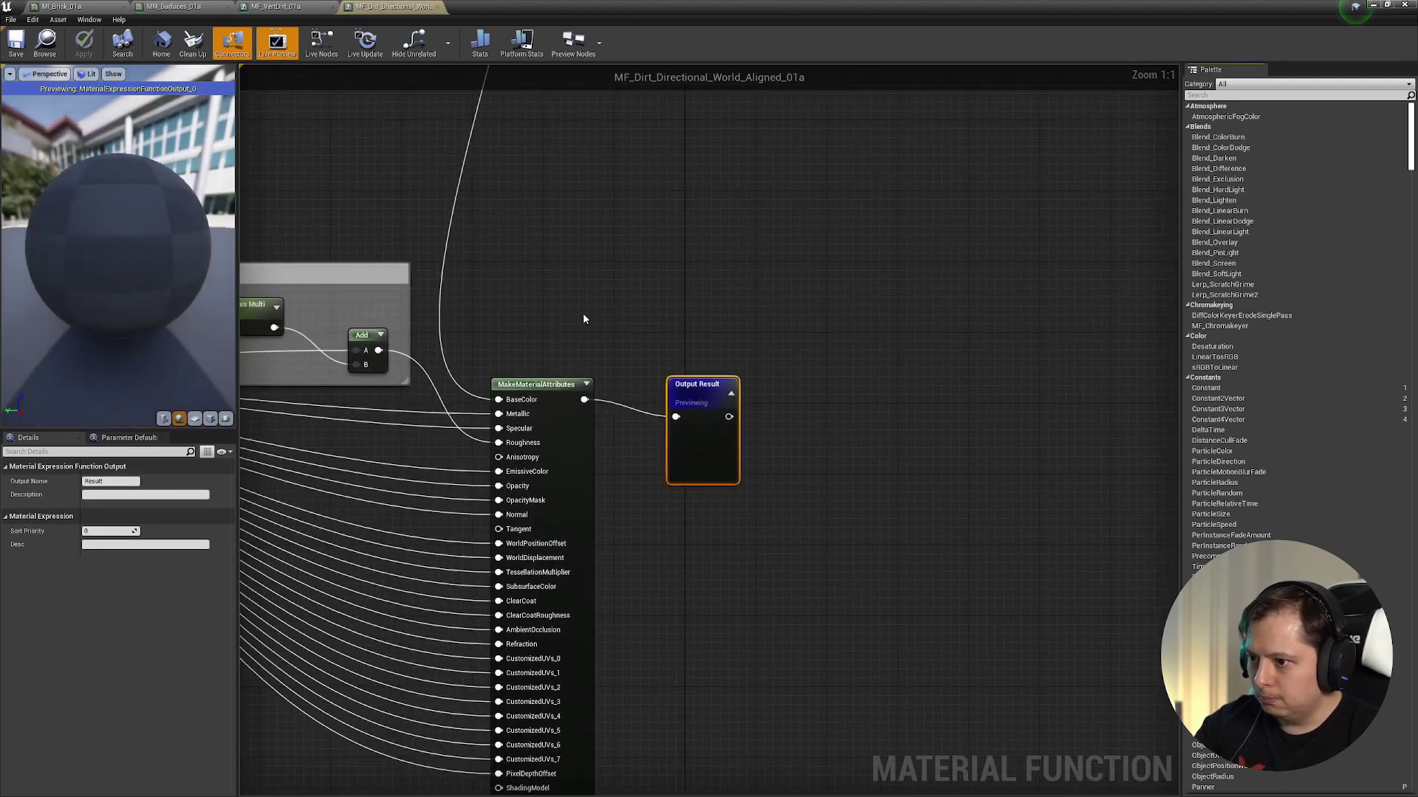
- Examine the directional dirt function from its output back to the world position, texture and normal inputs and forward to the Albedo group
{"action": "right_click_drag", "start_coordinate": [686, 373], "coordinate": [866, 392]}
{"action": "right_click_drag", "start_coordinate": [359, 314], "coordinate": [809, 435]}
{"action": "scroll", "coordinate": [809, 436], "scroll_direction": "down", "scroll_amount": 3}
{"action": "right_click_drag", "start_coordinate": [586, 348], "coordinate": [1134, 417]}
{"action": "right_click_drag", "start_coordinate": [324, 269], "coordinate": [609, 365]}
{"action": "right_click_drag", "start_coordinate": [815, 264], "coordinate": [748, 257]}
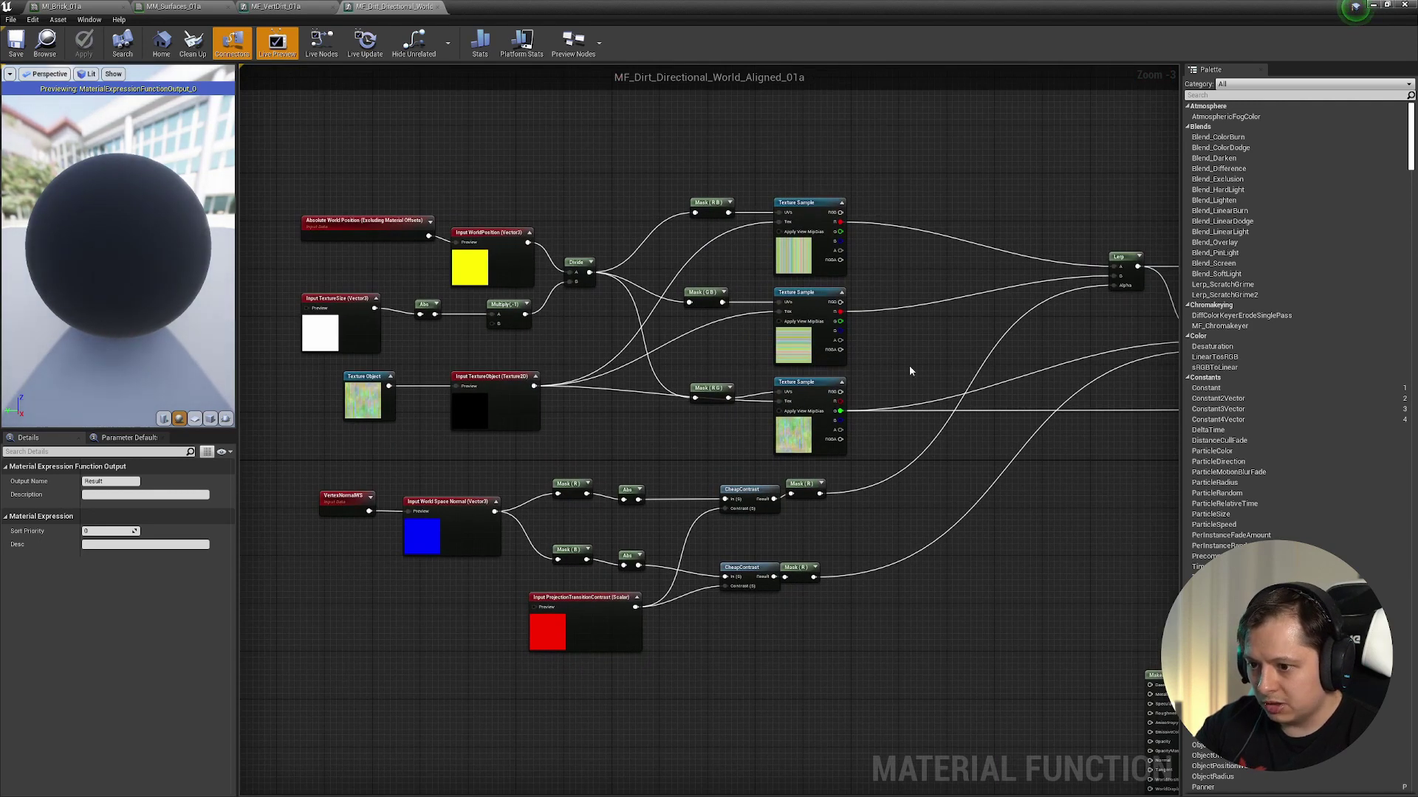
{"action": "right_click_drag", "start_coordinate": [911, 371], "coordinate": [424, 378]}
{"action": "right_click_drag", "start_coordinate": [981, 323], "coordinate": [572, 391]}
- Inspect the Texture Object, GradientMap_Multi and Multiply nodes above the Albedo group
{"action": "left_click", "coordinate": [720, 164]}
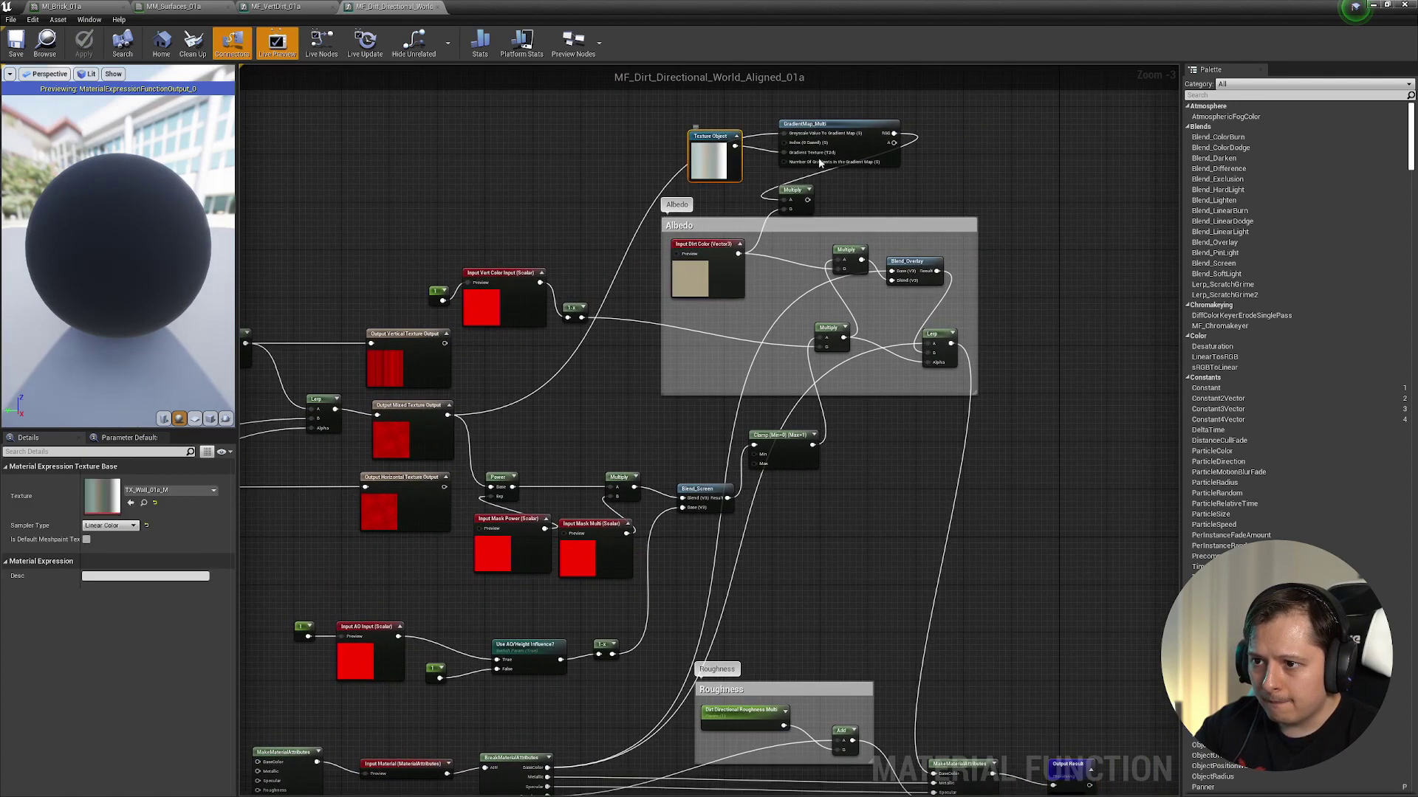
{"action": "left_click", "coordinate": [860, 141]}
{"action": "scroll", "coordinate": [837, 202], "scroll_direction": "up", "scroll_amount": 3}
{"action": "right_click_drag", "start_coordinate": [638, 319], "coordinate": [638, 401]}
{"action": "left_click_drag", "start_coordinate": [917, 277], "coordinate": [592, 135]}
{"action": "left_click", "coordinate": [592, 135]}
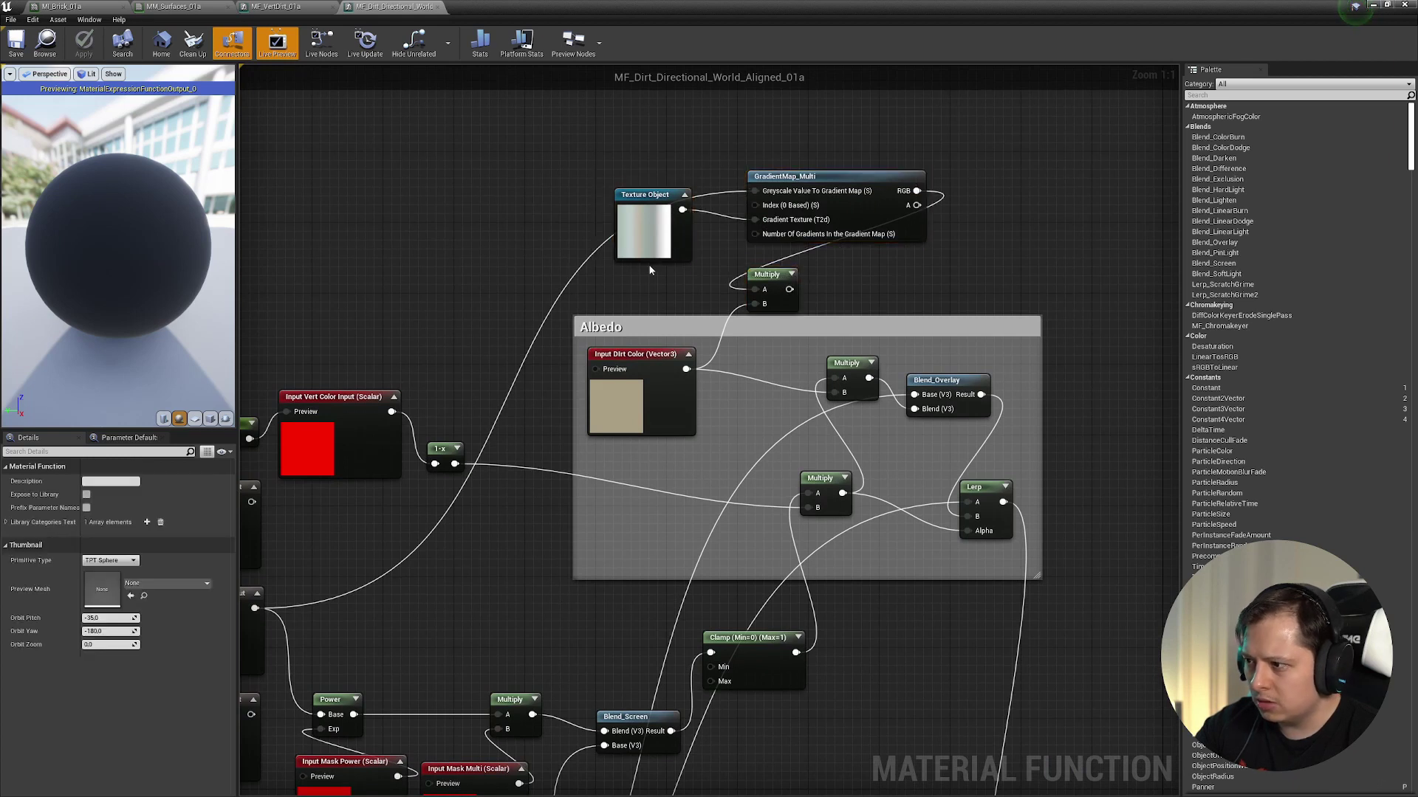
{"action": "scroll", "coordinate": [685, 279], "scroll_direction": "down", "scroll_amount": 5}
{"action": "scroll", "coordinate": [717, 291], "scroll_direction": "up", "scroll_amount": 5}
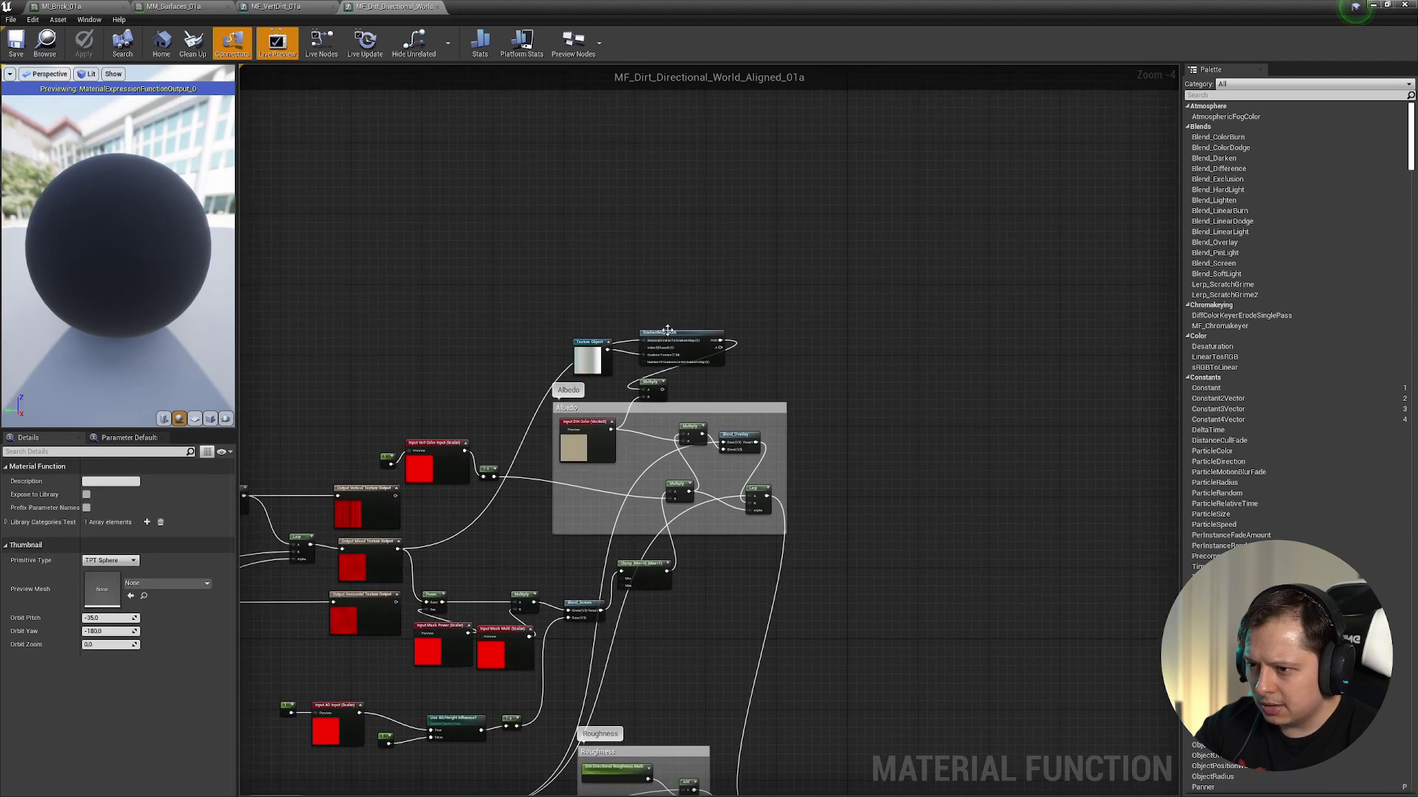
- Delete the Texture Object, GradientMap_Multi and Multiply nodes above the Albedo group, and undo the deletion
{"action": "left_click", "coordinate": [879, 415]}
{"action": "left_click_drag", "start_coordinate": [449, 267], "coordinate": [901, 436]}
{"action": "right_click_drag", "start_coordinate": [864, 437], "coordinate": [869, 290]}
{"action": "key", "text": "Delete"}
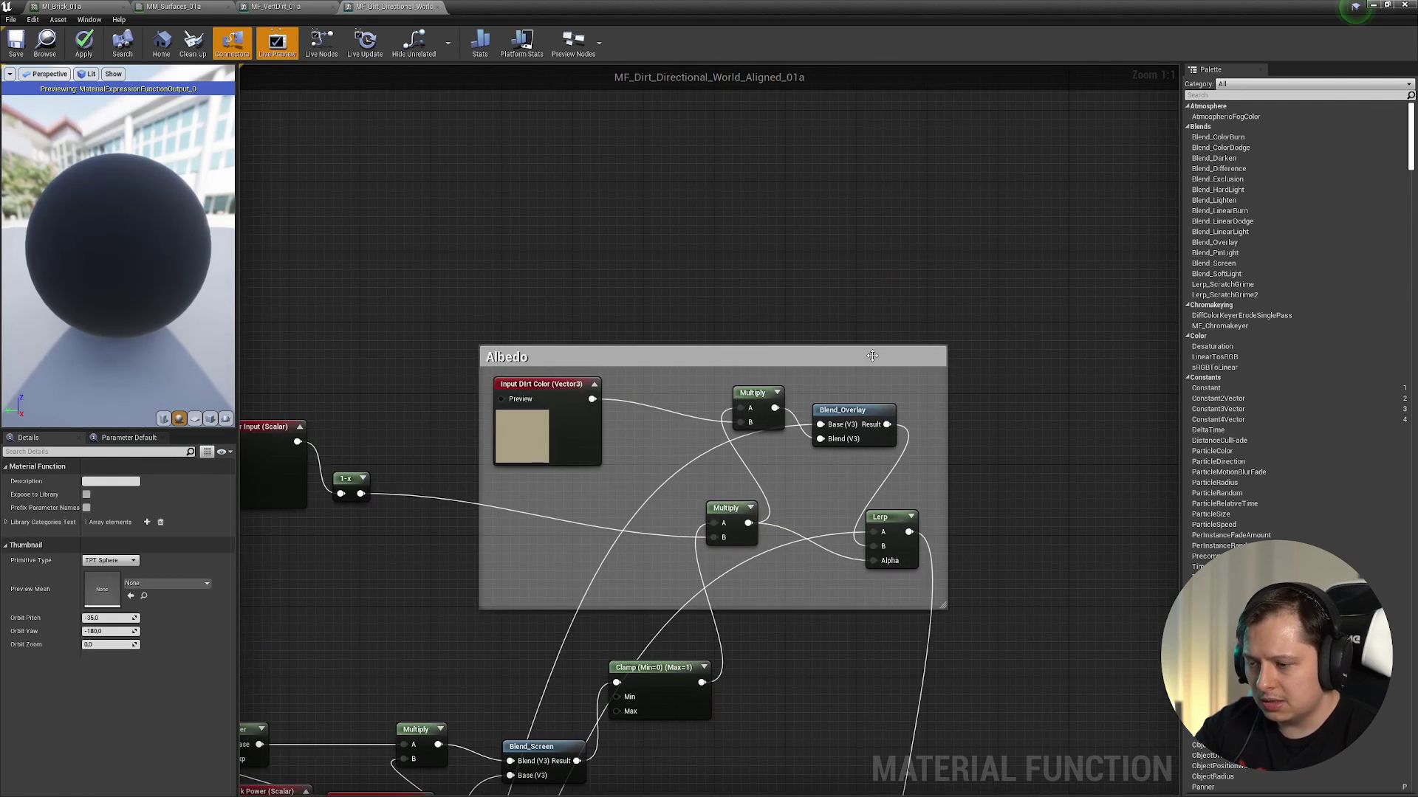
{"action": "key", "text": "ctrl+z"}
- Select the Texture Object, GradientMap_Multi and Multiply nodes above the Albedo group and nudge them slightly to the right
{"action": "right_click_drag", "start_coordinate": [477, 280], "coordinate": [409, 255]}
{"action": "left_click_drag", "start_coordinate": [494, 159], "coordinate": [932, 301]}
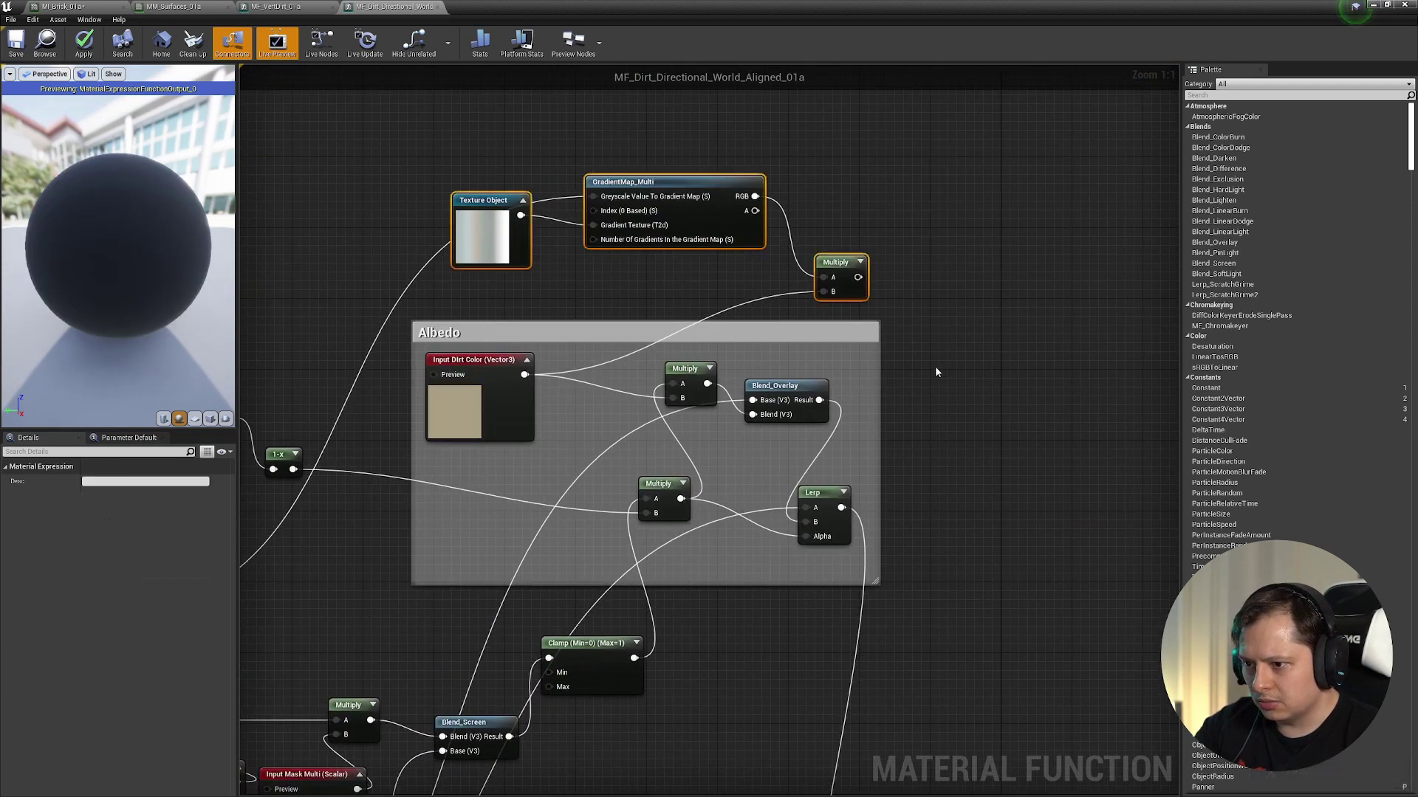
{"action": "right_click_drag", "start_coordinate": [667, 353], "coordinate": [739, 226]}
{"action": "right_click_drag", "start_coordinate": [854, 191], "coordinate": [779, 259]}
{"action": "left_click_drag", "start_coordinate": [835, 230], "coordinate": [846, 230]}
- Examine the Roughness group and its Dirt Directional Roughness Multi parameter between BreakMaterialAttributes and MakeMaterialAttributes
{"action": "right_click_drag", "start_coordinate": [954, 405], "coordinate": [884, 226]}
{"action": "left_click", "coordinate": [657, 535]}
{"action": "right_click_drag", "start_coordinate": [657, 534], "coordinate": [739, 332]}
{"action": "scroll", "coordinate": [648, 557], "scroll_direction": "down", "scroll_amount": 3}
{"action": "scroll", "coordinate": [685, 399], "scroll_direction": "up", "scroll_amount": 2}
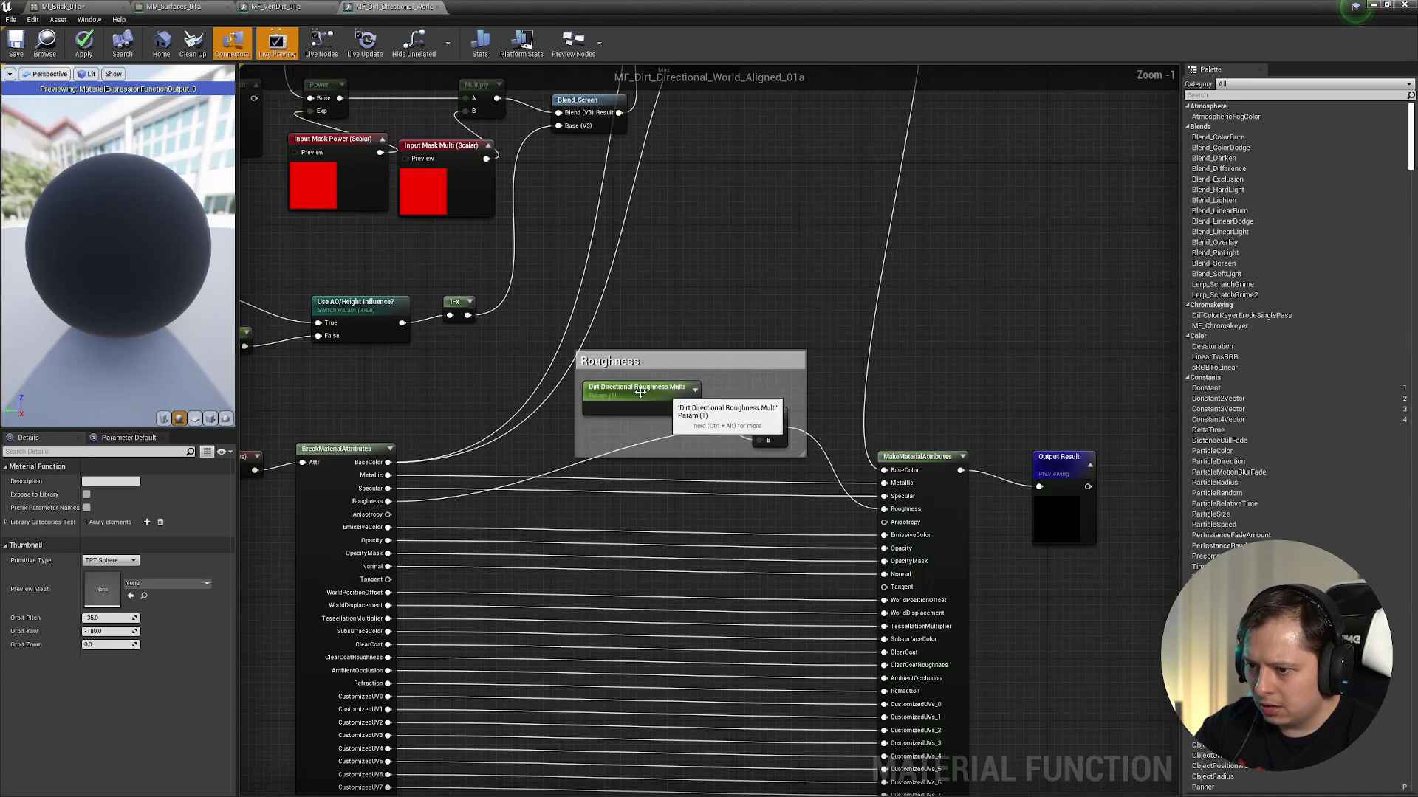
- Move the Input Mask Power node down and to the left, clear of the neighbouring Input Mask Multi node
{"action": "scroll", "coordinate": [801, 368], "scroll_direction": "down", "scroll_amount": 3}
{"action": "right_click_drag", "start_coordinate": [515, 198], "coordinate": [767, 335]}
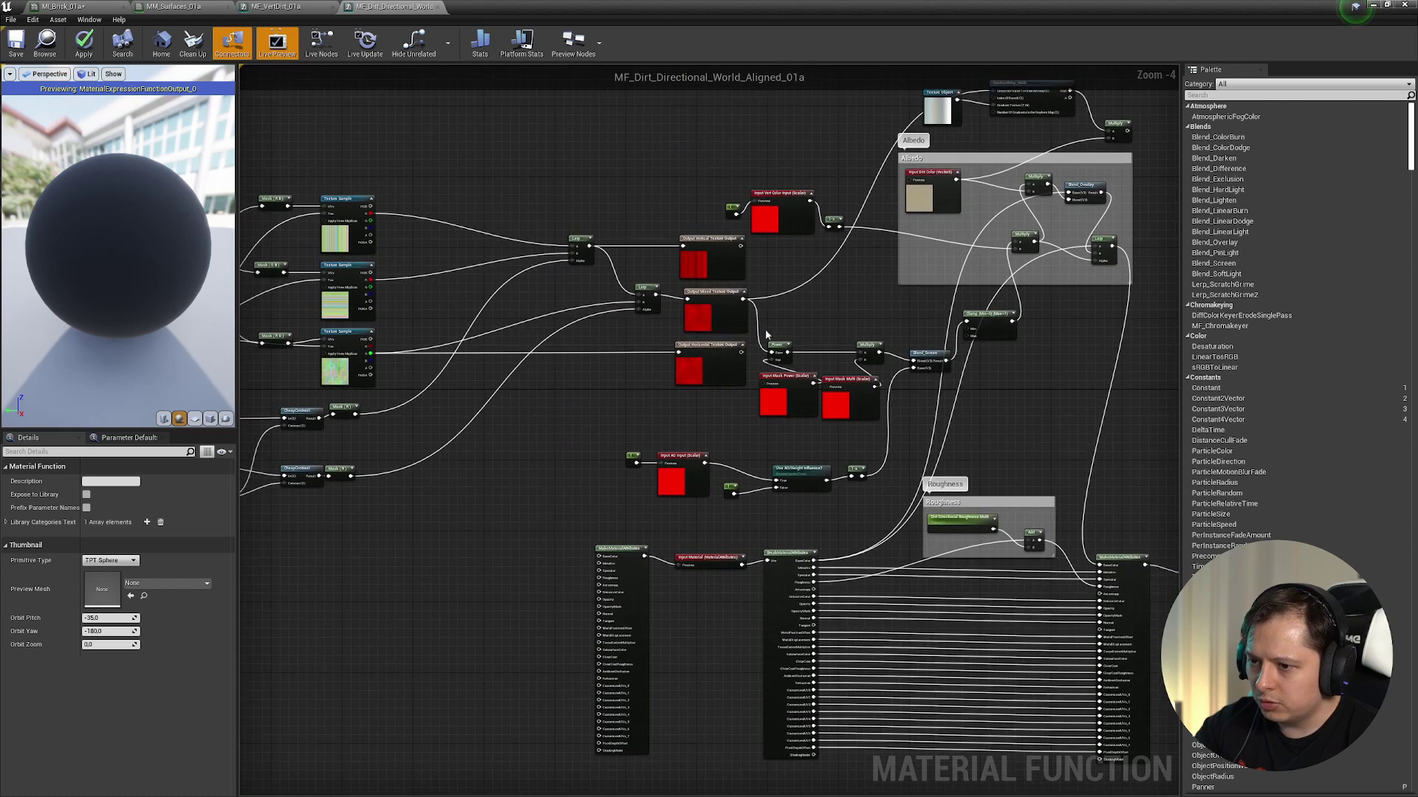
{"action": "scroll", "coordinate": [746, 361], "scroll_direction": "up", "scroll_amount": 2}
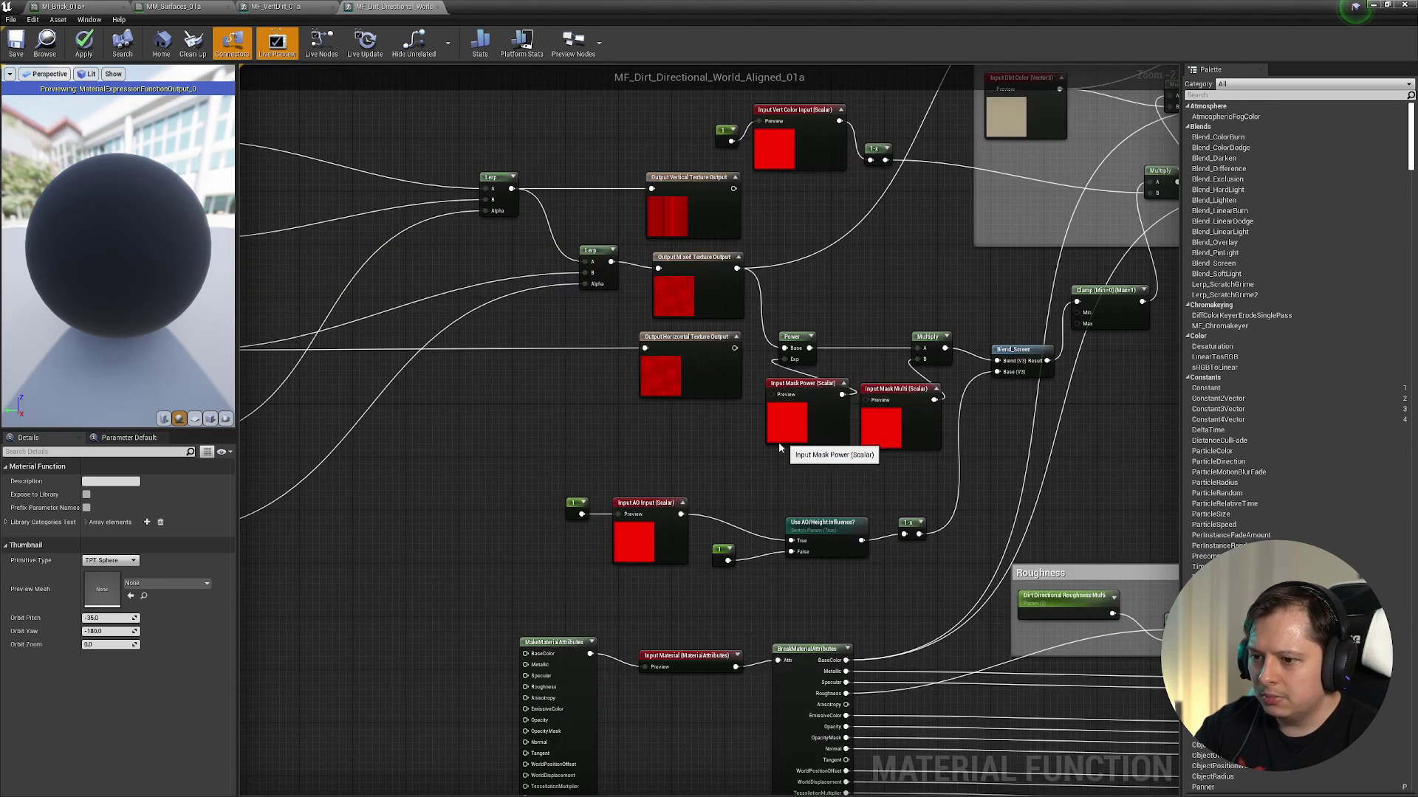
{"action": "left_click_drag", "start_coordinate": [784, 437], "coordinate": [696, 472]}
- Examine the world position, texture size and texture object inputs feeding the three Texture Sample nodes
{"action": "right_click_drag", "start_coordinate": [620, 441], "coordinate": [1019, 497]}
{"action": "right_click_drag", "start_coordinate": [509, 440], "coordinate": [746, 447]}
{"action": "right_click_drag", "start_coordinate": [632, 362], "coordinate": [603, 346]}
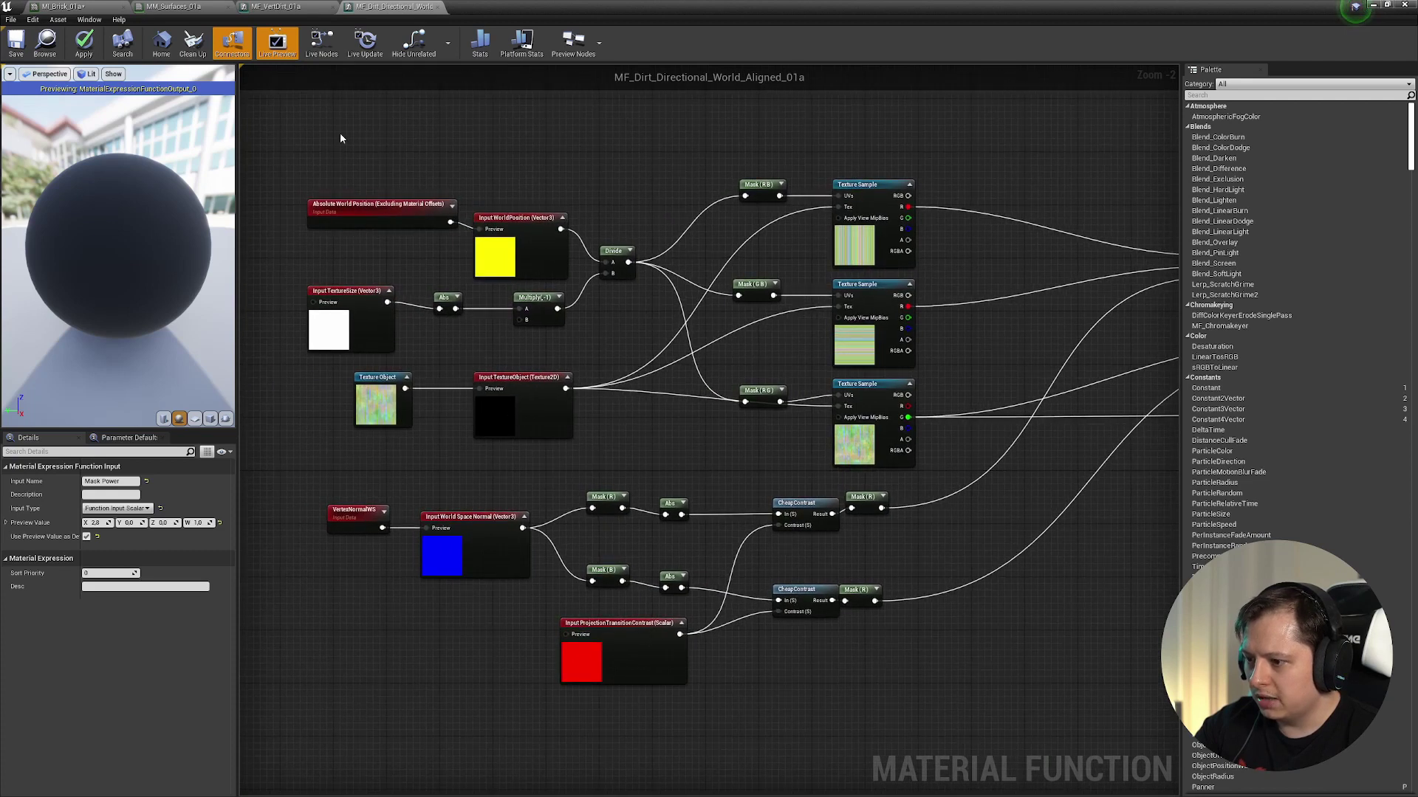
{"action": "left_click_drag", "start_coordinate": [329, 153], "coordinate": [871, 428]}
{"action": "left_click", "coordinate": [794, 341]}
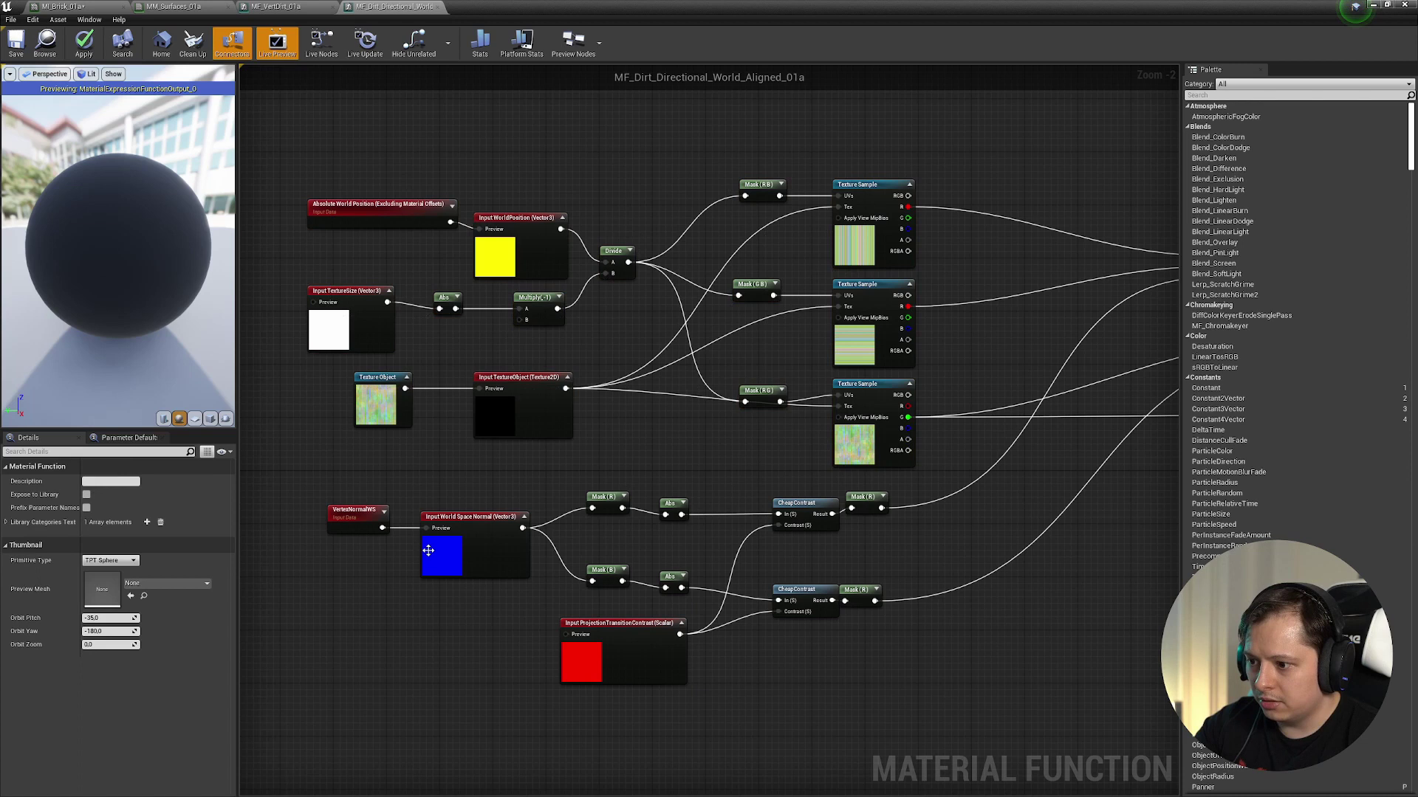
- Shift the Mask (R) node after the lower CheapContrast to the right, within the VertexNormalWS branch
{"action": "scroll", "coordinate": [413, 549], "scroll_direction": "up", "scroll_amount": 2}
{"action": "left_click", "coordinate": [317, 511]}
{"action": "left_click", "coordinate": [512, 554]}
{"action": "right_click_drag", "start_coordinate": [814, 448], "coordinate": [693, 424]}
{"action": "left_click_drag", "start_coordinate": [787, 595], "coordinate": [857, 595]}
- Move the Output Vertical Texture Output node up and to the left, above the two Lerp nodes
{"action": "right_click_drag", "start_coordinate": [1012, 470], "coordinate": [545, 628]}
{"action": "right_click_drag", "start_coordinate": [741, 322], "coordinate": [742, 189]}
{"action": "right_click_drag", "start_coordinate": [923, 476], "coordinate": [574, 382]}
{"action": "right_click_drag", "start_coordinate": [828, 419], "coordinate": [592, 379]}
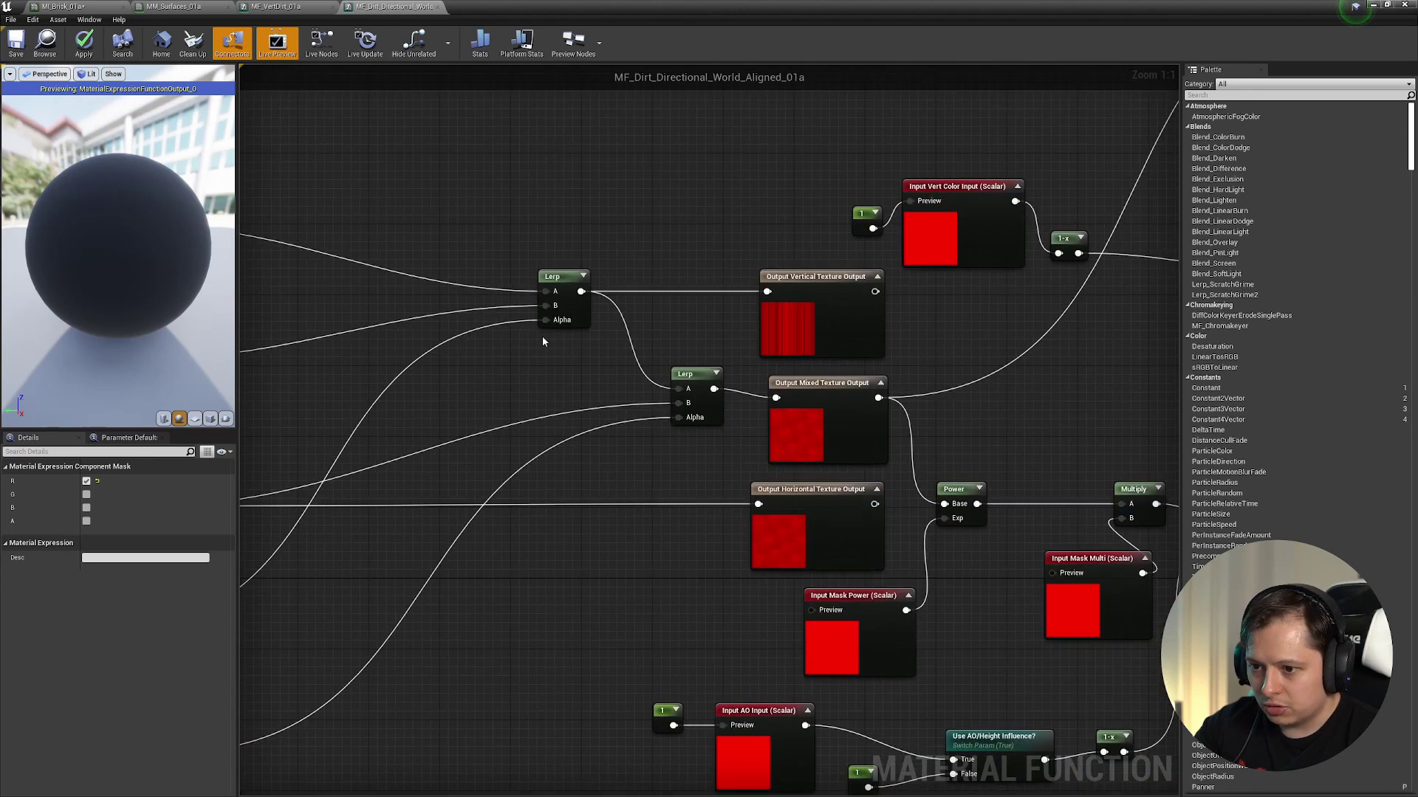
{"action": "right_click_drag", "start_coordinate": [768, 262], "coordinate": [529, 194]}
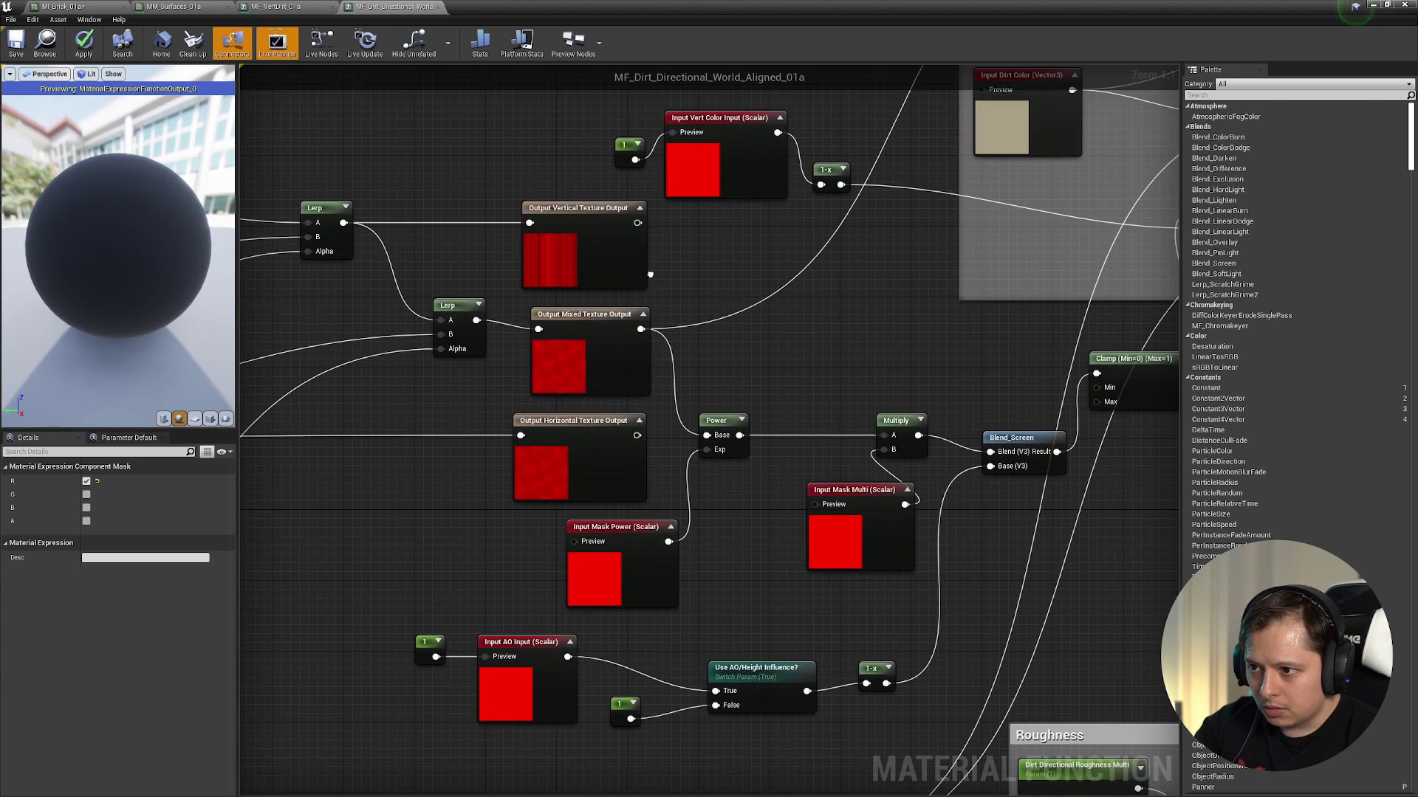
{"action": "left_click_drag", "start_coordinate": [550, 210], "coordinate": [470, 113]}
- Start previewing the Output Mixed Texture Output node and show it on a cube seen from above
{"action": "left_click", "coordinate": [614, 378]}
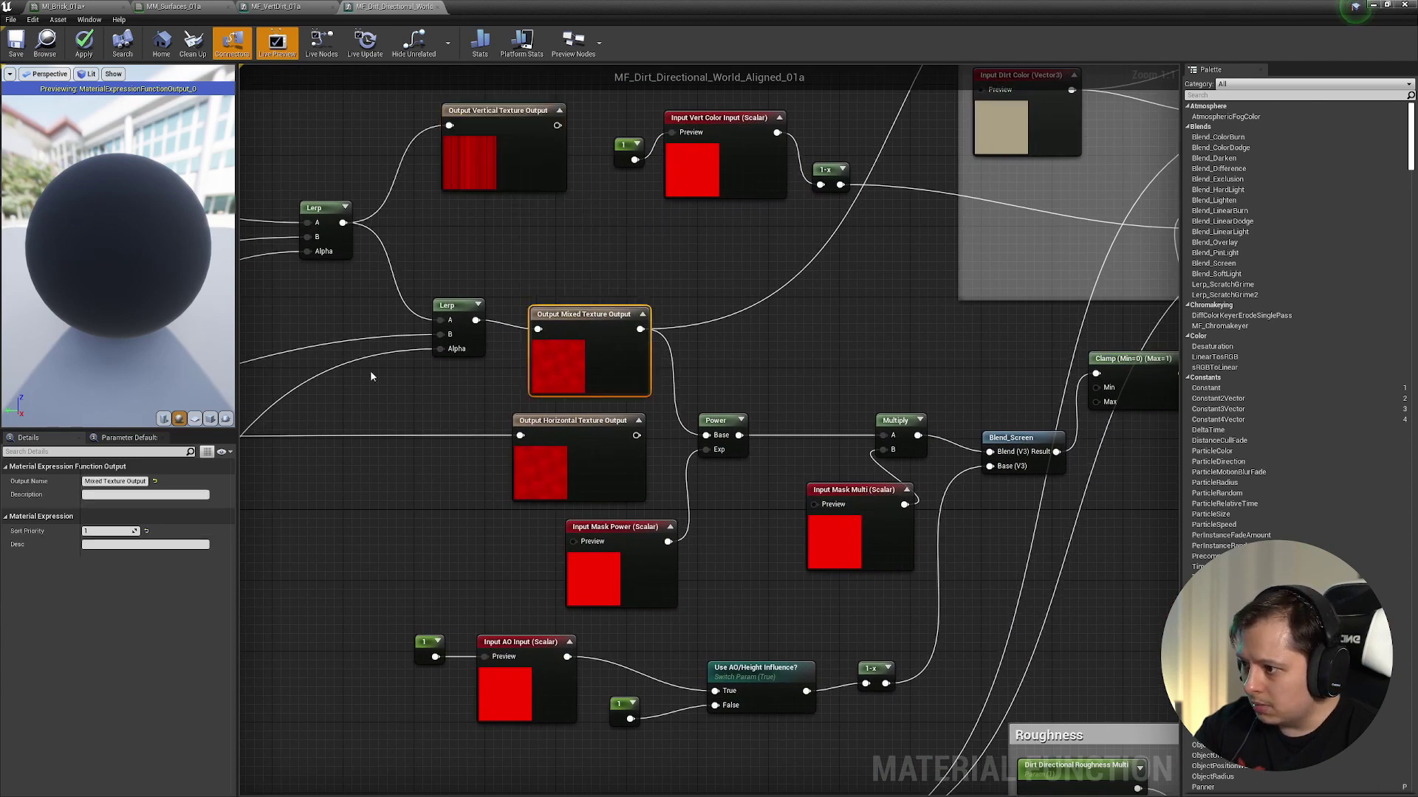
{"action": "right_click_drag", "start_coordinate": [618, 370], "coordinate": [615, 368]}
{"action": "right_click", "coordinate": [617, 392]}
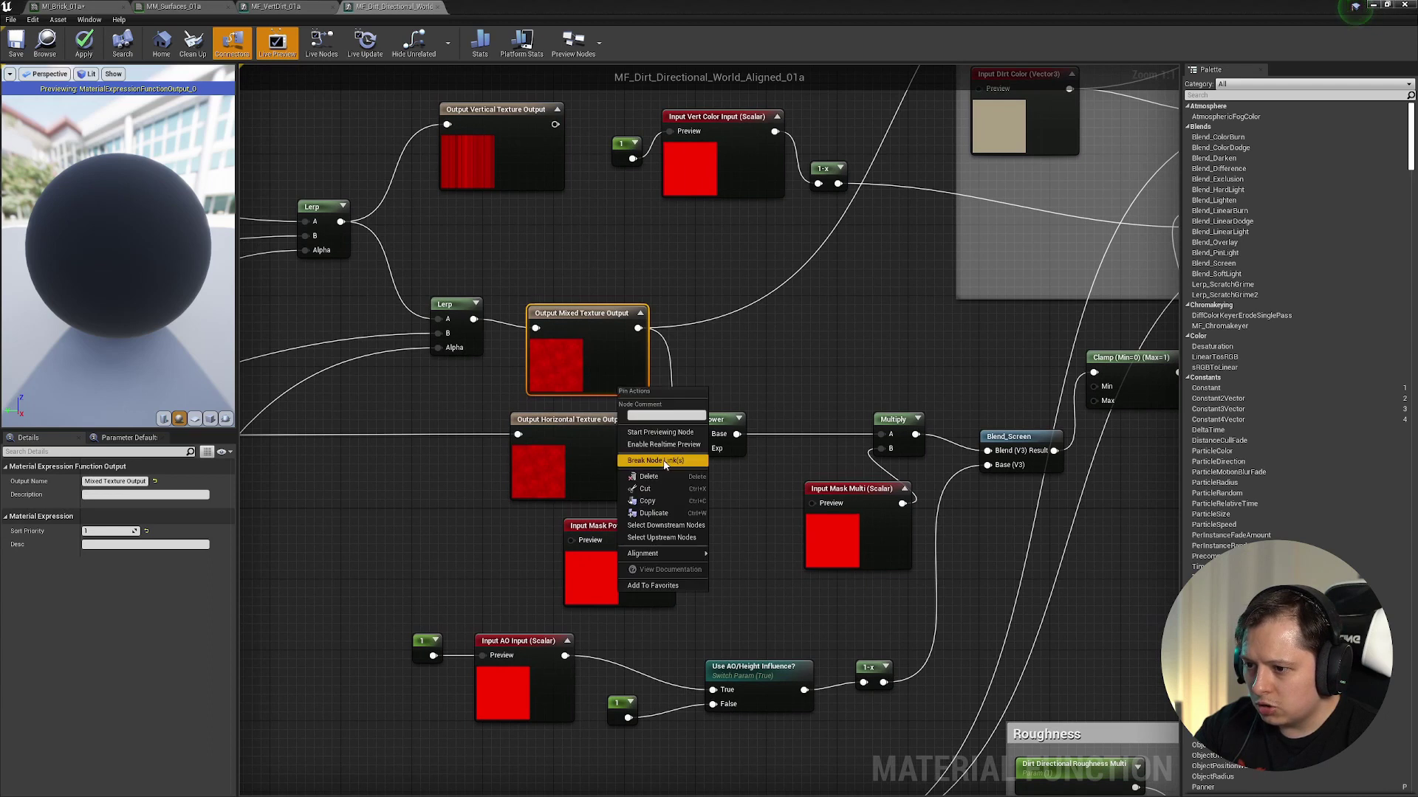
{"action": "left_click", "coordinate": [687, 434]}
{"action": "mouse_move", "coordinate": [162, 408]}
{"action": "left_mouse_down"}
{"action": "mouse_move", "coordinate": [125, 407]}
{"action": "mouse_move", "coordinate": [163, 407]}
{"action": "left_mouse_up"}
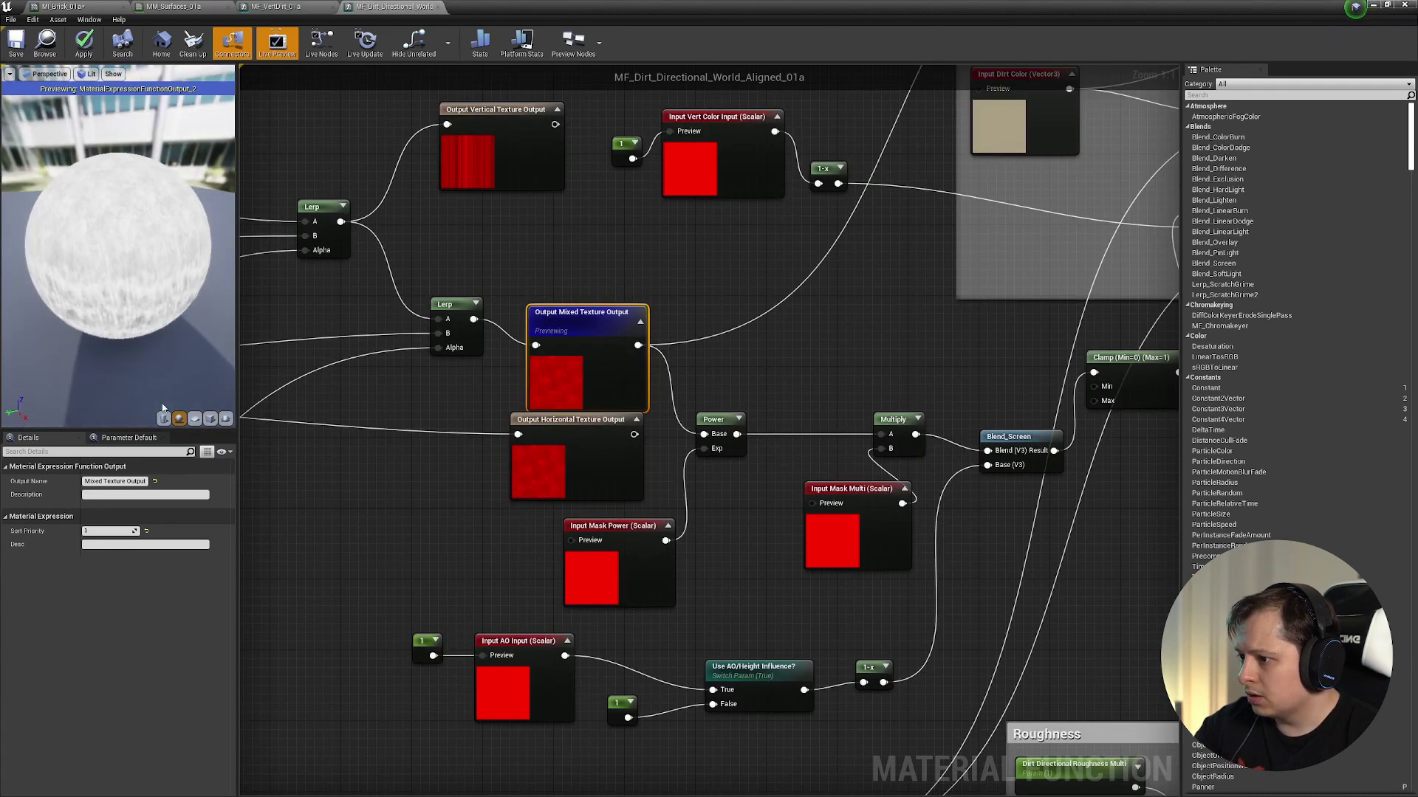
{"action": "left_click", "coordinate": [210, 419]}
{"action": "left_click_drag", "start_coordinate": [148, 296], "coordinate": [125, 310]}
{"action": "left_click_drag", "start_coordinate": [159, 198], "coordinate": [159, 198]}
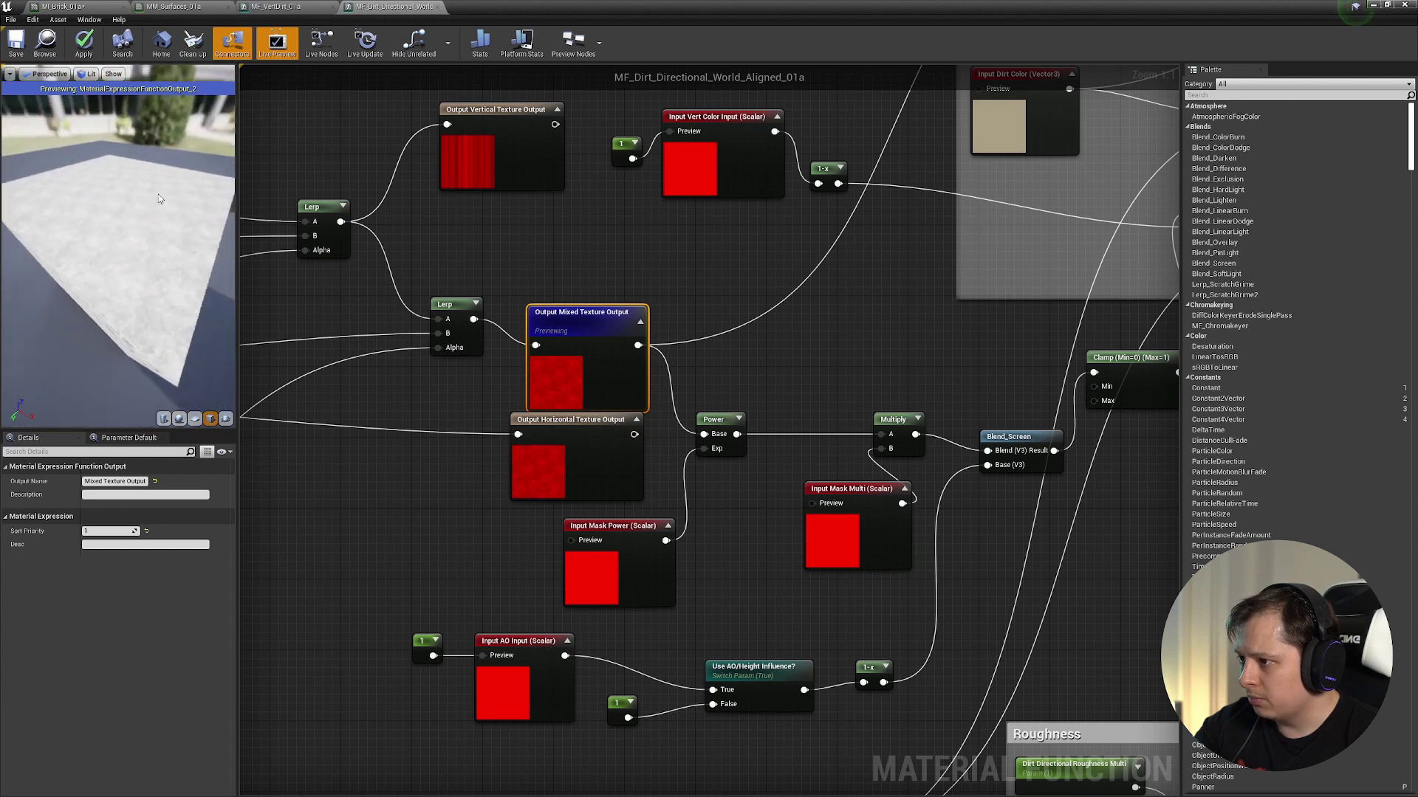
- Select the whole projection network of world position, normal and Texture Sample nodes and trace it to the Lerp nodes
{"action": "right_click_drag", "start_coordinate": [429, 266], "coordinate": [609, 308]}
{"action": "left_click", "coordinate": [624, 384]}
{"action": "scroll", "coordinate": [621, 424], "scroll_direction": "down", "scroll_amount": 3}
{"action": "right_click_drag", "start_coordinate": [243, 351], "coordinate": [816, 338]}
{"action": "left_click_drag", "start_coordinate": [308, 180], "coordinate": [845, 623]}
{"action": "right_click_drag", "start_coordinate": [845, 623], "coordinate": [727, 596]}
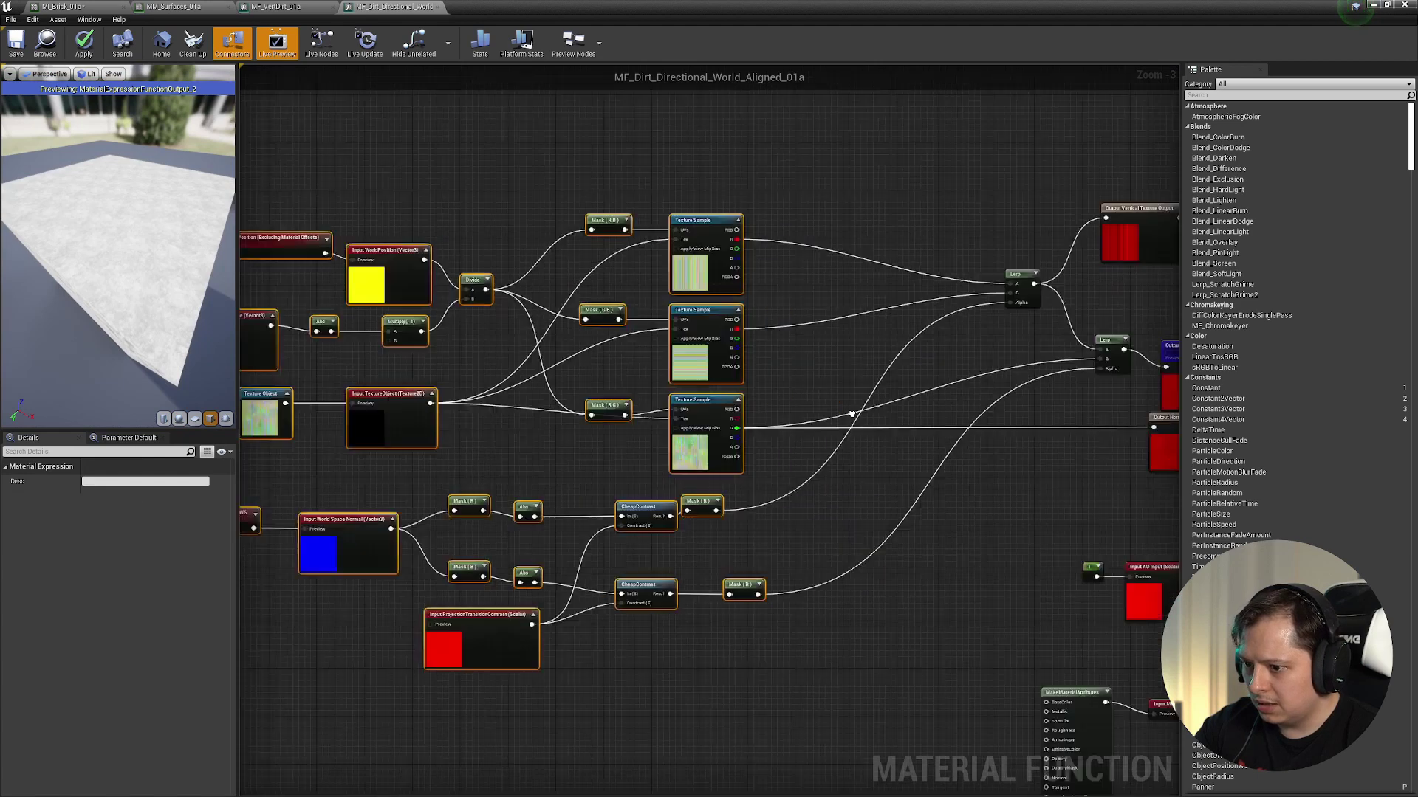
{"action": "right_click_drag", "start_coordinate": [1108, 444], "coordinate": [715, 422]}
{"action": "scroll", "coordinate": [716, 422], "scroll_direction": "up", "scroll_amount": 1}
{"action": "left_click", "coordinate": [776, 403]}
- Orbit the preview cube to view the mixed dirt texture on a vertical side, and review the Albedo and Roughness groups
{"action": "left_click_drag", "start_coordinate": [118, 243], "coordinate": [169, 254]}
{"action": "mouse_move", "coordinate": [305, 279]}
{"action": "left_mouse_down"}
{"action": "mouse_move", "coordinate": [286, 259]}
{"action": "mouse_move", "coordinate": [314, 267]}
{"action": "left_mouse_up"}
{"action": "left_click_drag", "start_coordinate": [186, 264], "coordinate": [111, 248]}
{"action": "right_click_drag", "start_coordinate": [889, 391], "coordinate": [462, 373]}
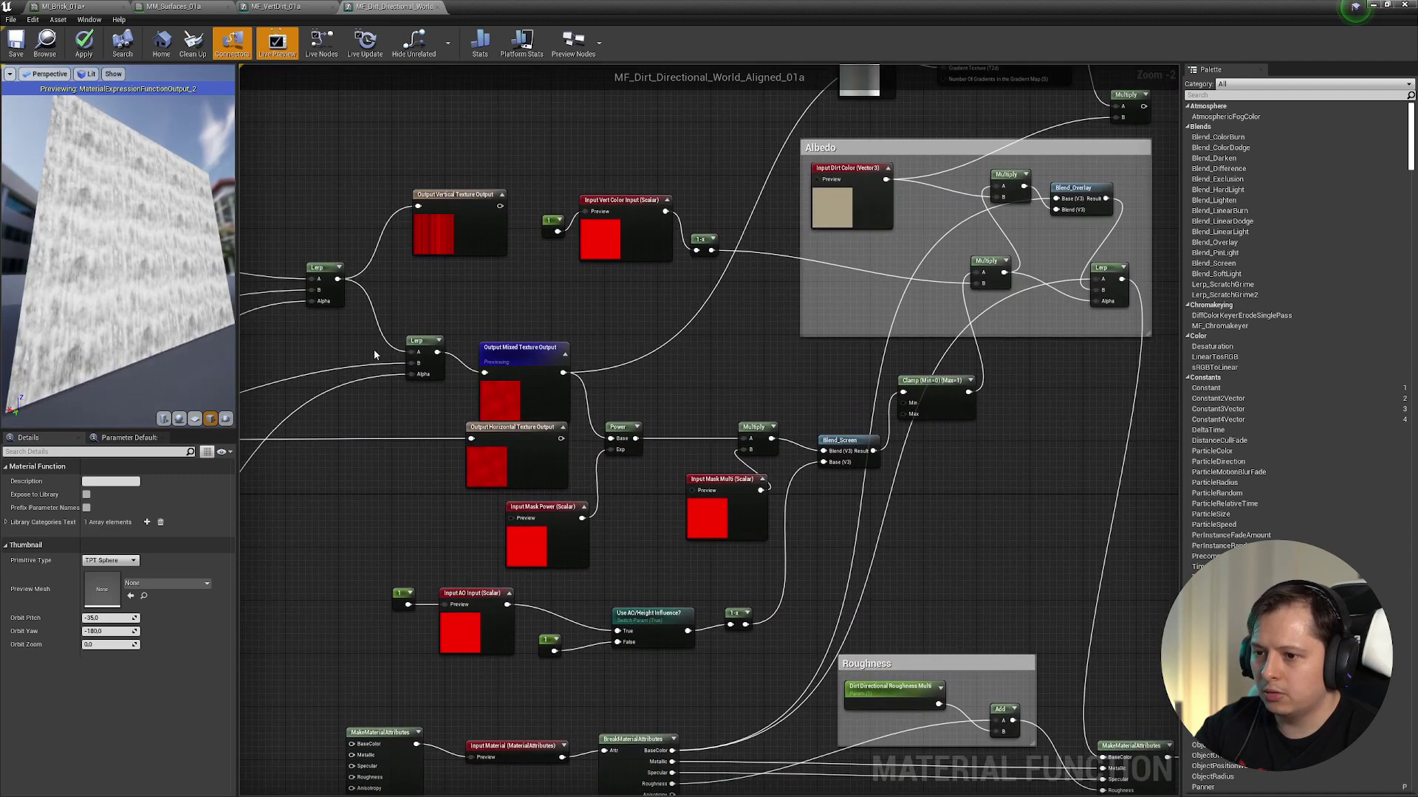
{"action": "scroll", "coordinate": [275, 465], "scroll_direction": "down", "scroll_amount": 2}
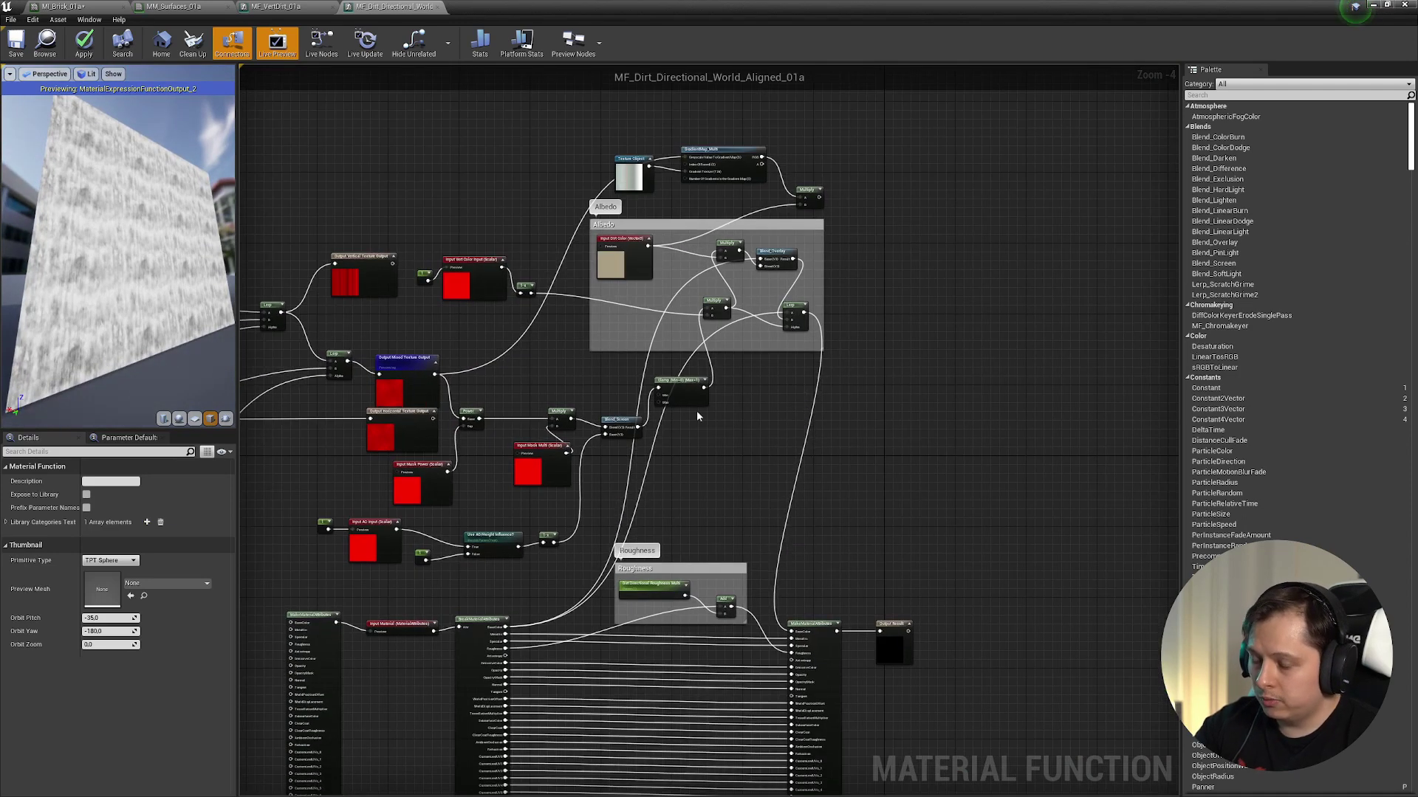
{"action": "right_click_drag", "start_coordinate": [613, 433], "coordinate": [497, 267]}
- Return to the MM_Surfaces_01a material and move the MF_VertDirt_01a node slightly left of the Use Dirt Painted? switch
{"action": "key", "text": "ctrl+Tab"}
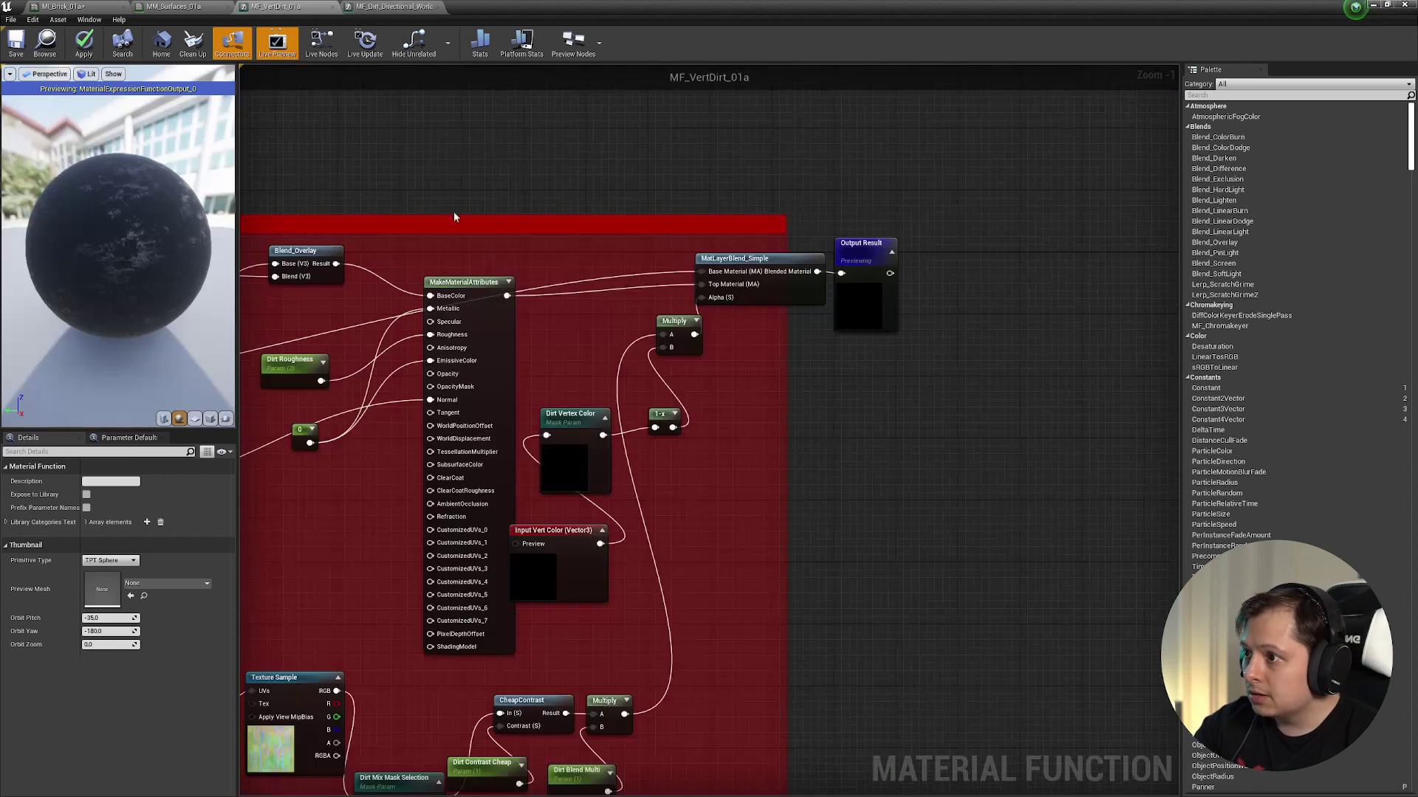
{"action": "left_click", "coordinate": [157, 12]}
{"action": "scroll", "coordinate": [656, 338], "scroll_direction": "down", "scroll_amount": 3}
{"action": "right_click_drag", "start_coordinate": [730, 459], "coordinate": [601, 228]}
{"action": "scroll", "coordinate": [573, 498], "scroll_direction": "up", "scroll_amount": 3}
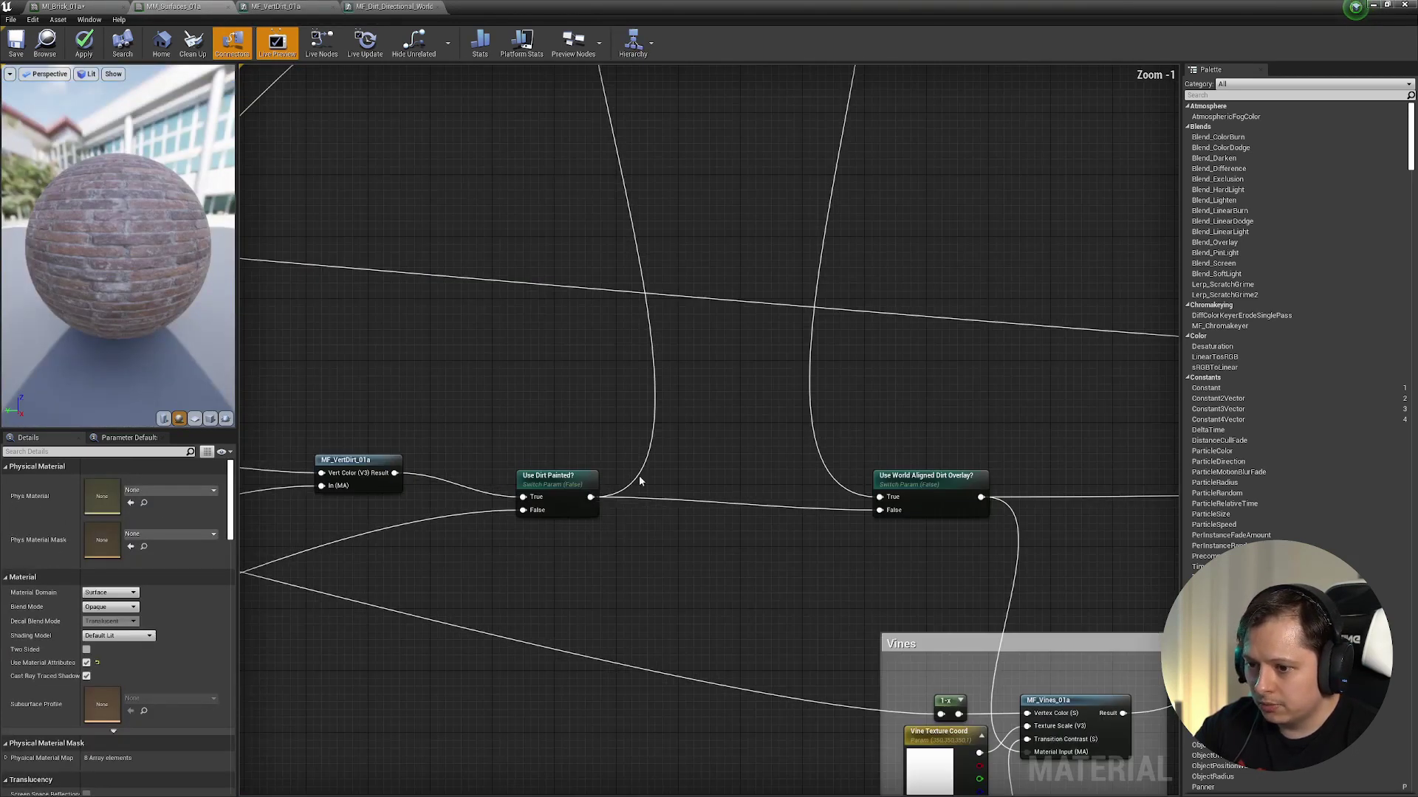
{"action": "left_click", "coordinate": [561, 491]}
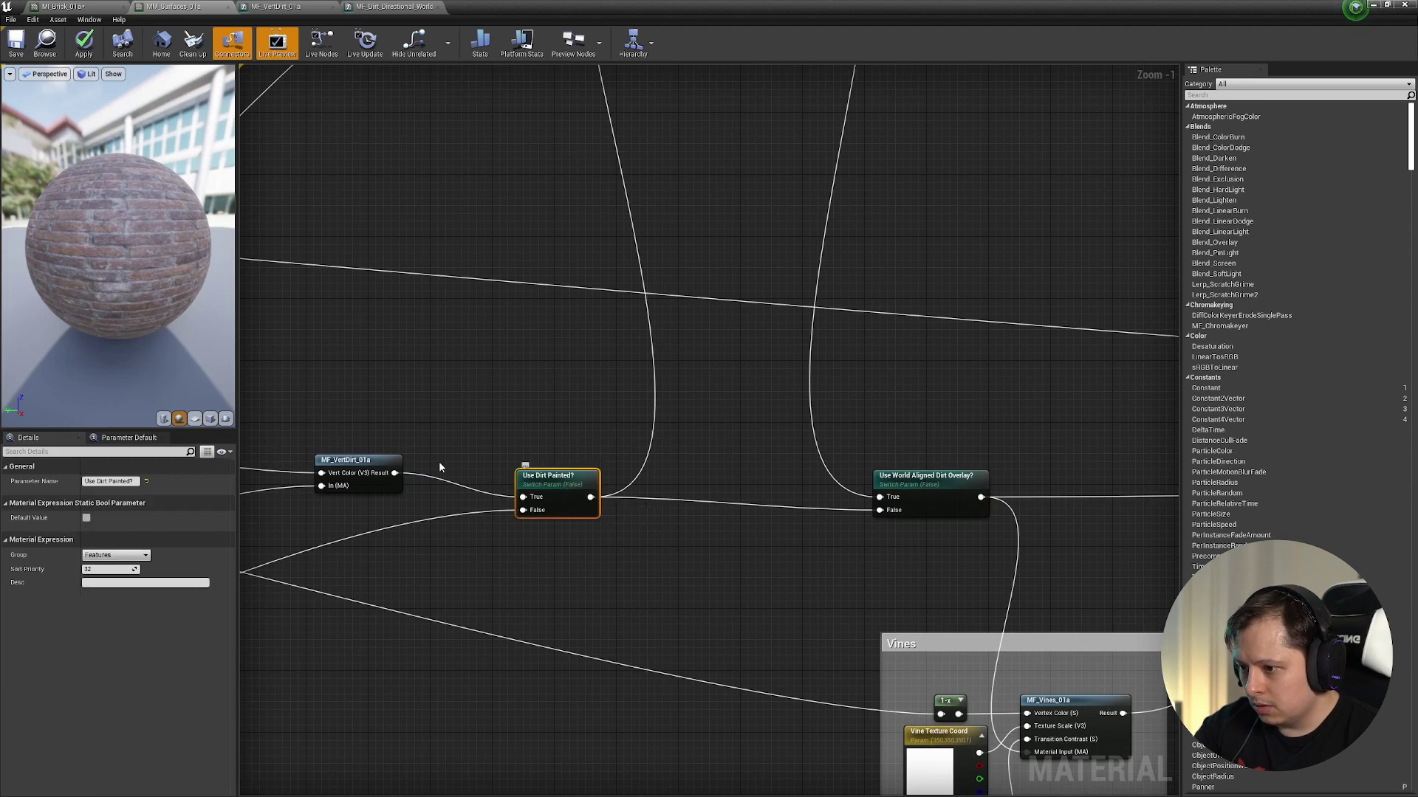
{"action": "right_click_drag", "start_coordinate": [407, 468], "coordinate": [877, 405]}
{"action": "left_click_drag", "start_coordinate": [834, 399], "coordinate": [787, 407]}
- Examine the MF_Dirt_Directional_World_Aligned_01a node in the Directional Dirt group and its link to the Use World Aligned Dirt Overlay? switch
{"action": "right_click_drag", "start_coordinate": [1069, 294], "coordinate": [617, 490]}
{"action": "right_click_drag", "start_coordinate": [649, 186], "coordinate": [652, 604]}
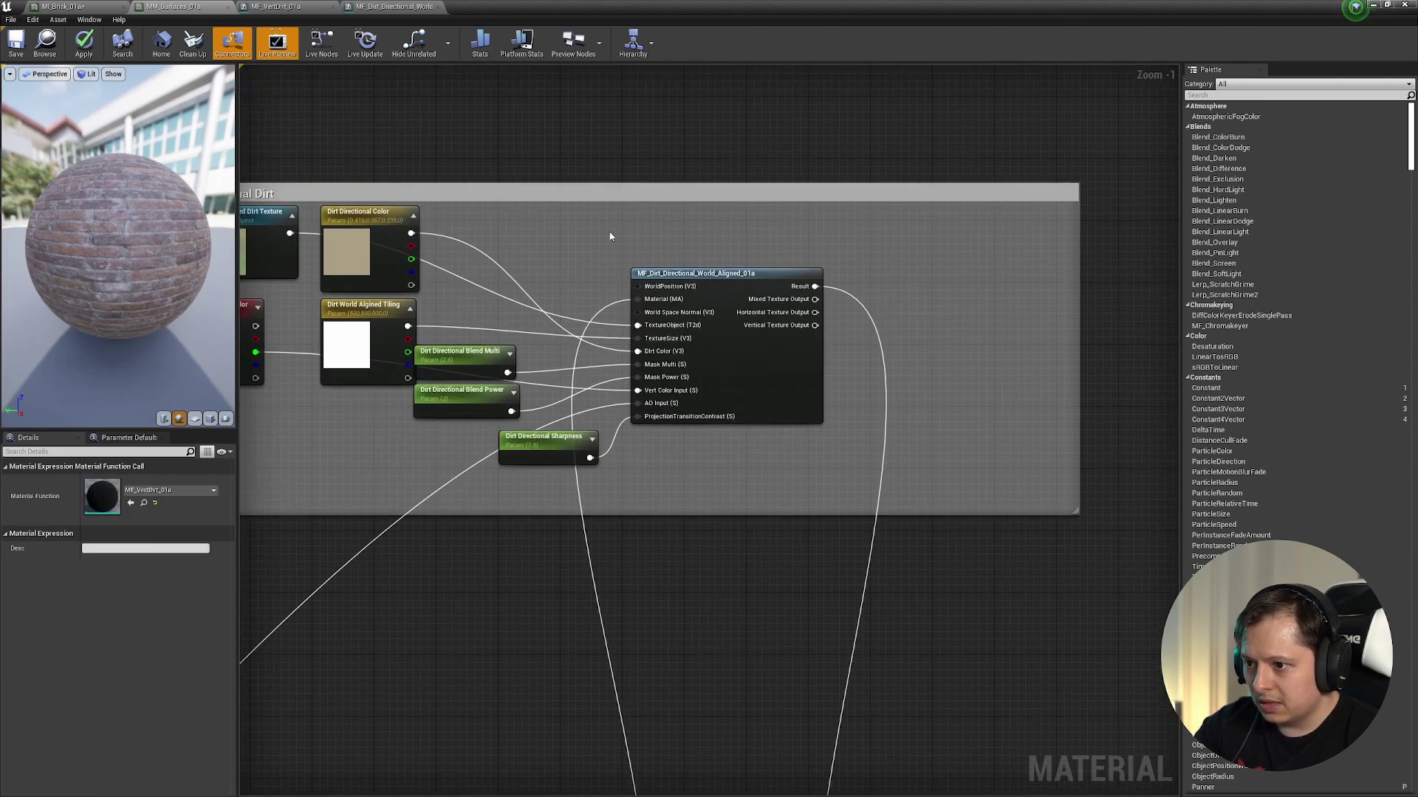
{"action": "right_click_drag", "start_coordinate": [611, 238], "coordinate": [777, 224]}
{"action": "scroll", "coordinate": [829, 414], "scroll_direction": "down", "scroll_amount": 2}
{"action": "right_click_drag", "start_coordinate": [949, 713], "coordinate": [744, 437]}
{"action": "scroll", "coordinate": [833, 614], "scroll_direction": "up", "scroll_amount": 3}
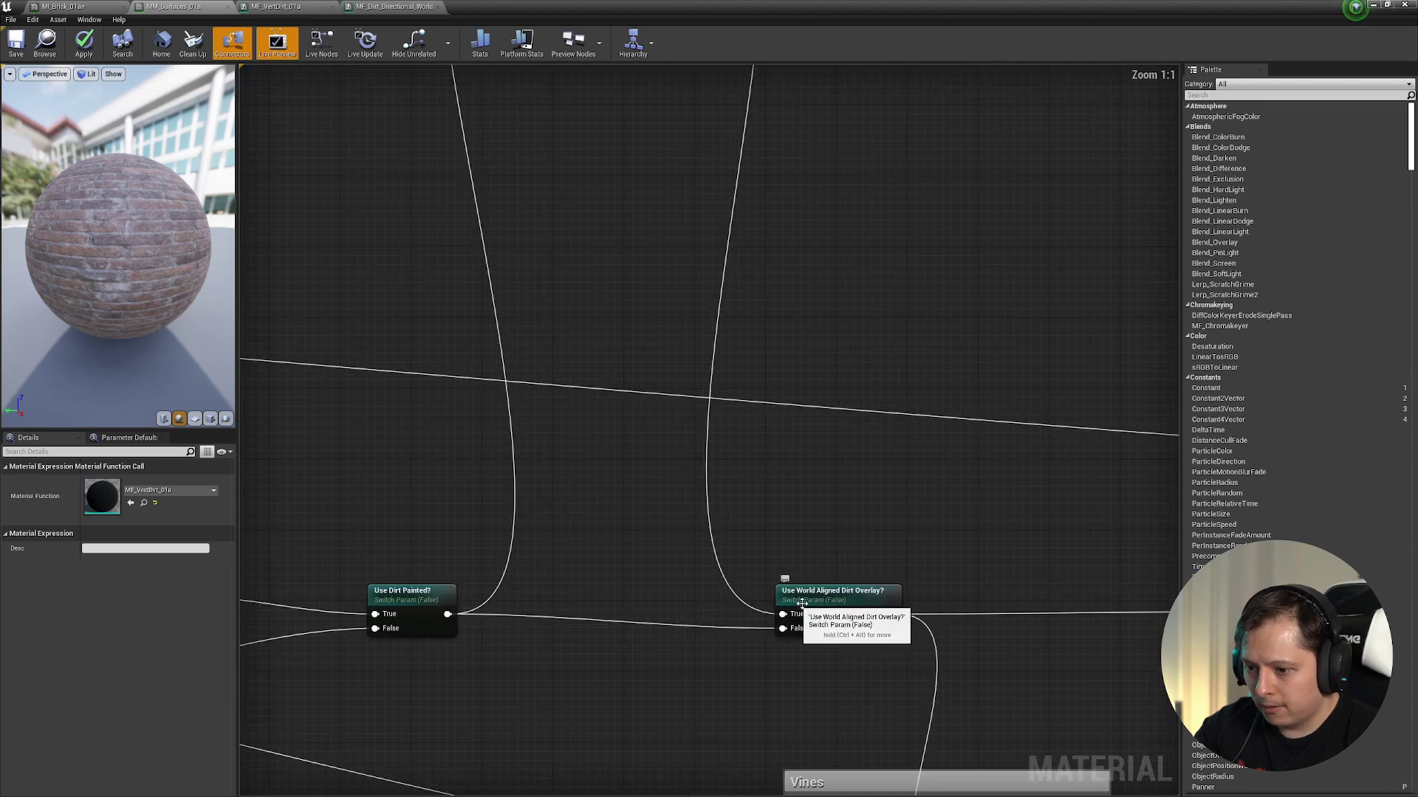
{"action": "right_click_drag", "start_coordinate": [654, 169], "coordinate": [860, 763]}
{"action": "right_click_drag", "start_coordinate": [763, 606], "coordinate": [729, 136]}
{"action": "right_click_drag", "start_coordinate": [646, 513], "coordinate": [723, 364]}
- Trace the Vines group's vertex color input and its result into the Add Vines? switch
{"action": "scroll", "coordinate": [723, 365], "scroll_direction": "down", "scroll_amount": 2}
{"action": "mouse_move", "coordinate": [589, 569]}
{"action": "right_mouse_down"}
{"action": "mouse_move", "coordinate": [624, 440]}
{"action": "mouse_move", "coordinate": [562, 446]}
{"action": "right_mouse_up"}
{"action": "left_click", "coordinate": [694, 473]}
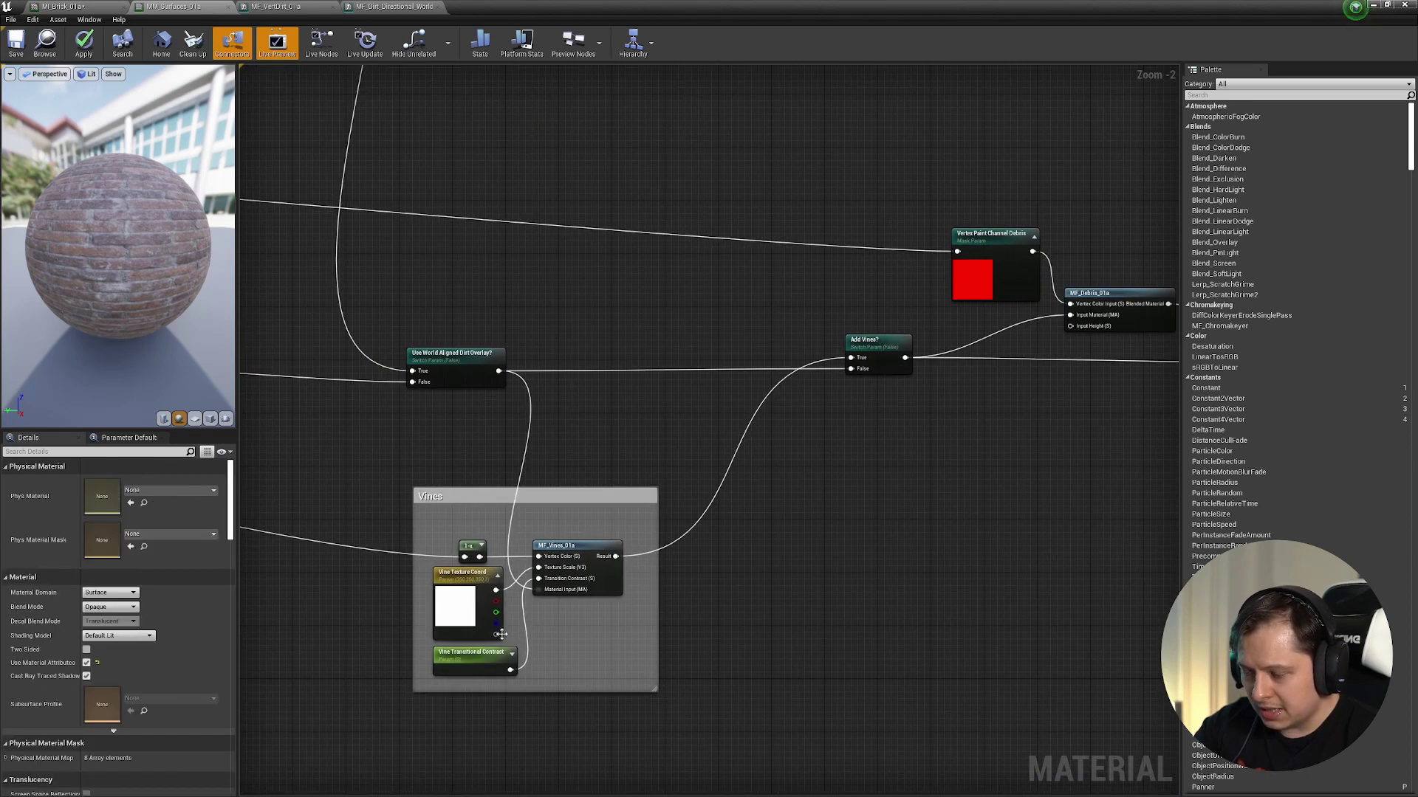
{"action": "right_click_drag", "start_coordinate": [487, 613], "coordinate": [619, 572]}
{"action": "scroll", "coordinate": [622, 573], "scroll_direction": "down", "scroll_amount": 4}
{"action": "right_click_drag", "start_coordinate": [376, 431], "coordinate": [1072, 500]}
{"action": "scroll", "coordinate": [564, 459], "scroll_direction": "up", "scroll_amount": 1}
{"action": "scroll", "coordinate": [563, 459], "scroll_direction": "up", "scroll_amount": 3}
{"action": "right_click_drag", "start_coordinate": [960, 530], "coordinate": [266, 311]}
{"action": "right_click_drag", "start_coordinate": [1108, 561], "coordinate": [329, 416]}
{"action": "right_click_drag", "start_coordinate": [1011, 562], "coordinate": [655, 499]}
{"action": "scroll", "coordinate": [654, 499], "scroll_direction": "up", "scroll_amount": 2}
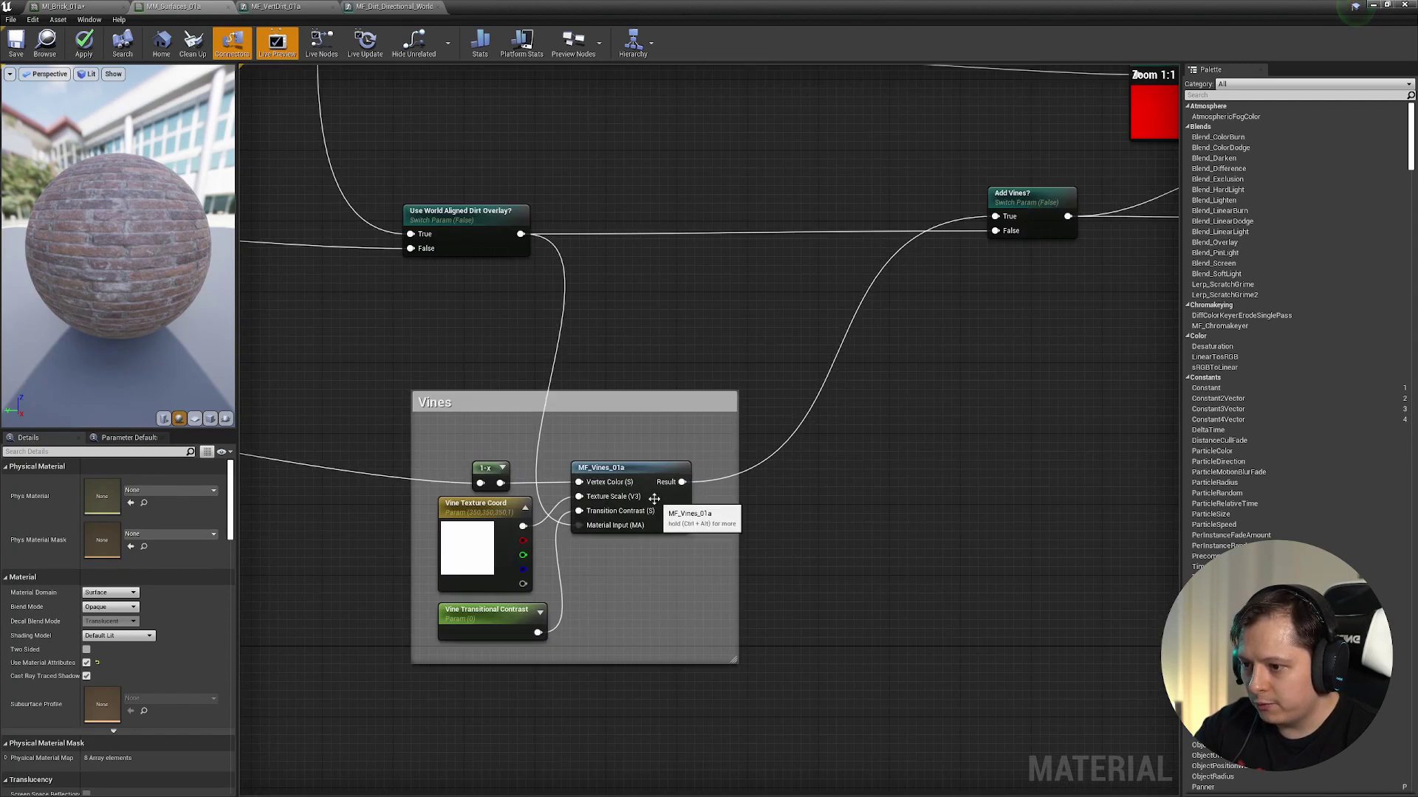
- Open the MF_Vines_01a material function and inspect its Texture Object and WorldAlignedTexture nodes
{"action": "double_click", "coordinate": [629, 469]}
{"action": "scroll", "coordinate": [626, 466], "scroll_direction": "down", "scroll_amount": 4}
{"action": "right_click_drag", "start_coordinate": [599, 445], "coordinate": [1107, 567]}
{"action": "scroll", "coordinate": [870, 309], "scroll_direction": "up", "scroll_amount": 2}
{"action": "right_click_drag", "start_coordinate": [990, 332], "coordinate": [921, 341]}
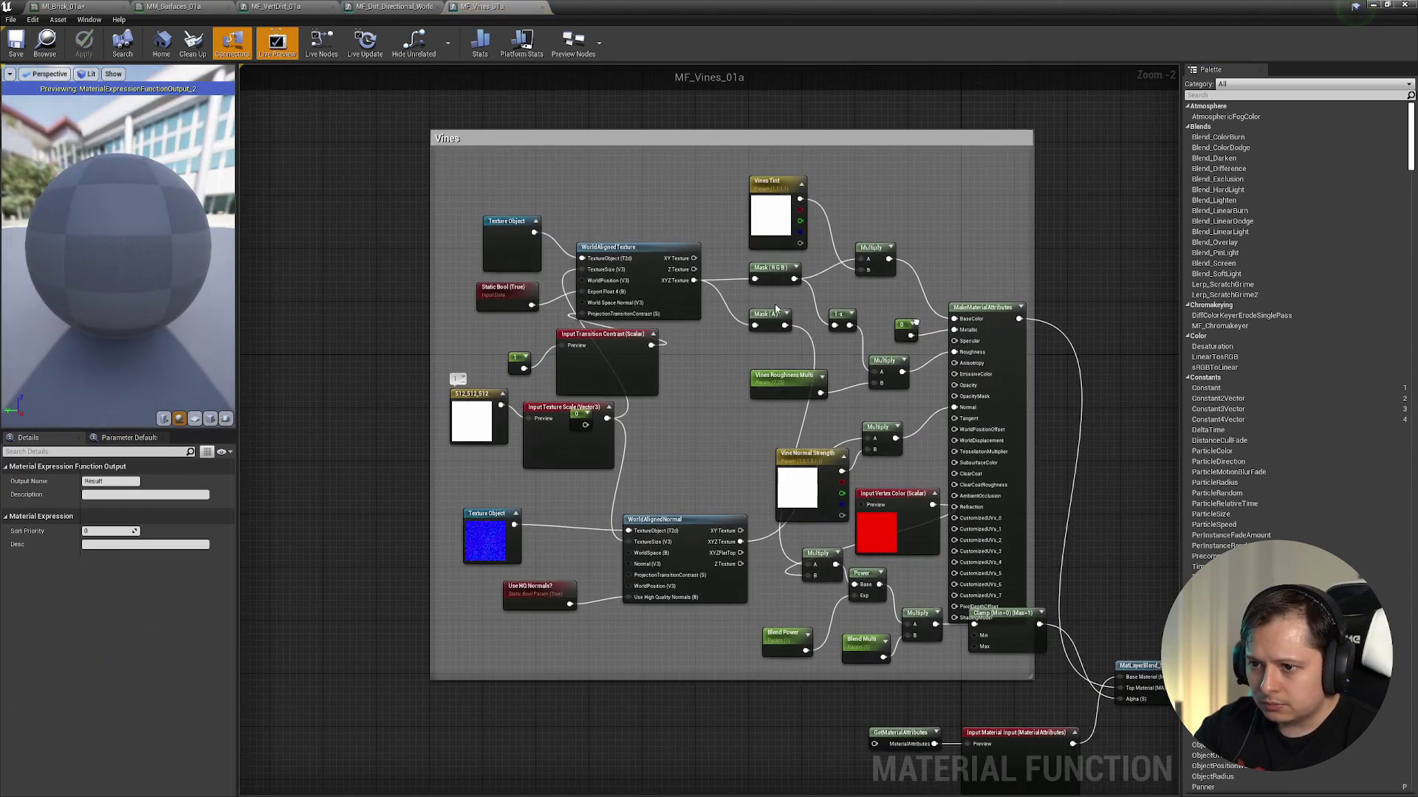
{"action": "scroll", "coordinate": [650, 342], "scroll_direction": "up", "scroll_amount": 1}
{"action": "left_click", "coordinate": [517, 238]}
{"action": "left_click_drag", "start_coordinate": [653, 245], "coordinate": [660, 238]}
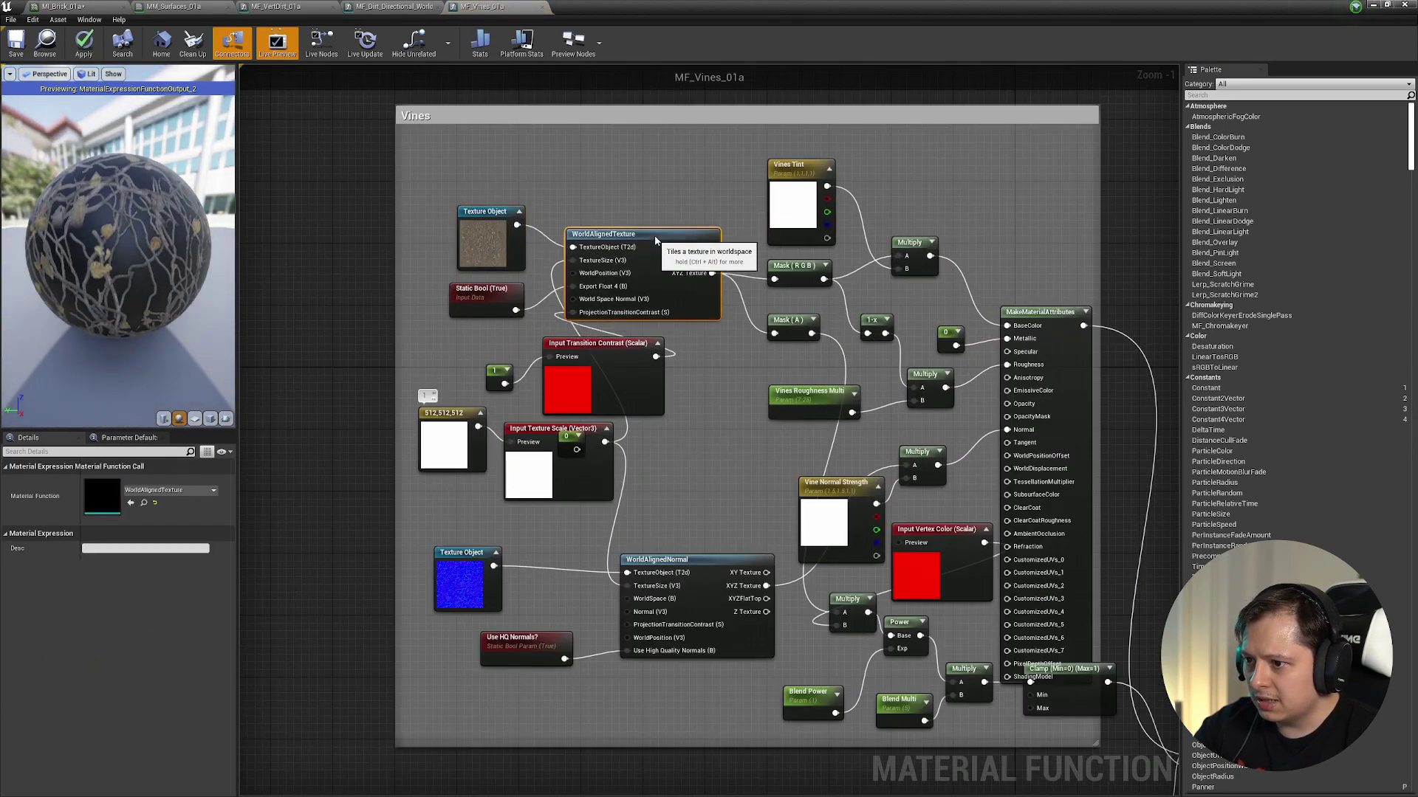
- Nudge the WorldAlignedNormal node to the left and move the Clamp node down below MakeMaterialAttributes
{"action": "right_click_drag", "start_coordinate": [754, 624], "coordinate": [628, 470]}
{"action": "left_click_drag", "start_coordinate": [628, 470], "coordinate": [605, 463]}
{"action": "right_click_drag", "start_coordinate": [940, 546], "coordinate": [737, 477]}
{"action": "left_click_drag", "start_coordinate": [733, 484], "coordinate": [718, 531]}
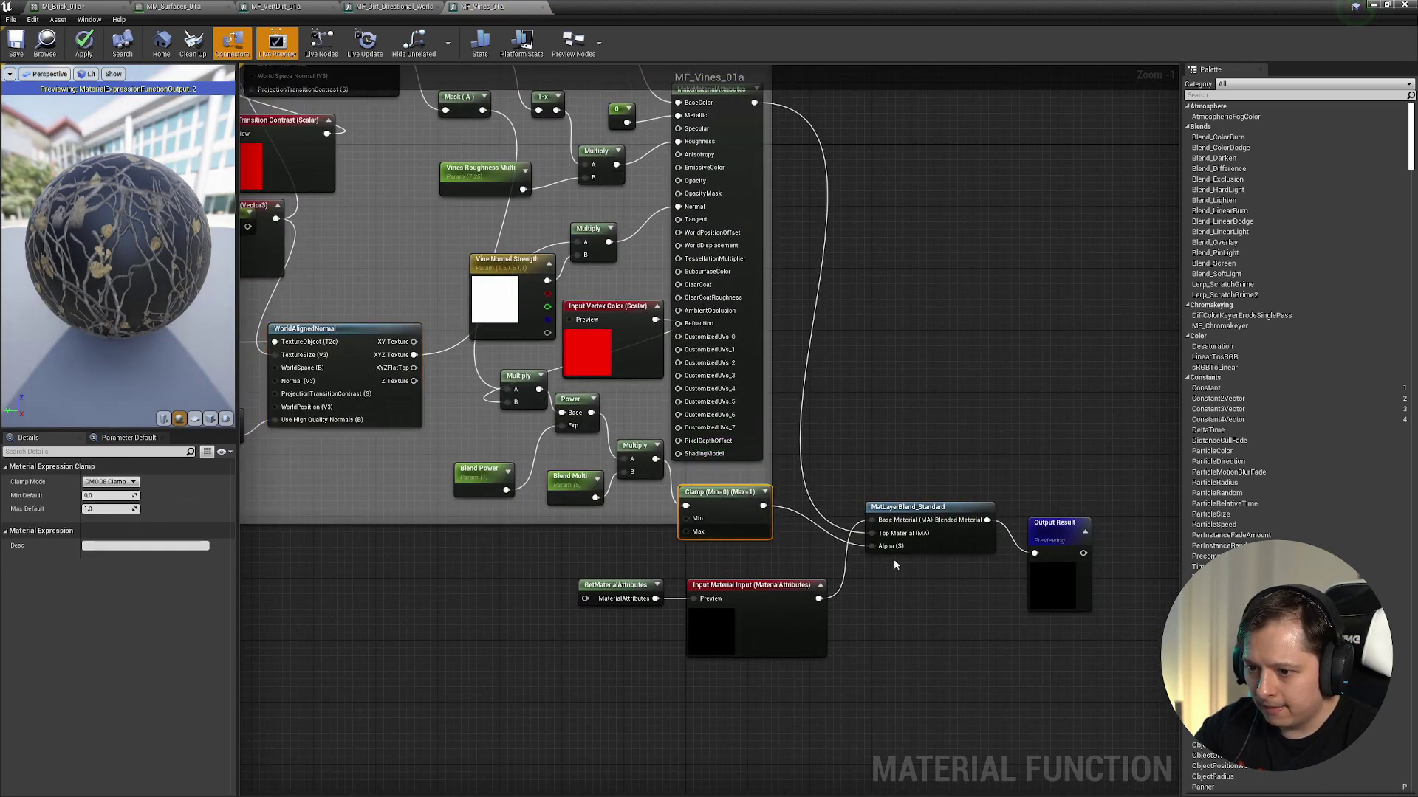
{"action": "right_click_drag", "start_coordinate": [327, 185], "coordinate": [436, 396]}
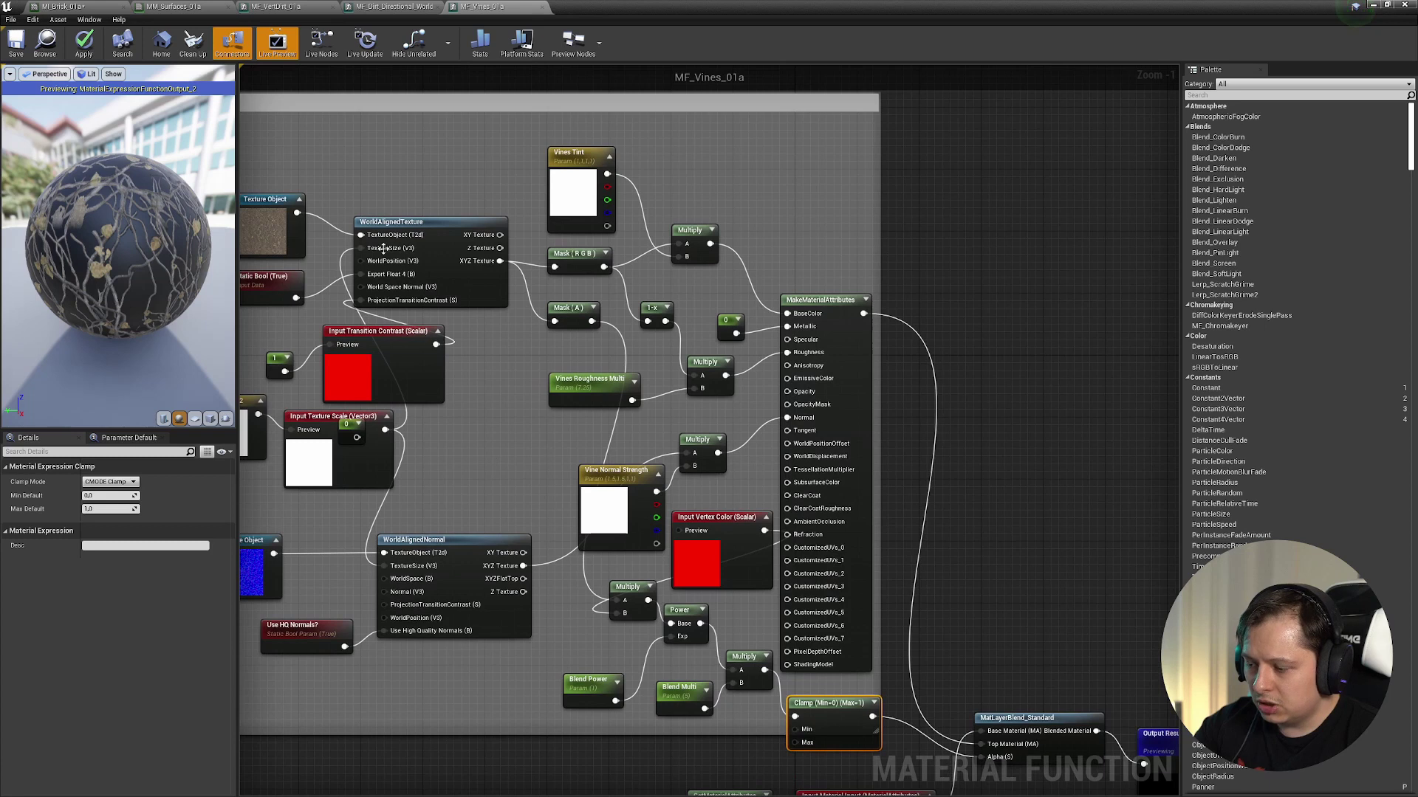
{"action": "left_click_drag", "start_coordinate": [182, 233], "coordinate": [222, 236]}
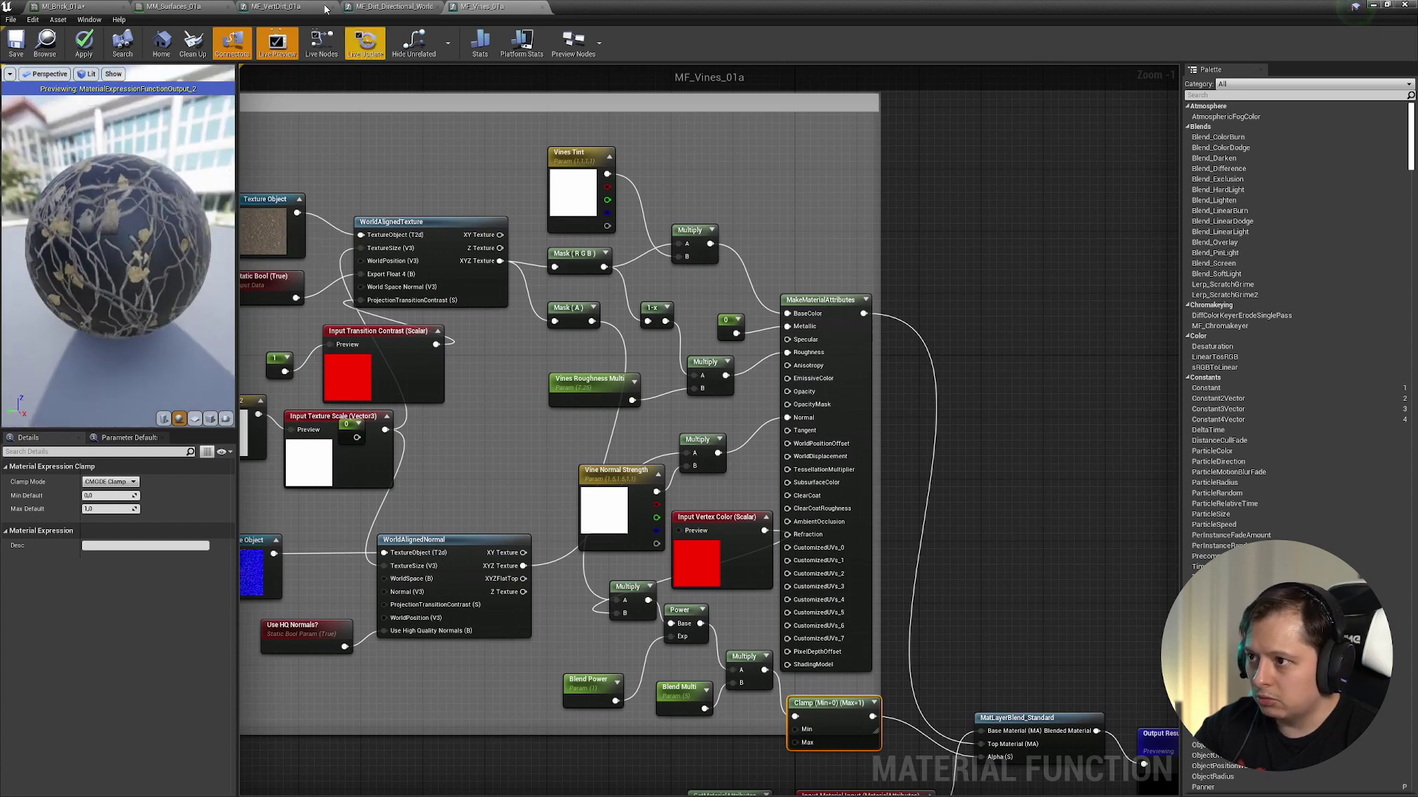
- Return to the MM_Surfaces_01a material and move the Vertex Paint Channel Debris node up and left, away from MF_Debris_01a
{"action": "left_click", "coordinate": [373, 5]}
{"action": "left_click", "coordinate": [189, 6]}
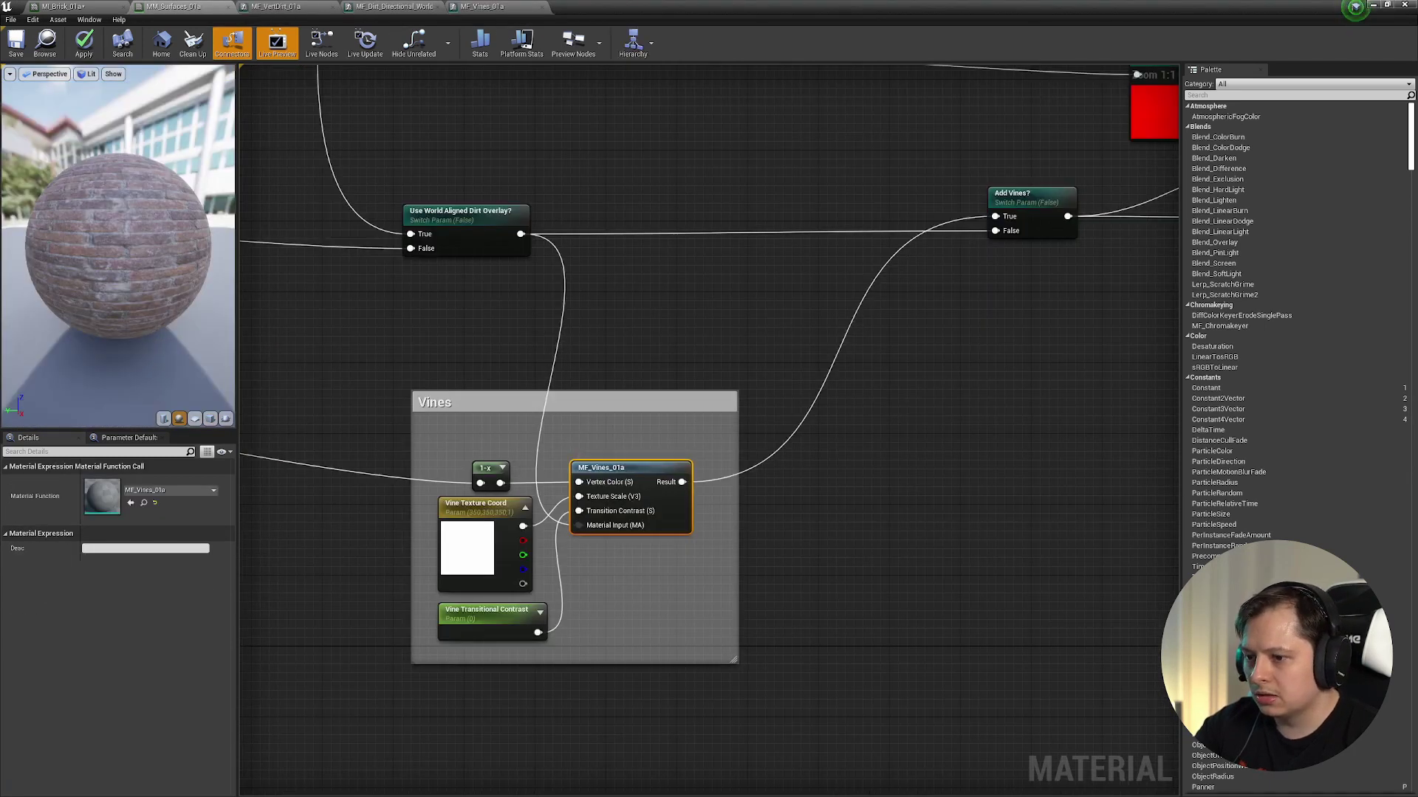
{"action": "right_click_drag", "start_coordinate": [1137, 284], "coordinate": [699, 430]}
{"action": "right_click_drag", "start_coordinate": [877, 342], "coordinate": [668, 378]}
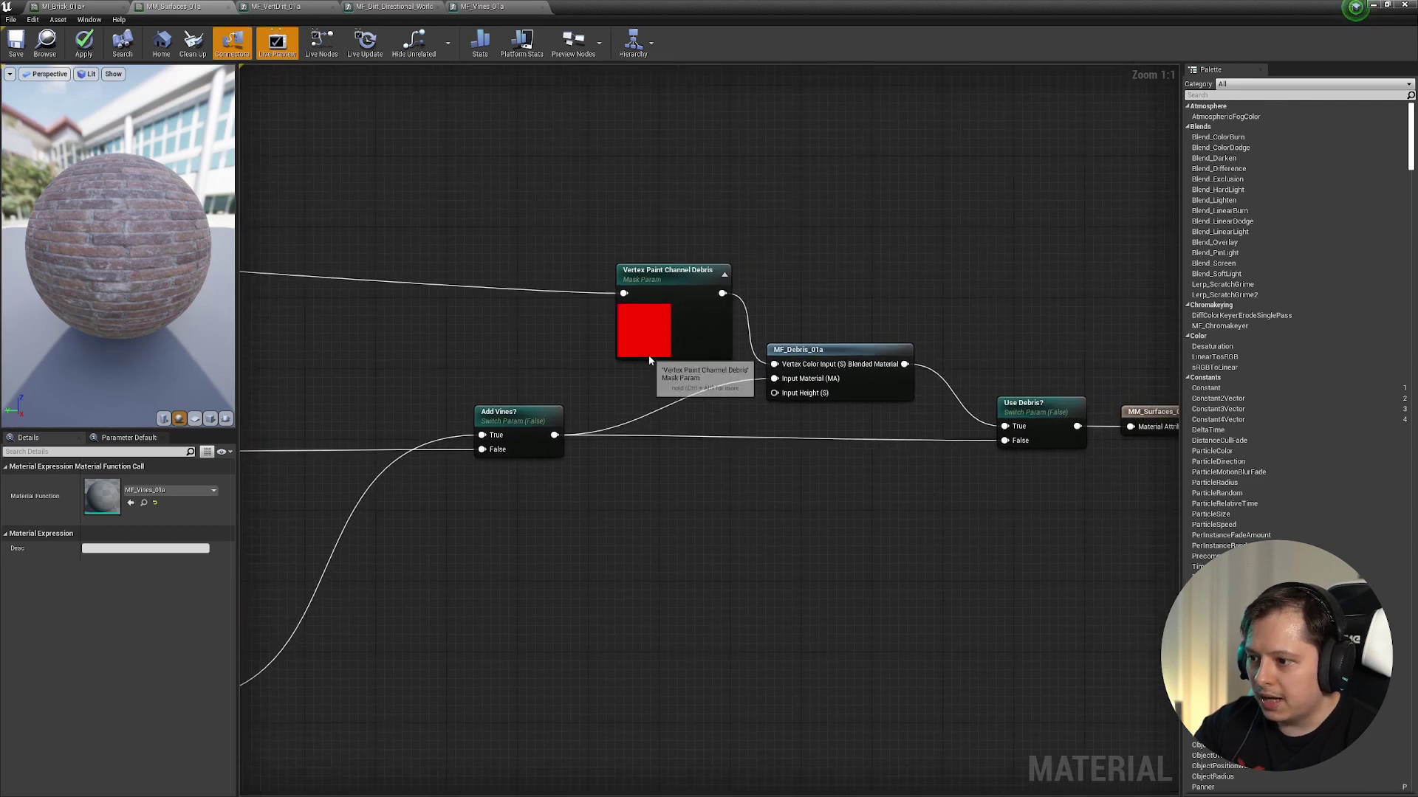
{"action": "left_click_drag", "start_coordinate": [649, 360], "coordinate": [559, 349]}
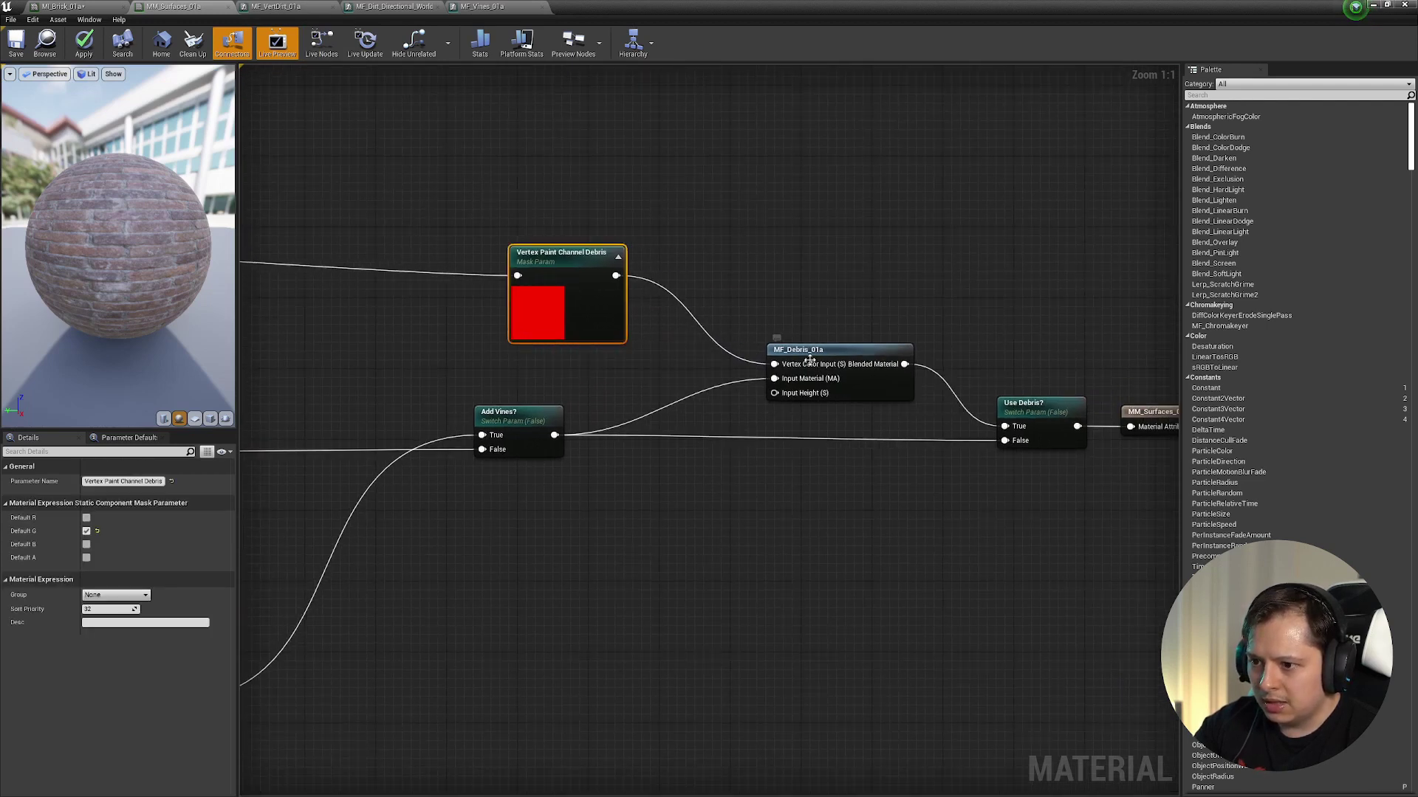
- Examine how the Vertex Paint Channel Debris mask and Add Vines? switch feed MF_Debris_01a and the Use Debris? switch
{"action": "scroll", "coordinate": [581, 361], "scroll_direction": "down", "scroll_amount": 5}
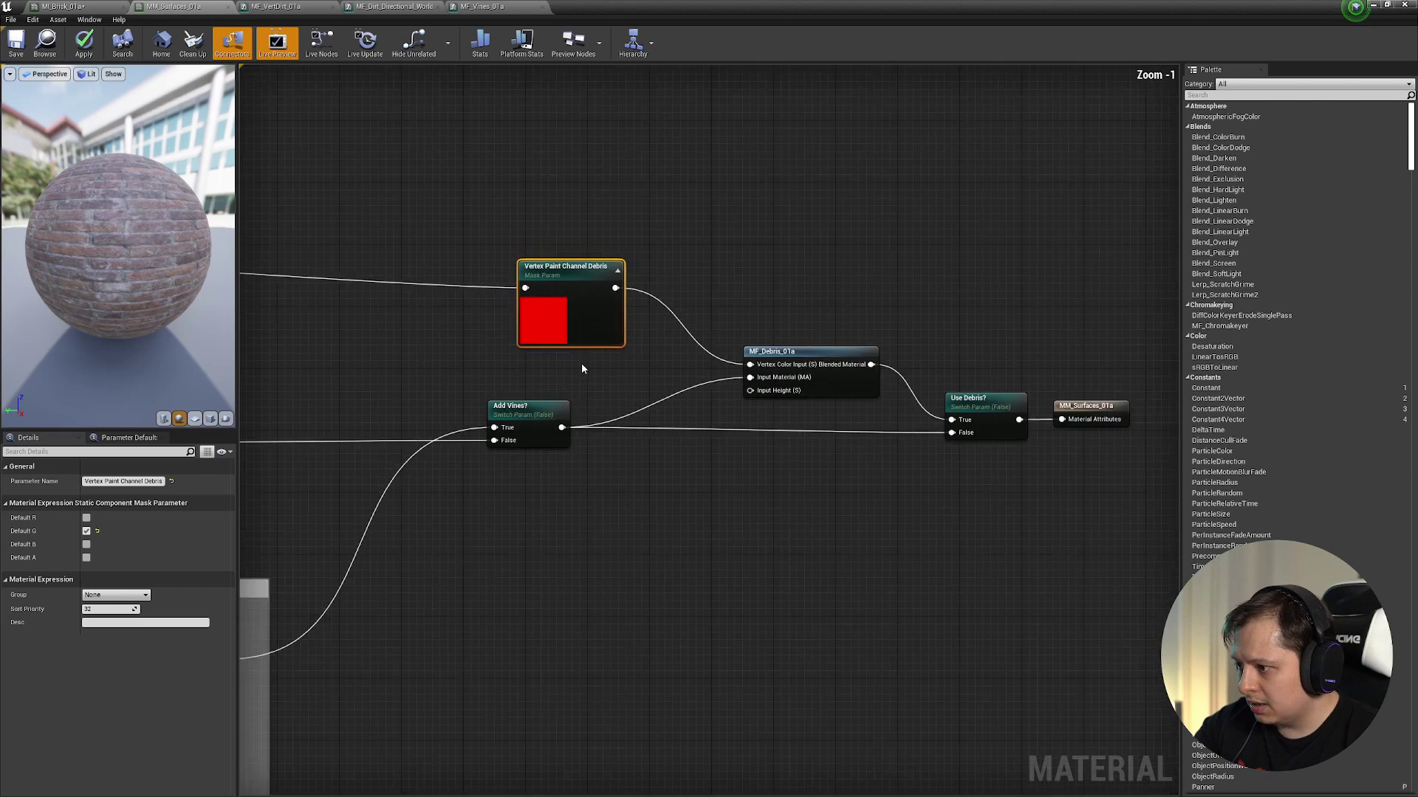
{"action": "right_click_drag", "start_coordinate": [495, 295], "coordinate": [242, 307]}
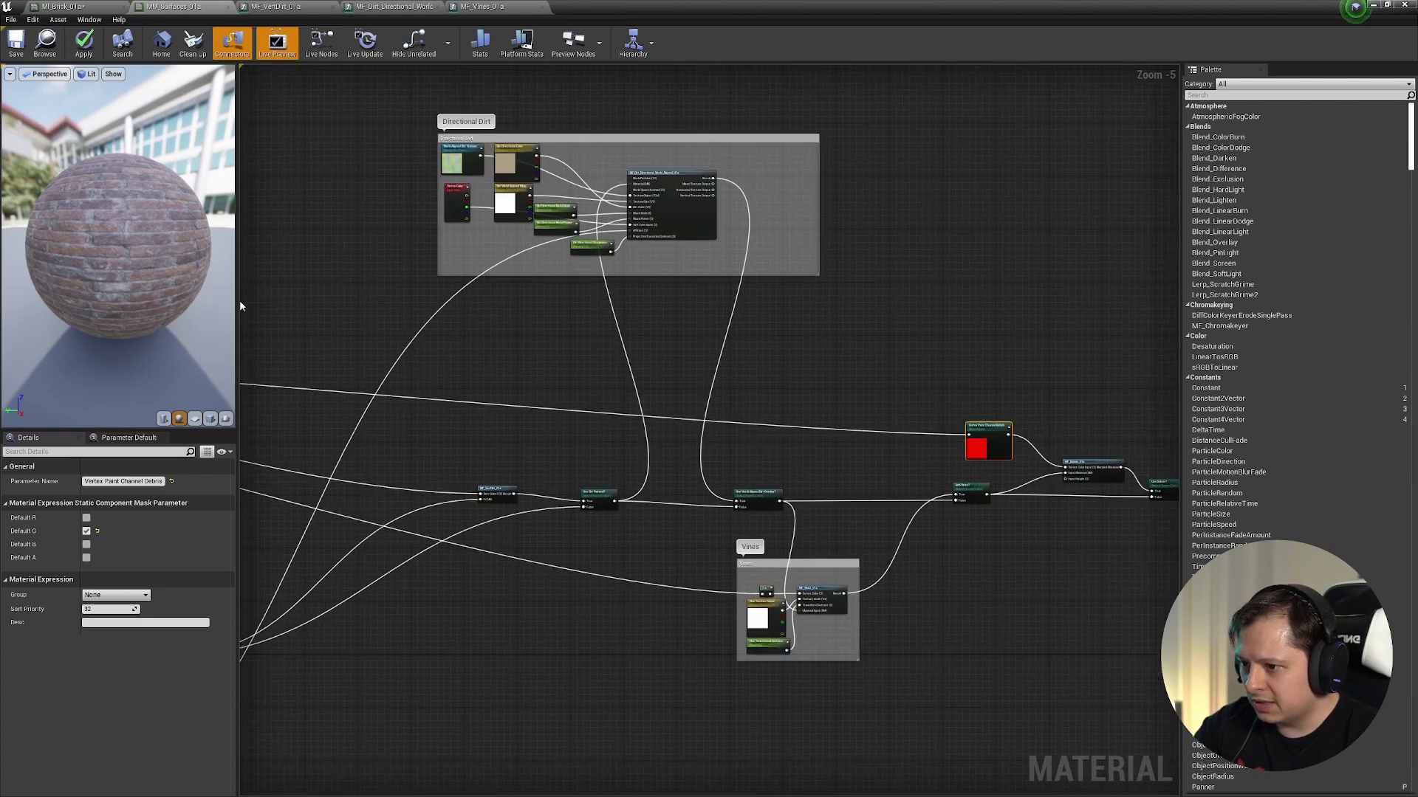
{"action": "scroll", "coordinate": [875, 428], "scroll_direction": "up", "scroll_amount": 5}
{"action": "right_click_drag", "start_coordinate": [980, 415], "coordinate": [392, 334]}
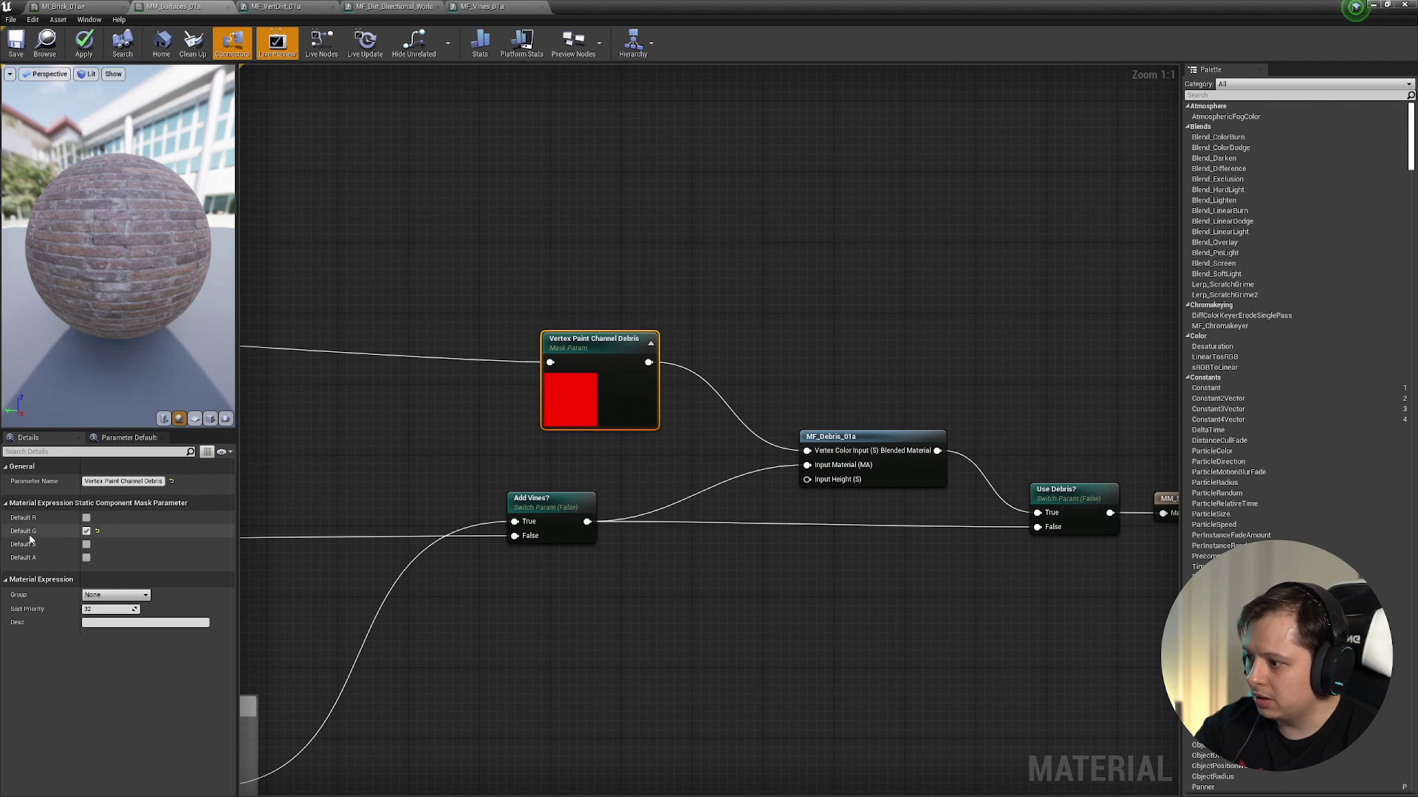
{"action": "right_click_drag", "start_coordinate": [826, 461], "coordinate": [576, 426]}
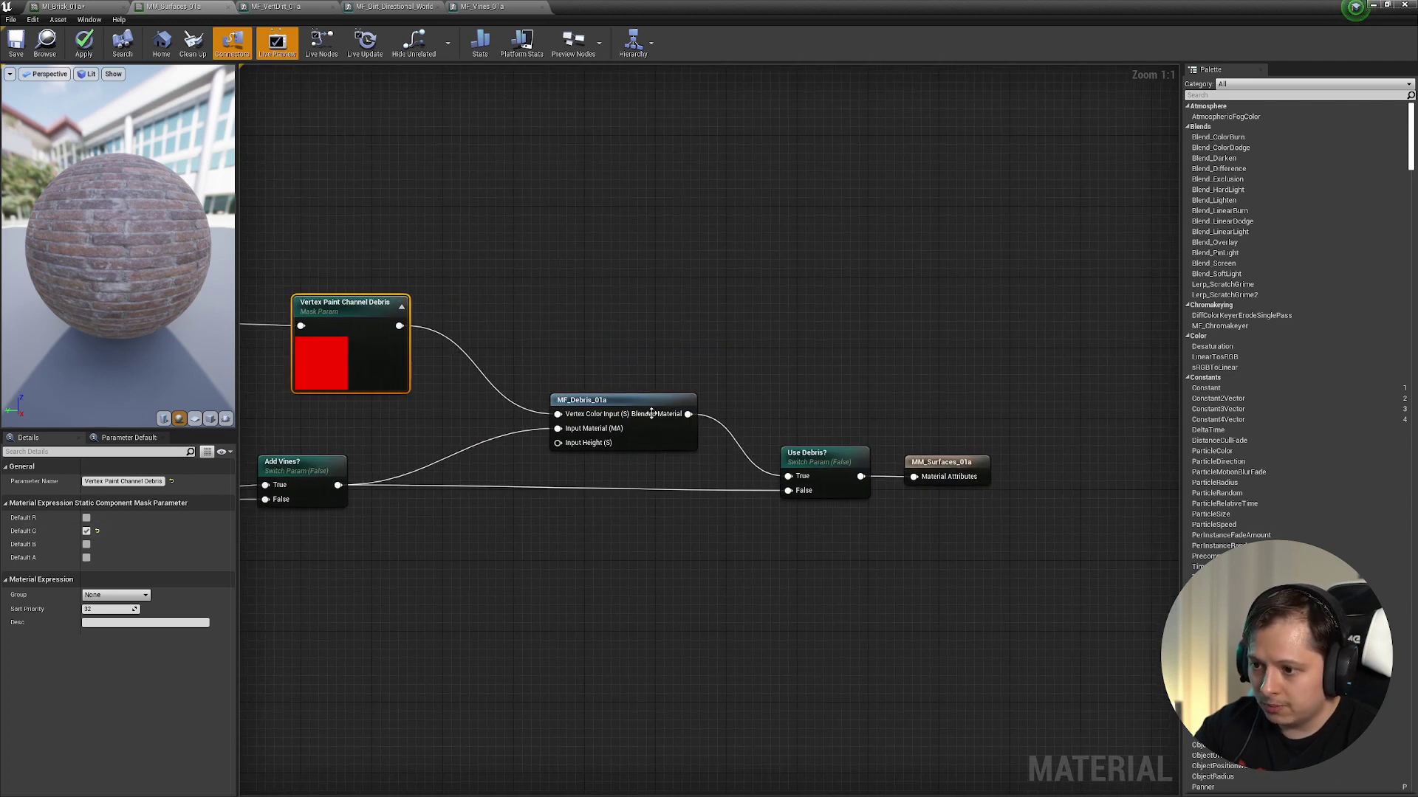
- Open the MF_Debris_01a material function and view its full graph with the Debris and Up Mask groups
{"action": "left_click", "coordinate": [650, 443]}
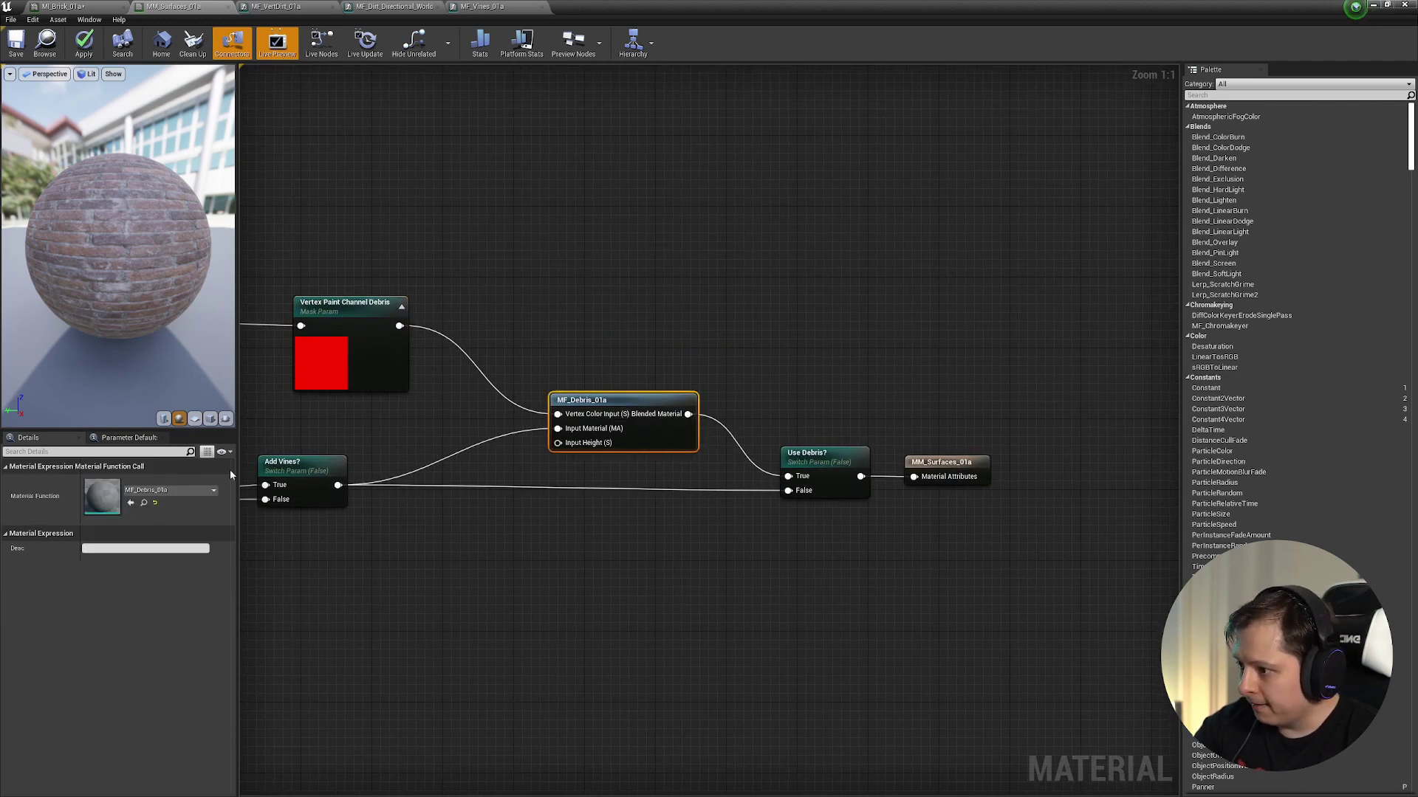
{"action": "double_click", "coordinate": [594, 438]}
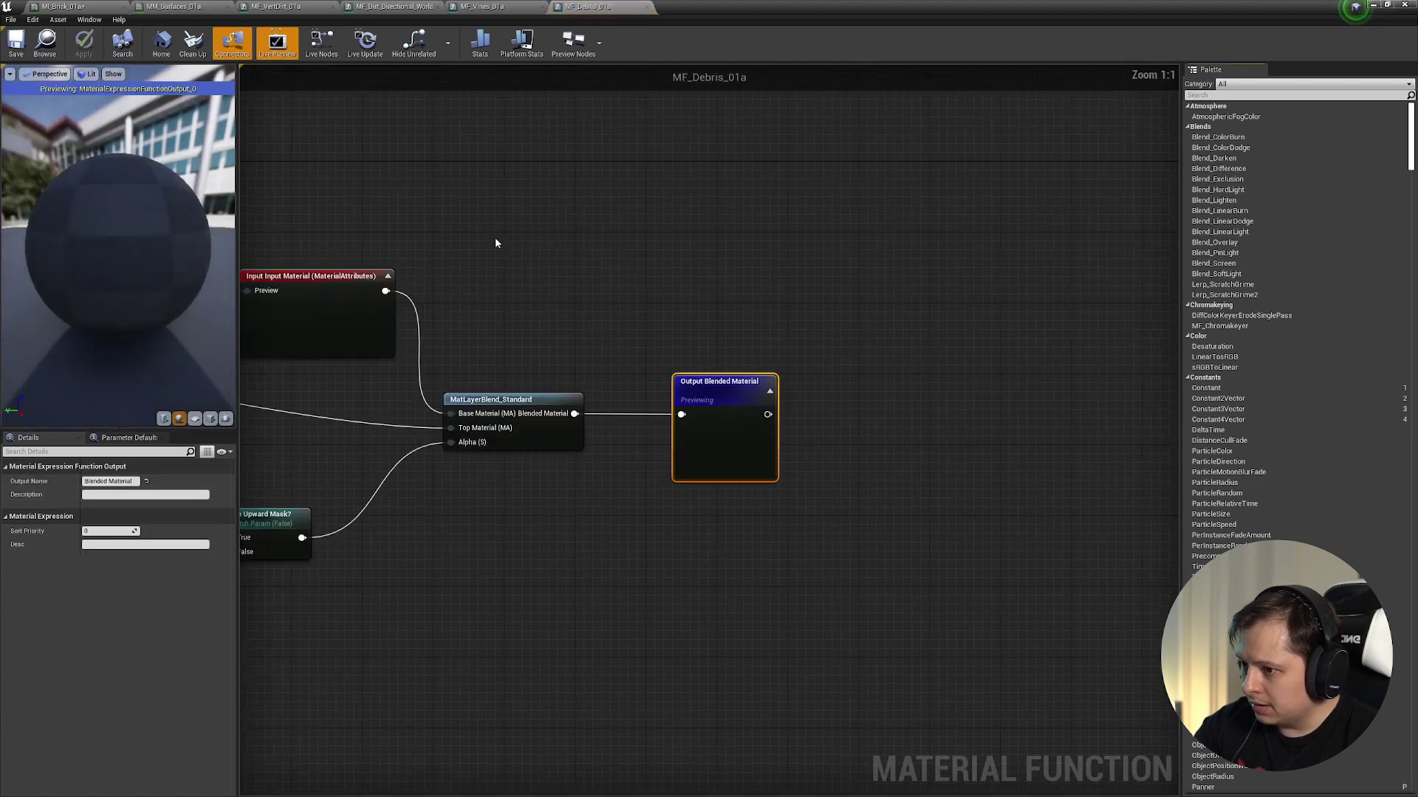
{"action": "right_click_drag", "start_coordinate": [495, 240], "coordinate": [479, 240]}
{"action": "scroll", "coordinate": [635, 387], "scroll_direction": "down", "scroll_amount": 7}
{"action": "right_click_drag", "start_coordinate": [635, 387], "coordinate": [963, 415]}
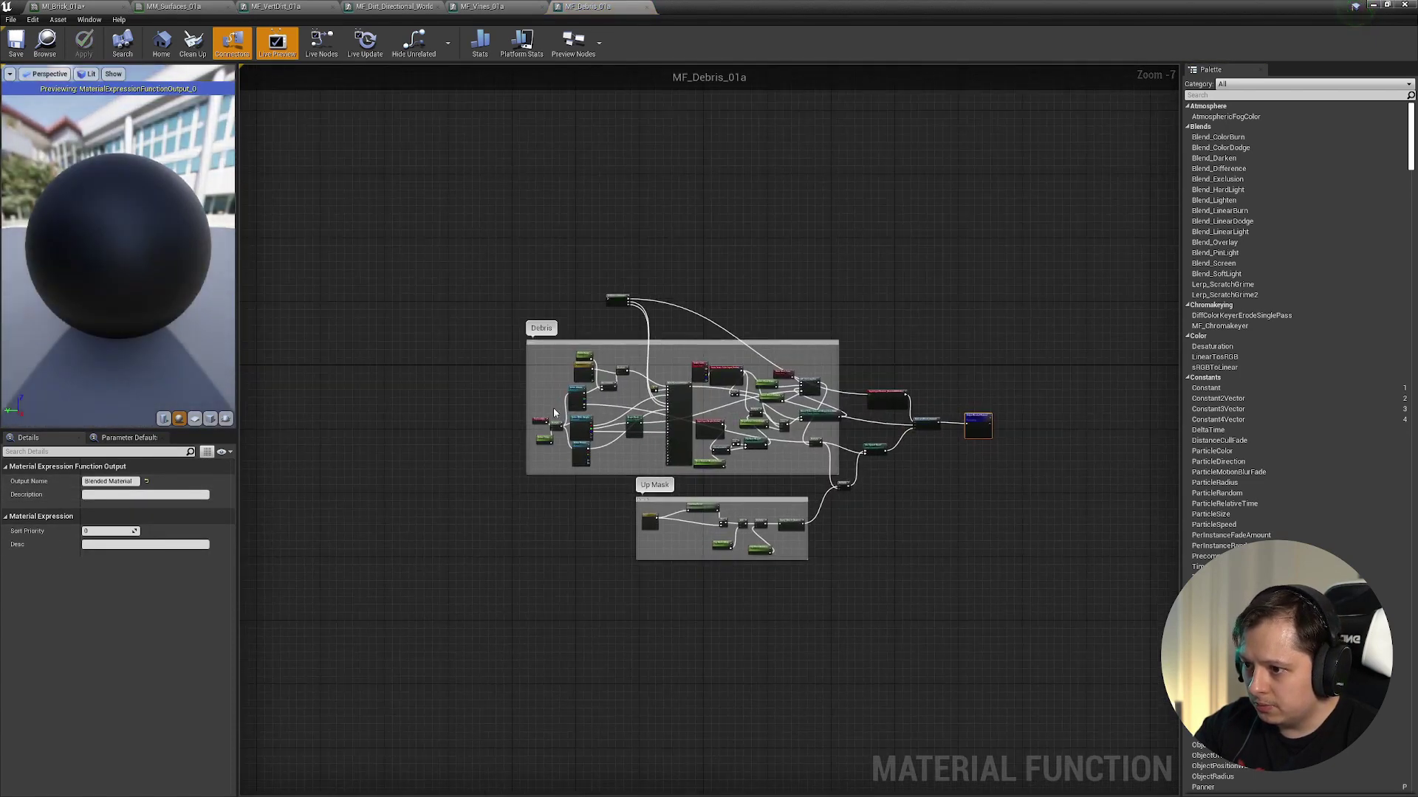
- Inspect the Debris Albedo sampler's TX_Debris_01a_ALB texture at full size and close it again
{"action": "scroll", "coordinate": [553, 408], "scroll_direction": "up", "scroll_amount": 4}
{"action": "scroll", "coordinate": [581, 400], "scroll_direction": "up", "scroll_amount": 2}
{"action": "left_click", "coordinate": [610, 400]}
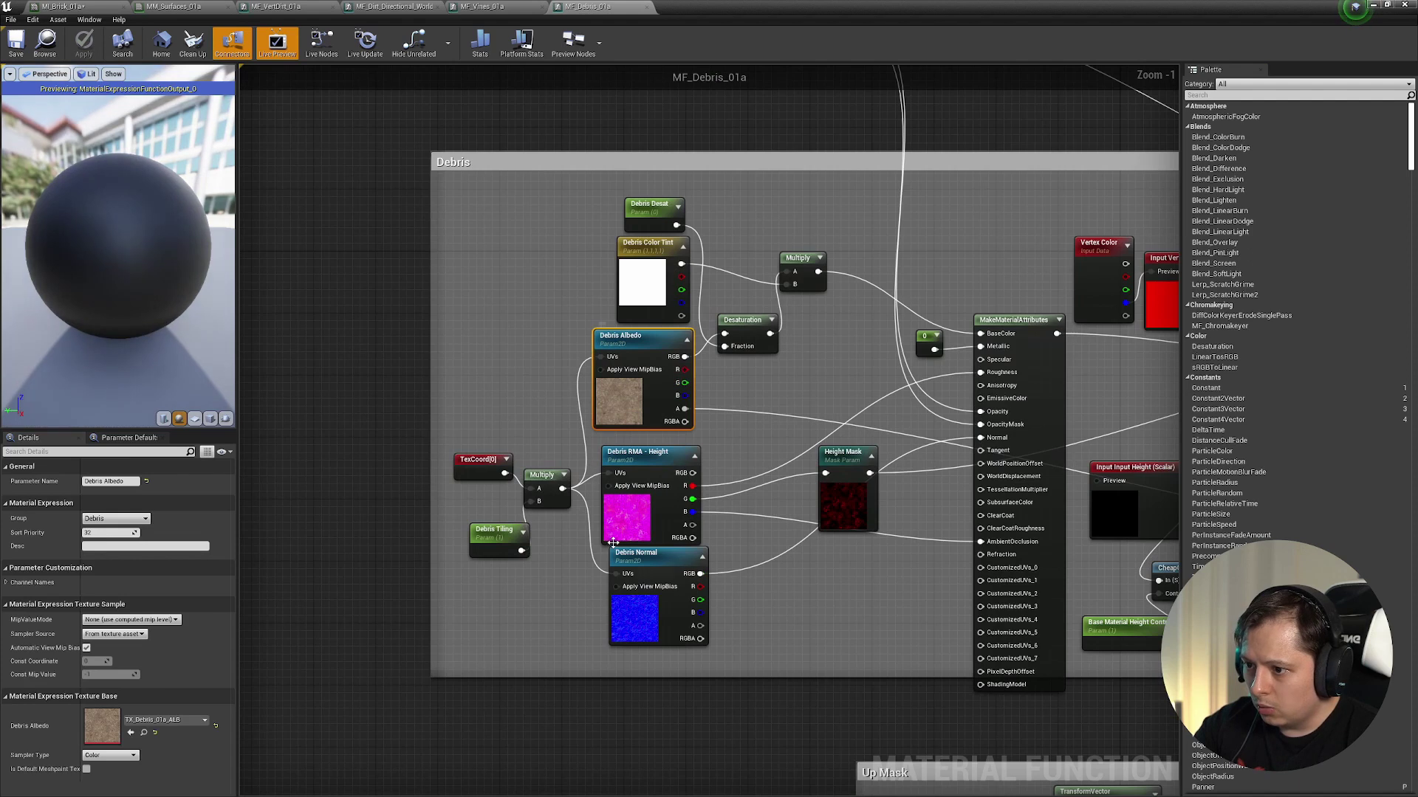
{"action": "double_click", "coordinate": [99, 725]}
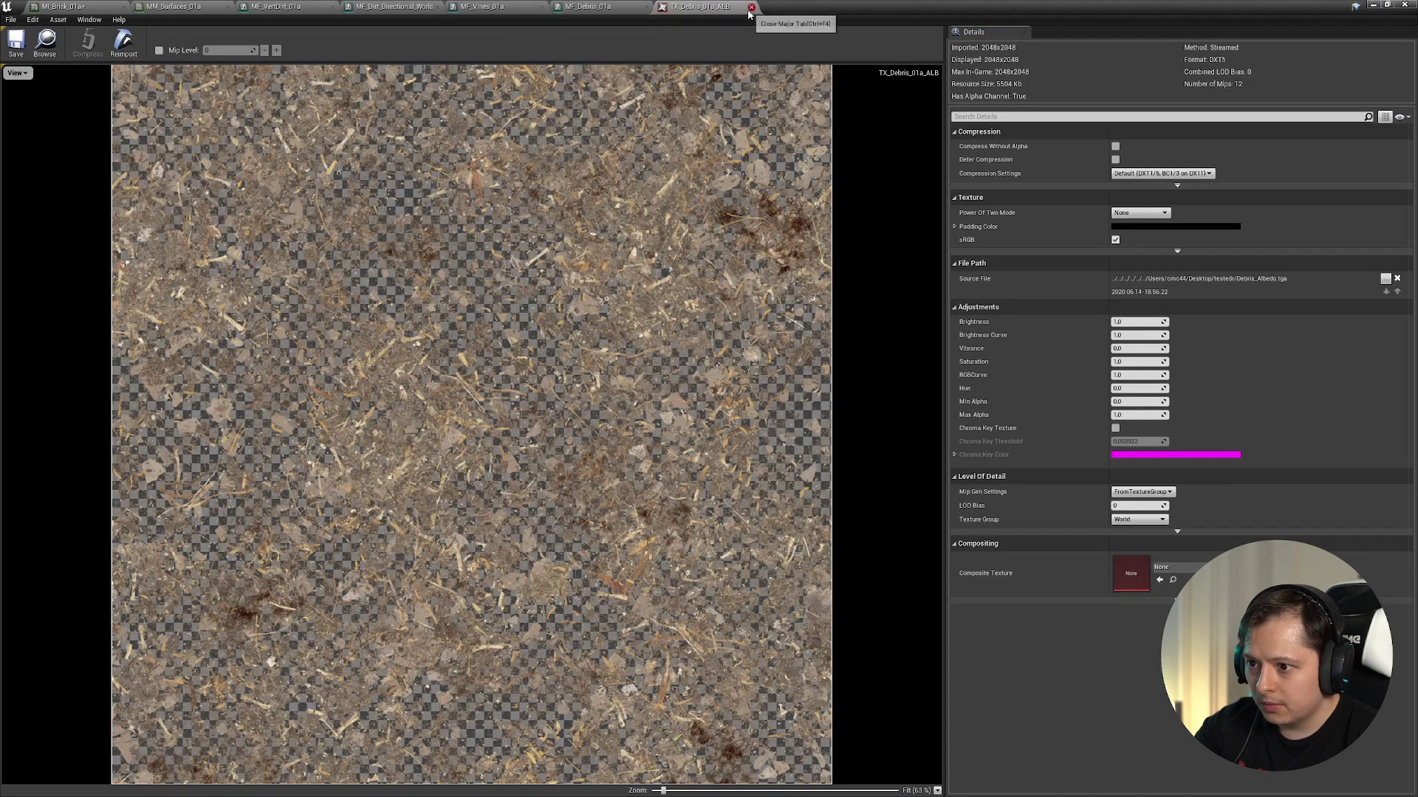
{"action": "left_click", "coordinate": [753, 7]}
- Align the Debris Normal node with the samplers above and move the Debris RMA - Height node up beneath Debris Albedo
{"action": "left_click", "coordinate": [604, 532]}
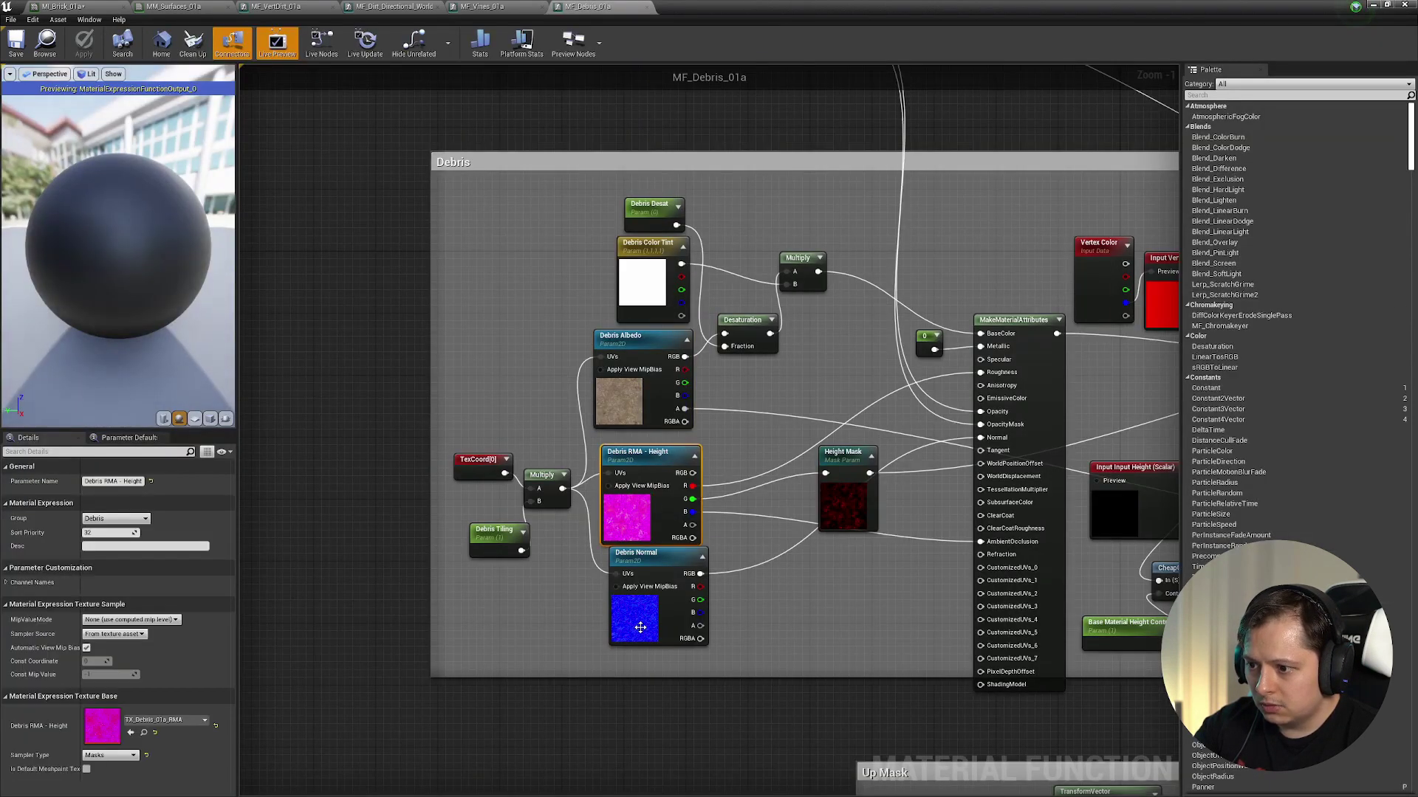
{"action": "left_click_drag", "start_coordinate": [691, 565], "coordinate": [683, 565]}
{"action": "left_click_drag", "start_coordinate": [625, 482], "coordinate": [624, 466]}
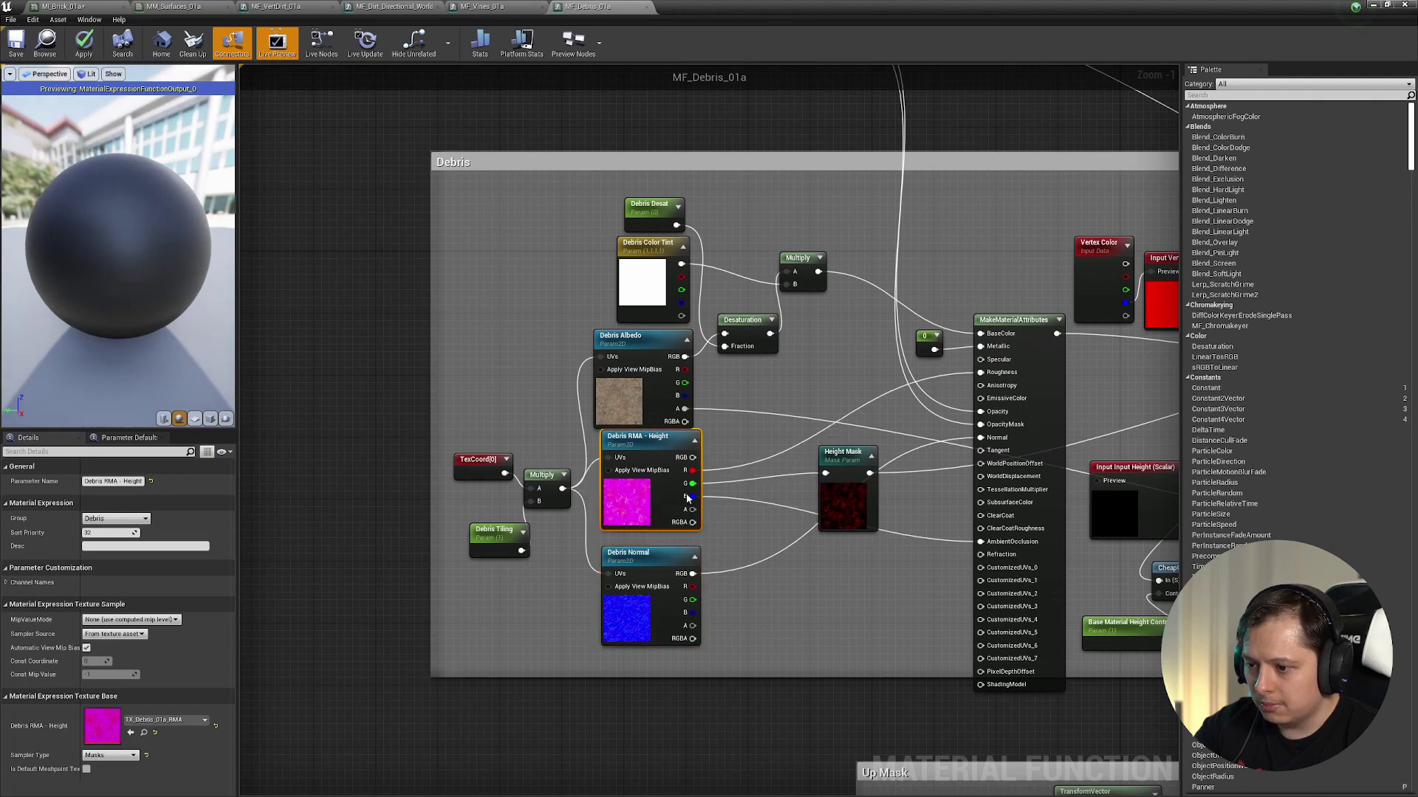
- Move the Height Mask node down, placing it between Debris Normal and MakeMaterialAttributes
{"action": "right_click_drag", "start_coordinate": [788, 503], "coordinate": [526, 483]}
{"action": "left_click_drag", "start_coordinate": [581, 496], "coordinate": [589, 499]}
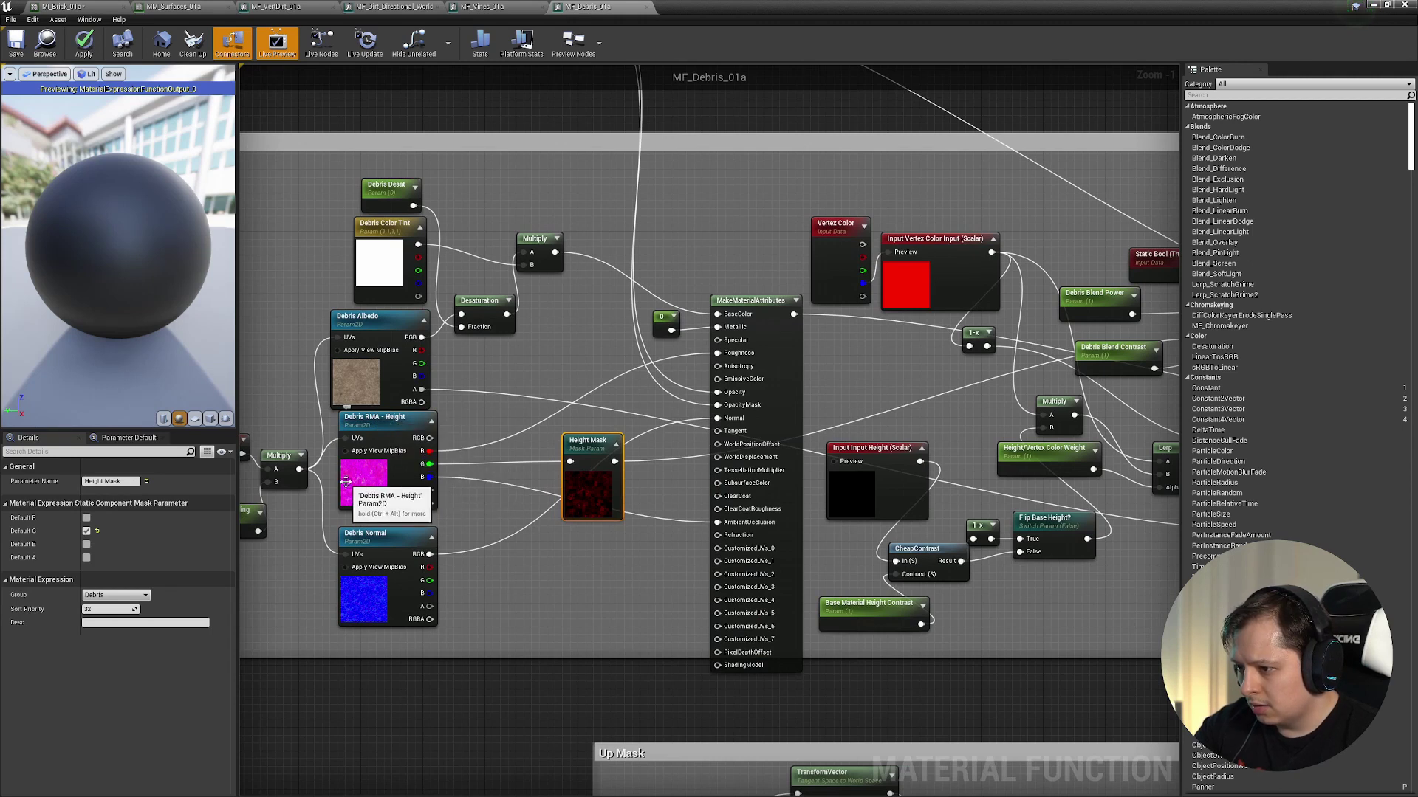
{"action": "left_click_drag", "start_coordinate": [585, 488], "coordinate": [585, 496]}
{"action": "right_click_drag", "start_coordinate": [634, 427], "coordinate": [392, 418]}
{"action": "left_click_drag", "start_coordinate": [355, 463], "coordinate": [355, 502]}
{"action": "right_click_drag", "start_coordinate": [355, 499], "coordinate": [710, 504]}
{"action": "left_click_drag", "start_coordinate": [493, 493], "coordinate": [683, 503]}
{"action": "left_click_drag", "start_coordinate": [686, 552], "coordinate": [677, 567]}
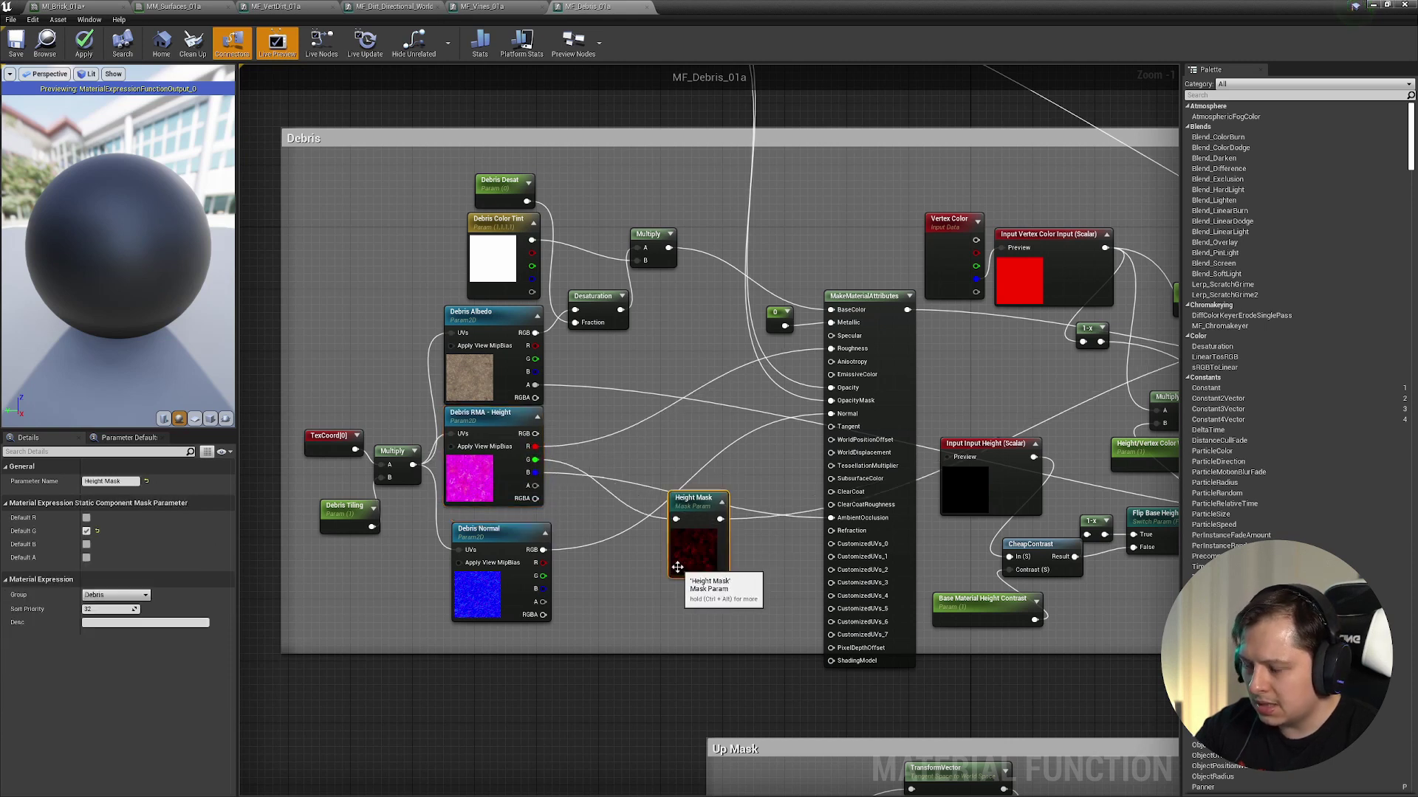
- Examine how GetMaterialAttributes passes OpacityMask and Opacity into the debris MakeMaterialAttributes node
{"action": "right_click_drag", "start_coordinate": [861, 493], "coordinate": [799, 472]}
{"action": "right_click_drag", "start_coordinate": [923, 511], "coordinate": [688, 364]}
{"action": "left_click_drag", "start_coordinate": [582, 335], "coordinate": [550, 334]}
{"action": "right_click_drag", "start_coordinate": [559, 298], "coordinate": [694, 512]}
{"action": "left_click", "coordinate": [473, 217]}
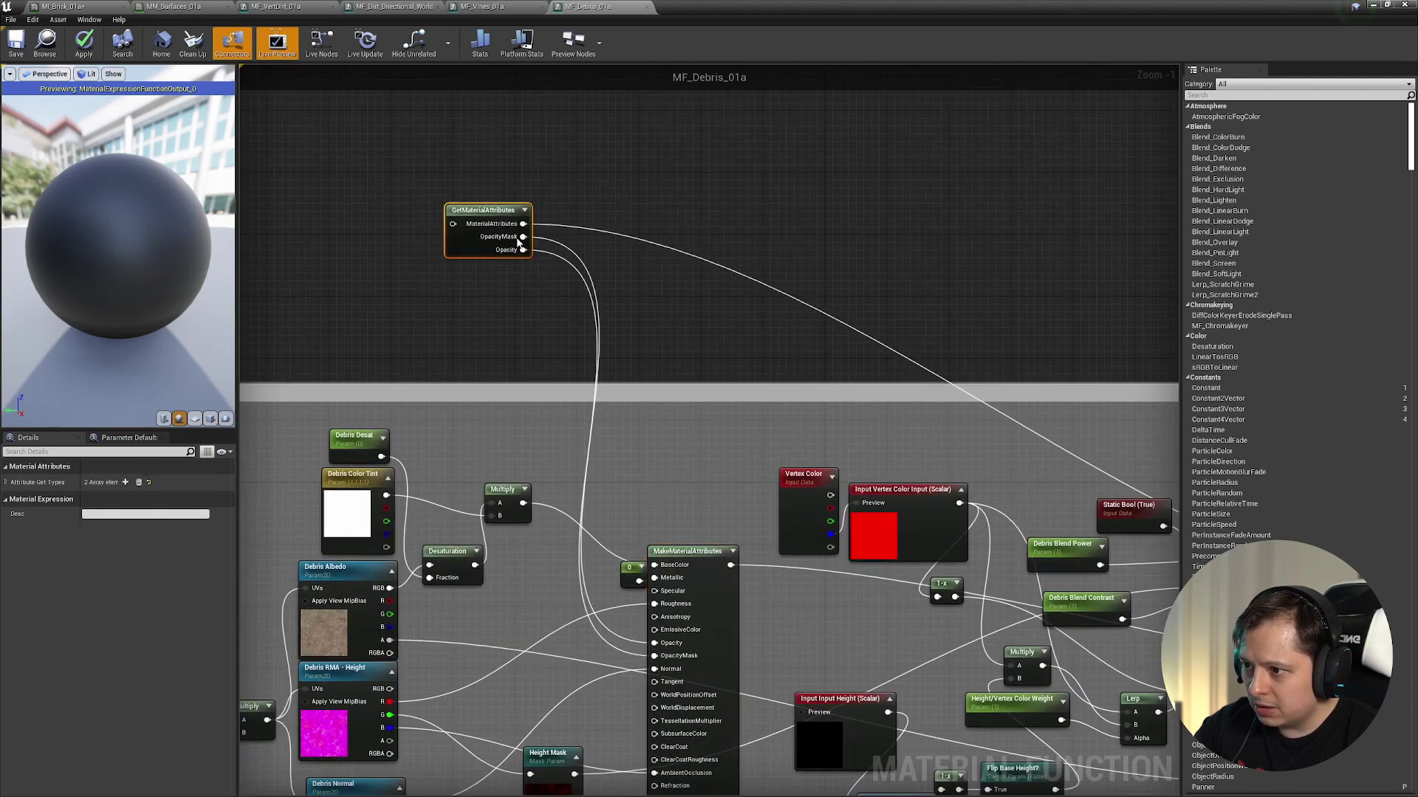
{"action": "right_click_drag", "start_coordinate": [807, 628], "coordinate": [486, 454]}
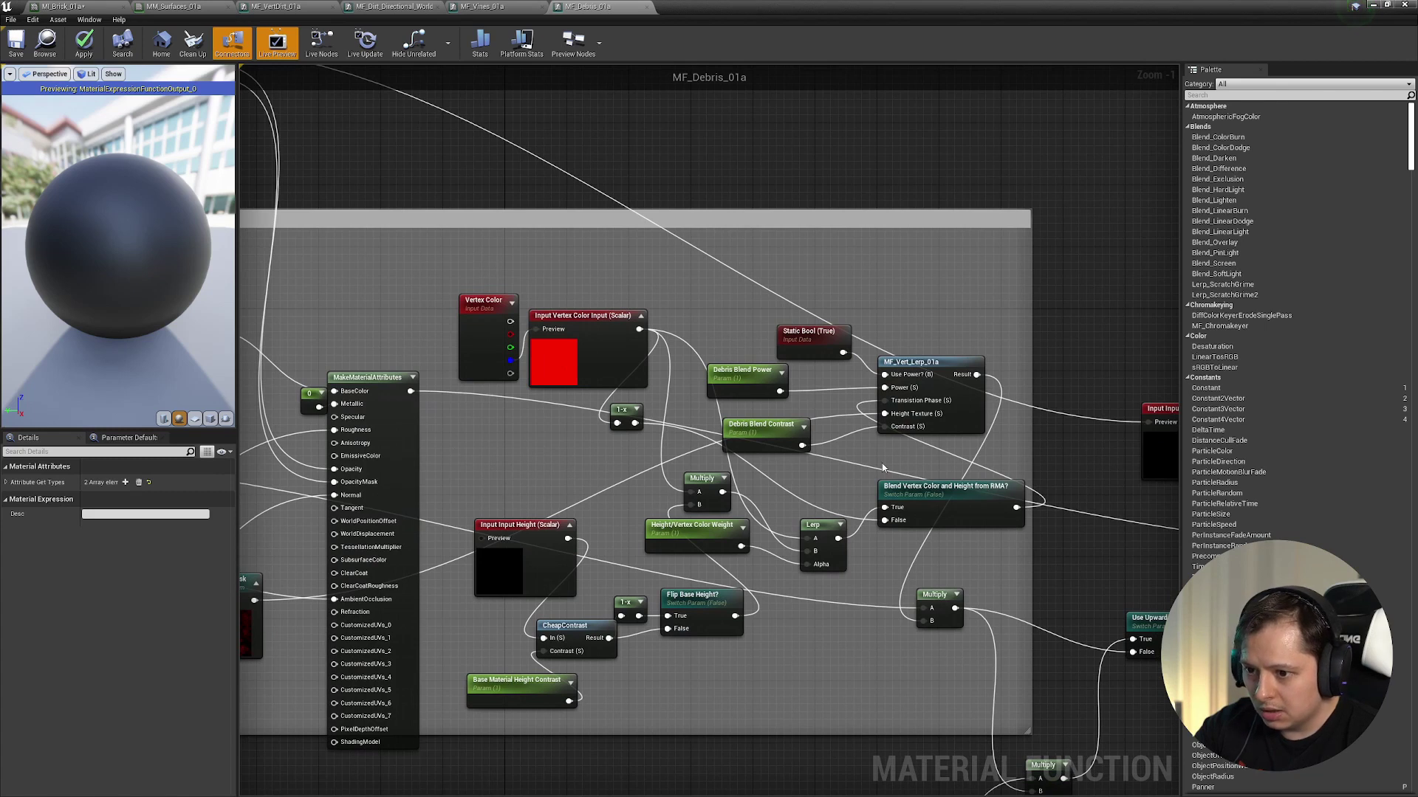
- Move the Static Bool node up and left and the Debris Blend Power node up, away from MF_Vert_Lerp_01a
{"action": "right_click_drag", "start_coordinate": [882, 467], "coordinate": [714, 425]}
{"action": "left_click_drag", "start_coordinate": [679, 296], "coordinate": [624, 241]}
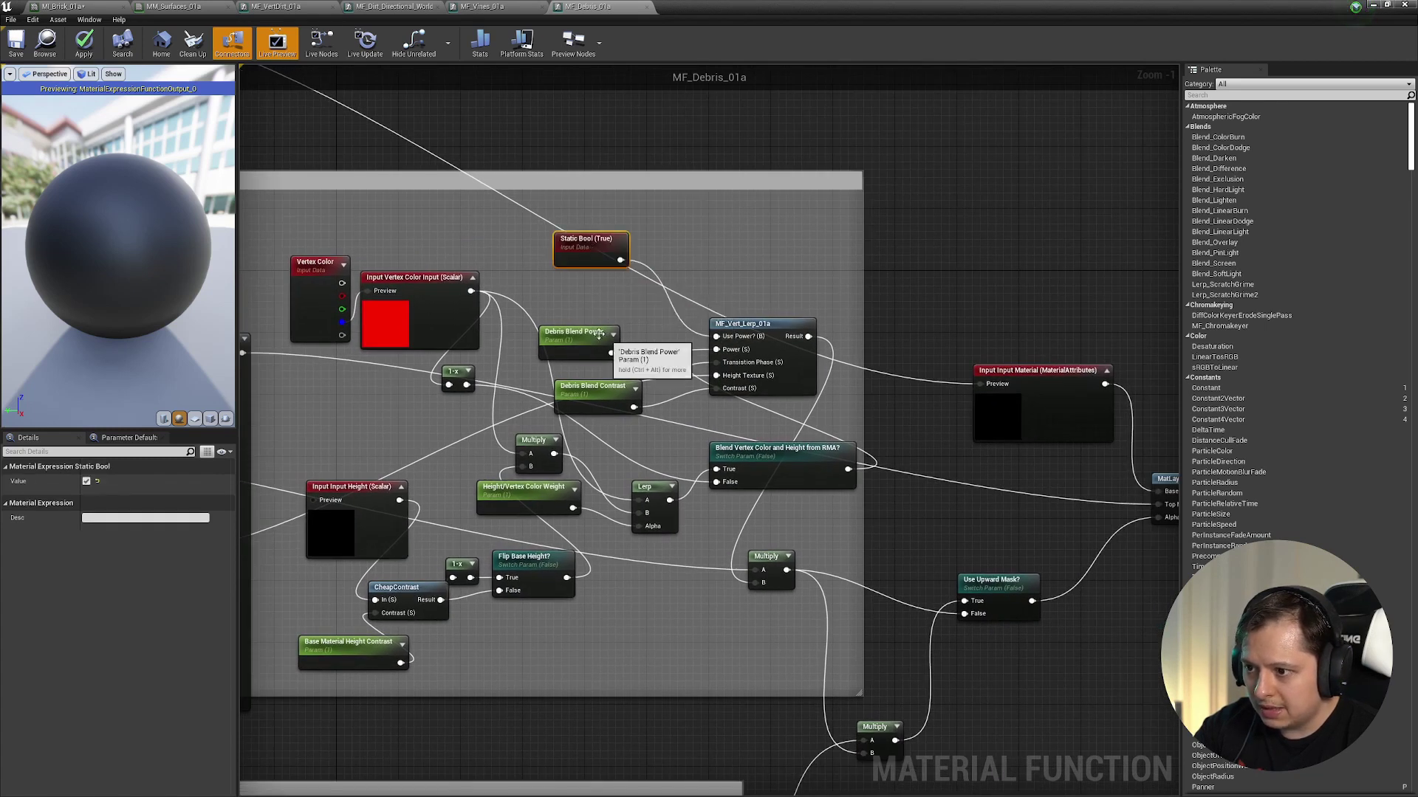
{"action": "left_click_drag", "start_coordinate": [598, 334], "coordinate": [591, 302]}
- Trace the debris blend through MatLayerBlend_Standard, the Debris Albedo sampler and the Height/Vertex Color Weight parameter
{"action": "right_click_drag", "start_coordinate": [827, 364], "coordinate": [591, 308]}
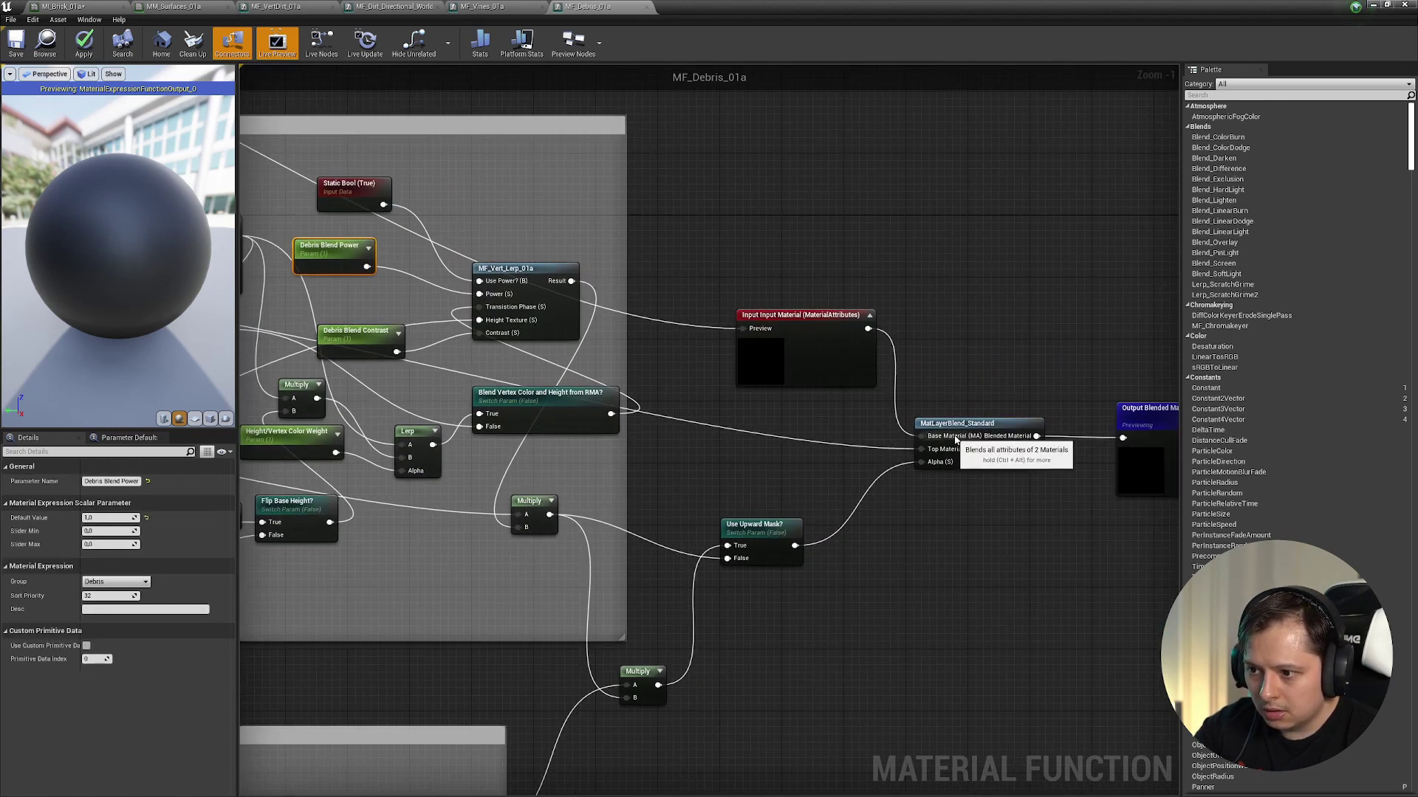
{"action": "left_click", "coordinate": [960, 443]}
{"action": "right_click_drag", "start_coordinate": [487, 412], "coordinate": [1154, 452]}
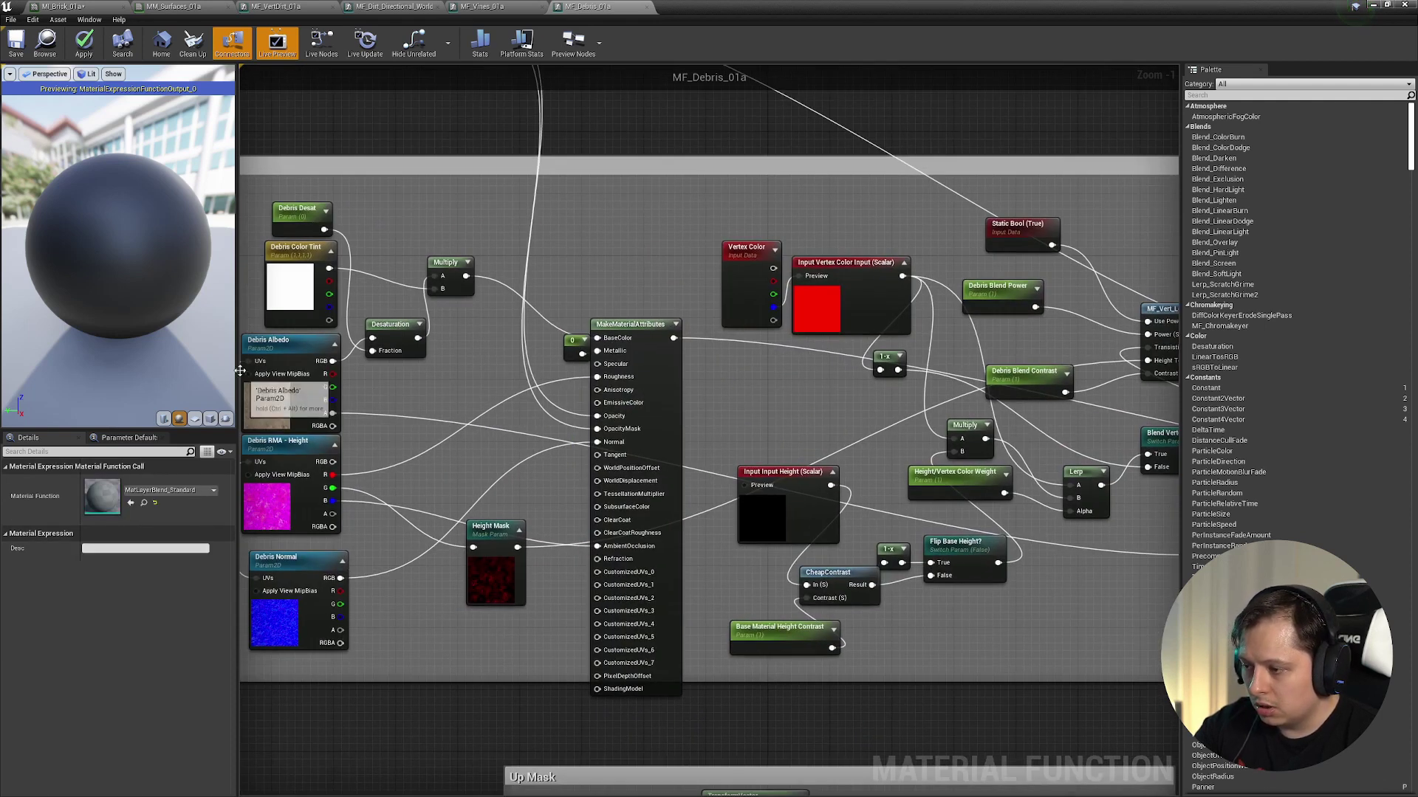
{"action": "left_click", "coordinate": [275, 392]}
{"action": "right_click_drag", "start_coordinate": [860, 498], "coordinate": [600, 466]}
{"action": "left_click", "coordinate": [443, 455]}
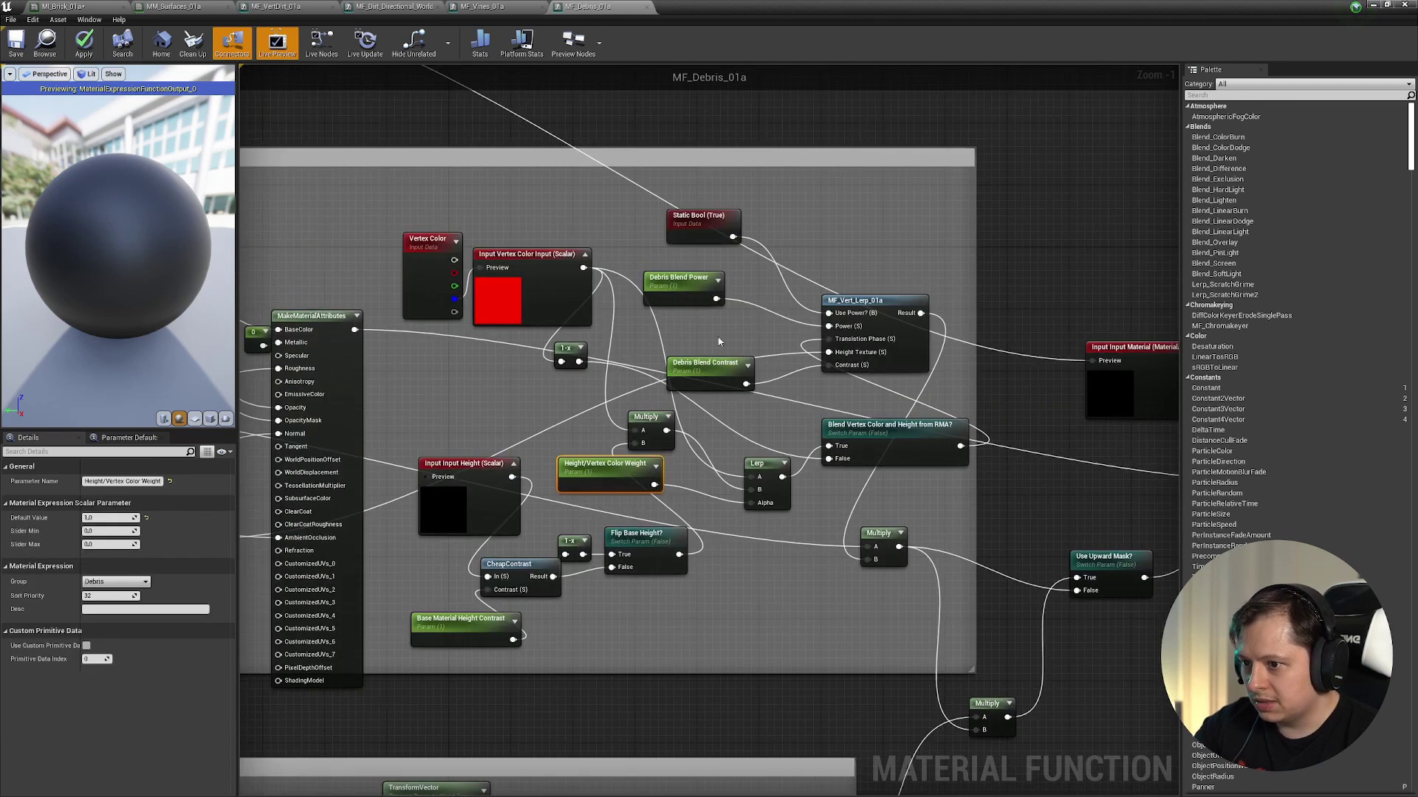
- Examine the Up Mask group, including its TransformVector node and Top Mask Offset parameter
{"action": "scroll", "coordinate": [825, 464], "scroll_direction": "down", "scroll_amount": 5}
{"action": "right_click_drag", "start_coordinate": [706, 624], "coordinate": [675, 434]}
{"action": "scroll", "coordinate": [639, 457], "scroll_direction": "up", "scroll_amount": 3}
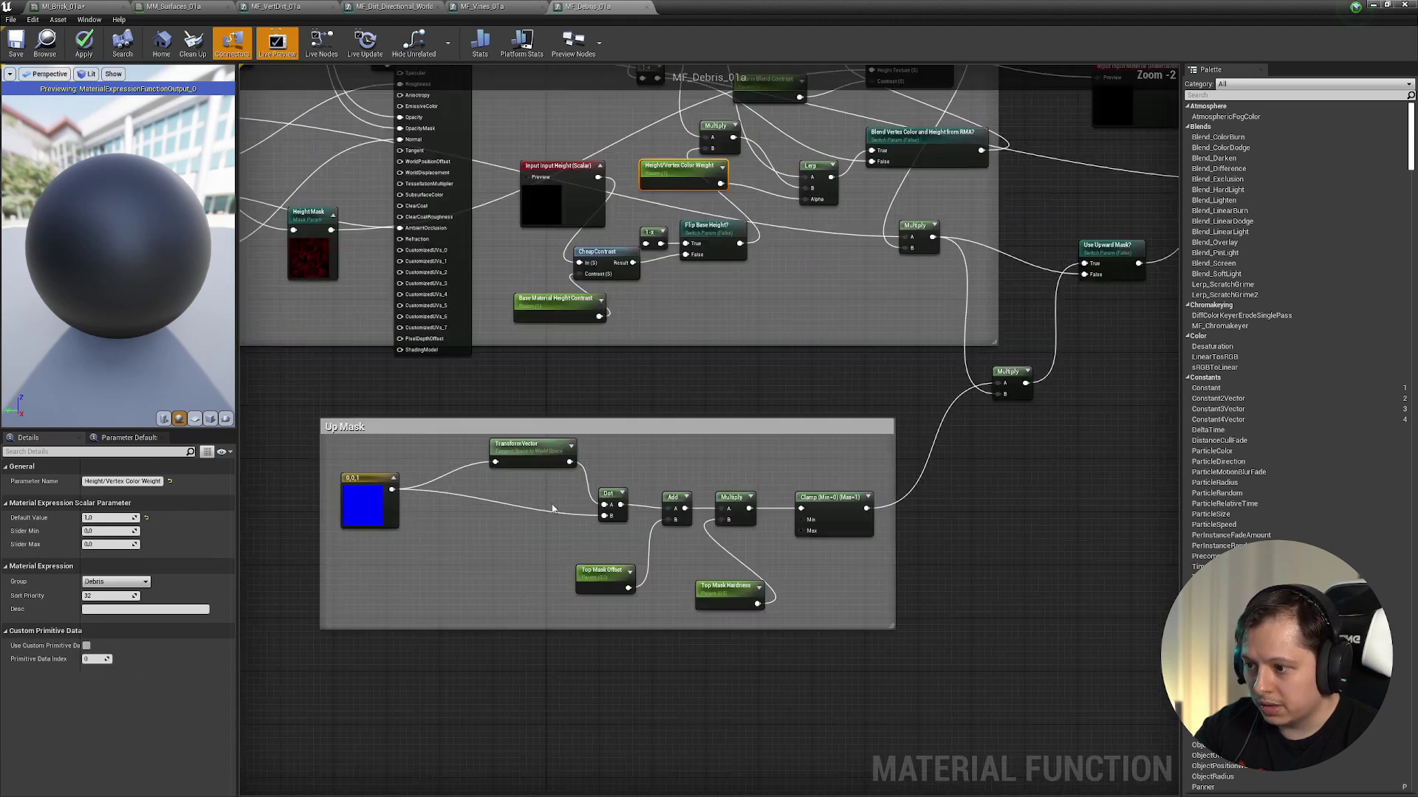
{"action": "scroll", "coordinate": [368, 483], "scroll_direction": "up", "scroll_amount": 2}
{"action": "left_click", "coordinate": [368, 483]}
{"action": "left_click", "coordinate": [568, 440]}
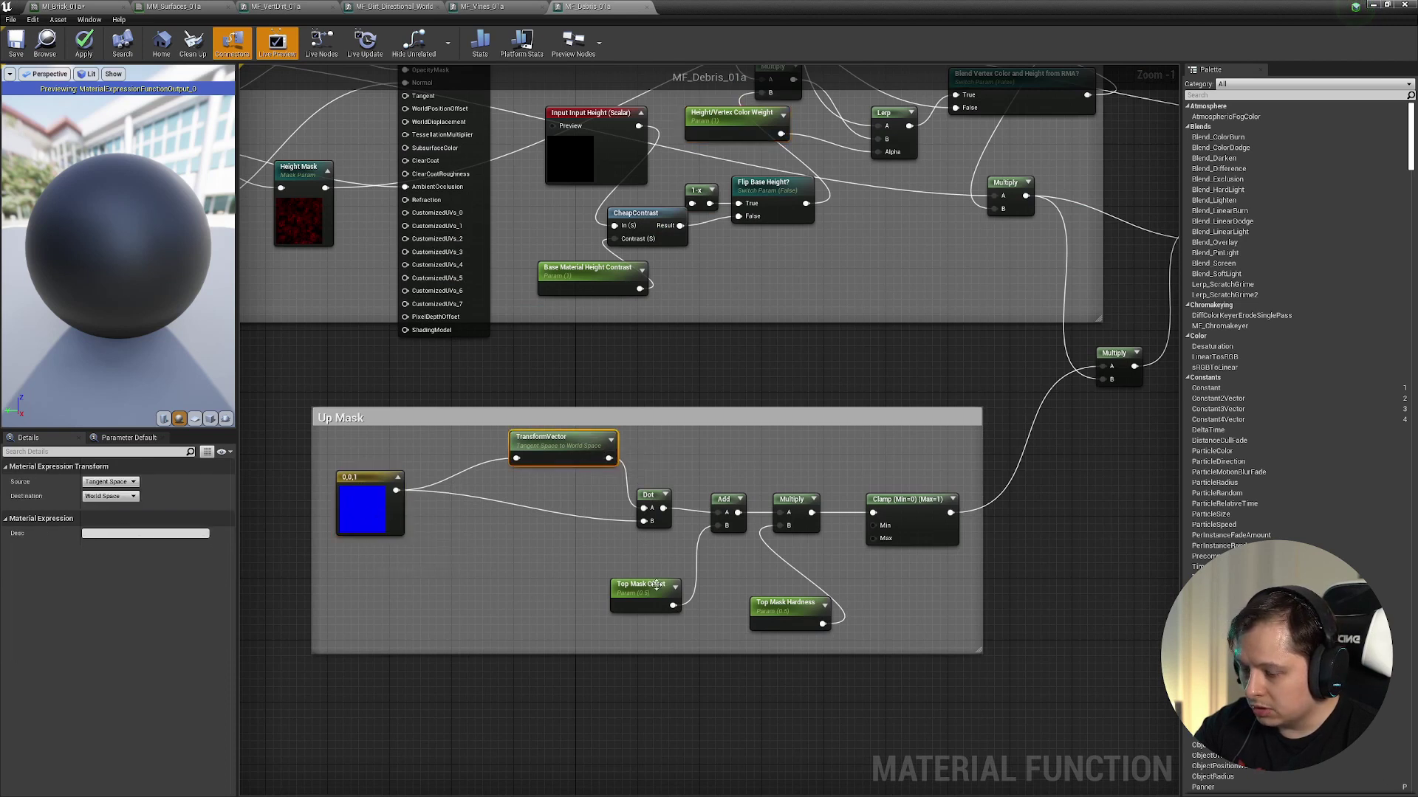
{"action": "left_click", "coordinate": [641, 587]}
{"action": "right_click_drag", "start_coordinate": [879, 428], "coordinate": [626, 479]}
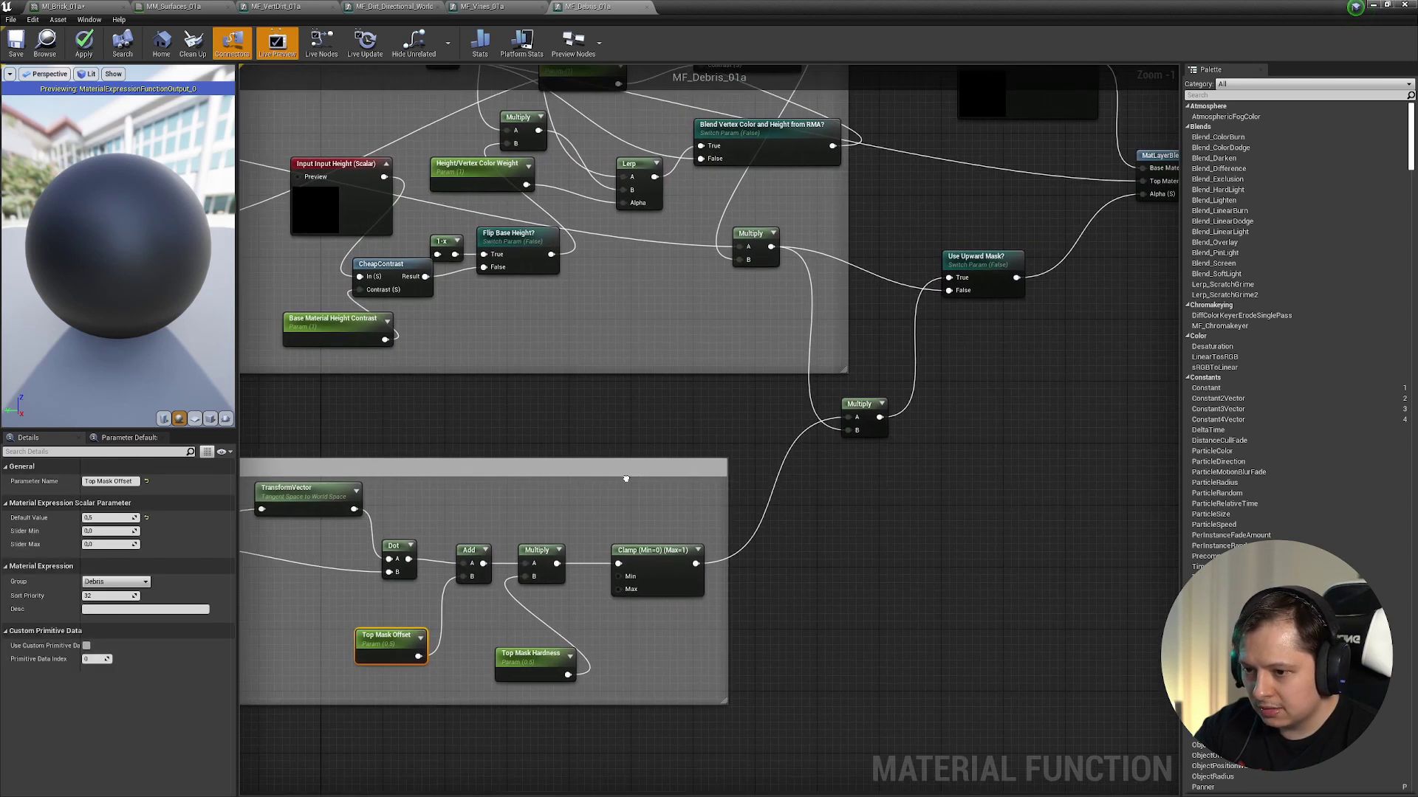
- Examine how the Use Upward Mask? switch feeds the alpha of MatLayerBlend_Standard
{"action": "right_click_drag", "start_coordinate": [385, 463], "coordinate": [664, 485]}
{"action": "right_click_drag", "start_coordinate": [1171, 399], "coordinate": [642, 524]}
{"action": "left_click", "coordinate": [733, 424]}
{"action": "right_click_drag", "start_coordinate": [790, 434], "coordinate": [642, 486]}
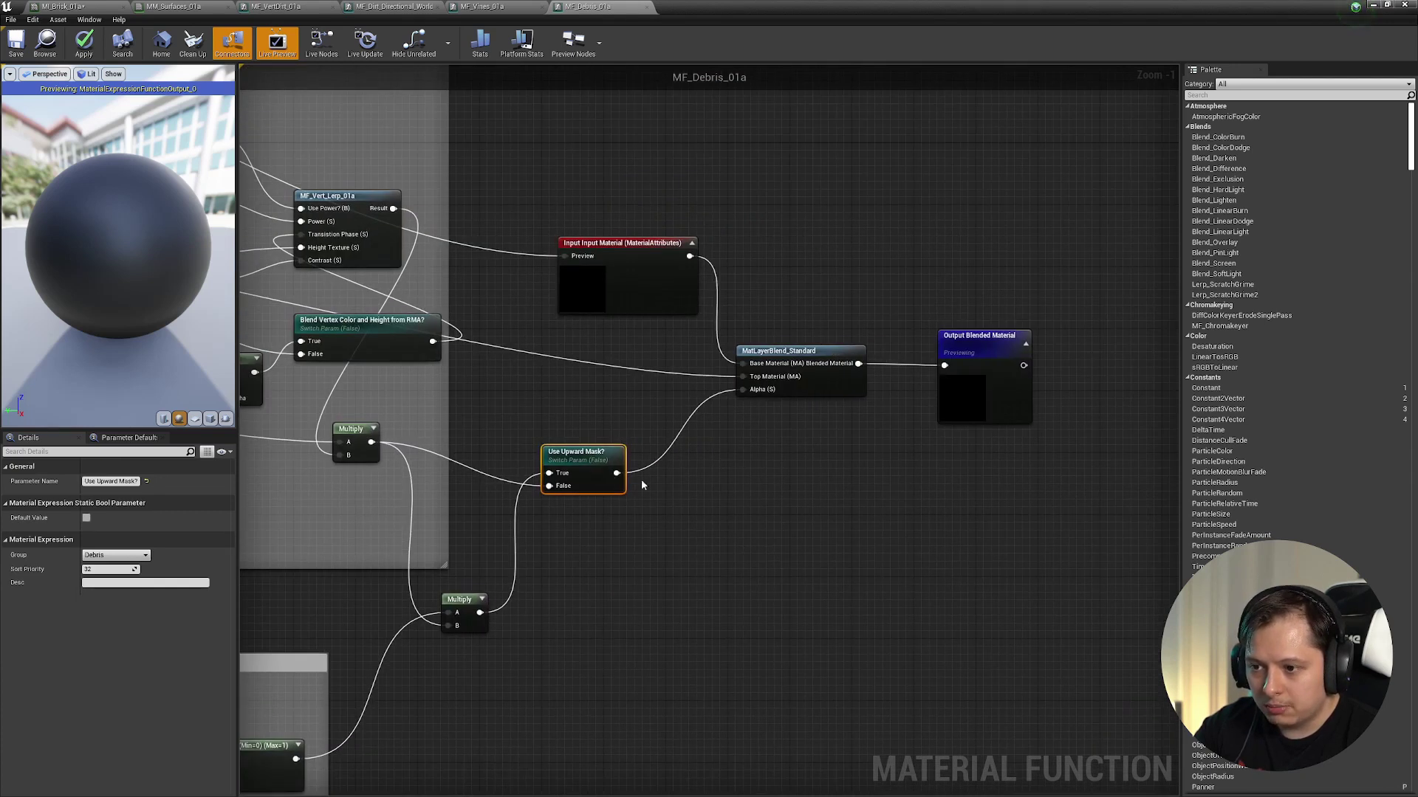
{"action": "right_click_drag", "start_coordinate": [483, 440], "coordinate": [800, 470]}
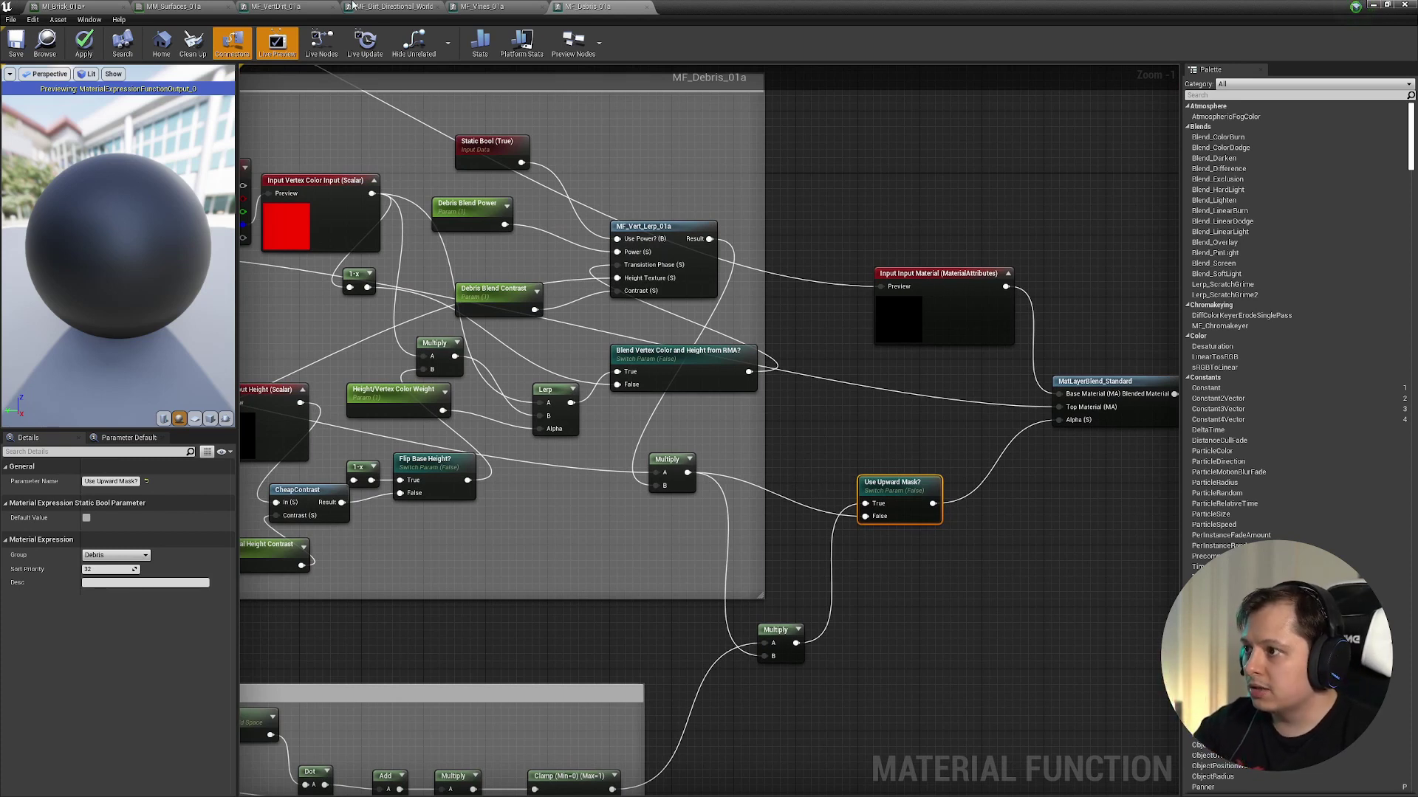
- Close the MF_Debris_01a and MF_Vines_01a material functions without applying their changes
{"action": "left_click", "coordinate": [176, 6]}
{"action": "left_click", "coordinate": [505, 6]}
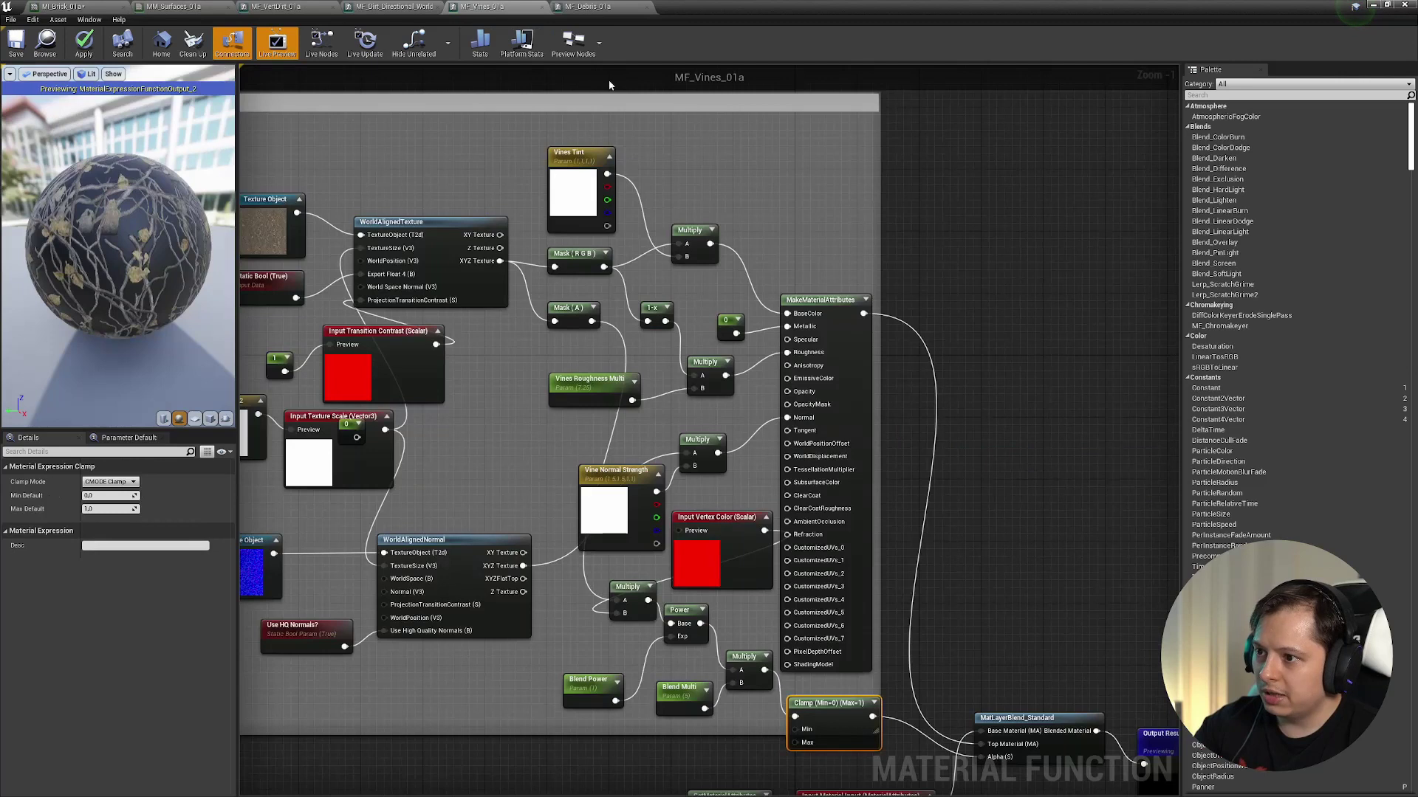
{"action": "left_click", "coordinate": [599, 8]}
{"action": "left_click", "coordinate": [647, 8]}
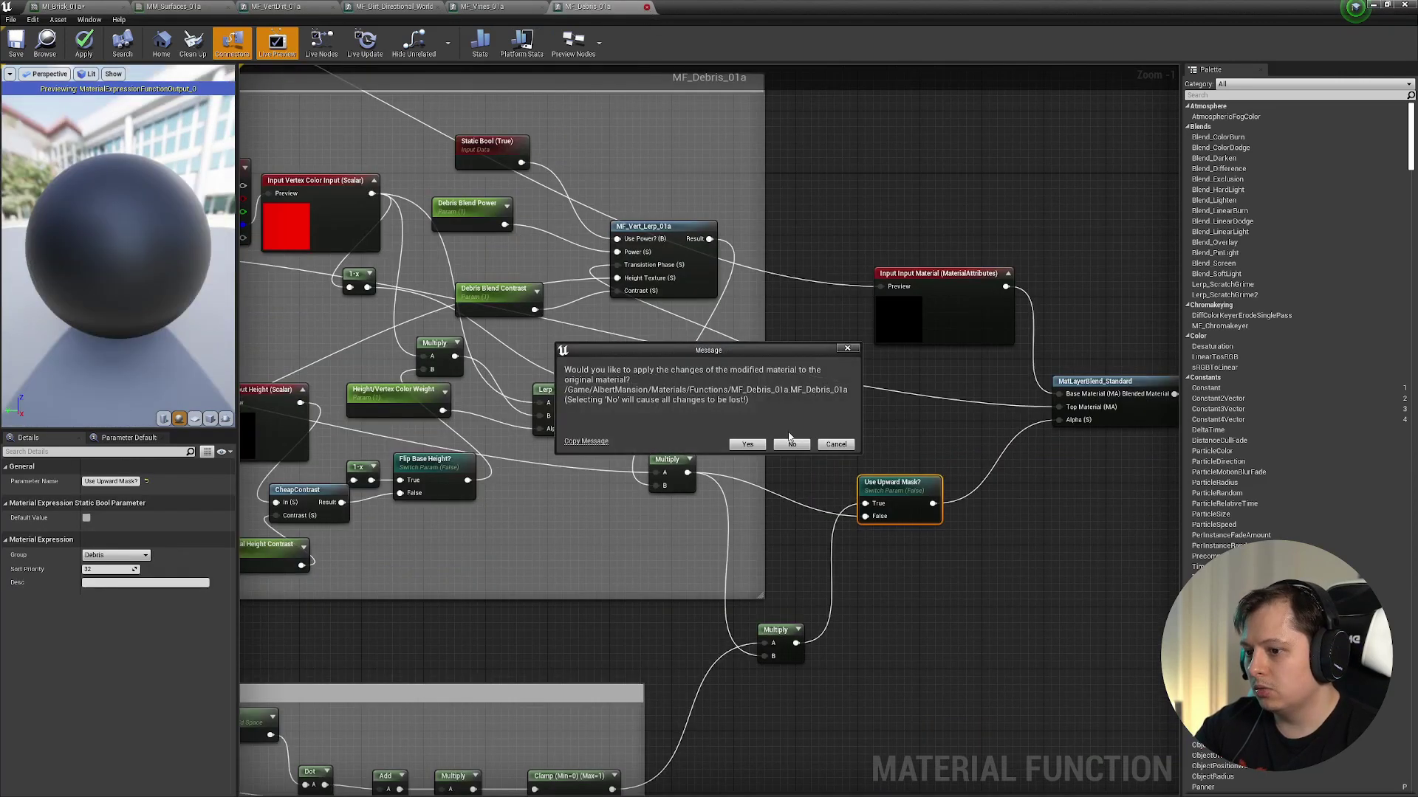
{"action": "left_click", "coordinate": [791, 443]}
{"action": "left_click", "coordinate": [542, 7]}
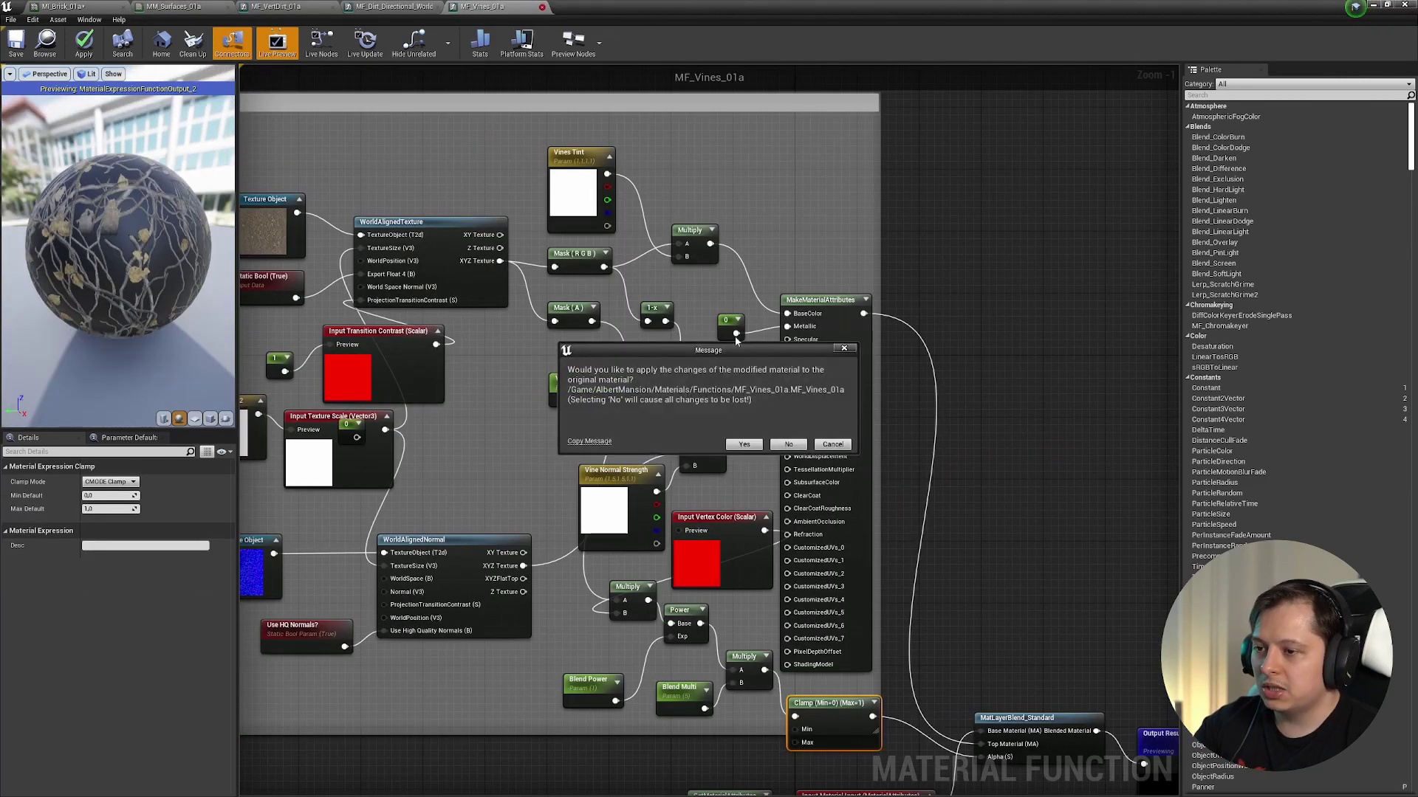
{"action": "left_click", "coordinate": [789, 444]}
- Close MF_Dirt_Directional_World_Aligned_01a, MF_VertDirt_01a and MM_Surfaces_01a without applying changes, and close the remaining brick material editor
{"action": "left_click", "coordinate": [444, 7]}
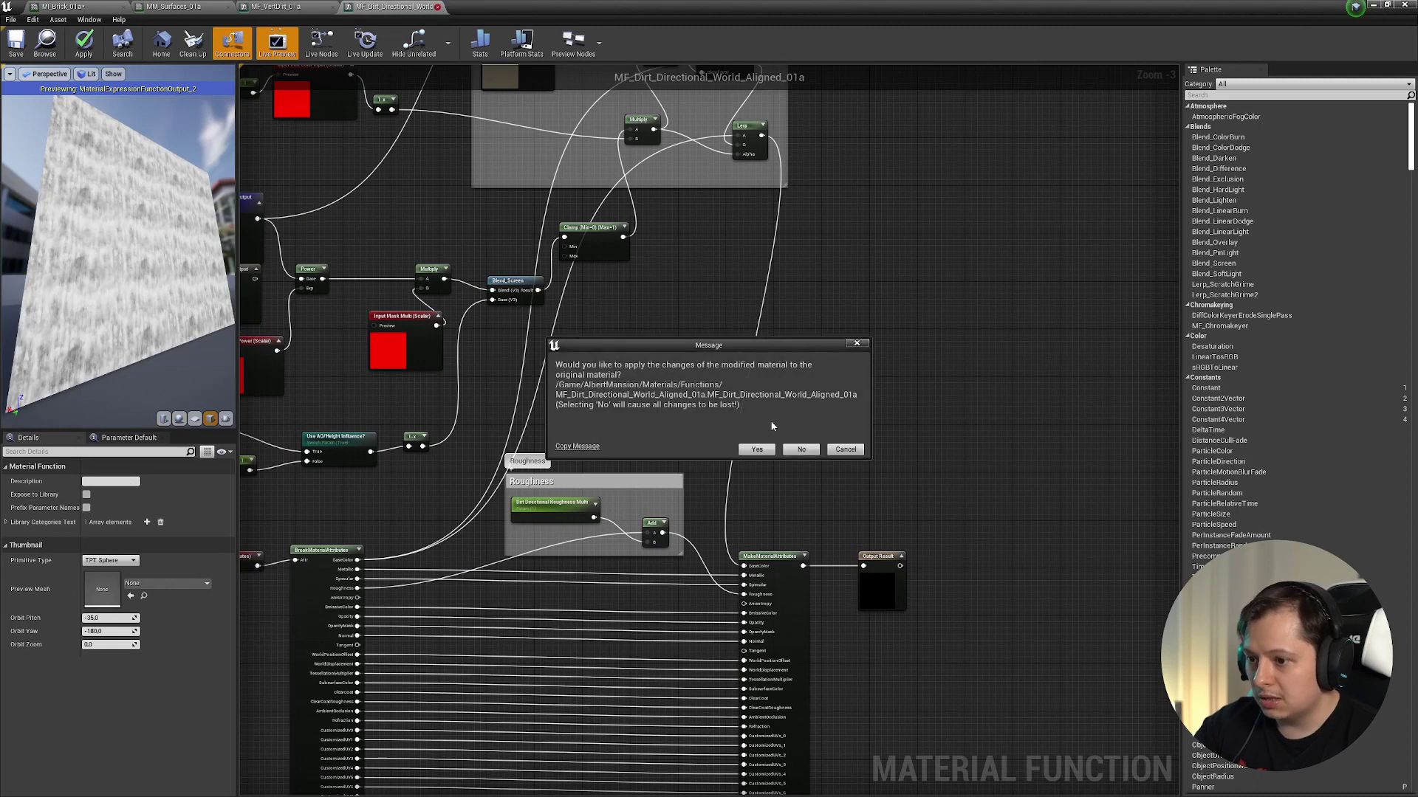
{"action": "left_click", "coordinate": [788, 446]}
{"action": "left_click", "coordinate": [335, 7]}
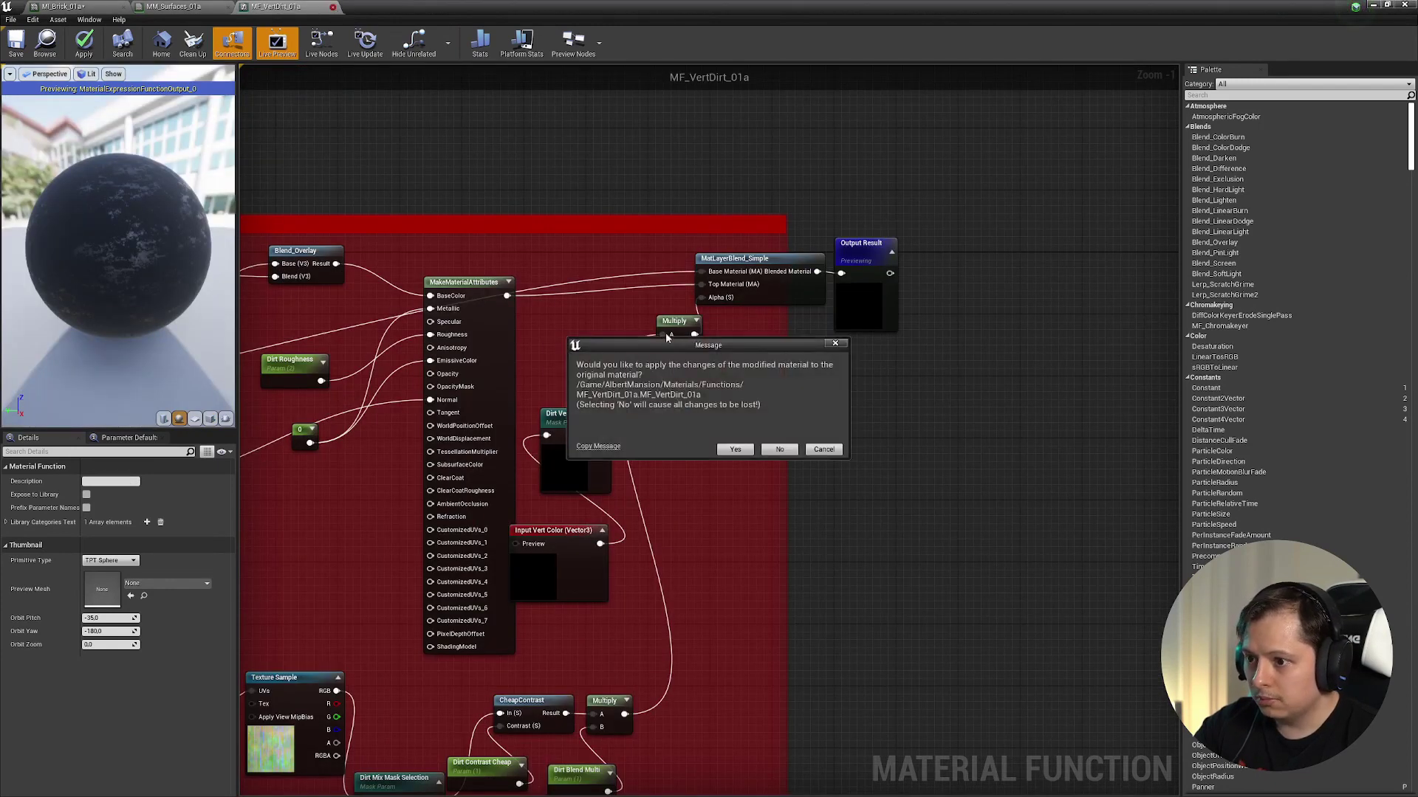
{"action": "left_click", "coordinate": [789, 445]}
{"action": "left_click", "coordinate": [230, 7]}
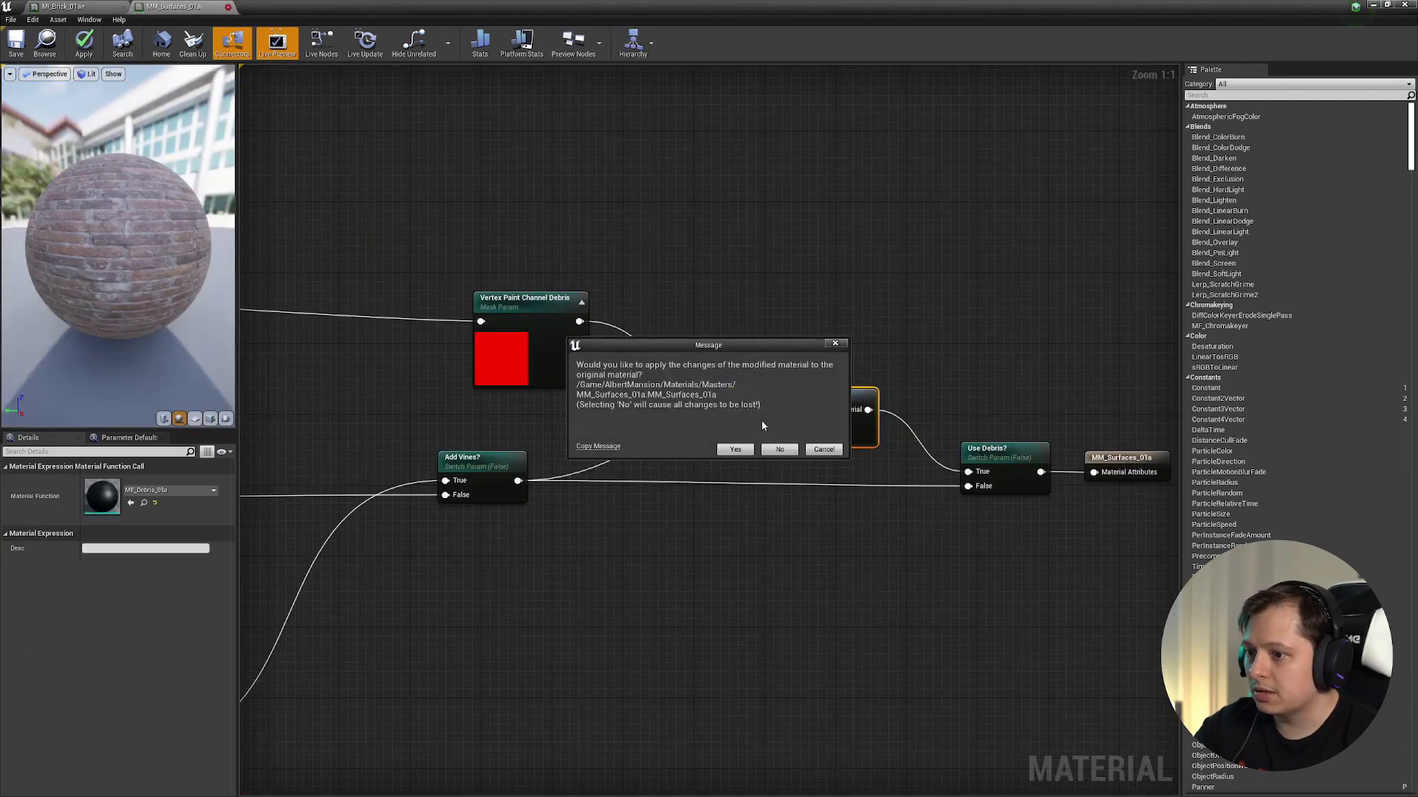
{"action": "left_click", "coordinate": [779, 450]}
{"action": "left_click", "coordinate": [122, 7]}
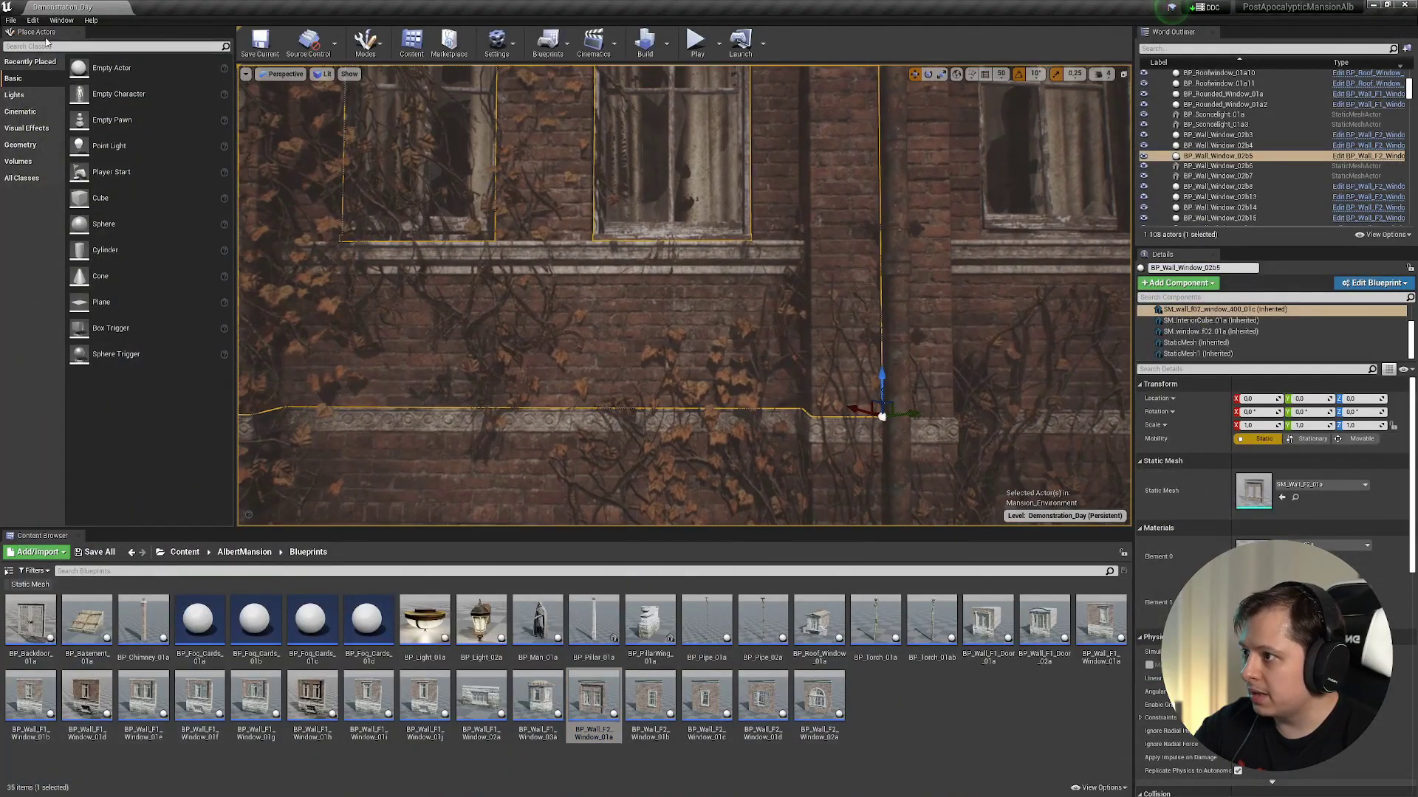
- Enter Mesh Paint mode on the selected wall and set up vertex color painting on the Red channel only
{"action": "left_click", "coordinate": [381, 46]}
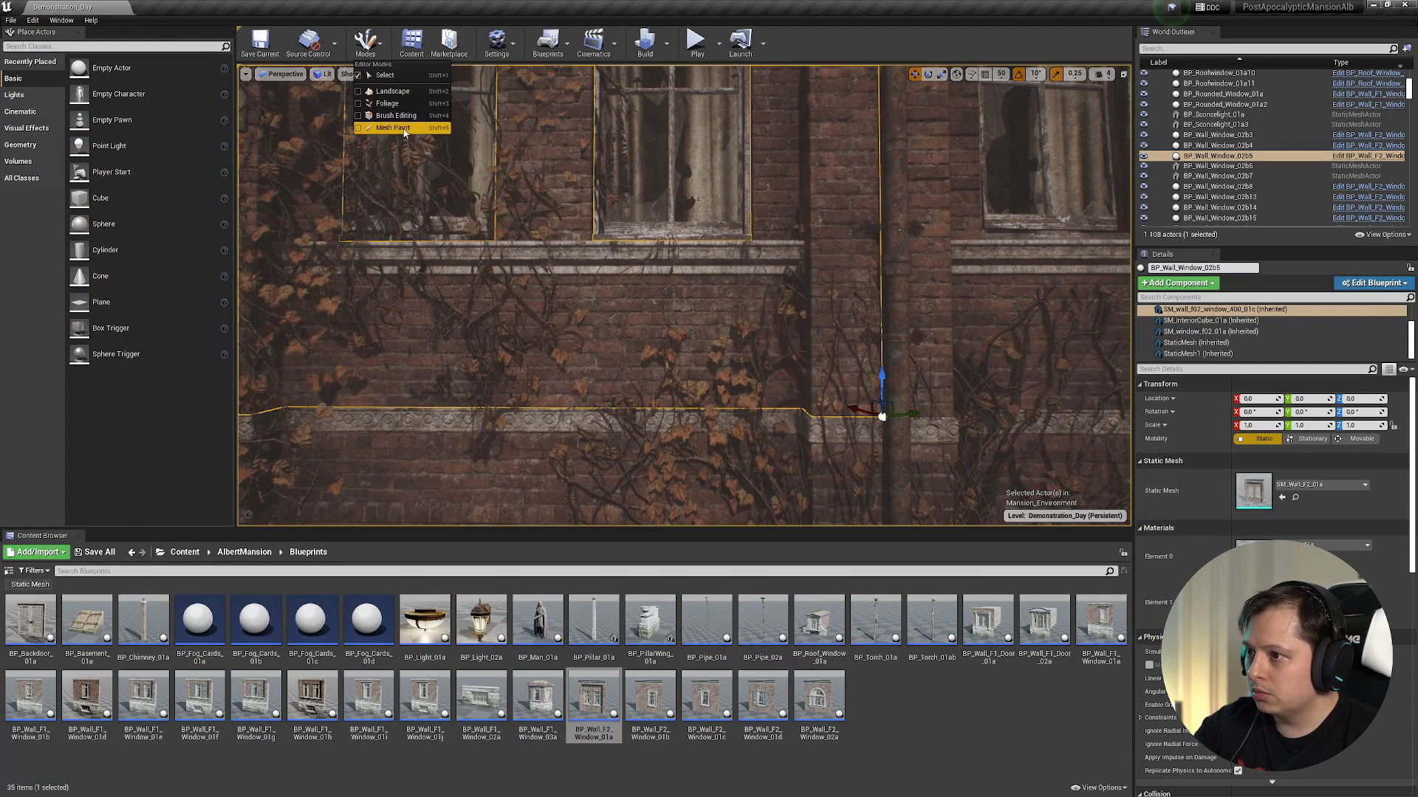
{"action": "left_click", "coordinate": [391, 128]}
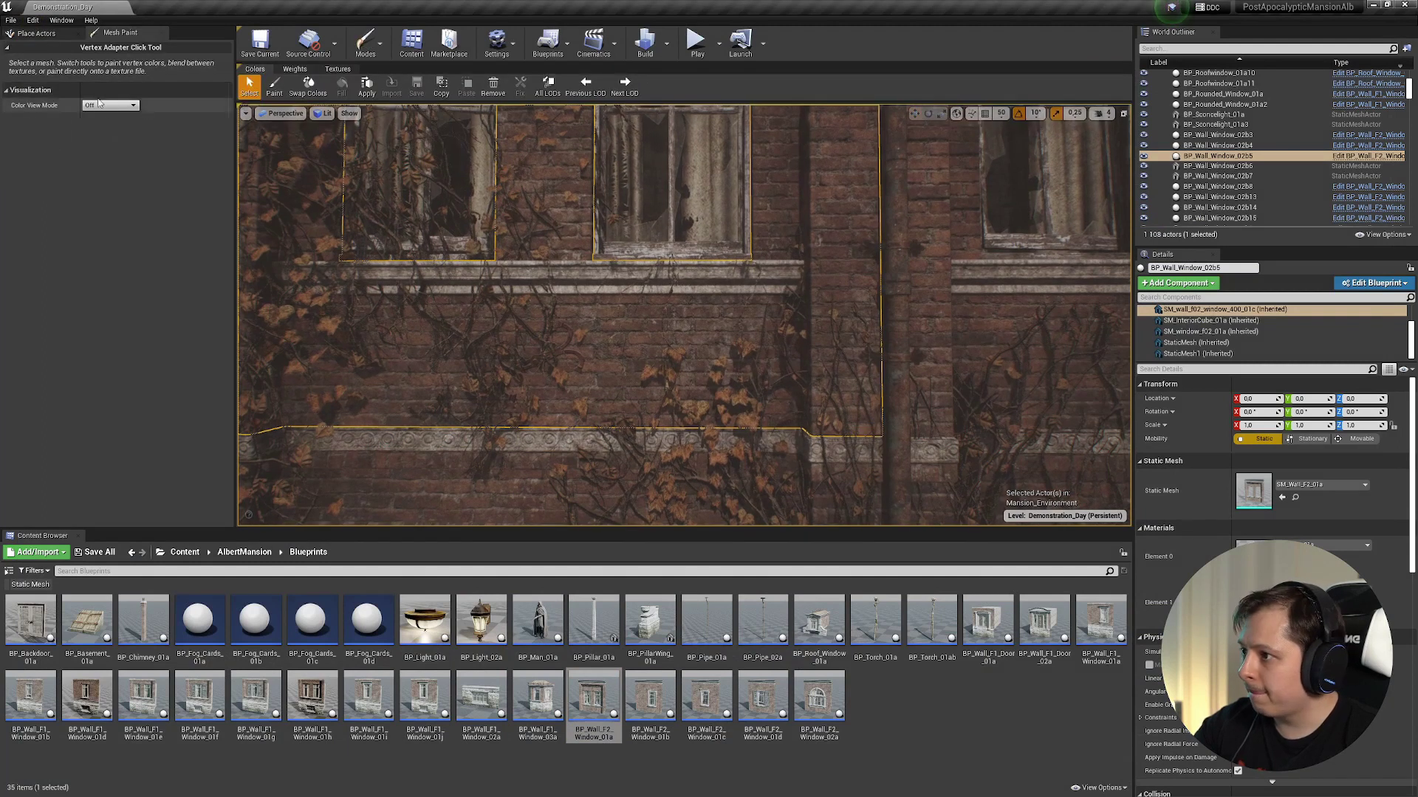
{"action": "left_click", "coordinate": [104, 90]}
{"action": "left_click", "coordinate": [274, 87]}
{"action": "left_click", "coordinate": [111, 310]}
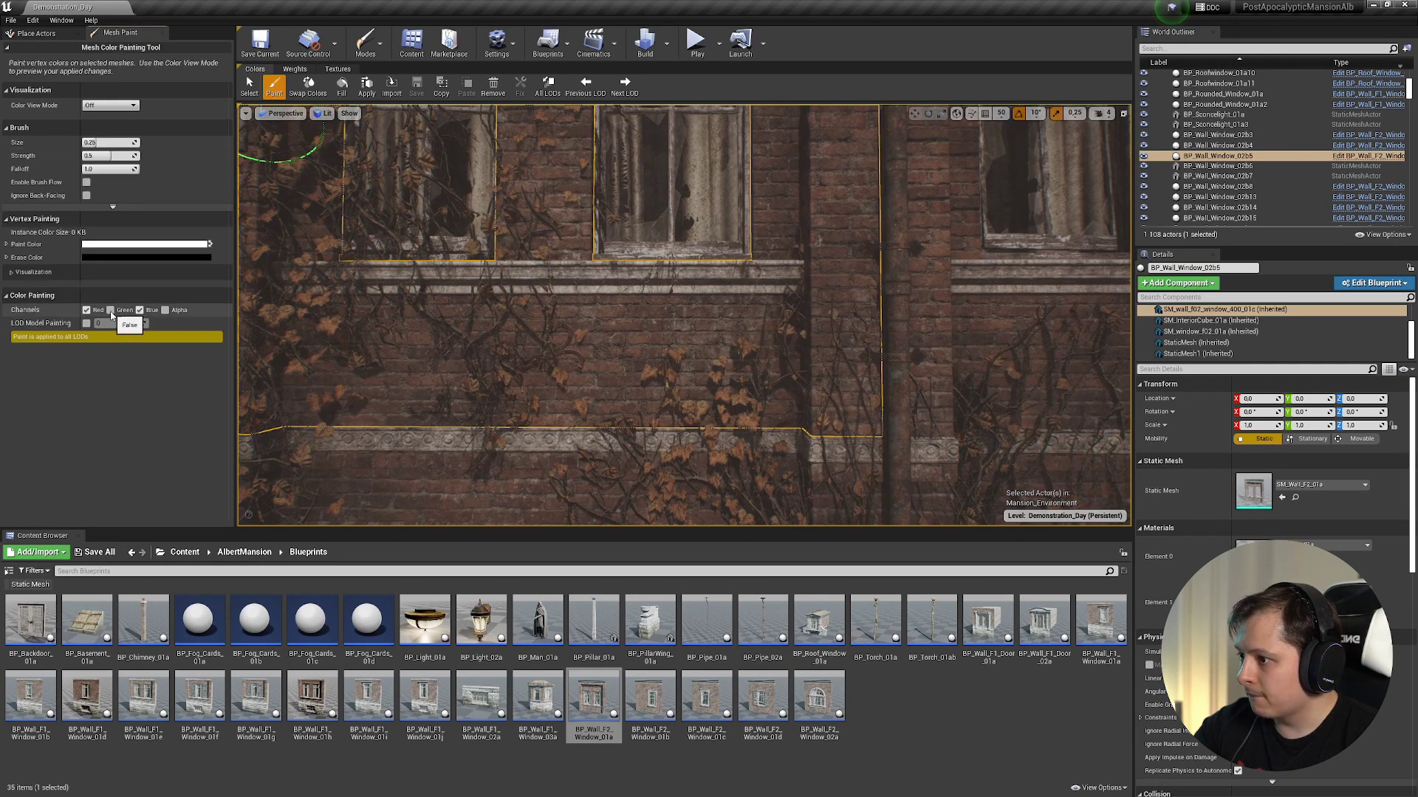
{"action": "left_click", "coordinate": [148, 310]}
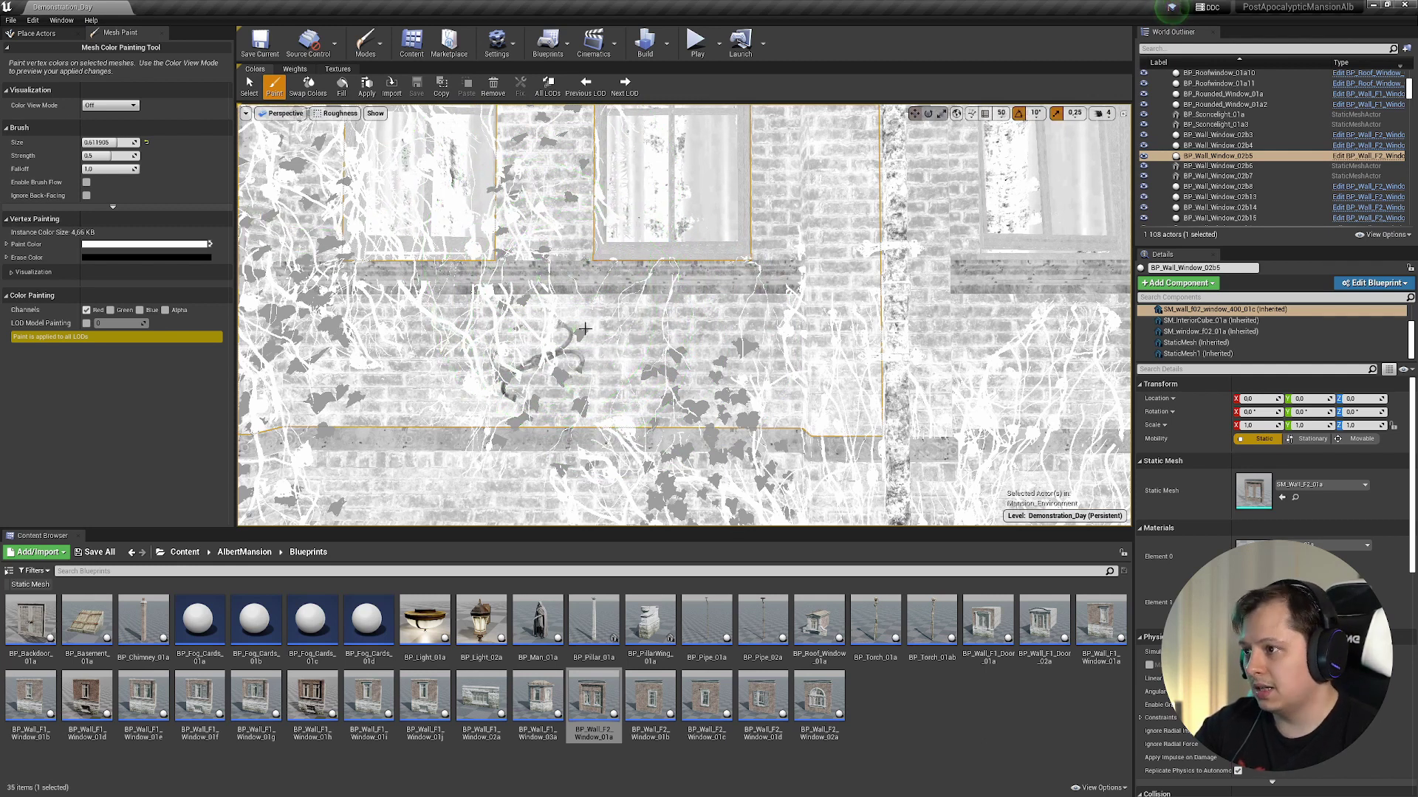
- Set vertex painting to the Green channel only and display the wall in the Base Color view
{"action": "key", "text": "alt+4"}
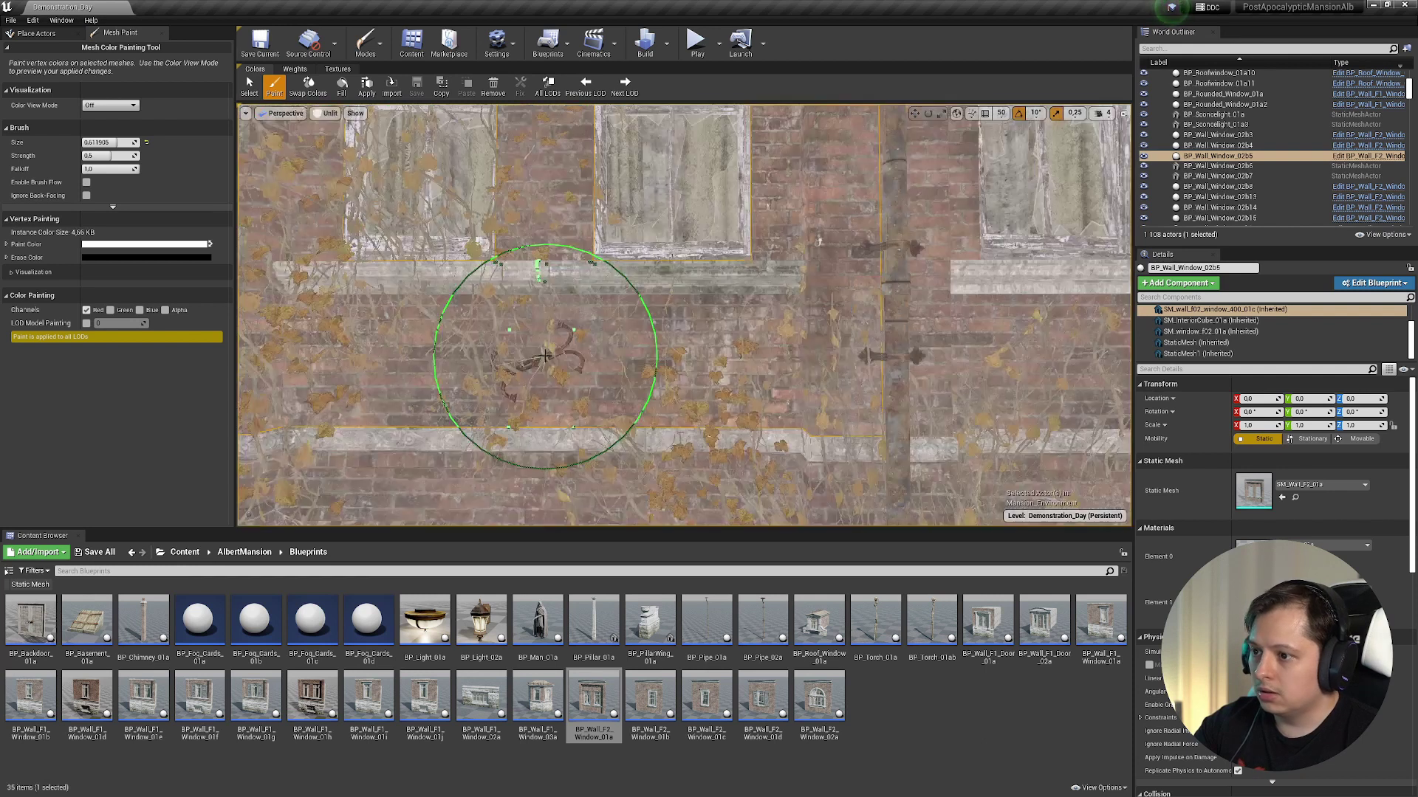
{"action": "left_click", "coordinate": [110, 310]}
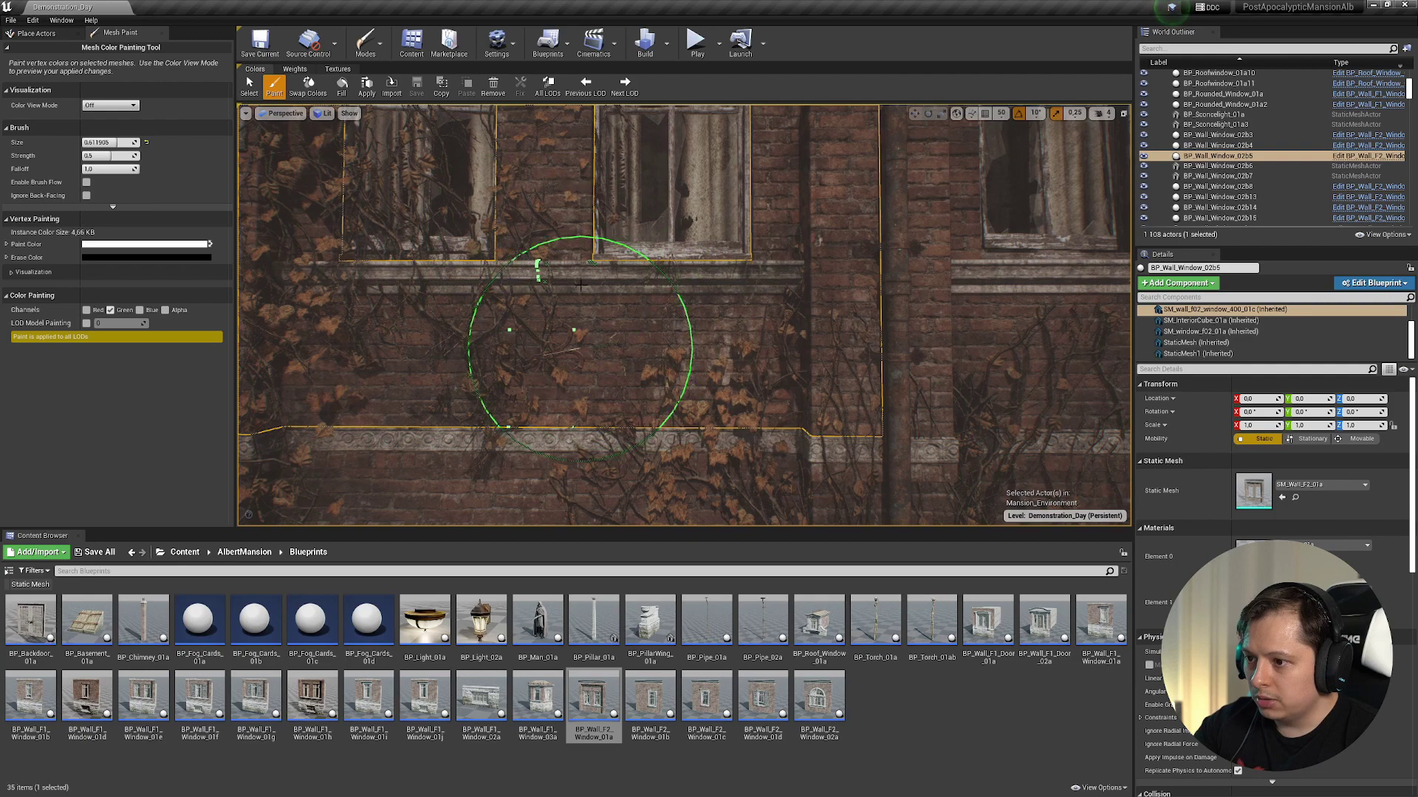
{"action": "key", "text": "alt+1"}
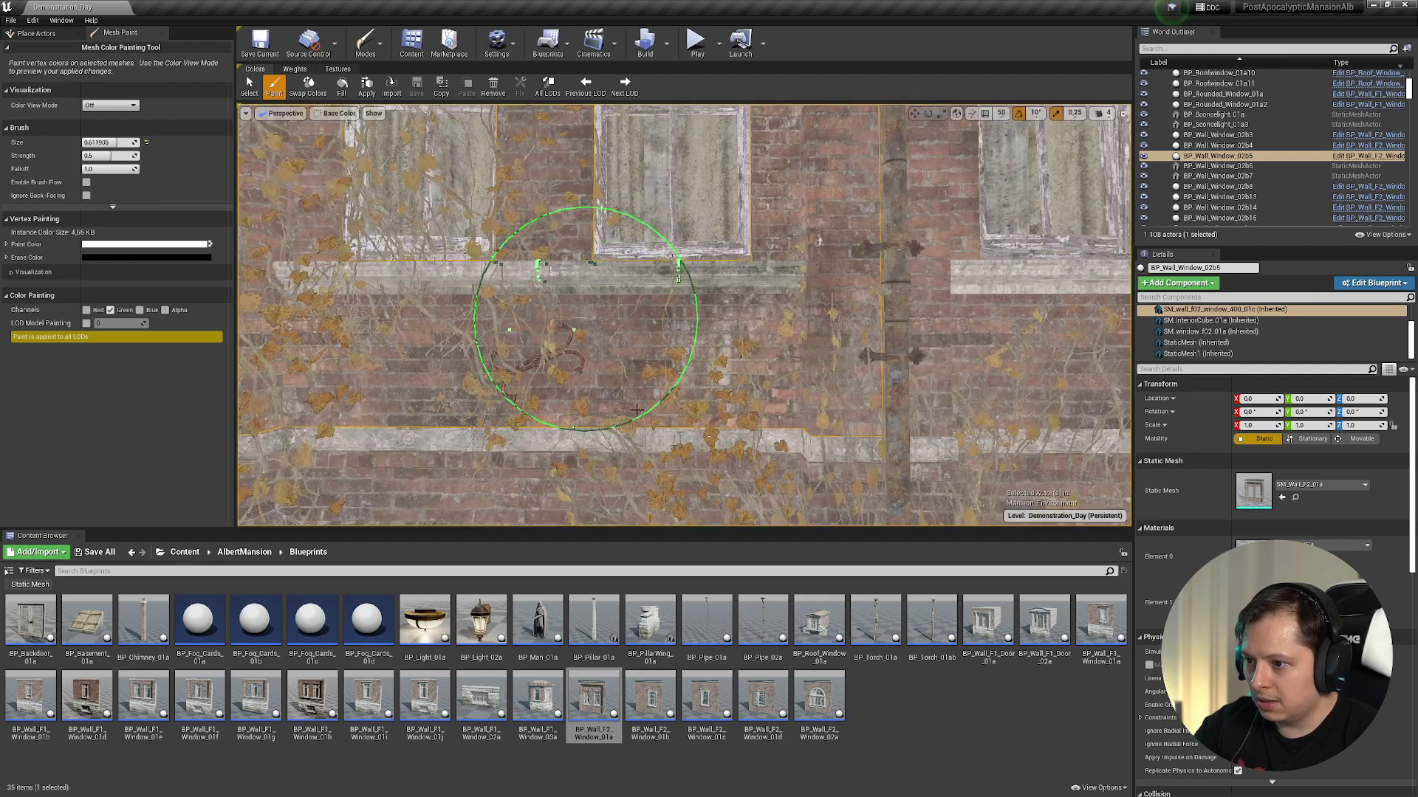
{"action": "key", "text": "s"}
{"action": "right_click_drag", "start_coordinate": [619, 345], "coordinate": [623, 425]}
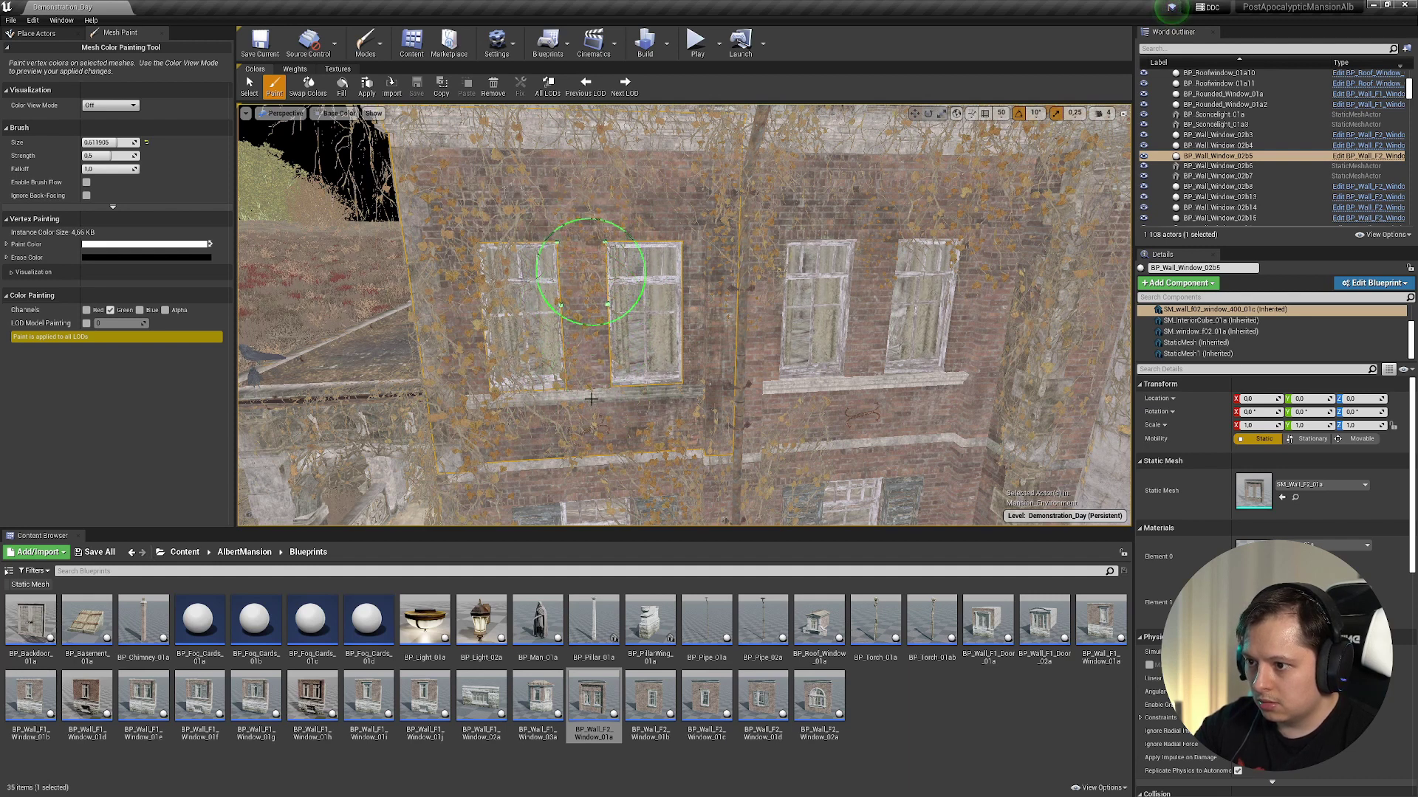
- Change the vertex painting channel to Blue only
{"action": "key", "text": "w"}
{"action": "right_click_drag", "start_coordinate": [554, 316], "coordinate": [533, 349]}
{"action": "key", "text": "s"}
{"action": "left_click", "coordinate": [110, 310]}
{"action": "left_click", "coordinate": [140, 310]}
- Leave painting for the Select tool and reselect only the BP_Wall_Window_02b5 wall, without the wall vine
{"action": "key", "text": "w"}
{"action": "left_click", "coordinate": [555, 359]}
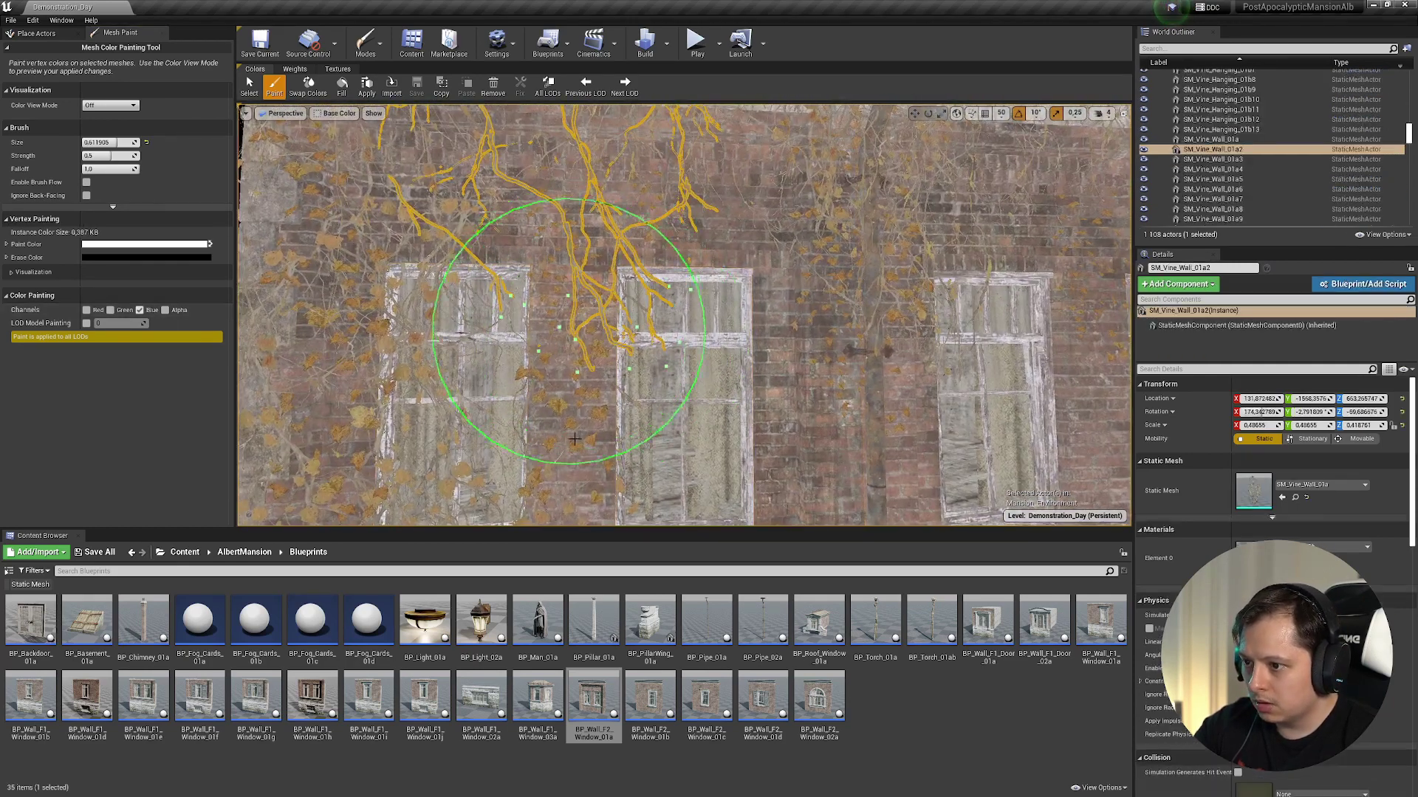
{"action": "left_click", "coordinate": [576, 385], "text": "ctrl"}
{"action": "right_click_drag", "start_coordinate": [564, 458], "coordinate": [591, 495]}
{"action": "key", "text": "s"}
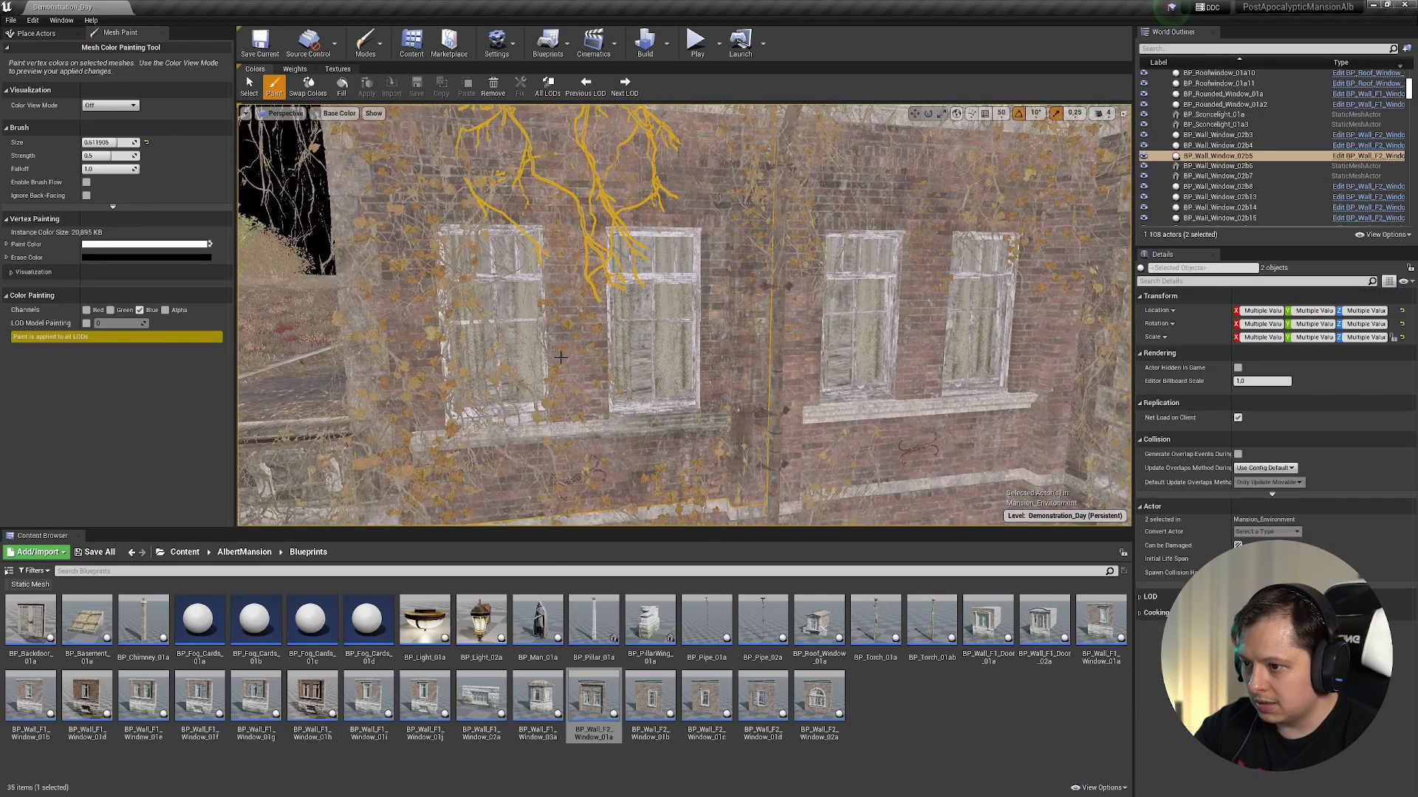
{"action": "left_click", "coordinate": [250, 93]}
{"action": "left_click", "coordinate": [669, 207]}
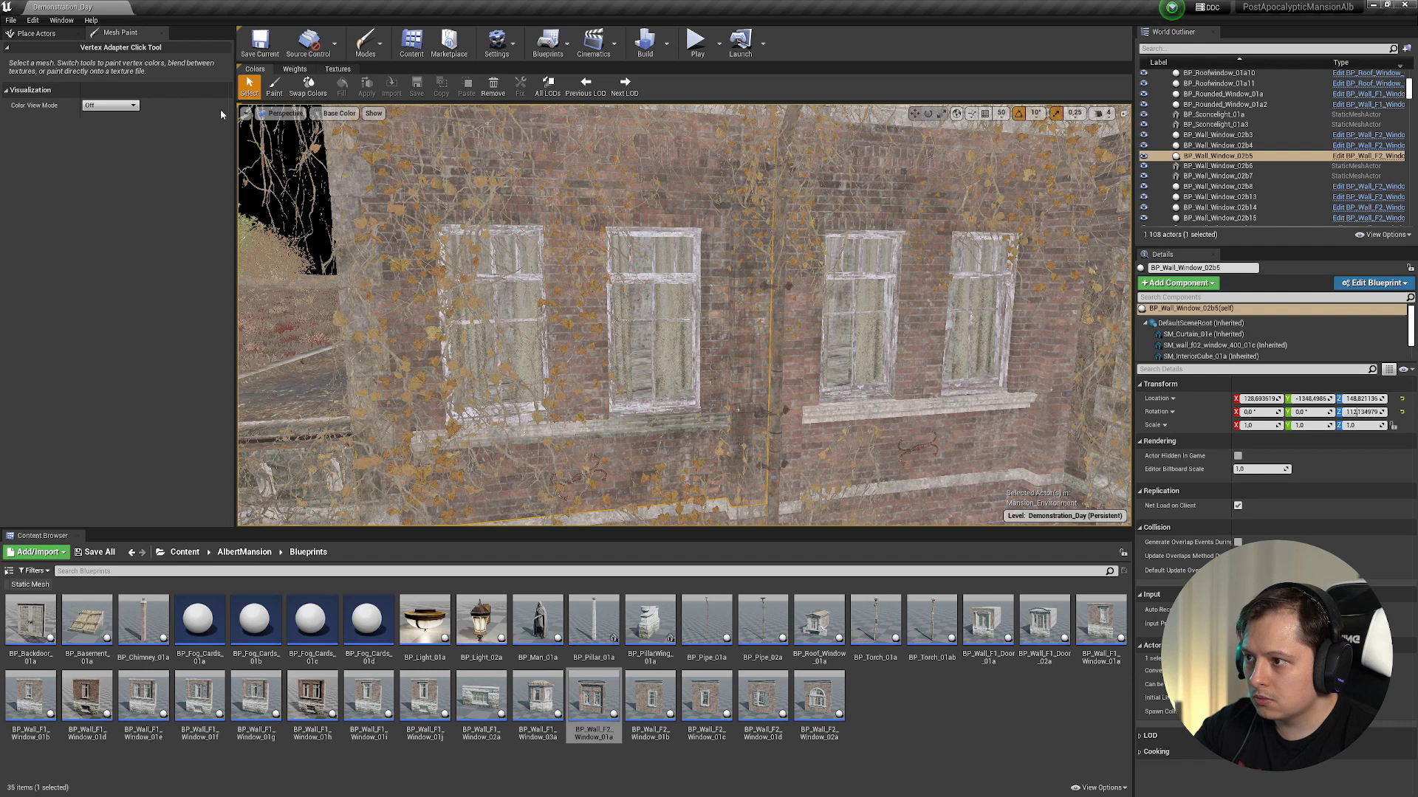
- Activate vertex painting in the Lit view and check which mesh each window component of the BP_Wall_Window_02b5 wall represents
{"action": "left_click", "coordinate": [274, 86]}
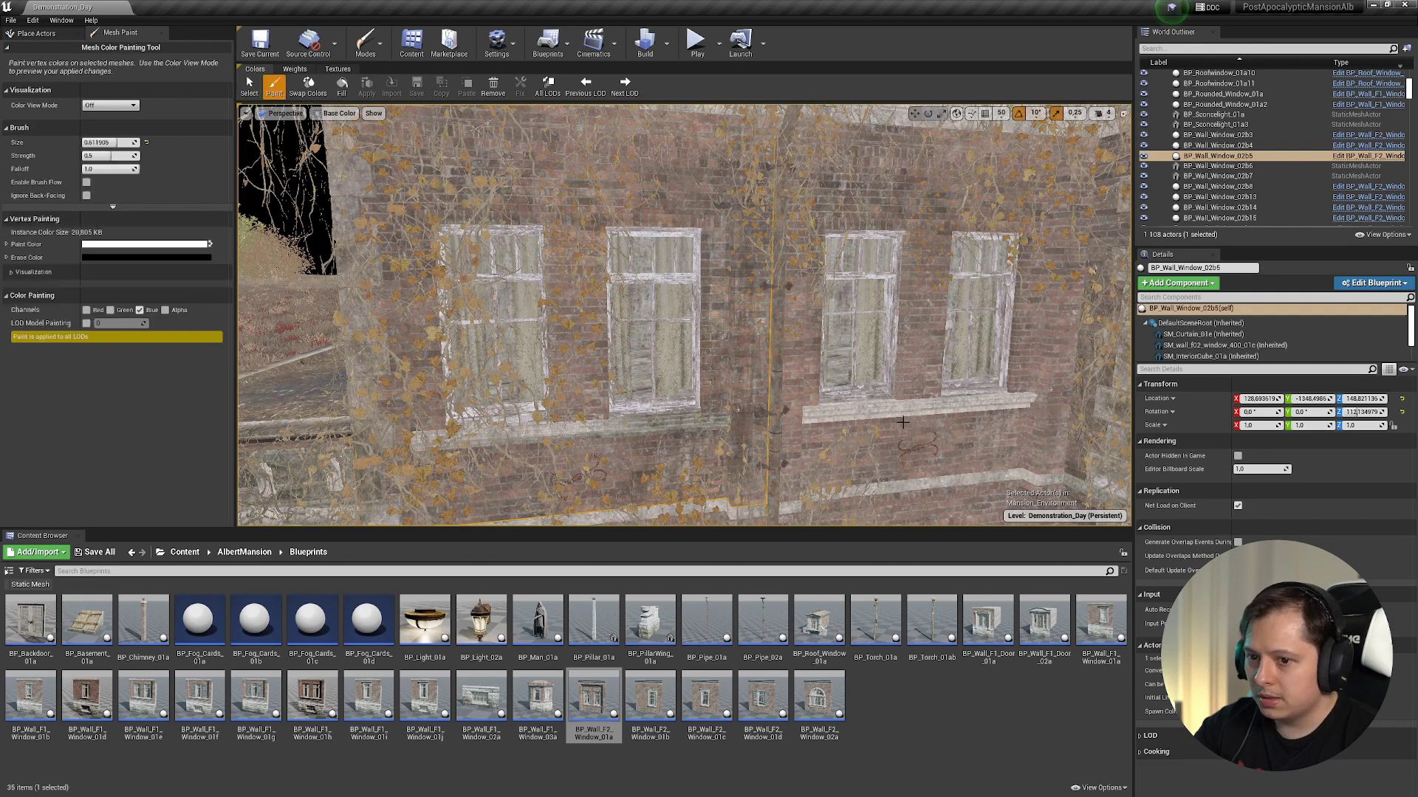
{"action": "key", "text": "alt+4"}
{"action": "scroll", "coordinate": [1186, 351], "scroll_direction": "down", "scroll_amount": 2}
{"action": "left_click", "coordinate": [1187, 343]}
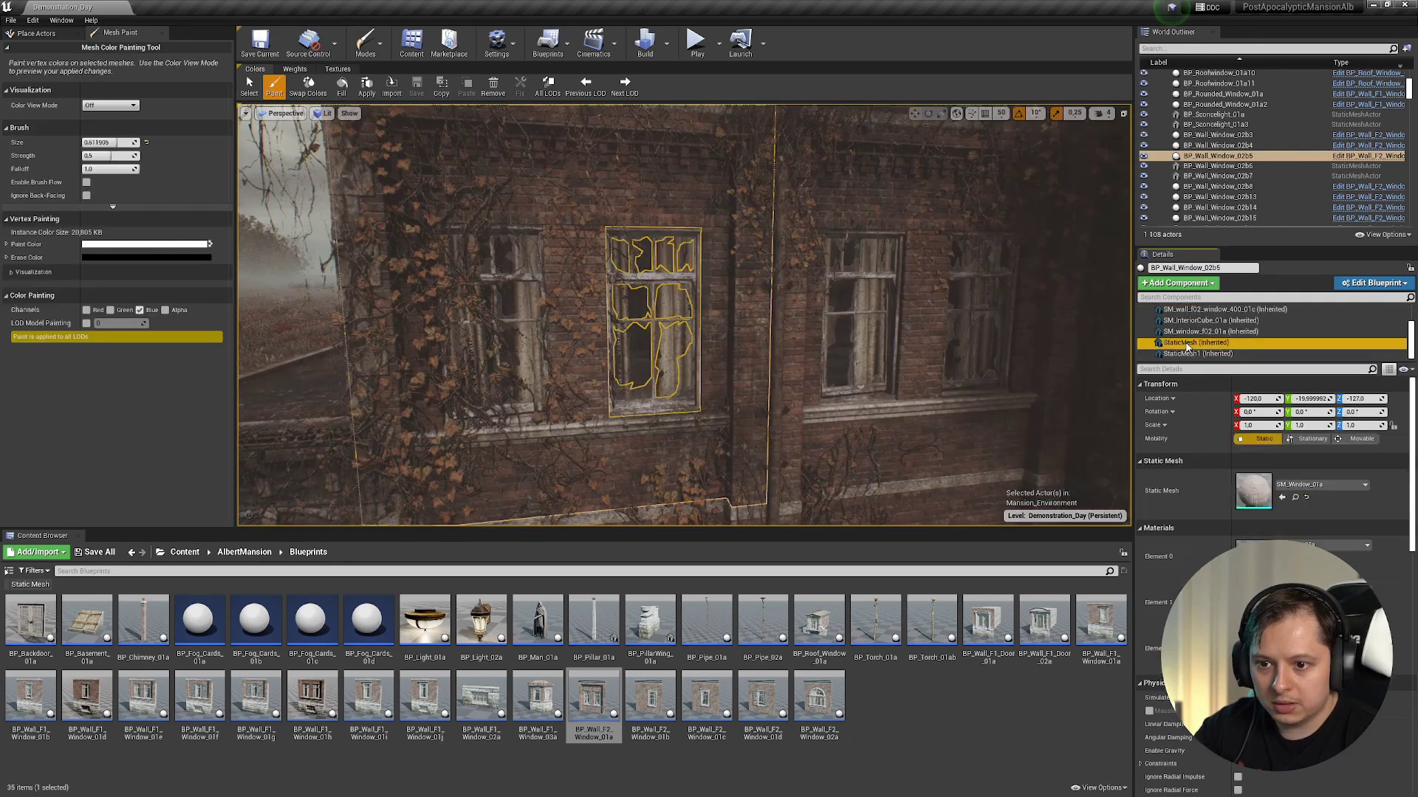
{"action": "left_click", "coordinate": [1204, 331]}
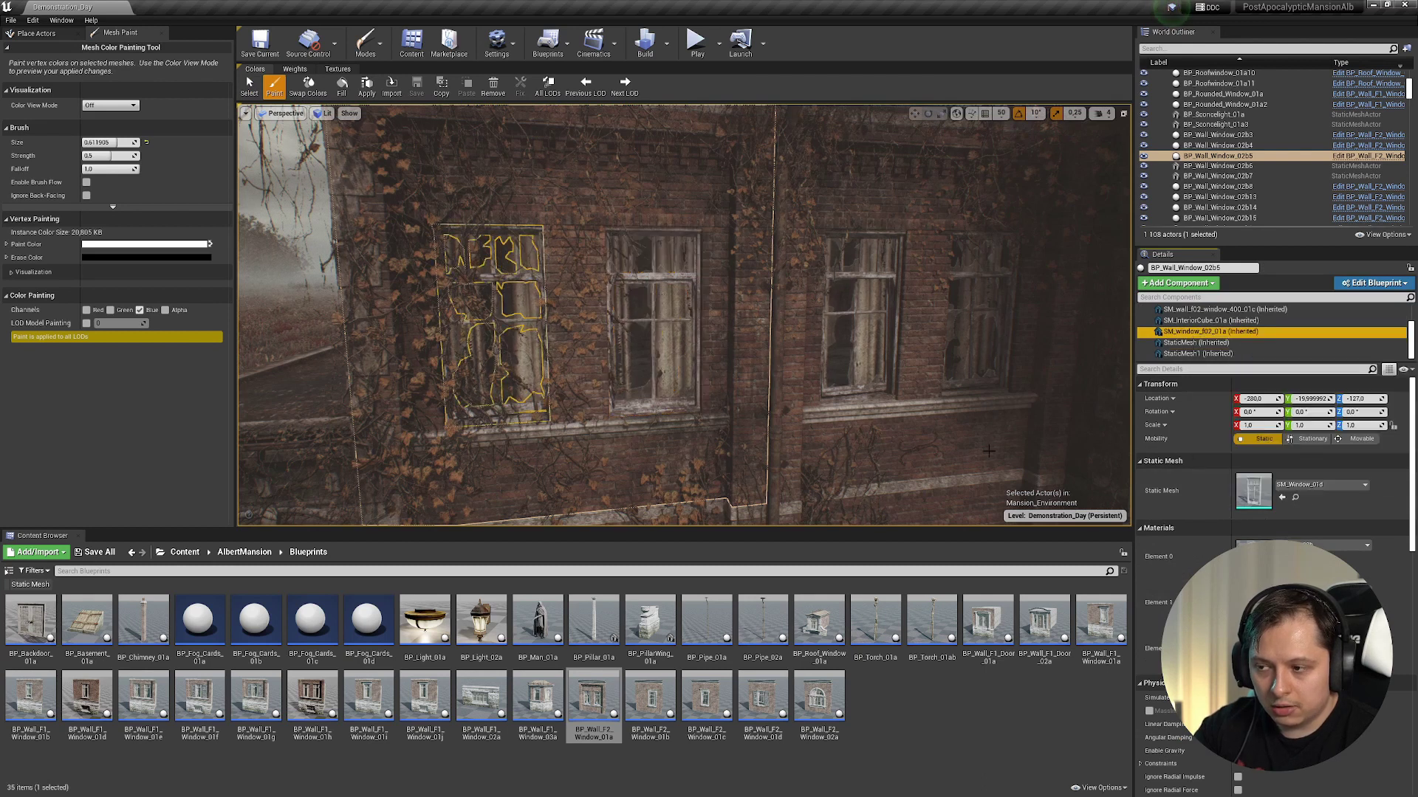
{"action": "mouse_move", "coordinate": [690, 291]}
{"action": "right_mouse_down"}
{"action": "mouse_move", "coordinate": [720, 317]}
{"action": "mouse_move", "coordinate": [690, 291]}
{"action": "right_mouse_up"}
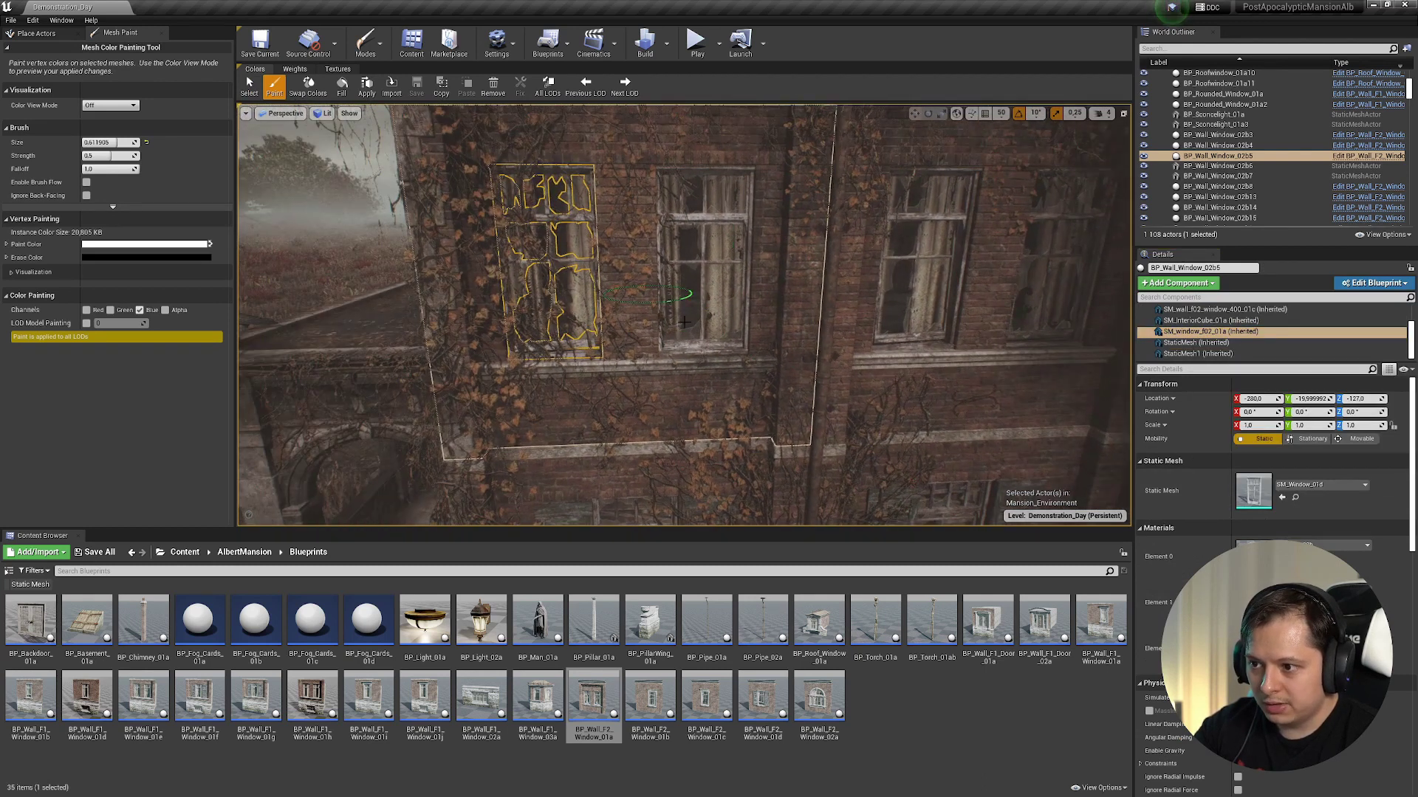
{"action": "left_click", "coordinate": [1196, 353]}
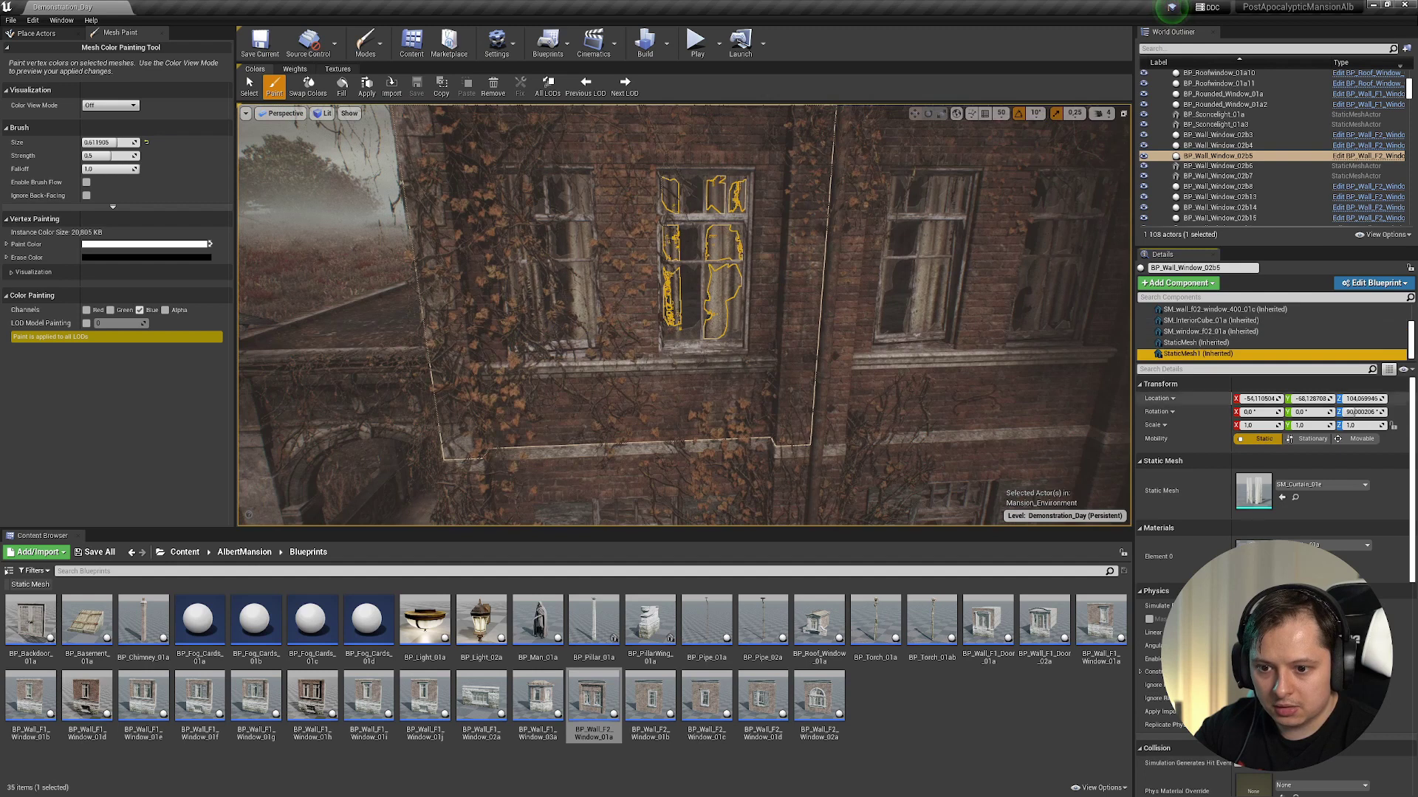
- Find the SM_wall_f02_window_400_01c component among the wall's inherited meshes, select it and open its brick material instance
{"action": "scroll", "coordinate": [1208, 326], "scroll_direction": "up", "scroll_amount": 1}
{"action": "left_click", "coordinate": [1189, 338]}
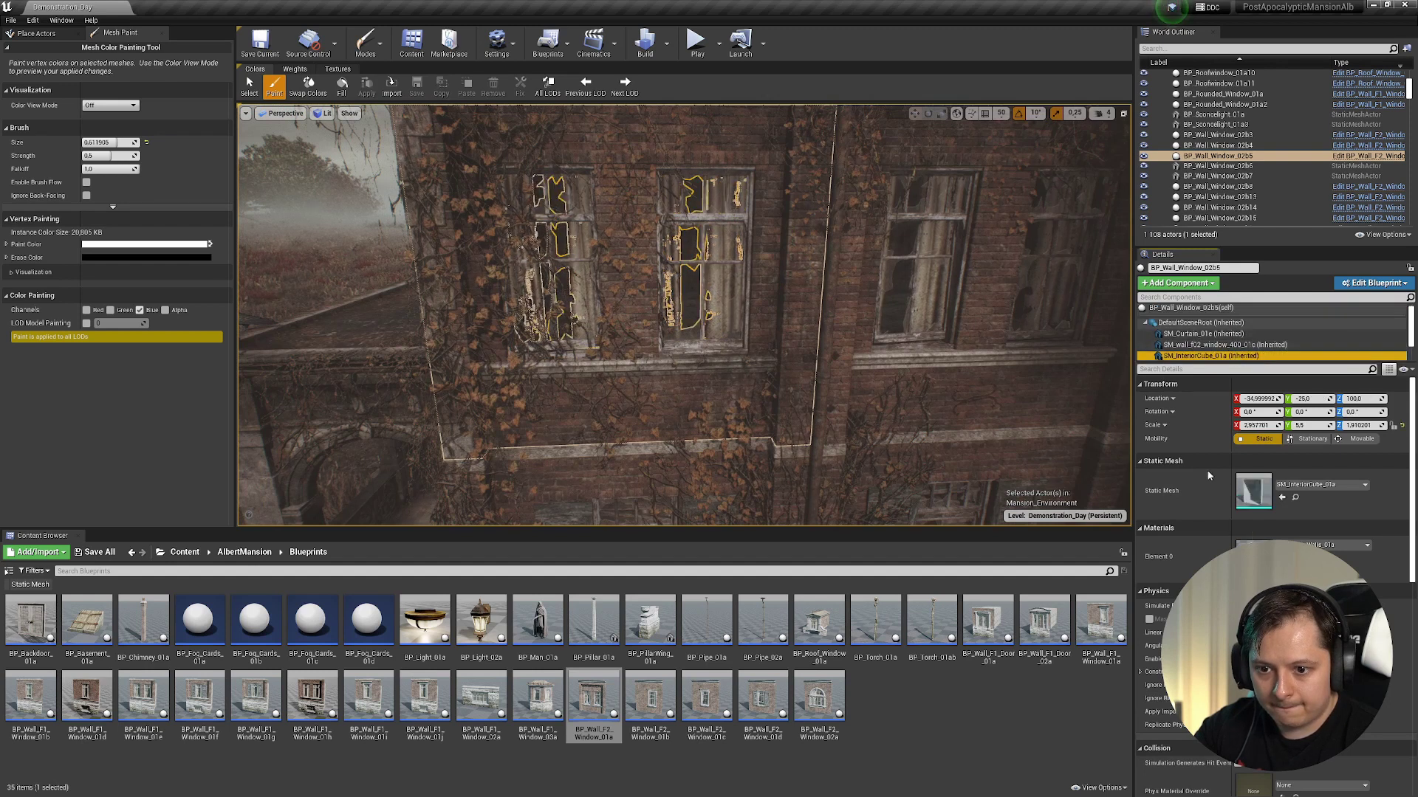
{"action": "scroll", "coordinate": [1196, 340], "scroll_direction": "down", "scroll_amount": 1}
{"action": "left_click", "coordinate": [1211, 343]}
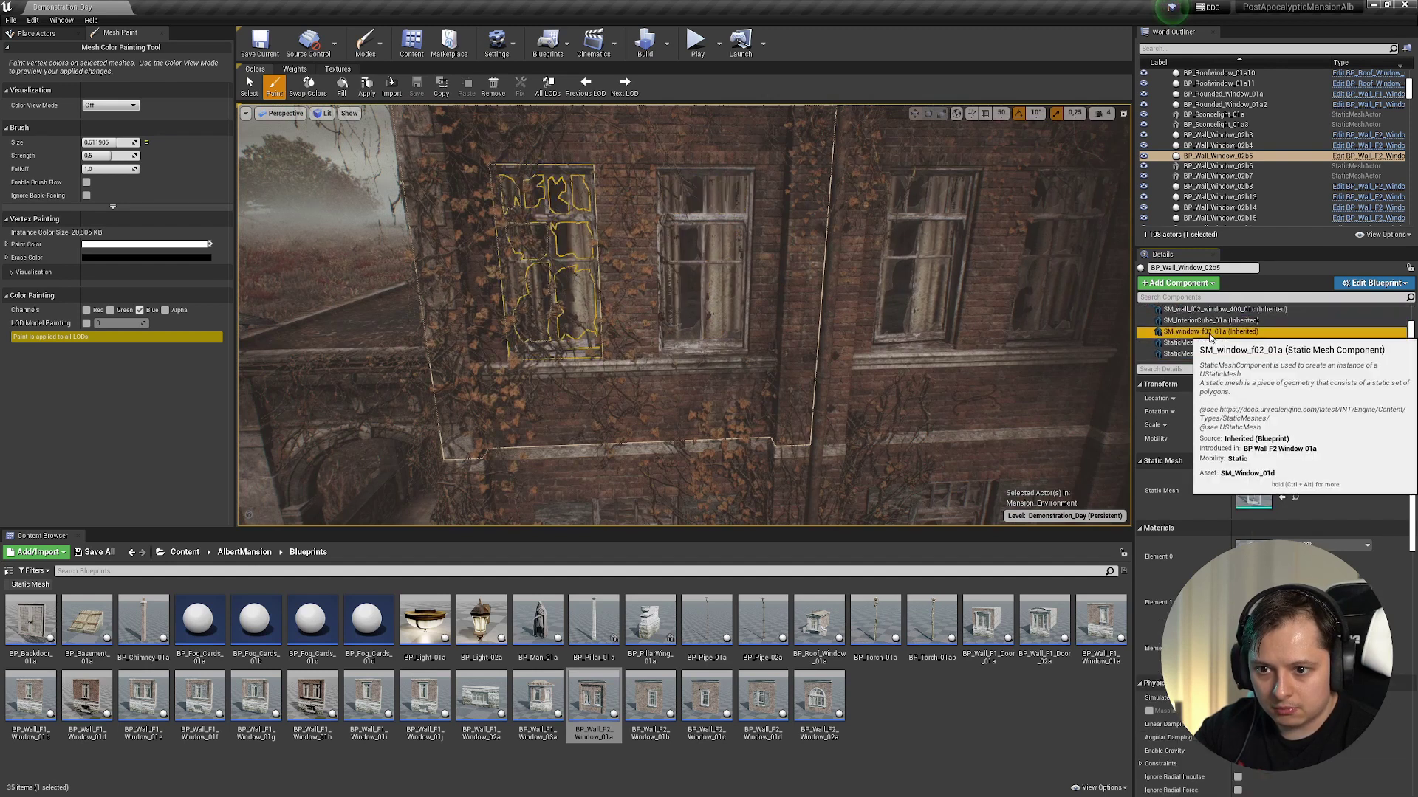
{"action": "left_click", "coordinate": [1212, 332]}
{"action": "scroll", "coordinate": [1212, 336], "scroll_direction": "up", "scroll_amount": 2}
{"action": "left_click", "coordinate": [1211, 335]}
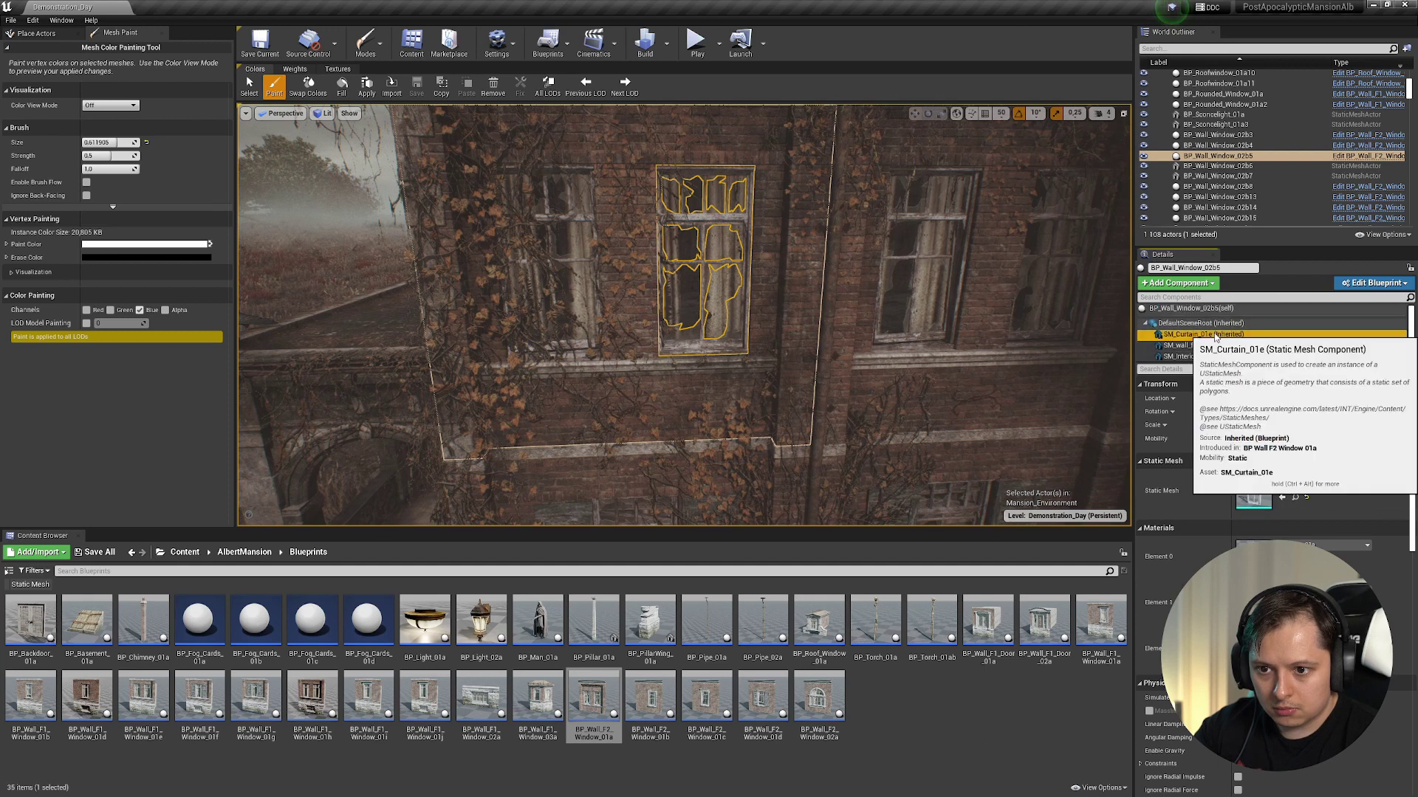
{"action": "double_click", "coordinate": [1211, 345]}
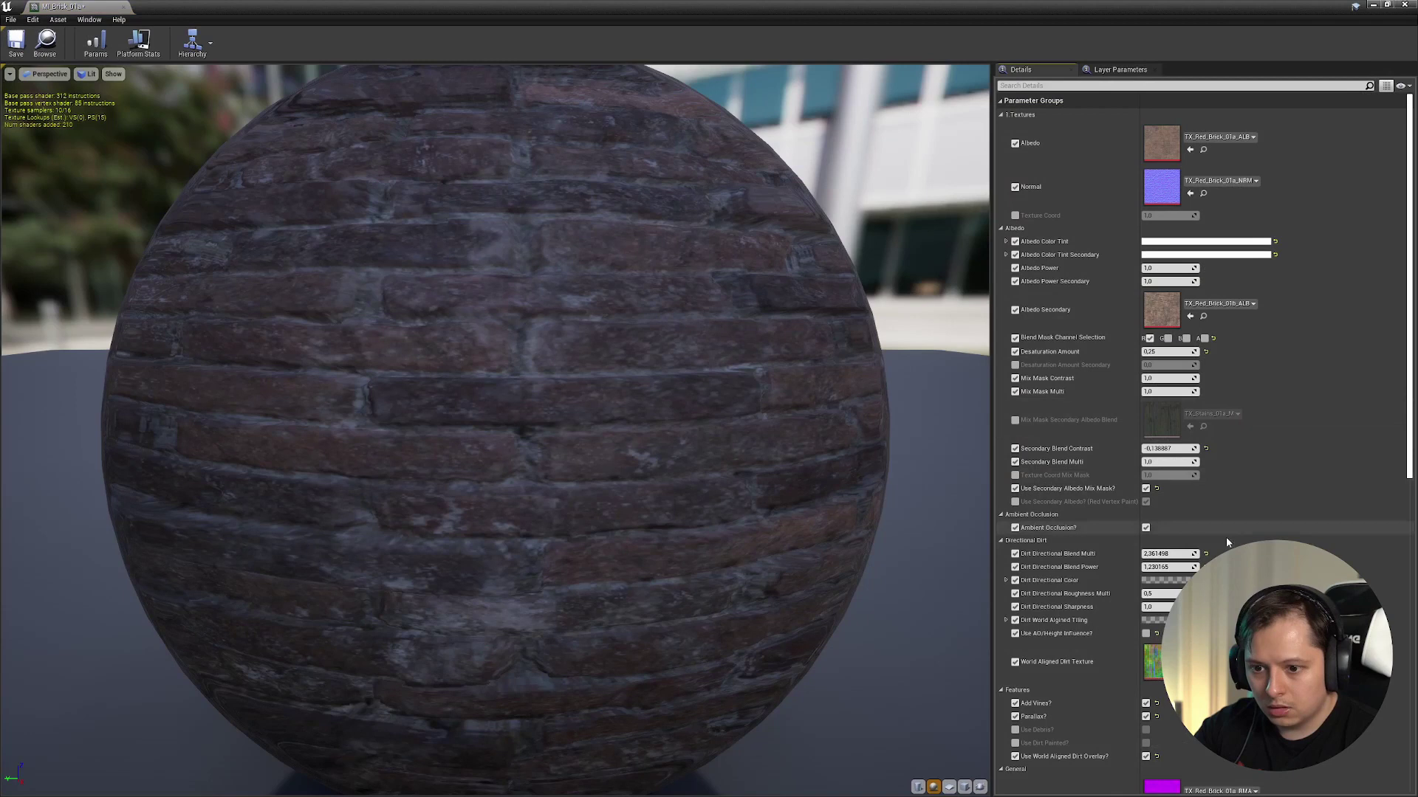
- Review the brick material's dirt, feature, parallax, roughness and vine parameters, and close the material instance
{"action": "scroll", "coordinate": [1225, 538], "scroll_direction": "down", "scroll_amount": 2}
{"action": "scroll", "coordinate": [1119, 520], "scroll_direction": "down", "scroll_amount": 2}
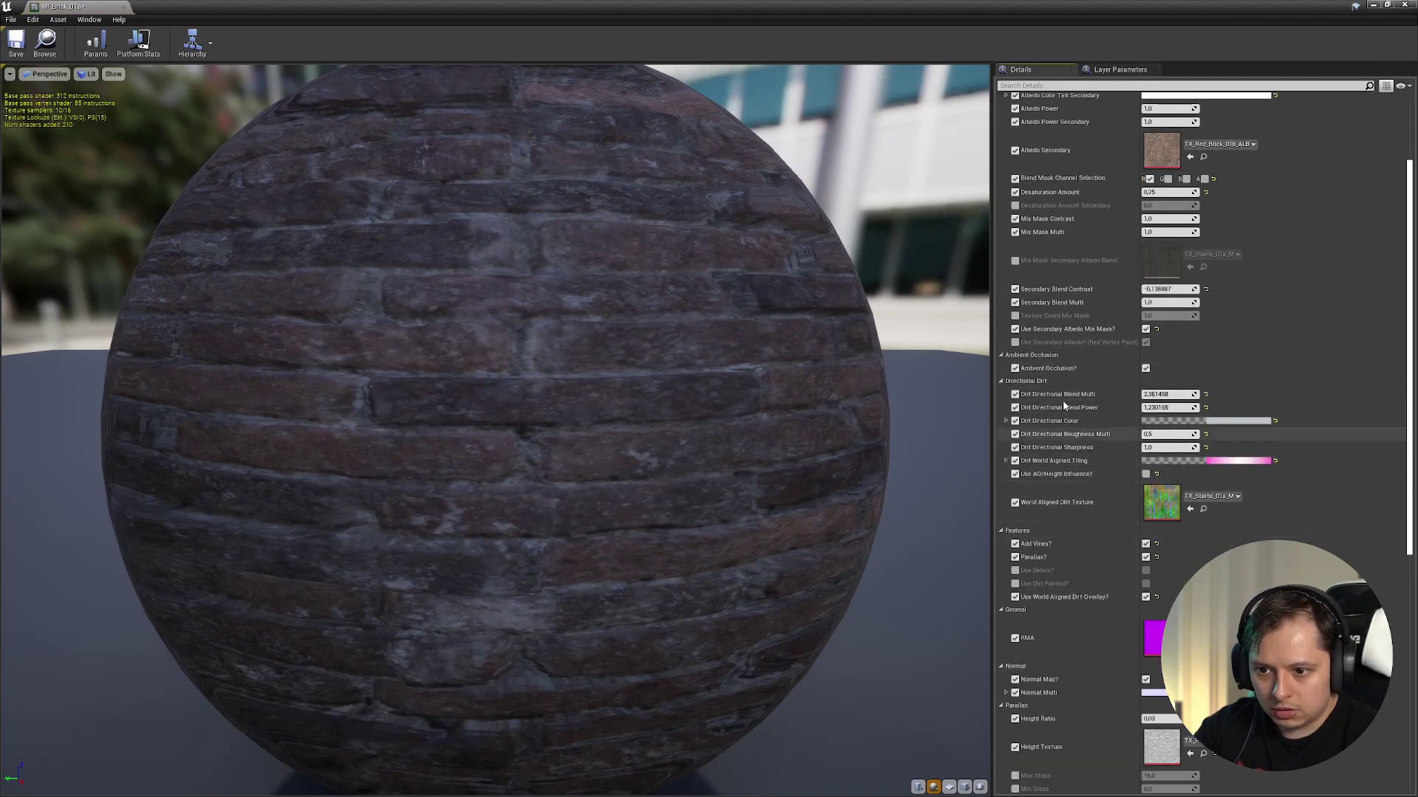
{"action": "scroll", "coordinate": [1064, 523], "scroll_direction": "down", "scroll_amount": 2}
{"action": "scroll", "coordinate": [1064, 524], "scroll_direction": "down", "scroll_amount": 5}
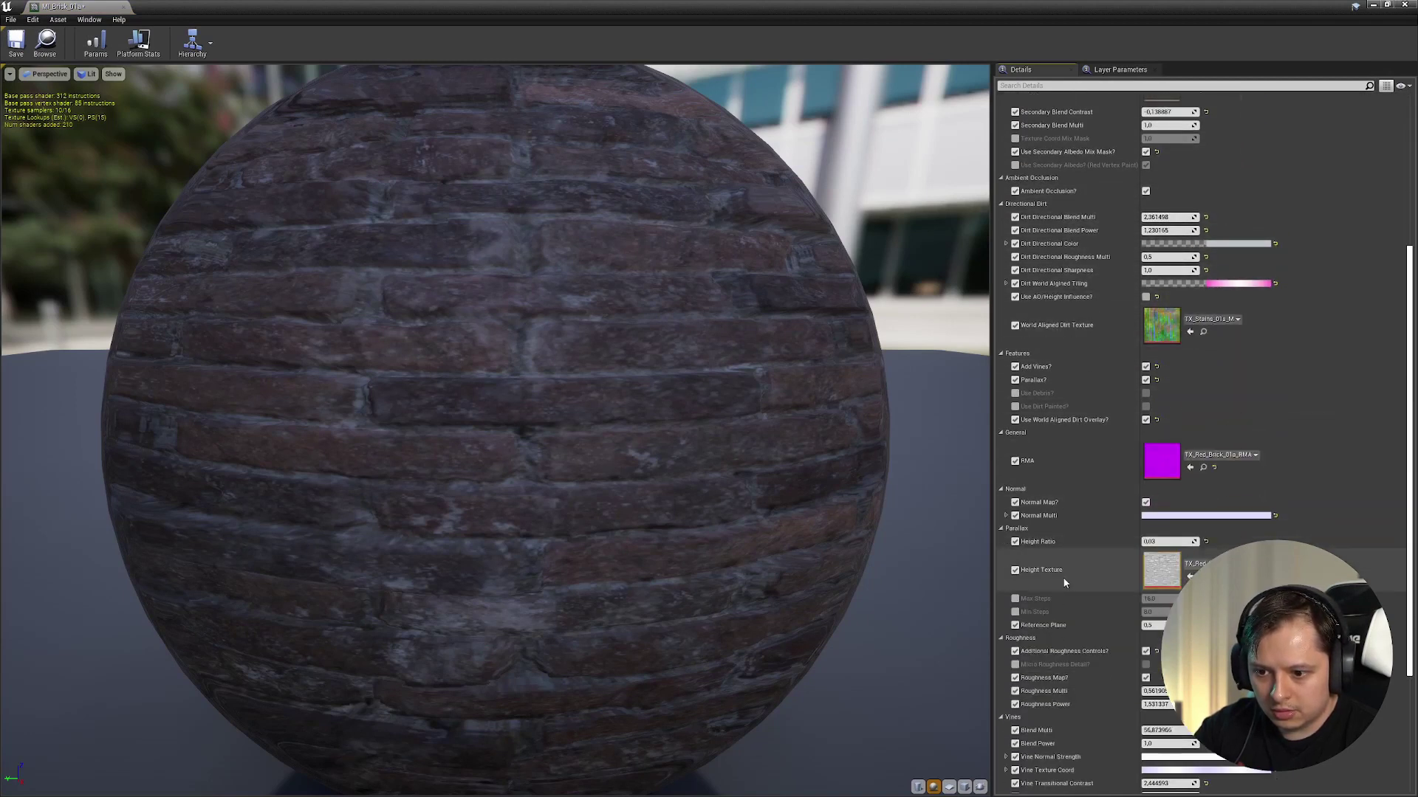
{"action": "scroll", "coordinate": [1062, 579], "scroll_direction": "down", "scroll_amount": 2}
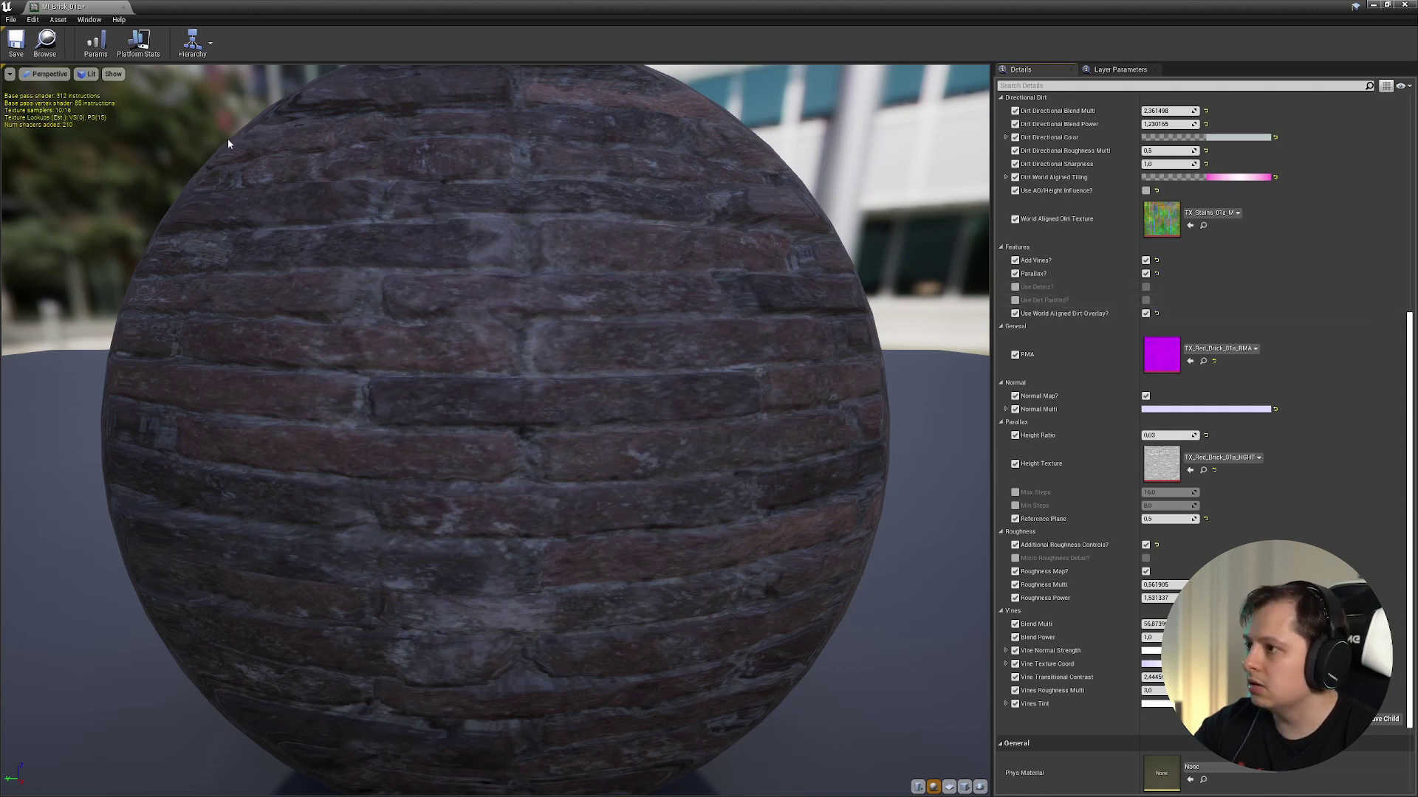
{"action": "left_click", "coordinate": [1413, 5]}
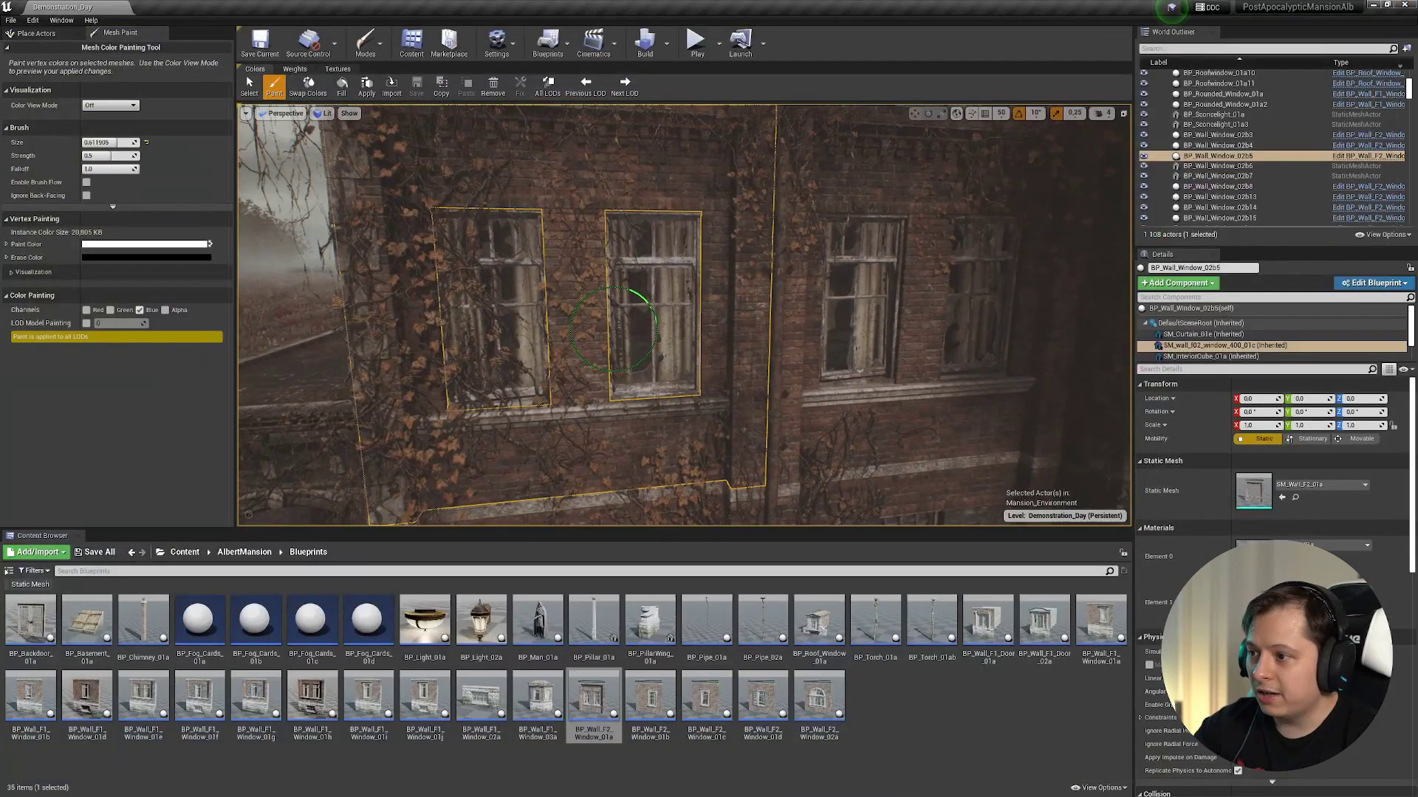
- Restrict vertex painting to the Alpha channel and set the paint color's alpha value to 0
{"action": "mouse_move", "coordinate": [637, 322]}
{"action": "right_mouse_down"}
{"action": "mouse_move", "coordinate": [627, 398]}
{"action": "mouse_move", "coordinate": [628, 325]}
{"action": "right_mouse_up"}
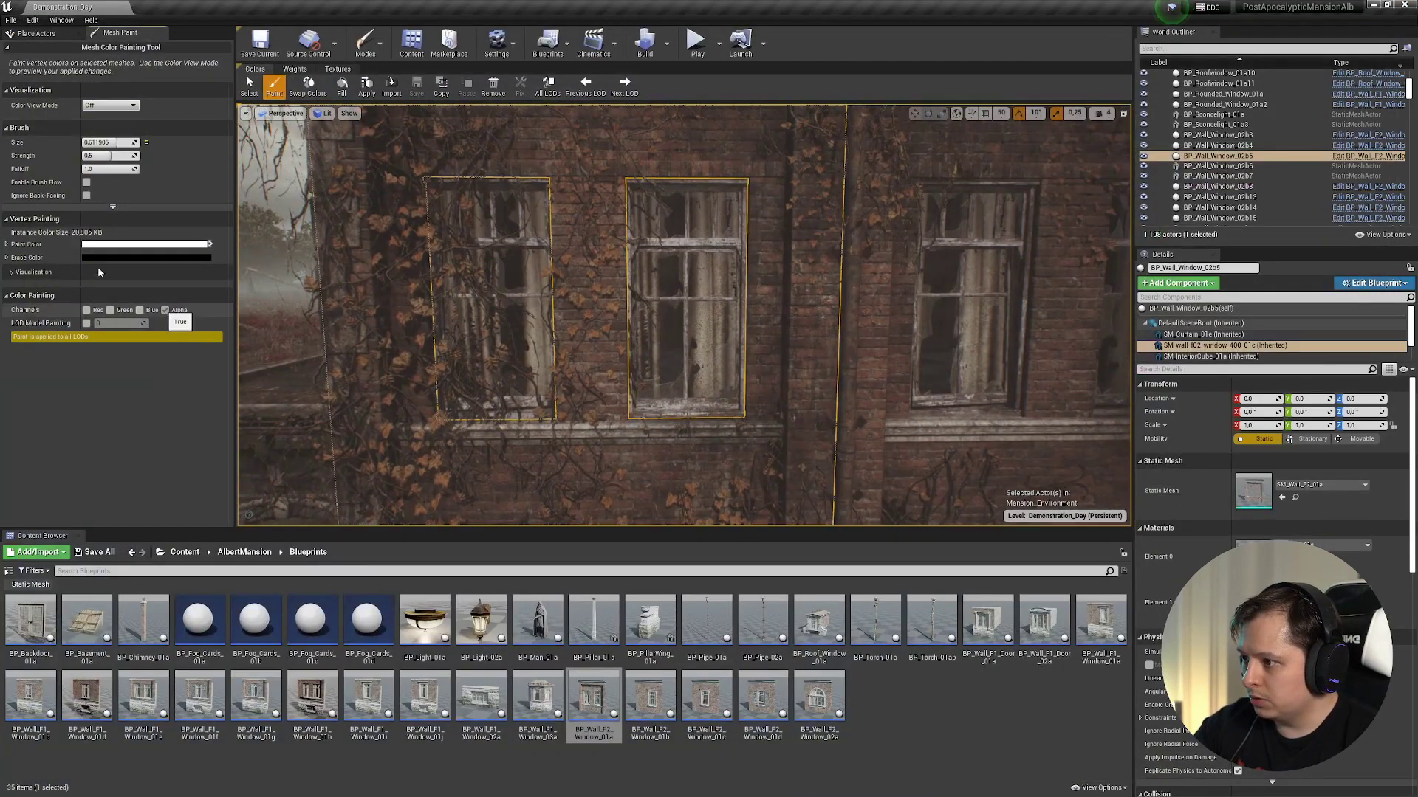
{"action": "left_click", "coordinate": [6, 244]}
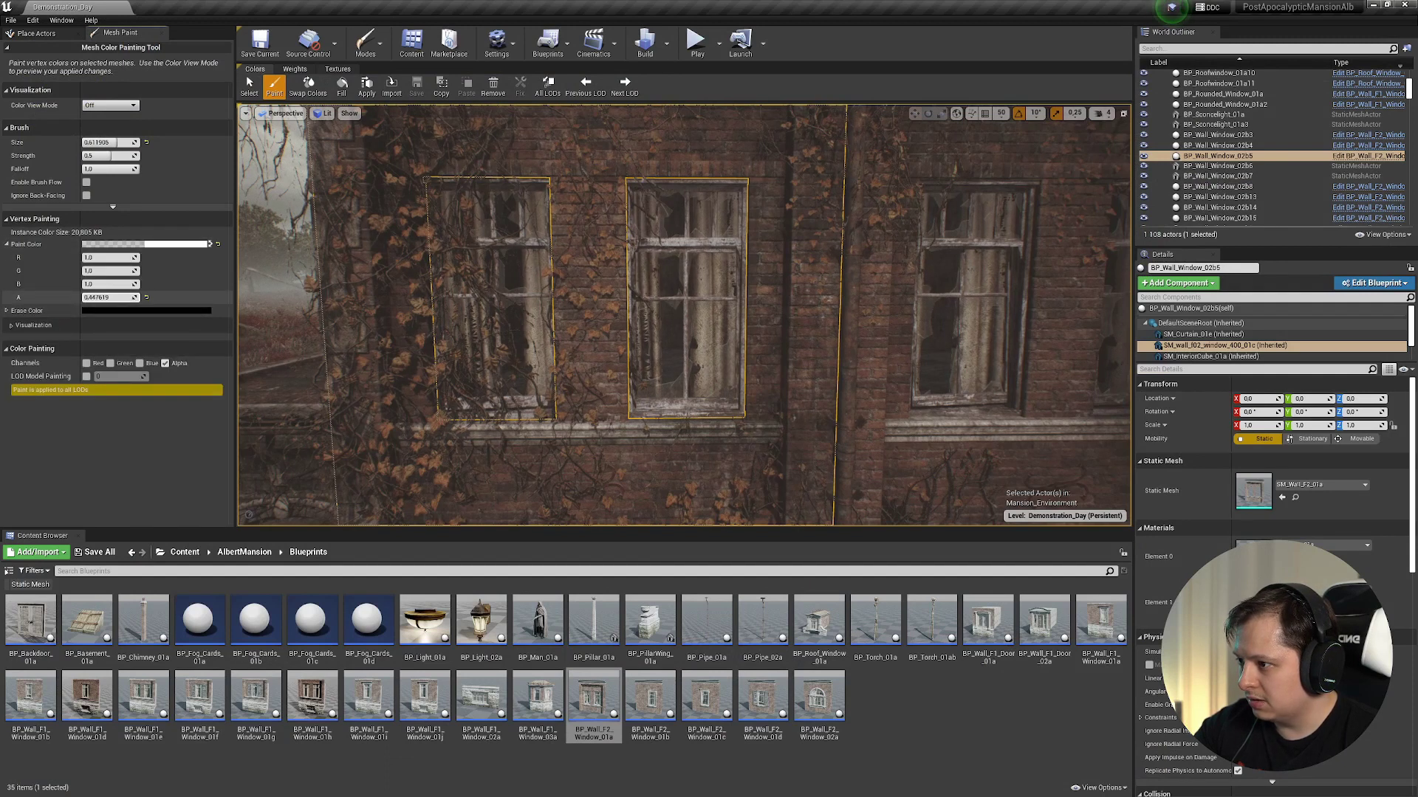
{"action": "type", "text": "0"}
{"action": "key", "text": "Return"}
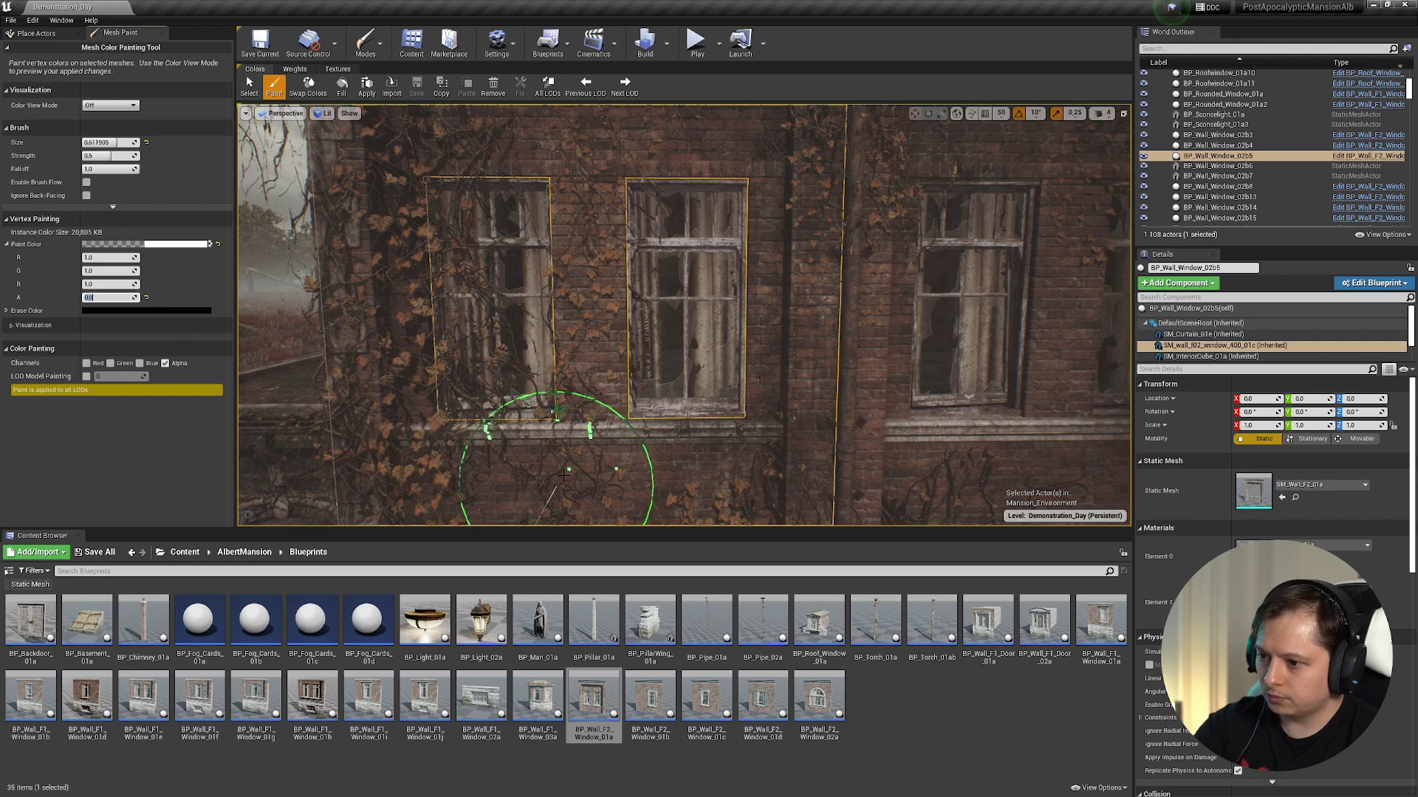
{"action": "right_click_drag", "start_coordinate": [606, 399], "coordinate": [619, 359]}
{"action": "key", "text": "s"}
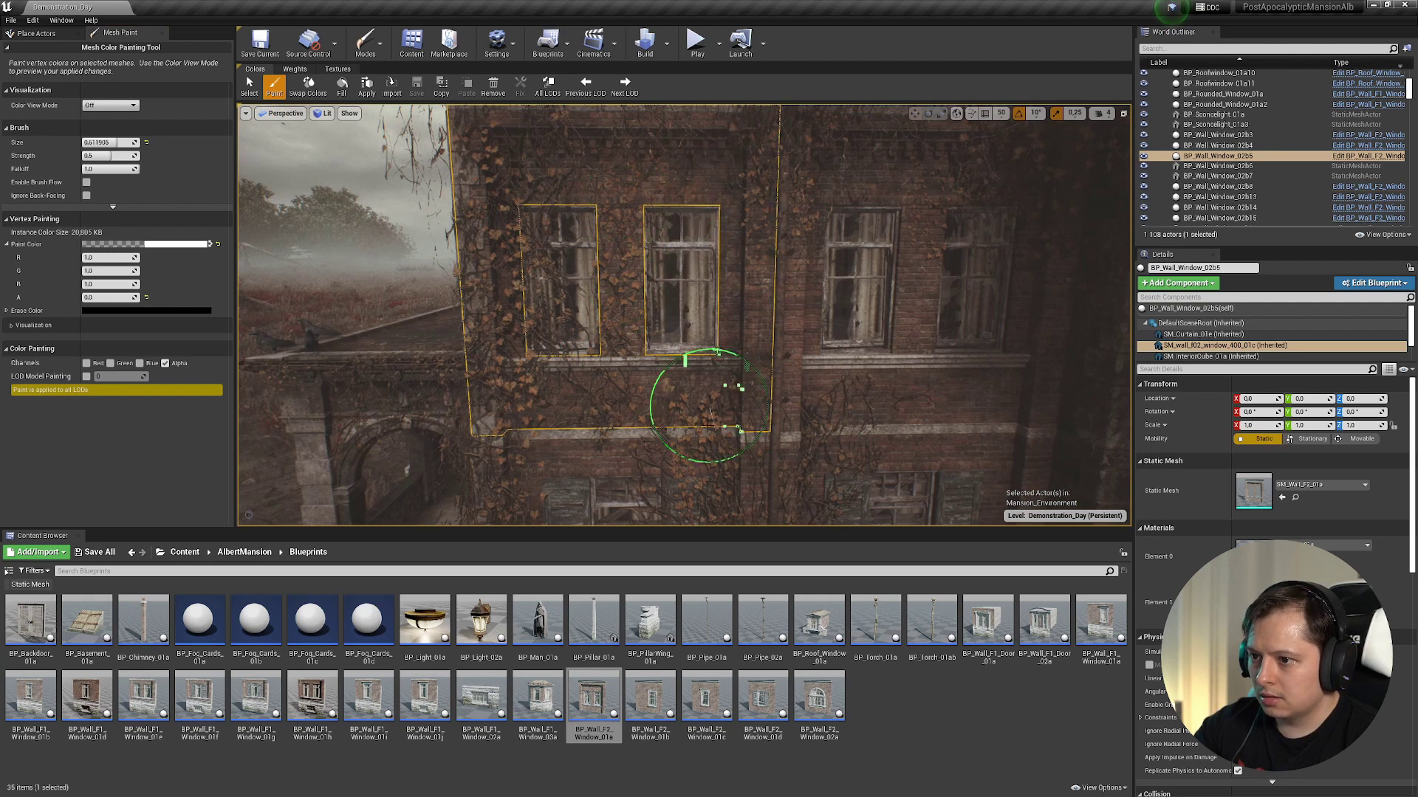
- Select the neighbouring BP_Wall_Window_02b8 wall and switch from Mesh Paint back to the Select editor mode
{"action": "left_click", "coordinate": [848, 375]}
{"action": "left_click", "coordinate": [827, 364]}
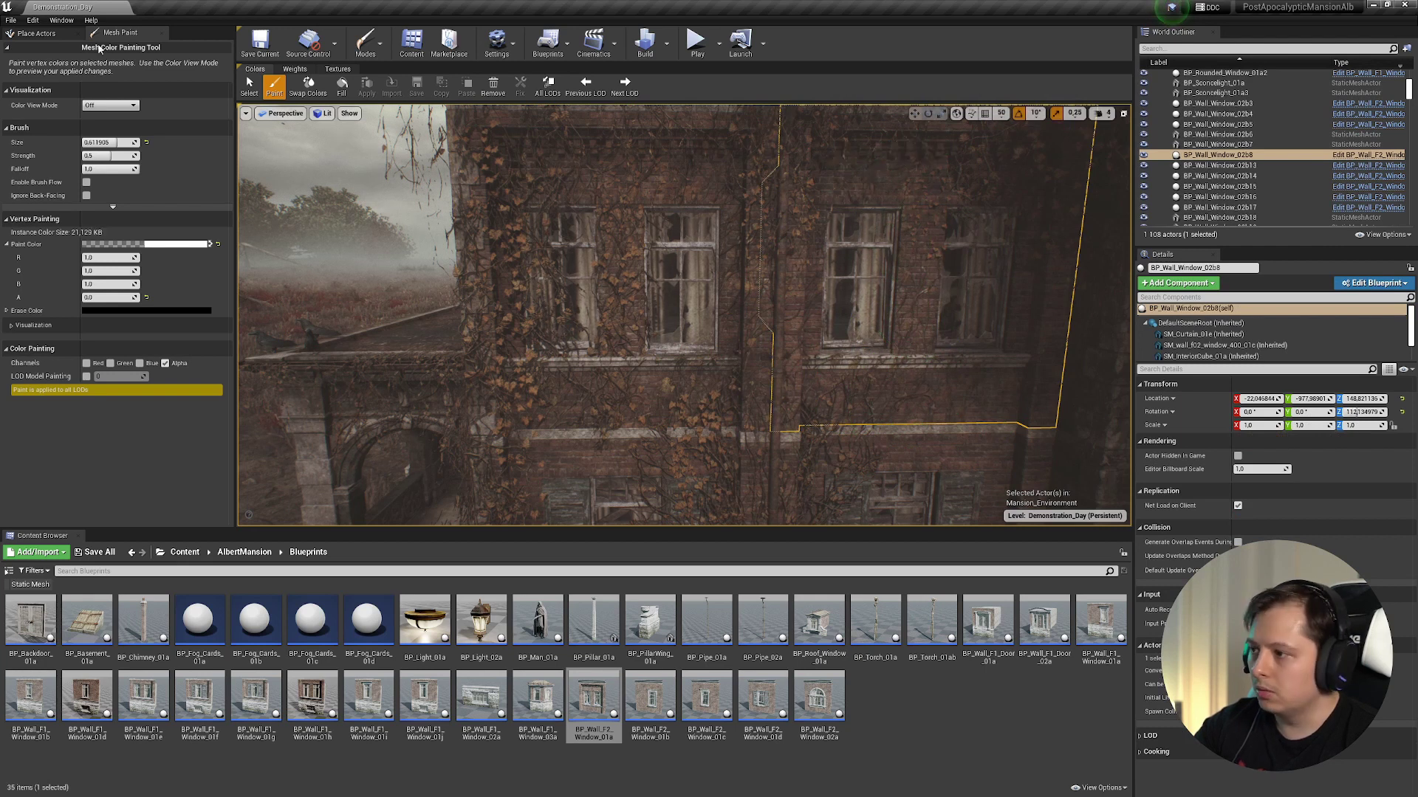
{"action": "left_click", "coordinate": [253, 87]}
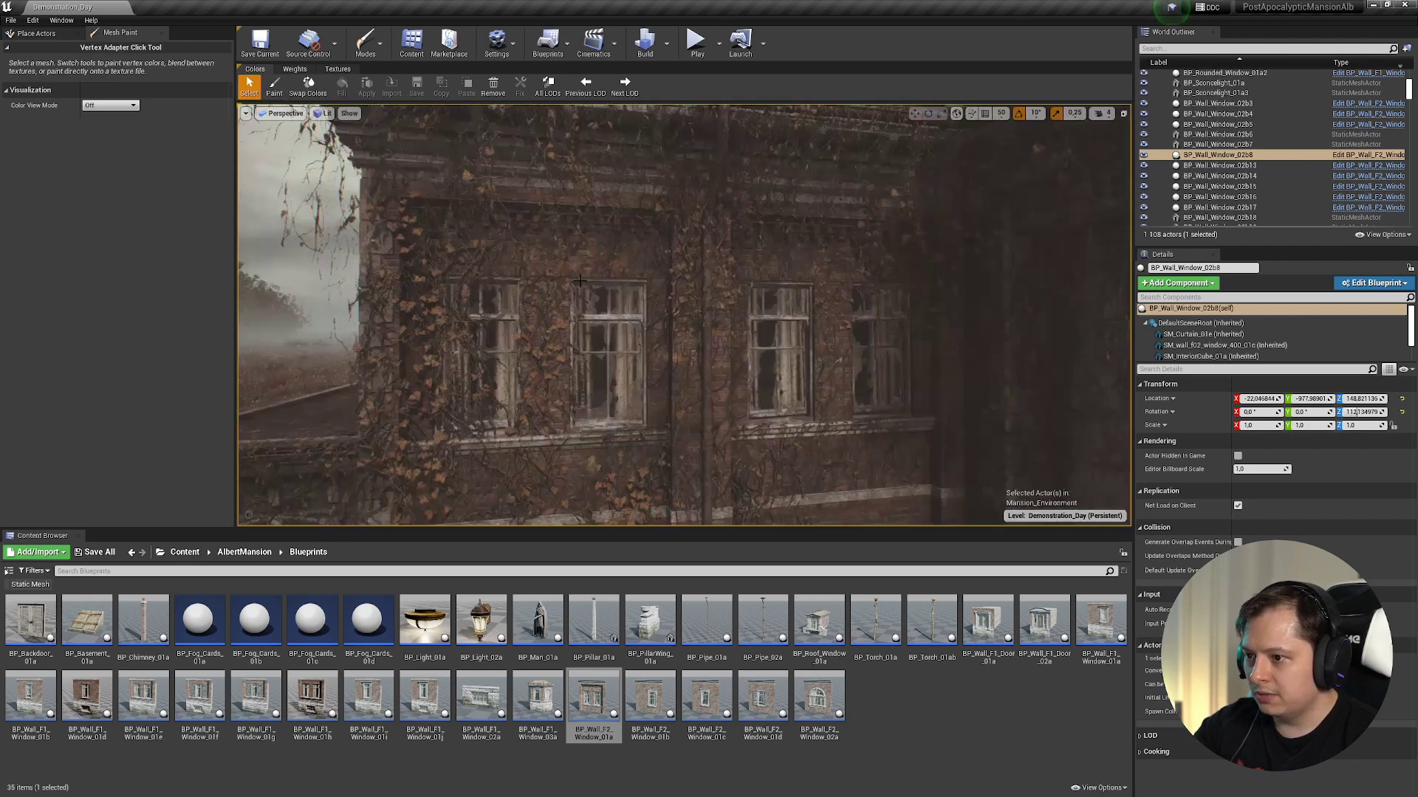
{"action": "left_click", "coordinate": [378, 45]}
{"action": "left_click", "coordinate": [391, 74]}
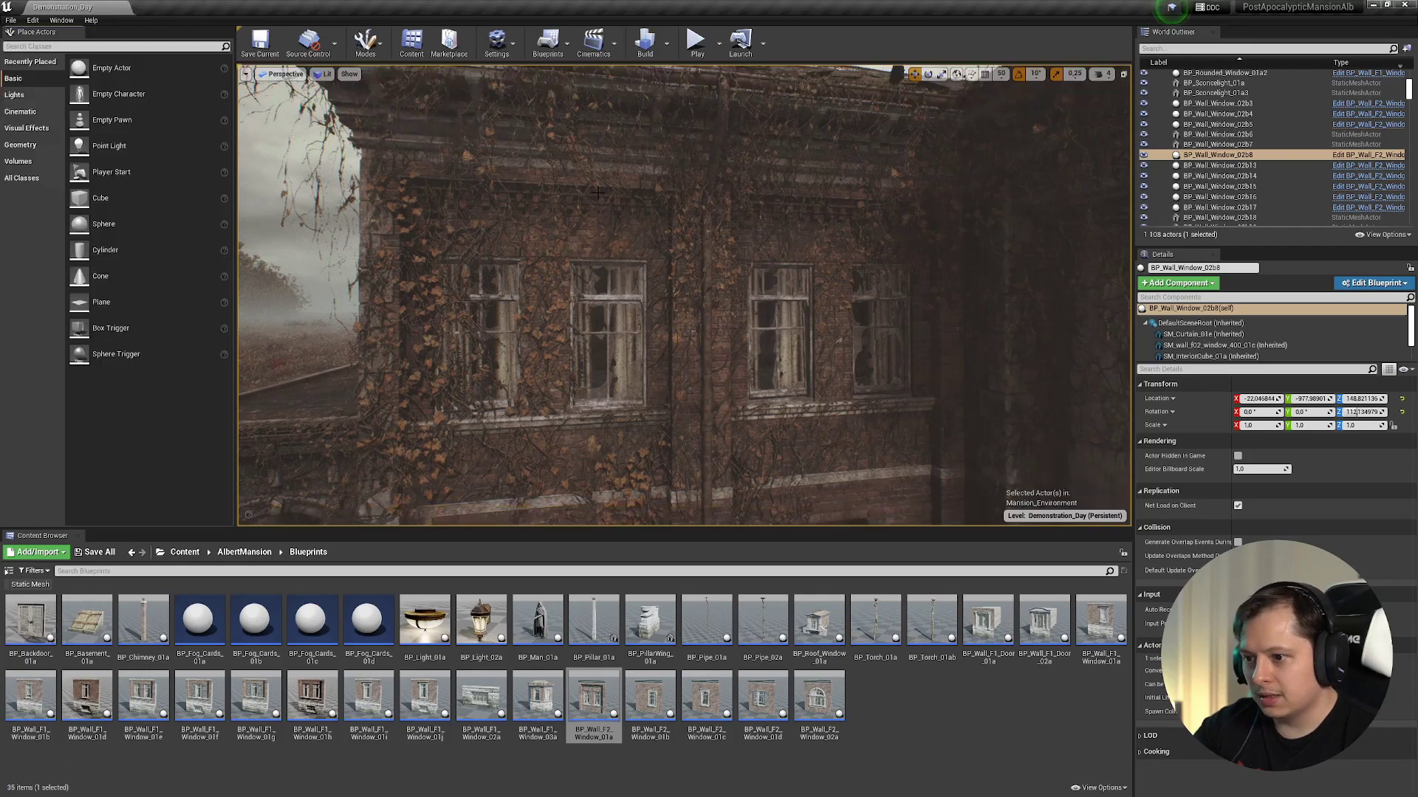
- Select the ground-floor wall behind the porch columns and its SM_wall_f01_window_400_01a component
{"action": "right_click_drag", "start_coordinate": [495, 259], "coordinate": [609, 306]}
{"action": "left_click", "coordinate": [495, 260]}
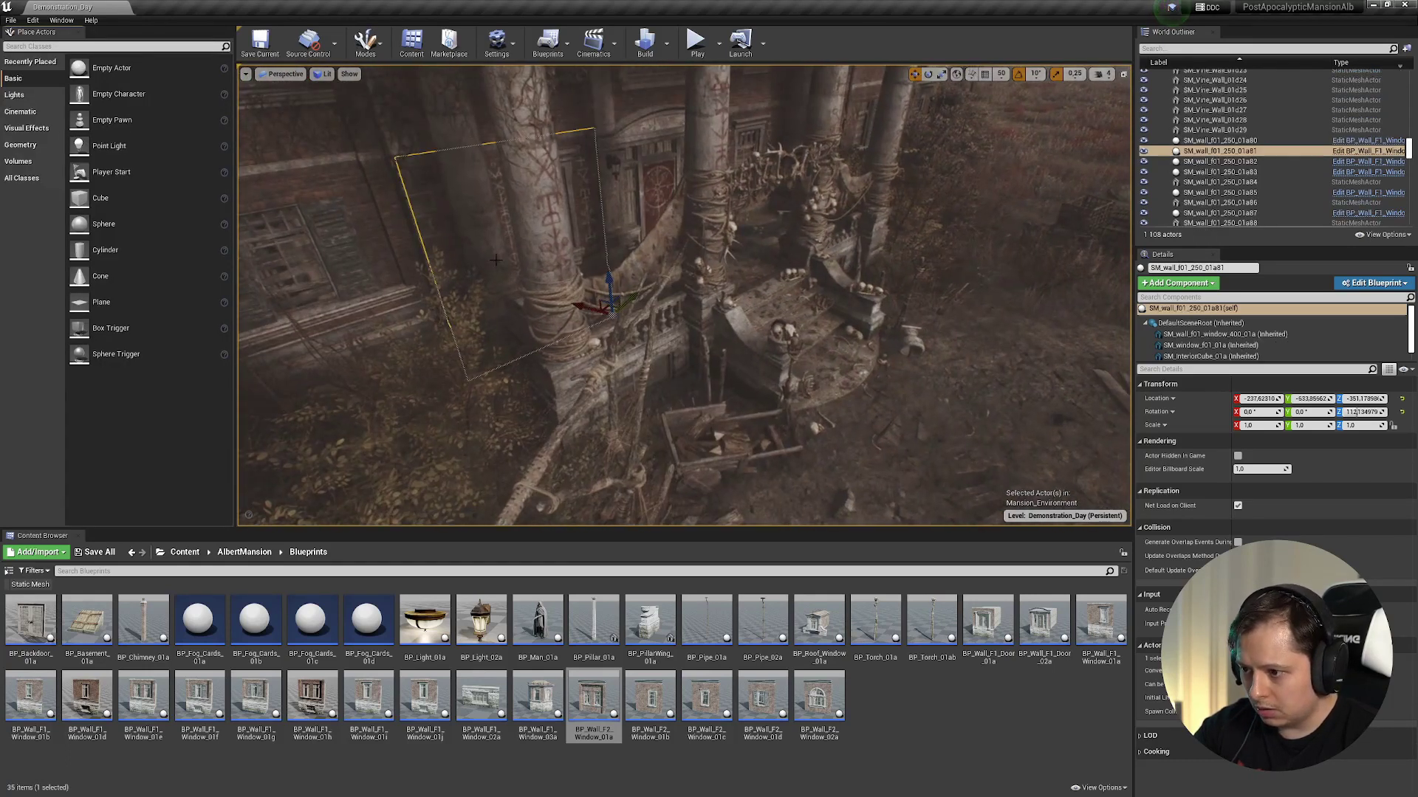
{"action": "left_click", "coordinate": [1211, 345]}
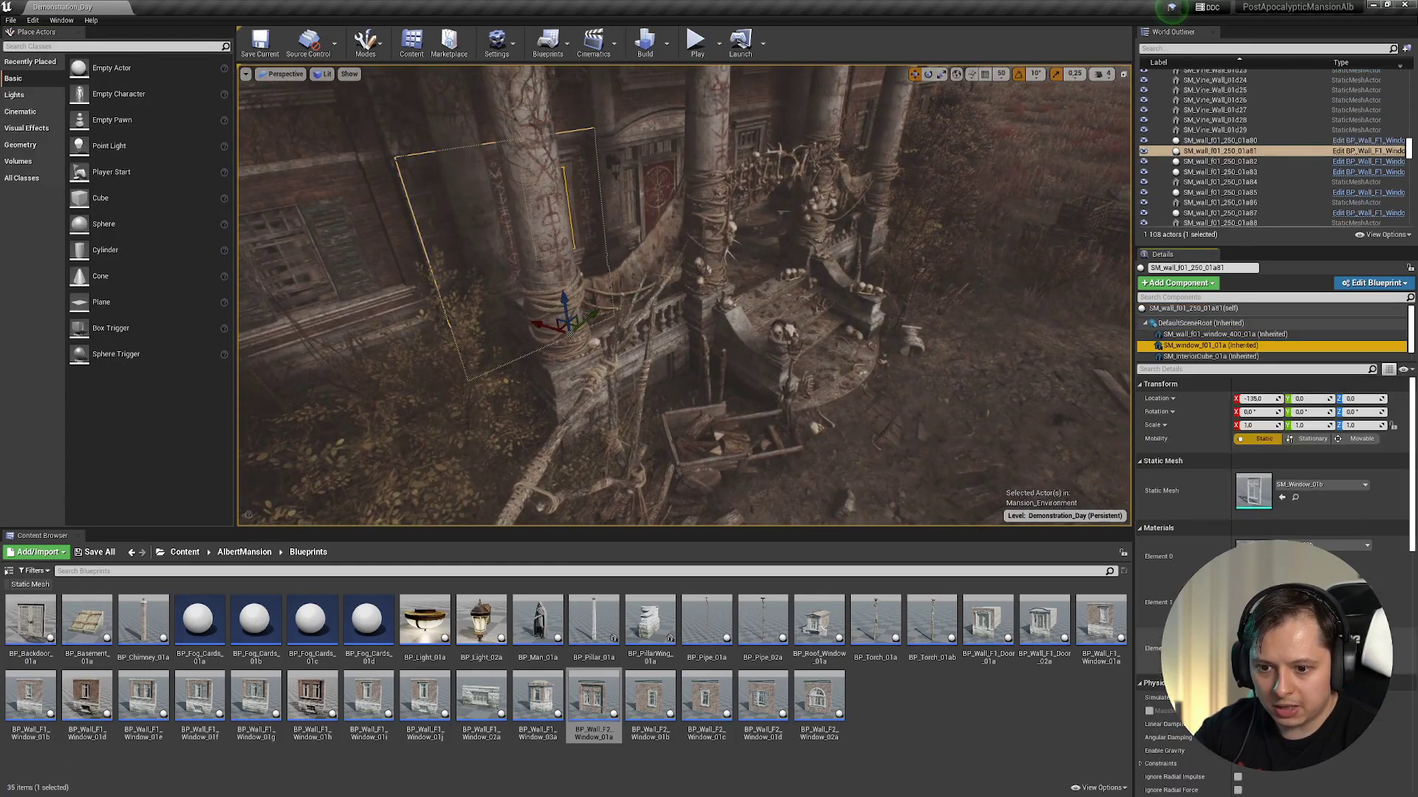
{"action": "left_click", "coordinate": [1230, 336]}
- Open the wall component's material and trace it to its parent MM_Surfaces_01a in the Masters materials folder
{"action": "double_click", "coordinate": [1254, 602]}
{"action": "left_click", "coordinate": [192, 43]}
{"action": "left_click", "coordinate": [220, 74]}
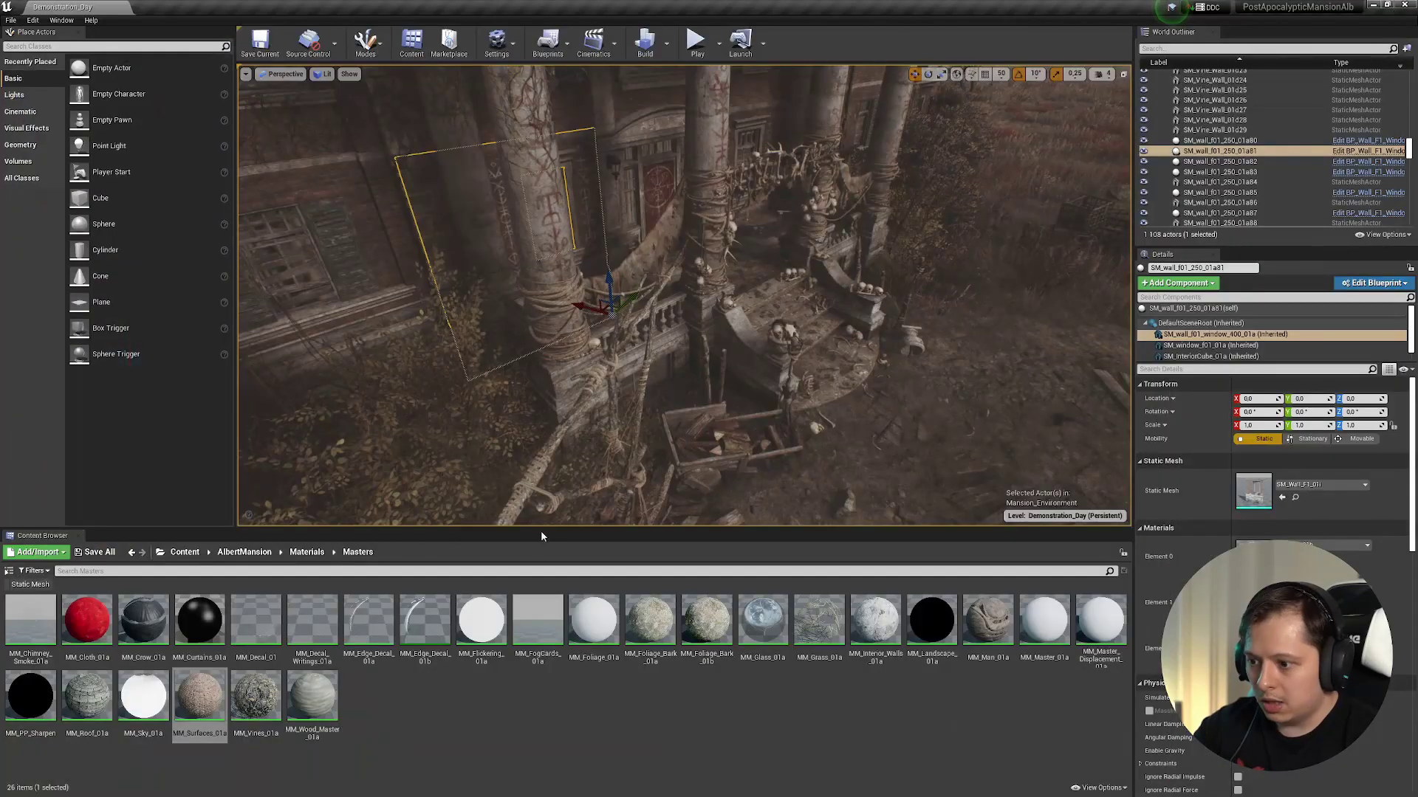
{"action": "right_click_drag", "start_coordinate": [683, 296], "coordinate": [603, 325]}
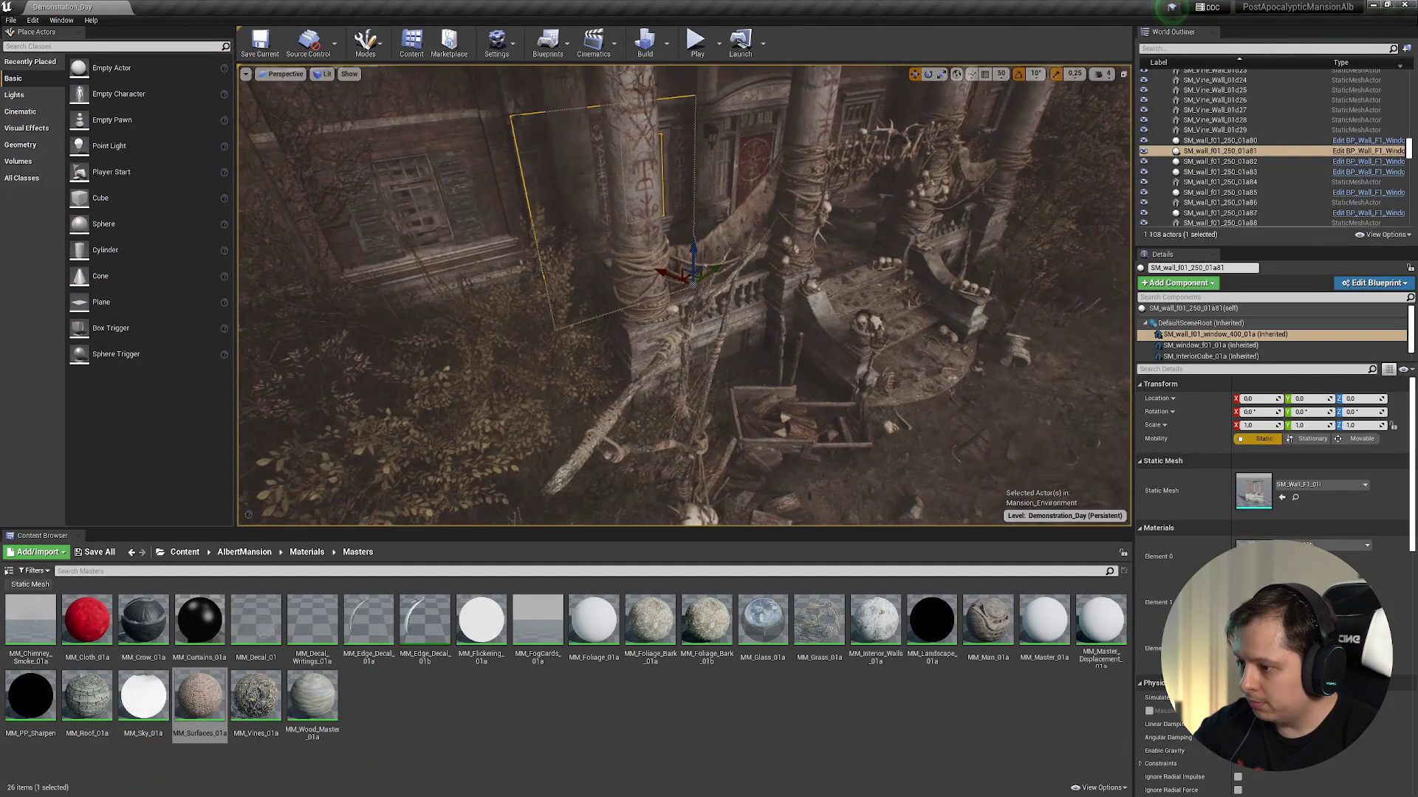
- Open the MM_Glass_01a master material, examine its reflection, opacity and grunge node groups, and close it
{"action": "left_click", "coordinate": [370, 737]}
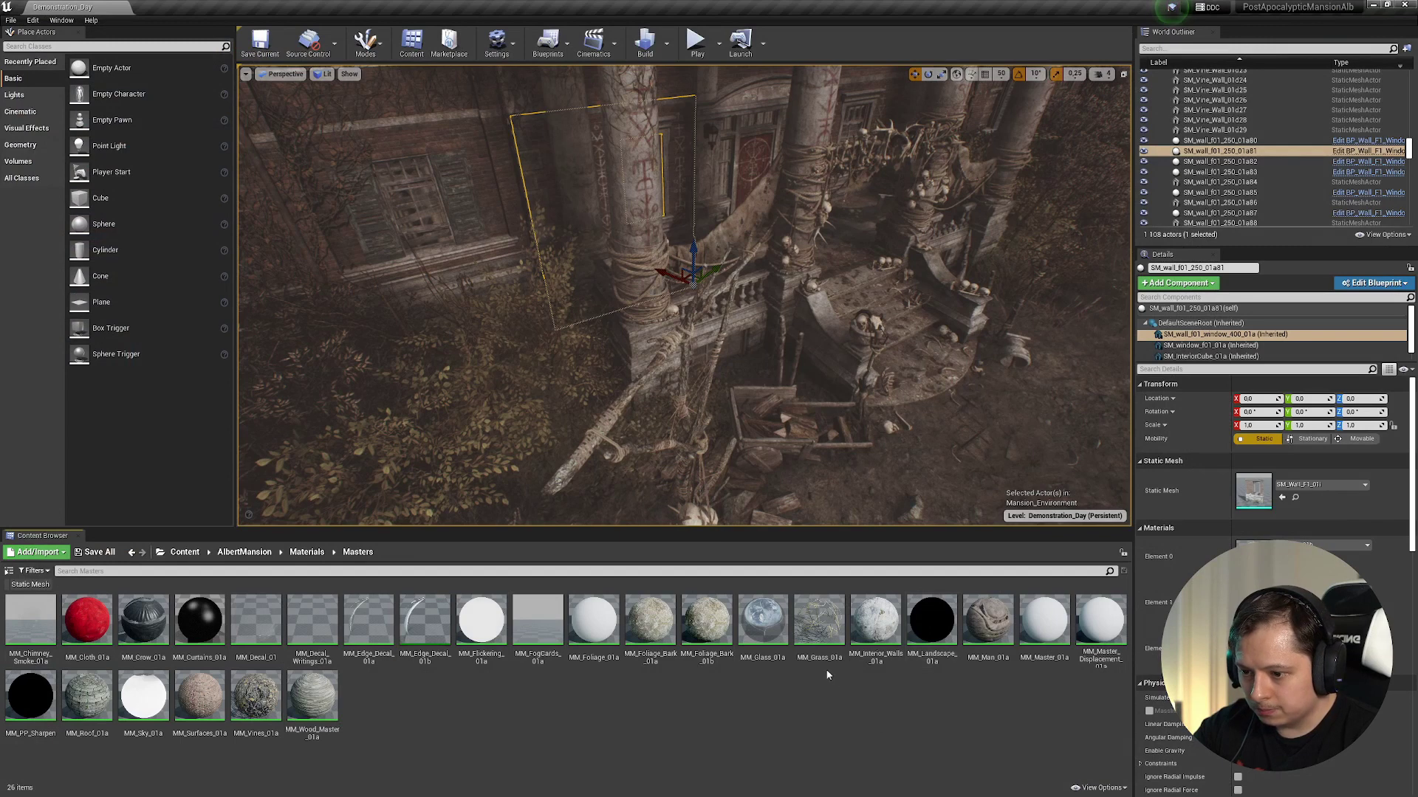
{"action": "double_click", "coordinate": [764, 635]}
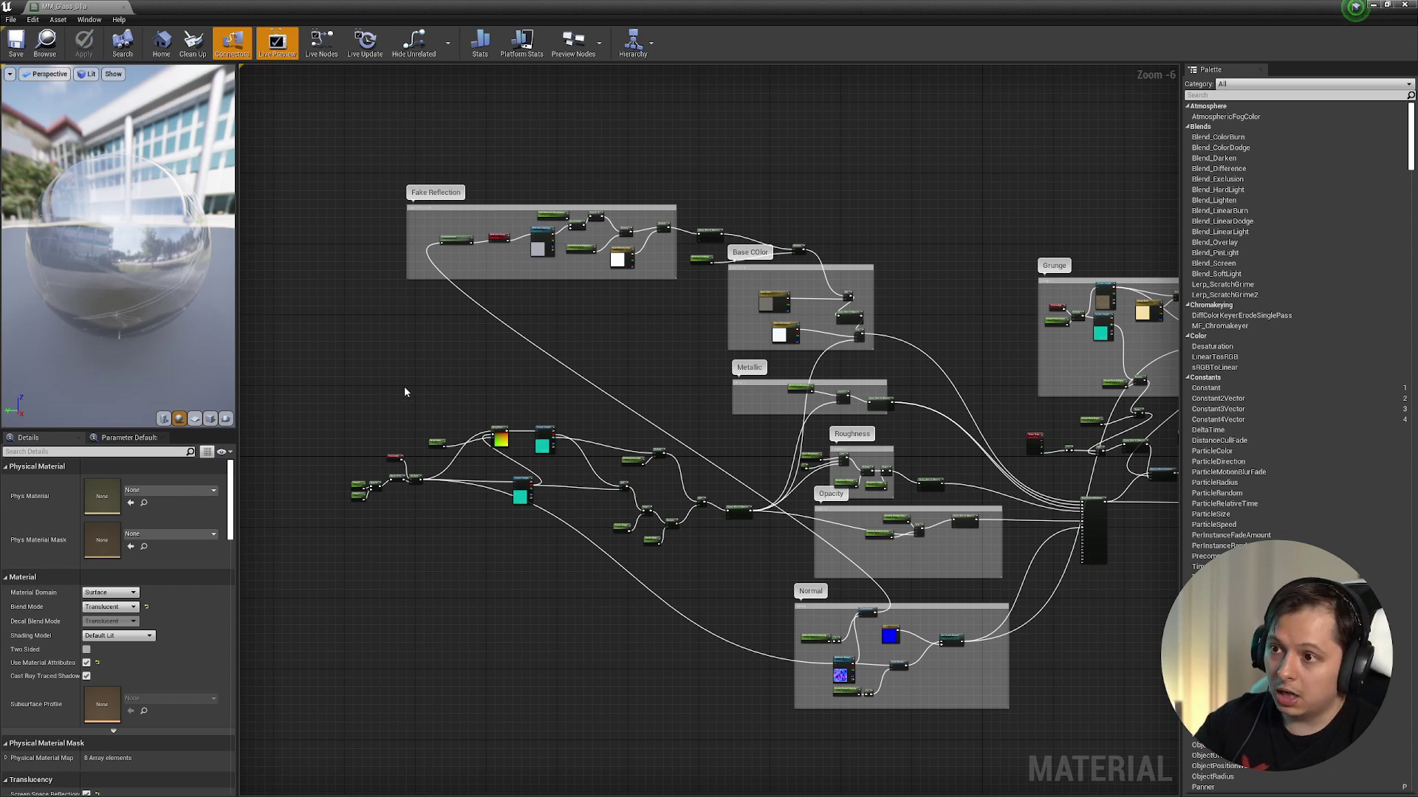
{"action": "right_click_drag", "start_coordinate": [543, 435], "coordinate": [354, 419]}
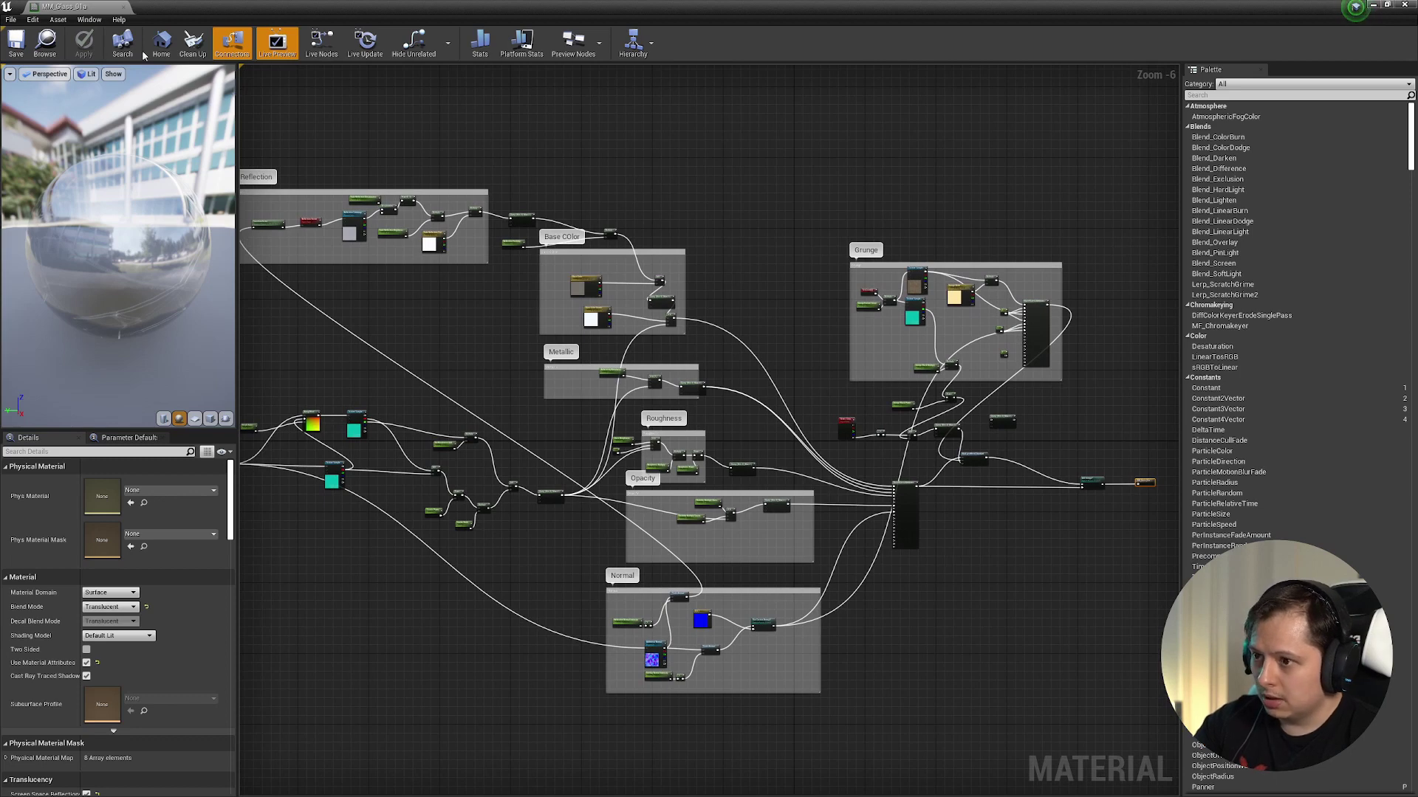
{"action": "left_click", "coordinate": [124, 10]}
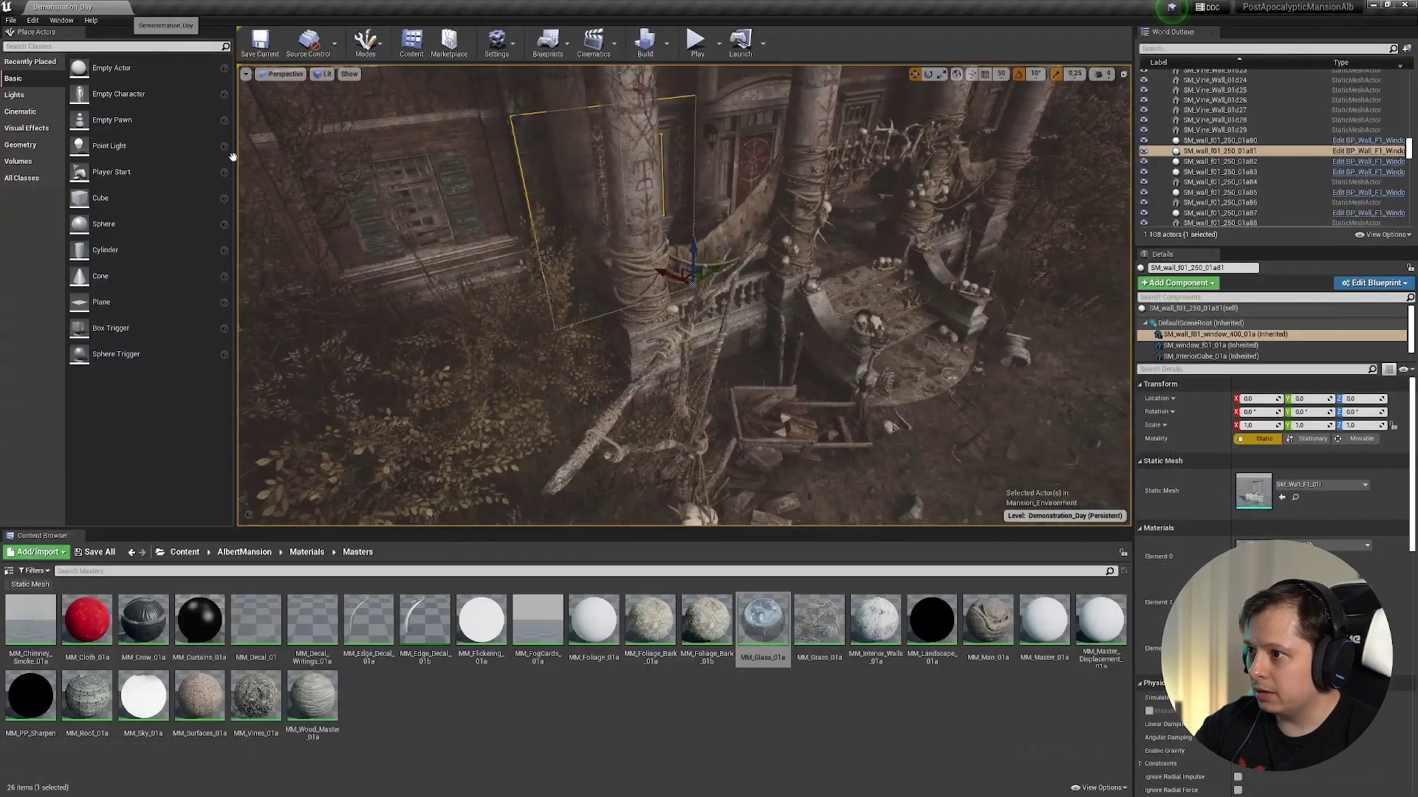
- Open the MM_Chimney_Smoke_01a master material, examine its node graph, and close it
{"action": "double_click", "coordinate": [18, 626]}
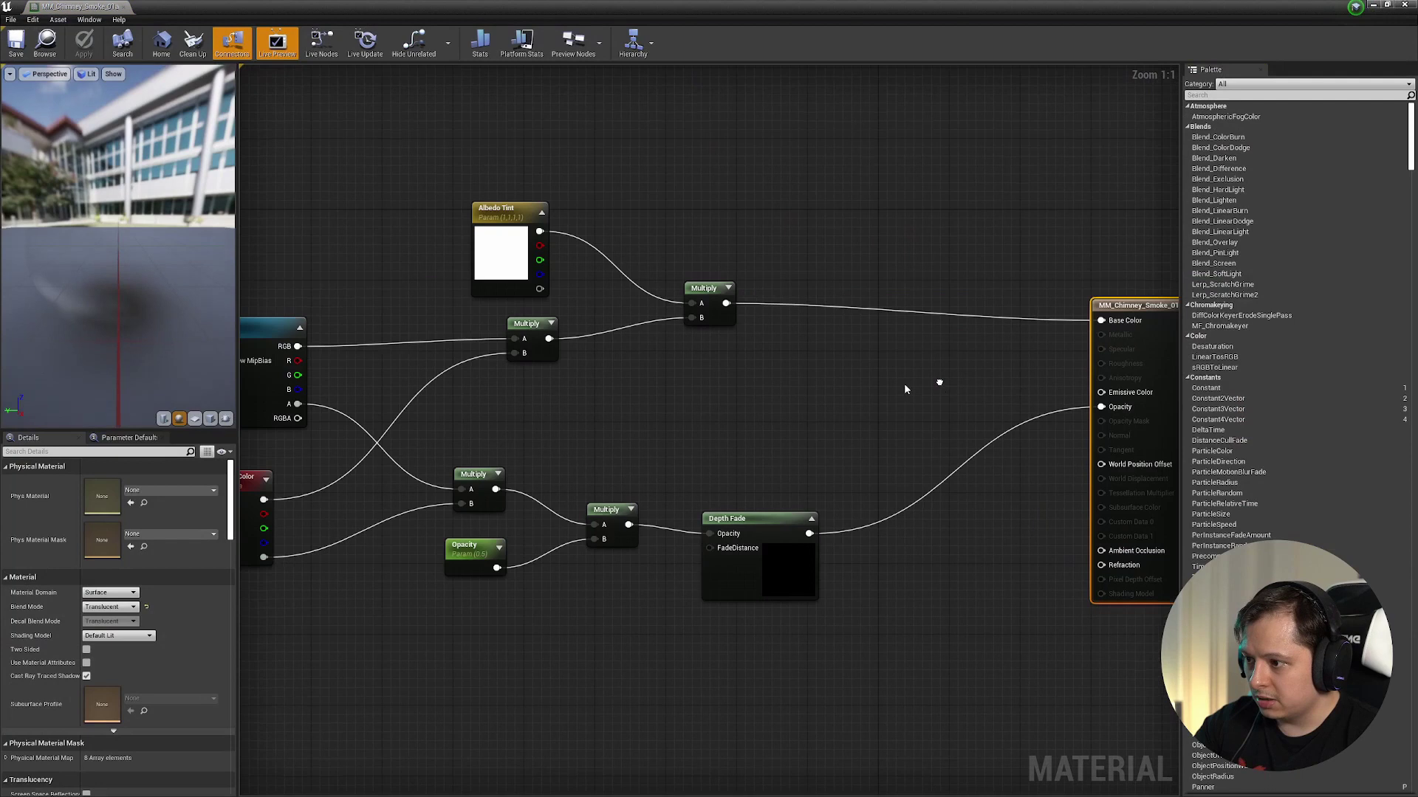
{"action": "scroll", "coordinate": [779, 361], "scroll_direction": "down", "scroll_amount": 2}
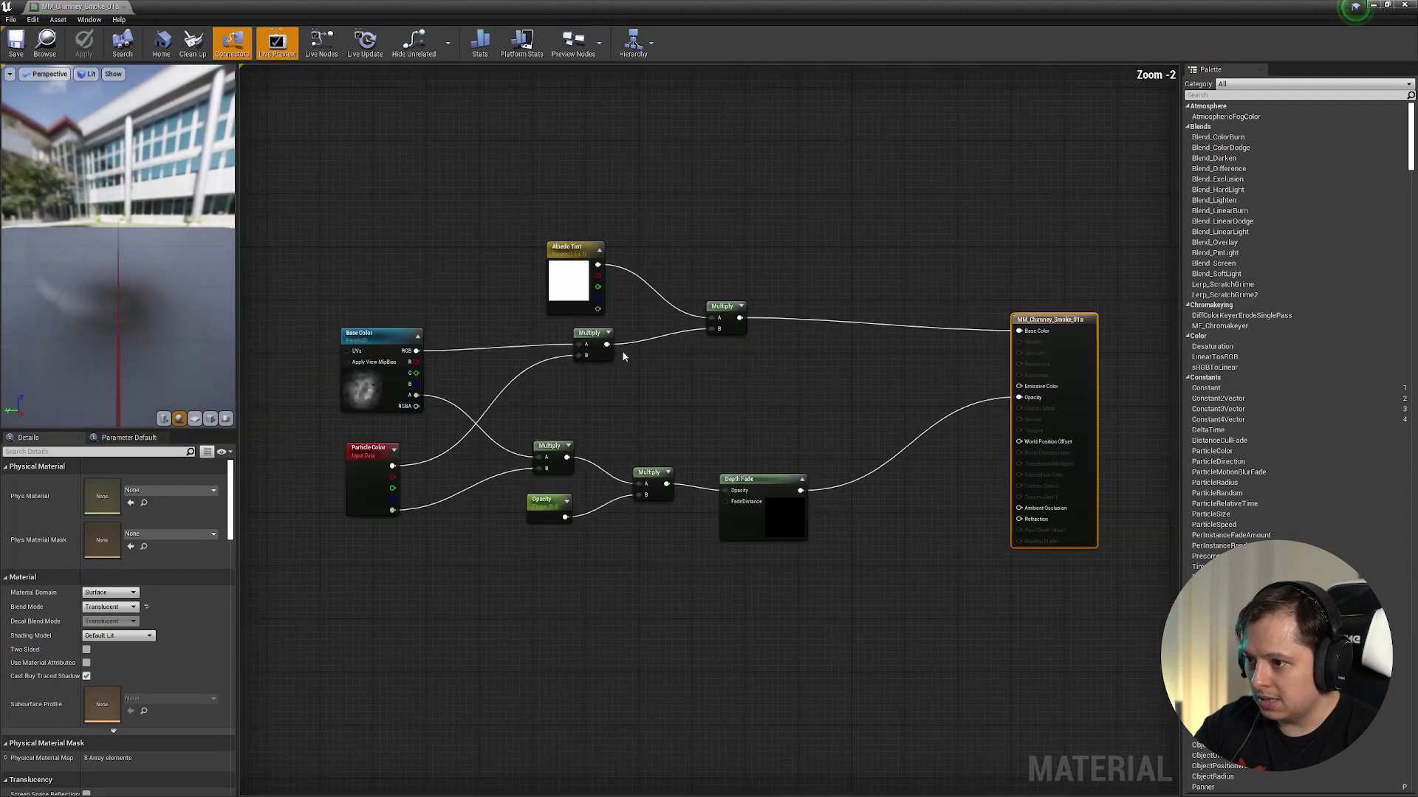
{"action": "left_click", "coordinate": [124, 8]}
- Open the MM_Cloth_01a master material and examine its texture sample and material attribute nodes
{"action": "double_click", "coordinate": [93, 622]}
{"action": "scroll", "coordinate": [570, 357], "scroll_direction": "down", "scroll_amount": 2}
{"action": "right_click_drag", "start_coordinate": [595, 287], "coordinate": [891, 273]}
{"action": "right_click_drag", "start_coordinate": [506, 368], "coordinate": [815, 346]}
{"action": "right_click_drag", "start_coordinate": [427, 146], "coordinate": [804, 250]}
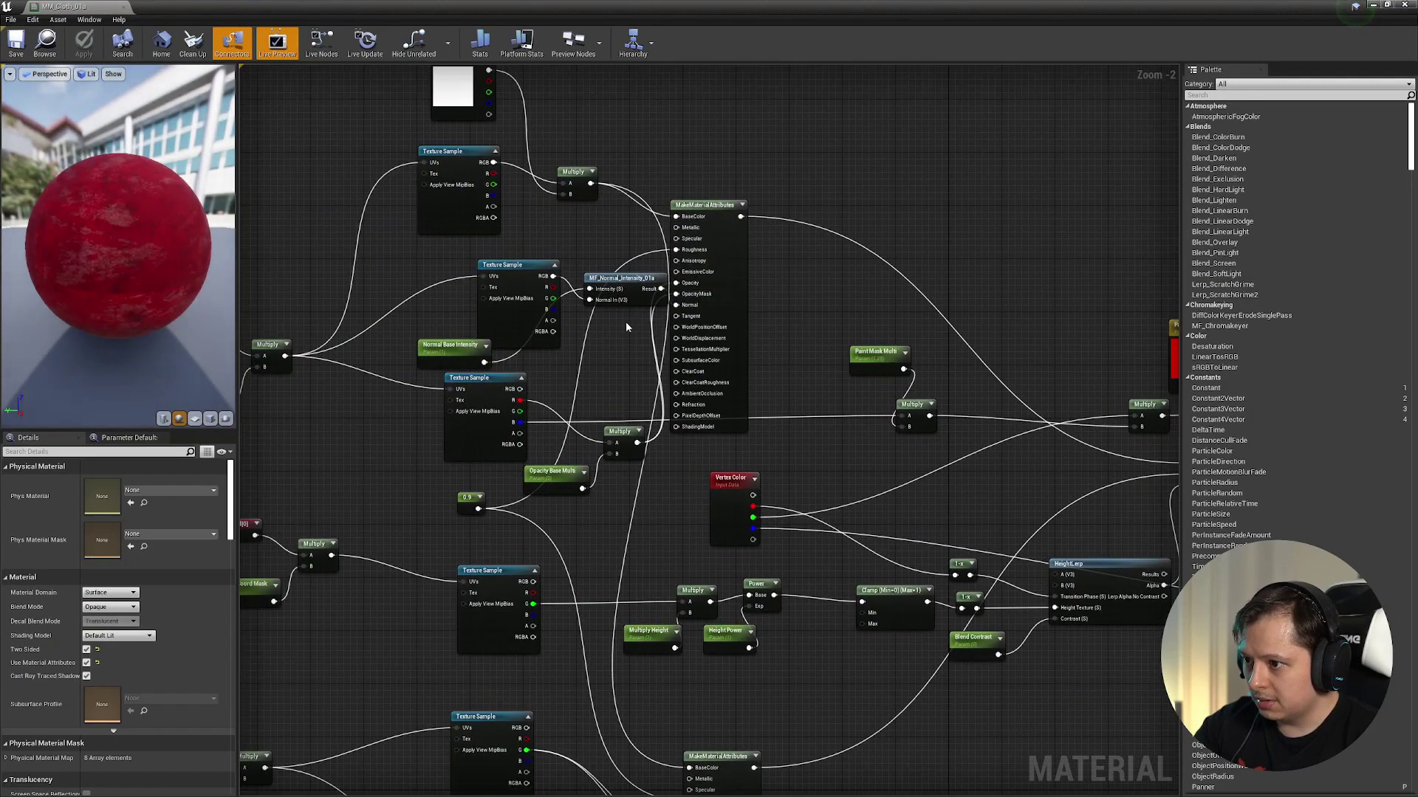
- Examine the cloth material's vertex color blending and select the SimpleGrassWind node together with its wind input nodes
{"action": "scroll", "coordinate": [583, 322], "scroll_direction": "down", "scroll_amount": 2}
{"action": "right_click_drag", "start_coordinate": [494, 470], "coordinate": [493, 323]}
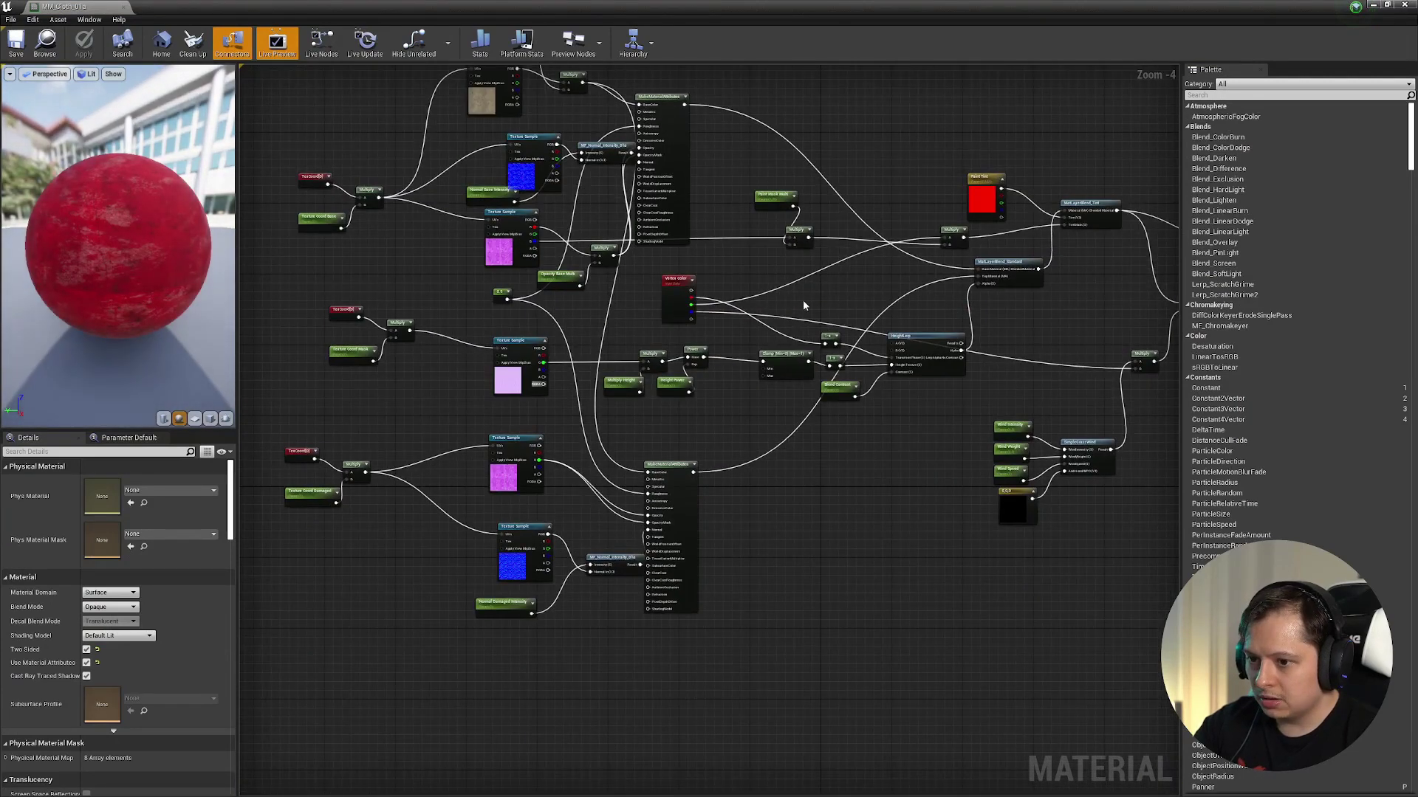
{"action": "scroll", "coordinate": [803, 303], "scroll_direction": "up", "scroll_amount": 1}
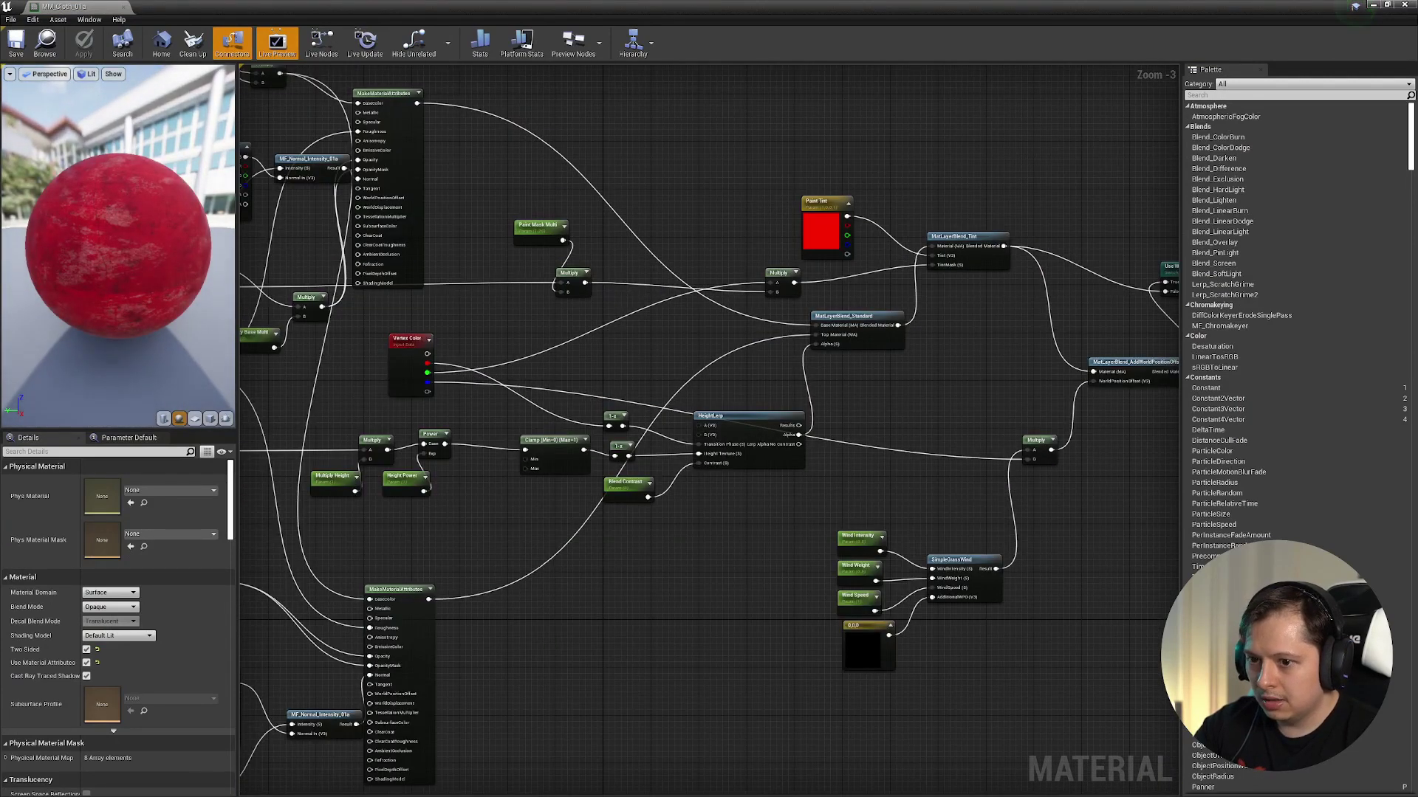
{"action": "right_click_drag", "start_coordinate": [1167, 393], "coordinate": [1009, 403]}
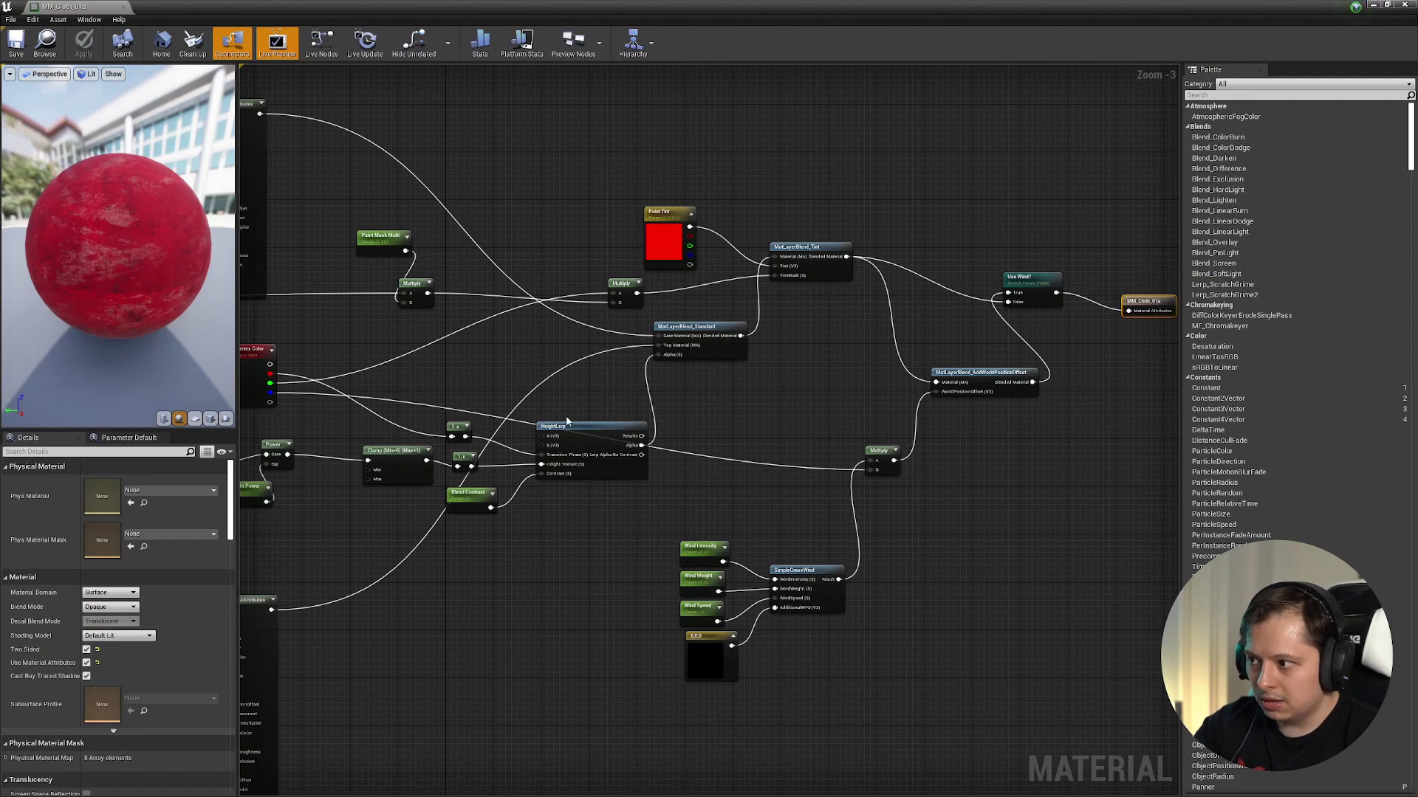
{"action": "left_click_drag", "start_coordinate": [763, 619], "coordinate": [796, 569]}
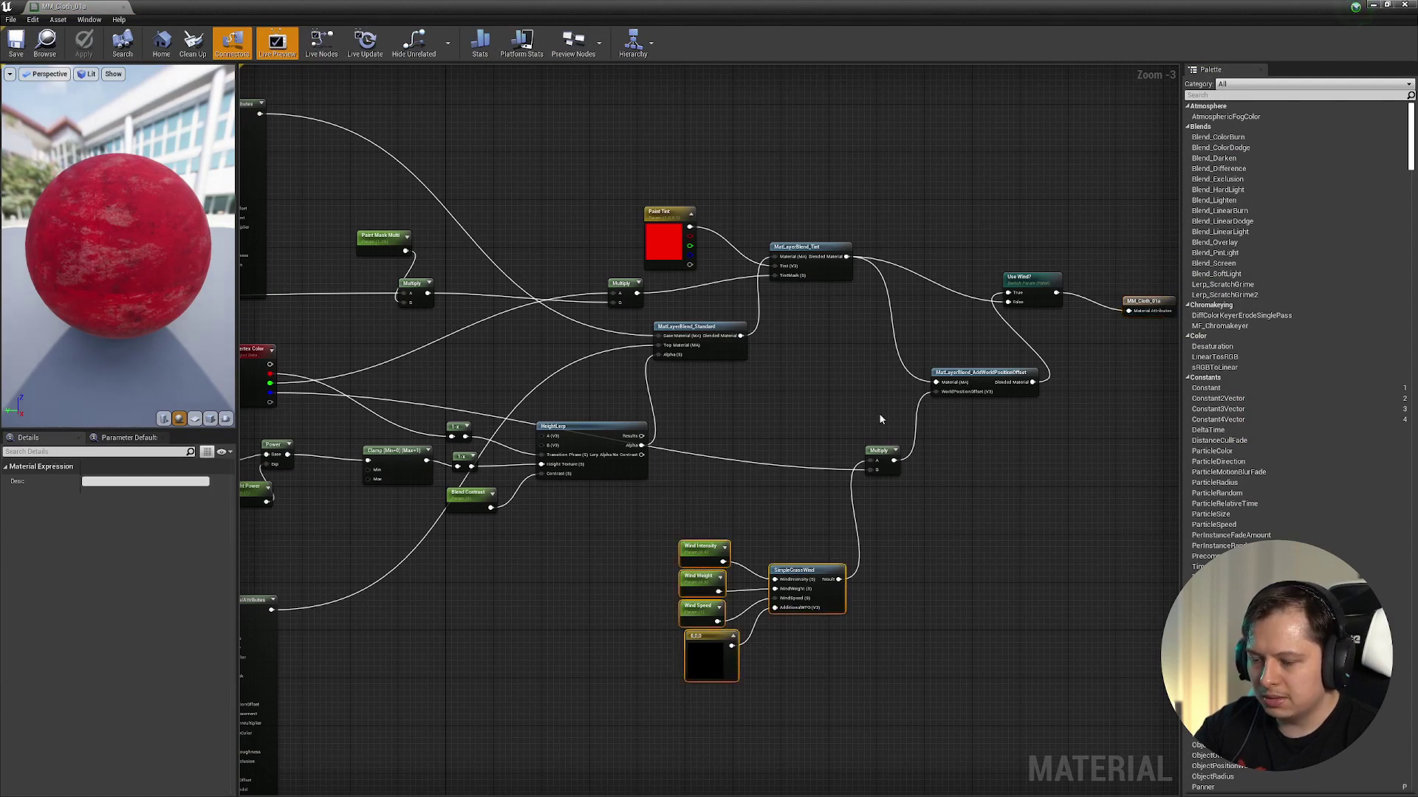
- Close the MM_Cloth_01a master material and select the torn curtain mesh inside the broken mansion window
{"action": "right_click_drag", "start_coordinate": [880, 416], "coordinate": [679, 452]}
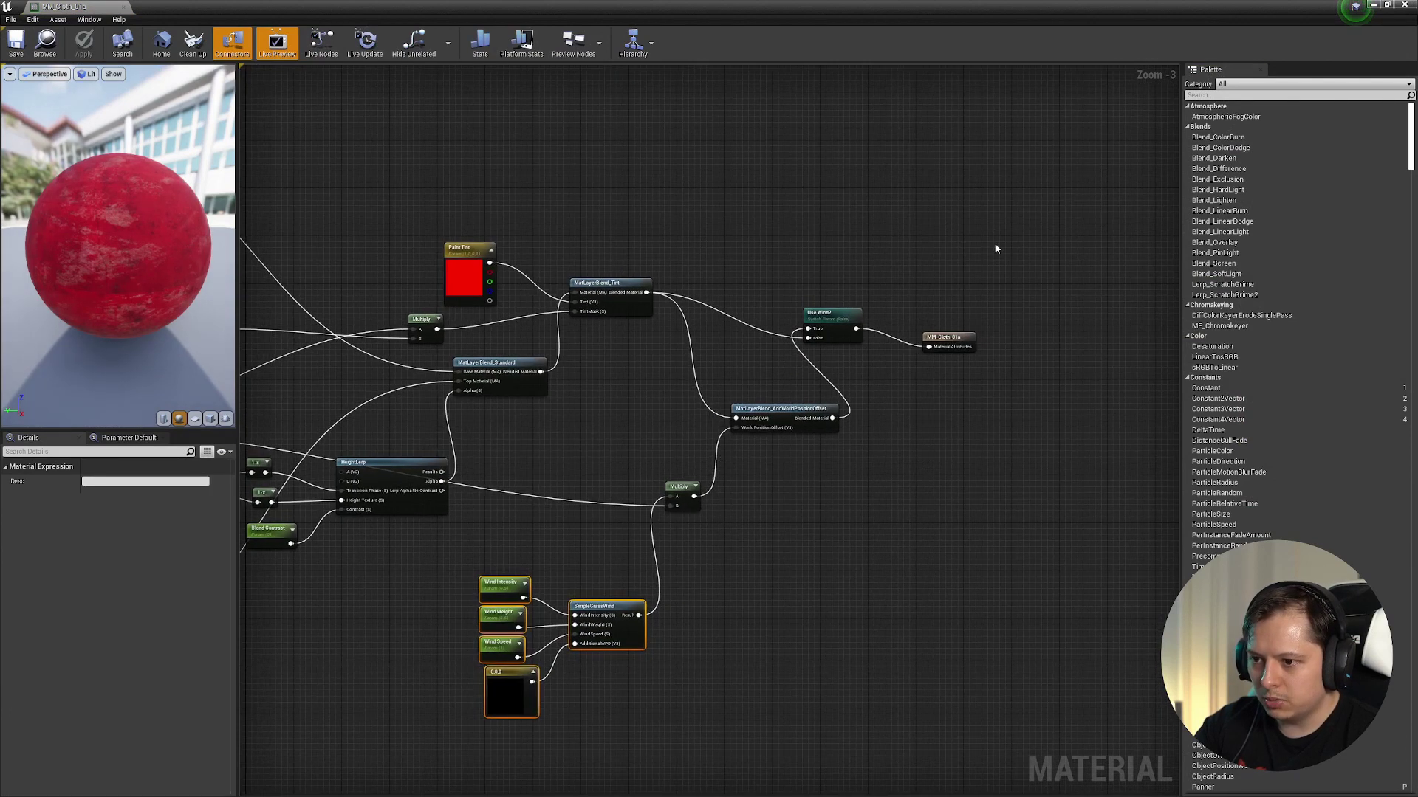
{"action": "left_click", "coordinate": [123, 8]}
{"action": "right_click_drag", "start_coordinate": [684, 295], "coordinate": [879, 140]}
{"action": "key", "text": "w"}
{"action": "left_click", "coordinate": [735, 126]}
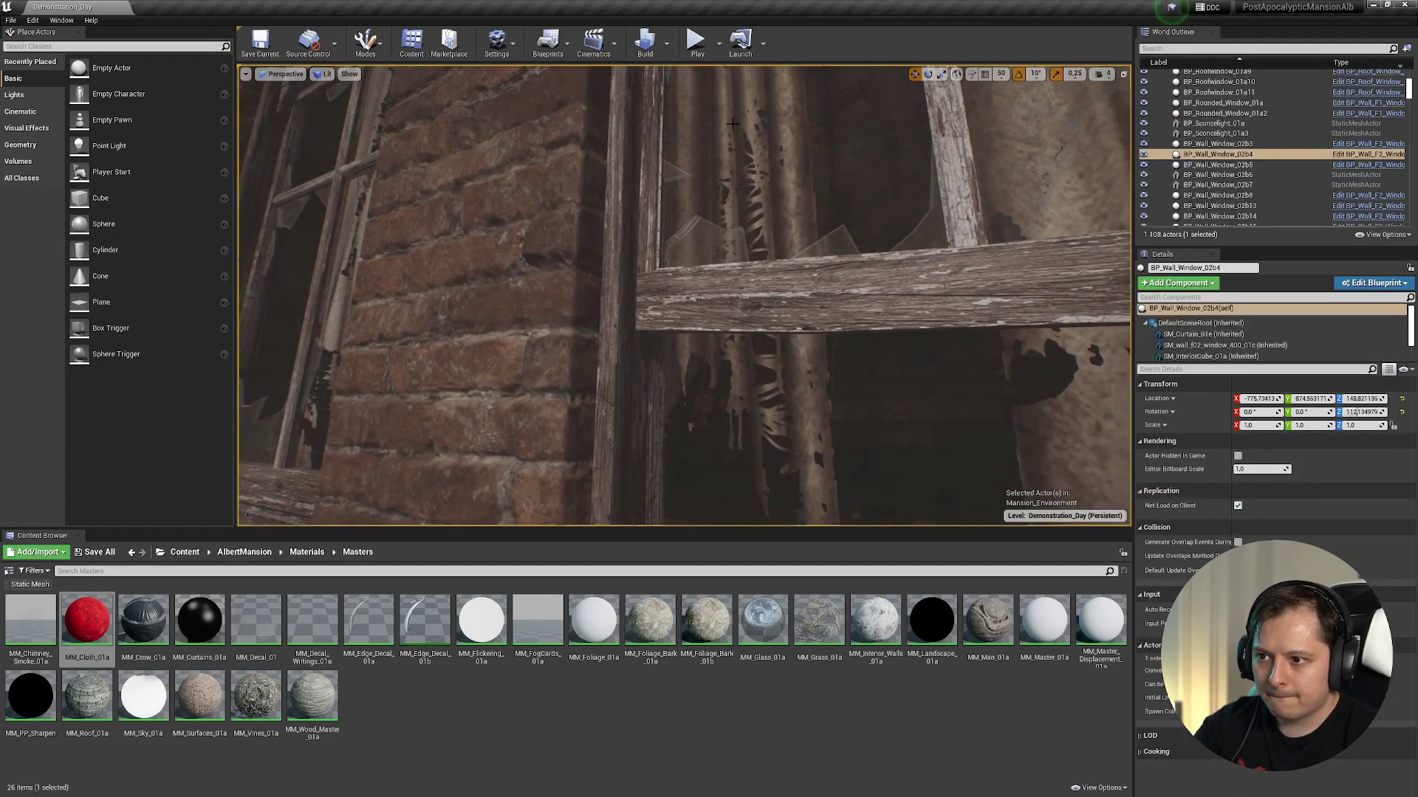
{"action": "right_click_drag", "start_coordinate": [735, 126], "coordinate": [746, 127]}
{"action": "key", "text": "s"}
{"action": "double_click", "coordinate": [687, 177]}
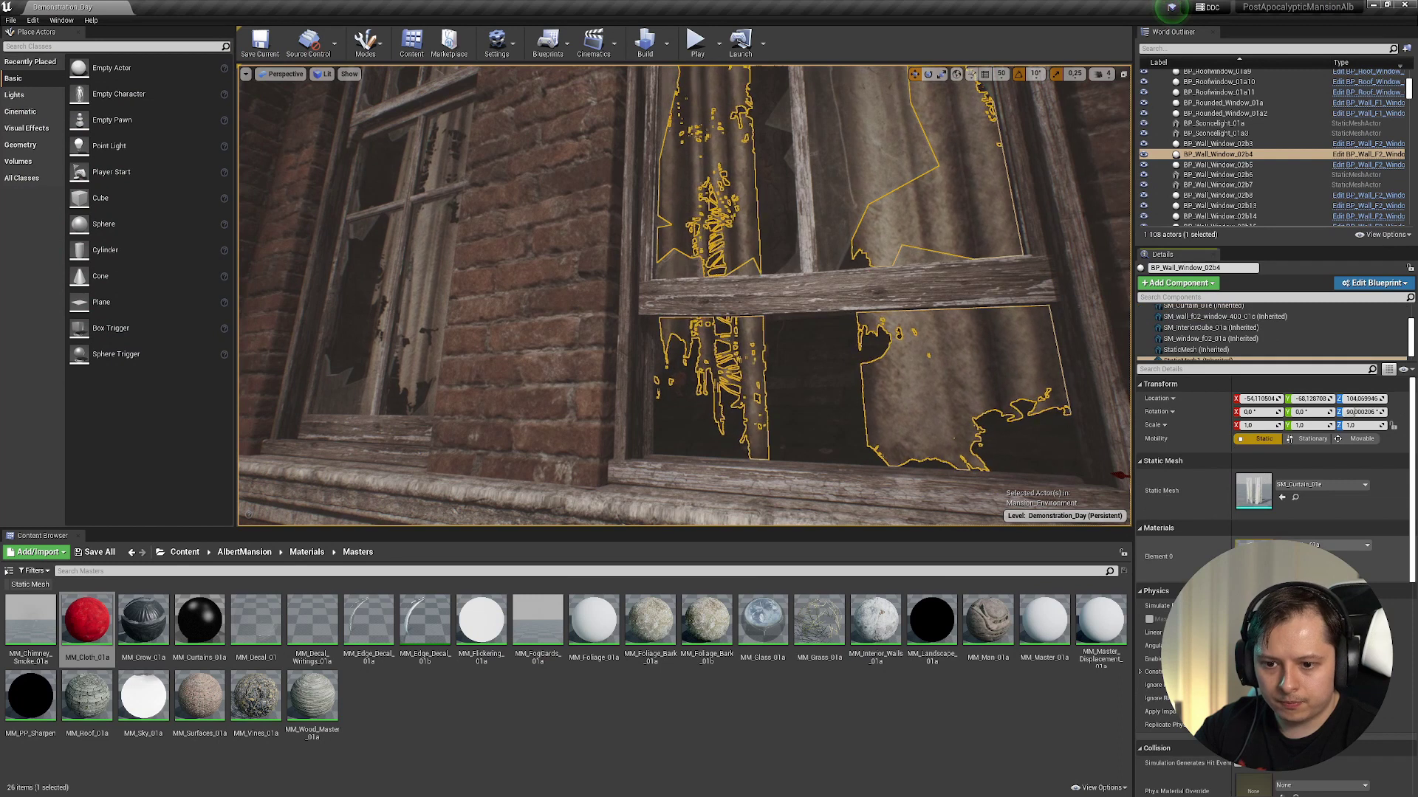
- Open the curtain's material instance and review its subsurface, opacity, parallax and wind parameters
{"action": "double_click", "coordinate": [1253, 559]}
{"action": "scroll", "coordinate": [1211, 650], "scroll_direction": "down", "scroll_amount": 1}
{"action": "scroll", "coordinate": [1154, 752], "scroll_direction": "down", "scroll_amount": 5}
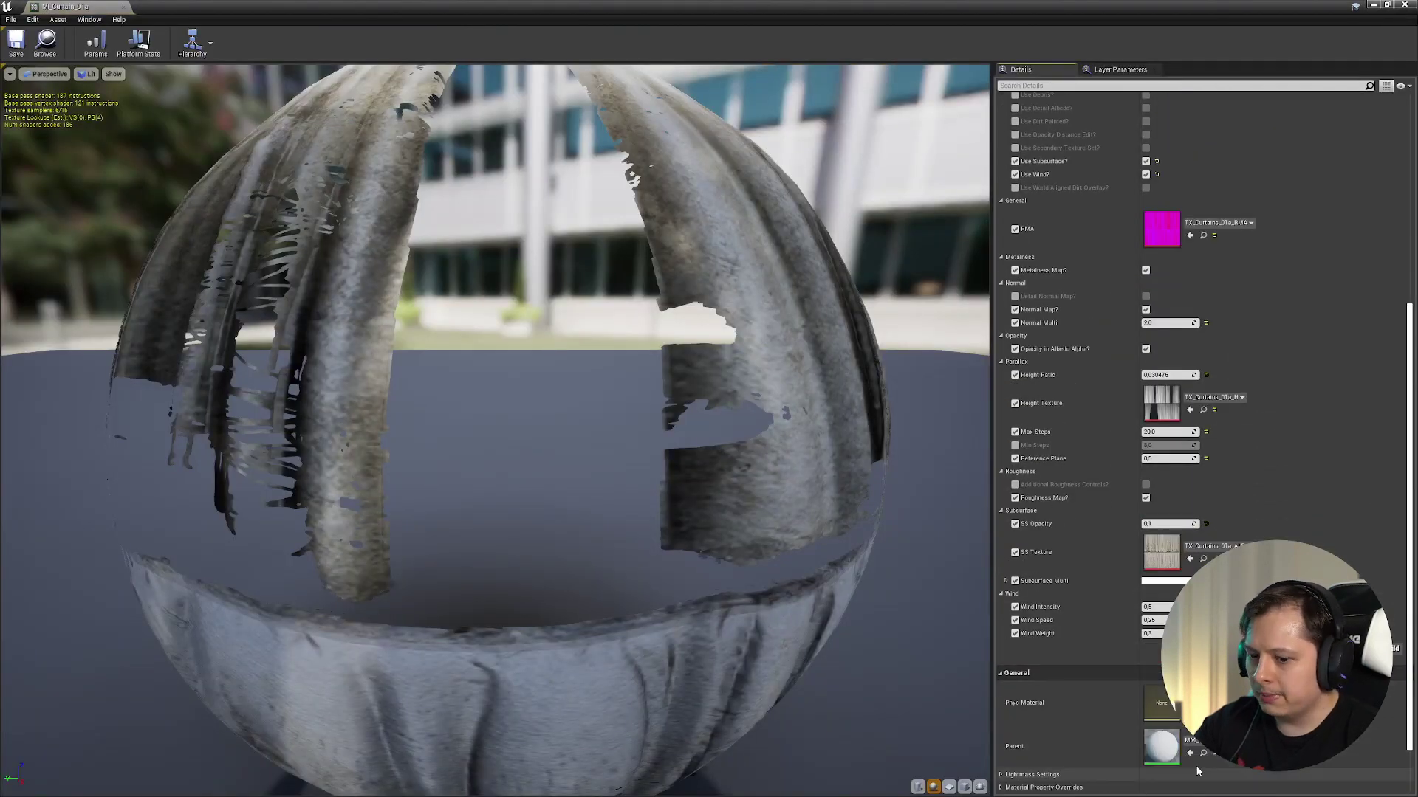
- Open the curtain's parent material MM_Master_01a, survey its node groups, and close both material editors
{"action": "double_click", "coordinate": [1161, 747]}
{"action": "scroll", "coordinate": [627, 296], "scroll_direction": "down", "scroll_amount": 8}
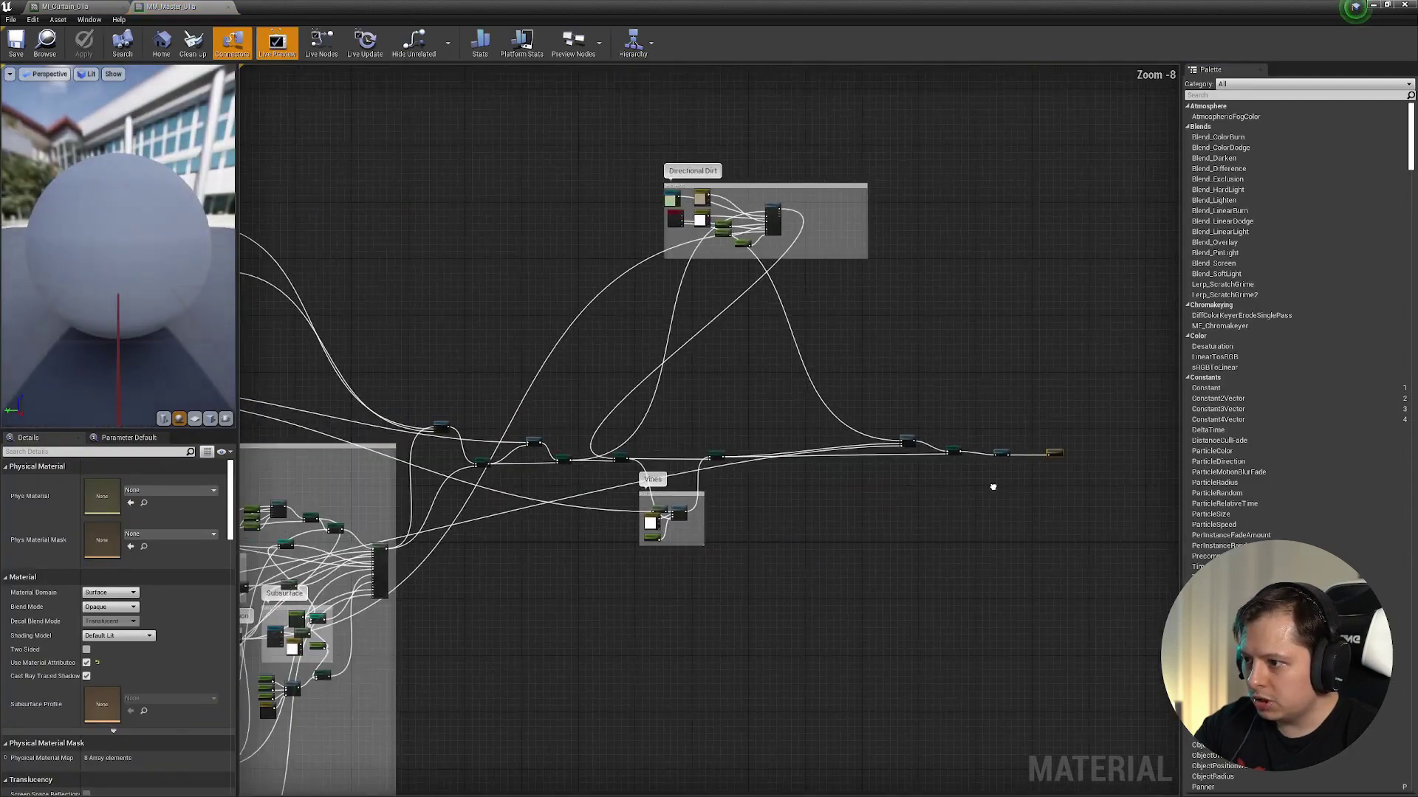
{"action": "right_click_drag", "start_coordinate": [993, 487], "coordinate": [1178, 486]}
{"action": "scroll", "coordinate": [724, 438], "scroll_direction": "down", "scroll_amount": 1}
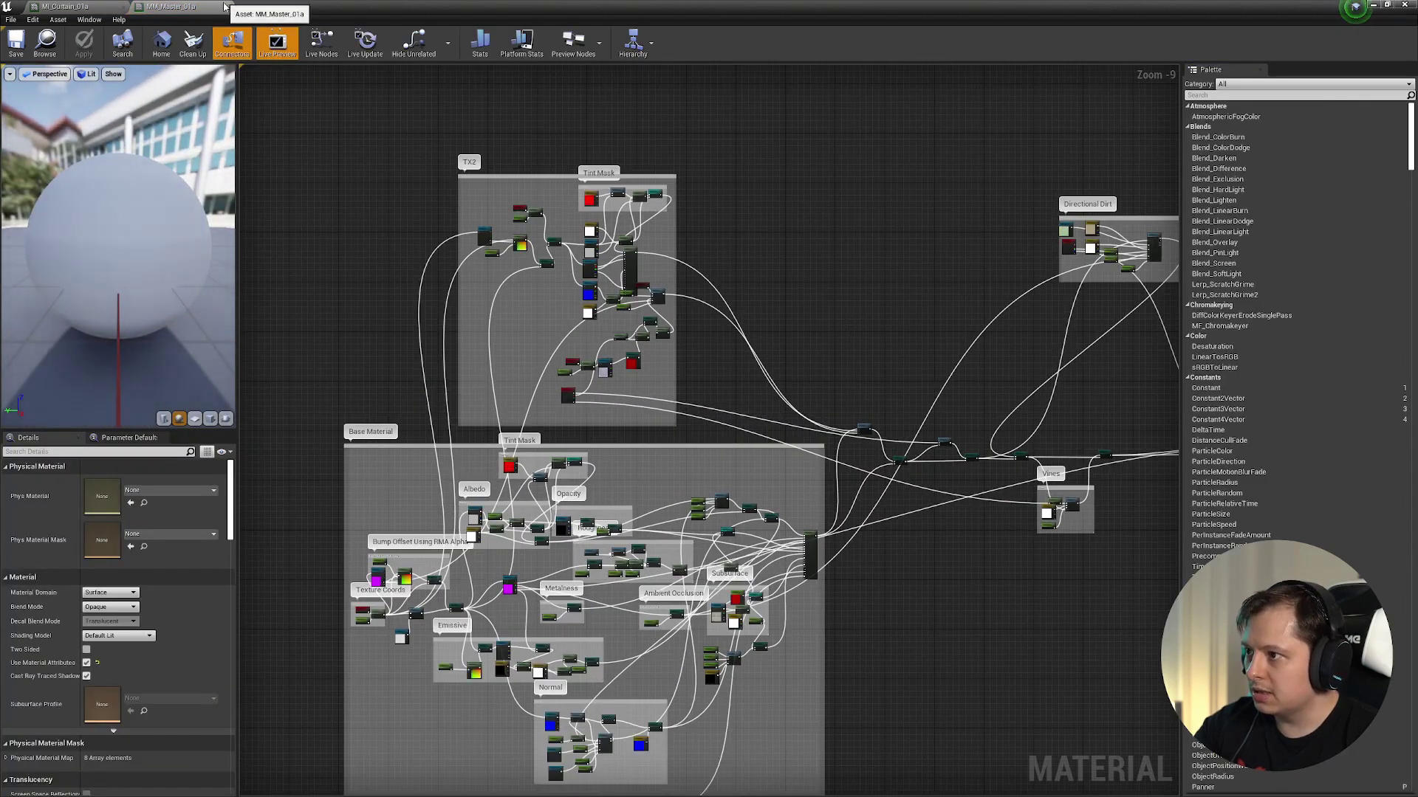
{"action": "left_click", "coordinate": [228, 7]}
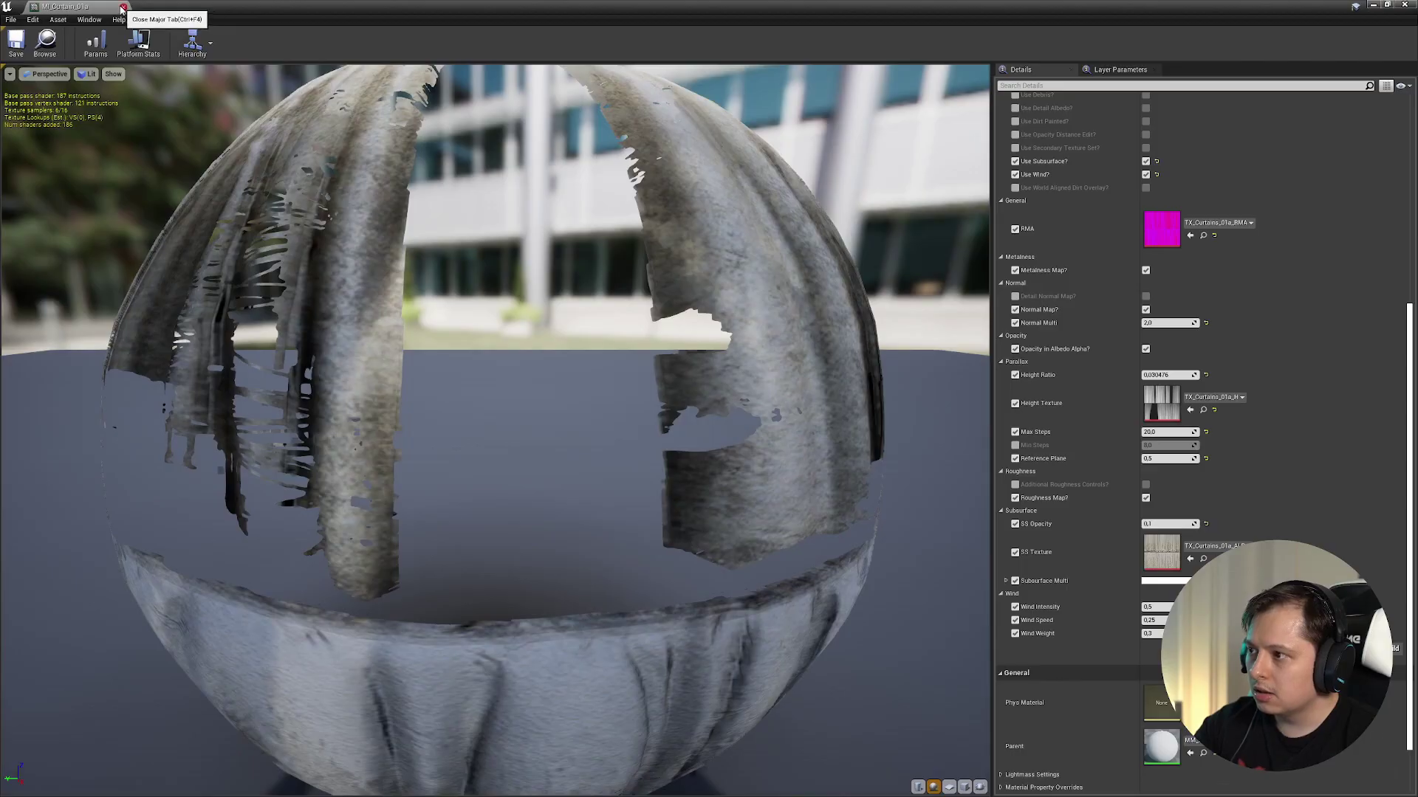
{"action": "left_click", "coordinate": [122, 8]}
- Open the MM_Crow_01a master material and examine its FuzzyShading, normal and roughness nodes
{"action": "right_click_drag", "start_coordinate": [298, 441], "coordinate": [462, 347]}
{"action": "double_click", "coordinate": [143, 620]}
{"action": "scroll", "coordinate": [575, 602], "scroll_direction": "down", "scroll_amount": 4}
{"action": "right_click_drag", "start_coordinate": [575, 602], "coordinate": [985, 573]}
{"action": "scroll", "coordinate": [819, 552], "scroll_direction": "up", "scroll_amount": 1}
{"action": "right_click_drag", "start_coordinate": [819, 552], "coordinate": [628, 502]}
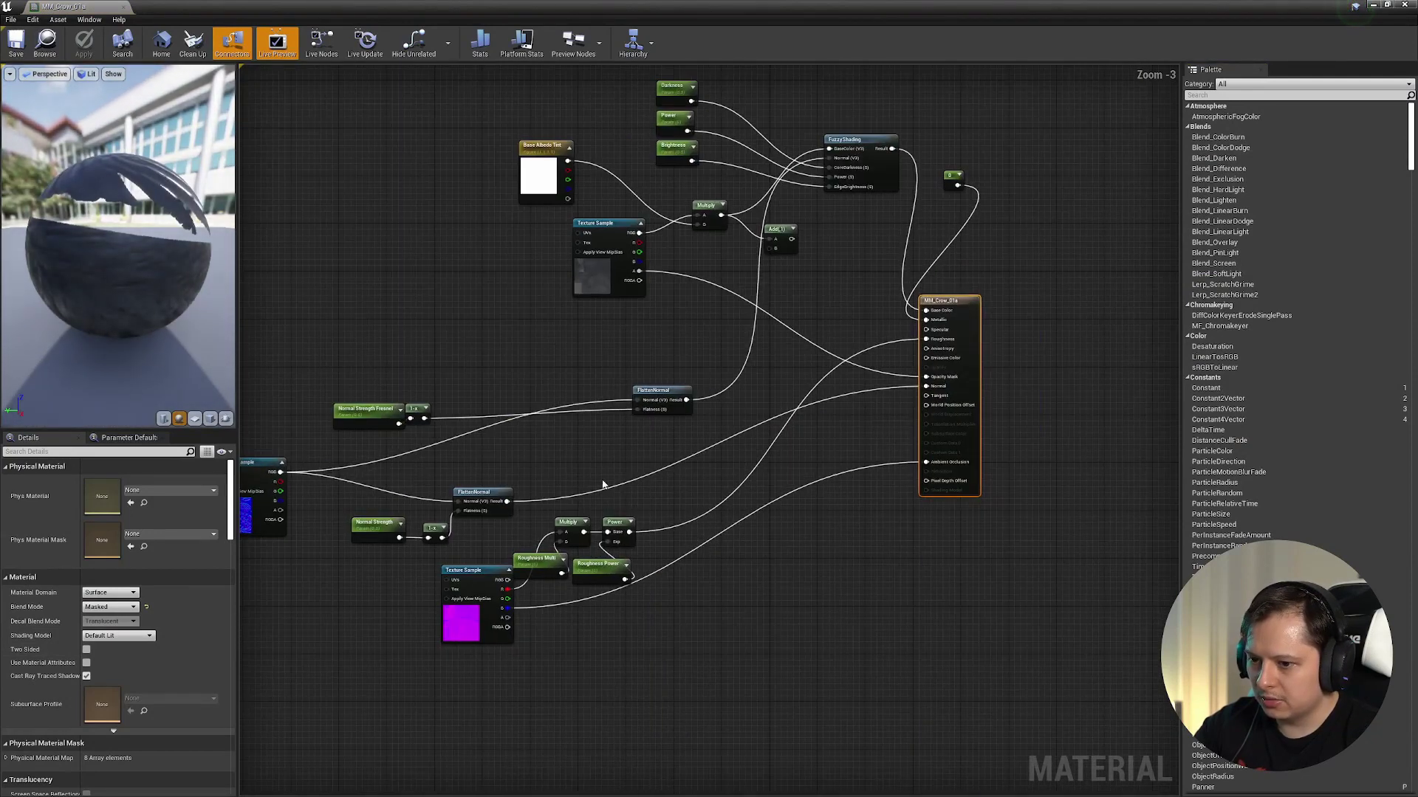
{"action": "scroll", "coordinate": [936, 397], "scroll_direction": "up", "scroll_amount": 2}
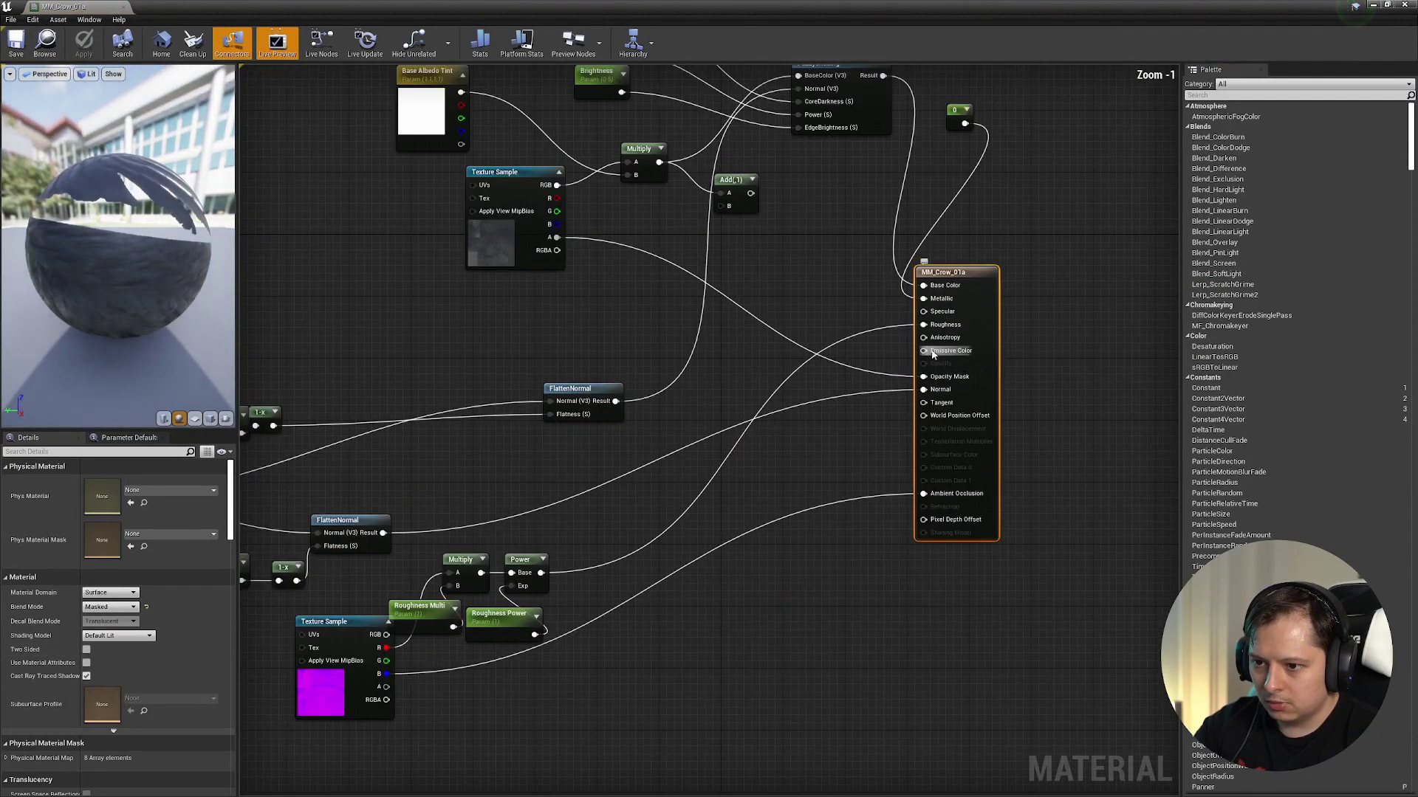
- Inspect the crow's base texture from its Texture Sample node and return to the level editor
{"action": "left_click", "coordinate": [591, 325]}
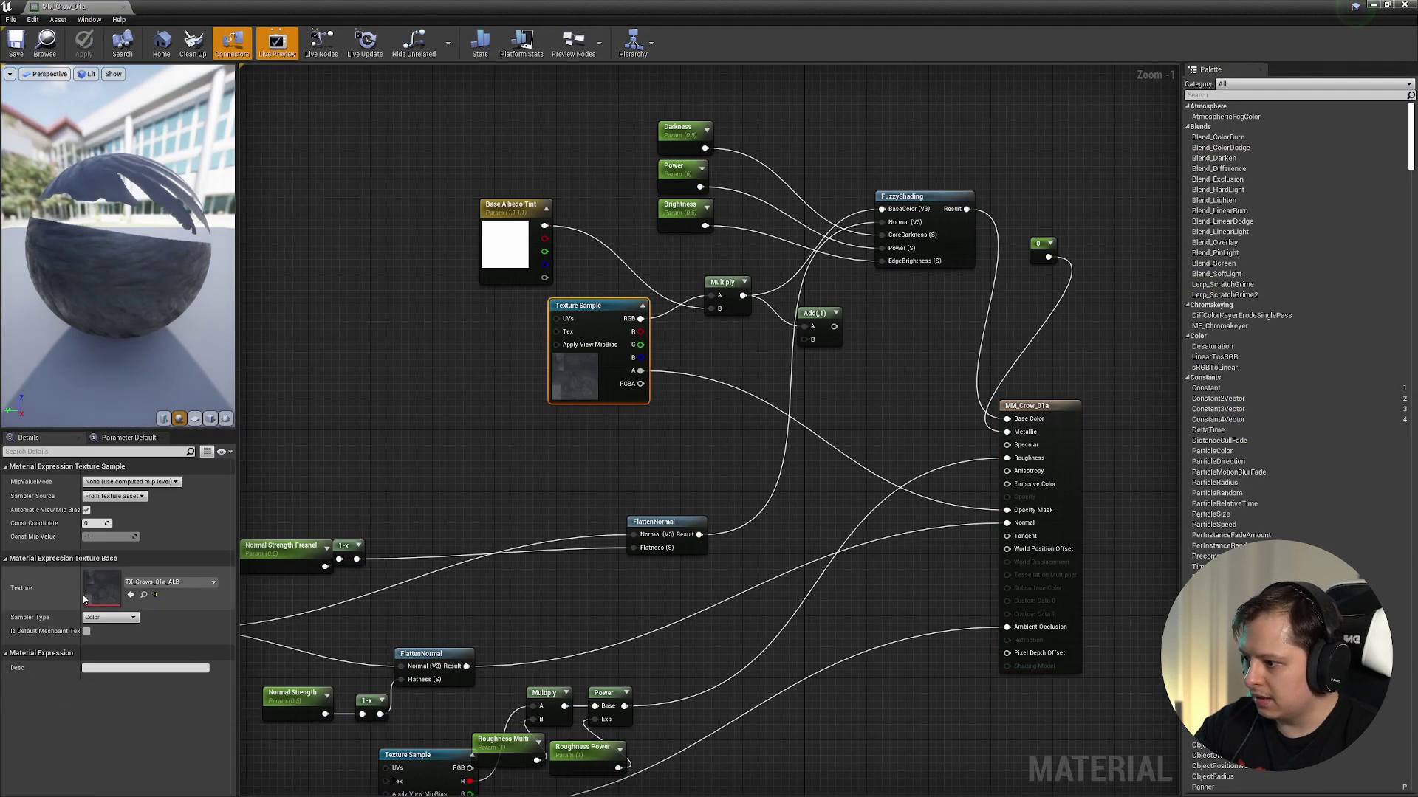
{"action": "double_click", "coordinate": [101, 588]}
{"action": "left_click", "coordinate": [229, 7]}
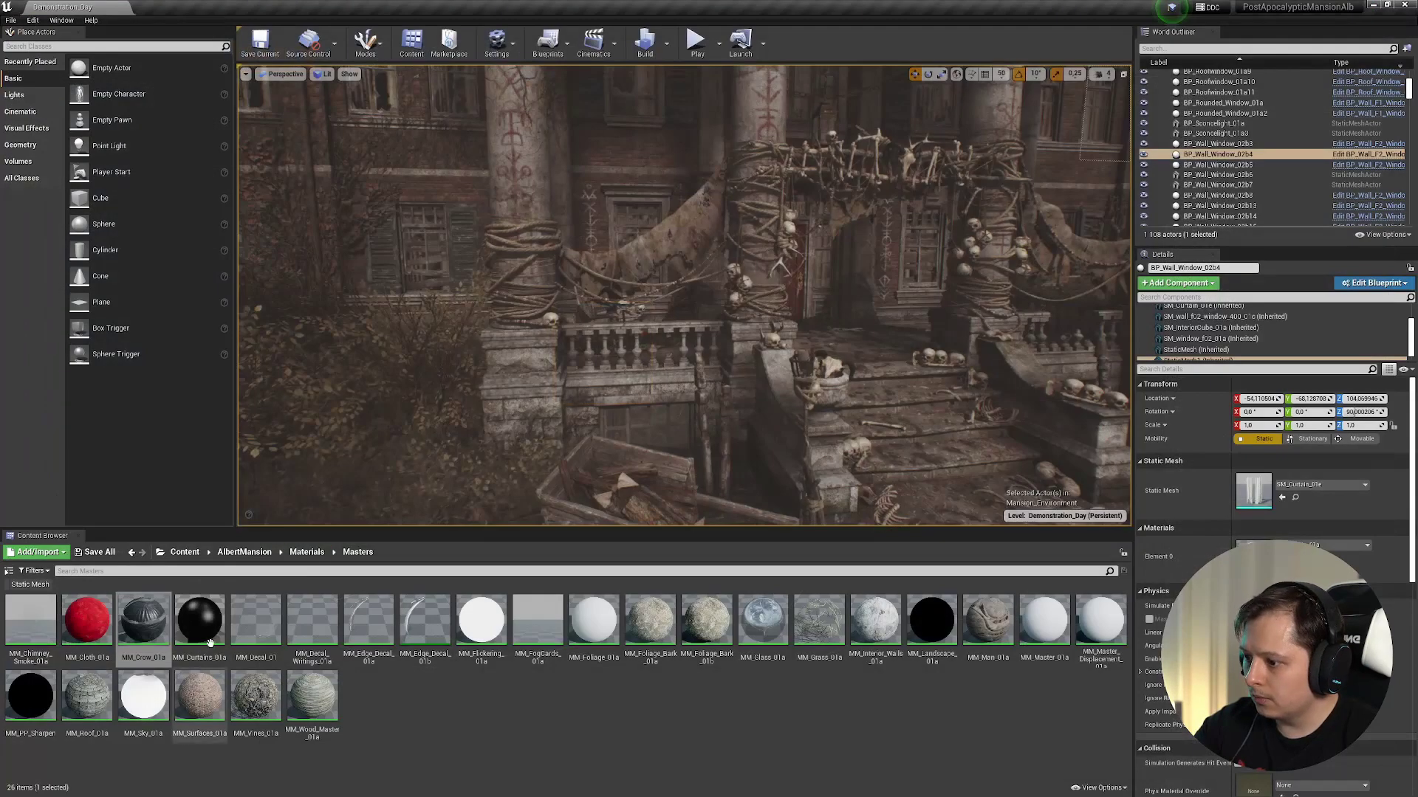
- Check the MM_Curtains_01a material, and open MM_Decal_01 to review its decal blend mode and material settings
{"action": "double_click", "coordinate": [208, 639]}
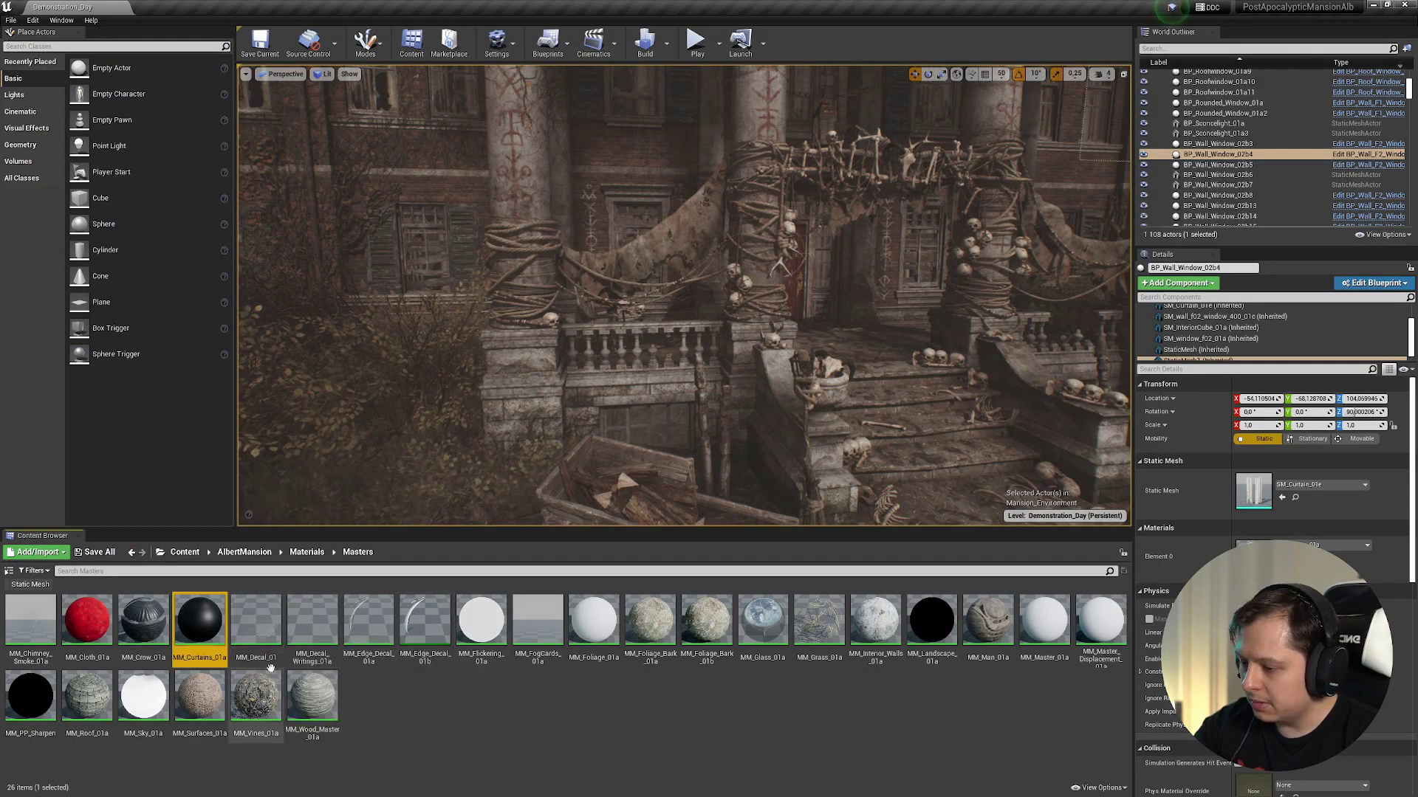
{"action": "double_click", "coordinate": [269, 661]}
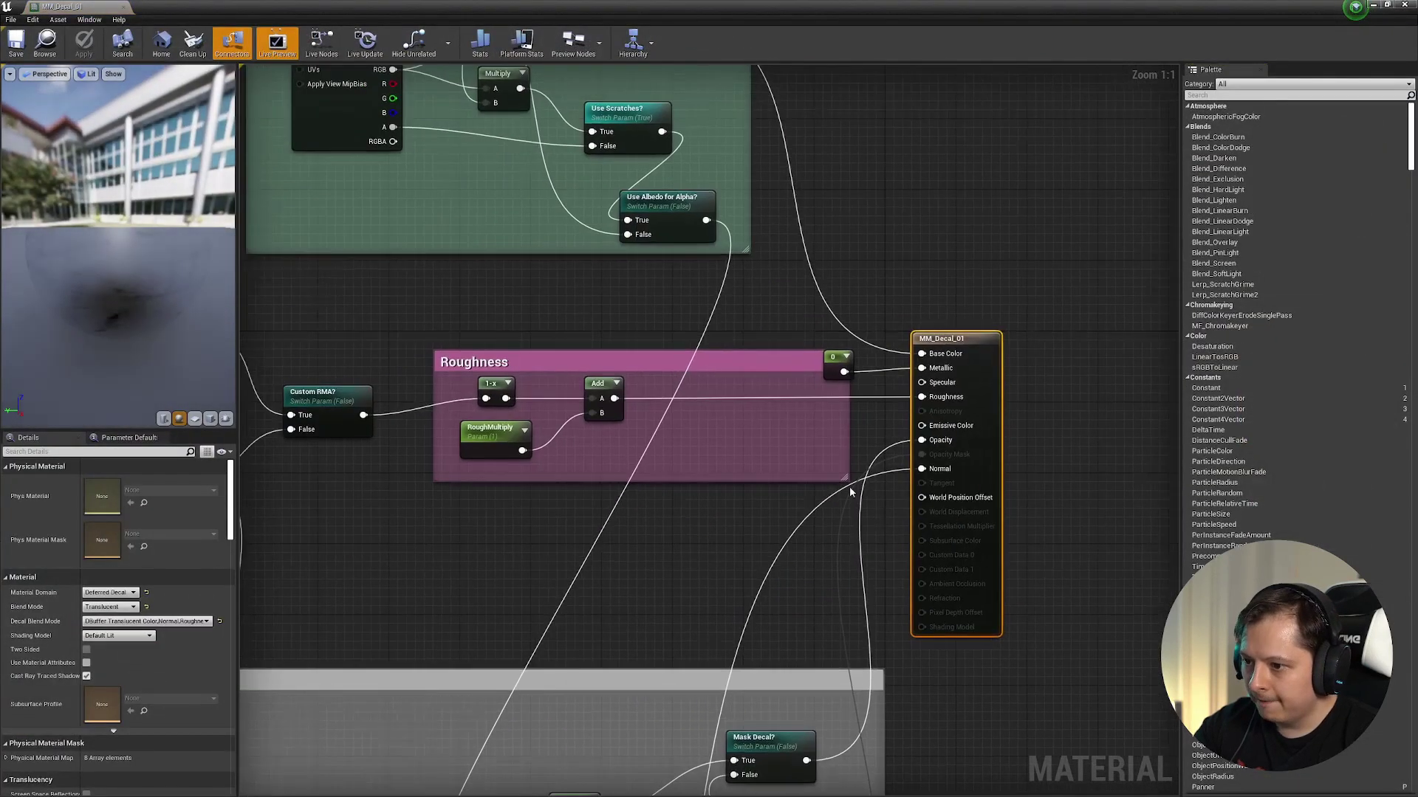
{"action": "scroll", "coordinate": [810, 264], "scroll_direction": "down", "scroll_amount": 2}
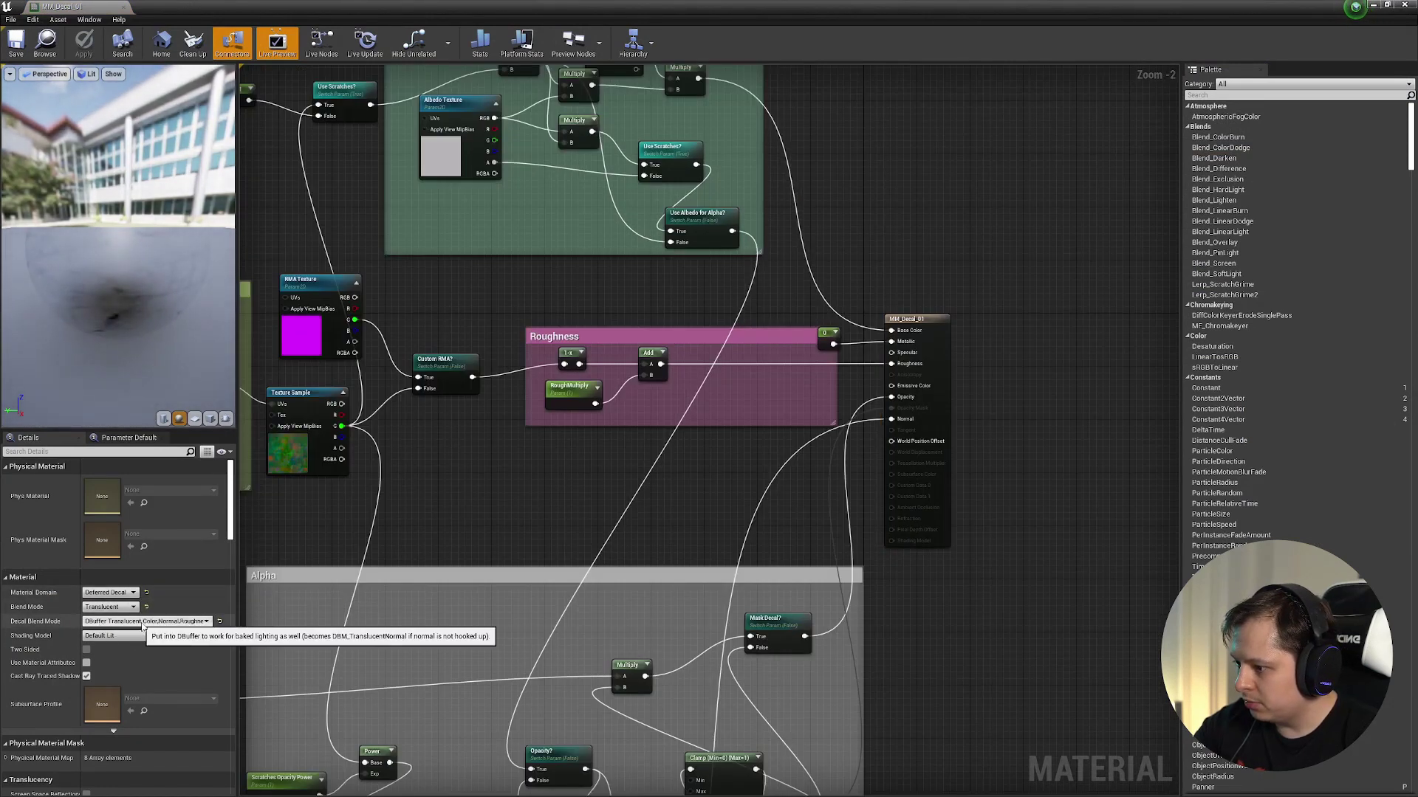
{"action": "scroll", "coordinate": [178, 688], "scroll_direction": "down", "scroll_amount": 10}
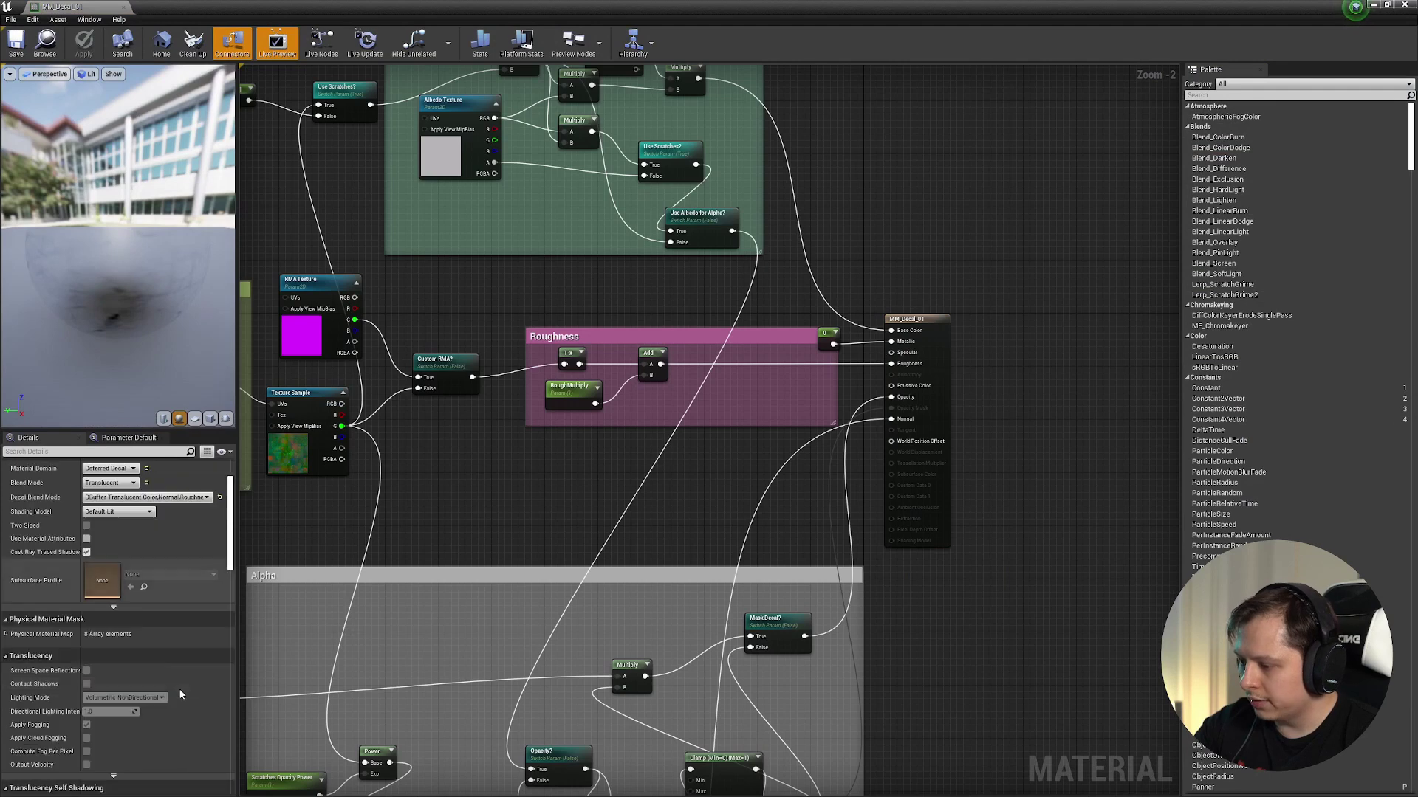
- Survey the MM_Decal_01 node groups and select the Albedo Texture parameter in the Albedo group
{"action": "right_click_drag", "start_coordinate": [559, 462], "coordinate": [679, 402]}
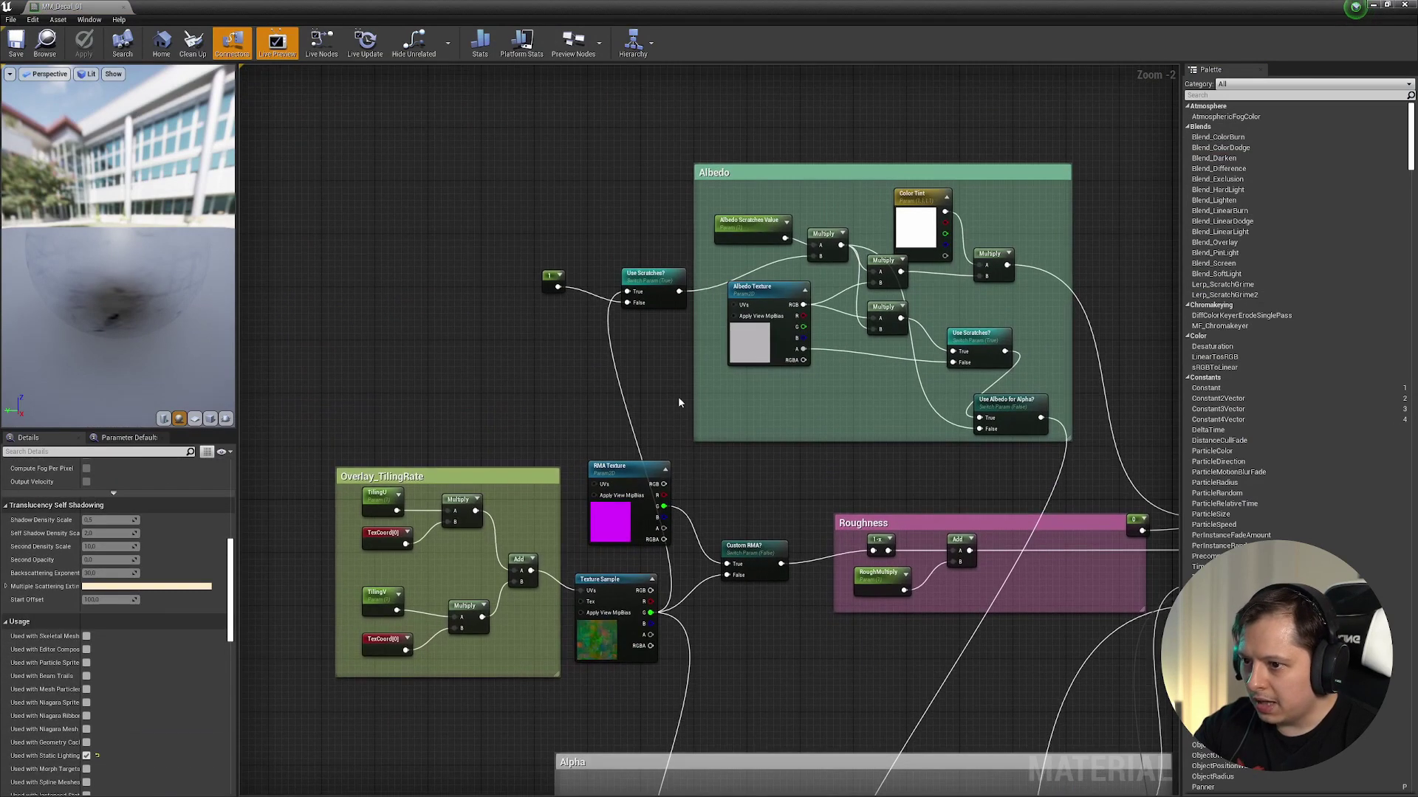
{"action": "right_click_drag", "start_coordinate": [651, 495], "coordinate": [488, 275]}
{"action": "right_click_drag", "start_coordinate": [496, 707], "coordinate": [570, 500]}
{"action": "right_click_drag", "start_coordinate": [1060, 321], "coordinate": [775, 606]}
{"action": "scroll", "coordinate": [814, 408], "scroll_direction": "up", "scroll_amount": 1}
{"action": "right_click_drag", "start_coordinate": [686, 260], "coordinate": [930, 516]}
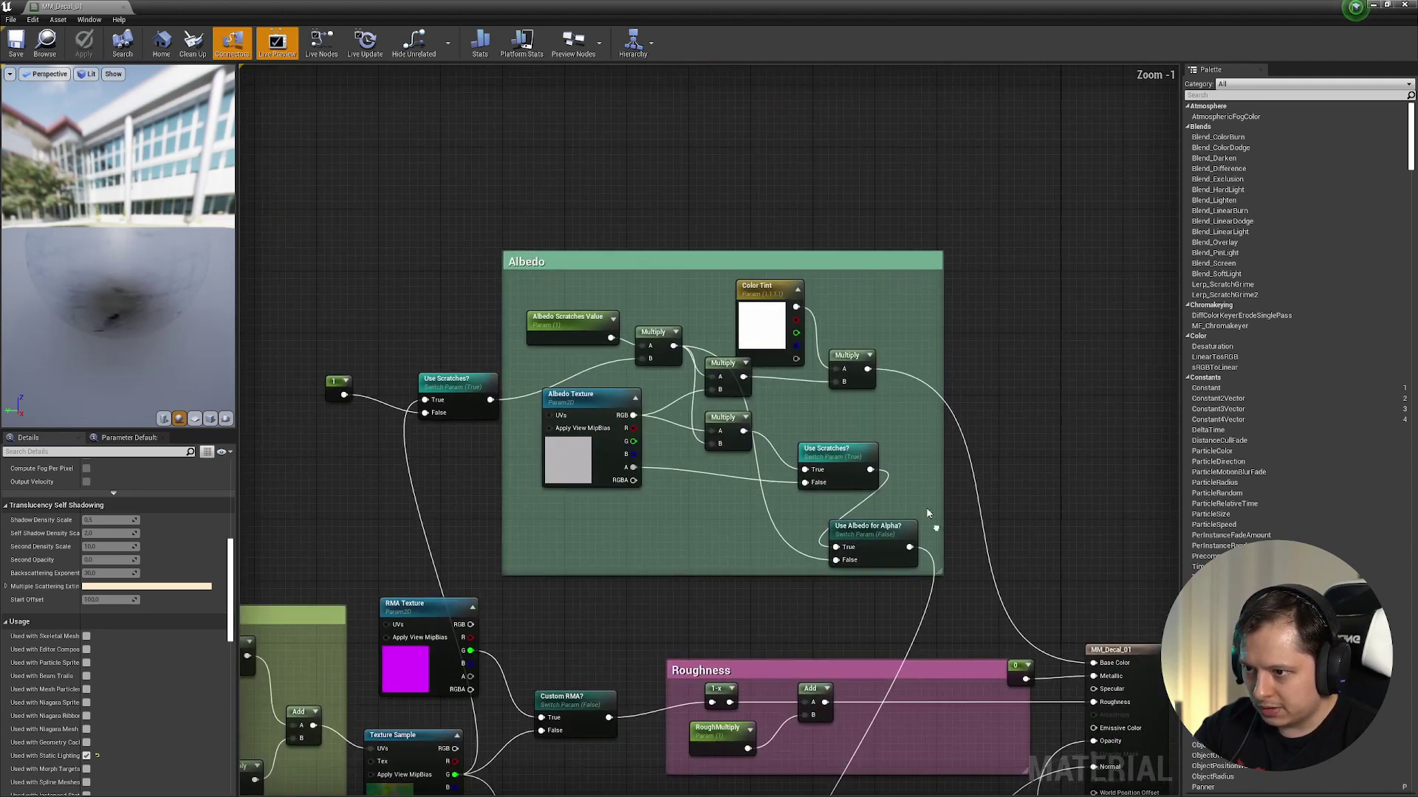
{"action": "scroll", "coordinate": [582, 387], "scroll_direction": "up", "scroll_amount": 1}
{"action": "left_click", "coordinate": [577, 484]}
{"action": "left_click_drag", "start_coordinate": [550, 473], "coordinate": [540, 491]}
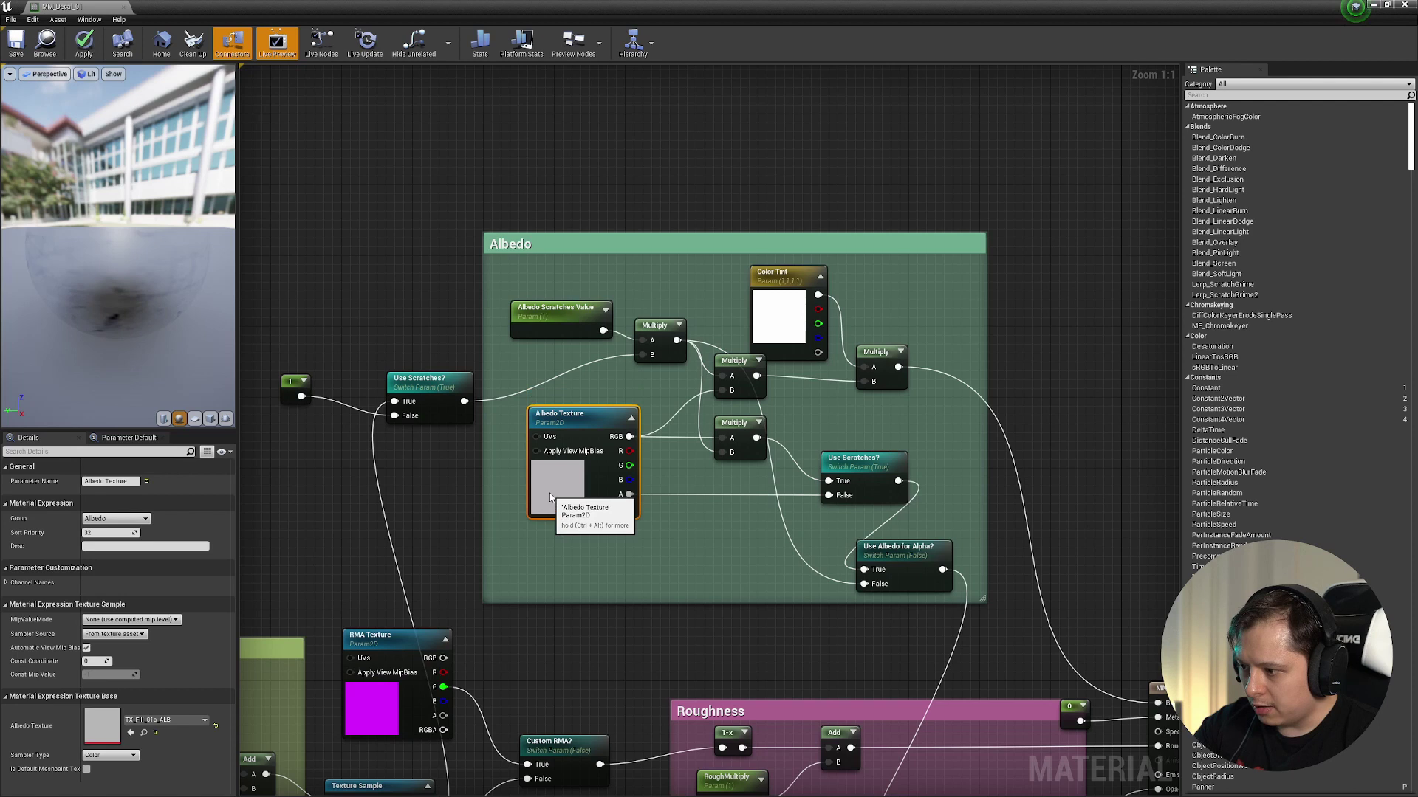
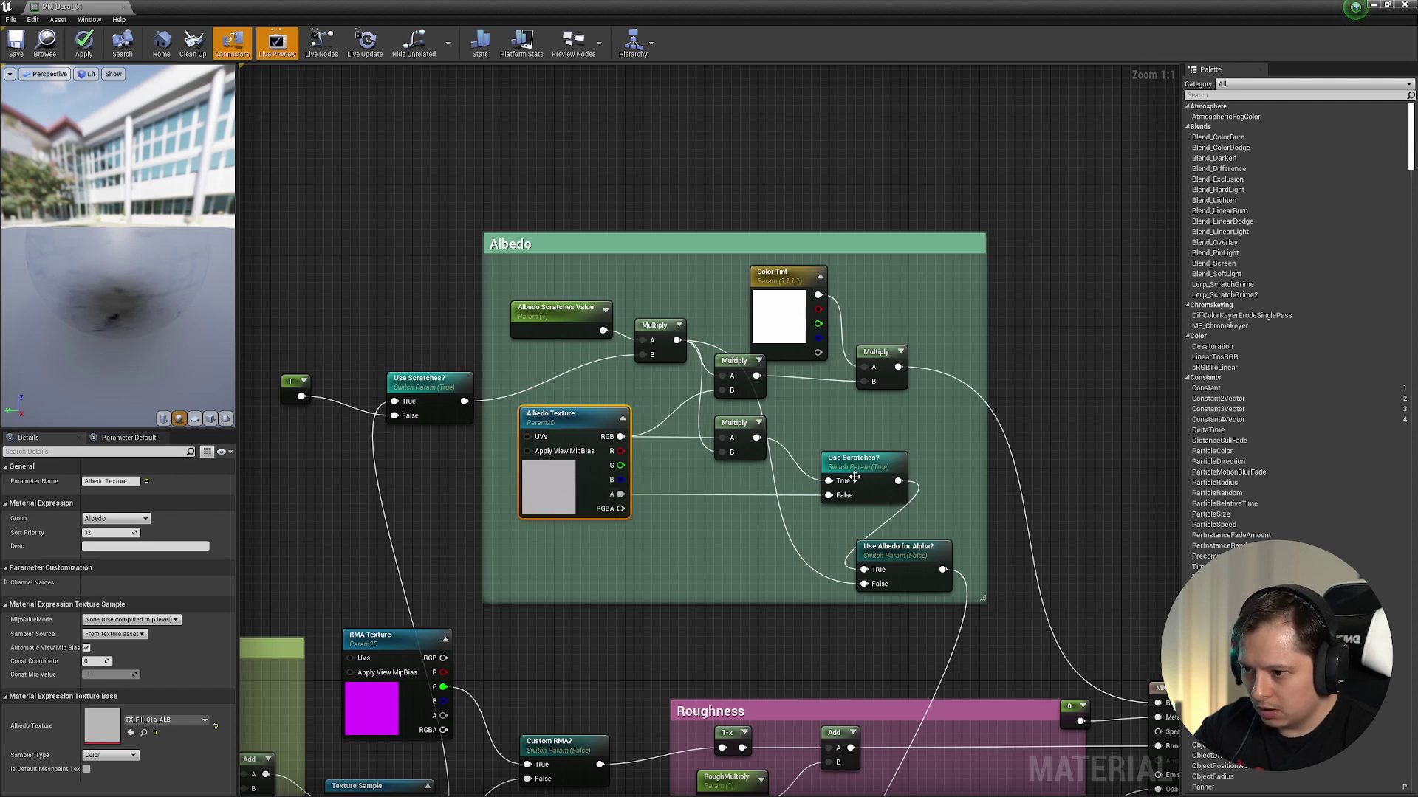
- Examine the Texture Sample feeding the Custom RMA? switch and select the nodes in the Roughness group
{"action": "right_click_drag", "start_coordinate": [538, 400], "coordinate": [839, 67]}
{"action": "left_click", "coordinate": [633, 522]}
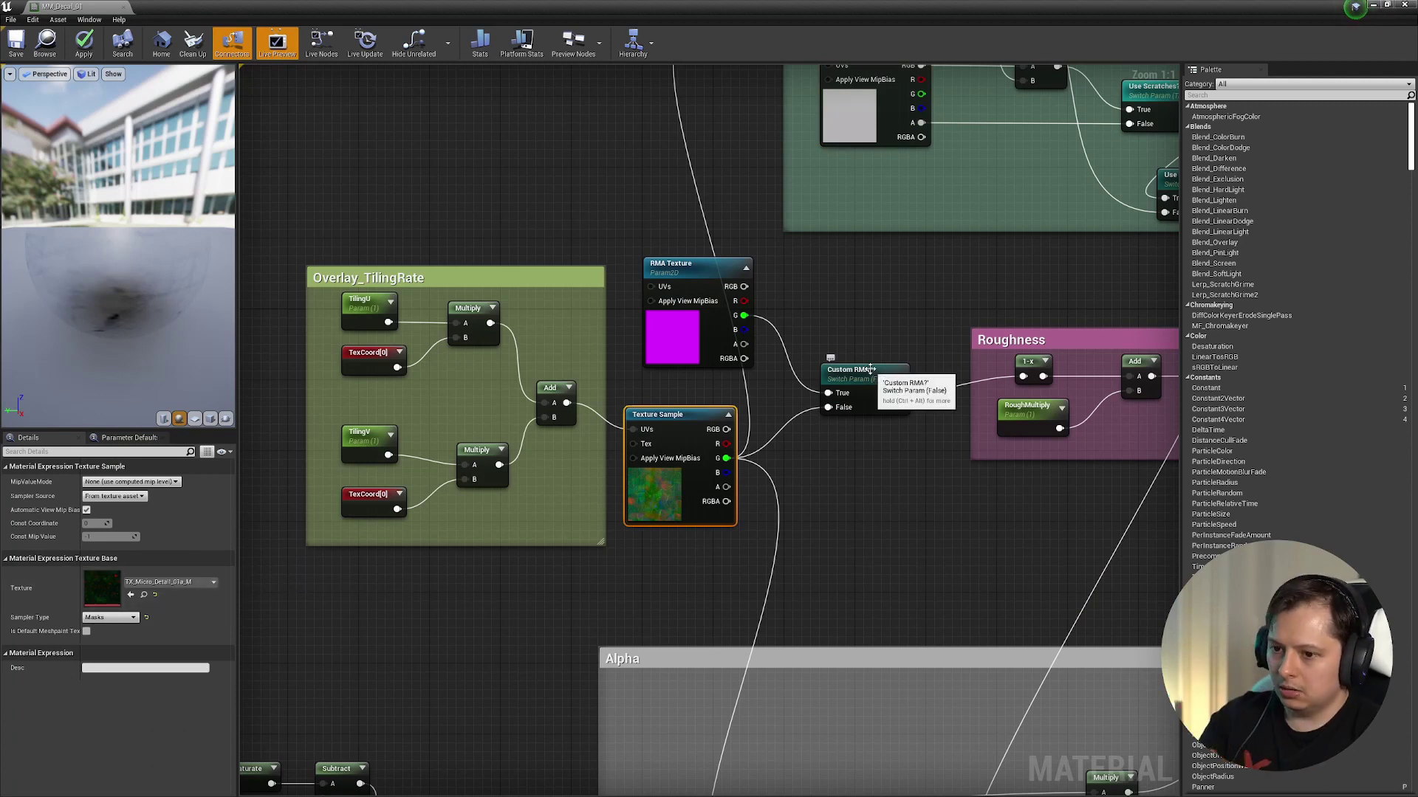
{"action": "right_click_drag", "start_coordinate": [718, 452], "coordinate": [535, 454]}
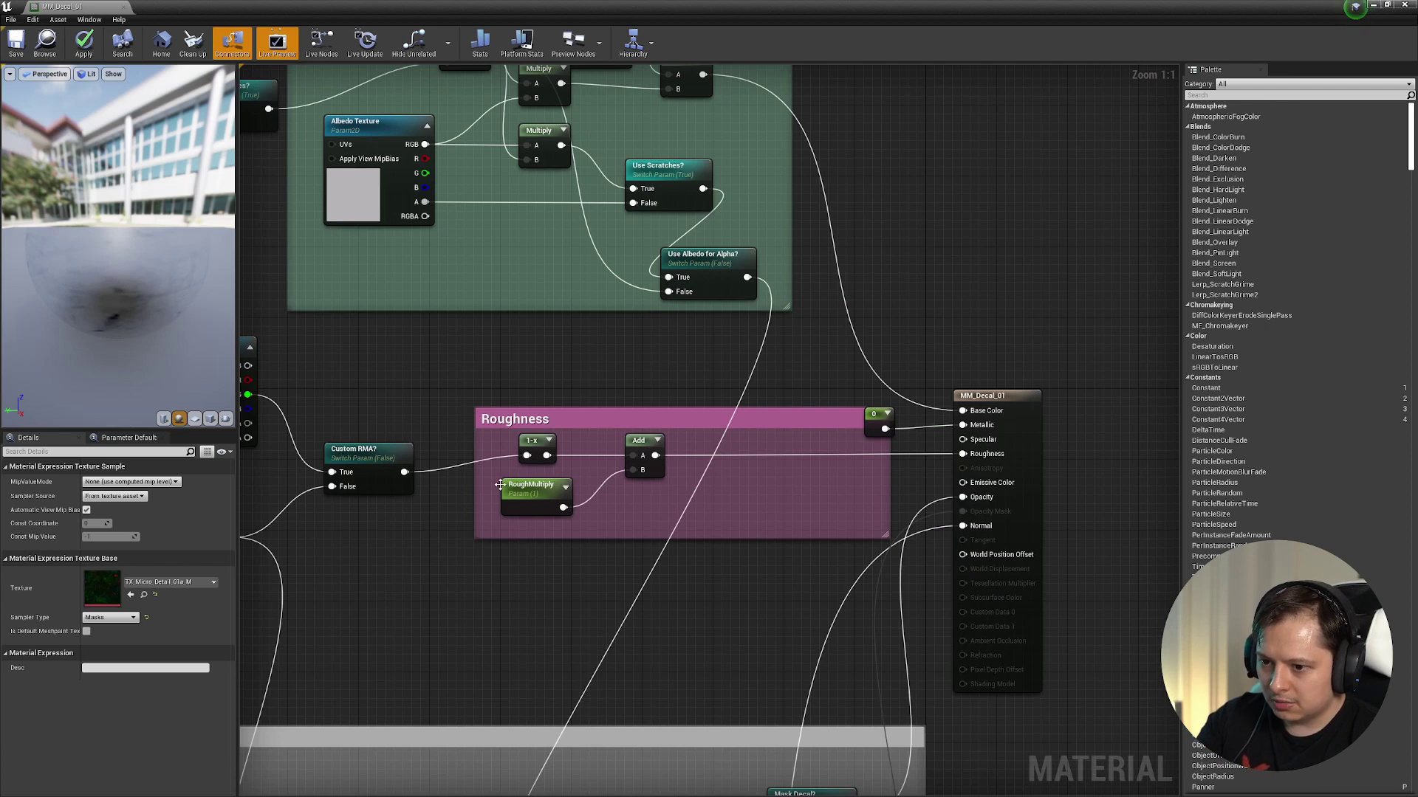
{"action": "left_click_drag", "start_coordinate": [798, 521], "coordinate": [798, 522]}
- Examine the decal's Alpha group, including the Mask Decal? switch and the directional blend nodes that feed it
{"action": "right_click_drag", "start_coordinate": [748, 573], "coordinate": [861, 208]}
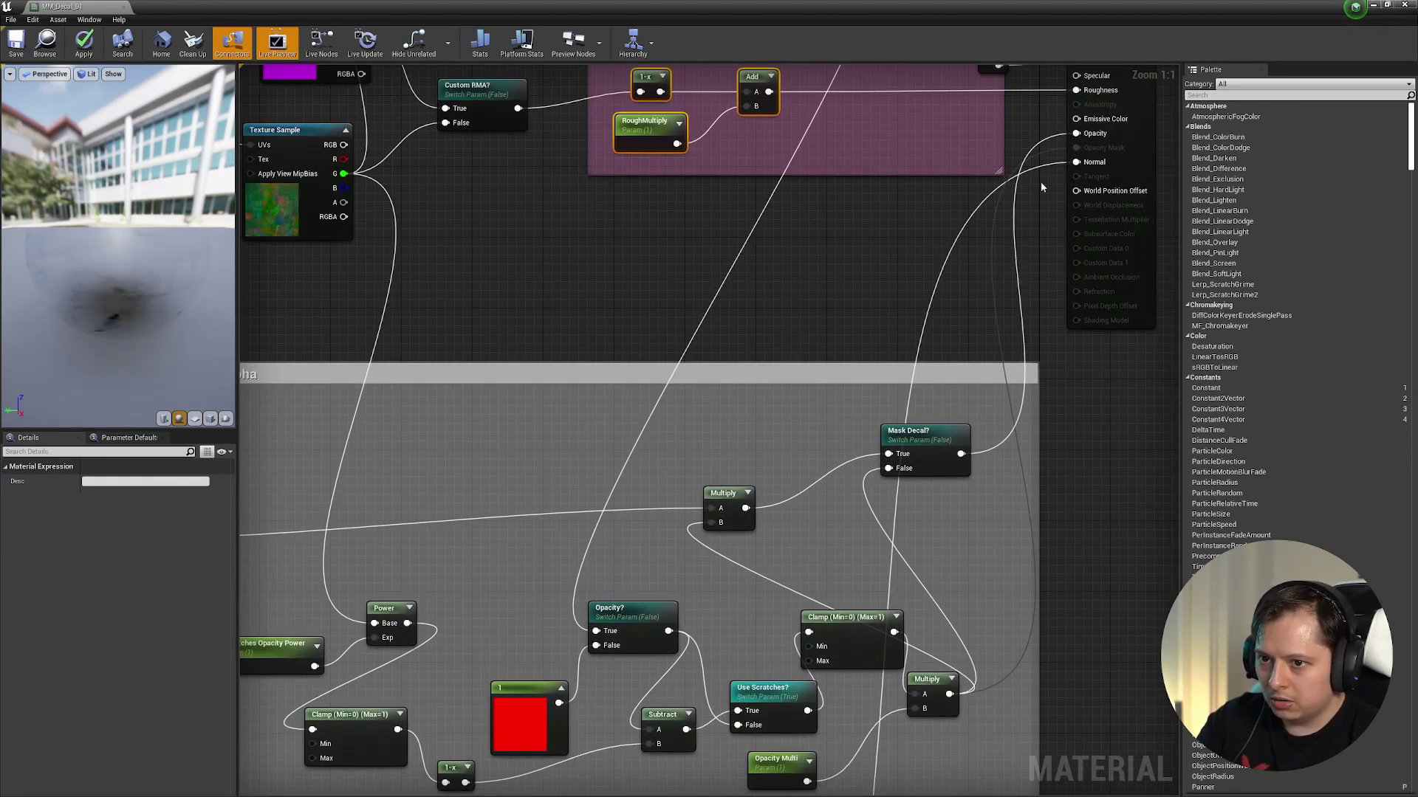
{"action": "right_click_drag", "start_coordinate": [824, 506], "coordinate": [900, 318]}
{"action": "right_click_drag", "start_coordinate": [504, 339], "coordinate": [808, 355]}
{"action": "right_click_drag", "start_coordinate": [915, 467], "coordinate": [880, 459]}
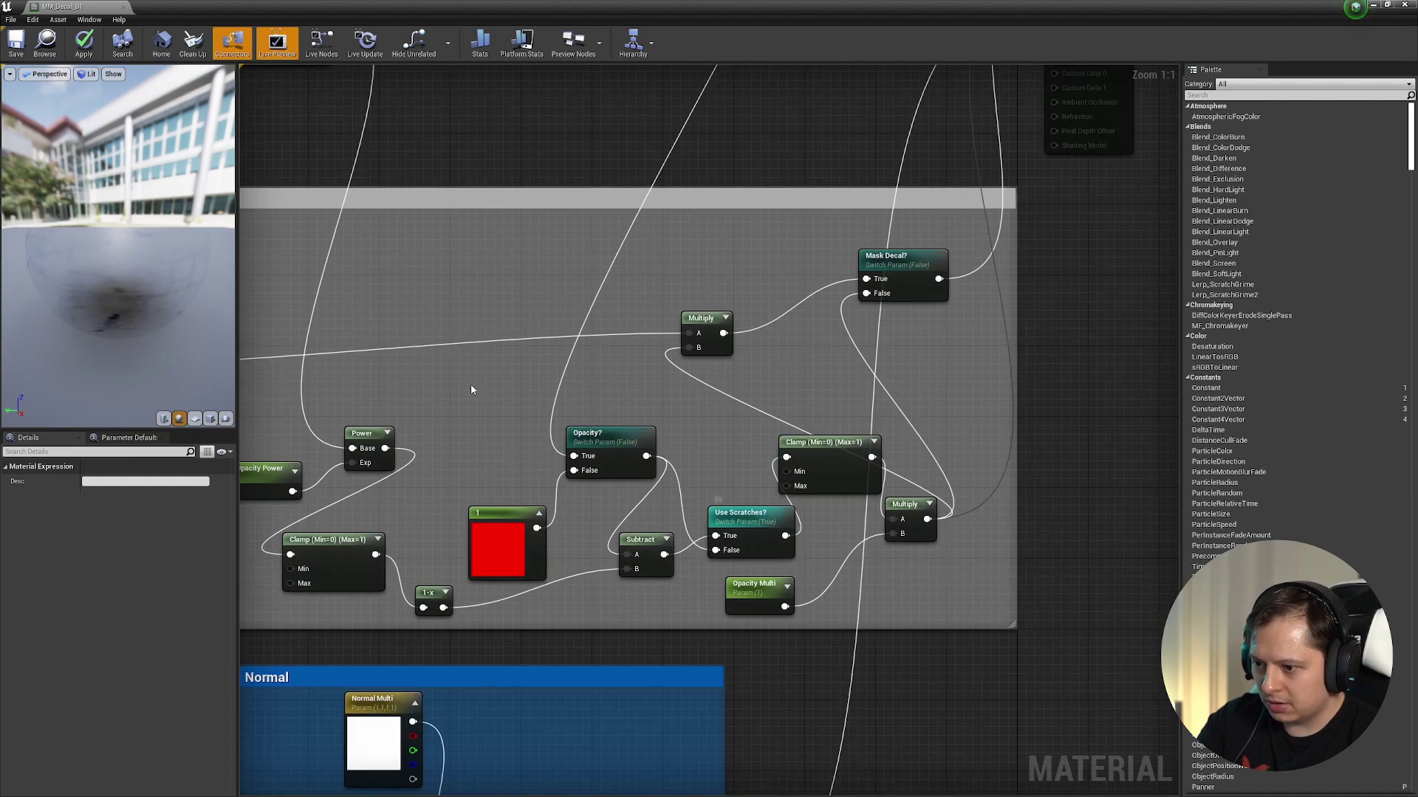
{"action": "right_click_drag", "start_coordinate": [347, 229], "coordinate": [886, 474]}
{"action": "right_click_drag", "start_coordinate": [599, 343], "coordinate": [630, 383]}
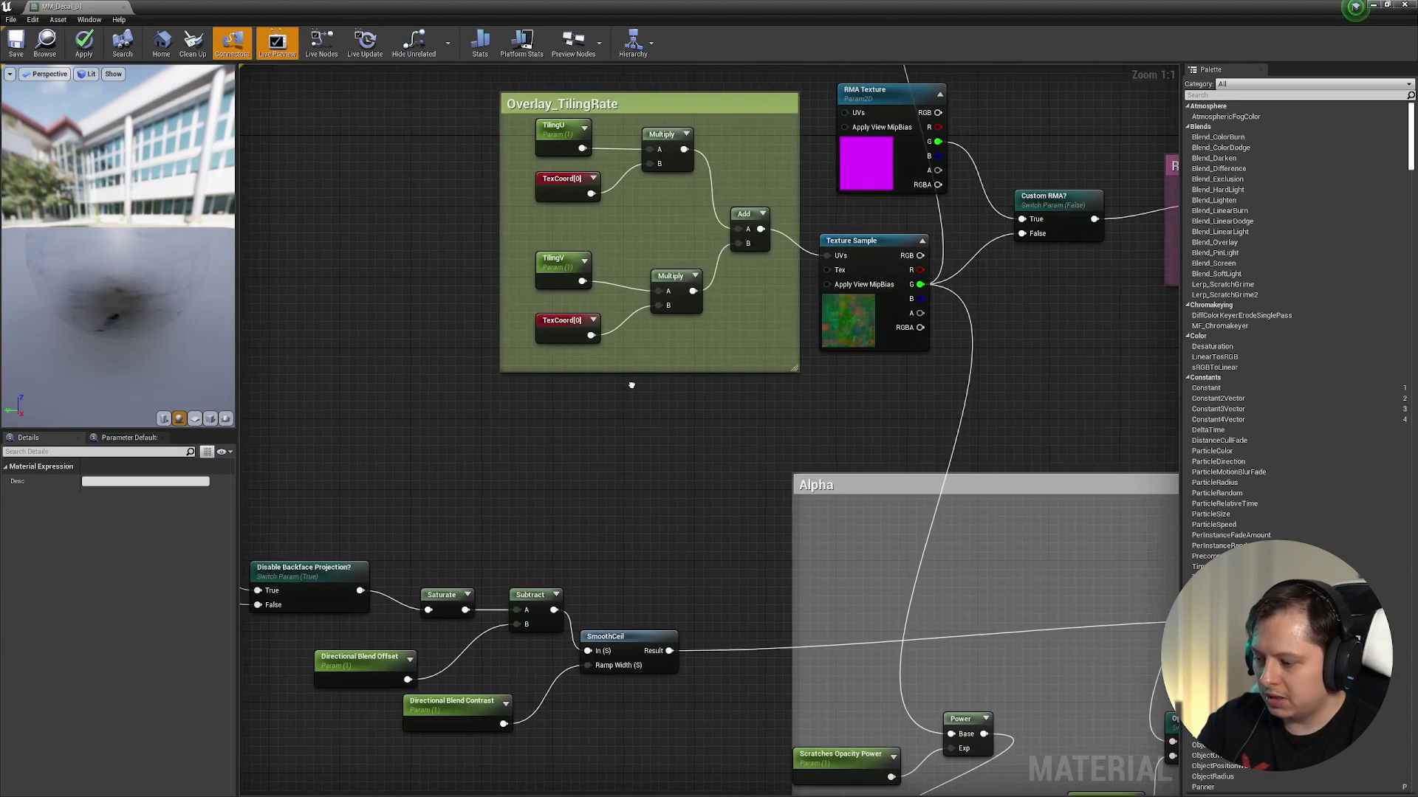
{"action": "right_click_drag", "start_coordinate": [587, 314], "coordinate": [515, 536]}
- Select the Overlay_TilingRate group with its texture nodes, and trace the Texture Sample into the albedo and roughness groups
{"action": "left_click_drag", "start_coordinate": [388, 316], "coordinate": [861, 599]}
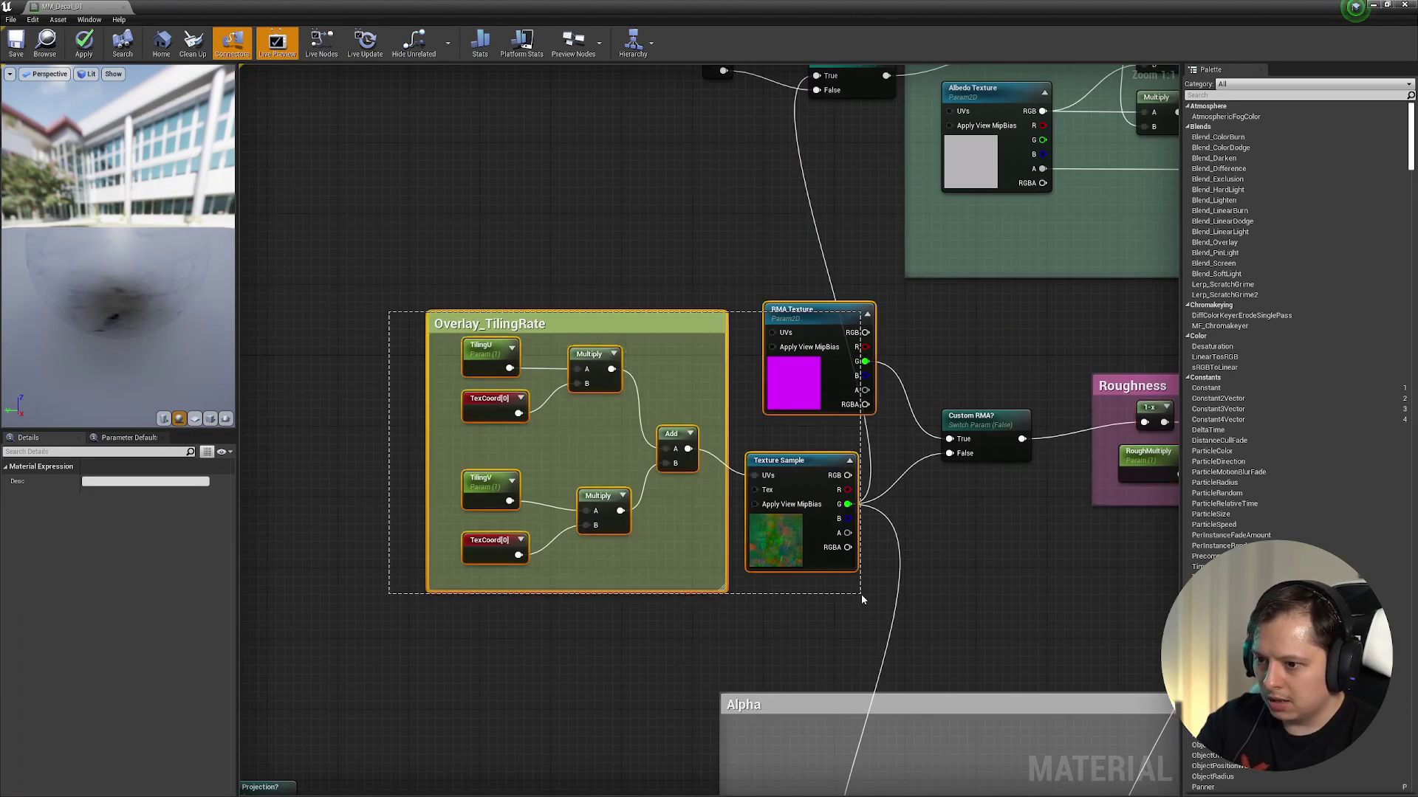
{"action": "left_click", "coordinate": [811, 538]}
{"action": "scroll", "coordinate": [801, 546], "scroll_direction": "down", "scroll_amount": 2}
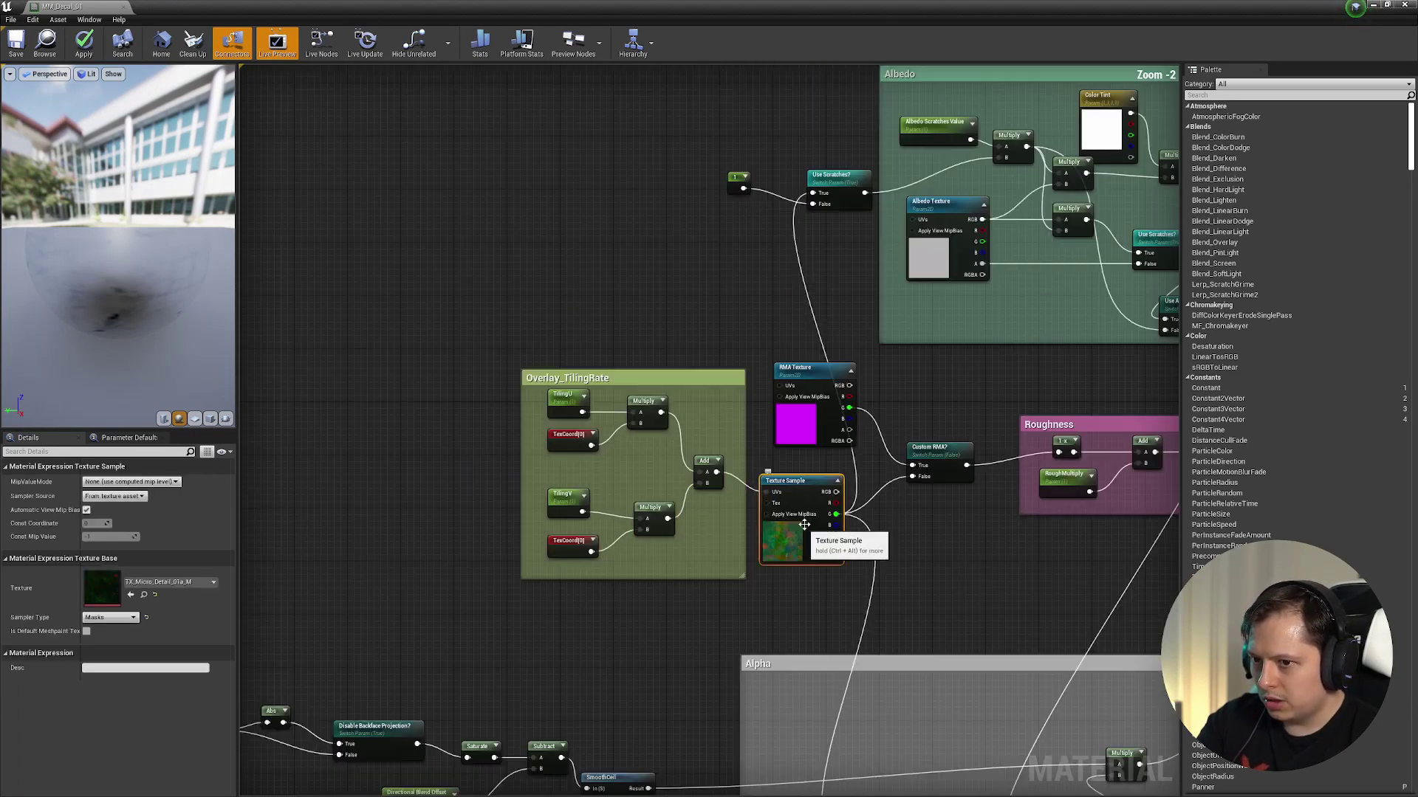
{"action": "right_click_drag", "start_coordinate": [800, 264], "coordinate": [548, 286]}
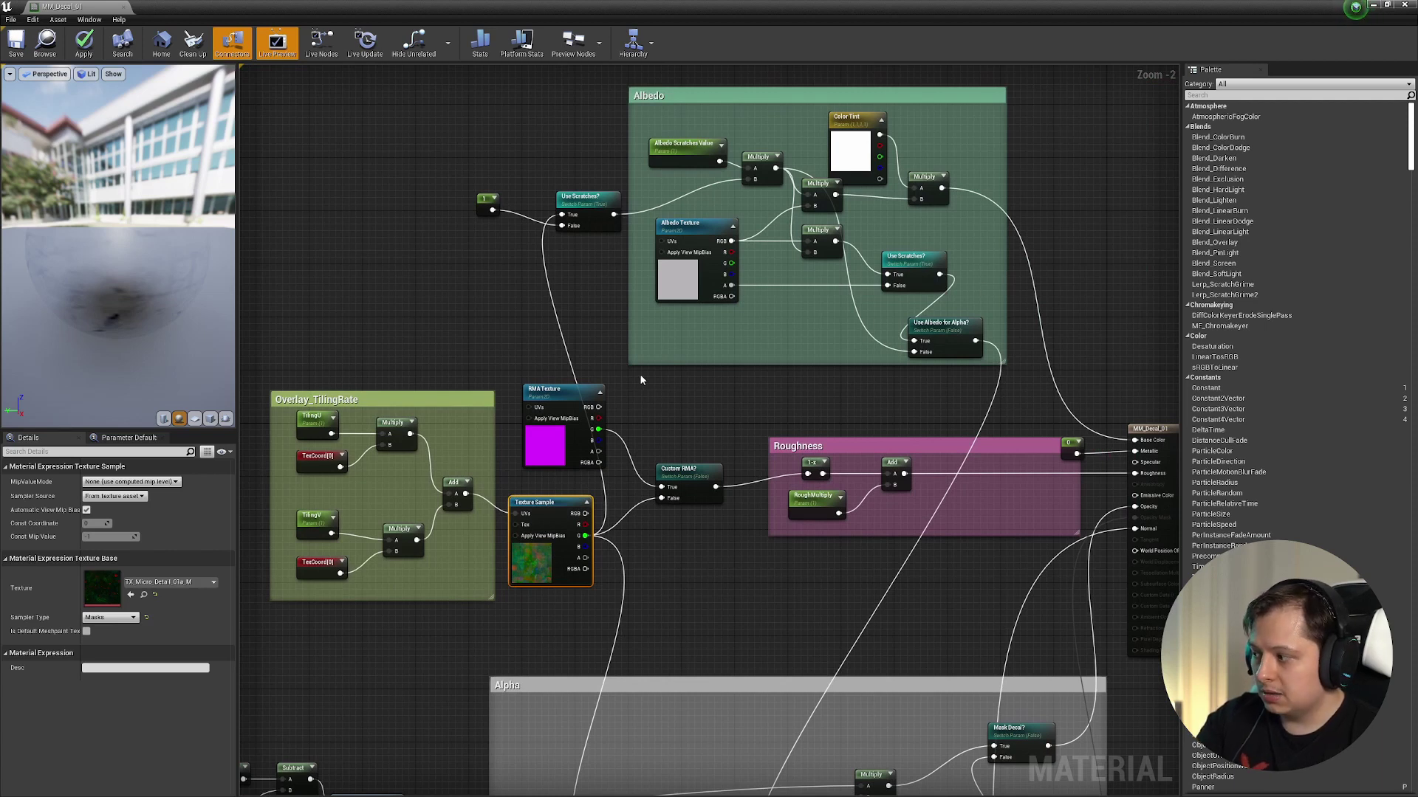
{"action": "right_click_drag", "start_coordinate": [700, 441], "coordinate": [664, 417]}
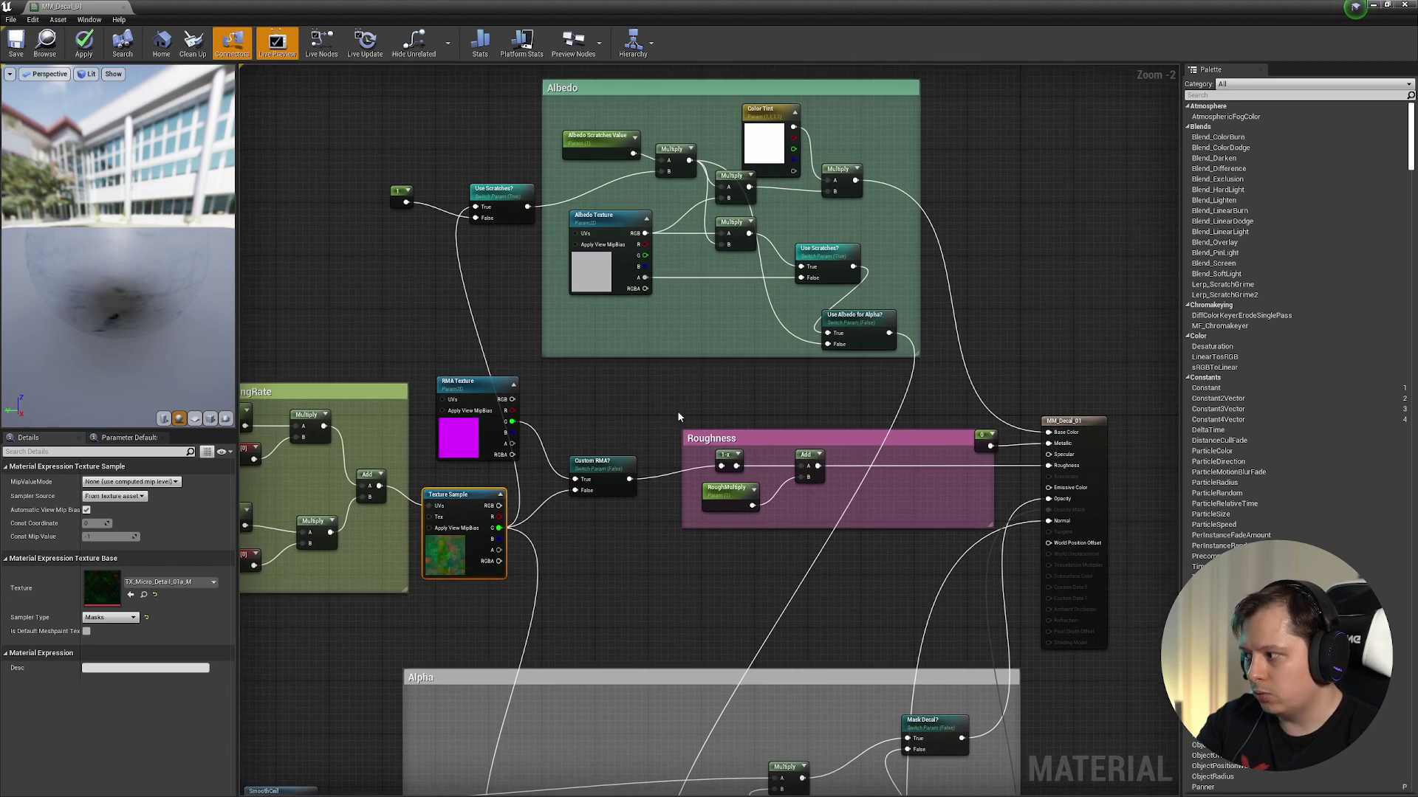
- Detach the MM_Decal_01 editor into a floating window, view the mansion in the level, and close that window
{"action": "left_click_drag", "start_coordinate": [198, 13], "coordinate": [323, 418]}
{"action": "right_click_drag", "start_coordinate": [401, 403], "coordinate": [401, 416]}
{"action": "key", "text": "w"}
{"action": "right_click_drag", "start_coordinate": [501, 377], "coordinate": [480, 421]}
{"action": "left_click", "coordinate": [697, 284]}
{"action": "left_click", "coordinate": [1191, 418]}
- Select the tall writings decal on the brick wall beside the ground-floor window and frame it in the viewport
{"action": "left_click", "coordinate": [782, 444]}
{"action": "right_click_drag", "start_coordinate": [695, 331], "coordinate": [607, 310]}
{"action": "key", "text": "w"}
{"action": "key", "text": "s"}
{"action": "key", "text": "w"}
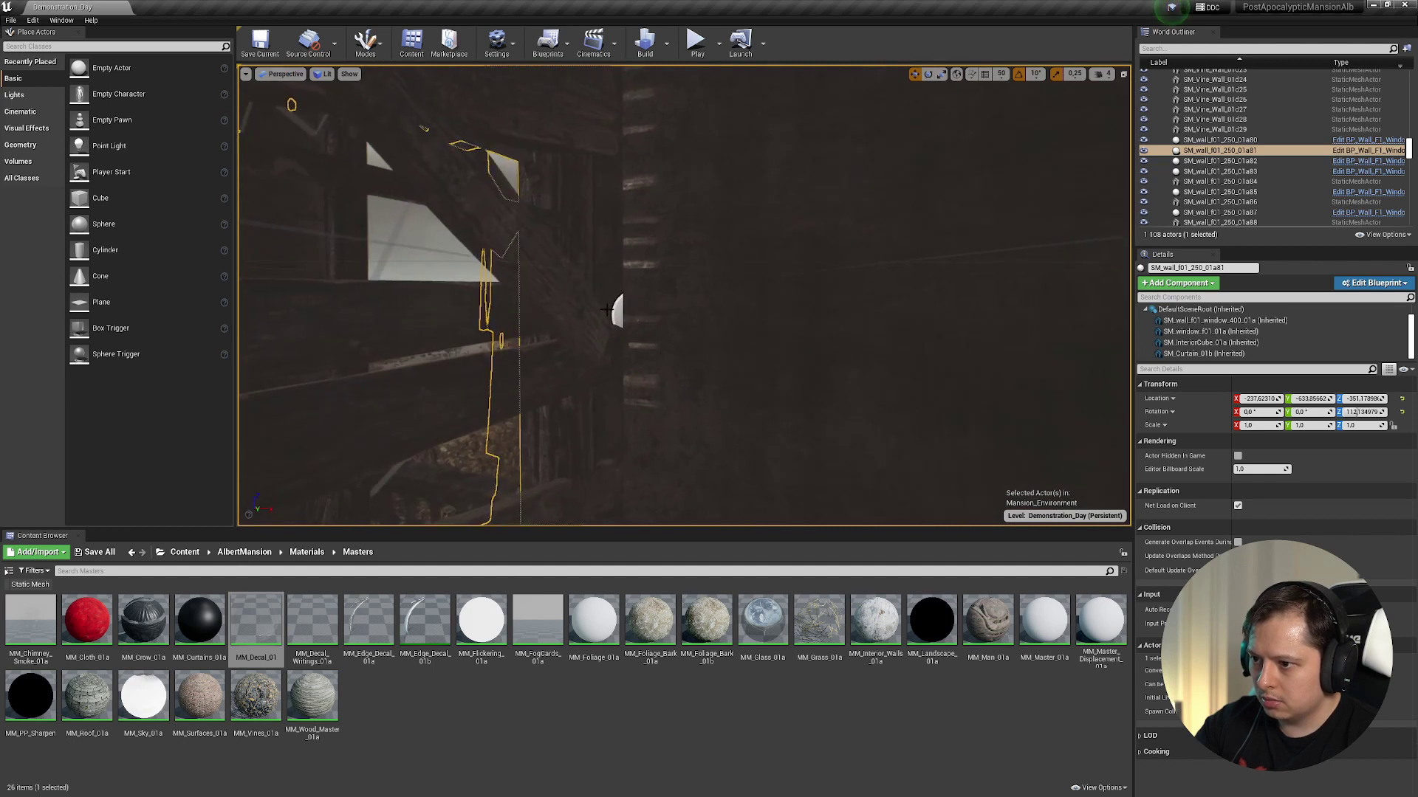
{"action": "left_click", "coordinate": [613, 309]}
{"action": "key", "text": "f"}
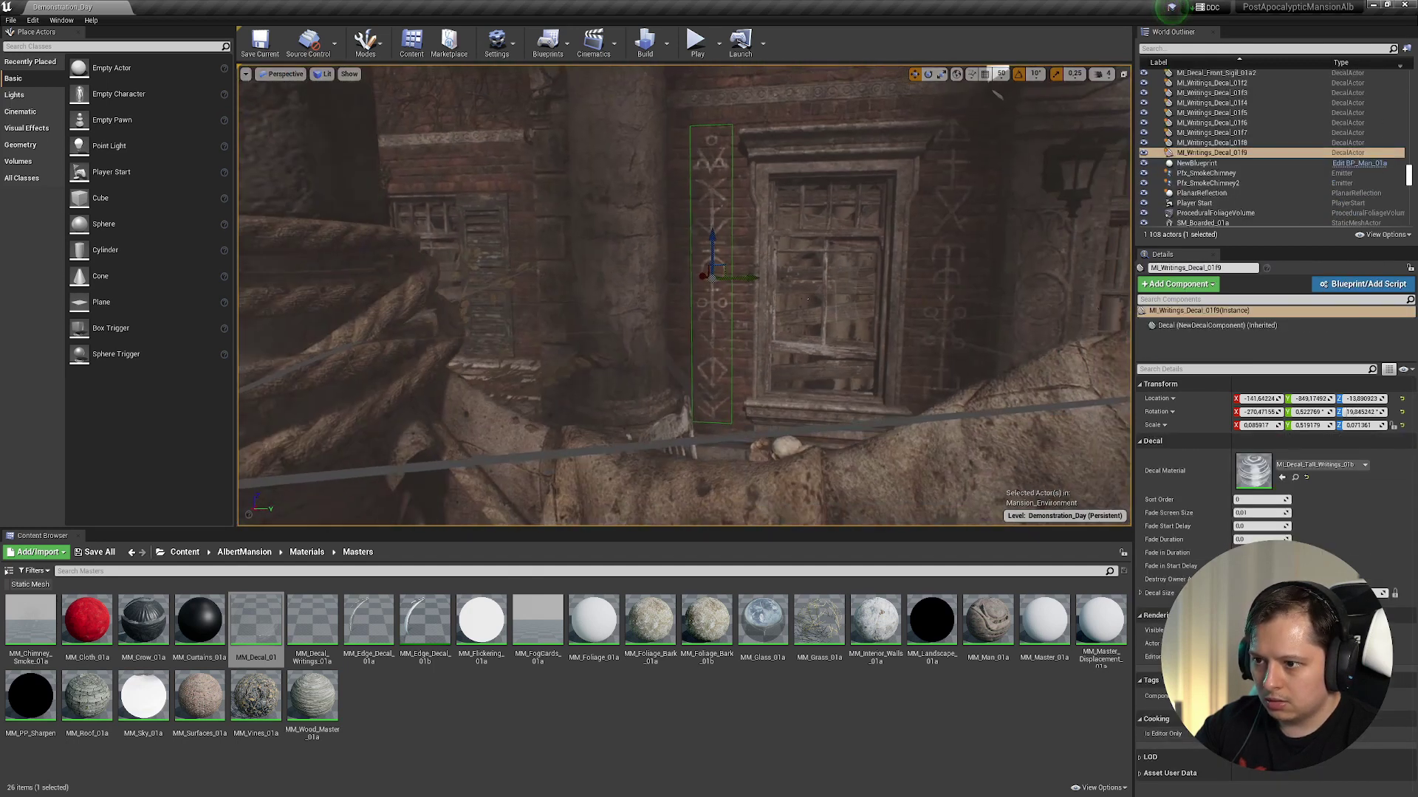
- Open the writings decal's material instance, check its opacity and parent settings, and close it
{"action": "double_click", "coordinate": [1248, 478]}
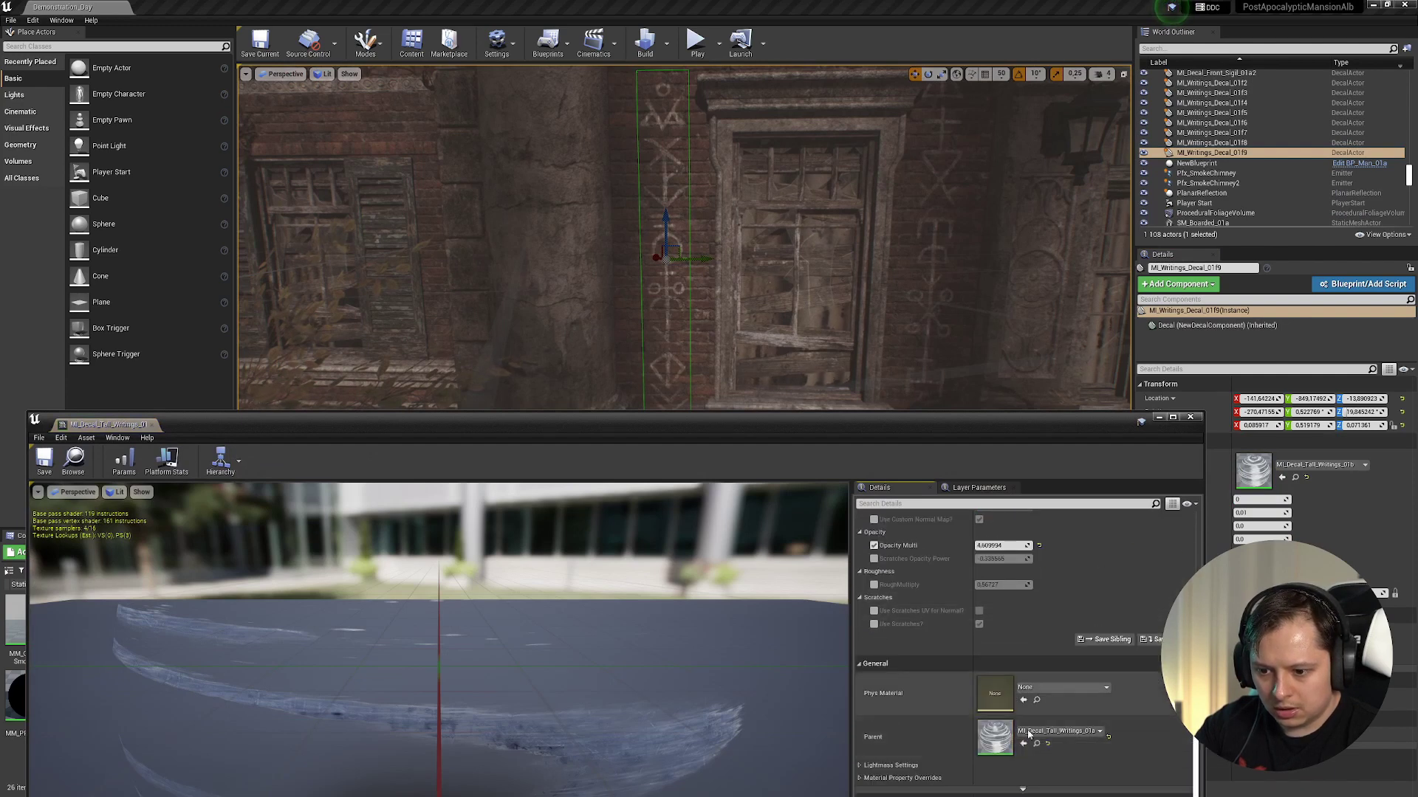
{"action": "left_click", "coordinate": [1190, 417]}
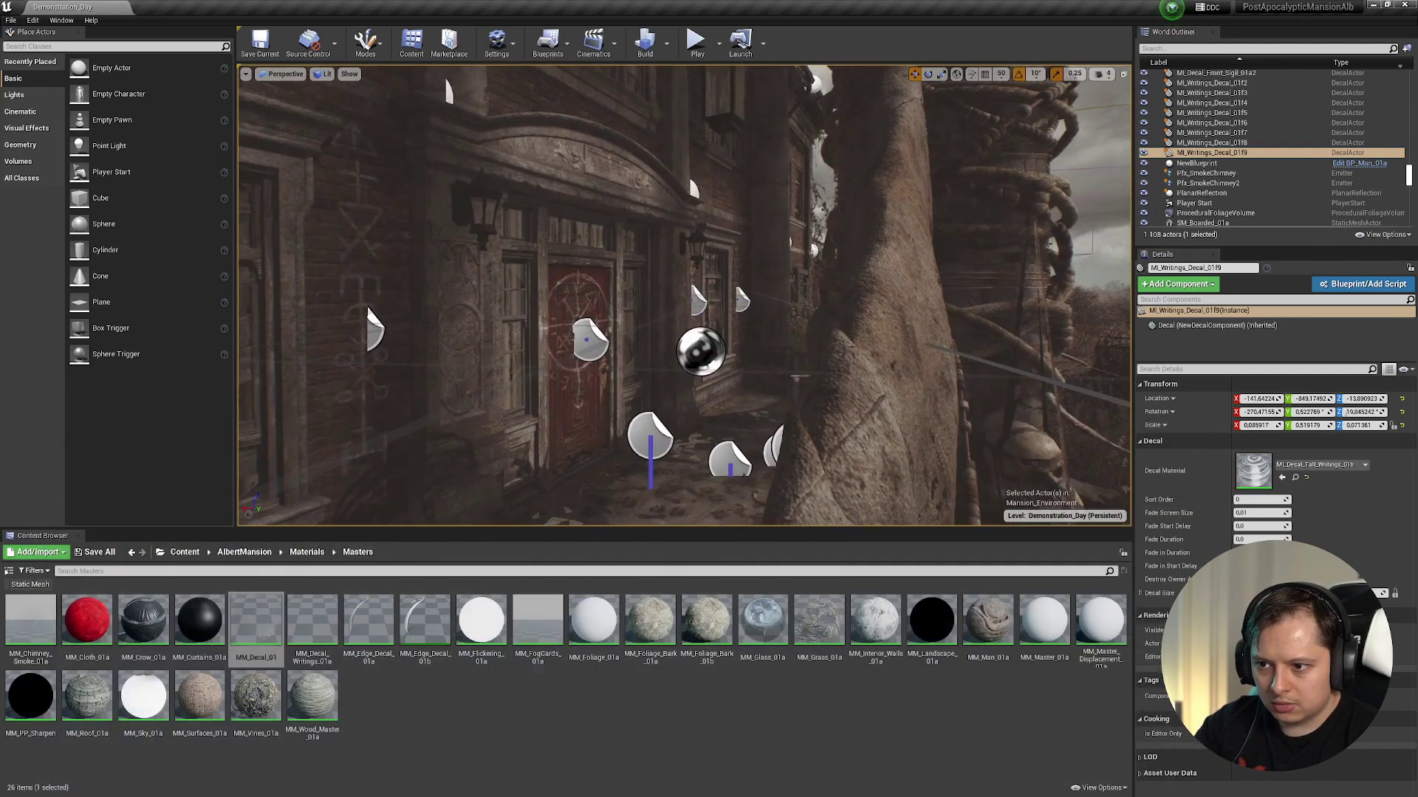
{"action": "right_click_drag", "start_coordinate": [883, 322], "coordinate": [783, 340]}
- Open the Instances folder under Materials and browse the material instances
{"action": "left_click", "coordinate": [306, 553]}
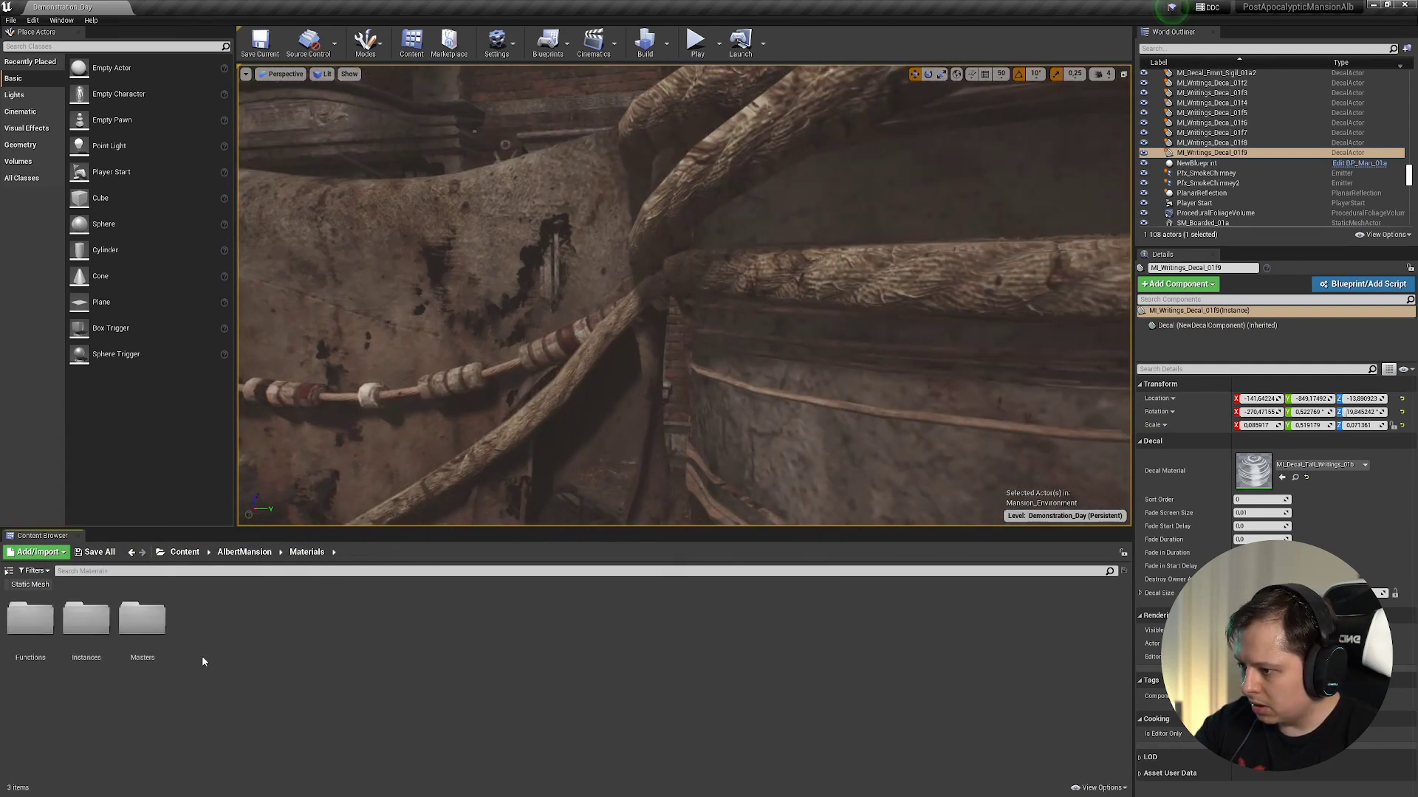
{"action": "left_click", "coordinate": [93, 633]}
{"action": "double_click", "coordinate": [92, 632]}
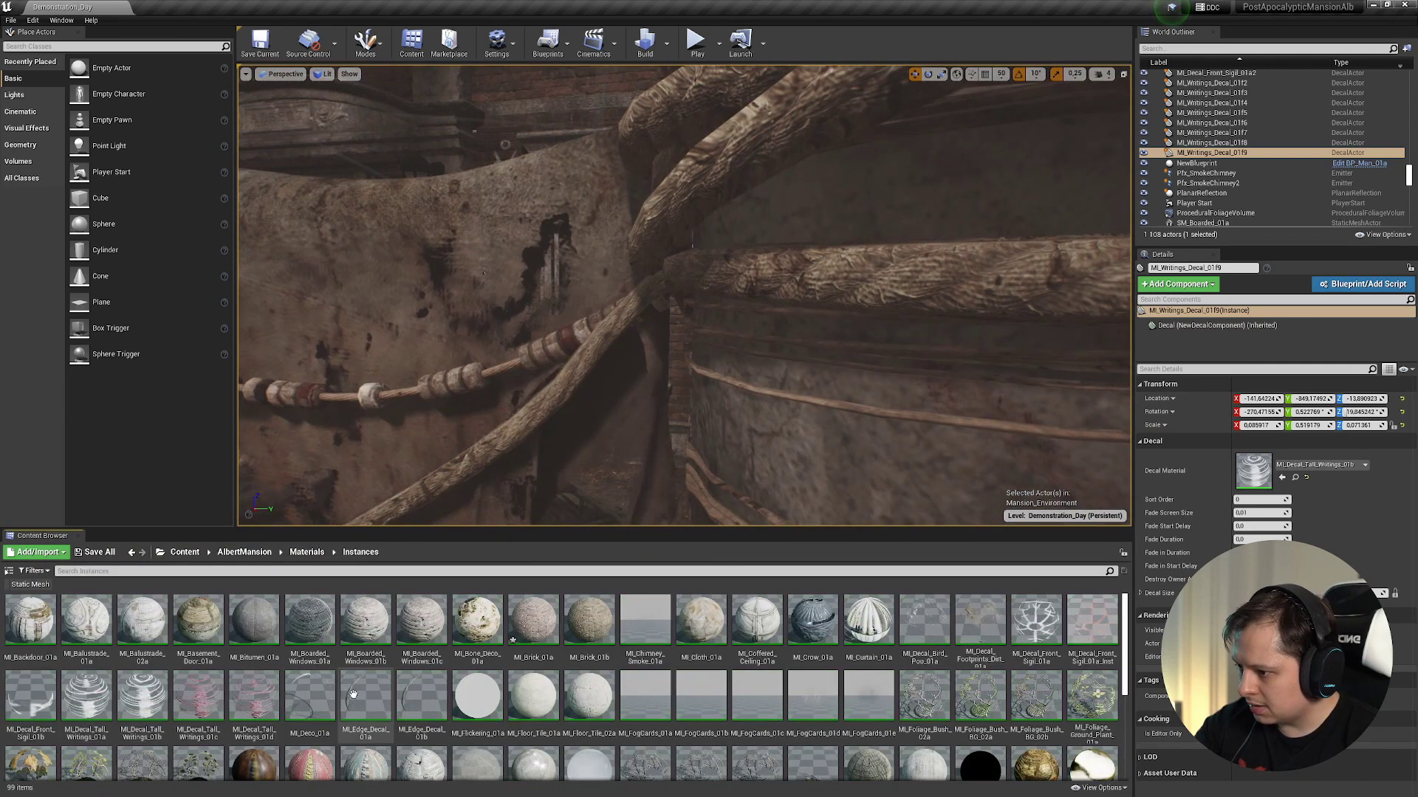
{"action": "scroll", "coordinate": [199, 677], "scroll_direction": "down", "scroll_amount": 1}
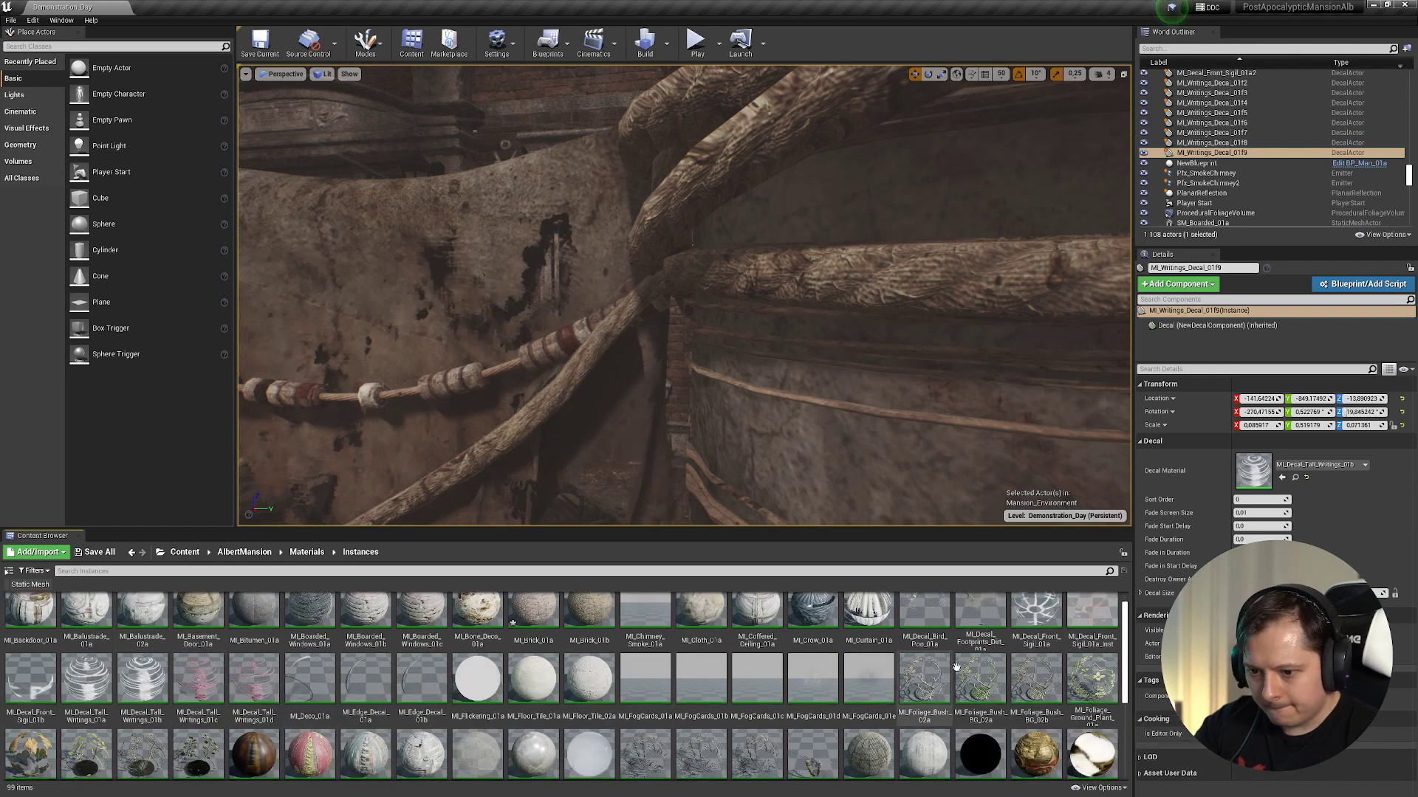
- Open the MI_Decal_Footprints_Dirt_01a material instance, review its parameters, and move its editor window aside to expose the level's floor
{"action": "left_click", "coordinate": [985, 625]}
{"action": "double_click", "coordinate": [984, 625]}
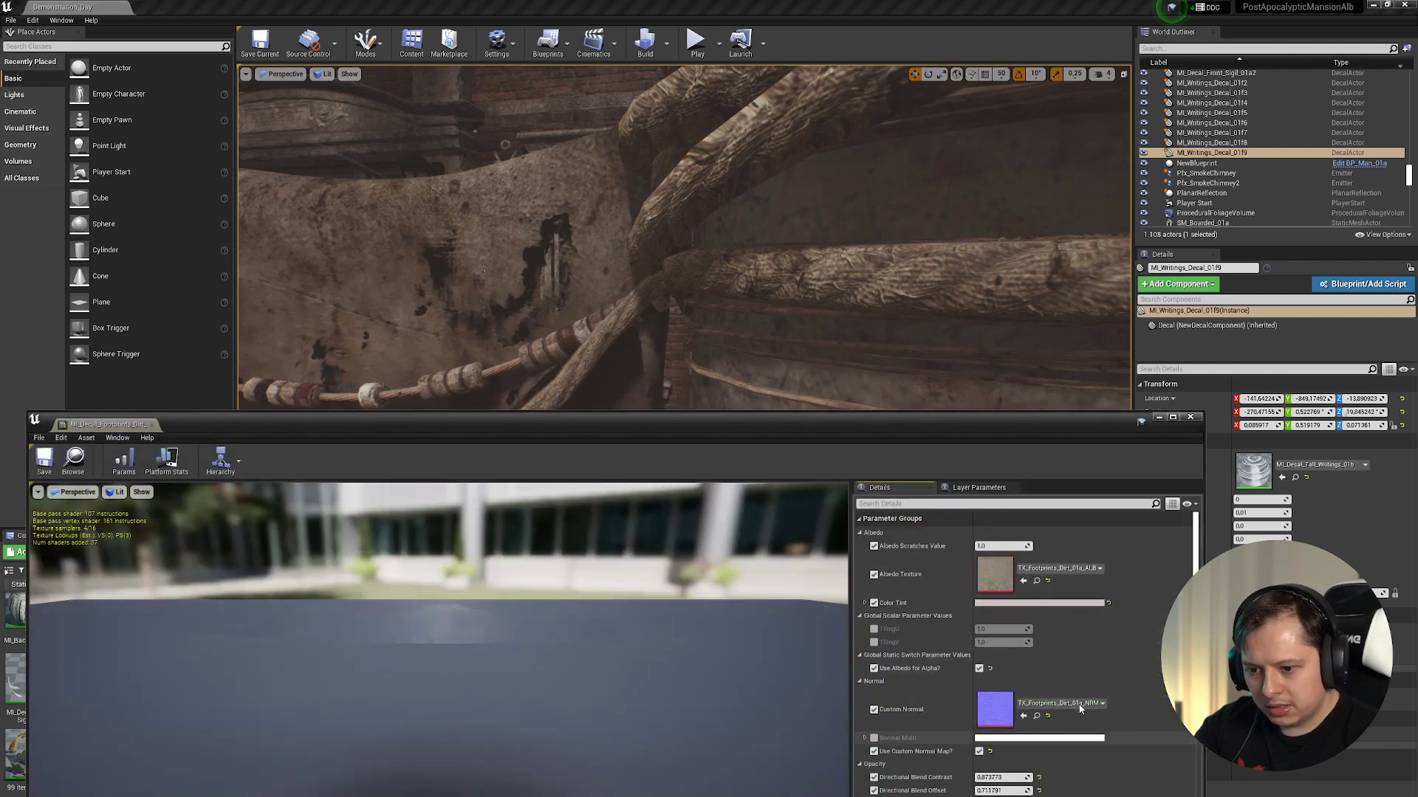
{"action": "scroll", "coordinate": [1091, 702], "scroll_direction": "down", "scroll_amount": 5}
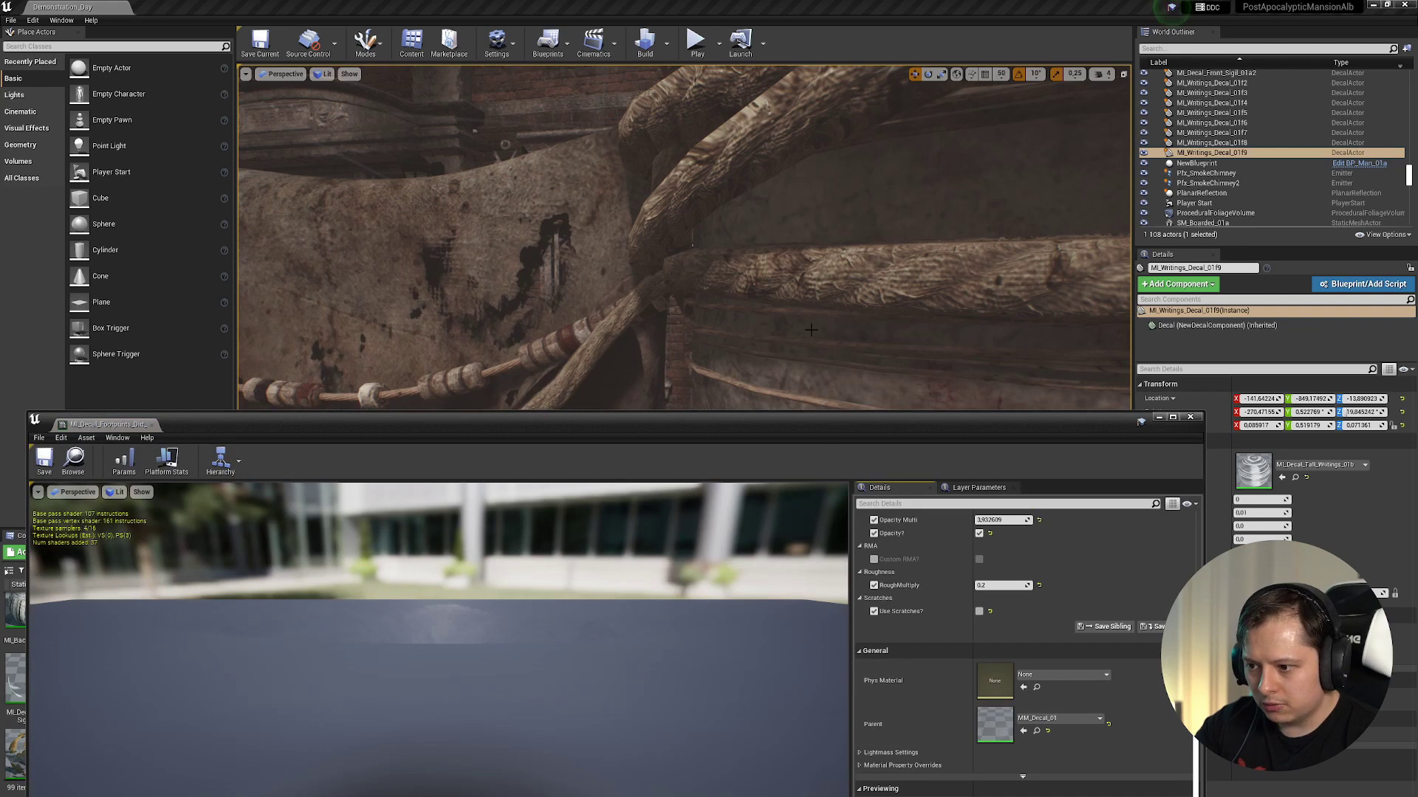
{"action": "left_click_drag", "start_coordinate": [636, 419], "coordinate": [658, 135]}
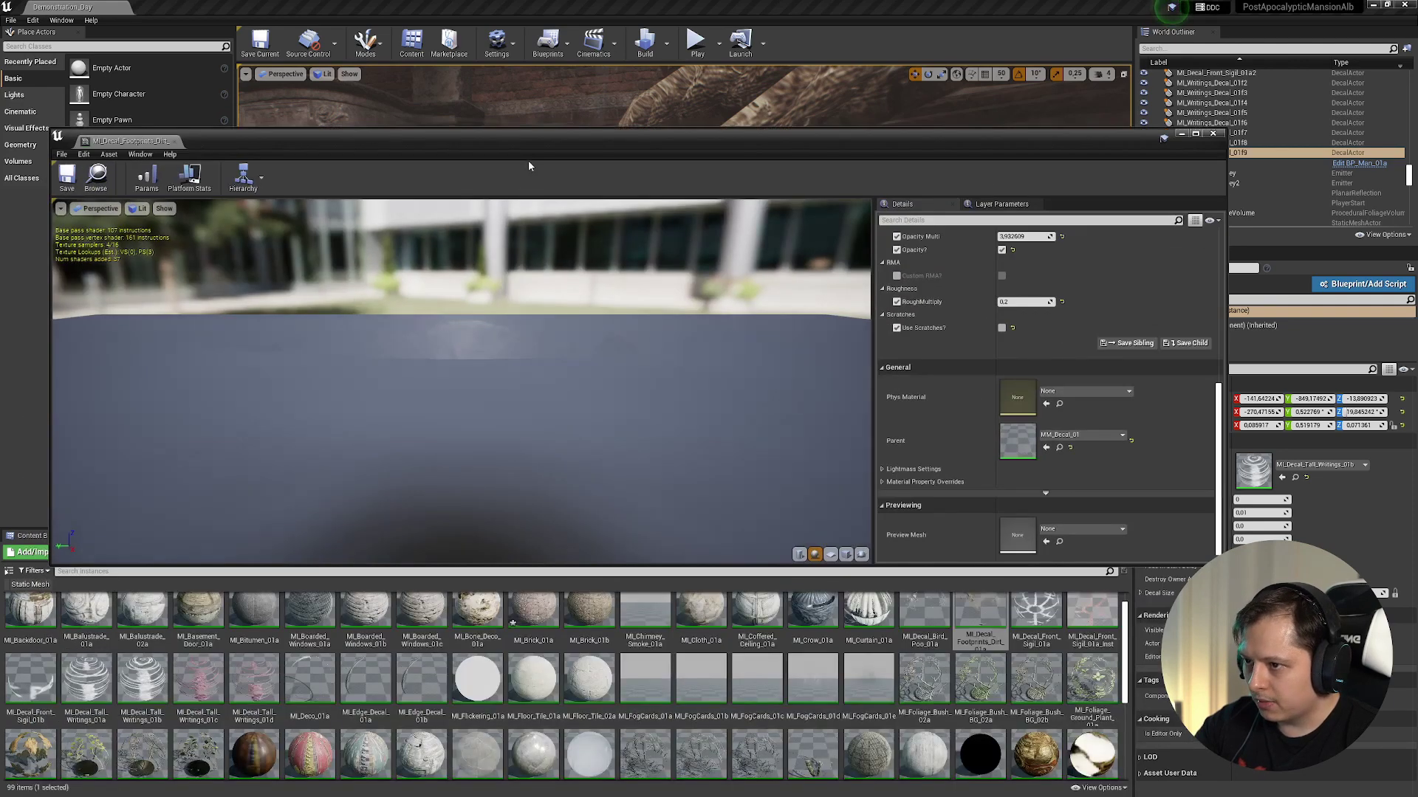
{"action": "left_click_drag", "start_coordinate": [528, 144], "coordinate": [476, 372]}
{"action": "right_click_drag", "start_coordinate": [516, 251], "coordinate": [528, 288]}
{"action": "left_click", "coordinate": [337, 543]}
{"action": "left_click_drag", "start_coordinate": [592, 383], "coordinate": [30, 397]}
- Place a MI_Decal_Footprints_Dirt_01a decal on the floor near the glass shards and review its instance's normal, opacity and roughness parameters
{"action": "left_click_drag", "start_coordinate": [960, 624], "coordinate": [669, 330]}
{"action": "mouse_move", "coordinate": [669, 330]}
{"action": "right_mouse_down"}
{"action": "mouse_move", "coordinate": [591, 288]}
{"action": "mouse_move", "coordinate": [657, 328]}
{"action": "right_mouse_up"}
{"action": "double_click", "coordinate": [1253, 471]}
{"action": "scroll", "coordinate": [355, 539], "scroll_direction": "up", "scroll_amount": 5}
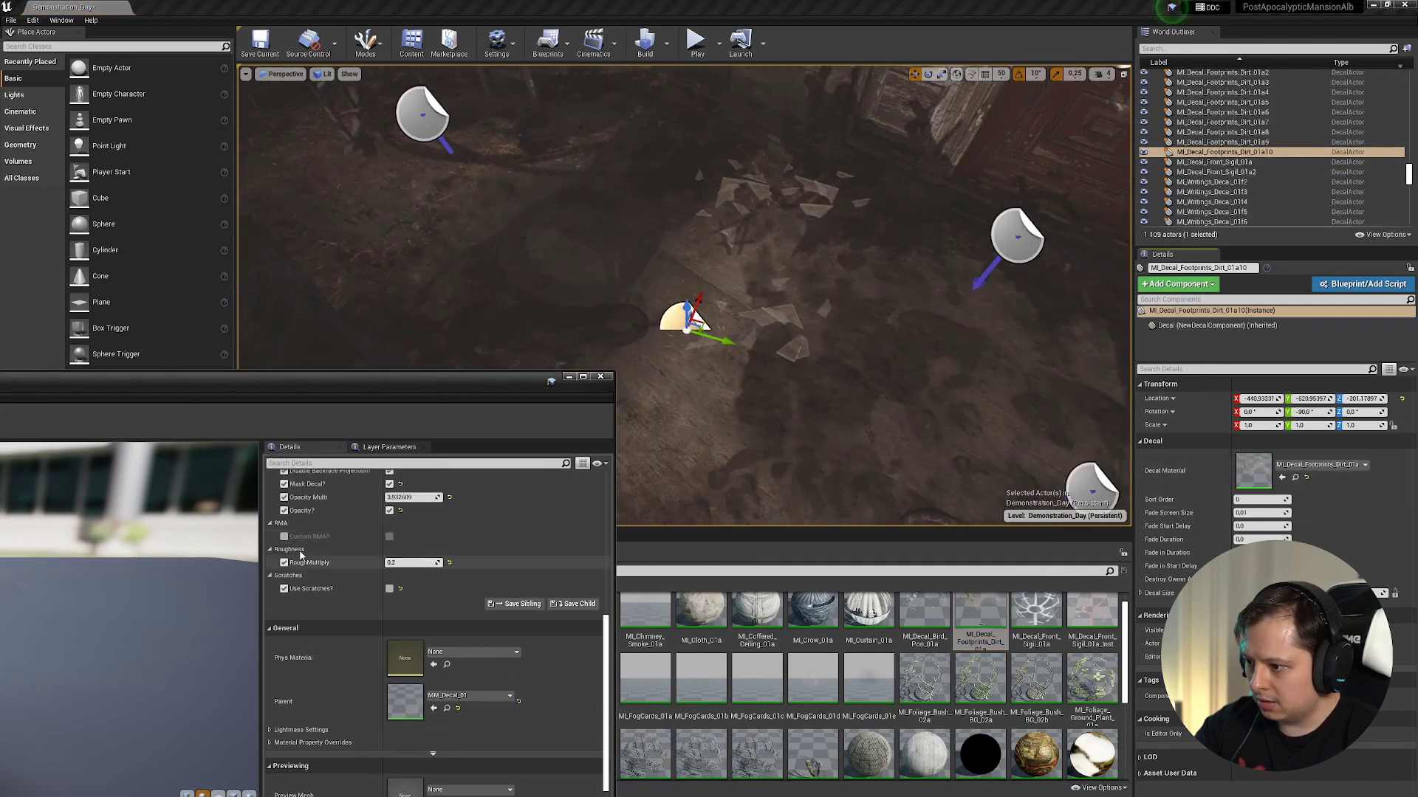
{"action": "scroll", "coordinate": [305, 568], "scroll_direction": "up", "scroll_amount": 2}
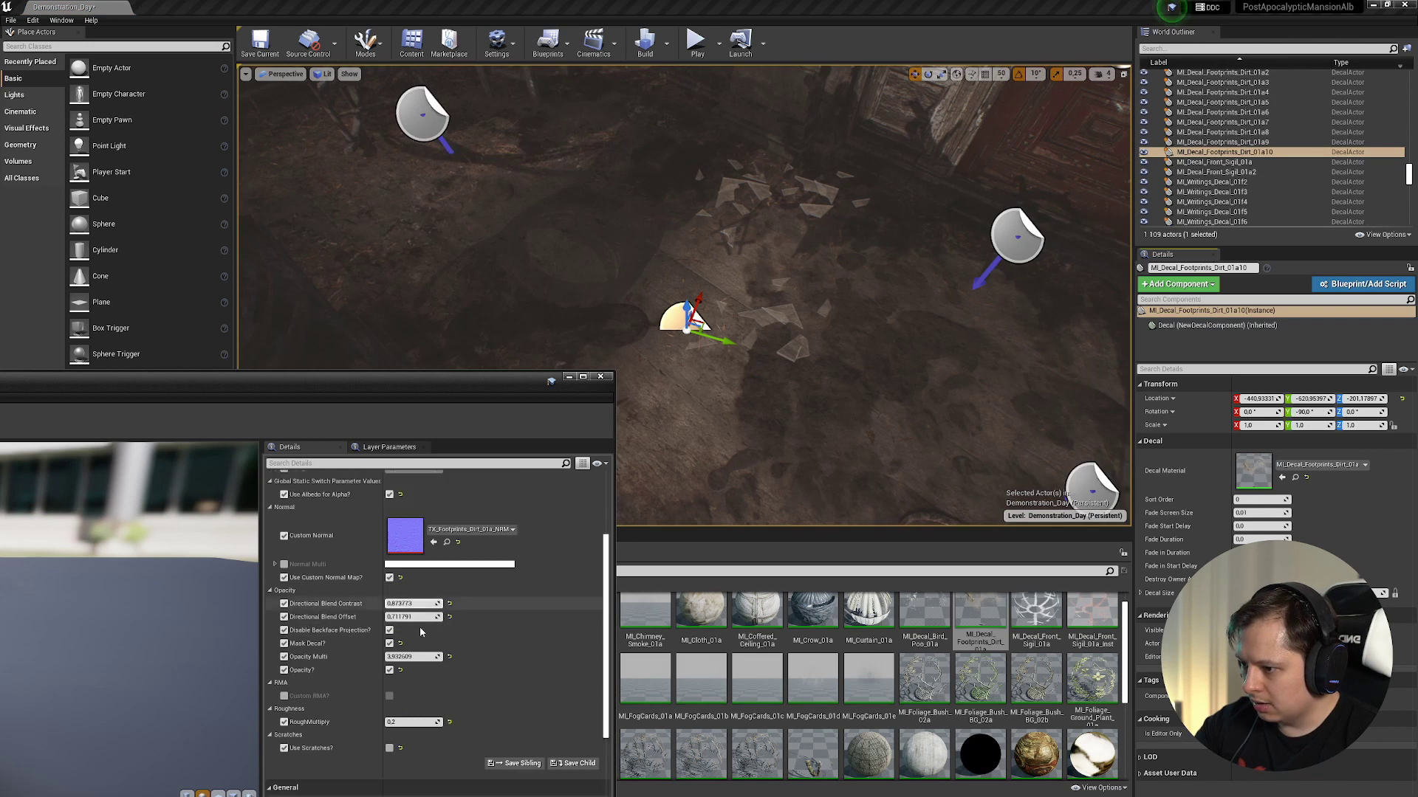
{"action": "scroll", "coordinate": [399, 643], "scroll_direction": "up", "scroll_amount": 5}
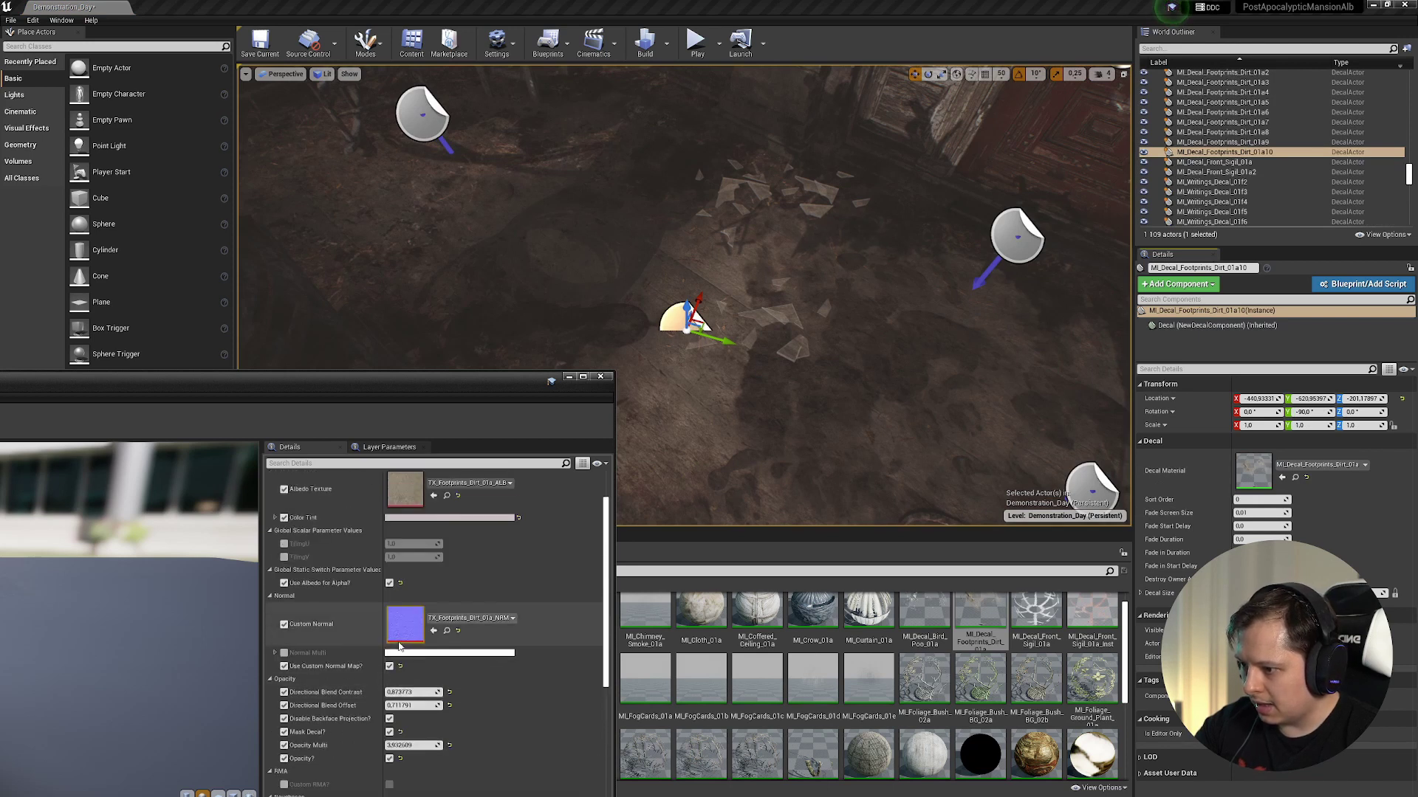
{"action": "scroll", "coordinate": [456, 662], "scroll_direction": "down", "scroll_amount": 8}
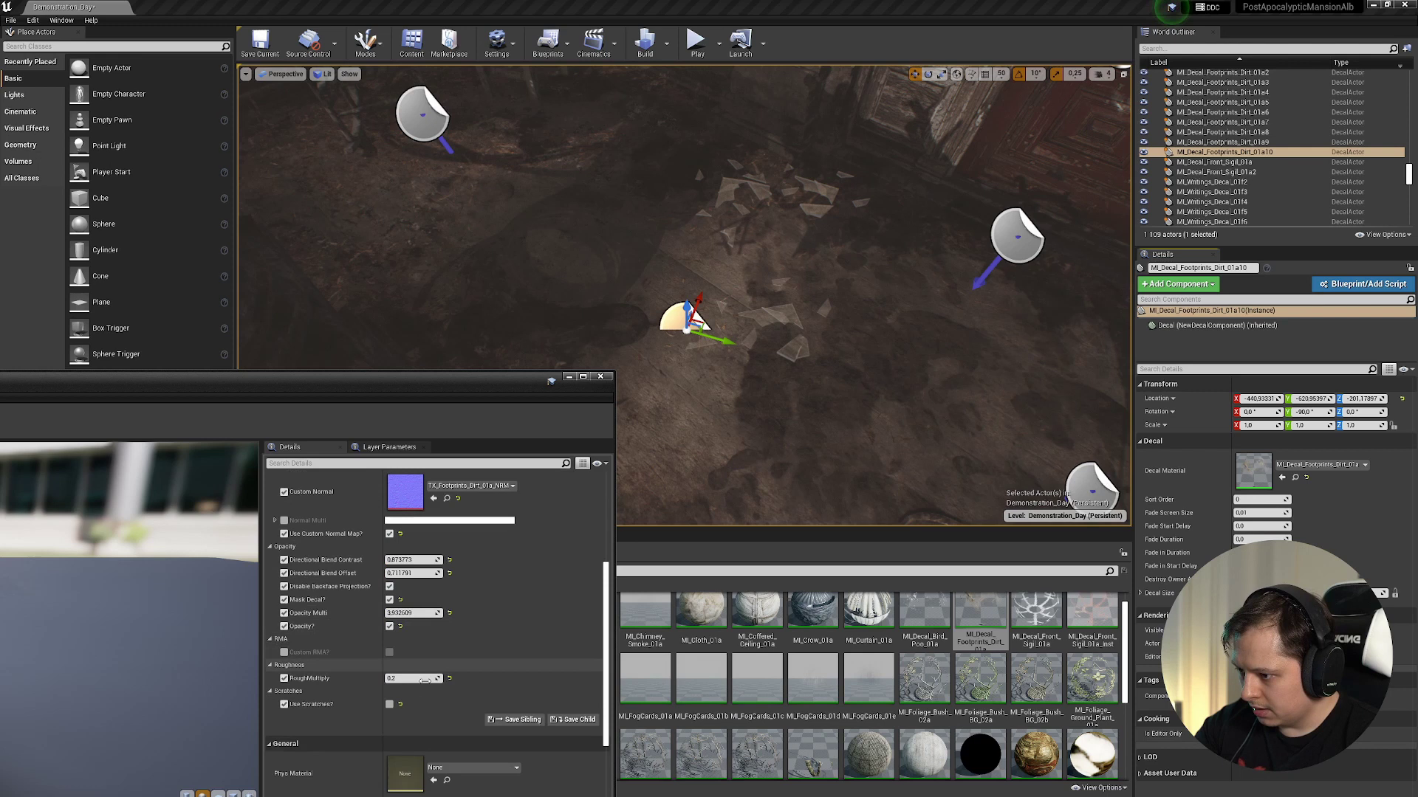
- Enable Use Scratches on the footprints instance, override Scratches Opacity Power, and raise it to about 1.23
{"action": "left_click", "coordinate": [389, 705]}
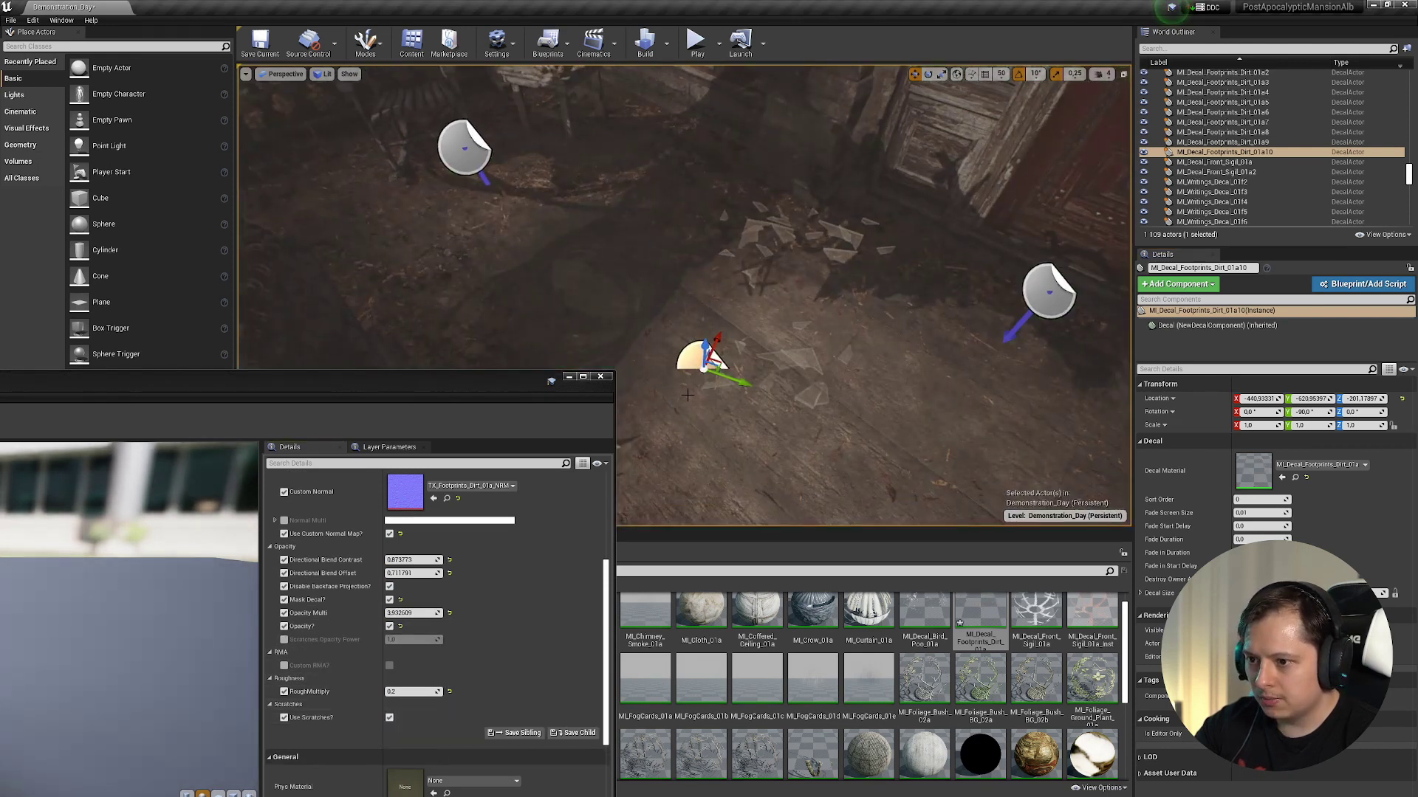
{"action": "right_click_drag", "start_coordinate": [687, 395], "coordinate": [679, 402]}
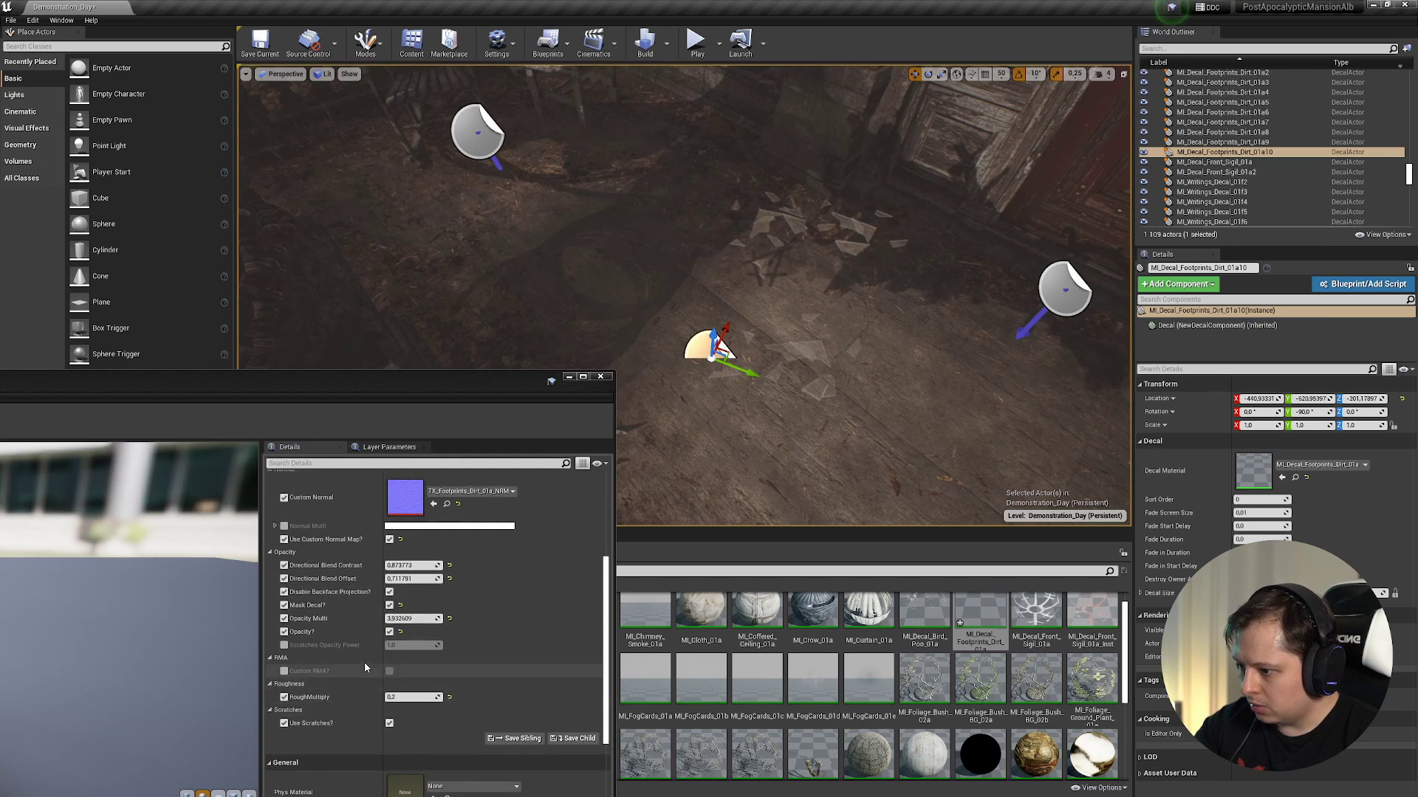
{"action": "left_click", "coordinate": [288, 646]}
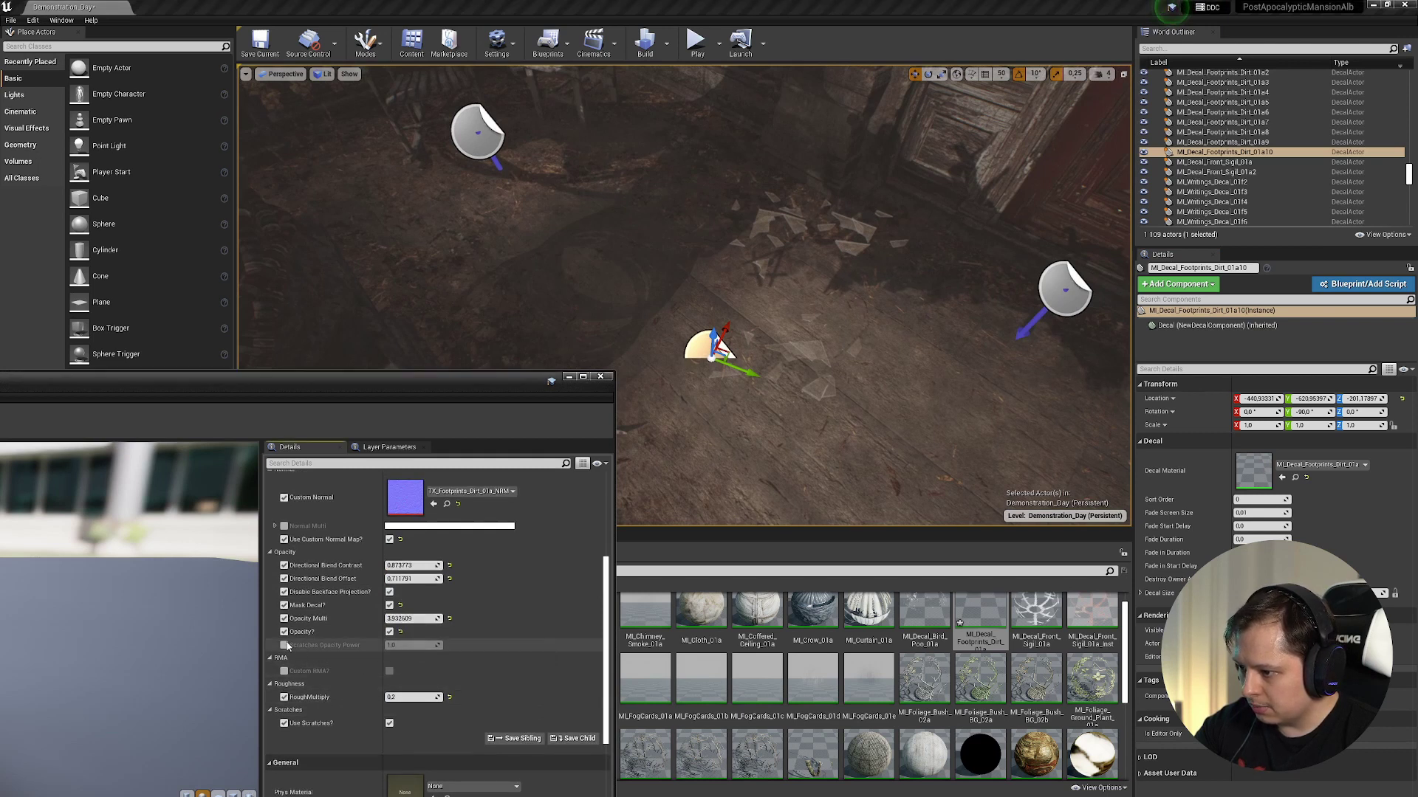
{"action": "left_click_drag", "start_coordinate": [410, 646], "coordinate": [396, 645]}
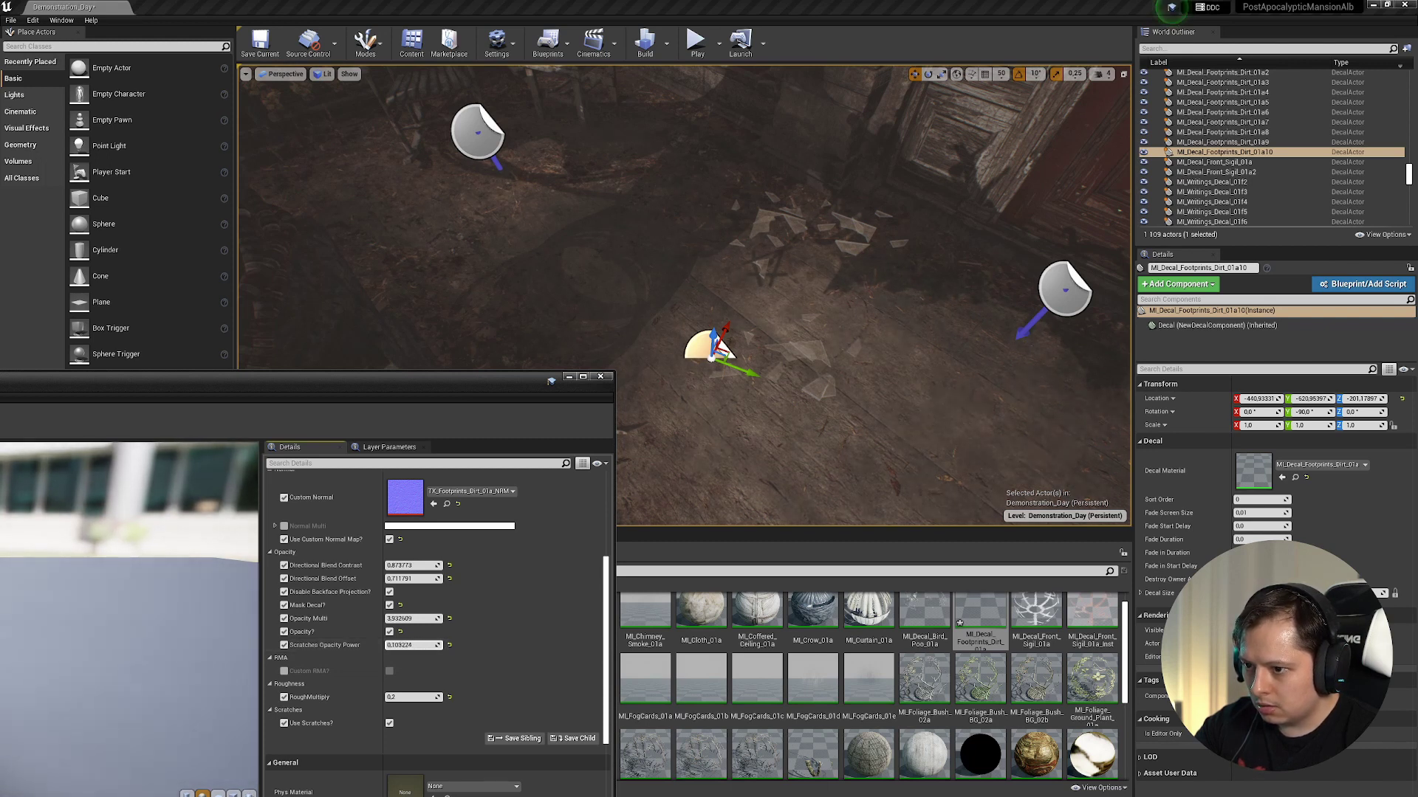
{"action": "right_click_drag", "start_coordinate": [820, 457], "coordinate": [845, 477]}
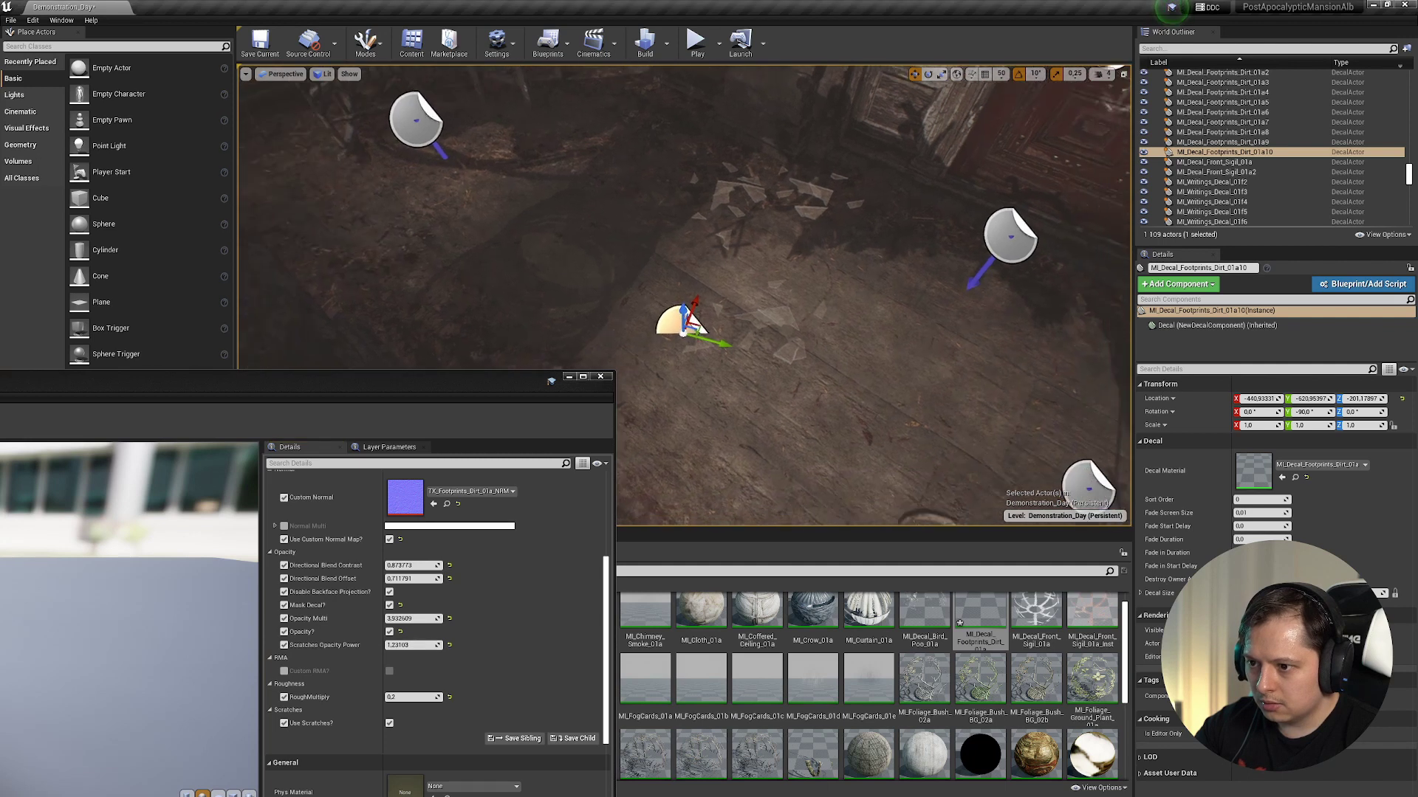
{"action": "scroll", "coordinate": [785, 380], "scroll_direction": "up", "scroll_amount": 3}
- Set Scratches Opacity Power to 0.01 and inspect the footprints on the floor up close
{"action": "left_click", "coordinate": [412, 646]}
{"action": "type", "text": "0.01"}
{"action": "key", "text": "Return"}
{"action": "right_click_drag", "start_coordinate": [708, 443], "coordinate": [731, 458]}
{"action": "scroll", "coordinate": [709, 443], "scroll_direction": "up", "scroll_amount": 3}
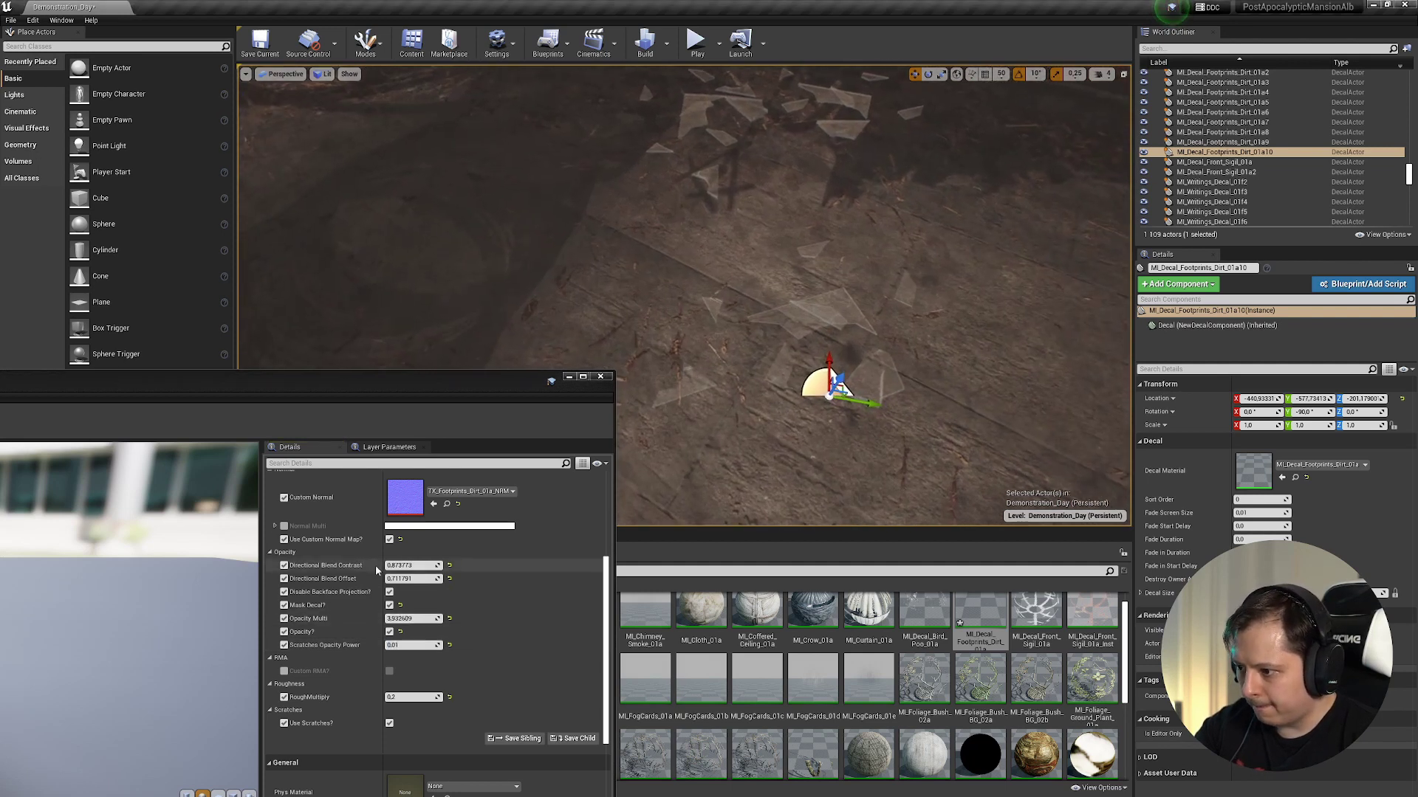
- Raise Opacity Multi to about 31.3 and try Scratches Opacity Power values of 0.02 and 0.1
{"action": "mouse_move", "coordinate": [404, 619]}
{"action": "left_mouse_down"}
{"action": "mouse_move", "coordinate": [424, 618]}
{"action": "mouse_move", "coordinate": [400, 645]}
{"action": "left_mouse_up"}
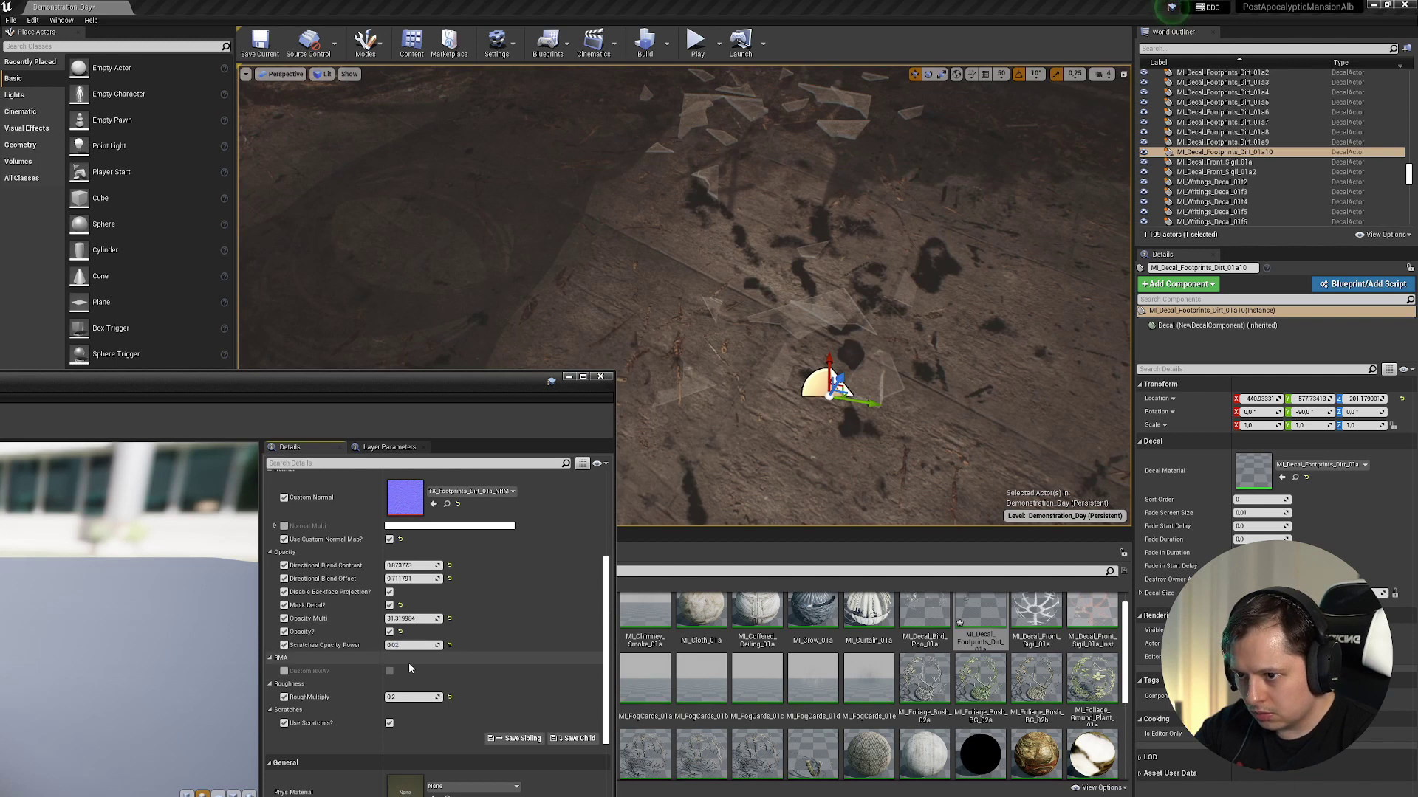
{"action": "type", "text": "0,02"}
{"action": "key", "text": "Return"}
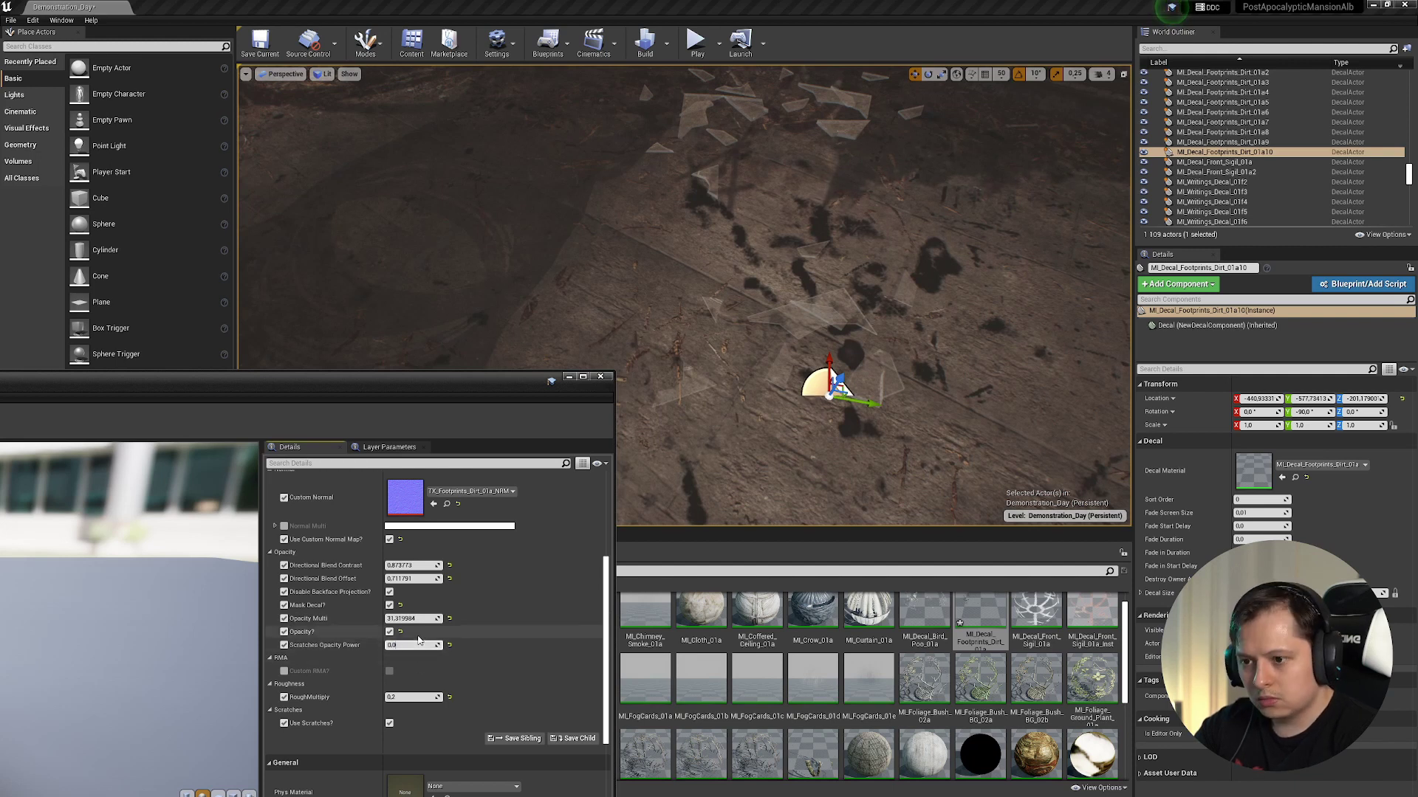
{"action": "left_click", "coordinate": [419, 642]}
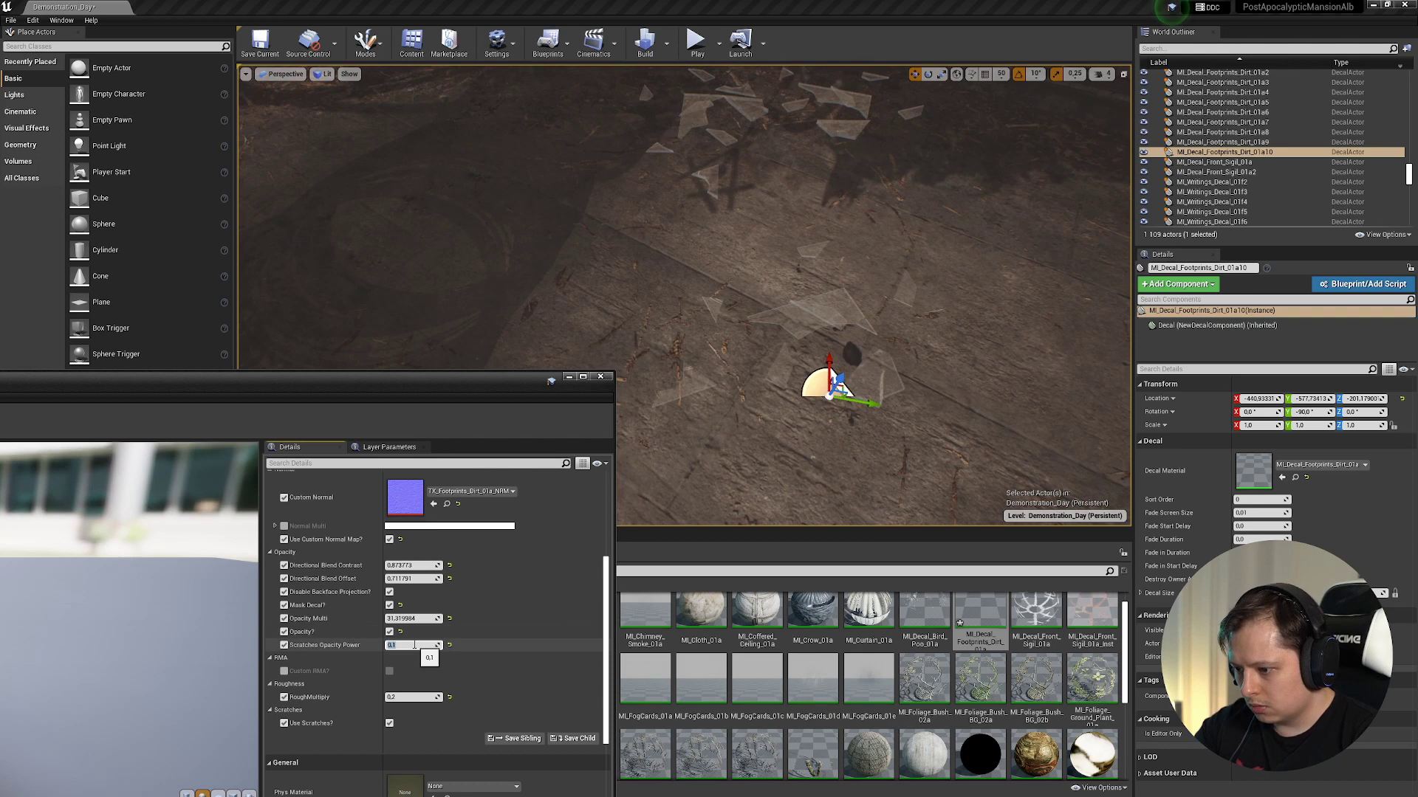
{"action": "key", "text": "Return"}
- Inspect the scratched footprints from farther away and turn off Use Scratches on the instance
{"action": "right_click_drag", "start_coordinate": [705, 363], "coordinate": [713, 362]}
{"action": "key", "text": "s"}
{"action": "key", "text": "w"}
{"action": "left_click", "coordinate": [390, 722]}
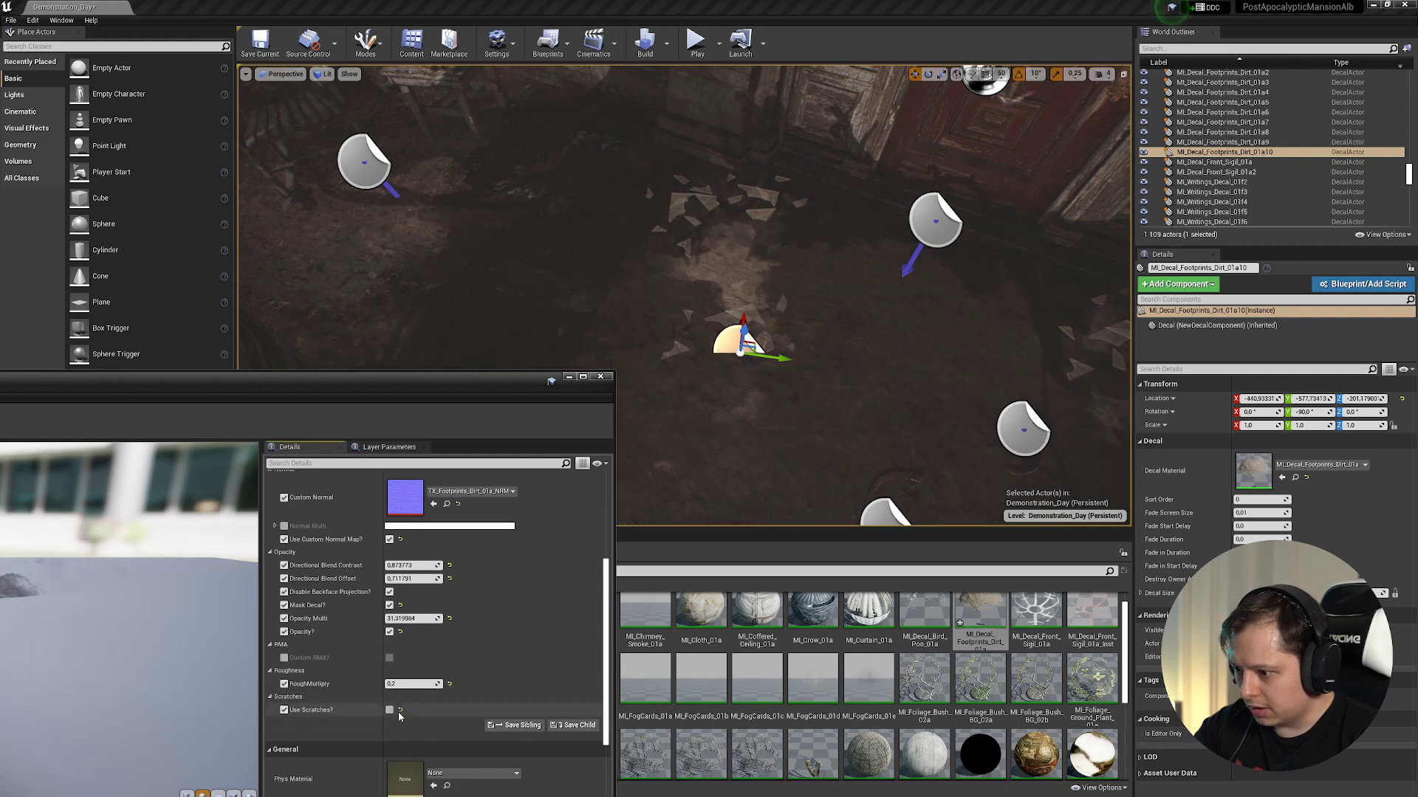
{"action": "mouse_move", "coordinate": [765, 371]}
{"action": "right_mouse_down"}
{"action": "mouse_move", "coordinate": [744, 375]}
{"action": "mouse_move", "coordinate": [751, 357]}
{"action": "right_mouse_up"}
- Undo the footprints instance's parameter changes and the placement of the extra footprints decal
{"action": "key", "text": "ctrl+z"}
{"action": "key", "text": "ctrl+z"}
{"action": "key", "text": "ctrl+z"}
{"action": "key", "text": "ctrl+z"}
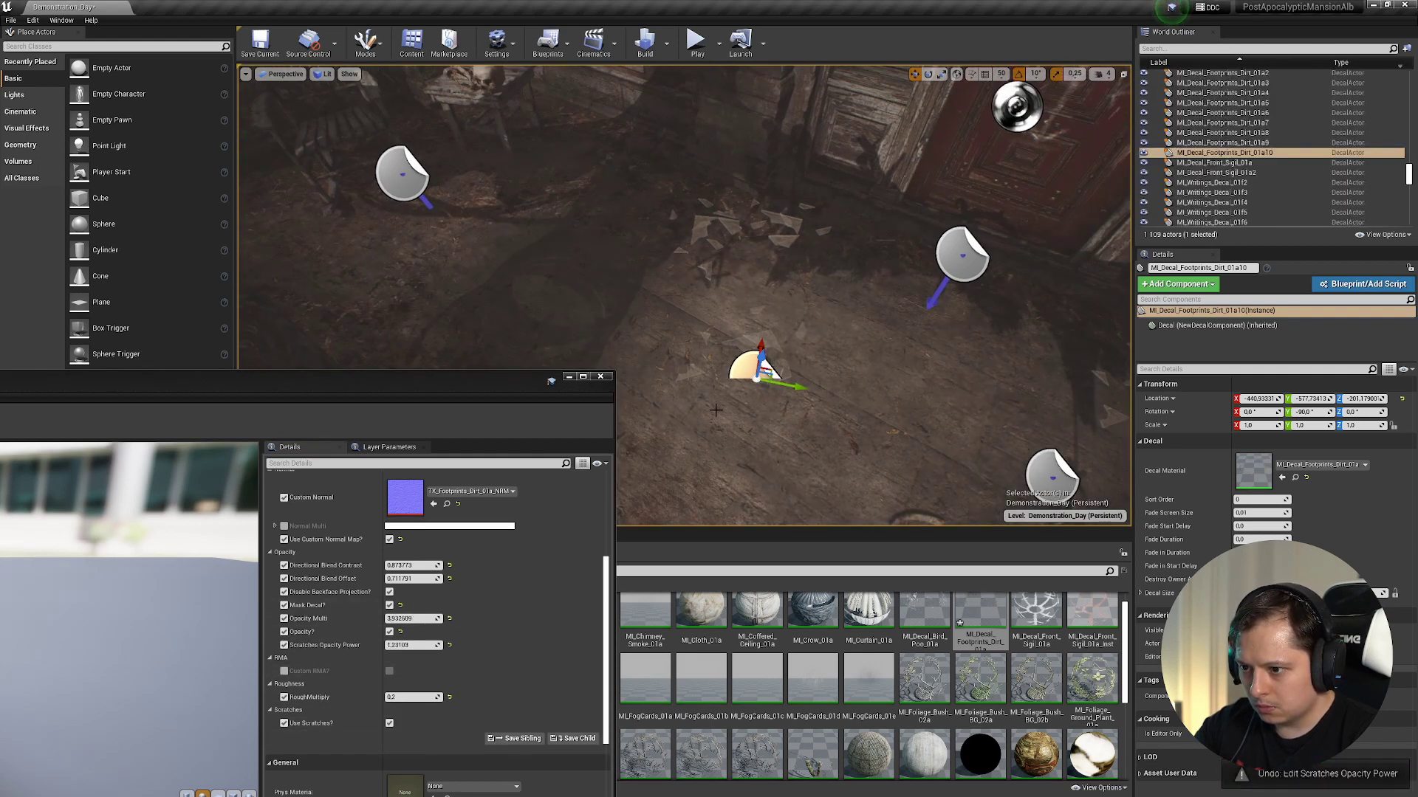
{"action": "key", "text": "ctrl+z"}
{"action": "key", "text": "ctrl+z"}
{"action": "key", "text": "ctrl+z"}
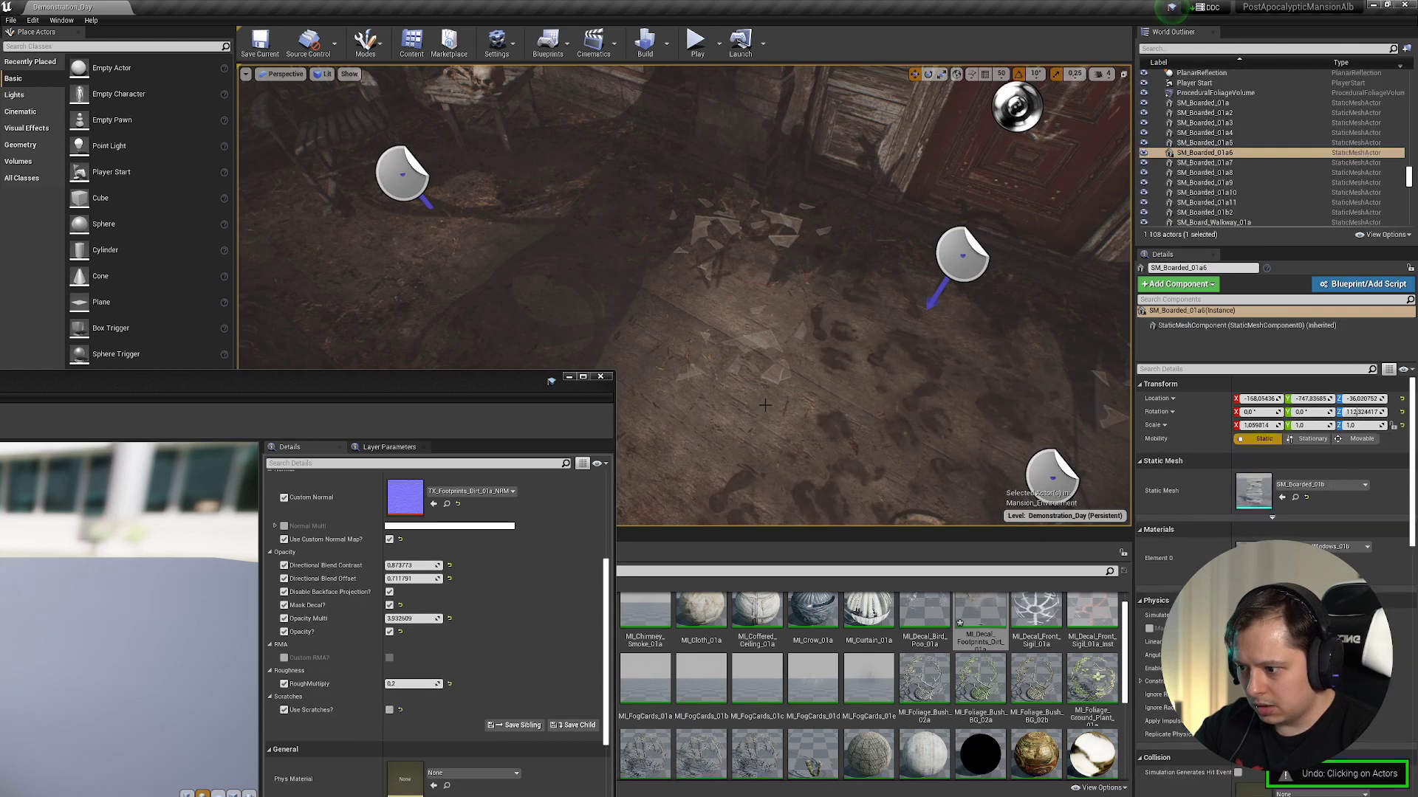
{"action": "key", "text": "ctrl+z"}
- Select an existing footprints decal on the floor and open its instance's parent material MM_Decal_01 in a maximized window
{"action": "right_click_drag", "start_coordinate": [767, 403], "coordinate": [805, 444]}
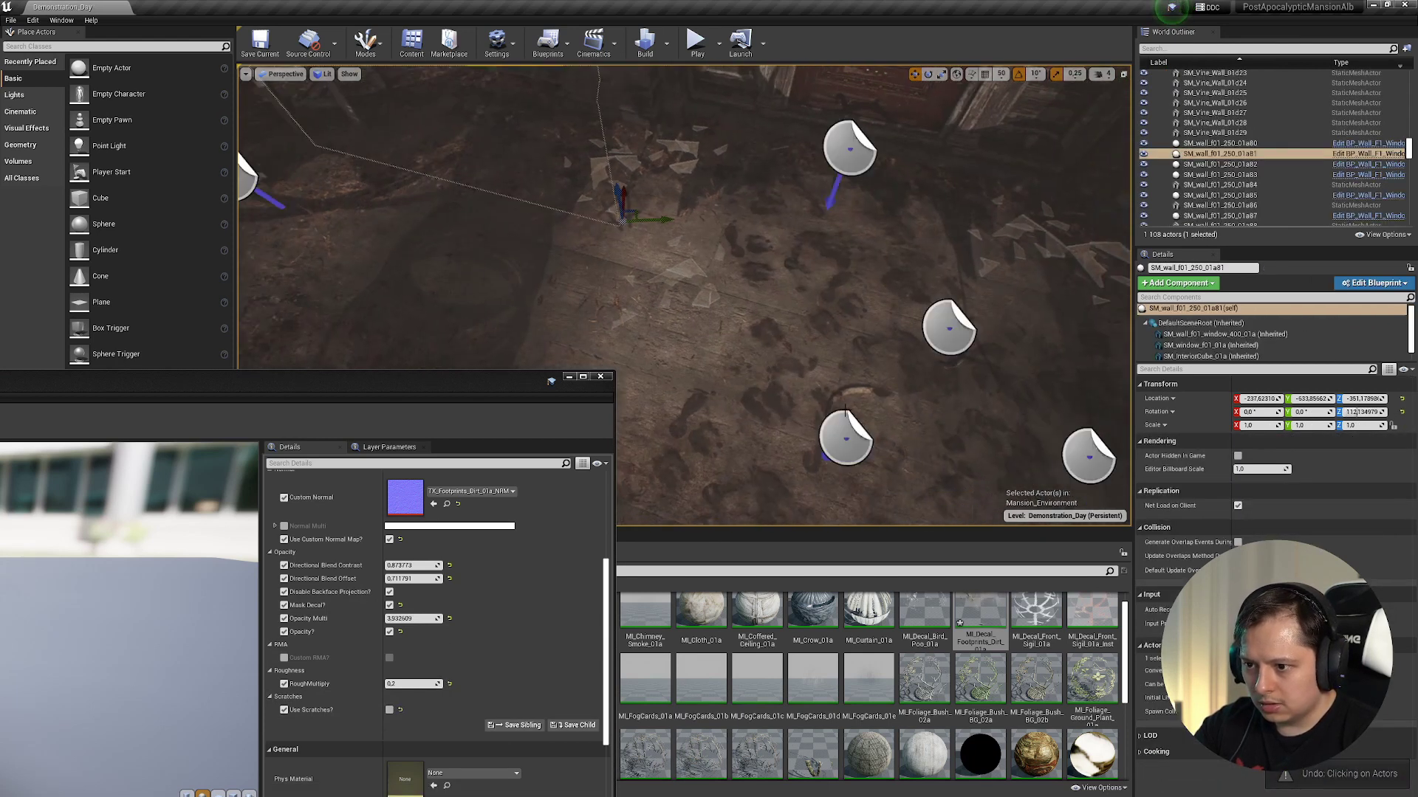
{"action": "left_click", "coordinate": [843, 418]}
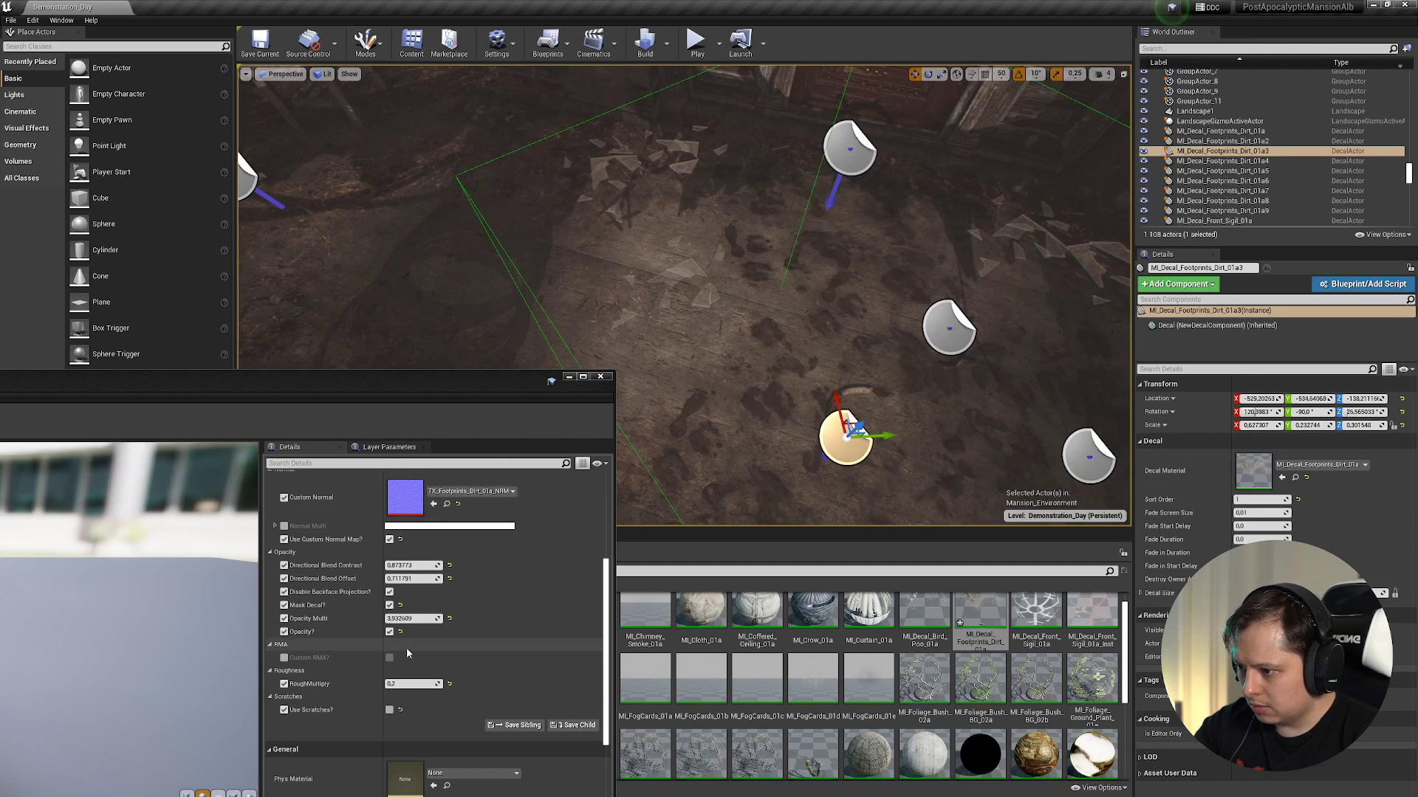
{"action": "scroll", "coordinate": [428, 311], "scroll_direction": "up", "scroll_amount": 3}
{"action": "scroll", "coordinate": [415, 670], "scroll_direction": "down", "scroll_amount": 4}
{"action": "double_click", "coordinate": [401, 680]}
{"action": "left_click", "coordinate": [582, 377]}
{"action": "right_click_drag", "start_coordinate": [515, 434], "coordinate": [1168, 300]}
{"action": "right_click_drag", "start_coordinate": [296, 309], "coordinate": [633, 448]}
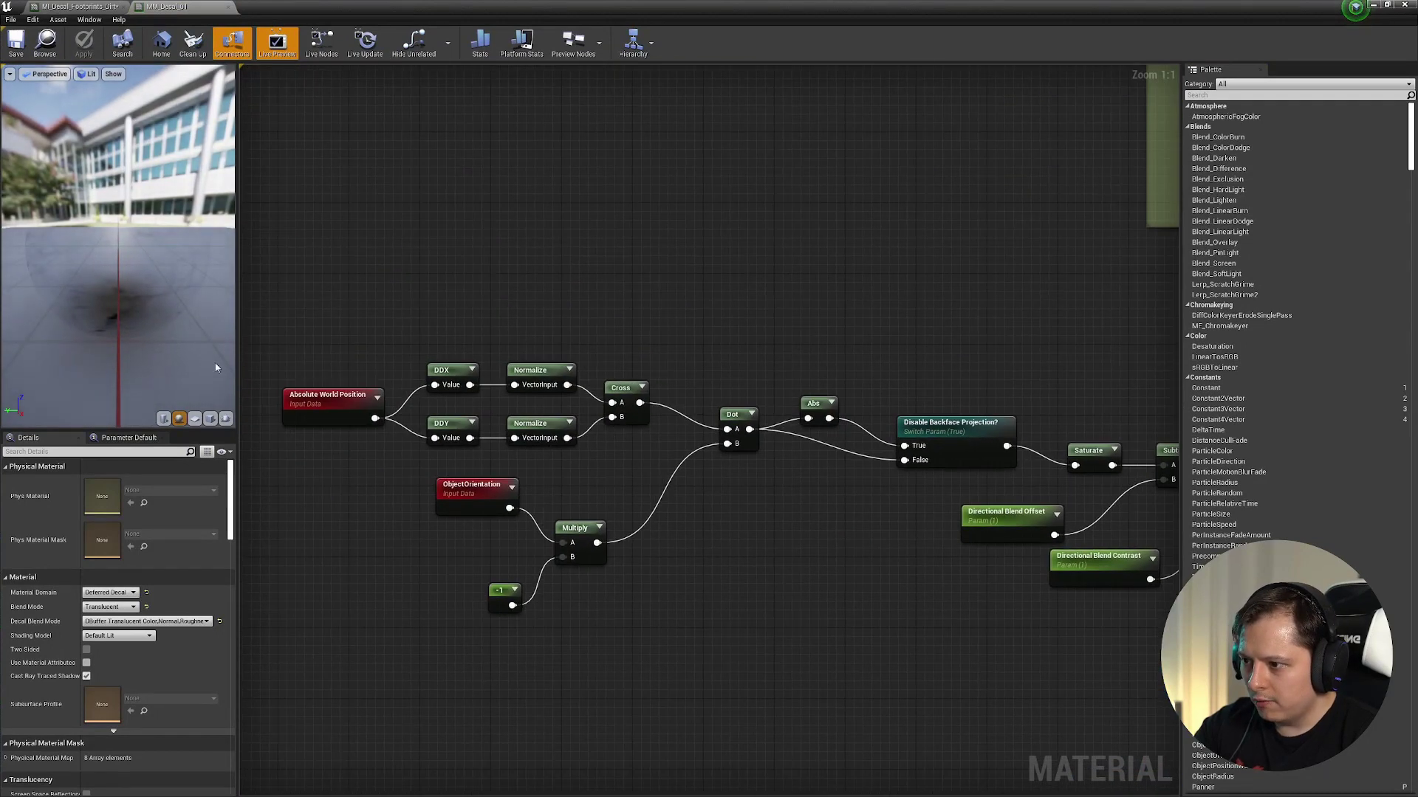
- Trace the backface-projection and directional-blend nodes of MM_Decal_01 through to the material output
{"action": "left_click_drag", "start_coordinate": [501, 440], "coordinate": [1004, 678]}
{"action": "right_click_drag", "start_coordinate": [1004, 678], "coordinate": [385, 651]}
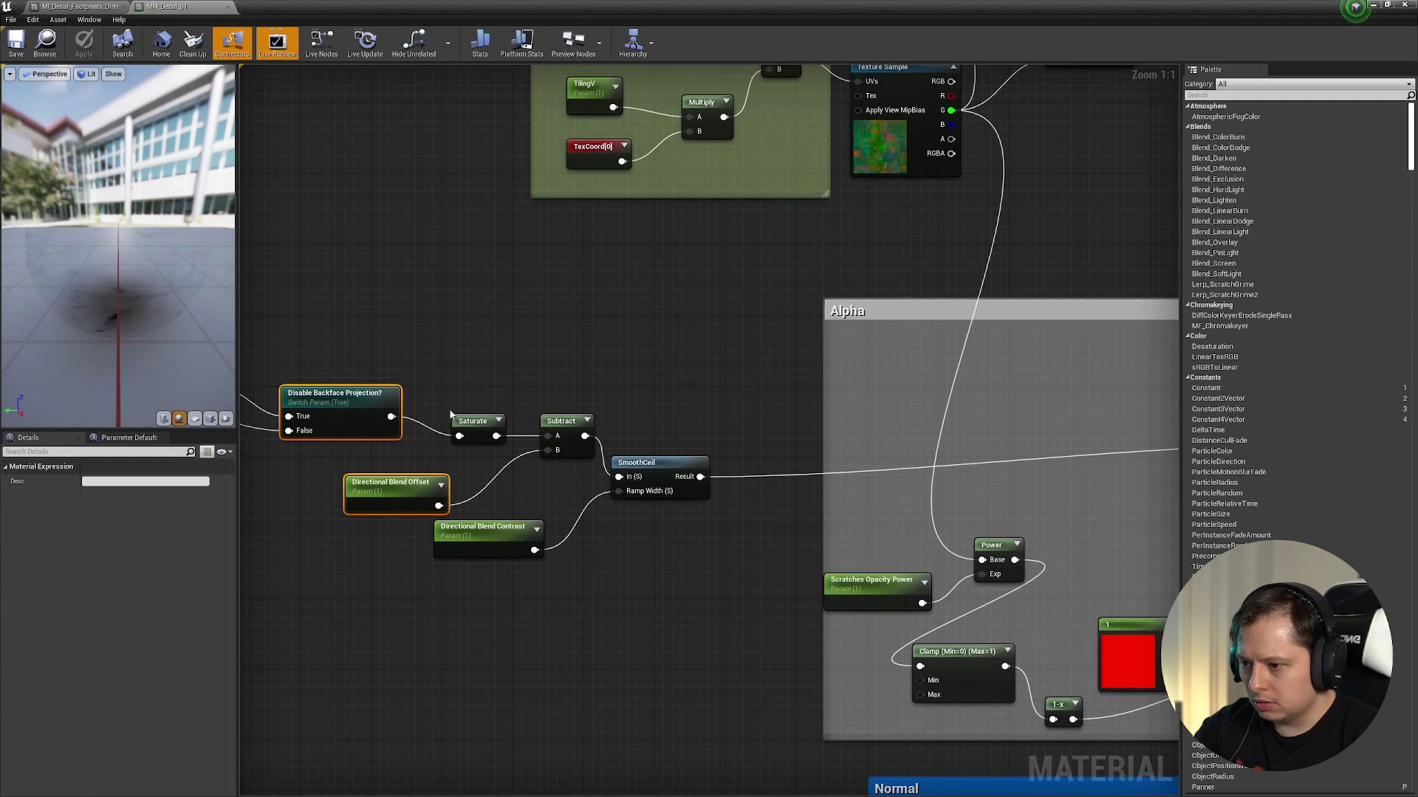
{"action": "scroll", "coordinate": [482, 421], "scroll_direction": "down", "scroll_amount": 1}
{"action": "right_click_drag", "start_coordinate": [818, 438], "coordinate": [458, 465]}
{"action": "right_click_drag", "start_coordinate": [946, 369], "coordinate": [556, 590]}
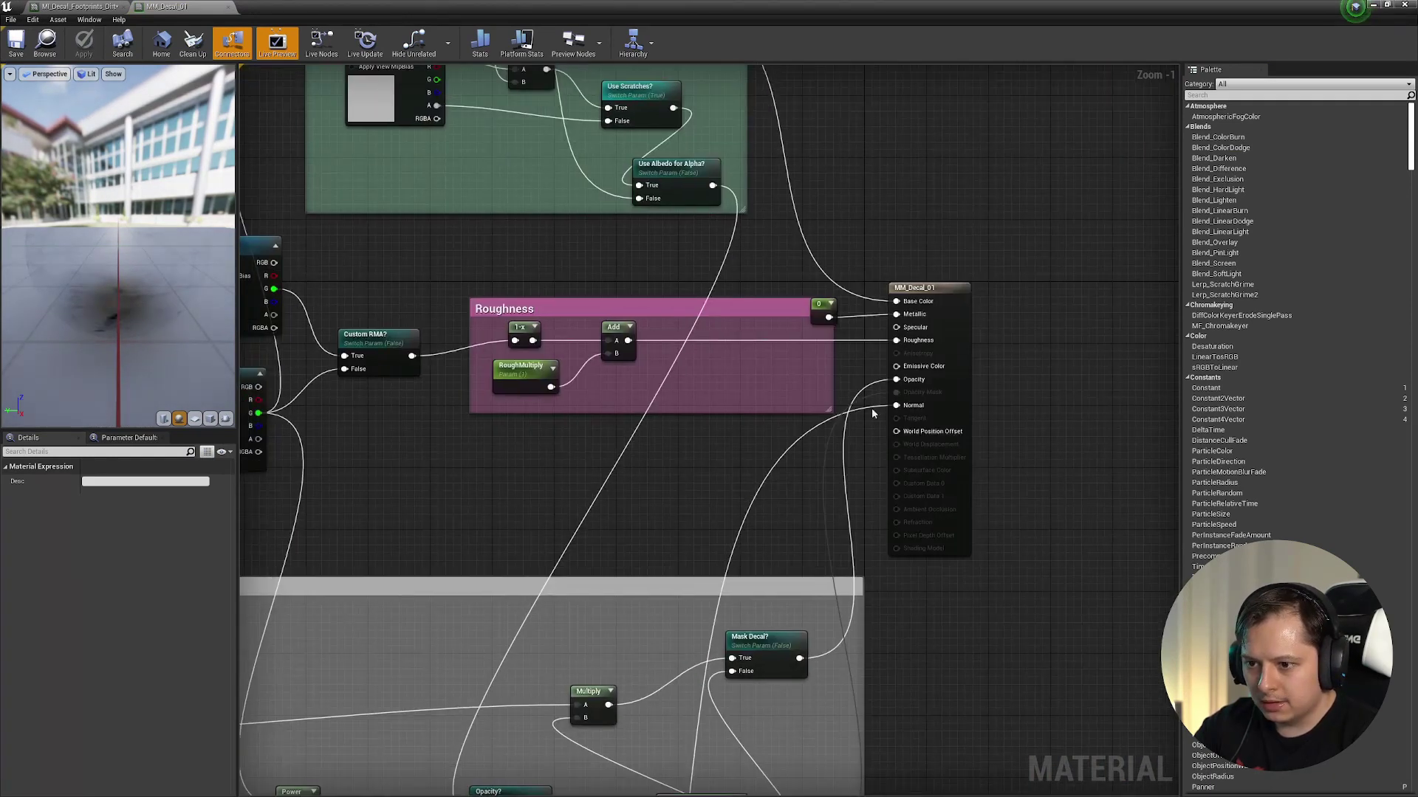
- Shift the Multiply node slightly within the Alpha group and move the Scratches Opacity Power node partly outside it
{"action": "right_click_drag", "start_coordinate": [725, 703], "coordinate": [817, 508]}
{"action": "scroll", "coordinate": [816, 508], "scroll_direction": "up", "scroll_amount": 1}
{"action": "right_click_drag", "start_coordinate": [870, 554], "coordinate": [875, 457]}
{"action": "right_click_drag", "start_coordinate": [603, 552], "coordinate": [687, 550]}
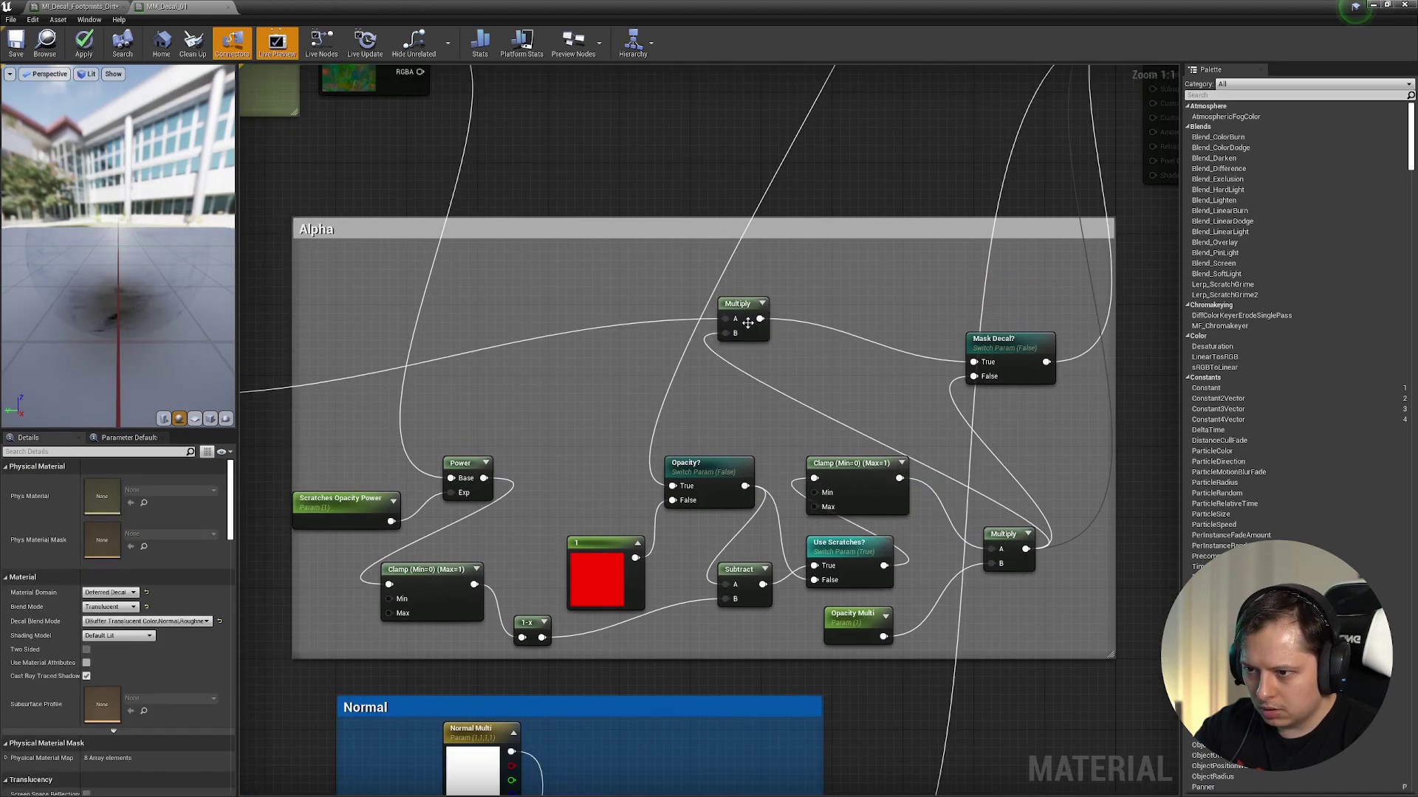
{"action": "left_click_drag", "start_coordinate": [747, 324], "coordinate": [765, 324]}
{"action": "right_click_drag", "start_coordinate": [721, 399], "coordinate": [837, 386]}
{"action": "right_click_drag", "start_coordinate": [681, 508], "coordinate": [519, 514]}
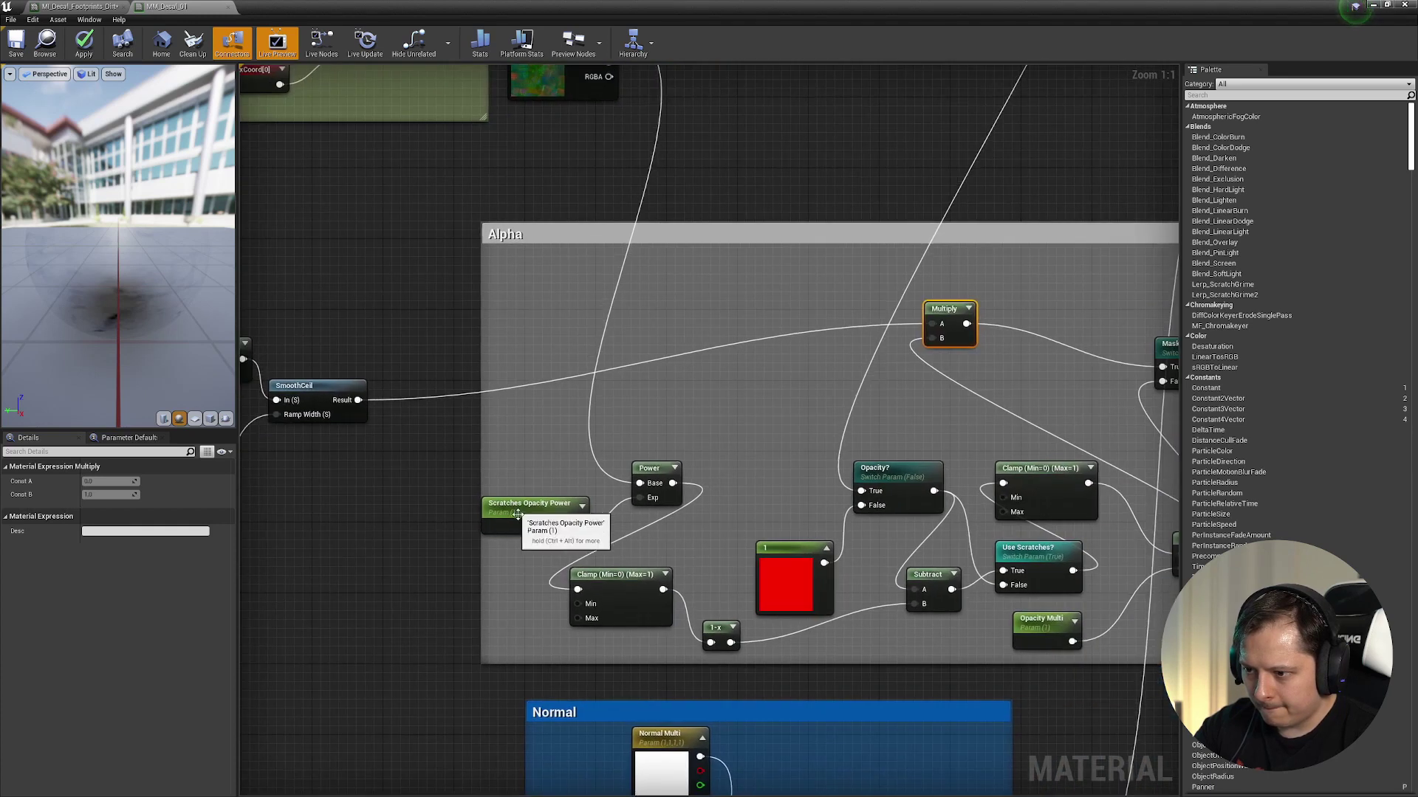
{"action": "left_click_drag", "start_coordinate": [519, 514], "coordinate": [455, 505]}
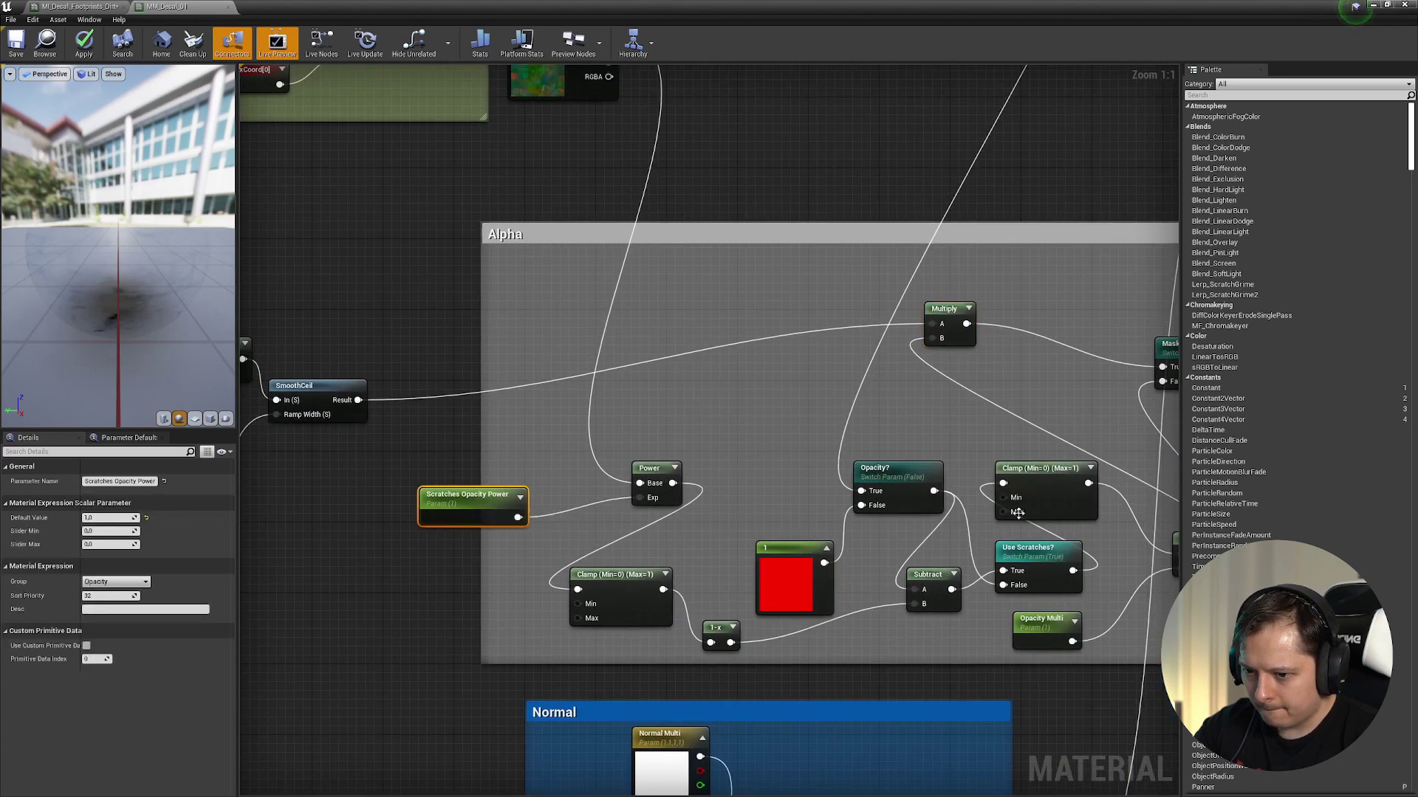
- Follow the directional blend chain from the Alpha group back to its Absolute World Position and ObjectOrientation inputs
{"action": "right_click_drag", "start_coordinate": [1038, 513], "coordinate": [1177, 554]}
{"action": "right_click_drag", "start_coordinate": [510, 457], "coordinate": [959, 500]}
{"action": "left_click_drag", "start_coordinate": [673, 510], "coordinate": [798, 620]}
{"action": "left_click", "coordinate": [798, 620]}
{"action": "left_click", "coordinate": [433, 383]}
{"action": "right_click_drag", "start_coordinate": [811, 336], "coordinate": [301, 336]}
{"action": "scroll", "coordinate": [821, 321], "scroll_direction": "down", "scroll_amount": 2}
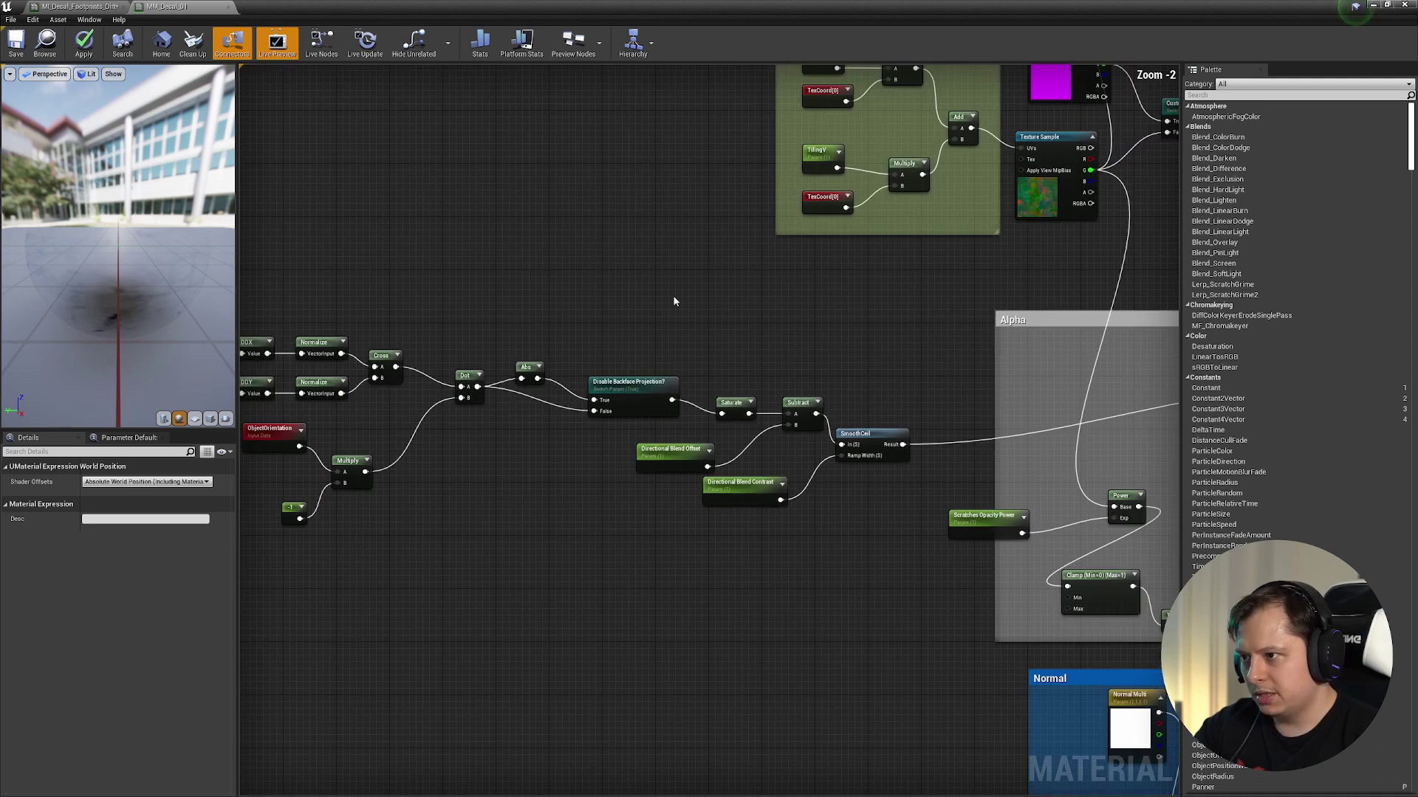
- Close MM_Decal_01 without applying its changes and close the footprints material instance
{"action": "left_click", "coordinate": [229, 8]}
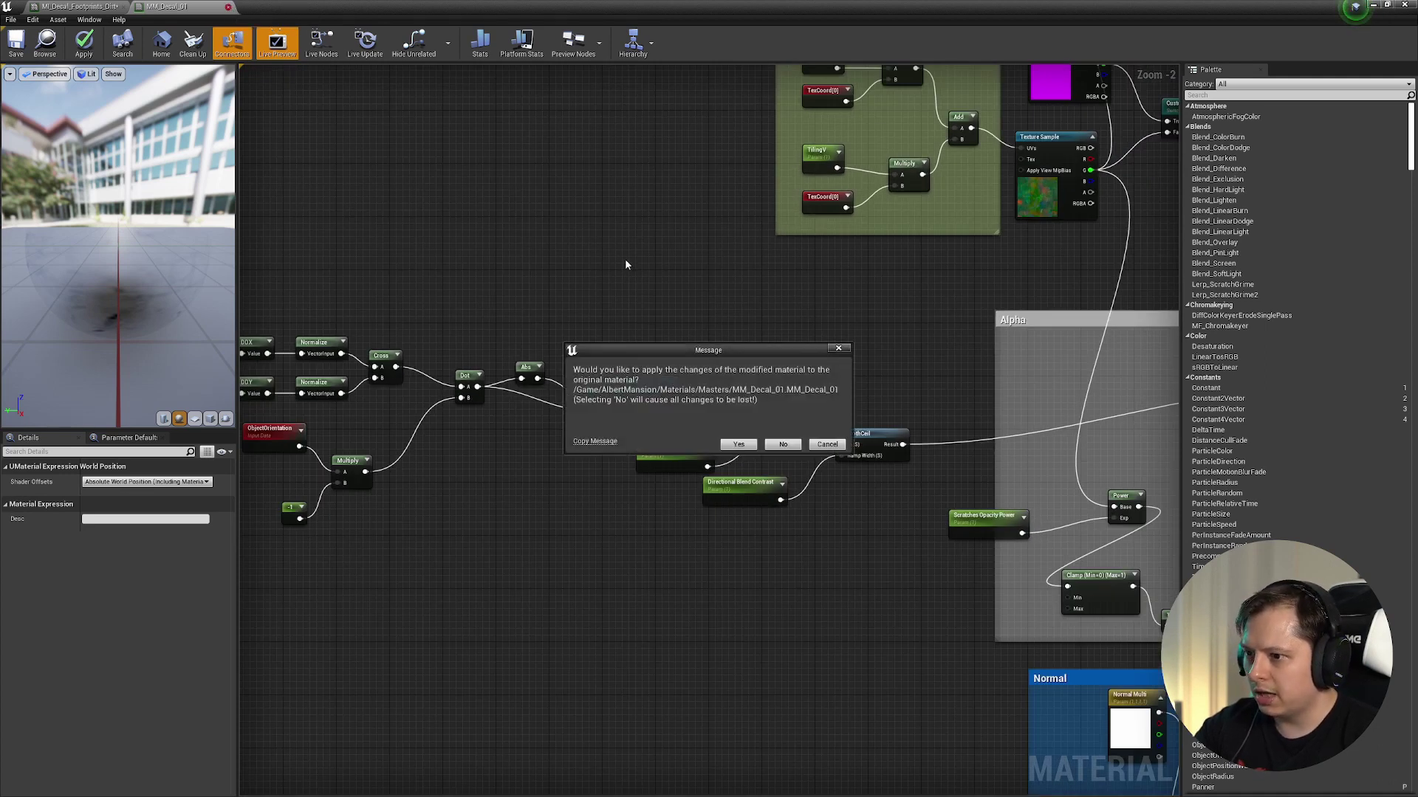
{"action": "left_click", "coordinate": [783, 445]}
{"action": "left_click", "coordinate": [123, 8]}
- Select the footprints decal beside the glass shards, move it against the red door, and rotate it
{"action": "right_click_drag", "start_coordinate": [713, 282], "coordinate": [521, 305]}
{"action": "left_click", "coordinate": [641, 236]}
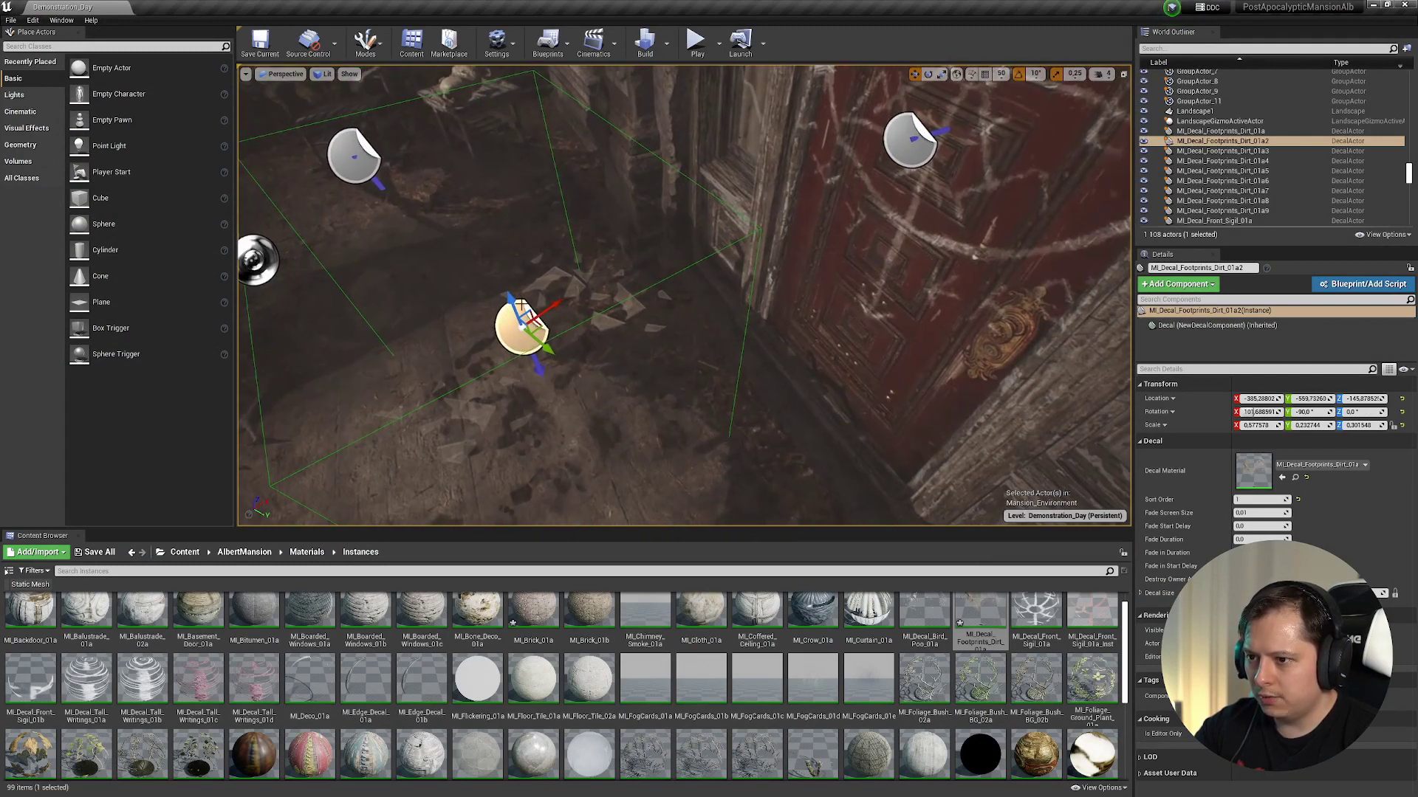
{"action": "left_click_drag", "start_coordinate": [538, 329], "coordinate": [736, 303]}
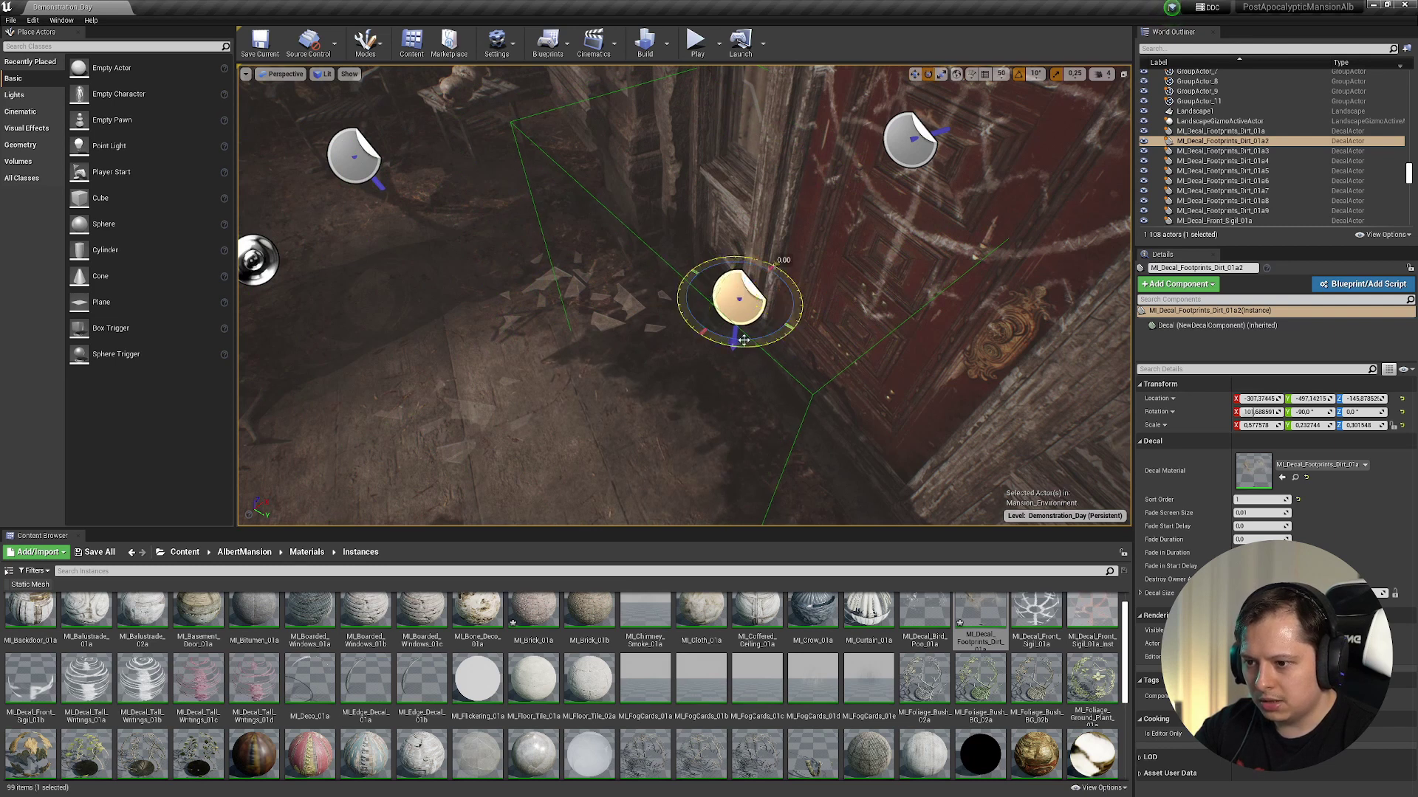
{"action": "scroll", "coordinate": [693, 266], "scroll_direction": "up", "scroll_amount": 5}
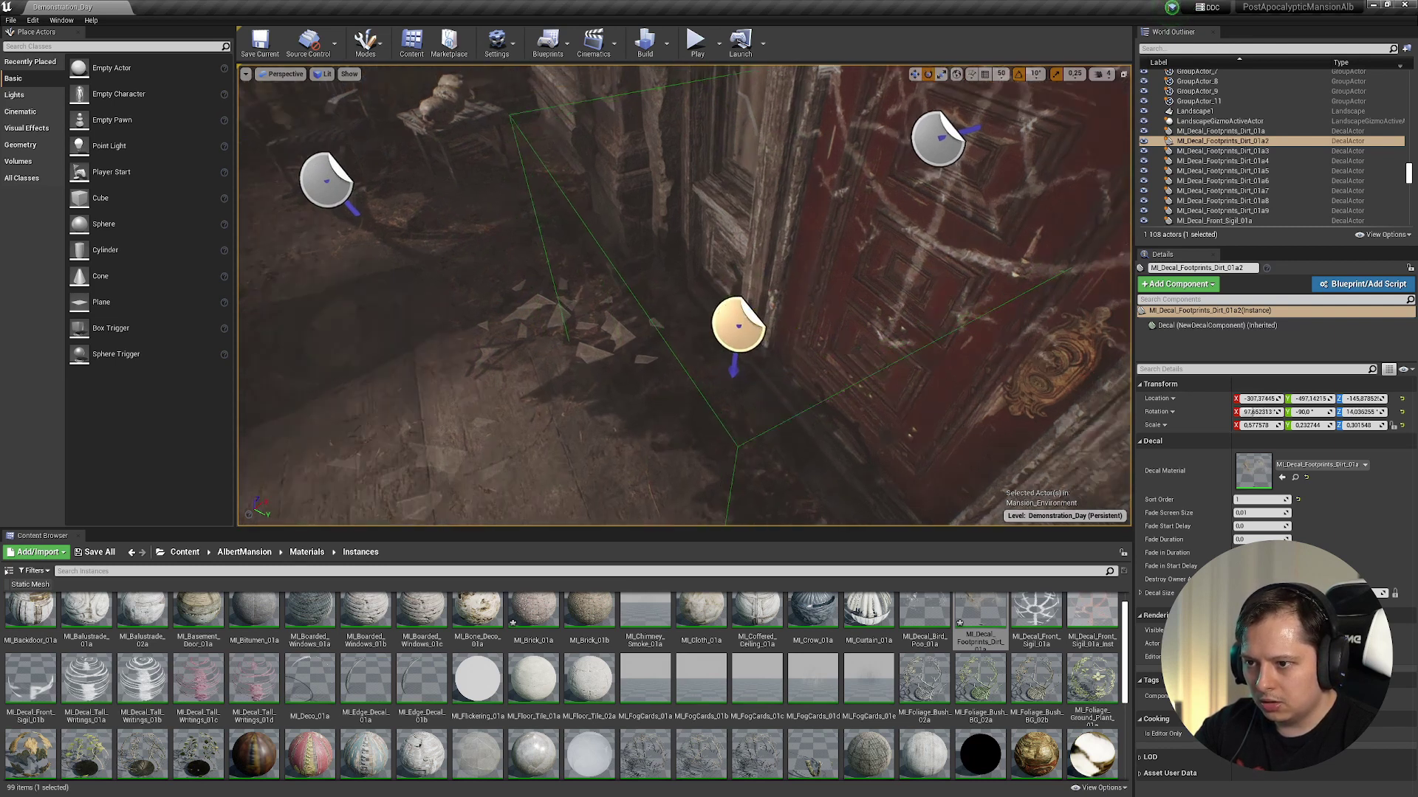
- Check the footprints decal in game view and shift it along the door to about X -335, Y -491
{"action": "key", "text": "g"}
{"action": "right_click_drag", "start_coordinate": [736, 299], "coordinate": [736, 332]}
{"action": "key", "text": "s"}
{"action": "key", "text": "w"}
{"action": "left_click_drag", "start_coordinate": [748, 269], "coordinate": [730, 321]}
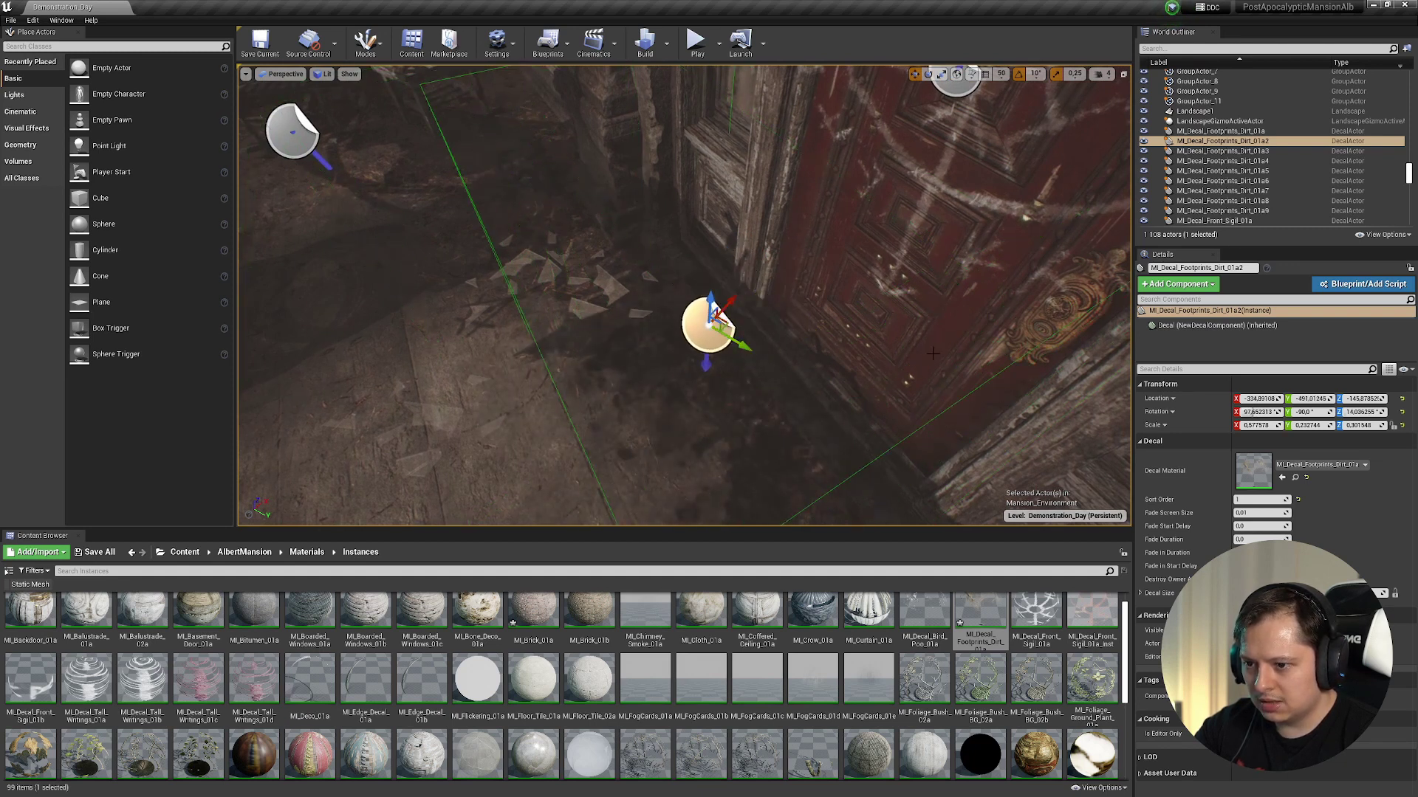
{"action": "right_click_drag", "start_coordinate": [932, 354], "coordinate": [872, 358]}
- Open the decal's material instance and its parent MM_Decal_01, and select the world-position and object-orientation nodes feeding Disable Backface Projection
{"action": "double_click", "coordinate": [1253, 470]}
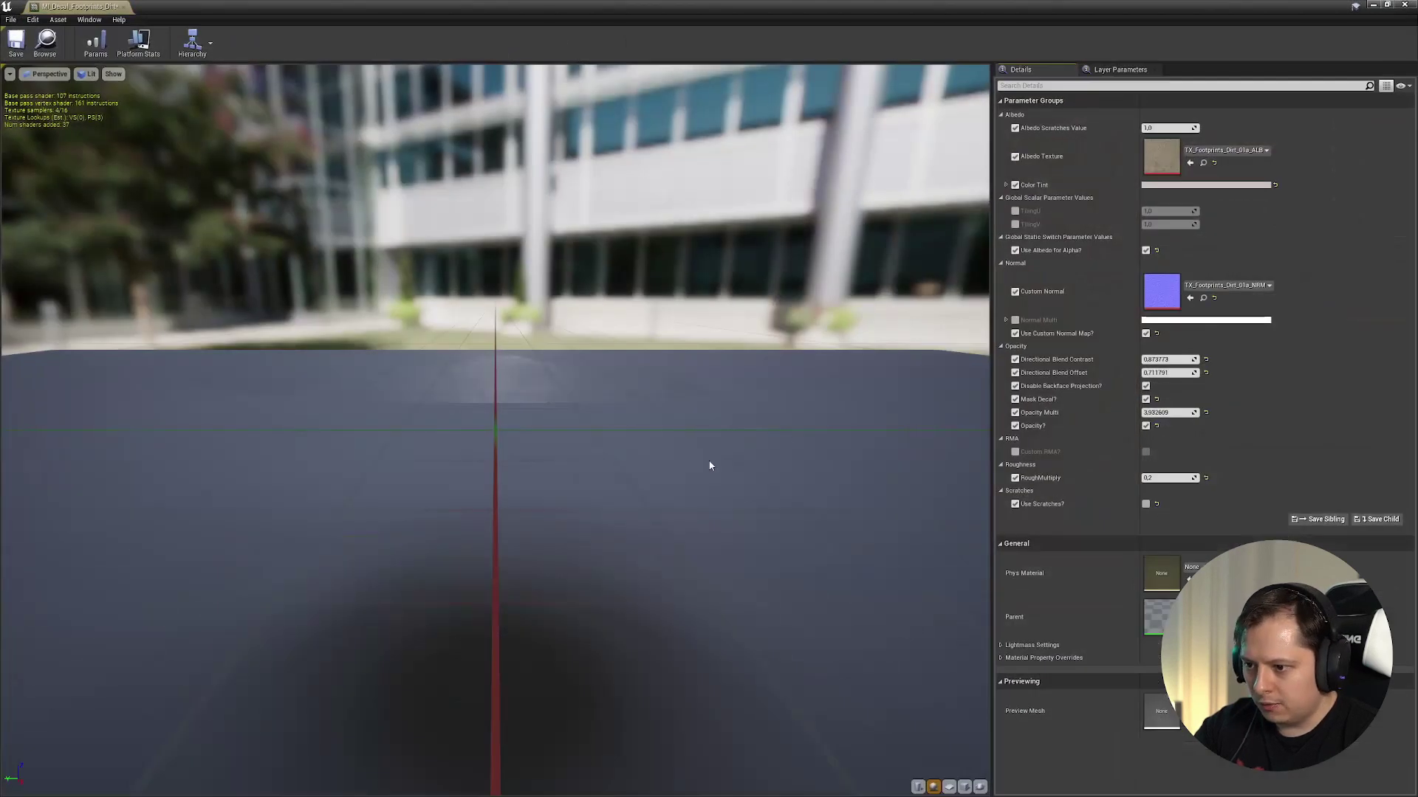
{"action": "double_click", "coordinate": [1158, 617]}
{"action": "scroll", "coordinate": [511, 441], "scroll_direction": "down", "scroll_amount": 4}
{"action": "right_click_drag", "start_coordinate": [511, 442], "coordinate": [1174, 296]}
{"action": "scroll", "coordinate": [586, 460], "scroll_direction": "up", "scroll_amount": 4}
{"action": "left_click_drag", "start_coordinate": [414, 298], "coordinate": [934, 565]}
{"action": "right_click_drag", "start_coordinate": [1023, 489], "coordinate": [968, 490]}
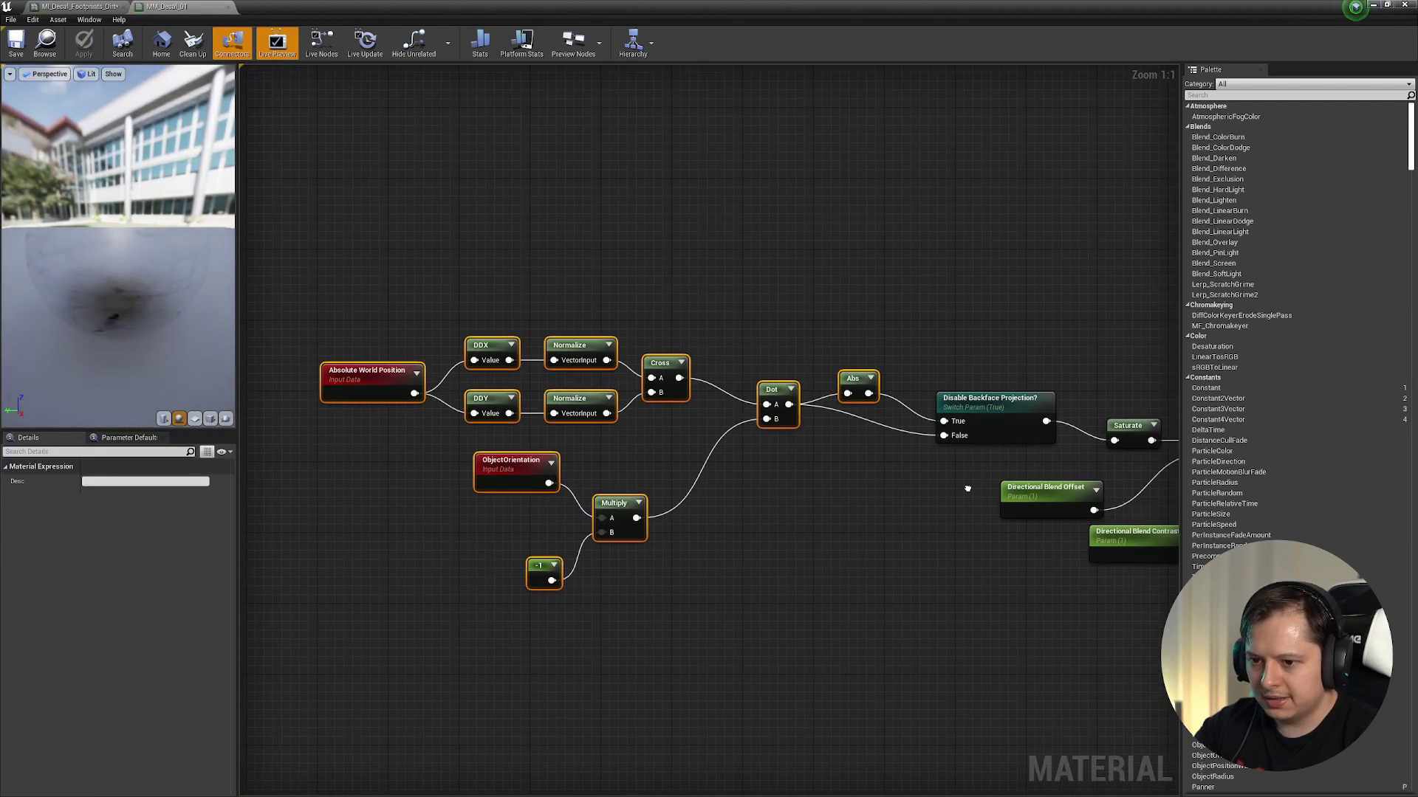
- Examine the world-position, Dot, Abs and Disable Backface Projection nodes in MM_Decal_01 and follow their connection into the Alpha group
{"action": "left_click", "coordinate": [100, 8]}
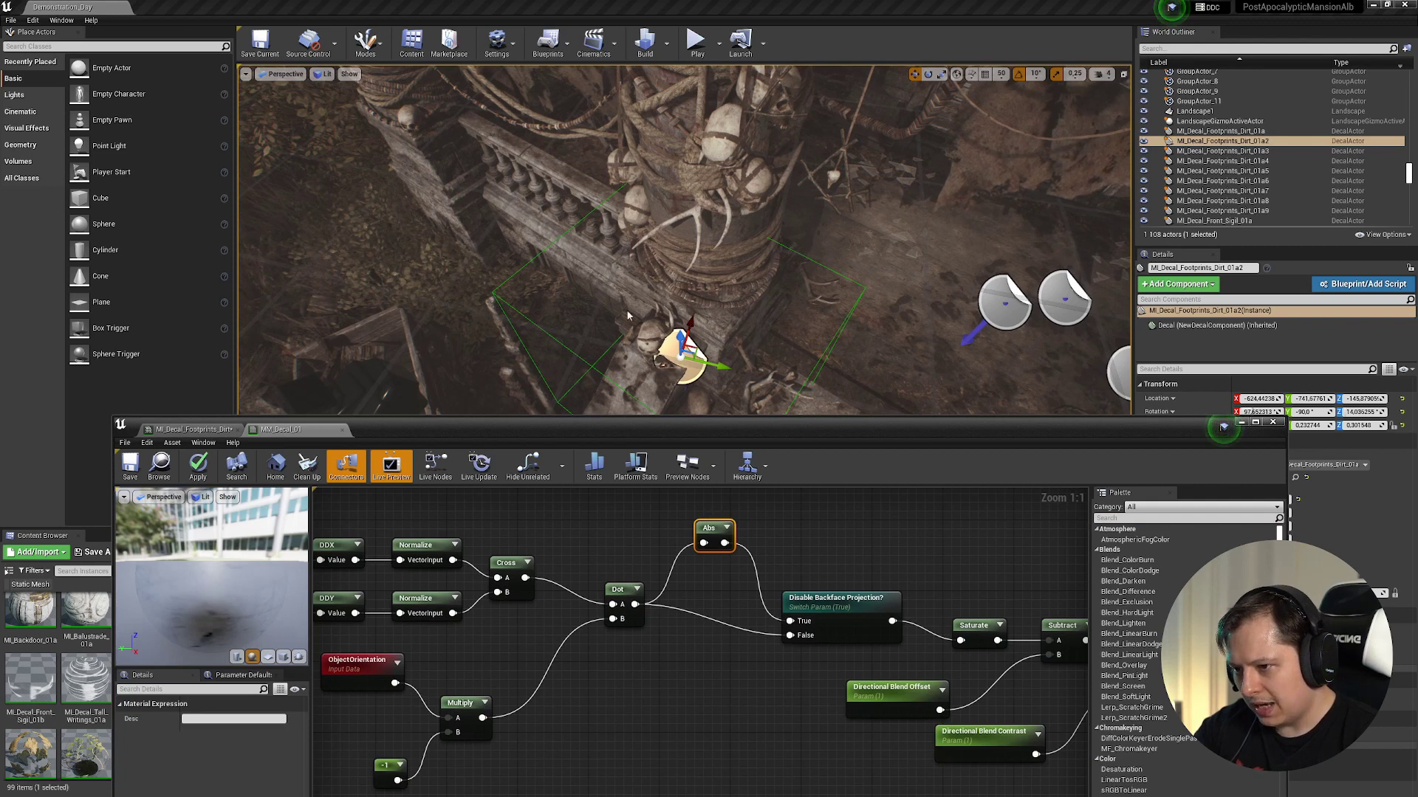
{"action": "right_click_drag", "start_coordinate": [801, 655], "coordinate": [712, 632]}
{"action": "right_click_drag", "start_coordinate": [640, 580], "coordinate": [769, 604]}
{"action": "right_click_drag", "start_coordinate": [728, 649], "coordinate": [274, 600]}
{"action": "right_click_drag", "start_coordinate": [826, 617], "coordinate": [387, 596]}
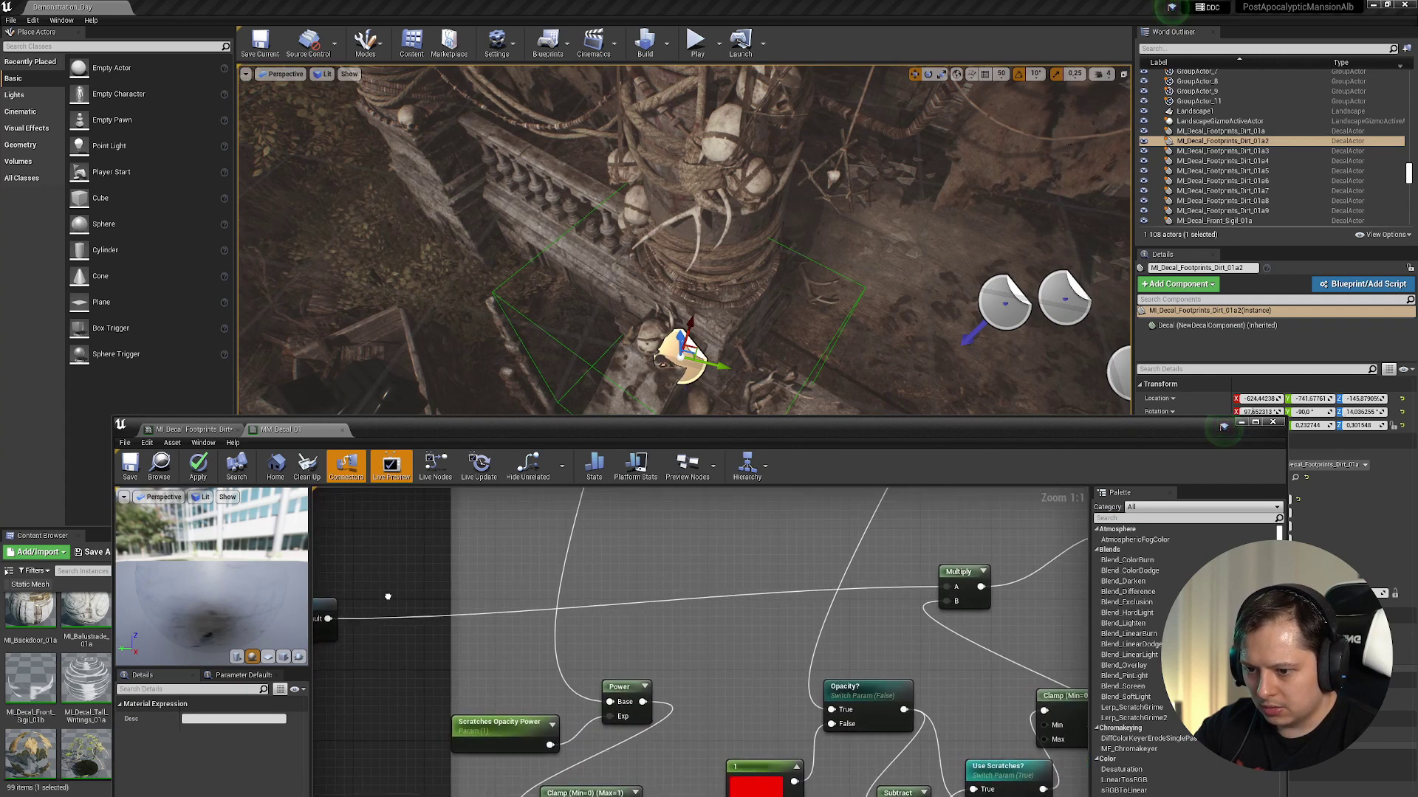
{"action": "scroll", "coordinate": [701, 613], "scroll_direction": "down", "scroll_amount": 5}
{"action": "left_click_drag", "start_coordinate": [492, 549], "coordinate": [959, 691]}
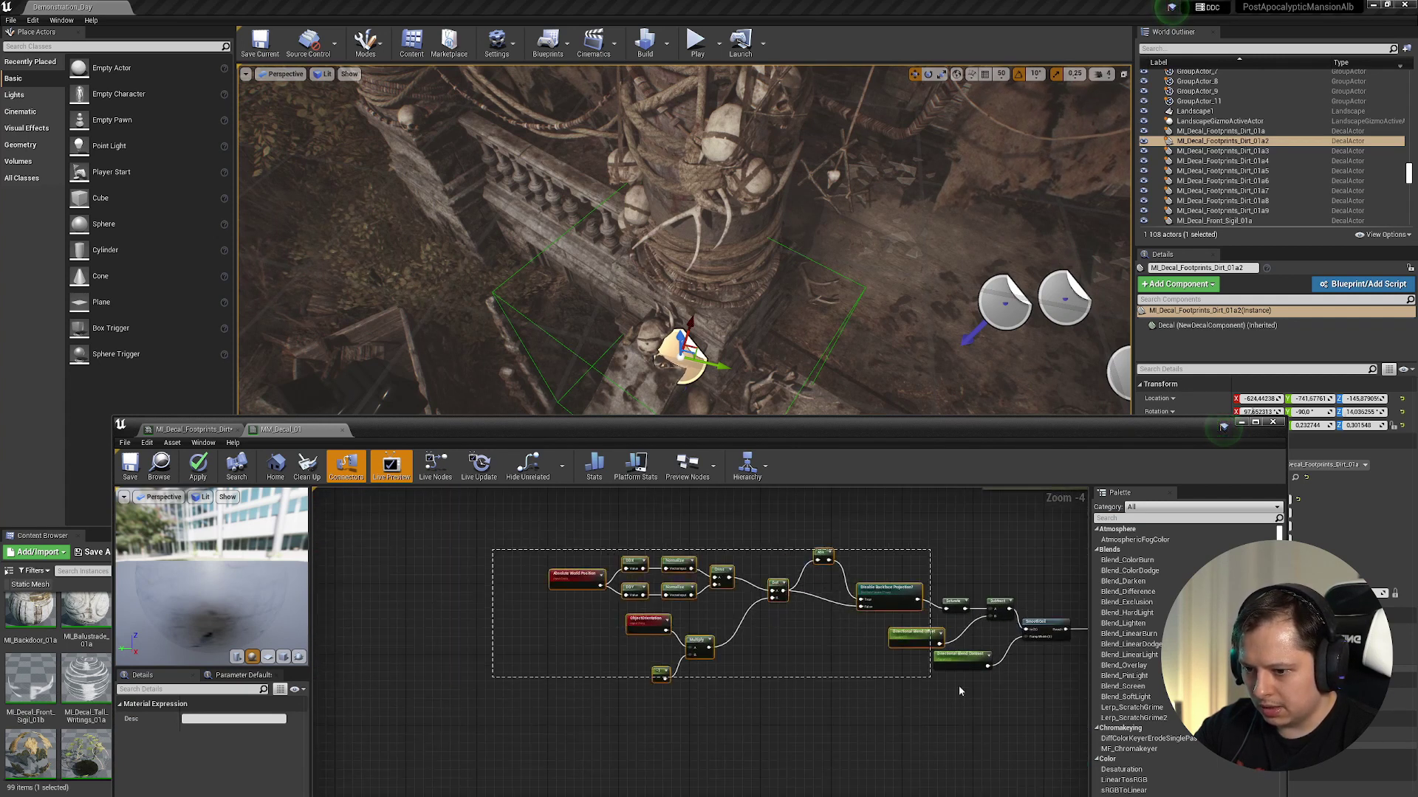
{"action": "right_click_drag", "start_coordinate": [1054, 715], "coordinate": [367, 702]}
{"action": "right_click_drag", "start_coordinate": [423, 565], "coordinate": [898, 629]}
{"action": "scroll", "coordinate": [724, 643], "scroll_direction": "up", "scroll_amount": 4}
{"action": "right_click_drag", "start_coordinate": [621, 642], "coordinate": [797, 591]}
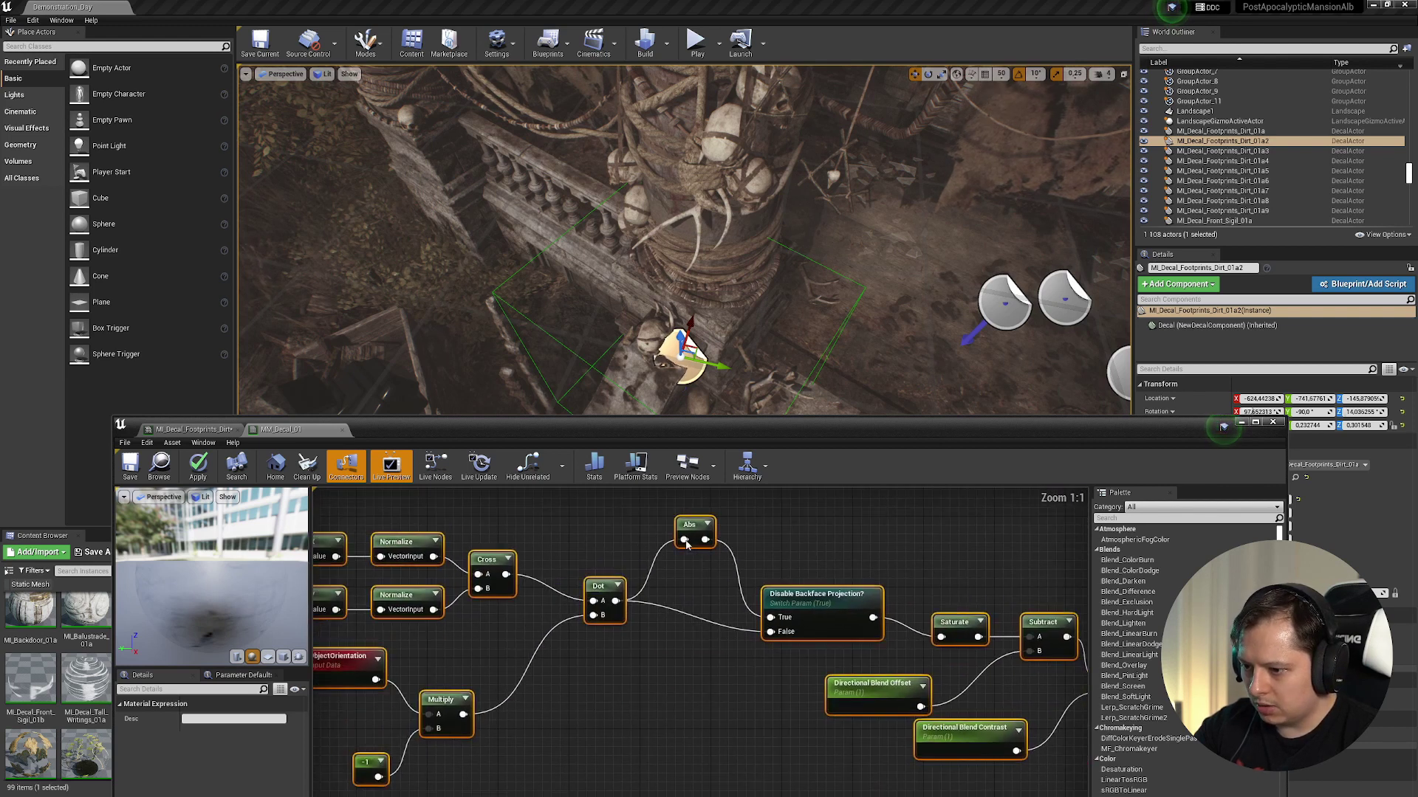
- Show the level unlit and shift the footprints decal beside the skull at the pillar base to about X -619, Y -750
{"action": "left_click", "coordinate": [817, 569]}
{"action": "right_click_drag", "start_coordinate": [801, 311], "coordinate": [790, 255]}
{"action": "key", "text": "w"}
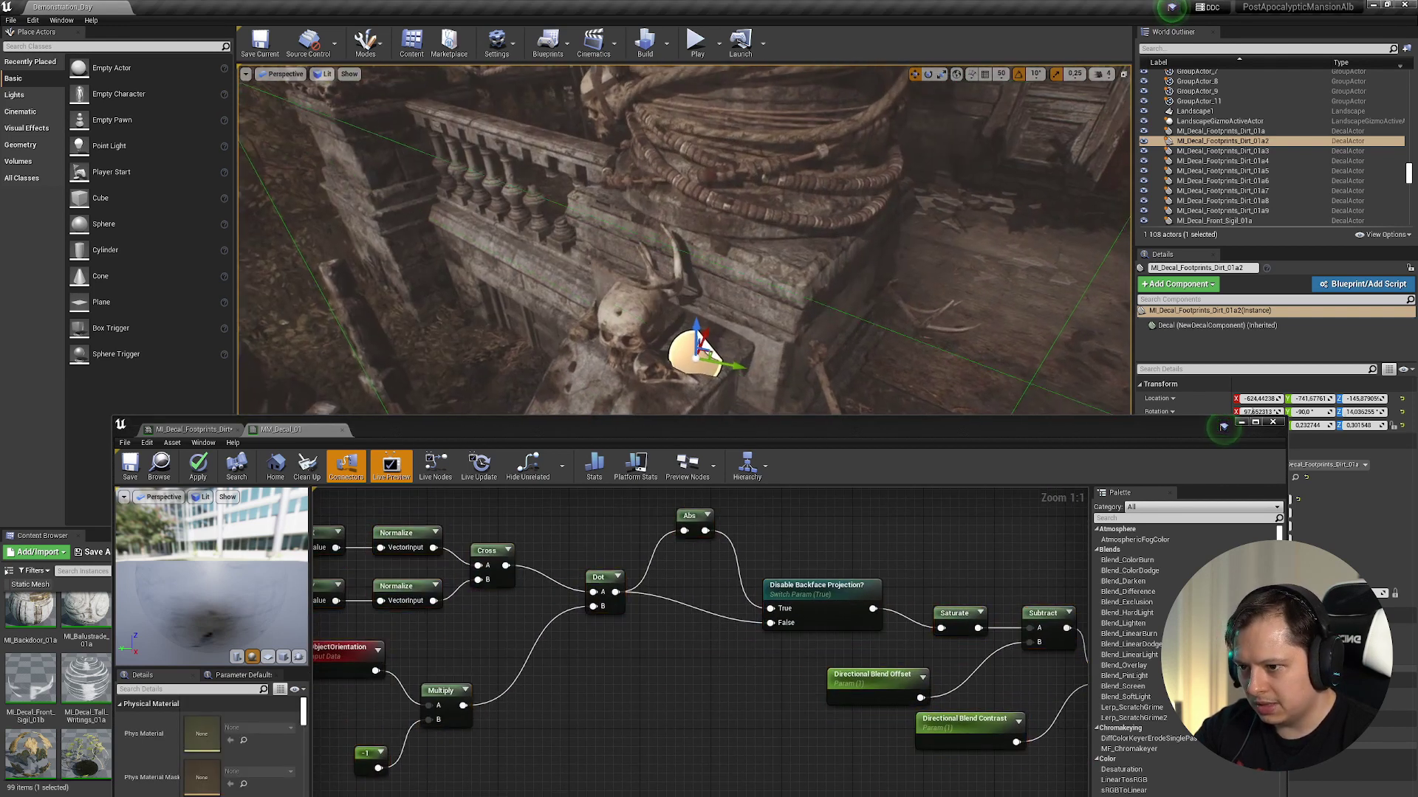
{"action": "right_click_drag", "start_coordinate": [702, 283], "coordinate": [679, 307]}
{"action": "key", "text": "alt+3"}
{"action": "key", "text": "w"}
{"action": "mouse_move", "coordinate": [620, 204]}
{"action": "left_mouse_down"}
{"action": "mouse_move", "coordinate": [605, 181]}
{"action": "mouse_move", "coordinate": [617, 184]}
{"action": "left_mouse_up"}
- Toggle Disable Backface Projection off and back on in the footprints material instance, and clear the parameter search
{"action": "left_click", "coordinate": [195, 429]}
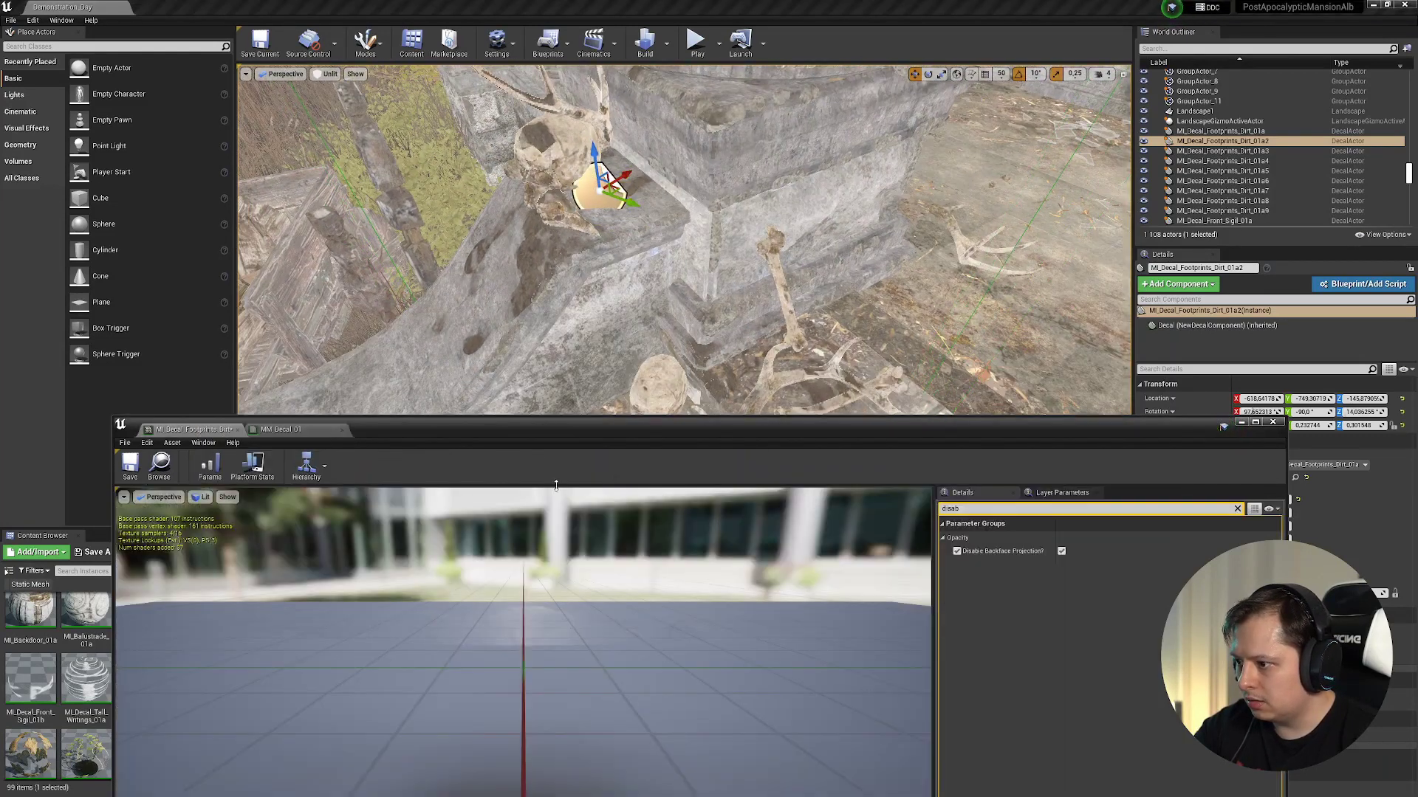
{"action": "left_click", "coordinate": [1062, 552]}
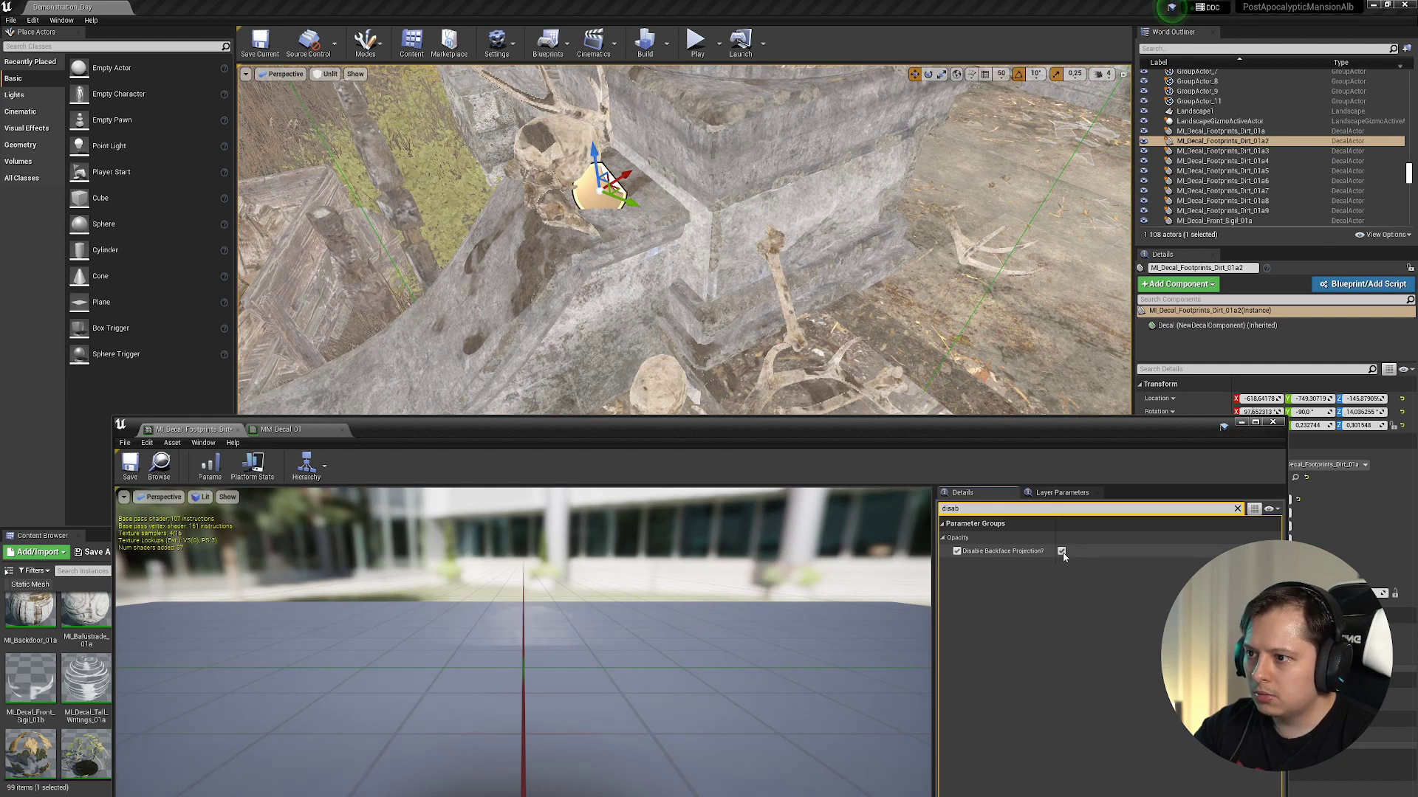
{"action": "left_click", "coordinate": [1062, 552]}
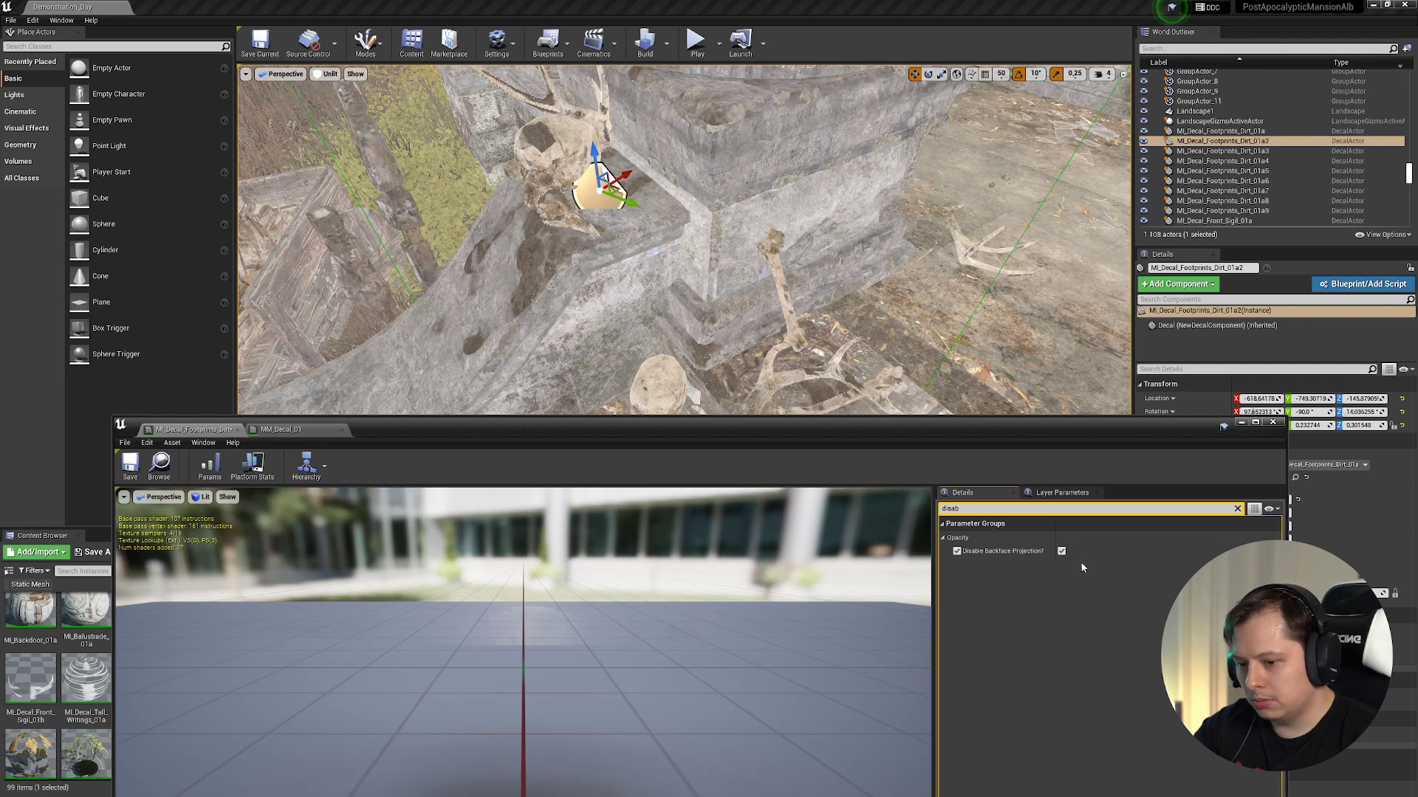
{"action": "left_click", "coordinate": [1237, 508]}
- Enlarge MM_Decal_01 and trace the world-position and ObjectOrientation nodes through Dot and Abs to Disable Backface Projection
{"action": "left_click", "coordinate": [289, 429]}
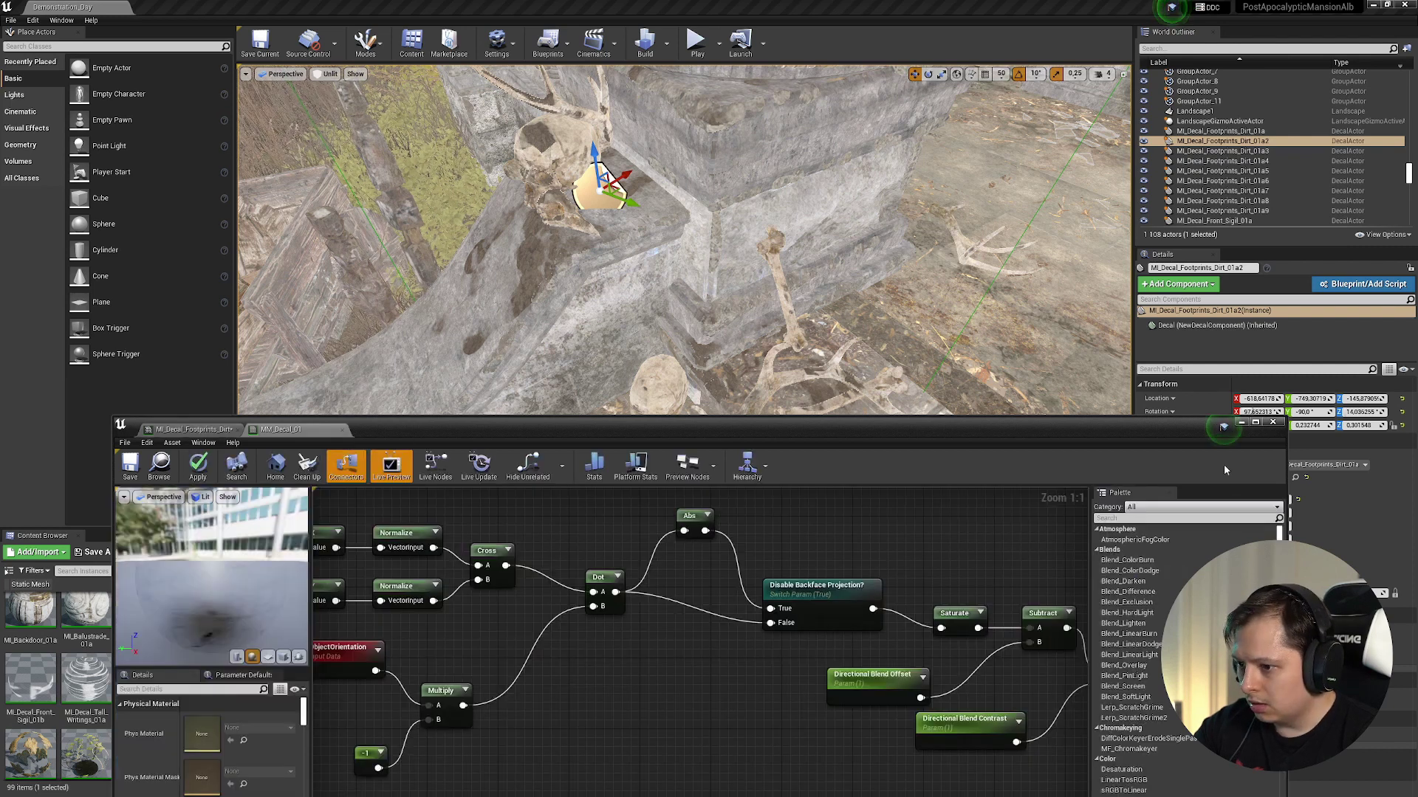
{"action": "left_click", "coordinate": [1257, 423]}
{"action": "right_click_drag", "start_coordinate": [466, 344], "coordinate": [754, 480]}
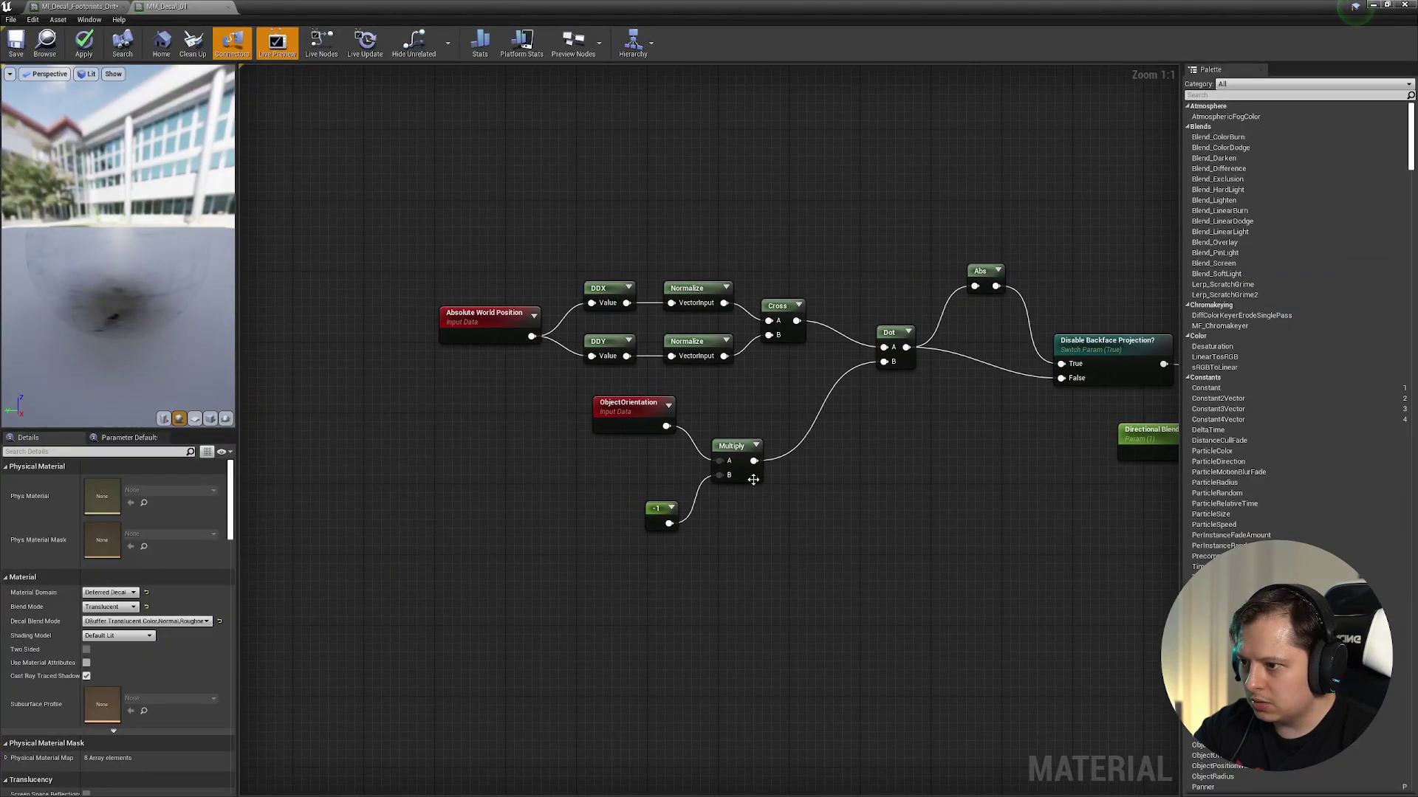
{"action": "right_click_drag", "start_coordinate": [648, 463], "coordinate": [489, 481]}
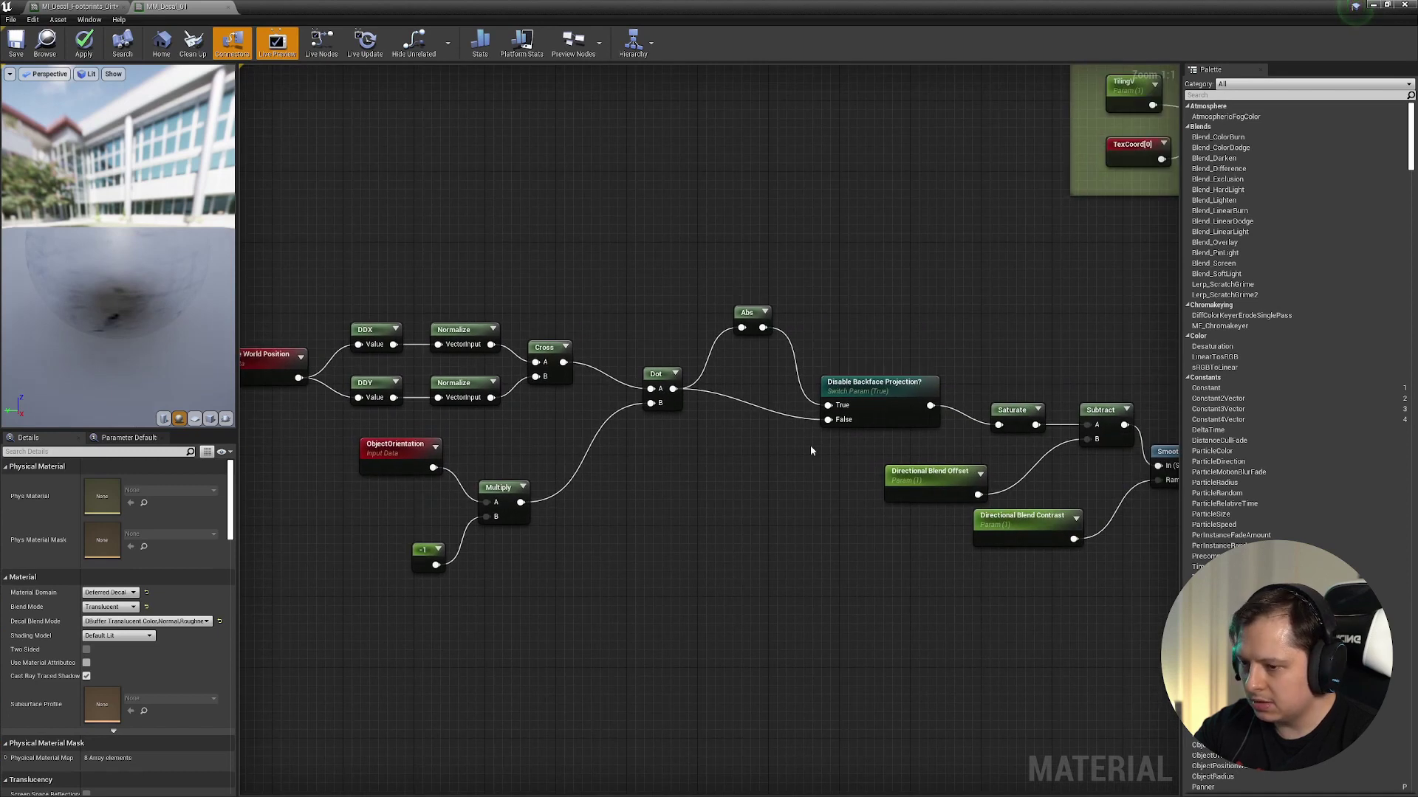
{"action": "right_click_drag", "start_coordinate": [811, 450], "coordinate": [771, 508]}
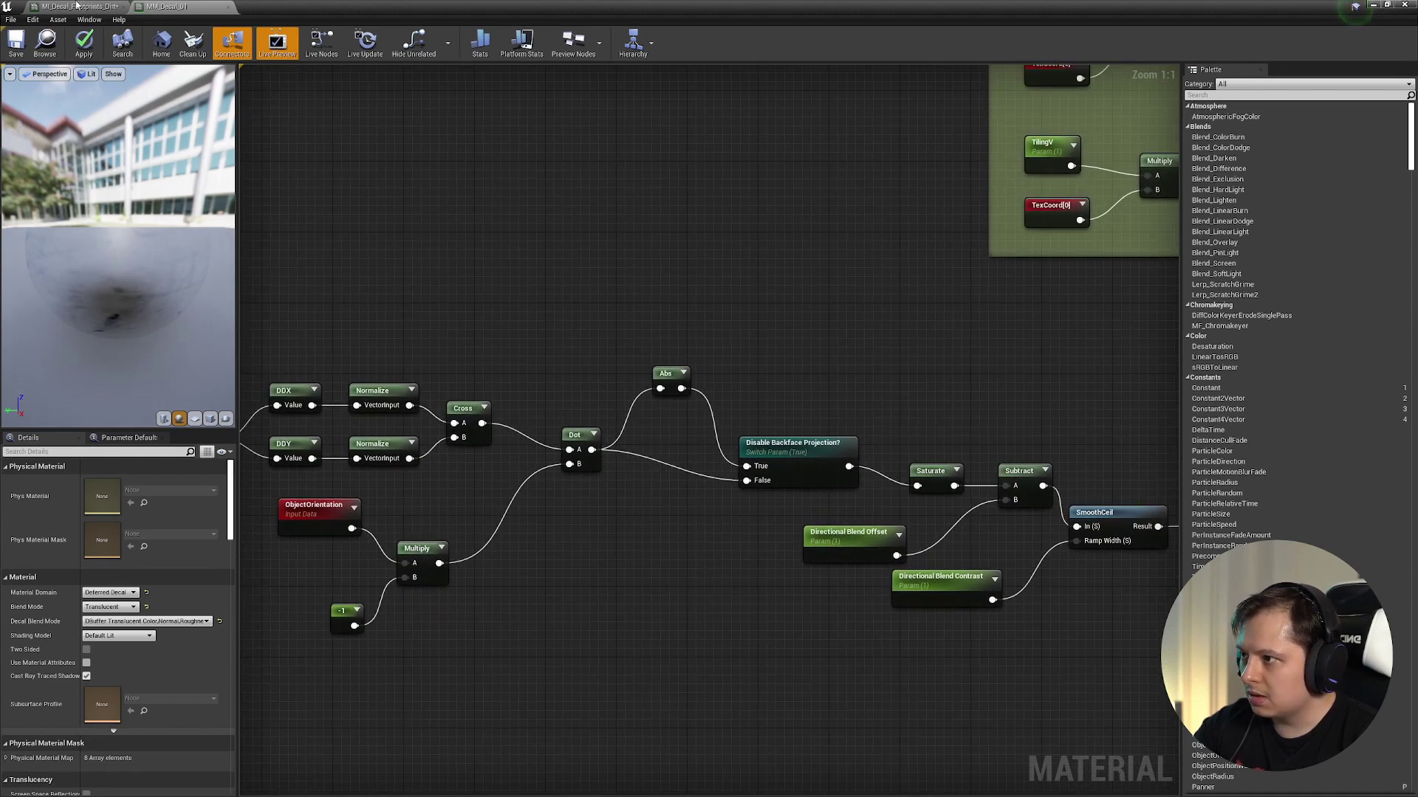
{"action": "left_click", "coordinate": [76, 6]}
{"action": "left_click", "coordinate": [167, 7]}
- Follow the SmoothCeil mask through the Alpha group to Mask Decal and the Opacity output, and review the Albedo and Roughness groups
{"action": "right_click_drag", "start_coordinate": [978, 364], "coordinate": [475, 354]}
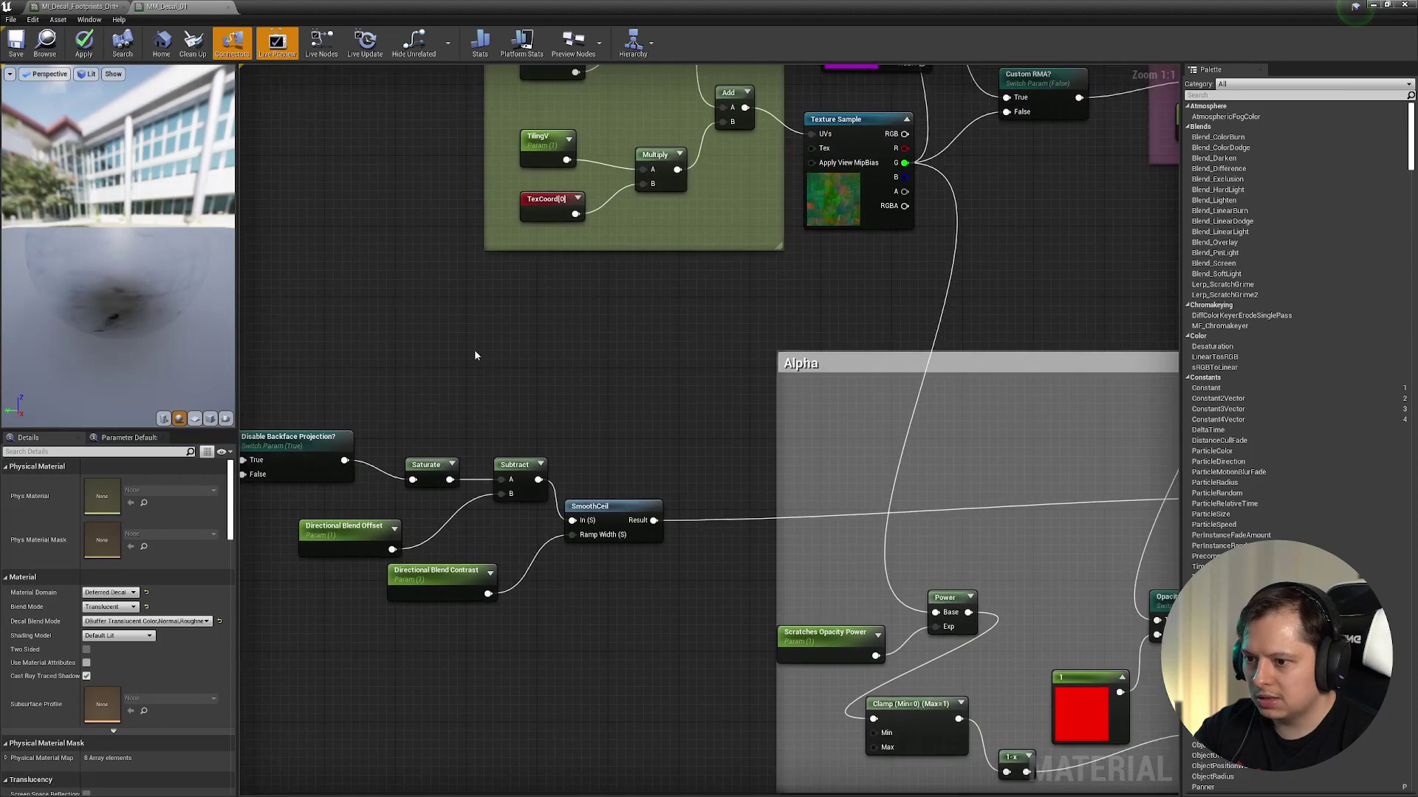
{"action": "right_click_drag", "start_coordinate": [1094, 451], "coordinate": [860, 407]}
{"action": "scroll", "coordinate": [783, 429], "scroll_direction": "down", "scroll_amount": 2}
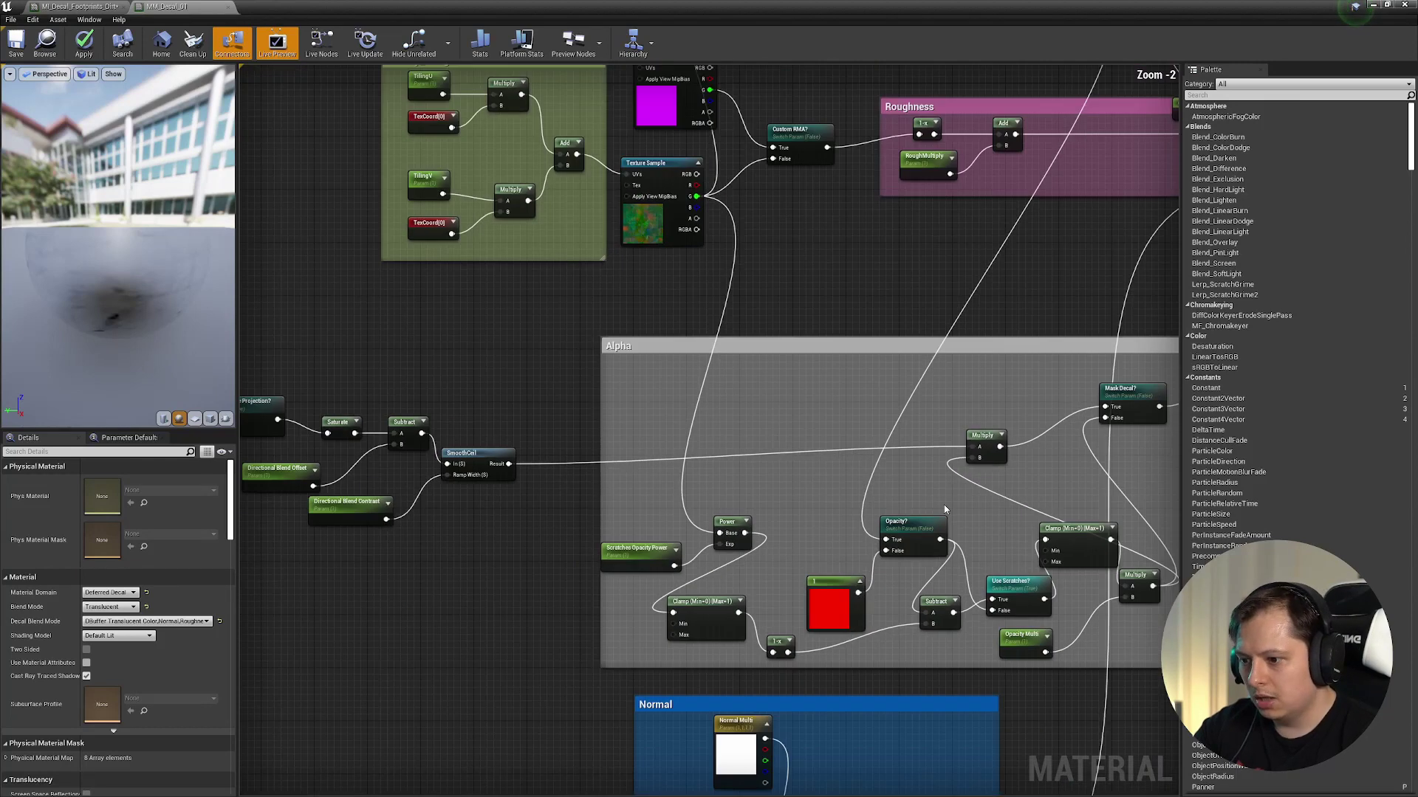
{"action": "right_click_drag", "start_coordinate": [916, 521], "coordinate": [661, 474]}
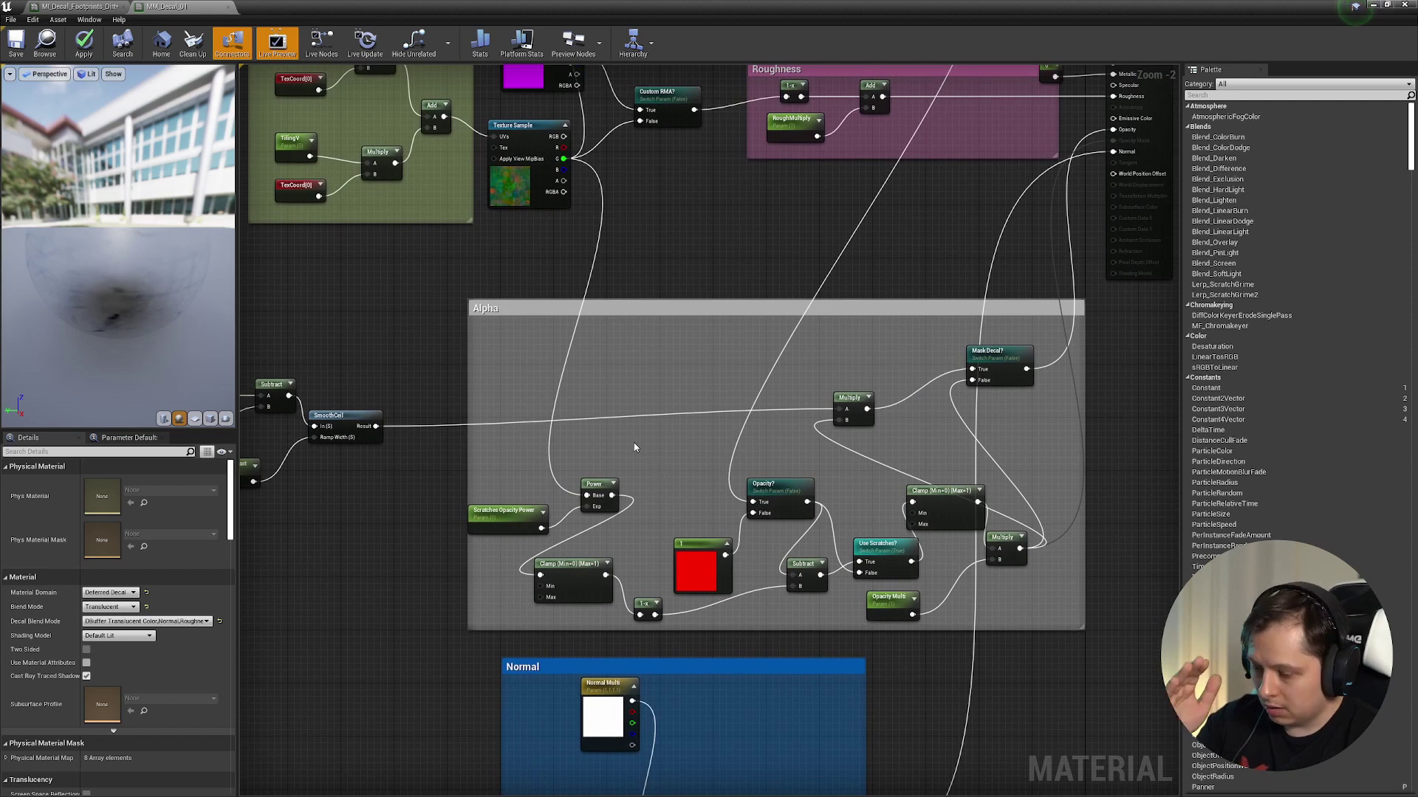
{"action": "right_click_drag", "start_coordinate": [838, 475], "coordinate": [638, 550]}
{"action": "right_click_drag", "start_coordinate": [465, 472], "coordinate": [653, 606]}
{"action": "right_click_drag", "start_coordinate": [663, 387], "coordinate": [615, 555]}
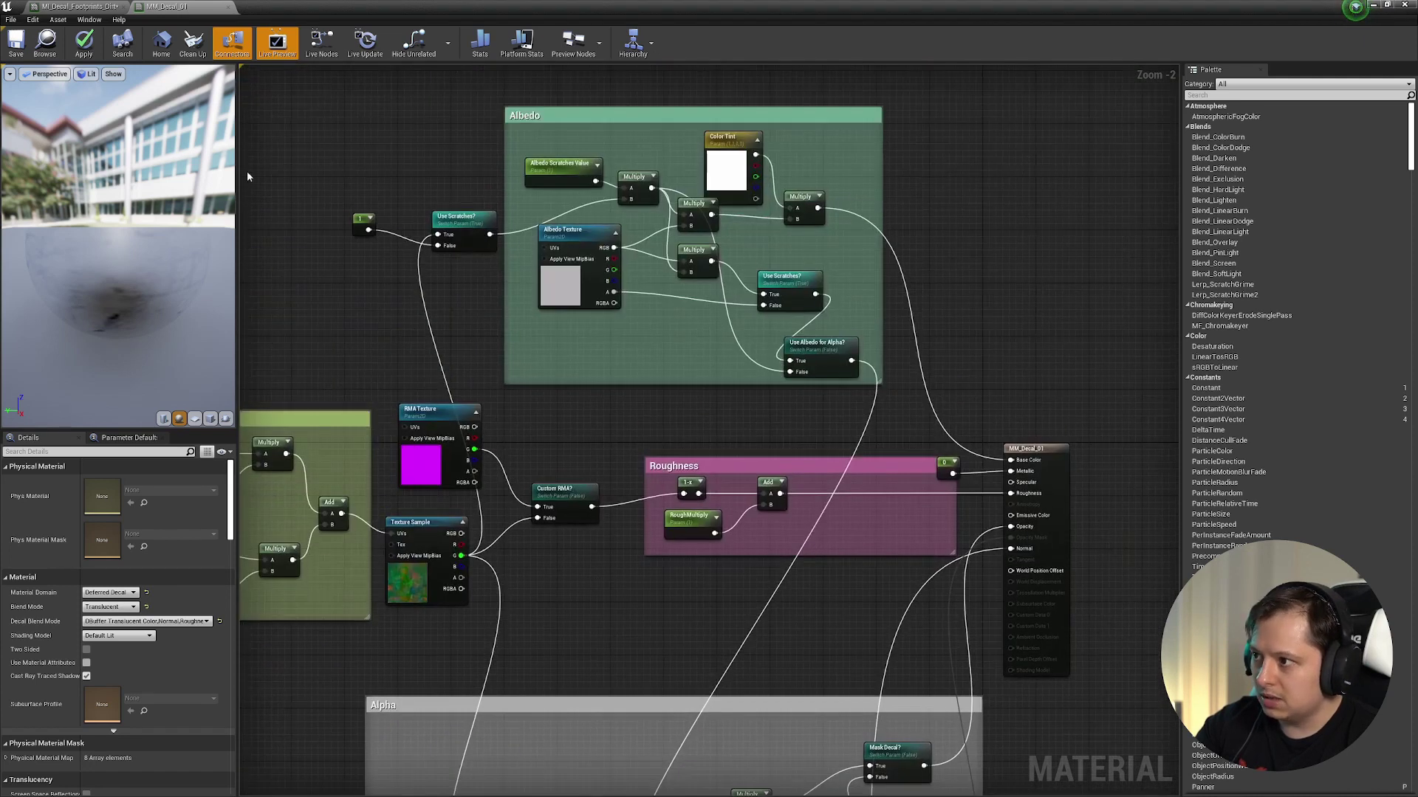
- Close MM_Decal_01 without applying its changes and close the footprints material instance
{"action": "left_click", "coordinate": [228, 7]}
{"action": "left_click", "coordinate": [767, 445]}
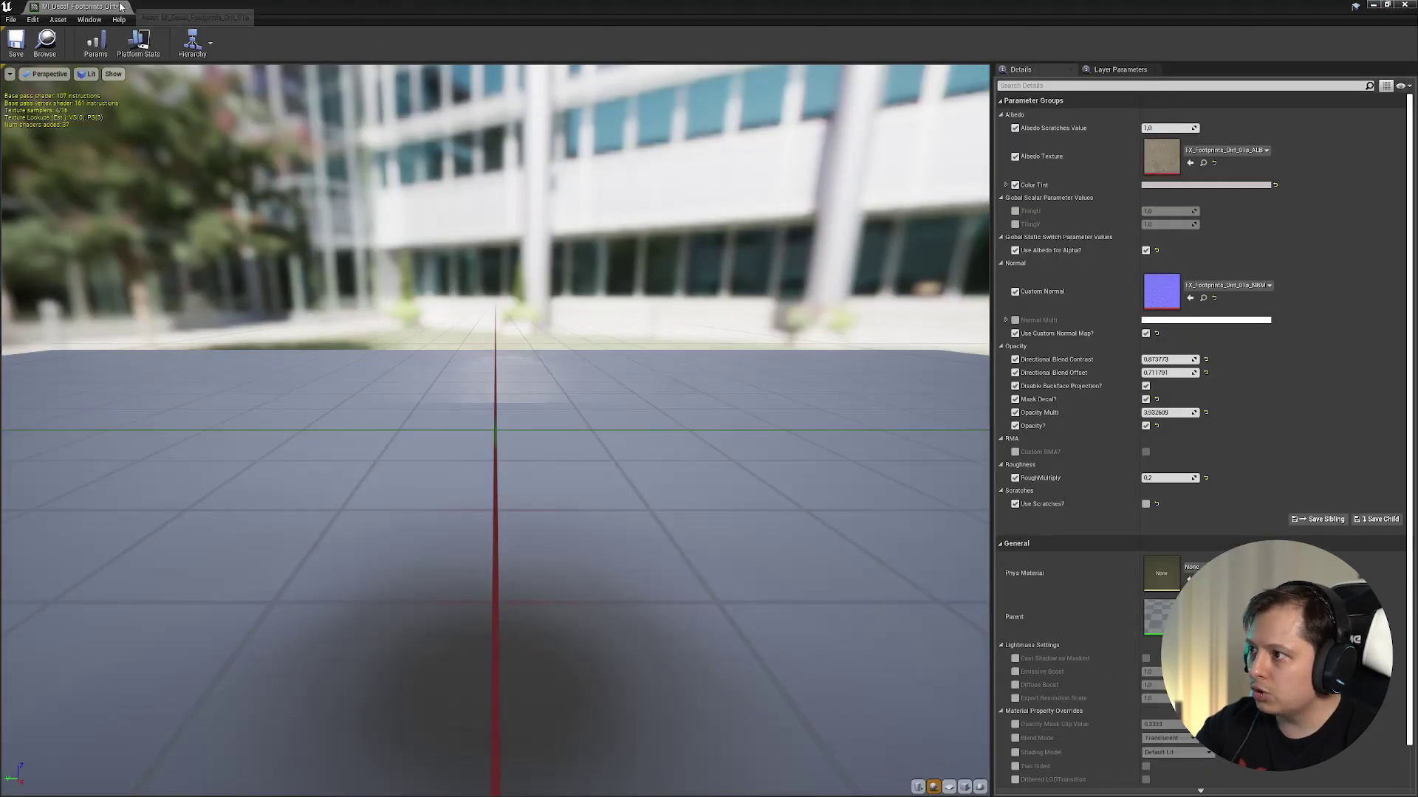
{"action": "left_click", "coordinate": [121, 7]}
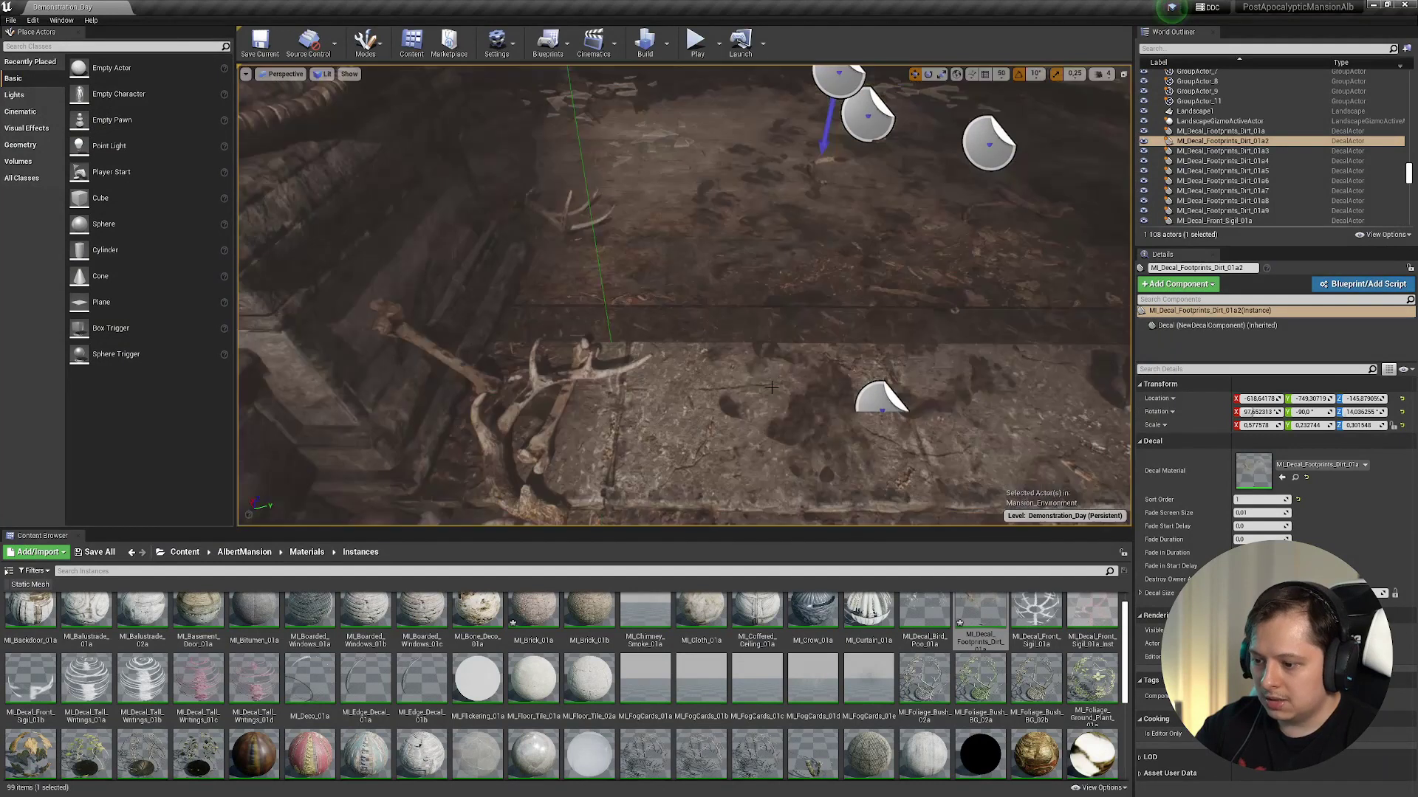
- Open the footprints decal's parent MM_Decal_01 through its material instance, and open MM_Decal_Writings_01a from the Masters folder
{"action": "double_click", "coordinate": [1255, 471]}
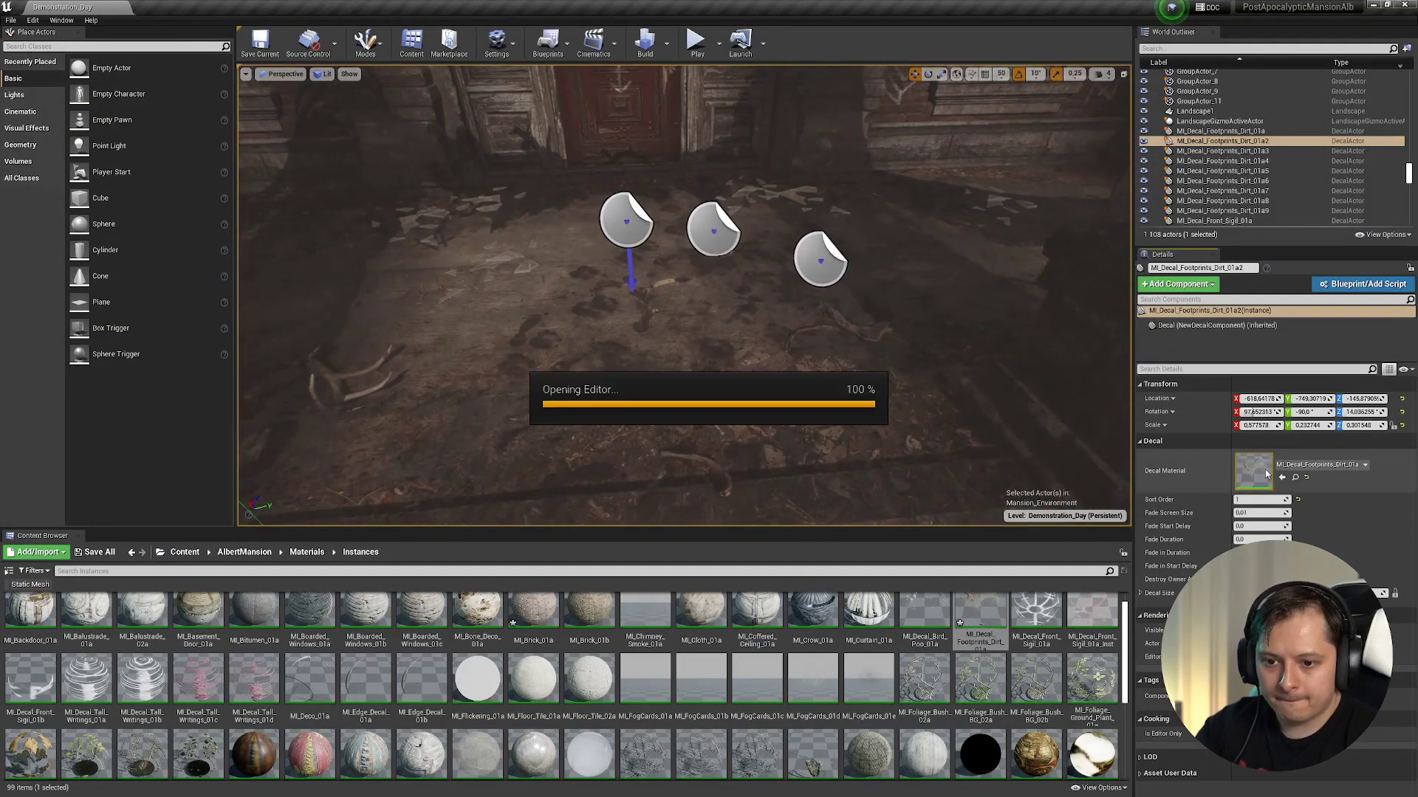
{"action": "scroll", "coordinate": [1266, 474], "scroll_direction": "down", "scroll_amount": 2}
{"action": "double_click", "coordinate": [1163, 551]}
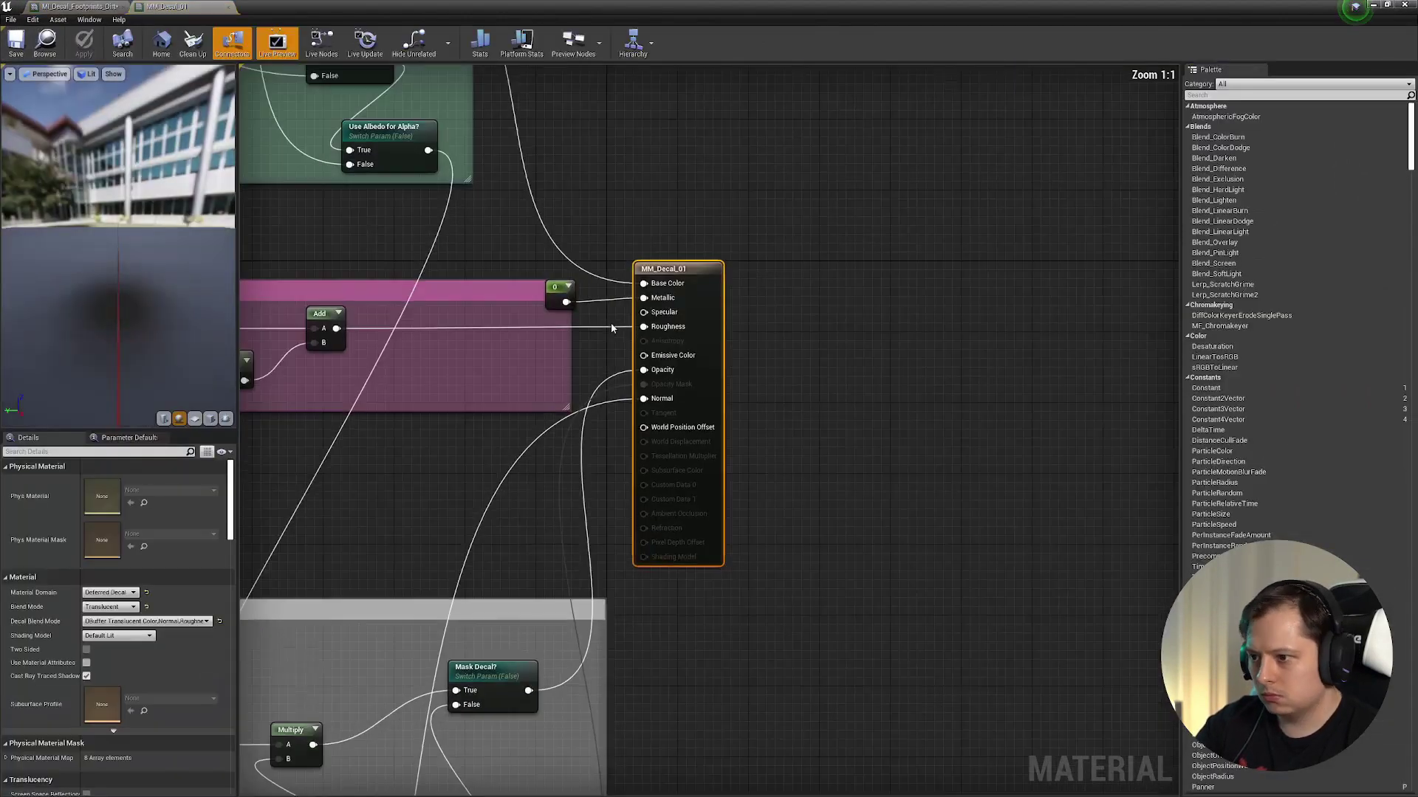
{"action": "right_click_drag", "start_coordinate": [610, 322], "coordinate": [636, 336]}
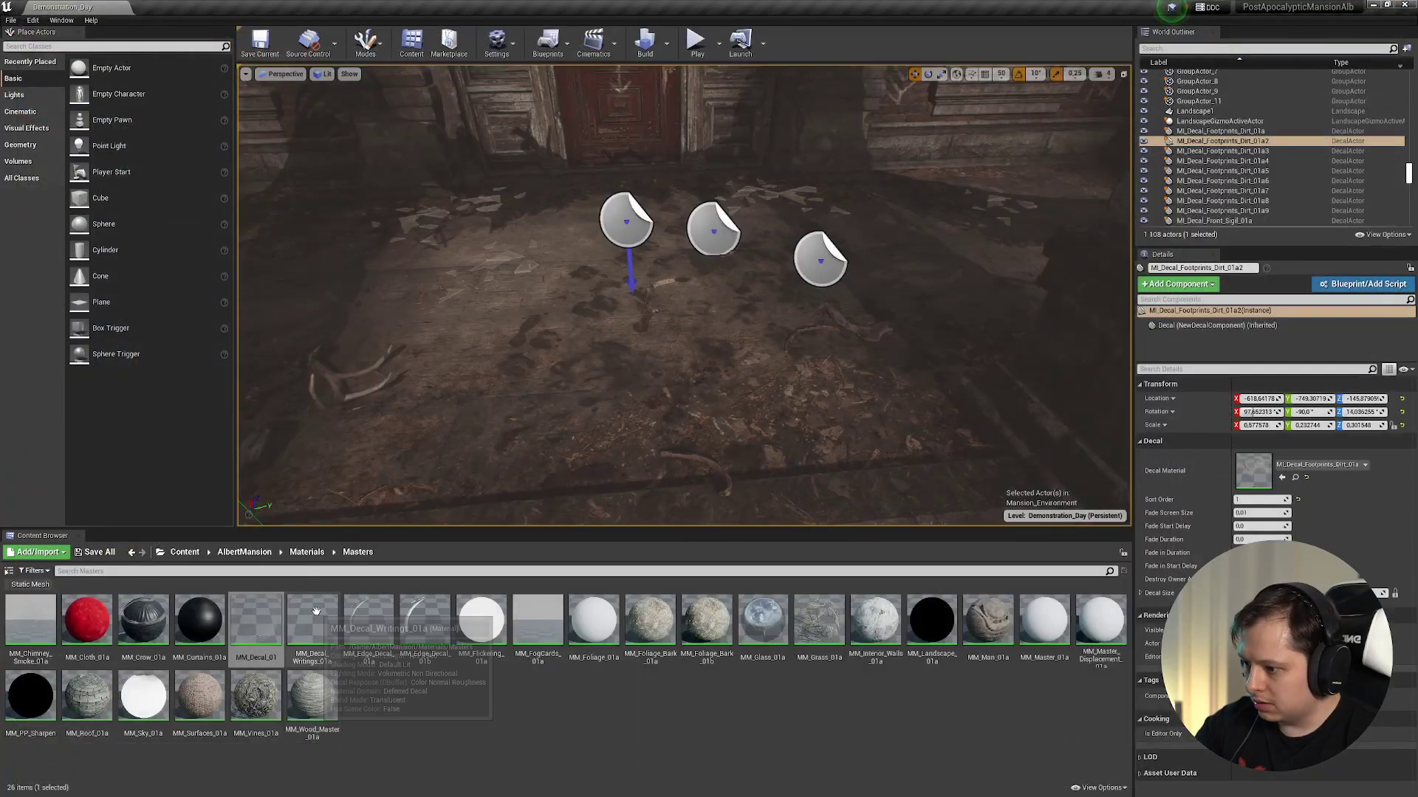
{"action": "double_click", "coordinate": [314, 620]}
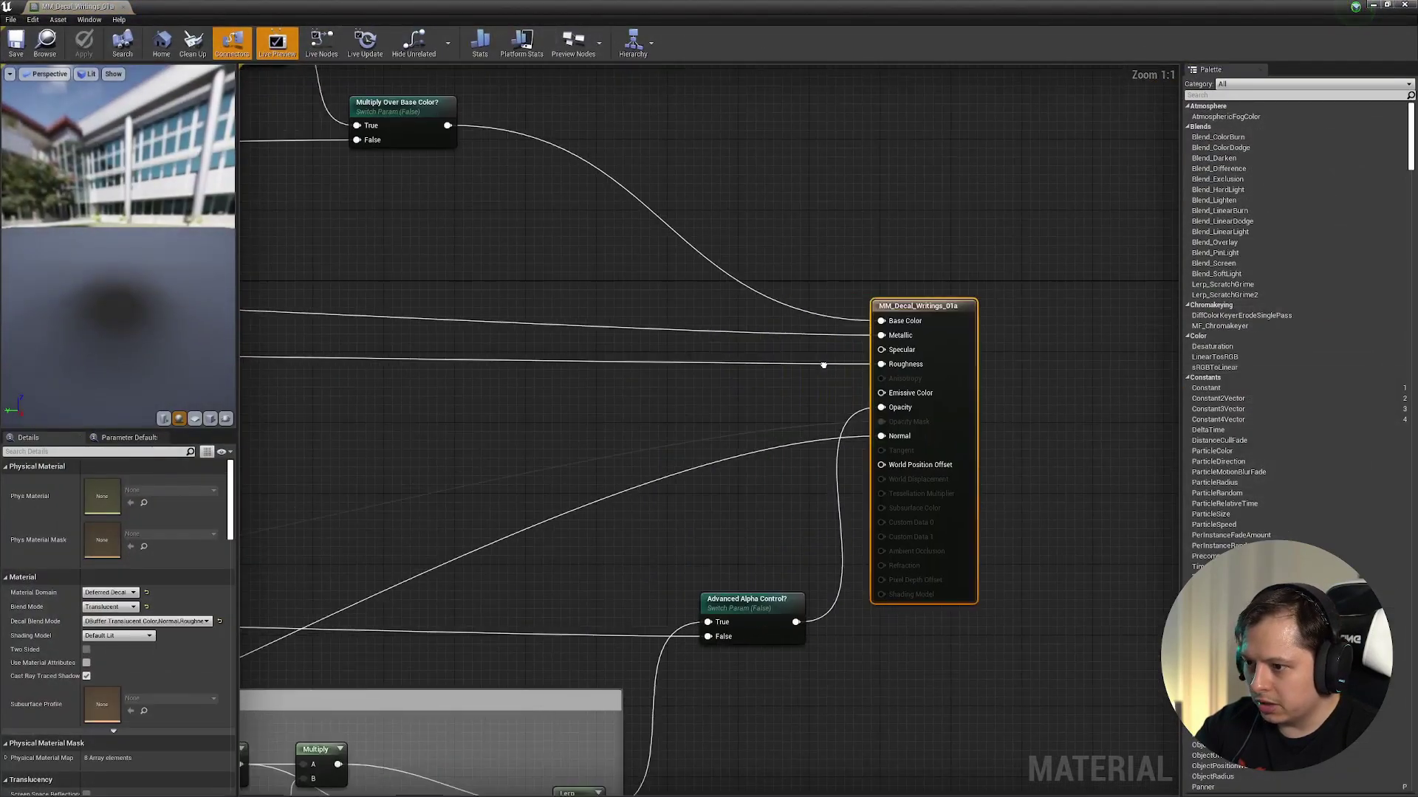
- Survey the MM_Decal_Writings_01a node groups and inspect the Albedo Texture and Mask Channel nodes
{"action": "right_click_drag", "start_coordinate": [823, 364], "coordinate": [979, 397]}
{"action": "scroll", "coordinate": [873, 437], "scroll_direction": "down", "scroll_amount": 5}
{"action": "right_click_drag", "start_coordinate": [610, 507], "coordinate": [803, 492]}
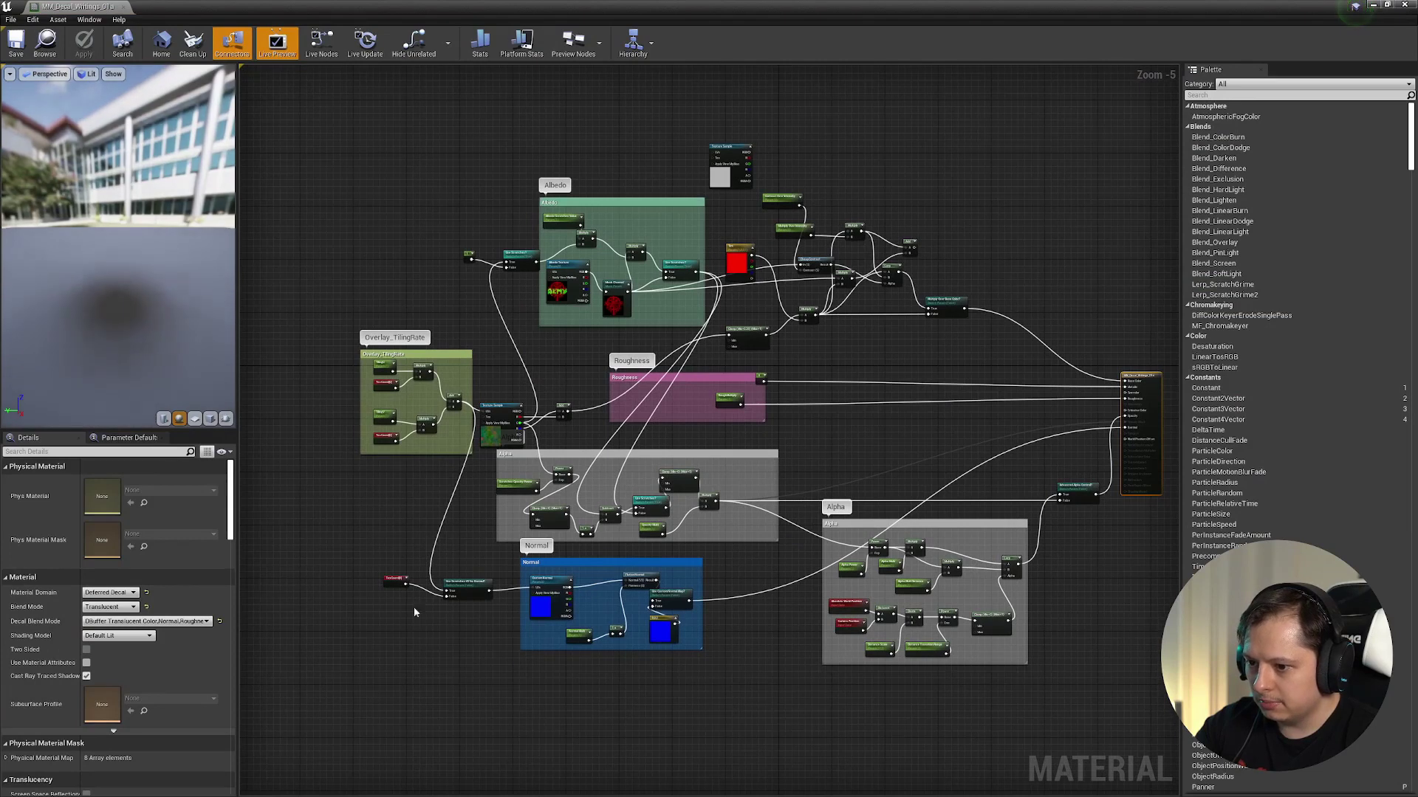
{"action": "right_click_drag", "start_coordinate": [733, 601], "coordinate": [624, 605]}
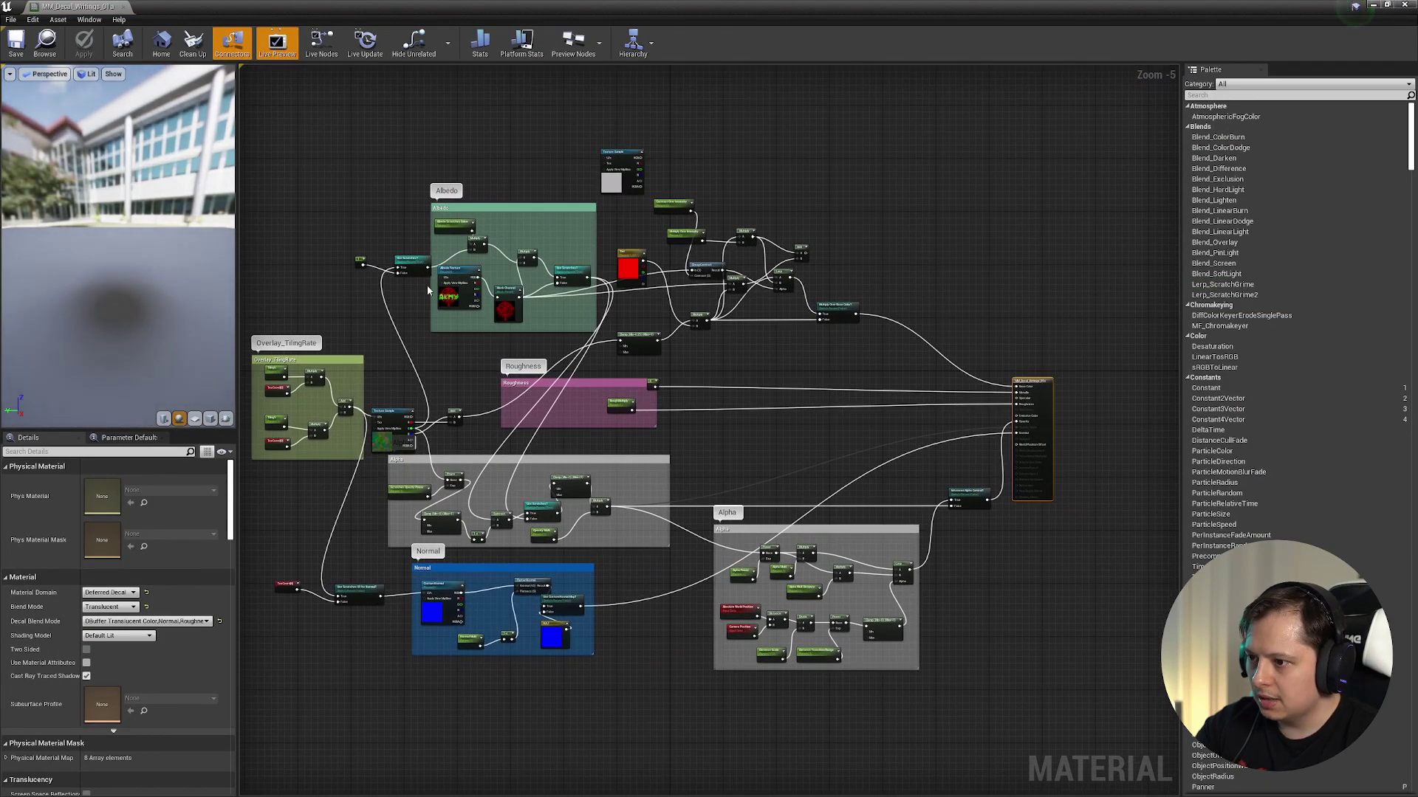
{"action": "scroll", "coordinate": [427, 285], "scroll_direction": "up", "scroll_amount": 5}
{"action": "left_click", "coordinate": [480, 302]}
{"action": "left_click", "coordinate": [633, 347]}
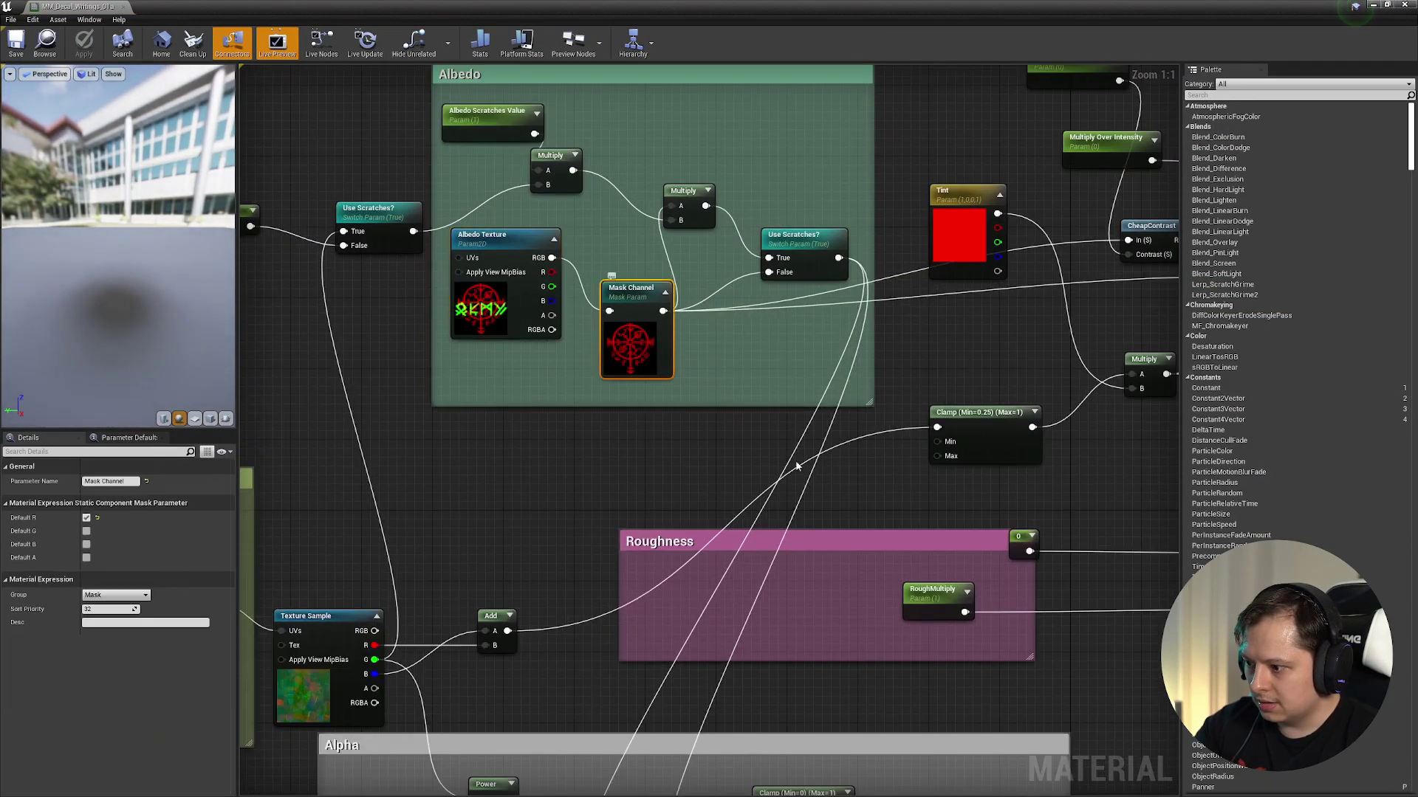
- Select the distance-based nodes in the Alpha group and inspect the Advanced Alpha Control switch they feed
{"action": "right_click_drag", "start_coordinate": [1002, 509], "coordinate": [713, 573]}
{"action": "scroll", "coordinate": [715, 562], "scroll_direction": "down", "scroll_amount": 1}
{"action": "right_click_drag", "start_coordinate": [899, 667], "coordinate": [411, 398]}
{"action": "right_click_drag", "start_coordinate": [896, 468], "coordinate": [966, 112]}
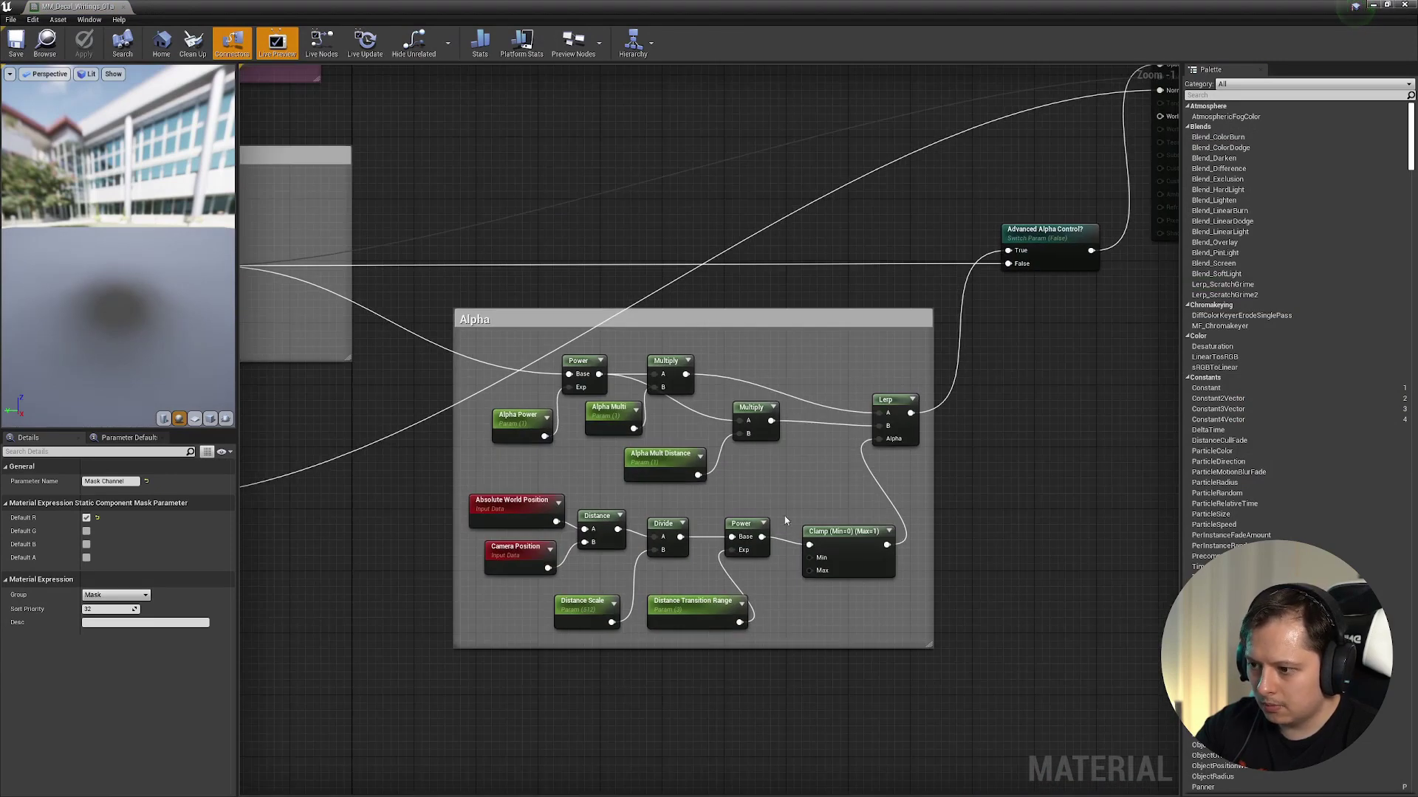
{"action": "scroll", "coordinate": [597, 583], "scroll_direction": "up", "scroll_amount": 1}
{"action": "left_click_drag", "start_coordinate": [482, 360], "coordinate": [941, 668]}
{"action": "right_click_drag", "start_coordinate": [1081, 529], "coordinate": [883, 594]}
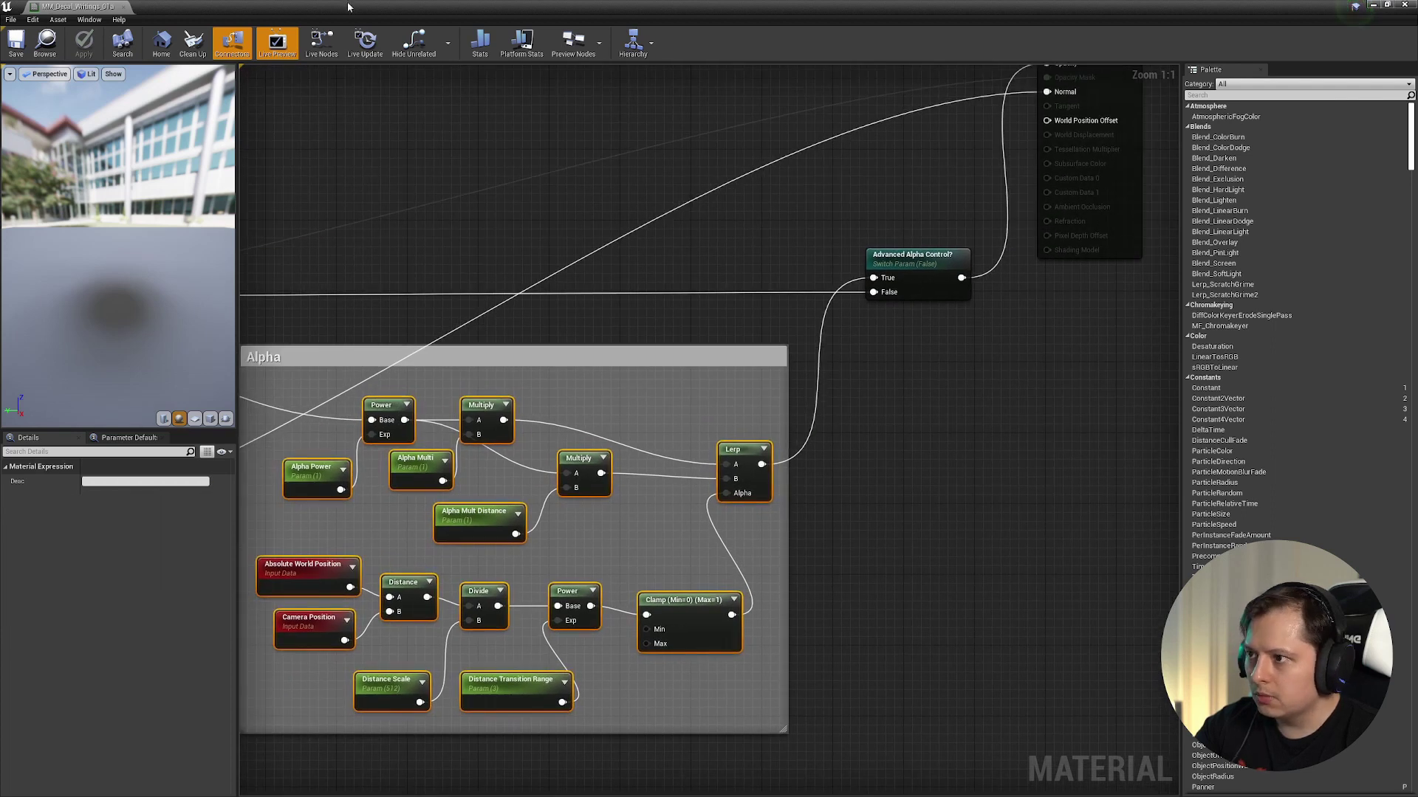
{"action": "left_click", "coordinate": [893, 264]}
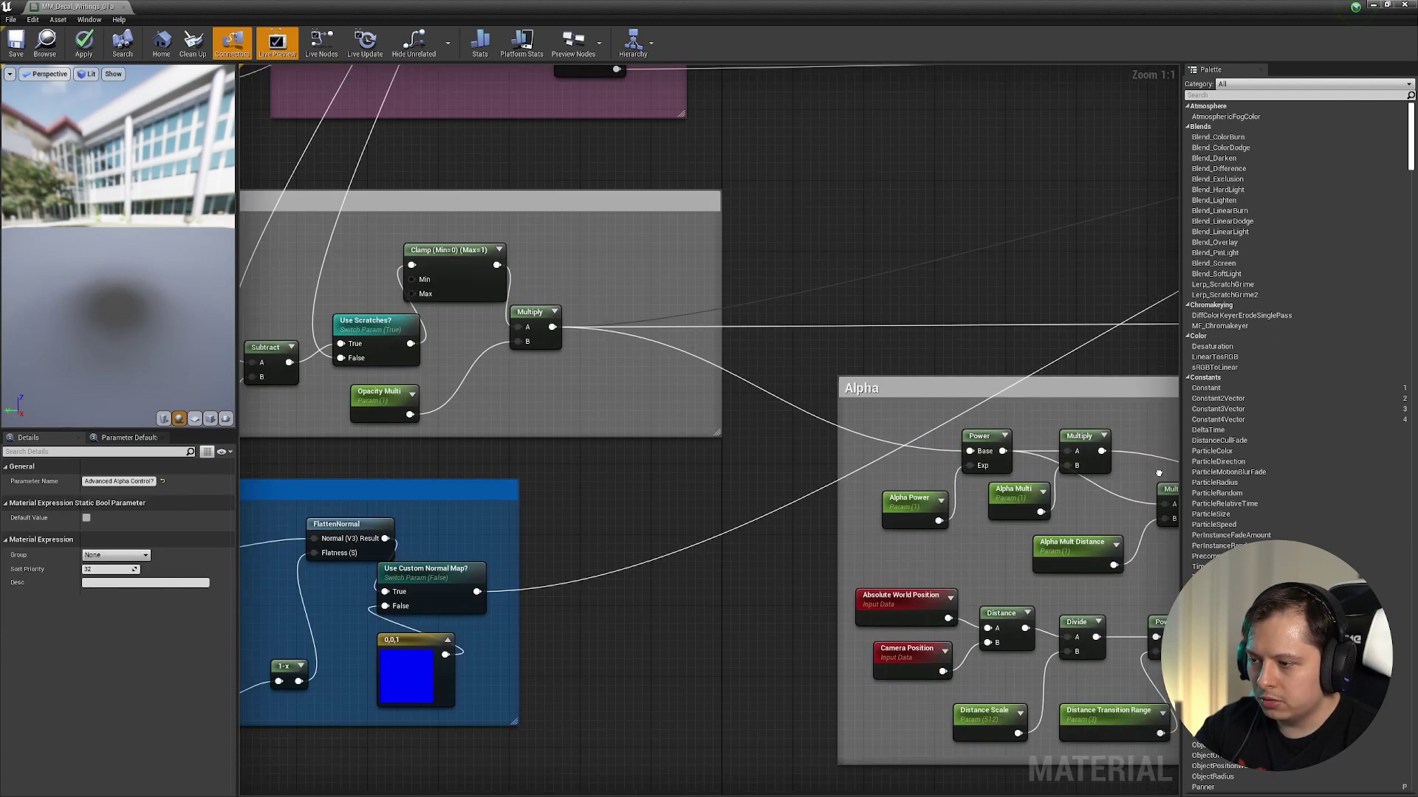
- Review the scratches and normal-map nodes, and close MM_Decal_Writings_01a without applying its changes
{"action": "right_click_drag", "start_coordinate": [633, 335], "coordinate": [883, 355]}
{"action": "scroll", "coordinate": [624, 438], "scroll_direction": "down", "scroll_amount": 1}
{"action": "right_click_drag", "start_coordinate": [612, 427], "coordinate": [978, 486]}
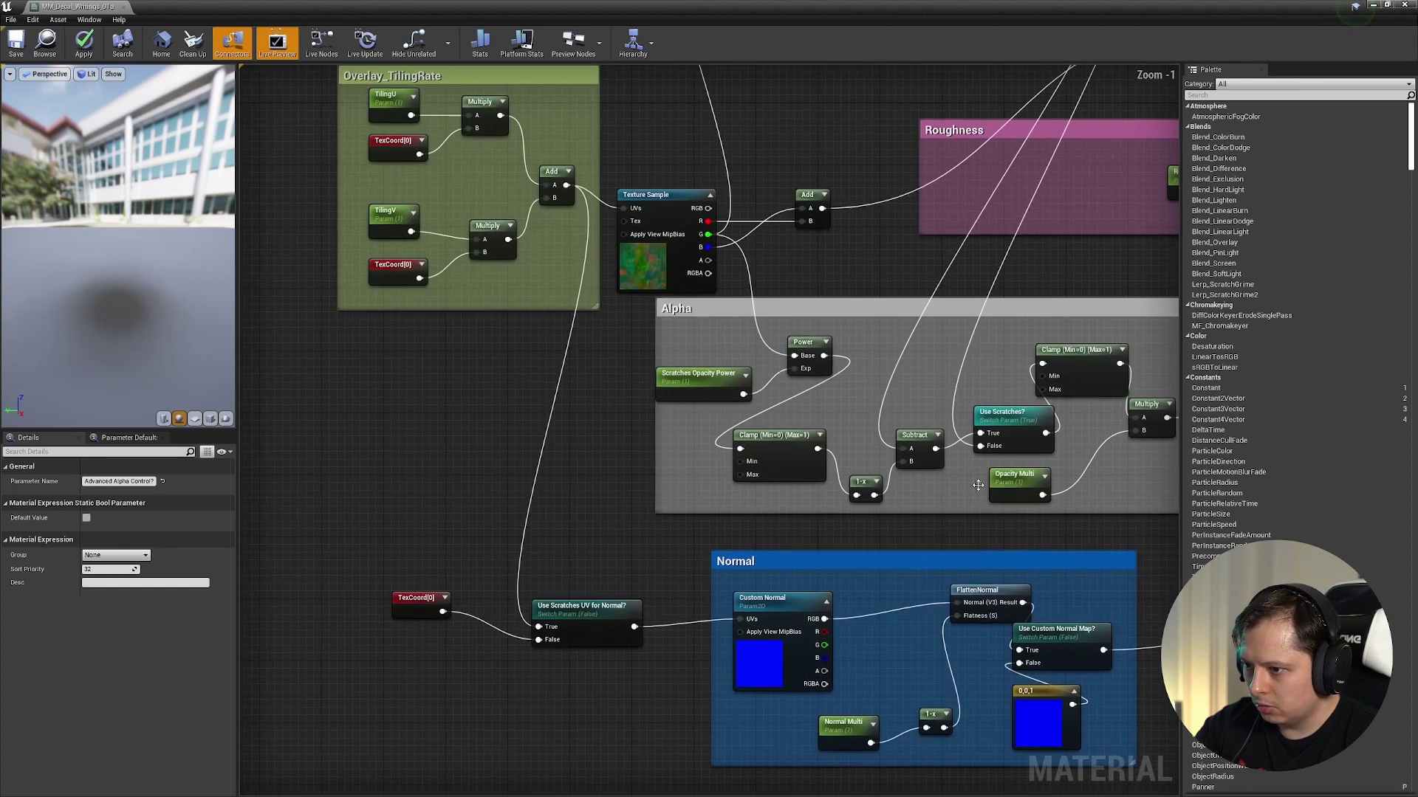
{"action": "left_click", "coordinate": [1405, 5]}
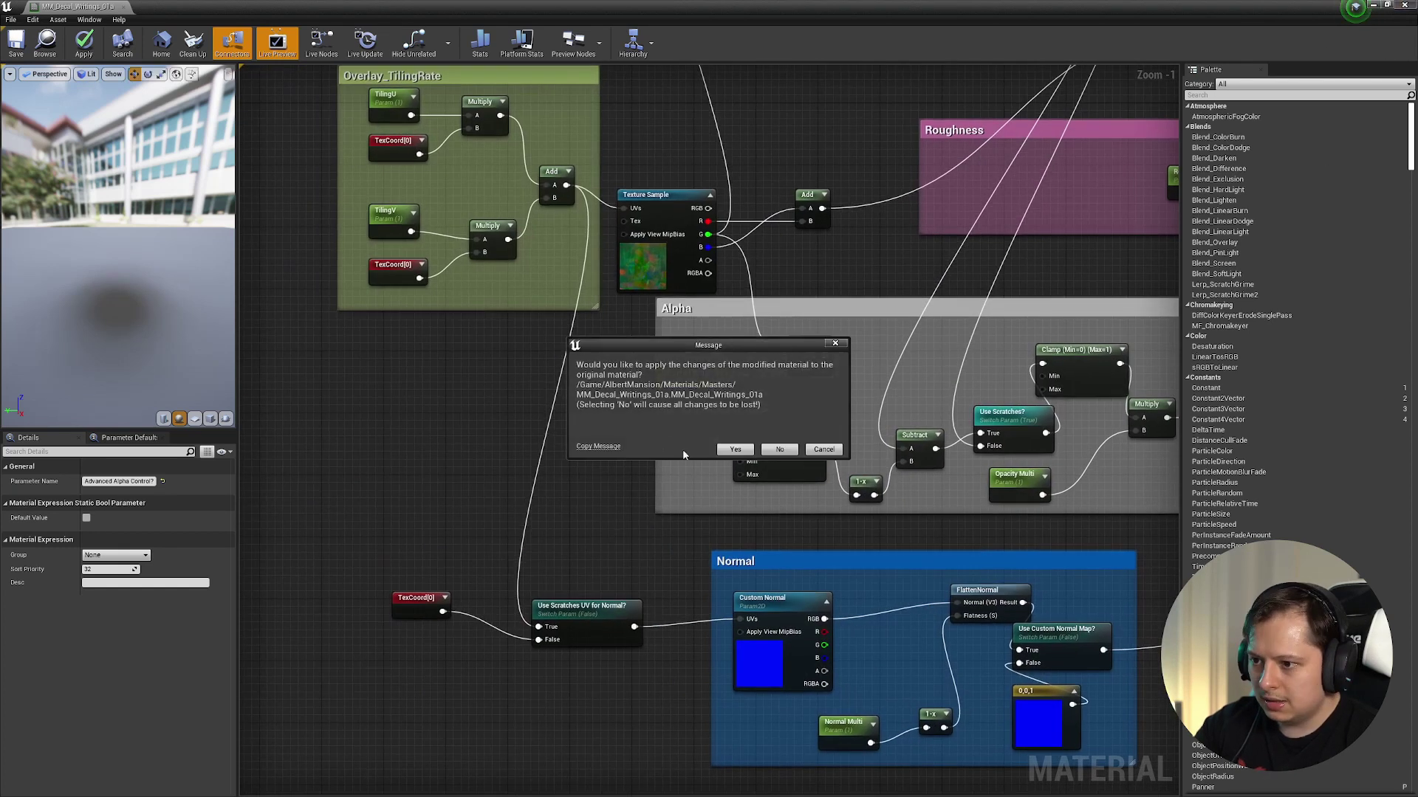
{"action": "left_click", "coordinate": [779, 450]}
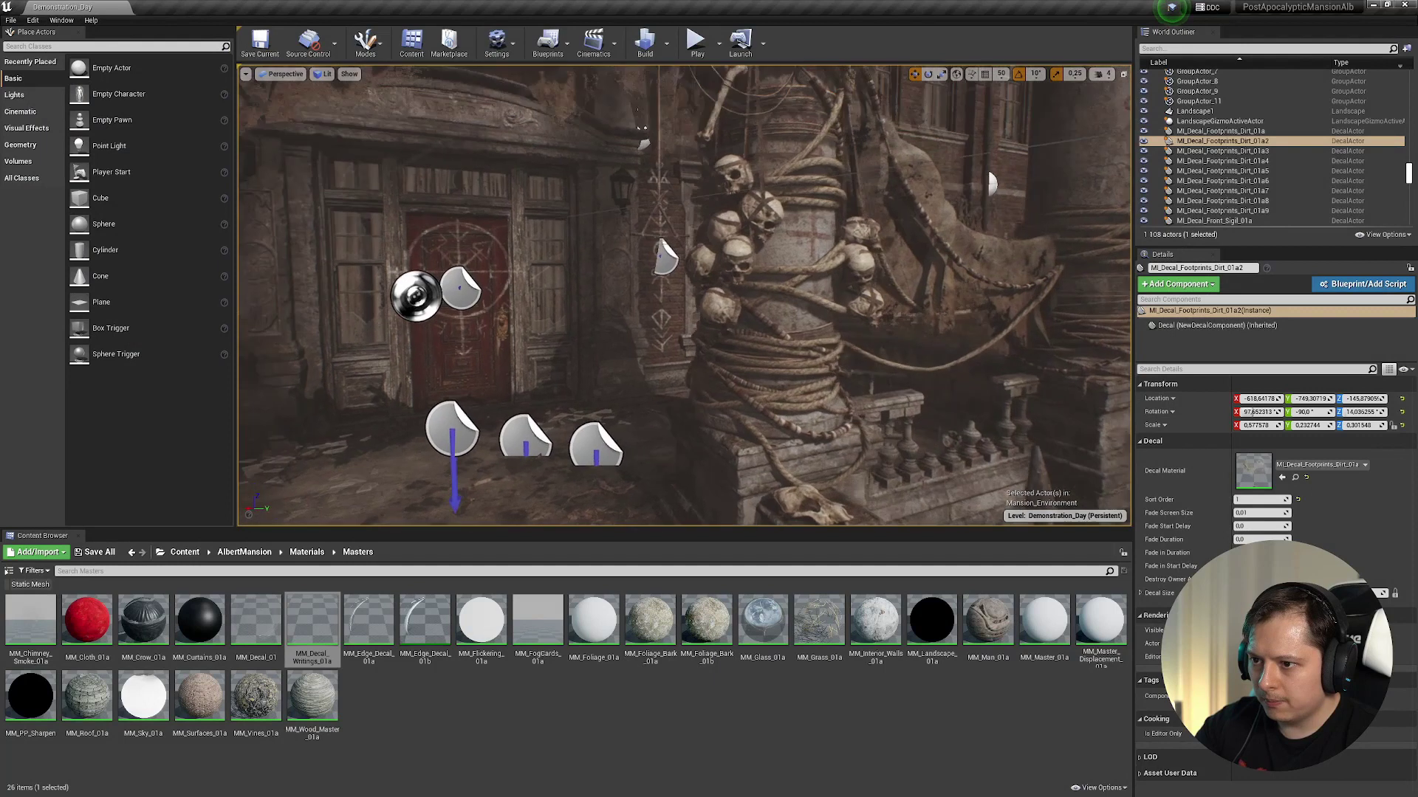
- Try moving and rotating a writings decal on the stone column, and delete the test decal
{"action": "key", "text": "w"}
{"action": "right_click_drag", "start_coordinate": [730, 325], "coordinate": [748, 346]}
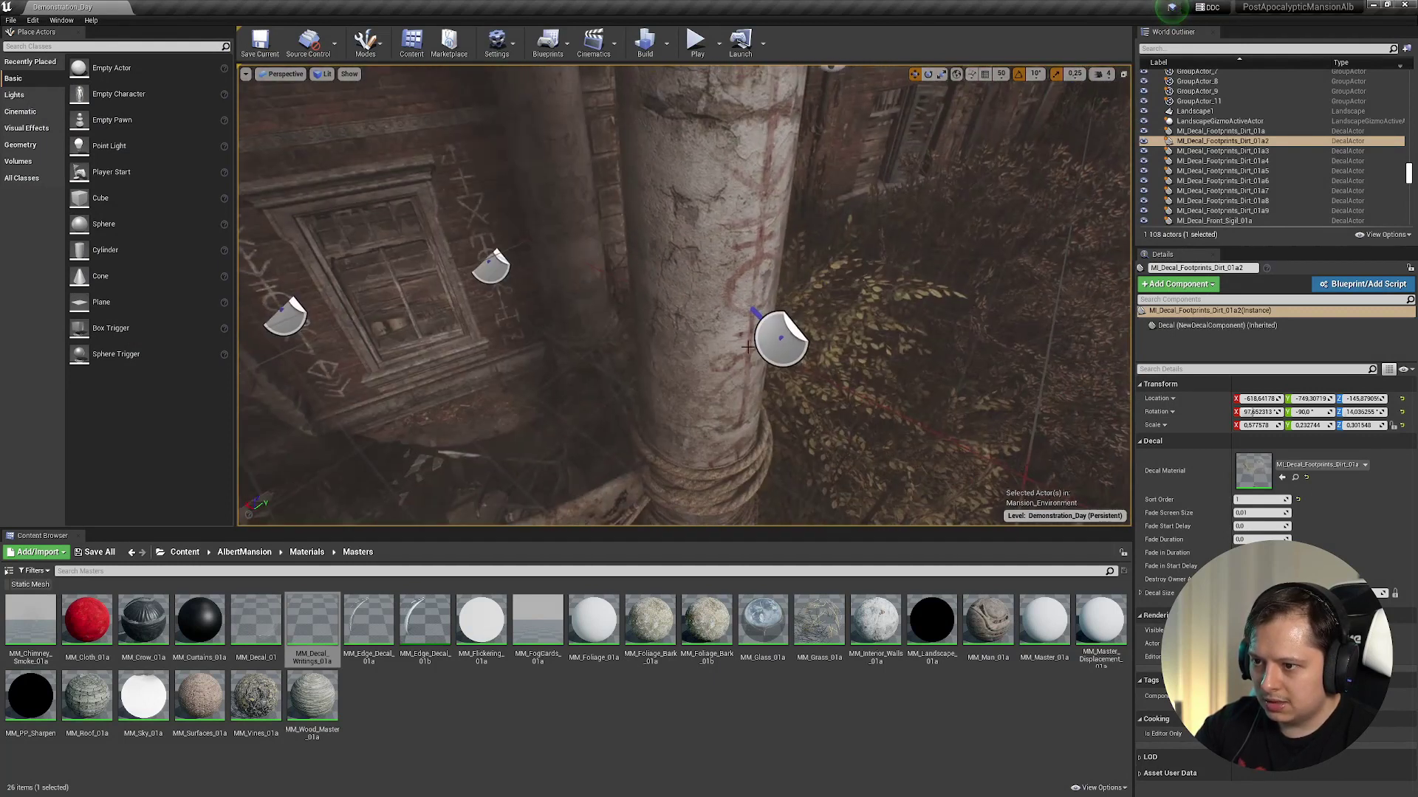
{"action": "left_click", "coordinate": [779, 344]}
{"action": "left_click_drag", "start_coordinate": [796, 328], "coordinate": [738, 337]}
{"action": "key", "text": "r"}
{"action": "right_click_drag", "start_coordinate": [693, 315], "coordinate": [699, 304]}
{"action": "left_click_drag", "start_coordinate": [672, 333], "coordinate": [633, 367]}
{"action": "key", "text": "Delete"}
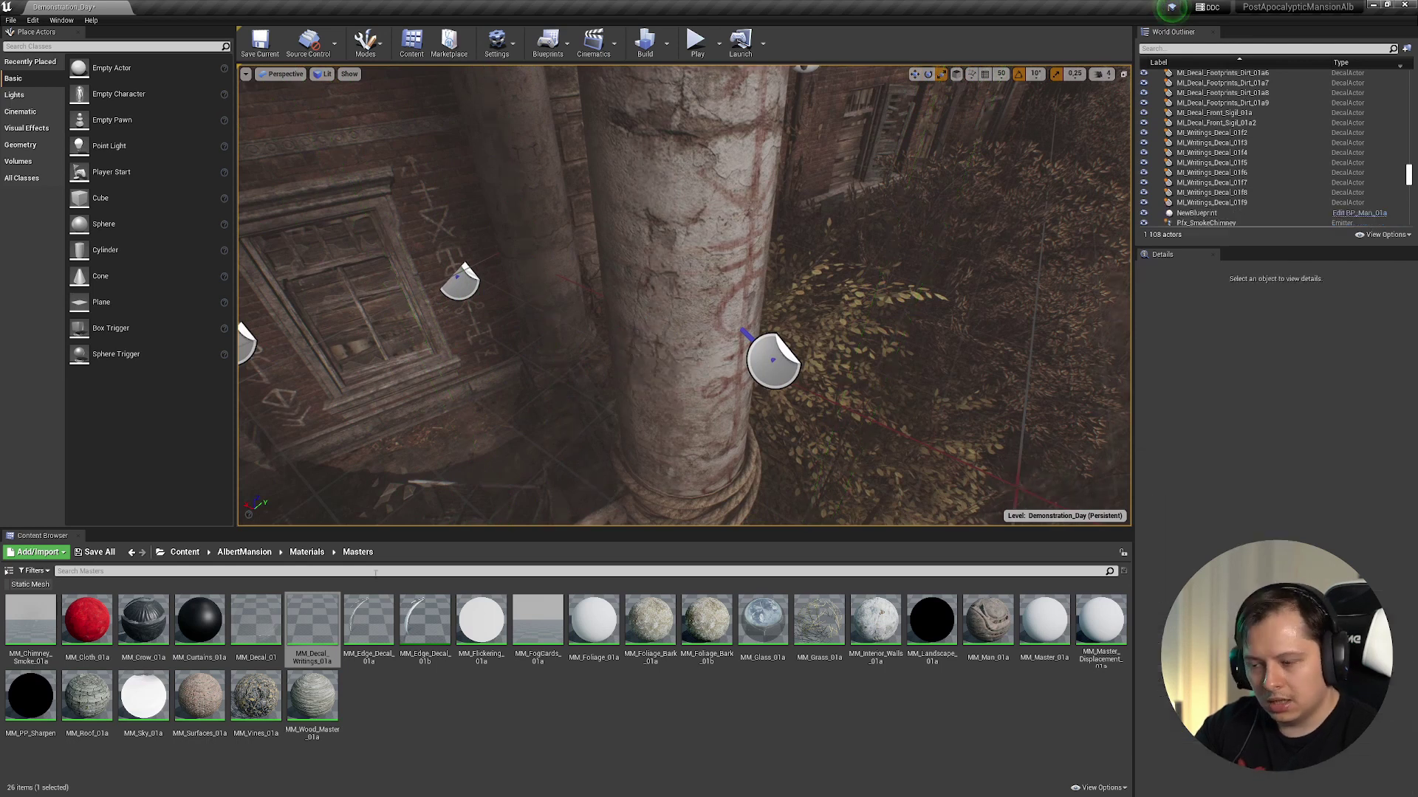
- Reopen MM_Decal_Writings_01a and examine its Overlay_TilingRate, Alpha and Albedo groups
{"action": "double_click", "coordinate": [310, 629]}
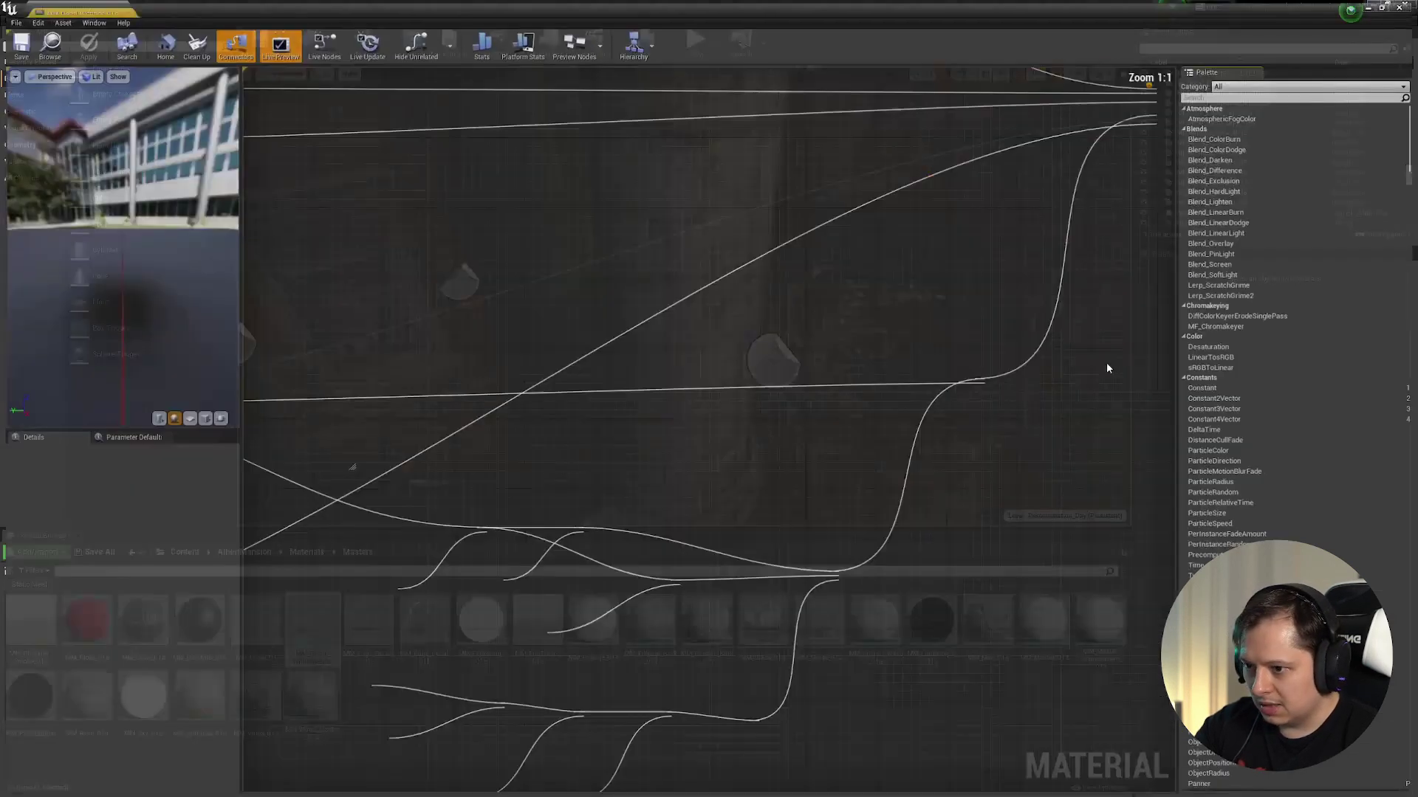
{"action": "right_click_drag", "start_coordinate": [586, 606], "coordinate": [648, 479]}
{"action": "scroll", "coordinate": [884, 480], "scroll_direction": "down", "scroll_amount": 2}
{"action": "right_click_drag", "start_coordinate": [563, 484], "coordinate": [1030, 452]}
{"action": "right_click_drag", "start_coordinate": [519, 245], "coordinate": [800, 436]}
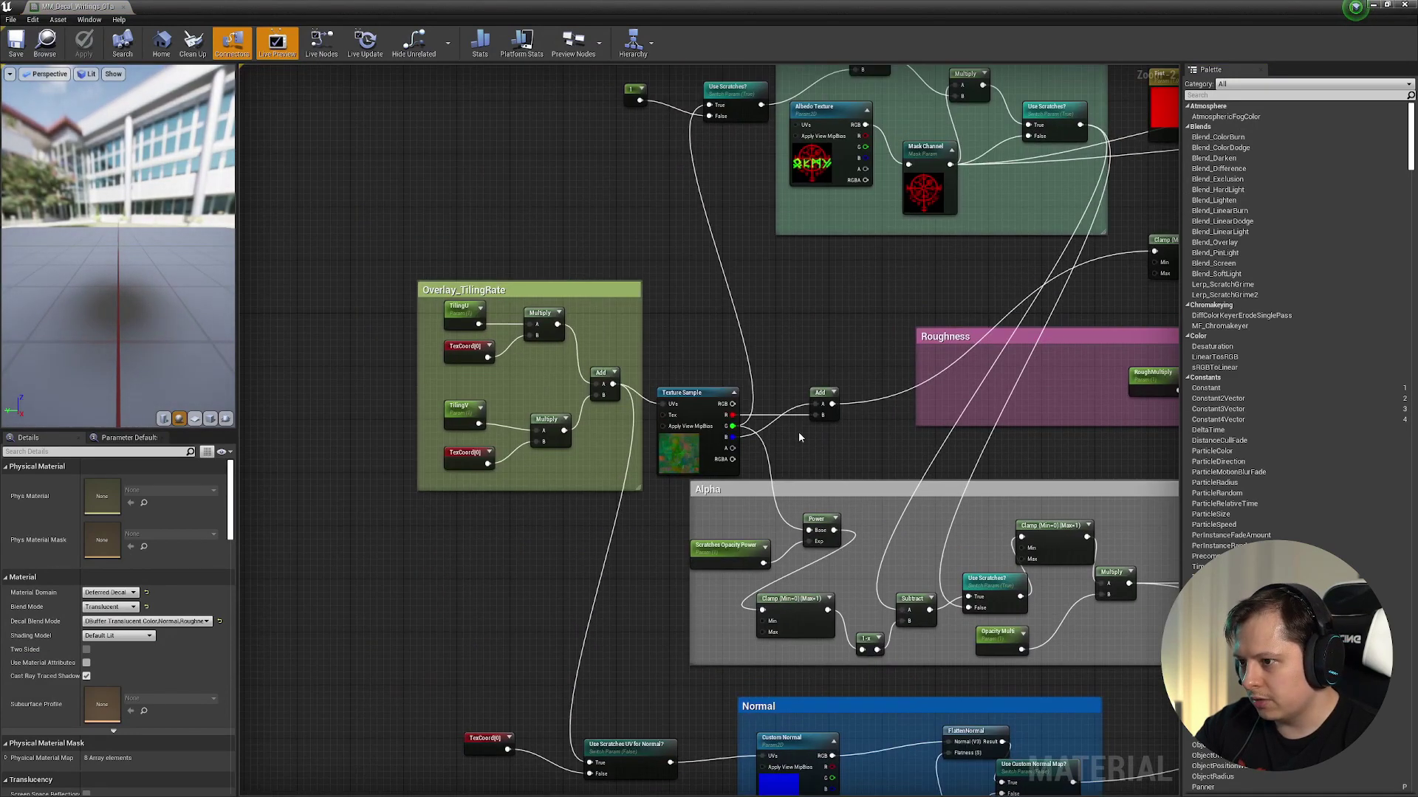
{"action": "right_click_drag", "start_coordinate": [788, 377], "coordinate": [605, 595]}
{"action": "right_click_drag", "start_coordinate": [657, 394], "coordinate": [514, 411]}
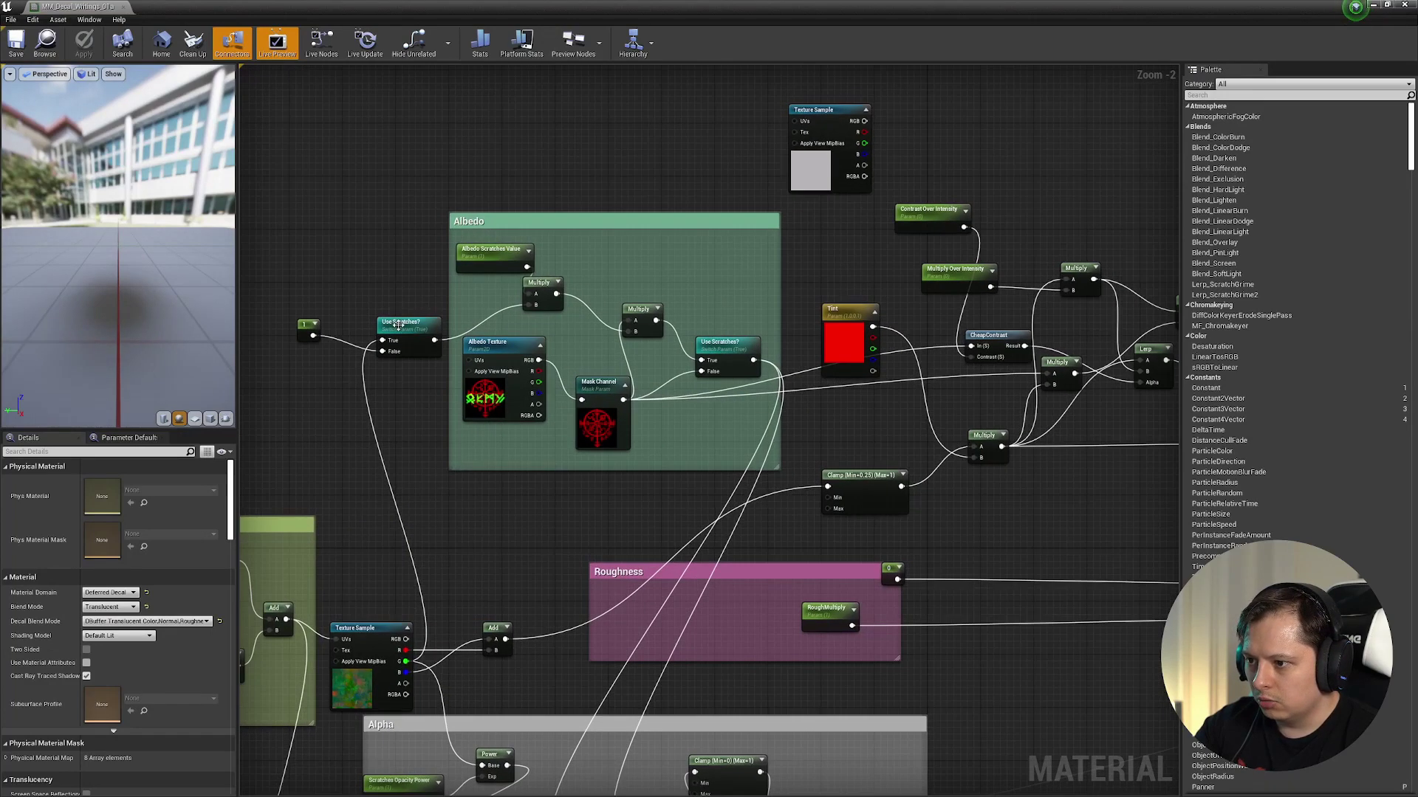
- Shift the Albedo Scratches Value node slightly and open the sigil texture used by the Albedo Texture node
{"action": "left_click_drag", "start_coordinate": [482, 252], "coordinate": [463, 244]}
{"action": "left_click", "coordinate": [483, 399]}
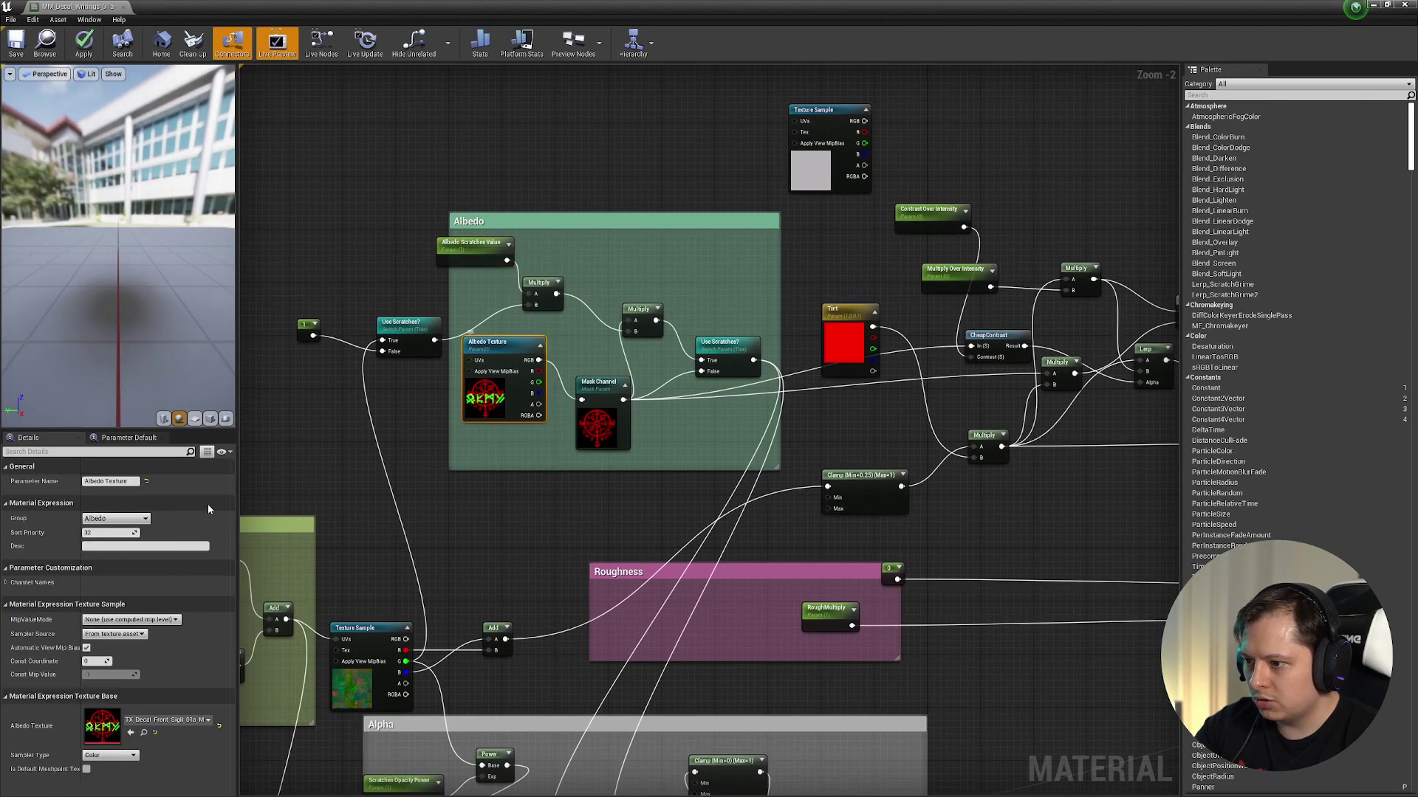
{"action": "double_click", "coordinate": [101, 728]}
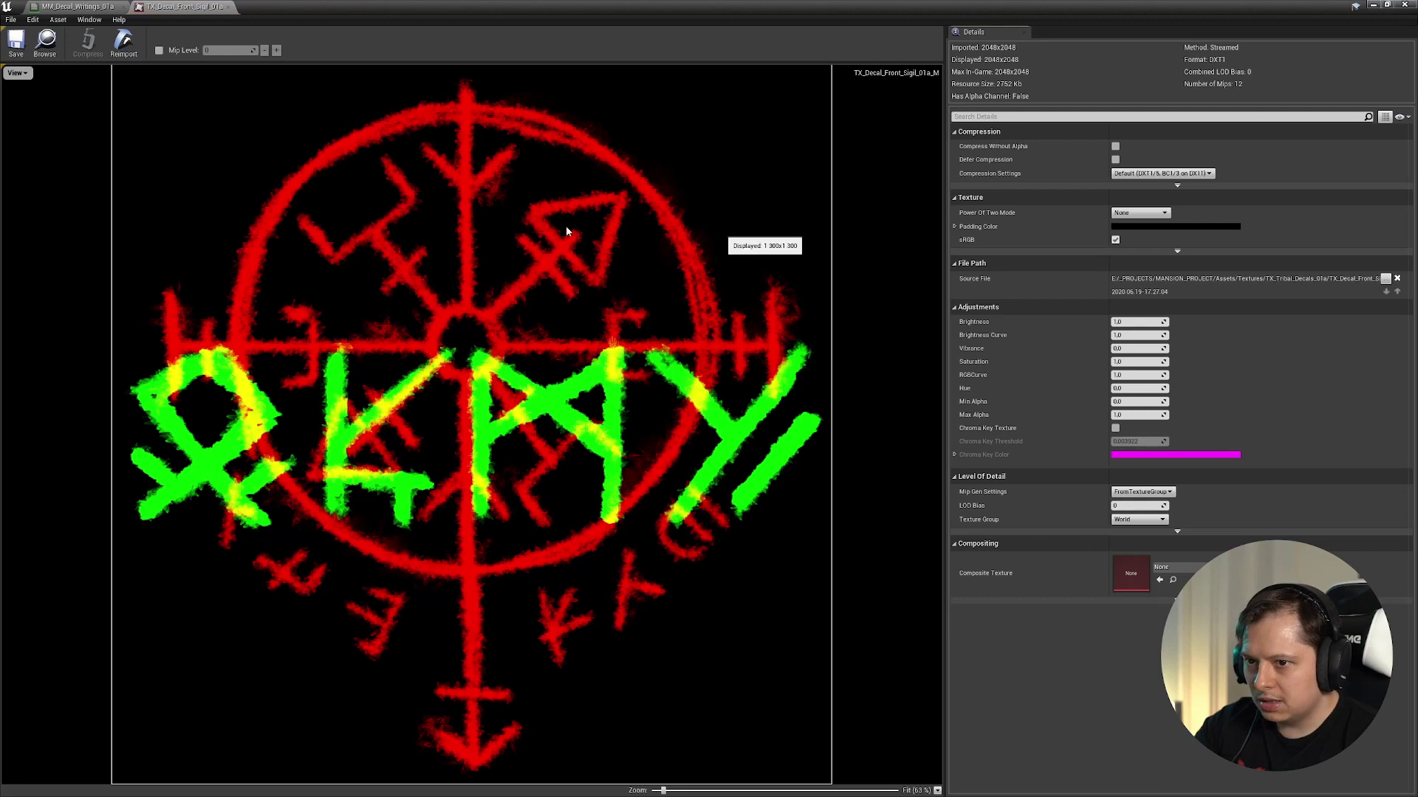
- Return to MM_Decal_Writings_01a and trace the Mask Channel output through the Tint, CheapContrast and Multiply Over Base Color nodes
{"action": "left_click", "coordinate": [74, 6]}
{"action": "scroll", "coordinate": [719, 325], "scroll_direction": "up", "scroll_amount": 1}
{"action": "scroll", "coordinate": [584, 434], "scroll_direction": "up", "scroll_amount": 1}
{"action": "right_click_drag", "start_coordinate": [791, 437], "coordinate": [476, 462]}
{"action": "right_click_drag", "start_coordinate": [827, 456], "coordinate": [717, 496]}
{"action": "left_click", "coordinate": [685, 413]}
{"action": "right_click_drag", "start_coordinate": [513, 470], "coordinate": [1018, 456]}
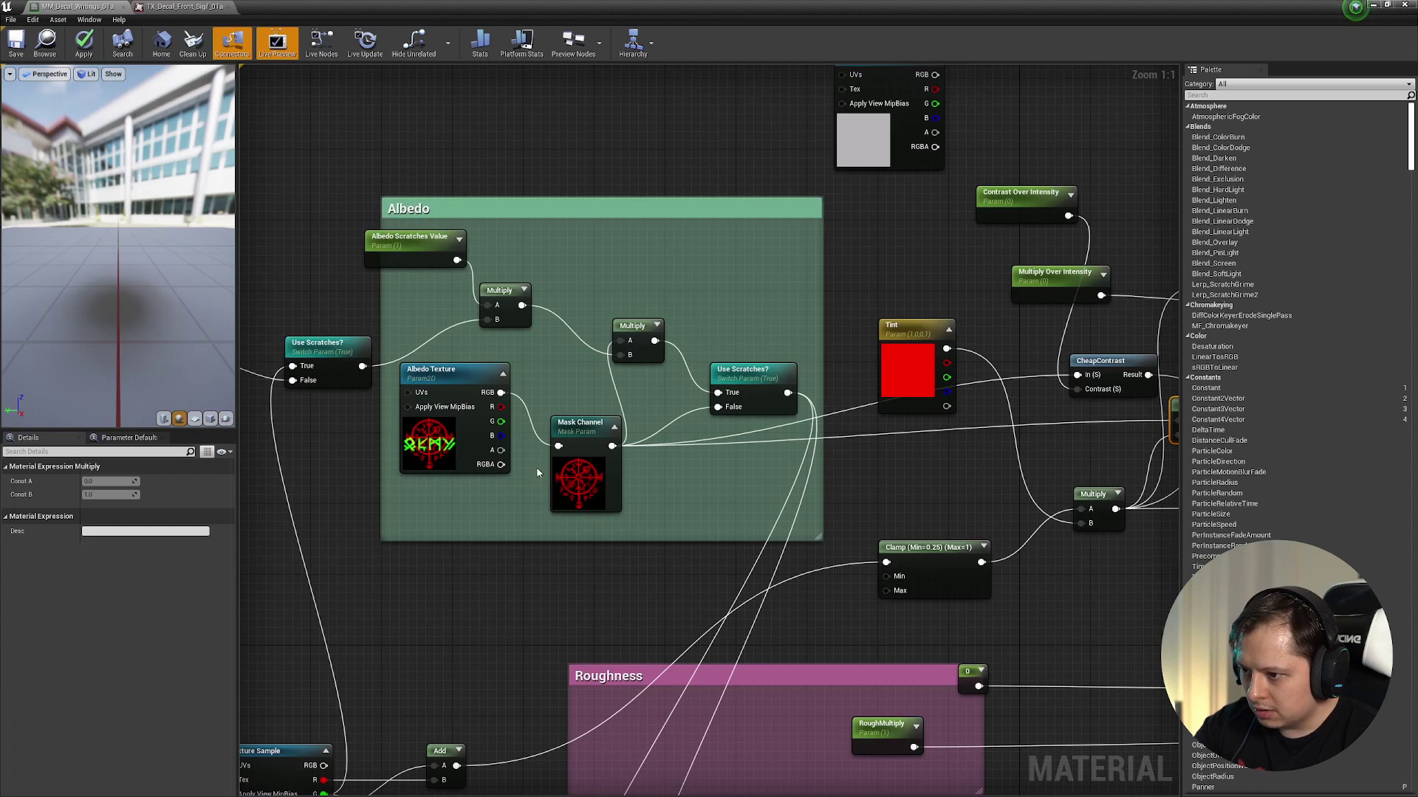
{"action": "left_click", "coordinate": [603, 482]}
{"action": "right_click_drag", "start_coordinate": [1093, 416], "coordinate": [636, 458]}
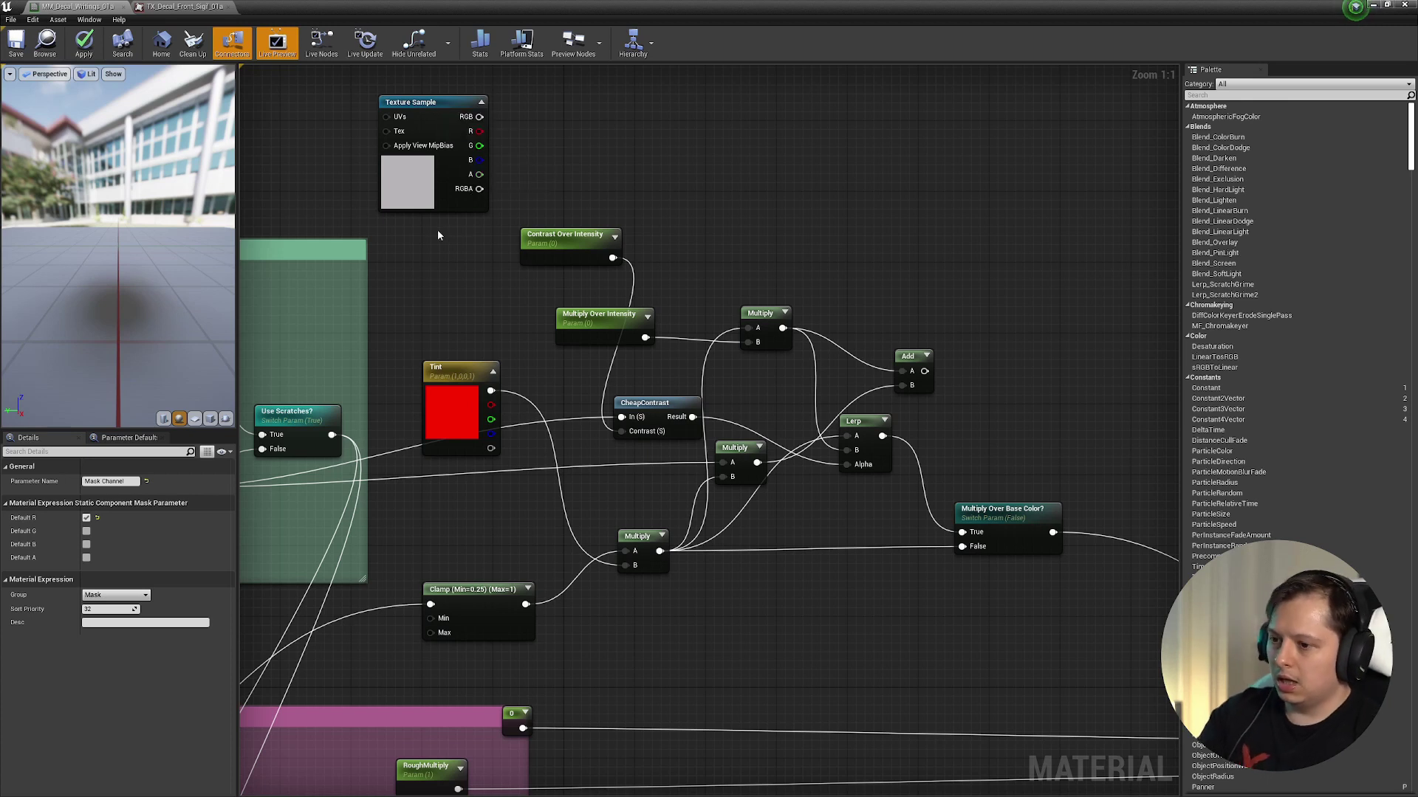
- Examine the Multiply Over Base Color? switch and its connection to the material's Base Color, then trace the network back to the Albedo group
{"action": "right_click_drag", "start_coordinate": [787, 584], "coordinate": [697, 526]}
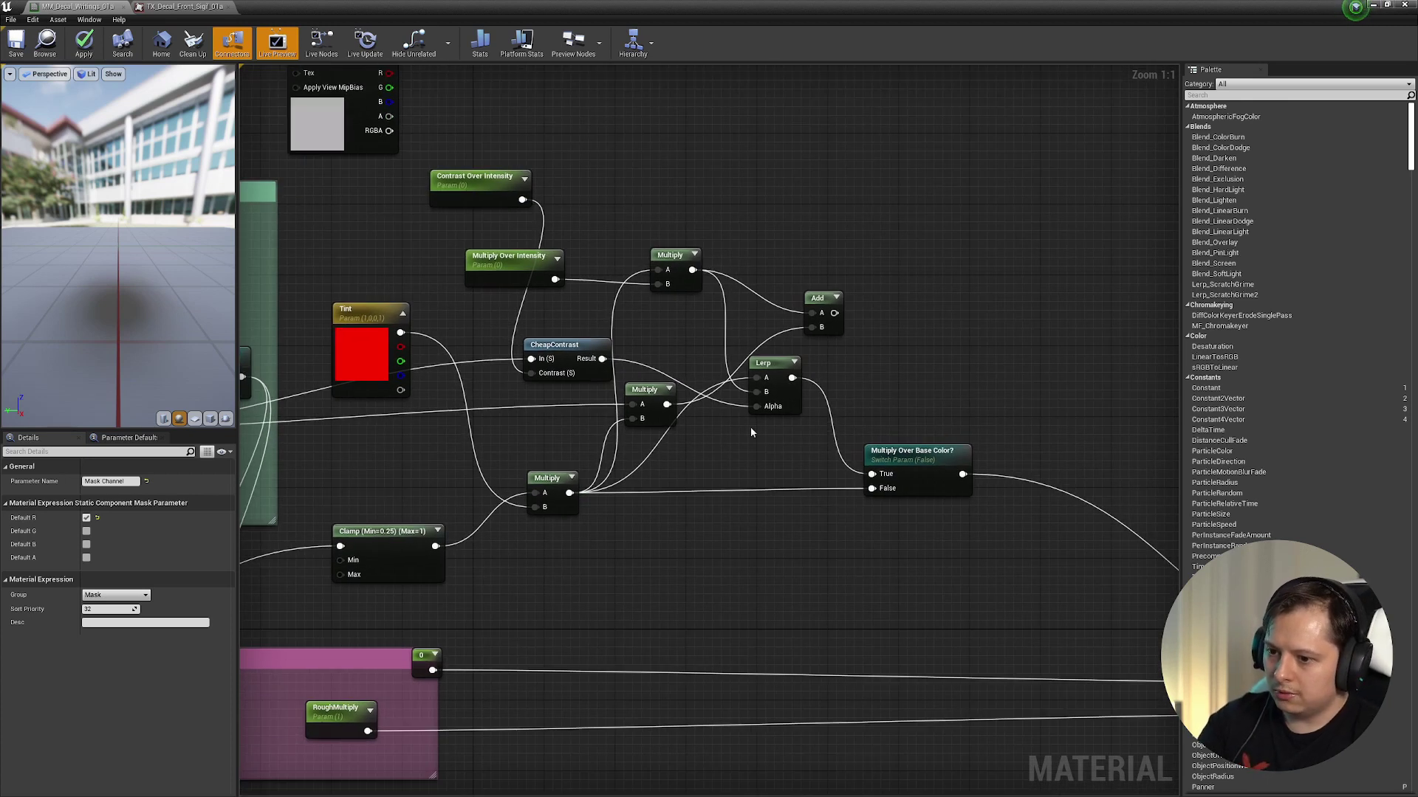
{"action": "left_click_drag", "start_coordinate": [910, 468], "coordinate": [902, 476]}
{"action": "right_click_drag", "start_coordinate": [940, 503], "coordinate": [563, 375]}
{"action": "scroll", "coordinate": [801, 458], "scroll_direction": "down", "scroll_amount": 2}
{"action": "right_click_drag", "start_coordinate": [571, 432], "coordinate": [785, 443]}
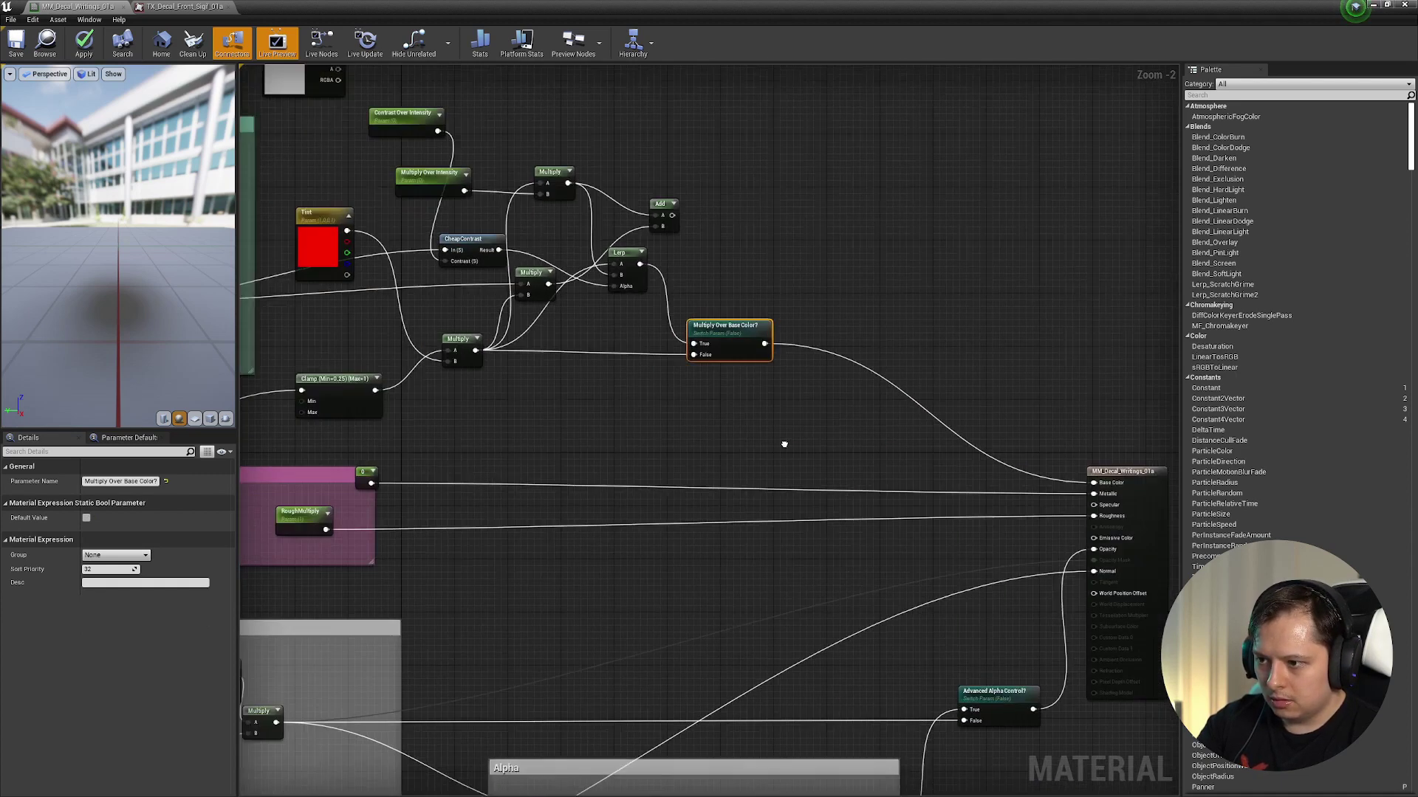
{"action": "right_click_drag", "start_coordinate": [649, 445], "coordinate": [1054, 492]}
{"action": "right_click_drag", "start_coordinate": [514, 503], "coordinate": [834, 441]}
{"action": "right_click_drag", "start_coordinate": [750, 550], "coordinate": [544, 601]}
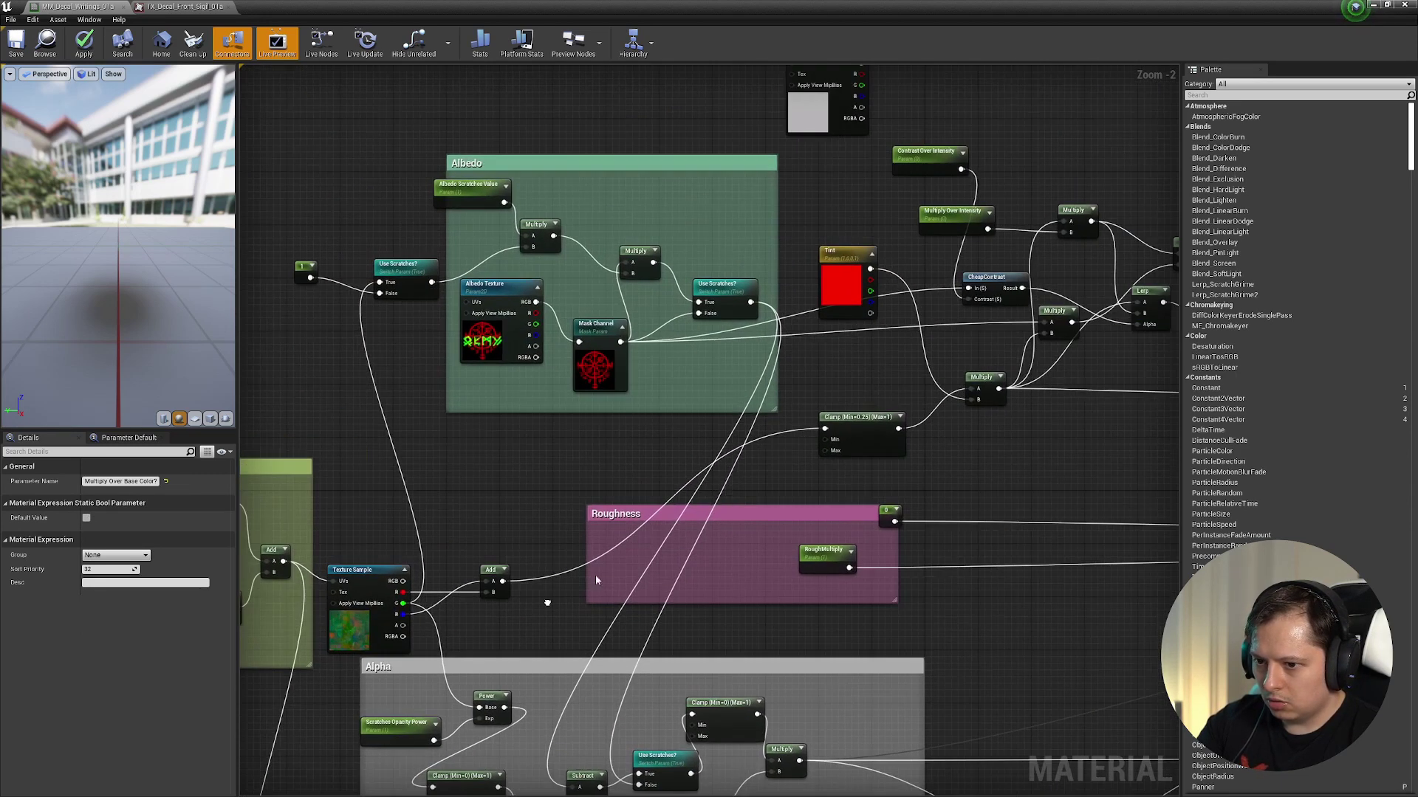
- Examine the Tint, contrast and multiply nodes that connect the Albedo group to the base color switch
{"action": "scroll", "coordinate": [876, 413], "scroll_direction": "up", "scroll_amount": 1}
{"action": "right_click_drag", "start_coordinate": [881, 416], "coordinate": [657, 476]}
{"action": "scroll", "coordinate": [819, 435], "scroll_direction": "up", "scroll_amount": 1}
{"action": "right_click_drag", "start_coordinate": [791, 361], "coordinate": [788, 478]}
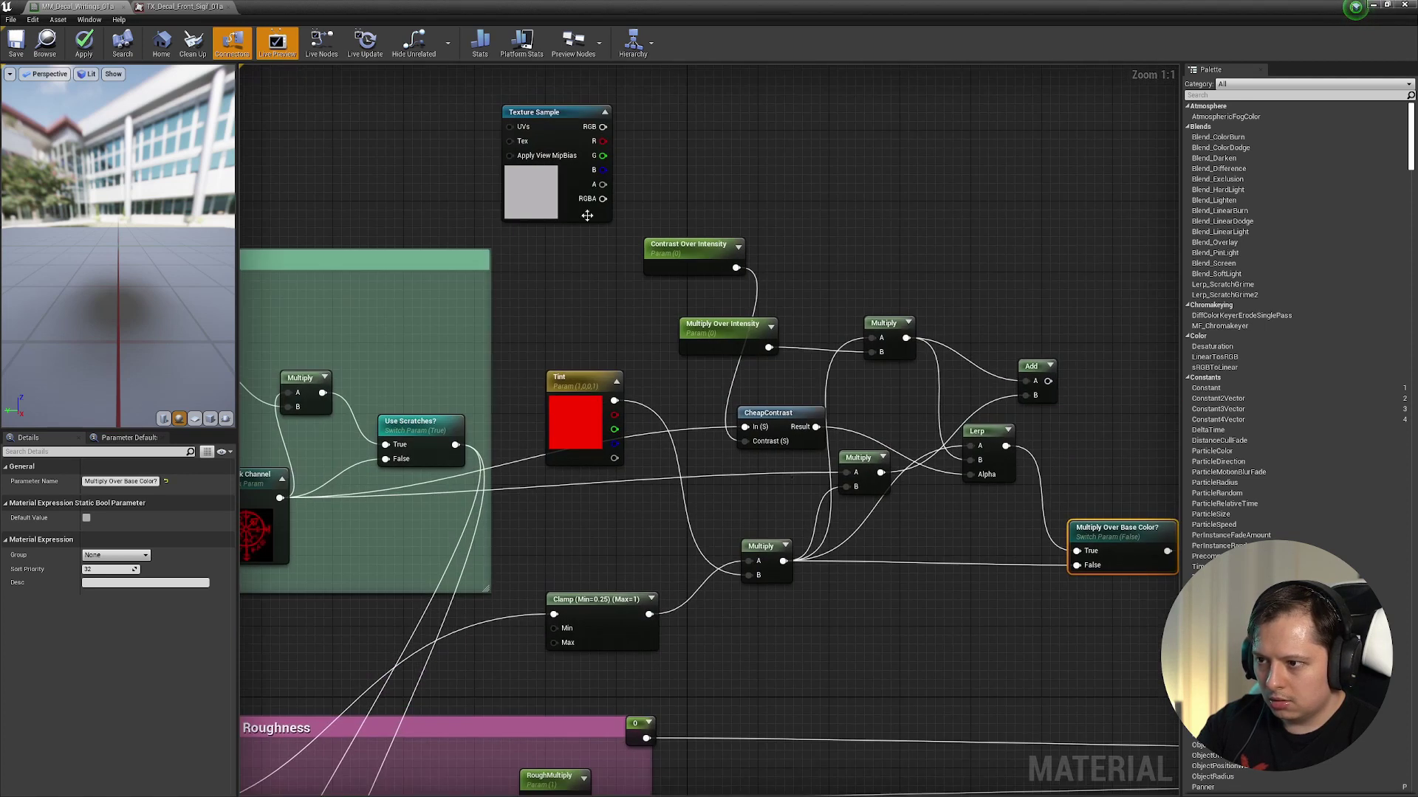
{"action": "right_click_drag", "start_coordinate": [587, 215], "coordinate": [577, 274]}
{"action": "right_click_drag", "start_coordinate": [551, 211], "coordinate": [976, 235]}
- Inspect the Albedo Texture parameter and reposition the Tint node slightly closer to the Albedo group
{"action": "left_click", "coordinate": [342, 424]}
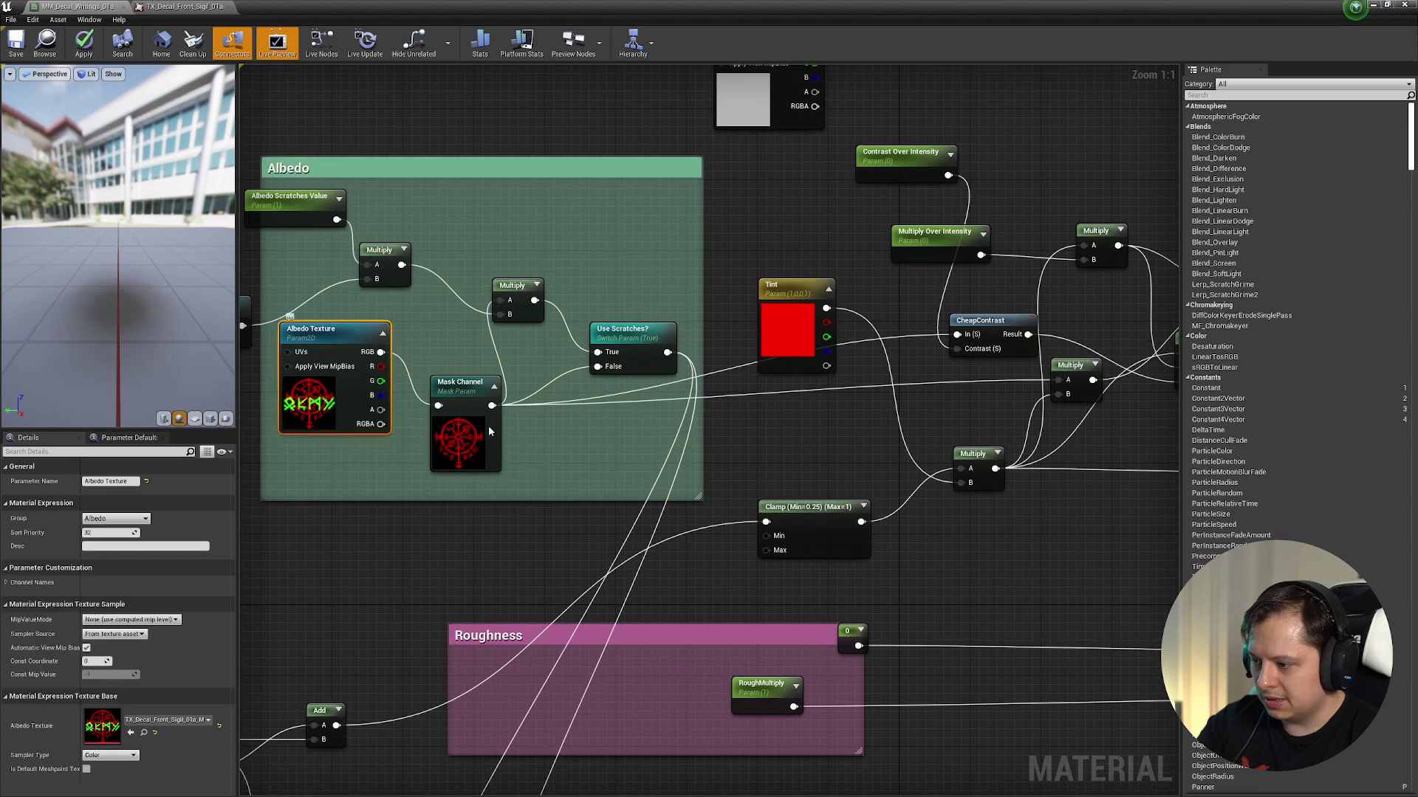
{"action": "right_click_drag", "start_coordinate": [306, 352], "coordinate": [397, 350]}
{"action": "right_click_drag", "start_coordinate": [782, 344], "coordinate": [657, 356]}
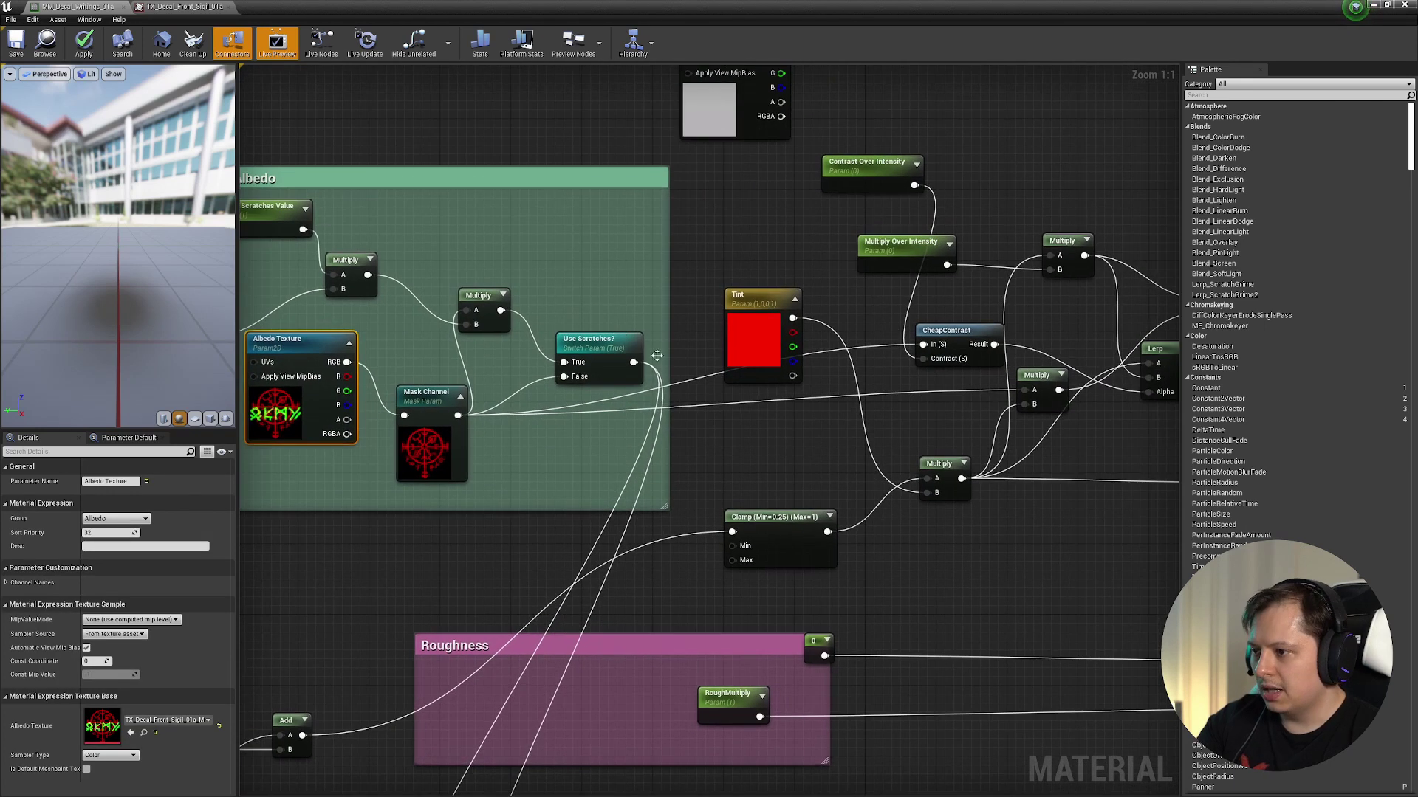
{"action": "left_click_drag", "start_coordinate": [751, 342], "coordinate": [718, 305]}
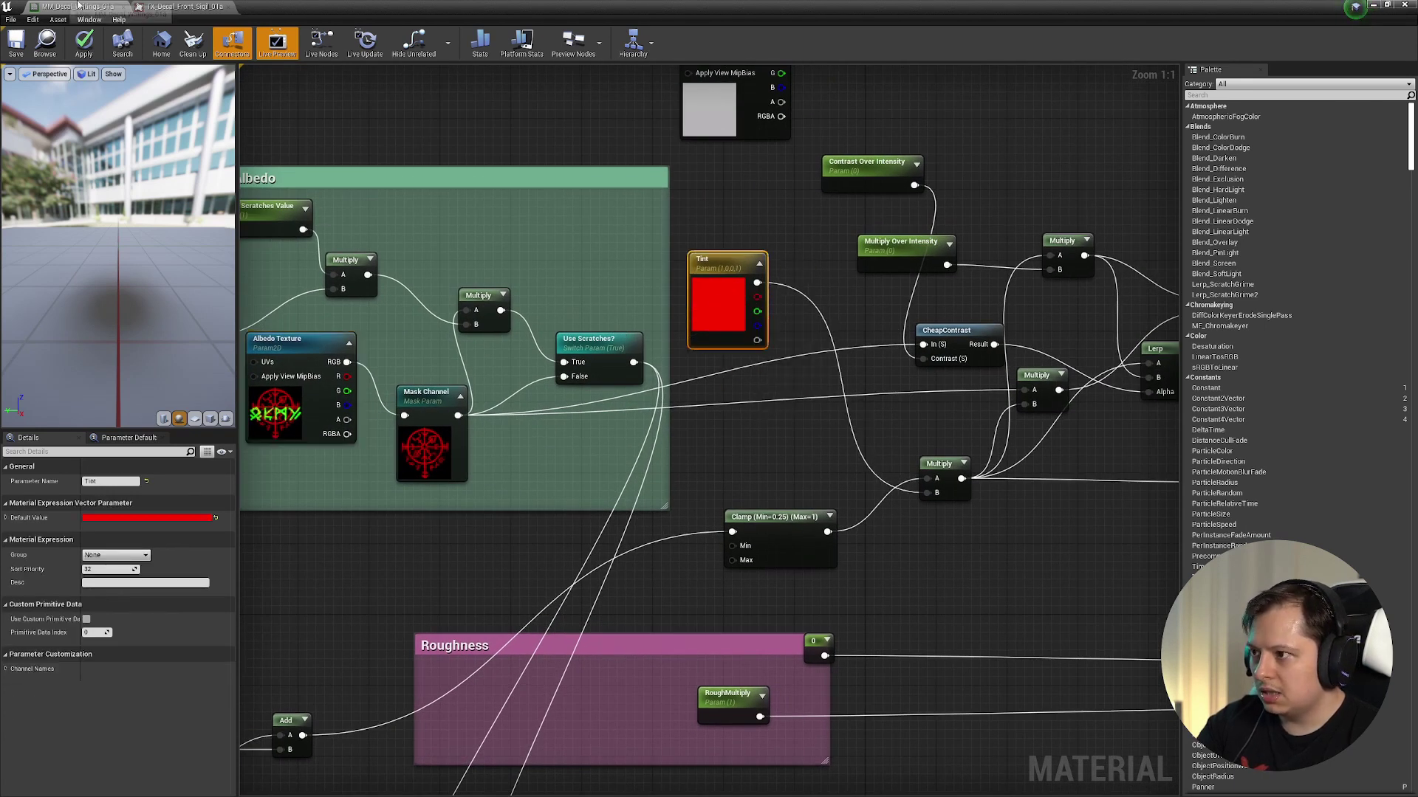
- Close the writings decal material and examine the painted decals on the mansion's pillars and facade in the level
{"action": "left_click", "coordinate": [1405, 4]}
{"action": "left_click", "coordinate": [779, 451]}
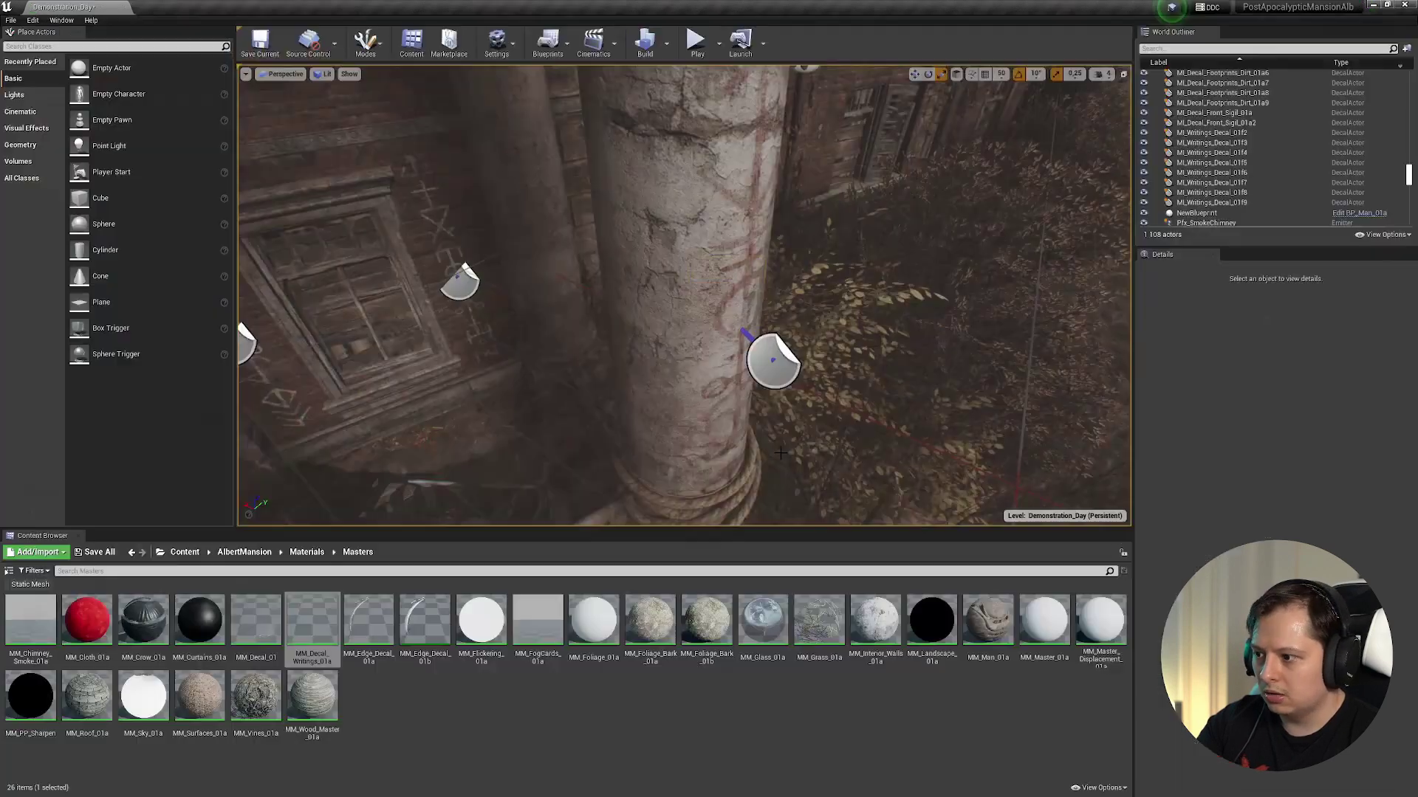
{"action": "right_click_drag", "start_coordinate": [833, 408], "coordinate": [705, 311]}
{"action": "key", "text": "alt+3"}
{"action": "key", "text": "w"}
{"action": "key", "text": "s"}
{"action": "key", "text": "alt+4"}
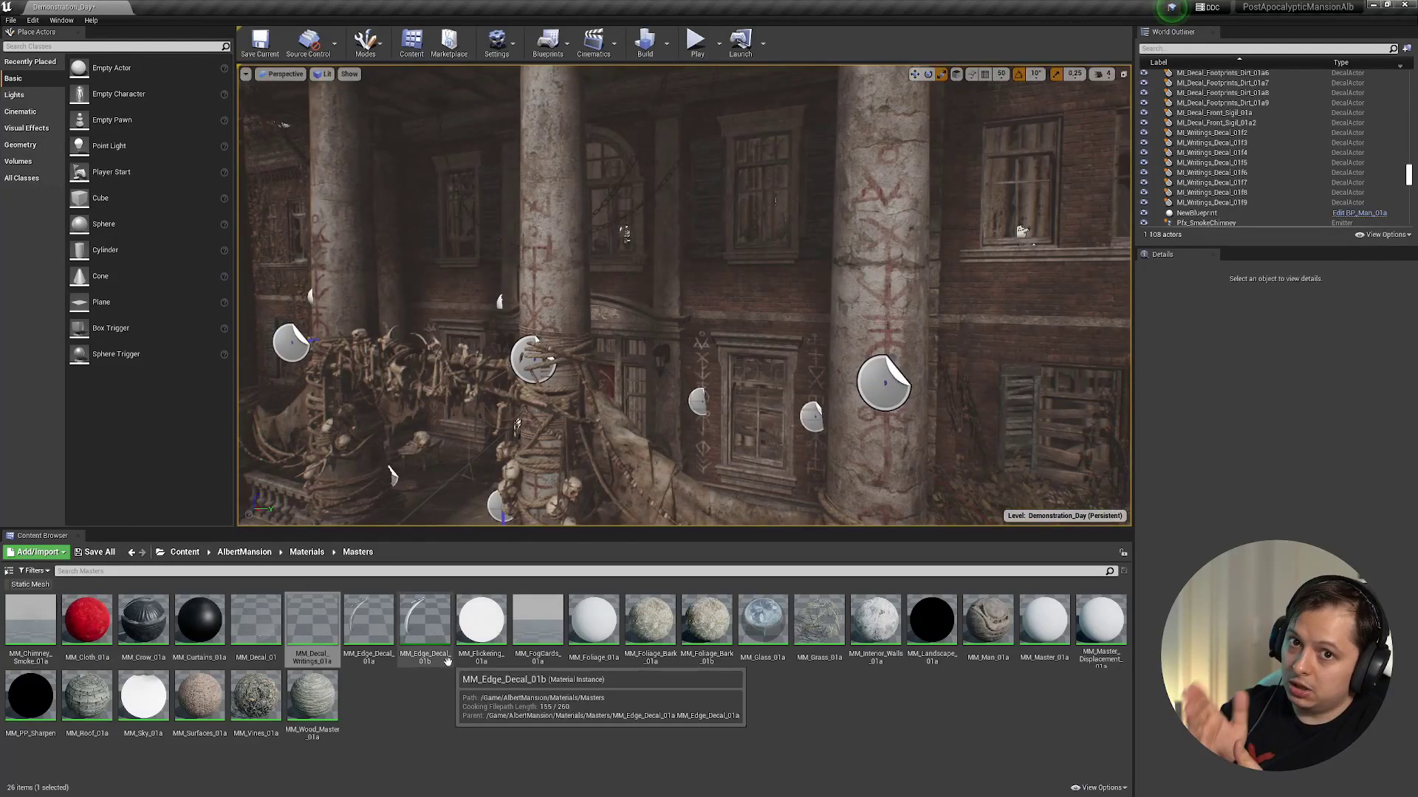
- Open the MM_Edge_Decal_01b instance and its parent material MM_Edge_Decal_01a, and inspect the Contrast_Preserve_Color node
{"action": "double_click", "coordinate": [419, 626]}
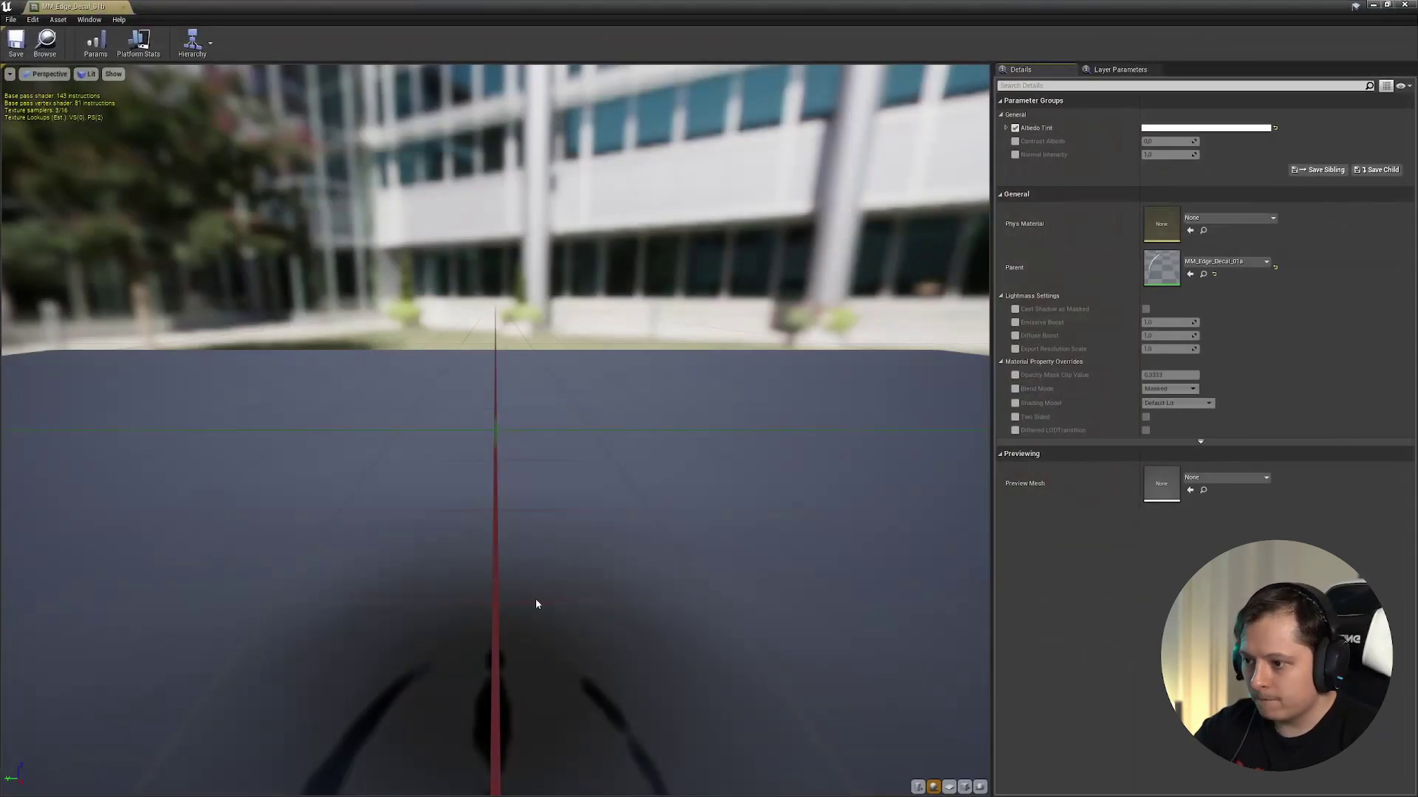
{"action": "double_click", "coordinate": [1160, 270]}
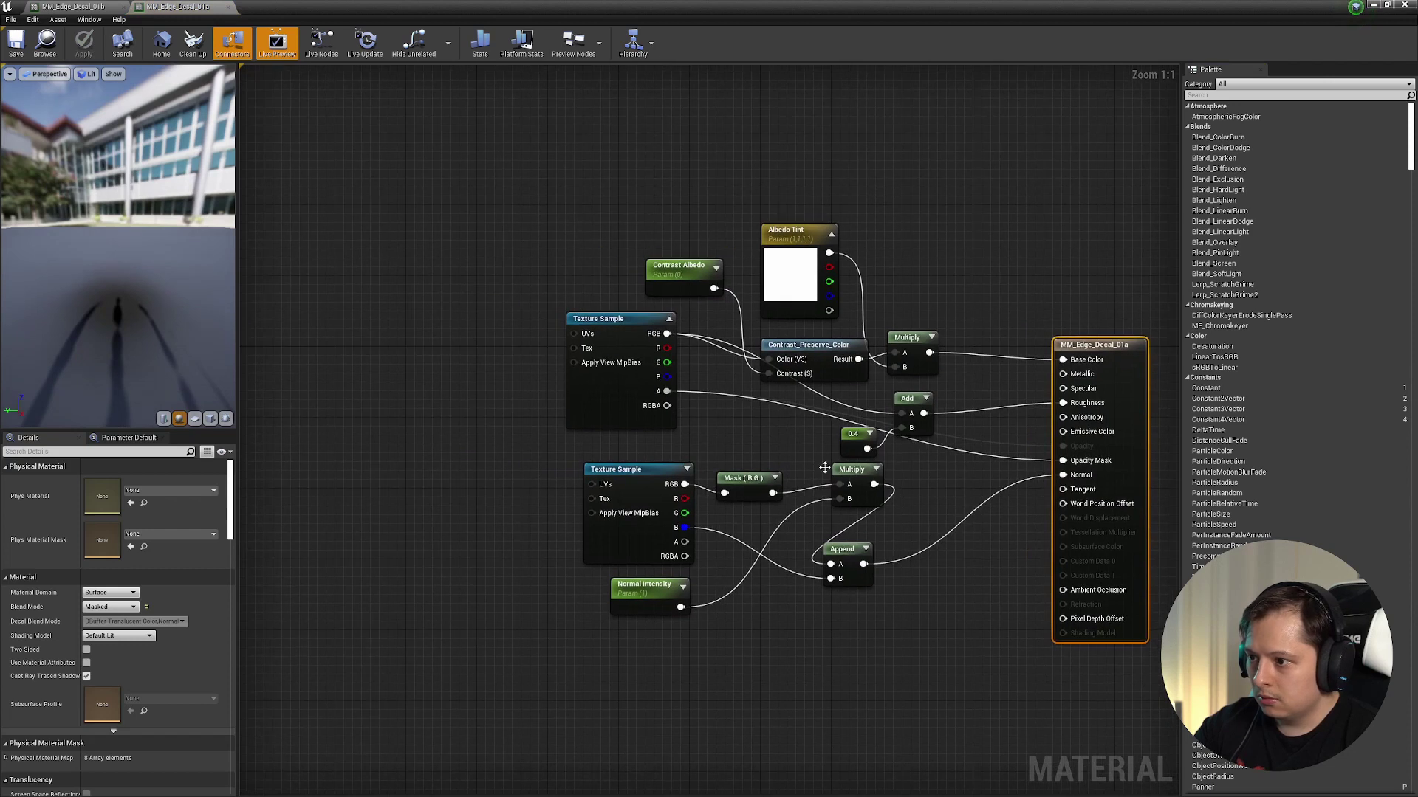
{"action": "left_click", "coordinate": [725, 331]}
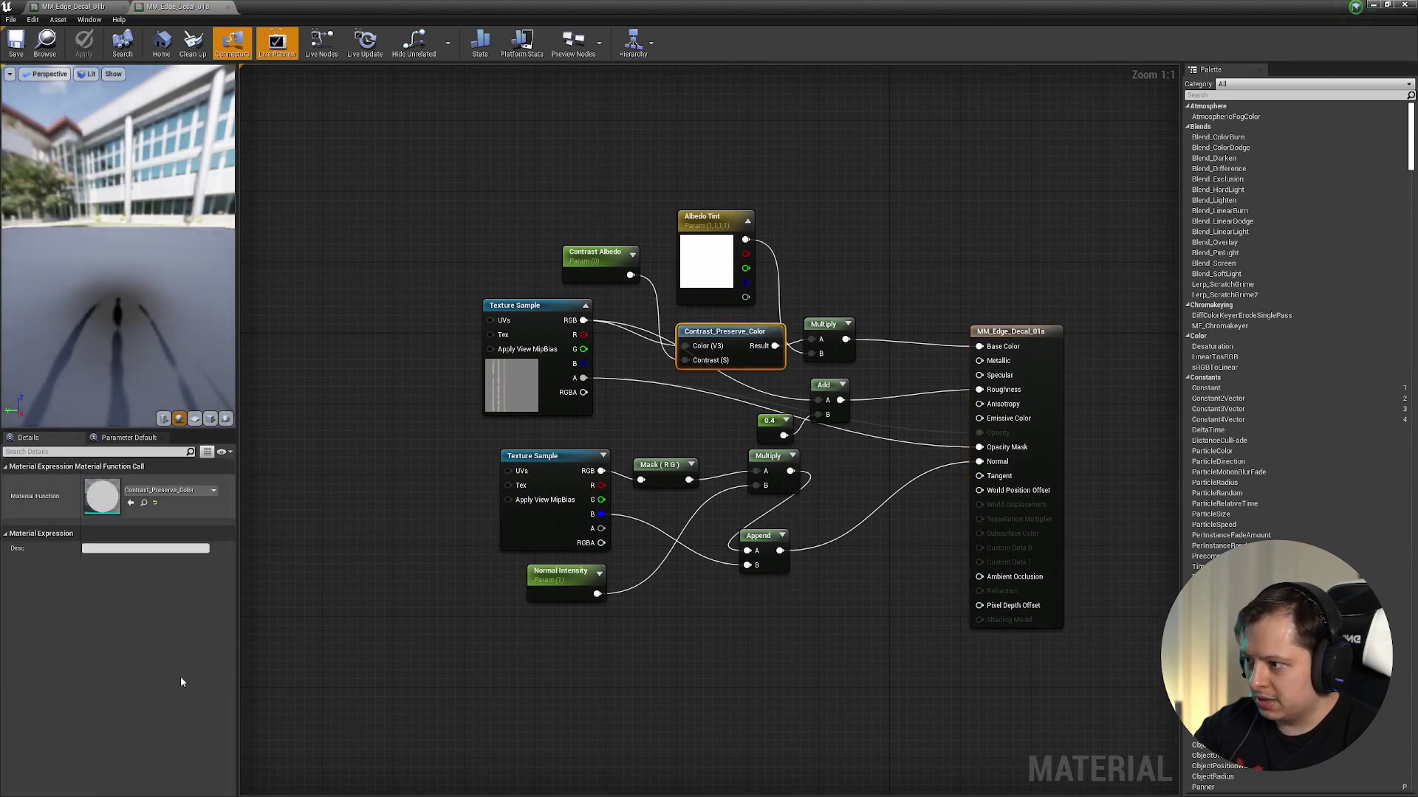
{"action": "left_click", "coordinate": [411, 458]}
- Inspect the albedo texture of the edge decal material, view TX_Edge_Decal_01a_ALB, and close the texture and material editors
{"action": "right_click_drag", "start_coordinate": [652, 347], "coordinate": [561, 360]}
{"action": "left_click", "coordinate": [428, 393]}
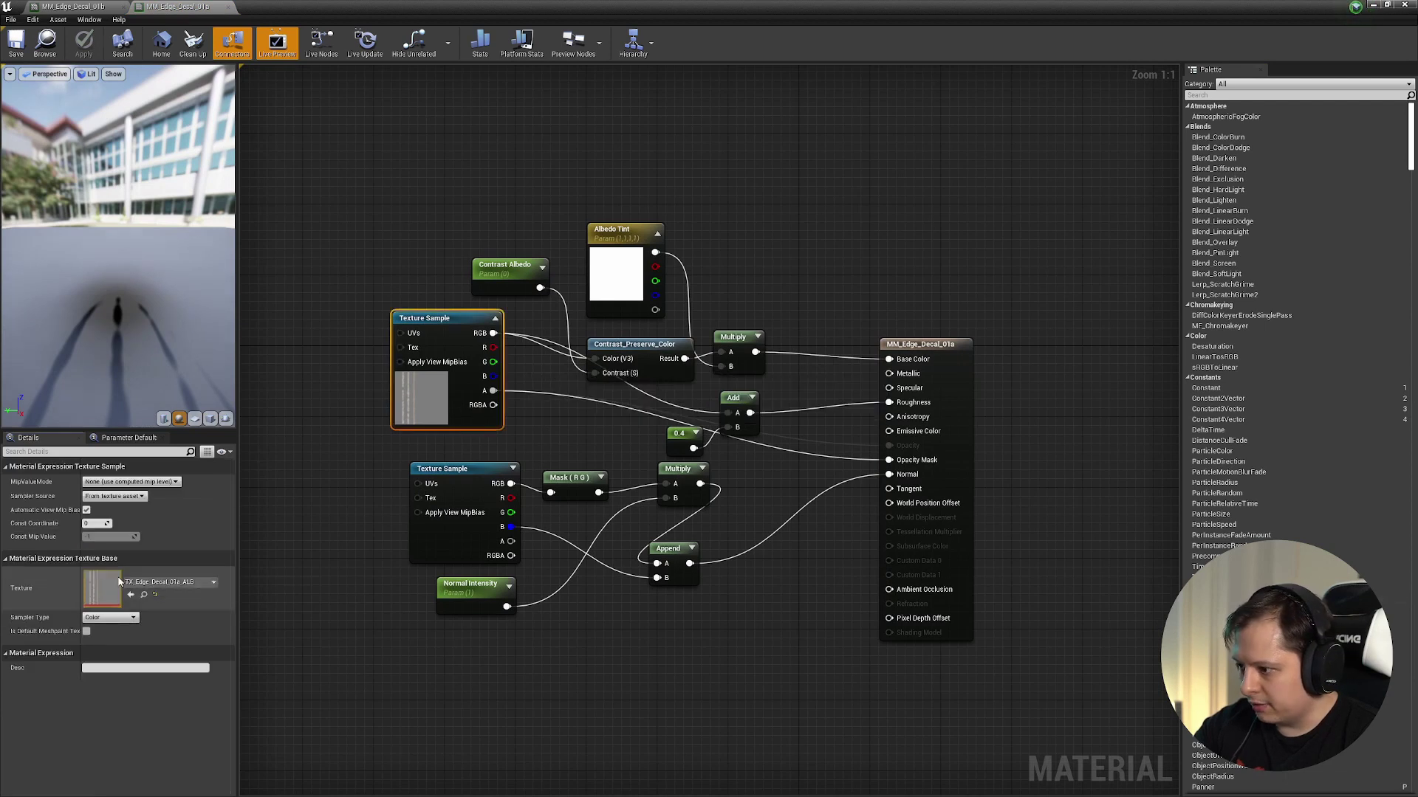
{"action": "double_click", "coordinate": [120, 583]}
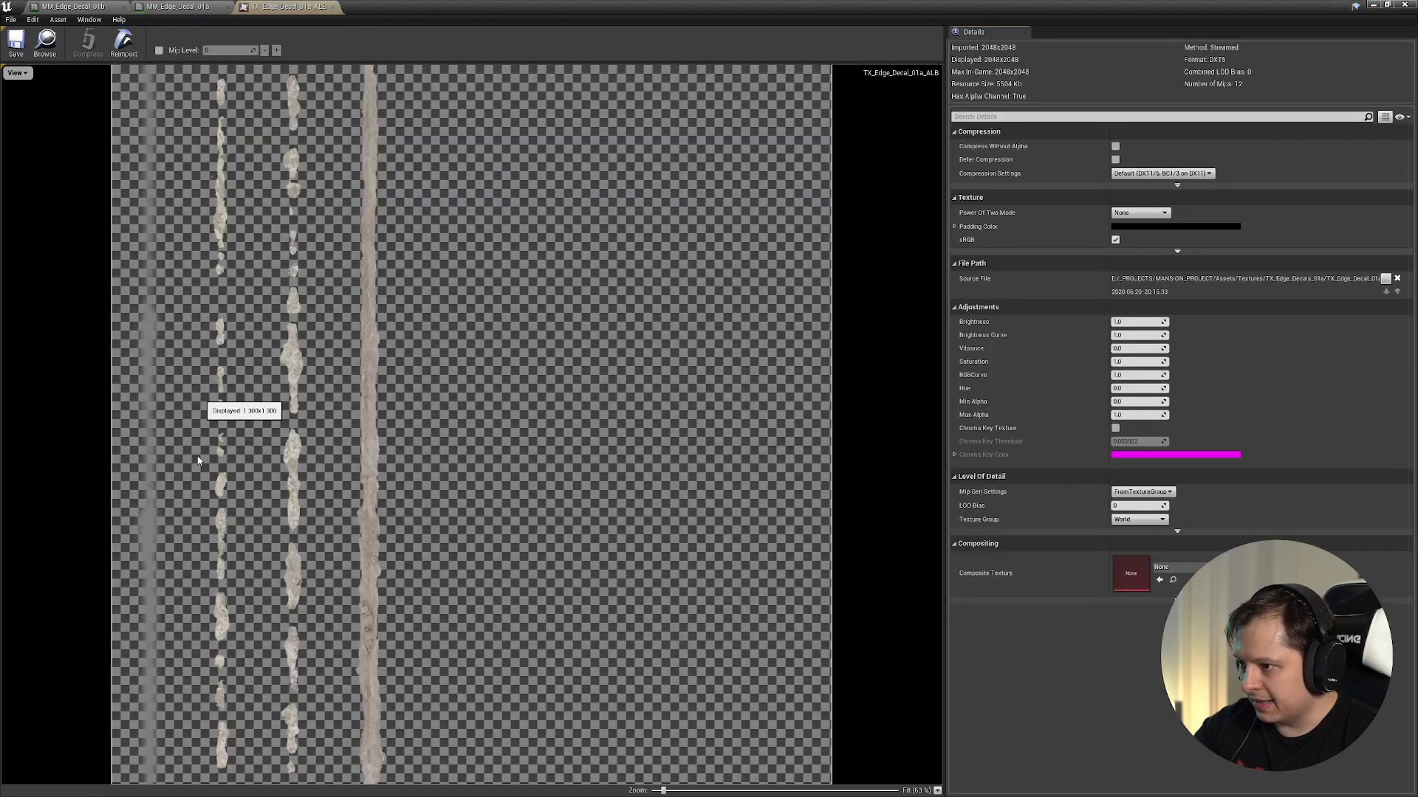
{"action": "left_click", "coordinate": [333, 6]}
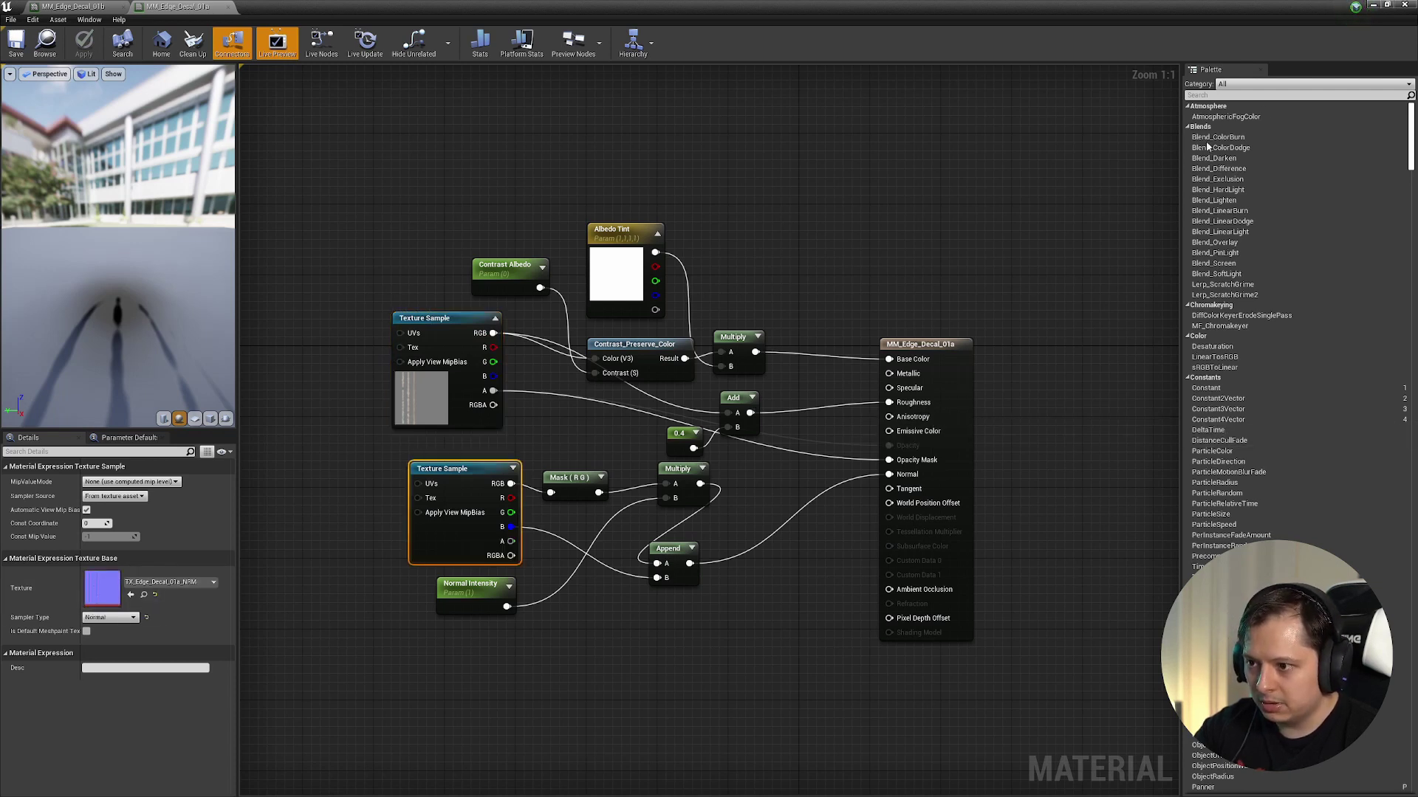
{"action": "left_click", "coordinate": [1403, 6]}
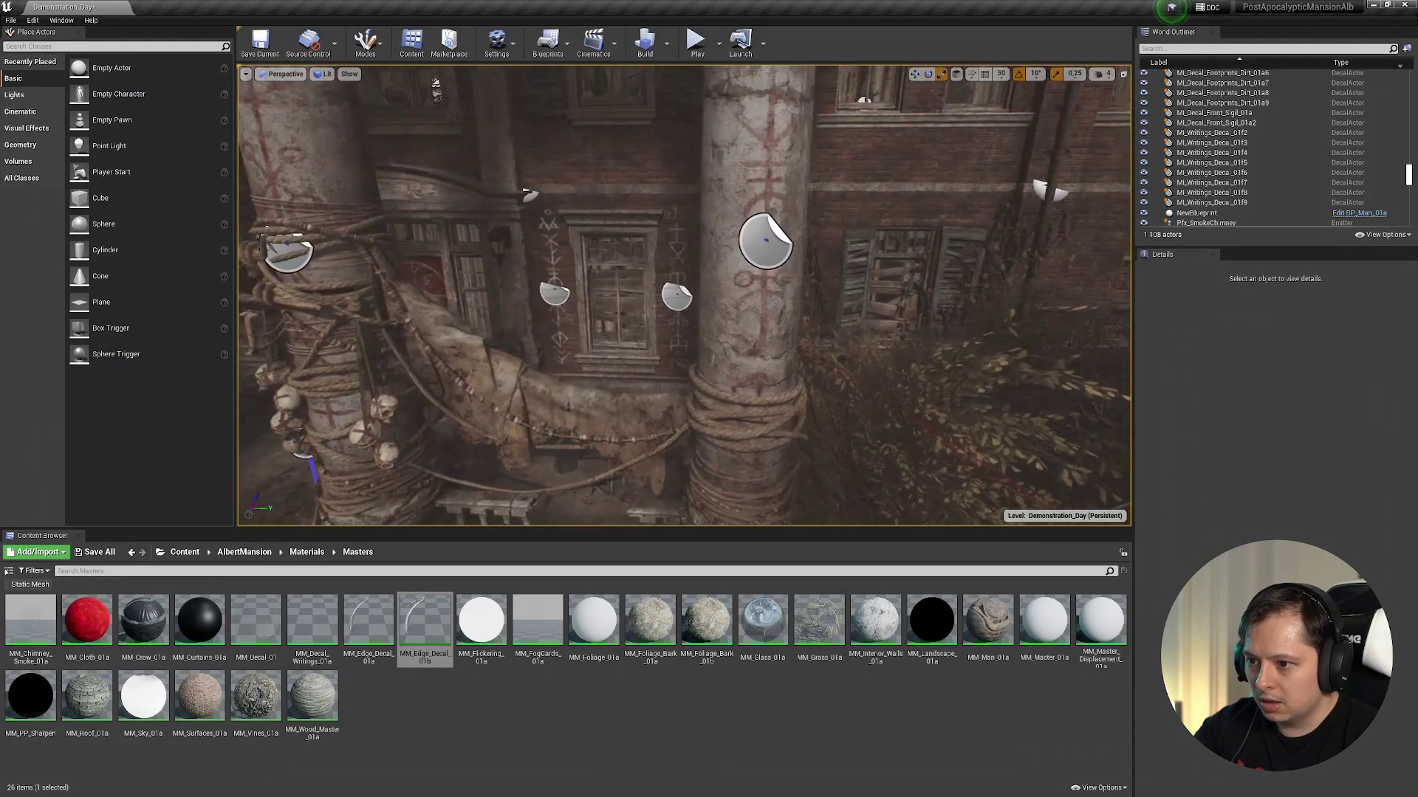
- Examine the base of the mansion wall where it meets the ground, selecting the floor tile, wall and pillar there
{"action": "left_click", "coordinate": [635, 405]}
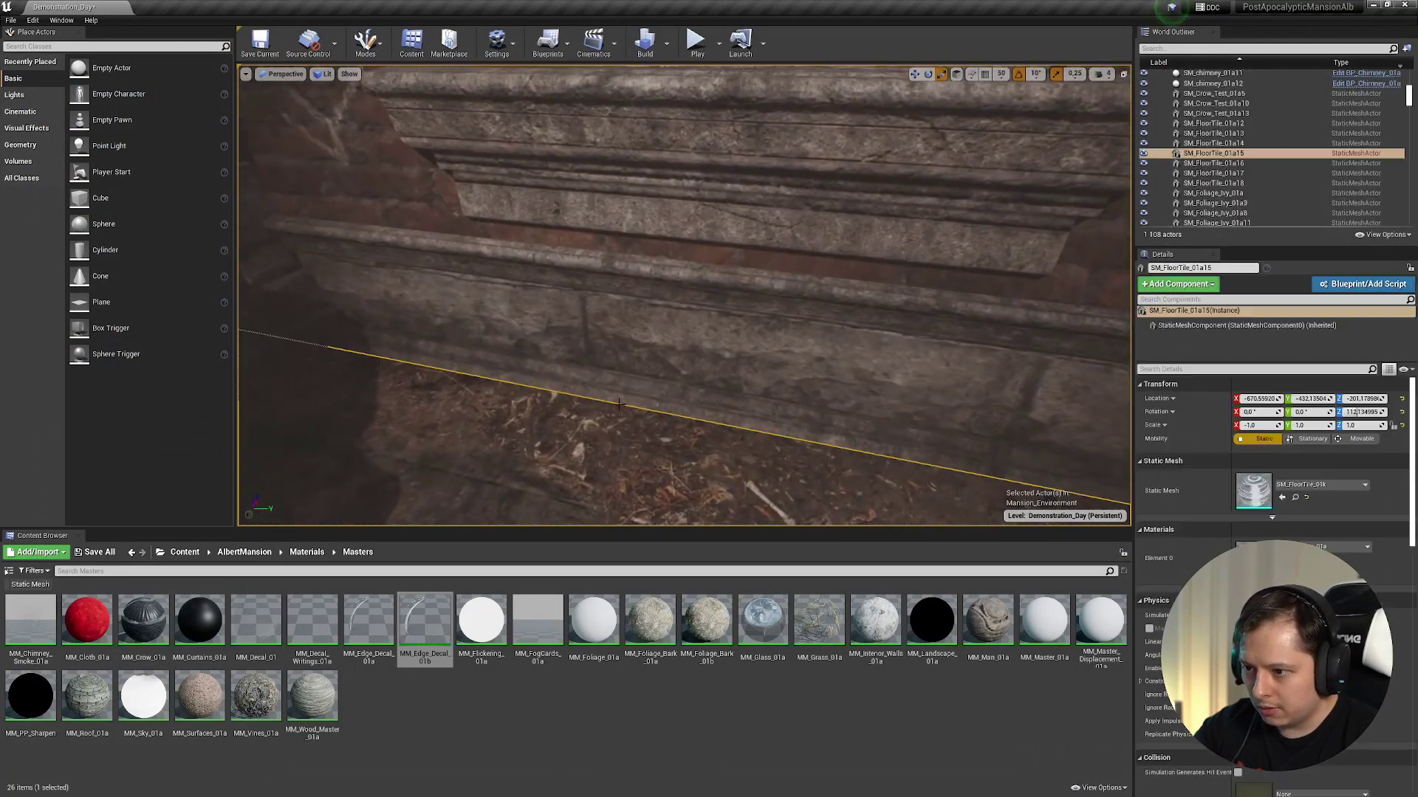
{"action": "right_click_drag", "start_coordinate": [636, 405], "coordinate": [675, 379]}
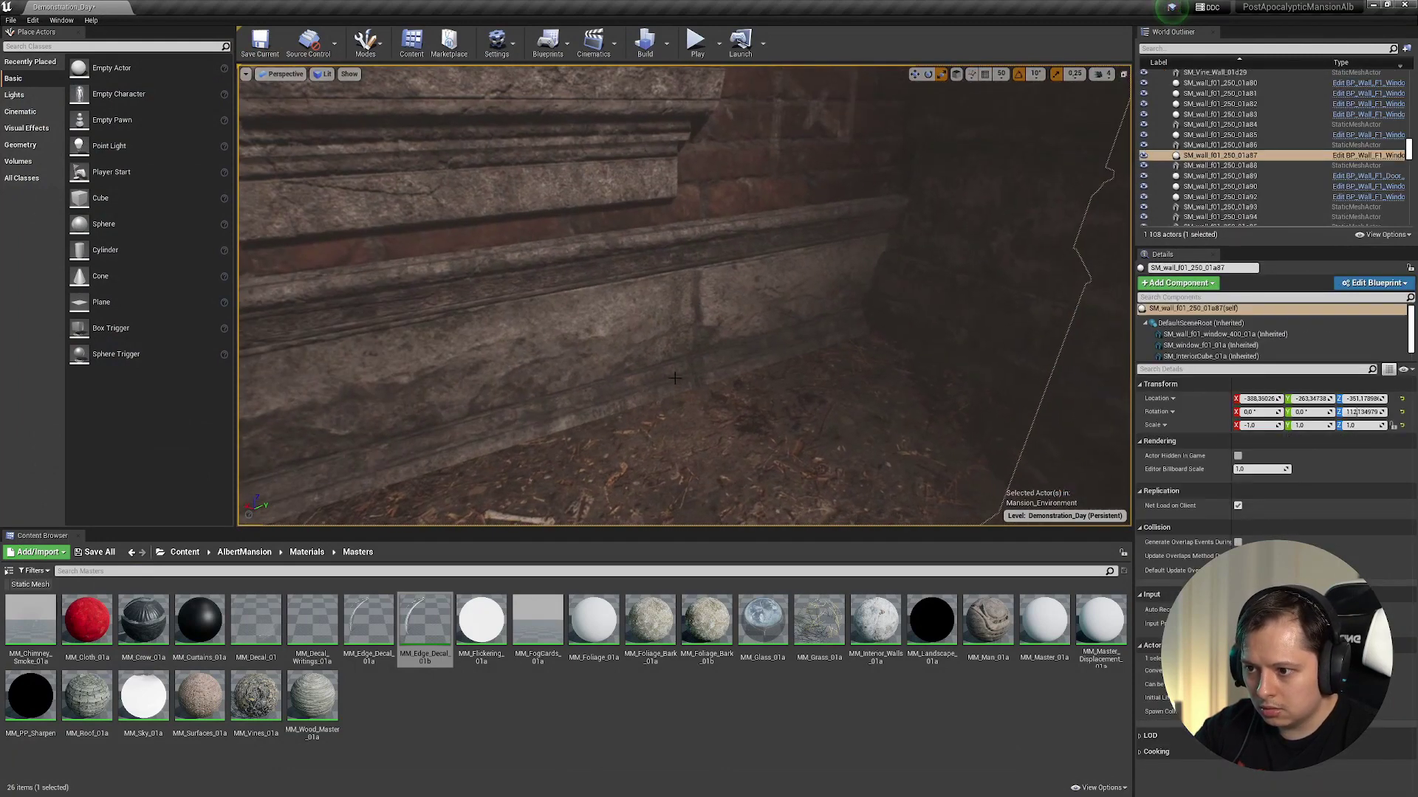
{"action": "left_click", "coordinate": [936, 372]}
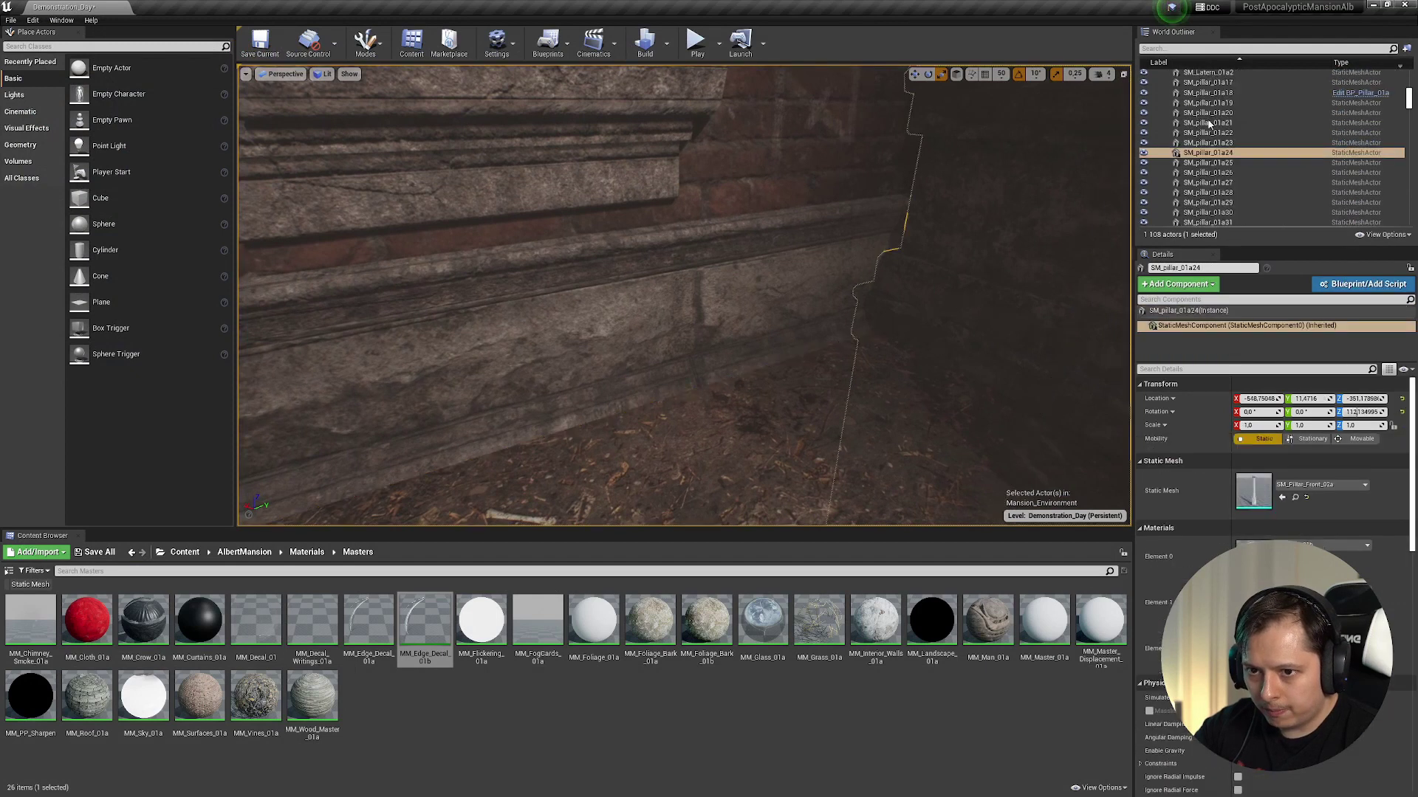
- Delete the MM_Edge_Decal_01b material instance from the Masters folder
{"action": "left_click", "coordinate": [418, 628]}
{"action": "key", "text": "Delete"}
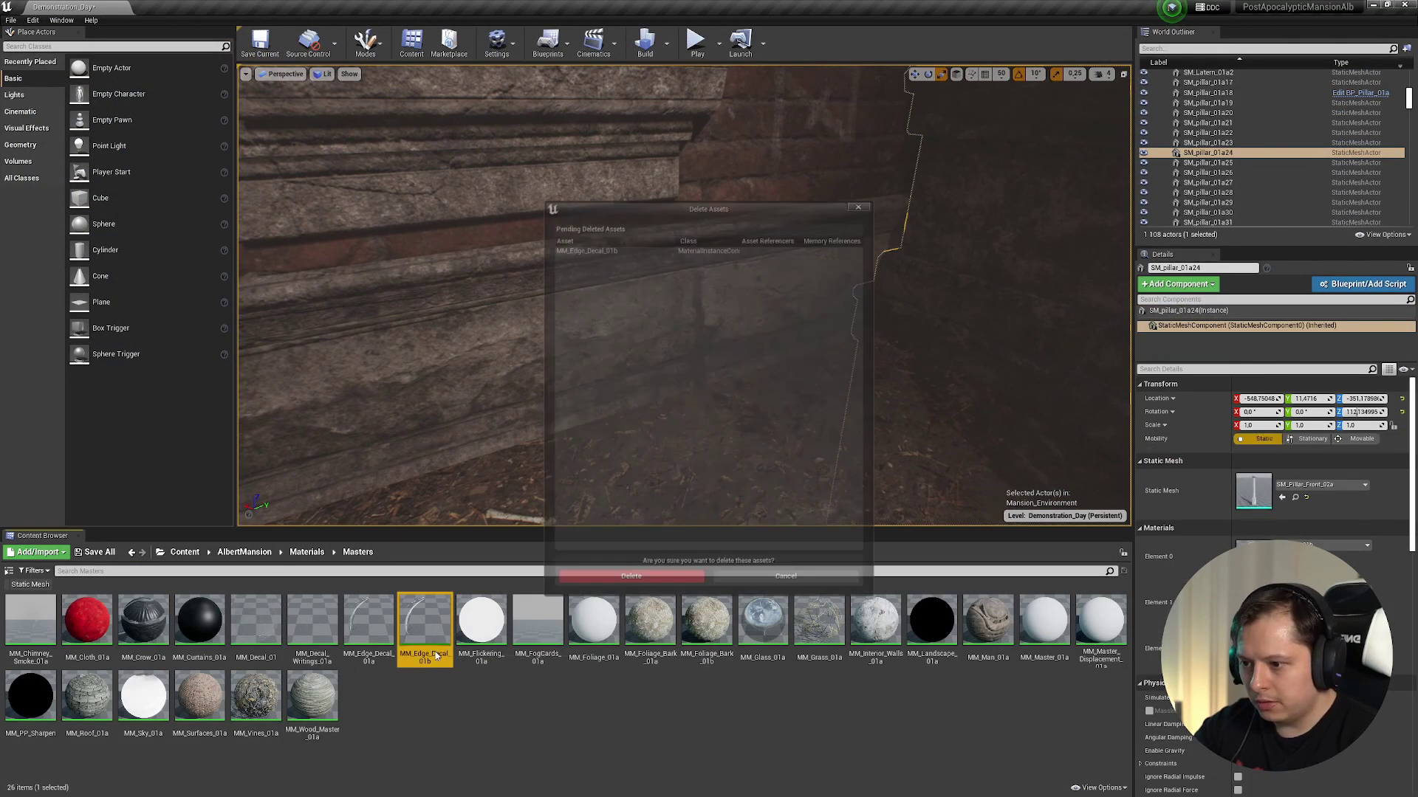
{"action": "left_click", "coordinate": [629, 581]}
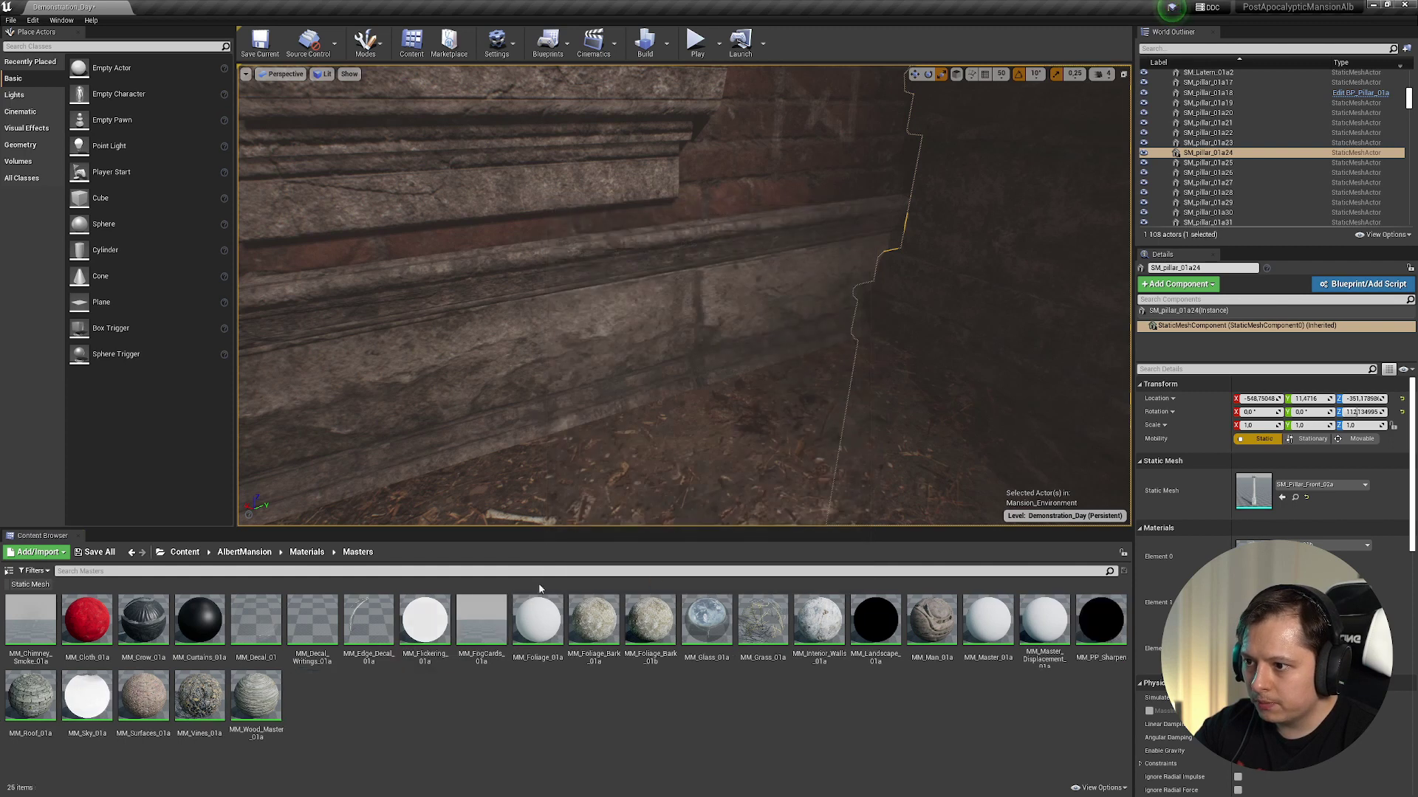
- Check which assets reference MM_Edge_Decal_01a through a deletion request and locate the referencing instance in the Instances folder
{"action": "left_click", "coordinate": [370, 625]}
{"action": "key", "text": "Delete"}
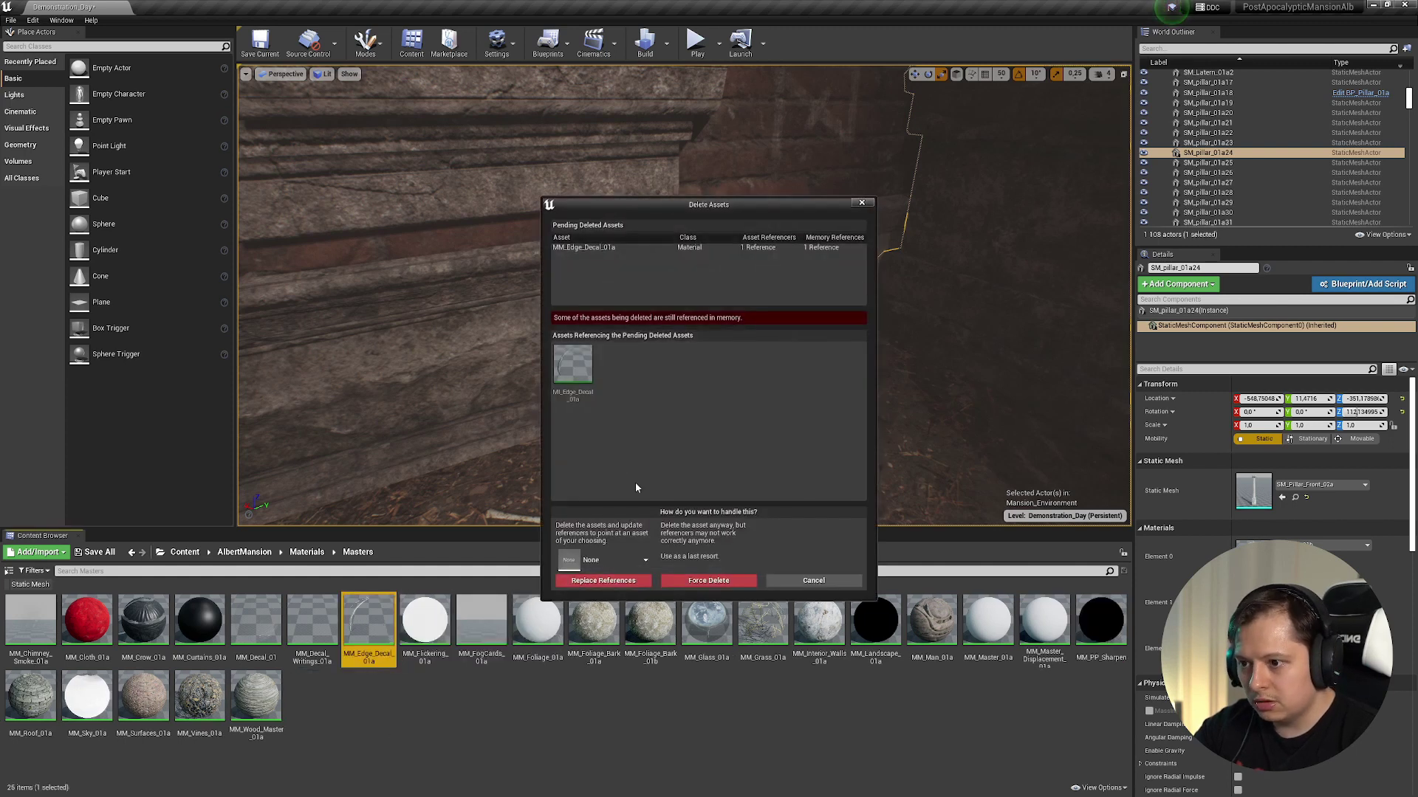
{"action": "double_click", "coordinate": [574, 363]}
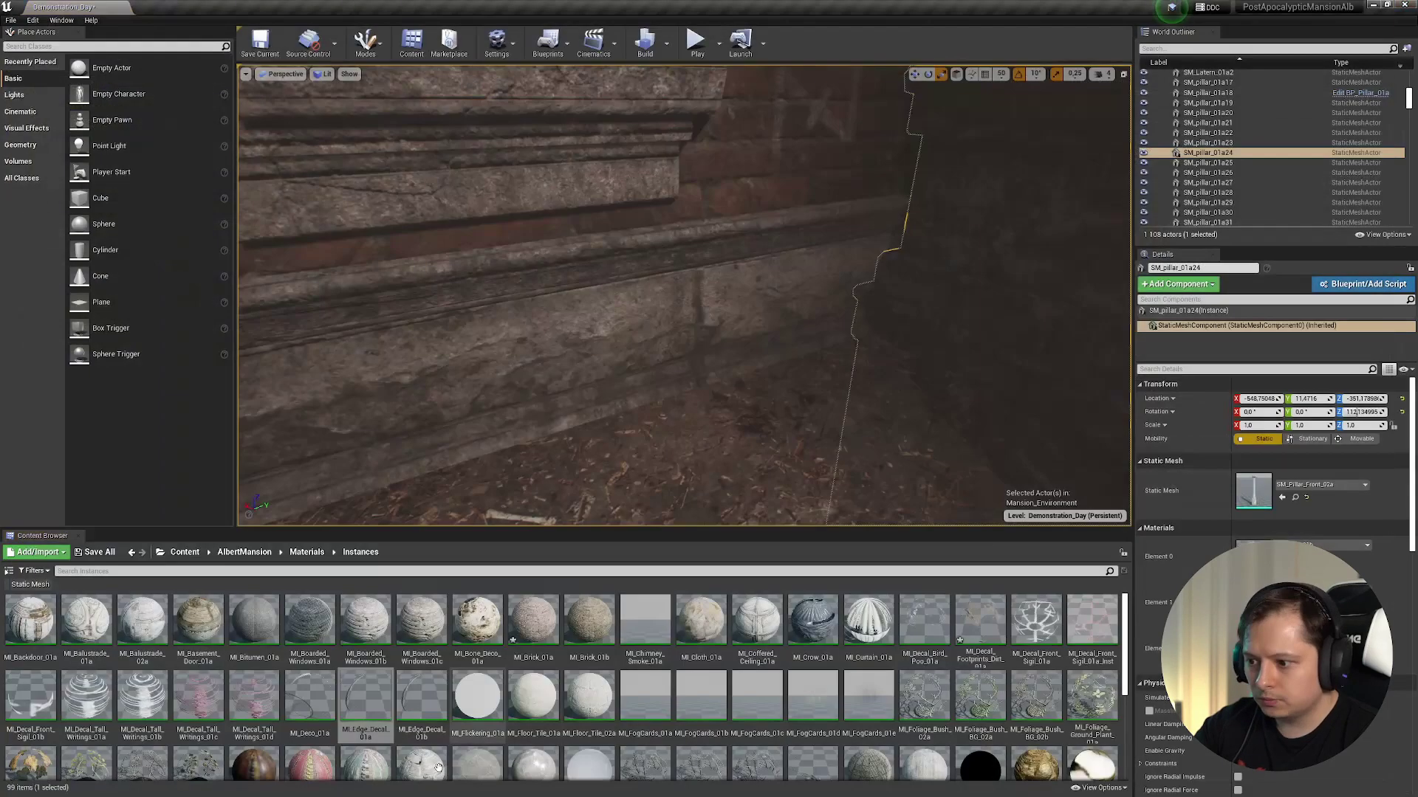
- Check the references of MI_Edge_Decal_01a through a deletion request, and open and inspect the first referencing pillar decal mesh
{"action": "key", "text": "Delete"}
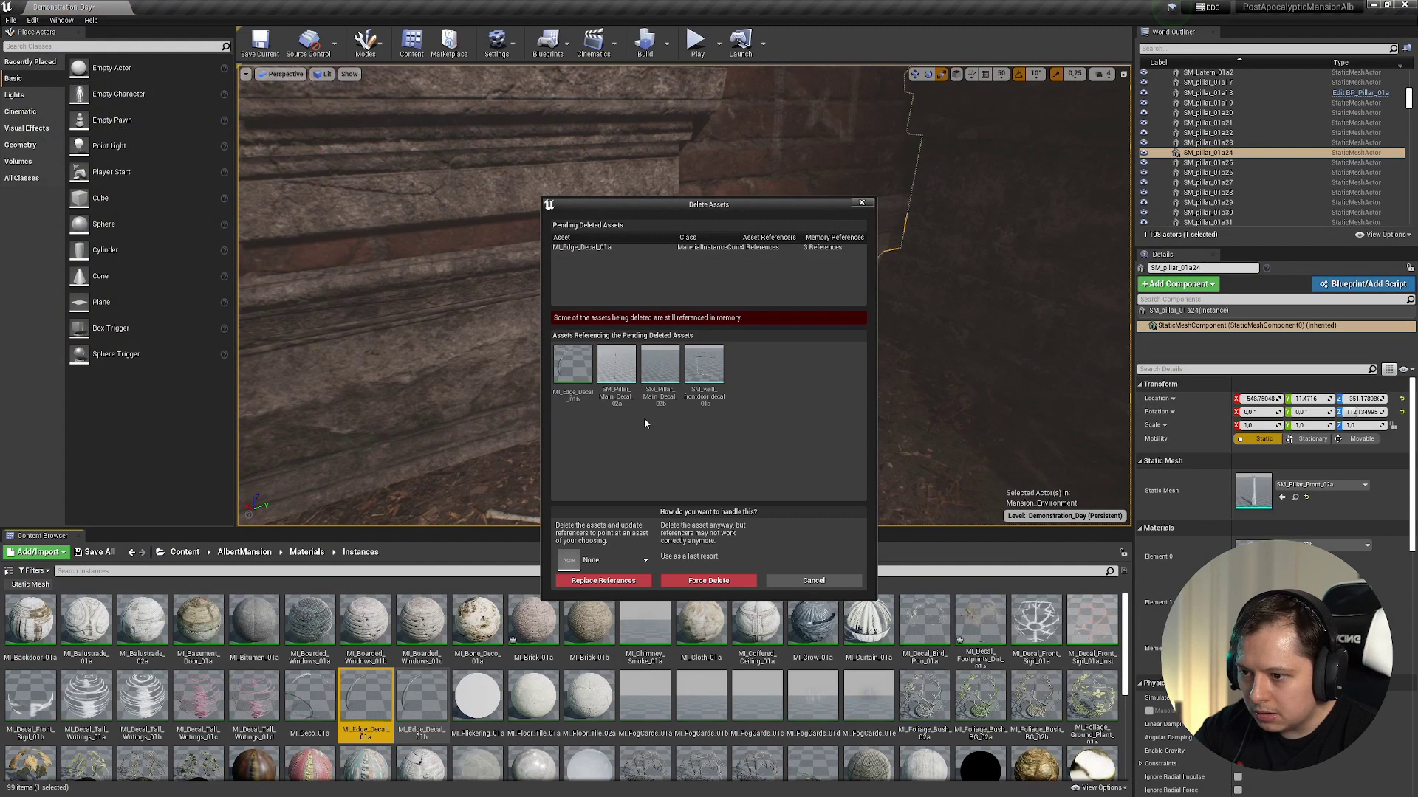
{"action": "double_click", "coordinate": [615, 371]}
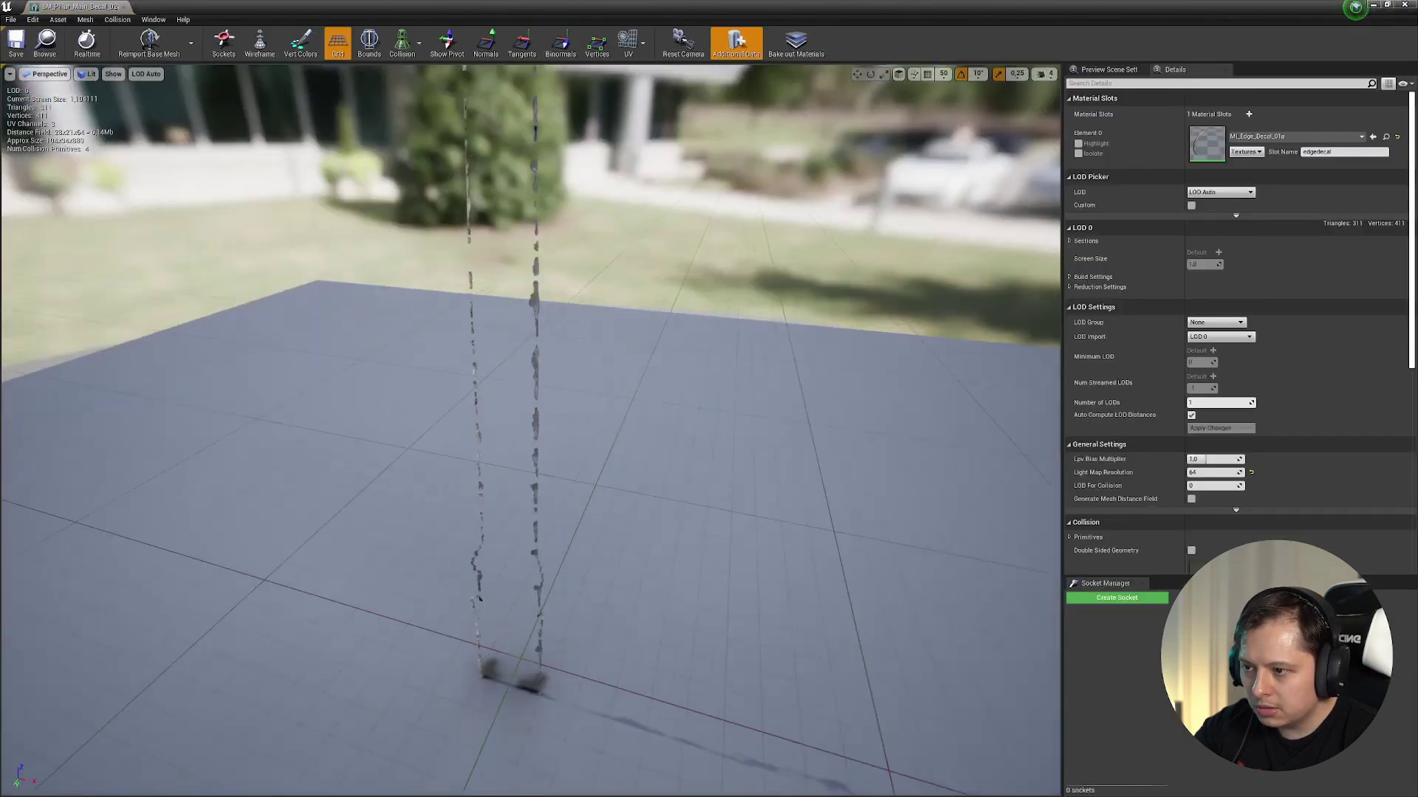
{"action": "right_click_drag", "start_coordinate": [1012, 215], "coordinate": [1013, 215]}
{"action": "right_click_drag", "start_coordinate": [771, 384], "coordinate": [771, 384]}
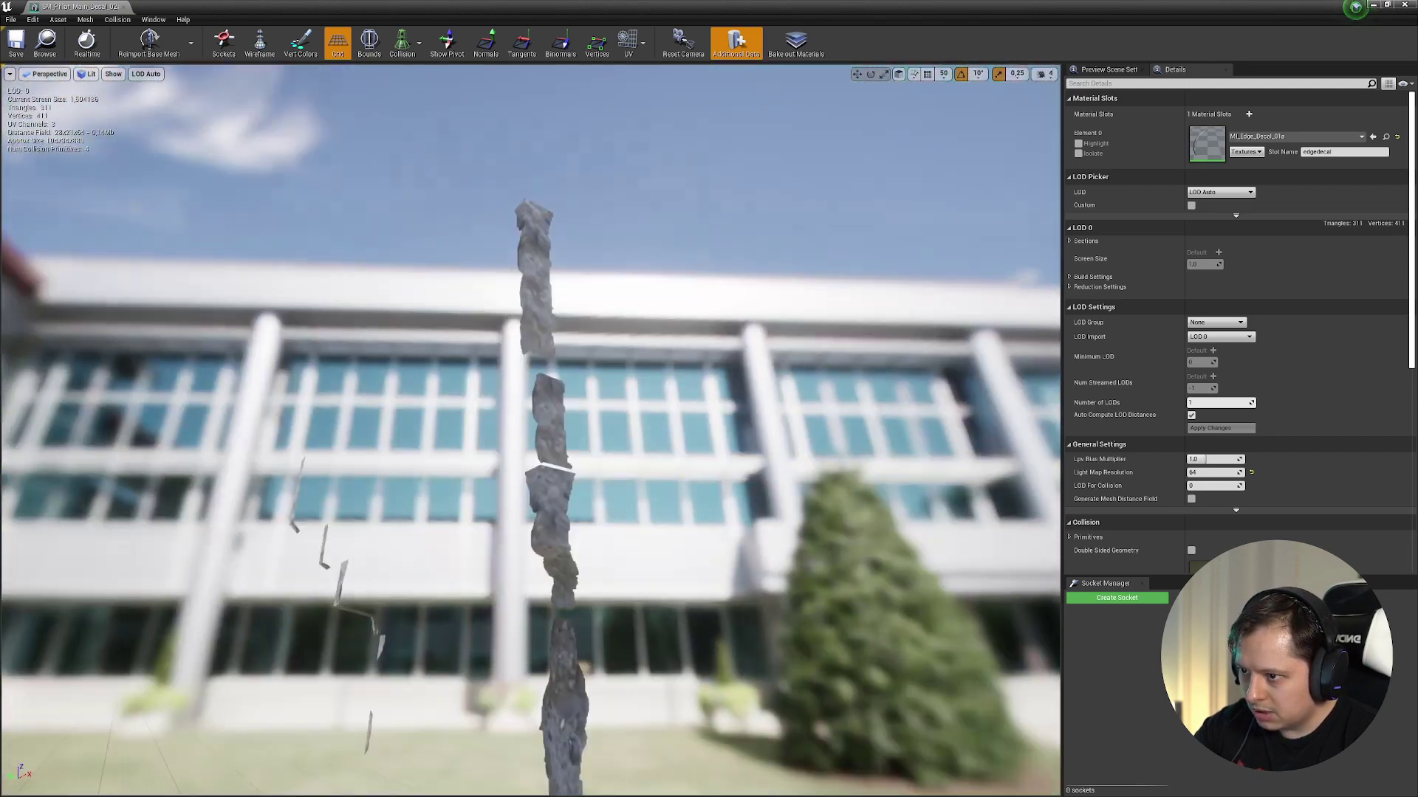
- Close the mesh editor and examine the front pillars and brick facade in the level
{"action": "left_click", "coordinate": [1408, 7]}
{"action": "right_click_drag", "start_coordinate": [703, 337], "coordinate": [703, 337]}
{"action": "right_click_drag", "start_coordinate": [336, 411], "coordinate": [337, 411]}
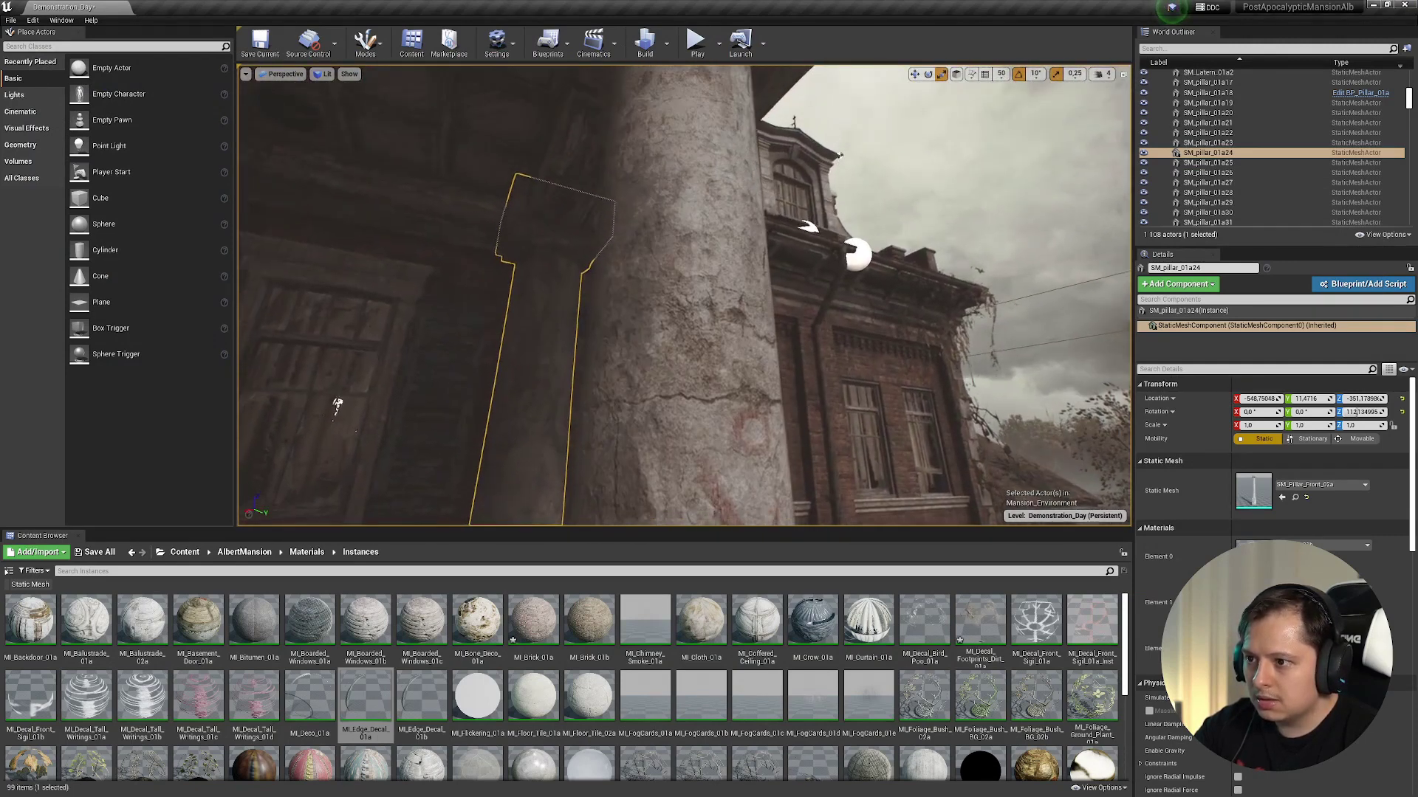
{"action": "left_click", "coordinate": [668, 357]}
{"action": "right_click_drag", "start_coordinate": [668, 357], "coordinate": [668, 357]}
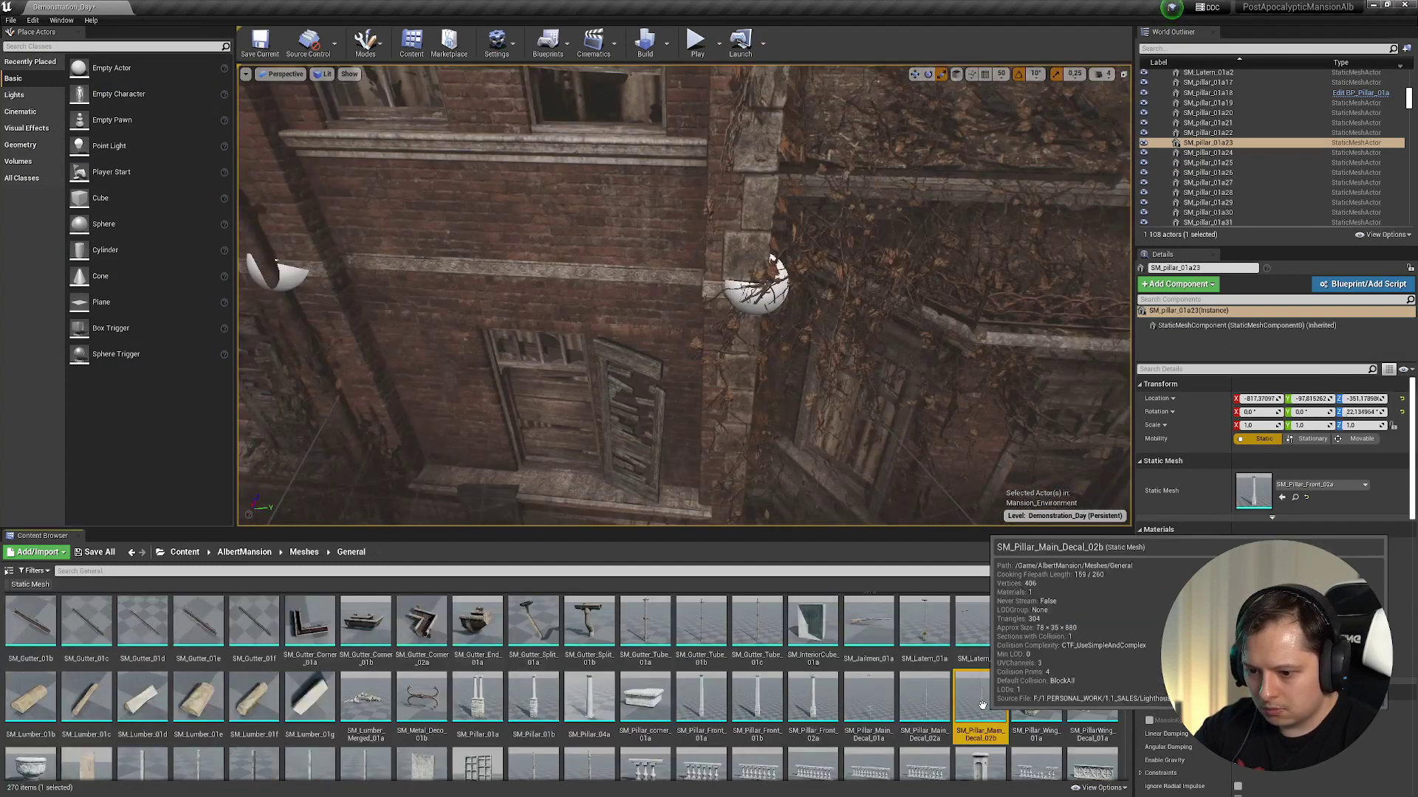
- Check the references of SM_Pillar_Main_Decal_02b through a deletion request and open the viewport of the BP_Pillar_01a blueprint
{"action": "key", "text": "Delete"}
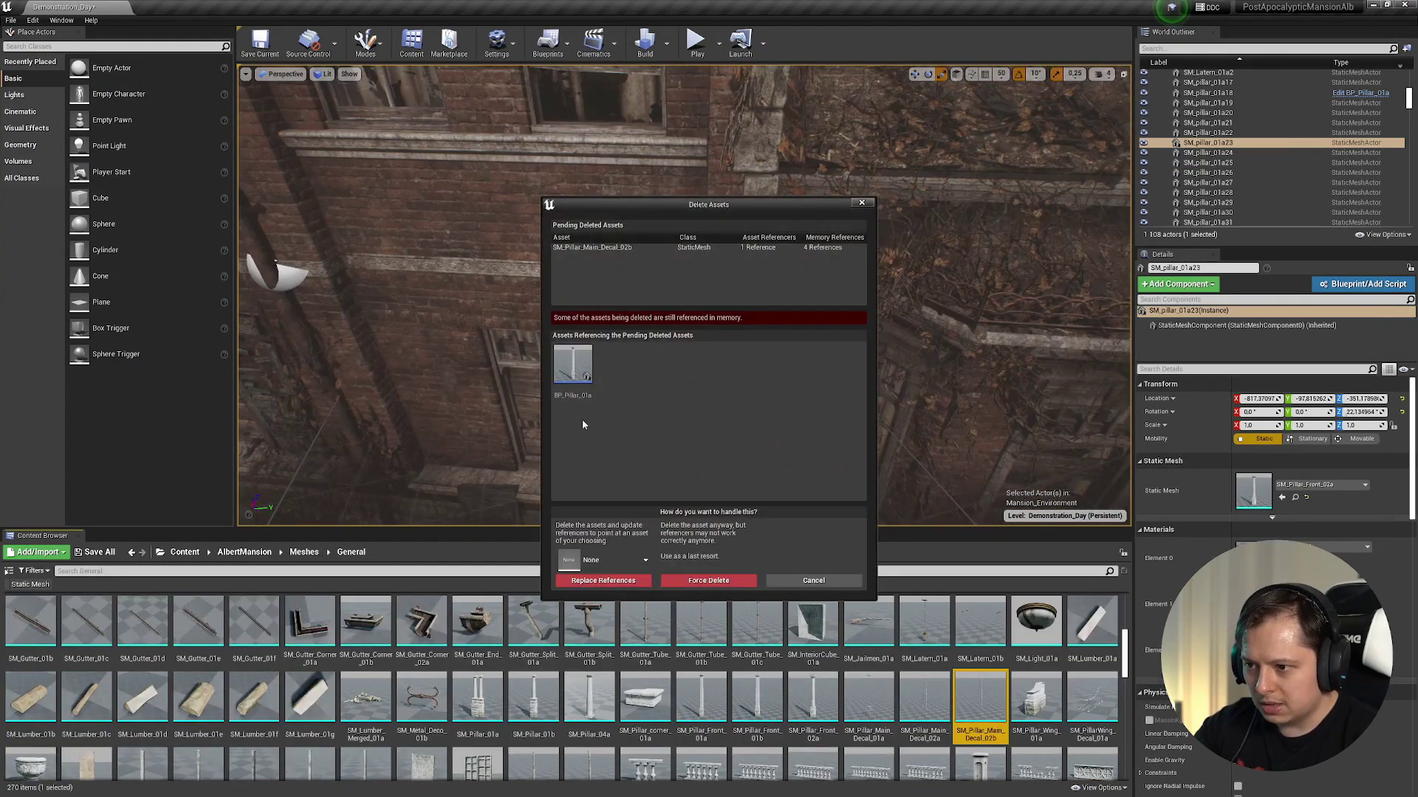
{"action": "double_click", "coordinate": [588, 374]}
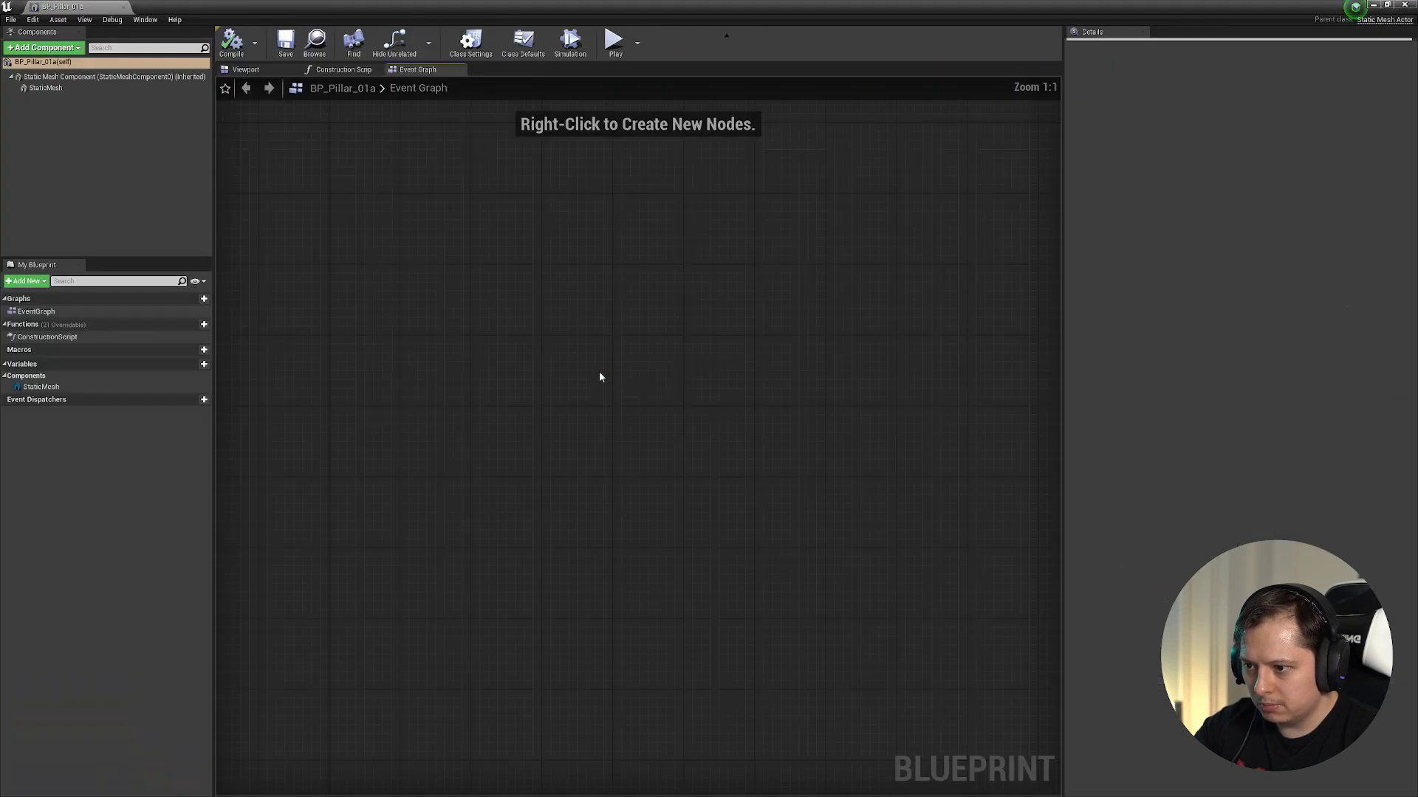
{"action": "left_click", "coordinate": [235, 69]}
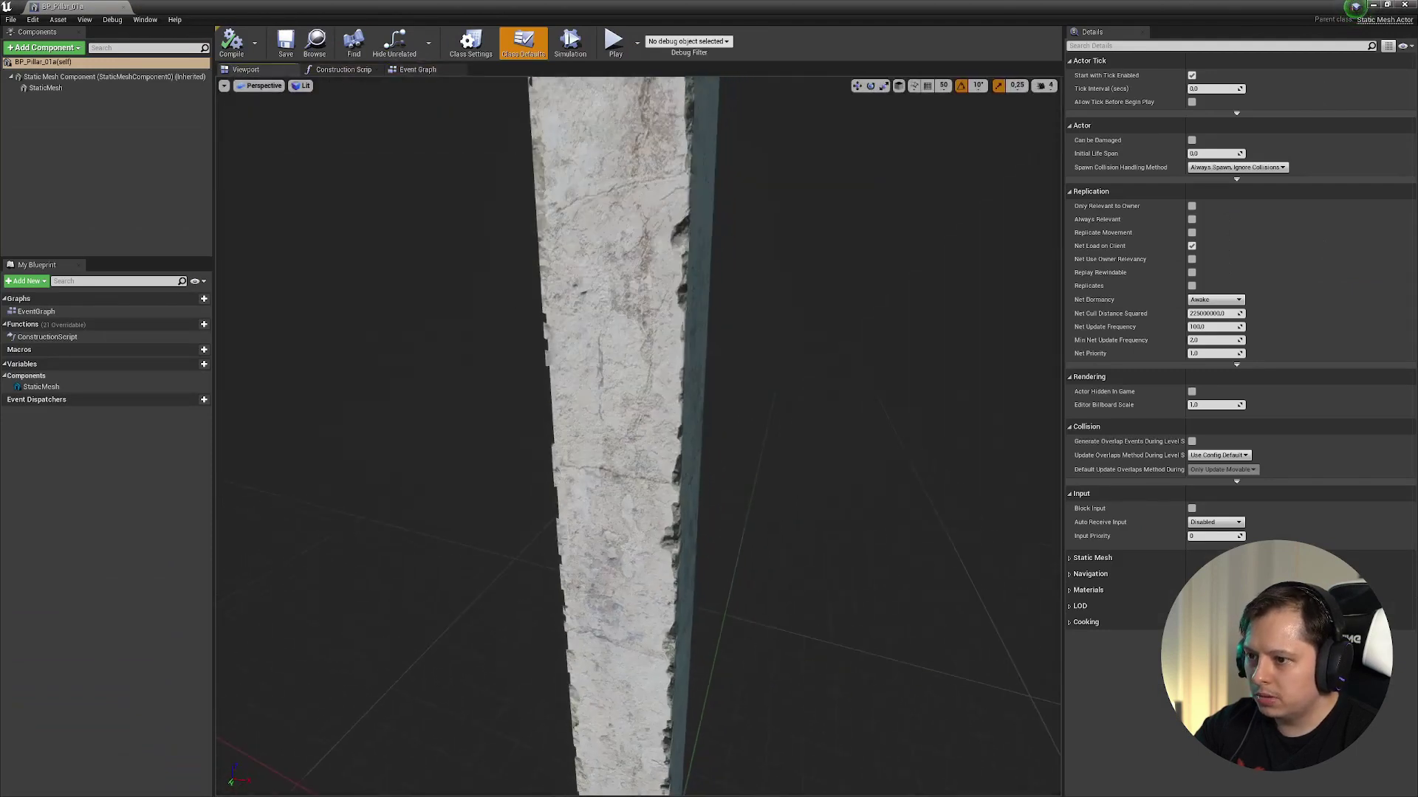
- Select and frame the StaticMesh edge decal in the pillar blueprint, and compare it with the pillar mesh along the corners
{"action": "left_click", "coordinate": [45, 88]}
{"action": "key", "text": "f"}
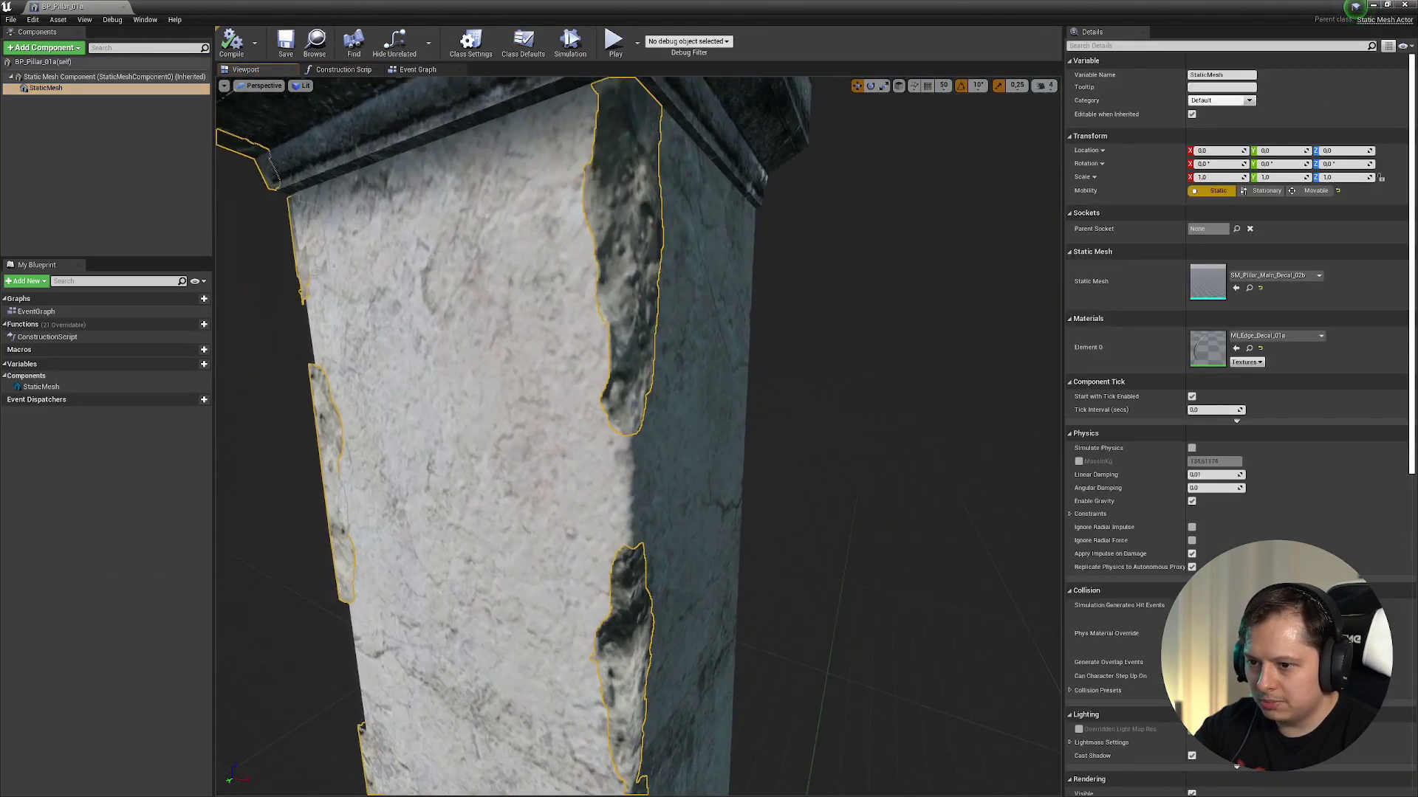
{"action": "right_click_drag", "start_coordinate": [638, 436], "coordinate": [680, 359]}
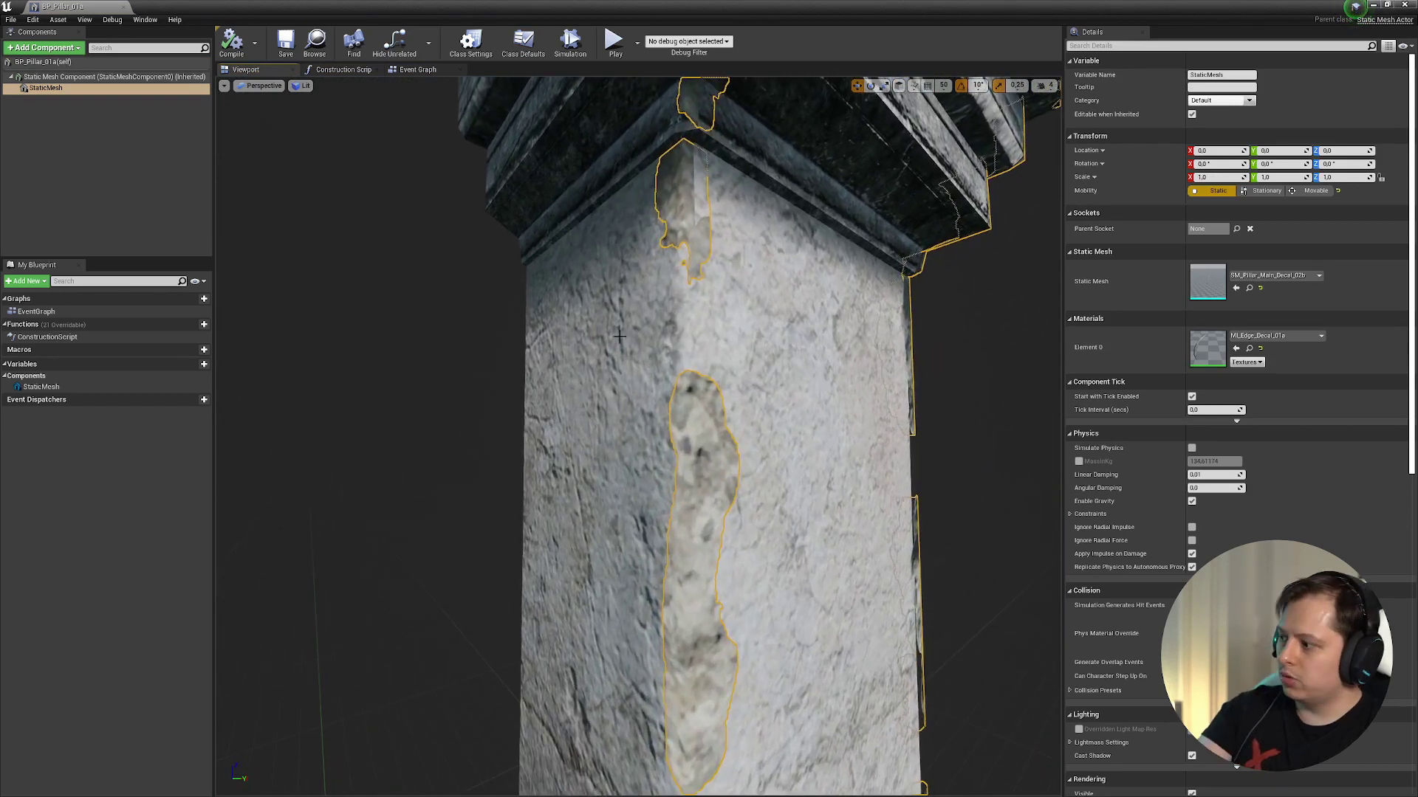
{"action": "left_click", "coordinate": [625, 282]}
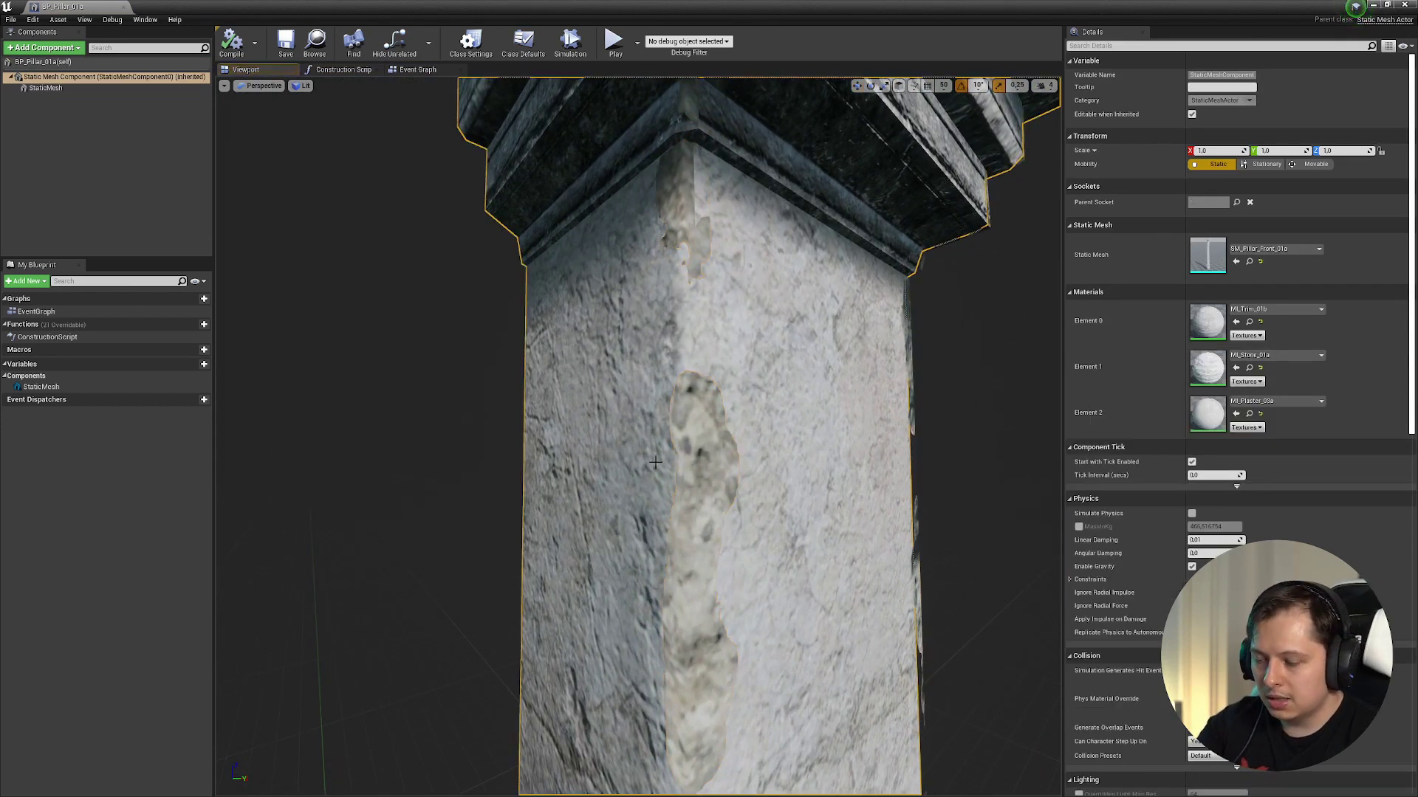
{"action": "right_click_drag", "start_coordinate": [731, 490], "coordinate": [734, 590]}
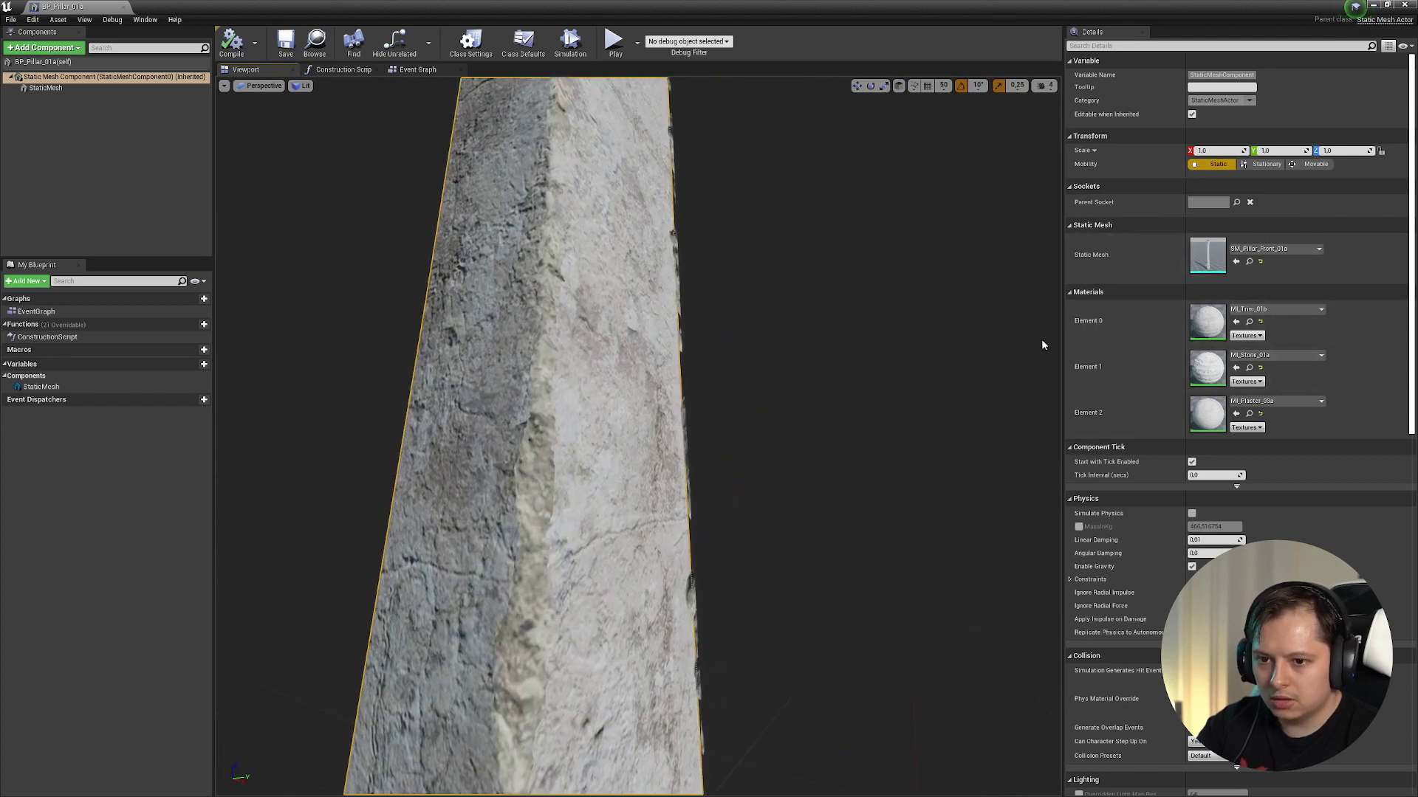
- Select the StaticMesh edge decal, examine it along the pillar corner up to the capital, and close the pillar blueprint
{"action": "right_click_drag", "start_coordinate": [738, 252], "coordinate": [739, 188]}
{"action": "left_click", "coordinate": [547, 388]}
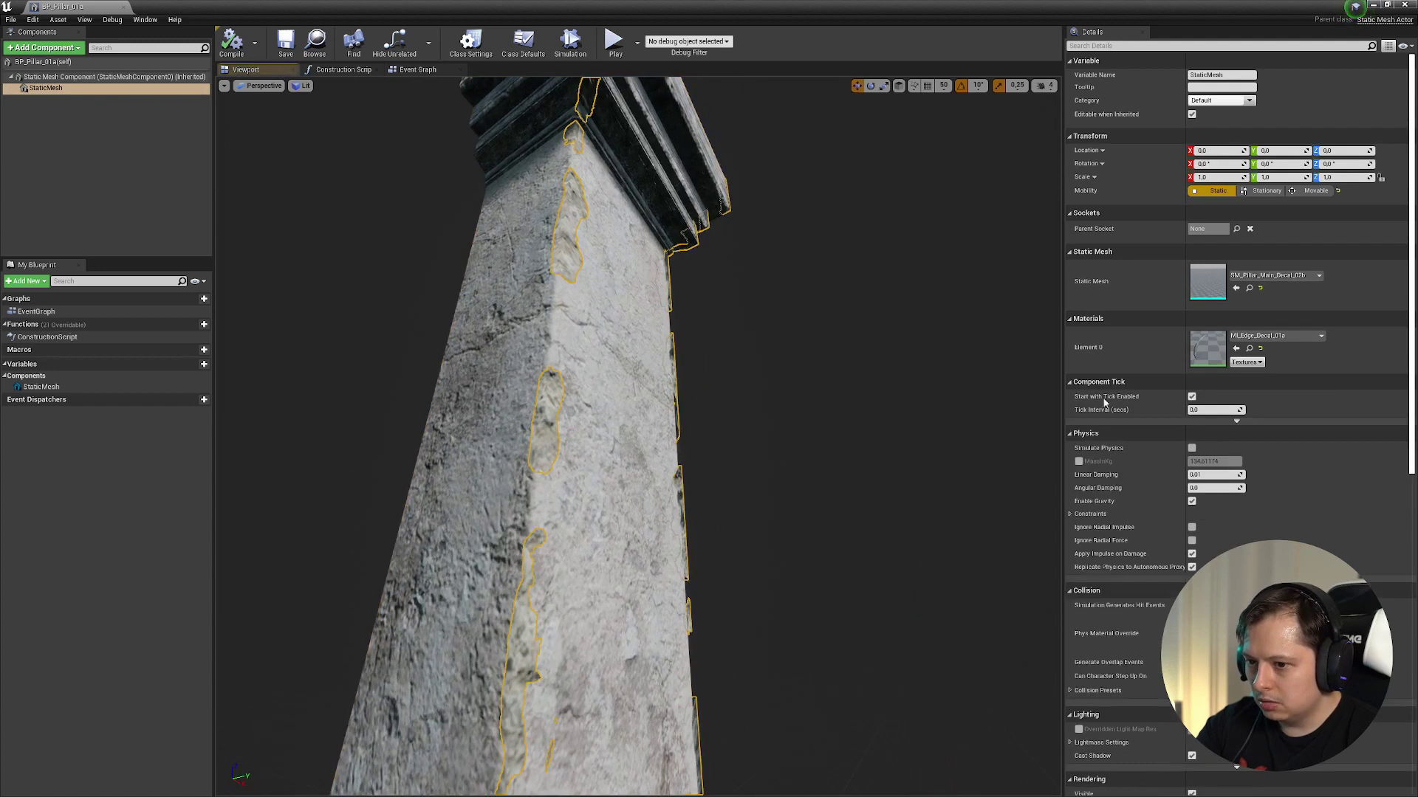
{"action": "mouse_move", "coordinate": [513, 265]}
{"action": "right_mouse_down"}
{"action": "mouse_move", "coordinate": [515, 240]}
{"action": "mouse_move", "coordinate": [508, 284]}
{"action": "right_mouse_up"}
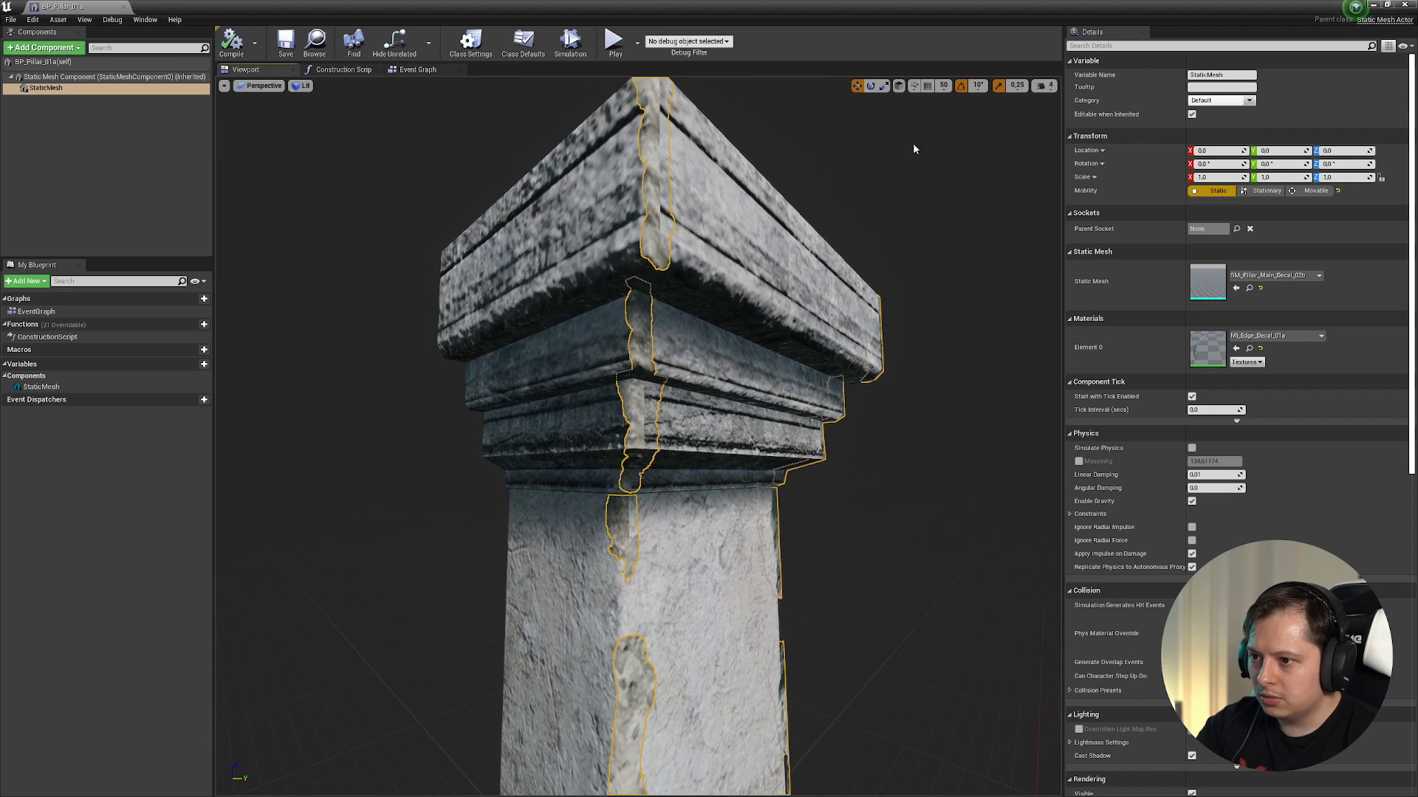
{"action": "left_click", "coordinate": [1405, 4]}
- Open the selected pillar's plaster material instance, and open its parent material MM_Master_01a in a maximized editor
{"action": "key", "text": "s"}
{"action": "right_click_drag", "start_coordinate": [684, 295], "coordinate": [572, 328]}
{"action": "double_click", "coordinate": [1253, 649]}
{"action": "scroll", "coordinate": [1115, 602], "scroll_direction": "down", "scroll_amount": 4}
{"action": "scroll", "coordinate": [1115, 601], "scroll_direction": "down", "scroll_amount": 10}
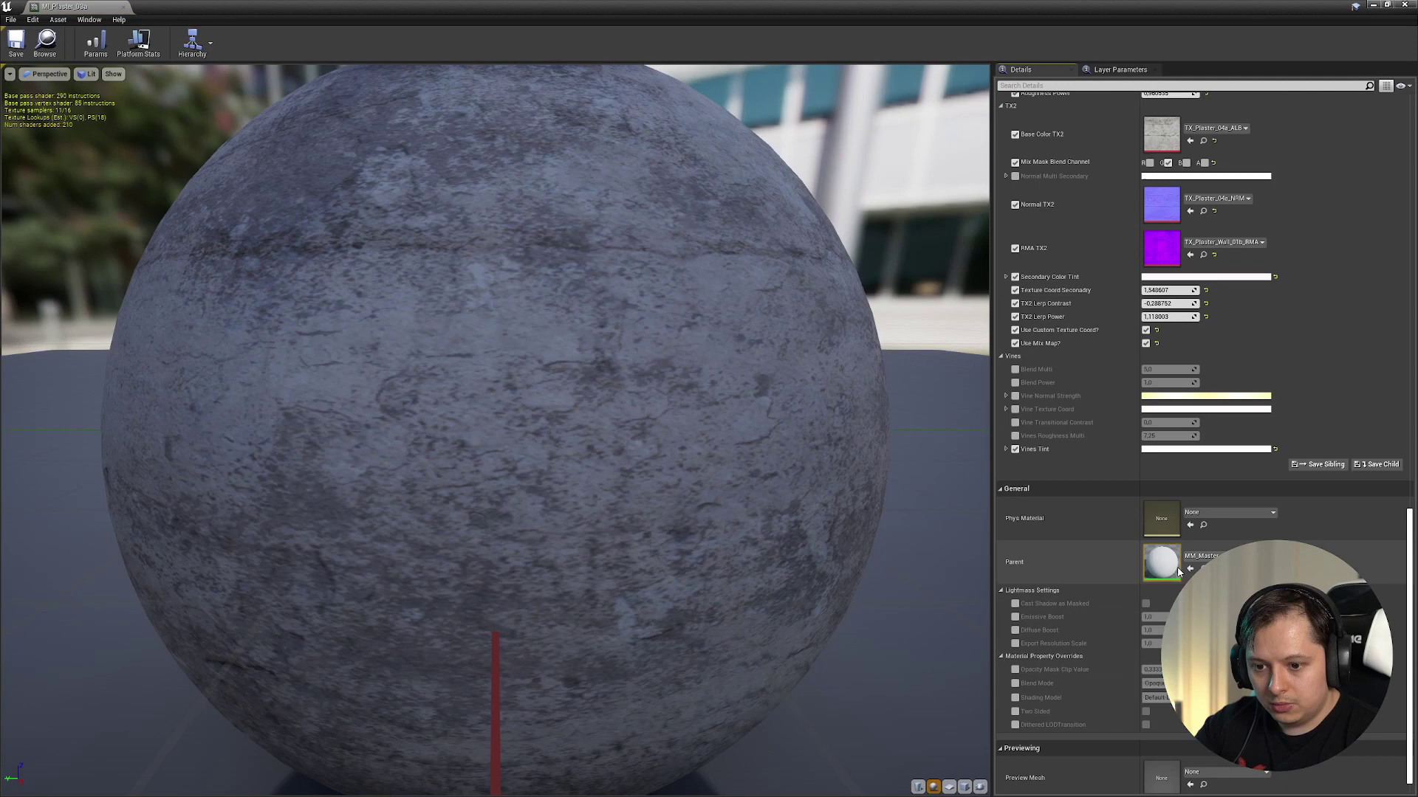
{"action": "double_click", "coordinate": [1178, 571]}
{"action": "left_click_drag", "start_coordinate": [641, 9], "coordinate": [664, 103]}
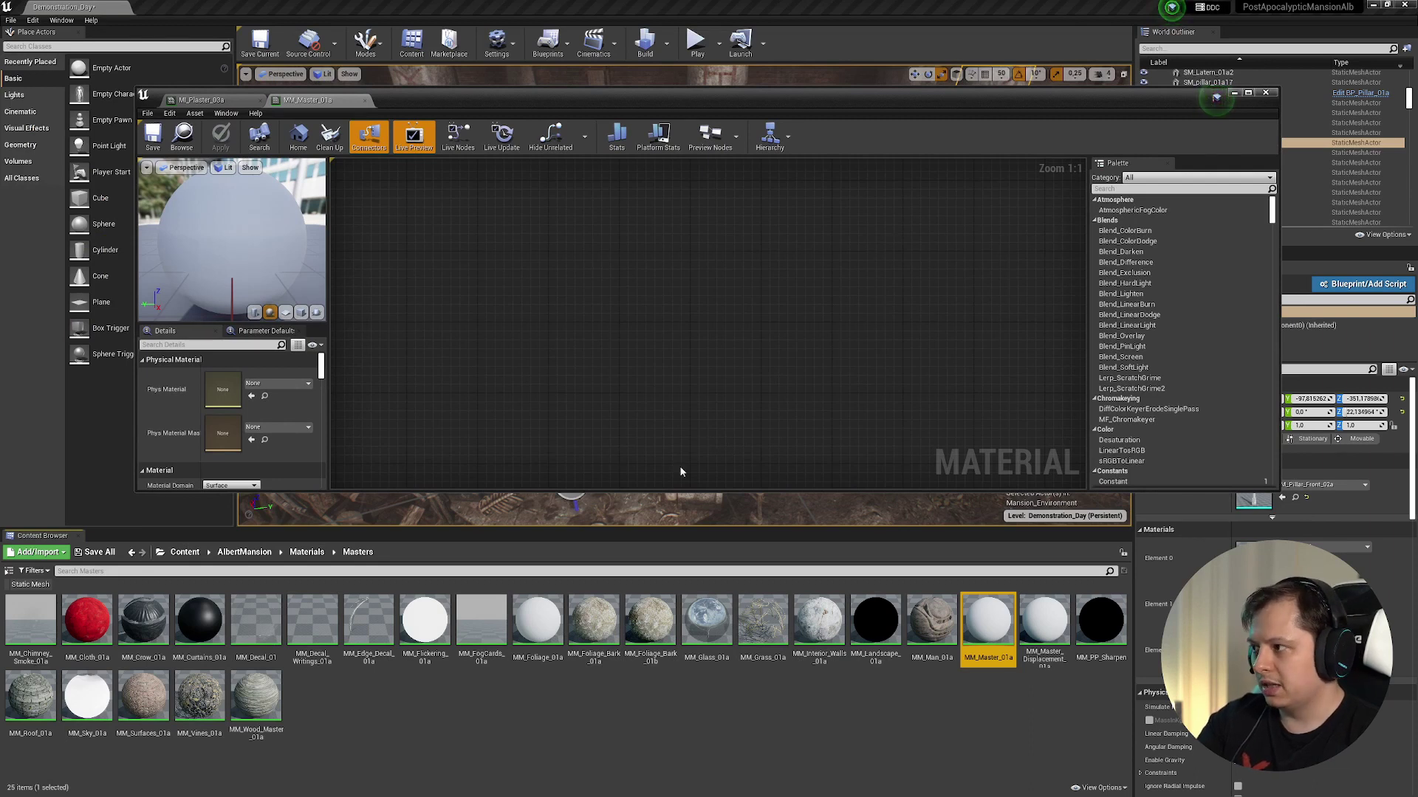
{"action": "left_click", "coordinate": [1249, 93]}
- Examine the final node chain of MM_Master_01a together with the Vines and Directional Dirt groups
{"action": "right_click_drag", "start_coordinate": [626, 351], "coordinate": [779, 433]}
{"action": "scroll", "coordinate": [778, 433], "scroll_direction": "down", "scroll_amount": 6}
{"action": "right_click_drag", "start_coordinate": [574, 437], "coordinate": [879, 496]}
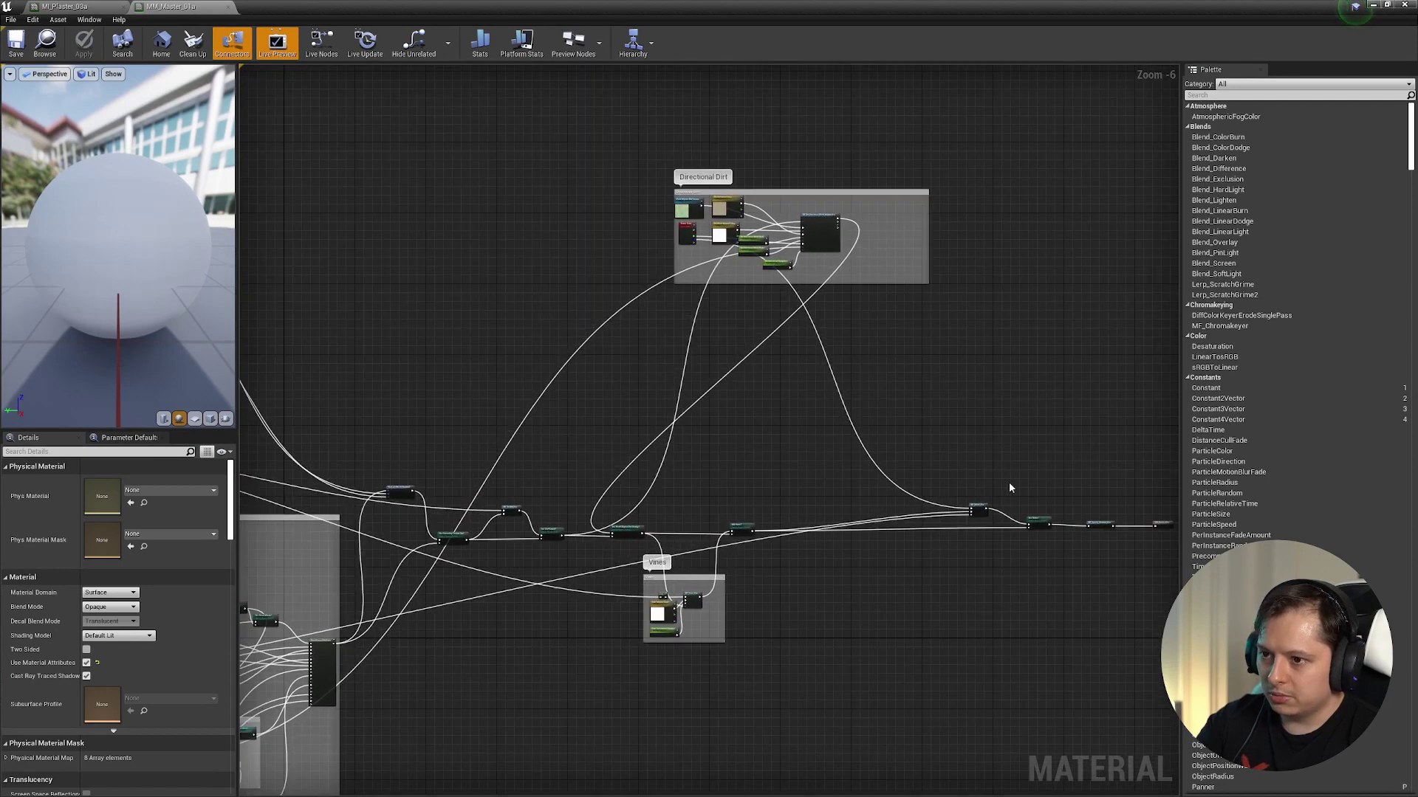
{"action": "right_click_drag", "start_coordinate": [1009, 482], "coordinate": [794, 447]}
{"action": "scroll", "coordinate": [817, 492], "scroll_direction": "up", "scroll_amount": 2}
{"action": "right_click_drag", "start_coordinate": [628, 517], "coordinate": [1164, 486]}
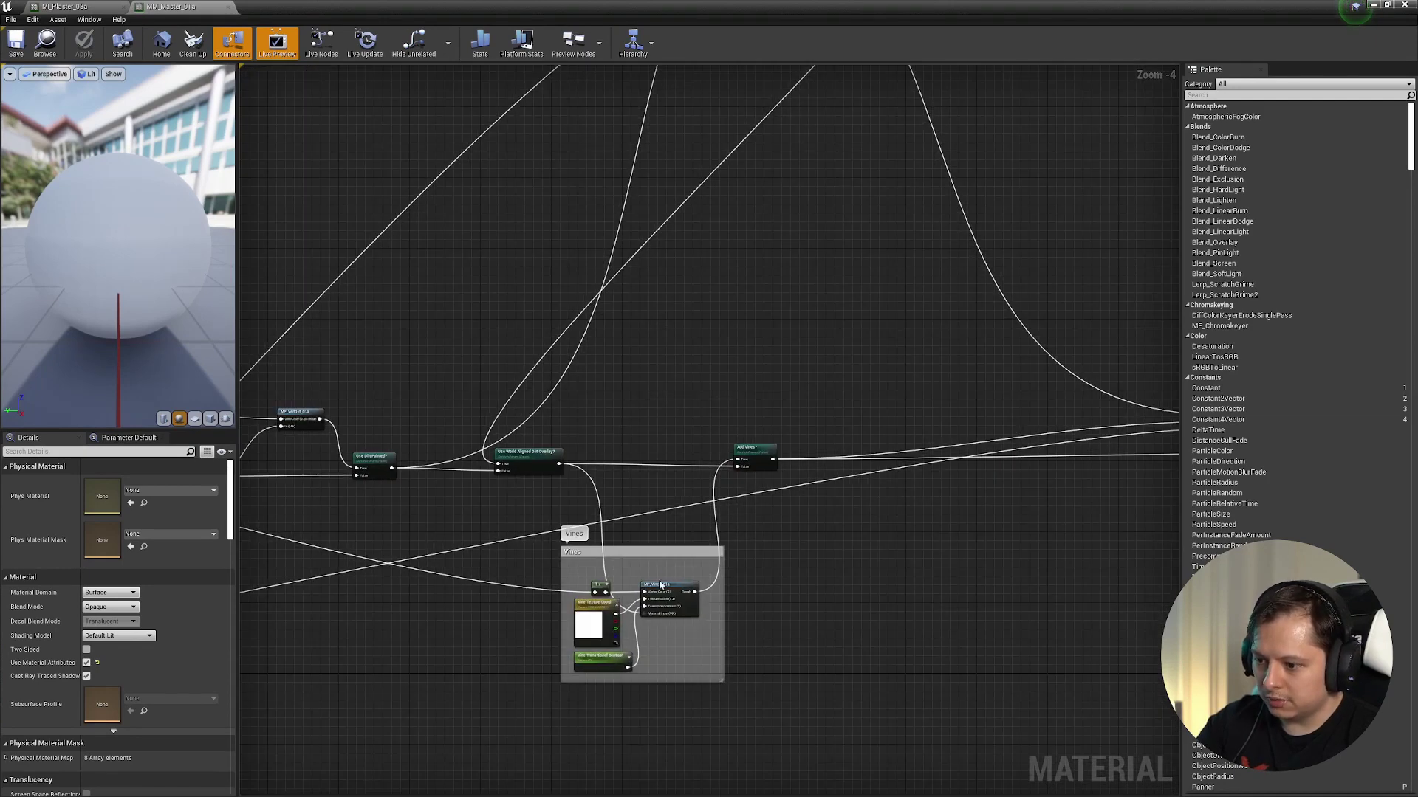
{"action": "scroll", "coordinate": [659, 584], "scroll_direction": "up", "scroll_amount": 1}
{"action": "scroll", "coordinate": [659, 585], "scroll_direction": "down", "scroll_amount": 3}
{"action": "right_click_drag", "start_coordinate": [767, 315], "coordinate": [670, 552]}
{"action": "right_click_drag", "start_coordinate": [832, 613], "coordinate": [748, 501]}
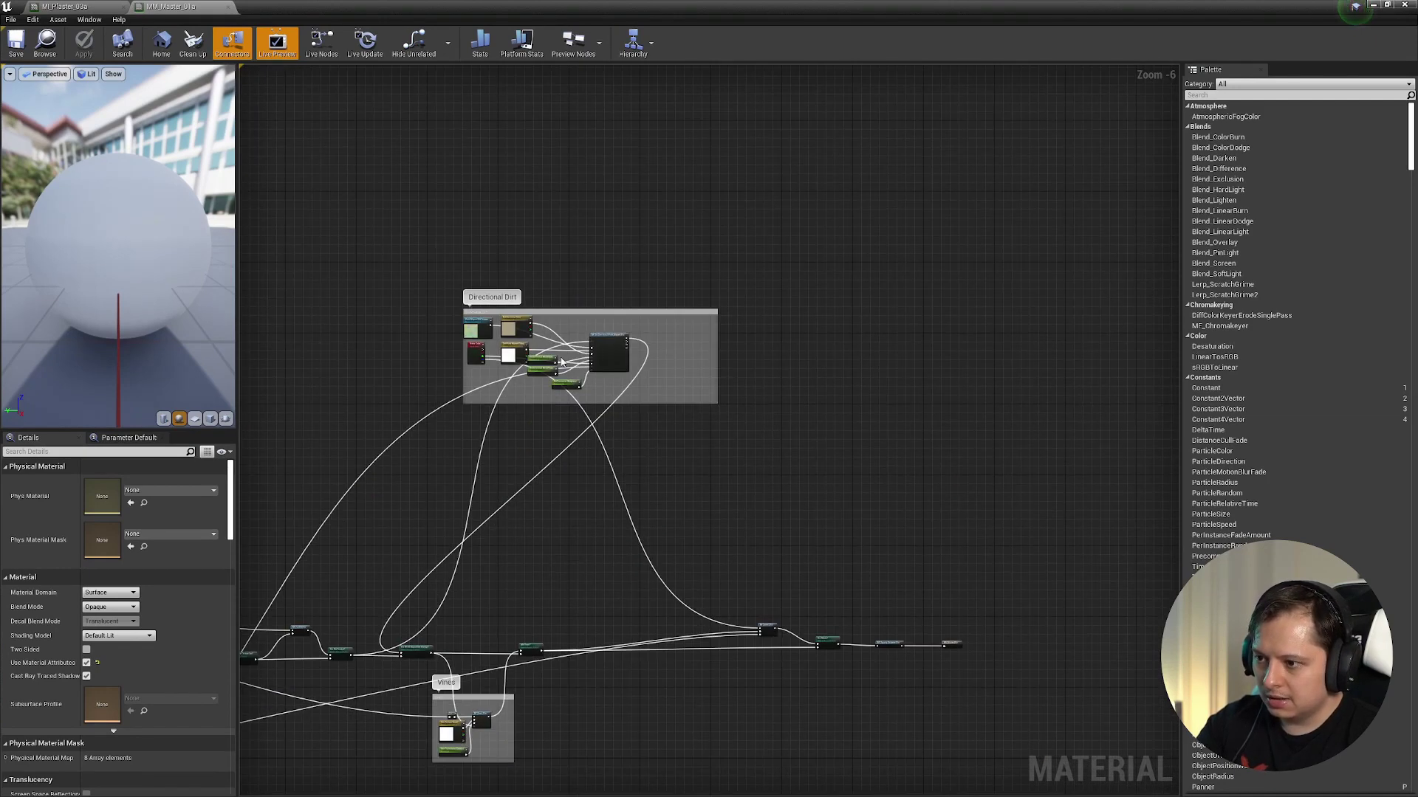
{"action": "scroll", "coordinate": [561, 362], "scroll_direction": "up", "scroll_amount": 3}
{"action": "scroll", "coordinate": [521, 422], "scroll_direction": "down", "scroll_amount": 4}
- Examine the TX2 group and the Base Material group, including its Albedo, Bump Offset, Roughness and Emissive sections
{"action": "right_click_drag", "start_coordinate": [493, 467], "coordinate": [1177, 434]}
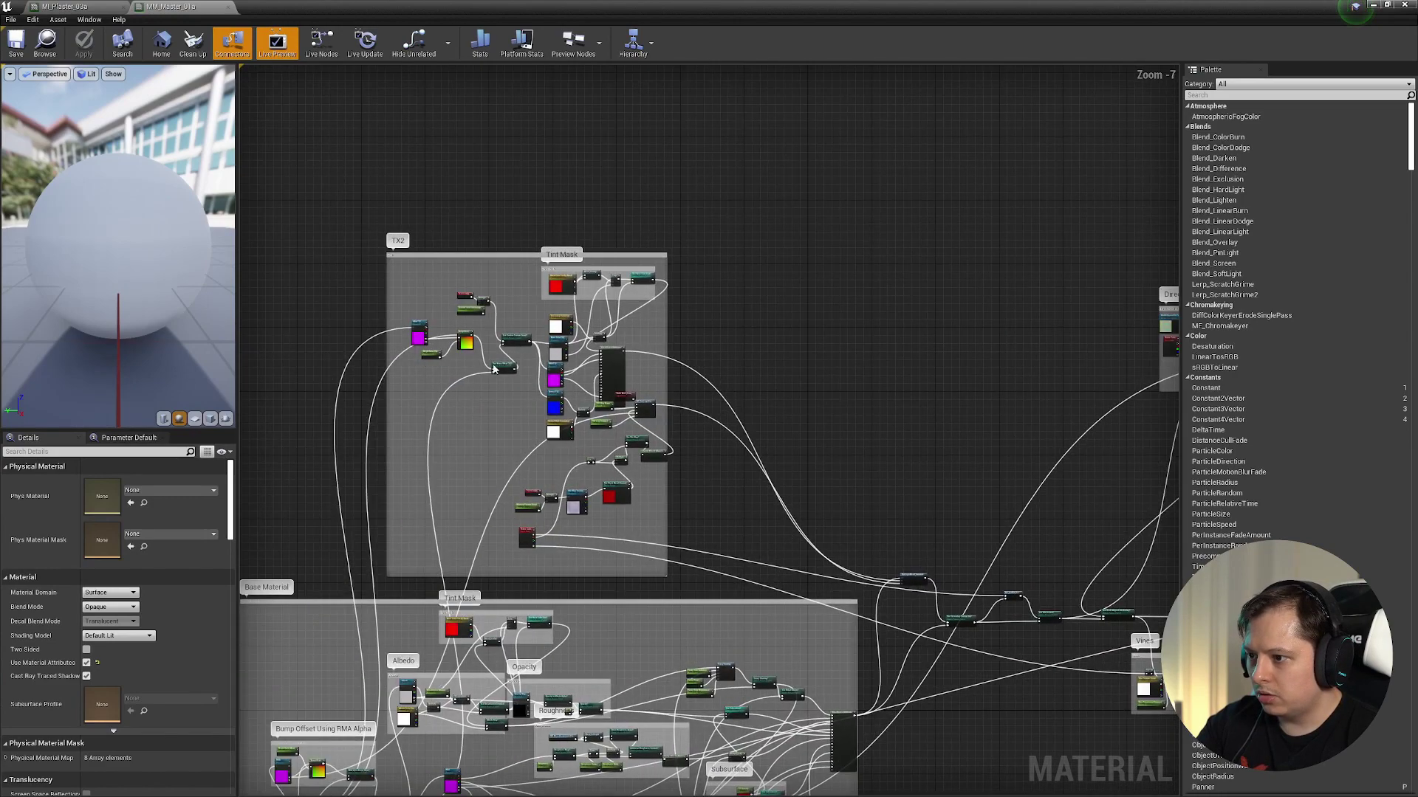
{"action": "scroll", "coordinate": [491, 367], "scroll_direction": "up", "scroll_amount": 2}
{"action": "right_click_drag", "start_coordinate": [615, 297], "coordinate": [895, 82]}
{"action": "right_click_drag", "start_coordinate": [590, 406], "coordinate": [582, 139]}
{"action": "right_click_drag", "start_coordinate": [651, 523], "coordinate": [566, 351]}
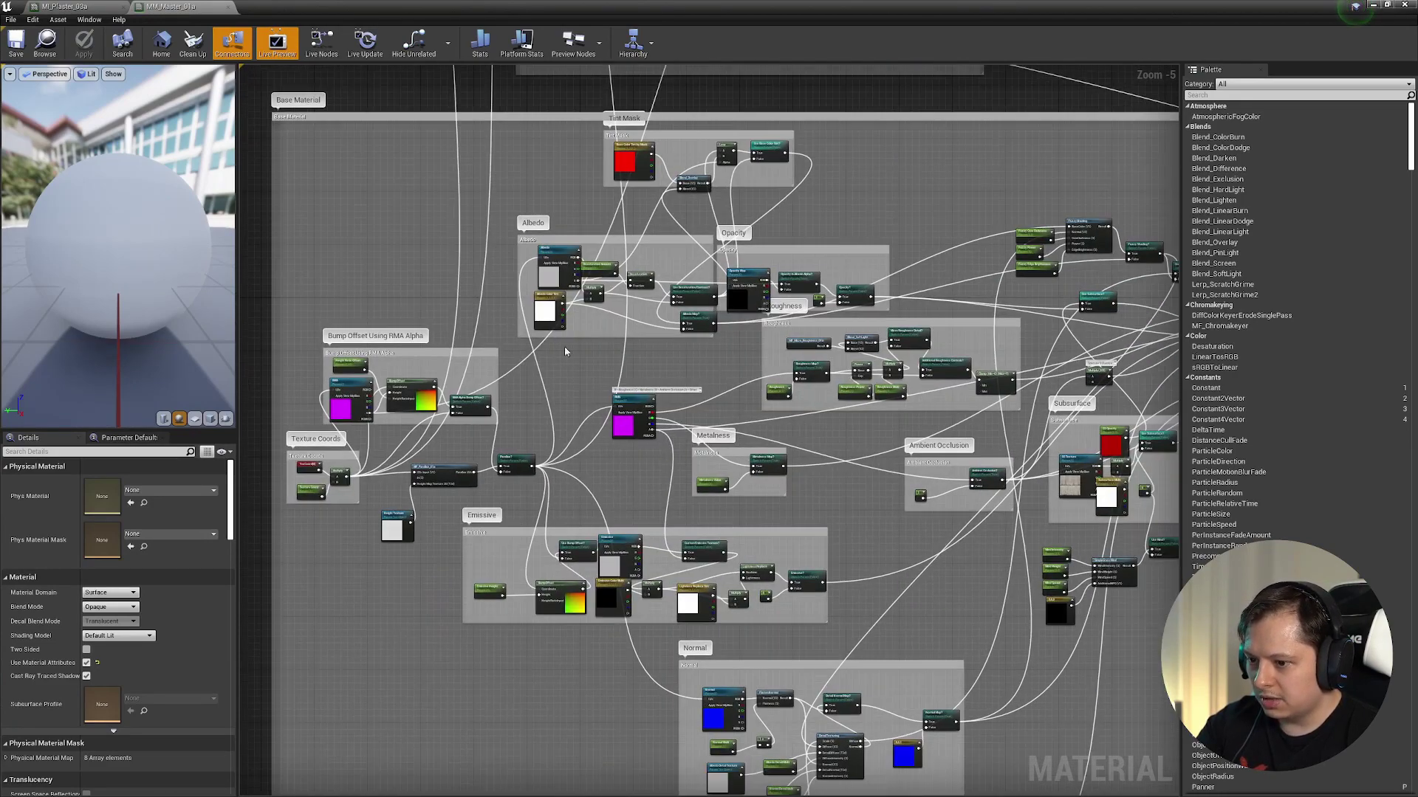
{"action": "scroll", "coordinate": [511, 467], "scroll_direction": "up", "scroll_amount": 1}
{"action": "mouse_move", "coordinate": [568, 457]}
{"action": "right_mouse_down"}
{"action": "mouse_move", "coordinate": [747, 423]}
{"action": "mouse_move", "coordinate": [553, 446]}
{"action": "right_mouse_up"}
{"action": "right_click_drag", "start_coordinate": [608, 638], "coordinate": [531, 502]}
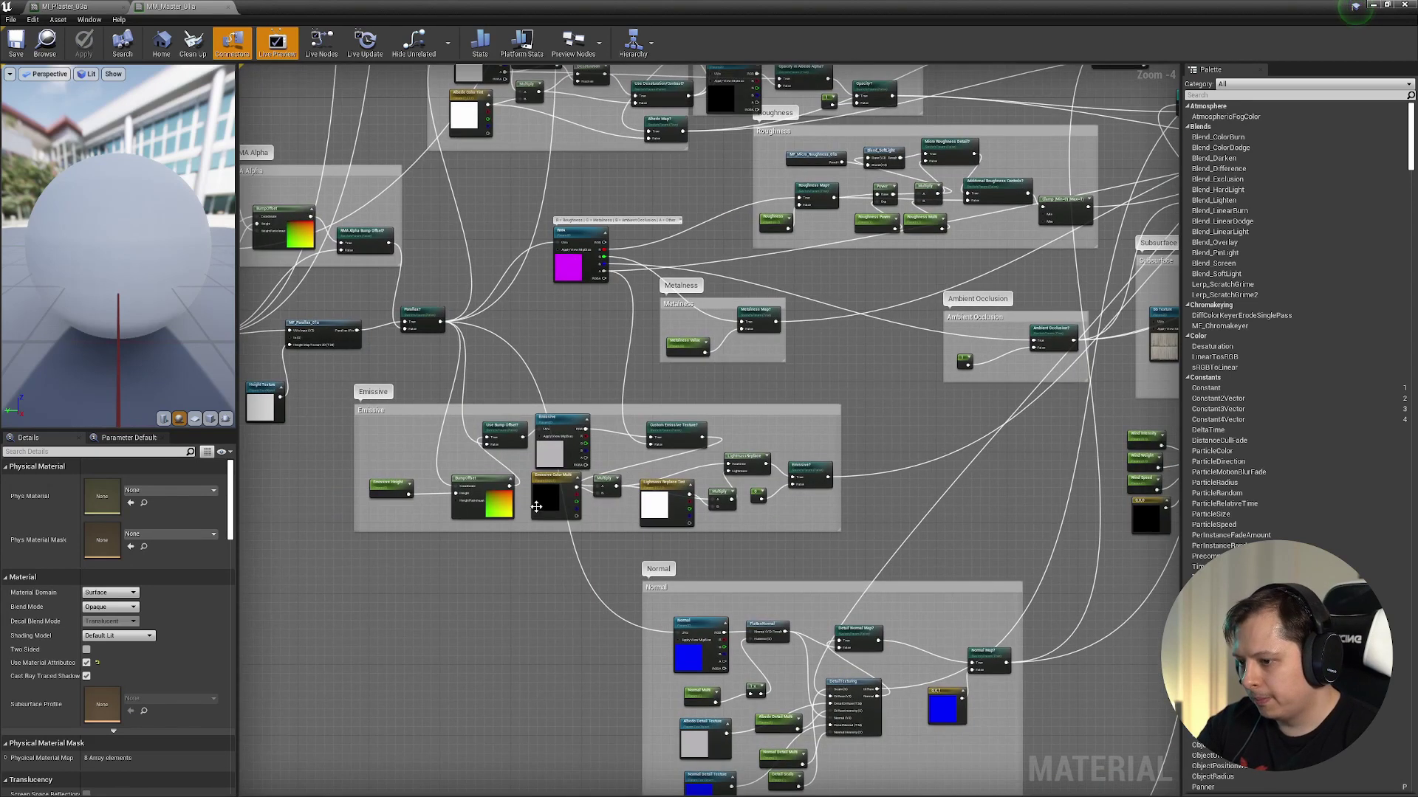
{"action": "scroll", "coordinate": [461, 477], "scroll_direction": "up", "scroll_amount": 2}
{"action": "right_click_drag", "start_coordinate": [896, 409], "coordinate": [442, 428]}
{"action": "scroll", "coordinate": [724, 372], "scroll_direction": "down", "scroll_amount": 3}
{"action": "scroll", "coordinate": [805, 352], "scroll_direction": "down", "scroll_amount": 1}
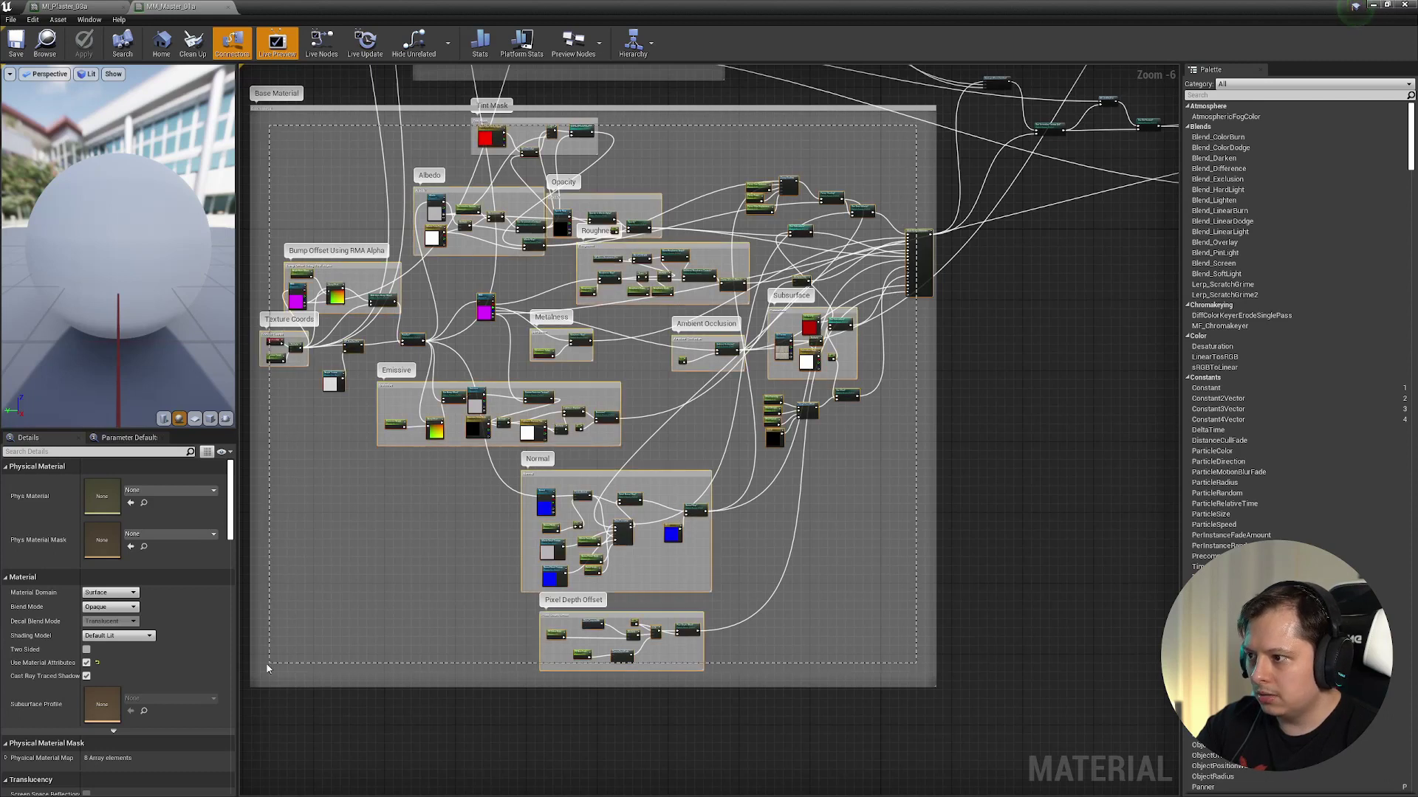
{"action": "left_click_drag", "start_coordinate": [267, 668], "coordinate": [335, 665]}
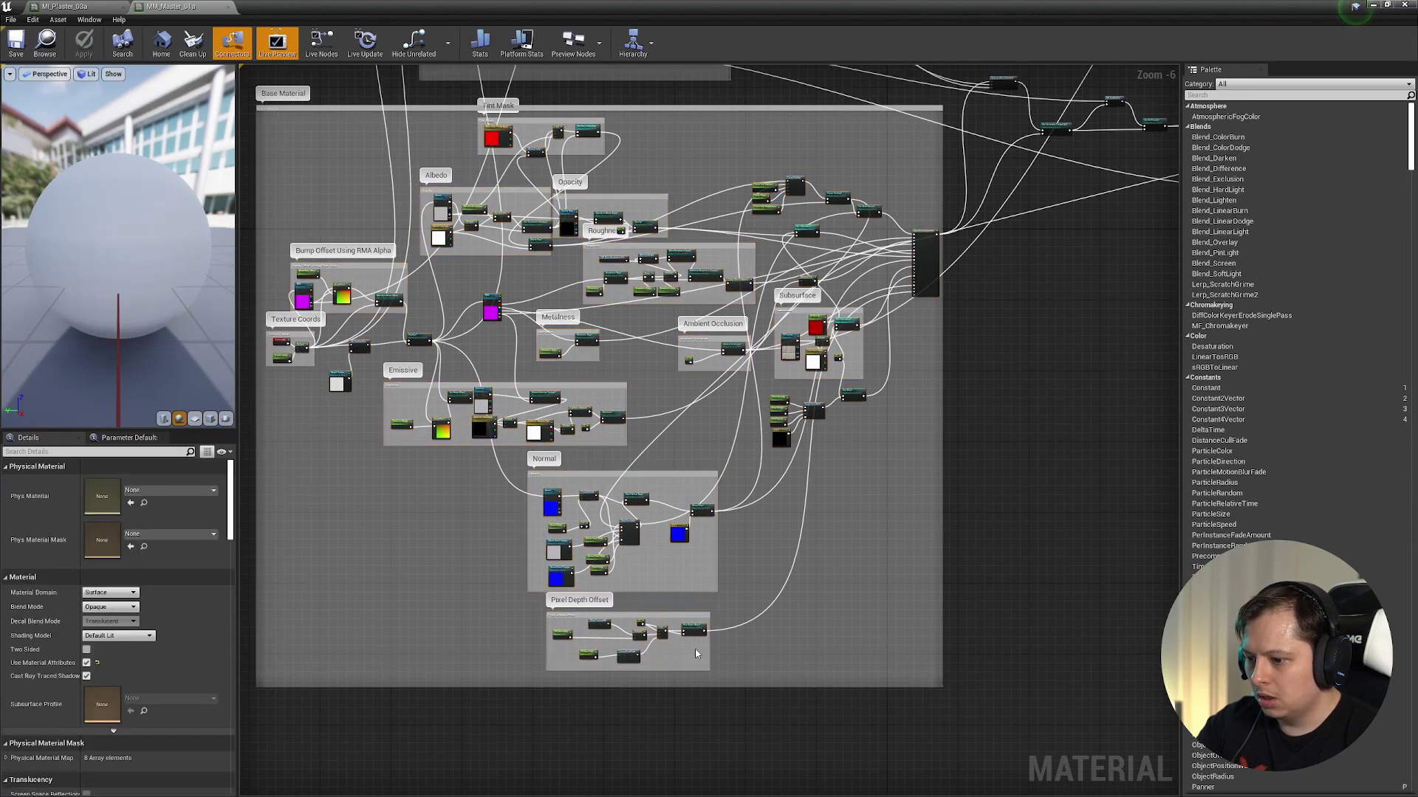
- Examine the Normal section of the base material and select the SimpleGrassWind node with its wind parameters
{"action": "scroll", "coordinate": [691, 650], "scroll_direction": "up", "scroll_amount": 4}
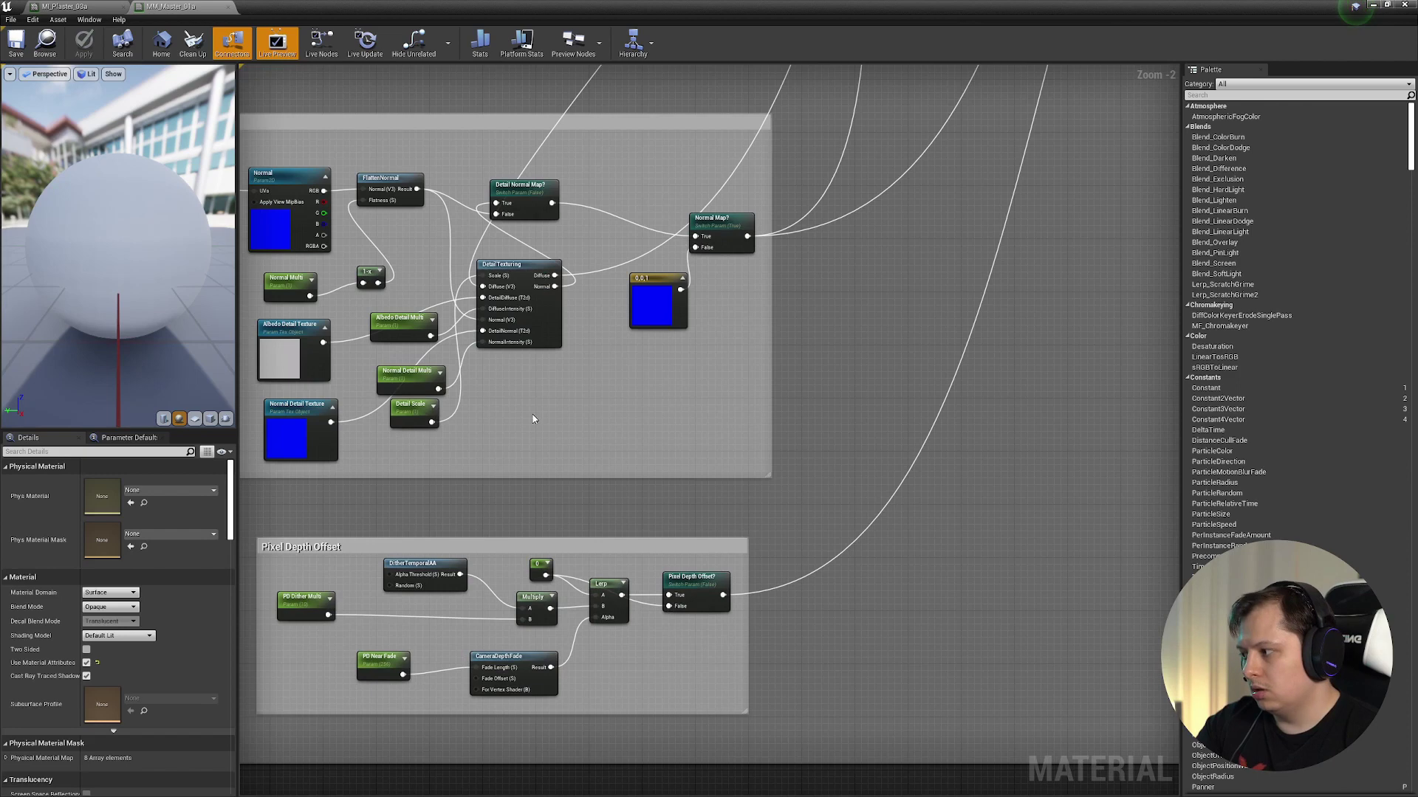
{"action": "right_click_drag", "start_coordinate": [707, 325], "coordinate": [999, 133]}
{"action": "right_click_drag", "start_coordinate": [677, 578], "coordinate": [310, 778]}
{"action": "right_click_drag", "start_coordinate": [763, 358], "coordinate": [611, 578]}
{"action": "left_click_drag", "start_coordinate": [690, 670], "coordinate": [690, 669]}
- Spread the SS Texture and Subsurface Multi nodes apart in the Subsurface group, and select the SS Texture node
{"action": "right_click_drag", "start_coordinate": [479, 231], "coordinate": [531, 392]}
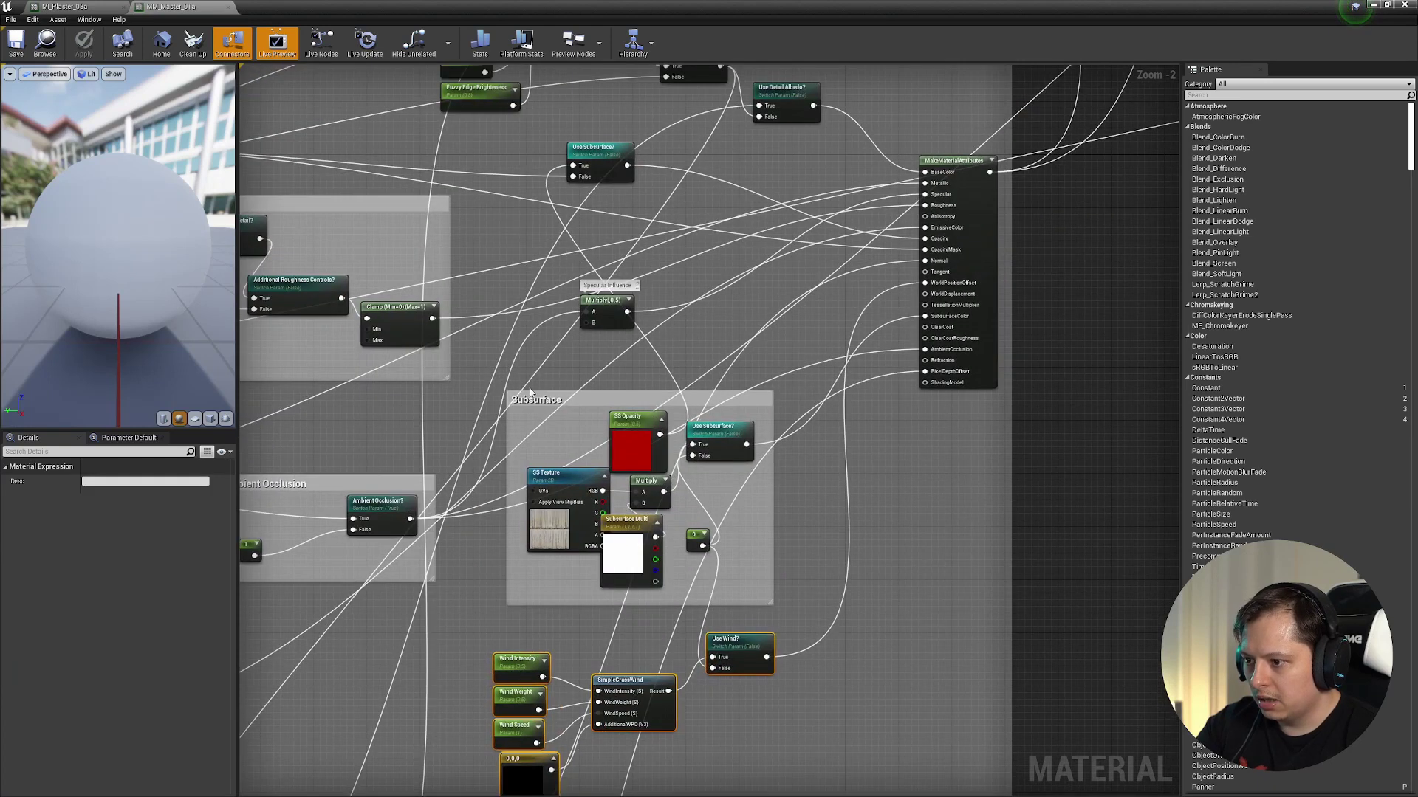
{"action": "left_click_drag", "start_coordinate": [539, 532], "coordinate": [533, 526]}
{"action": "left_click_drag", "start_coordinate": [637, 571], "coordinate": [630, 584]}
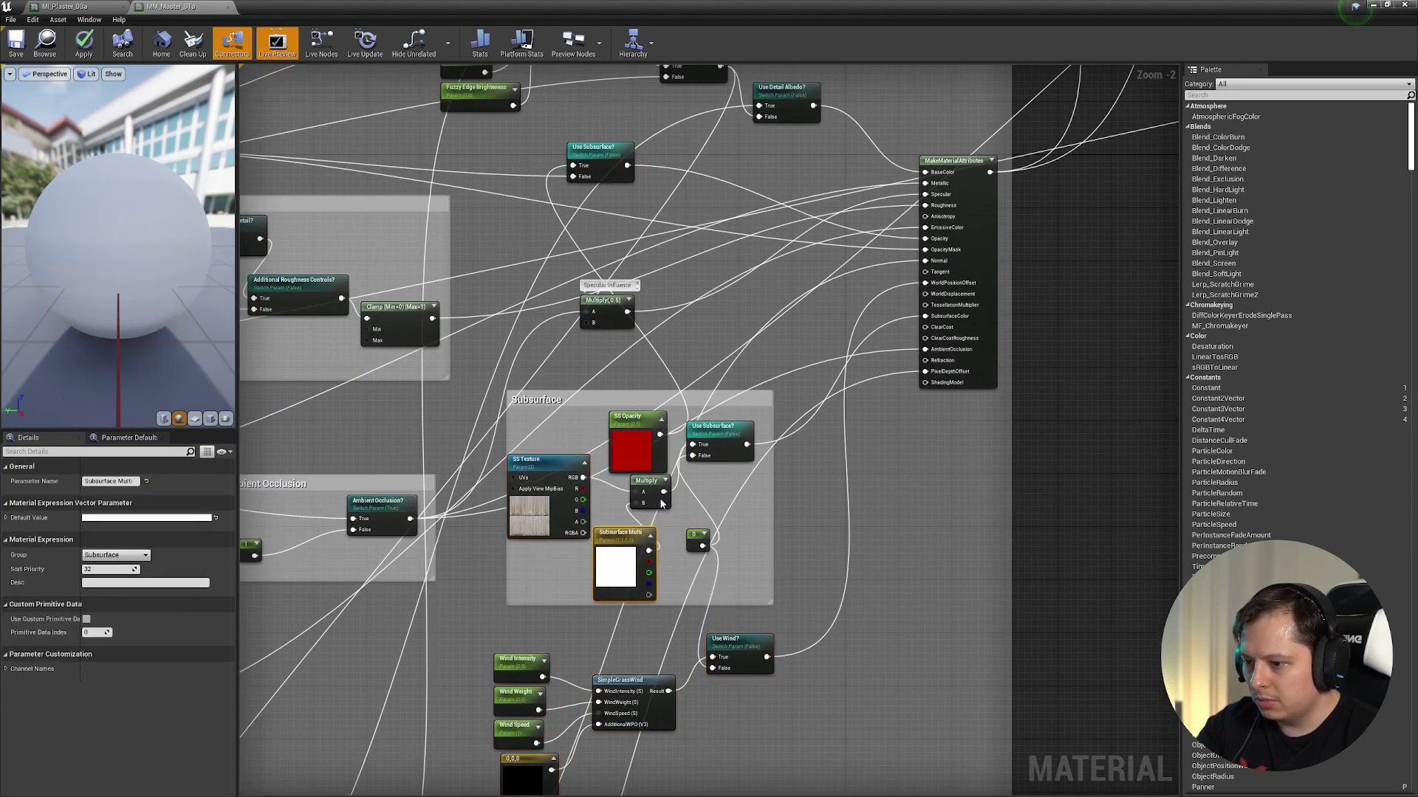
{"action": "left_click", "coordinate": [536, 496]}
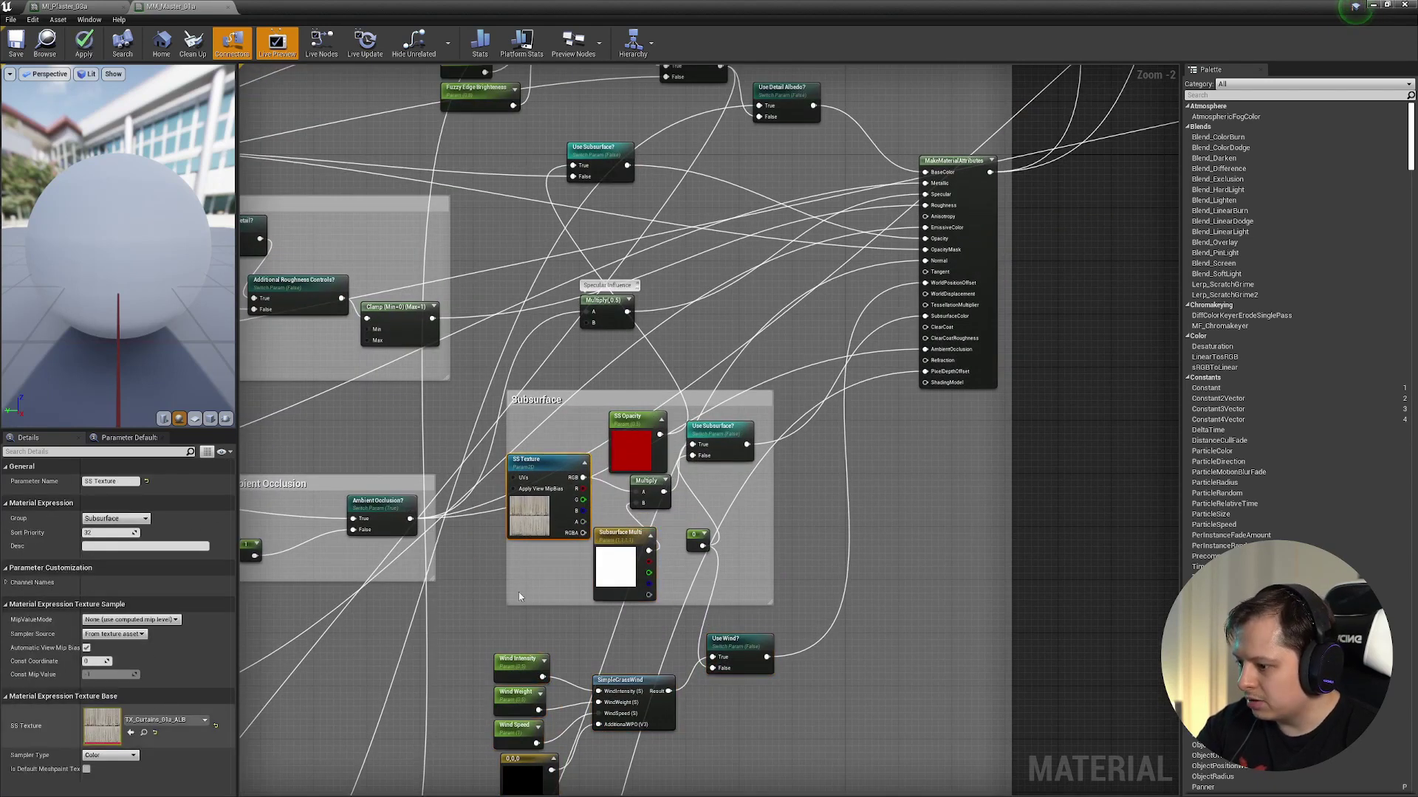
- Examine the Pixel Depth Offset group with its DitherTemporalAA and CameraDepthFade nodes
{"action": "scroll", "coordinate": [720, 557], "scroll_direction": "down", "scroll_amount": 3}
{"action": "right_click_drag", "start_coordinate": [722, 557], "coordinate": [1112, 68]}
{"action": "scroll", "coordinate": [753, 508], "scroll_direction": "up", "scroll_amount": 5}
{"action": "right_click_drag", "start_coordinate": [747, 442], "coordinate": [530, 444]}
{"action": "left_click_drag", "start_coordinate": [991, 512], "coordinate": [988, 514]}
{"action": "left_click", "coordinate": [839, 540]}
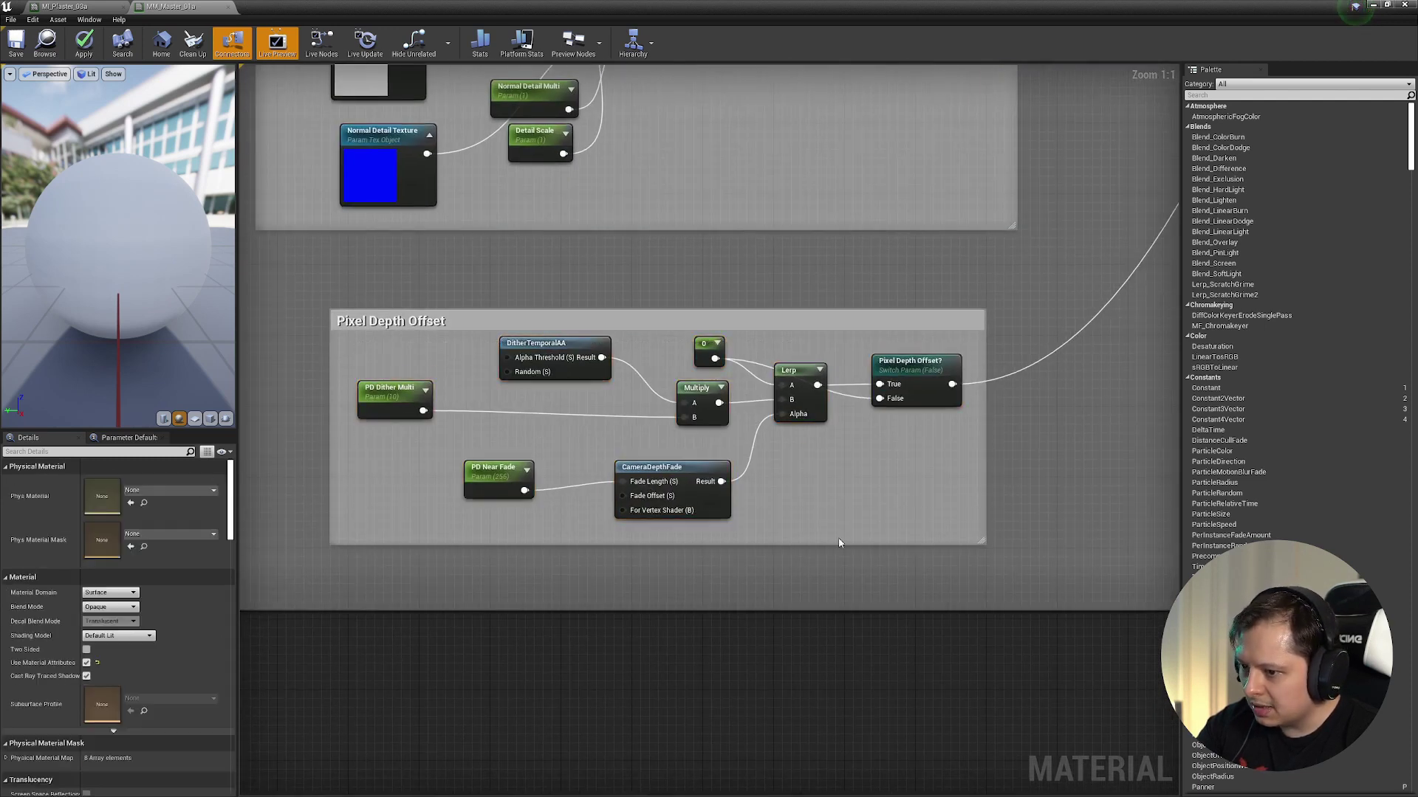
- Select the FuzzyShading node with its fuzzy parameters and switch, and follow their connection to MakeMaterialAttributes
{"action": "scroll", "coordinate": [838, 539], "scroll_direction": "down", "scroll_amount": 3}
{"action": "right_click_drag", "start_coordinate": [964, 280], "coordinate": [502, 624]}
{"action": "right_click_drag", "start_coordinate": [764, 286], "coordinate": [551, 651]}
{"action": "right_click_drag", "start_coordinate": [621, 182], "coordinate": [861, 621]}
{"action": "scroll", "coordinate": [692, 401], "scroll_direction": "up", "scroll_amount": 3}
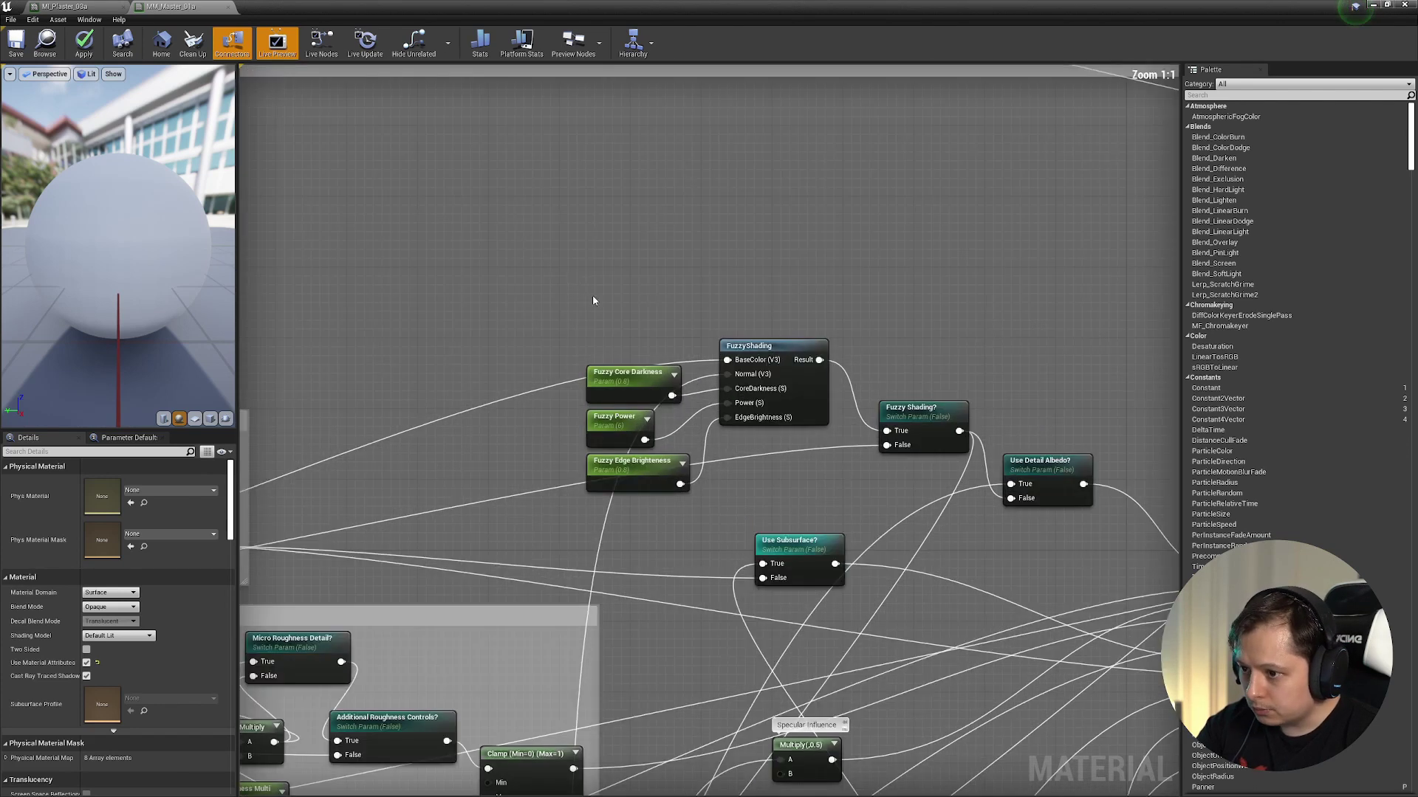
{"action": "left_click_drag", "start_coordinate": [947, 441], "coordinate": [949, 442]}
{"action": "right_click_drag", "start_coordinate": [930, 307], "coordinate": [630, 196]}
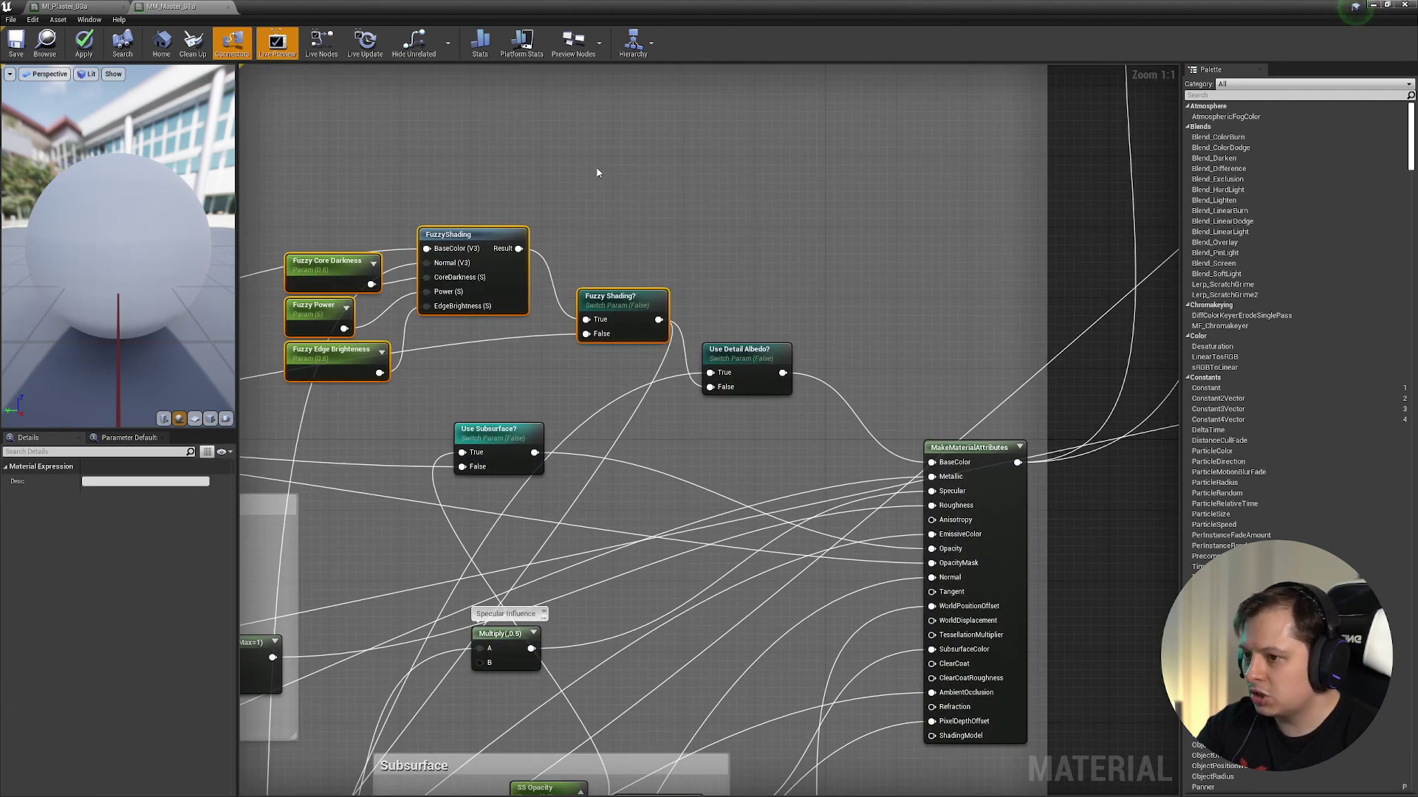
- Examine the Tint Mask and Opacity sections of the base material and the texture nodes in the TX2 group
{"action": "scroll", "coordinate": [587, 299], "scroll_direction": "down", "scroll_amount": 3}
{"action": "right_click_drag", "start_coordinate": [586, 299], "coordinate": [762, 328]}
{"action": "right_click_drag", "start_coordinate": [364, 231], "coordinate": [801, 339]}
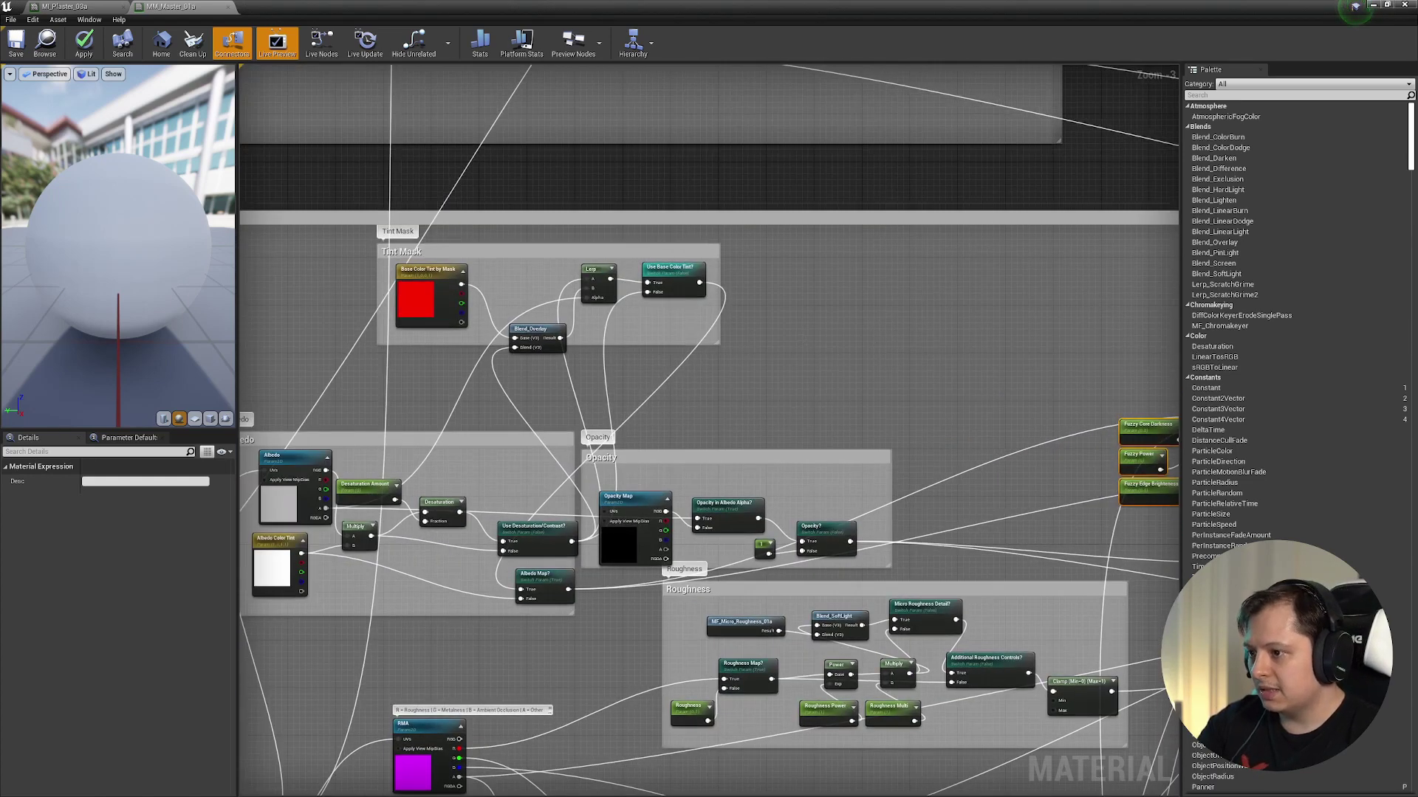
{"action": "right_click_drag", "start_coordinate": [730, 88], "coordinate": [554, 517]}
{"action": "right_click_drag", "start_coordinate": [734, 139], "coordinate": [790, 488]}
{"action": "right_click_drag", "start_coordinate": [509, 237], "coordinate": [734, 480]}
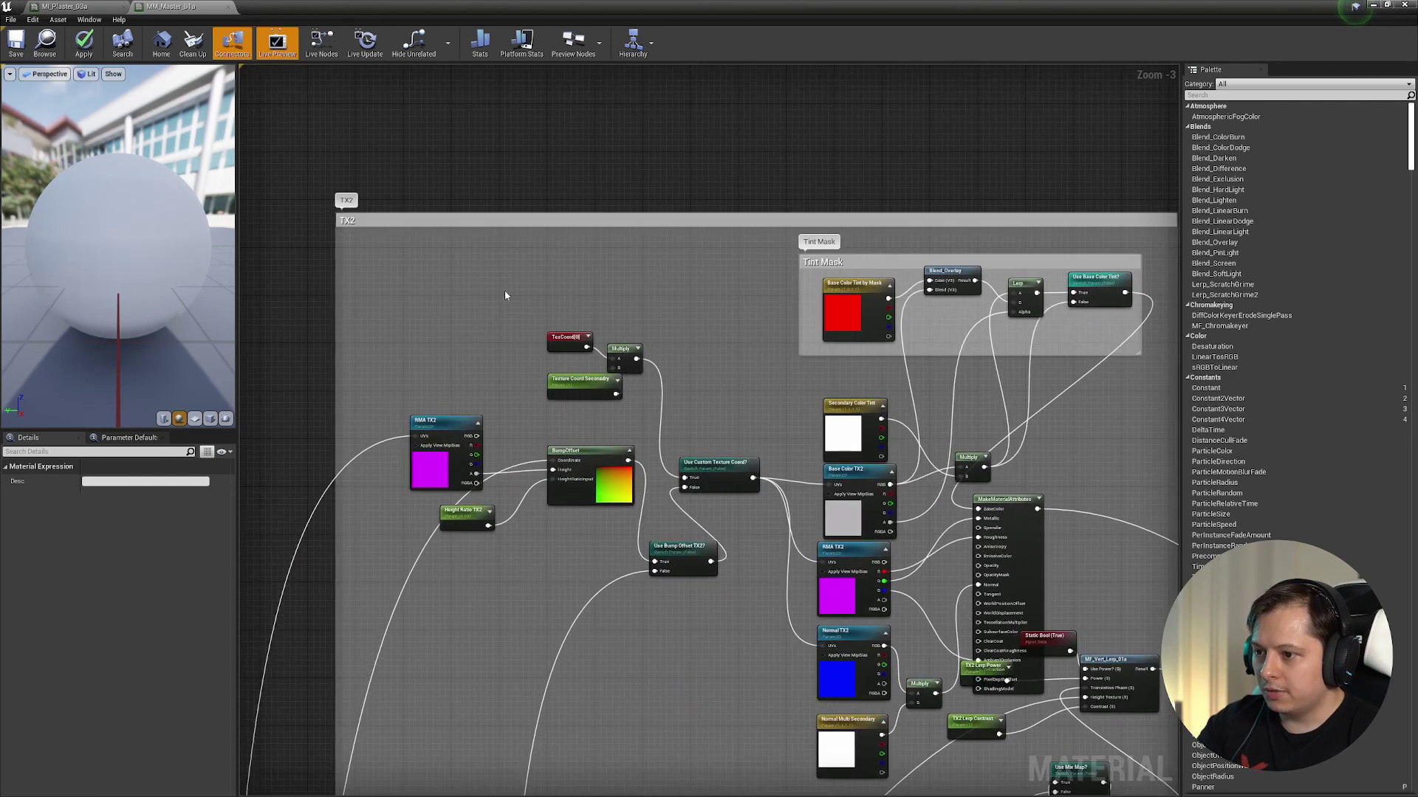
{"action": "scroll", "coordinate": [482, 376], "scroll_direction": "down", "scroll_amount": 1}
{"action": "right_click_drag", "start_coordinate": [594, 547], "coordinate": [499, 230]}
{"action": "scroll", "coordinate": [656, 172], "scroll_direction": "up", "scroll_amount": 1}
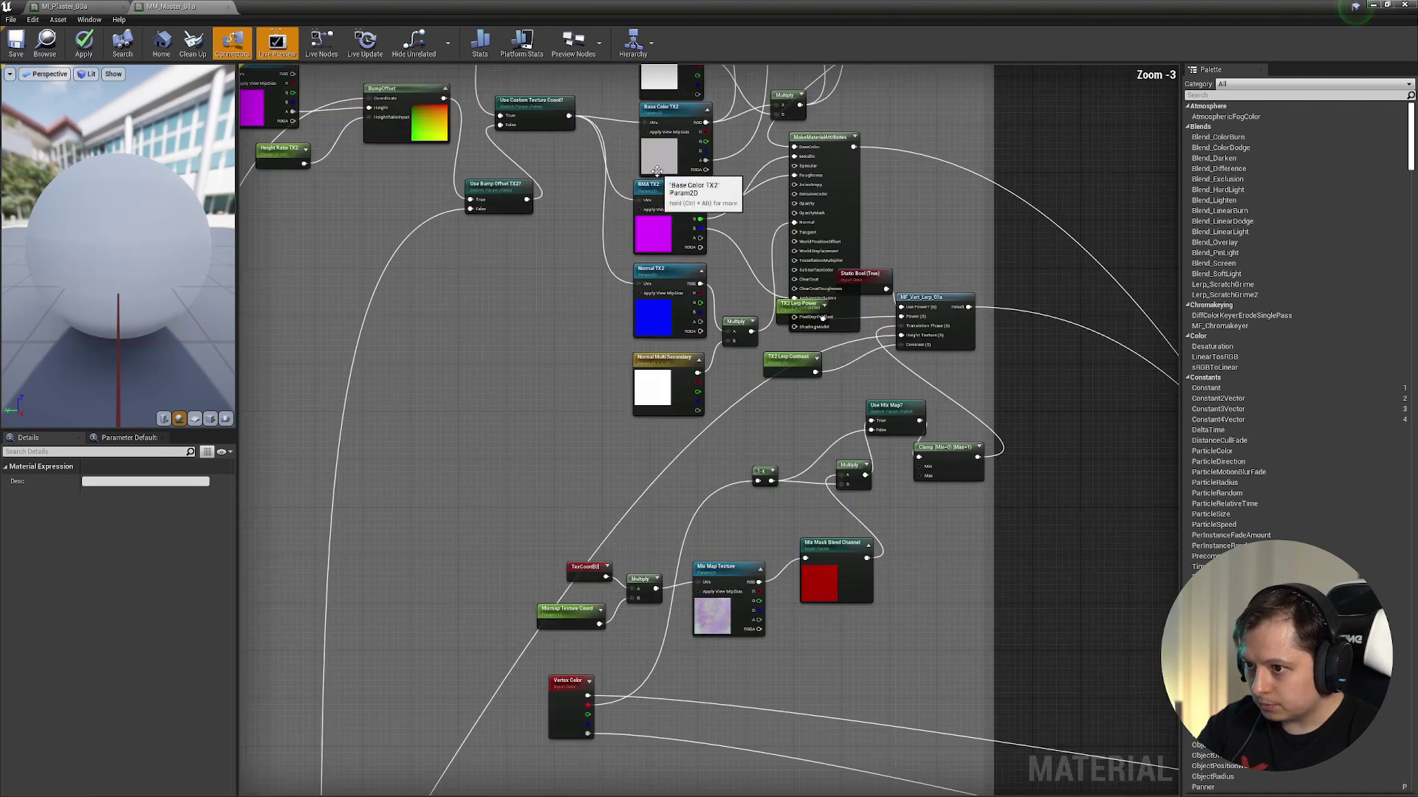
- Follow the TX2 outputs to the MatLayerBlend_Standard node and select that node
{"action": "scroll", "coordinate": [753, 500], "scroll_direction": "down", "scroll_amount": 3}
{"action": "right_click_drag", "start_coordinate": [754, 500], "coordinate": [585, 436]}
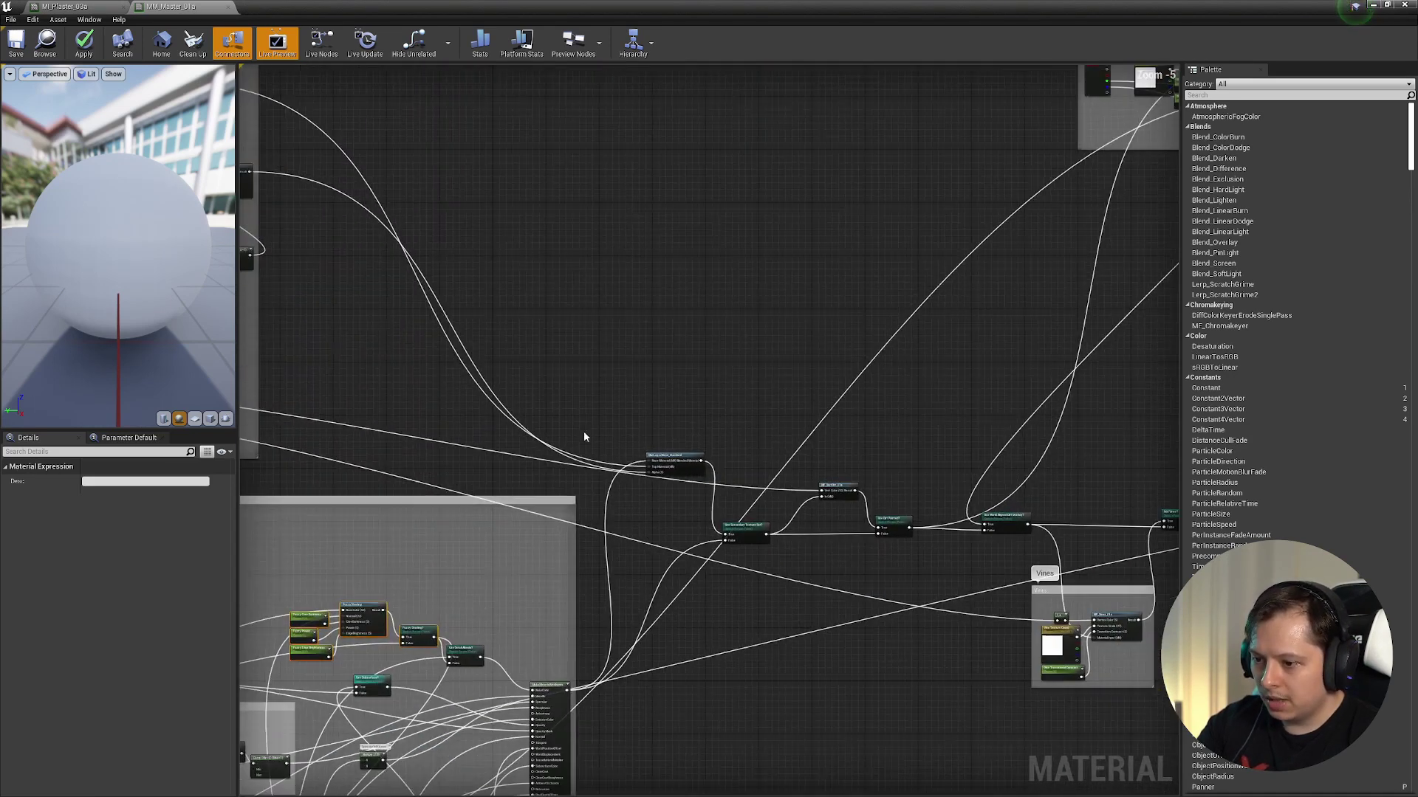
{"action": "scroll", "coordinate": [797, 531], "scroll_direction": "up", "scroll_amount": 5}
{"action": "right_click_drag", "start_coordinate": [796, 655], "coordinate": [652, 245]}
{"action": "right_click_drag", "start_coordinate": [684, 84], "coordinate": [695, 276]}
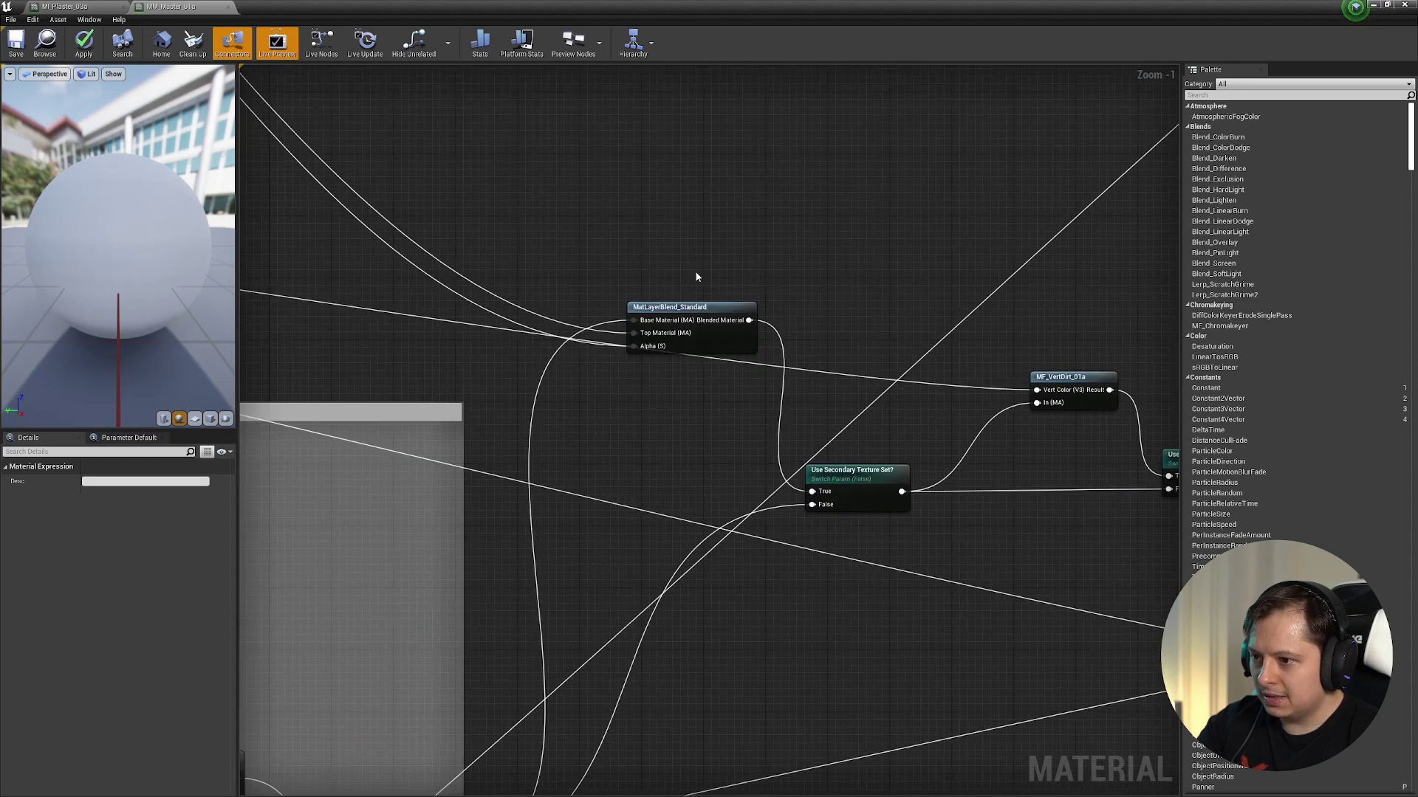
{"action": "left_click", "coordinate": [691, 312]}
- Compare the TX2 and Base Material groups in an overview of the whole graph
{"action": "scroll", "coordinate": [686, 310], "scroll_direction": "down", "scroll_amount": 5}
{"action": "scroll", "coordinate": [635, 257], "scroll_direction": "down", "scroll_amount": 3}
{"action": "right_click_drag", "start_coordinate": [533, 235], "coordinate": [585, 341]}
{"action": "left_click_drag", "start_coordinate": [445, 258], "coordinate": [794, 707]}
{"action": "left_click", "coordinate": [796, 710]}
{"action": "scroll", "coordinate": [679, 627], "scroll_direction": "up", "scroll_amount": 2}
{"action": "right_click_drag", "start_coordinate": [680, 626], "coordinate": [641, 573]}
{"action": "right_click_drag", "start_coordinate": [513, 257], "coordinate": [560, 546]}
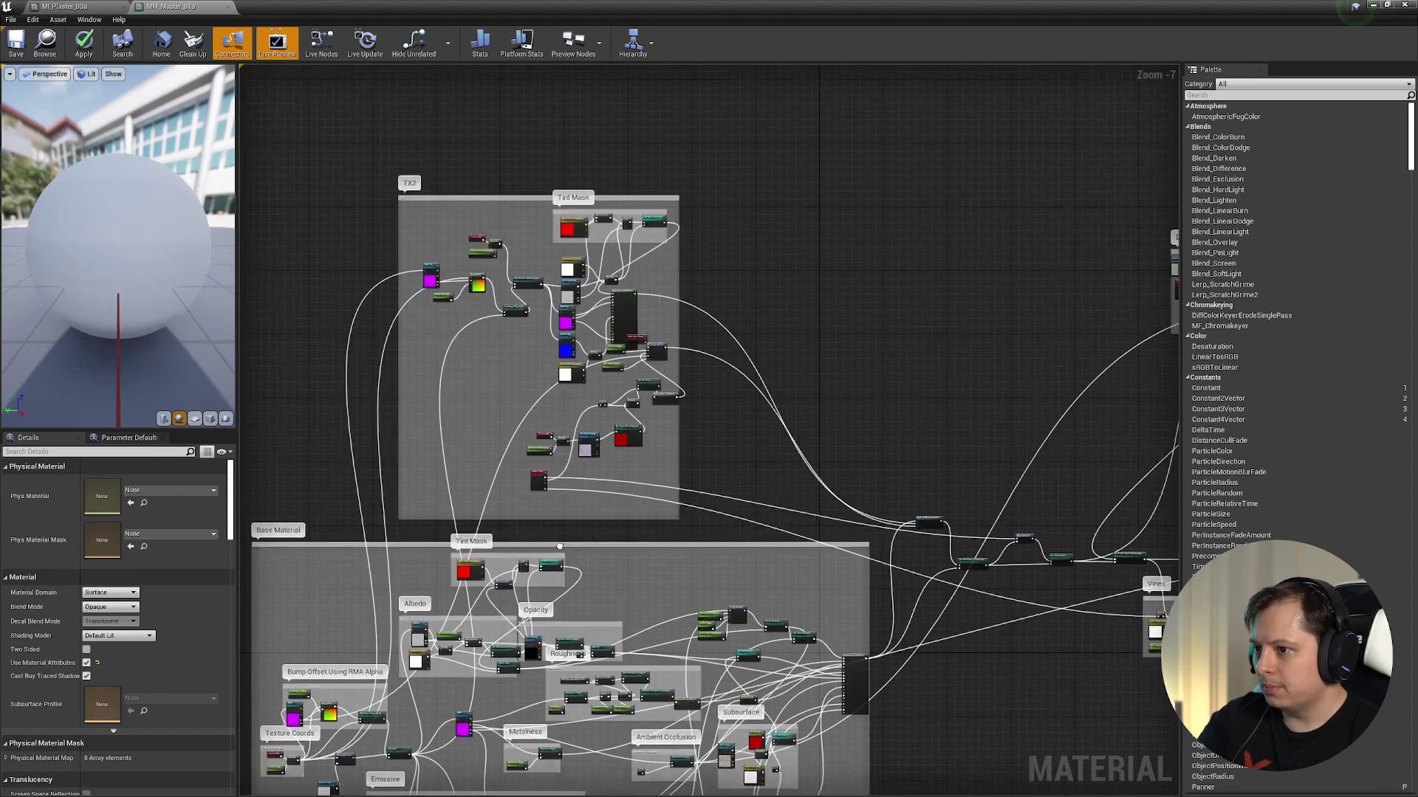
- Examine the TX2 blending nodes and select the Mix Map Texture parameter to view its properties
{"action": "scroll", "coordinate": [583, 532], "scroll_direction": "up", "scroll_amount": 6}
{"action": "right_click_drag", "start_coordinate": [593, 108], "coordinate": [863, 627]}
{"action": "scroll", "coordinate": [863, 627], "scroll_direction": "up", "scroll_amount": 1}
{"action": "right_click_drag", "start_coordinate": [781, 518], "coordinate": [528, 481]}
{"action": "scroll", "coordinate": [524, 478], "scroll_direction": "down", "scroll_amount": 3}
{"action": "right_click_drag", "start_coordinate": [742, 570], "coordinate": [655, 385]}
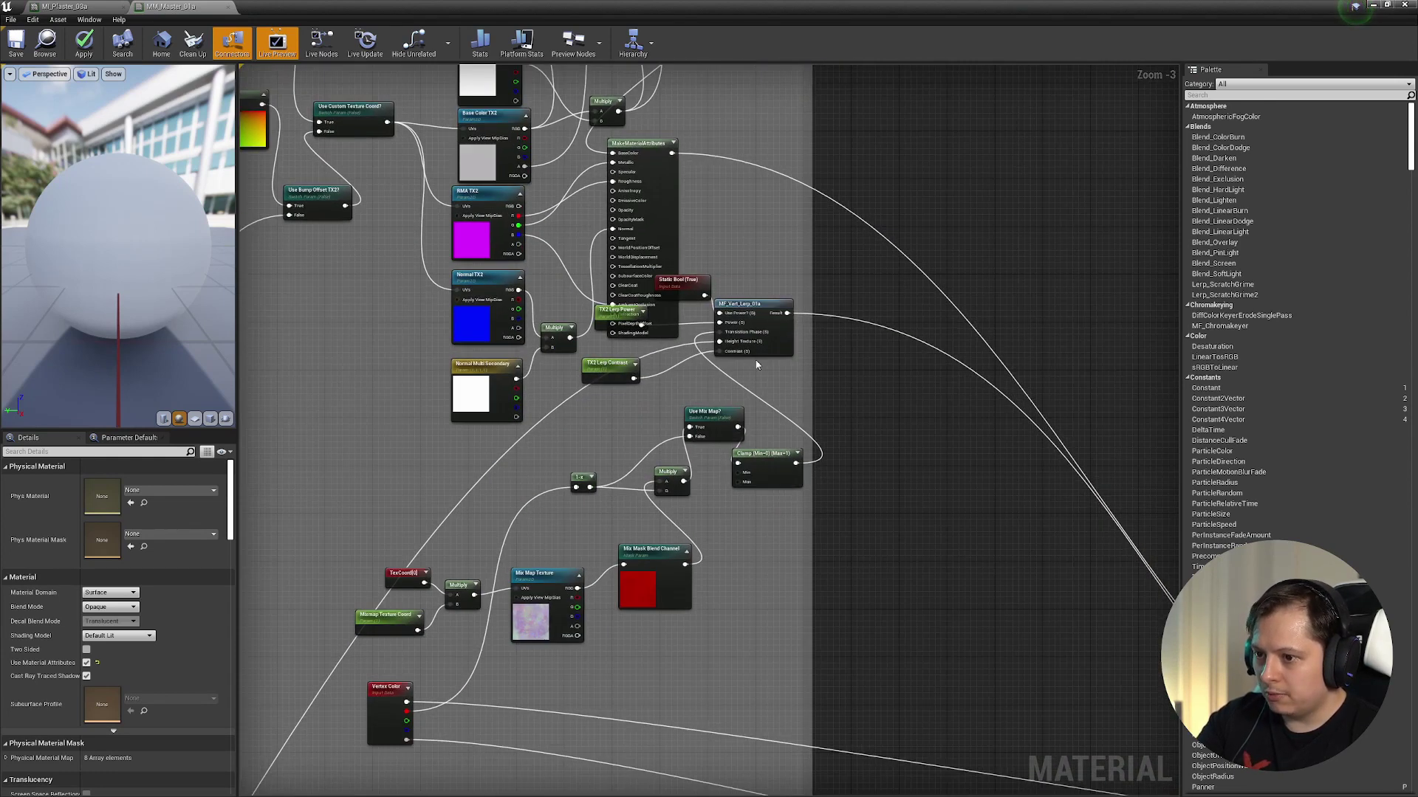
{"action": "scroll", "coordinate": [443, 628], "scroll_direction": "up", "scroll_amount": 2}
{"action": "left_click", "coordinate": [569, 583]}
- Follow the vertex color output to the MF_VertDirt_01a node and the Use Dirt Painted switch
{"action": "scroll", "coordinate": [554, 612], "scroll_direction": "down", "scroll_amount": 2}
{"action": "right_click_drag", "start_coordinate": [960, 561], "coordinate": [253, 227]}
{"action": "right_click_drag", "start_coordinate": [838, 491], "coordinate": [352, 408]}
{"action": "right_click_drag", "start_coordinate": [840, 329], "coordinate": [520, 583]}
{"action": "scroll", "coordinate": [520, 583], "scroll_direction": "down", "scroll_amount": 3}
{"action": "right_click_drag", "start_coordinate": [469, 624], "coordinate": [569, 505]}
{"action": "scroll", "coordinate": [569, 507], "scroll_direction": "up", "scroll_amount": 5}
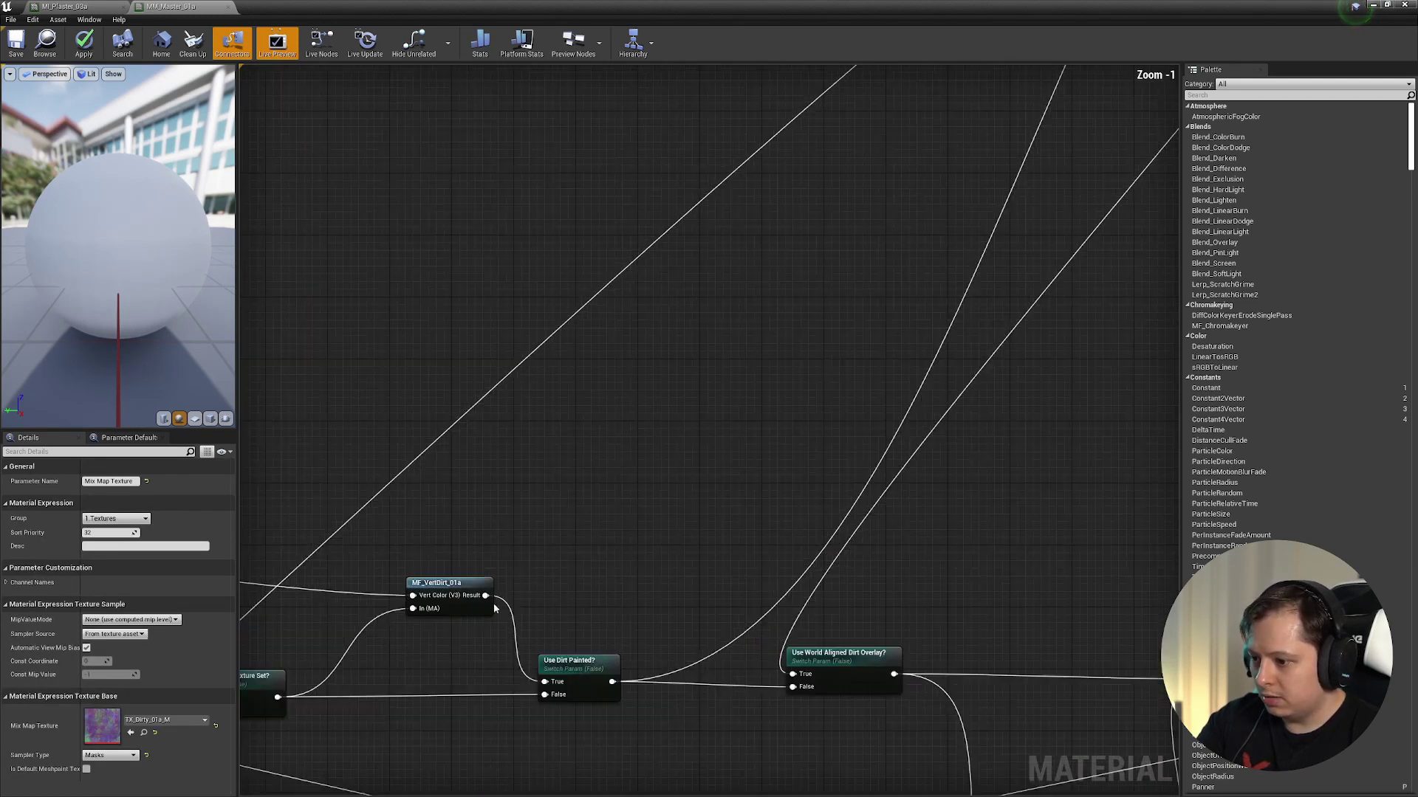
- Examine the Directional Dirt group and the debris nodes, and close MM_Master_01a without applying changes
{"action": "scroll", "coordinate": [447, 612], "scroll_direction": "down", "scroll_amount": 4}
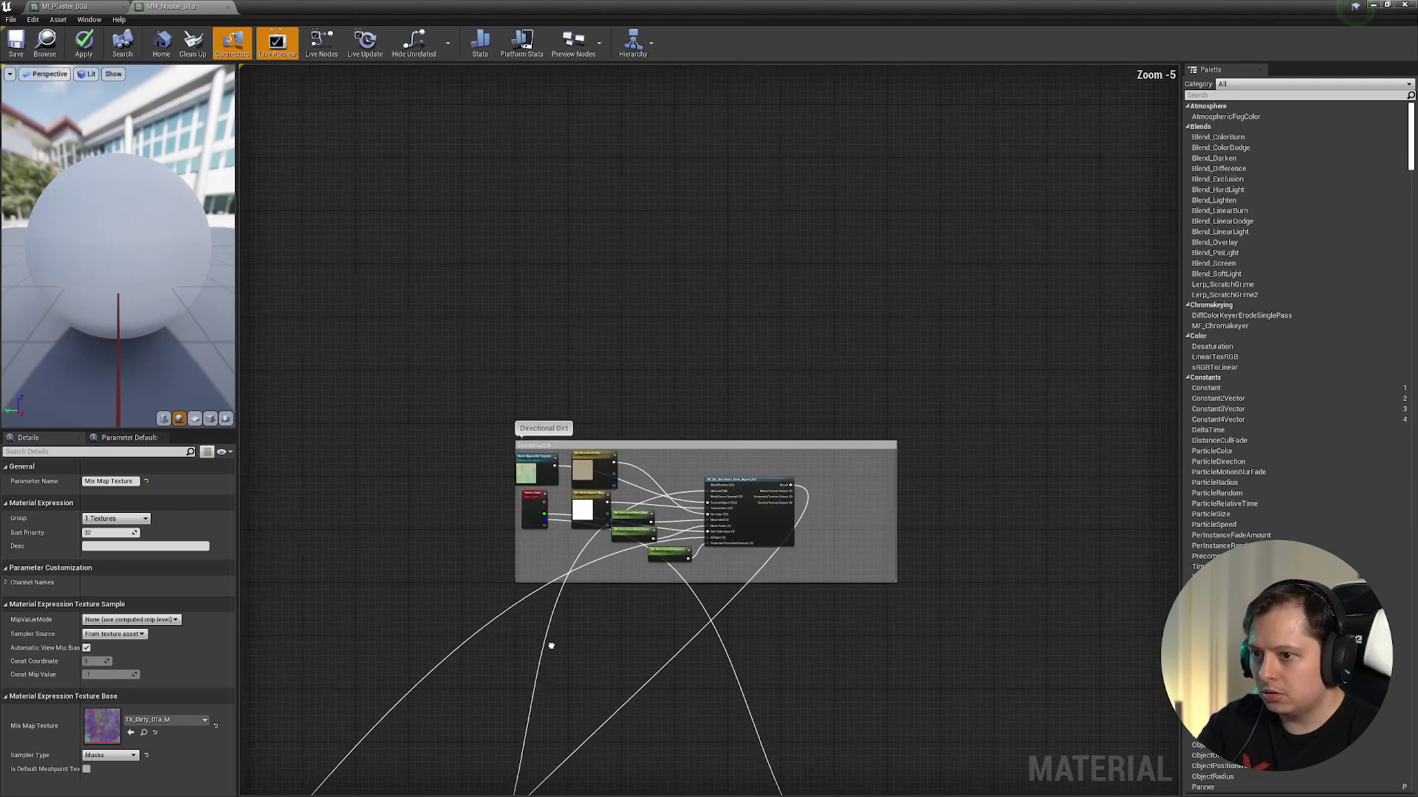
{"action": "scroll", "coordinate": [740, 526], "scroll_direction": "up", "scroll_amount": 2}
{"action": "scroll", "coordinate": [739, 525], "scroll_direction": "down", "scroll_amount": 3}
{"action": "right_click_drag", "start_coordinate": [699, 618], "coordinate": [727, 279]}
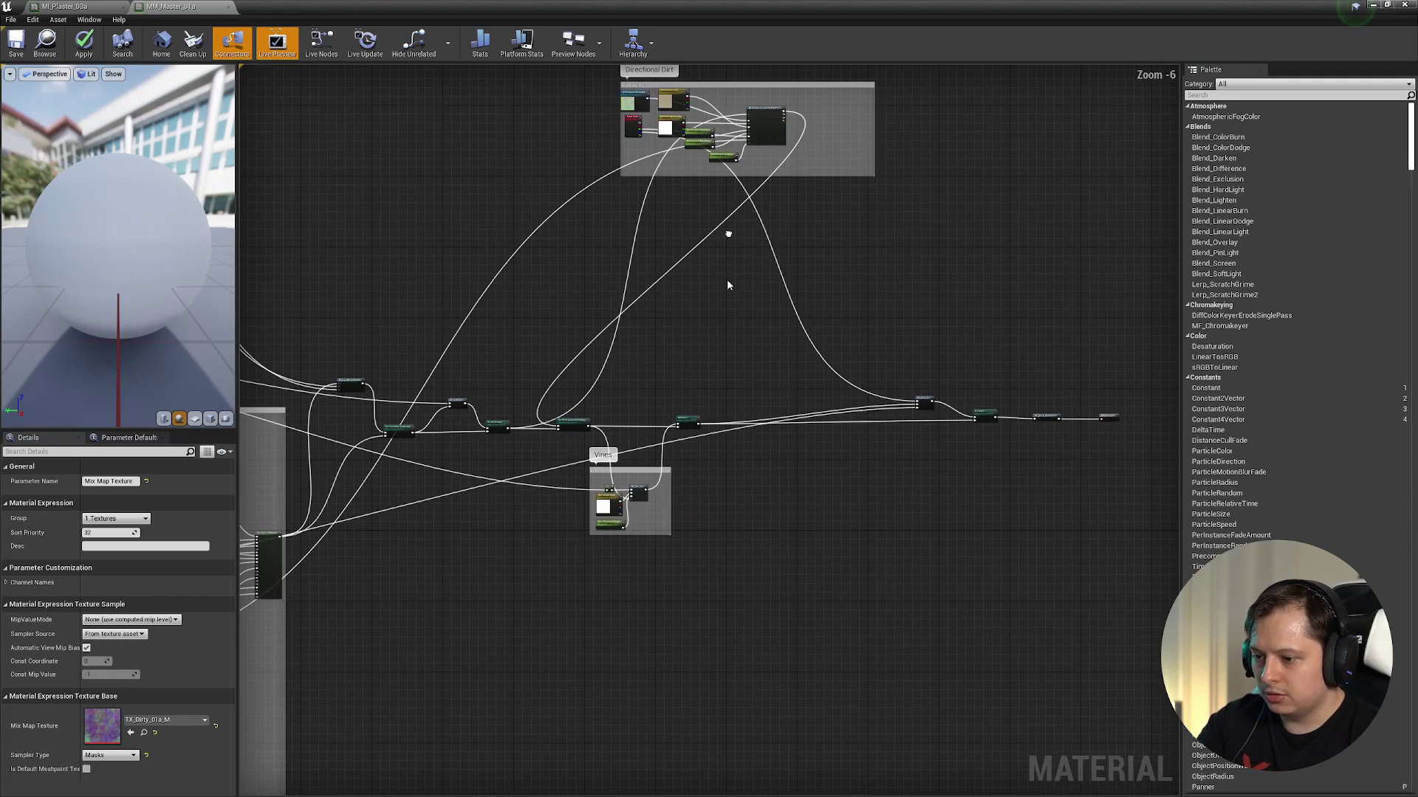
{"action": "scroll", "coordinate": [641, 515], "scroll_direction": "up", "scroll_amount": 3}
{"action": "right_click_drag", "start_coordinate": [896, 438], "coordinate": [353, 555]}
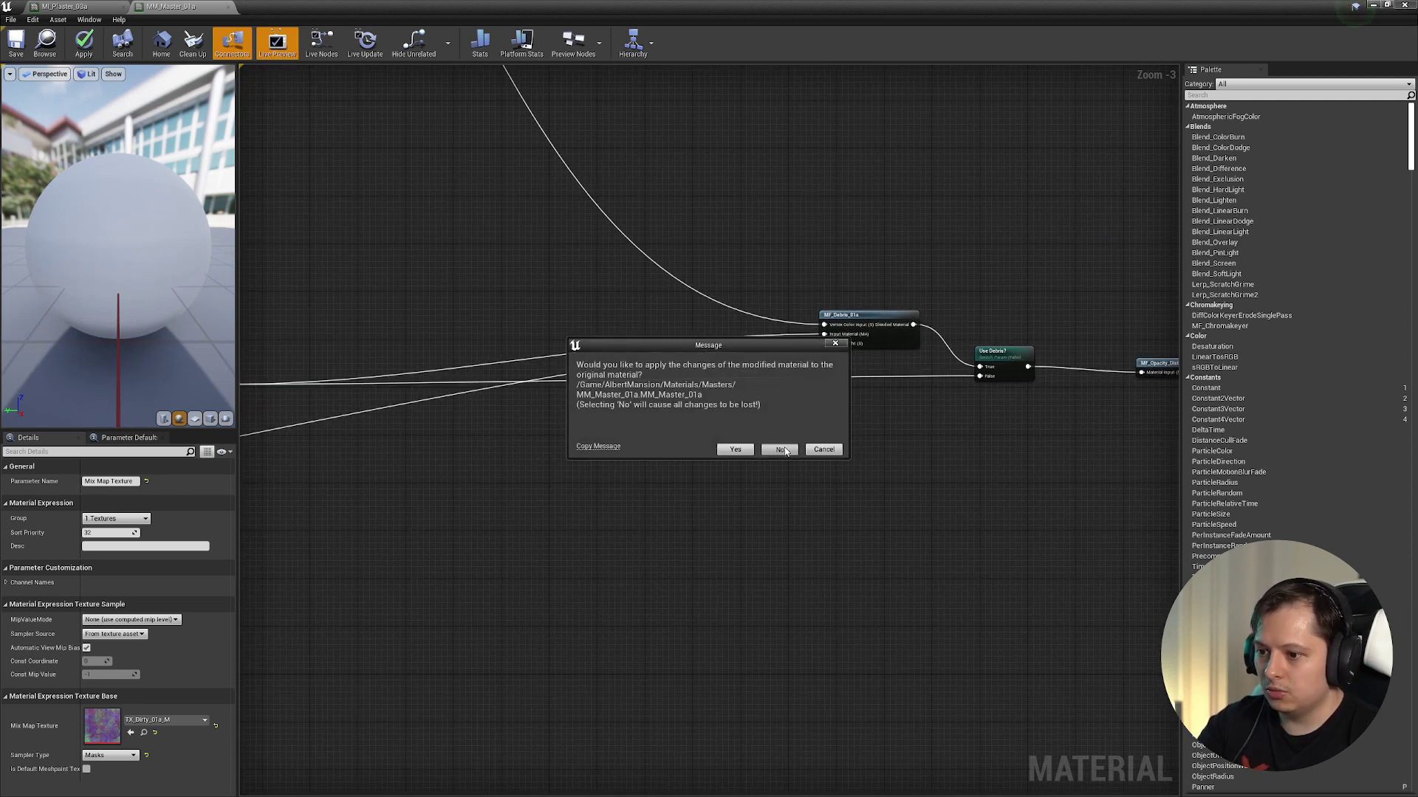
{"action": "left_click", "coordinate": [782, 449]}
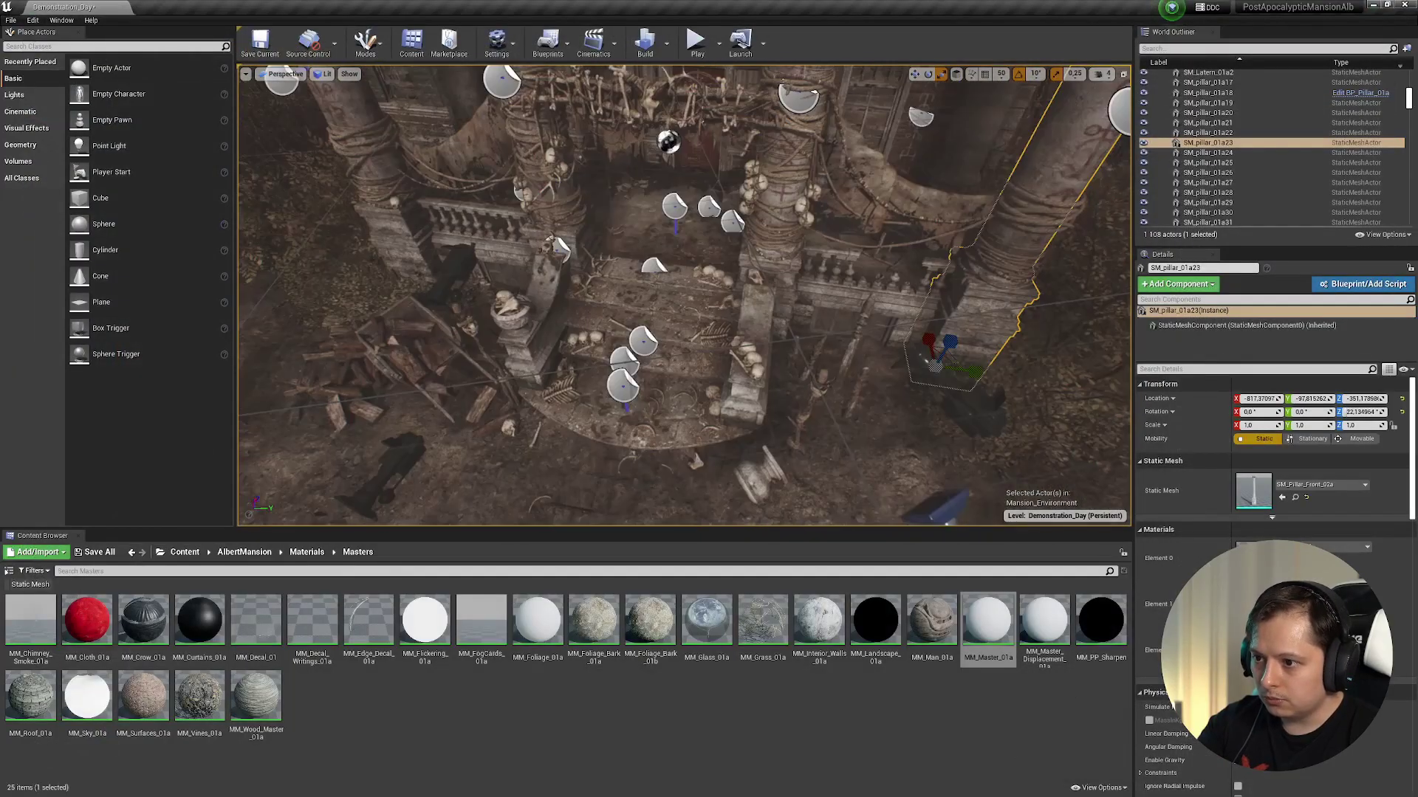
- Select and frame the floor tile SM_FloorTile_01a14 in the level, and open its material instance to review the parameters
{"action": "left_click", "coordinate": [620, 222]}
{"action": "key", "text": "f"}
{"action": "right_click_drag", "start_coordinate": [684, 296], "coordinate": [642, 358]}
{"action": "key", "text": "w"}
{"action": "double_click", "coordinate": [1253, 559]}
{"action": "scroll", "coordinate": [1037, 519], "scroll_direction": "down", "scroll_amount": 5}
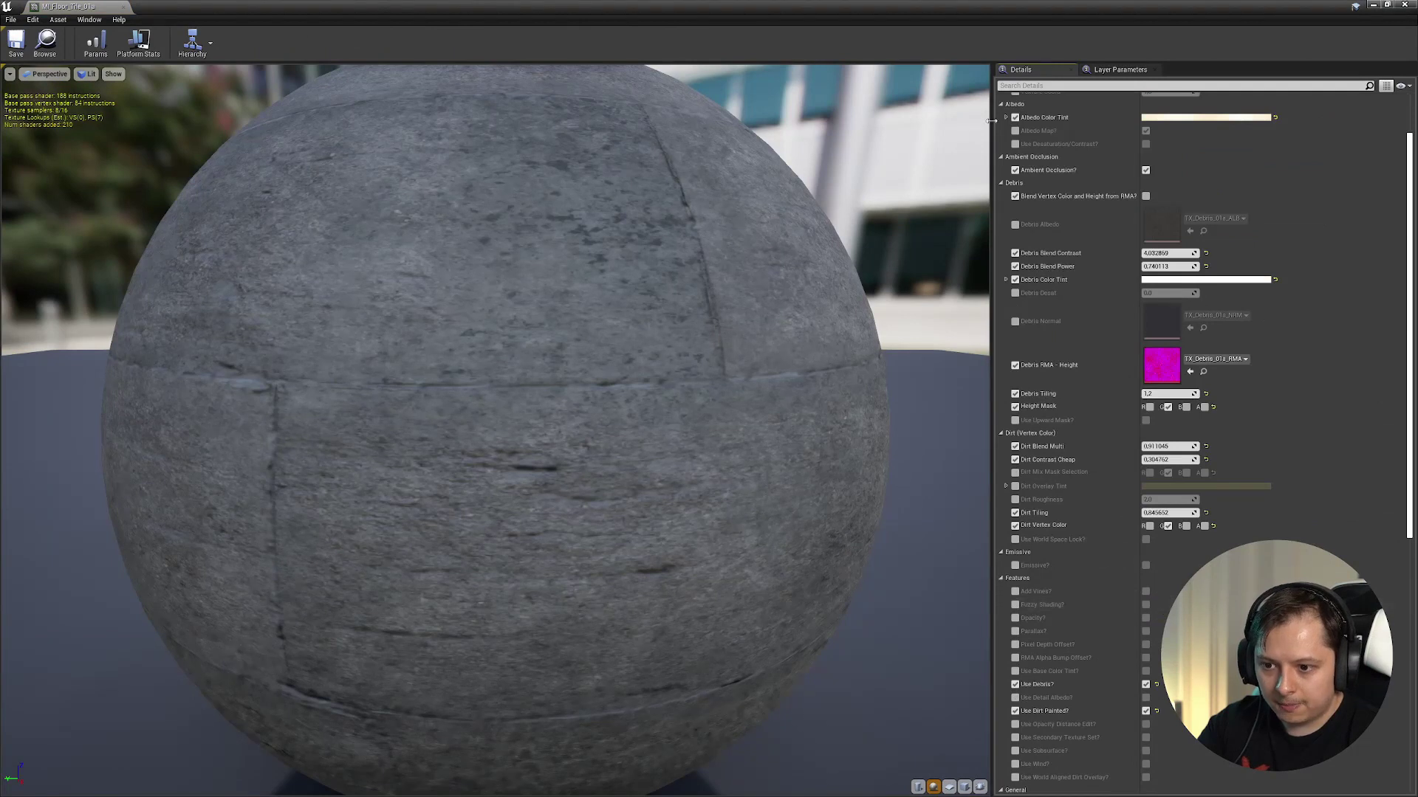
- Filter the floor material's parameters by "debri", and close the material to examine the tile surface up close
{"action": "left_click", "coordinate": [1019, 85]}
{"action": "type", "text": "debri"}
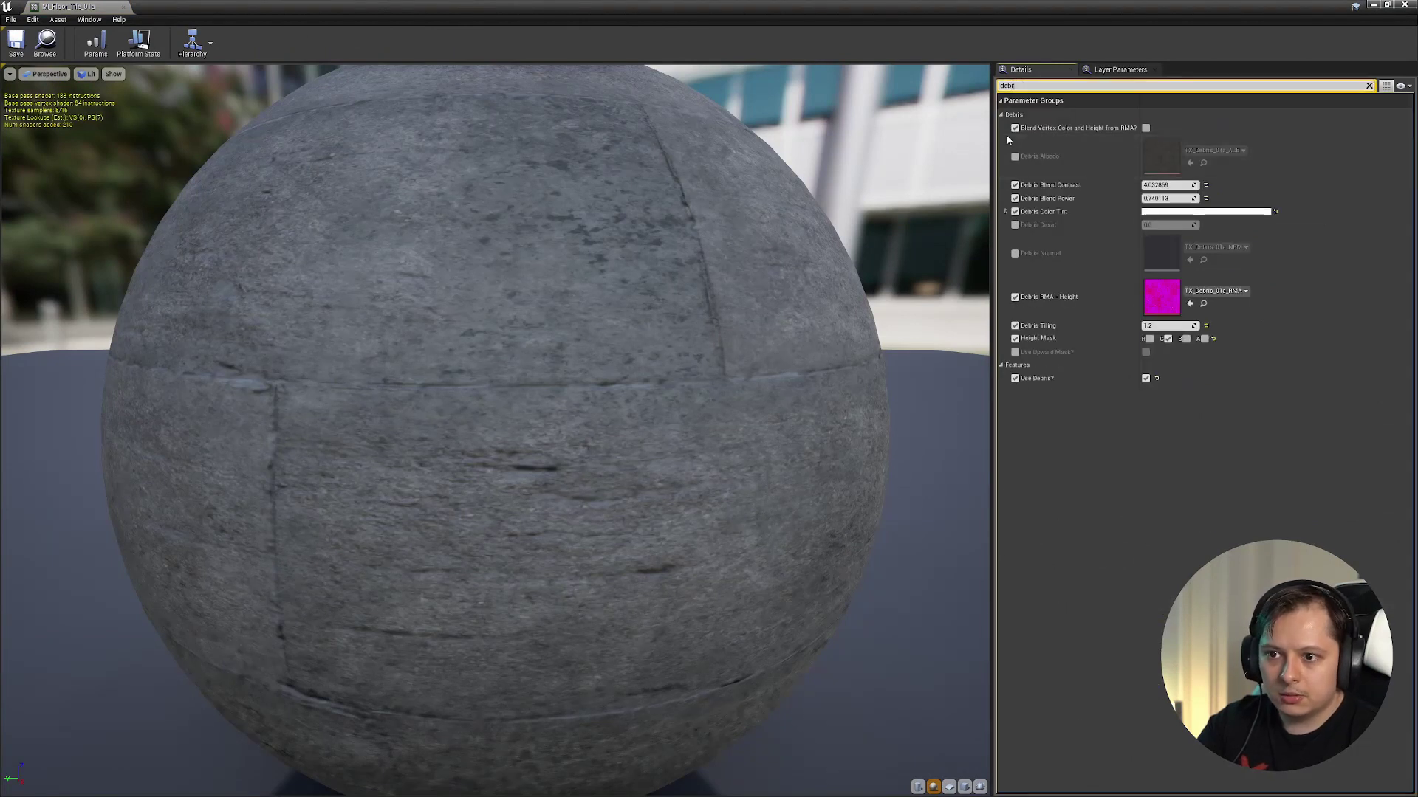
{"action": "left_click", "coordinate": [1406, 4]}
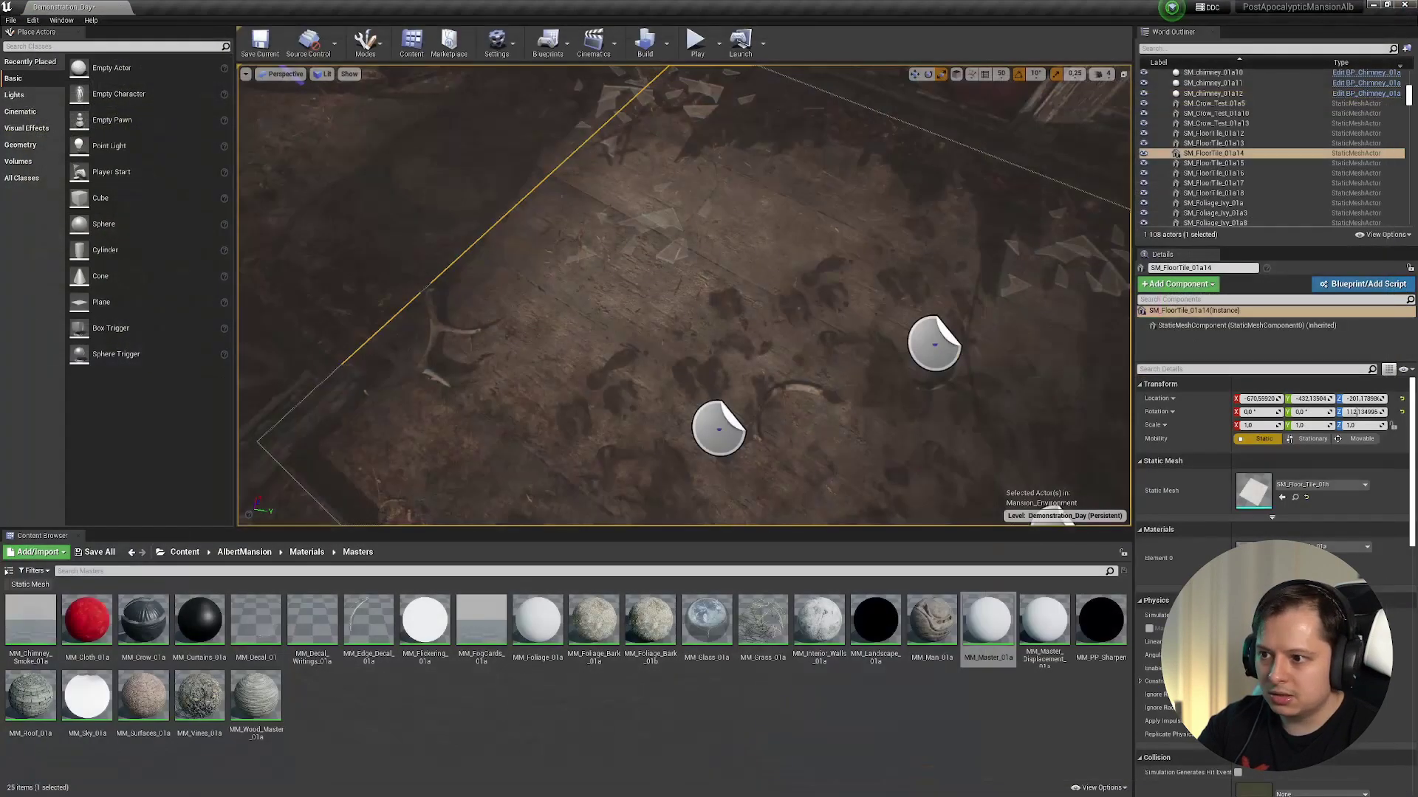
{"action": "scroll", "coordinate": [684, 295], "scroll_direction": "up", "scroll_amount": 5}
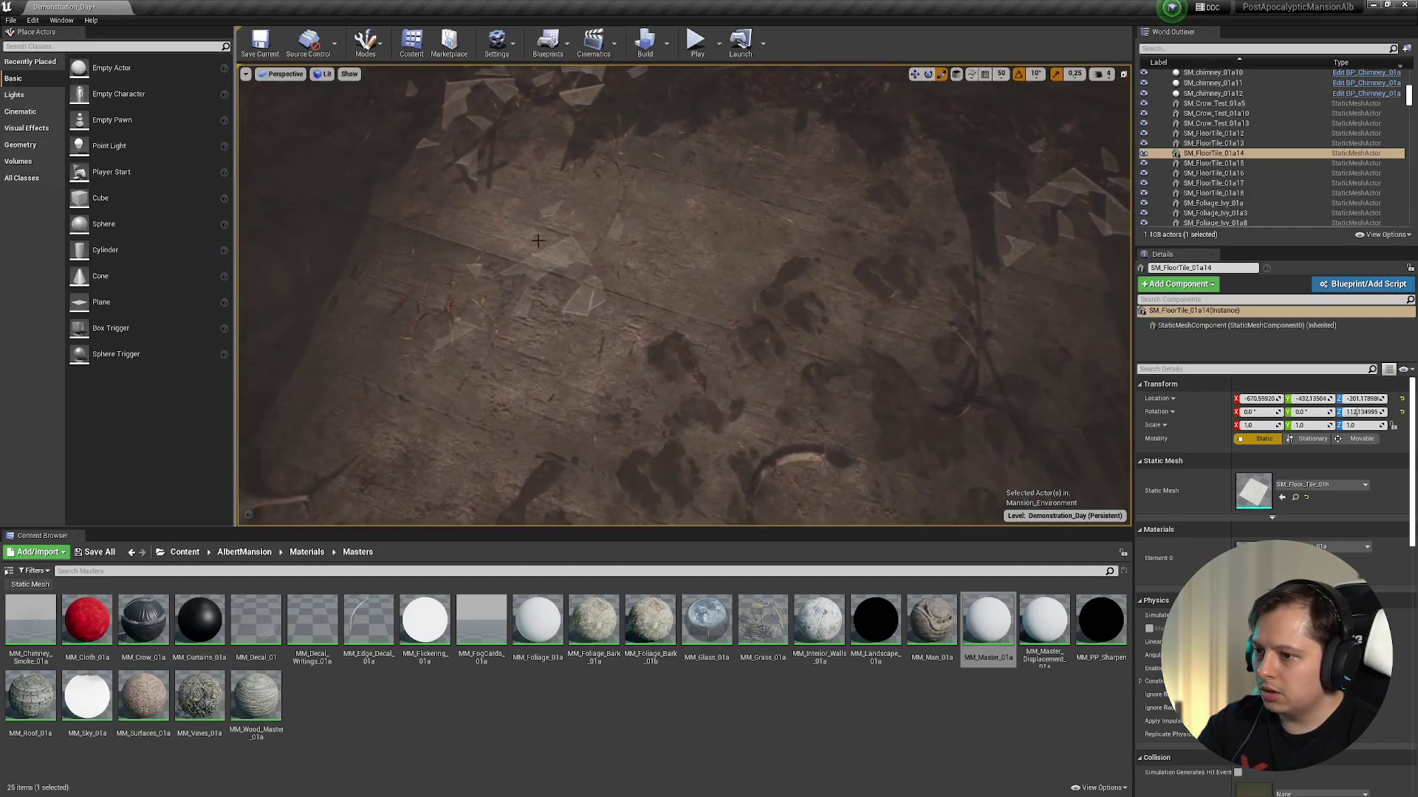
- Switch to Mesh Paint mode and paint dirt onto the selected floor tile's green vertex color channel with a strength of 0.5
{"action": "left_click", "coordinate": [366, 43]}
{"action": "left_click", "coordinate": [384, 129]}
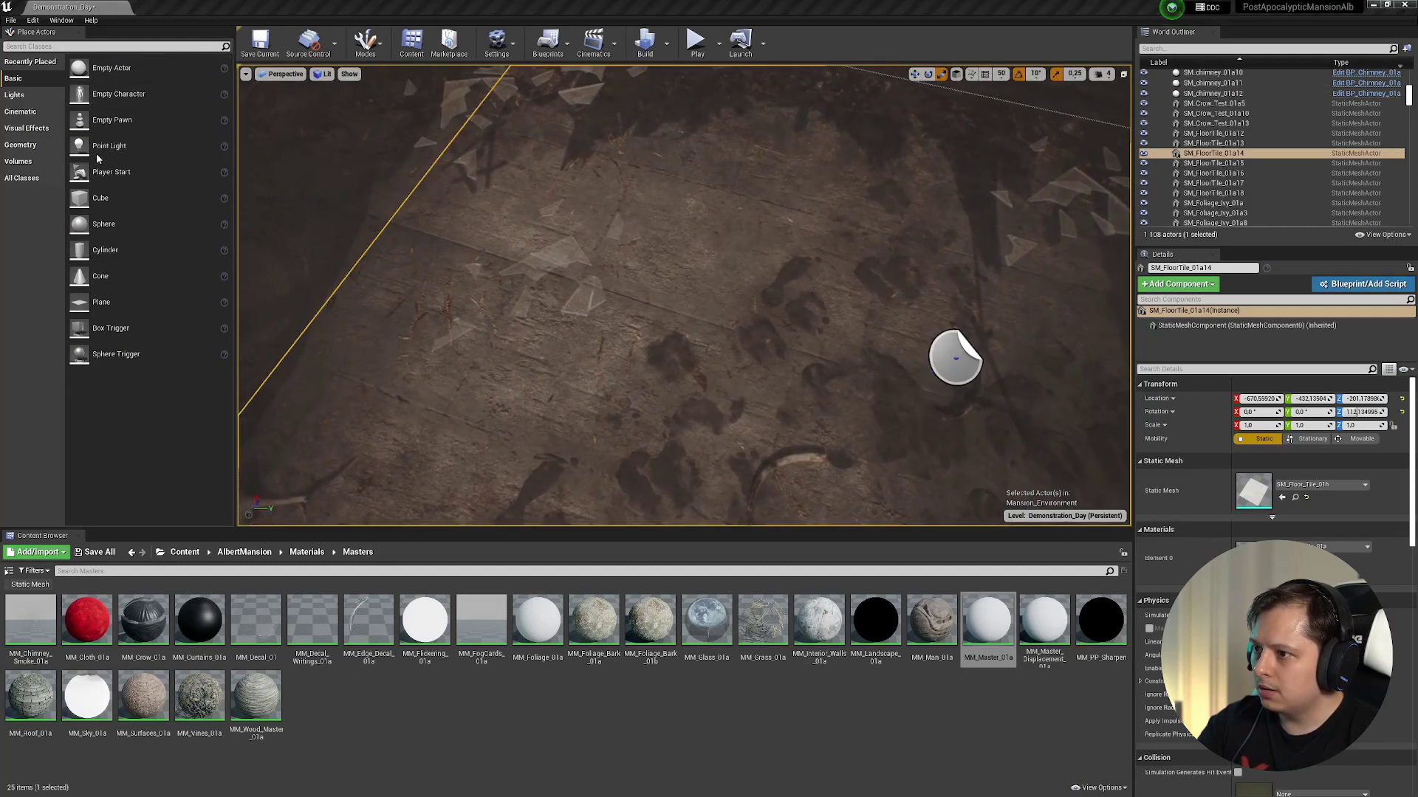
{"action": "left_click", "coordinate": [101, 109]}
{"action": "left_click", "coordinate": [274, 86]}
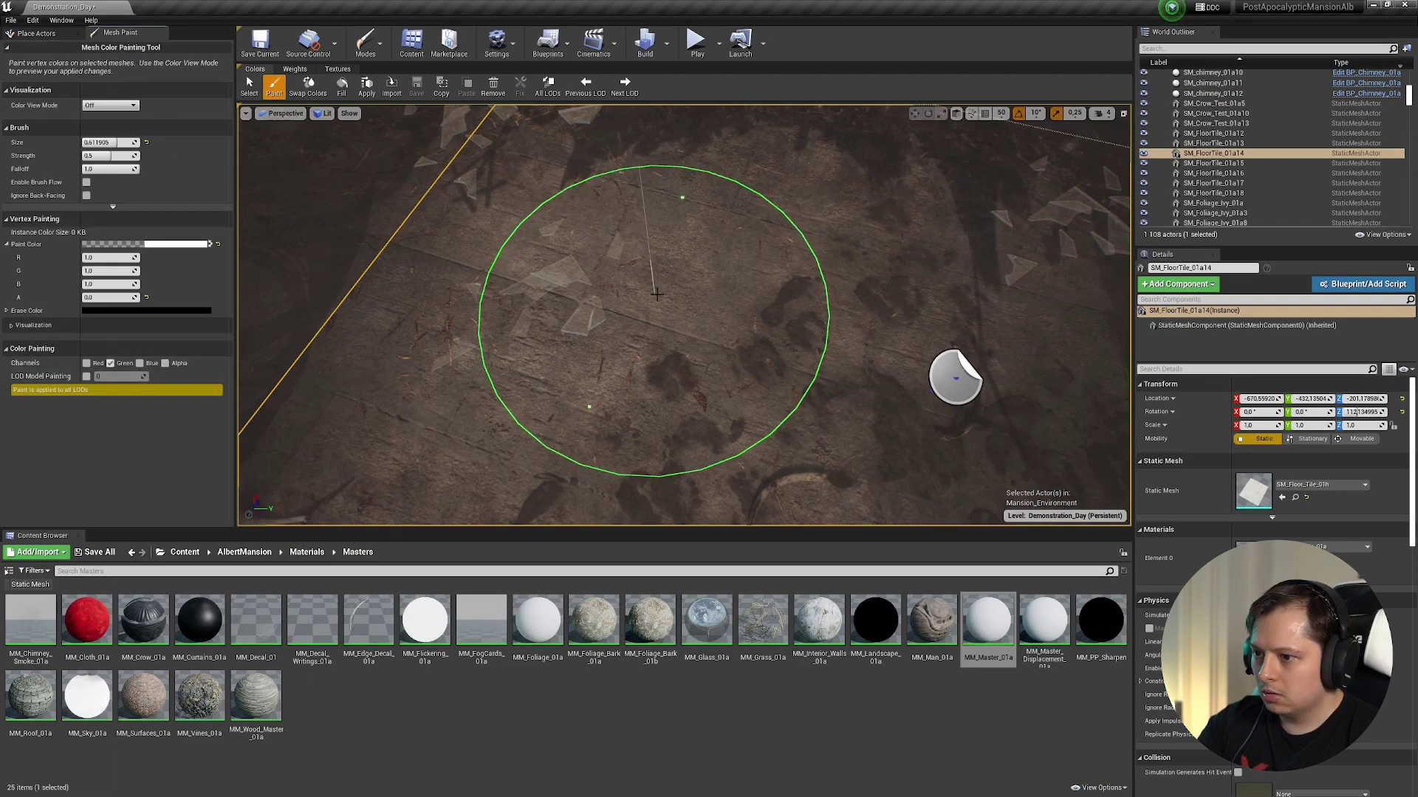
{"action": "left_click_drag", "start_coordinate": [604, 319], "coordinate": [623, 306]}
{"action": "scroll", "coordinate": [623, 306], "scroll_direction": "up", "scroll_amount": 4}
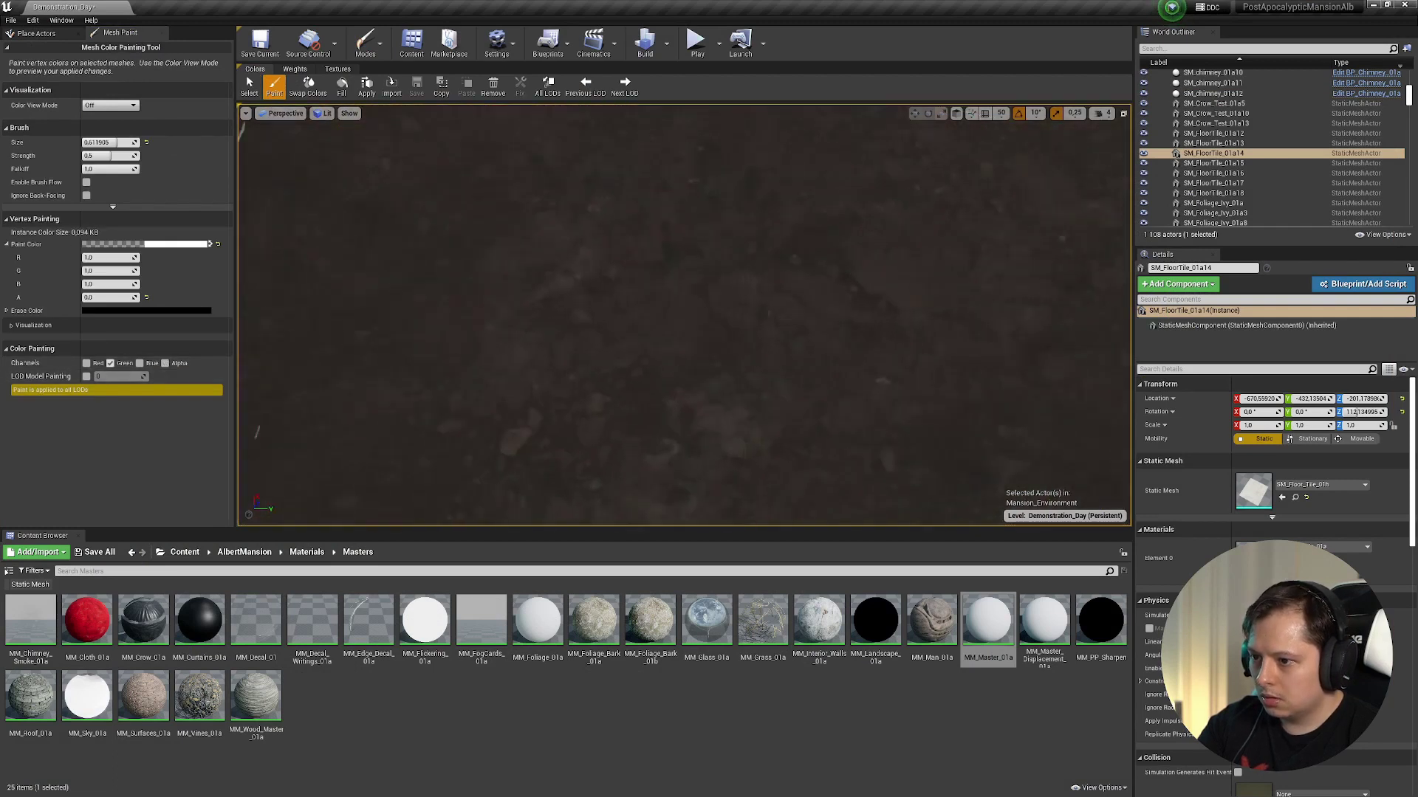
{"action": "scroll", "coordinate": [623, 306], "scroll_direction": "down", "scroll_amount": 3}
{"action": "right_click_drag", "start_coordinate": [650, 286], "coordinate": [639, 275]}
{"action": "scroll", "coordinate": [639, 275], "scroll_direction": "down", "scroll_amount": 3}
{"action": "scroll", "coordinate": [639, 275], "scroll_direction": "down", "scroll_amount": 1}
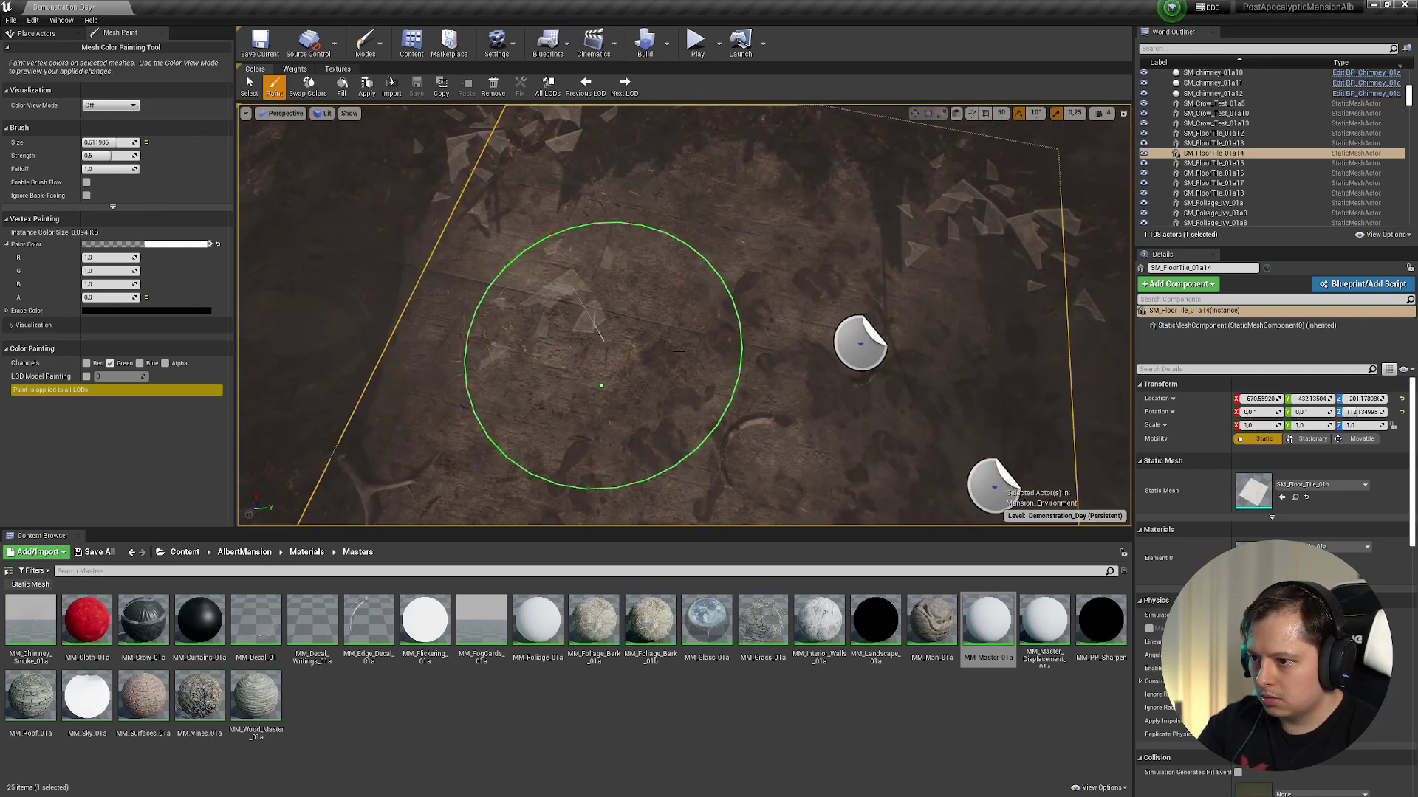
- Change the painted channel from green to blue and brush debris over the middle and far side of the floor tile
{"action": "left_click", "coordinate": [111, 364]}
{"action": "left_click", "coordinate": [629, 310]}
{"action": "left_click", "coordinate": [651, 351]}
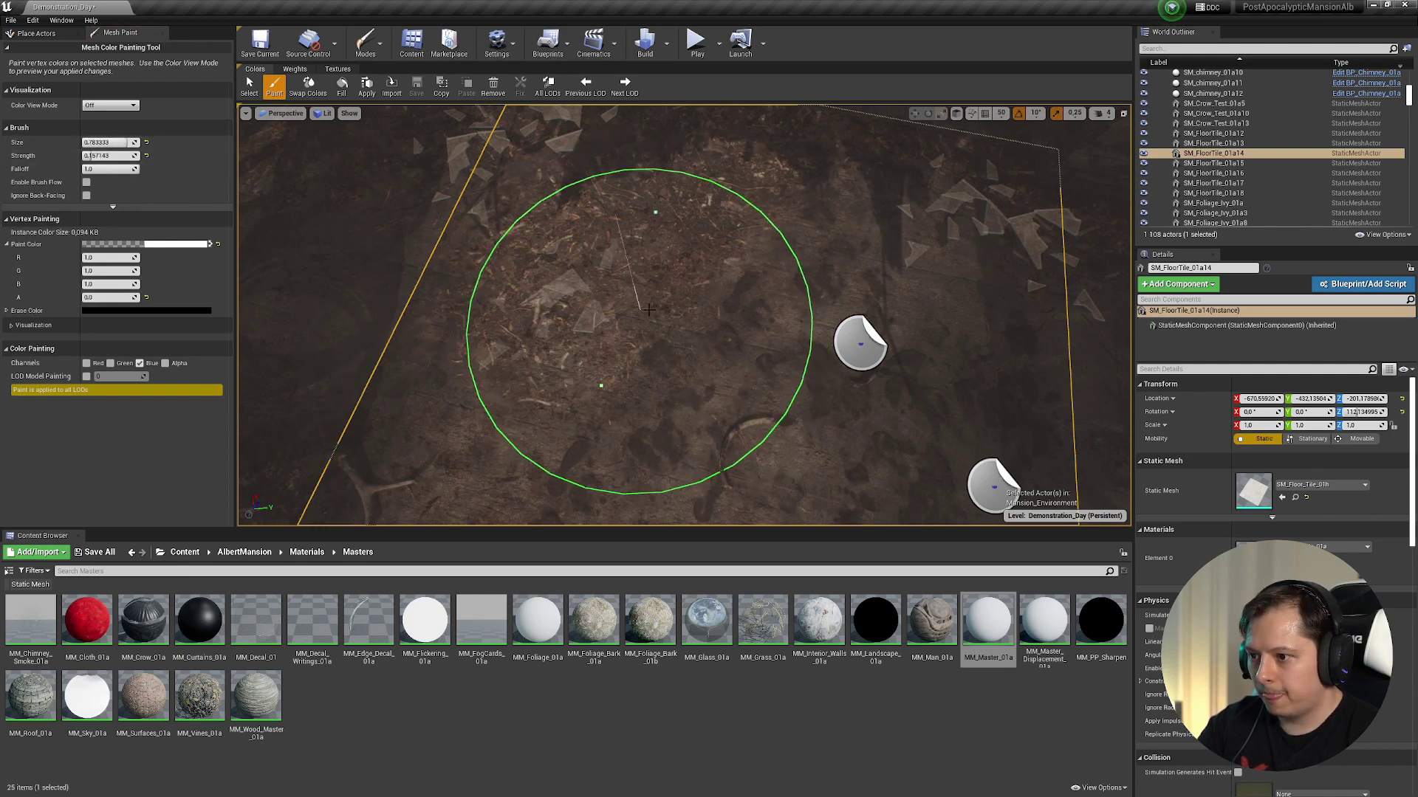
{"action": "mouse_move", "coordinate": [607, 234]}
{"action": "left_mouse_down"}
{"action": "mouse_move", "coordinate": [769, 212]}
{"action": "mouse_move", "coordinate": [533, 244]}
{"action": "left_mouse_up"}
{"action": "mouse_move", "coordinate": [423, 377]}
{"action": "left_mouse_down"}
{"action": "mouse_move", "coordinate": [462, 435]}
{"action": "mouse_move", "coordinate": [776, 221]}
{"action": "left_mouse_up"}
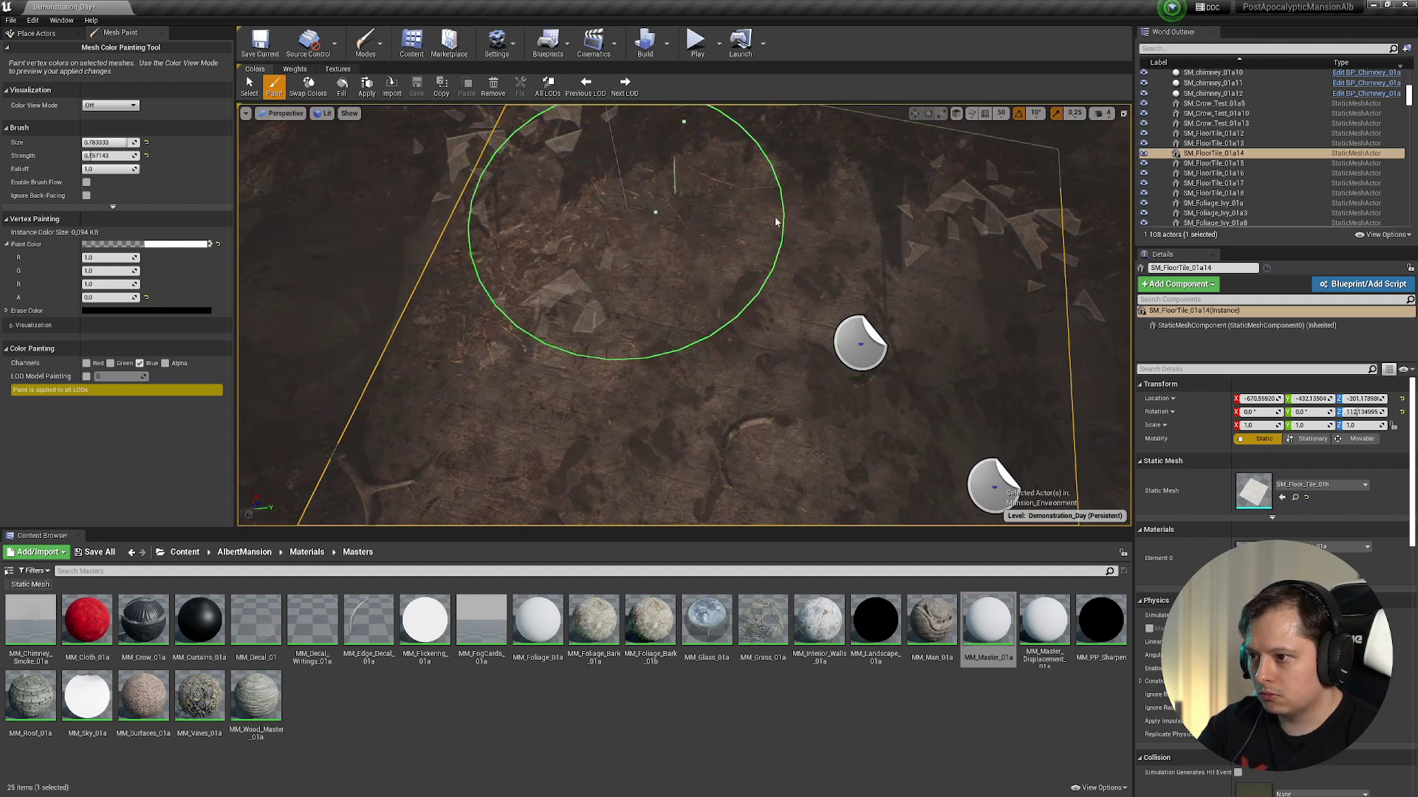
{"action": "right_click_drag", "start_coordinate": [775, 222], "coordinate": [768, 220]}
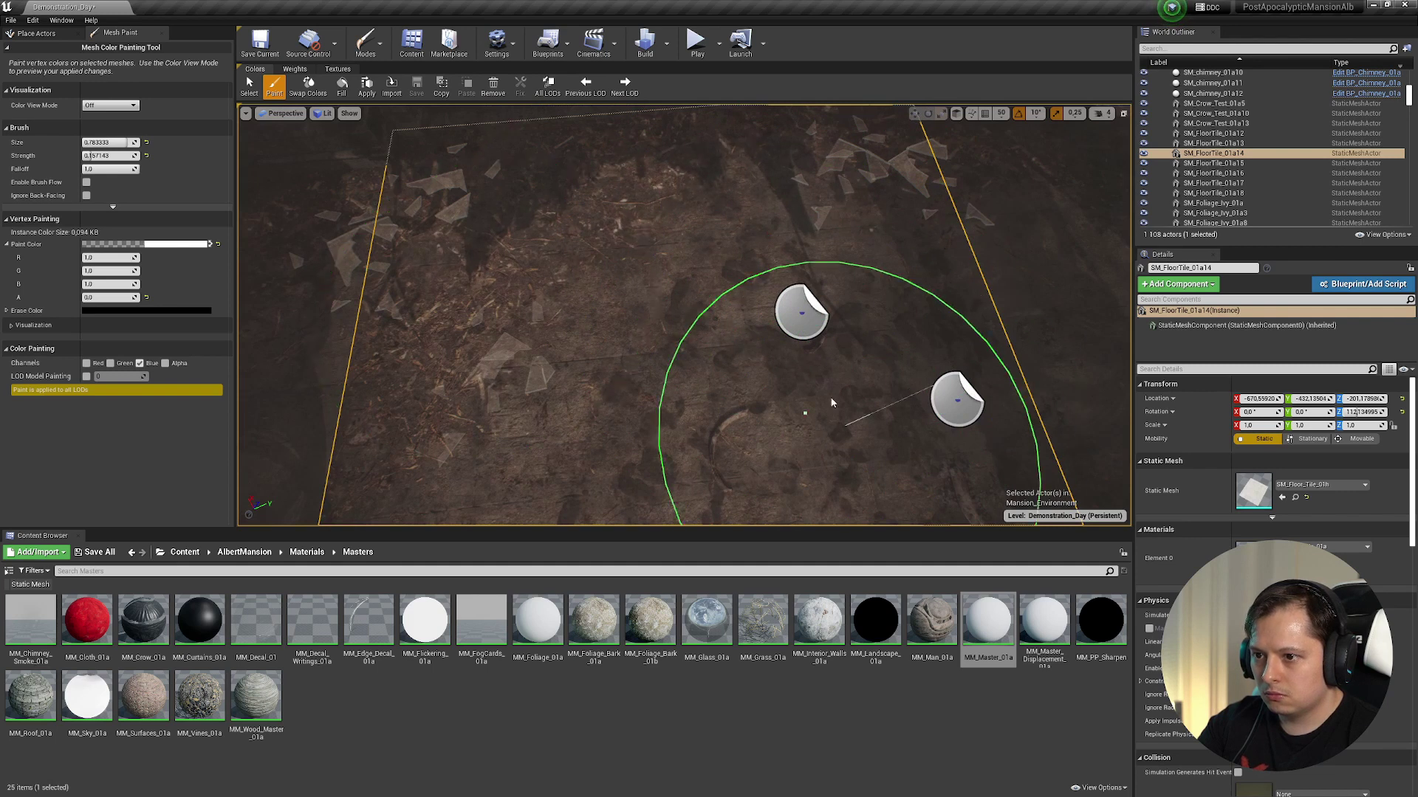
- Leave Mesh Paint mode and pull back to the mansion's front facade with the editor icons hidden
{"action": "key", "text": "s"}
{"action": "right_click_drag", "start_coordinate": [735, 403], "coordinate": [617, 254]}
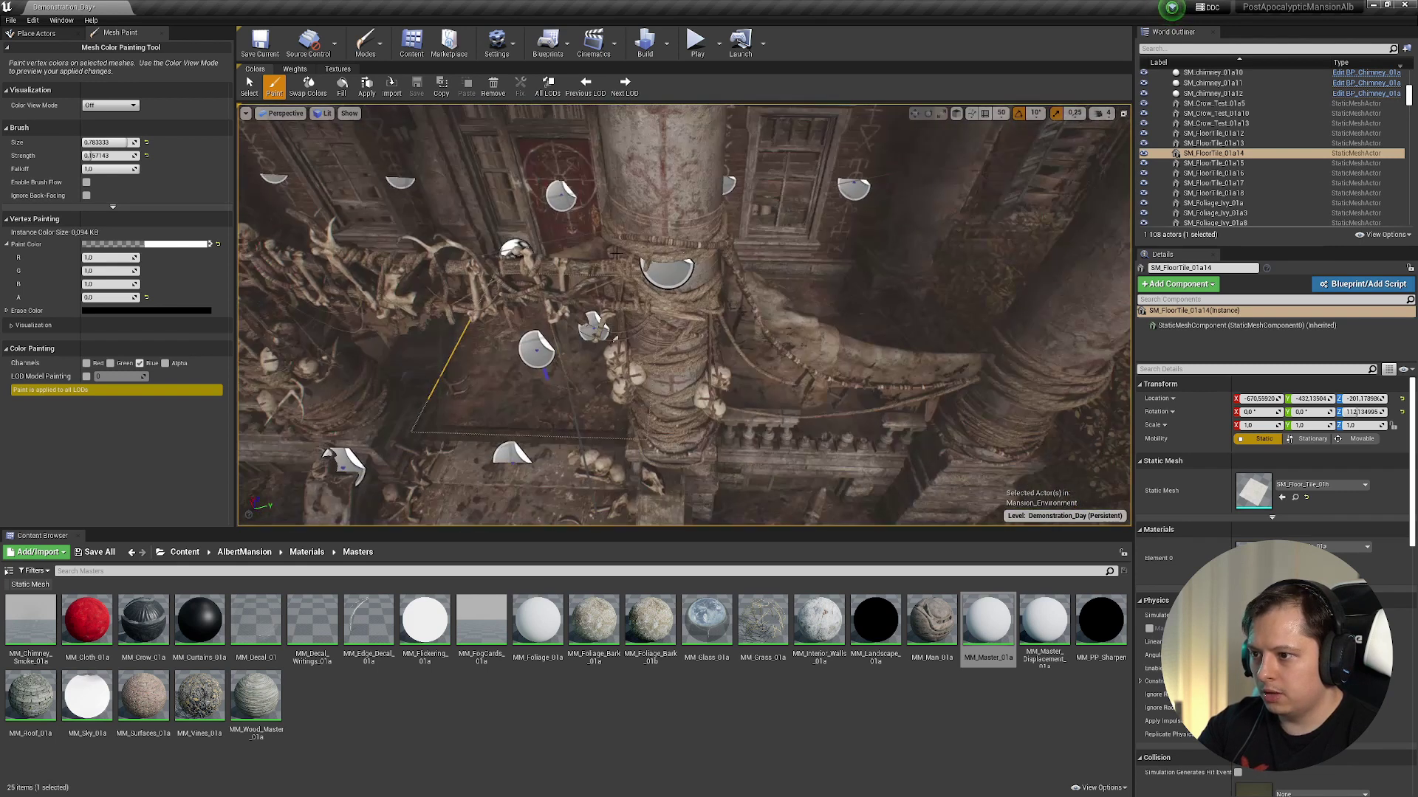
{"action": "left_click", "coordinate": [366, 43]}
{"action": "left_click", "coordinate": [381, 70]}
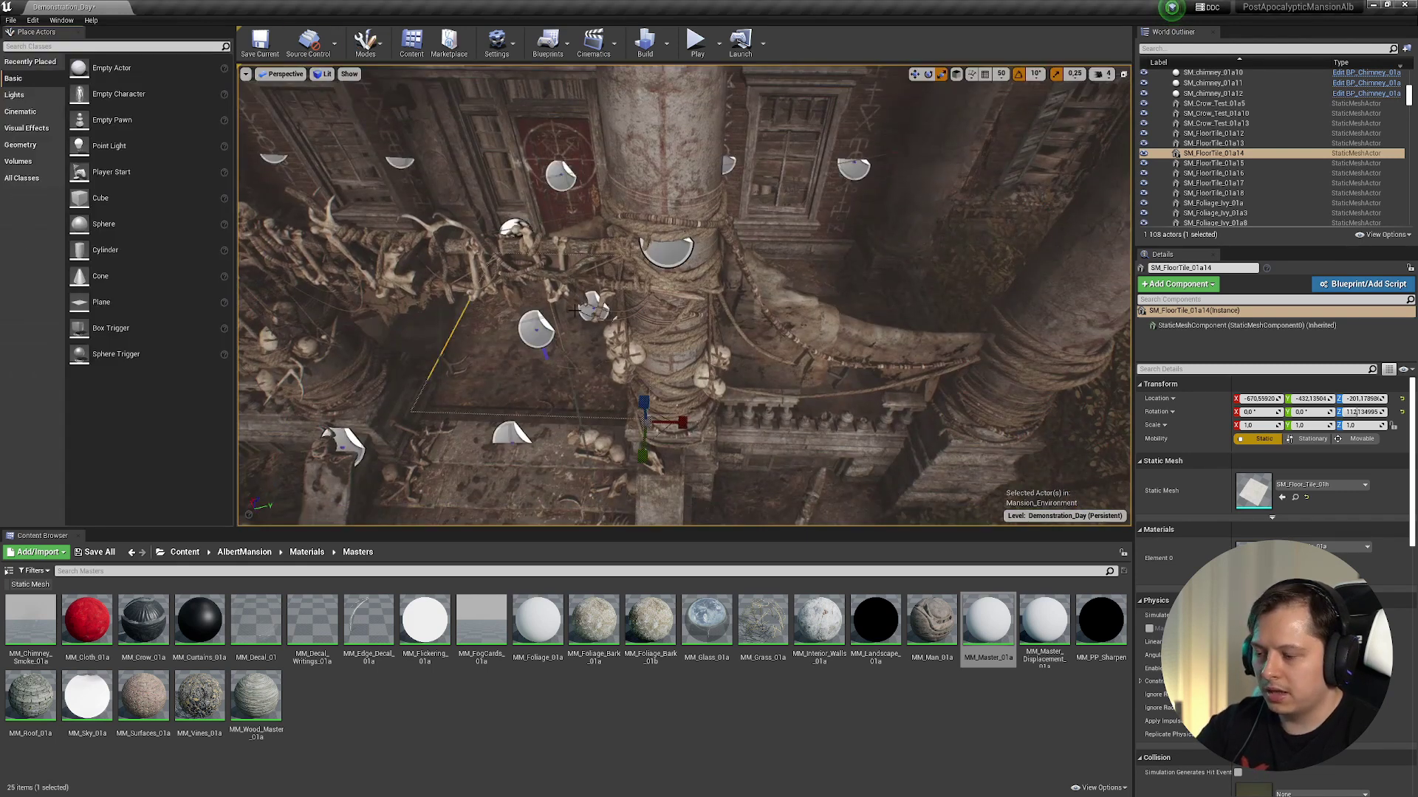
{"action": "key", "text": "s"}
{"action": "right_click_drag", "start_coordinate": [612, 245], "coordinate": [612, 245]}
{"action": "key", "text": "g"}
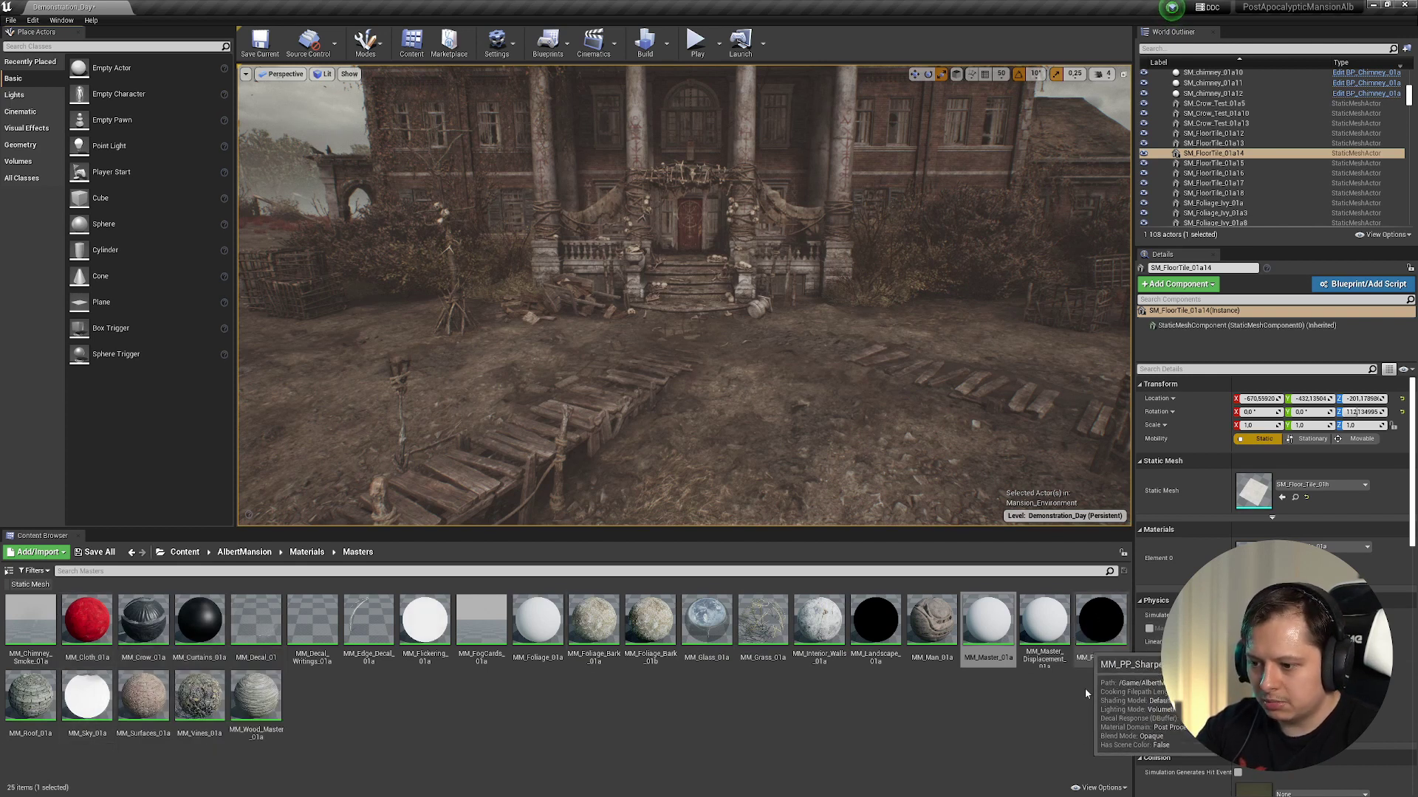
- Open the MM_Sky_01a master material and examine its node graph from the parameter inputs to the output
{"action": "double_click", "coordinate": [83, 697]}
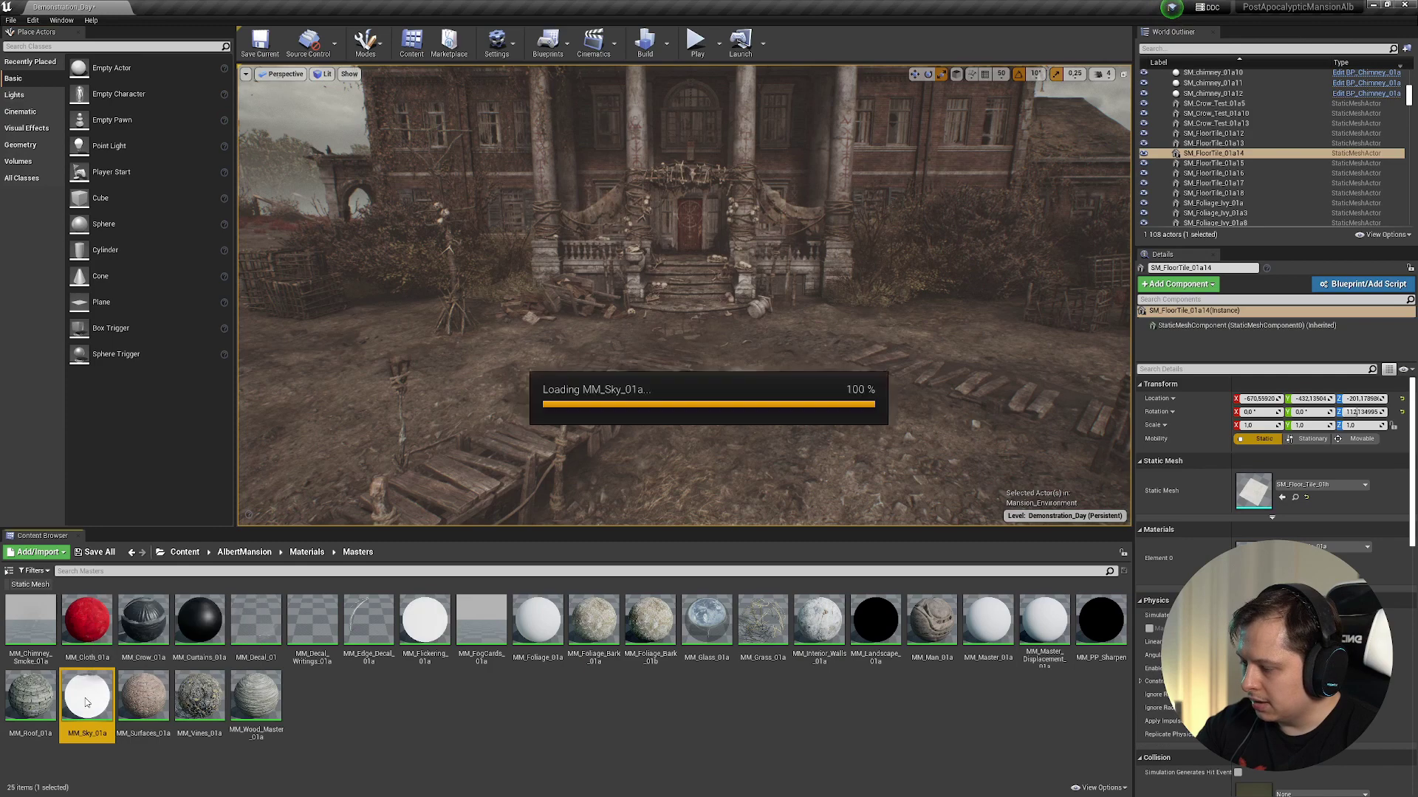
{"action": "scroll", "coordinate": [717, 375], "scroll_direction": "down", "scroll_amount": 2}
{"action": "right_click_drag", "start_coordinate": [718, 375], "coordinate": [1027, 366]}
{"action": "right_click_drag", "start_coordinate": [454, 311], "coordinate": [663, 330]}
{"action": "scroll", "coordinate": [903, 339], "scroll_direction": "down", "scroll_amount": 1}
{"action": "right_click_drag", "start_coordinate": [497, 366], "coordinate": [959, 307]}
{"action": "right_click_drag", "start_coordinate": [394, 300], "coordinate": [904, 358]}
{"action": "scroll", "coordinate": [439, 461], "scroll_direction": "up", "scroll_amount": 1}
{"action": "right_click_drag", "start_coordinate": [439, 461], "coordinate": [252, 454]}
{"action": "right_click_drag", "start_coordinate": [1086, 311], "coordinate": [326, 397]}
{"action": "scroll", "coordinate": [771, 427], "scroll_direction": "up", "scroll_amount": 1}
- Inspect the Base Color texture parameter, both Texture Sample nodes and the LDR to HDR group, and close MM_Sky_01a
{"action": "left_click", "coordinate": [771, 427]}
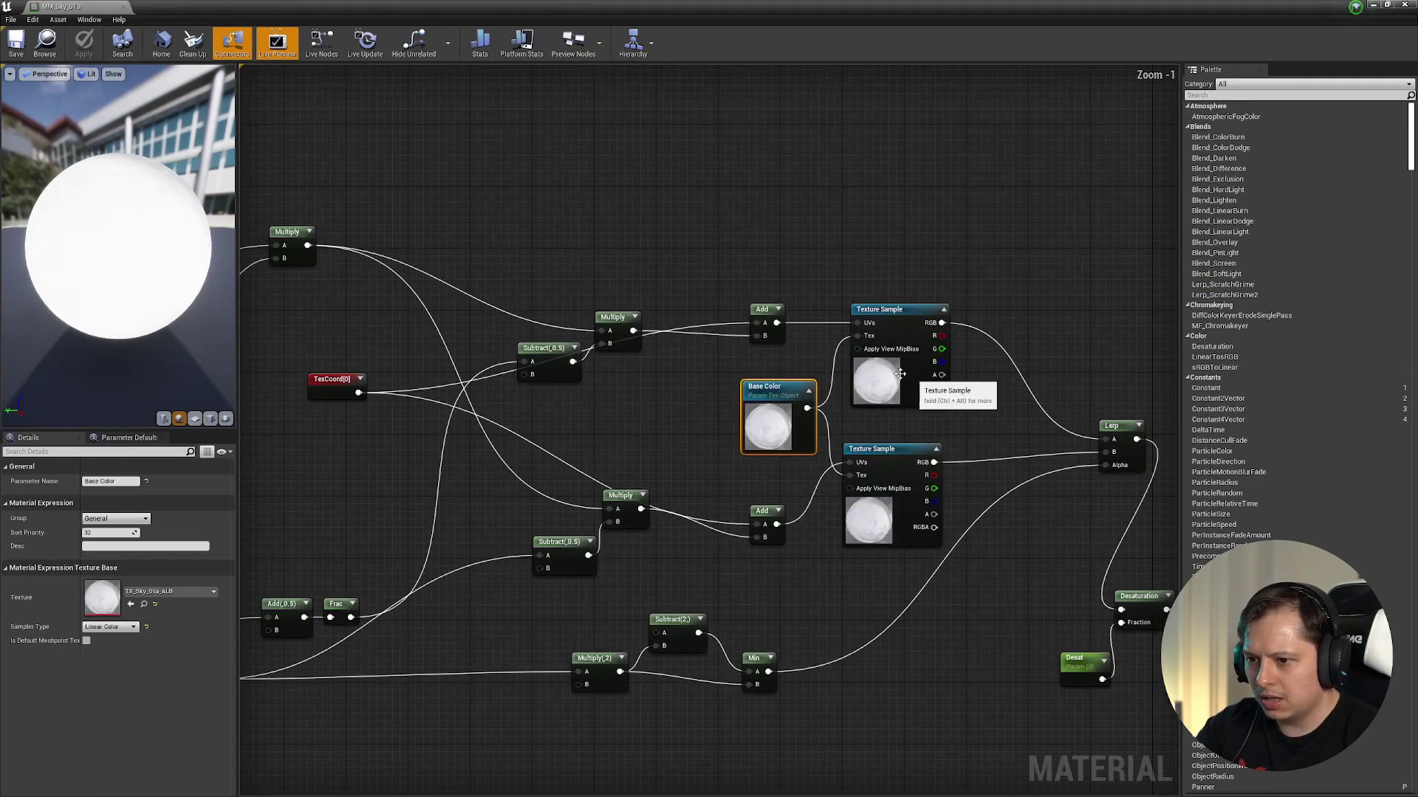
{"action": "left_click", "coordinate": [899, 380]}
{"action": "left_click", "coordinate": [877, 515]}
{"action": "right_click_drag", "start_coordinate": [1034, 296], "coordinate": [458, 289]}
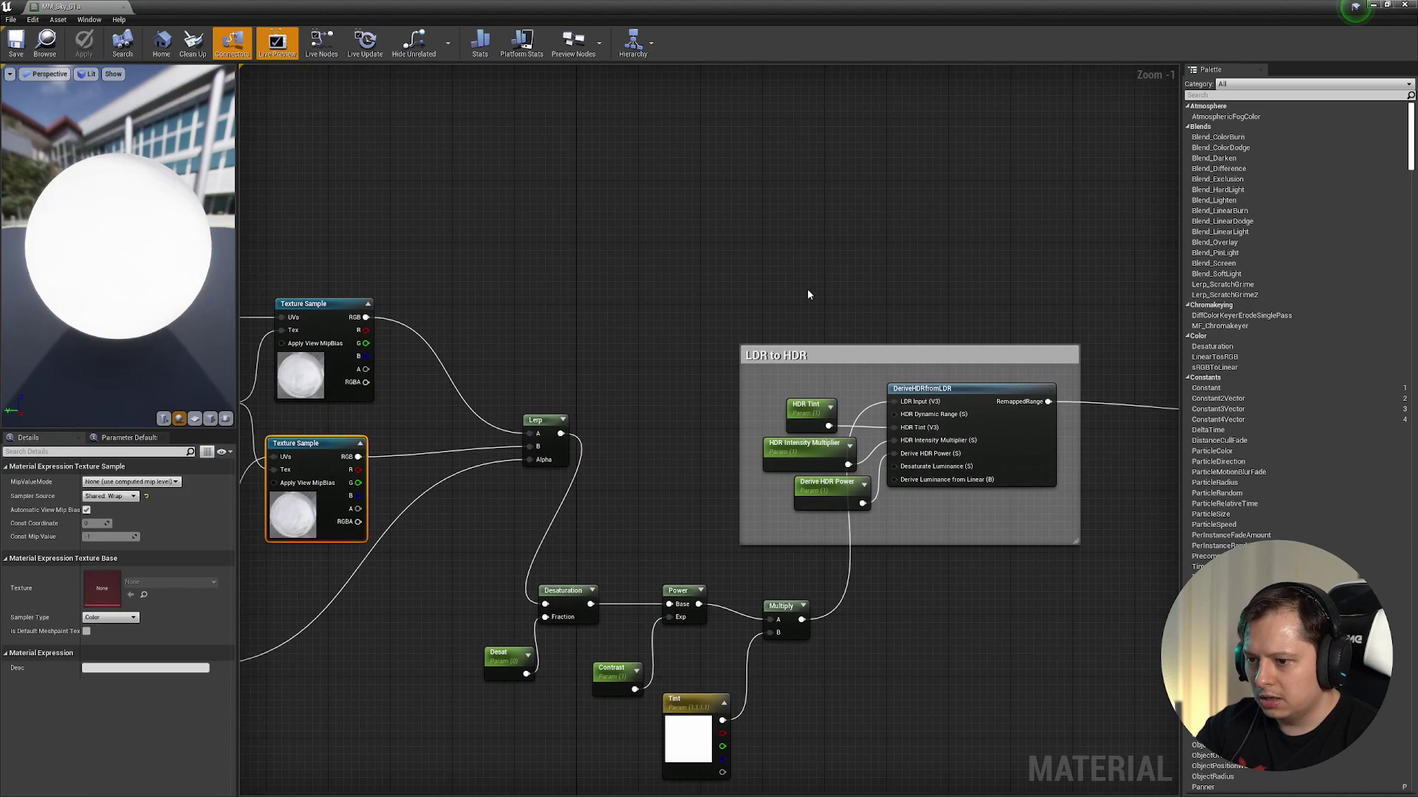
{"action": "left_click", "coordinate": [1406, 5]}
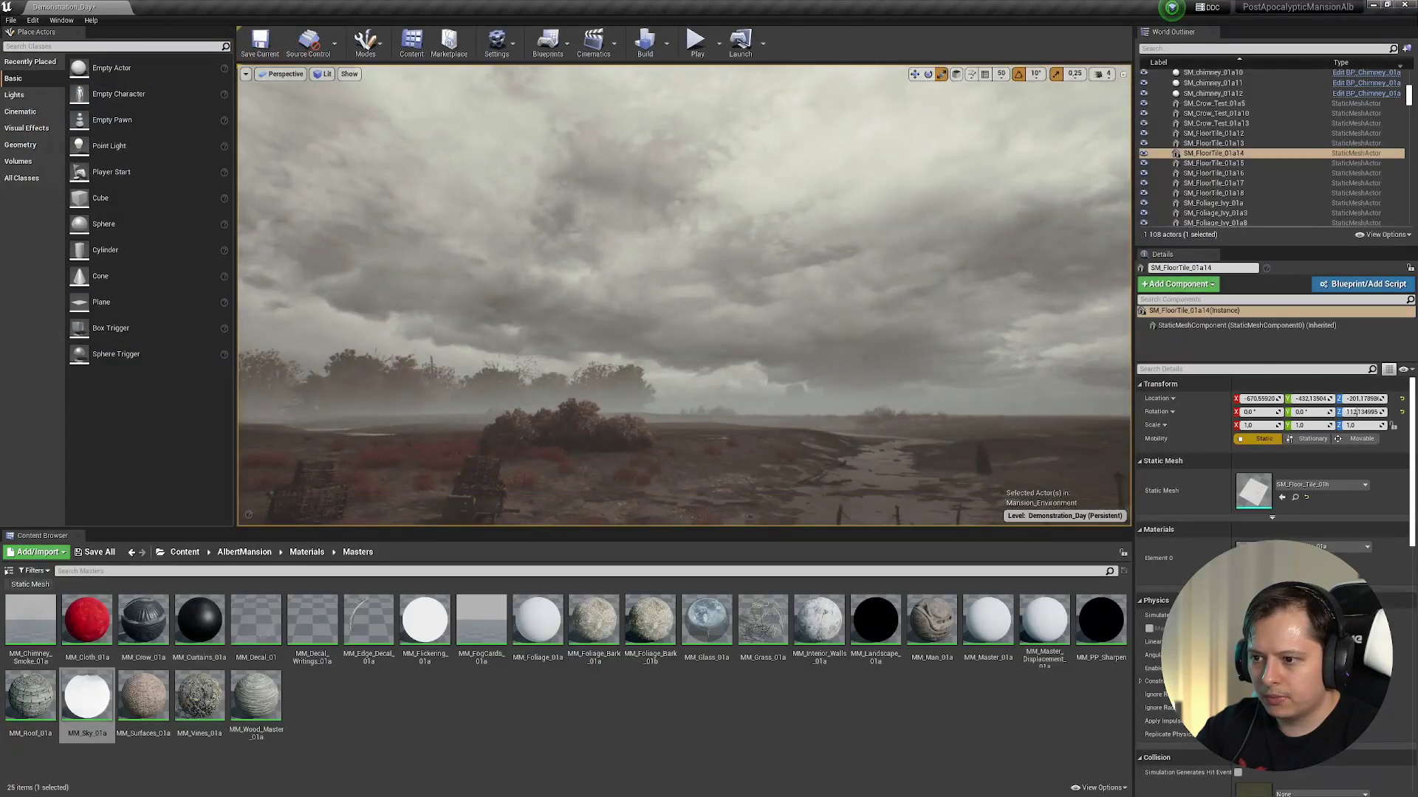
- Select SM_SkySphere in the level and open its material instance in a reduced window with the sky in view
{"action": "left_click", "coordinate": [744, 311]}
{"action": "right_click_drag", "start_coordinate": [743, 311], "coordinate": [814, 370]}
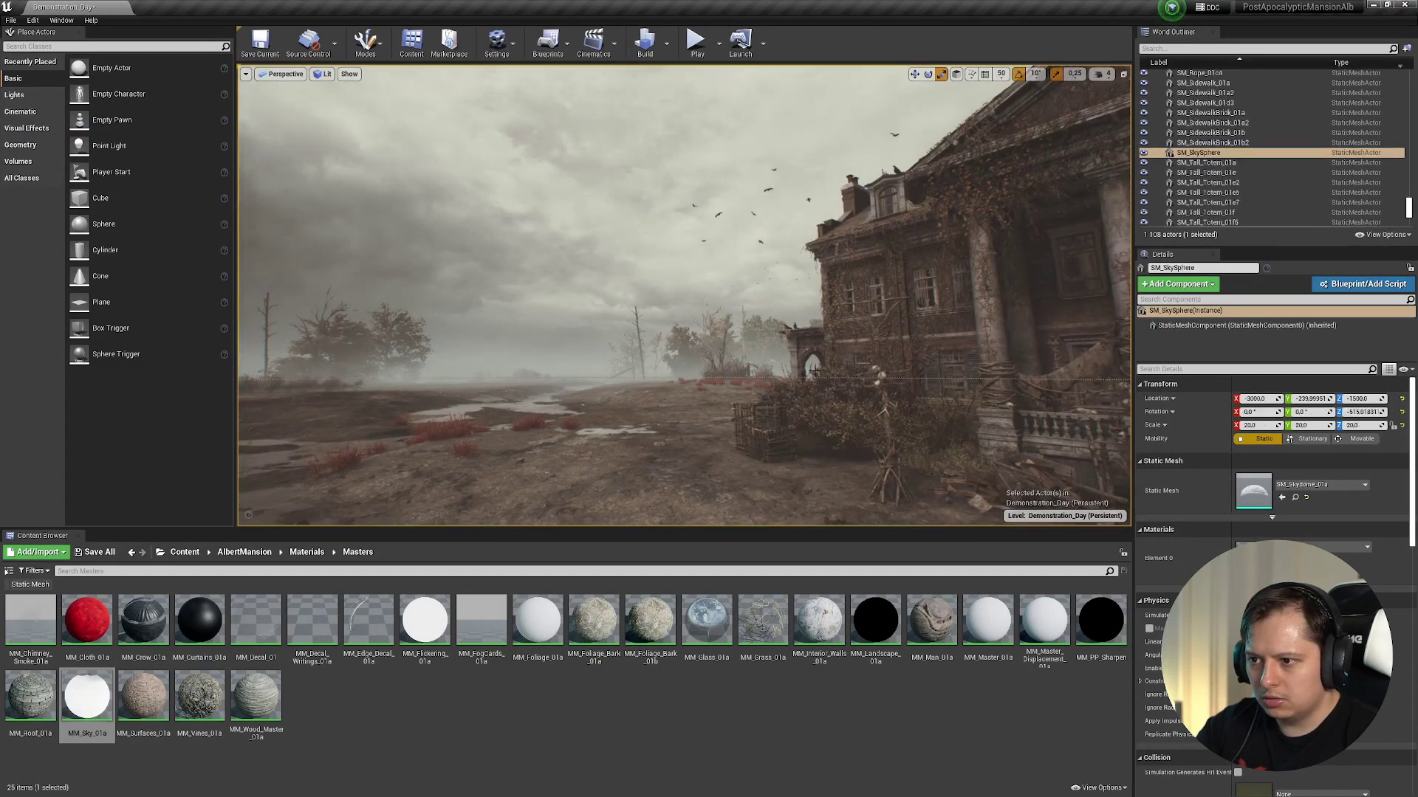
{"action": "double_click", "coordinate": [1253, 559]}
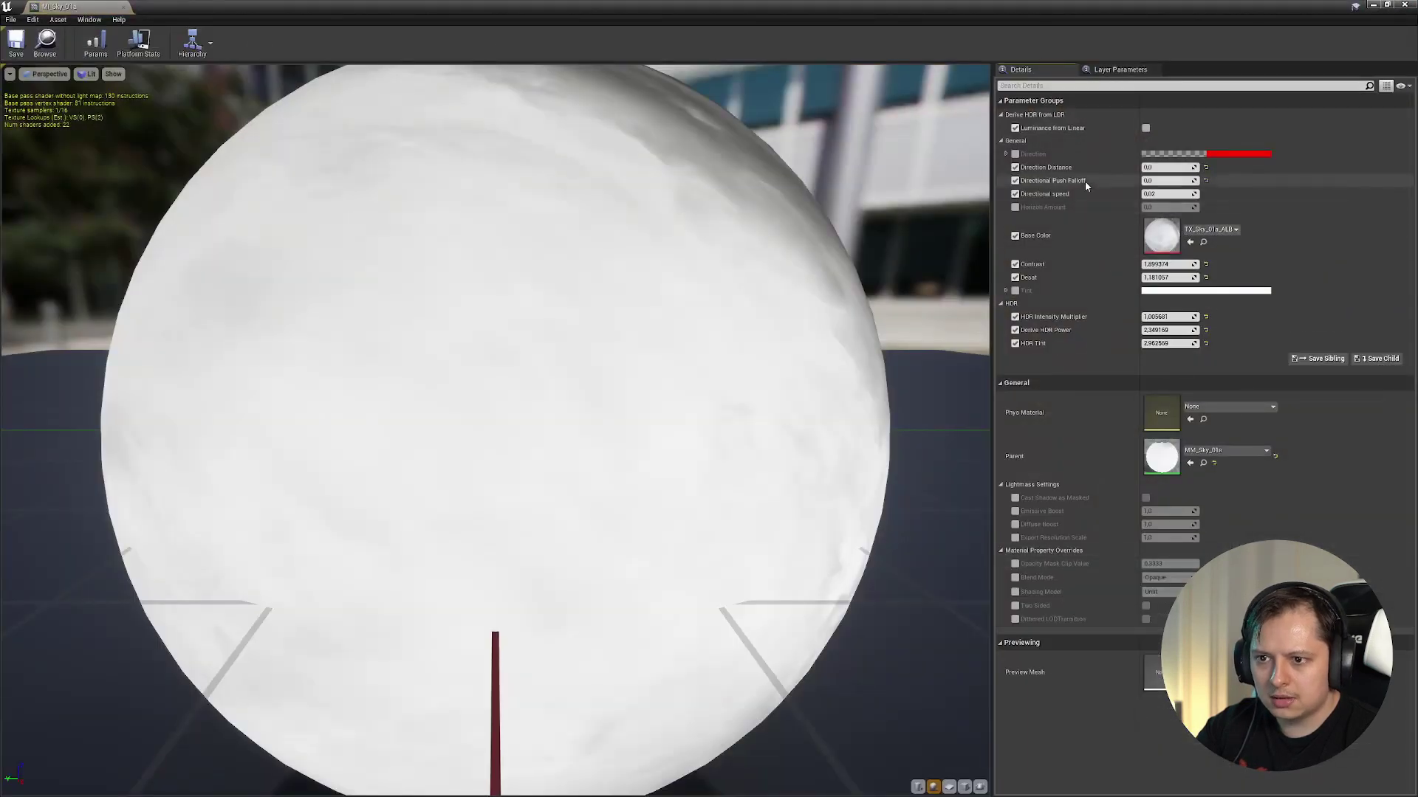
{"action": "double_click", "coordinate": [985, 7]}
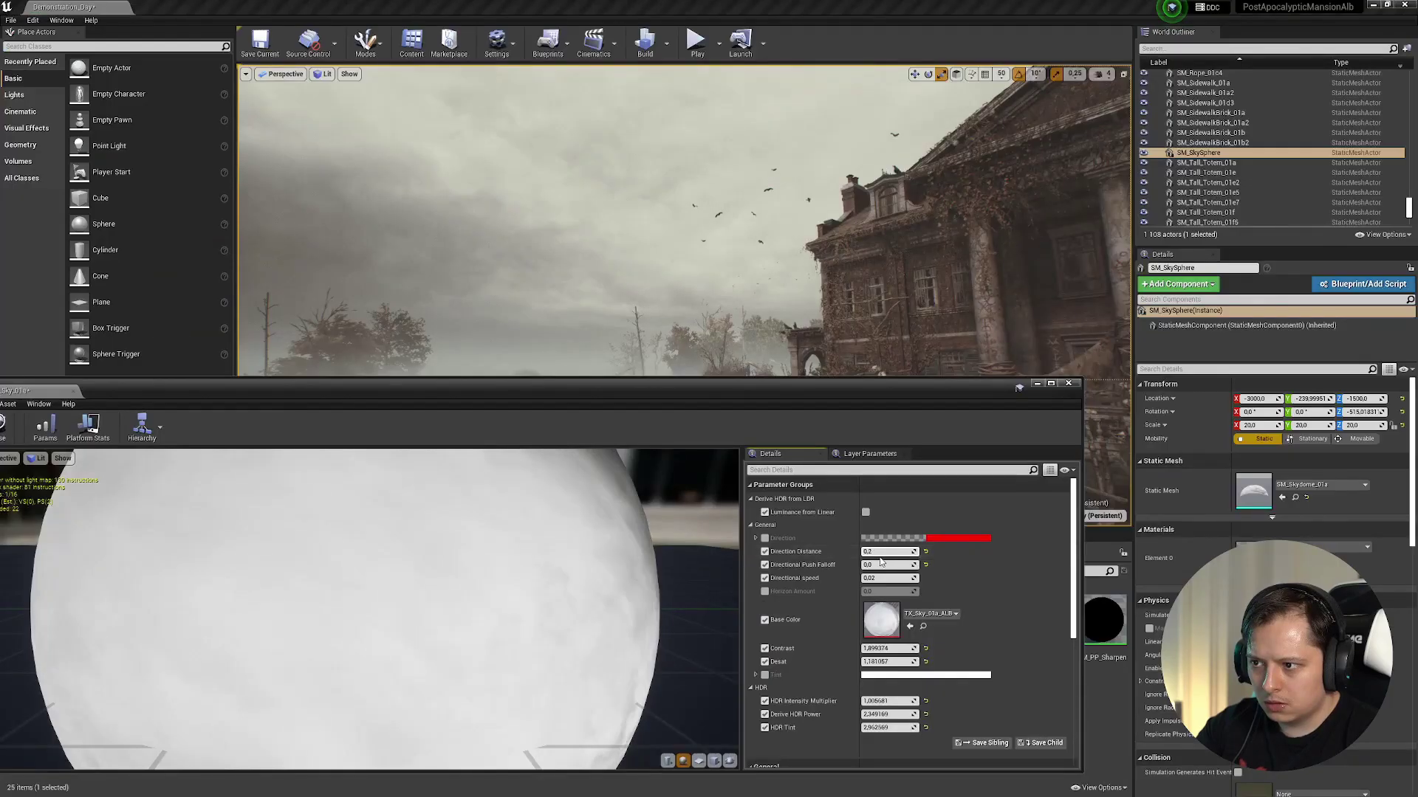
- Set the sky instance's Direction Distance to about 0.04, Directional Push Falloff to about 0.31 and Directional speed to about 0.46, and check the clouds
{"action": "mouse_move", "coordinate": [890, 552]}
{"action": "left_mouse_down"}
{"action": "mouse_move", "coordinate": [926, 553]}
{"action": "mouse_move", "coordinate": [890, 552]}
{"action": "mouse_move", "coordinate": [880, 573]}
{"action": "left_mouse_up"}
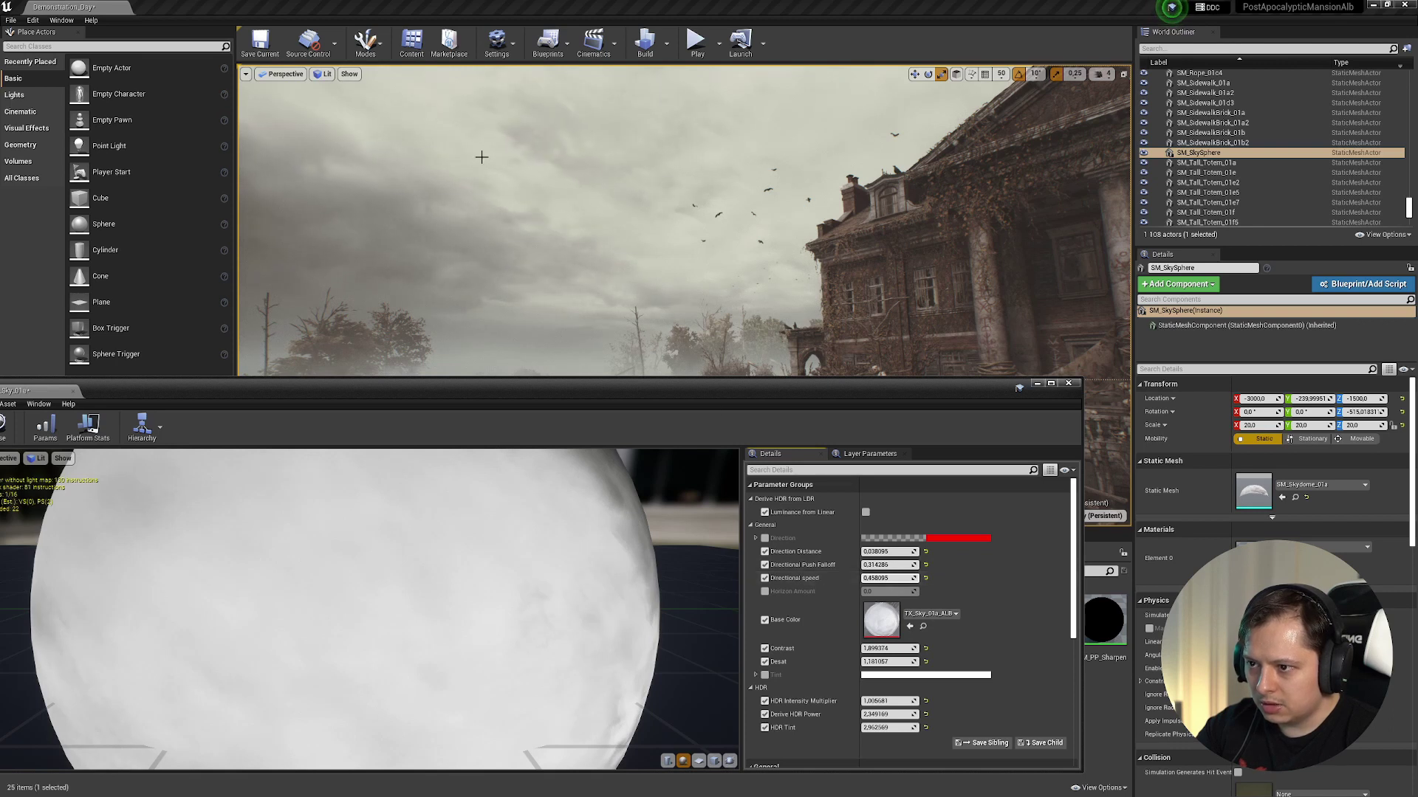
{"action": "right_click_drag", "start_coordinate": [565, 250], "coordinate": [864, 310]}
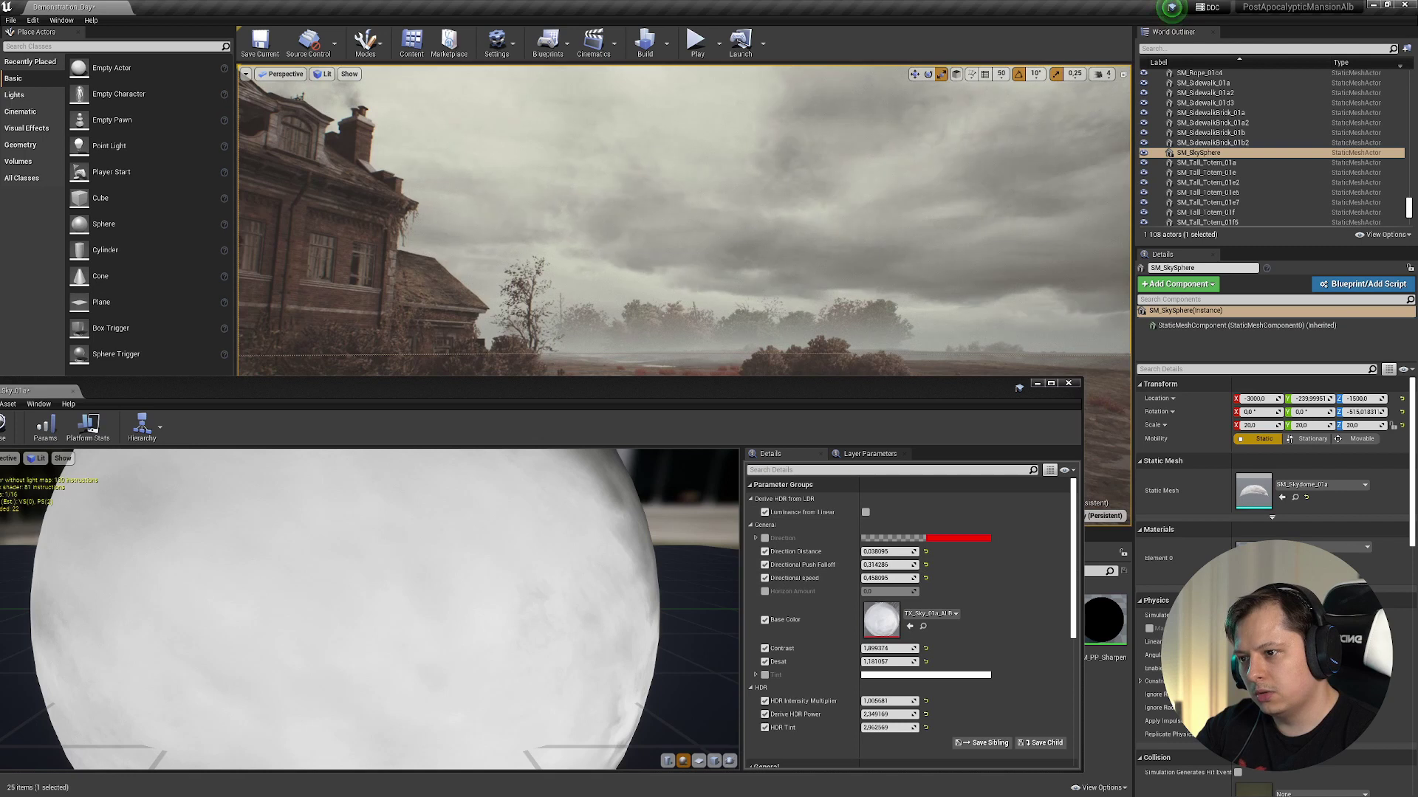
{"action": "left_click", "coordinate": [1069, 384]}
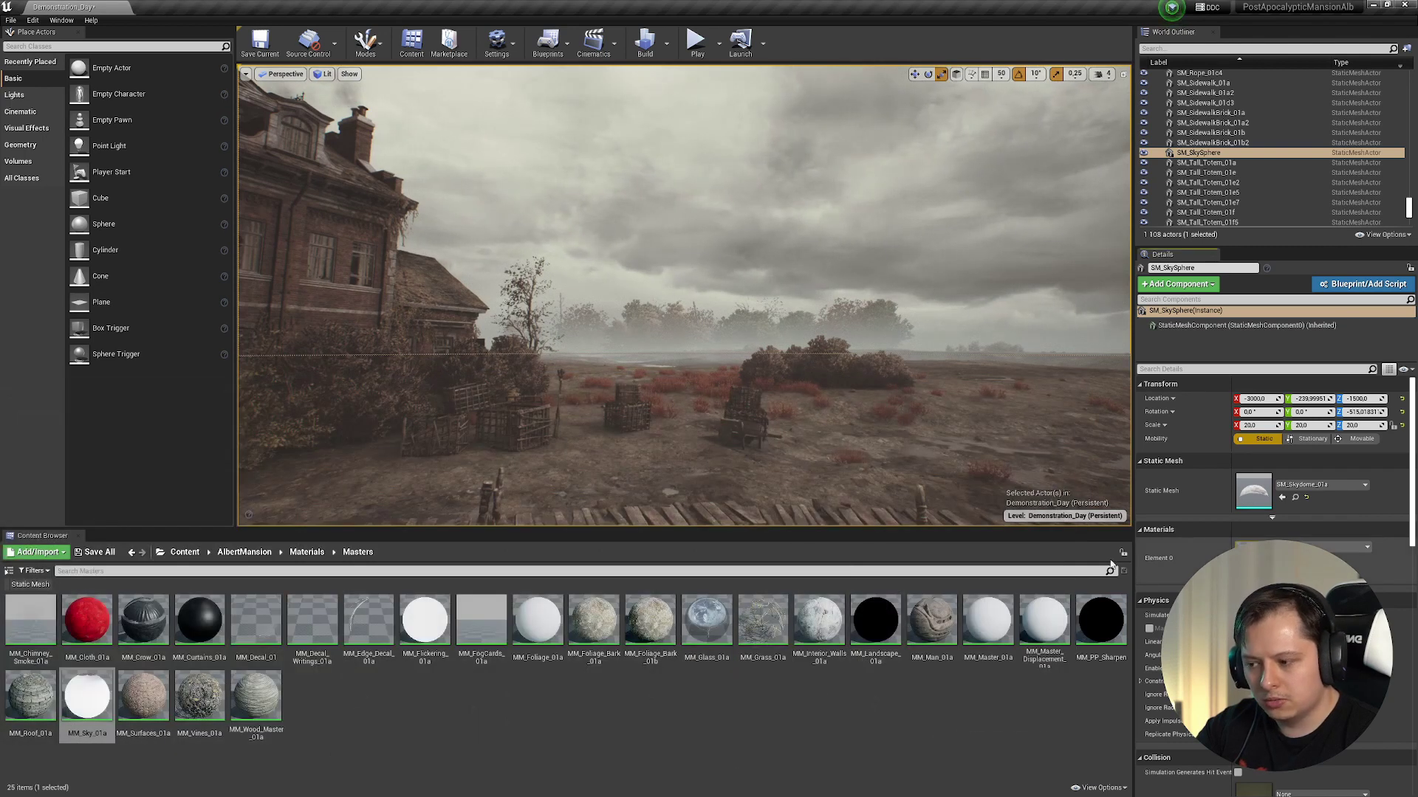
- Open the sky instance's parent material MM_Sky_01a at full size and go to its texture sampling nodes
{"action": "scroll", "coordinate": [902, 710], "scroll_direction": "down", "scroll_amount": 5}
{"action": "double_click", "coordinate": [871, 674]}
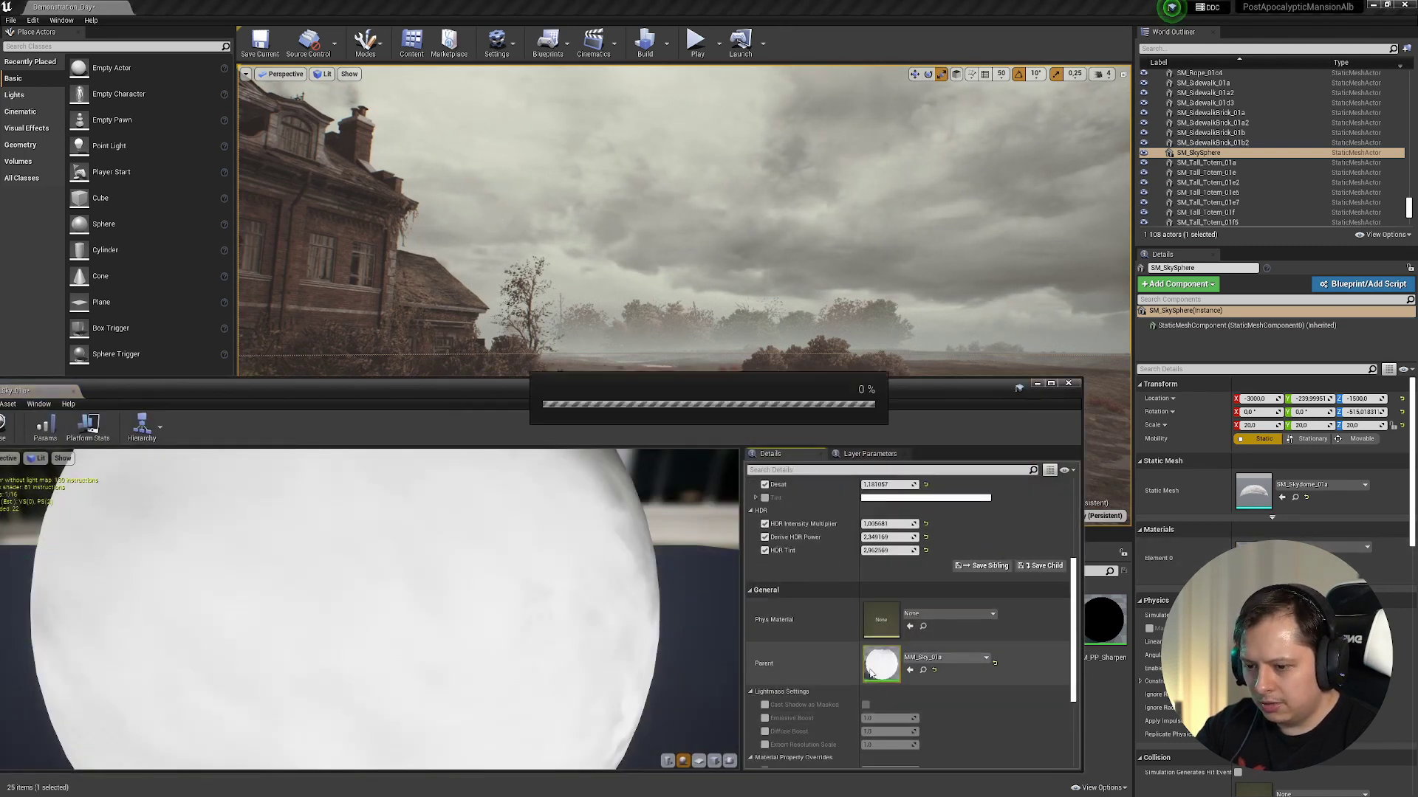
{"action": "left_click", "coordinate": [1052, 384]}
{"action": "right_click_drag", "start_coordinate": [536, 344], "coordinate": [1126, 397]}
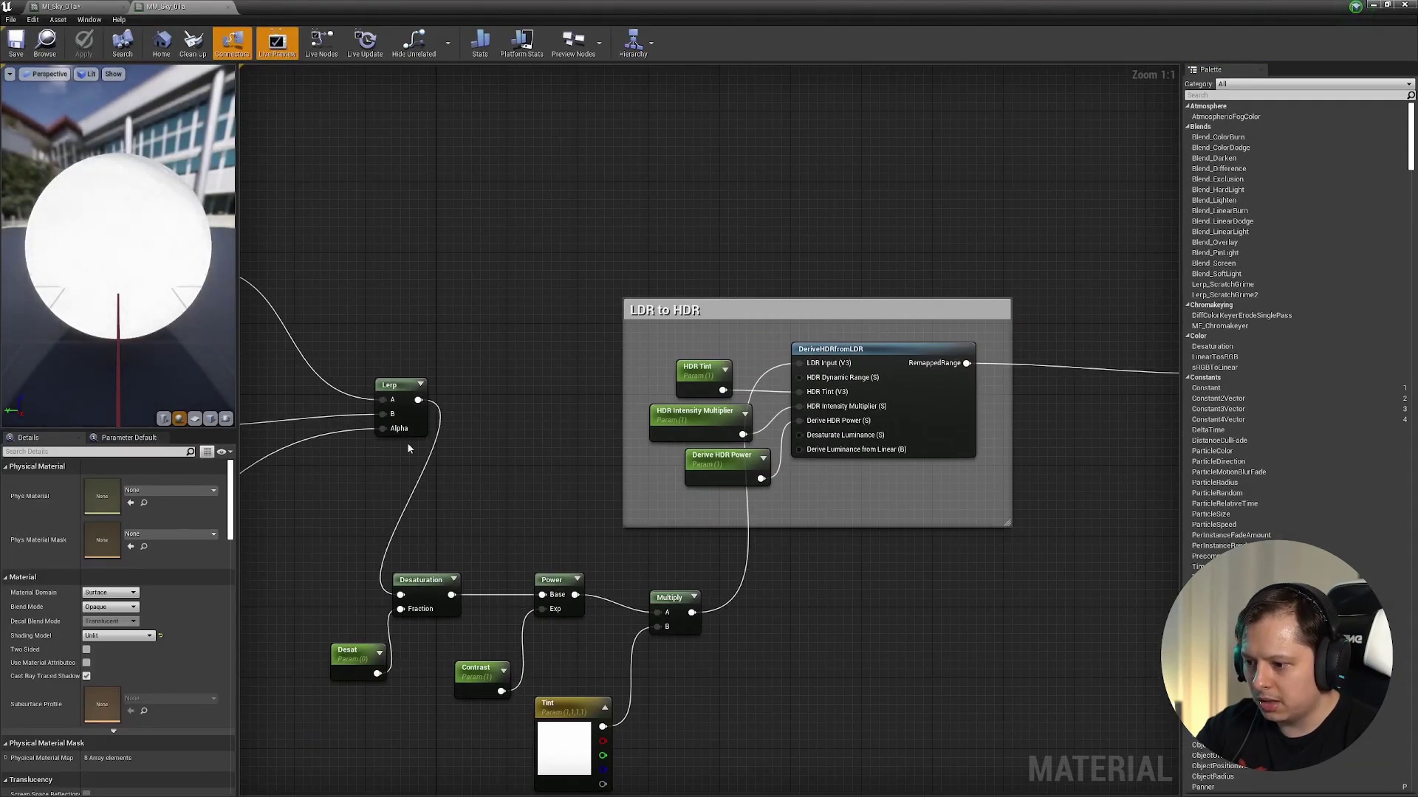
{"action": "right_click_drag", "start_coordinate": [406, 442], "coordinate": [1067, 494]}
{"action": "right_click_drag", "start_coordinate": [754, 437], "coordinate": [738, 432]}
- Move the upper Texture Sample node slightly upward and inspect the Base Color parameter and the lower Texture Sample
{"action": "left_click", "coordinate": [682, 419]}
{"action": "mouse_move", "coordinate": [768, 385]}
{"action": "left_mouse_down"}
{"action": "mouse_move", "coordinate": [768, 412]}
{"action": "mouse_move", "coordinate": [768, 358]}
{"action": "left_mouse_up"}
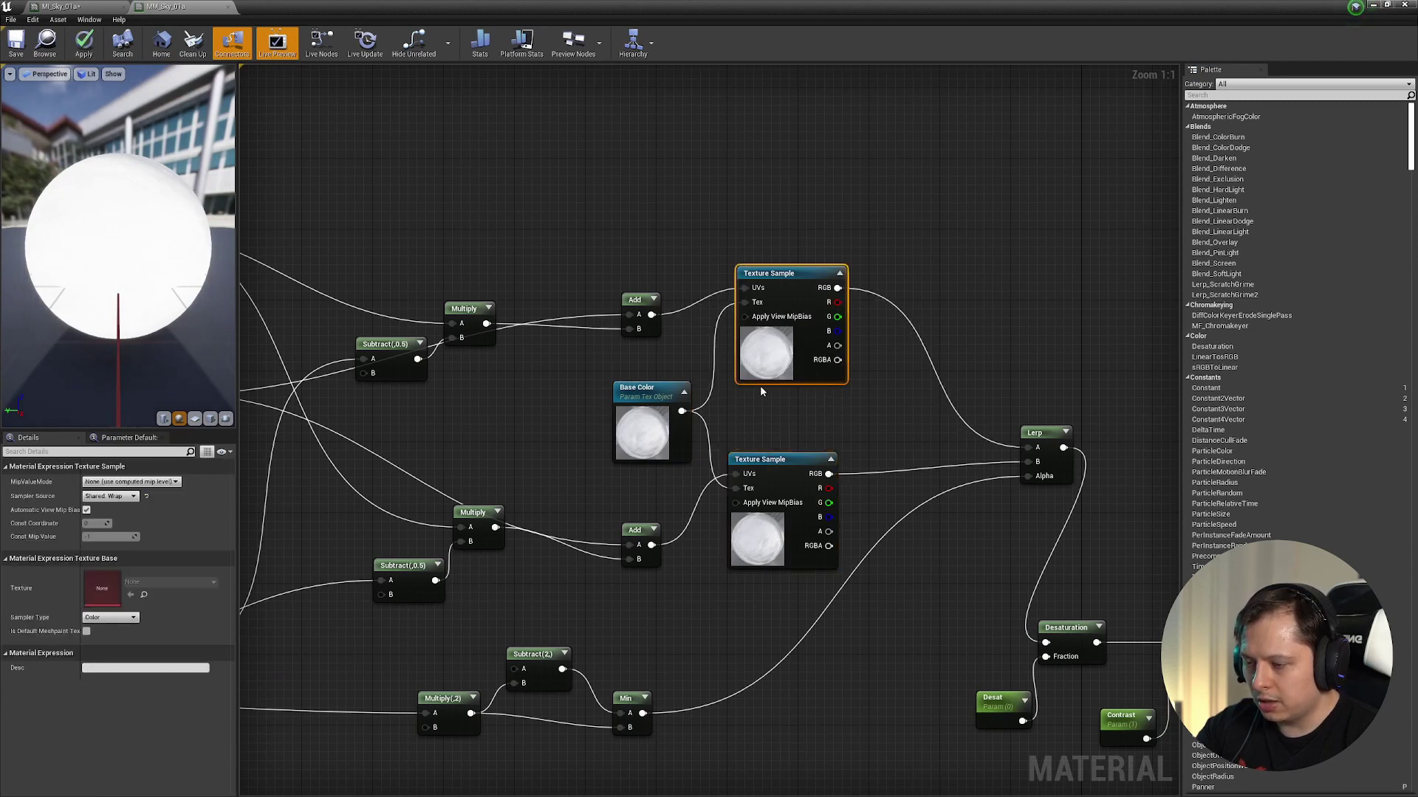
{"action": "left_click", "coordinate": [630, 439]}
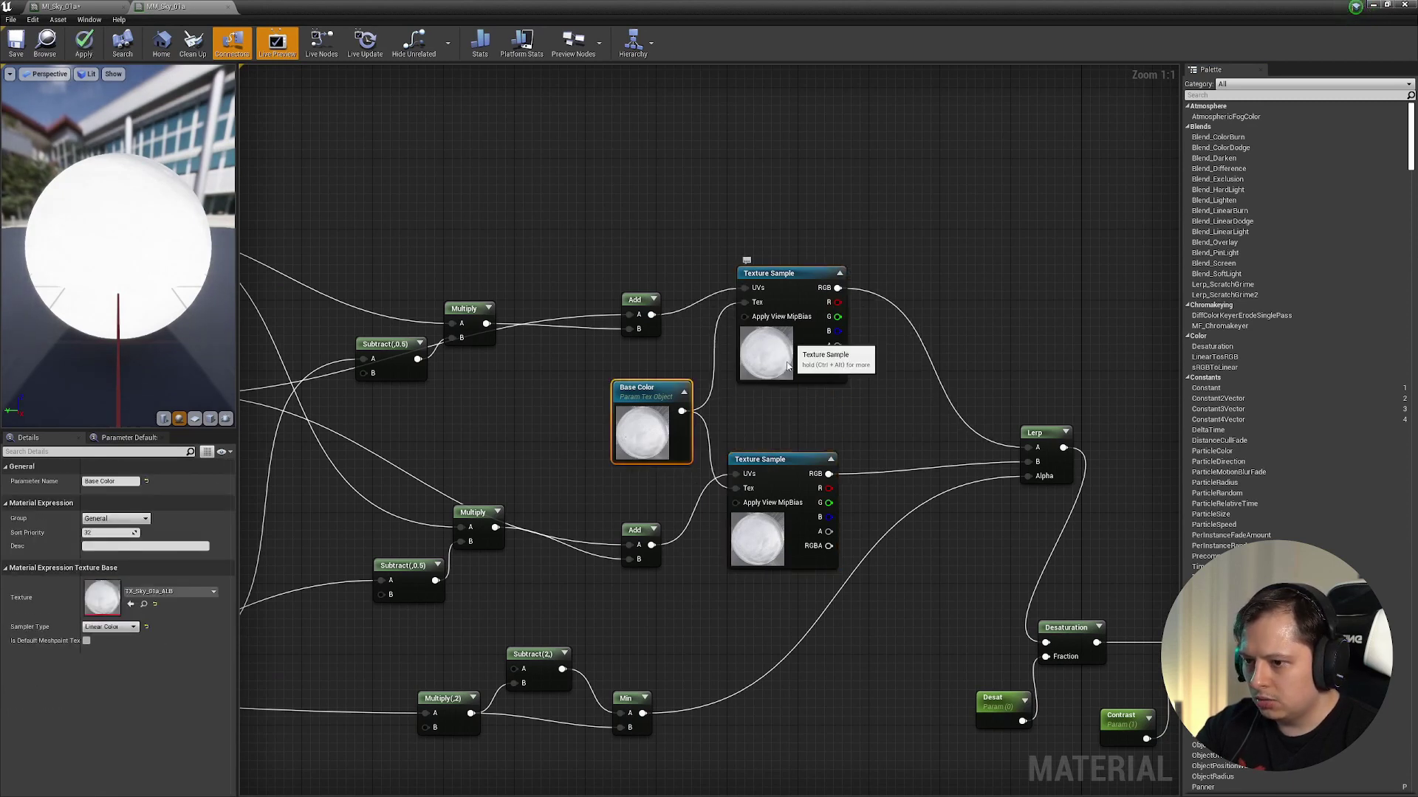
{"action": "left_click", "coordinate": [751, 409]}
{"action": "left_click", "coordinate": [762, 531]}
{"action": "scroll", "coordinate": [775, 377], "scroll_direction": "down", "scroll_amount": 2}
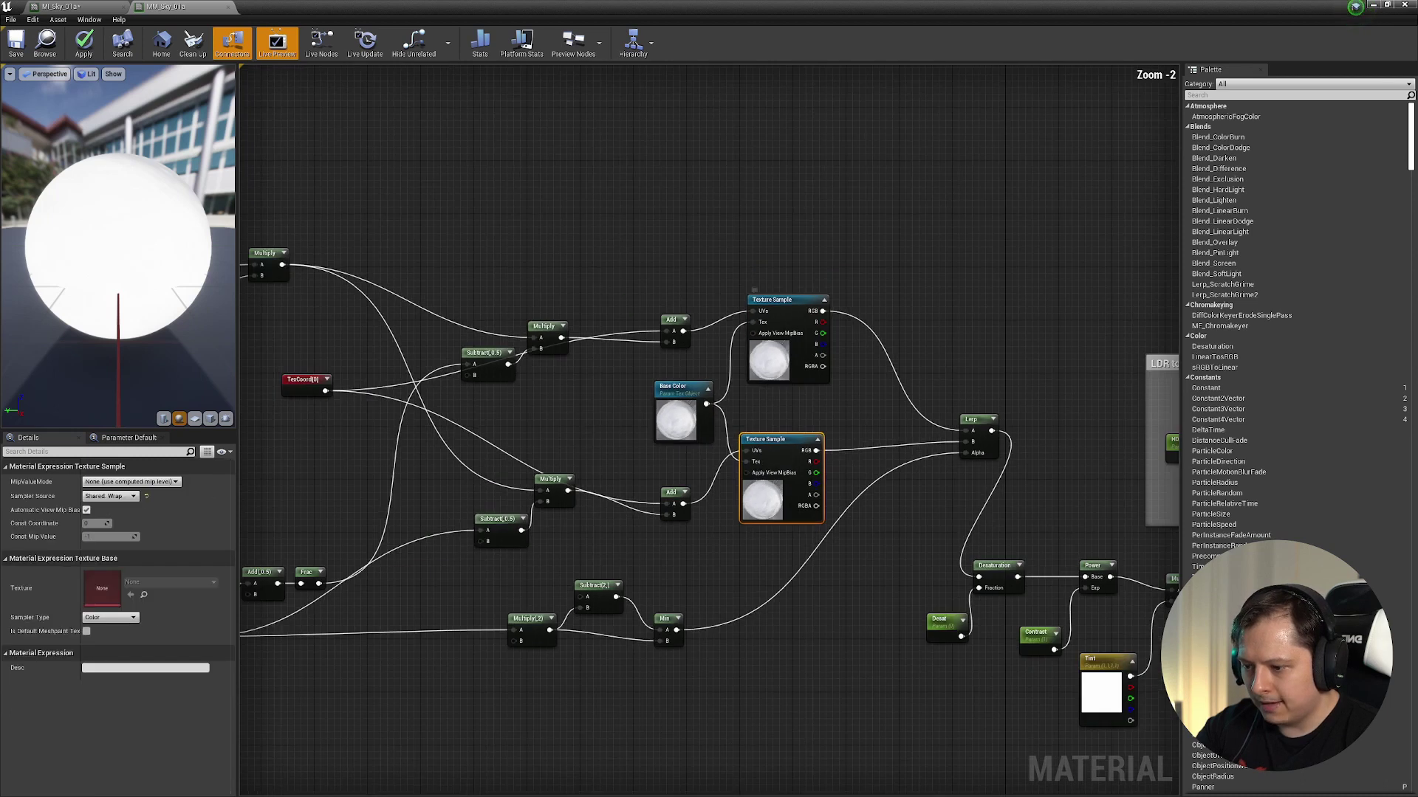
- Reposition the Directional speed and Time nodes and follow their outputs through the Frac nodes to the texture samples
{"action": "right_click_drag", "start_coordinate": [316, 318], "coordinate": [612, 302]}
{"action": "right_click_drag", "start_coordinate": [514, 325], "coordinate": [769, 310]}
{"action": "left_click_drag", "start_coordinate": [622, 504], "coordinate": [596, 497]}
{"action": "left_click_drag", "start_coordinate": [605, 563], "coordinate": [570, 587]}
{"action": "right_click_drag", "start_coordinate": [925, 490], "coordinate": [554, 525]}
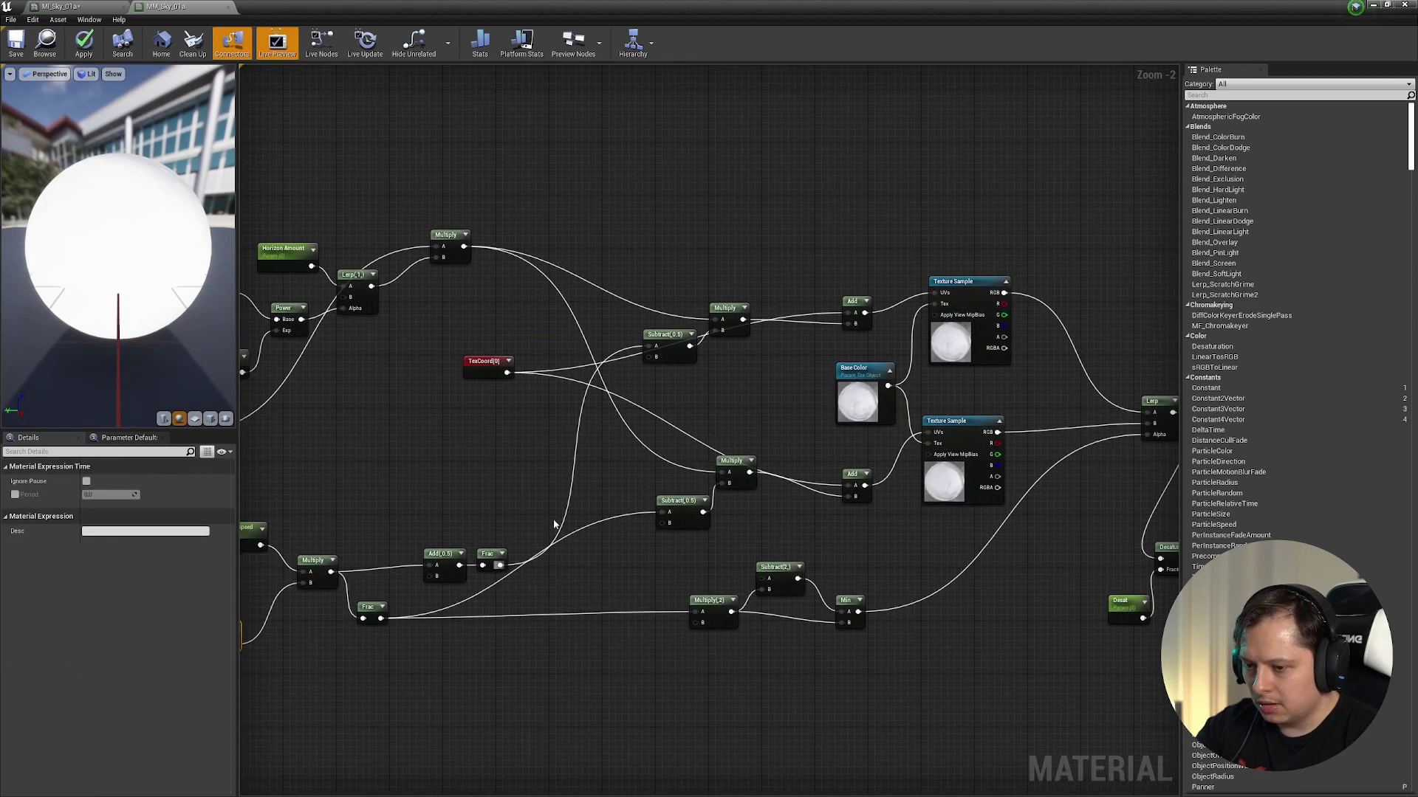
{"action": "scroll", "coordinate": [947, 543], "scroll_direction": "down", "scroll_amount": 3}
{"action": "scroll", "coordinate": [765, 463], "scroll_direction": "up", "scroll_amount": 4}
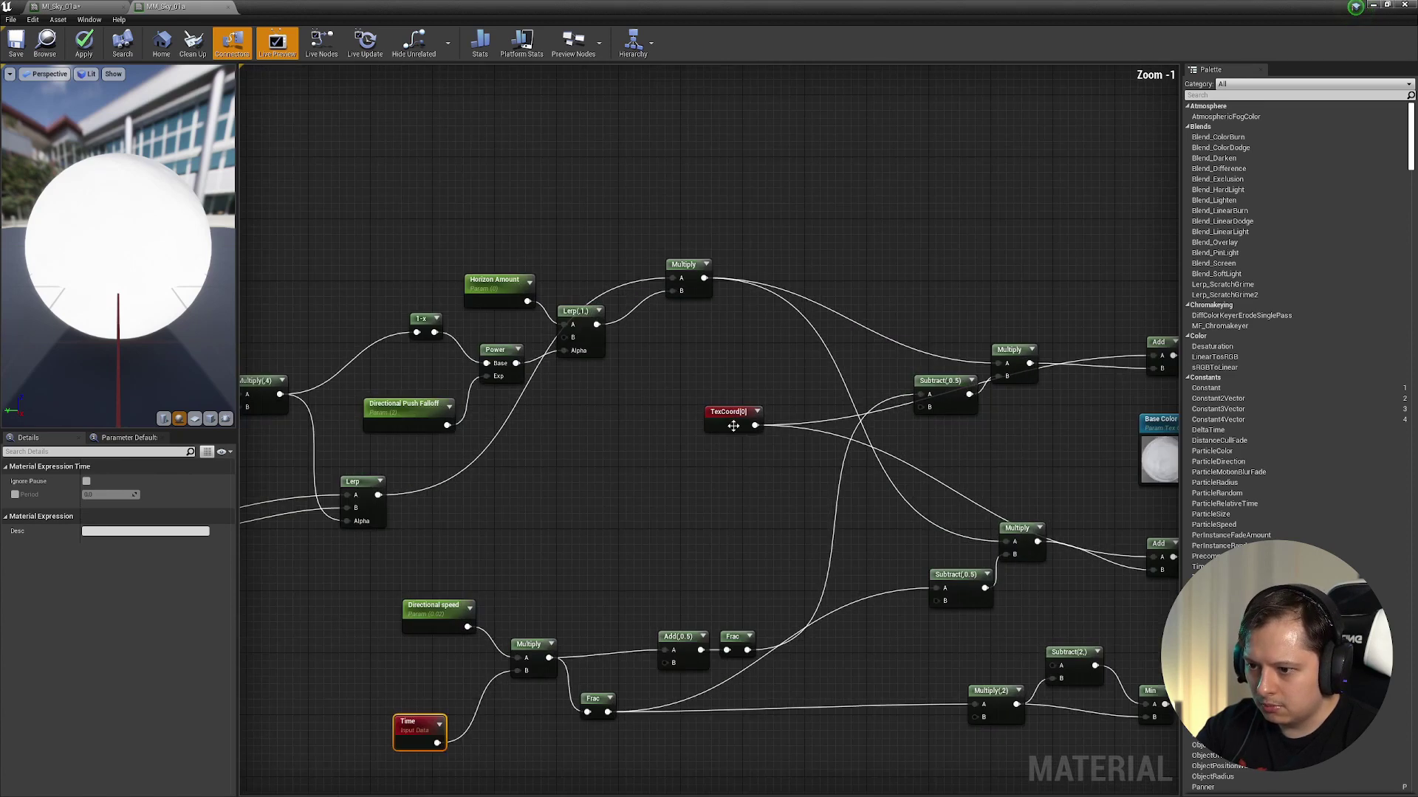
- Shift the TexCoord node aside and examine the Direction and Direction Distance nodes that drive the cloud movement
{"action": "left_click_drag", "start_coordinate": [733, 425], "coordinate": [648, 435]}
{"action": "right_click_drag", "start_coordinate": [648, 434], "coordinate": [1050, 373]}
{"action": "right_click_drag", "start_coordinate": [251, 402], "coordinate": [674, 383]}
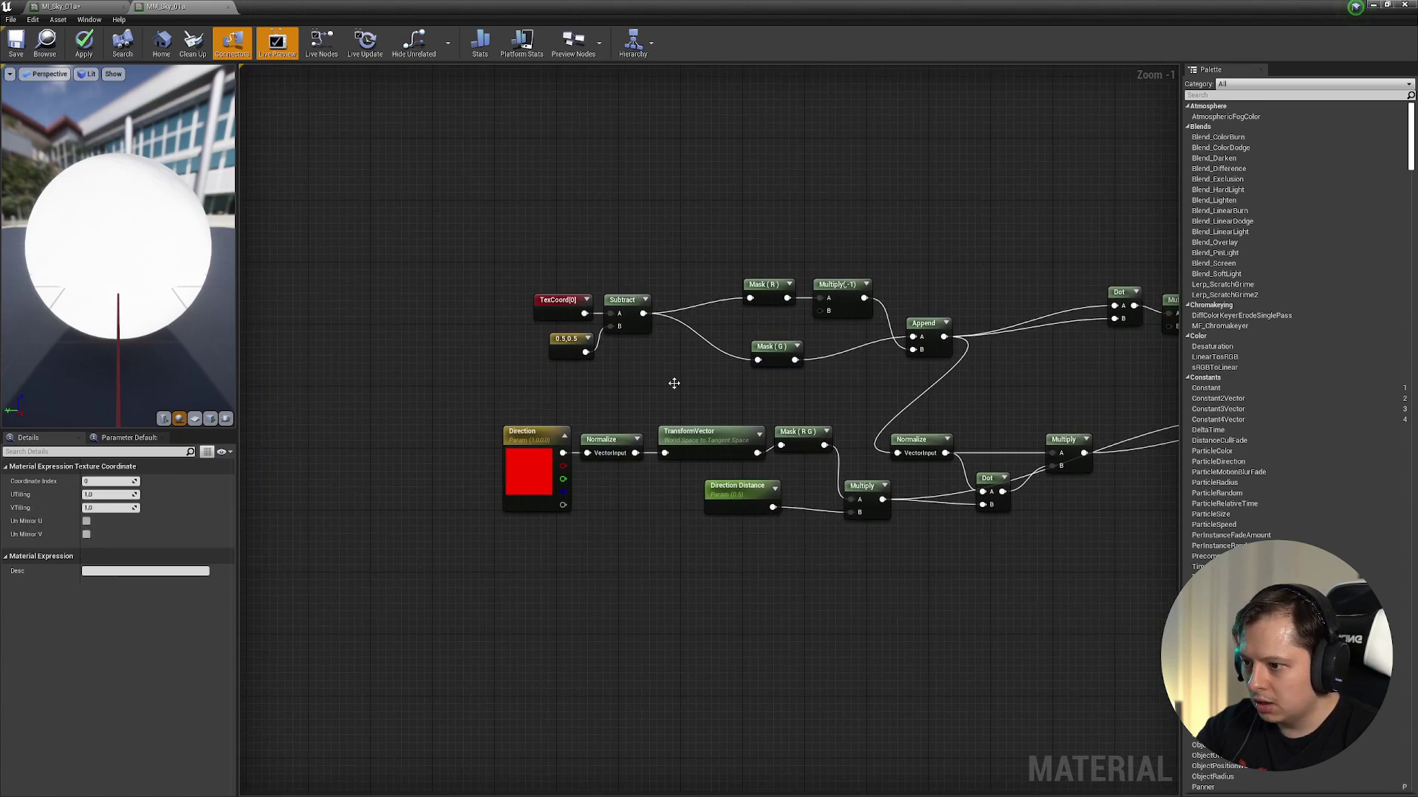
{"action": "left_click_drag", "start_coordinate": [346, 400], "coordinate": [1118, 545]}
{"action": "left_click", "coordinate": [452, 406]}
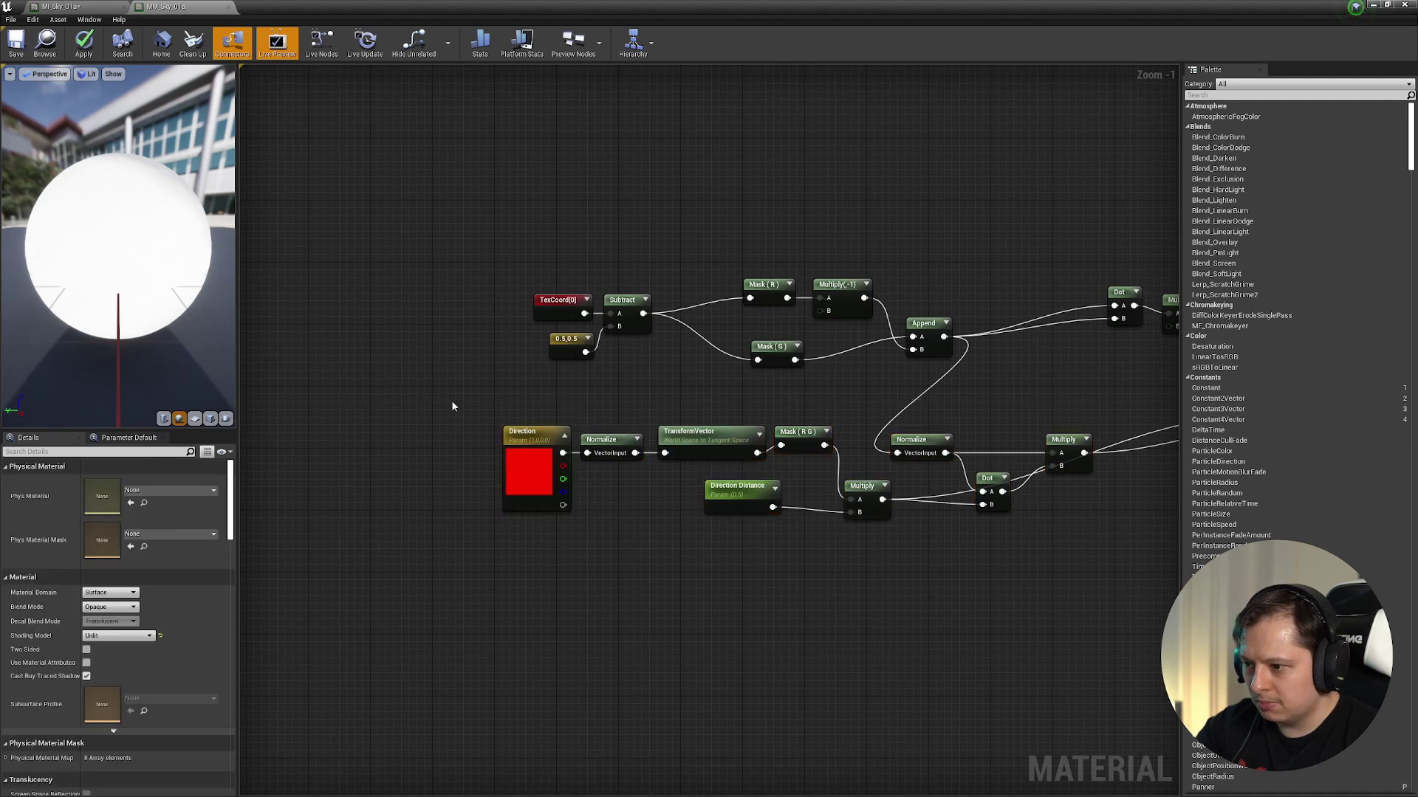
{"action": "left_click_drag", "start_coordinate": [559, 461], "coordinate": [562, 460]}
{"action": "left_click", "coordinate": [575, 419]}
{"action": "right_click_drag", "start_coordinate": [778, 411], "coordinate": [639, 404]}
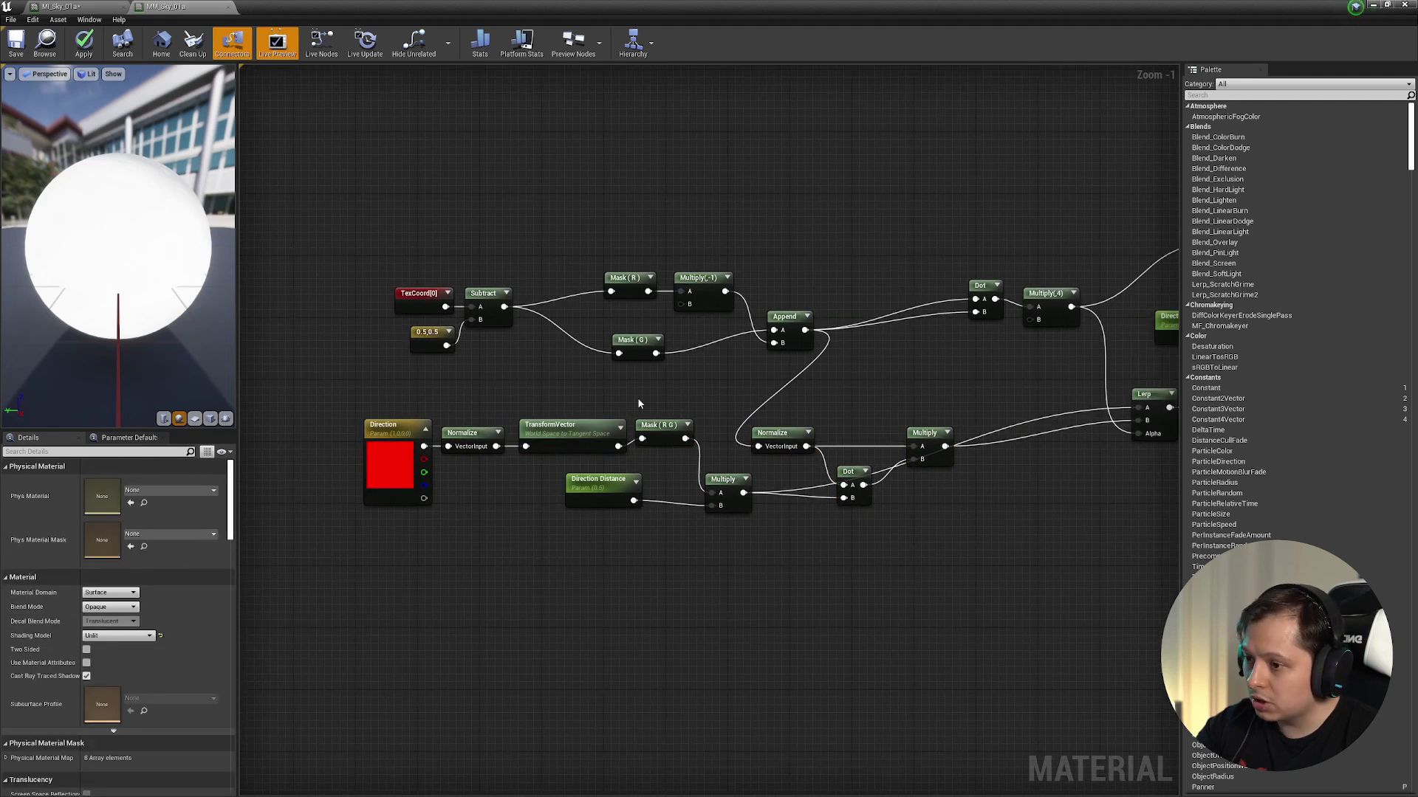
- Follow the direction network through the panning nodes to the Lerp and the LDR to HDR group
{"action": "right_click_drag", "start_coordinate": [1015, 350], "coordinate": [581, 427]}
{"action": "right_click_drag", "start_coordinate": [334, 536], "coordinate": [747, 572]}
{"action": "scroll", "coordinate": [804, 531], "scroll_direction": "down", "scroll_amount": 2}
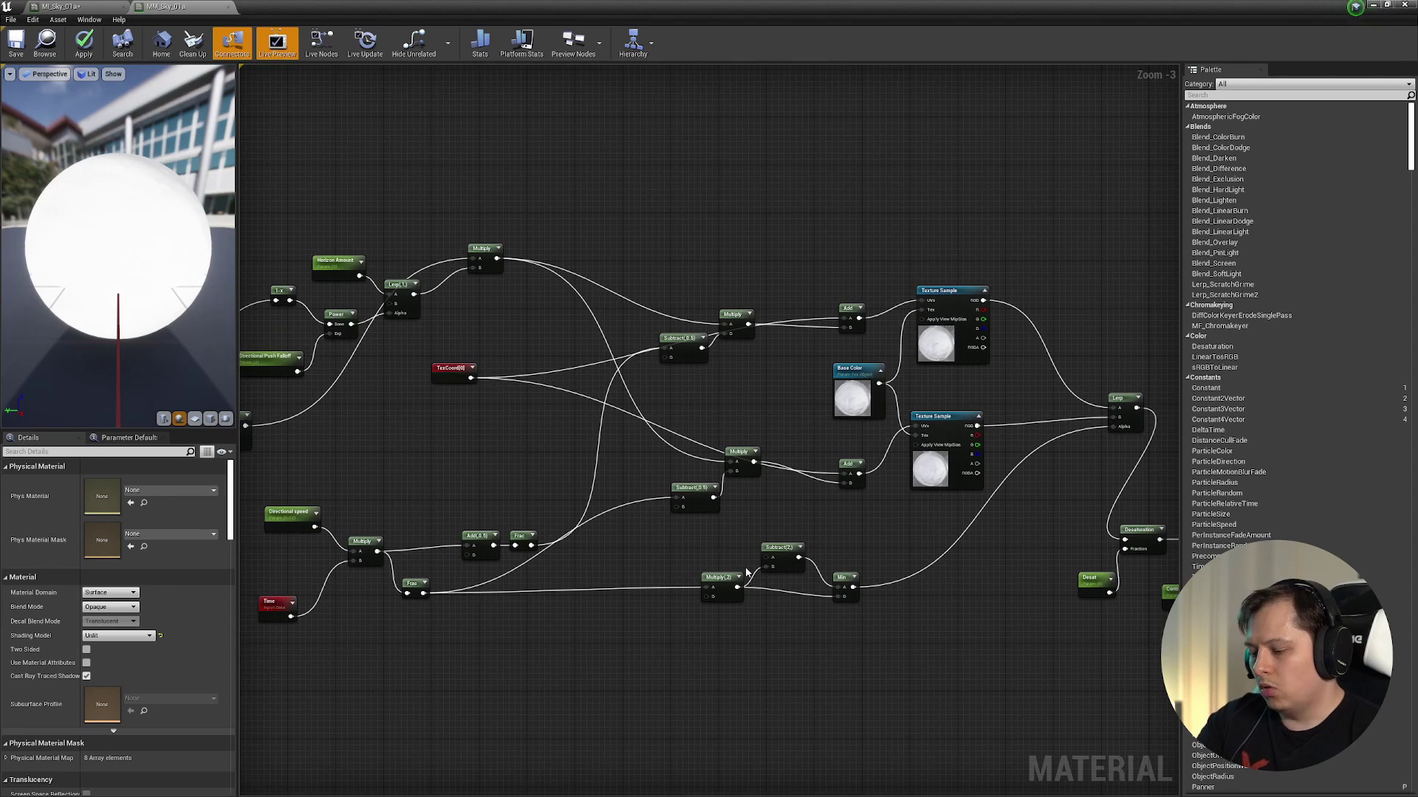
{"action": "right_click_drag", "start_coordinate": [900, 521], "coordinate": [450, 493]}
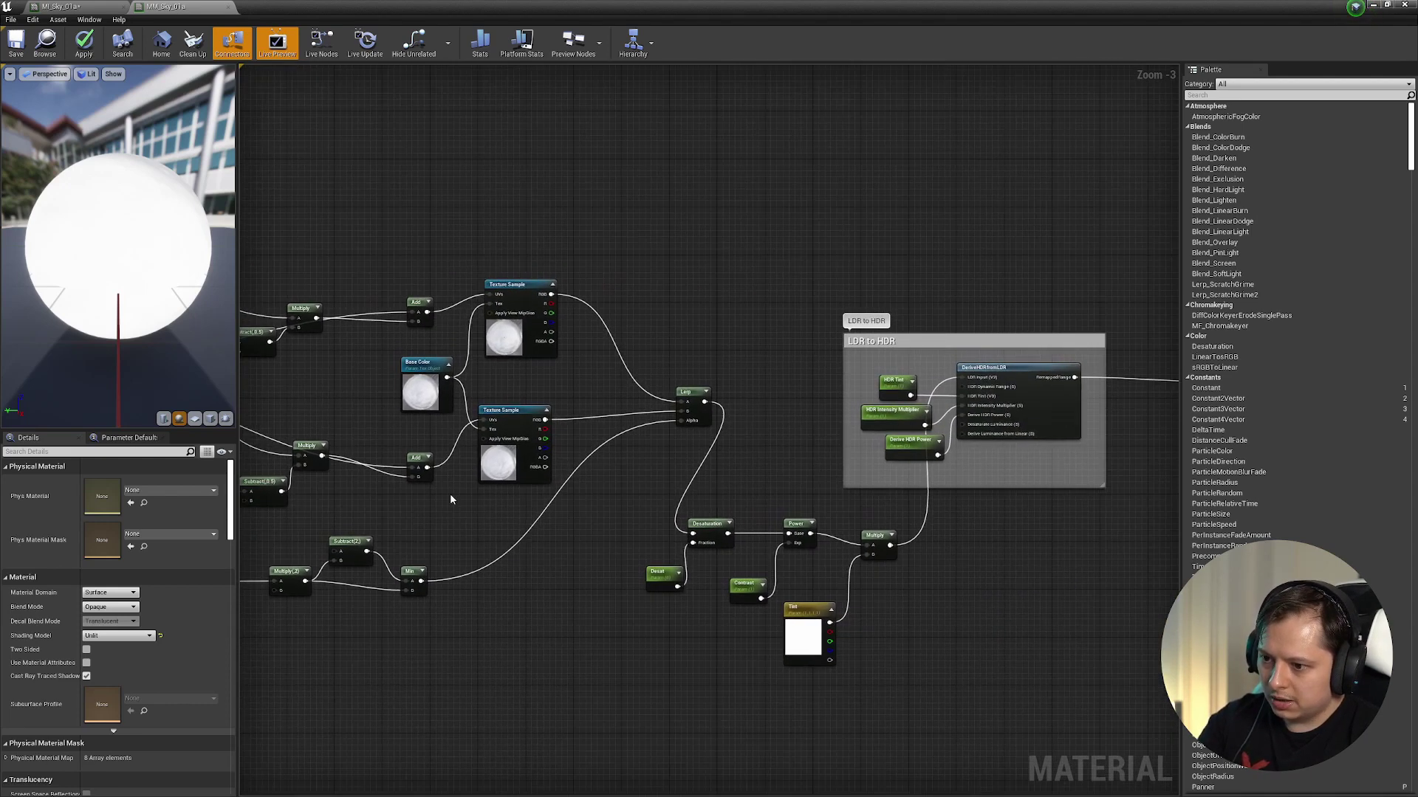
- Line up the two Texture Sample nodes beside Base Color and return to the speed and falloff nodes
{"action": "left_click_drag", "start_coordinate": [526, 355], "coordinate": [514, 356]}
{"action": "left_click_drag", "start_coordinate": [510, 427], "coordinate": [522, 425]}
{"action": "left_click_drag", "start_coordinate": [513, 344], "coordinate": [530, 332]}
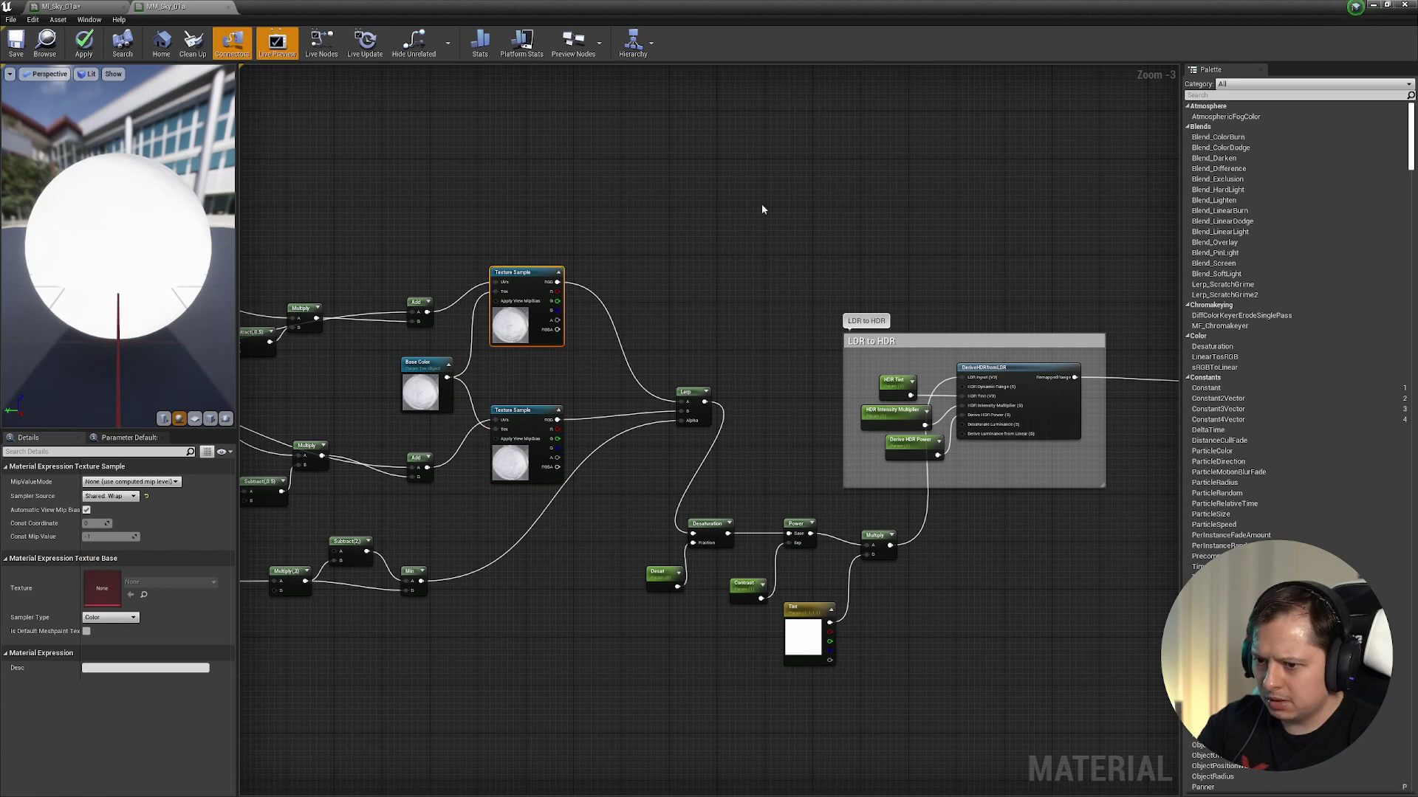
{"action": "left_click_drag", "start_coordinate": [743, 229], "coordinate": [678, 320]}
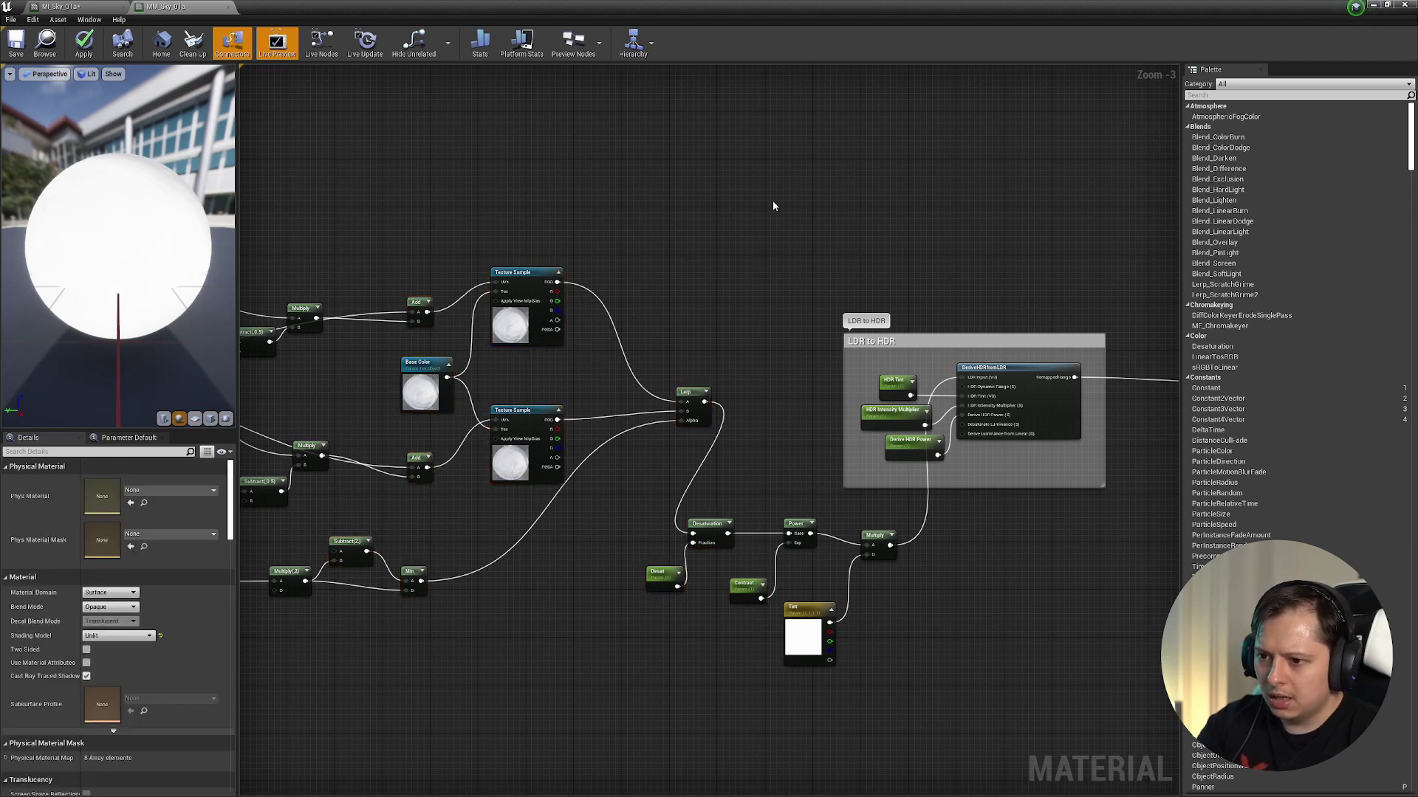
{"action": "right_click_drag", "start_coordinate": [866, 418], "coordinate": [639, 328]}
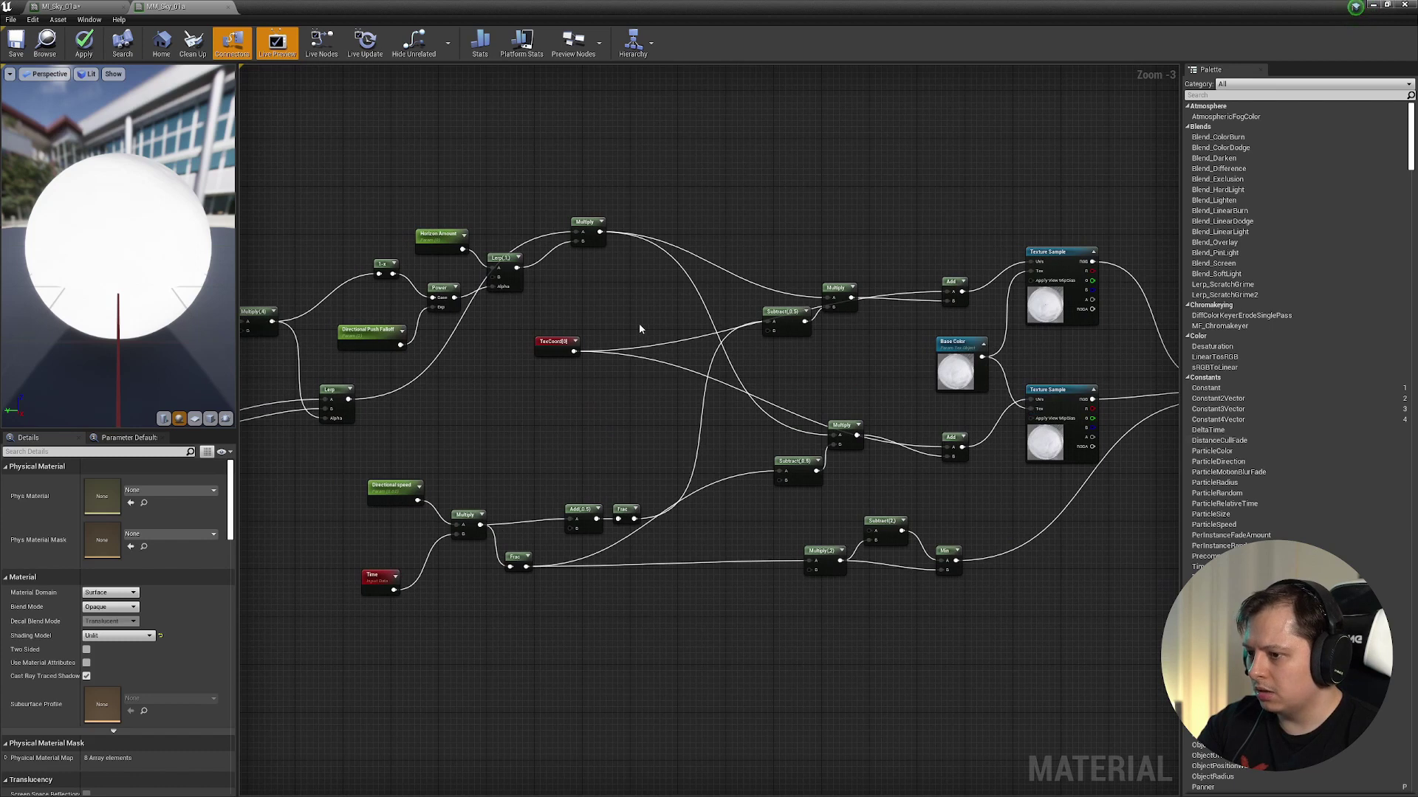
- Close the MM_Sky_01a graph, look around the cloudy sky and mansion in the level, and close the sky material instance
{"action": "left_click", "coordinate": [229, 7]}
{"action": "left_click", "coordinate": [779, 444]}
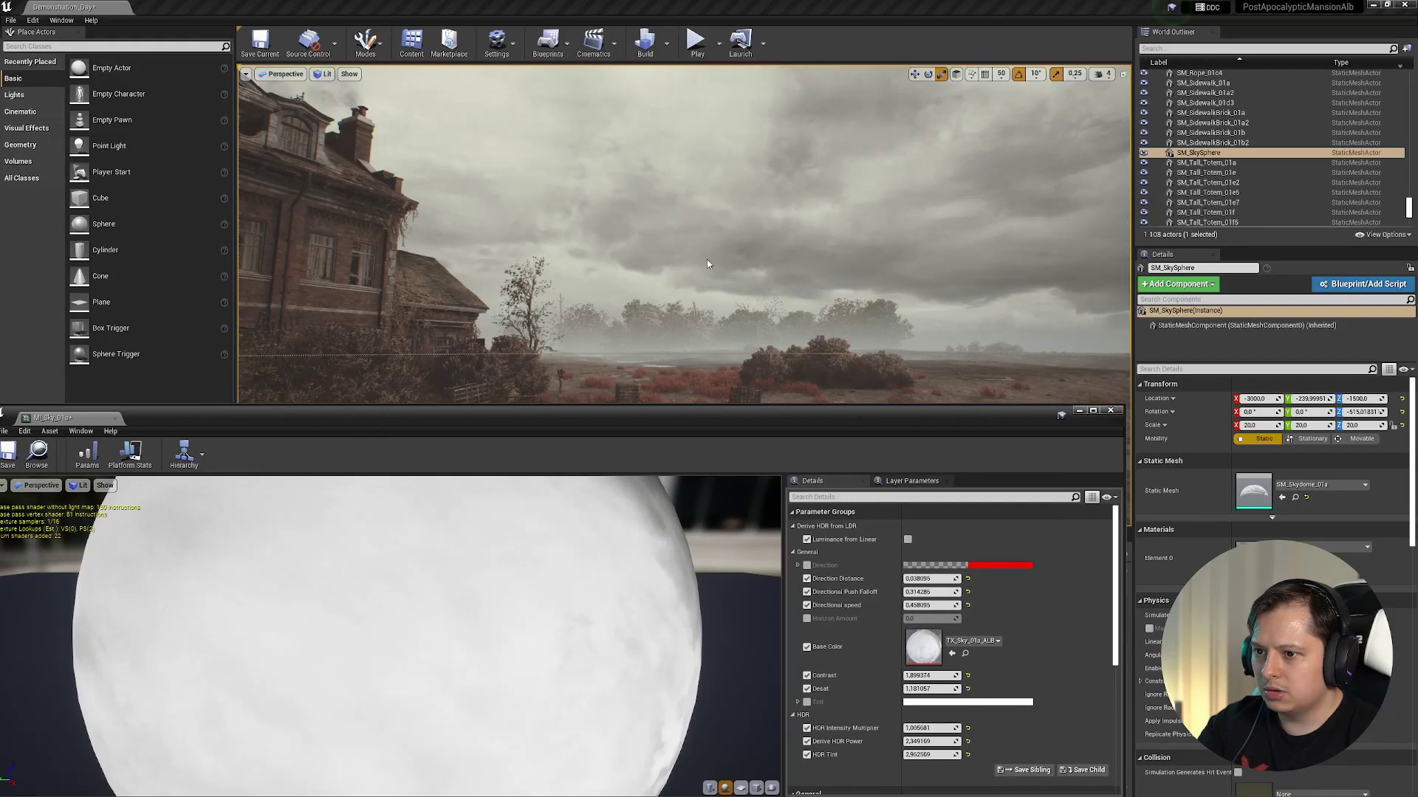
{"action": "right_click_drag", "start_coordinate": [707, 264], "coordinate": [923, 267]}
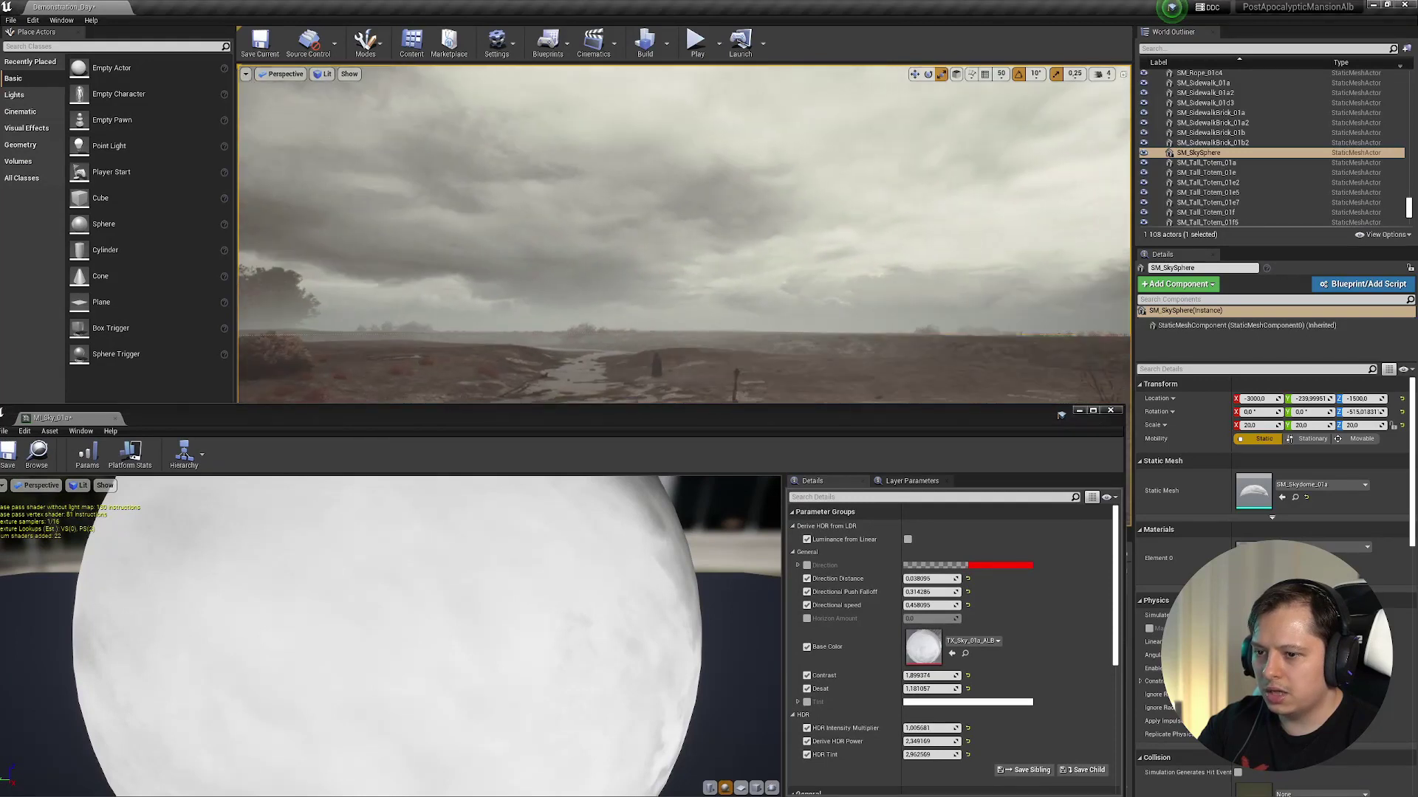
{"action": "right_click_drag", "start_coordinate": [724, 260], "coordinate": [827, 263]}
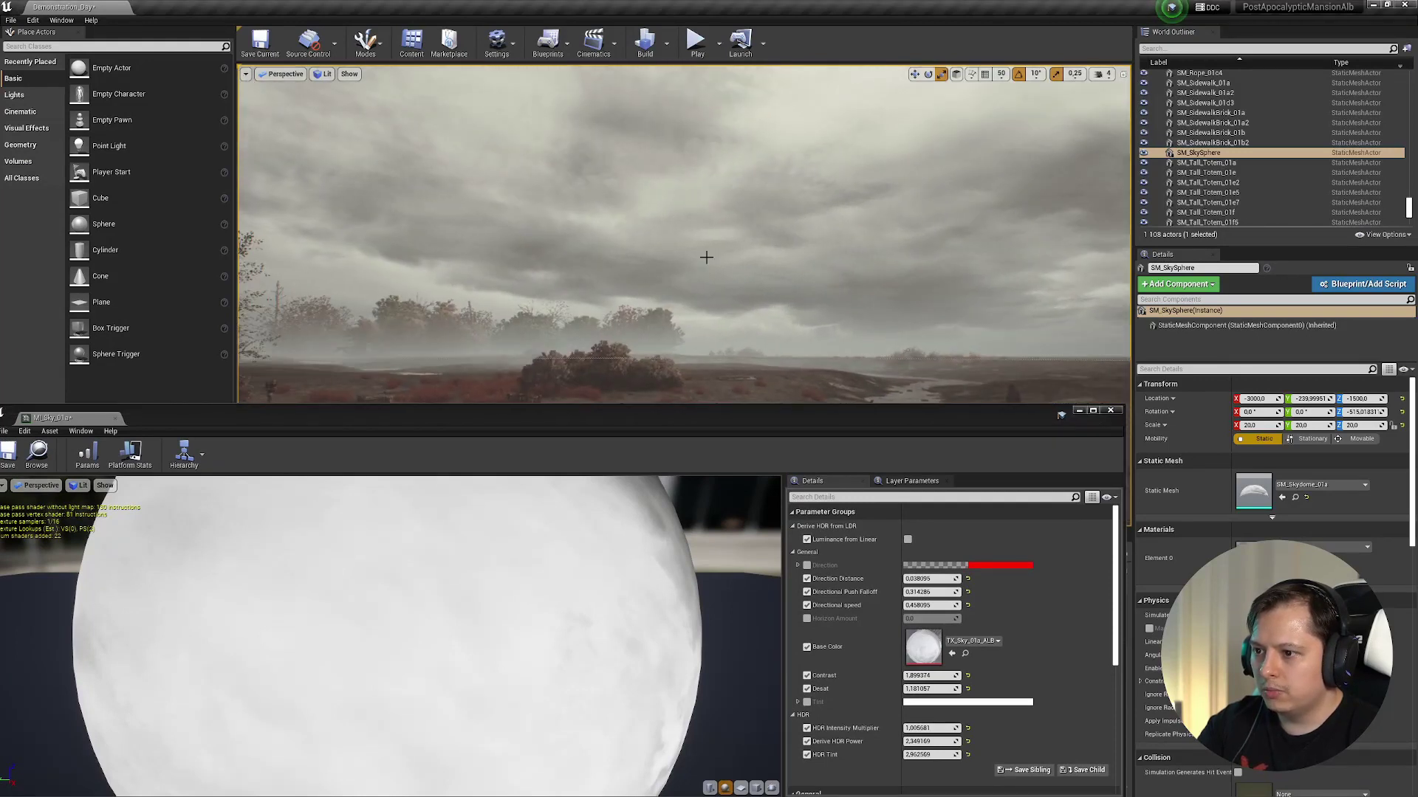
{"action": "right_click_drag", "start_coordinate": [554, 226], "coordinate": [339, 269]}
{"action": "left_click", "coordinate": [1107, 413]}
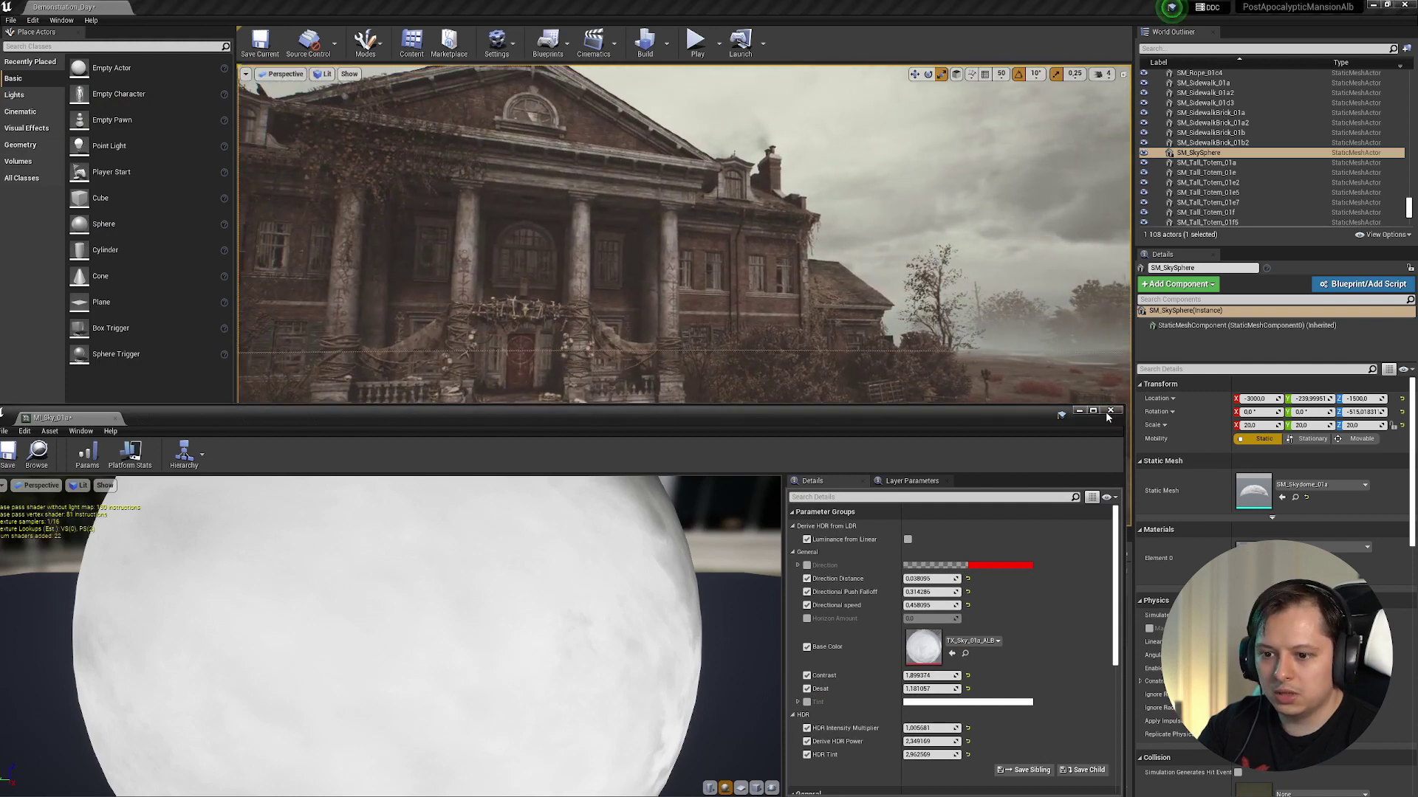
{"action": "left_click", "coordinate": [1110, 411]}
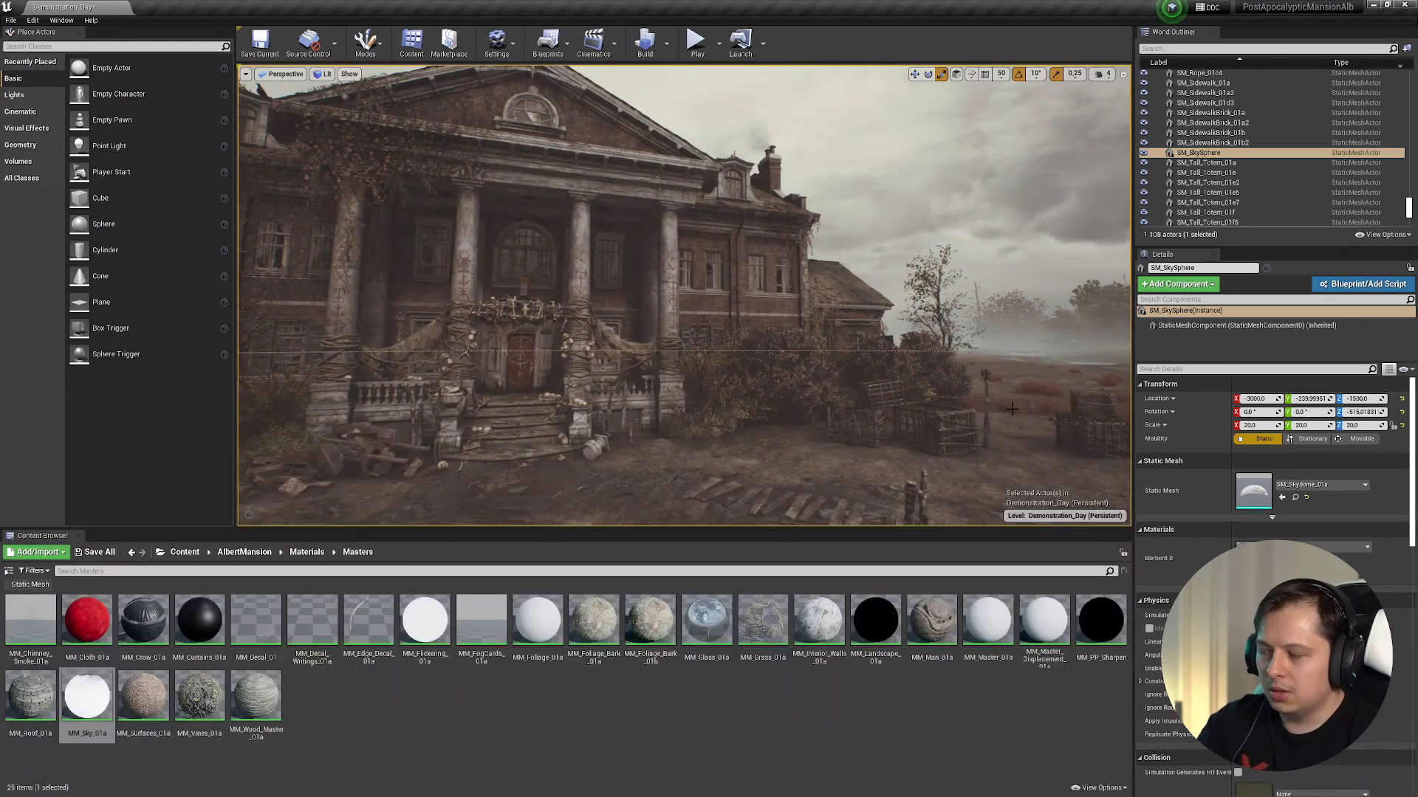
- Look across the sky beside the mansion and fly in to the bone-decorated front entrance
{"action": "right_click_drag", "start_coordinate": [682, 389], "coordinate": [542, 367]}
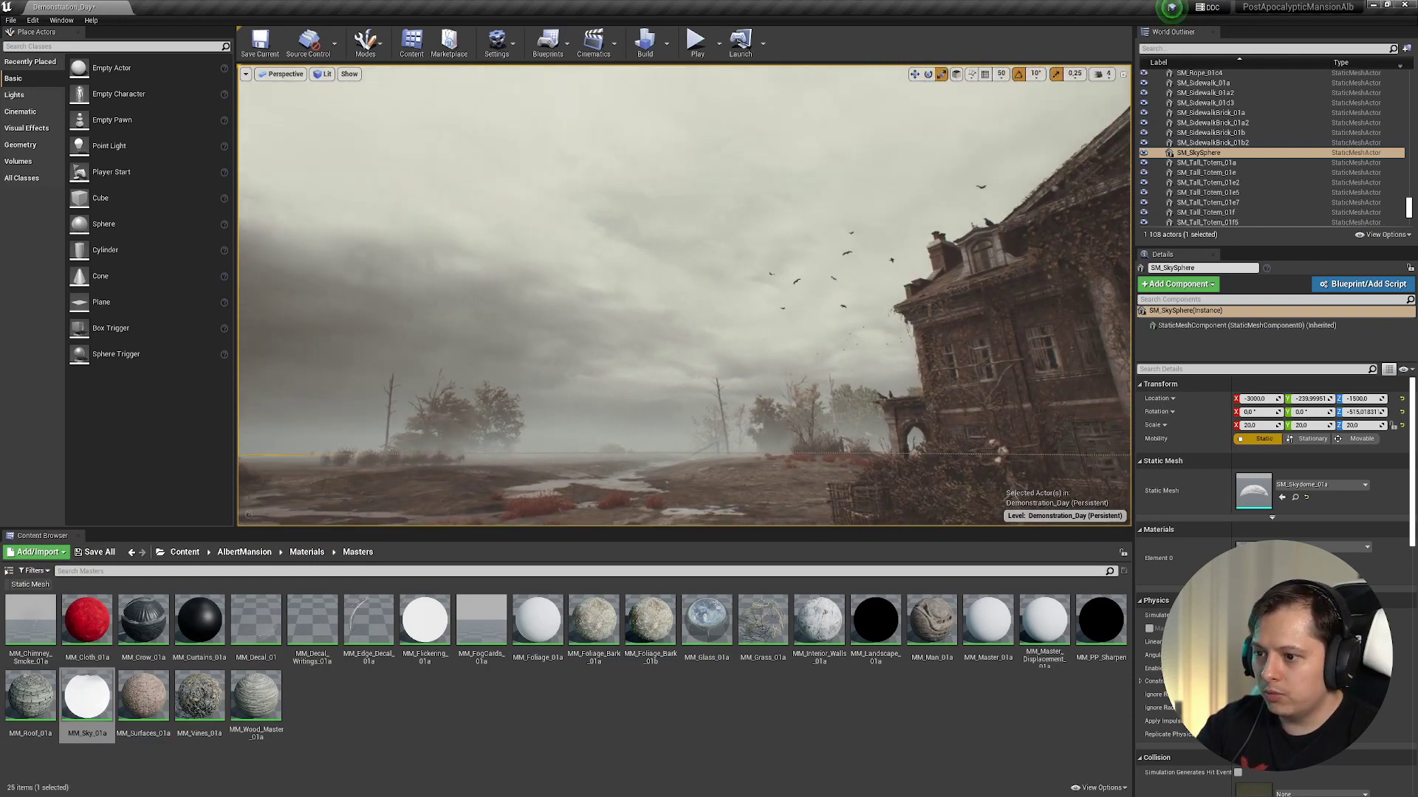
{"action": "right_click_drag", "start_coordinate": [543, 367], "coordinate": [594, 392]}
{"action": "key", "text": "w"}
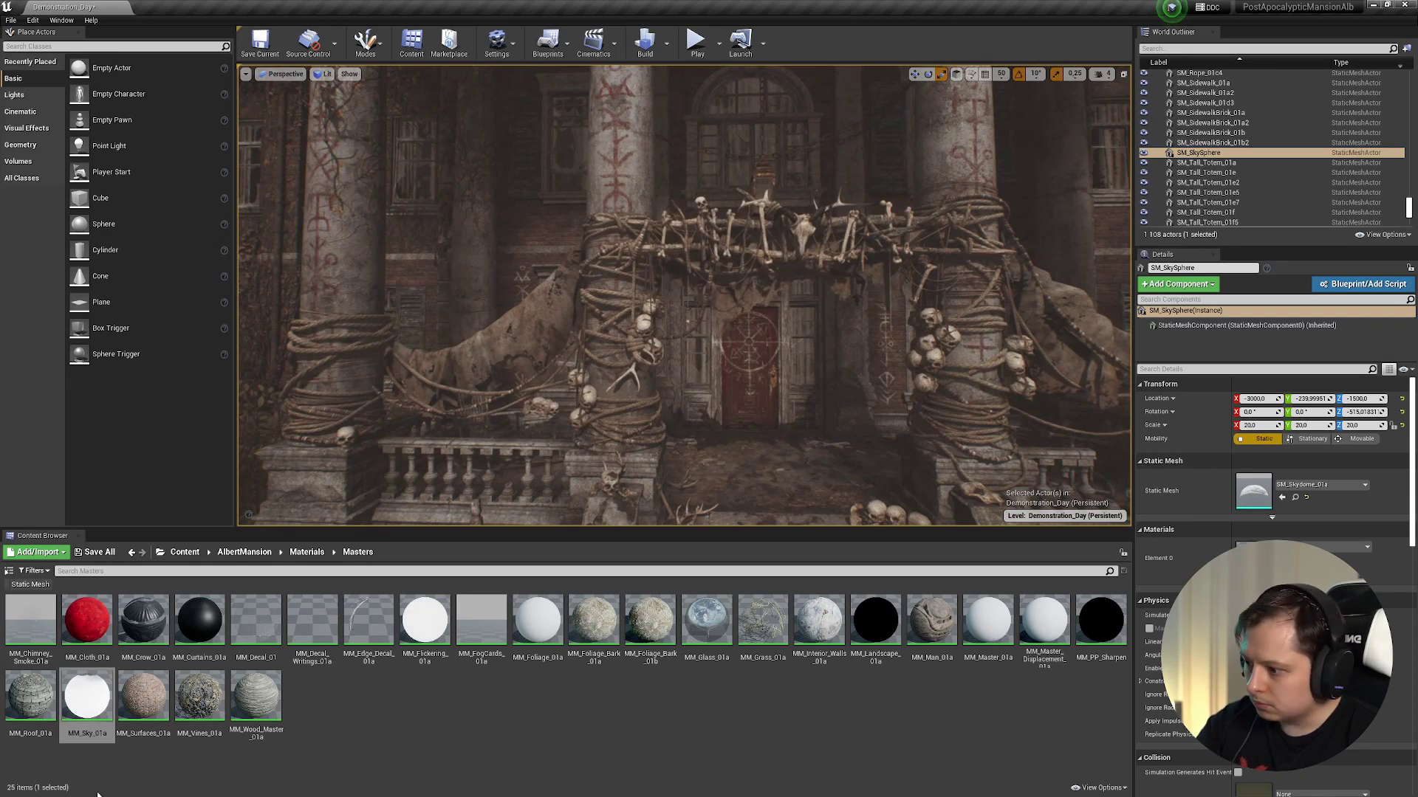
- Open MM_Roof_01a in a full-size editor and trace its nodes from MF_Debris_01a back to the Use Secondary Texture Set? switch
{"action": "double_click", "coordinate": [31, 695]}
{"action": "scroll", "coordinate": [613, 596], "scroll_direction": "down", "scroll_amount": 5}
{"action": "right_click_drag", "start_coordinate": [517, 619], "coordinate": [858, 635]}
{"action": "left_click", "coordinate": [1093, 410]}
{"action": "scroll", "coordinate": [876, 354], "scroll_direction": "up", "scroll_amount": 3}
{"action": "scroll", "coordinate": [668, 622], "scroll_direction": "up", "scroll_amount": 3}
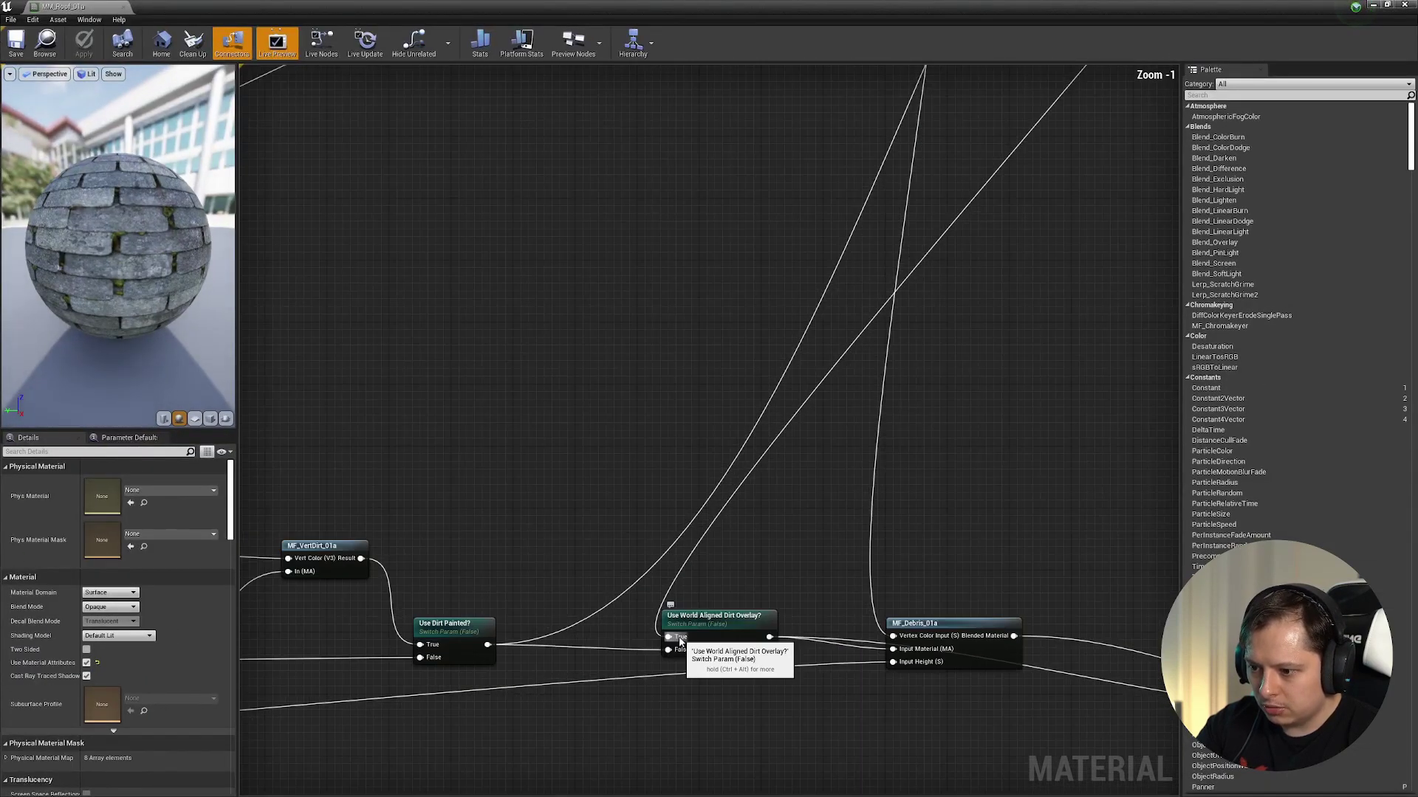
{"action": "right_click_drag", "start_coordinate": [320, 640], "coordinate": [766, 659]}
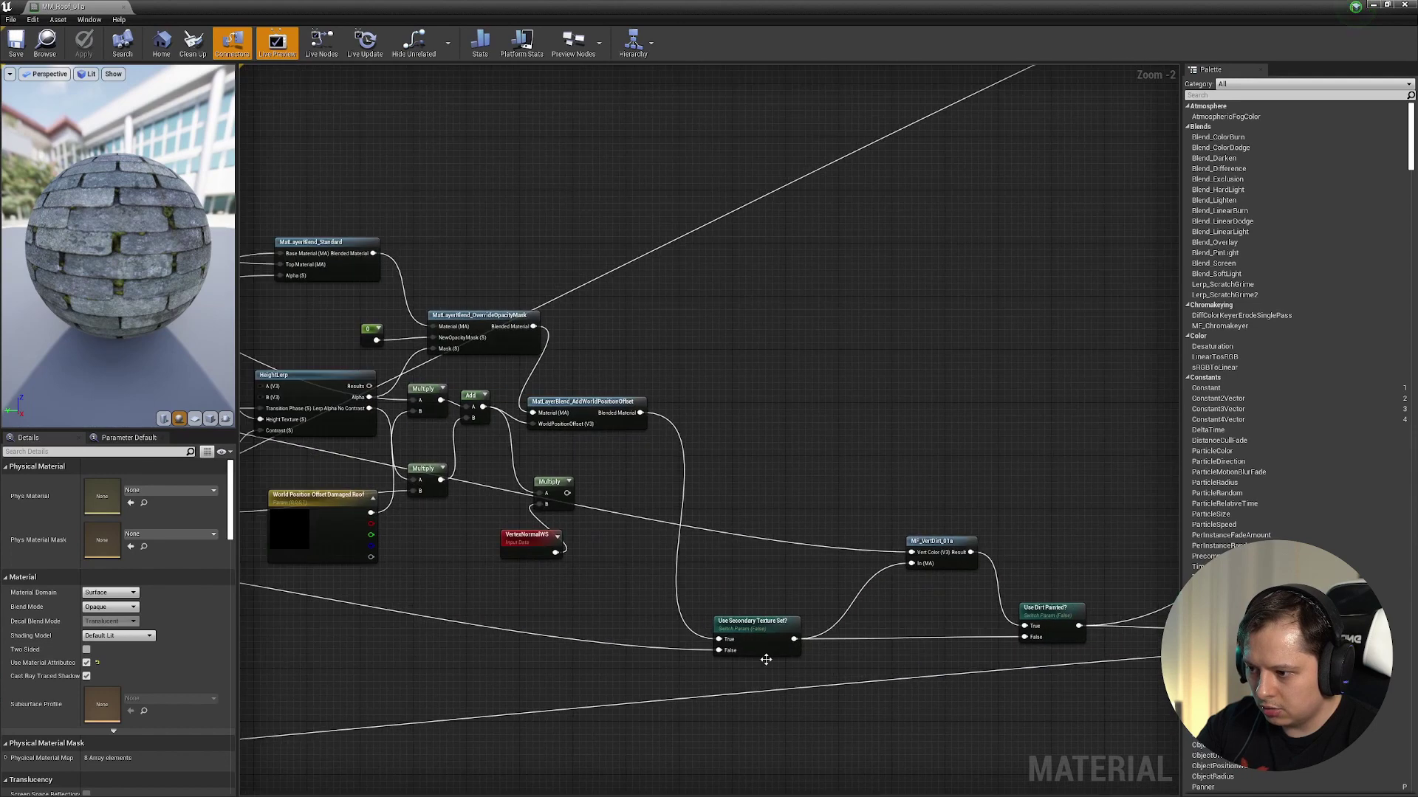
{"action": "right_click_drag", "start_coordinate": [418, 593], "coordinate": [861, 647]}
{"action": "left_click", "coordinate": [869, 626]}
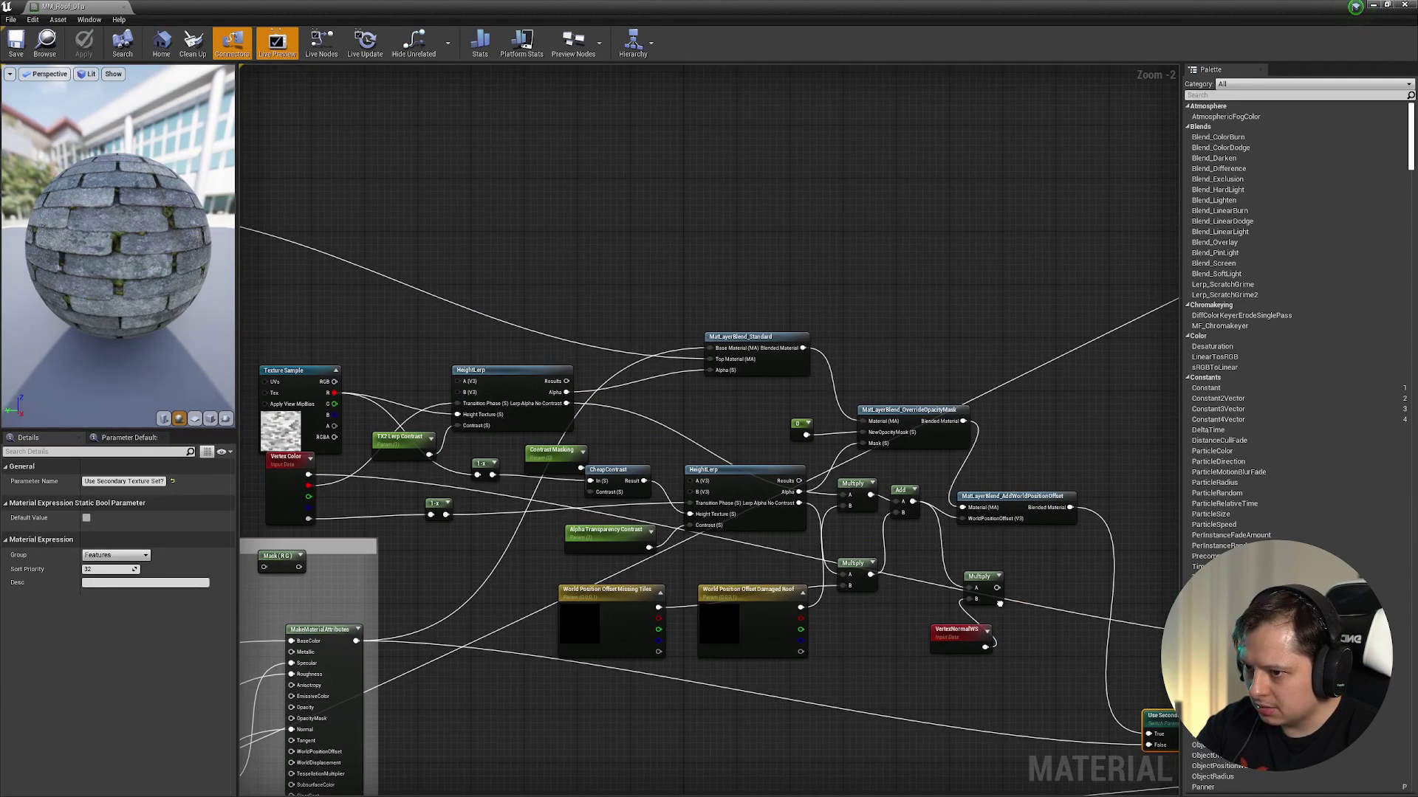
- Trace the secondary texture set's inputs back to the two material layers and their shared Vertex Color mask
{"action": "right_click_drag", "start_coordinate": [312, 511], "coordinate": [559, 499]}
{"action": "right_click_drag", "start_coordinate": [612, 377], "coordinate": [1097, 505]}
{"action": "right_click_drag", "start_coordinate": [259, 434], "coordinate": [436, 401]}
{"action": "left_click_drag", "start_coordinate": [347, 174], "coordinate": [889, 641]}
{"action": "right_click_drag", "start_coordinate": [889, 641], "coordinate": [159, 353]}
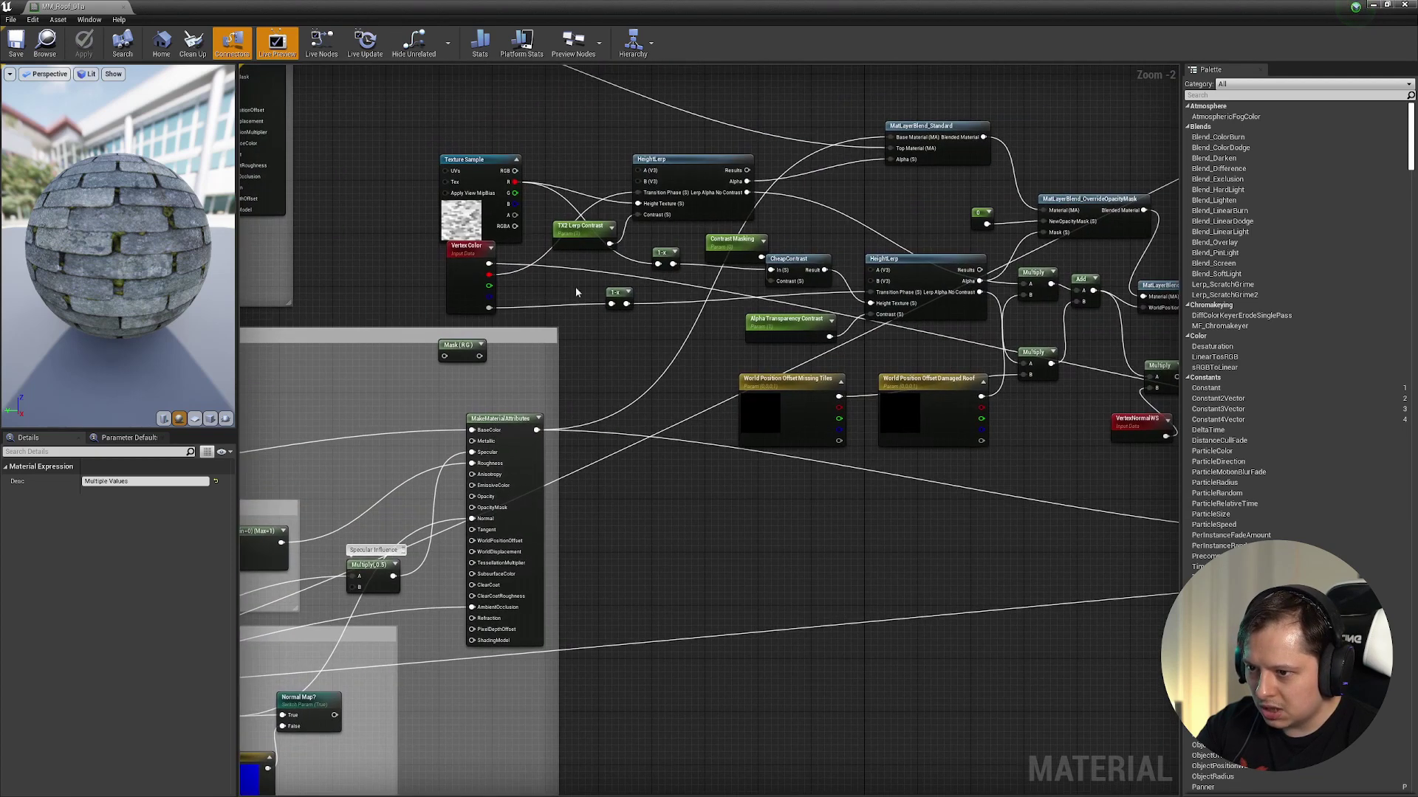
- Examine the HeightLerp, opacity mask and world position offset nodes for the damaged roof, and close the MM_Roof_01a editor
{"action": "right_click_drag", "start_coordinate": [659, 267], "coordinate": [583, 282]}
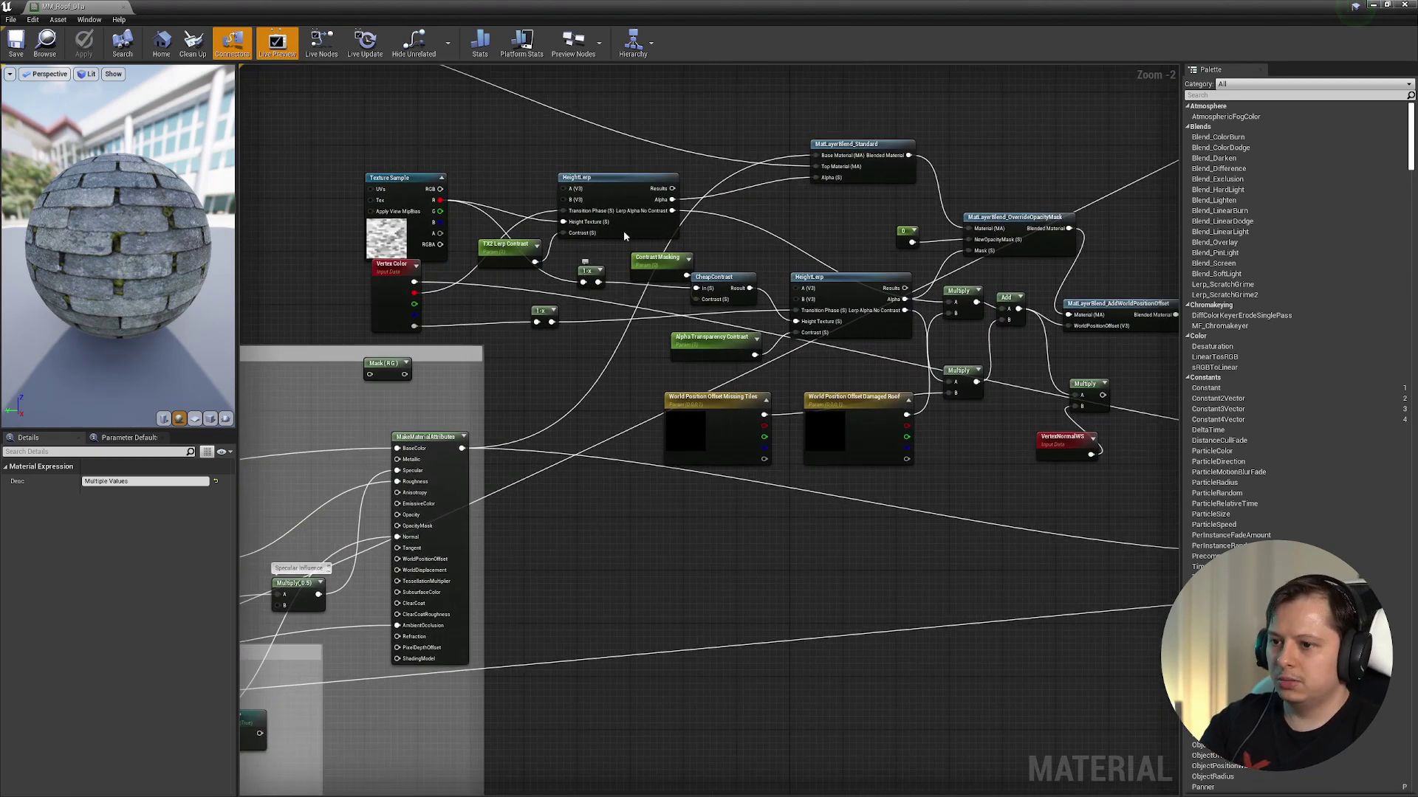
{"action": "right_click_drag", "start_coordinate": [624, 236], "coordinate": [550, 282]}
{"action": "left_click_drag", "start_coordinate": [358, 237], "coordinate": [992, 523]}
{"action": "left_click", "coordinate": [1054, 266]}
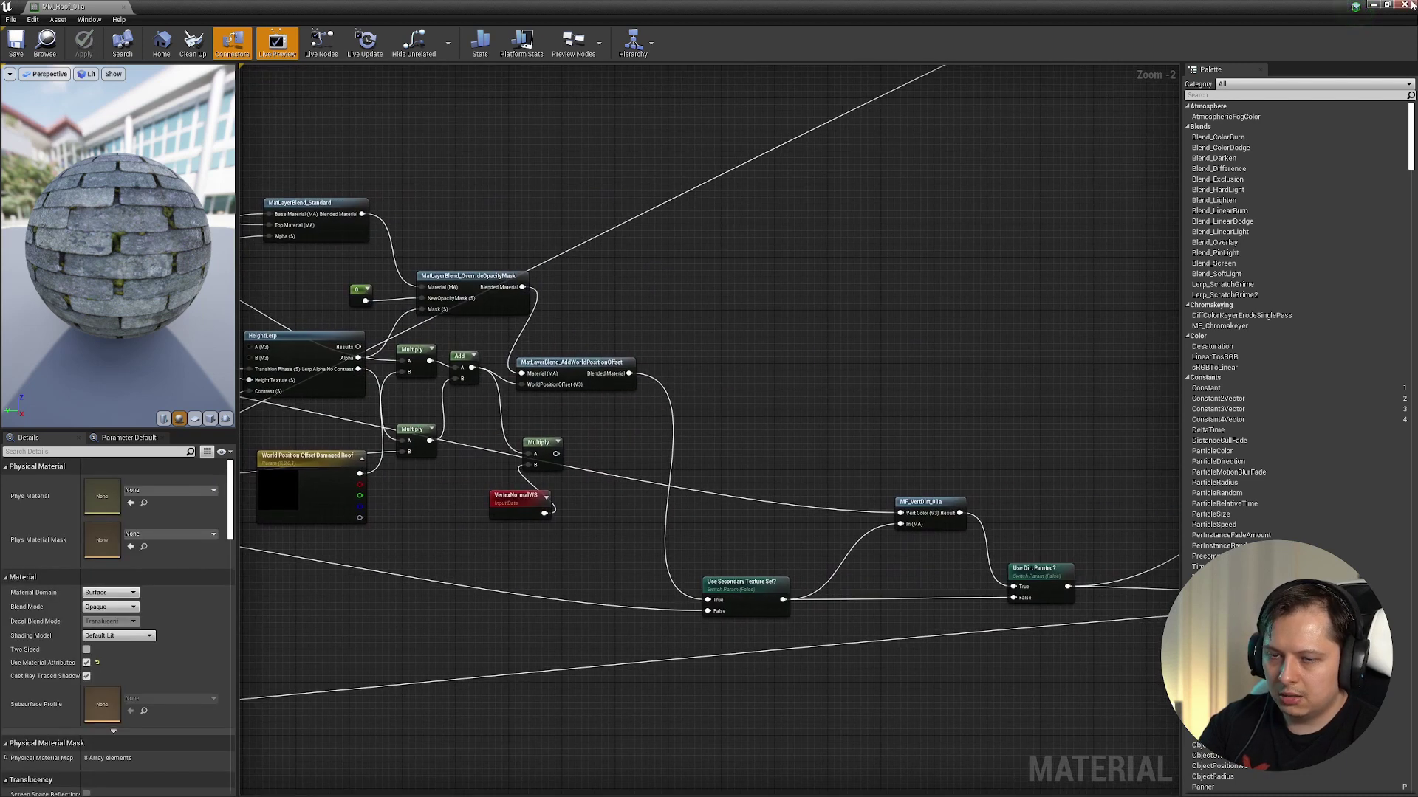
{"action": "left_click", "coordinate": [1406, 5]}
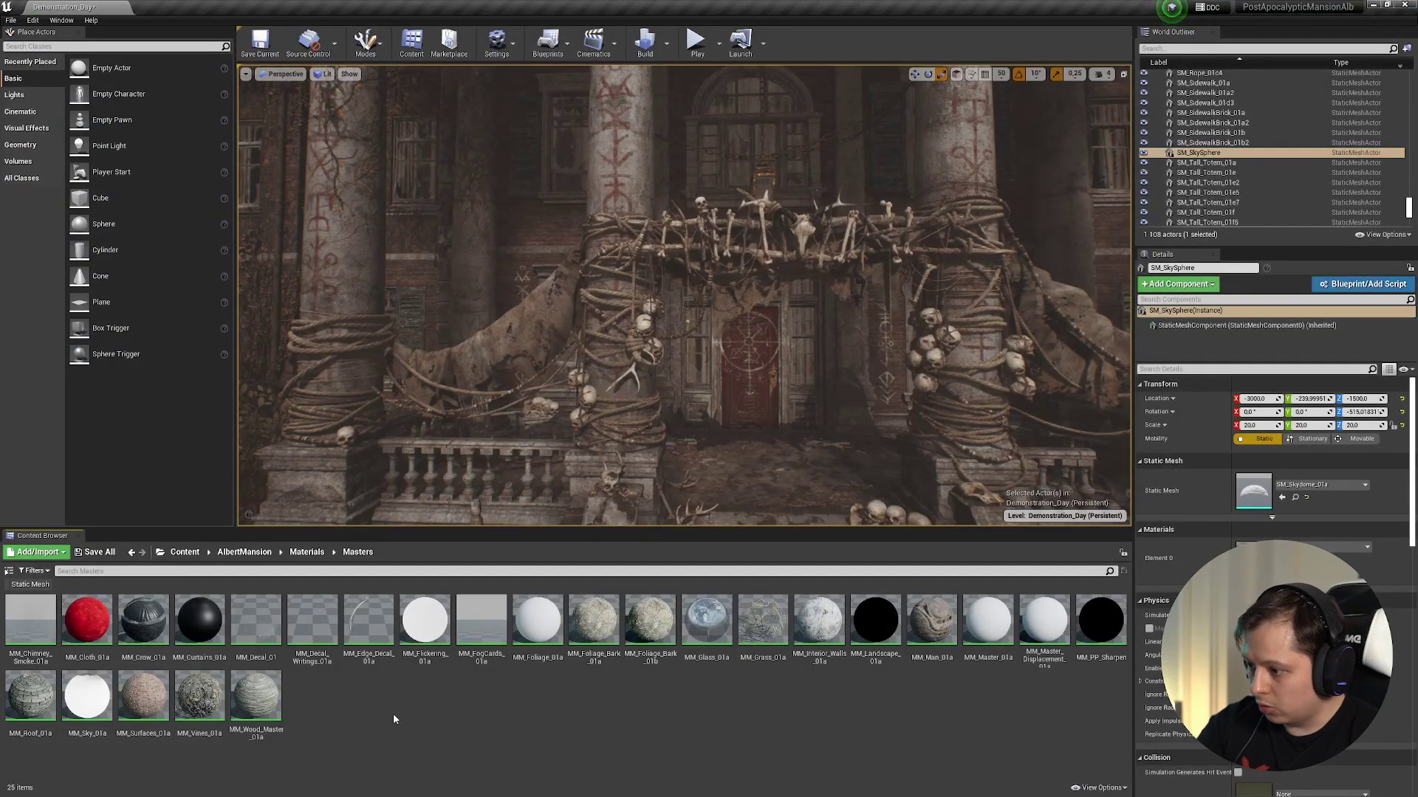
- Open MM_Glass_01a, survey its node groups, and select the MatLayerBlend_Standard node that blends in the grunge
{"action": "double_click", "coordinate": [709, 626]}
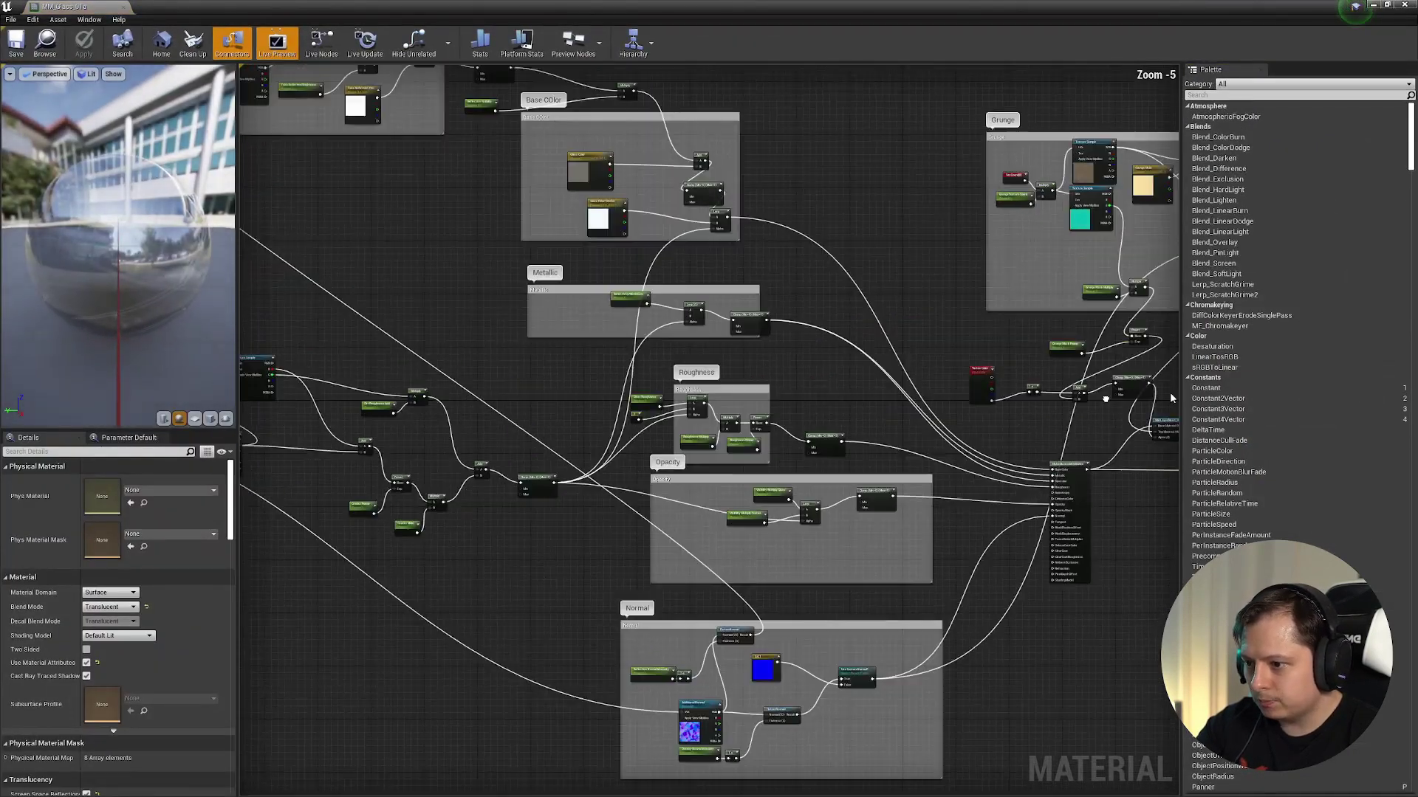
{"action": "right_click_drag", "start_coordinate": [1105, 399], "coordinate": [1171, 394]}
{"action": "right_click_drag", "start_coordinate": [634, 429], "coordinate": [924, 449]}
{"action": "right_click_drag", "start_coordinate": [694, 396], "coordinate": [280, 351]}
{"action": "scroll", "coordinate": [901, 400], "scroll_direction": "up", "scroll_amount": 2}
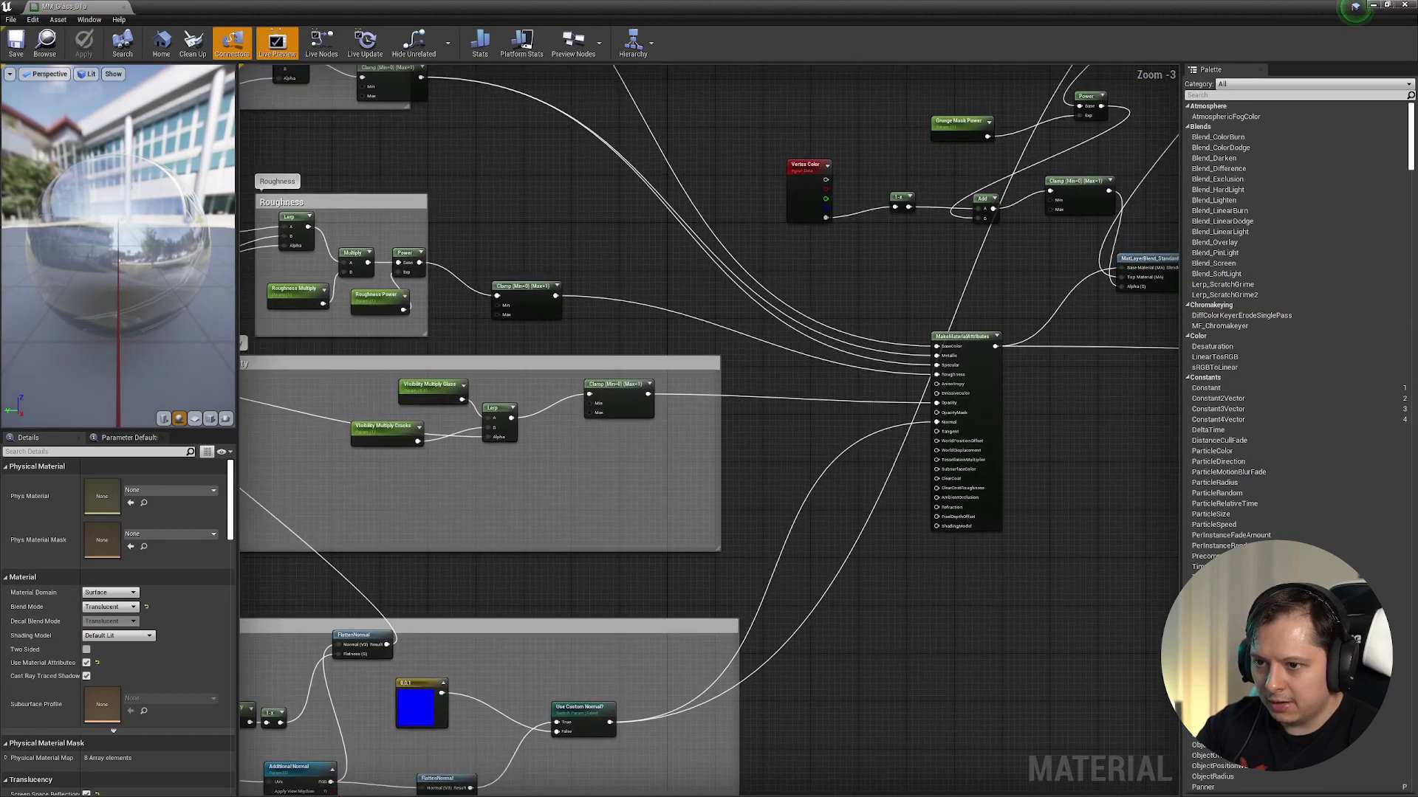
{"action": "right_click_drag", "start_coordinate": [1137, 258], "coordinate": [687, 436]}
{"action": "scroll", "coordinate": [734, 434], "scroll_direction": "up", "scroll_amount": 3}
{"action": "left_click", "coordinate": [735, 434]}
- Survey the glass graph's Fake Reflection, Opacity and Normal groups, and return to the Fake Reflection group
{"action": "scroll", "coordinate": [471, 509], "scroll_direction": "down", "scroll_amount": 3}
{"action": "right_click_drag", "start_coordinate": [391, 512], "coordinate": [895, 555]}
{"action": "right_click_drag", "start_coordinate": [462, 304], "coordinate": [754, 484]}
{"action": "right_click_drag", "start_coordinate": [556, 335], "coordinate": [1174, 583]}
{"action": "right_click_drag", "start_coordinate": [517, 369], "coordinate": [776, 421]}
{"action": "scroll", "coordinate": [776, 420], "scroll_direction": "up", "scroll_amount": 2}
{"action": "scroll", "coordinate": [777, 421], "scroll_direction": "down", "scroll_amount": 3}
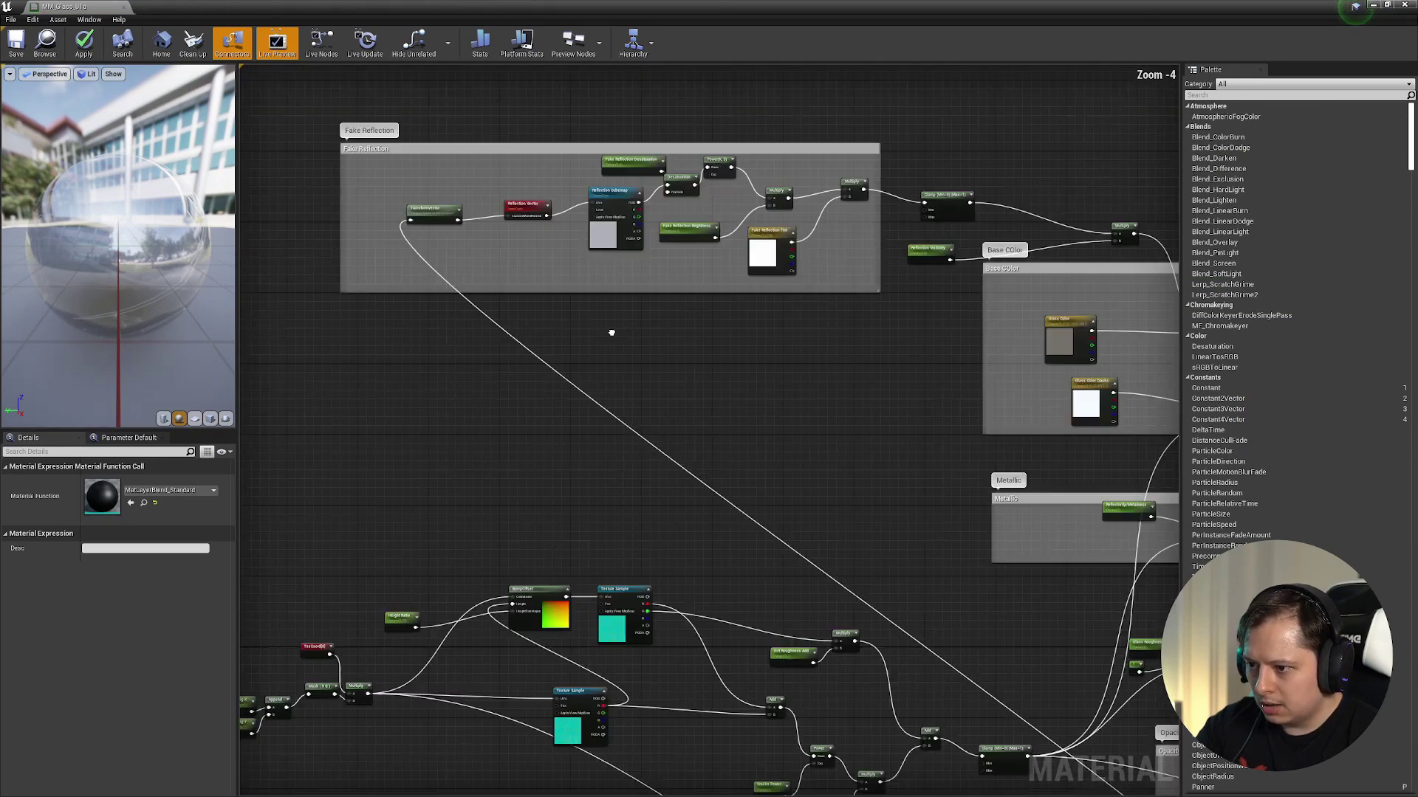
{"action": "right_click_drag", "start_coordinate": [610, 320], "coordinate": [415, 172]}
{"action": "right_click_drag", "start_coordinate": [892, 605], "coordinate": [693, 495]}
{"action": "scroll", "coordinate": [693, 495], "scroll_direction": "up", "scroll_amount": 2}
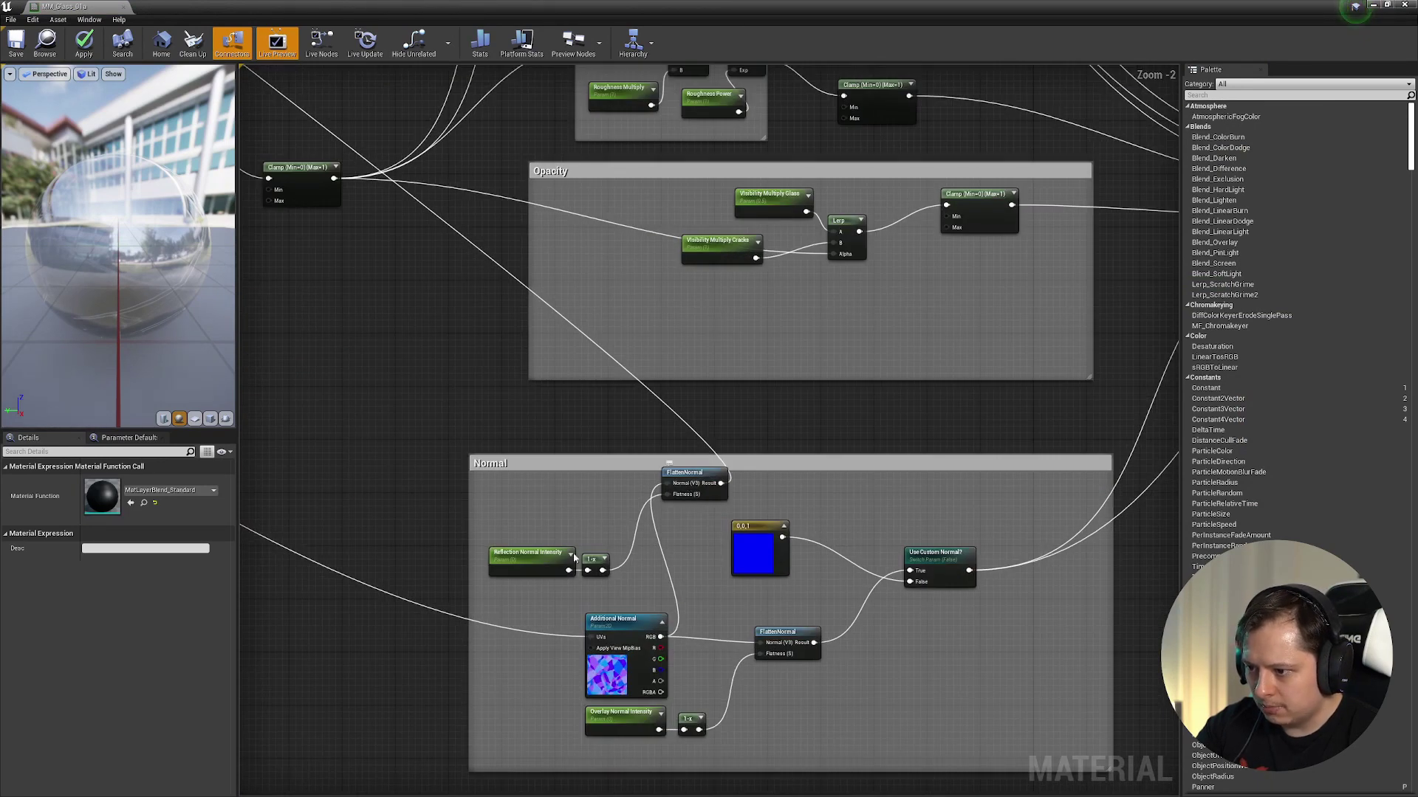
{"action": "scroll", "coordinate": [660, 430], "scroll_direction": "down", "scroll_amount": 3}
{"action": "scroll", "coordinate": [375, 268], "scroll_direction": "up", "scroll_amount": 4}
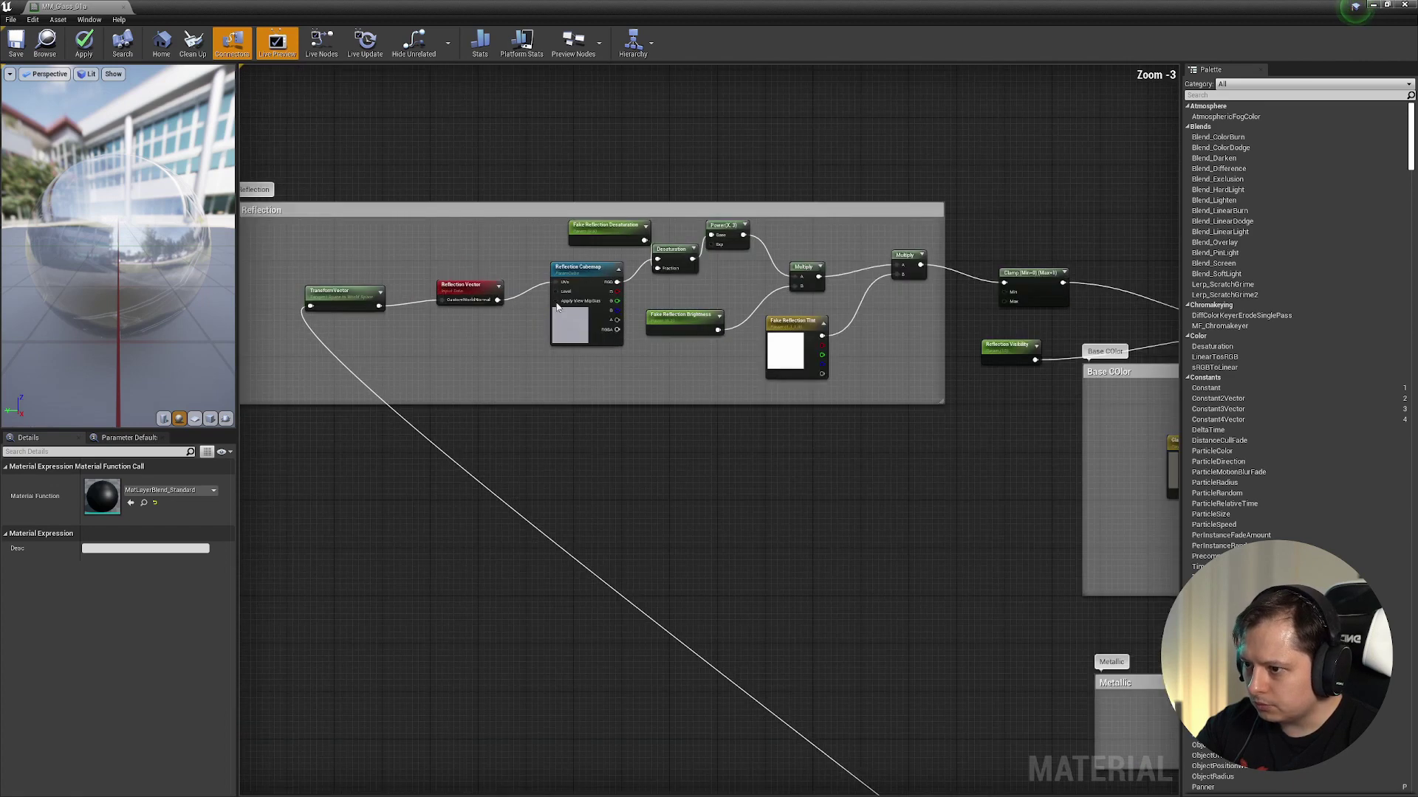
- Inspect the TransformVector and Reflection Cubemap nodes, and view the cubemap's TX_HDR_01a texture in its own editor
{"action": "left_click", "coordinate": [578, 355]}
{"action": "right_click_drag", "start_coordinate": [280, 354], "coordinate": [274, 393]}
{"action": "right_click_drag", "start_coordinate": [280, 319], "coordinate": [390, 303]}
{"action": "left_click", "coordinate": [539, 309]}
{"action": "left_click", "coordinate": [364, 323]}
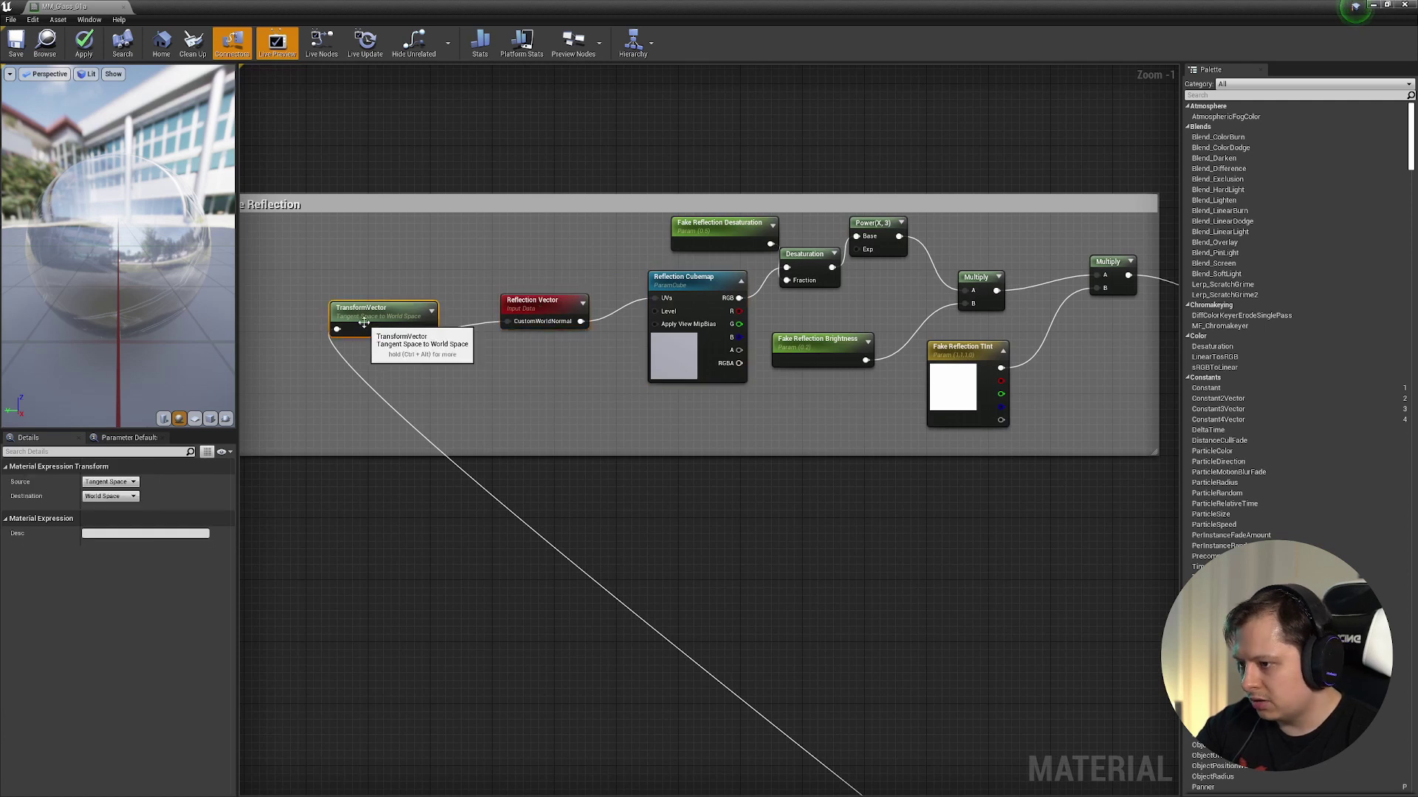
{"action": "left_click_drag", "start_coordinate": [686, 278], "coordinate": [680, 278]}
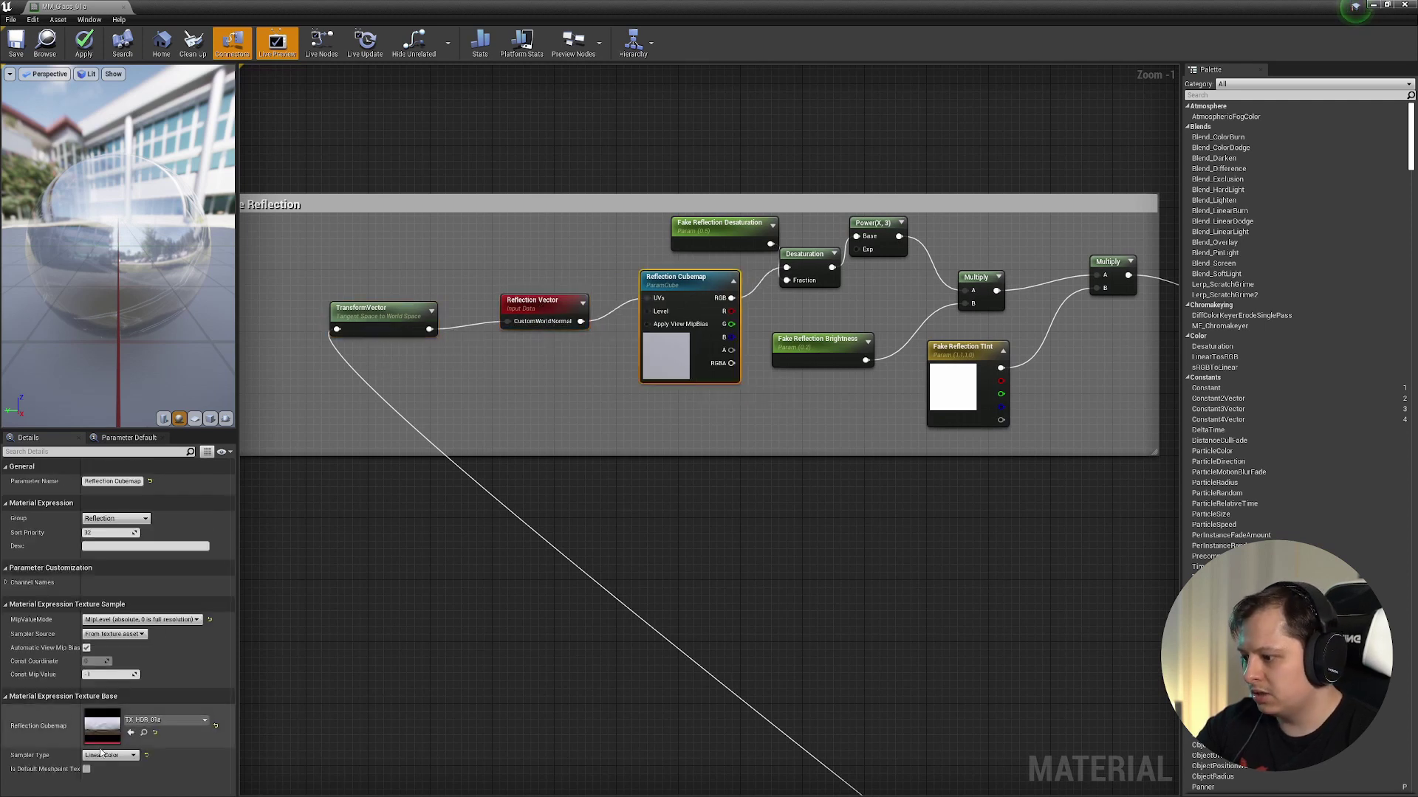
{"action": "double_click", "coordinate": [99, 734]}
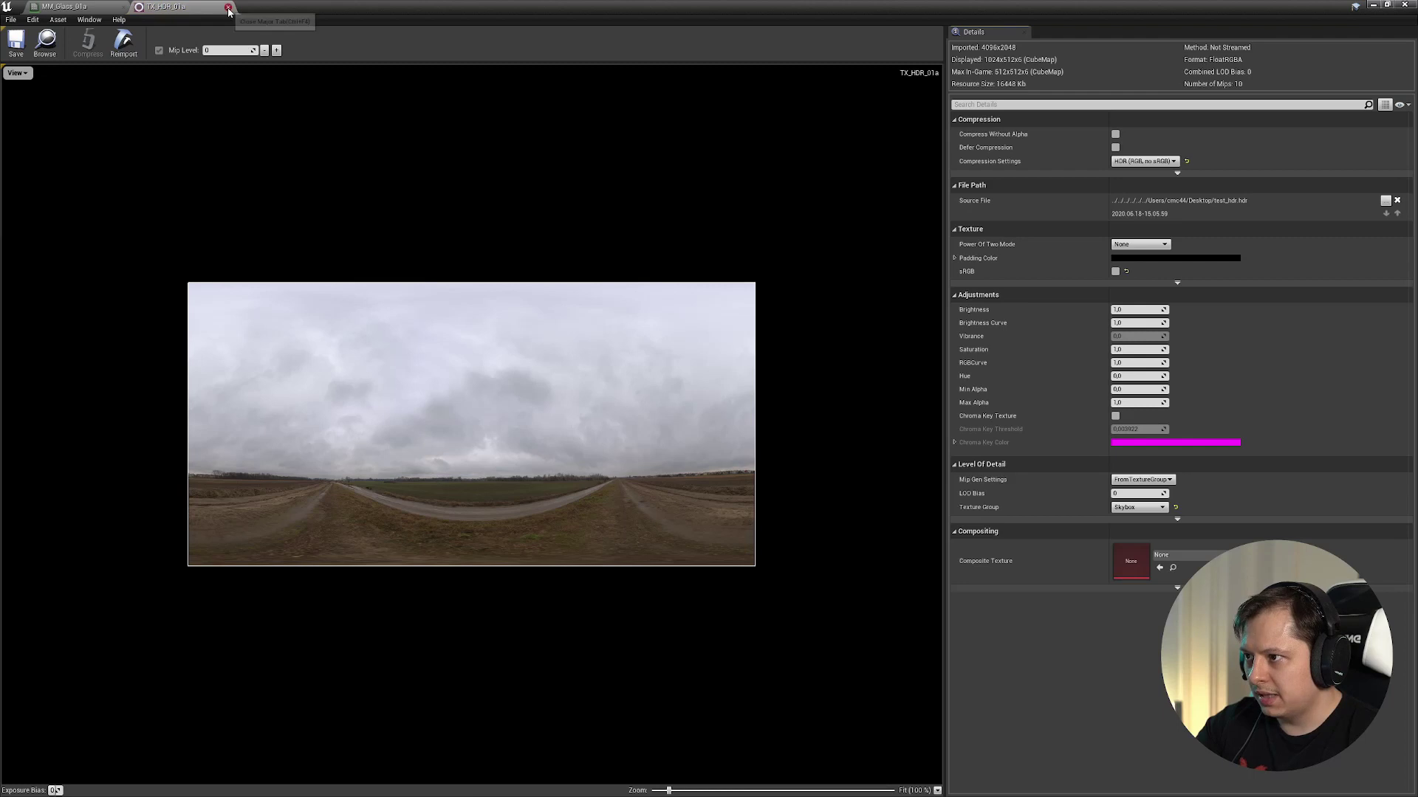
{"action": "left_click", "coordinate": [228, 7]}
- Follow the fake reflection output through Reflection Visibility into the Base Color group
{"action": "right_click_drag", "start_coordinate": [836, 366], "coordinate": [319, 291]}
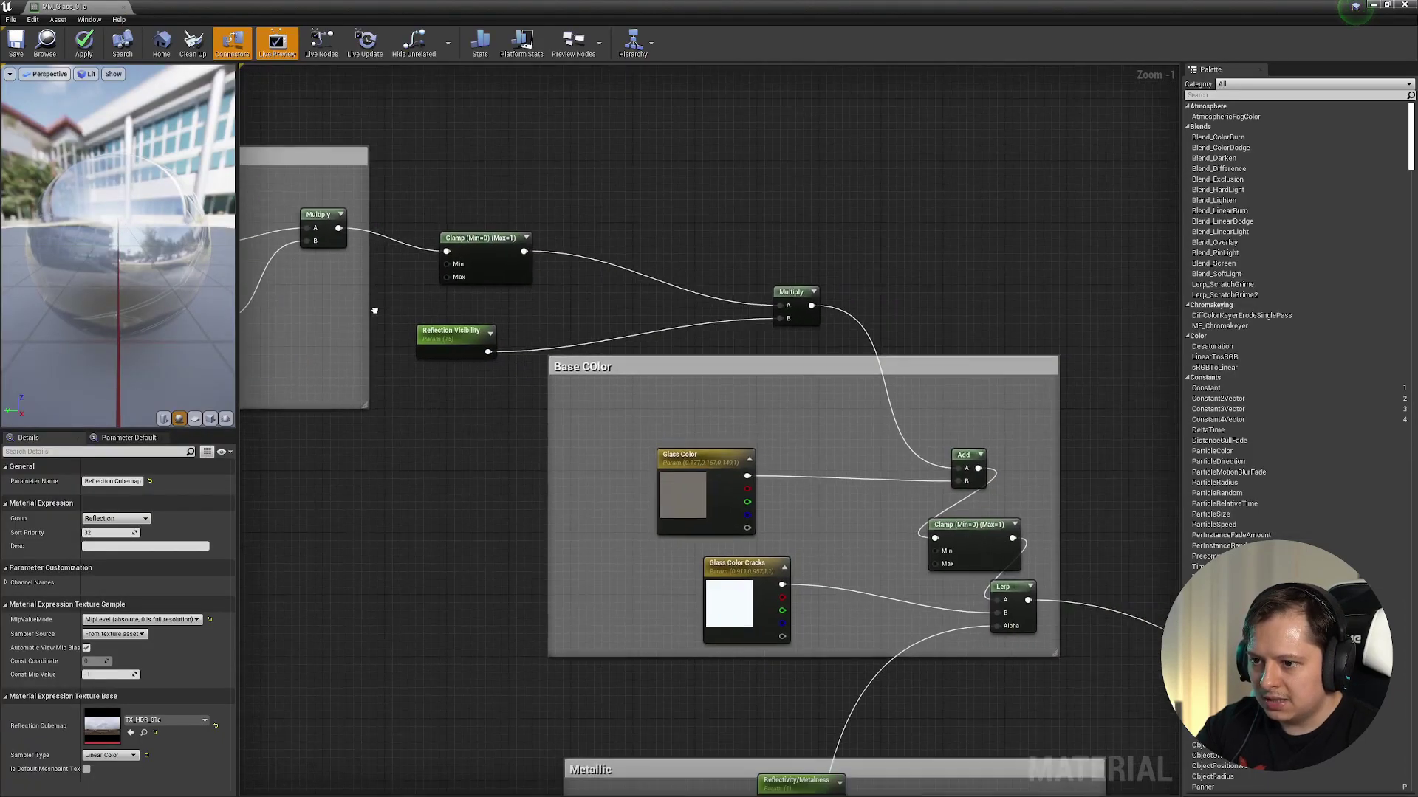
{"action": "right_click_drag", "start_coordinate": [845, 424], "coordinate": [706, 393]}
{"action": "right_click_drag", "start_coordinate": [950, 567], "coordinate": [395, 143]}
- Move the material editor aside, check the level in another view mode and back in Lit, and bring the editor back
{"action": "left_click_drag", "start_coordinate": [599, 7], "coordinate": [601, 642]}
{"action": "right_click_drag", "start_coordinate": [680, 296], "coordinate": [679, 295]}
{"action": "key", "text": "alt+1"}
{"action": "right_click_drag", "start_coordinate": [664, 427], "coordinate": [665, 427]}
{"action": "key", "text": "alt+4"}
{"action": "right_click_drag", "start_coordinate": [679, 296], "coordinate": [680, 295]}
{"action": "left_click_drag", "start_coordinate": [611, 635], "coordinate": [612, 176]}
- Restore the full-size MM_Glass_01a graph and examine its Roughness and Opacity groups
{"action": "scroll", "coordinate": [625, 408], "scroll_direction": "down", "scroll_amount": 5}
{"action": "left_click", "coordinate": [1138, 173]}
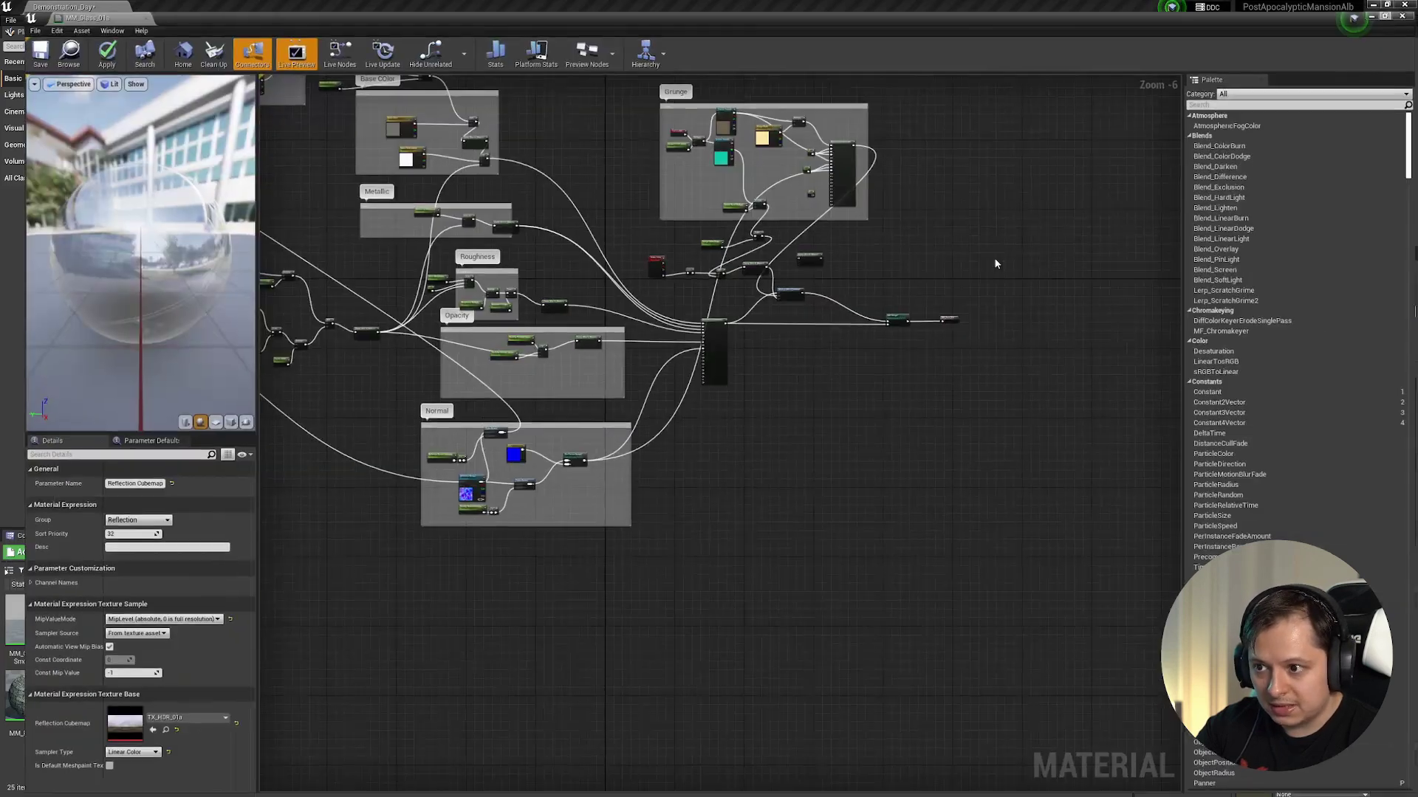
{"action": "scroll", "coordinate": [960, 425], "scroll_direction": "up", "scroll_amount": 3}
{"action": "right_click_drag", "start_coordinate": [666, 397], "coordinate": [688, 457]}
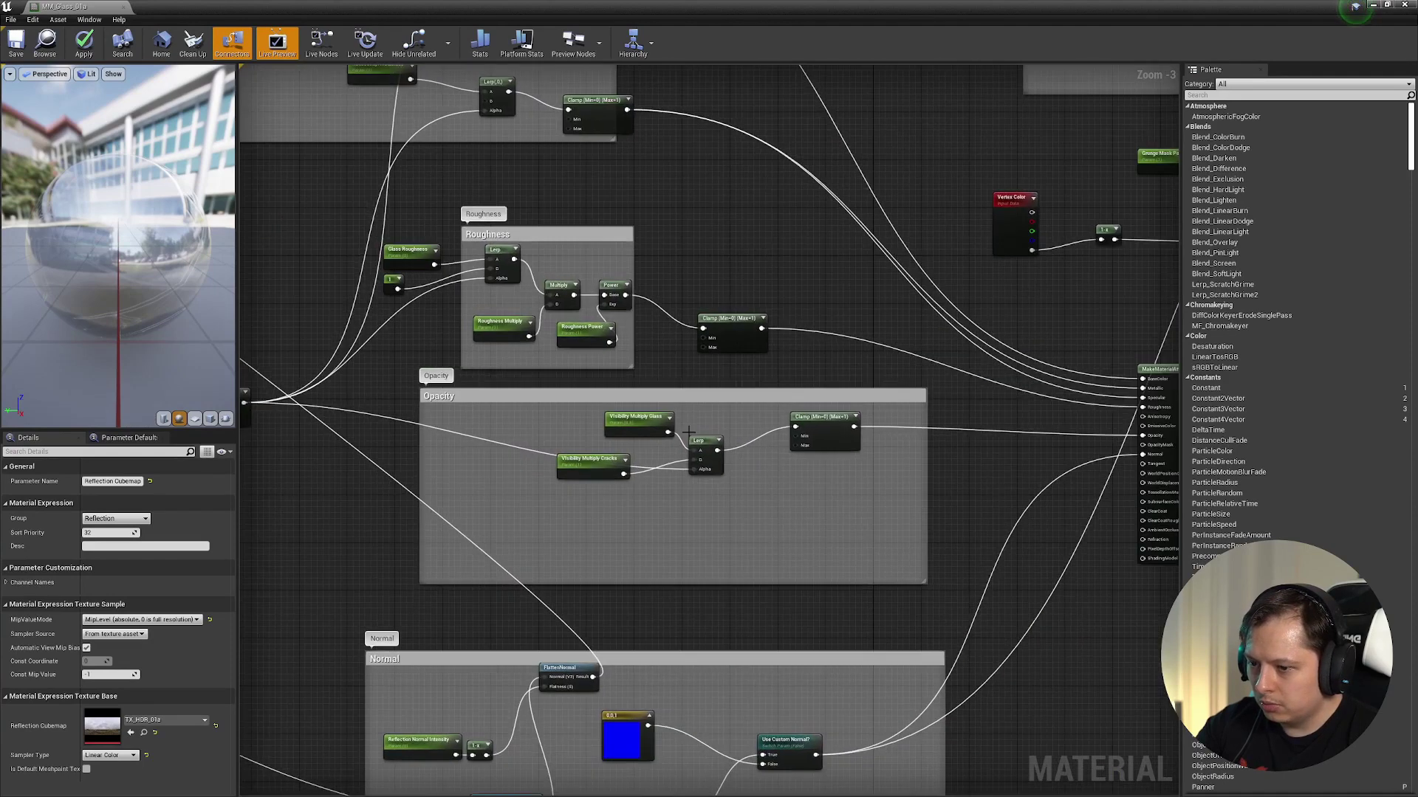
{"action": "scroll", "coordinate": [688, 457], "scroll_direction": "up", "scroll_amount": 3}
{"action": "left_click_drag", "start_coordinate": [548, 484], "coordinate": [548, 533]}
- Trace the glass mask back to its crack texture samples and examine the Dirt Roughness Add, Cracks Power and Cracks Multi nodes
{"action": "right_click_drag", "start_coordinate": [547, 533], "coordinate": [1180, 479]}
{"action": "right_click_drag", "start_coordinate": [722, 342], "coordinate": [1180, 510]}
{"action": "right_click_drag", "start_coordinate": [731, 290], "coordinate": [1132, 380]}
{"action": "right_click_drag", "start_coordinate": [1026, 396], "coordinate": [1146, 400]}
{"action": "right_click_drag", "start_coordinate": [601, 464], "coordinate": [544, 436]}
{"action": "left_click_drag", "start_coordinate": [313, 227], "coordinate": [1034, 597]}
{"action": "right_click_drag", "start_coordinate": [1040, 603], "coordinate": [320, 507]}
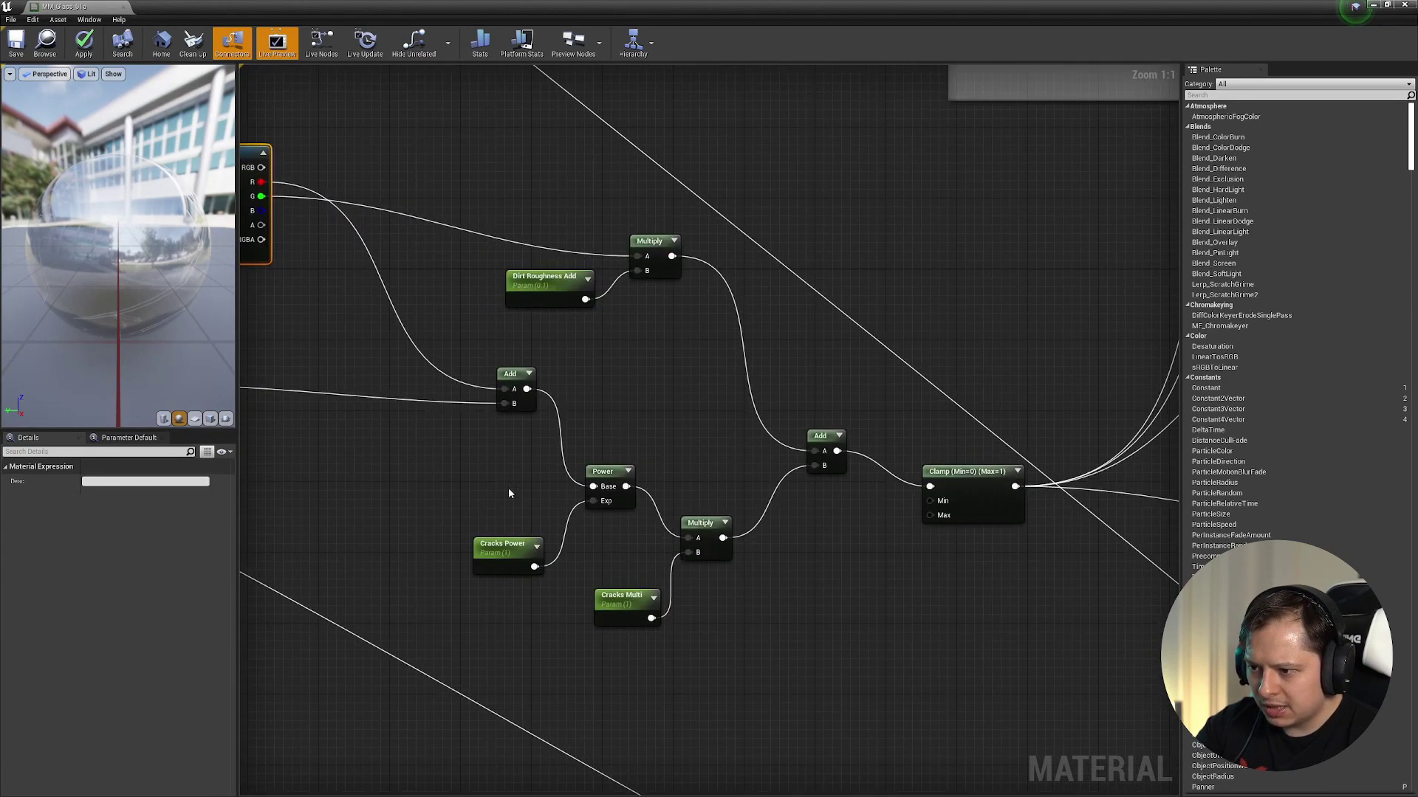
{"action": "left_click", "coordinate": [508, 487]}
- Shift the Visibility Multiply Glass node slightly in the Opacity group and follow the Lerp output to the material's Opacity input
{"action": "right_click_drag", "start_coordinate": [982, 599], "coordinate": [401, 579]}
{"action": "right_click_drag", "start_coordinate": [852, 540], "coordinate": [540, 507]}
{"action": "left_click_drag", "start_coordinate": [657, 477], "coordinate": [631, 477]}
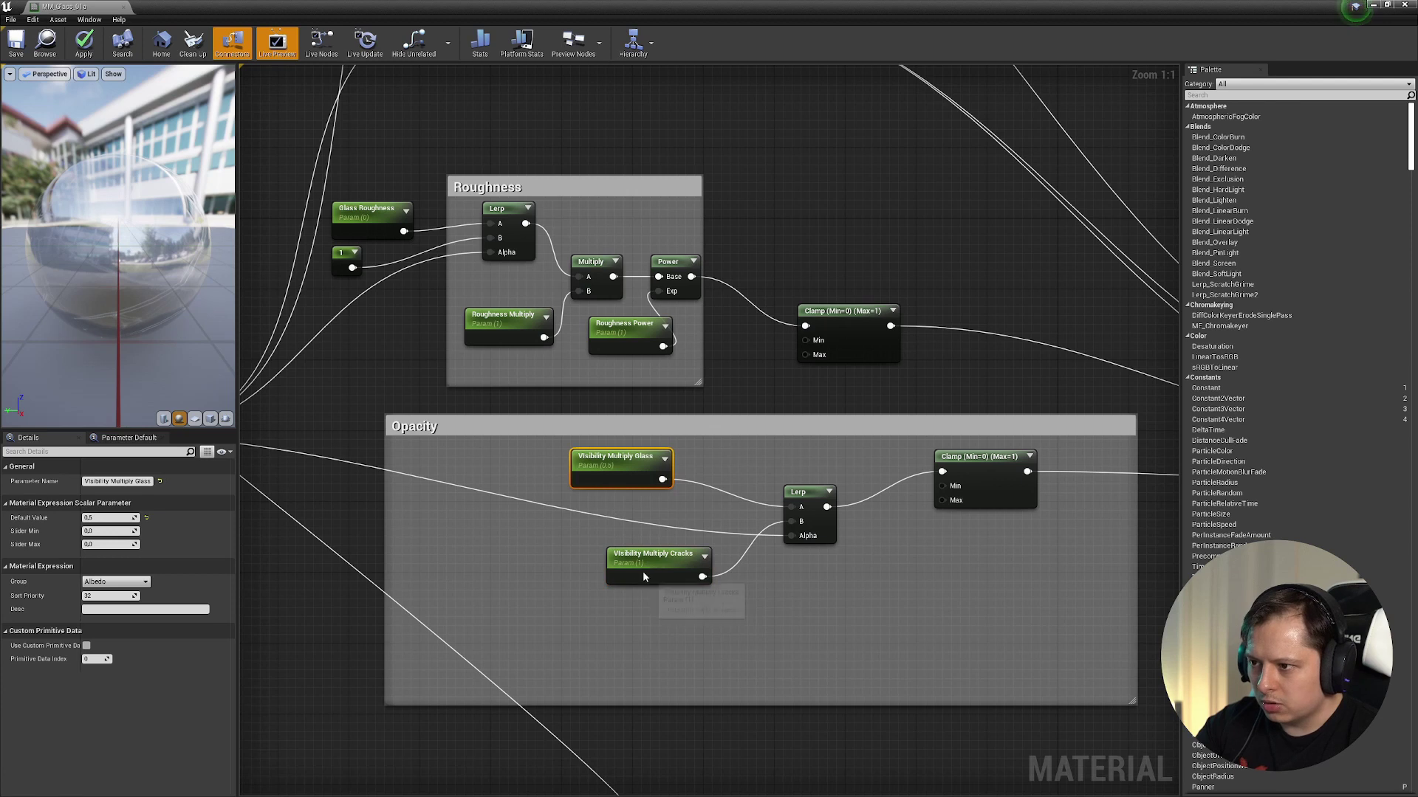
{"action": "right_click_drag", "start_coordinate": [930, 574], "coordinate": [651, 593]}
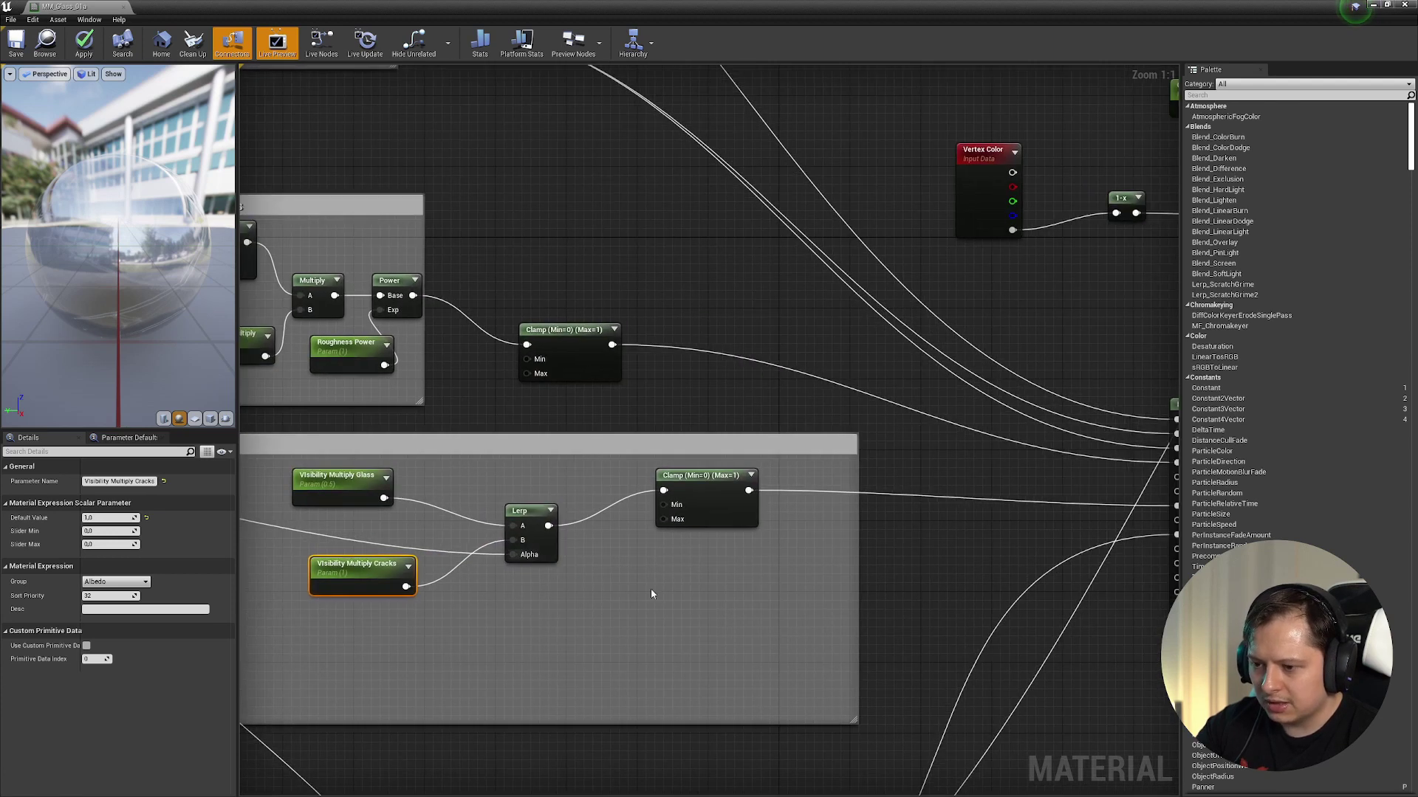
{"action": "right_click_drag", "start_coordinate": [741, 561], "coordinate": [471, 521]}
- Examine the Normal group's Use Custom Normal? switch and view the Additional Normal node's TX_Window_Glass_01a_NRM texture in its own editor
{"action": "right_click_drag", "start_coordinate": [594, 673], "coordinate": [821, 343]}
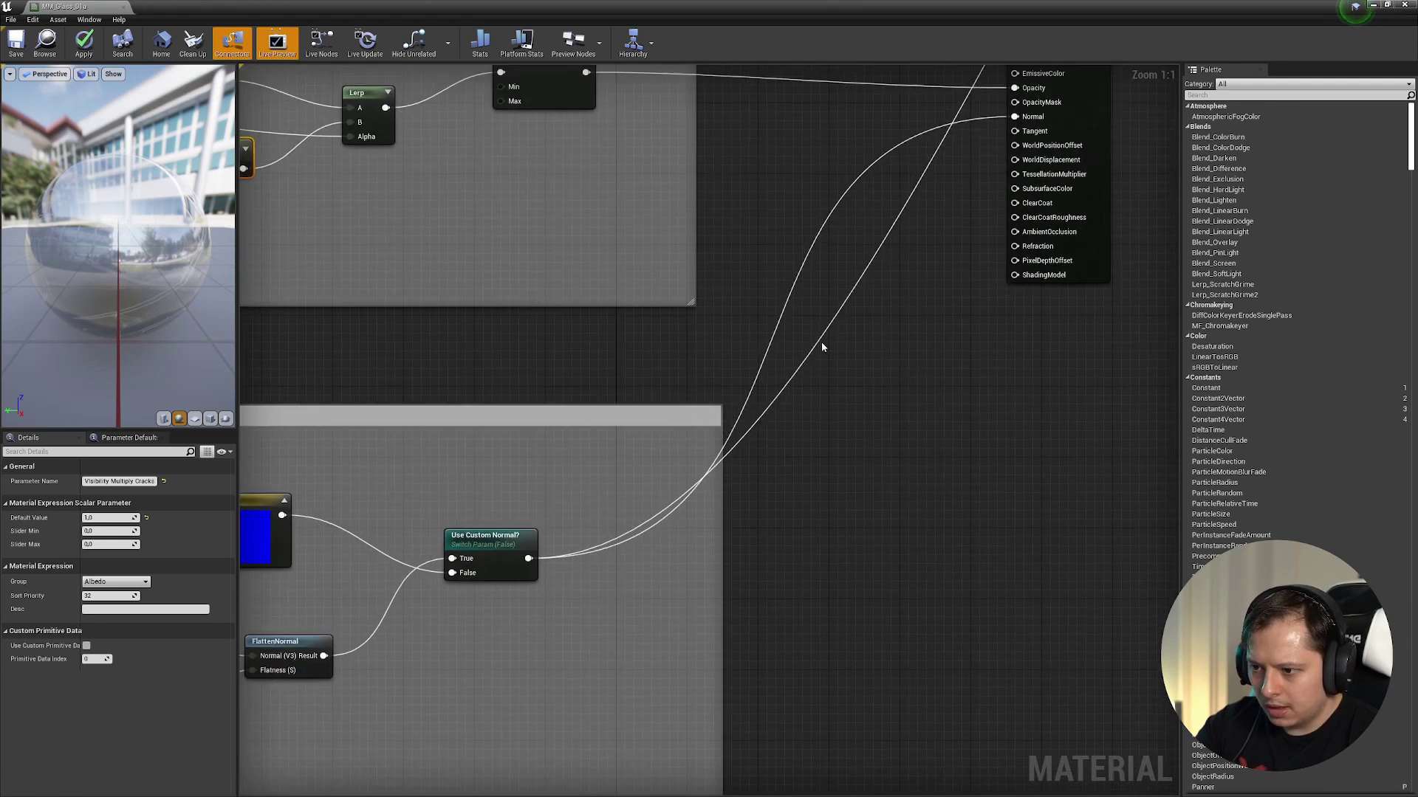
{"action": "right_click_drag", "start_coordinate": [488, 532], "coordinate": [813, 486]}
{"action": "right_click_drag", "start_coordinate": [488, 507], "coordinate": [650, 409]}
{"action": "left_click", "coordinate": [597, 458]}
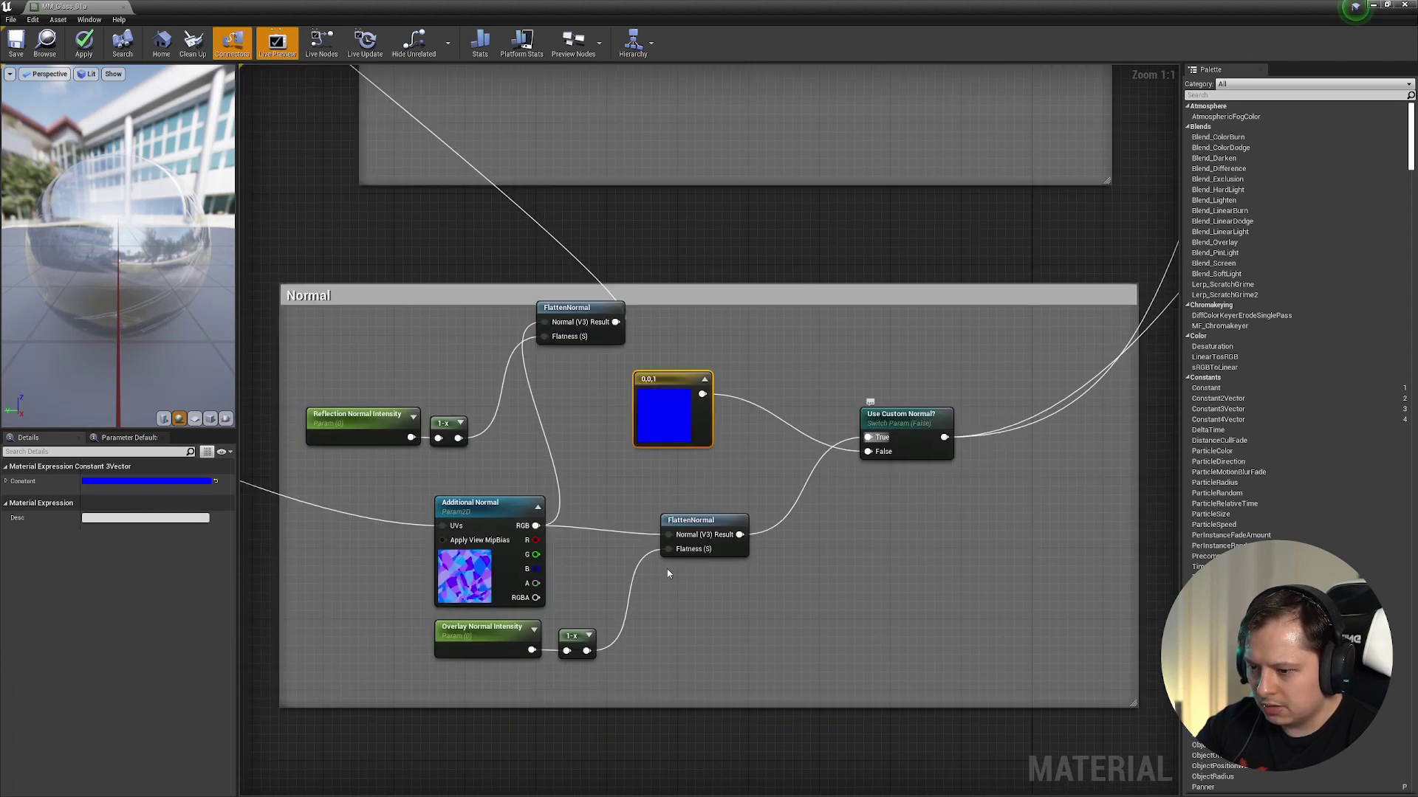
{"action": "left_click_drag", "start_coordinate": [459, 591], "coordinate": [453, 564]}
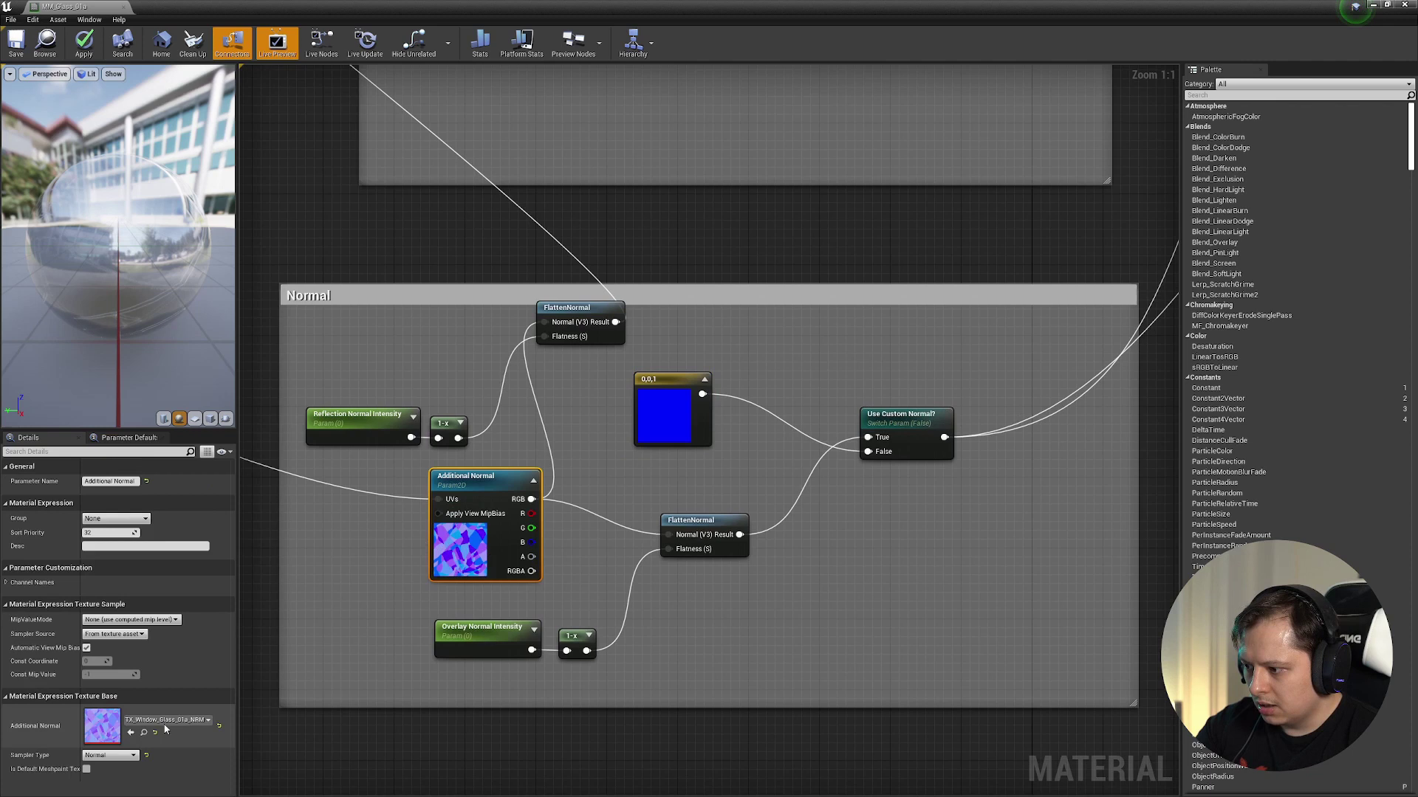
{"action": "double_click", "coordinate": [91, 741]}
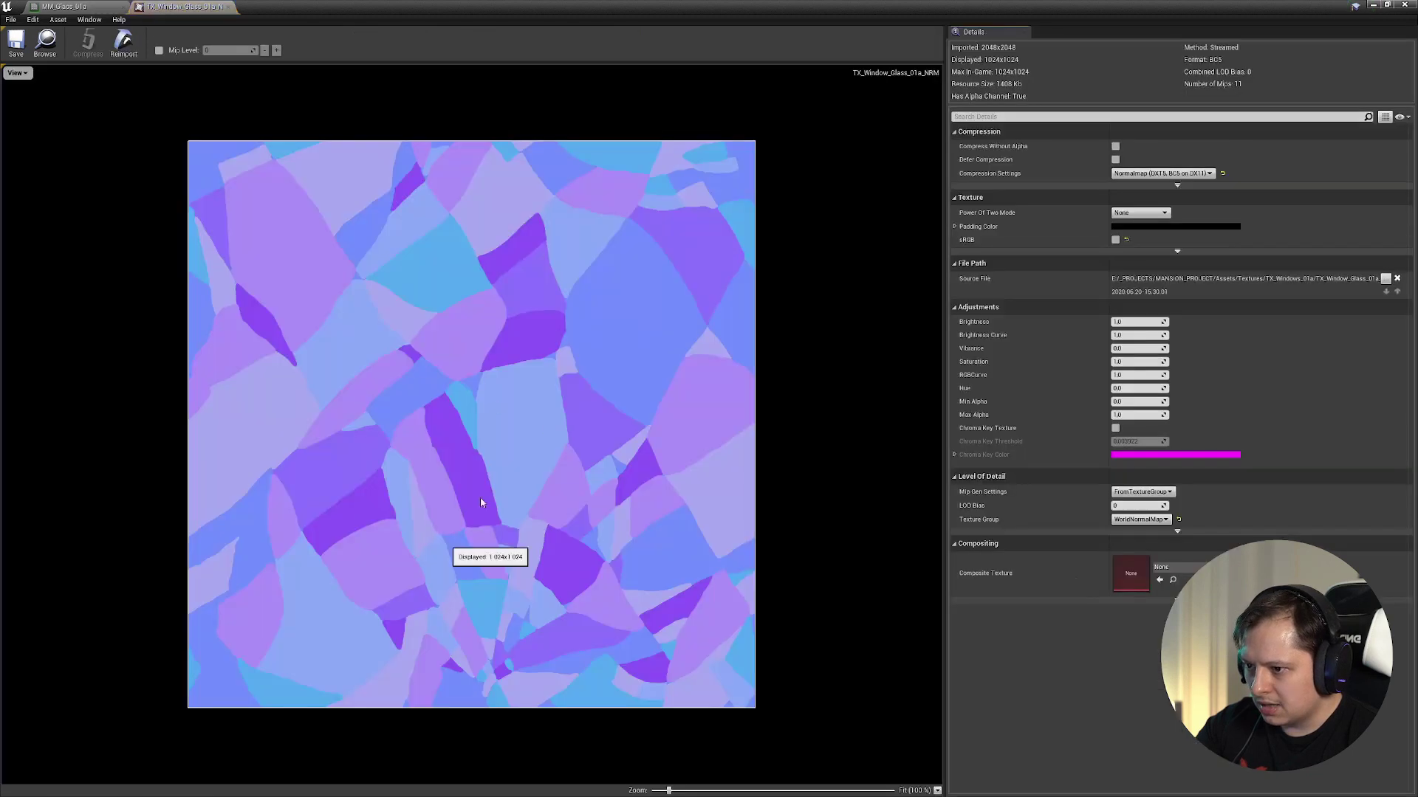
{"action": "left_click", "coordinate": [230, 8]}
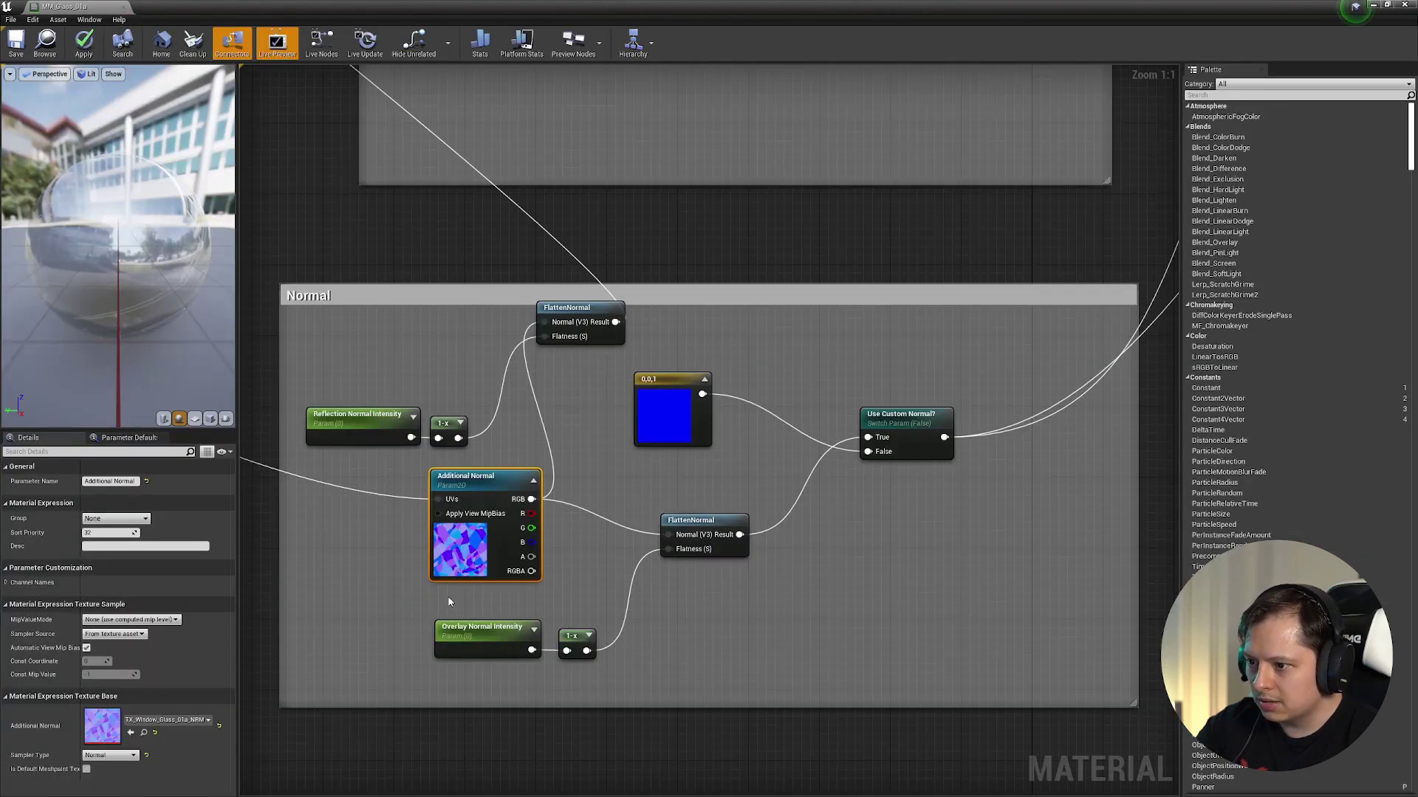
- Shift the Overlay Normal Intensity node slightly within the Normal group
{"action": "right_click_drag", "start_coordinate": [448, 602], "coordinate": [561, 578]}
{"action": "right_click_drag", "start_coordinate": [491, 532], "coordinate": [483, 531]}
{"action": "left_click_drag", "start_coordinate": [625, 614], "coordinate": [595, 623]}
- Trace the crack texture coordinates back to the BumpOffset node and inspect its Height Ratio parameter
{"action": "right_click_drag", "start_coordinate": [452, 519], "coordinate": [807, 640]}
{"action": "scroll", "coordinate": [808, 639], "scroll_direction": "down", "scroll_amount": 5}
{"action": "right_click_drag", "start_coordinate": [408, 389], "coordinate": [857, 488]}
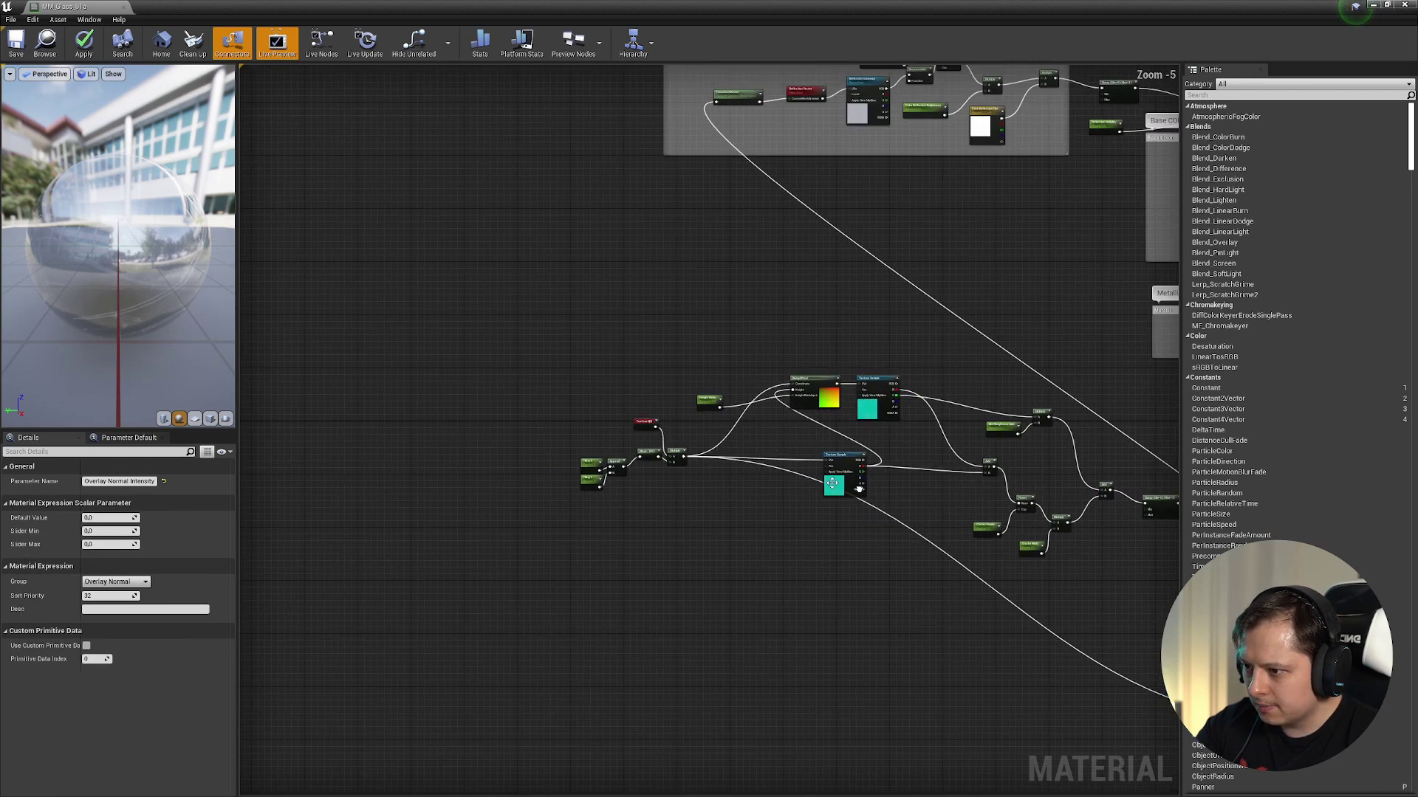
{"action": "scroll", "coordinate": [675, 452], "scroll_direction": "up", "scroll_amount": 5}
{"action": "left_click", "coordinate": [565, 367]}
{"action": "left_click", "coordinate": [446, 494]}
{"action": "right_click_drag", "start_coordinate": [873, 555], "coordinate": [469, 518]}
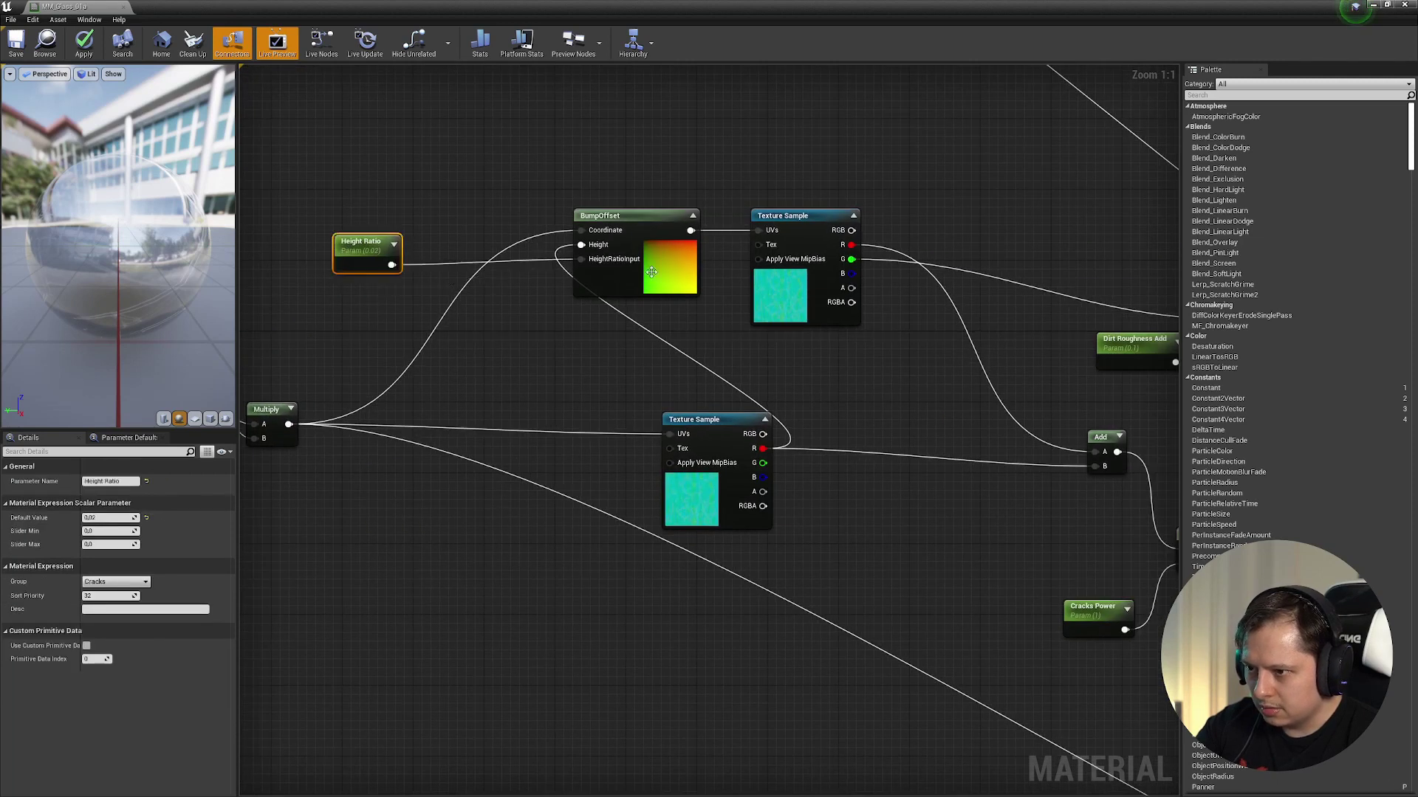
- Inspect the Texture Sample fed by the BumpOffset node and view its TX_Window_Glass_01a_M texture in its own editor
{"action": "left_click", "coordinate": [768, 296]}
{"action": "right_click_drag", "start_coordinate": [958, 321], "coordinate": [582, 350]}
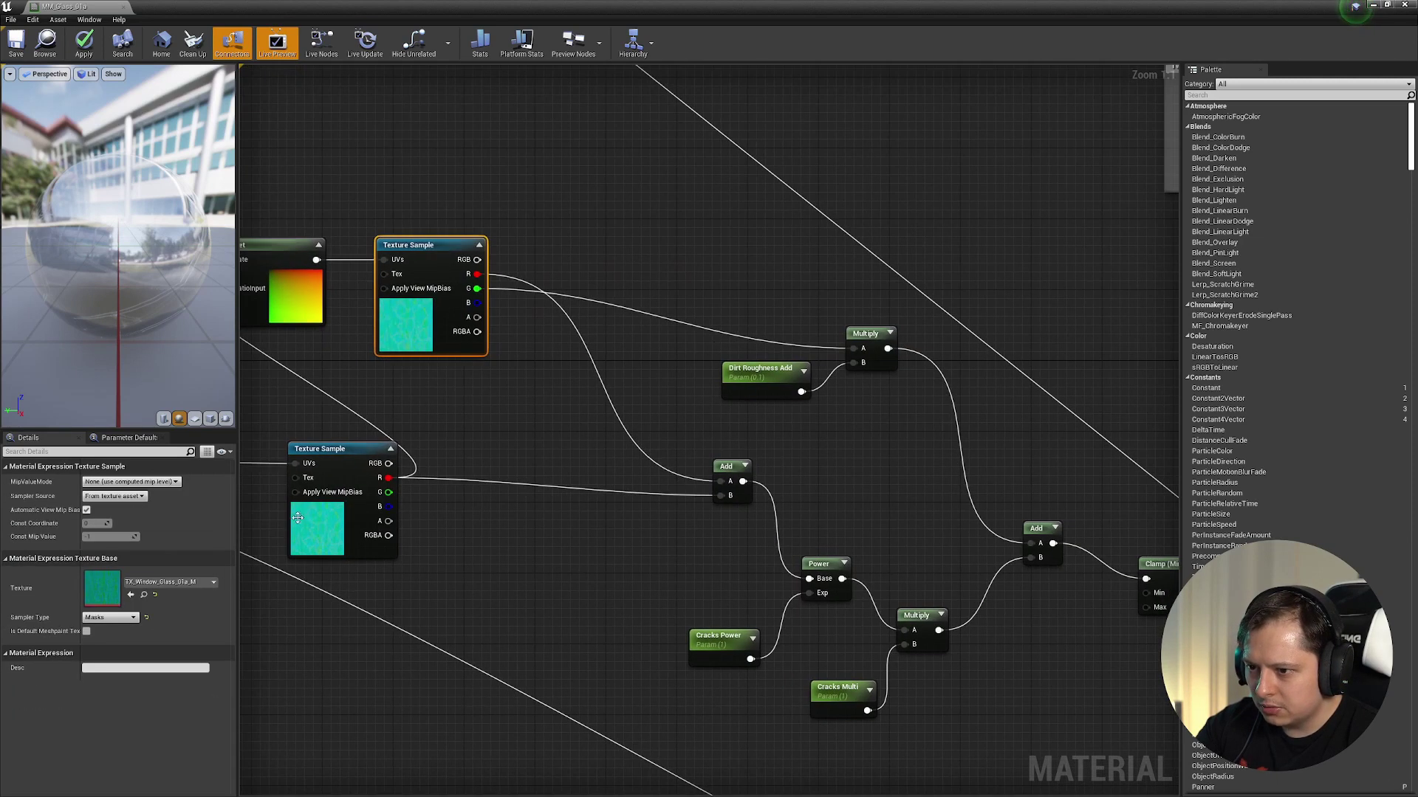
{"action": "double_click", "coordinate": [95, 591]}
{"action": "left_click", "coordinate": [91, 8]}
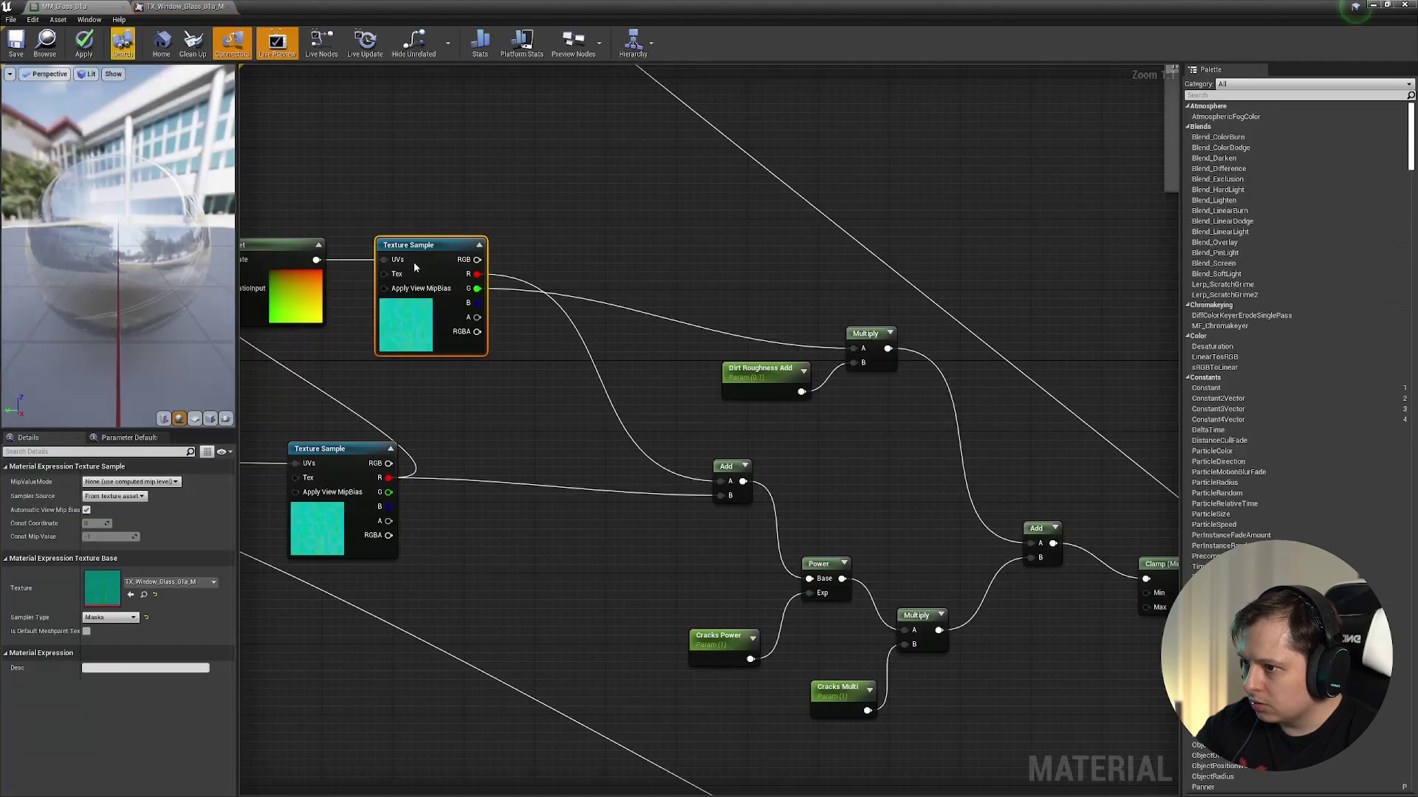
- Follow the glass material's attribute connections to the Grunge group and examine its texture samples, Grunge Multi color and MakeMaterialAttributes node
{"action": "scroll", "coordinate": [690, 355], "scroll_direction": "down", "scroll_amount": 4}
{"action": "right_click_drag", "start_coordinate": [691, 350], "coordinate": [114, 519]}
{"action": "right_click_drag", "start_coordinate": [638, 713], "coordinate": [590, 628]}
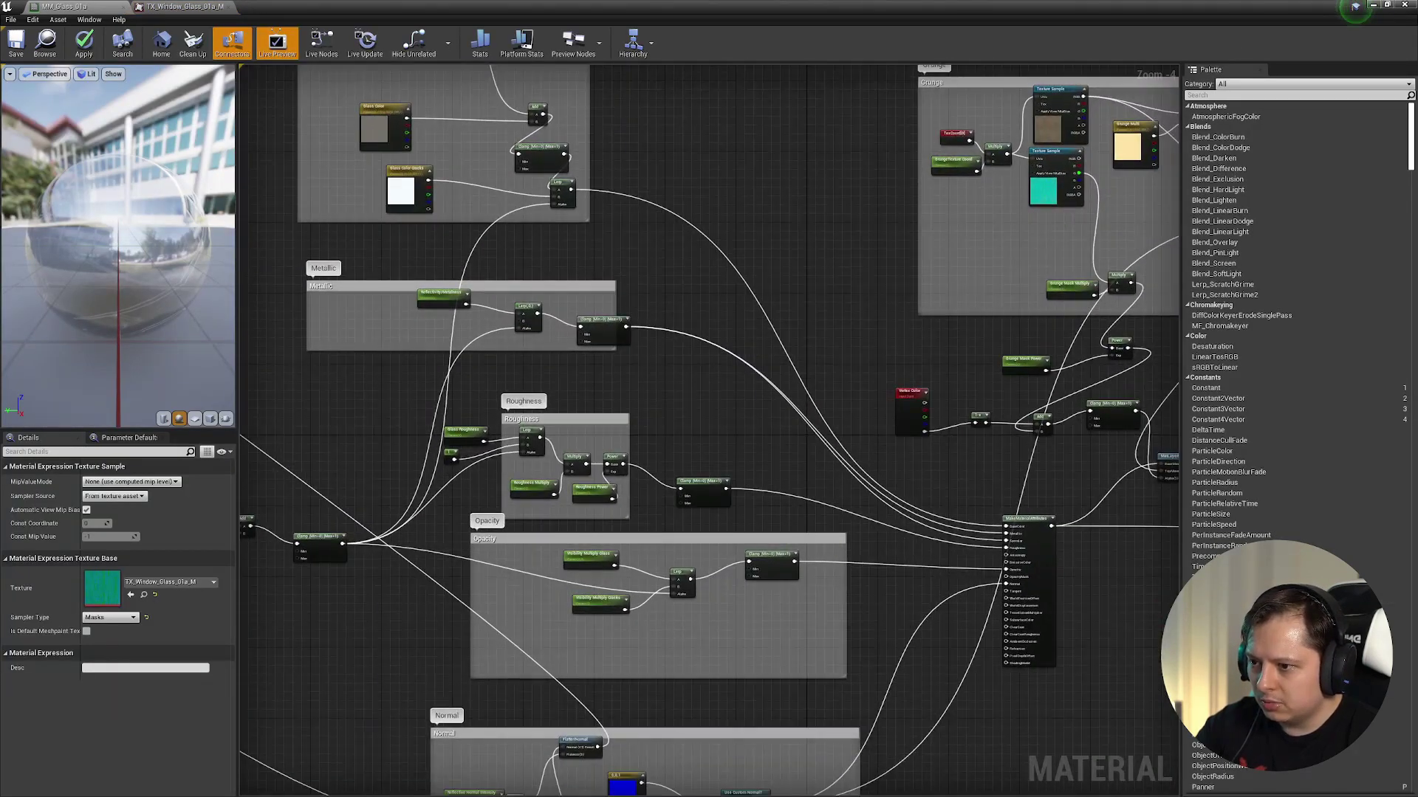
{"action": "right_click_drag", "start_coordinate": [1075, 523], "coordinate": [522, 572]}
{"action": "scroll", "coordinate": [522, 572], "scroll_direction": "up", "scroll_amount": 1}
{"action": "right_click_drag", "start_coordinate": [642, 287], "coordinate": [664, 429]}
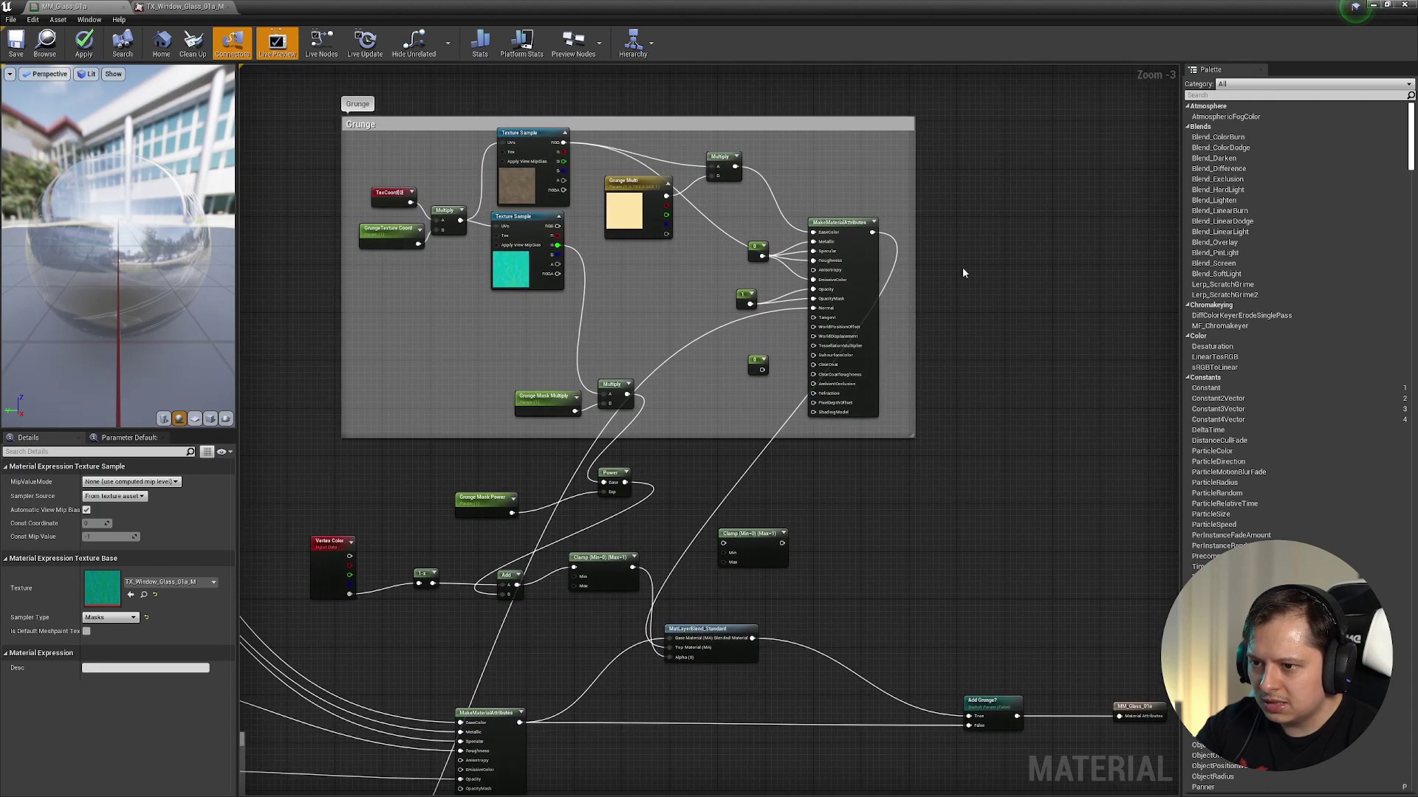
{"action": "scroll", "coordinate": [440, 432], "scroll_direction": "up", "scroll_amount": 2}
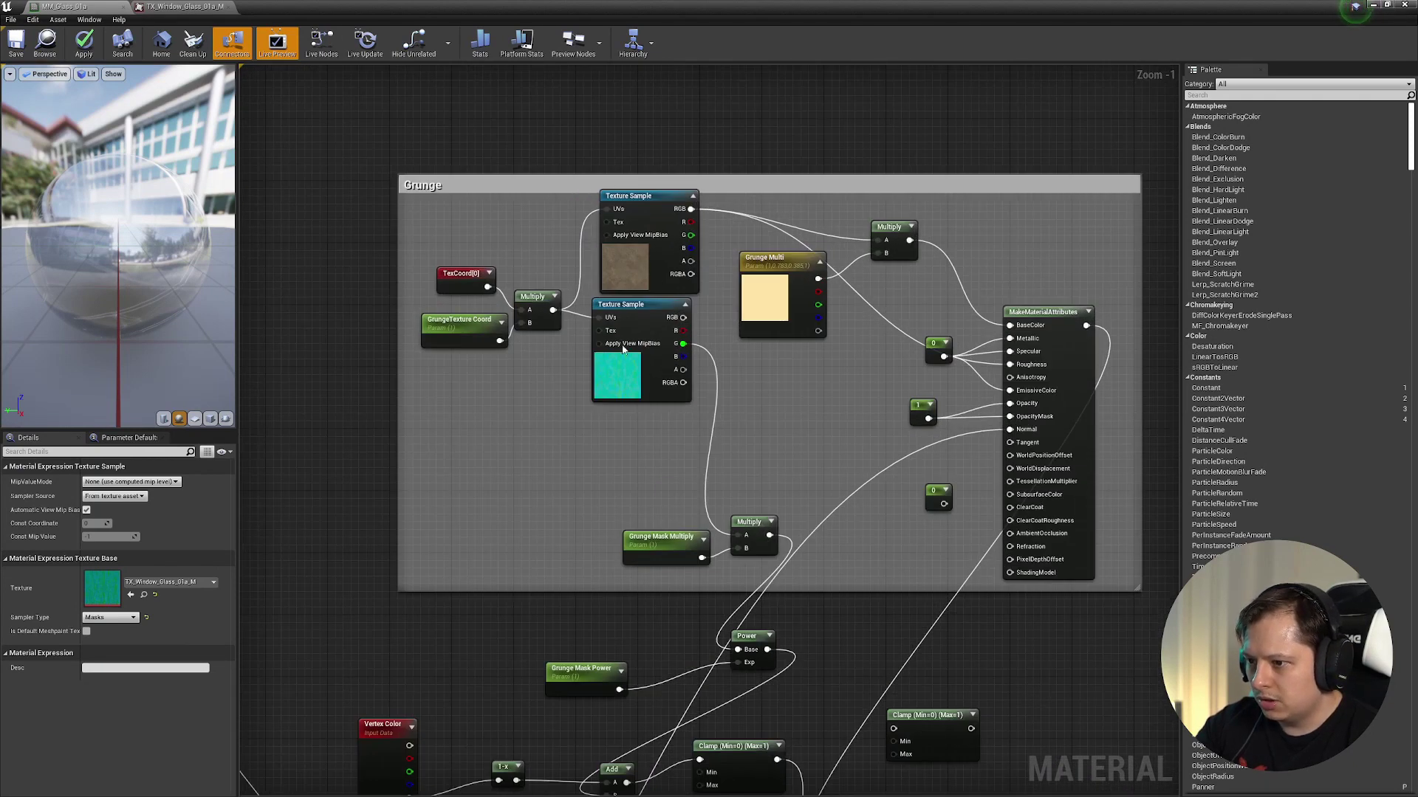
- Trace the Grunge mask texture through the Grunge Mask Multiply and Power nodes and select the Vertex Color node
{"action": "left_click_drag", "start_coordinate": [623, 350], "coordinate": [638, 365]}
{"action": "right_click_drag", "start_coordinate": [677, 451], "coordinate": [538, 409]}
{"action": "right_click_drag", "start_coordinate": [564, 515], "coordinate": [678, 322]}
{"action": "left_click", "coordinate": [361, 553]}
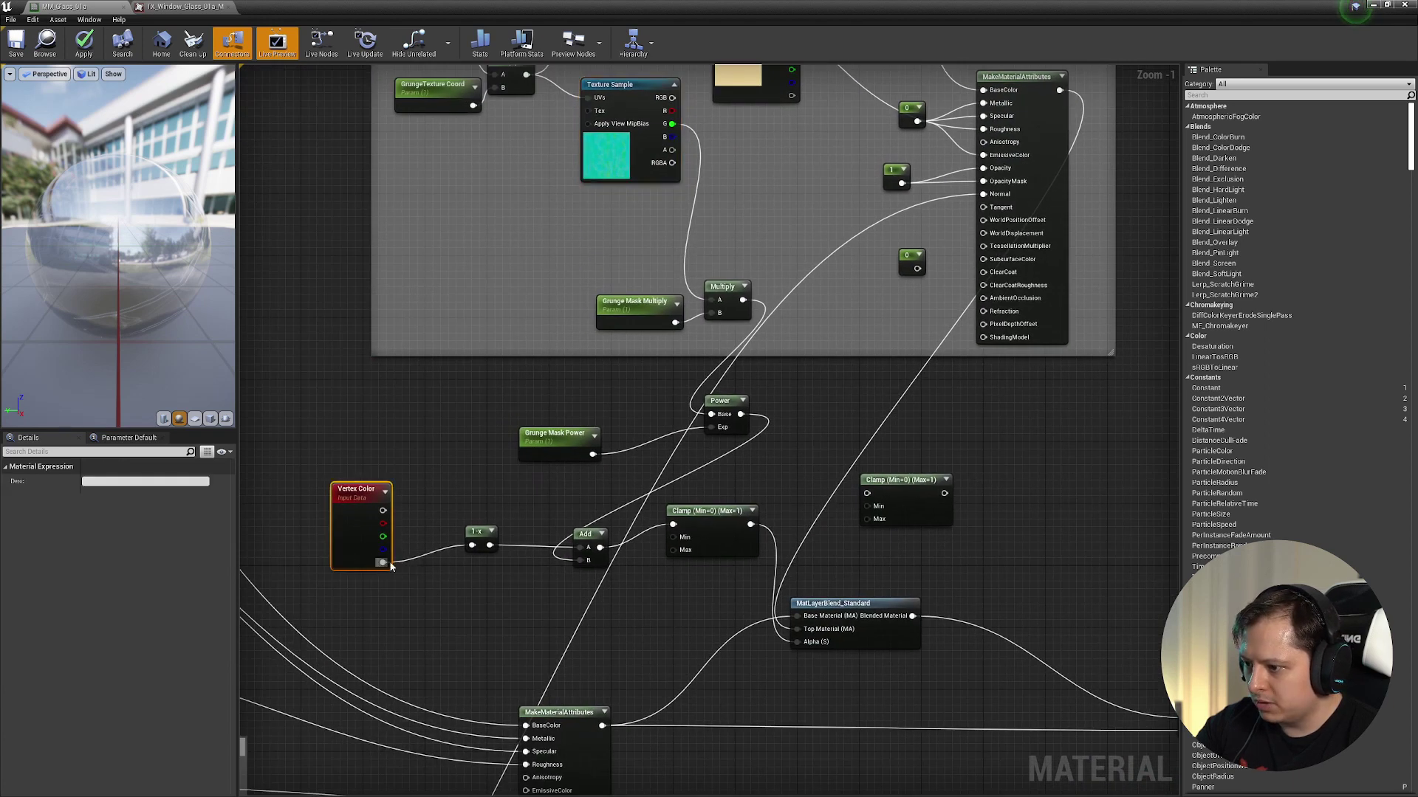
- Move the MatLayerBlend_Standard node closer to the Add Grunge? switch
{"action": "right_click_drag", "start_coordinate": [846, 608], "coordinate": [595, 502]}
{"action": "scroll", "coordinate": [956, 583], "scroll_direction": "down", "scroll_amount": 1}
{"action": "left_click", "coordinate": [698, 522]}
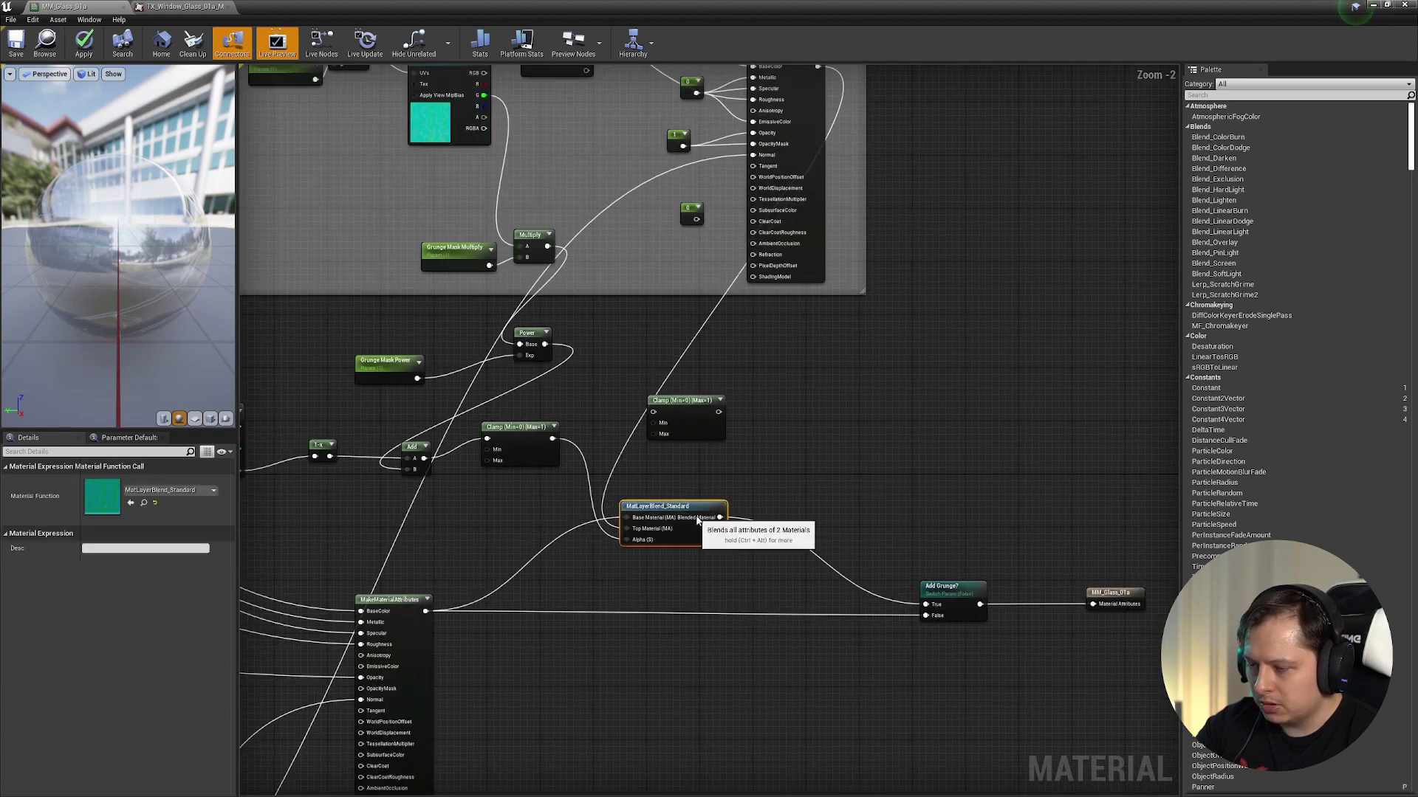
{"action": "left_click_drag", "start_coordinate": [695, 504], "coordinate": [802, 503]}
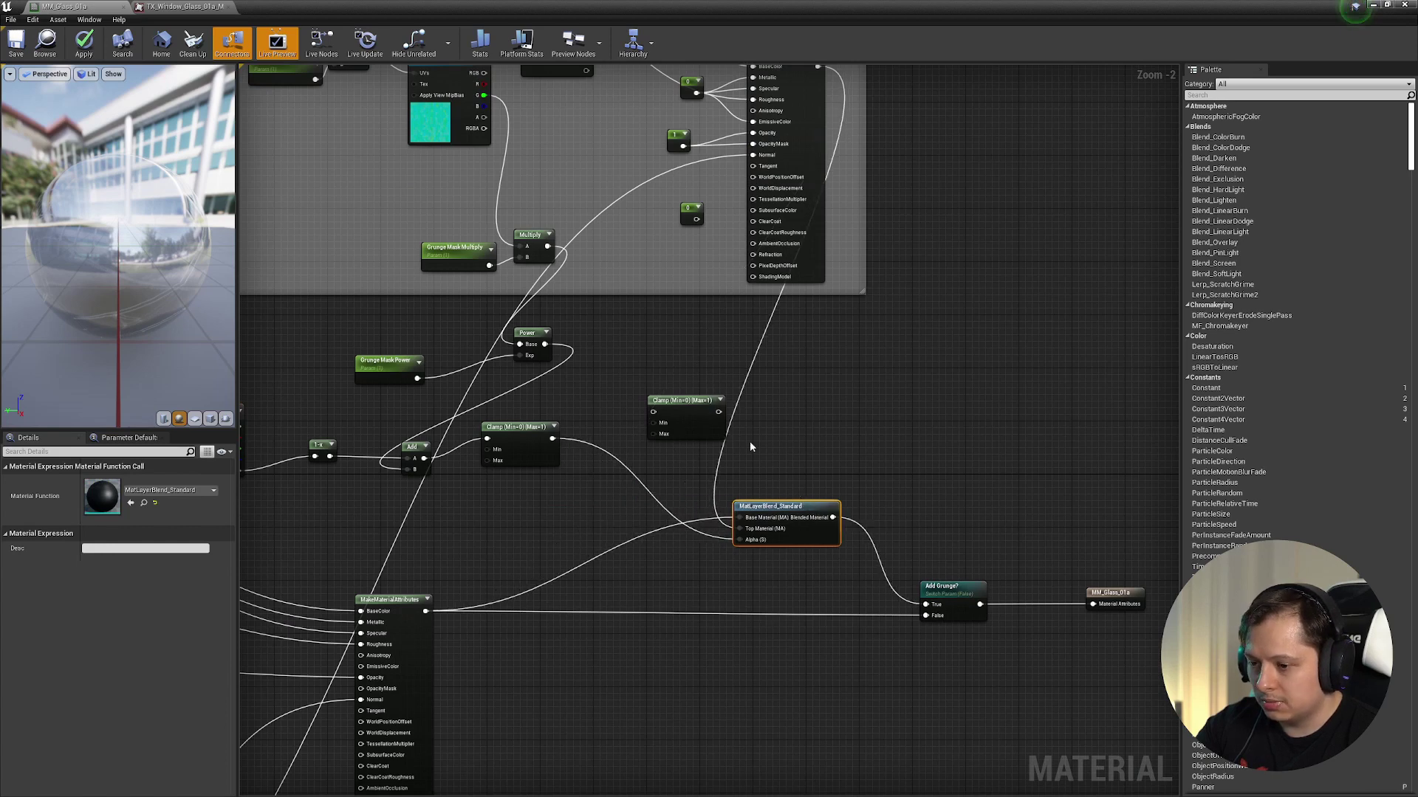
{"action": "key", "text": "Delete"}
- Shift the Clamp and Reflectivity/Metalness nodes slightly within the Metallic group
{"action": "right_click_drag", "start_coordinate": [593, 483], "coordinate": [956, 398]}
{"action": "scroll", "coordinate": [799, 437], "scroll_direction": "down", "scroll_amount": 2}
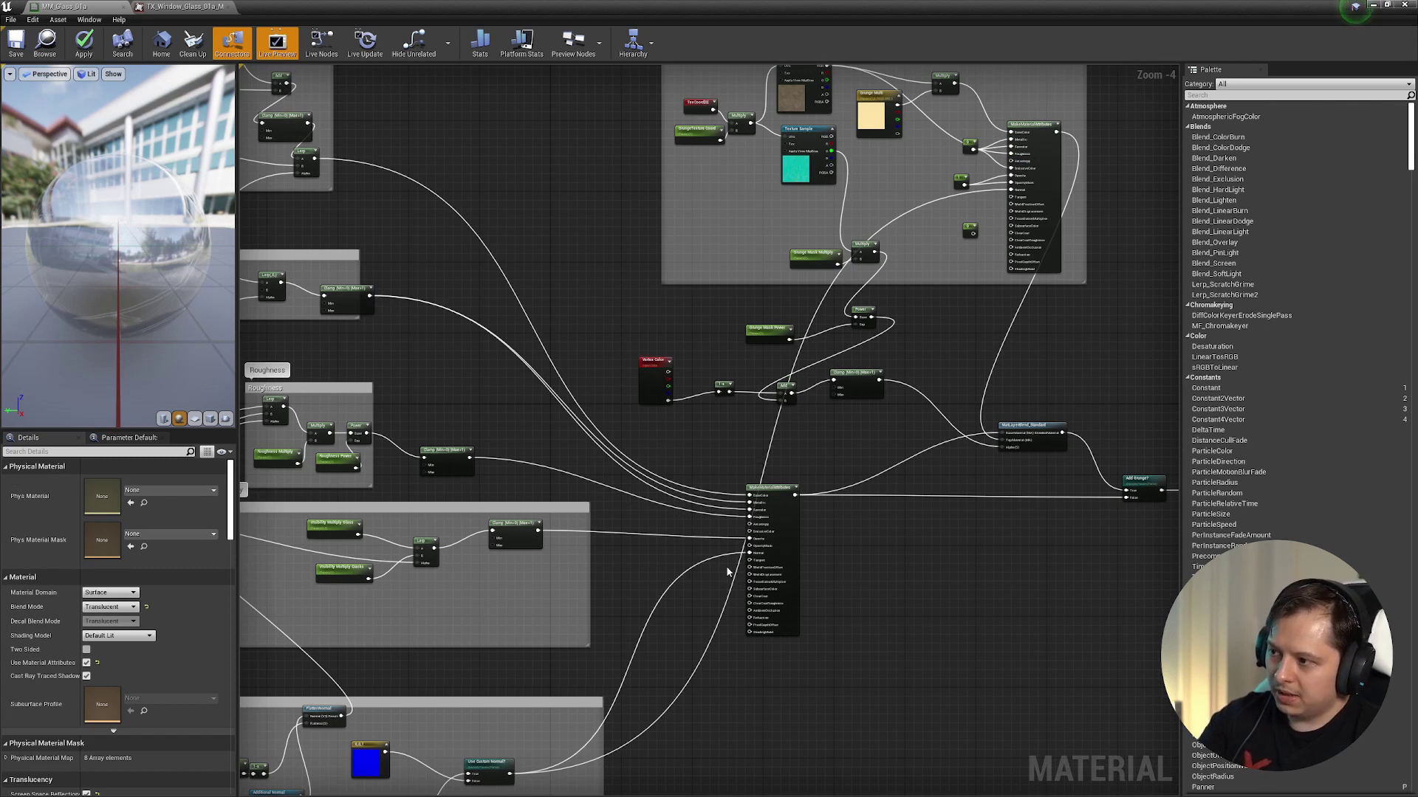
{"action": "scroll", "coordinate": [773, 520], "scroll_direction": "up", "scroll_amount": 2}
{"action": "right_click_drag", "start_coordinate": [565, 410], "coordinate": [883, 480]}
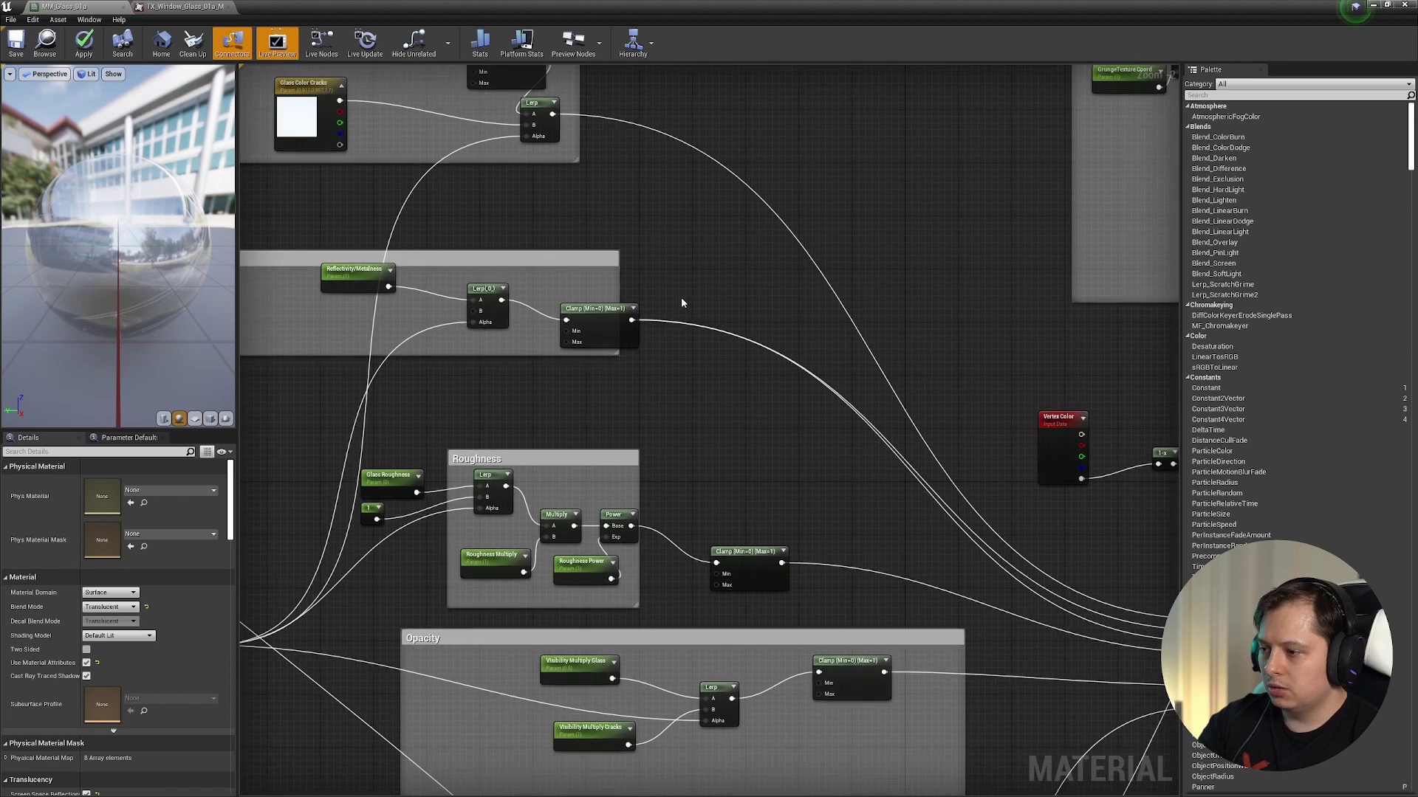
{"action": "left_click", "coordinate": [573, 310]}
{"action": "left_click", "coordinate": [353, 270]}
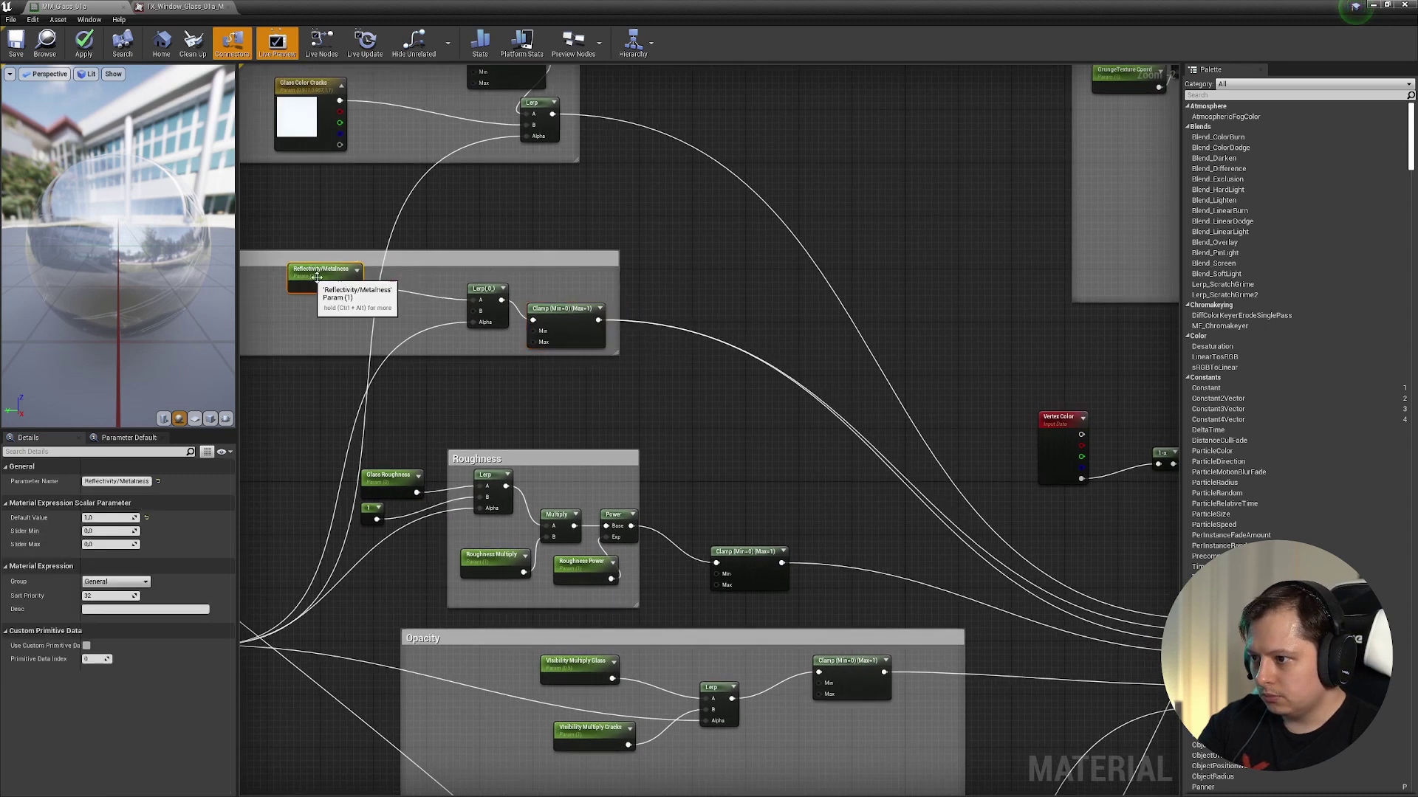
- Close the TX_Window_Glass_01a_M texture and the MM_Glass_01a material, discarding the material's changes
{"action": "scroll", "coordinate": [634, 351], "scroll_direction": "down", "scroll_amount": 3}
{"action": "right_click_drag", "start_coordinate": [817, 163], "coordinate": [516, 179]}
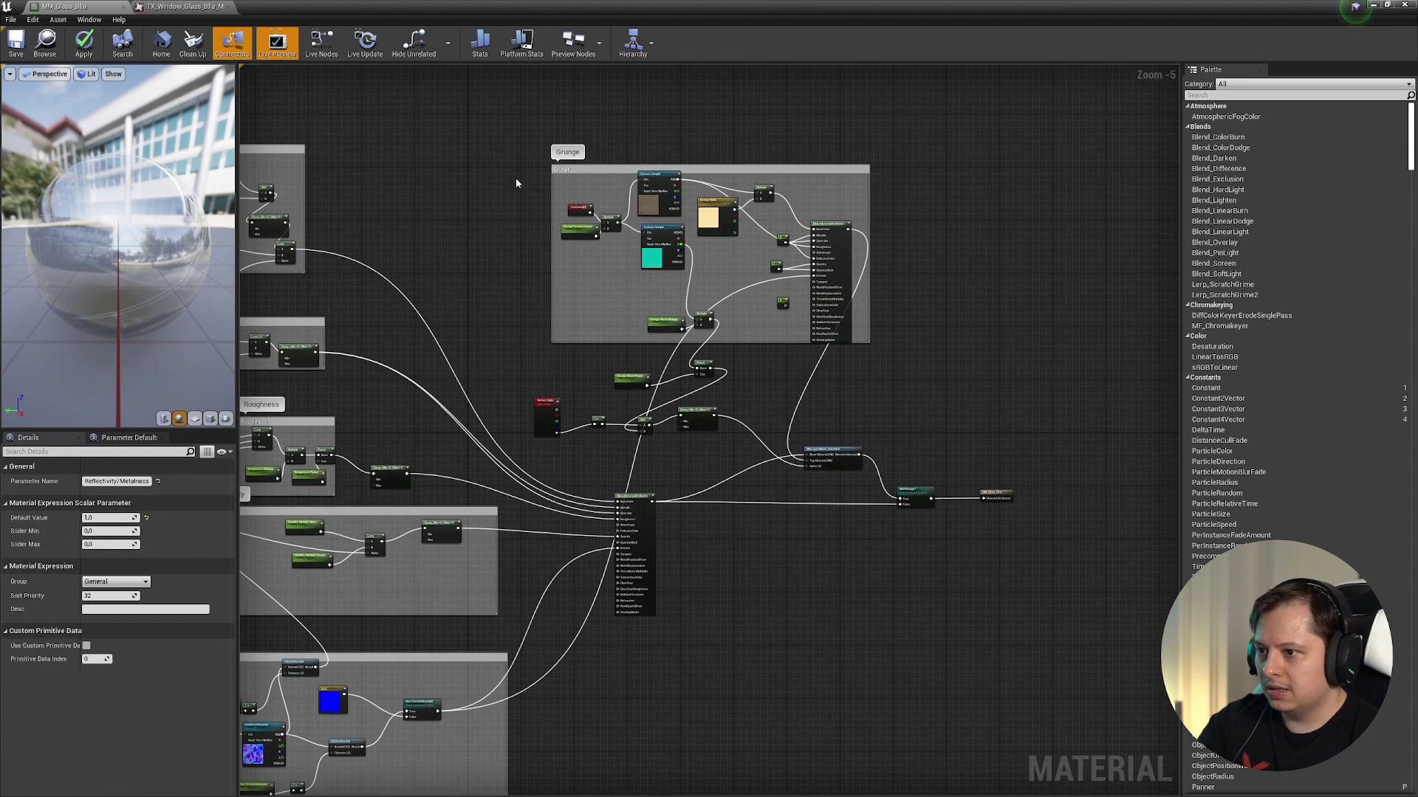
{"action": "left_click_drag", "start_coordinate": [921, 447], "coordinate": [951, 472]}
{"action": "left_click", "coordinate": [148, 6]}
{"action": "left_click", "coordinate": [225, 7]}
{"action": "left_click", "coordinate": [123, 6]}
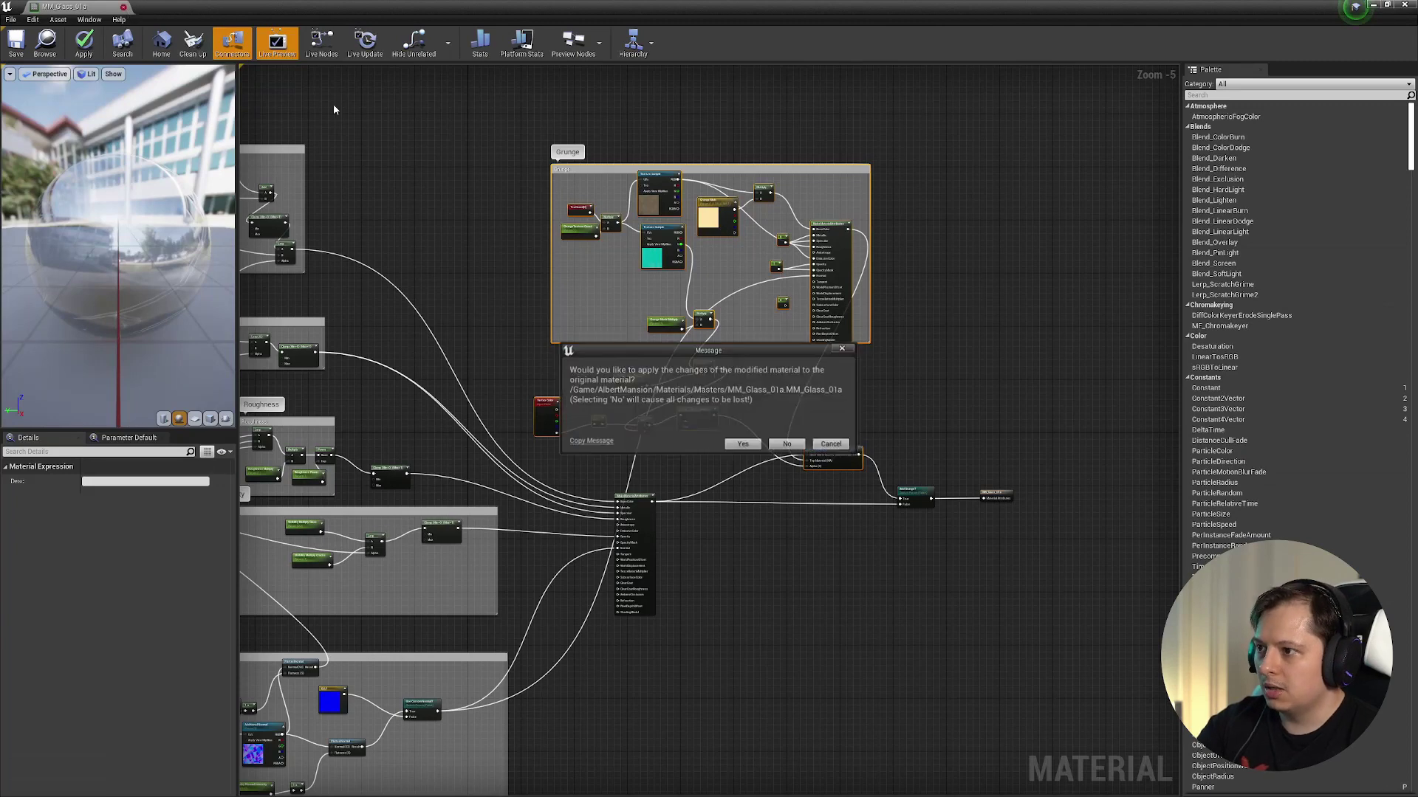
{"action": "left_click", "coordinate": [775, 444]}
- Highlight all the materials in the Masters folder and reduce the selection to MM_Wood_Master_01a
{"action": "right_click_drag", "start_coordinate": [689, 330], "coordinate": [751, 346]}
{"action": "left_click", "coordinate": [267, 700]}
{"action": "key", "text": "ctrl+a"}
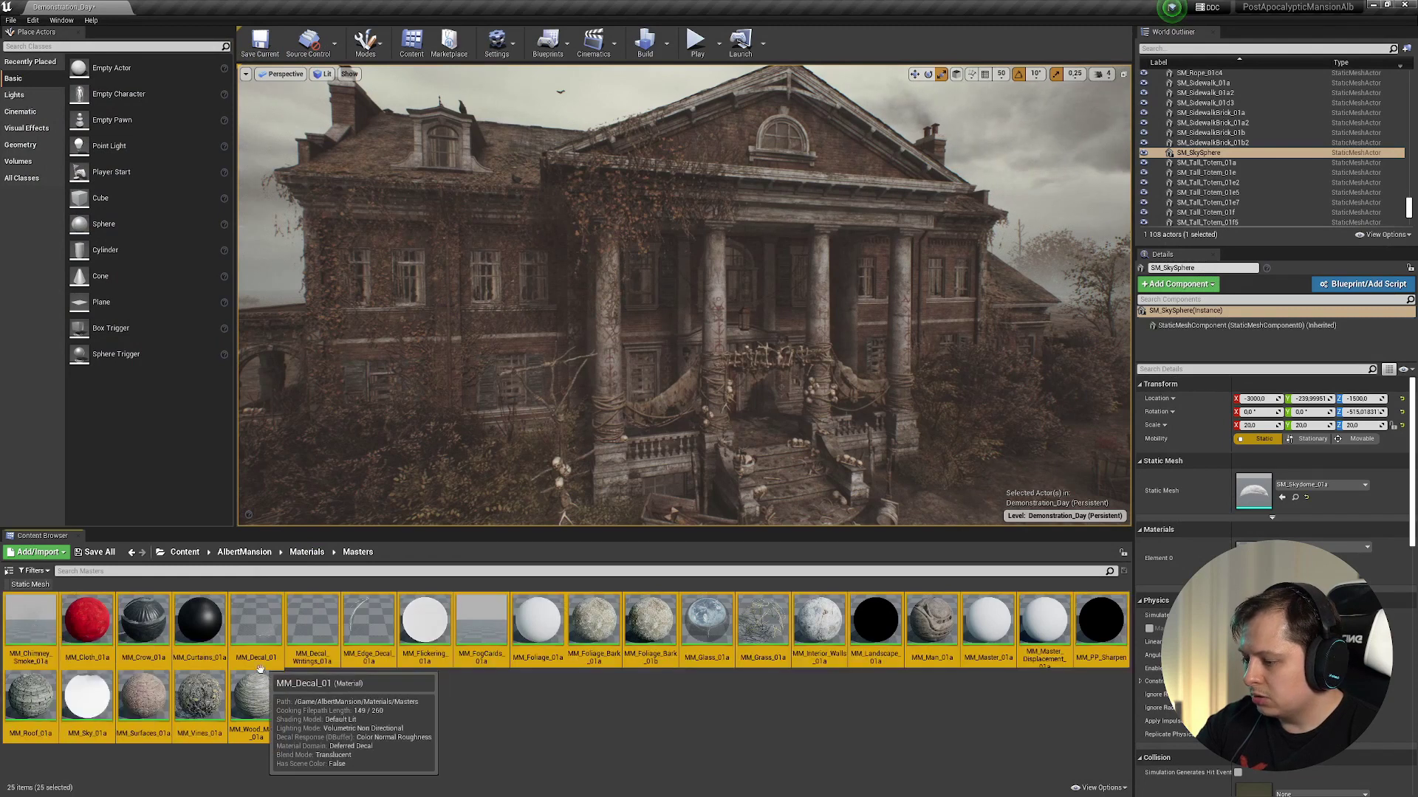
{"action": "left_click", "coordinate": [249, 688]}
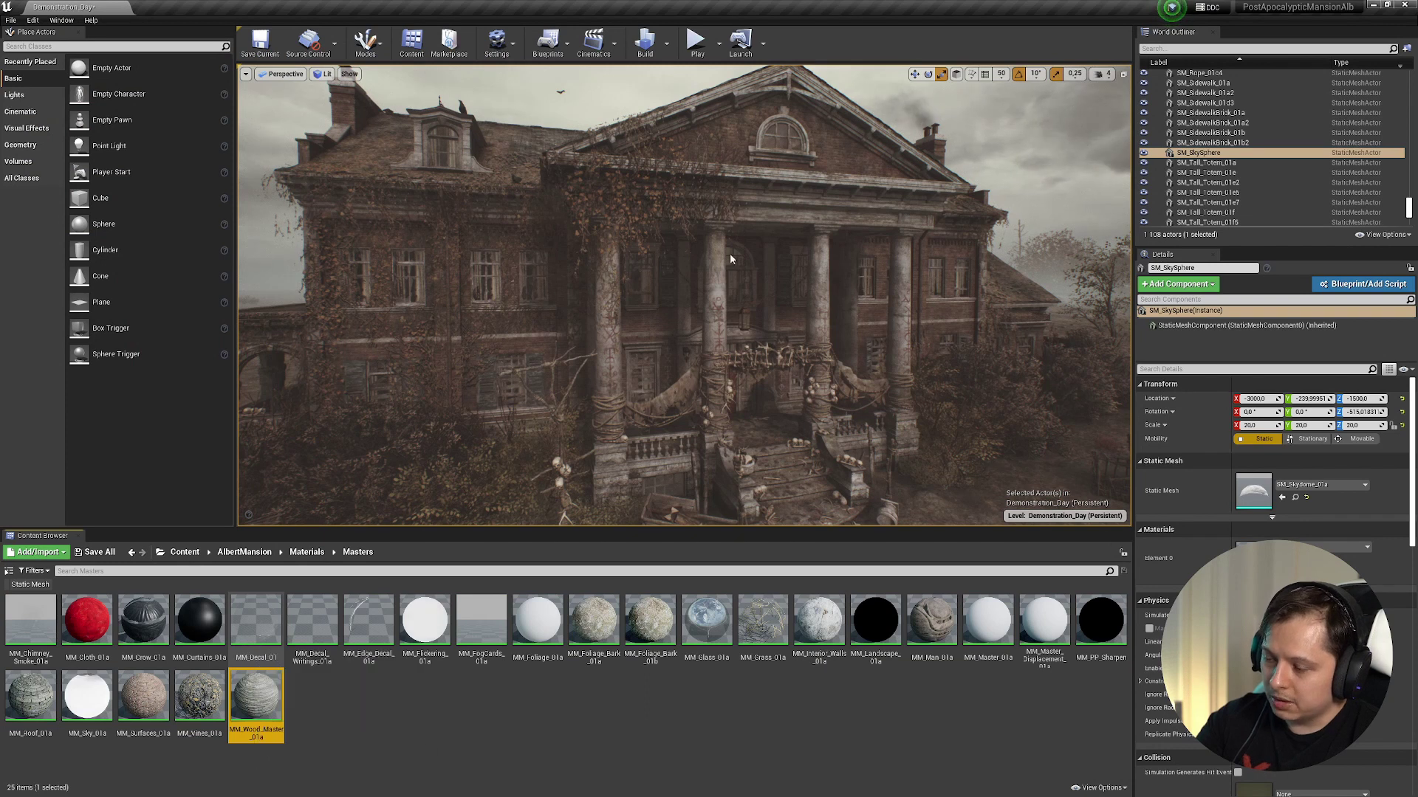
- Locate the front pillar's mesh from the level in its asset folder and look through the General meshes
{"action": "right_click_drag", "start_coordinate": [731, 259], "coordinate": [812, 230]}
{"action": "left_click", "coordinate": [440, 427]}
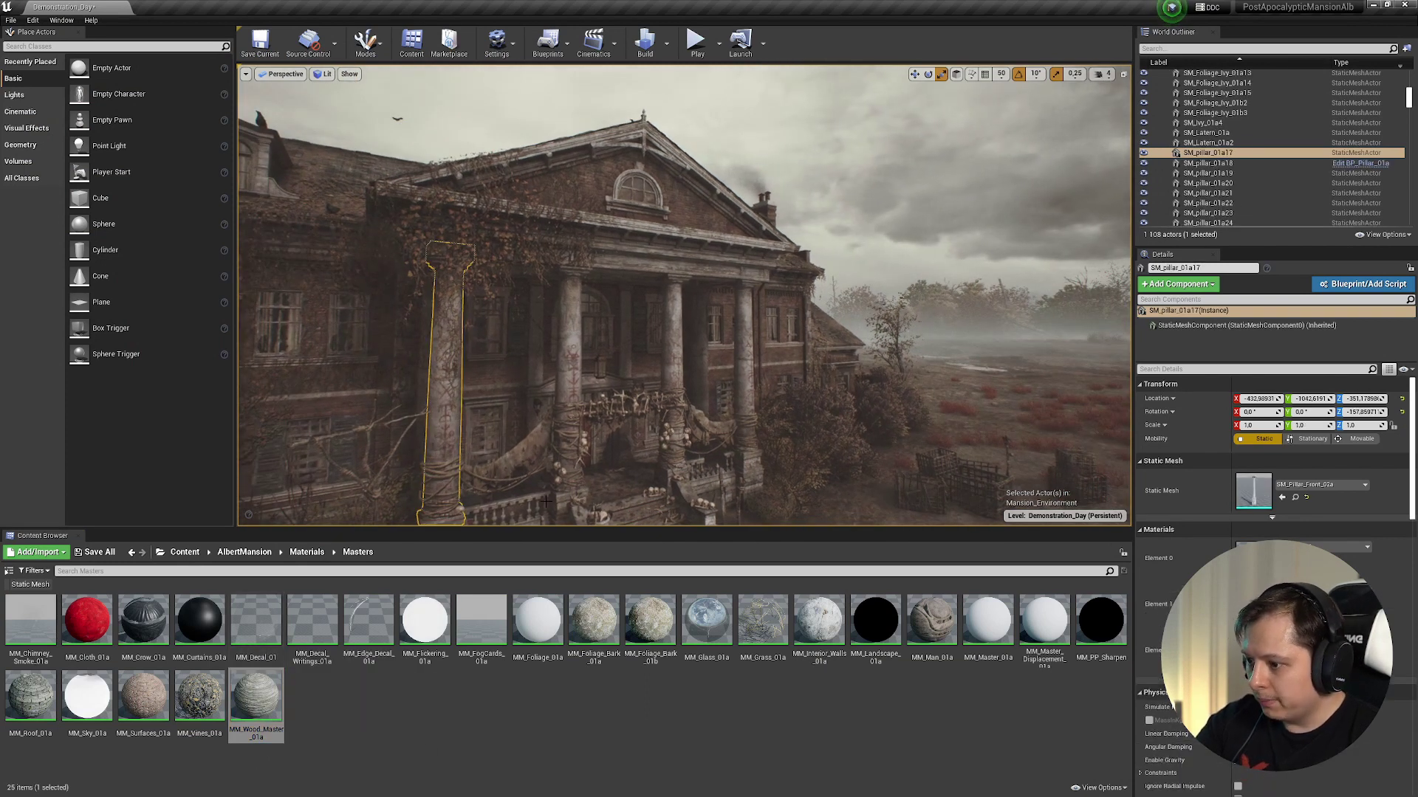
{"action": "key", "text": "ctrl+b"}
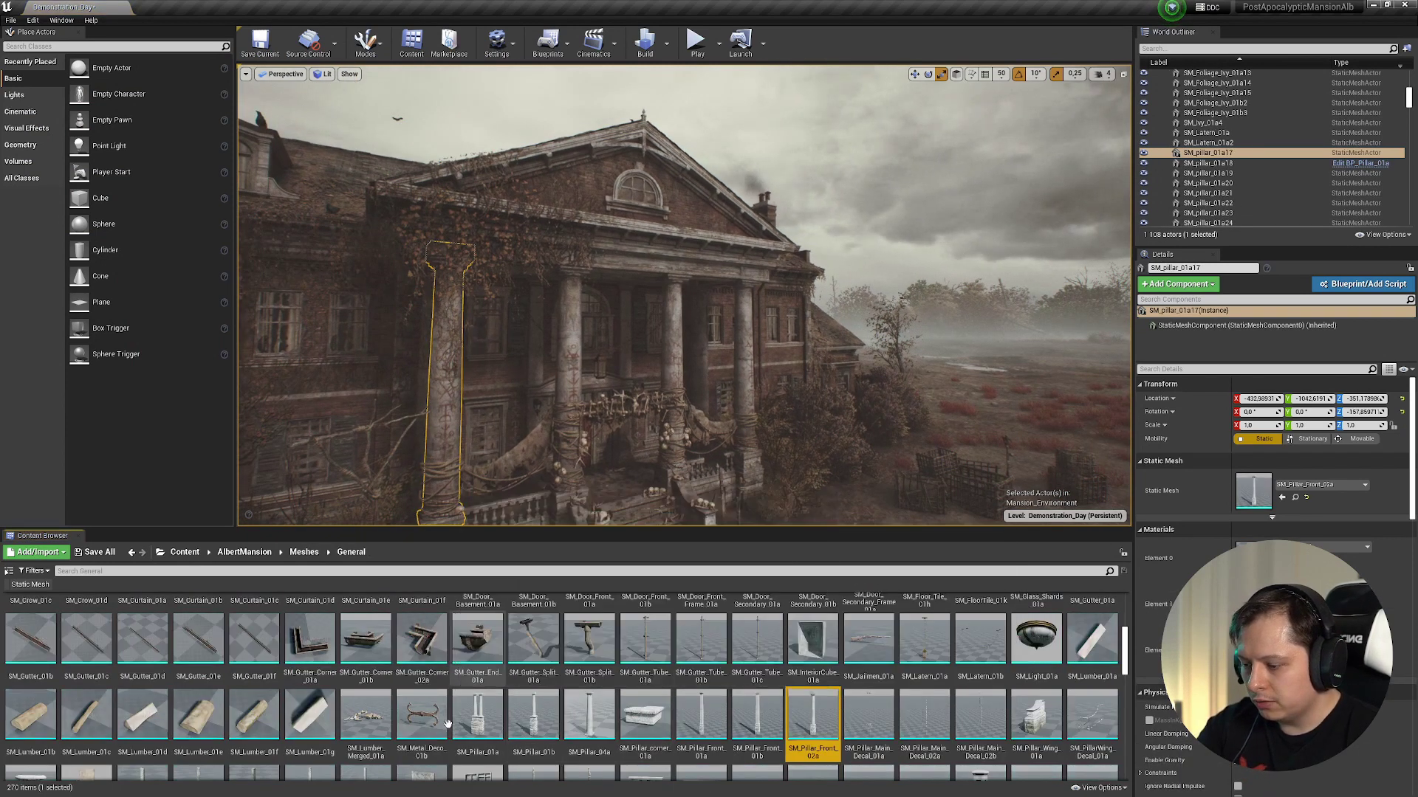
{"action": "scroll", "coordinate": [448, 724], "scroll_direction": "up", "scroll_amount": 2}
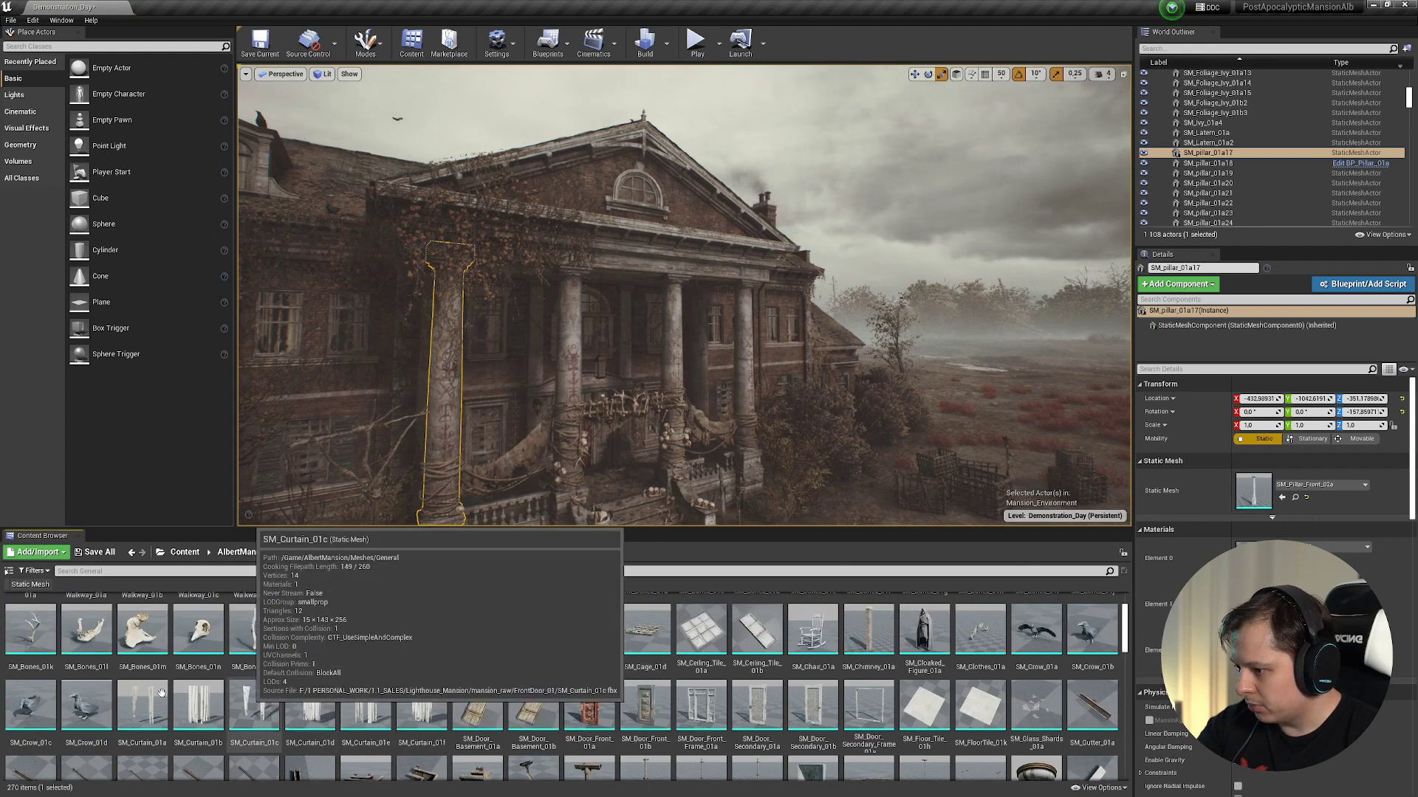
{"action": "scroll", "coordinate": [184, 694], "scroll_direction": "up", "scroll_amount": 1}
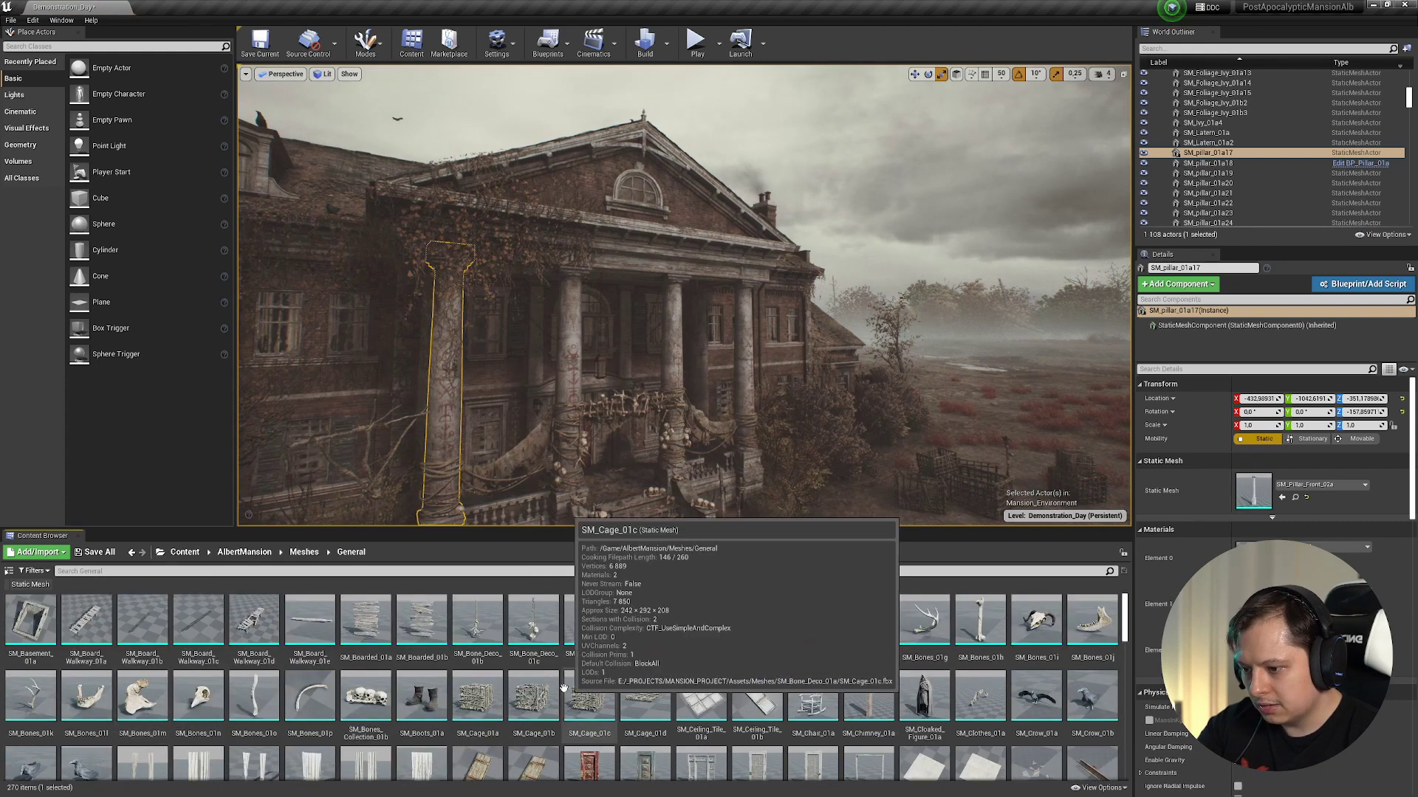
- Examine the mansion and its surroundings in the Roughness buffer visualization and return to the Lit view
{"action": "right_click_drag", "start_coordinate": [665, 384], "coordinate": [665, 454]}
{"action": "key", "text": "alt+3"}
{"action": "mouse_move", "coordinate": [319, 415]}
{"action": "right_mouse_down"}
{"action": "mouse_move", "coordinate": [317, 403]}
{"action": "mouse_move", "coordinate": [319, 415]}
{"action": "right_mouse_up"}
{"action": "key", "text": "s"}
{"action": "right_click_drag", "start_coordinate": [466, 412], "coordinate": [499, 431]}
{"action": "key", "text": "w"}
{"action": "key", "text": "alt+4"}
{"action": "key", "text": "d"}
{"action": "key", "text": "w"}
{"action": "right_click_drag", "start_coordinate": [680, 278], "coordinate": [740, 306]}
{"action": "key", "text": "d"}
{"action": "key", "text": "alt+3"}
{"action": "key", "text": "alt+4"}
{"action": "key", "text": "f"}
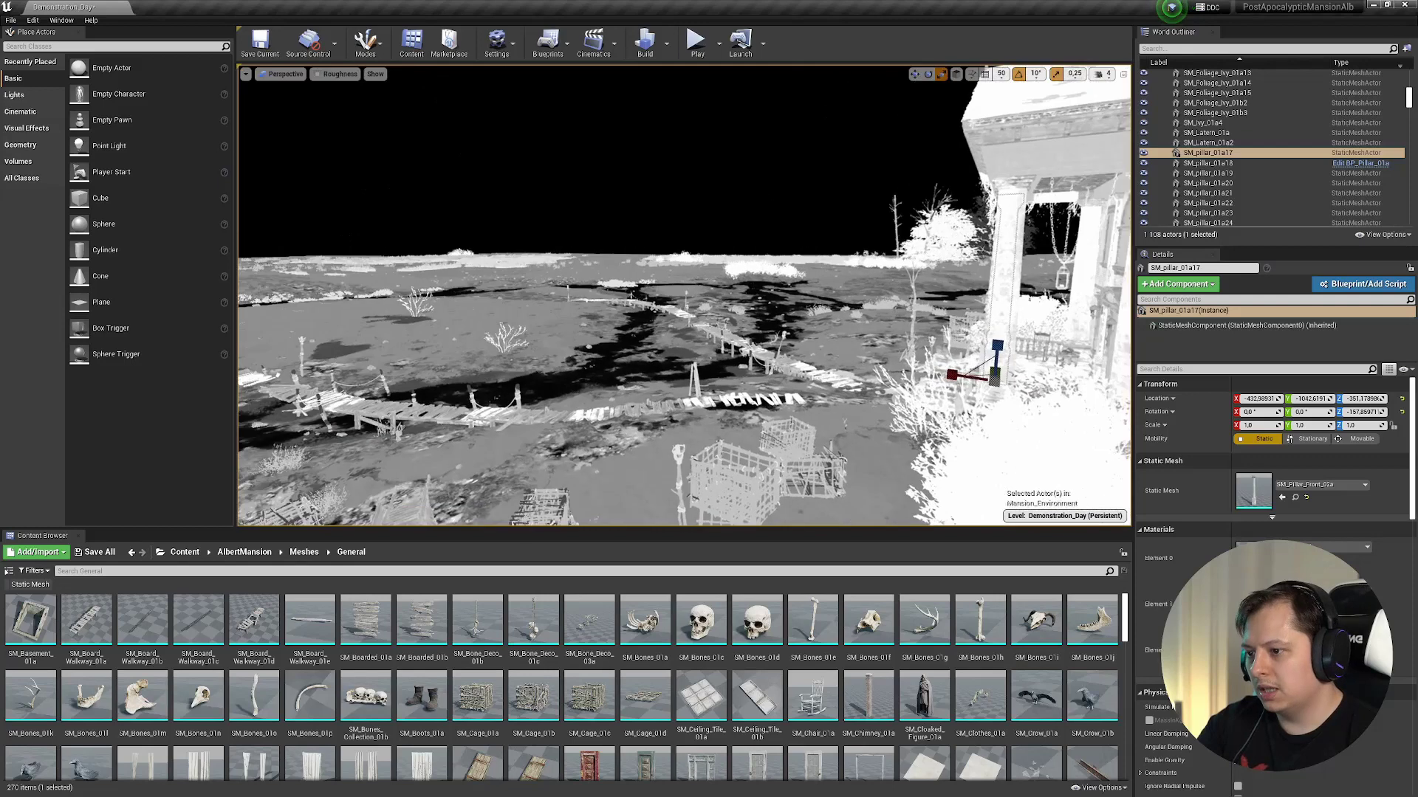
{"action": "right_click_drag", "start_coordinate": [665, 328], "coordinate": [635, 322]}
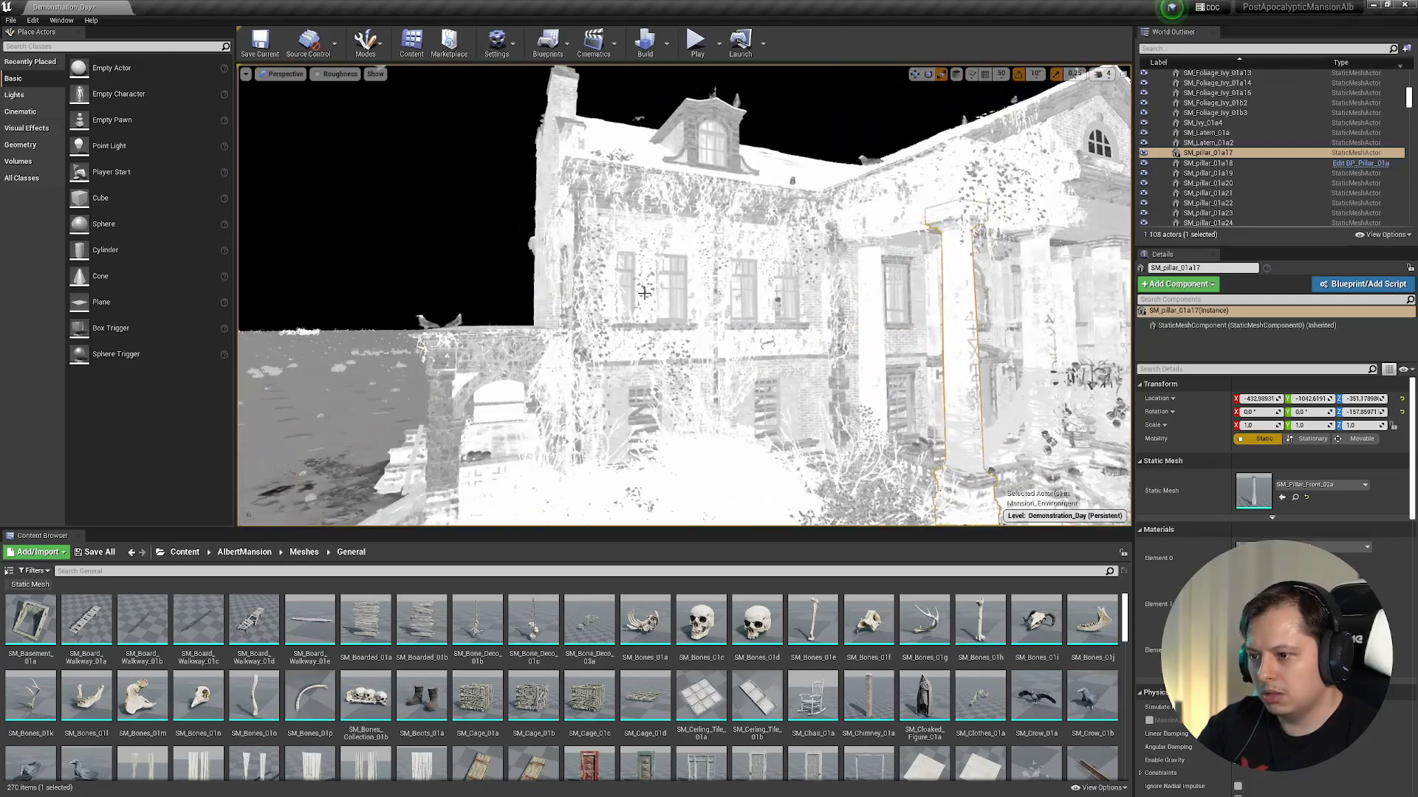
{"action": "key", "text": "alt+4"}
{"action": "left_click", "coordinate": [323, 74]}
{"action": "left_click", "coordinate": [337, 95]}
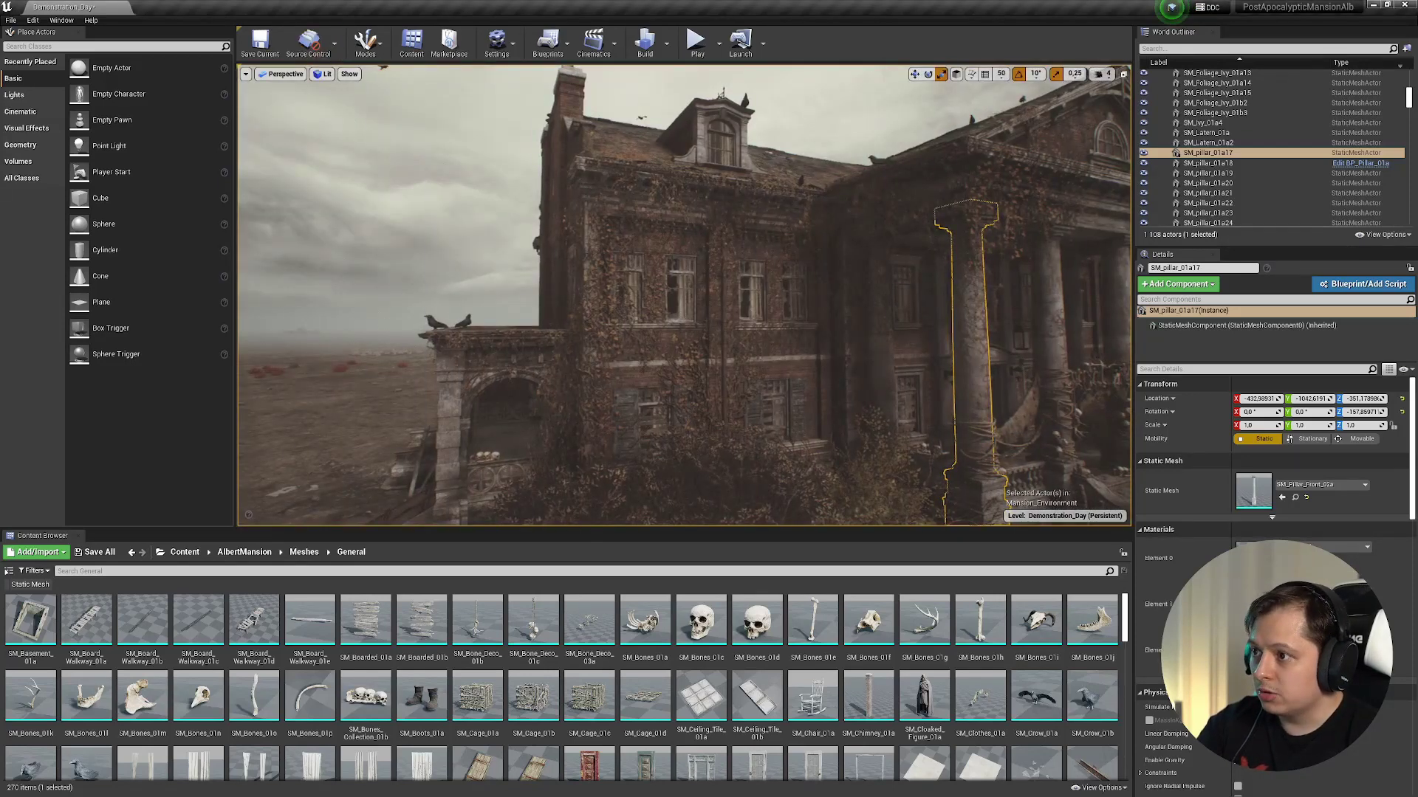
- Inspect the scene in the Metallic buffer visualization and return to the Lit view
{"action": "left_click", "coordinate": [337, 96]}
{"action": "left_click", "coordinate": [323, 74]}
{"action": "mouse_move", "coordinate": [376, 222]}
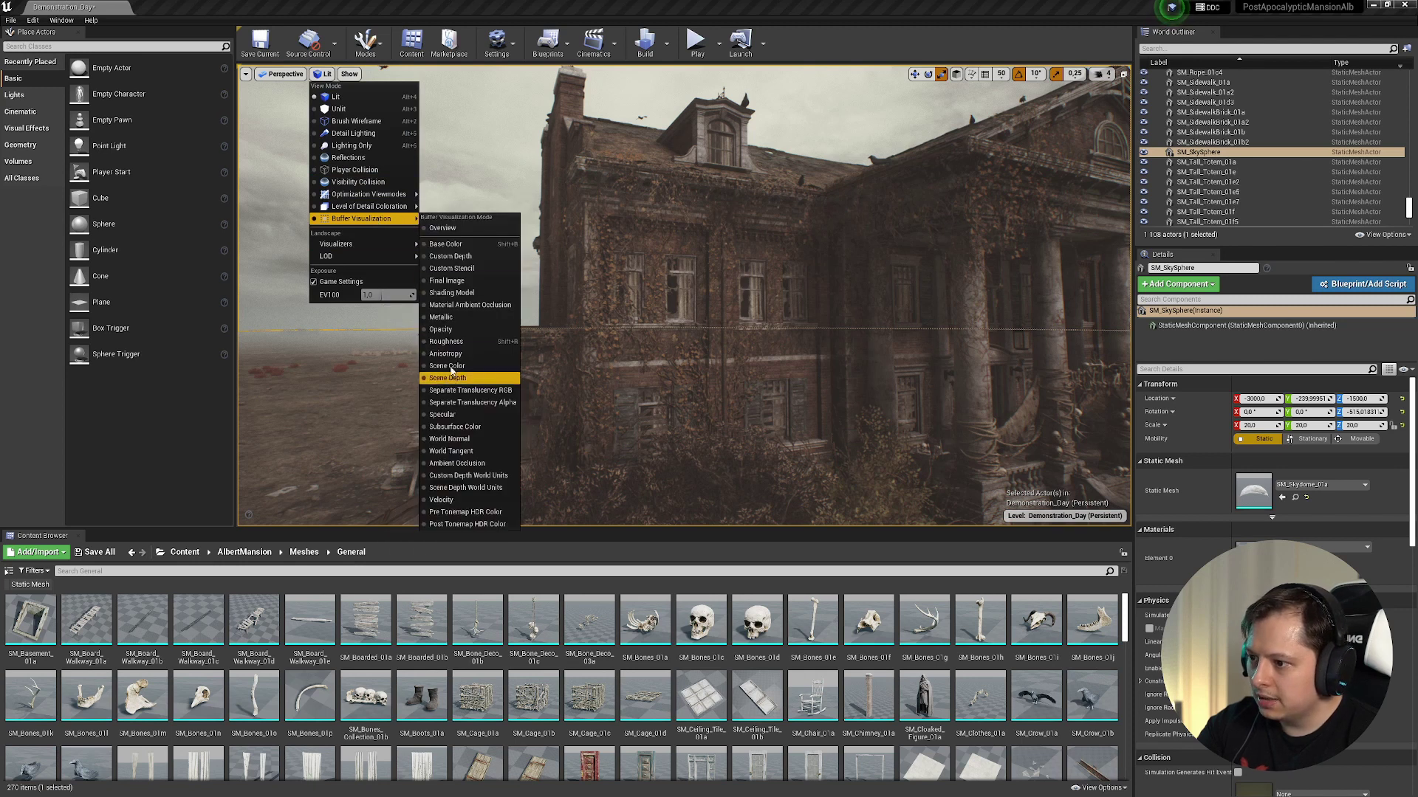
{"action": "left_click", "coordinate": [461, 324]}
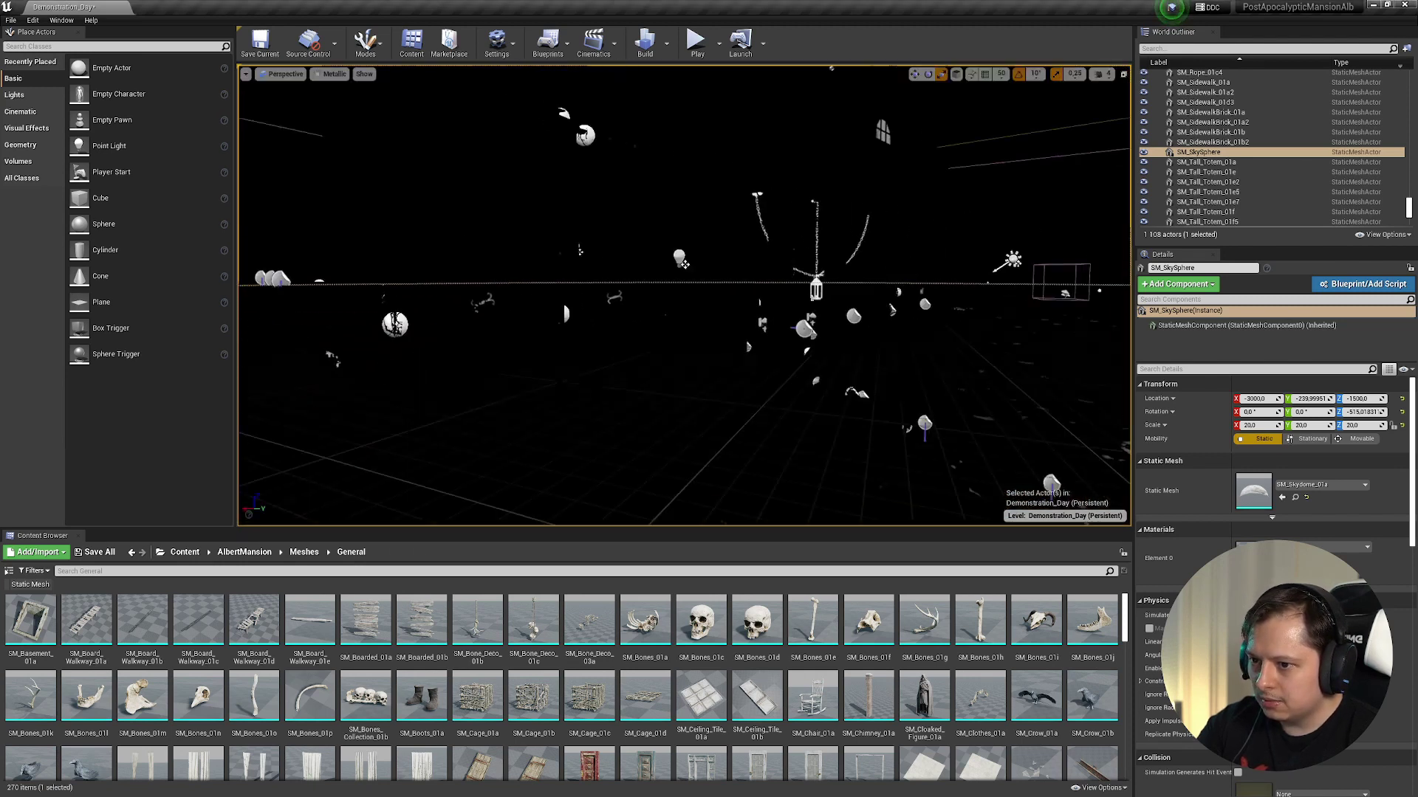
{"action": "key", "text": "w"}
{"action": "right_click_drag", "start_coordinate": [561, 325], "coordinate": [664, 332]}
{"action": "right_click_drag", "start_coordinate": [684, 404], "coordinate": [798, 443]}
{"action": "key", "text": "alt+4"}
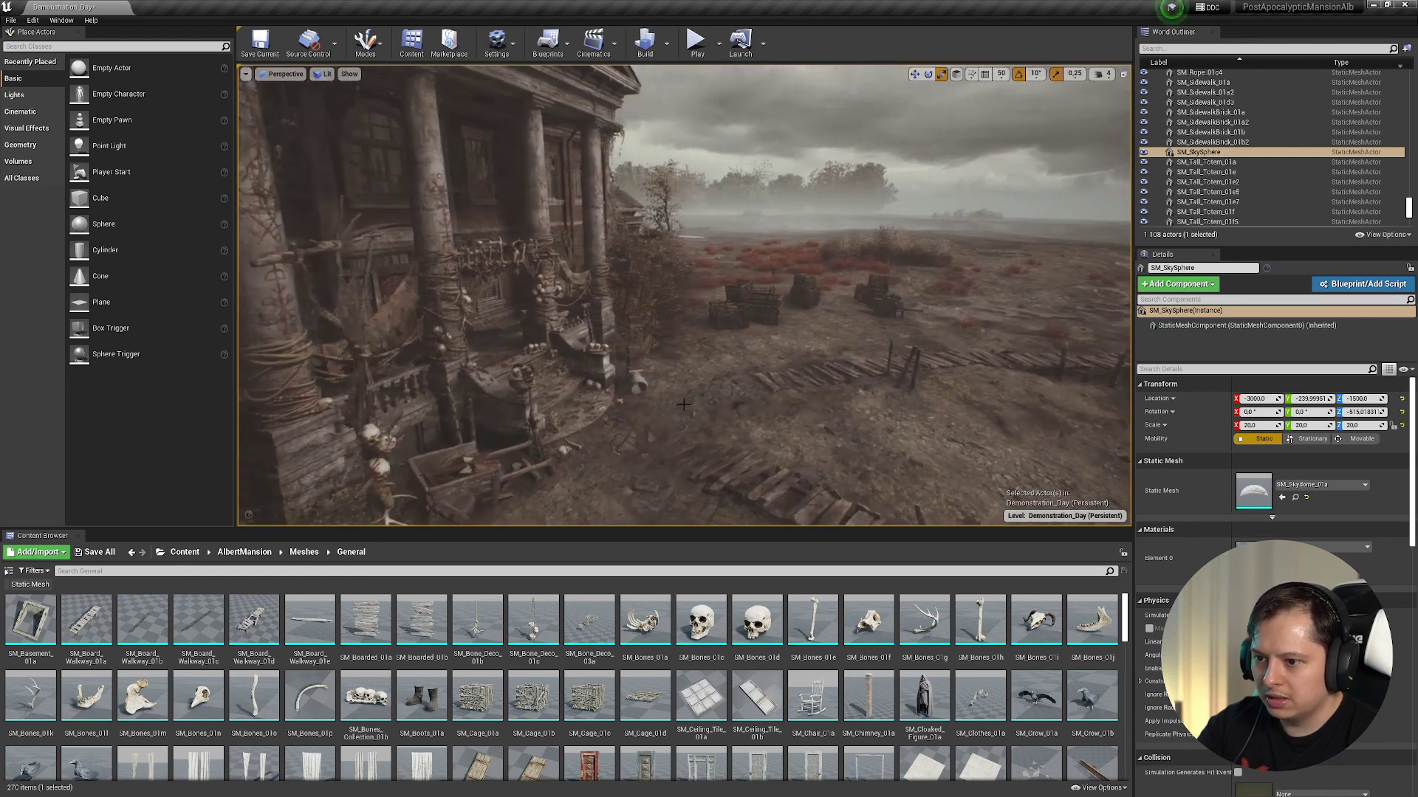
- Open the landscape's material instance and review its displacement, Grass, Mud and Rock parameters
{"action": "left_click", "coordinate": [862, 459]}
{"action": "double_click", "coordinate": [1254, 598]}
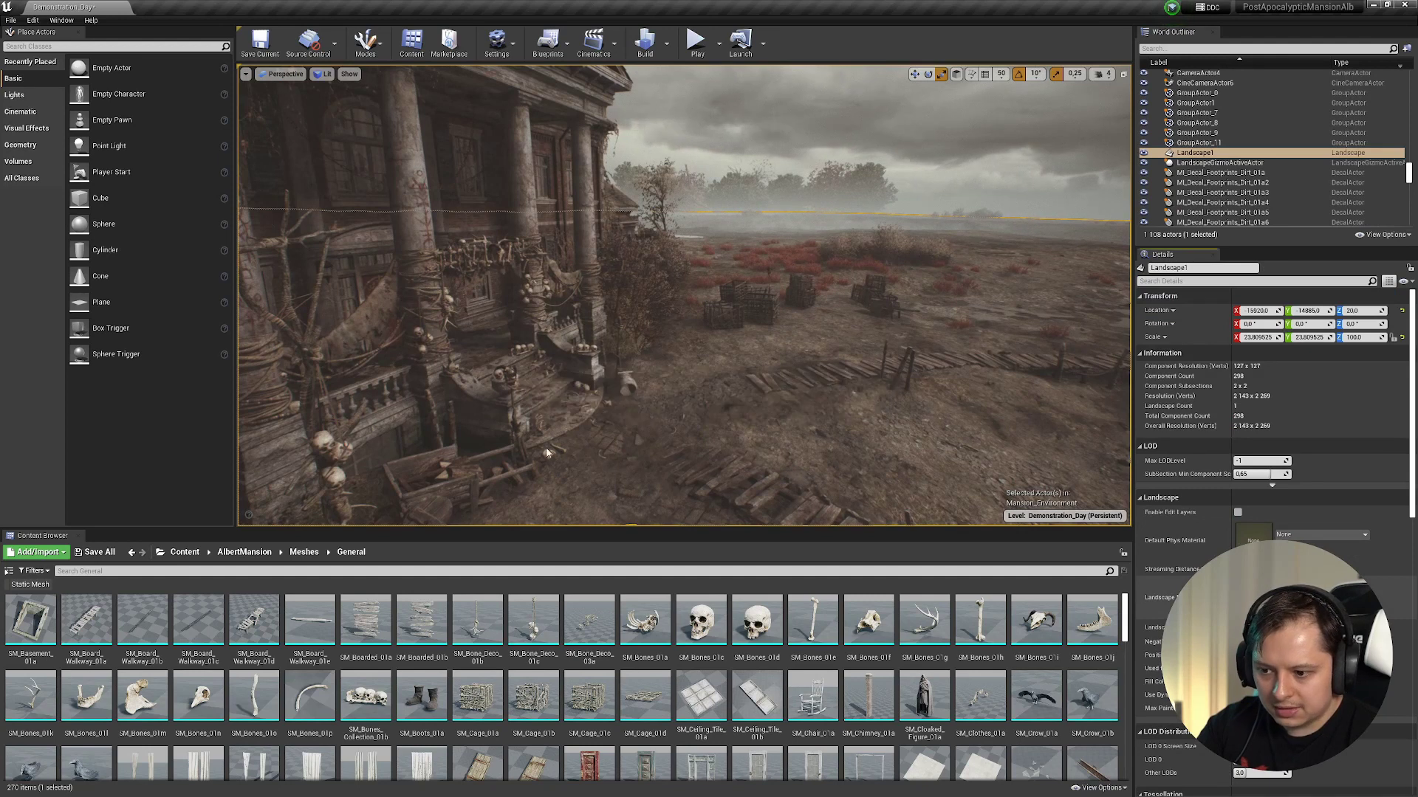
{"action": "scroll", "coordinate": [585, 453], "scroll_direction": "down", "scroll_amount": 5}
{"action": "scroll", "coordinate": [1248, 600], "scroll_direction": "down", "scroll_amount": 5}
{"action": "scroll", "coordinate": [1248, 599], "scroll_direction": "down", "scroll_amount": 6}
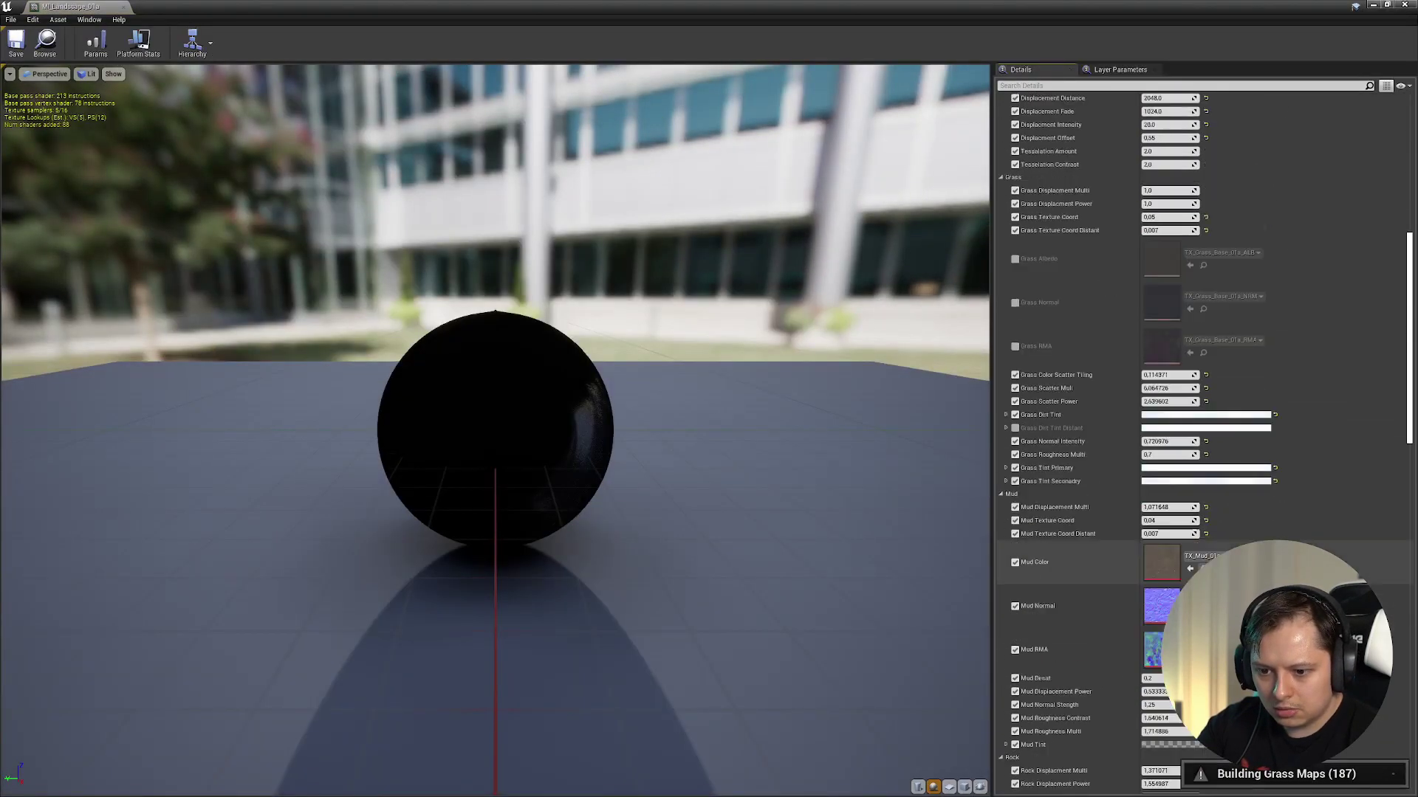
{"action": "left_click_drag", "start_coordinate": [1416, 463], "coordinate": [1416, 662]}
- Open the parent material MM_Landscape_01a and examine the MF_LSLayer functions feeding the Layer Blend node
{"action": "double_click", "coordinate": [1161, 602]}
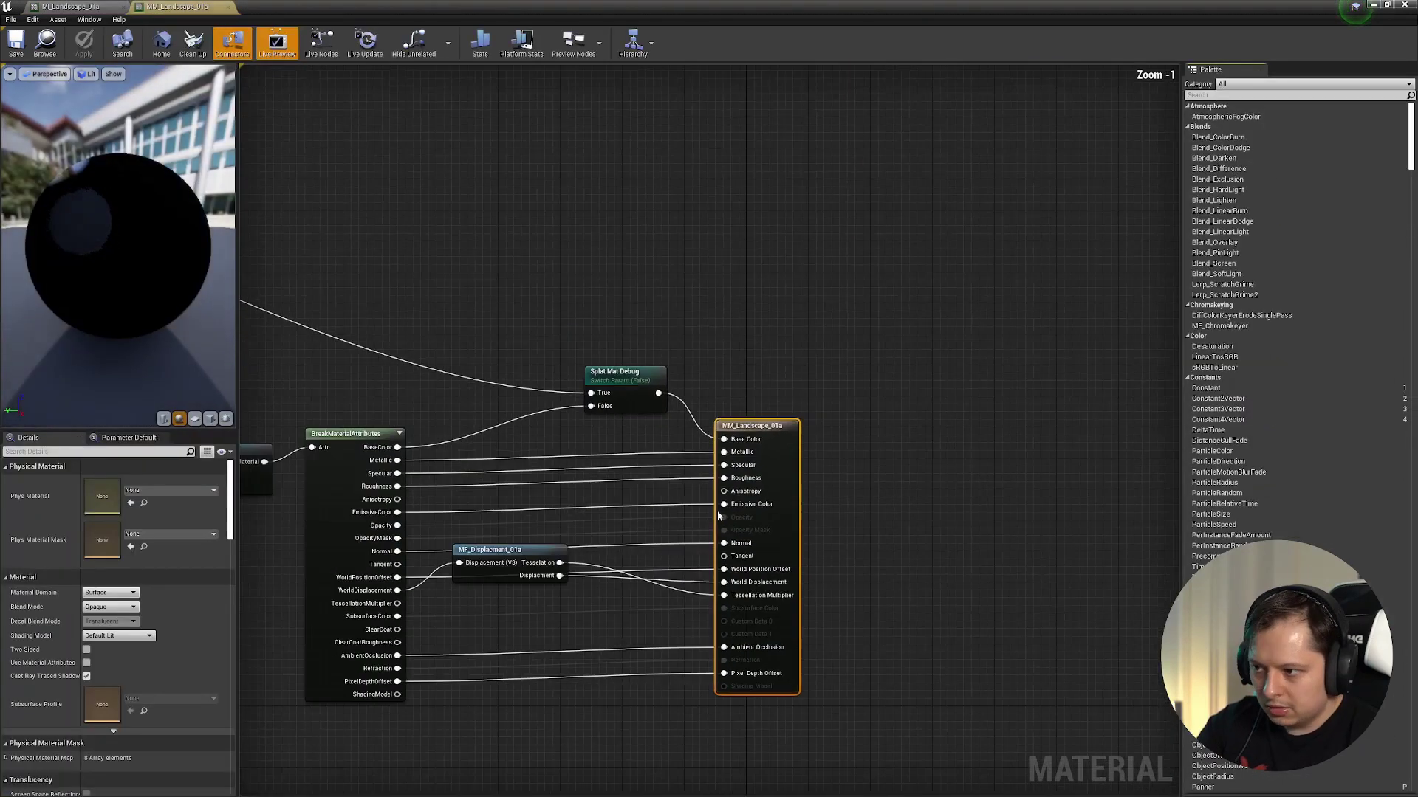
{"action": "scroll", "coordinate": [716, 511], "scroll_direction": "down", "scroll_amount": 8}
{"action": "right_click_drag", "start_coordinate": [584, 494], "coordinate": [934, 435]}
{"action": "scroll", "coordinate": [936, 434], "scroll_direction": "up", "scroll_amount": 3}
{"action": "scroll", "coordinate": [668, 451], "scroll_direction": "up", "scroll_amount": 3}
{"action": "scroll", "coordinate": [666, 465], "scroll_direction": "up", "scroll_amount": 1}
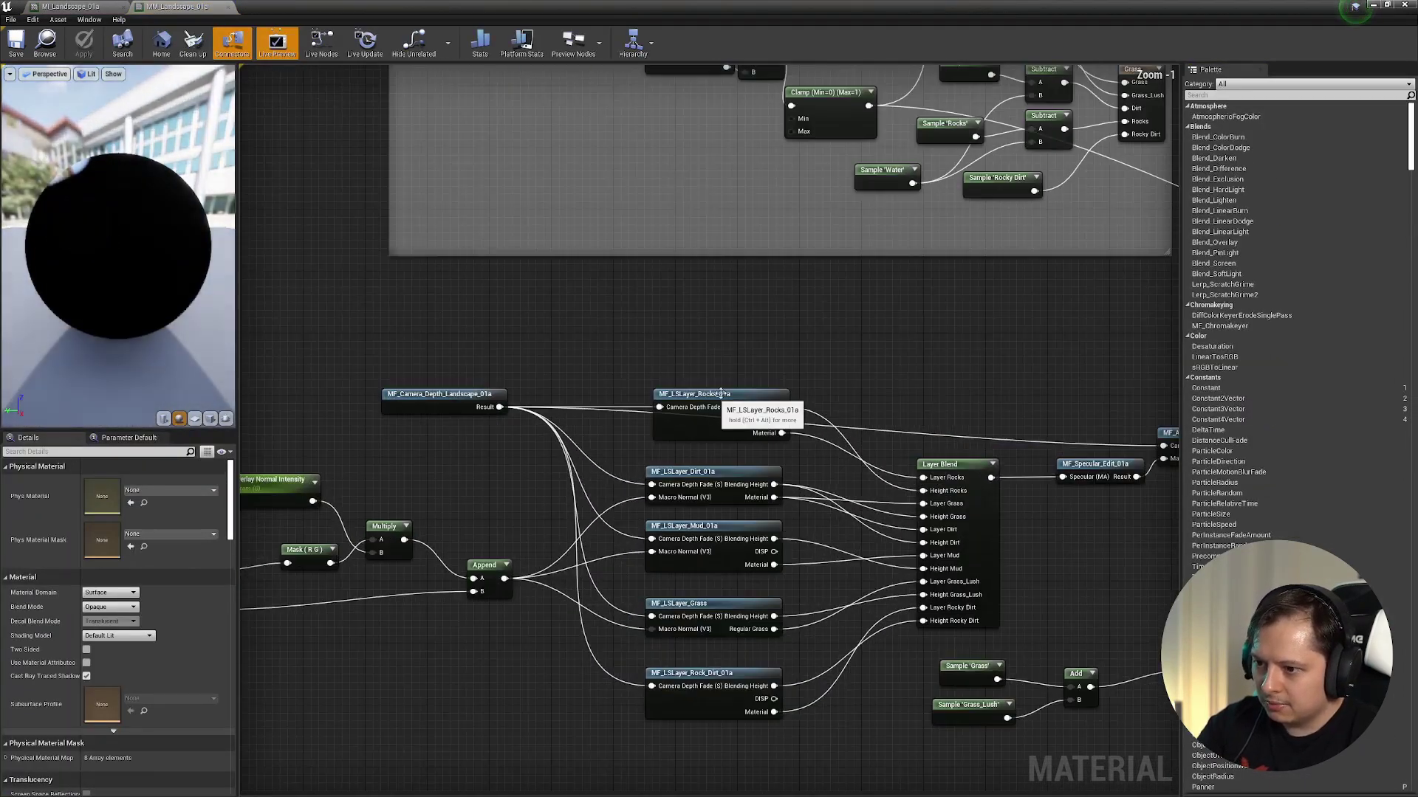
{"action": "left_click", "coordinate": [739, 429]}
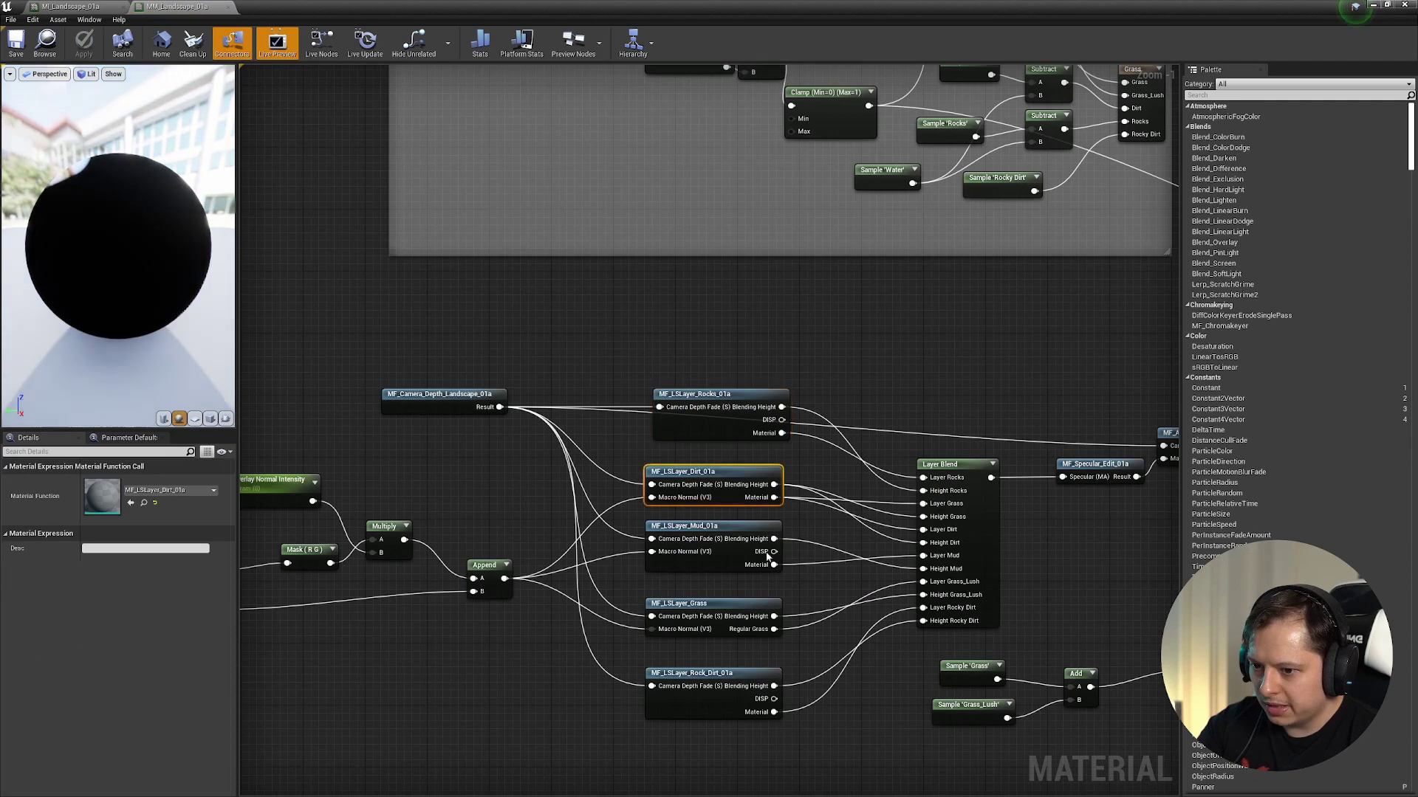
- Highlight the layer sample group in MM_Landscape_01a and follow the blended layers through MF_Angle_Blend_01a and MF_Water_01a to BreakMaterialAttributes
{"action": "right_click_drag", "start_coordinate": [819, 502], "coordinate": [488, 728]}
{"action": "right_click_drag", "start_coordinate": [519, 388], "coordinate": [922, 606]}
{"action": "left_click_drag", "start_coordinate": [522, 215], "coordinate": [1203, 649]}
{"action": "right_click_drag", "start_coordinate": [1071, 591], "coordinate": [295, 223]}
{"action": "right_click_drag", "start_coordinate": [879, 437], "coordinate": [568, 319]}
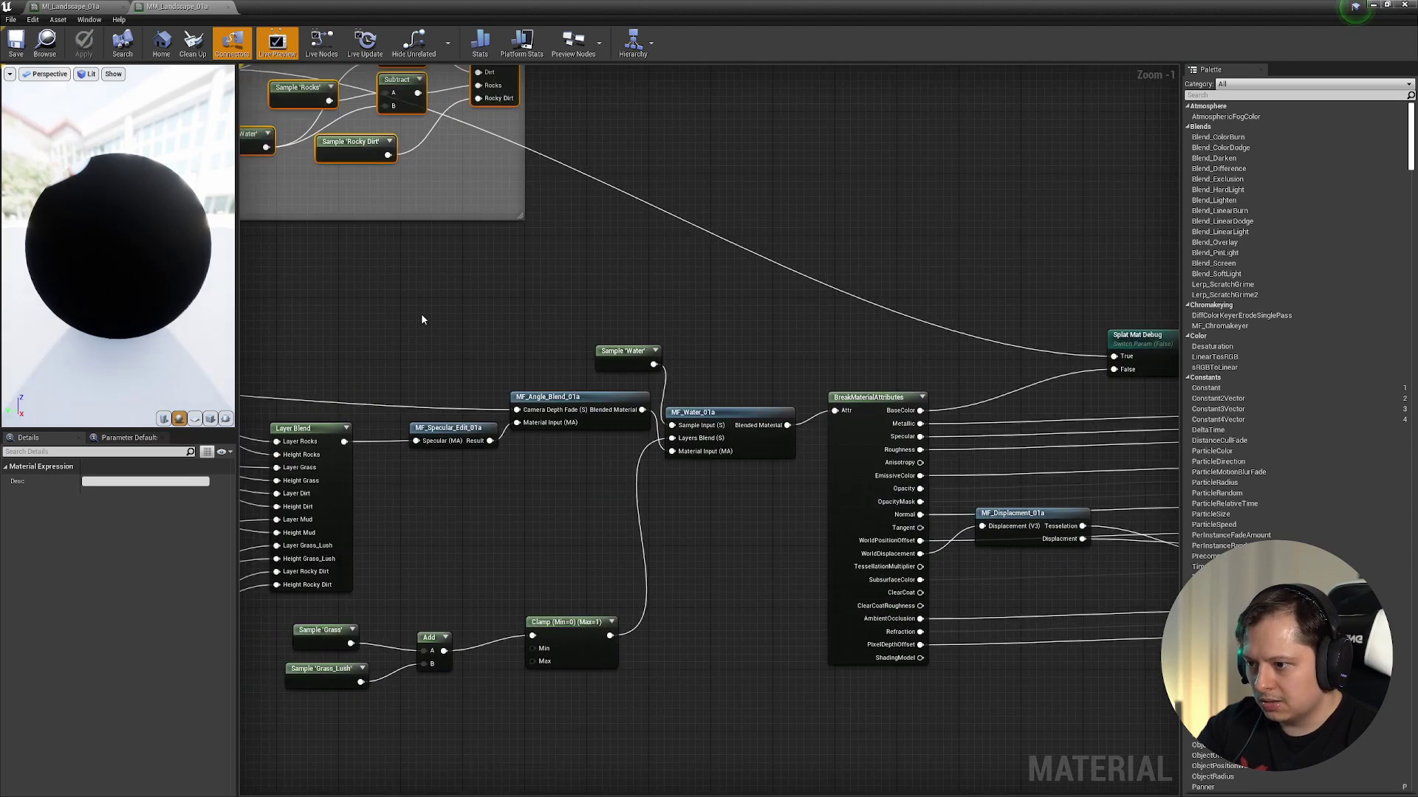
{"action": "left_click", "coordinate": [727, 743]}
{"action": "right_click_drag", "start_coordinate": [582, 645], "coordinate": [715, 622]}
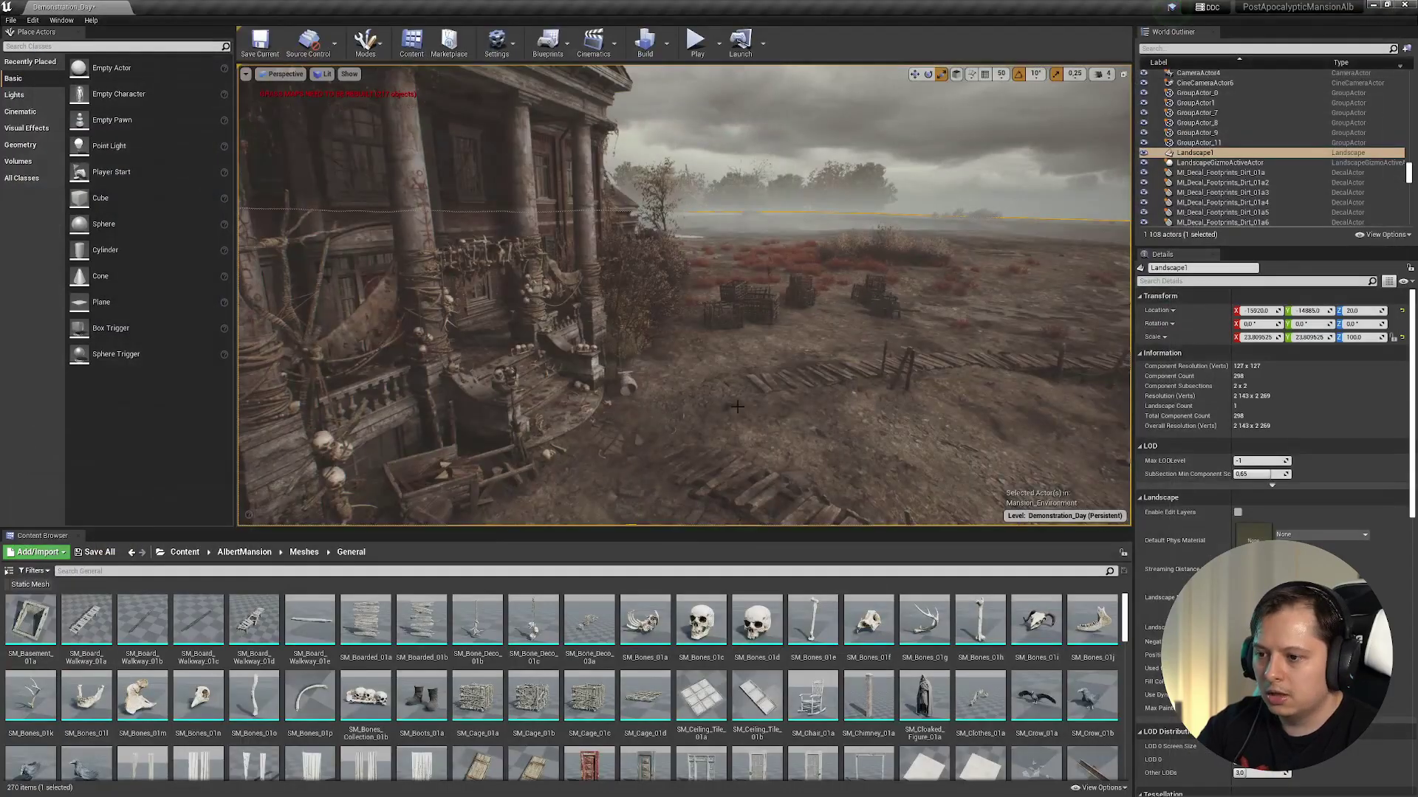
- View the landscape around the boardwalk and locate the selected walkway plank's SM_Board_Walkway_01b mesh in its asset folder
{"action": "right_click_drag", "start_coordinate": [936, 311], "coordinate": [935, 310]}
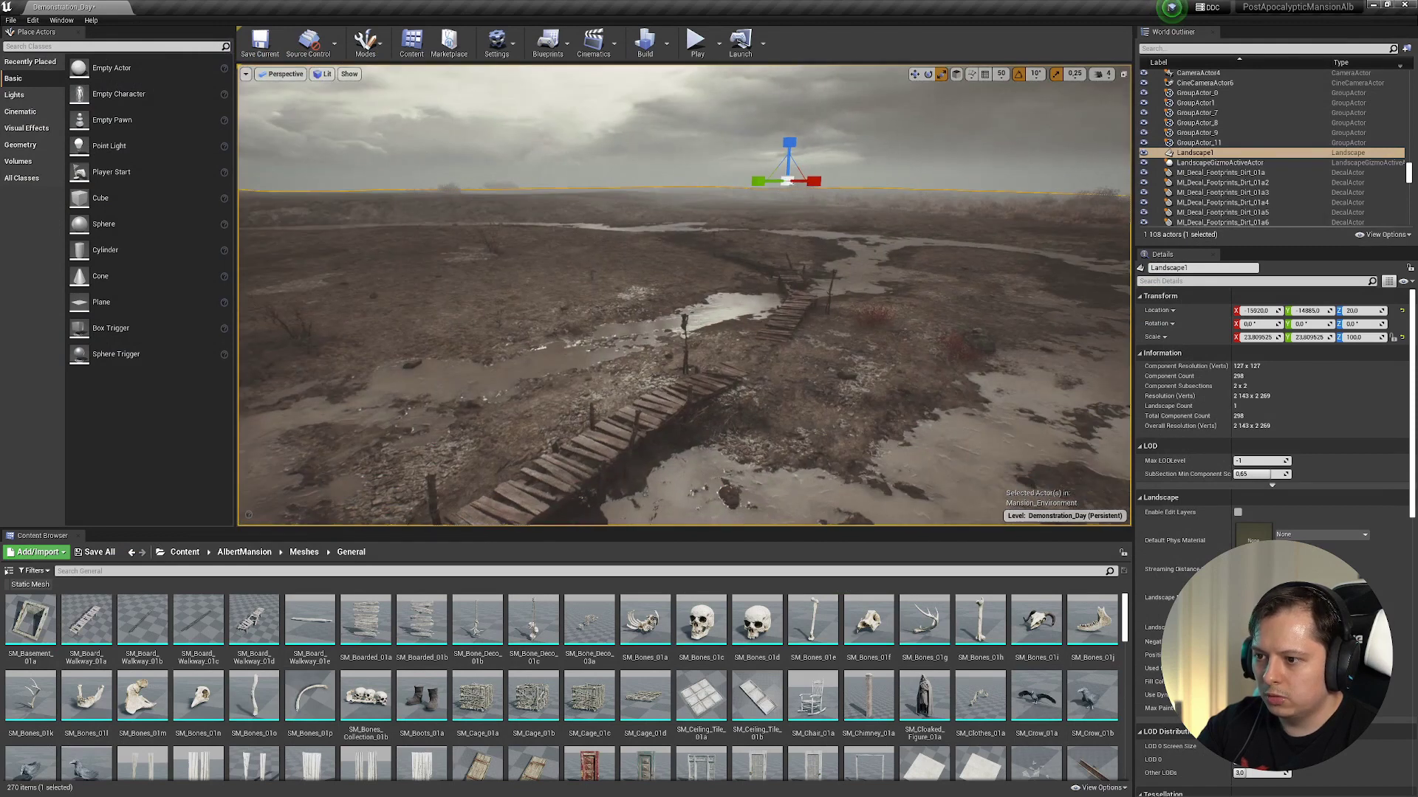
{"action": "right_click_drag", "start_coordinate": [936, 311], "coordinate": [504, 291]}
{"action": "left_click", "coordinate": [593, 421]}
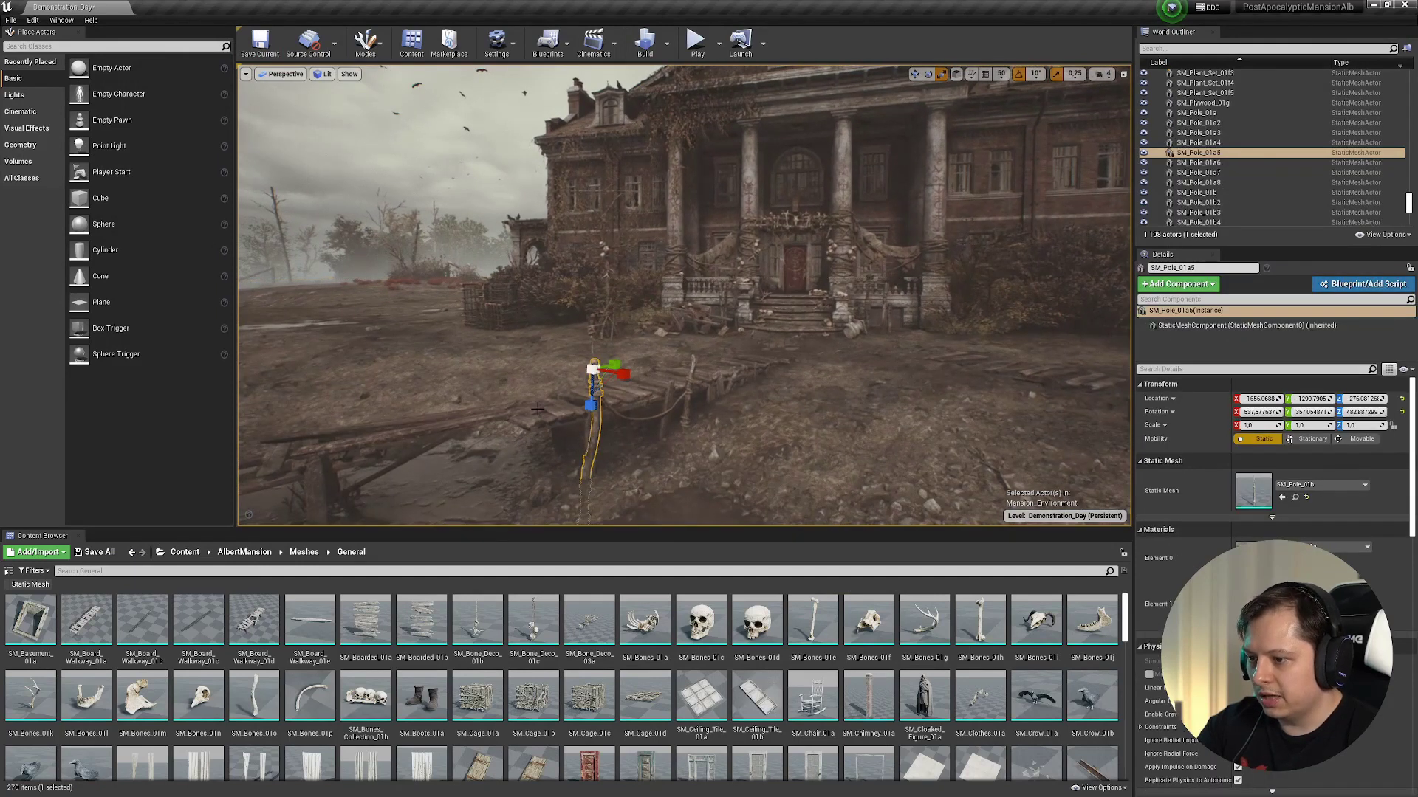
{"action": "left_click", "coordinate": [510, 418]}
{"action": "key", "text": "ctrl+b"}
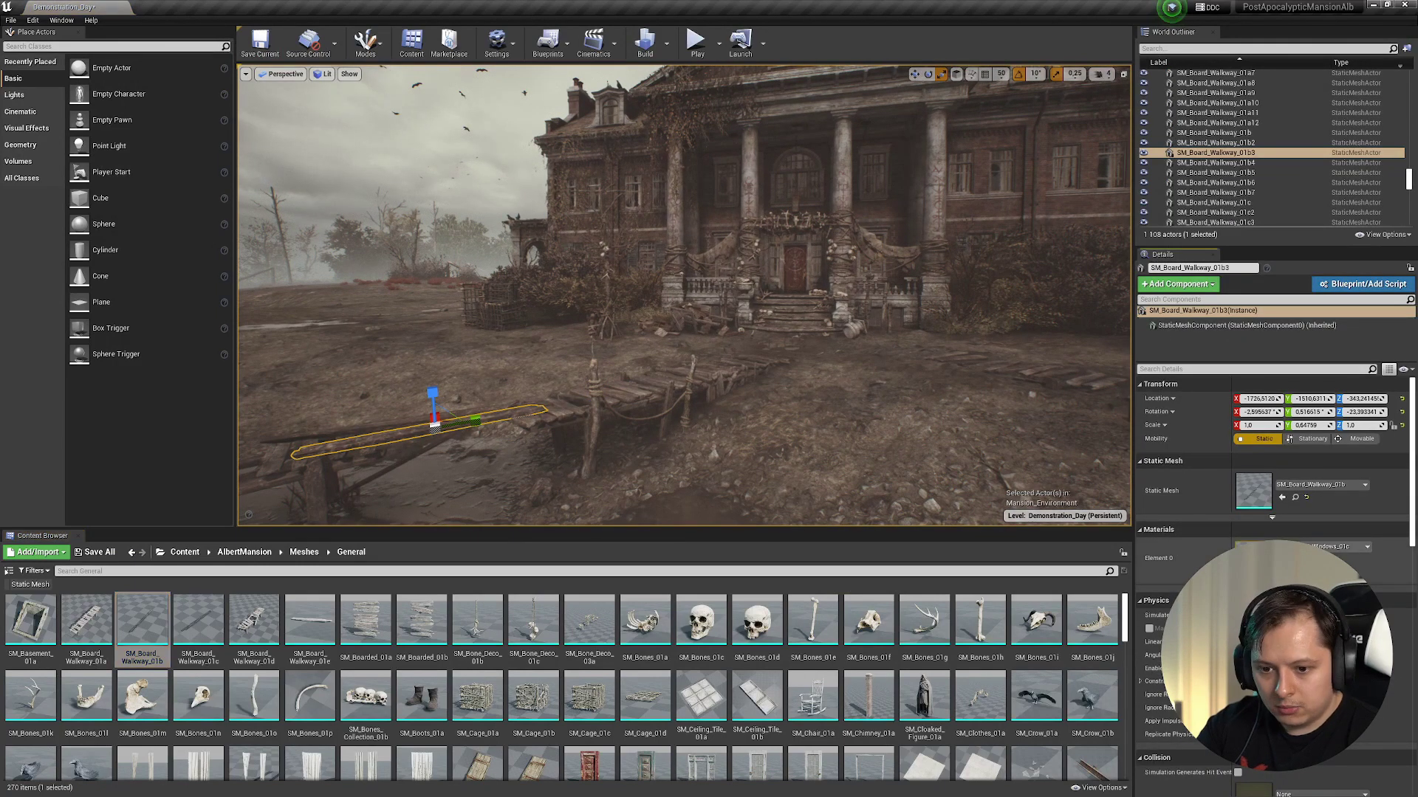
- Open the walkway plank's boarded-windows material instance, review its parameters, and open its parent material instance
{"action": "double_click", "coordinate": [1254, 562]}
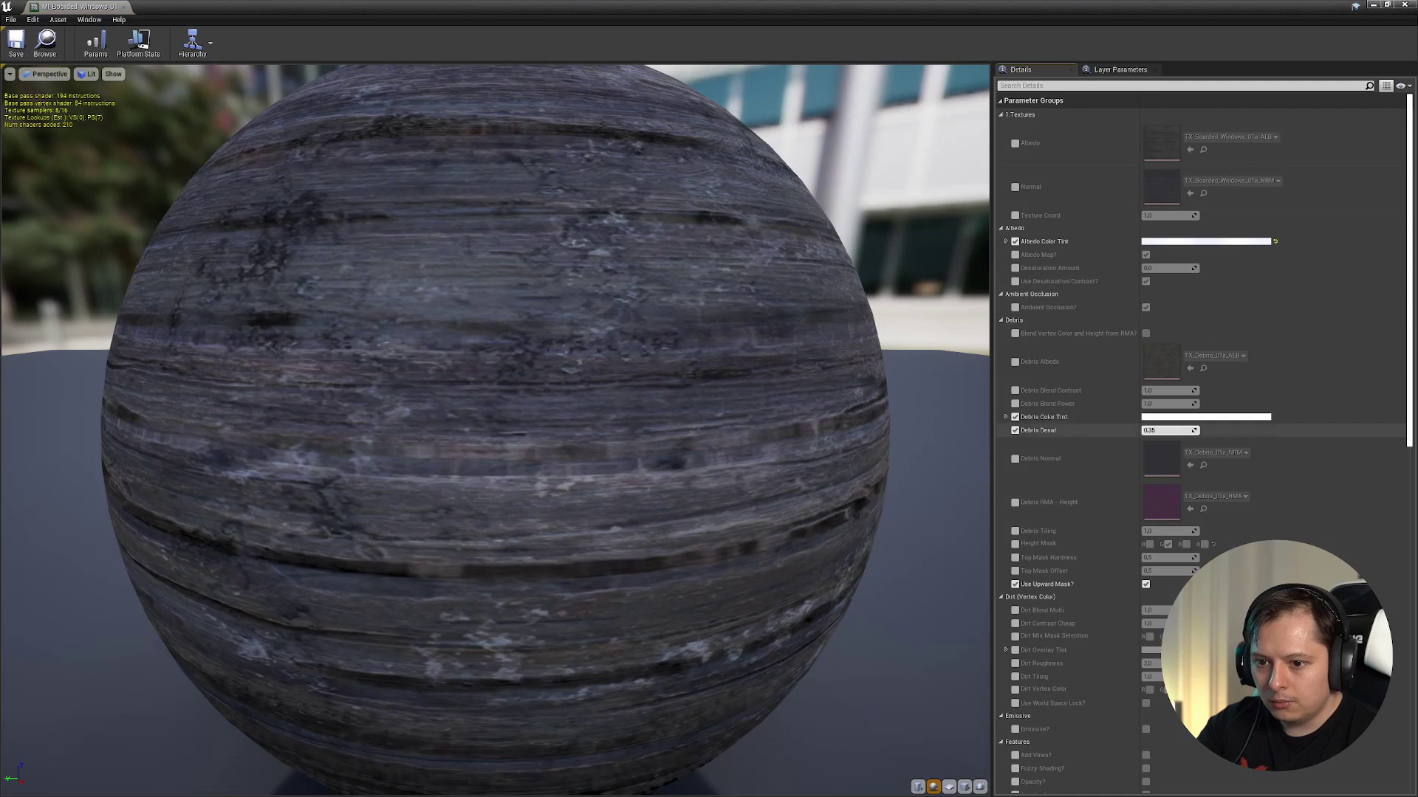
{"action": "scroll", "coordinate": [1211, 620], "scroll_direction": "down", "scroll_amount": 6}
{"action": "scroll", "coordinate": [1150, 613], "scroll_direction": "down", "scroll_amount": 10}
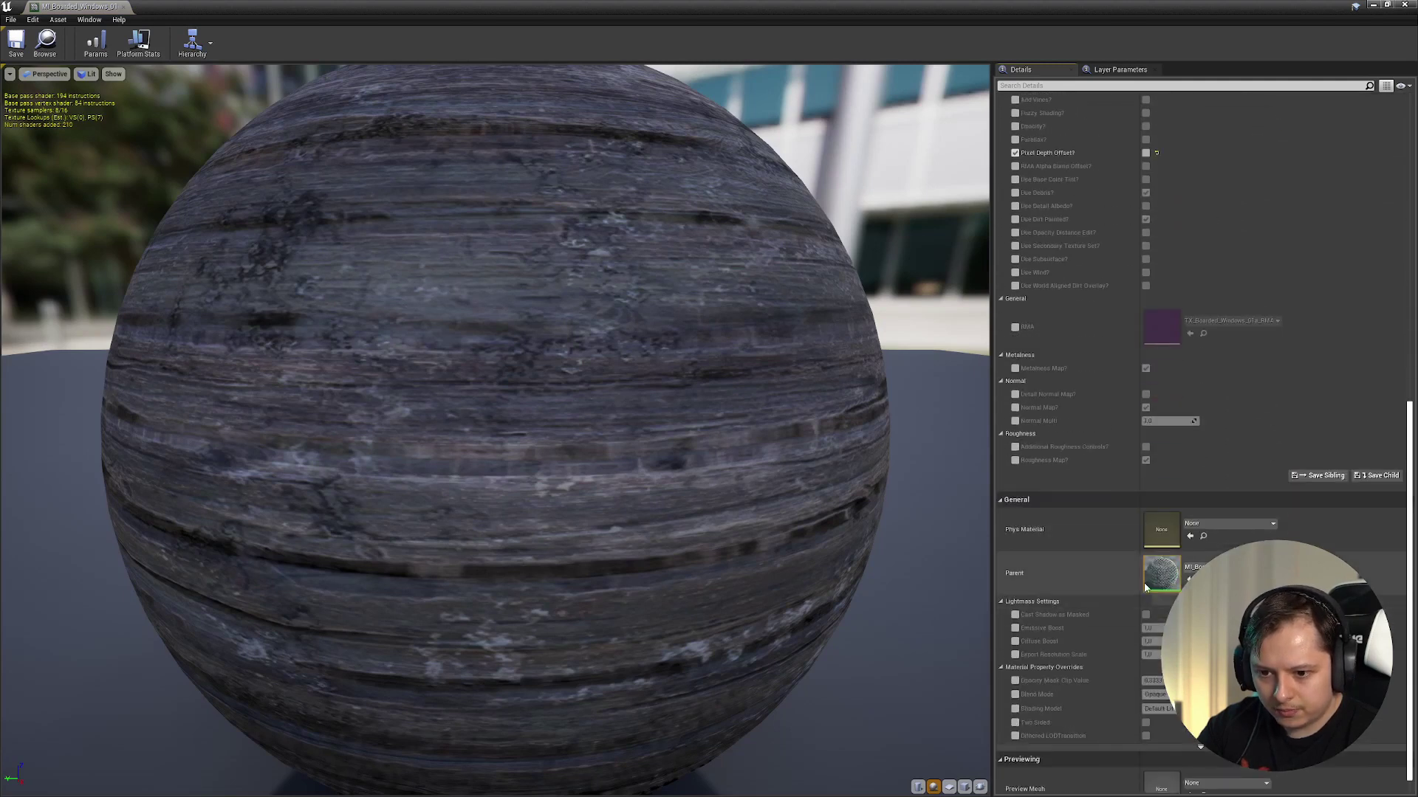
{"action": "double_click", "coordinate": [1162, 574]}
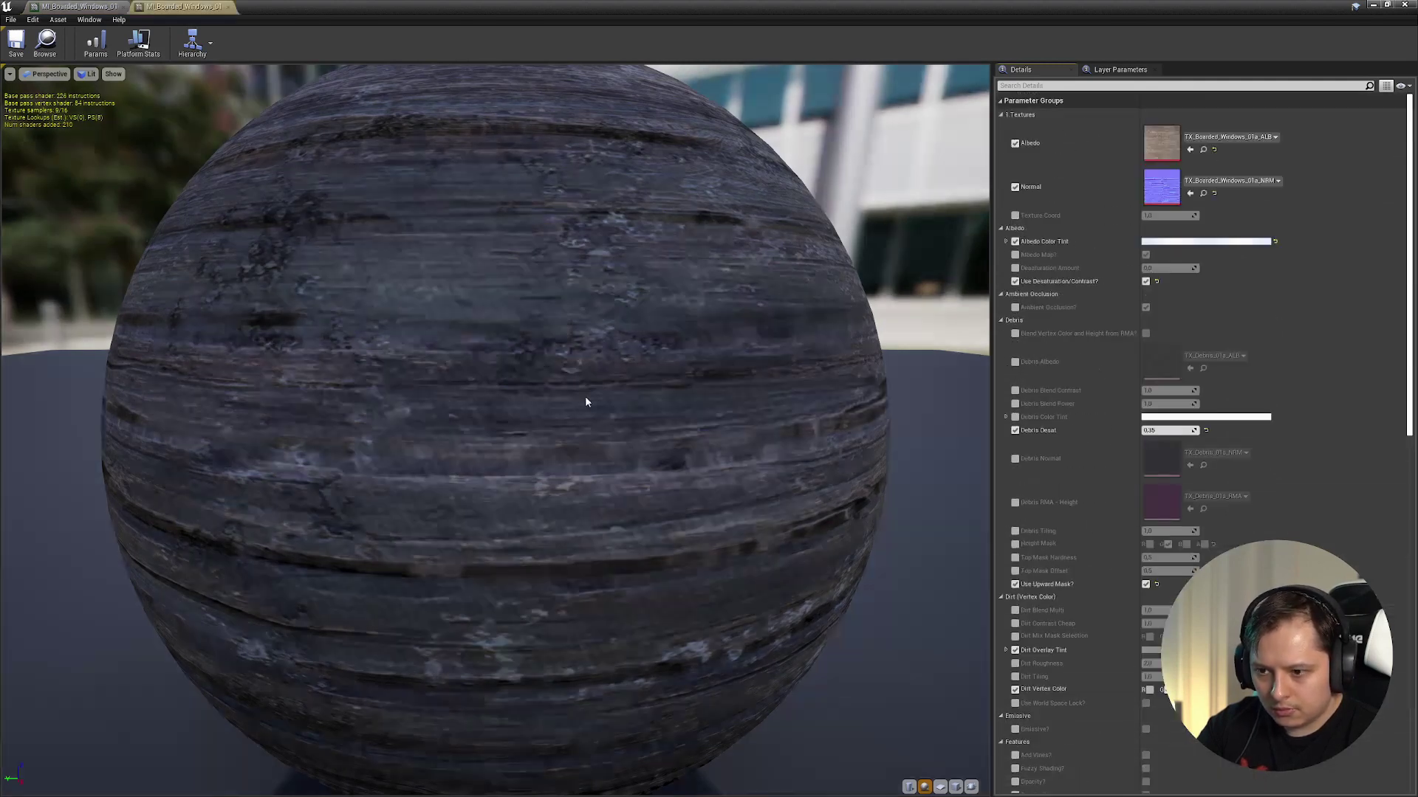
- Compare the TX_Boarded_Windows_01a_ALB albedo and TX_Boarded_Windows_01a_NRM normal textures, and close the asset editors
{"action": "double_click", "coordinate": [1158, 146]}
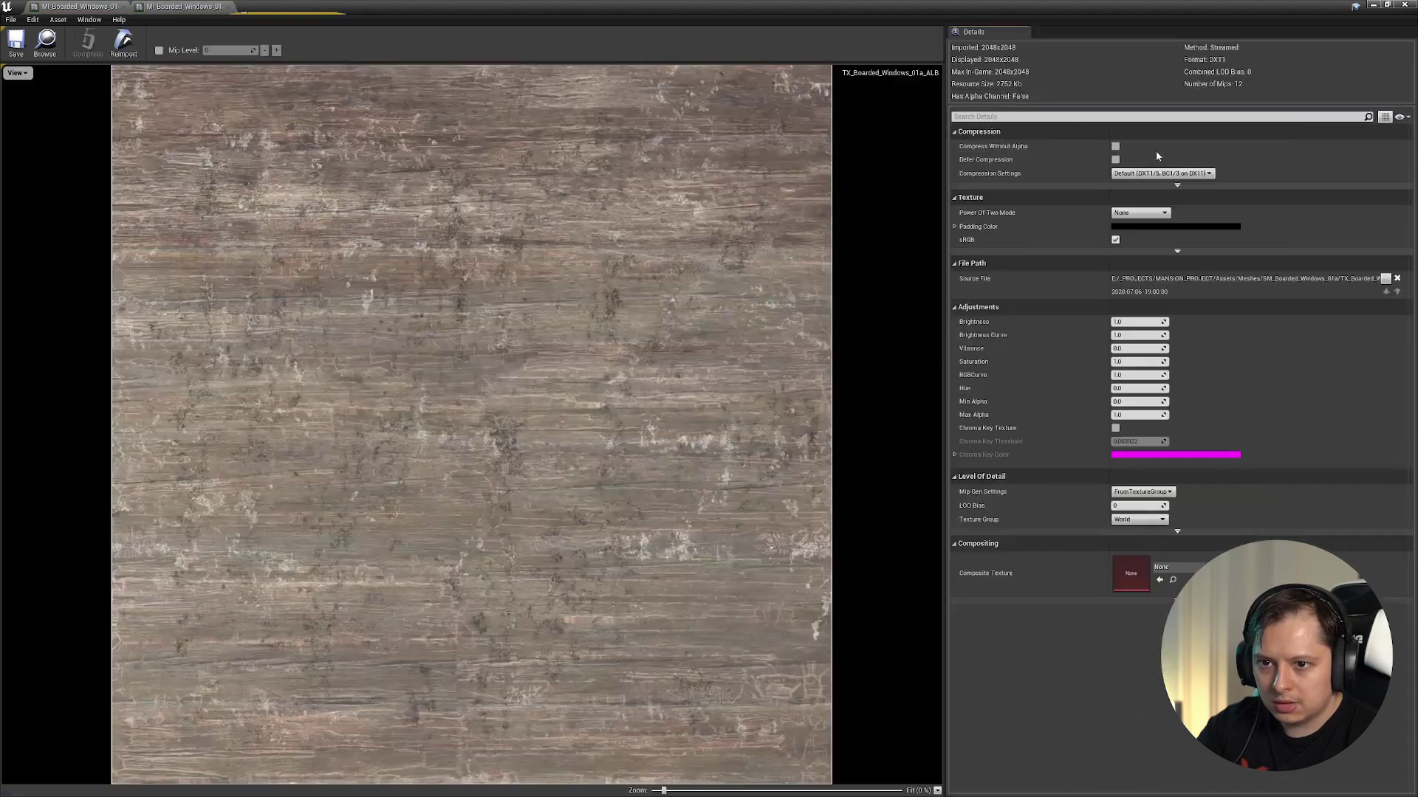
{"action": "left_click", "coordinate": [181, 5]}
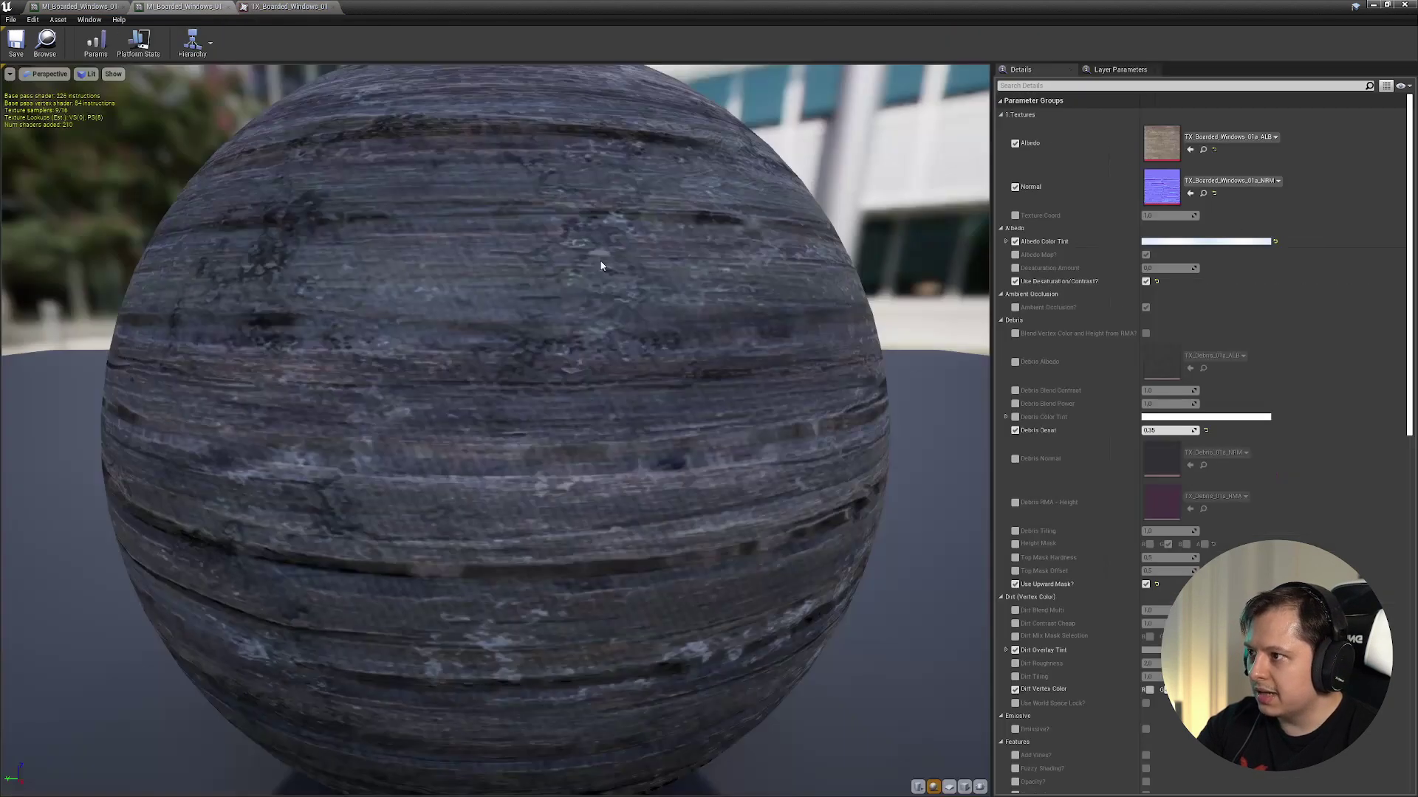
{"action": "double_click", "coordinate": [1157, 179]}
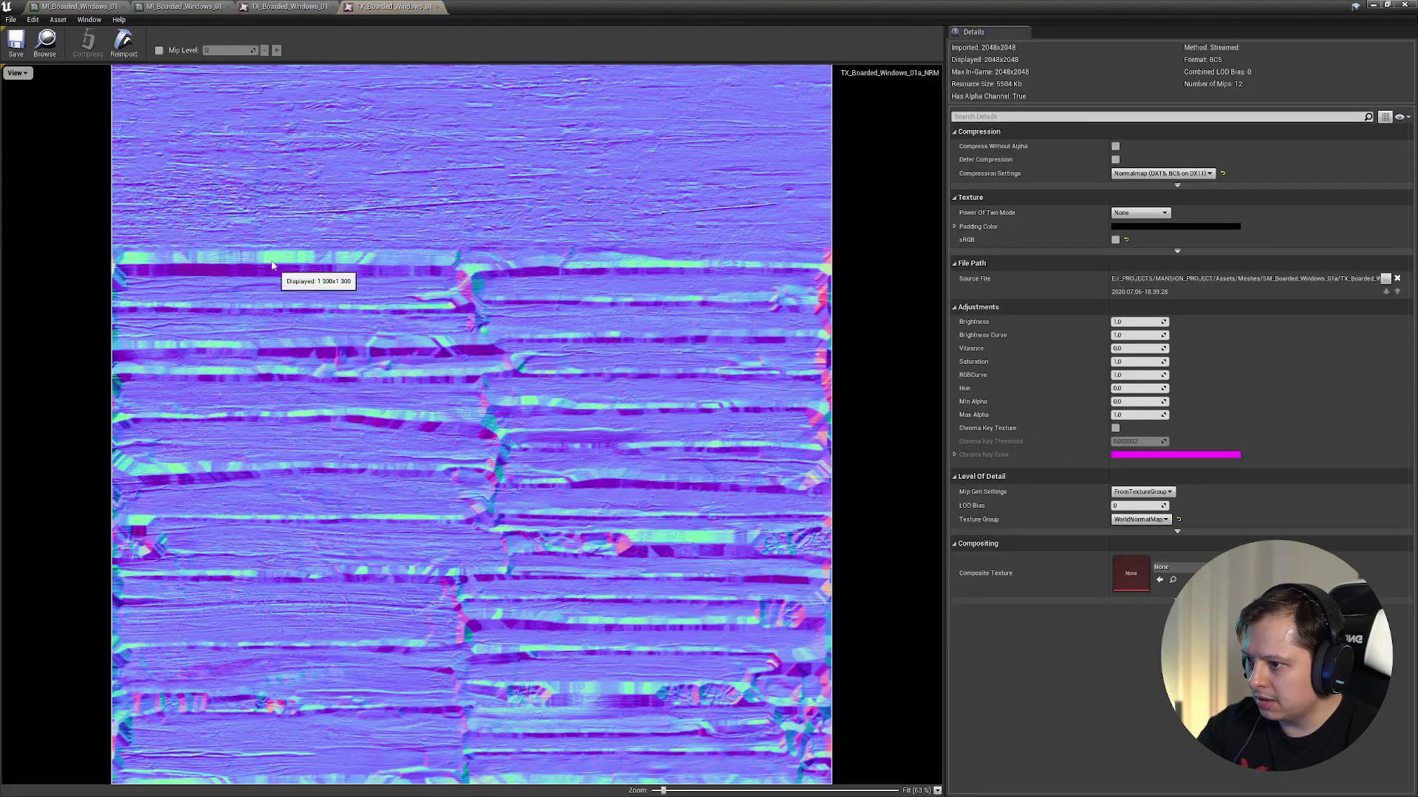
{"action": "left_click", "coordinate": [289, 6]}
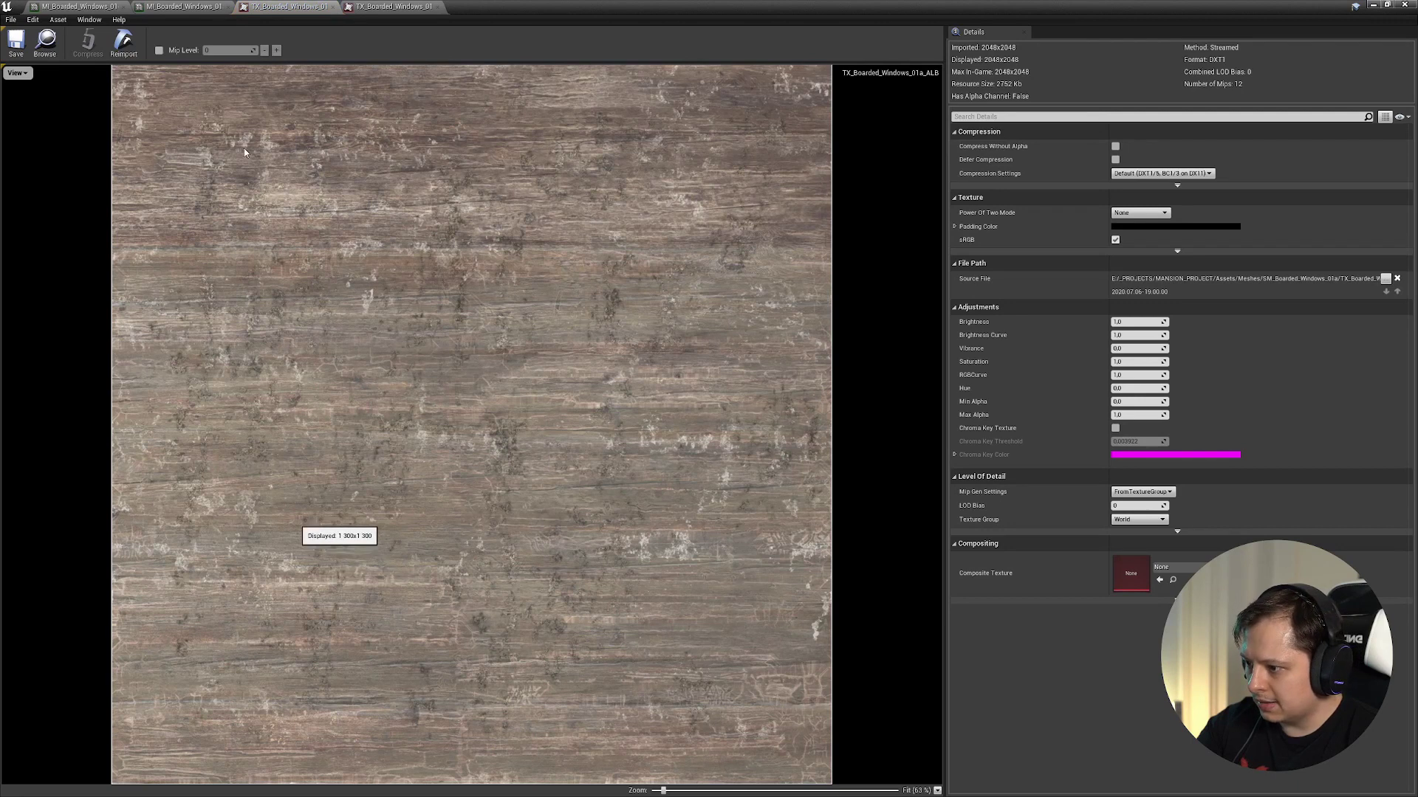
{"action": "left_click", "coordinate": [391, 7]}
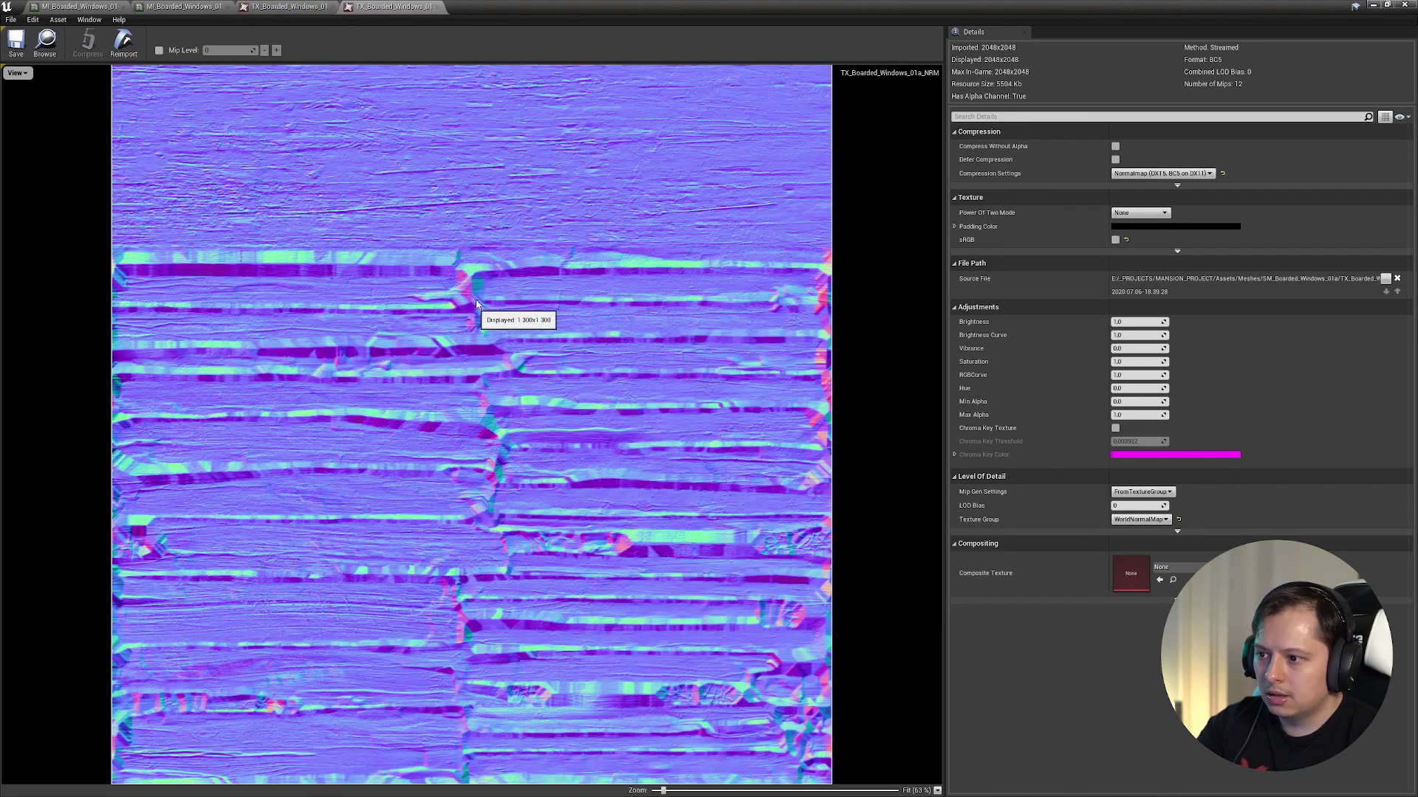
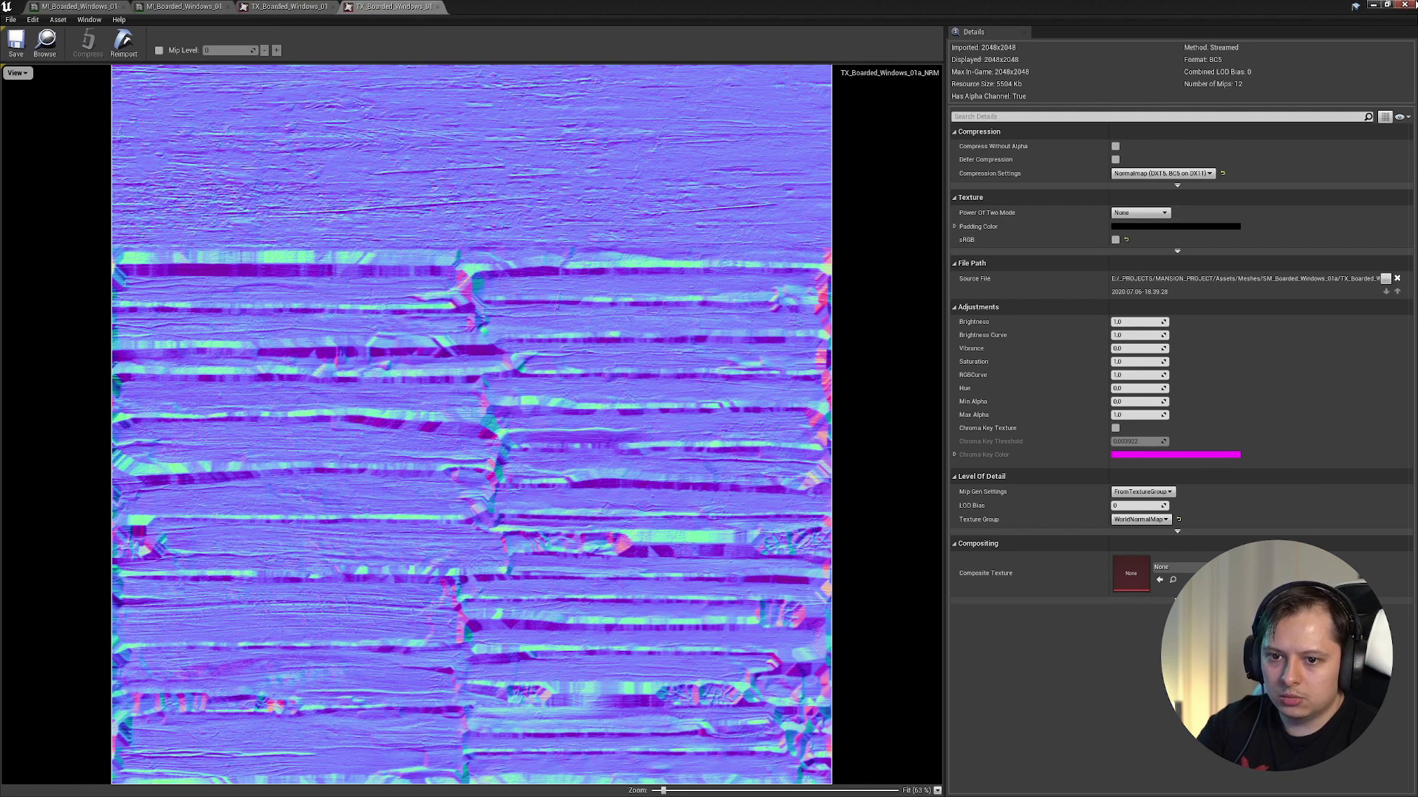
{"action": "left_click", "coordinate": [1414, 4]}
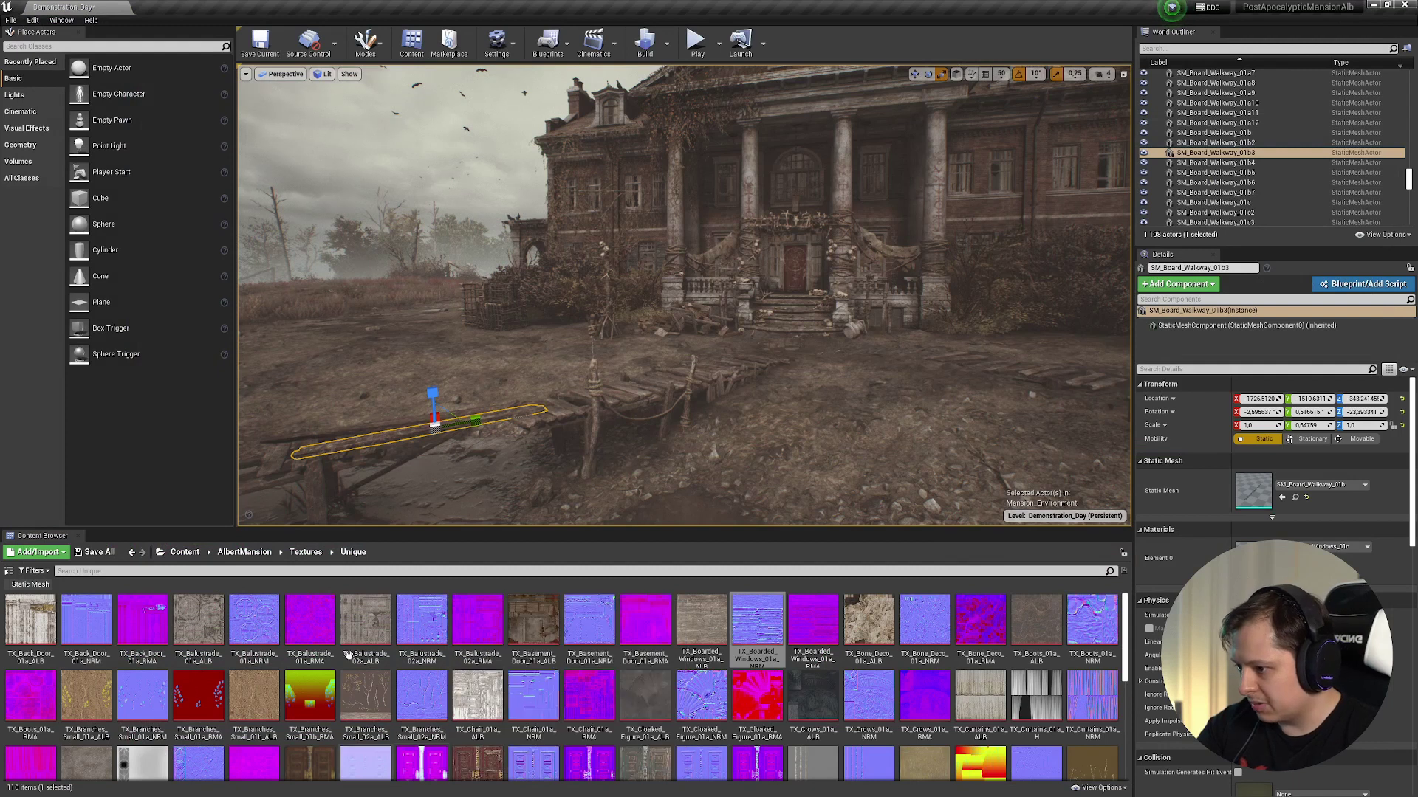
- Browse the Utility and Unique folders of AlbertMansion's Textures directory
{"action": "left_click", "coordinate": [312, 554]}
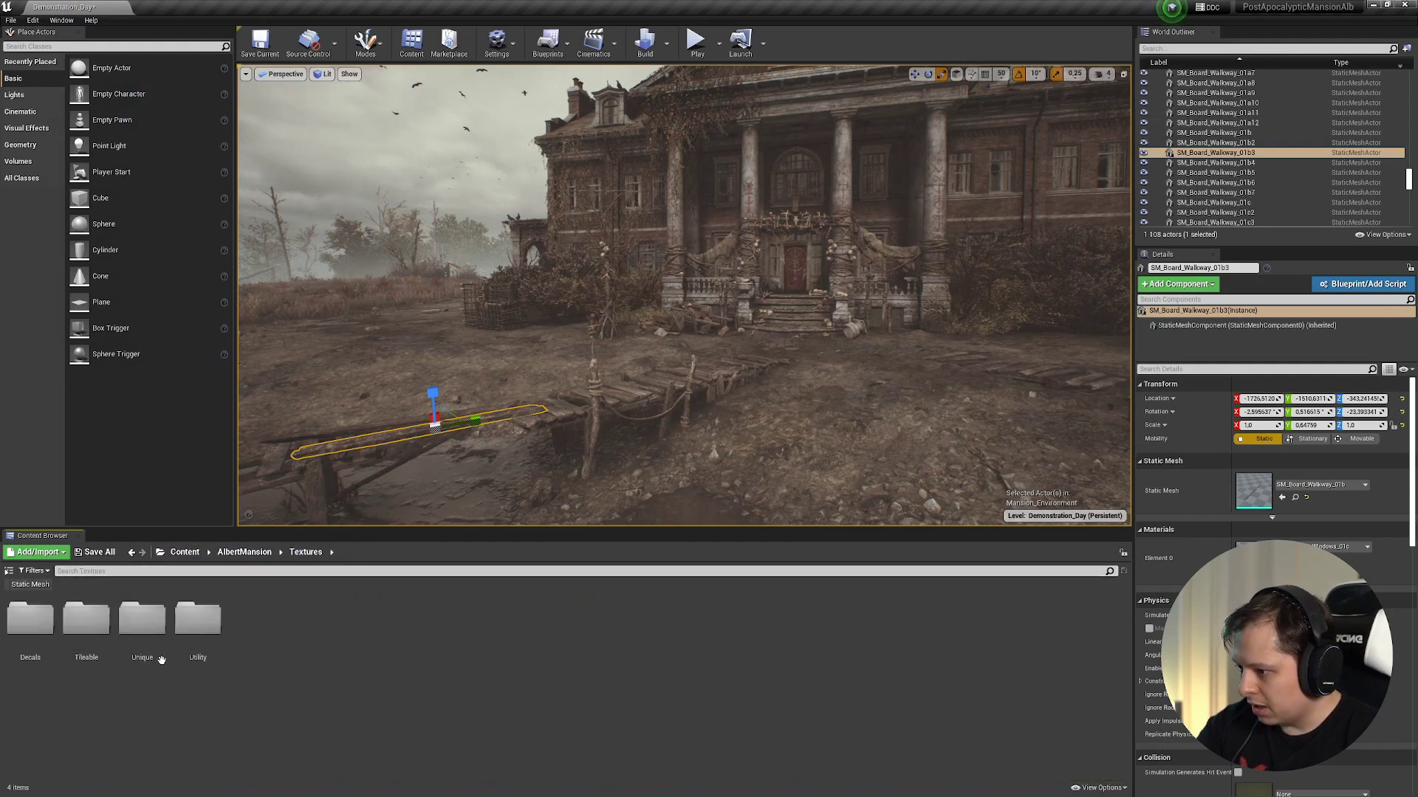
{"action": "double_click", "coordinate": [196, 617]}
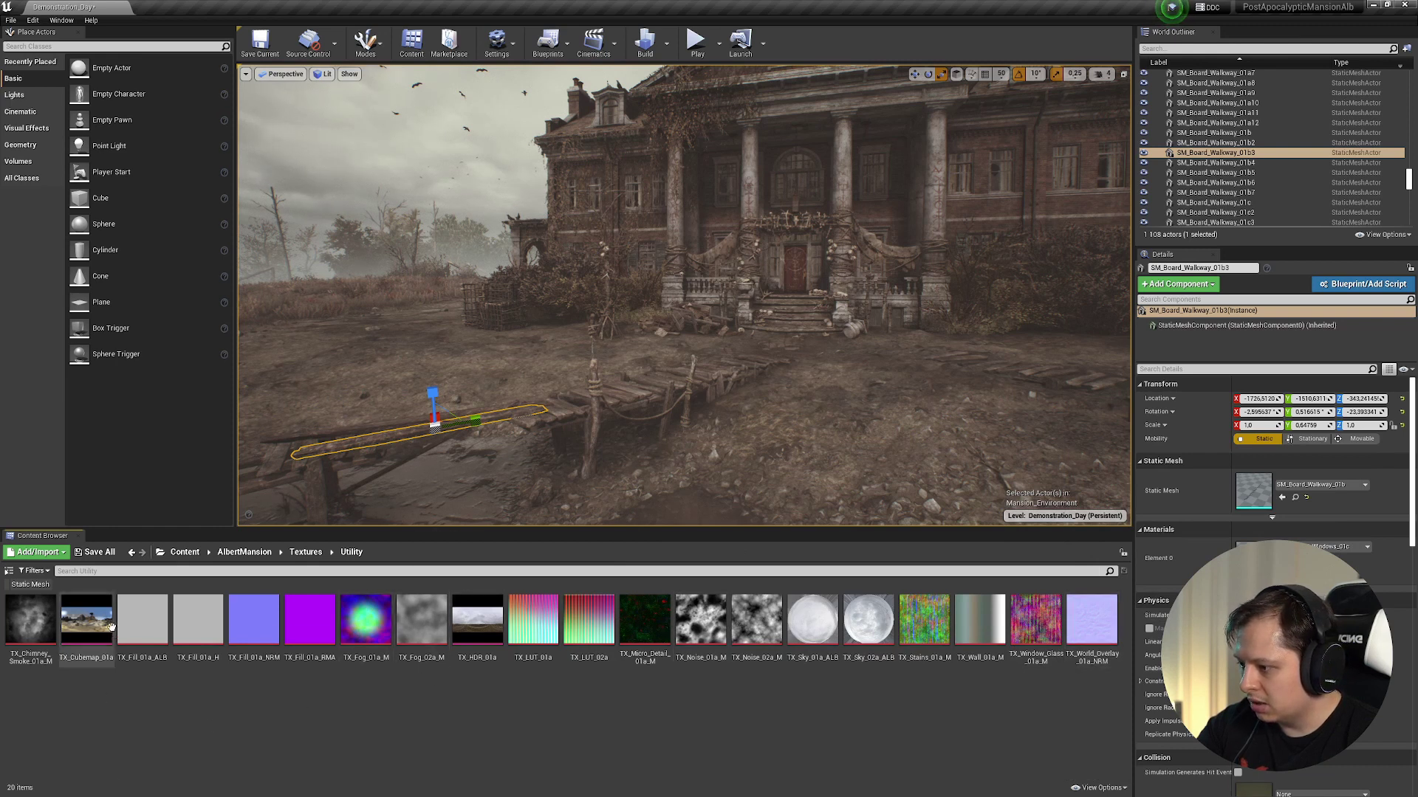
{"action": "left_click", "coordinate": [305, 552]}
{"action": "double_click", "coordinate": [193, 635]}
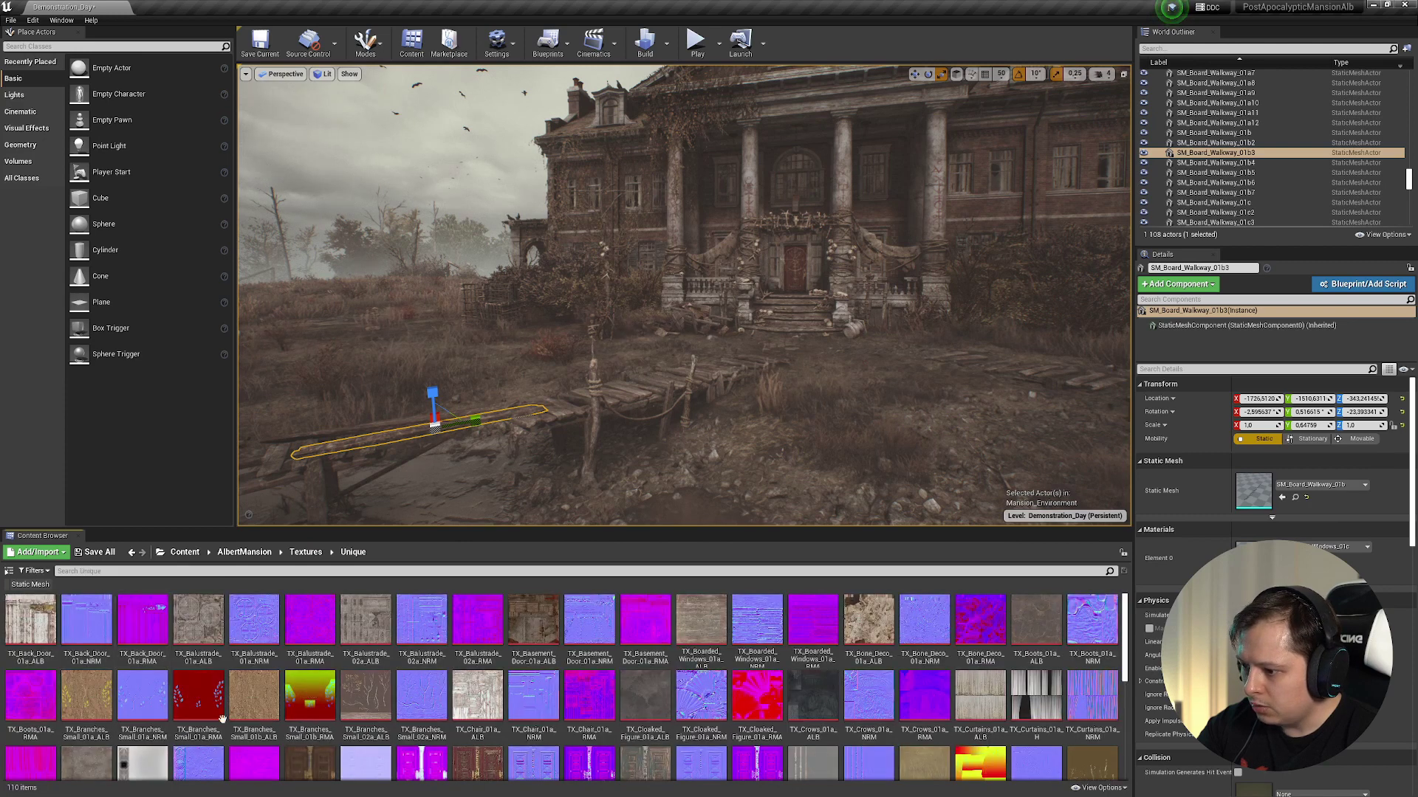
- Look through the Unique textures and inspect the red door's TX_Door_01b_ALB albedo texture
{"action": "scroll", "coordinate": [523, 707], "scroll_direction": "down", "scroll_amount": 5}
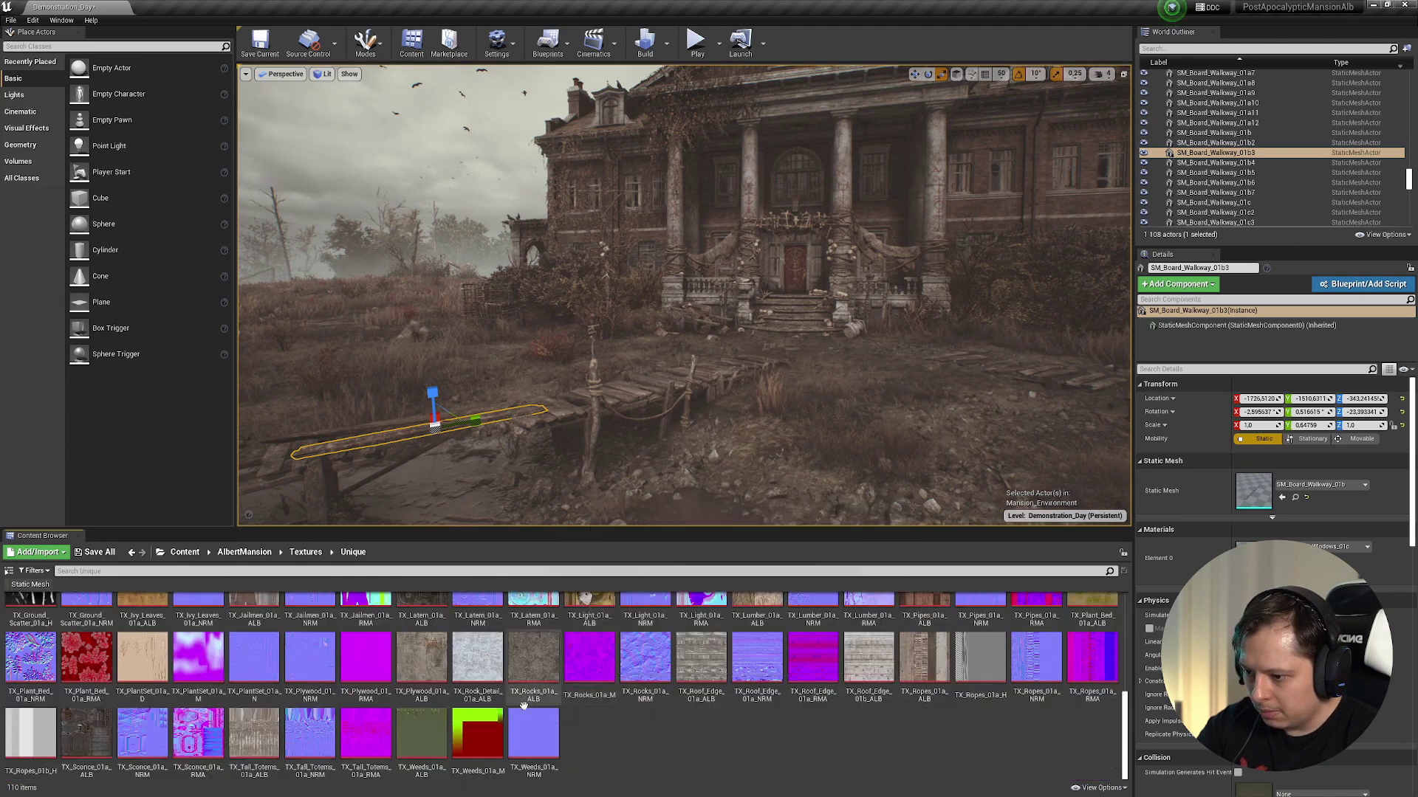
{"action": "scroll", "coordinate": [523, 707], "scroll_direction": "up", "scroll_amount": 1}
{"action": "double_click", "coordinate": [479, 650]}
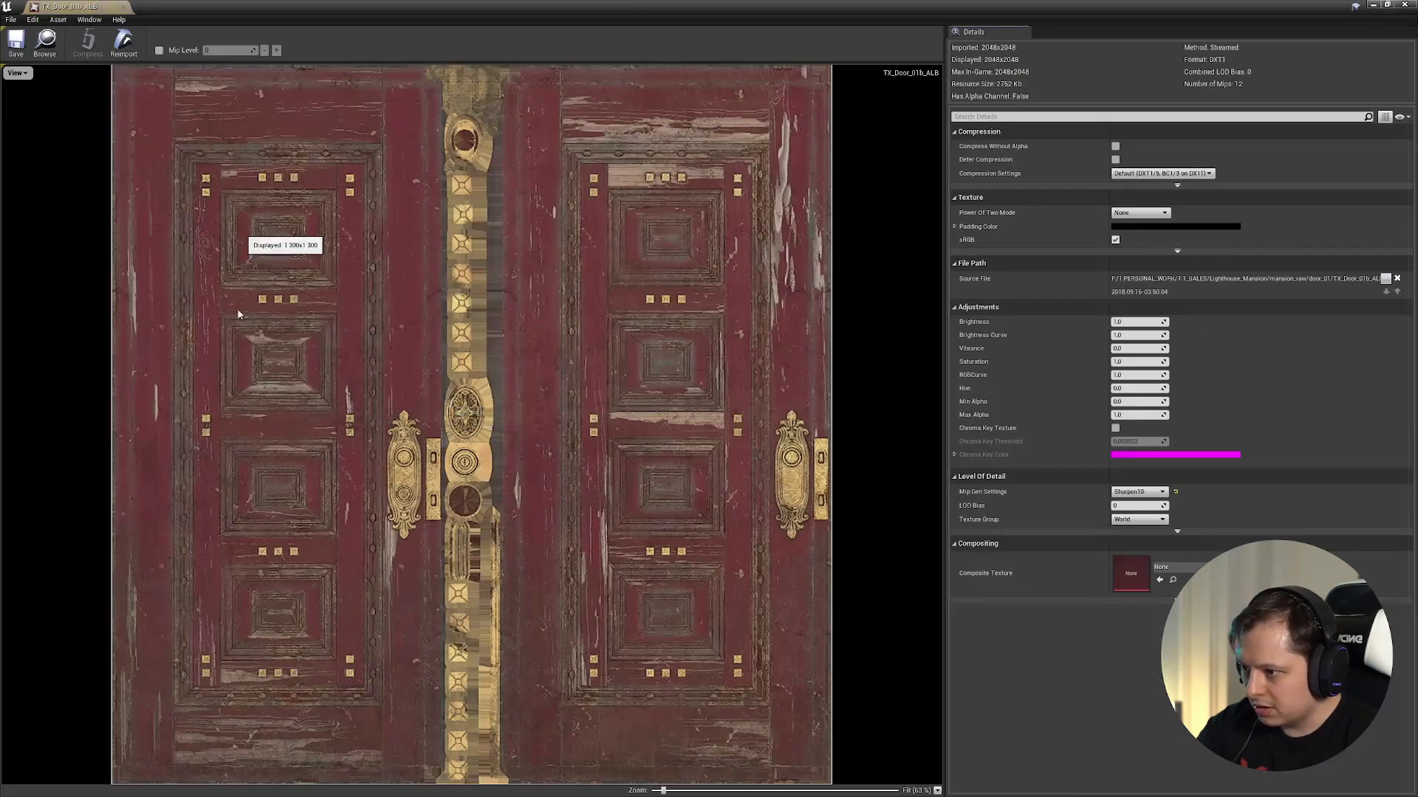
{"action": "left_click", "coordinate": [118, 7]}
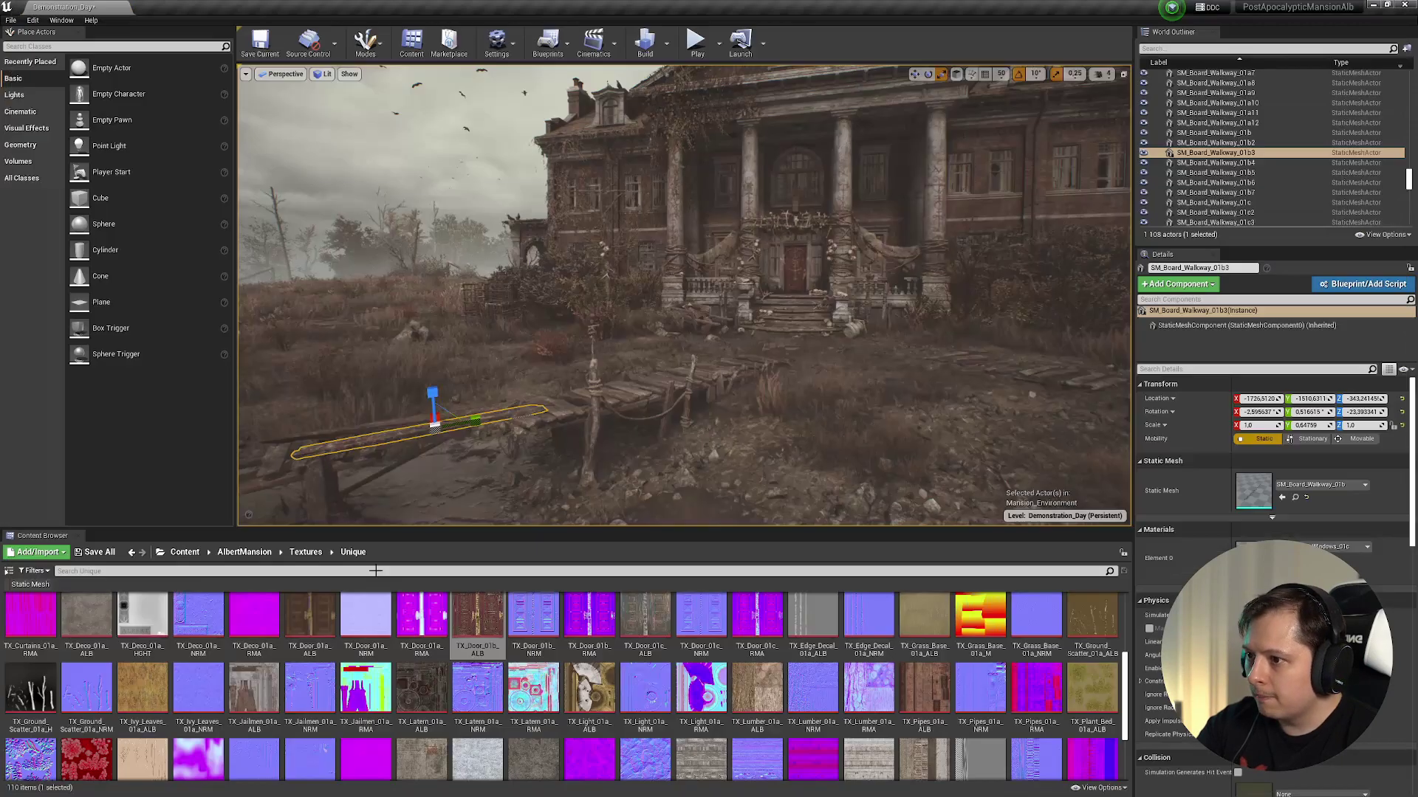
{"action": "scroll", "coordinate": [244, 601], "scroll_direction": "up", "scroll_amount": 1}
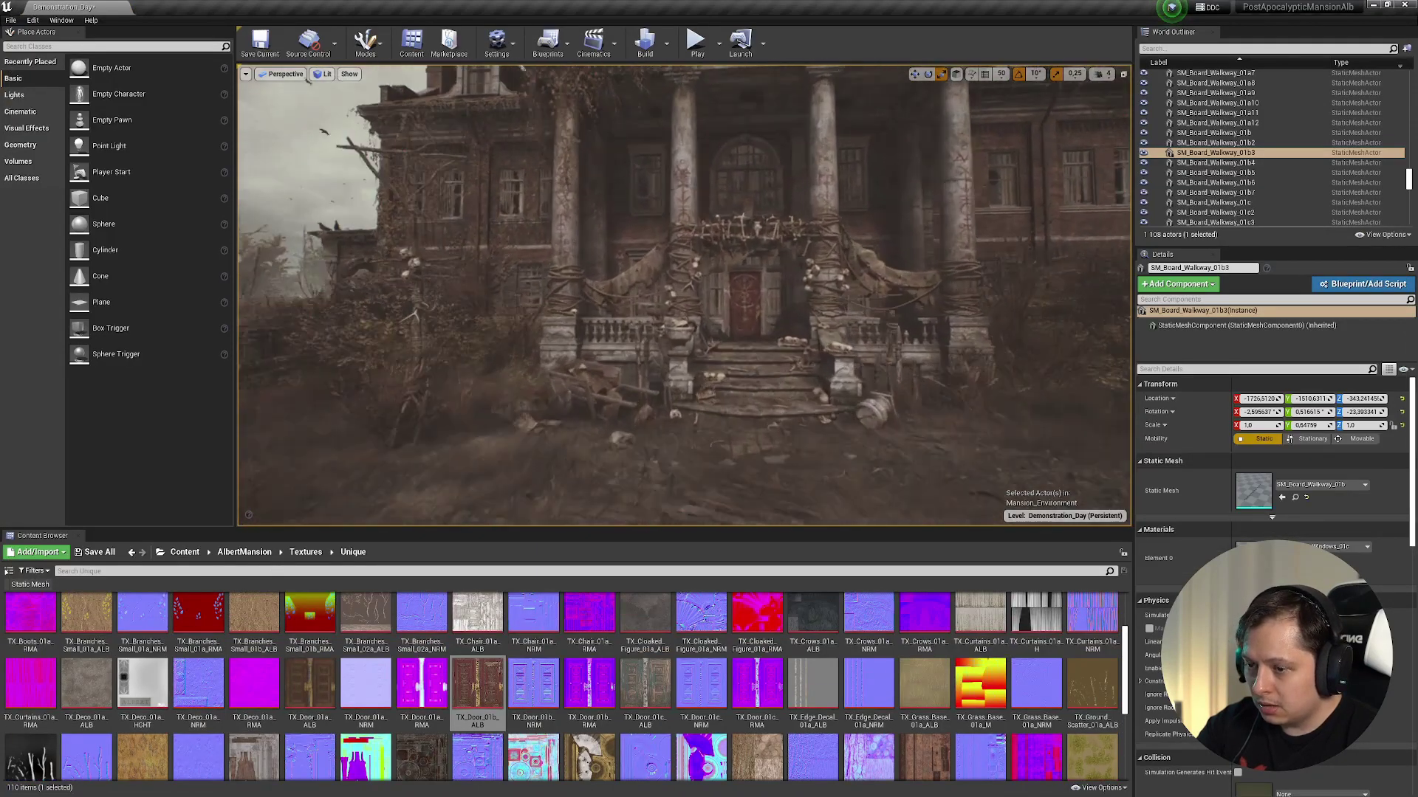
- Inspect the mansion's red front door up close in the Base Color view mode and return to Lit
{"action": "right_click_drag", "start_coordinate": [683, 295], "coordinate": [664, 266]}
{"action": "key", "text": "alt+3"}
{"action": "right_click_drag", "start_coordinate": [881, 367], "coordinate": [880, 391]}
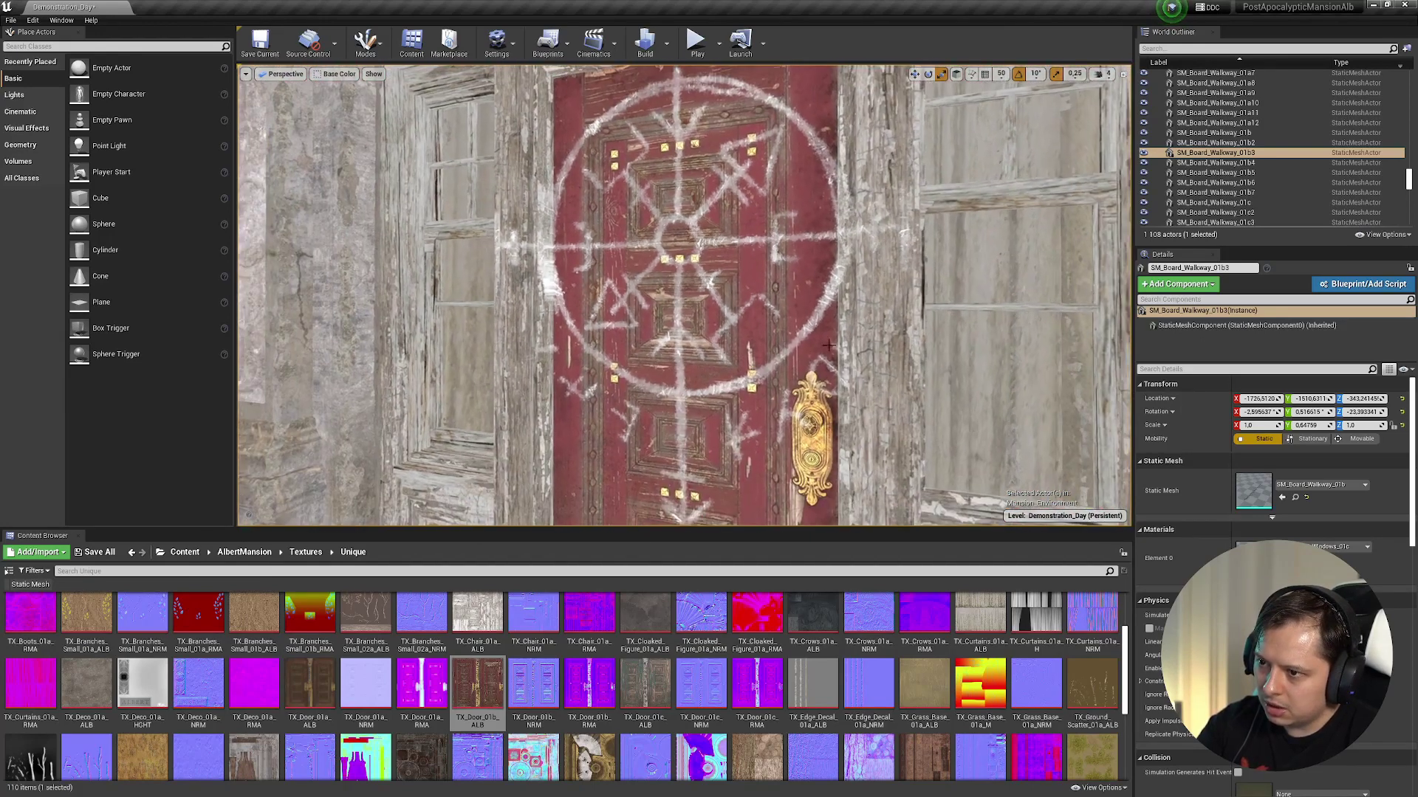
{"action": "key", "text": "alt+5"}
{"action": "key", "text": "alt+3"}
{"action": "key", "text": "alt+4"}
{"action": "right_click_drag", "start_coordinate": [846, 360], "coordinate": [888, 356]}
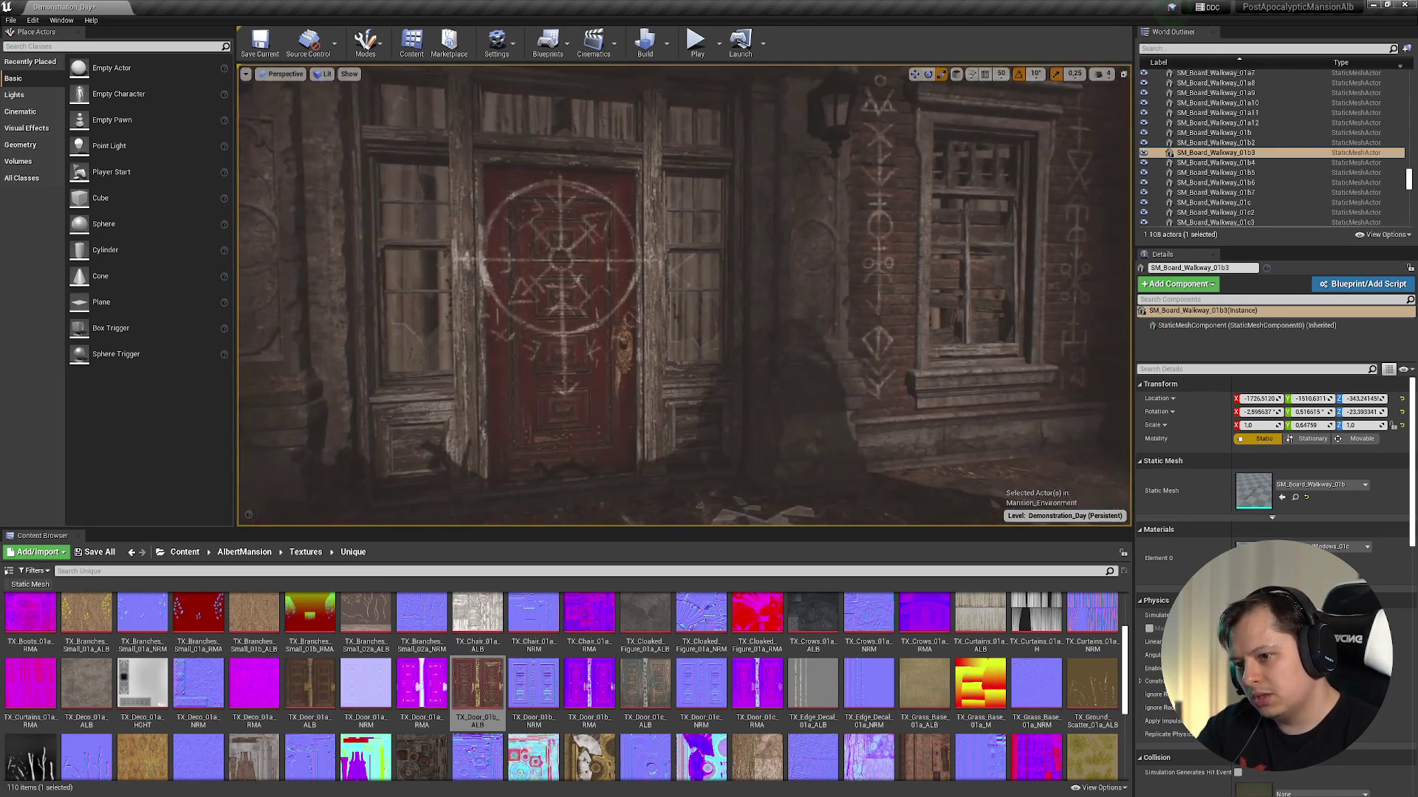
- Browse the Tileable textures folder and inspect TX_Trim_01b_ALB with its alpha channel display turned off
{"action": "left_click", "coordinate": [305, 552]}
{"action": "double_click", "coordinate": [72, 647]}
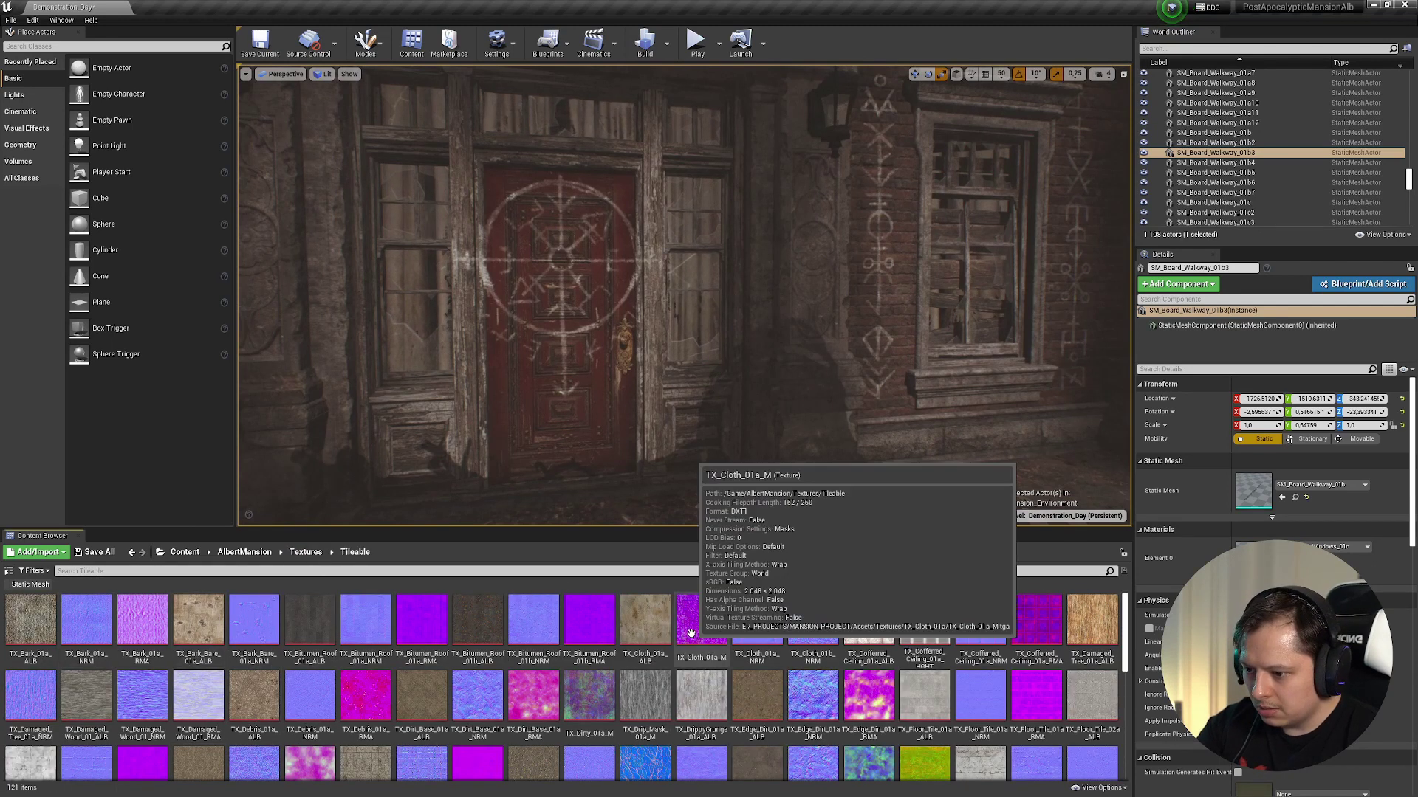
{"action": "scroll", "coordinate": [400, 708], "scroll_direction": "down", "scroll_amount": 1}
{"action": "scroll", "coordinate": [401, 707], "scroll_direction": "down", "scroll_amount": 5}
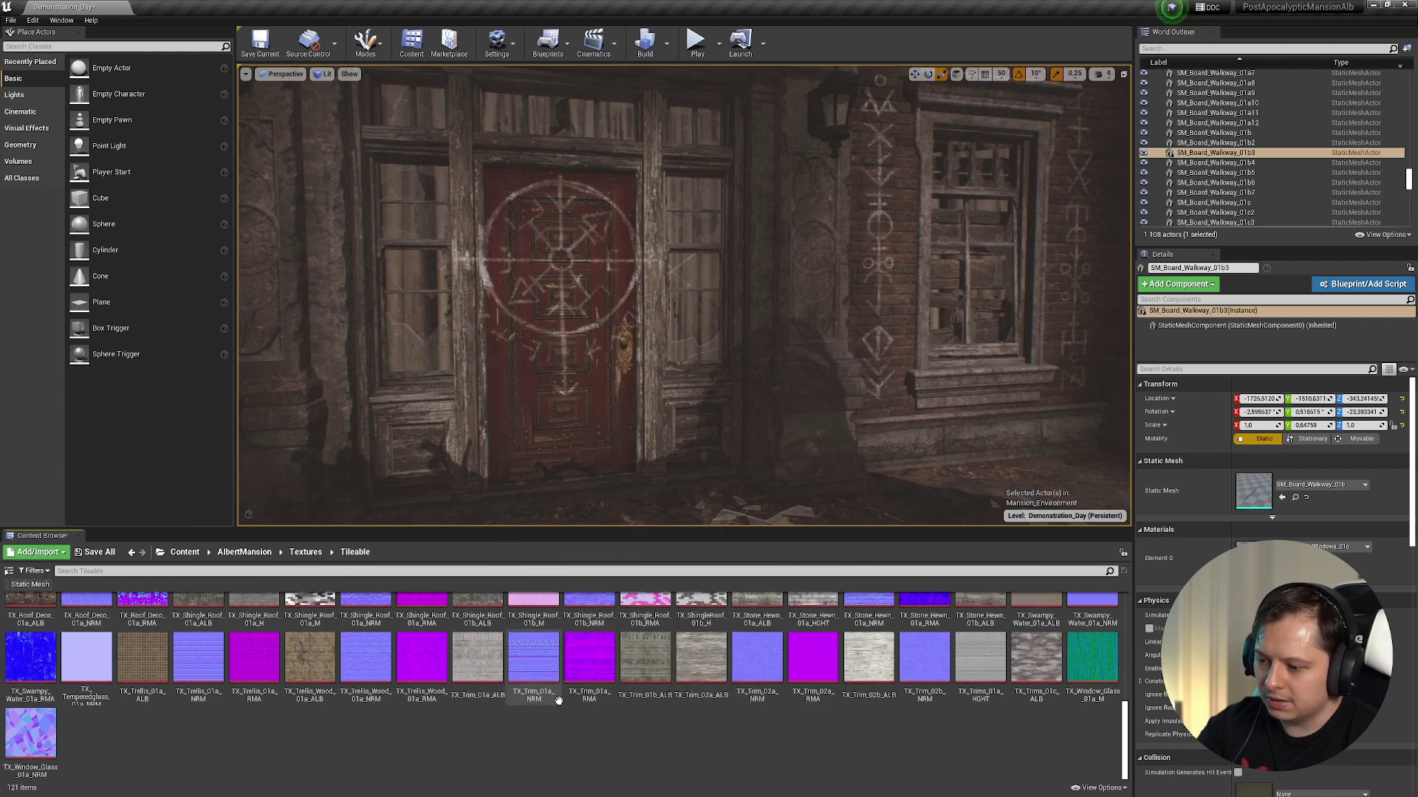
{"action": "double_click", "coordinate": [645, 657]}
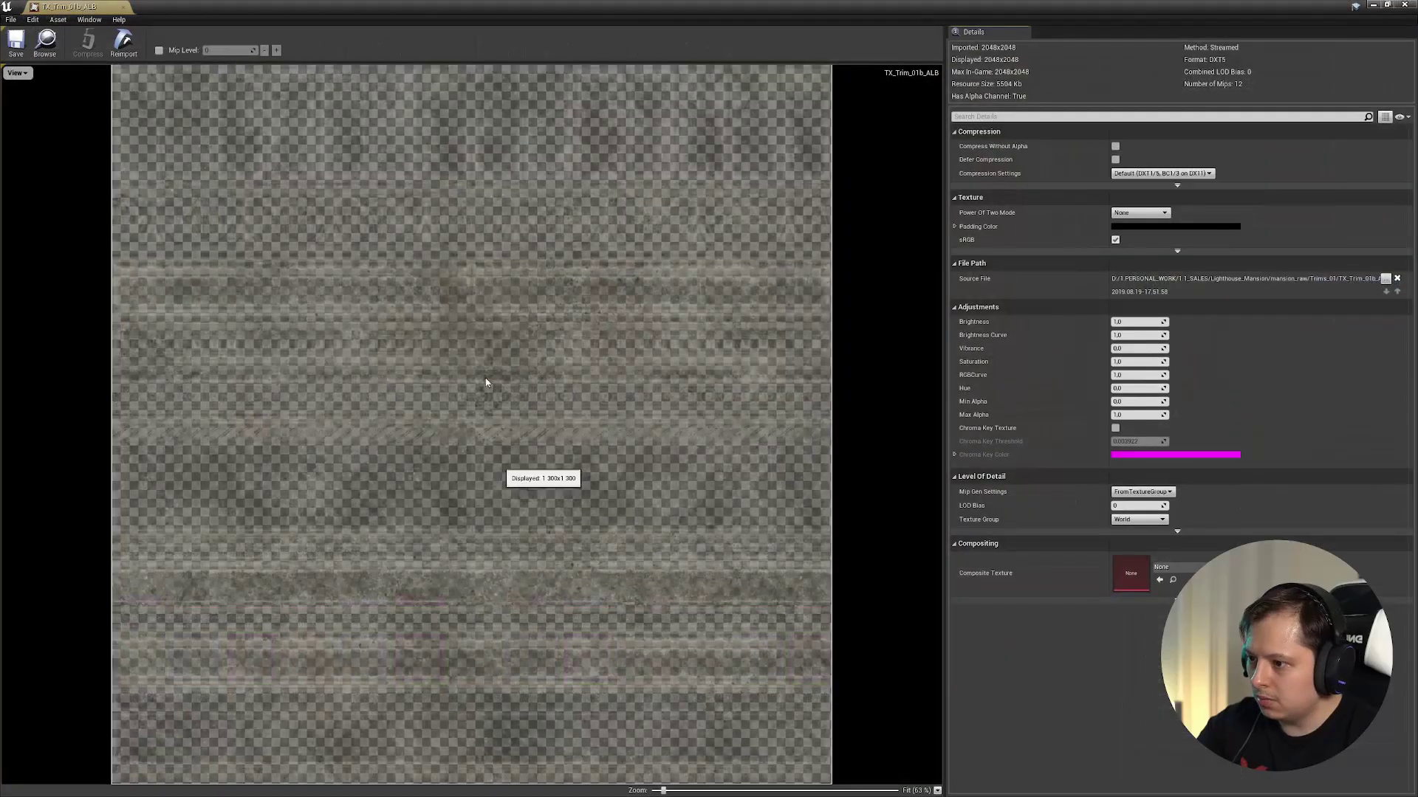
{"action": "left_click", "coordinate": [8, 71]}
{"action": "left_click", "coordinate": [30, 133]}
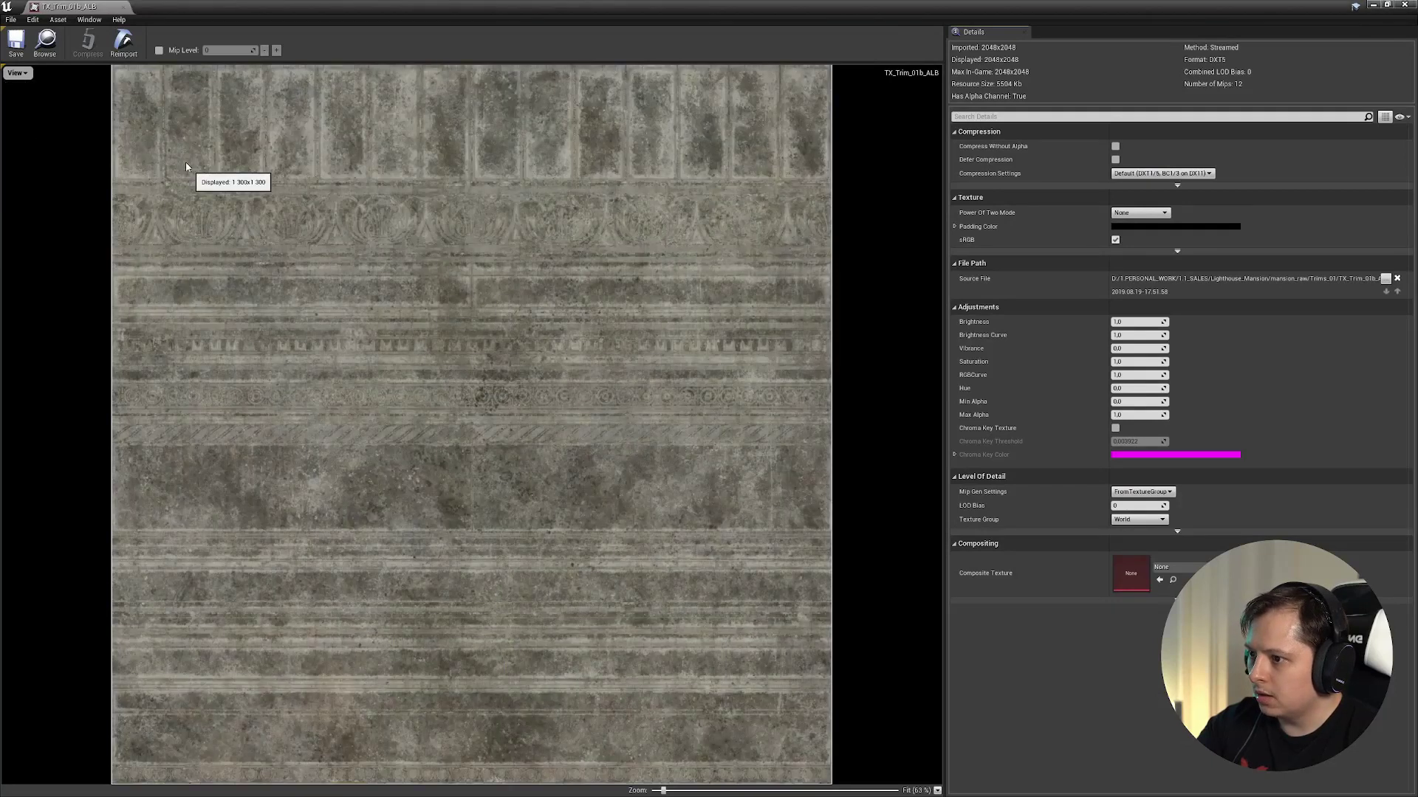
{"action": "left_click", "coordinate": [1404, 4]}
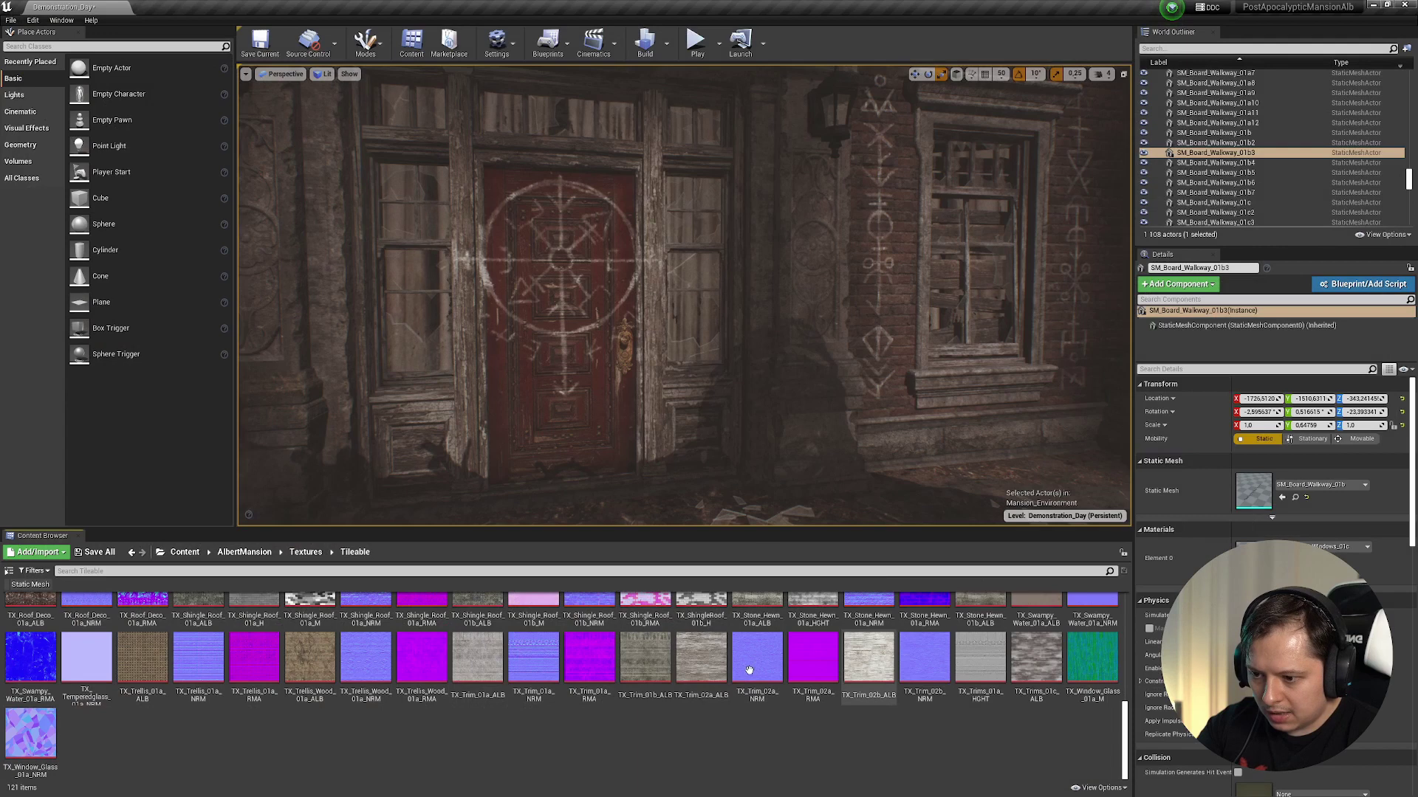
- Inspect the TX_Trim_02a_ALB wood texture with alpha display off, and its TX_Trim_02a_NRM normal map
{"action": "double_click", "coordinate": [700, 657]}
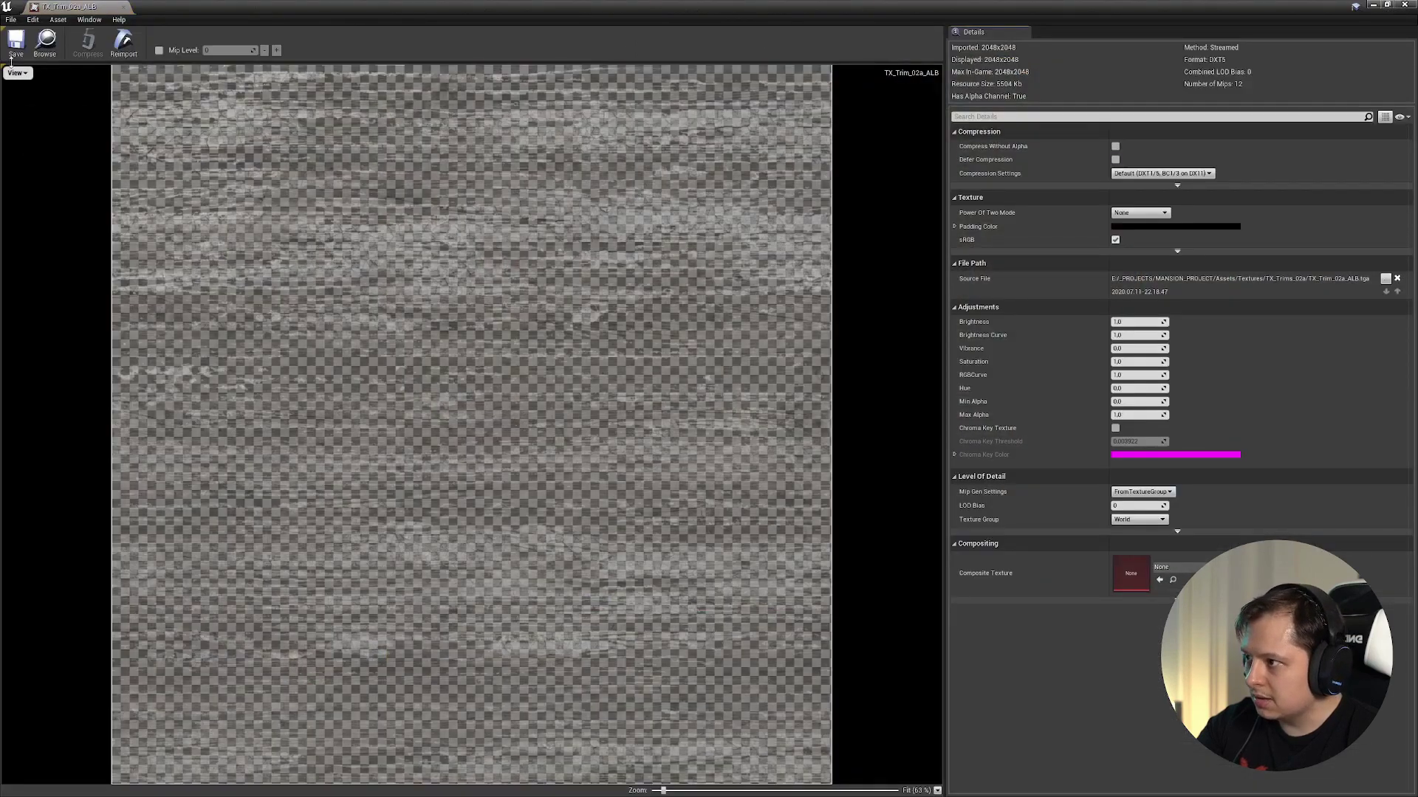
{"action": "left_click", "coordinate": [26, 76]}
{"action": "left_click", "coordinate": [42, 139]}
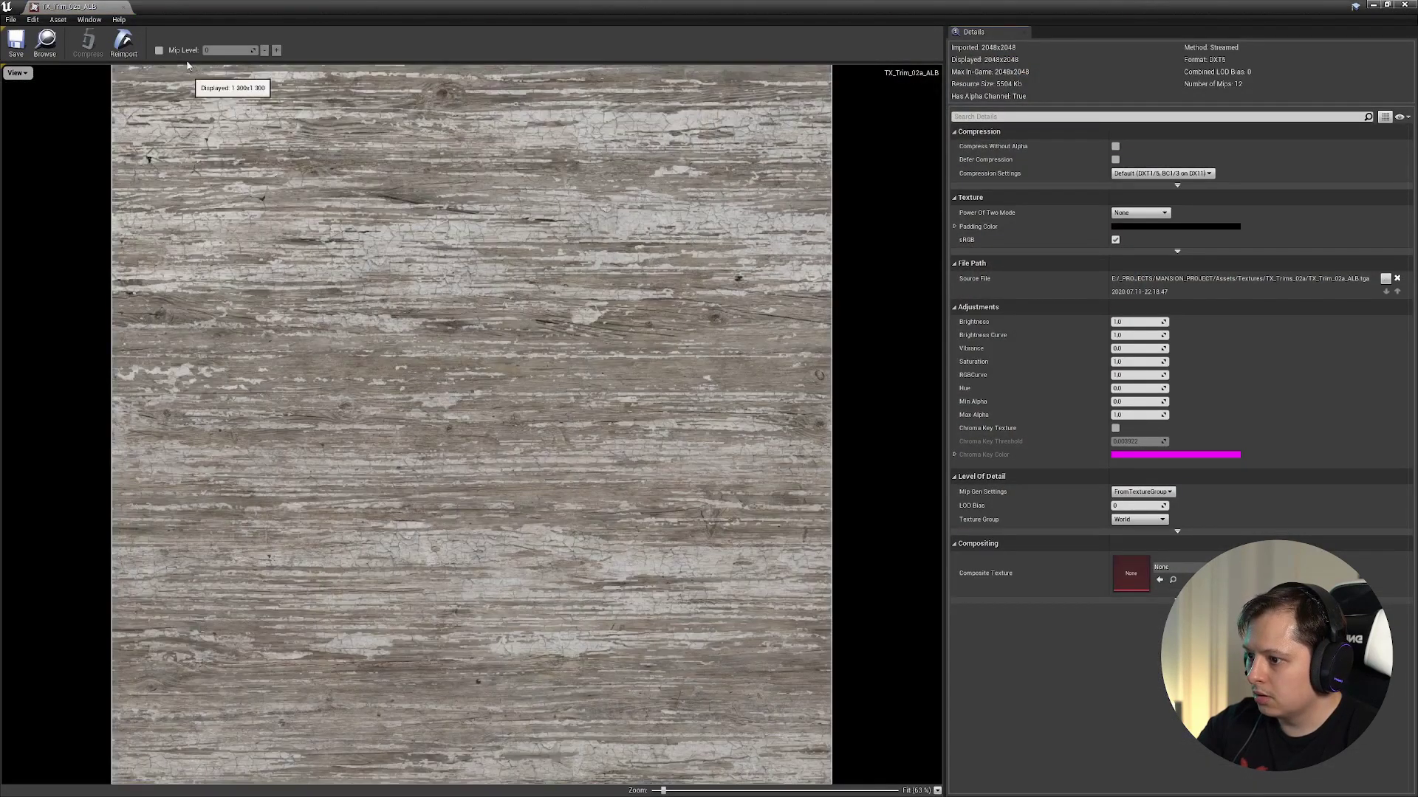
{"action": "left_click", "coordinate": [116, 9]}
{"action": "double_click", "coordinate": [760, 657]}
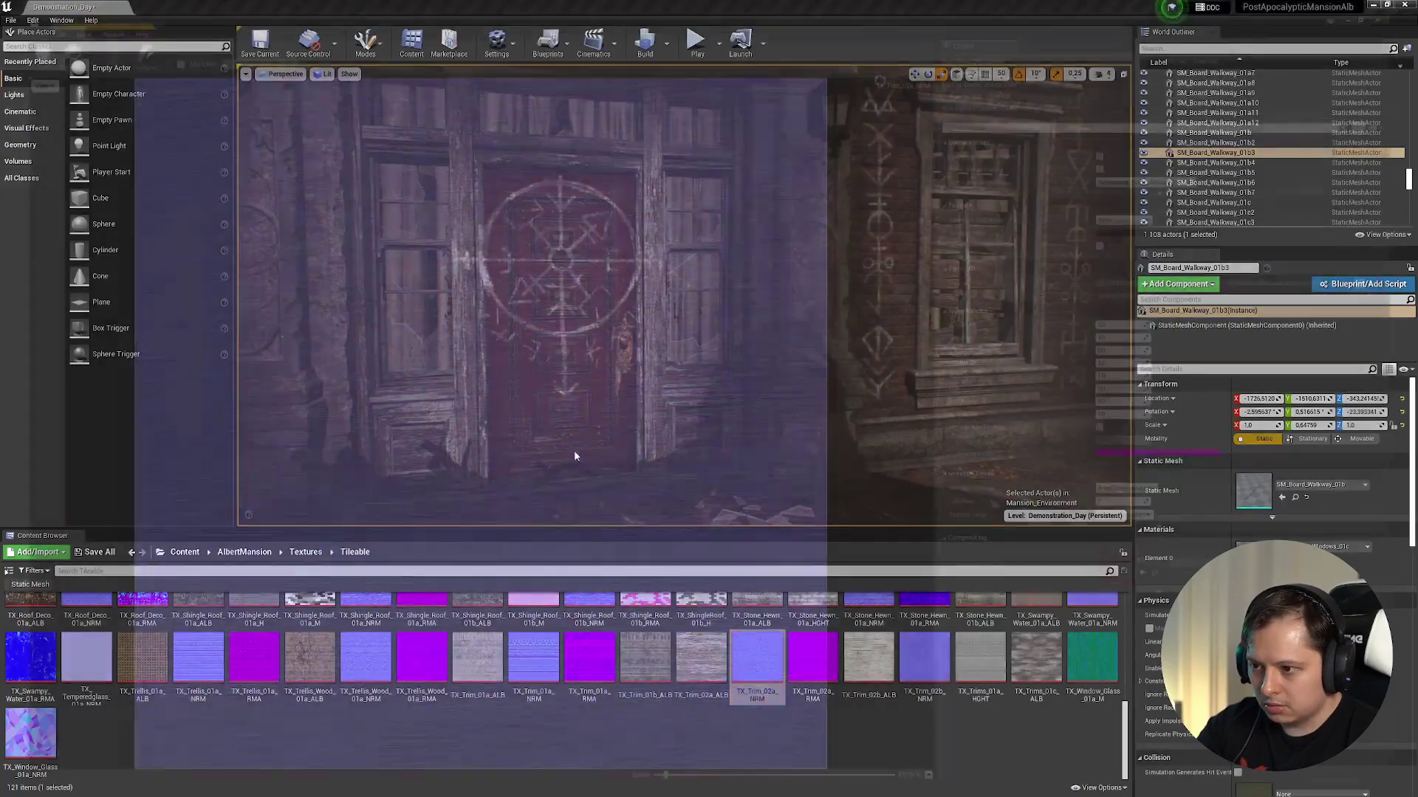
{"action": "left_click", "coordinate": [28, 73]}
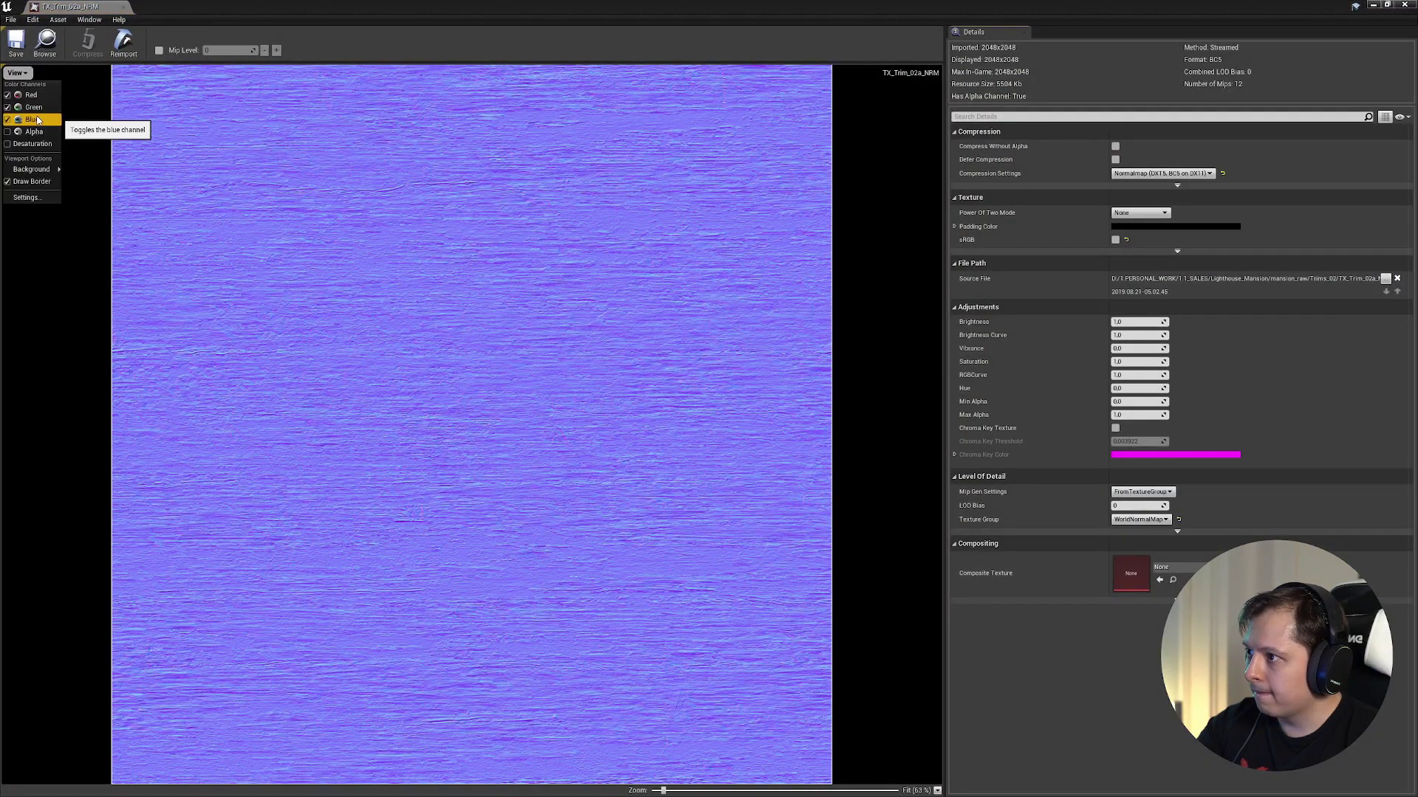
{"action": "left_click", "coordinate": [378, 197]}
{"action": "left_click", "coordinate": [1405, 4]}
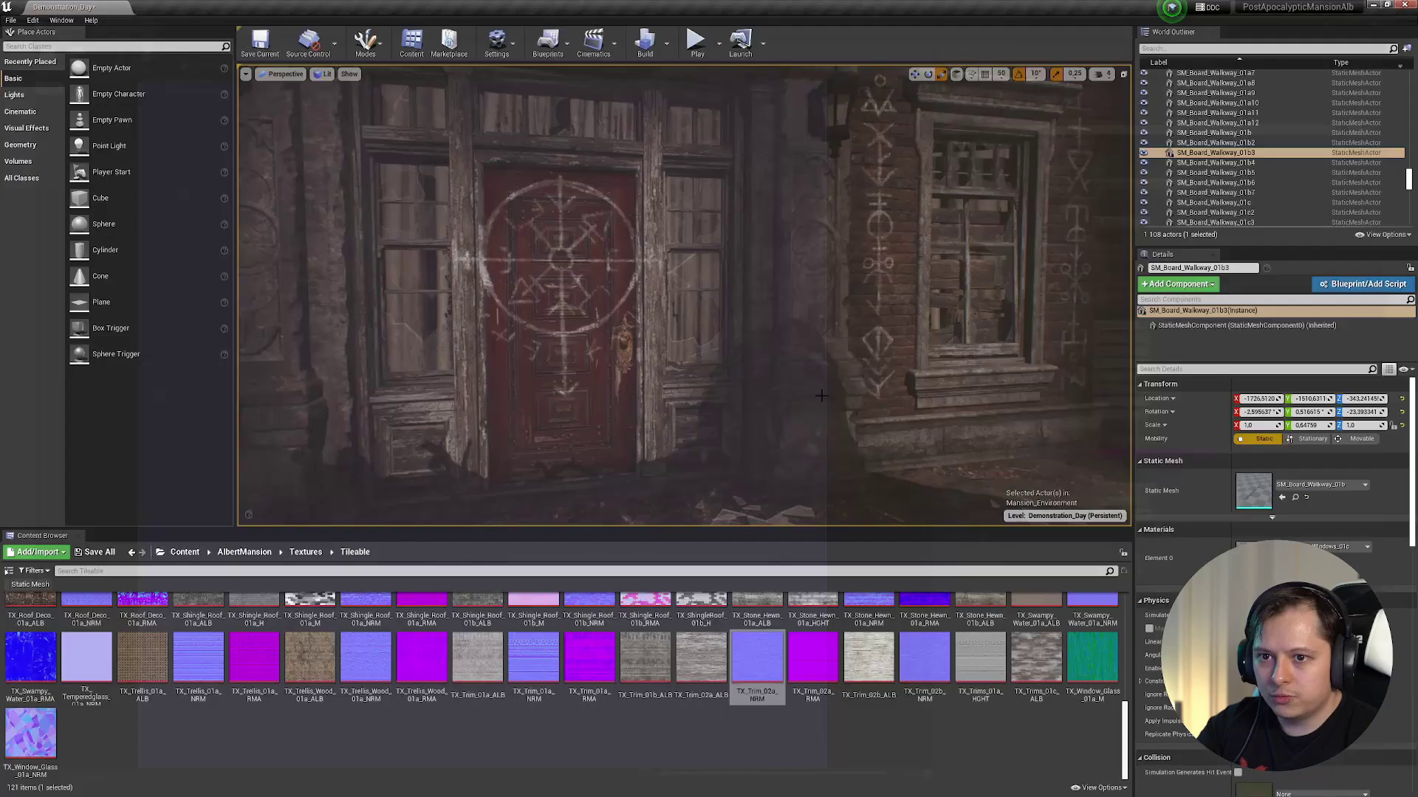
- Select the window wall section beside the front door and open its wall component's static mesh
{"action": "left_click", "coordinate": [872, 288]}
{"action": "right_click_drag", "start_coordinate": [871, 288], "coordinate": [938, 294]}
{"action": "left_click", "coordinate": [1247, 335]}
{"action": "double_click", "coordinate": [1249, 497]}
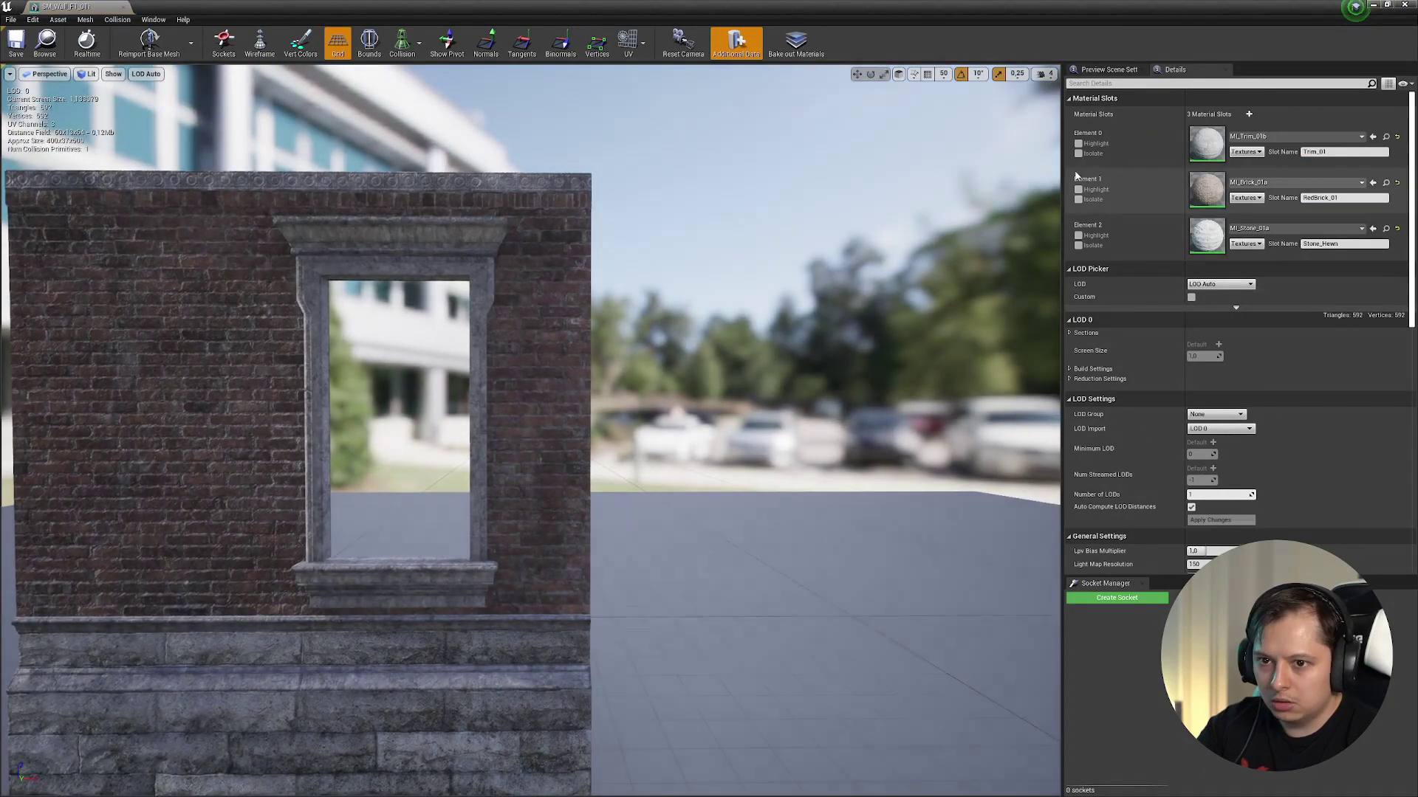
- Isolate the MI_Trim_01b material element on the wall mesh and examine the trim around the window
{"action": "left_click", "coordinate": [1078, 152]}
{"action": "key", "text": "a"}
{"action": "mouse_move", "coordinate": [738, 340]}
{"action": "right_mouse_down"}
{"action": "mouse_move", "coordinate": [761, 357]}
{"action": "mouse_move", "coordinate": [716, 390]}
{"action": "mouse_move", "coordinate": [729, 284]}
{"action": "mouse_move", "coordinate": [728, 329]}
{"action": "right_mouse_up"}
{"action": "key", "text": "w"}
{"action": "key", "text": "w"}
{"action": "key", "text": "s"}
{"action": "right_click_drag", "start_coordinate": [535, 361], "coordinate": [546, 387]}
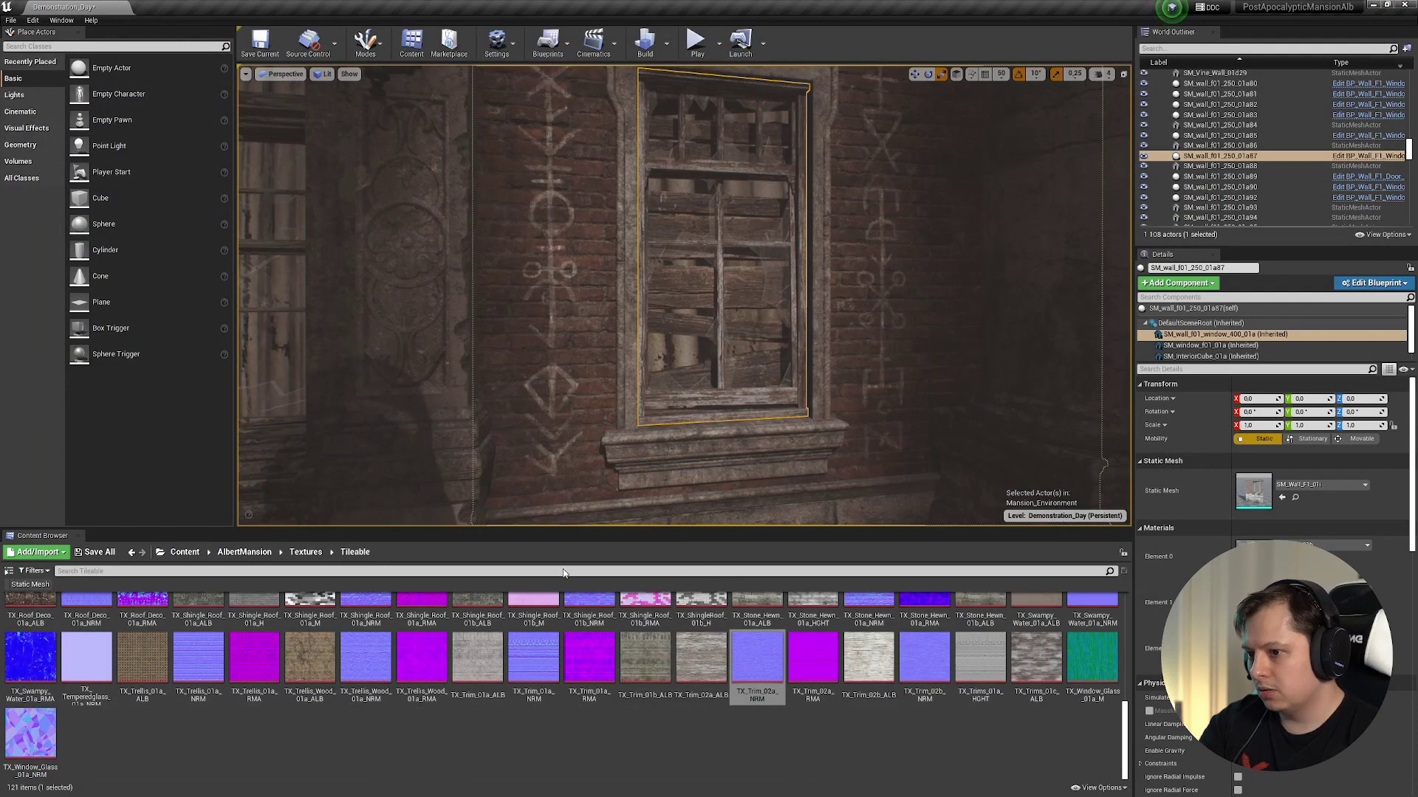
- Browse the Decals textures folder and return to the root Content folder
{"action": "left_click", "coordinate": [307, 555]}
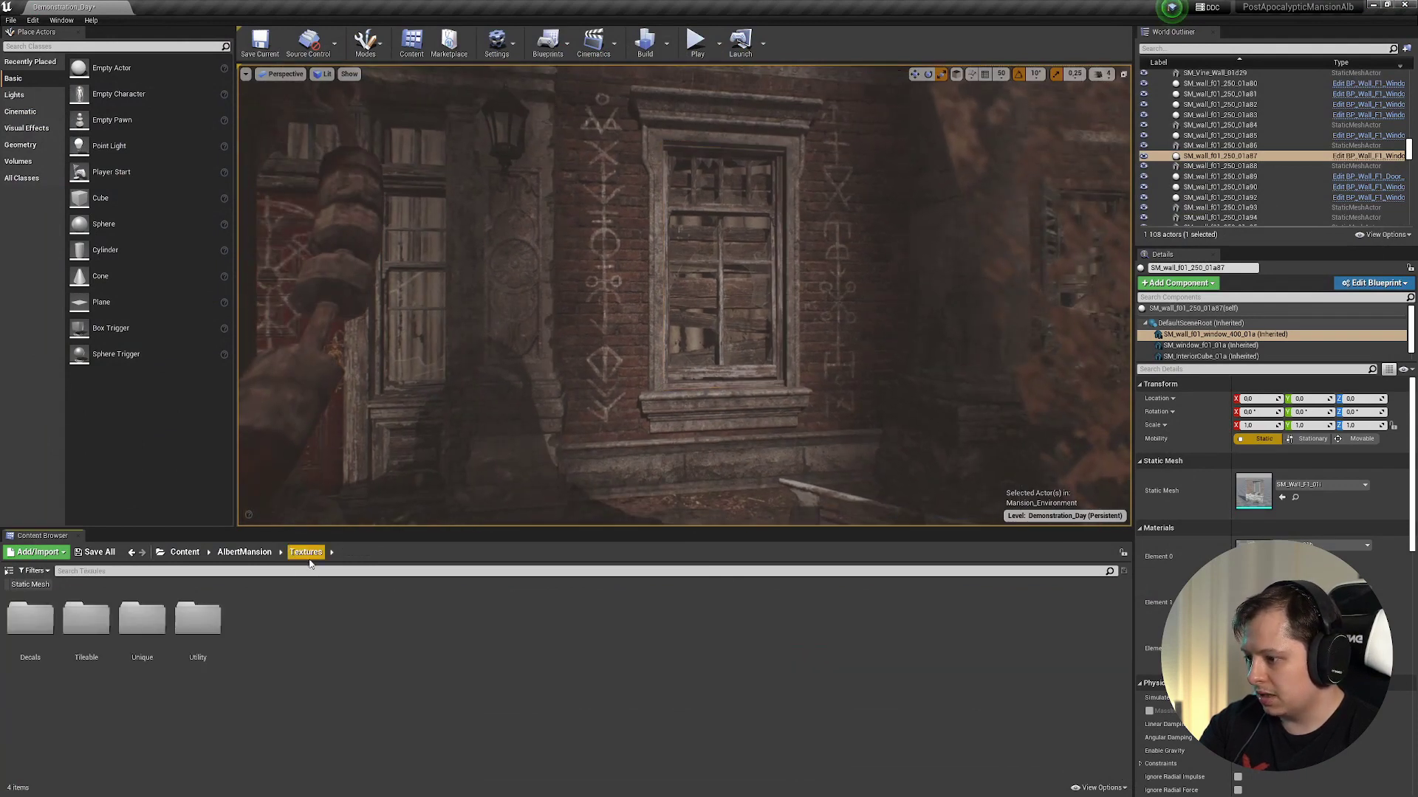
{"action": "double_click", "coordinate": [25, 657]}
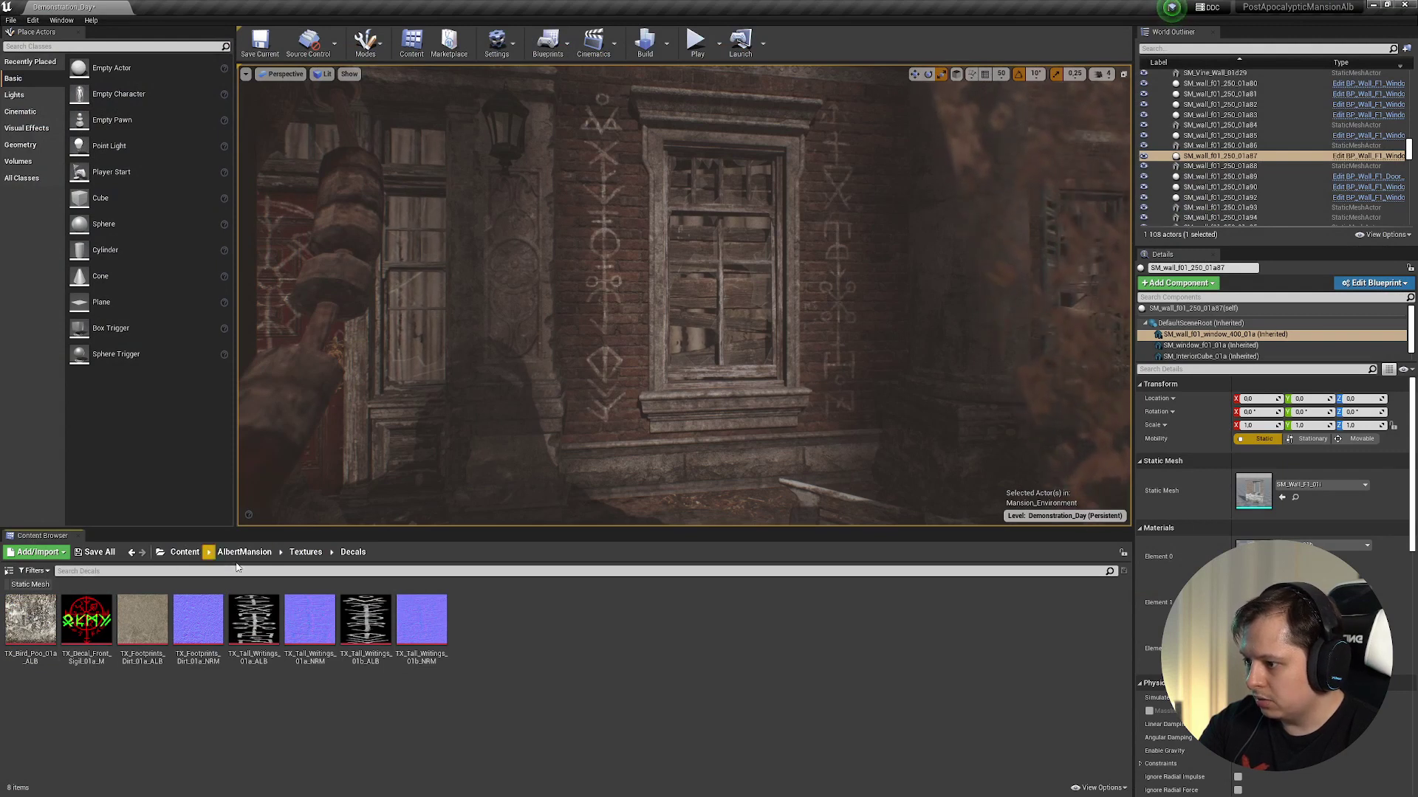
{"action": "left_click", "coordinate": [185, 553]}
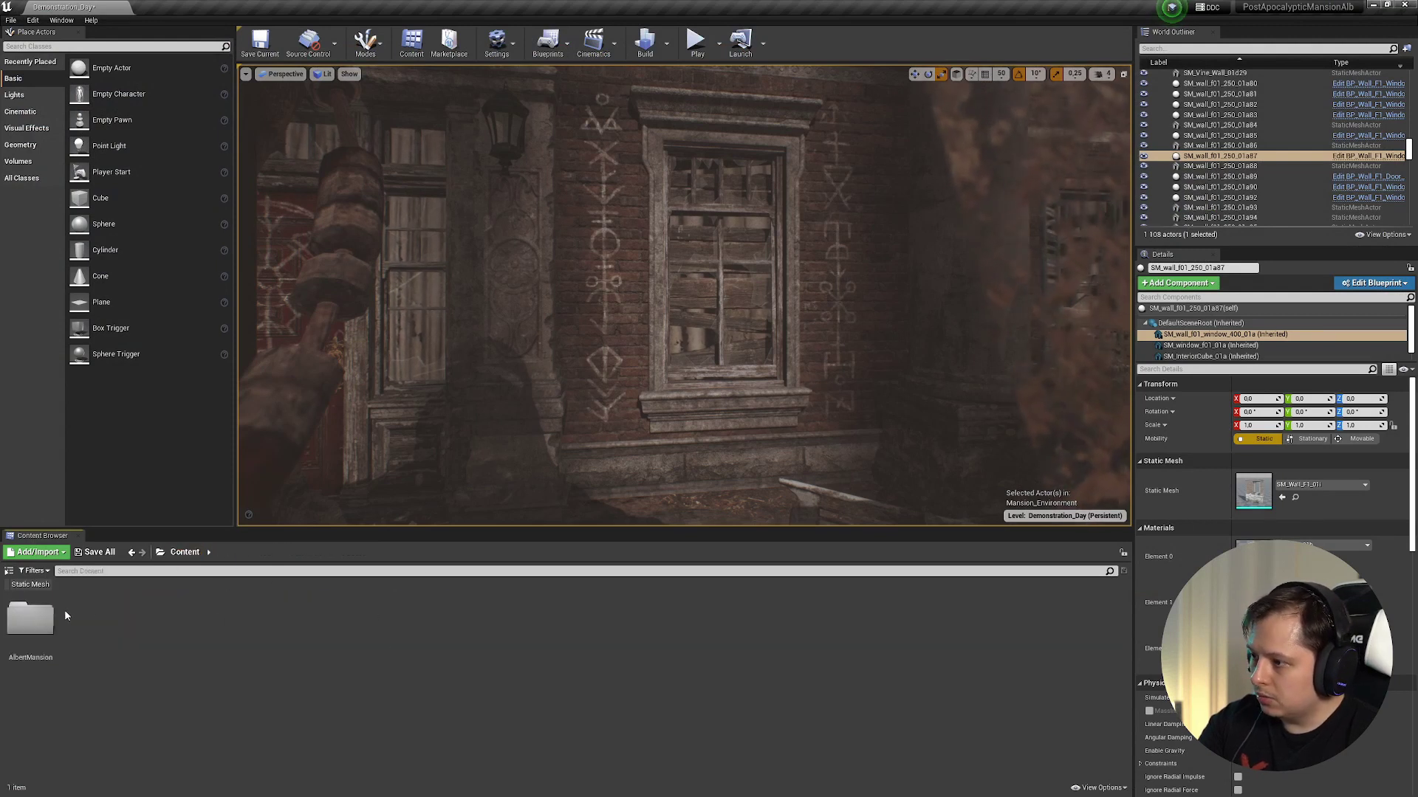
- View the scene through CineCameraActor17 and CameraActor4 with the gizmo icons hidden, and stop piloting the camera
{"action": "left_click", "coordinate": [328, 194]}
{"action": "left_click", "coordinate": [283, 74]}
{"action": "mouse_move", "coordinate": [311, 189]}
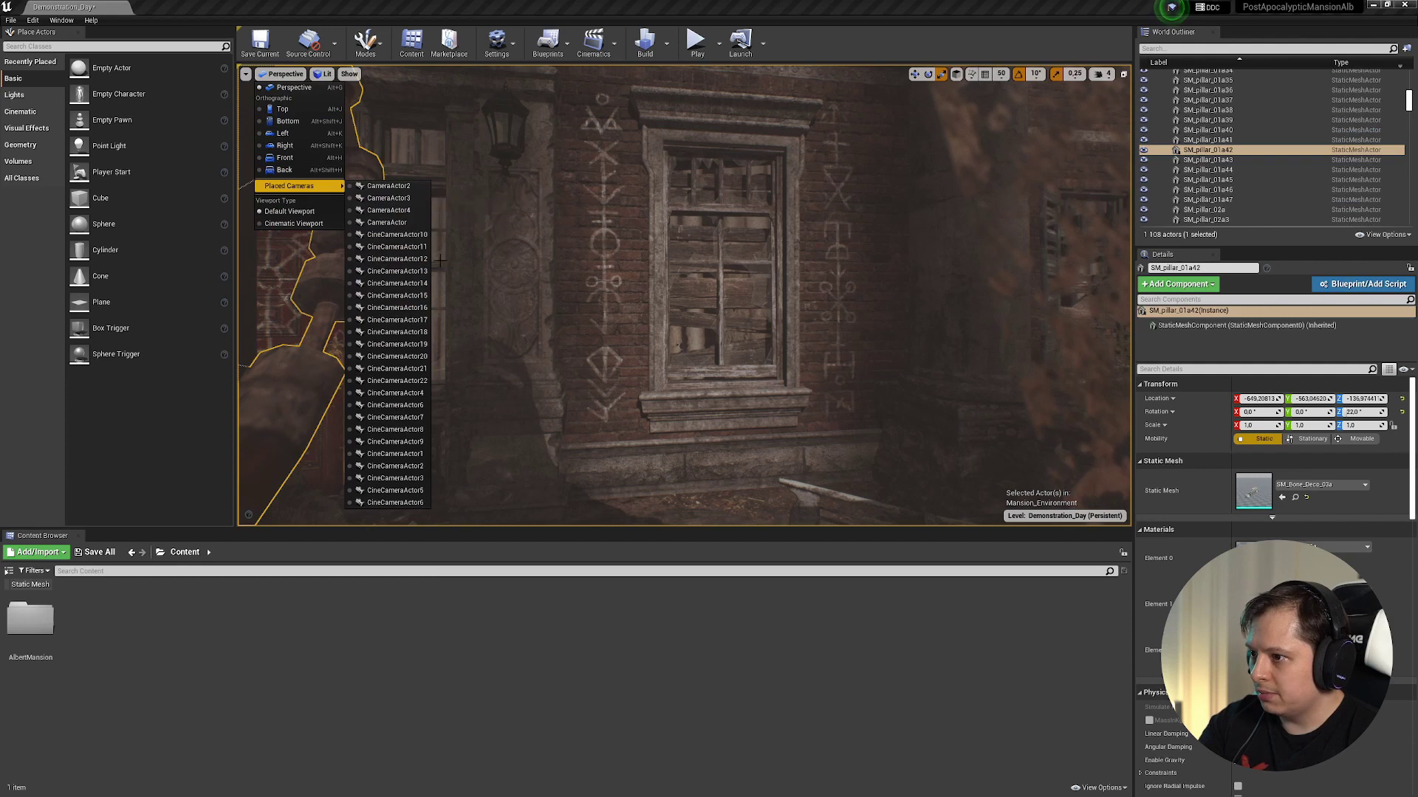
{"action": "left_click", "coordinate": [393, 319]}
{"action": "left_click", "coordinate": [619, 392]}
{"action": "key", "text": "g"}
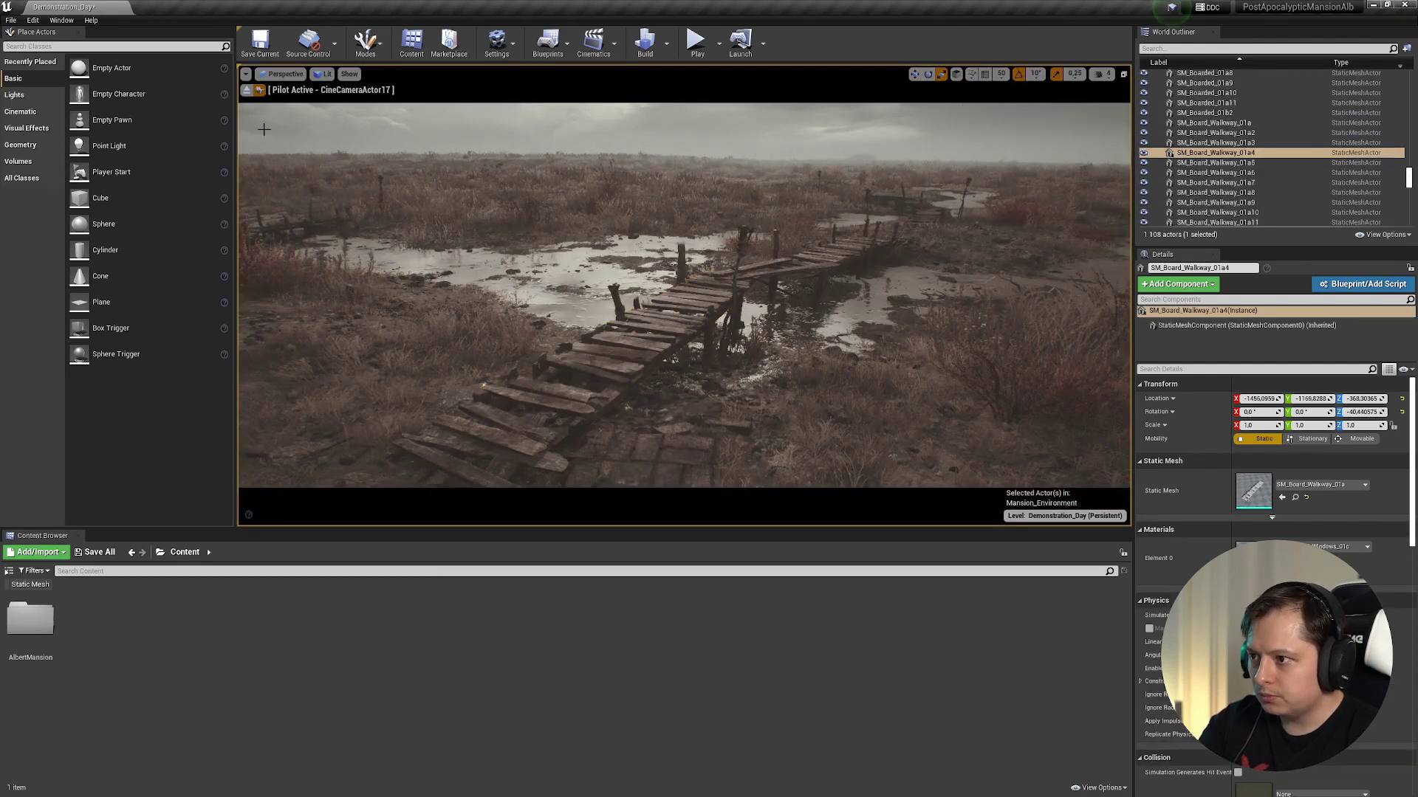
{"action": "left_click", "coordinate": [283, 75]}
{"action": "mouse_move", "coordinate": [302, 190]}
{"action": "left_click", "coordinate": [410, 212]}
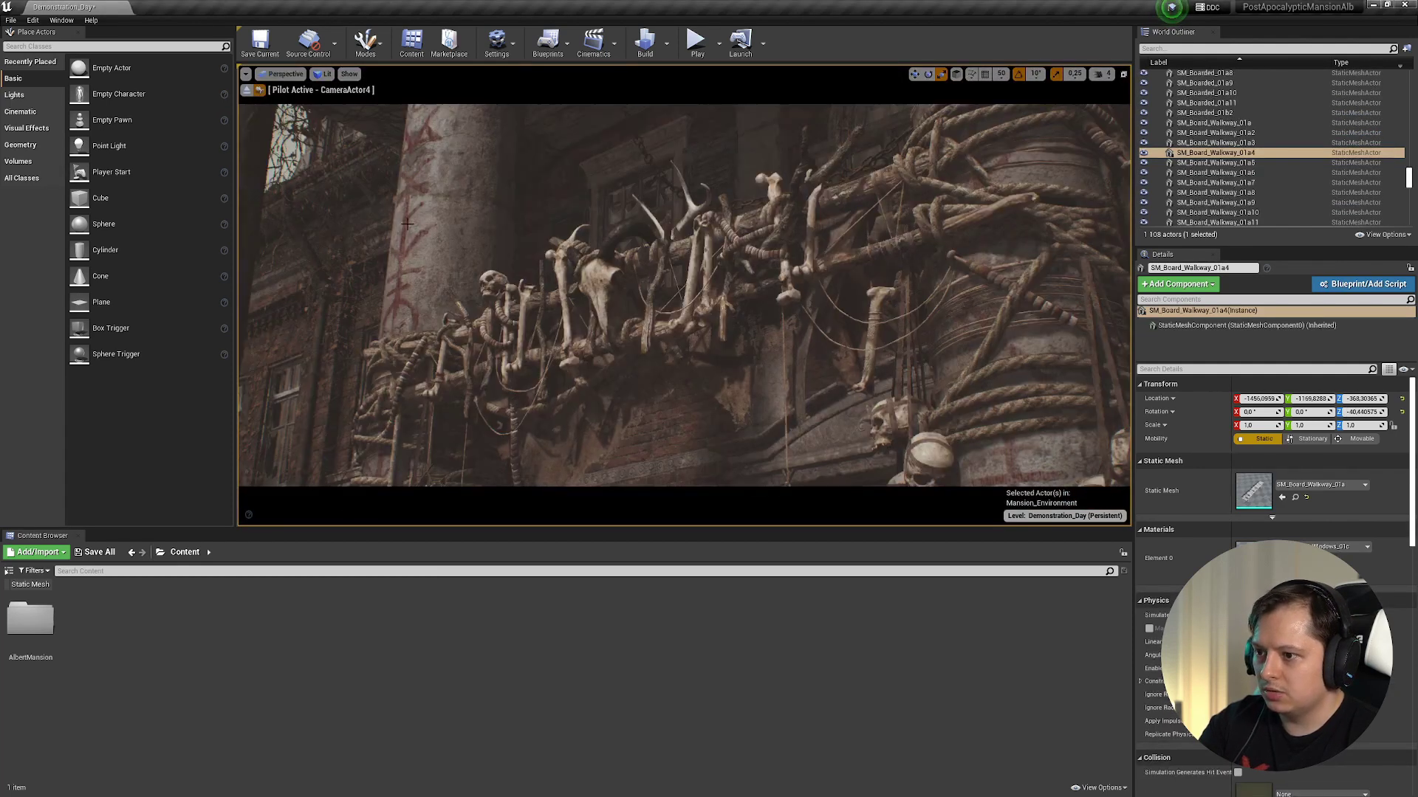
{"action": "left_click", "coordinate": [246, 90]}
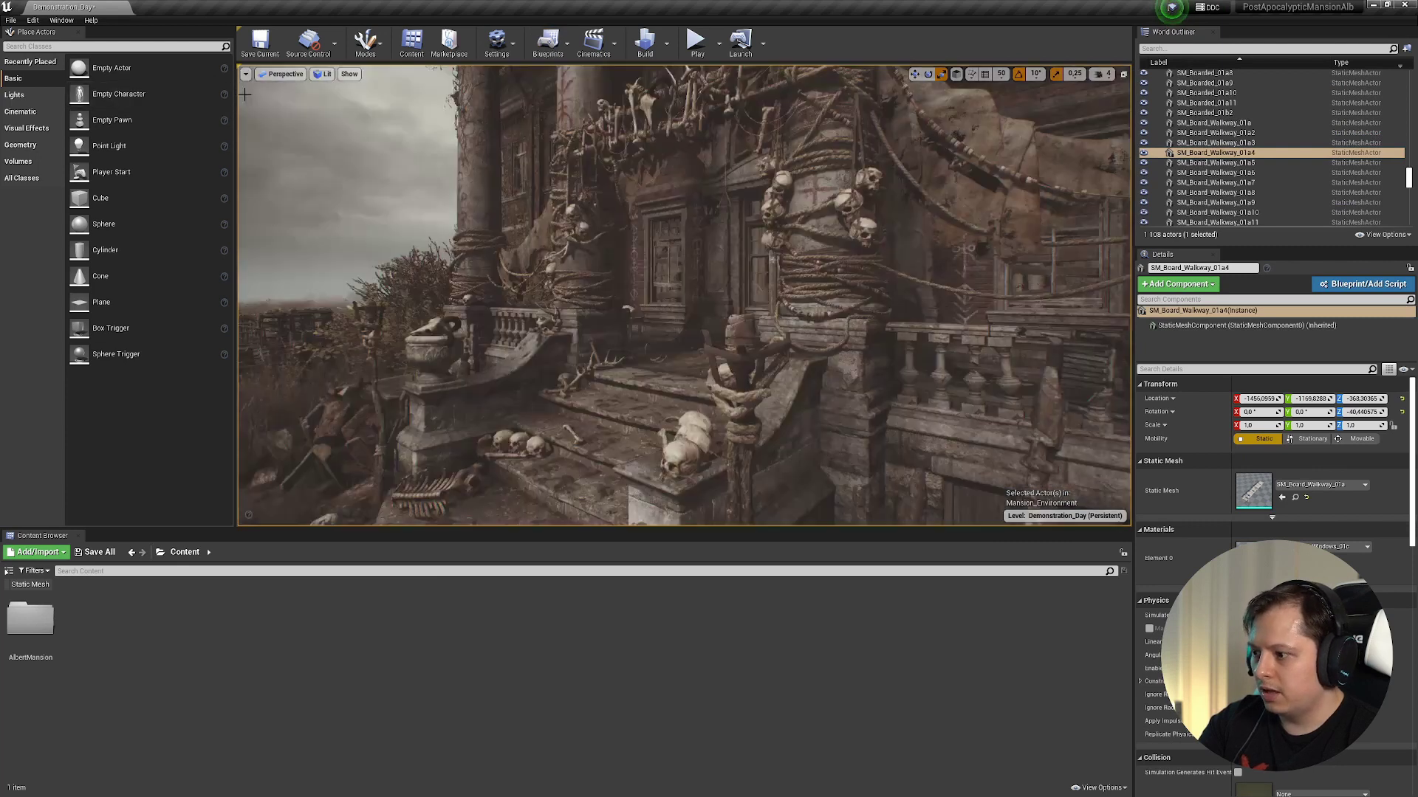
- Open BP_Torch_01a from the AlbertMansion Blueprints folder and show the torch in the blueprint's 3D view
{"action": "double_click", "coordinate": [36, 625]}
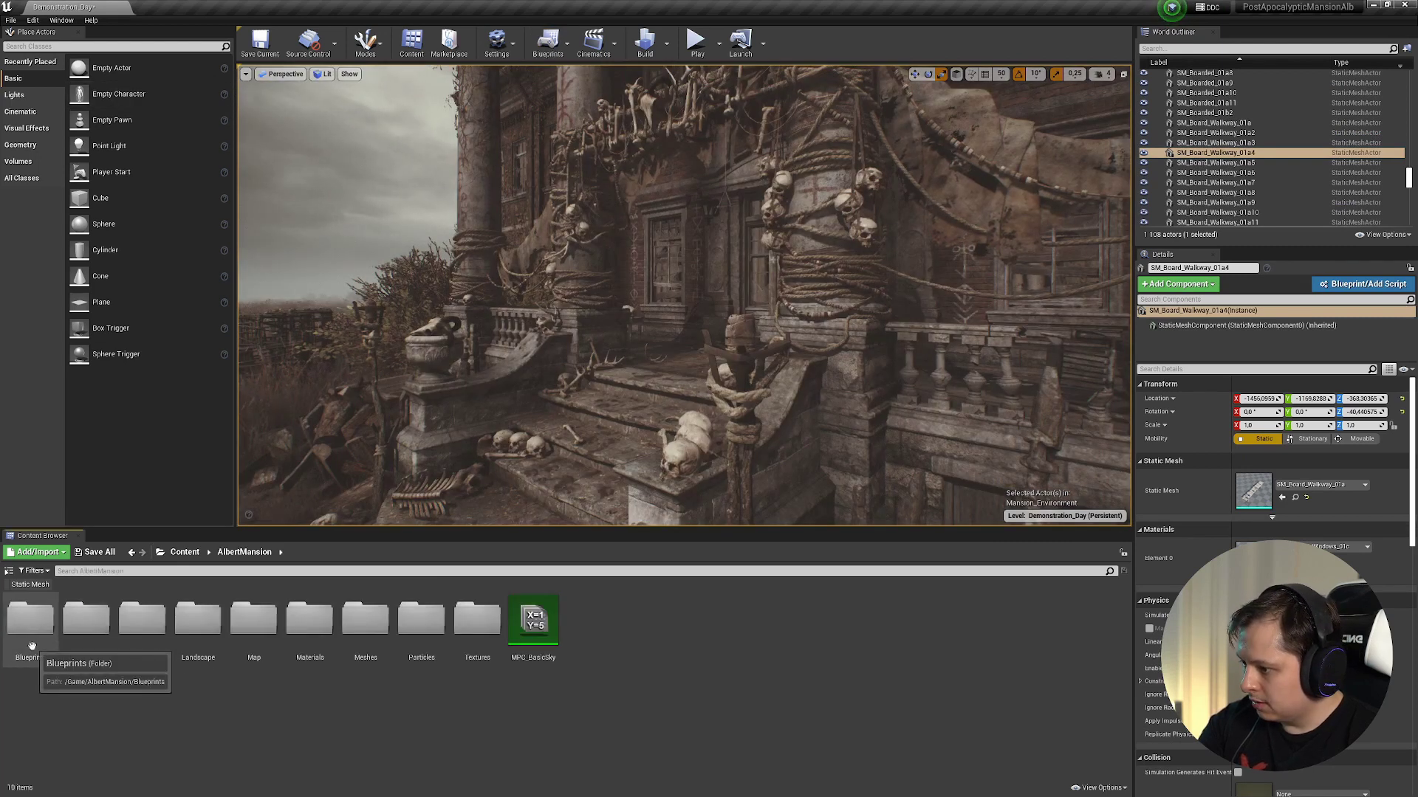
{"action": "double_click", "coordinate": [15, 629]}
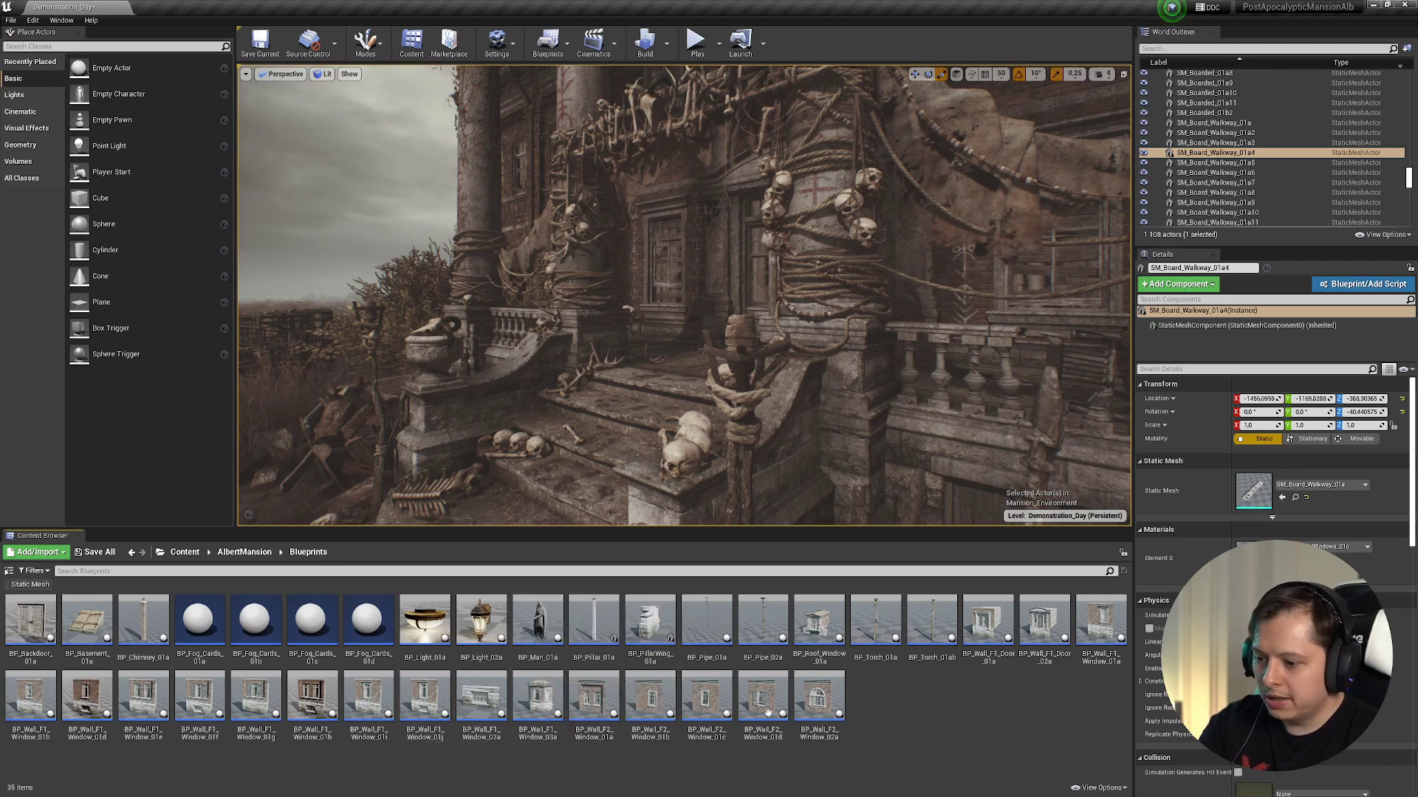
{"action": "left_click_drag", "start_coordinate": [876, 624], "coordinate": [551, 488]}
{"action": "double_click", "coordinate": [876, 624]}
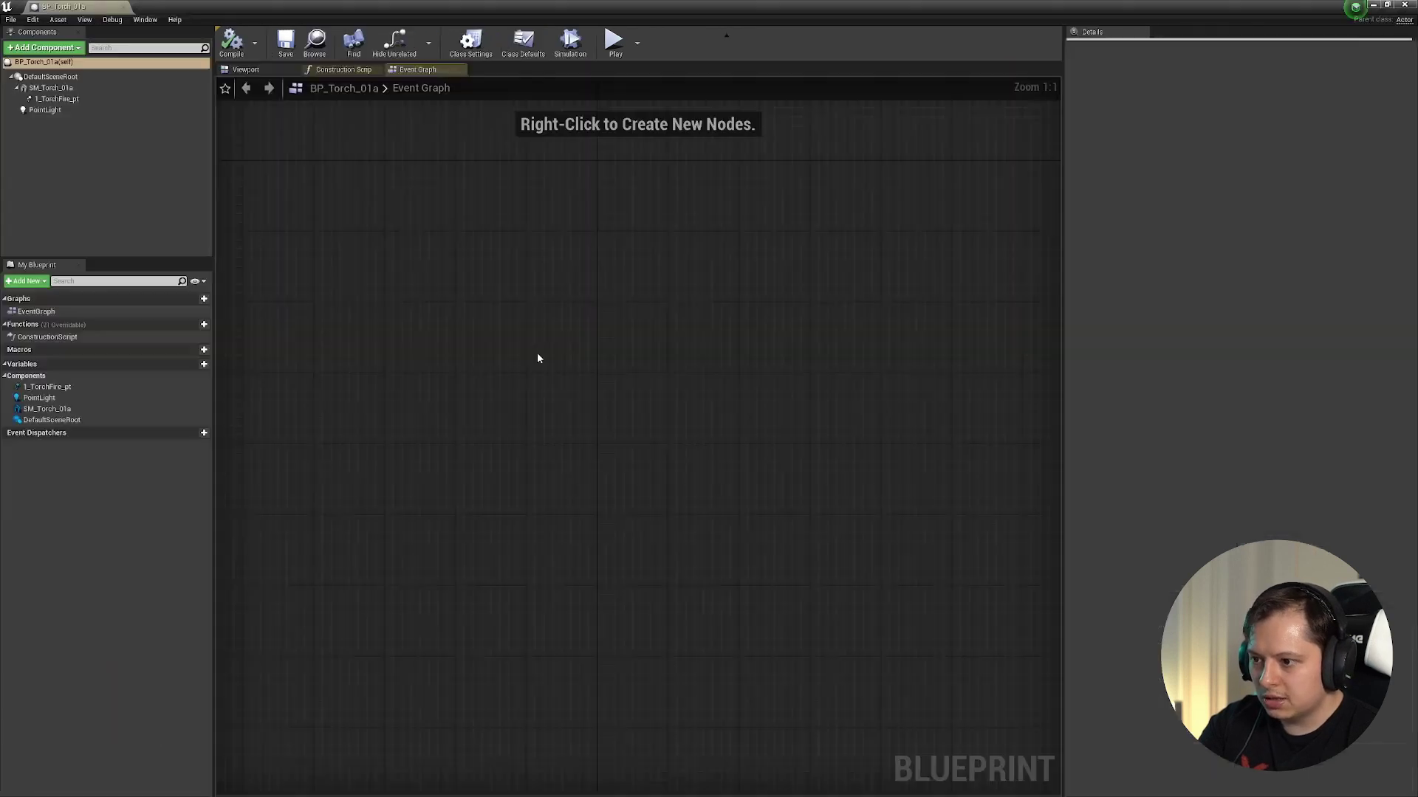
{"action": "left_click", "coordinate": [268, 73]}
{"action": "right_click_drag", "start_coordinate": [463, 250], "coordinate": [536, 293]}
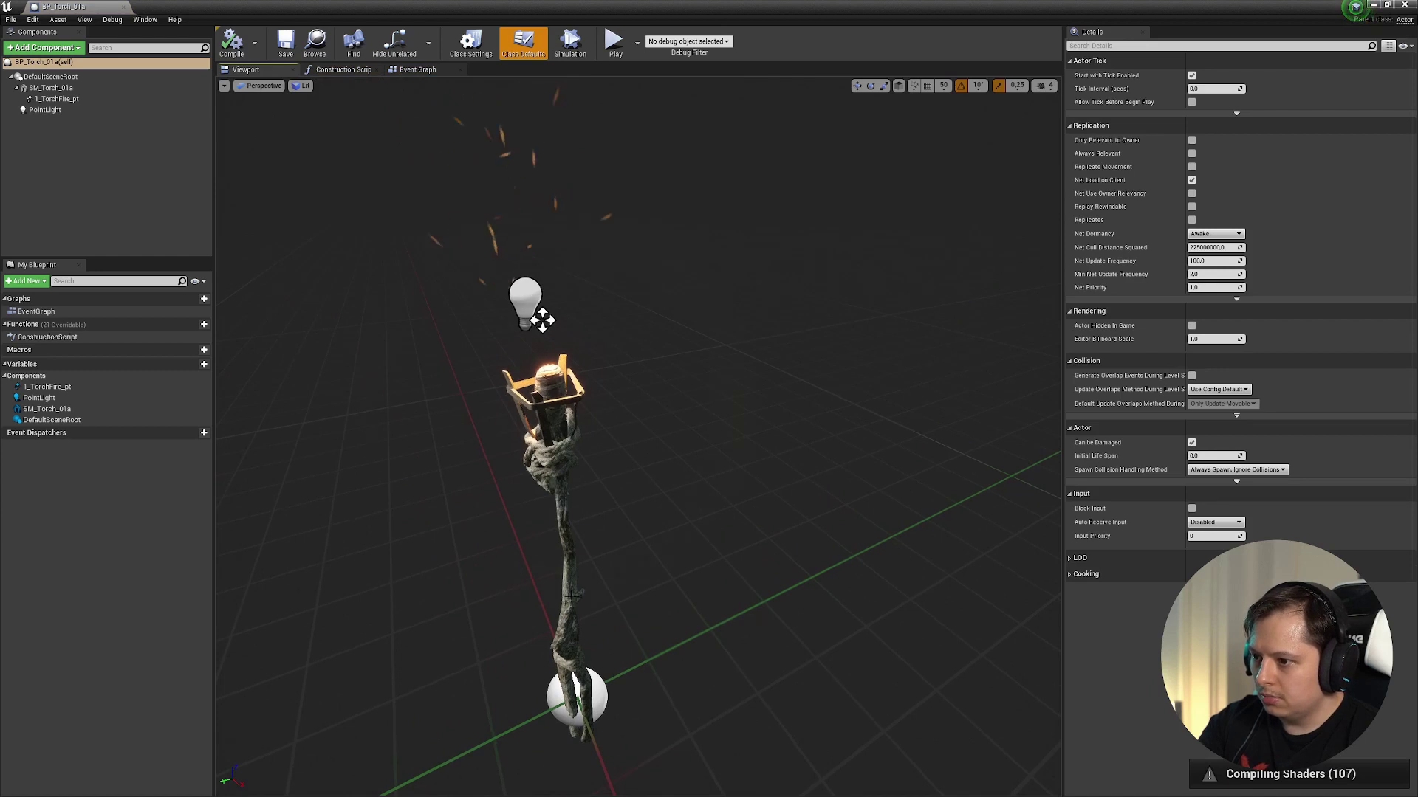
- Inspect the torch blueprint's SM_Torch_01a mesh, 1_TorchFire_pt particle and PointLight components
{"action": "scroll", "coordinate": [589, 328], "scroll_direction": "down", "scroll_amount": 3}
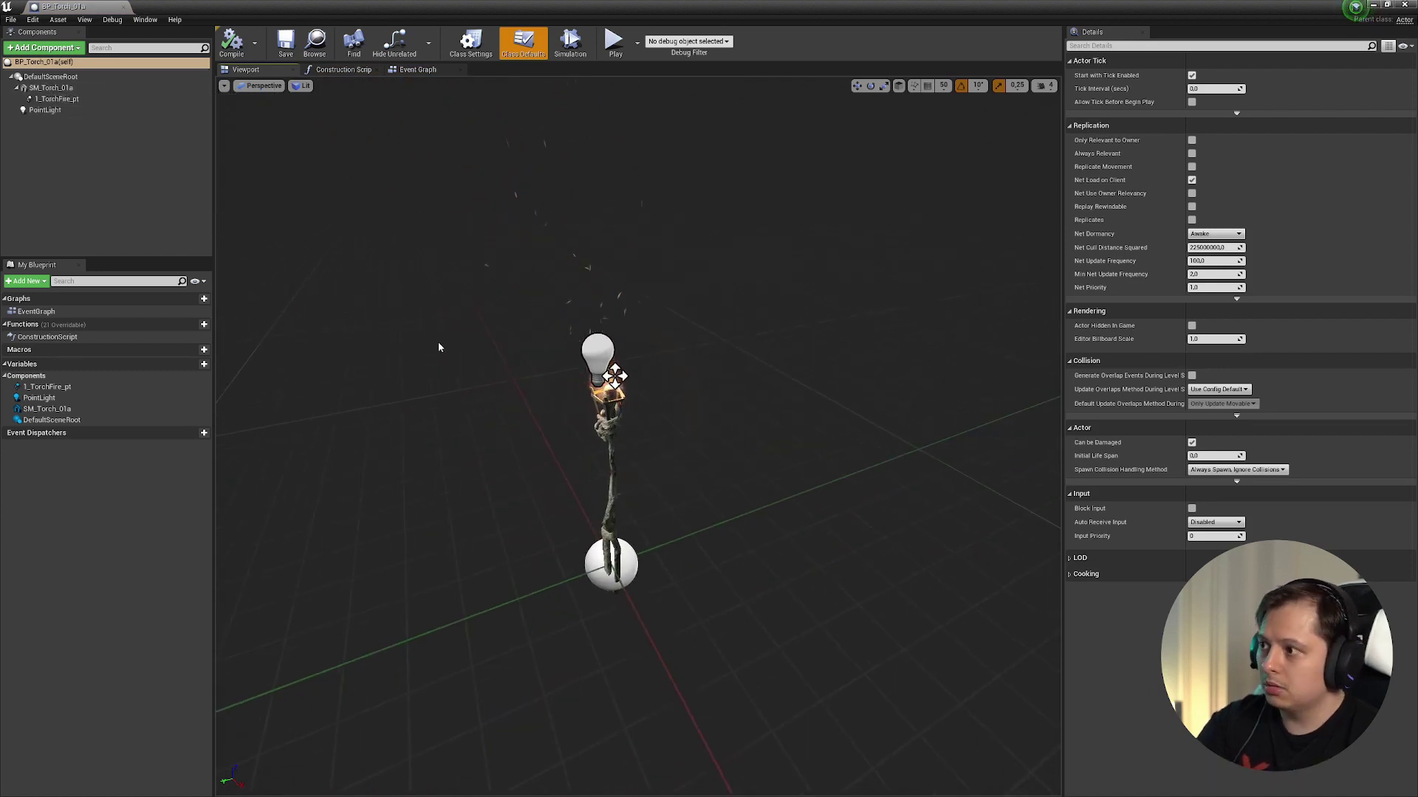
{"action": "left_click", "coordinate": [49, 88]}
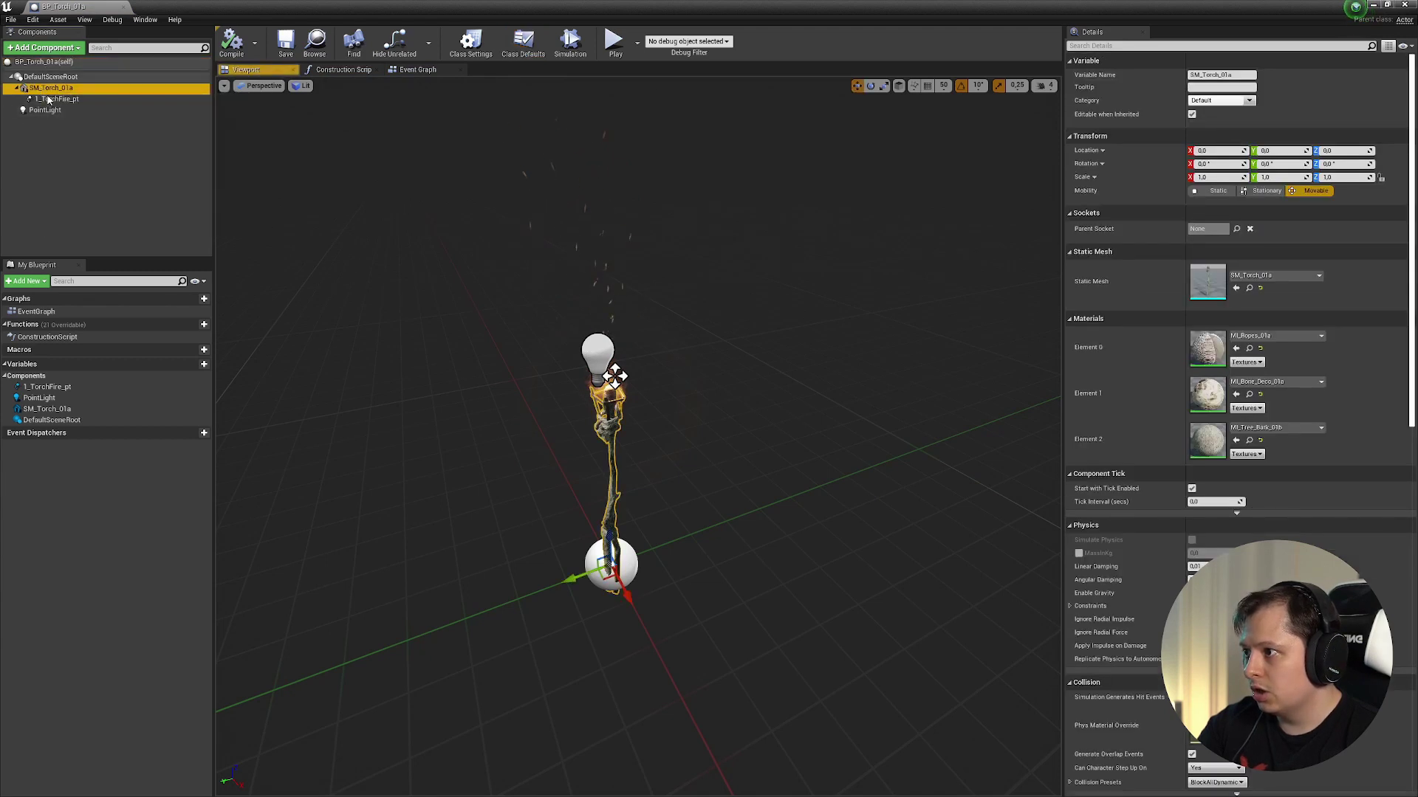
{"action": "left_click", "coordinate": [60, 99]}
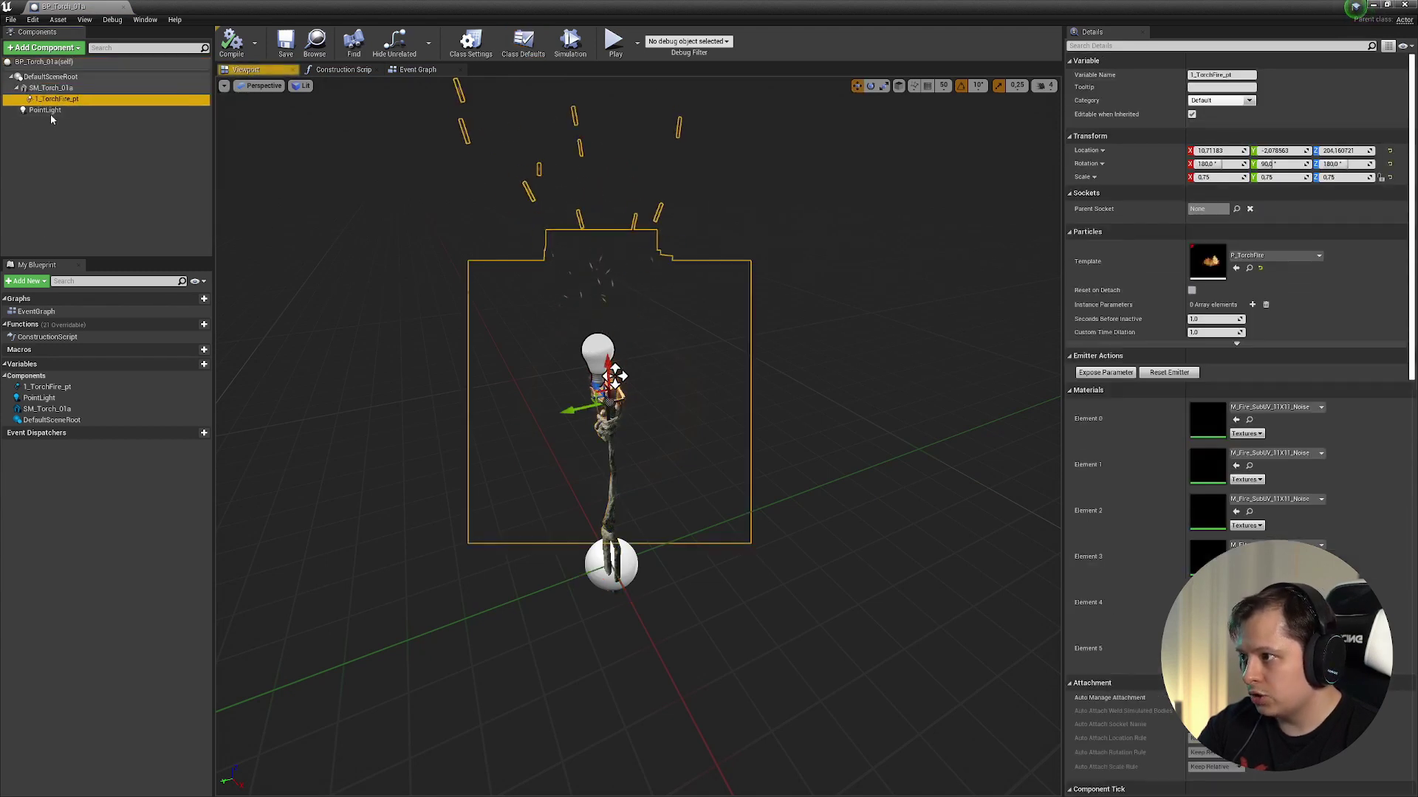
{"action": "left_click", "coordinate": [44, 110]}
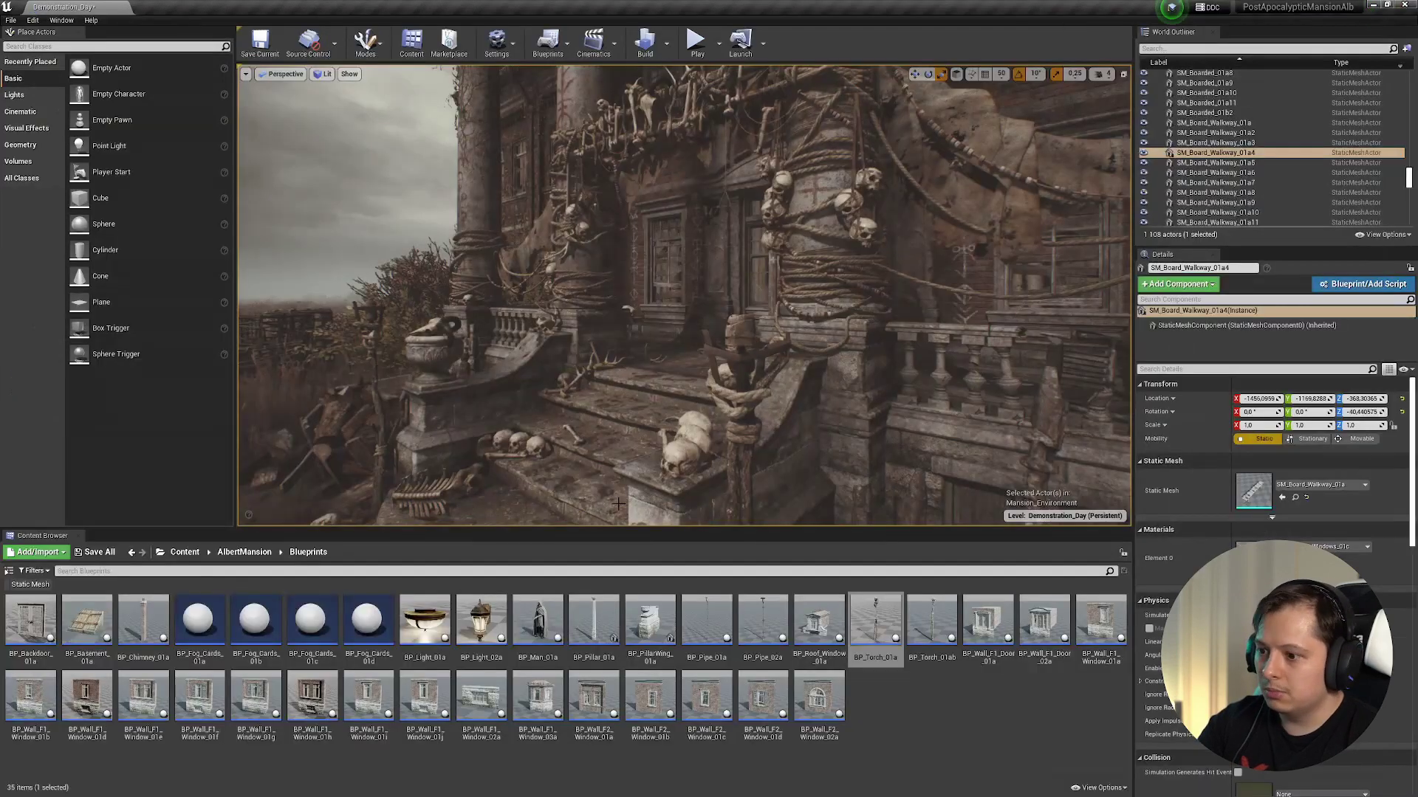
- Return to the level and place a BP_Fog_Cards_01a blueprint above the marsh beside the muddy path
{"action": "right_click_drag", "start_coordinate": [738, 295], "coordinate": [738, 358]}
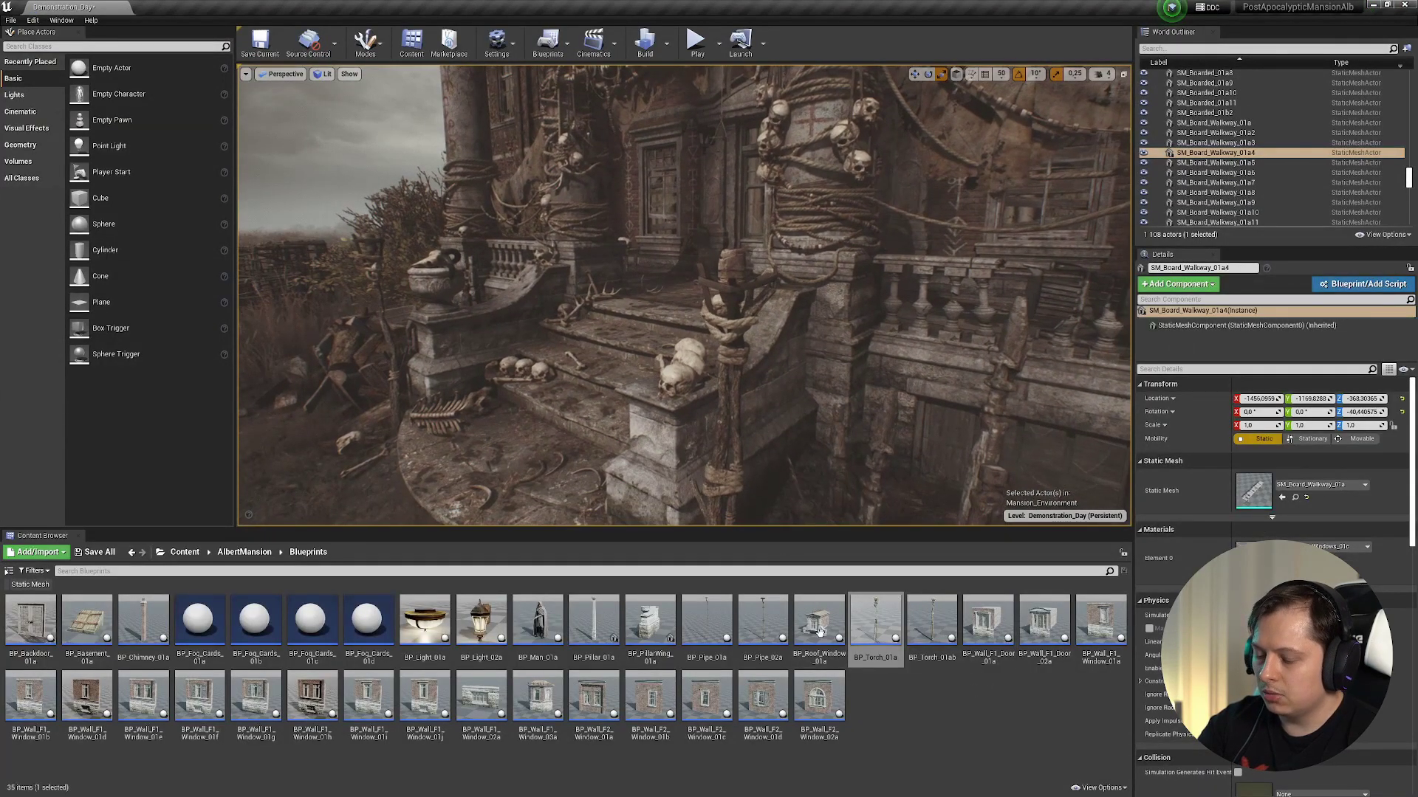
{"action": "right_click_drag", "start_coordinate": [510, 376], "coordinate": [812, 343]}
{"action": "left_click_drag", "start_coordinate": [200, 624], "coordinate": [576, 140]}
{"action": "key", "text": "g"}
{"action": "key", "text": "g"}
{"action": "key", "text": "g"}
{"action": "mouse_move", "coordinate": [575, 141]}
{"action": "right_mouse_down"}
{"action": "mouse_move", "coordinate": [583, 280]}
{"action": "mouse_move", "coordinate": [572, 147]}
{"action": "right_mouse_up"}
{"action": "left_click_drag", "start_coordinate": [585, 274], "coordinate": [854, 145]}
{"action": "key", "text": "f"}
{"action": "right_click_drag", "start_coordinate": [737, 250], "coordinate": [752, 231]}
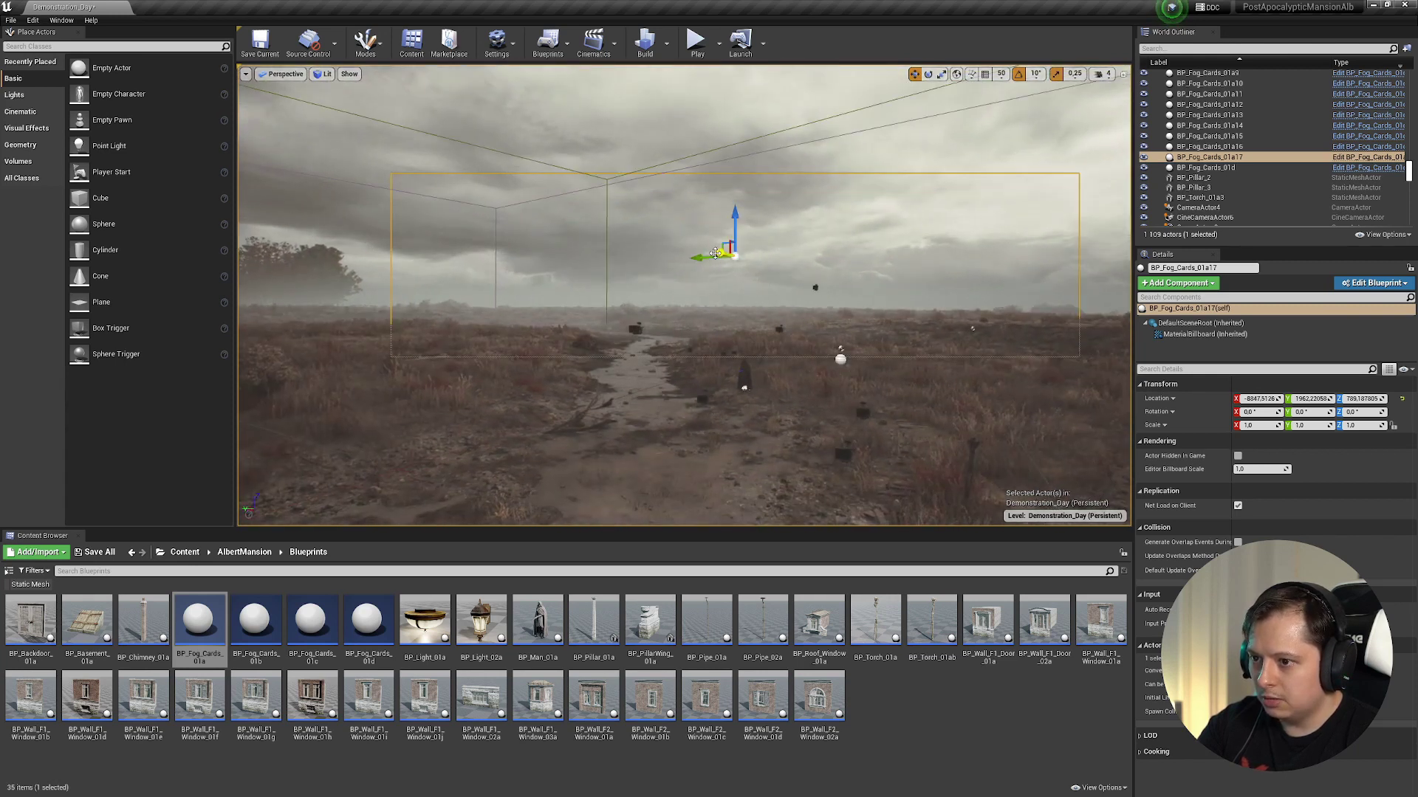
- Duplicate the fog card across the marsh until there are three more, with the last copy scaled to 5.25 in Y and Z
{"action": "left_click_drag", "start_coordinate": [708, 259], "coordinate": [760, 278], "text": "alt"}
{"action": "key", "text": "g"}
{"action": "key", "text": "g"}
{"action": "right_click_drag", "start_coordinate": [528, 238], "coordinate": [528, 238]}
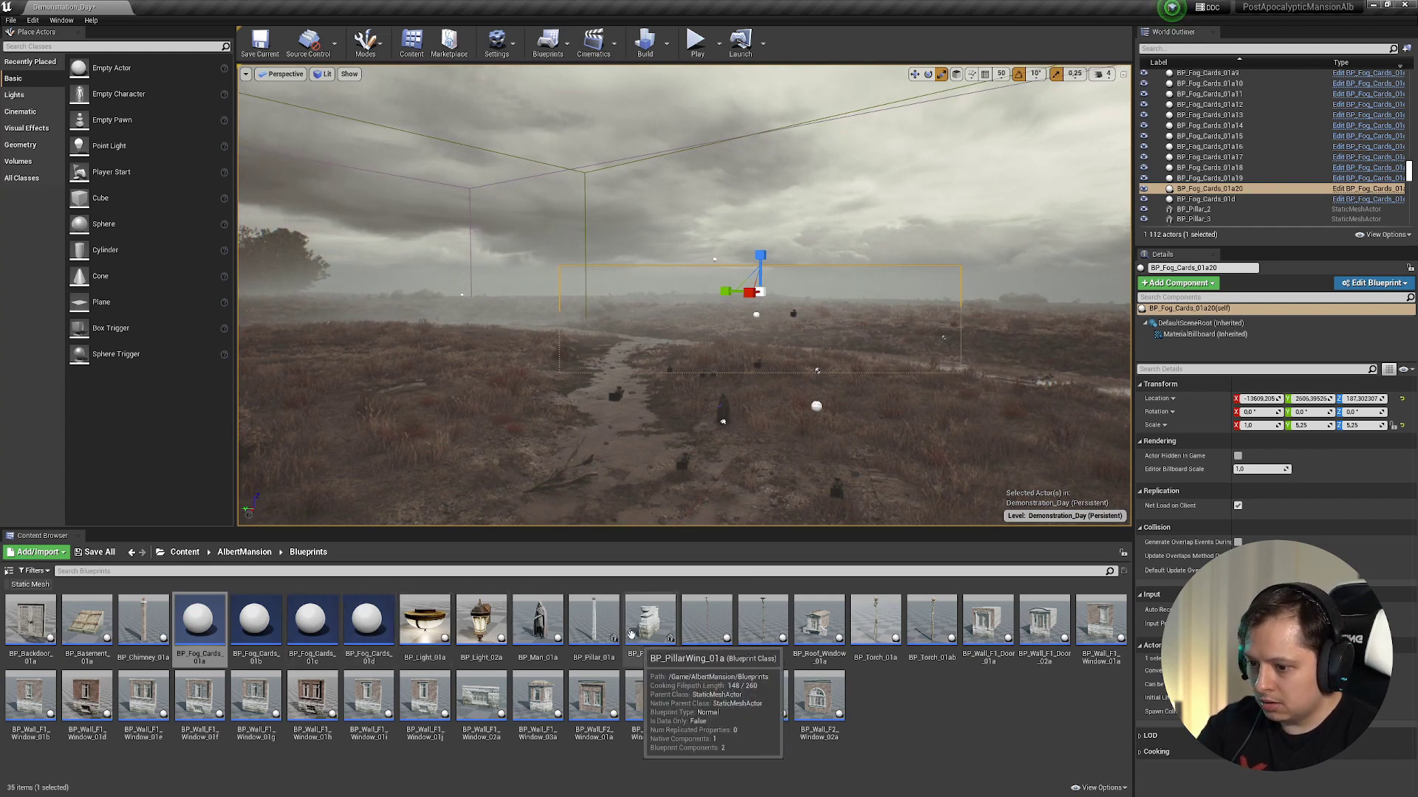
{"action": "right_click_drag", "start_coordinate": [744, 341], "coordinate": [744, 341]}
- Browse the Foliage, Landscape, Map and Materials folders inside AlbertMansion
{"action": "left_click", "coordinate": [245, 553]}
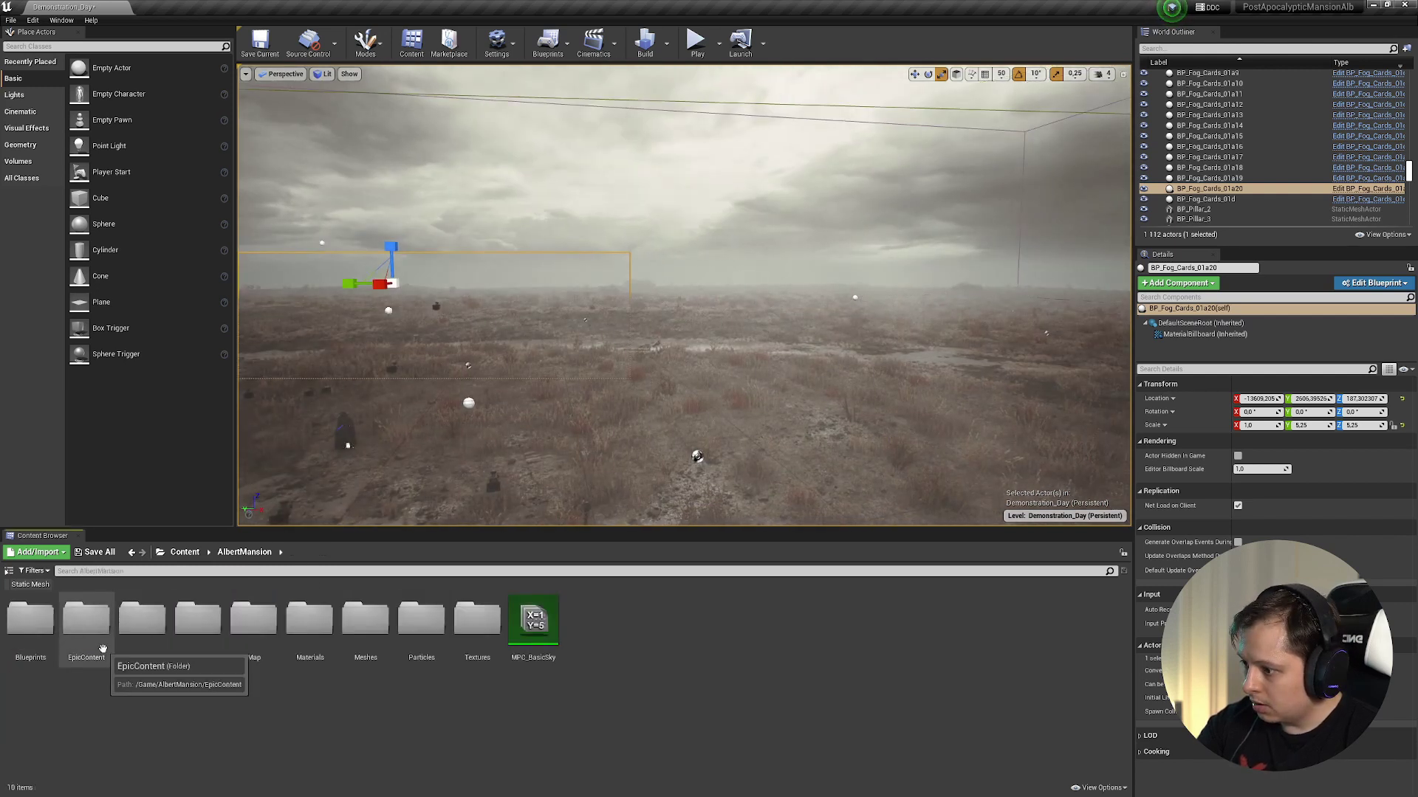
{"action": "left_click", "coordinate": [138, 630]}
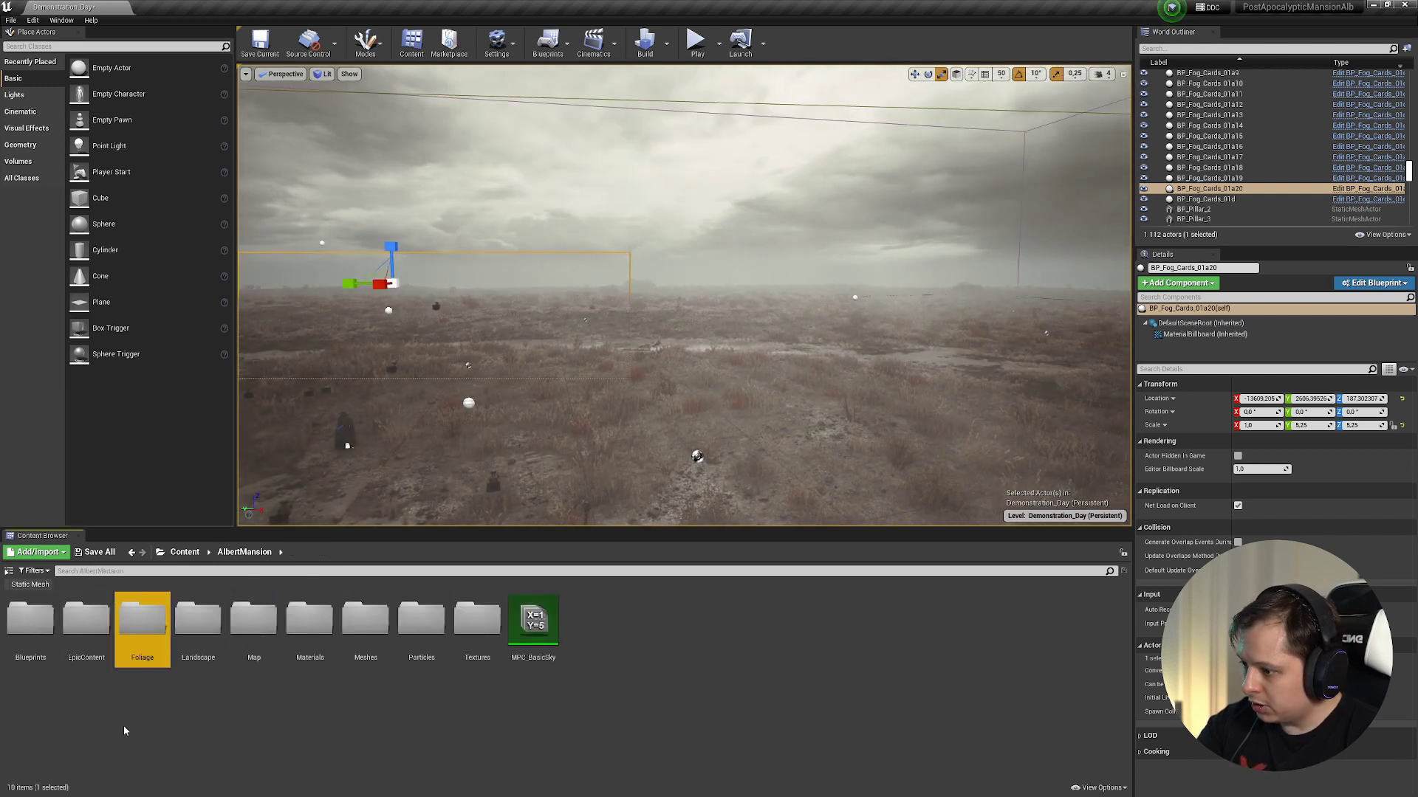
{"action": "double_click", "coordinate": [141, 629]}
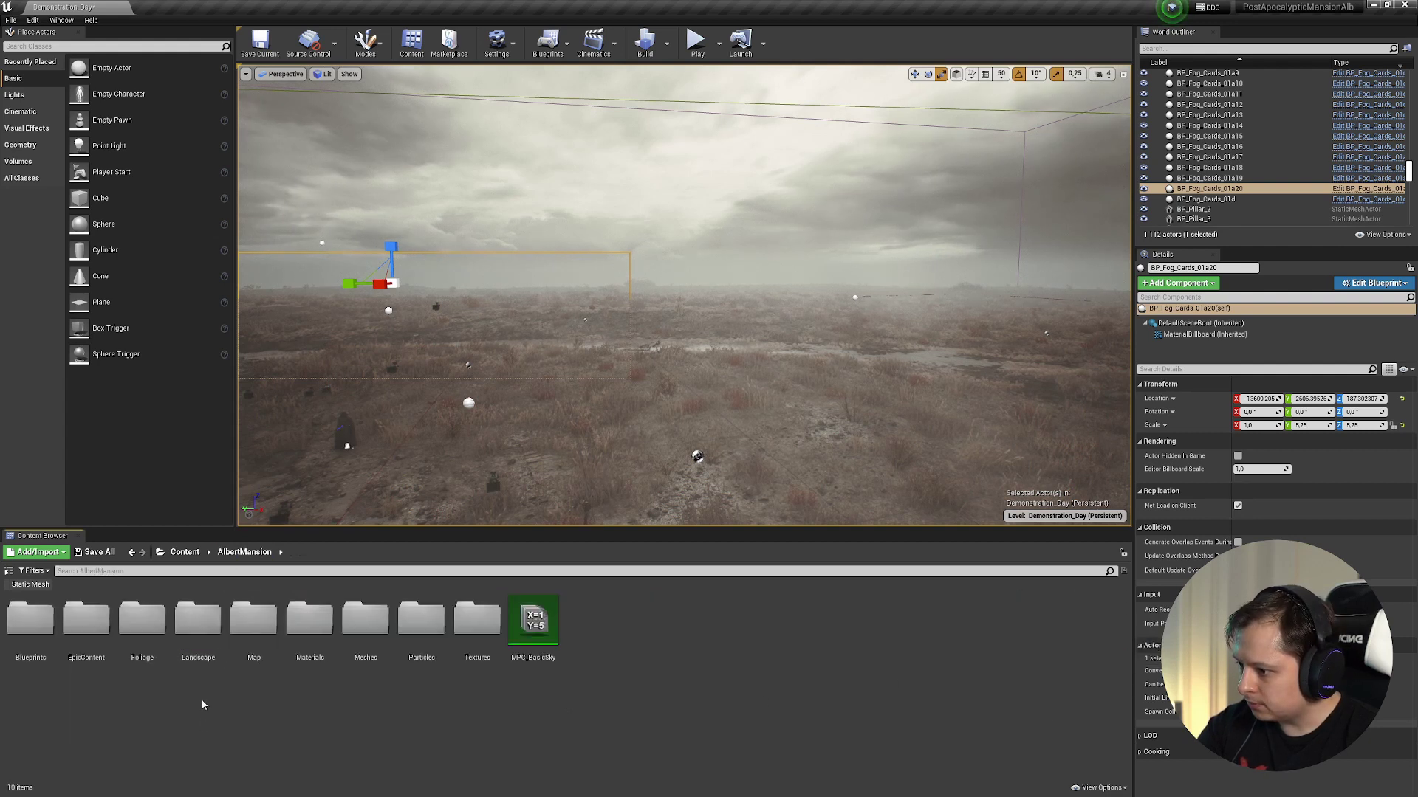
{"action": "double_click", "coordinate": [215, 626]}
{"action": "key", "text": "alt+Left"}
{"action": "double_click", "coordinate": [262, 630]}
{"action": "key", "text": "alt+Left"}
{"action": "left_click", "coordinate": [310, 641]}
{"action": "double_click", "coordinate": [310, 624]}
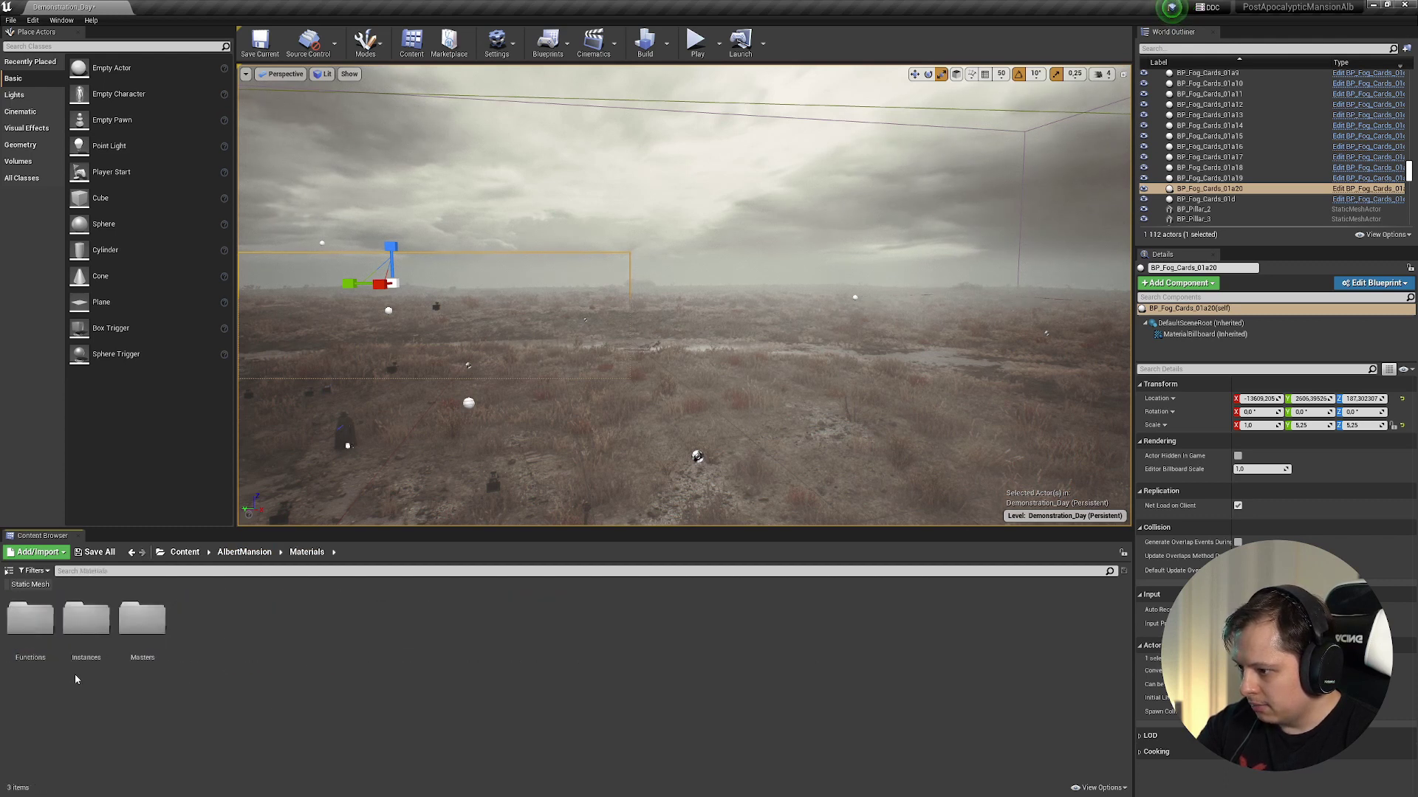
{"action": "key", "text": "alt+Left"}
- Look through the static meshes in the General folder under Meshes and return to the AlbertMansion folder
{"action": "double_click", "coordinate": [369, 627]}
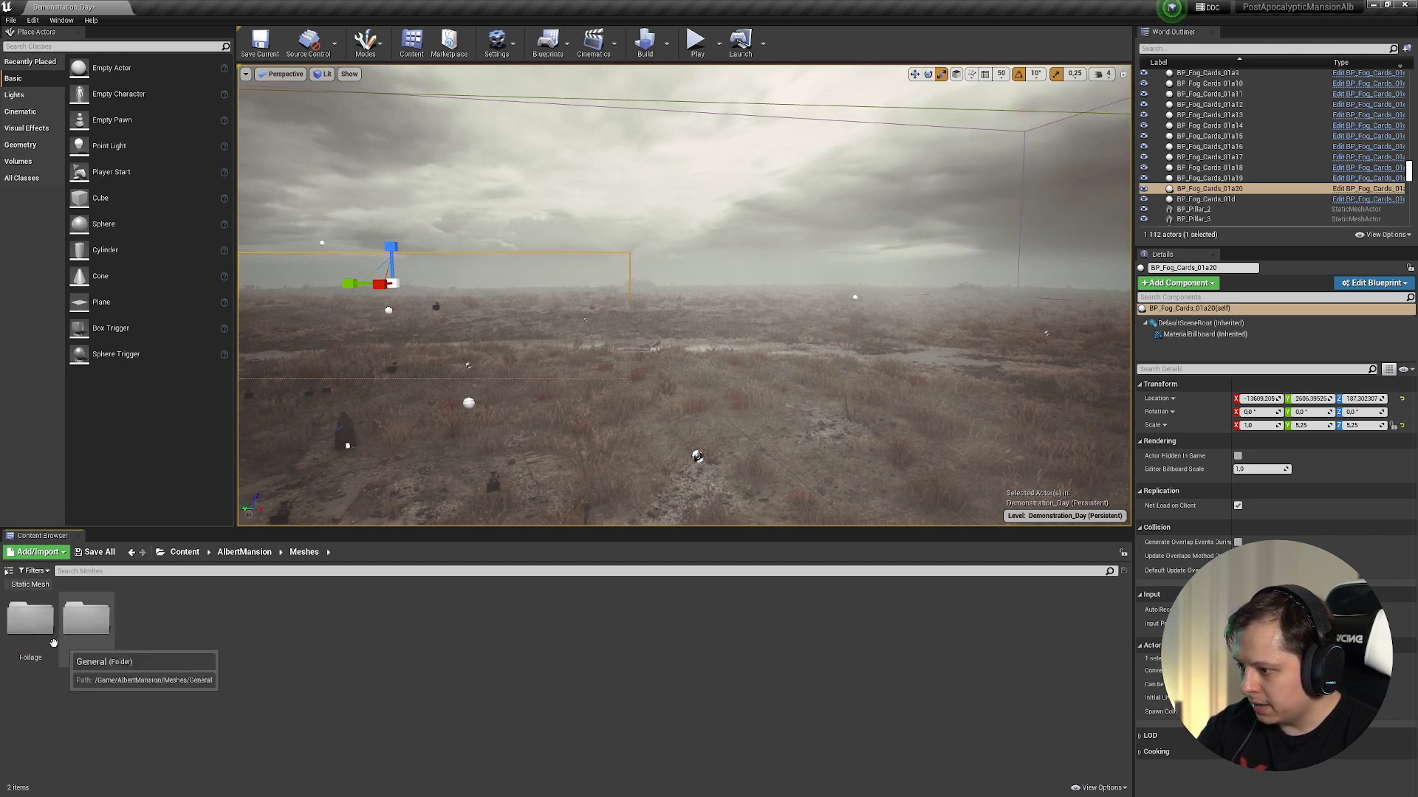
{"action": "double_click", "coordinate": [84, 639]}
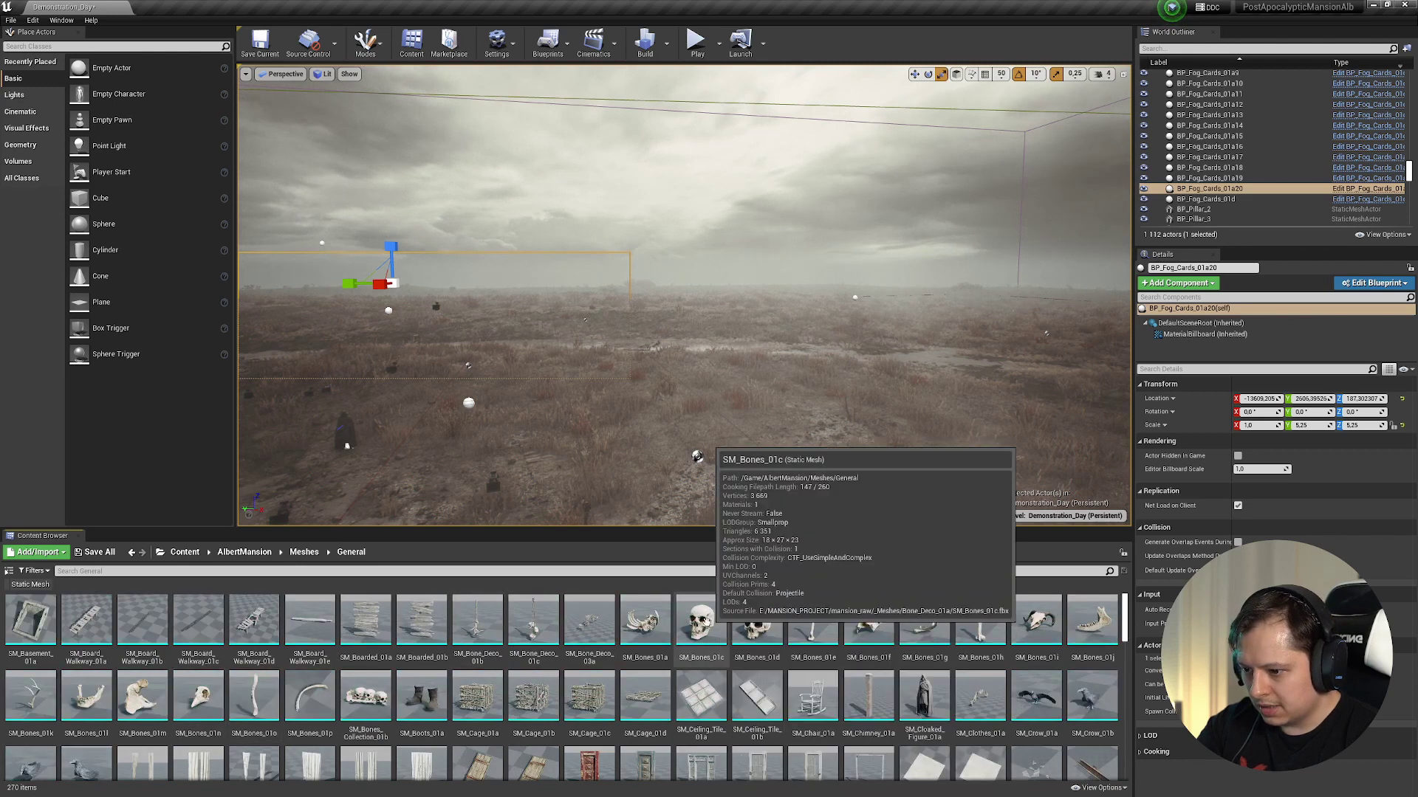
{"action": "scroll", "coordinate": [698, 643], "scroll_direction": "down", "scroll_amount": 1}
{"action": "scroll", "coordinate": [699, 643], "scroll_direction": "down", "scroll_amount": 10}
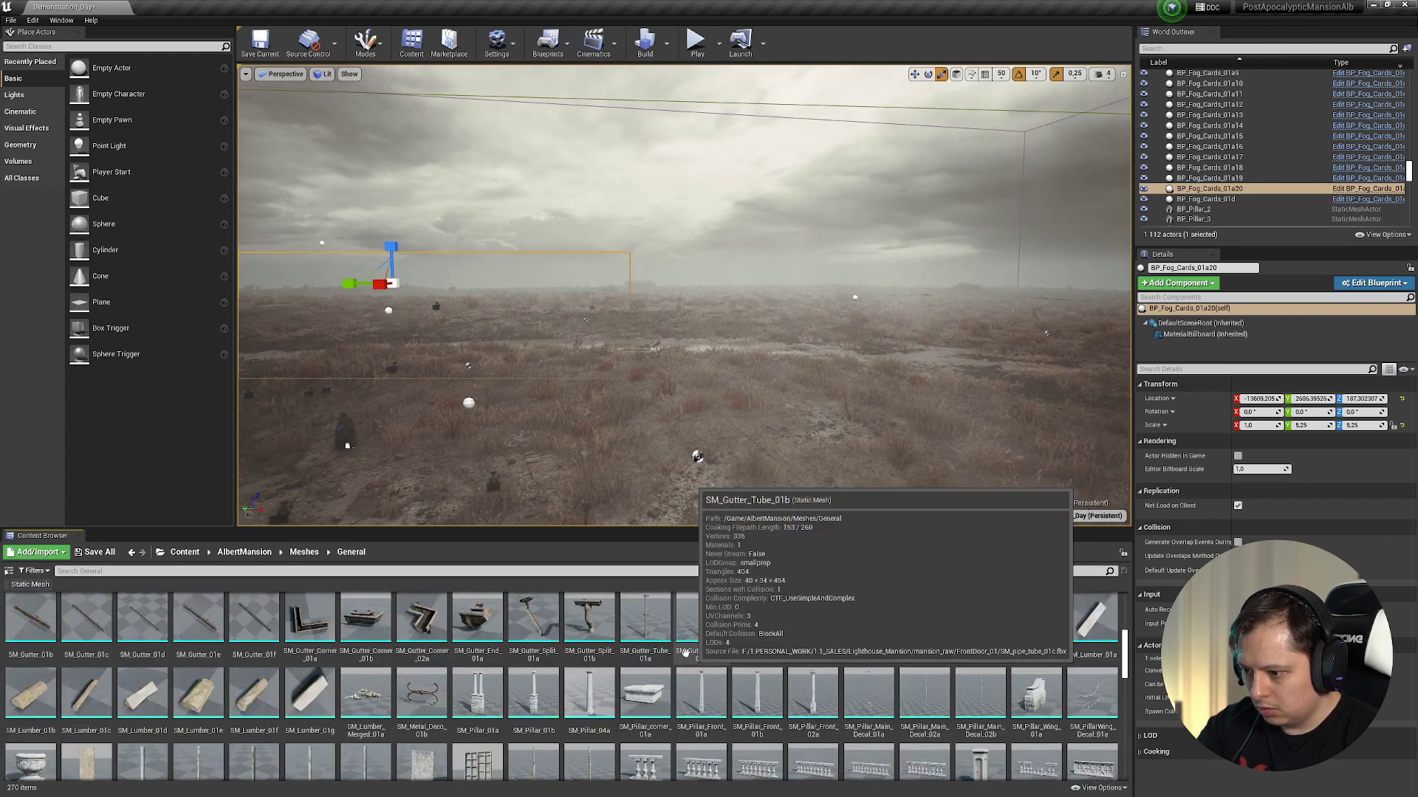
{"action": "scroll", "coordinate": [691, 647], "scroll_direction": "down", "scroll_amount": 8}
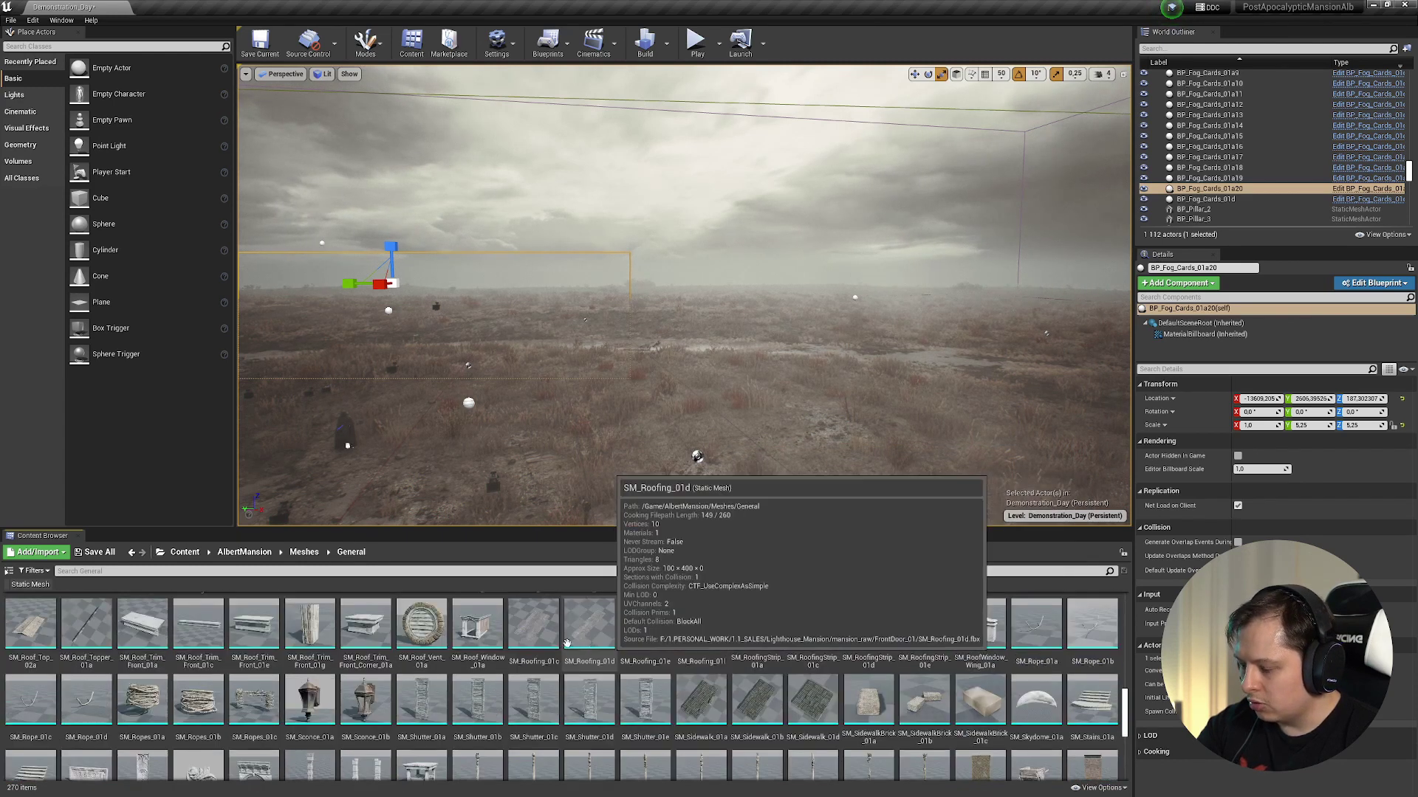
{"action": "key", "text": "alt+Left"}
{"action": "key", "text": "alt+Left"}
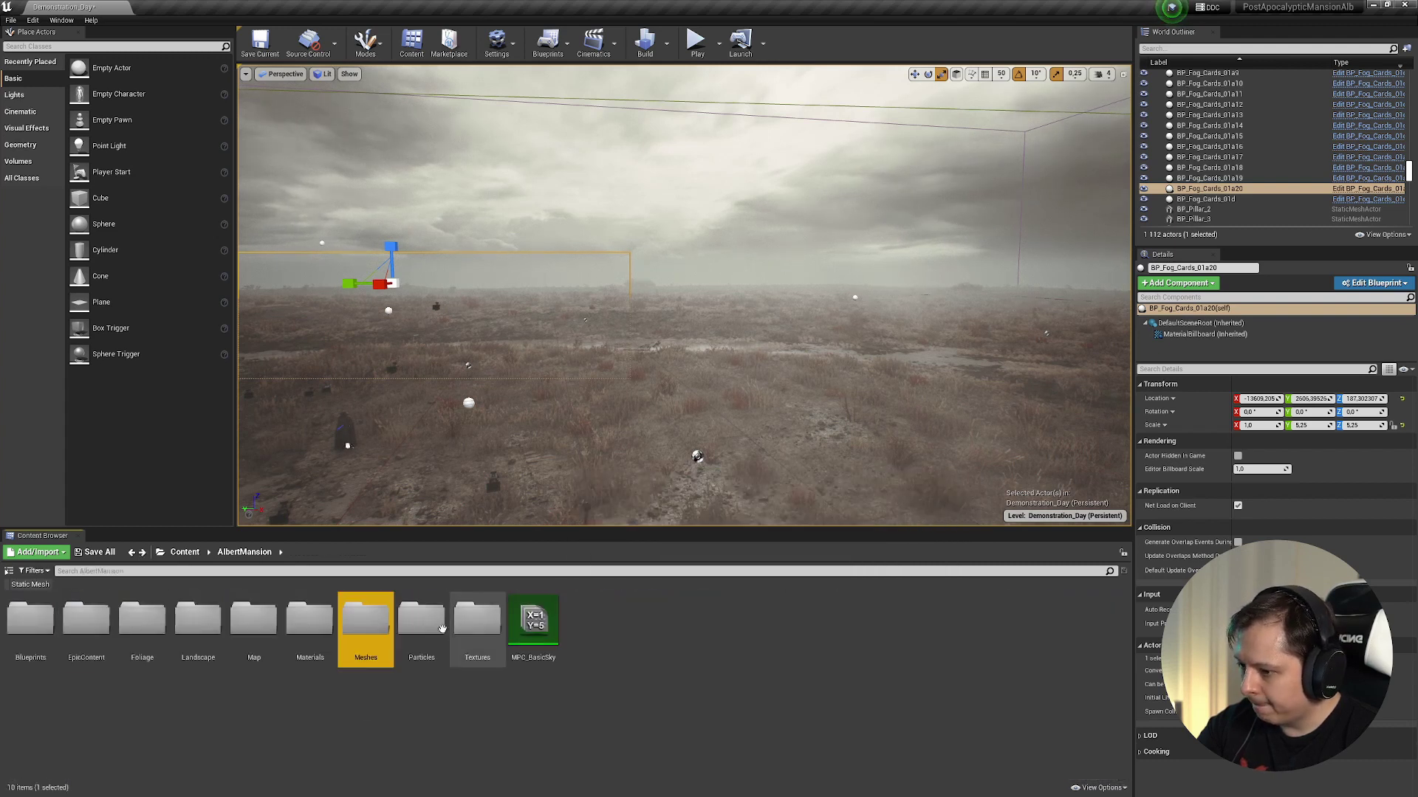
- Open the Particles folder and view the mansion's roof and chimneys in the scene
{"action": "double_click", "coordinate": [413, 621]}
{"action": "key", "text": "w"}
{"action": "mouse_move", "coordinate": [697, 363]}
{"action": "right_mouse_down"}
{"action": "mouse_move", "coordinate": [739, 363]}
{"action": "mouse_move", "coordinate": [739, 332]}
{"action": "mouse_move", "coordinate": [724, 392]}
{"action": "mouse_move", "coordinate": [697, 364]}
{"action": "right_mouse_up"}
{"action": "key", "text": "g"}
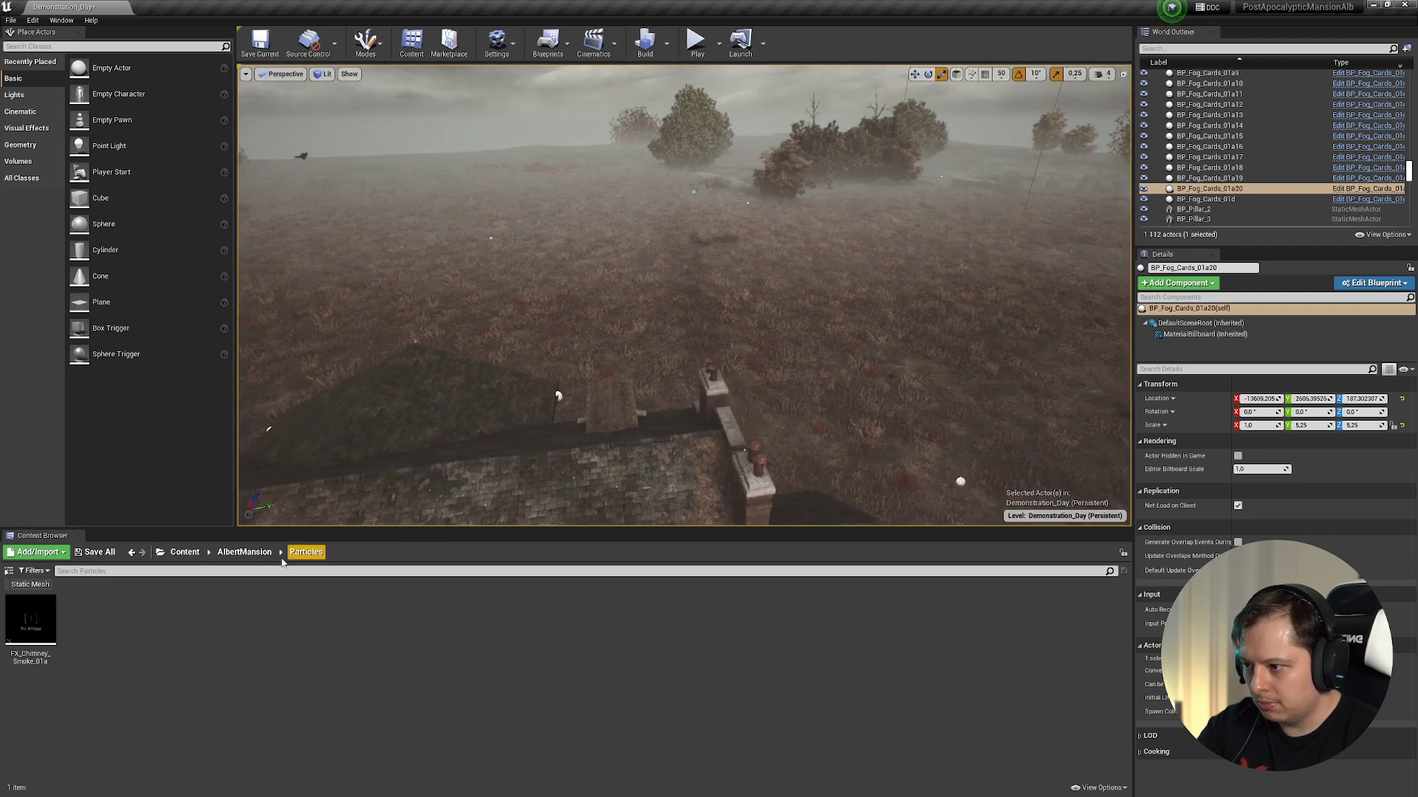
- Open the Textures folder and view the mansion's front facade from a distance
{"action": "key", "text": "alt+Left"}
{"action": "double_click", "coordinate": [463, 637]}
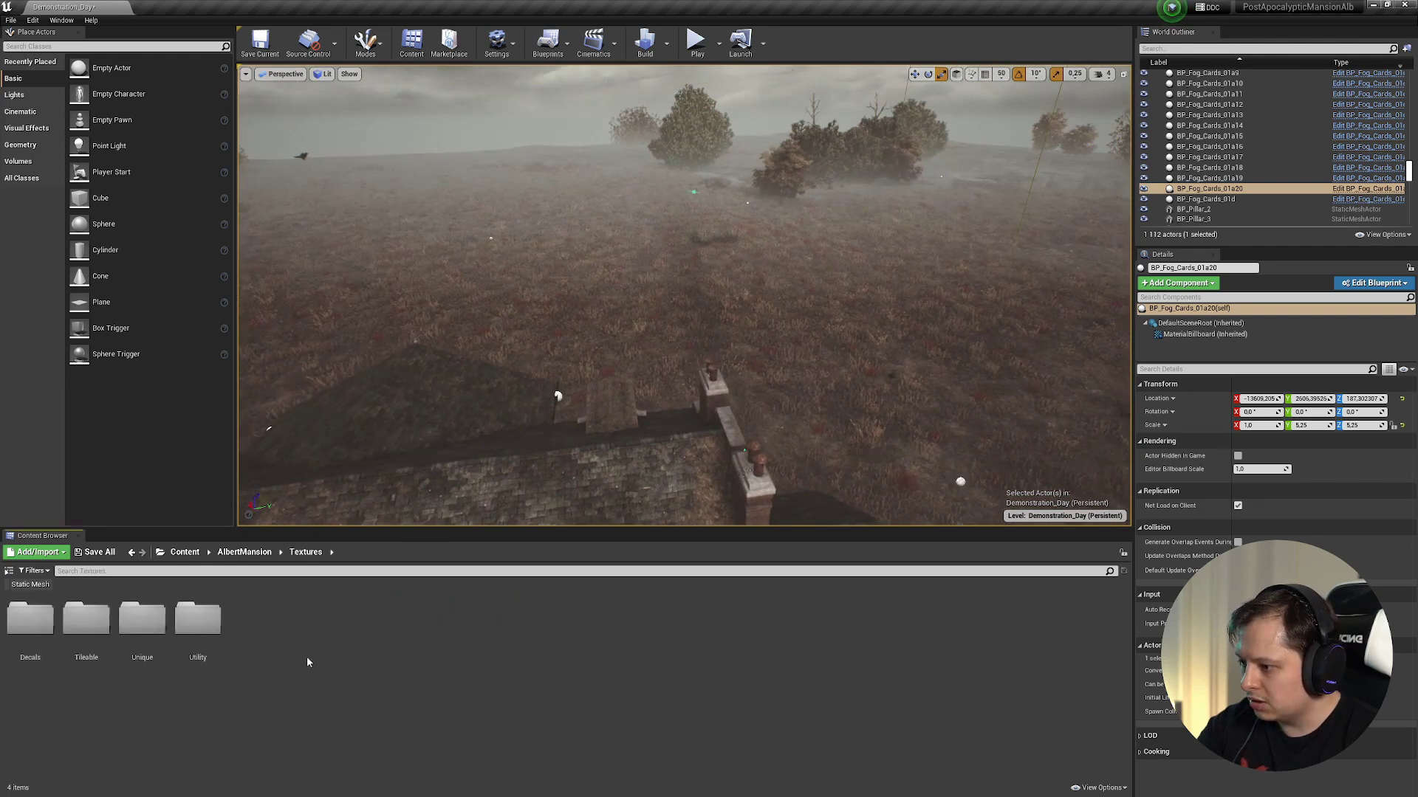
{"action": "right_click_drag", "start_coordinate": [532, 369], "coordinate": [550, 299]}
{"action": "key", "text": "s"}
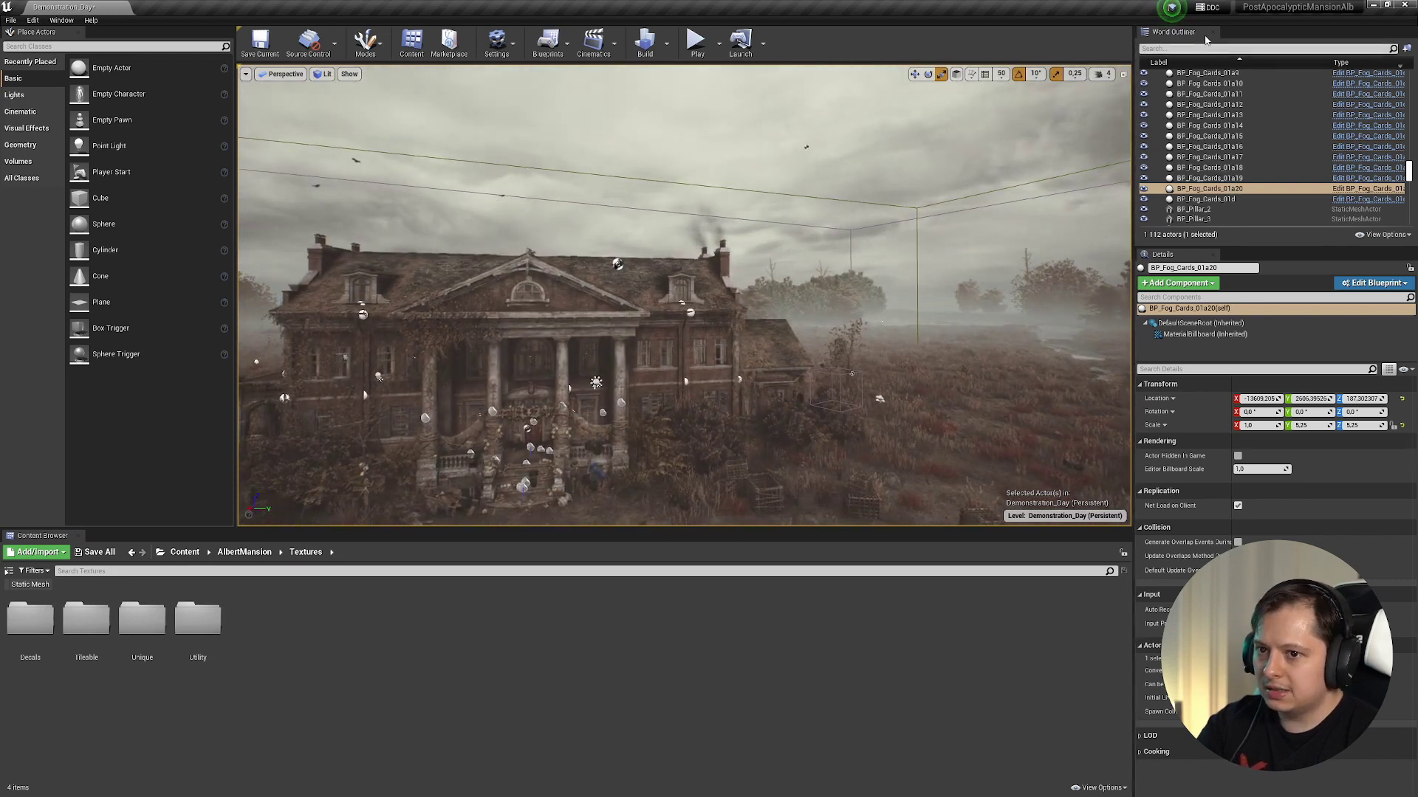
- Filter the level's actors by "post" and open the World Settings
{"action": "left_click", "coordinate": [1169, 49]}
{"action": "type", "text": "post"}
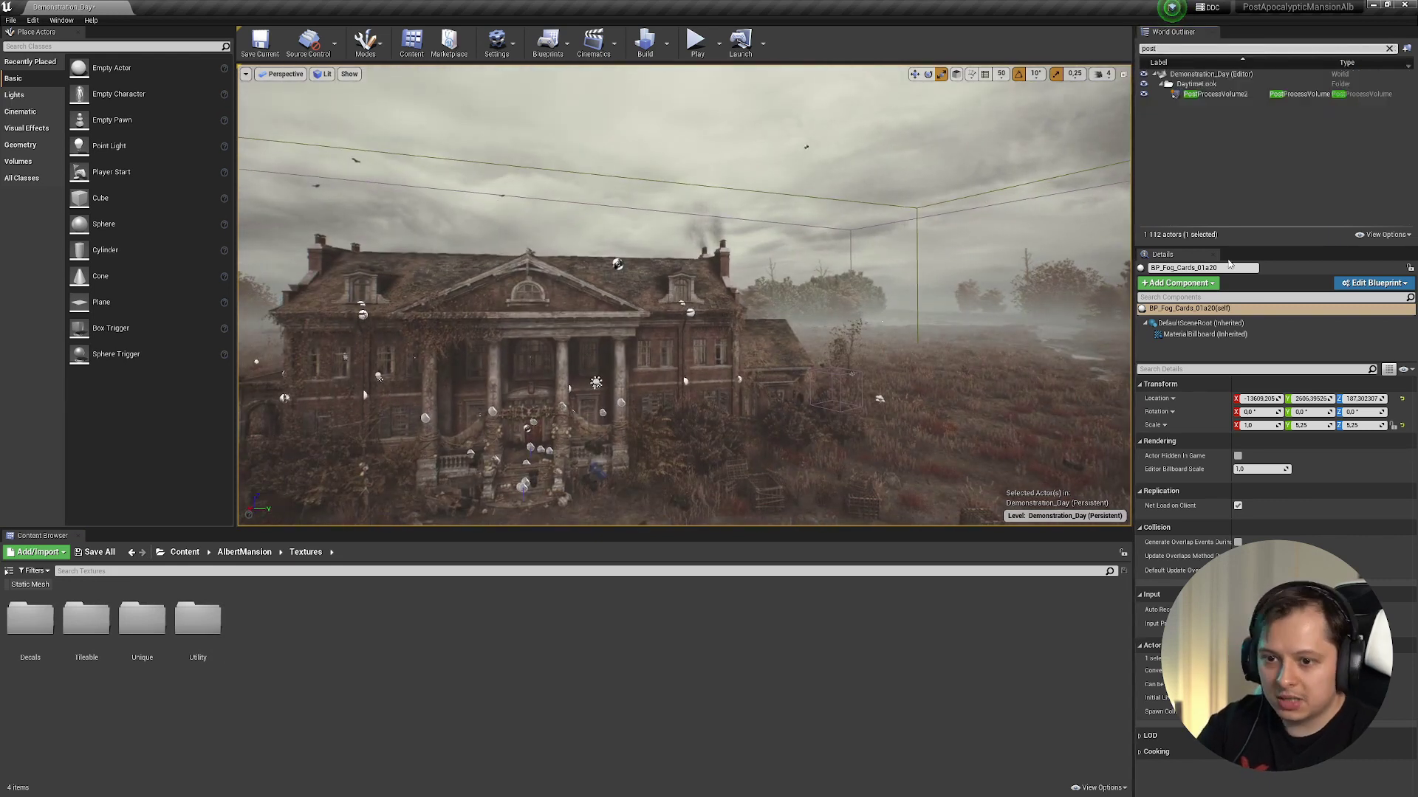
{"action": "left_click", "coordinate": [61, 20]}
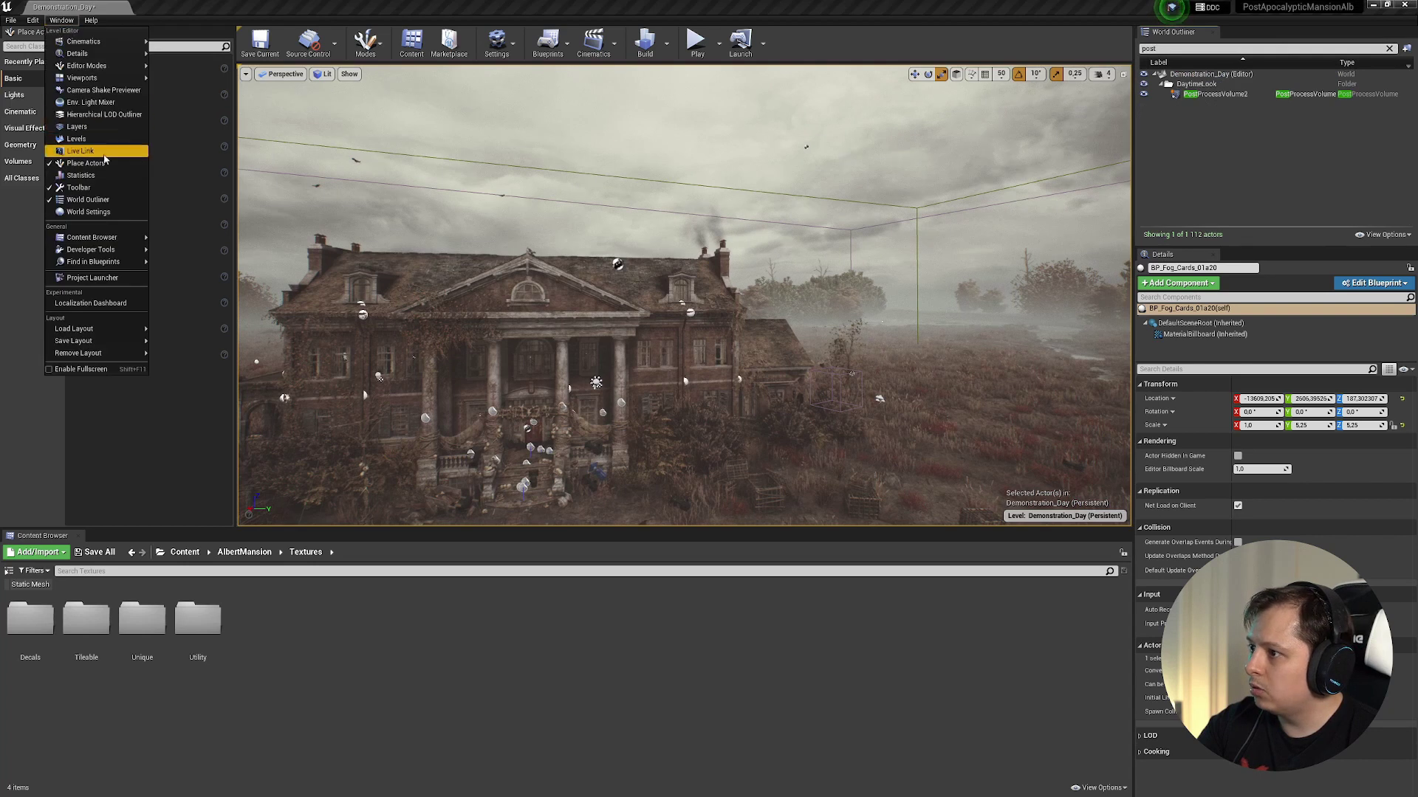
{"action": "left_click", "coordinate": [88, 211]}
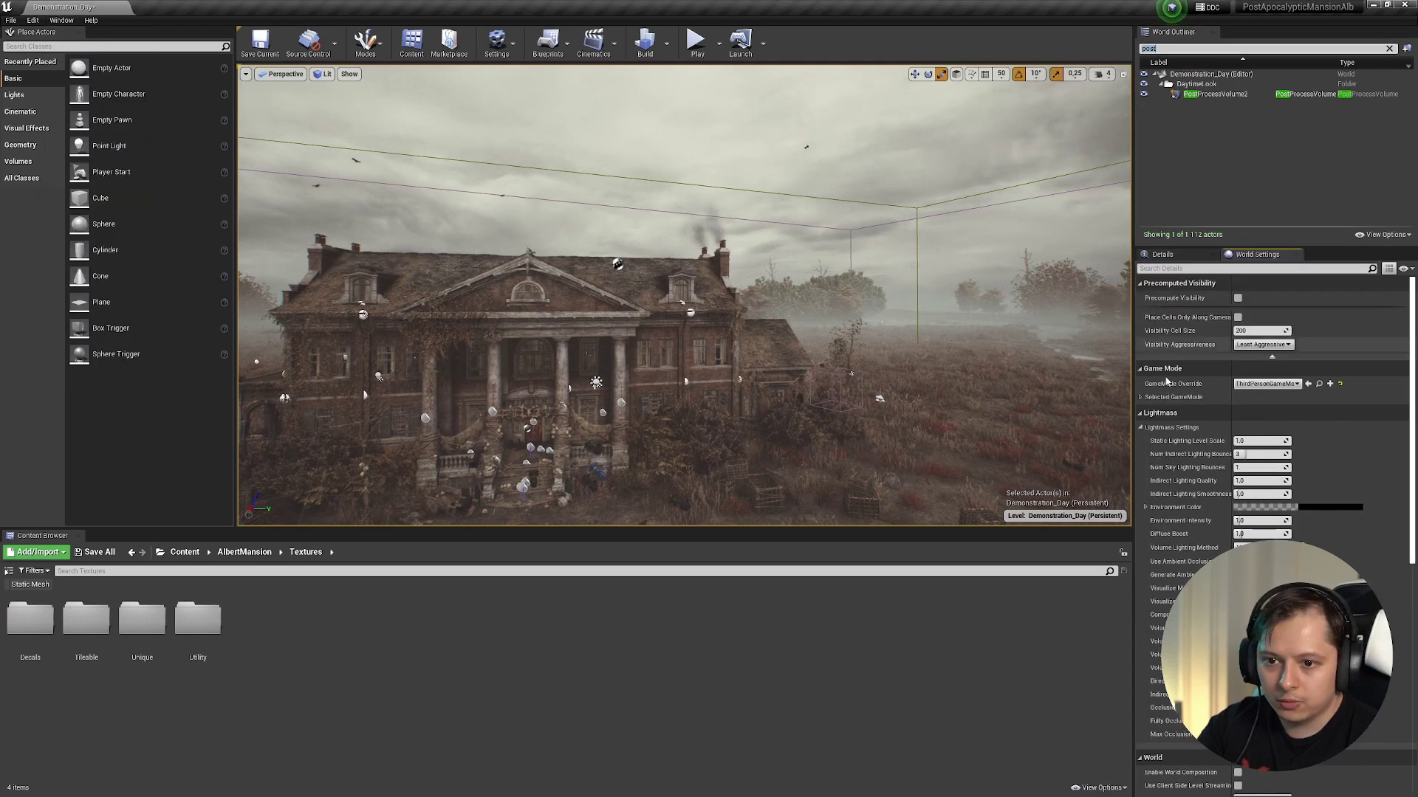
{"action": "right_click_drag", "start_coordinate": [993, 358], "coordinate": [993, 377]}
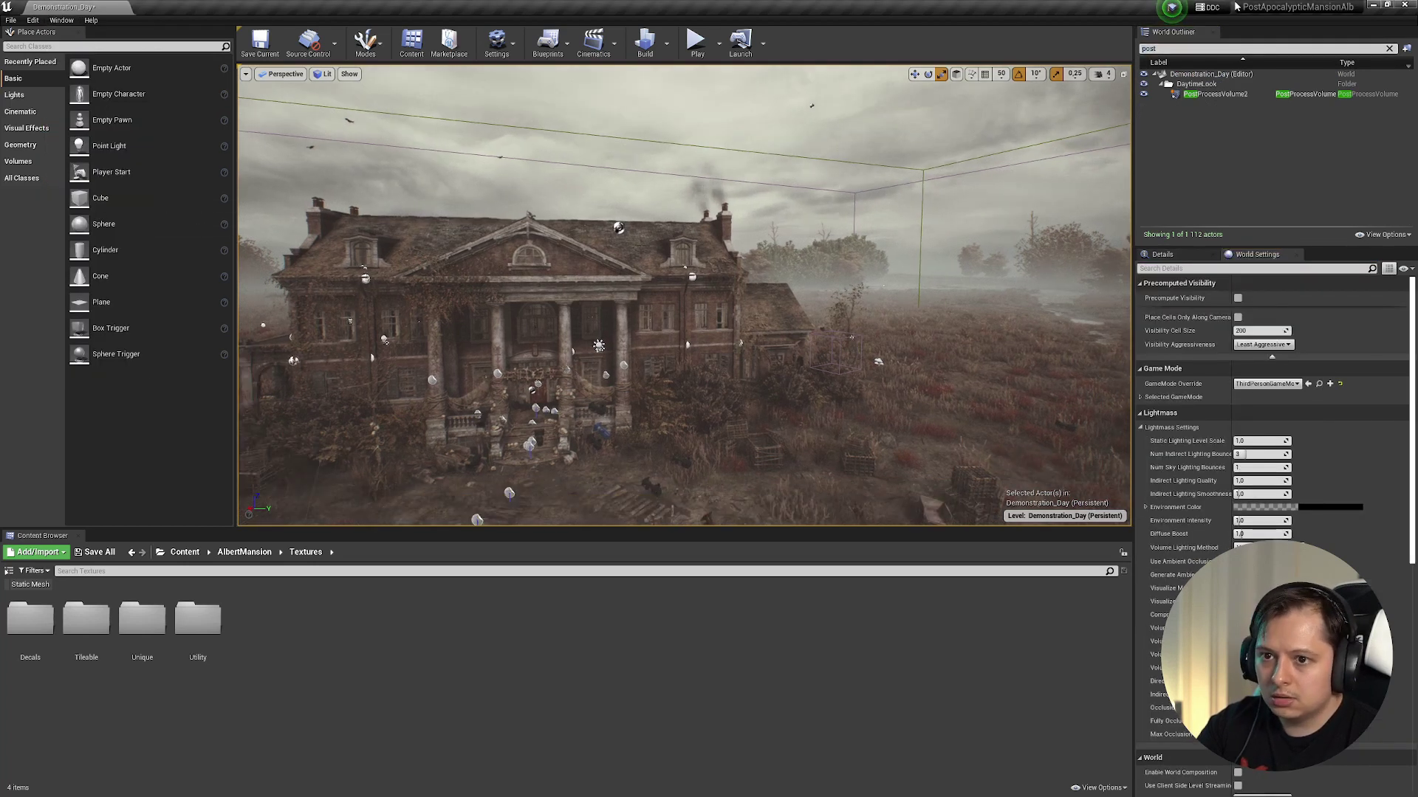
- Filter the level's actors by "direc" and select the Light Main Sun directional light
{"action": "double_click", "coordinate": [1165, 49]}
{"action": "type", "text": "direc"}
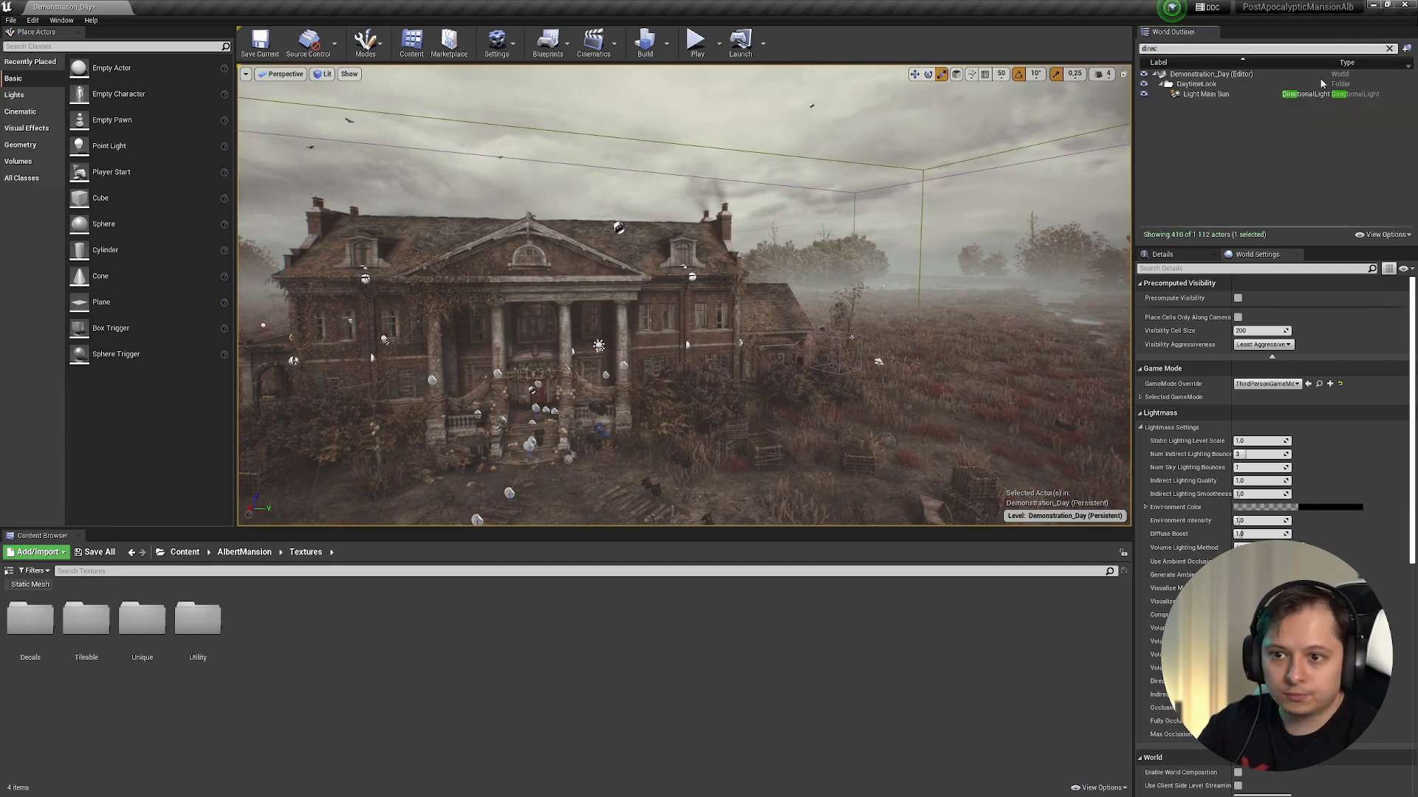
{"action": "left_click", "coordinate": [1232, 94]}
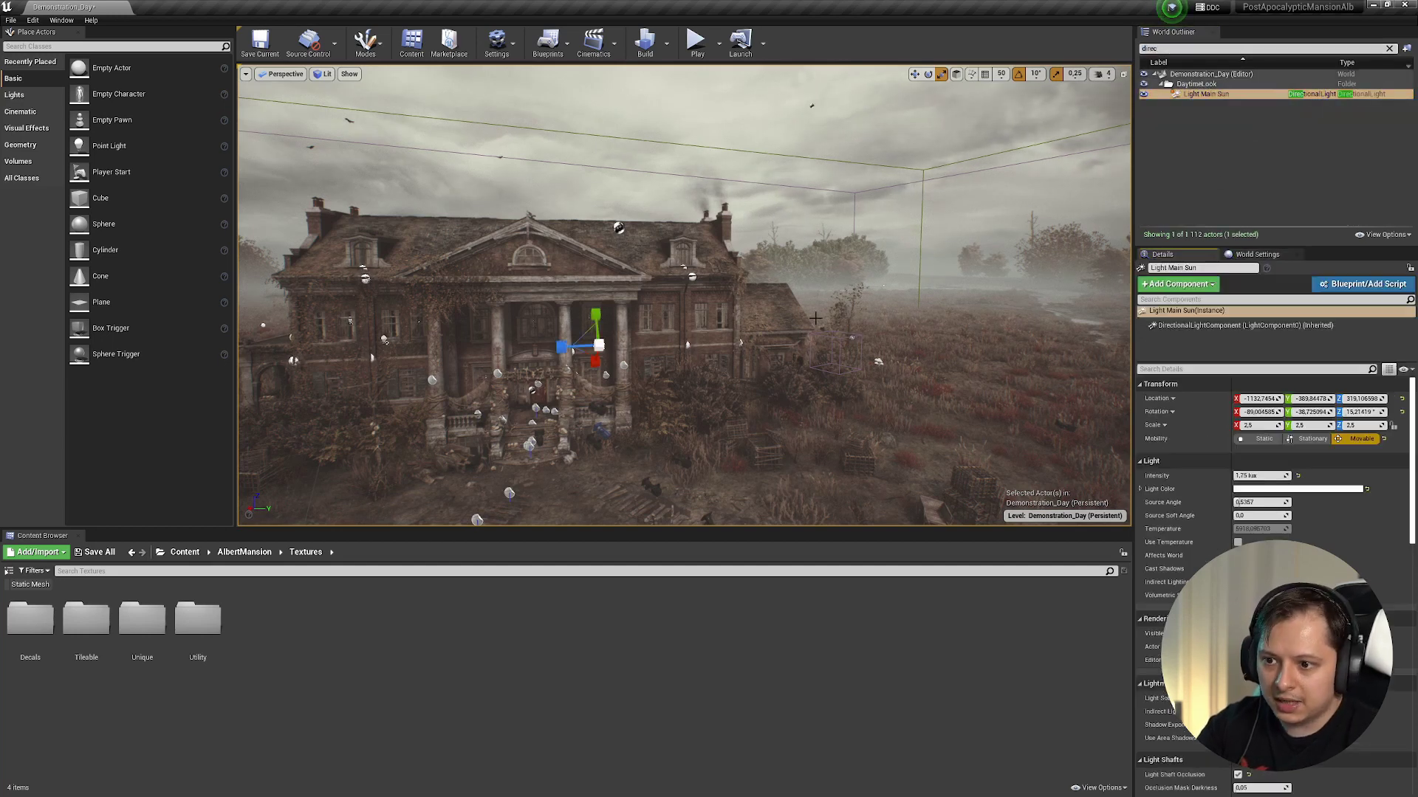
- Try rotating the Light Main Sun directional light in front of the mansion, and undo the rotation
{"action": "key", "text": "f"}
{"action": "right_click_drag", "start_coordinate": [684, 295], "coordinate": [627, 296]}
{"action": "key", "text": "e"}
{"action": "mouse_move", "coordinate": [766, 342]}
{"action": "right_mouse_down"}
{"action": "mouse_move", "coordinate": [827, 339]}
{"action": "mouse_move", "coordinate": [766, 341]}
{"action": "right_mouse_up"}
{"action": "mouse_move", "coordinate": [771, 338]}
{"action": "left_mouse_down"}
{"action": "mouse_move", "coordinate": [709, 341]}
{"action": "mouse_move", "coordinate": [771, 338]}
{"action": "mouse_move", "coordinate": [761, 330]}
{"action": "left_mouse_up"}
{"action": "key", "text": "ctrl+z"}
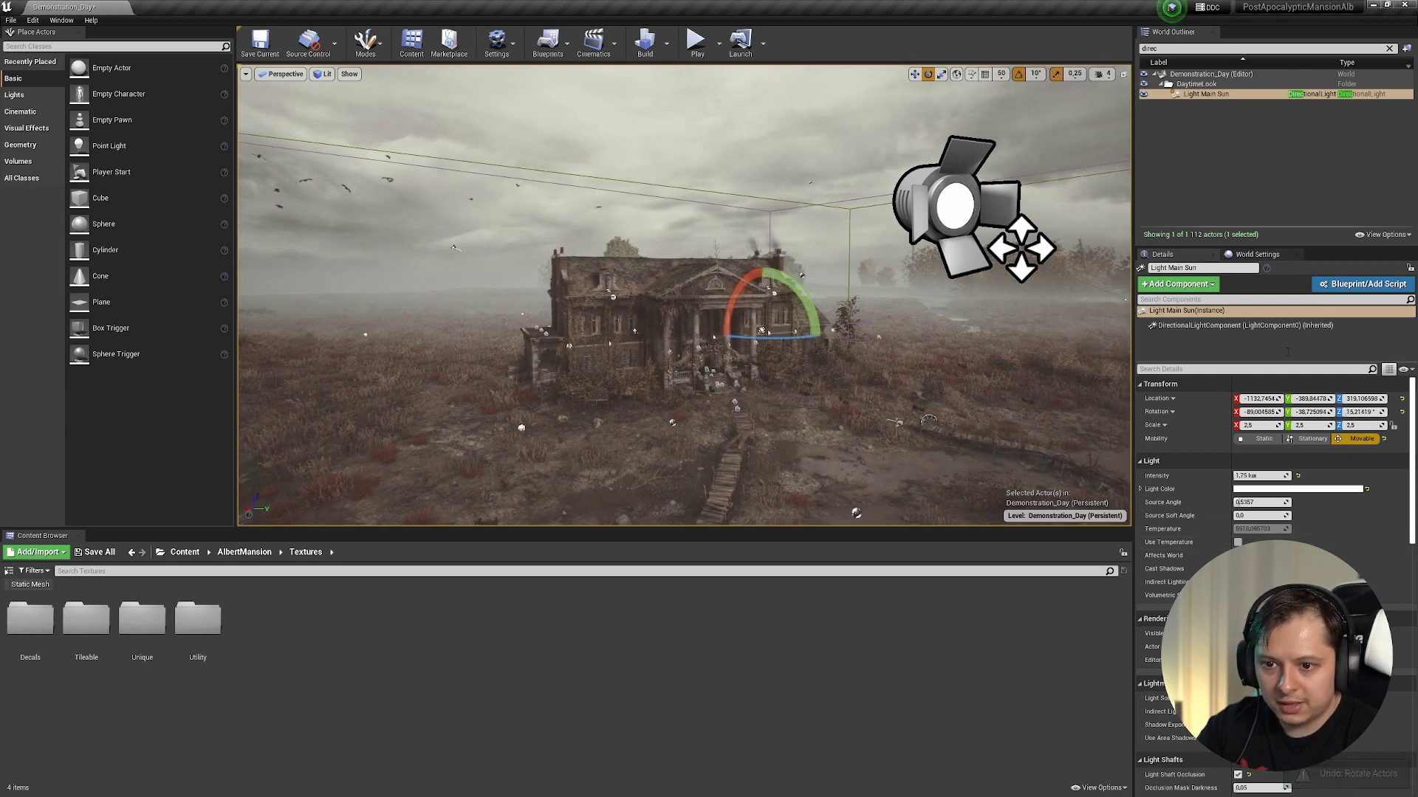
- Filter the level's actors by "sky" and select the SkyLight actor
{"action": "left_click", "coordinate": [1167, 48]}
{"action": "type", "text": "sky"}
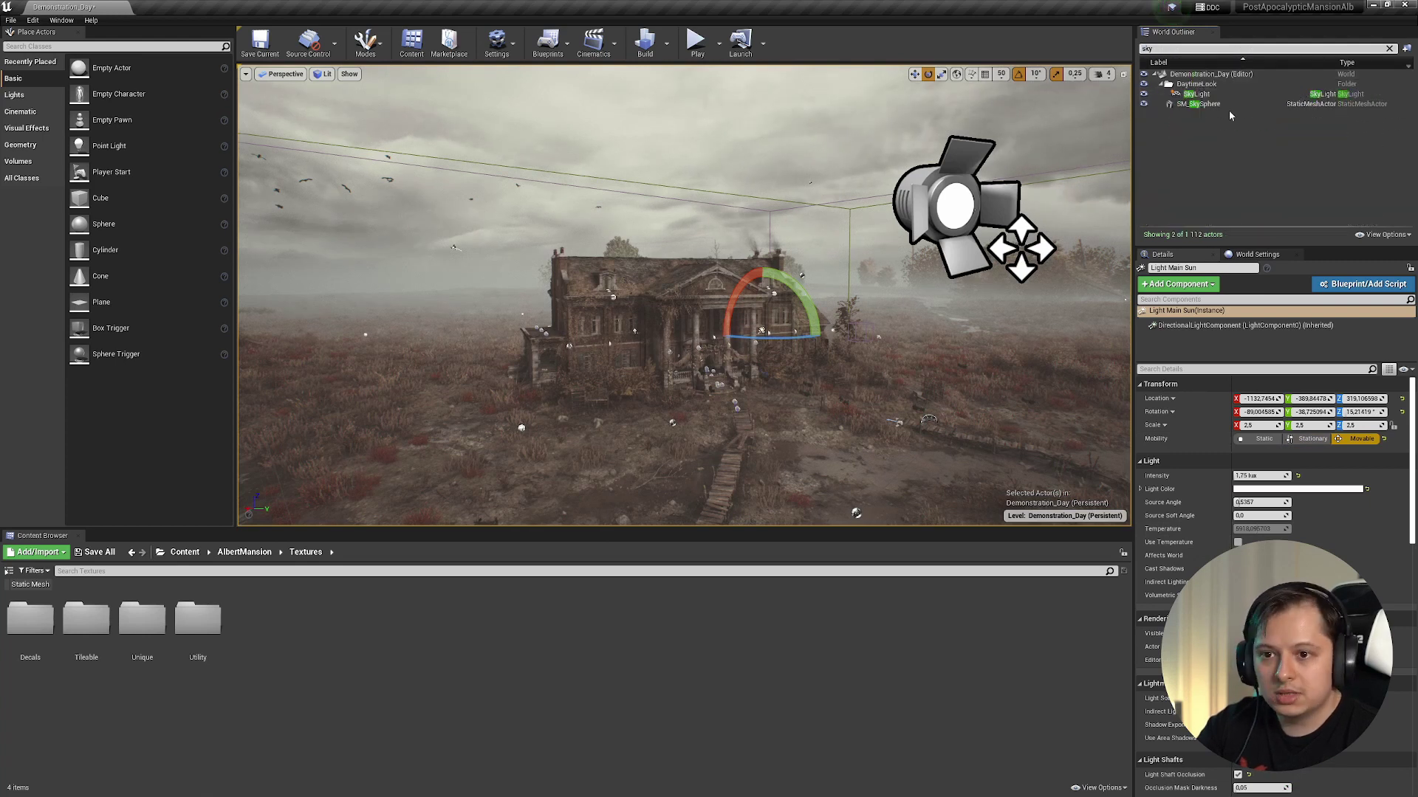
{"action": "key", "text": "Return"}
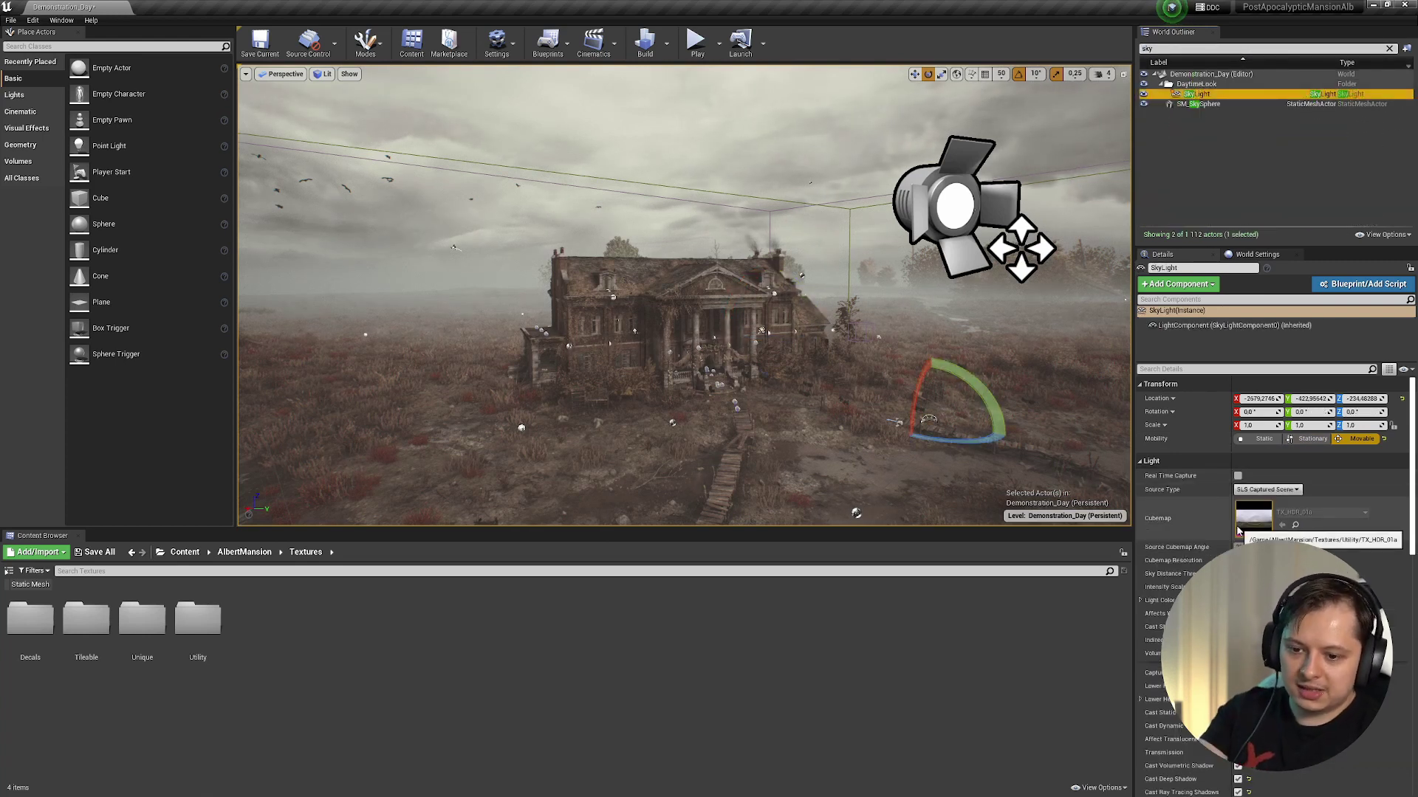
- Review the SkyLight's light settings and examine the mansion's porch columns and front windows up close
{"action": "right_click_drag", "start_coordinate": [1019, 369], "coordinate": [1027, 362]}
{"action": "key", "text": "w"}
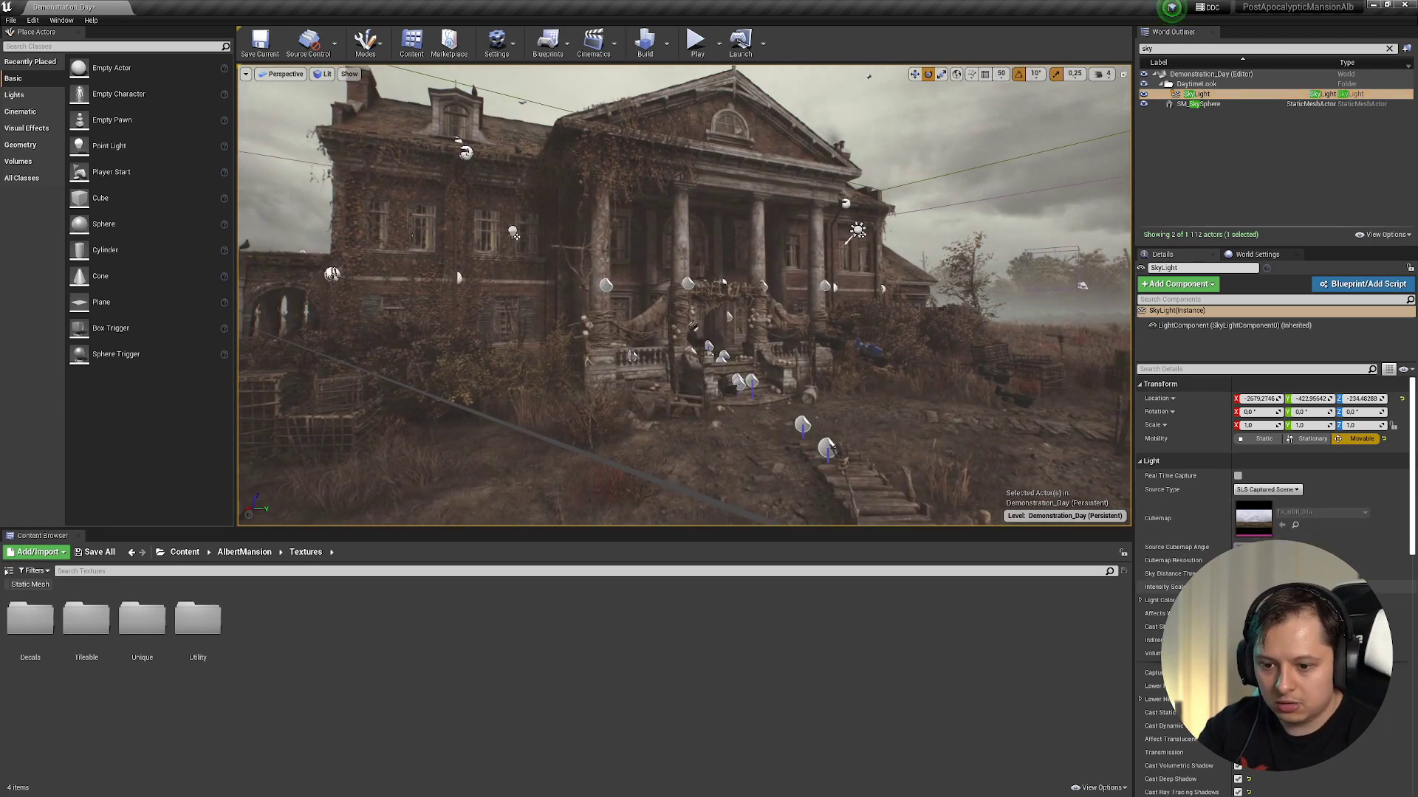
{"action": "scroll", "coordinate": [1274, 517], "scroll_direction": "down", "scroll_amount": 2}
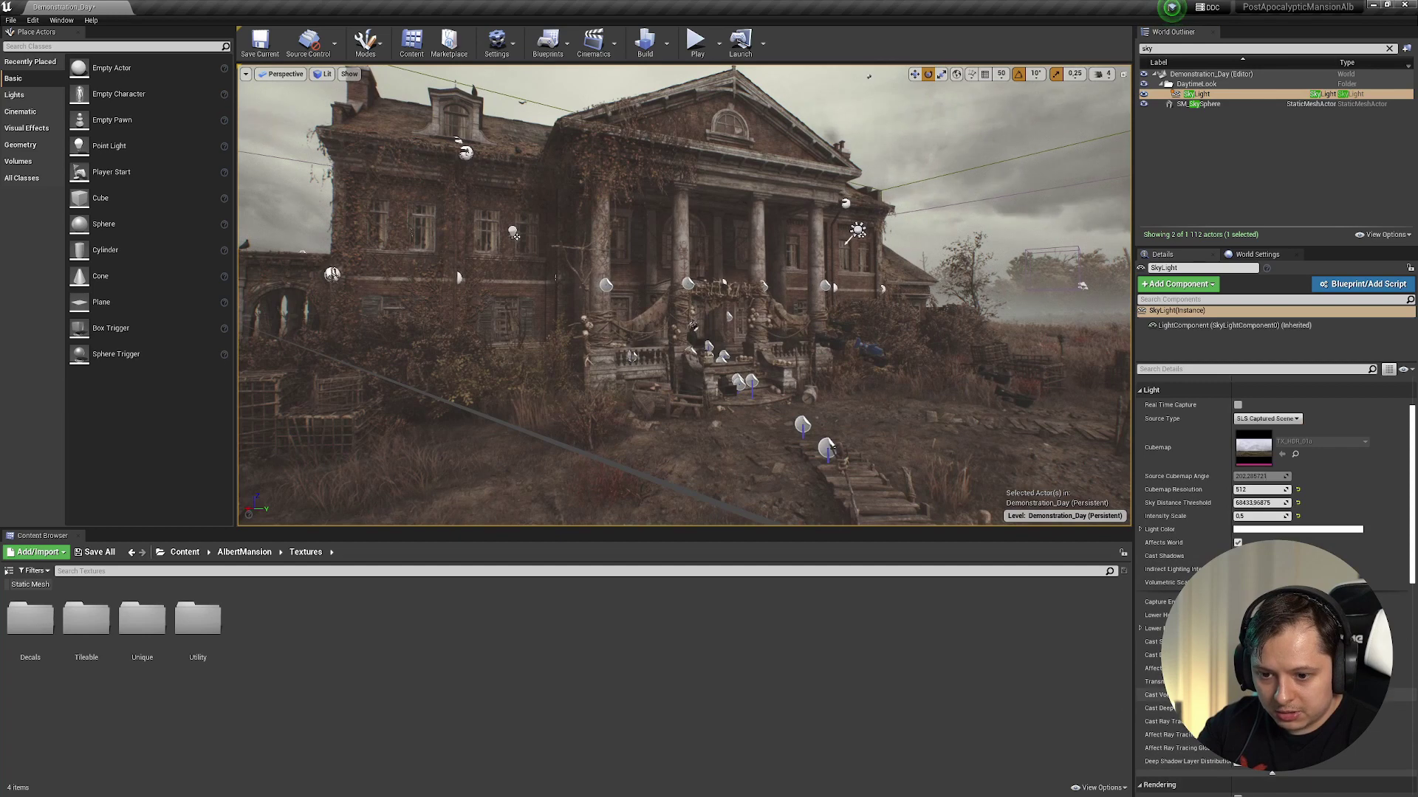
{"action": "scroll", "coordinate": [1274, 517], "scroll_direction": "down", "scroll_amount": 1}
{"action": "key", "text": "w"}
{"action": "mouse_move", "coordinate": [684, 296]}
{"action": "right_mouse_down"}
{"action": "mouse_move", "coordinate": [547, 287]}
{"action": "mouse_move", "coordinate": [687, 281]}
{"action": "right_mouse_up"}
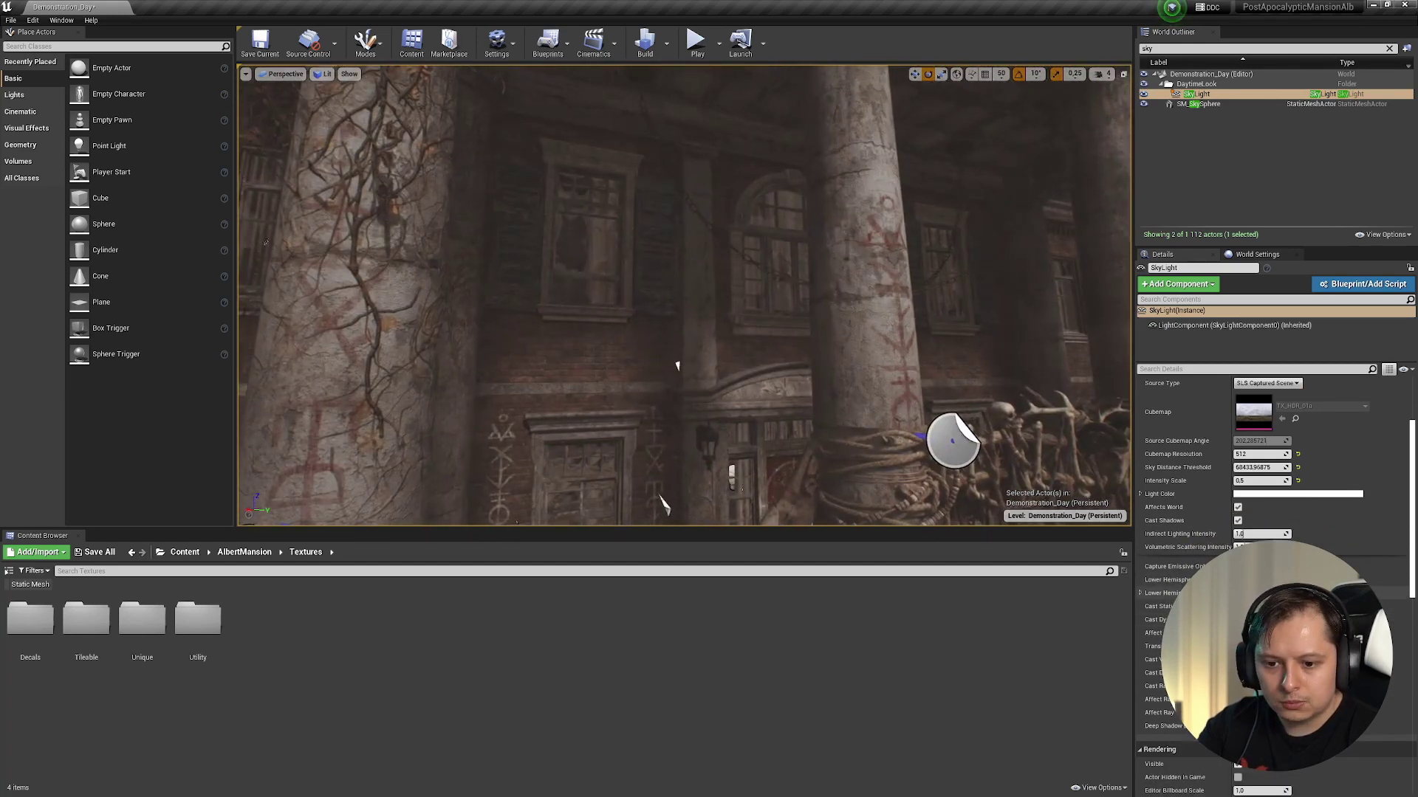
{"action": "key", "text": "ctrl+z"}
{"action": "right_click_drag", "start_coordinate": [683, 295], "coordinate": [632, 240]}
{"action": "key", "text": "w"}
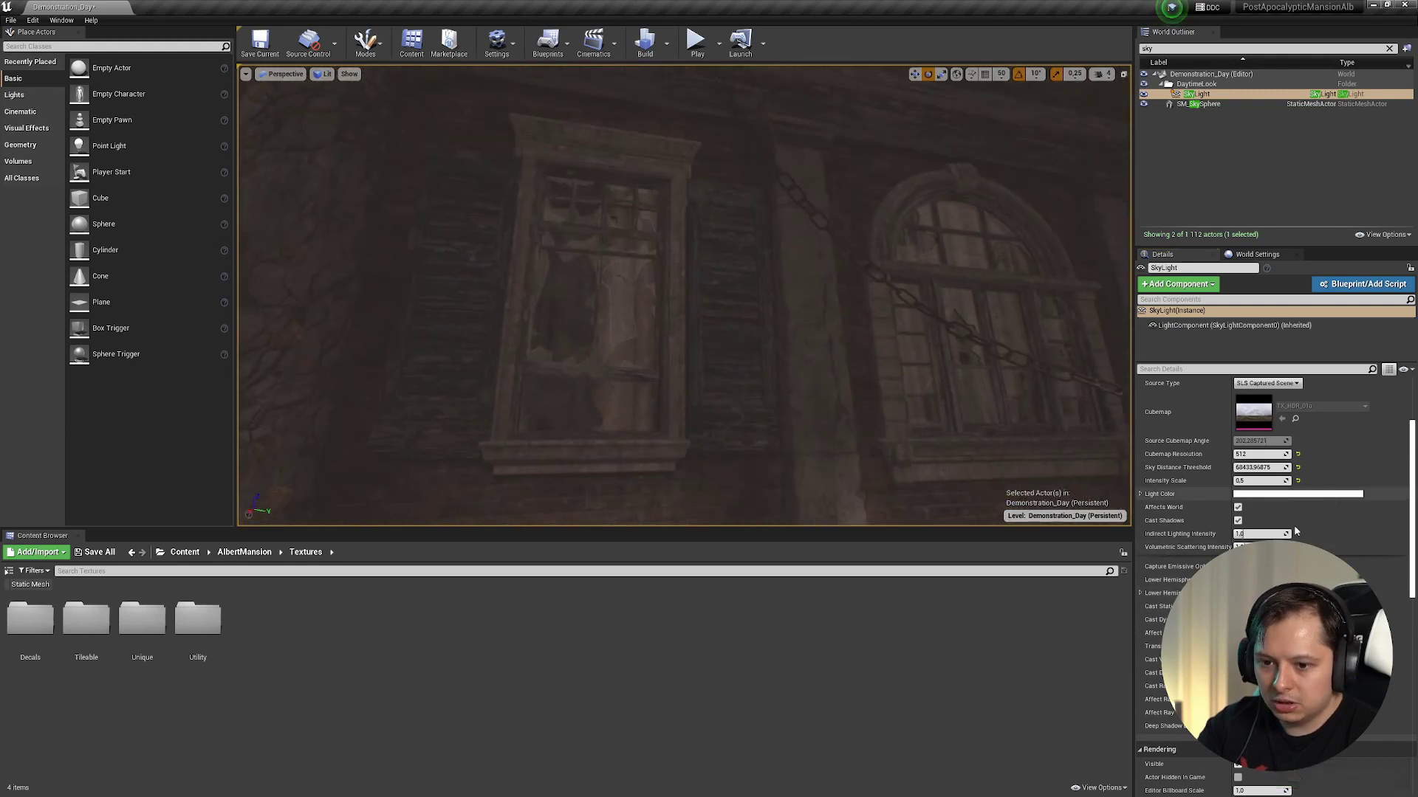
- Try adjusting the SkyLight's light color in the color picker and cancel the change
{"action": "left_click", "coordinate": [1297, 494]}
{"action": "left_click_drag", "start_coordinate": [1166, 564], "coordinate": [1167, 550]}
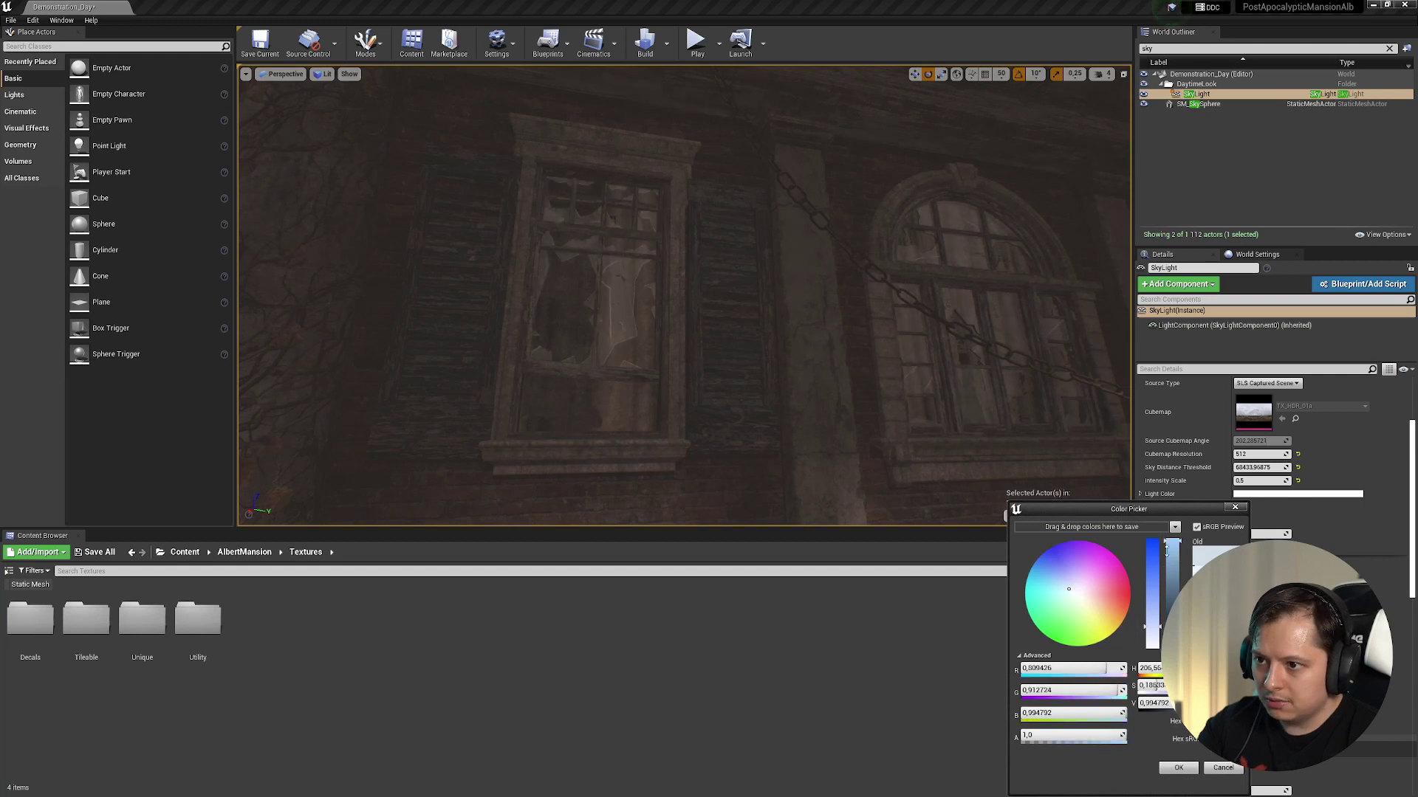
{"action": "left_click", "coordinate": [1223, 768]}
- Review the SkyLight's remaining shadow, occlusion, ray tracing and actor settings, and view the whole mansion from the front
{"action": "scroll", "coordinate": [1270, 517], "scroll_direction": "down", "scroll_amount": 5}
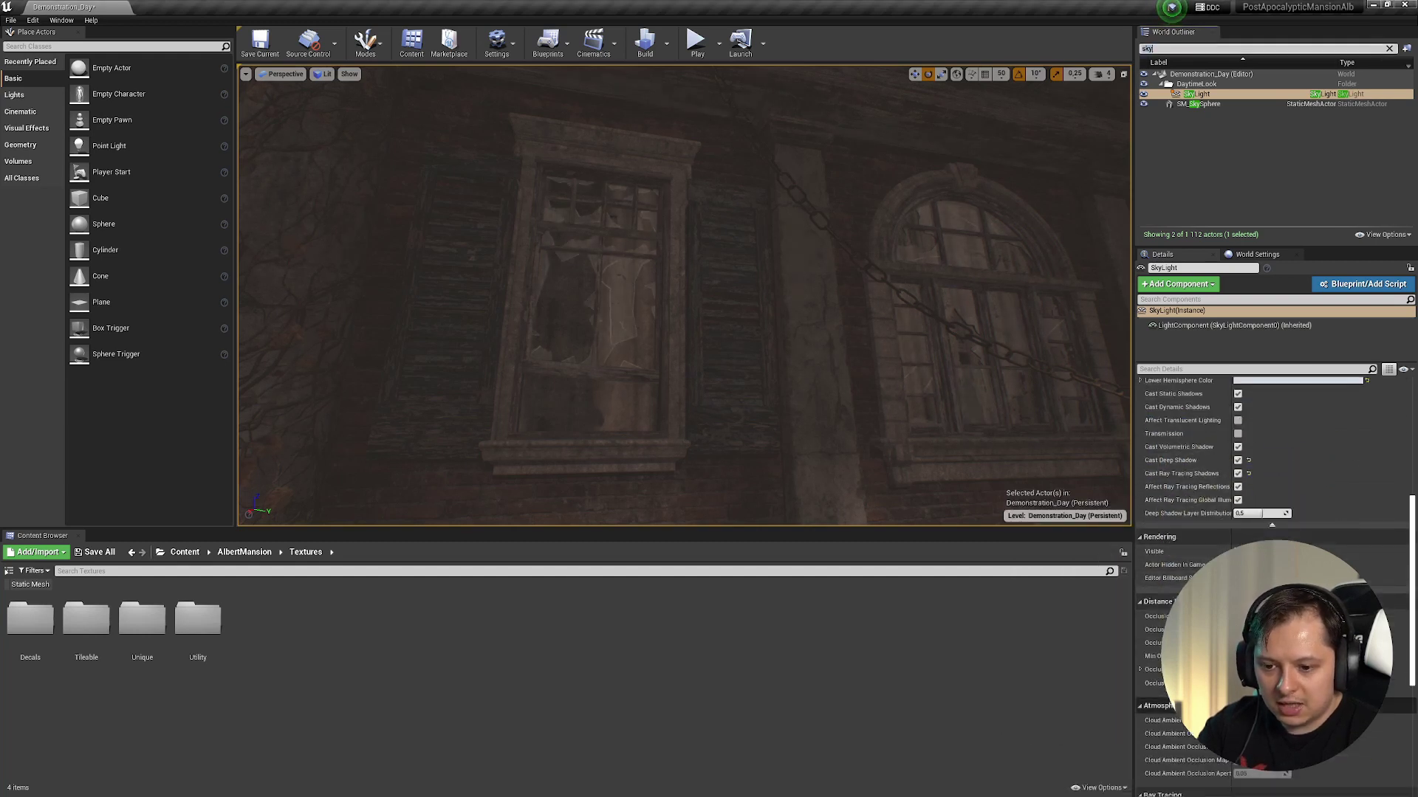
{"action": "scroll", "coordinate": [757, 418], "scroll_direction": "down", "scroll_amount": 10}
{"action": "right_click_drag", "start_coordinate": [756, 418], "coordinate": [756, 450]}
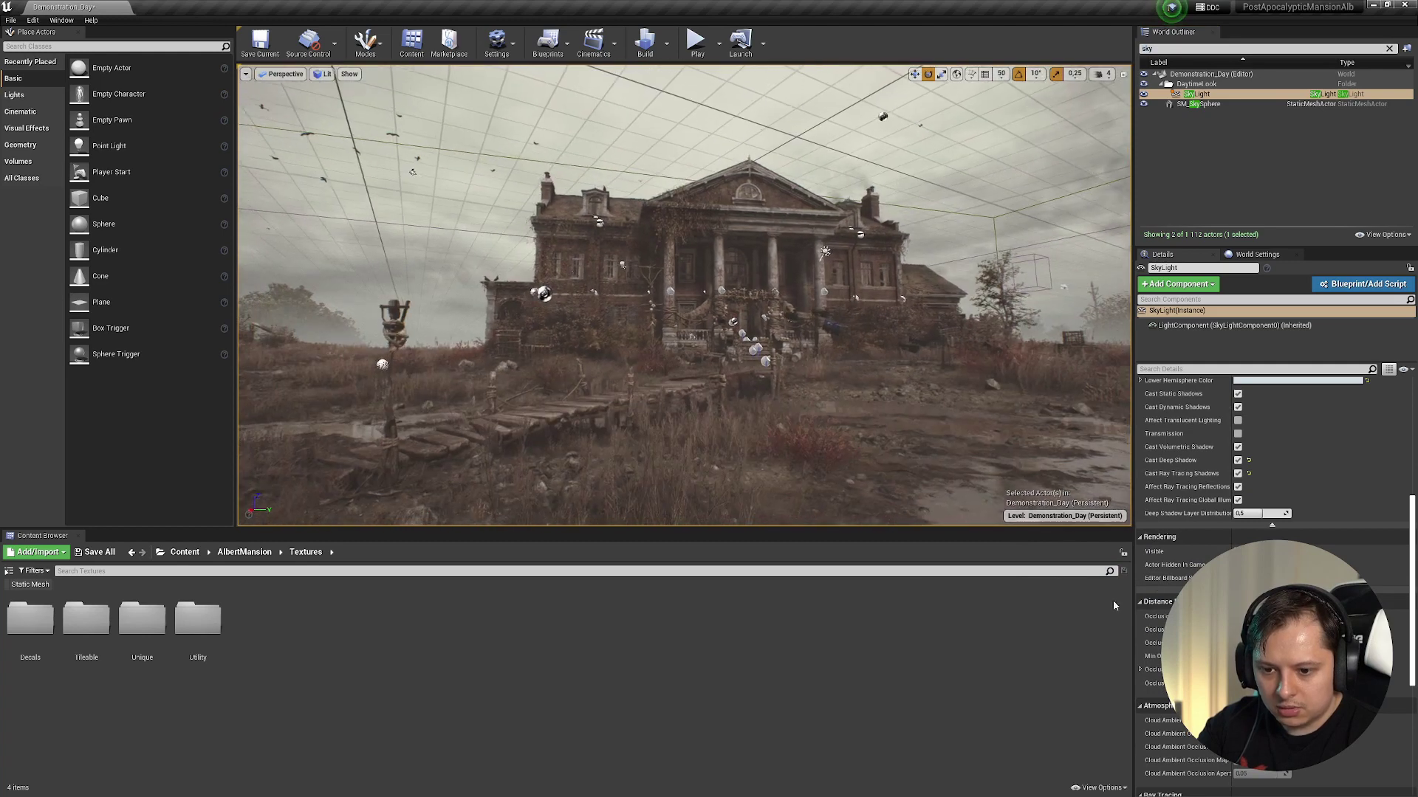
{"action": "scroll", "coordinate": [1196, 670], "scroll_direction": "down", "scroll_amount": 3}
{"action": "scroll", "coordinate": [1270, 576], "scroll_direction": "down", "scroll_amount": 4}
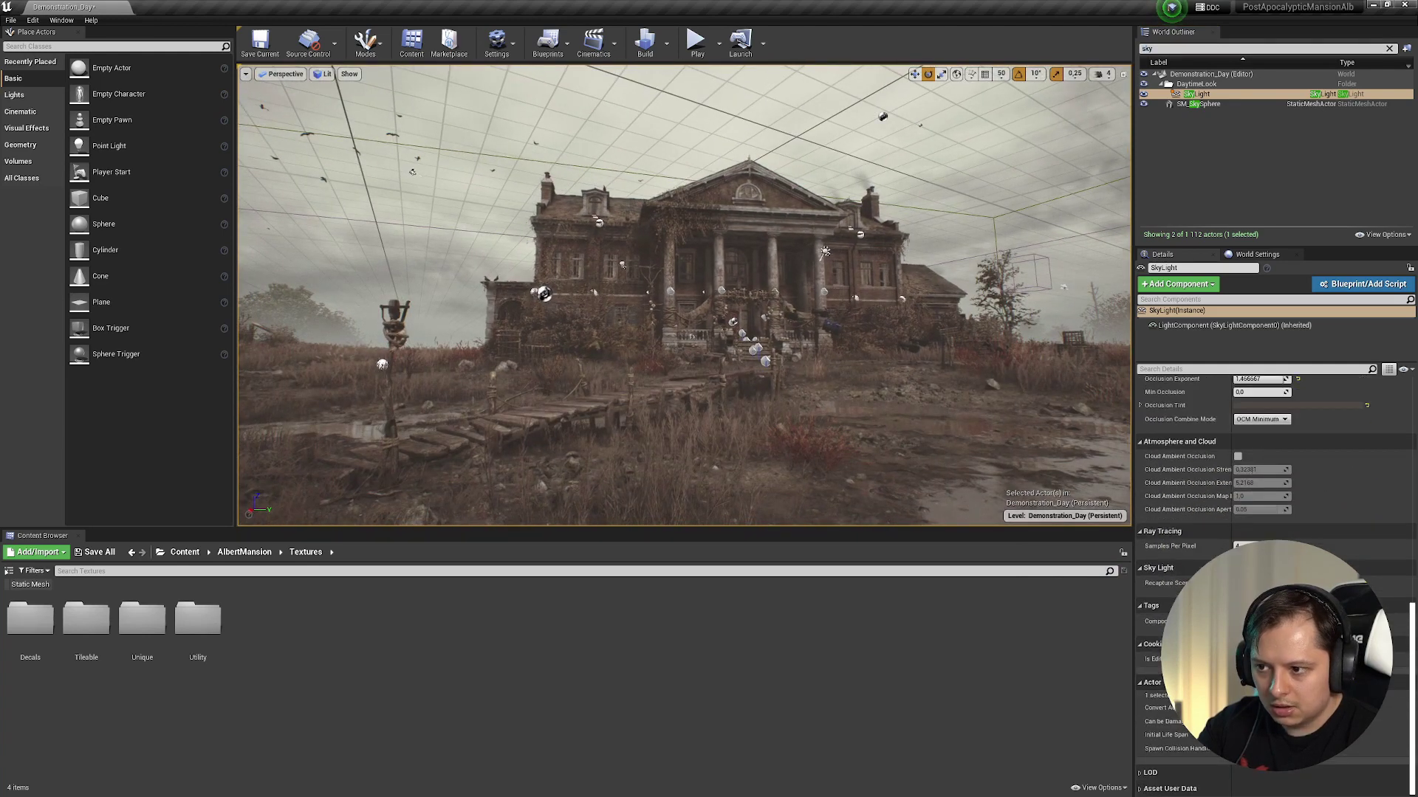
{"action": "right_click_drag", "start_coordinate": [968, 141], "coordinate": [978, 133]}
- Select SM_SkySphere, filter the level's actors by "post" and select PostProcessVolume2 to look over its settings
{"action": "left_click", "coordinate": [1193, 105]}
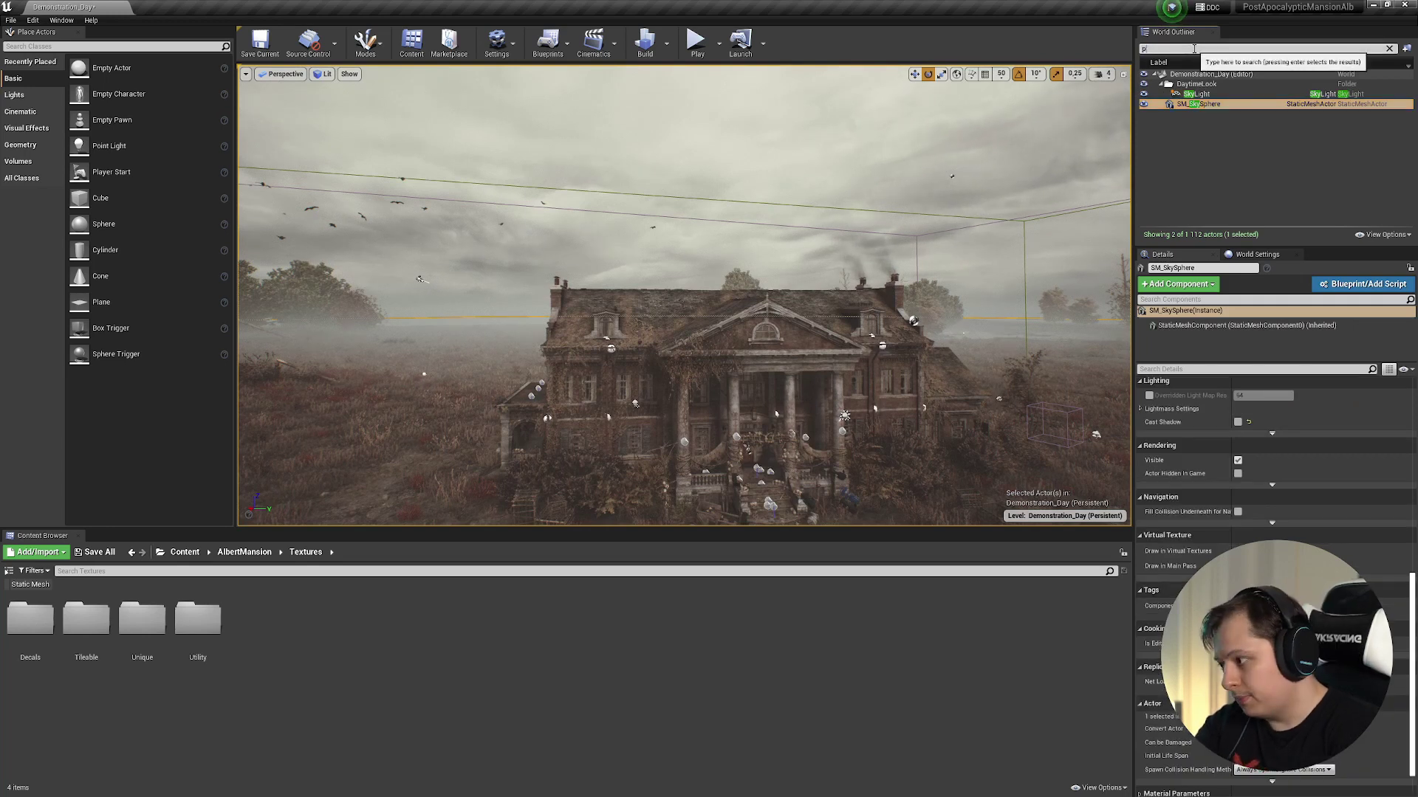
{"action": "left_click", "coordinate": [1198, 95]}
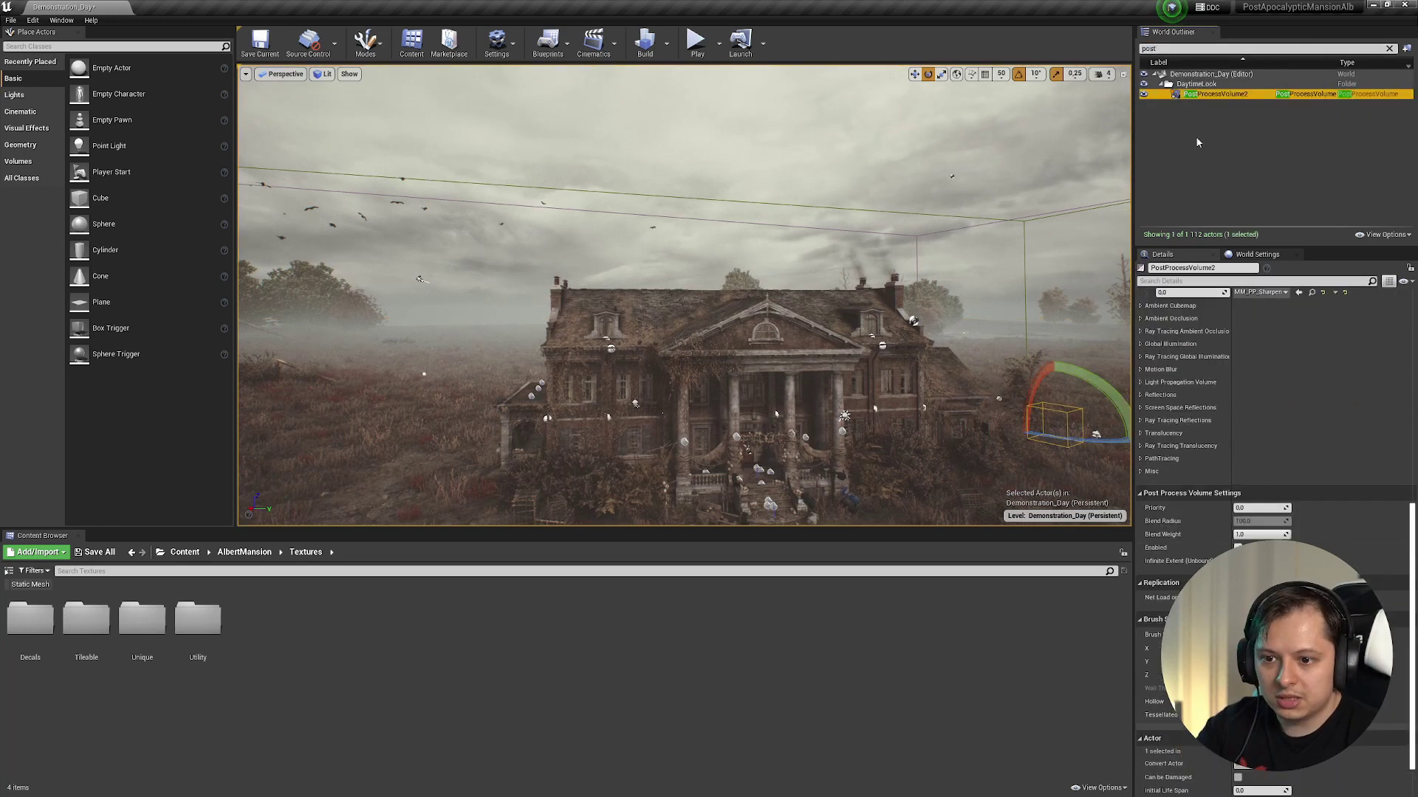
{"action": "scroll", "coordinate": [1270, 443], "scroll_direction": "down", "scroll_amount": 10}
{"action": "scroll", "coordinate": [1270, 407], "scroll_direction": "up", "scroll_amount": 10}
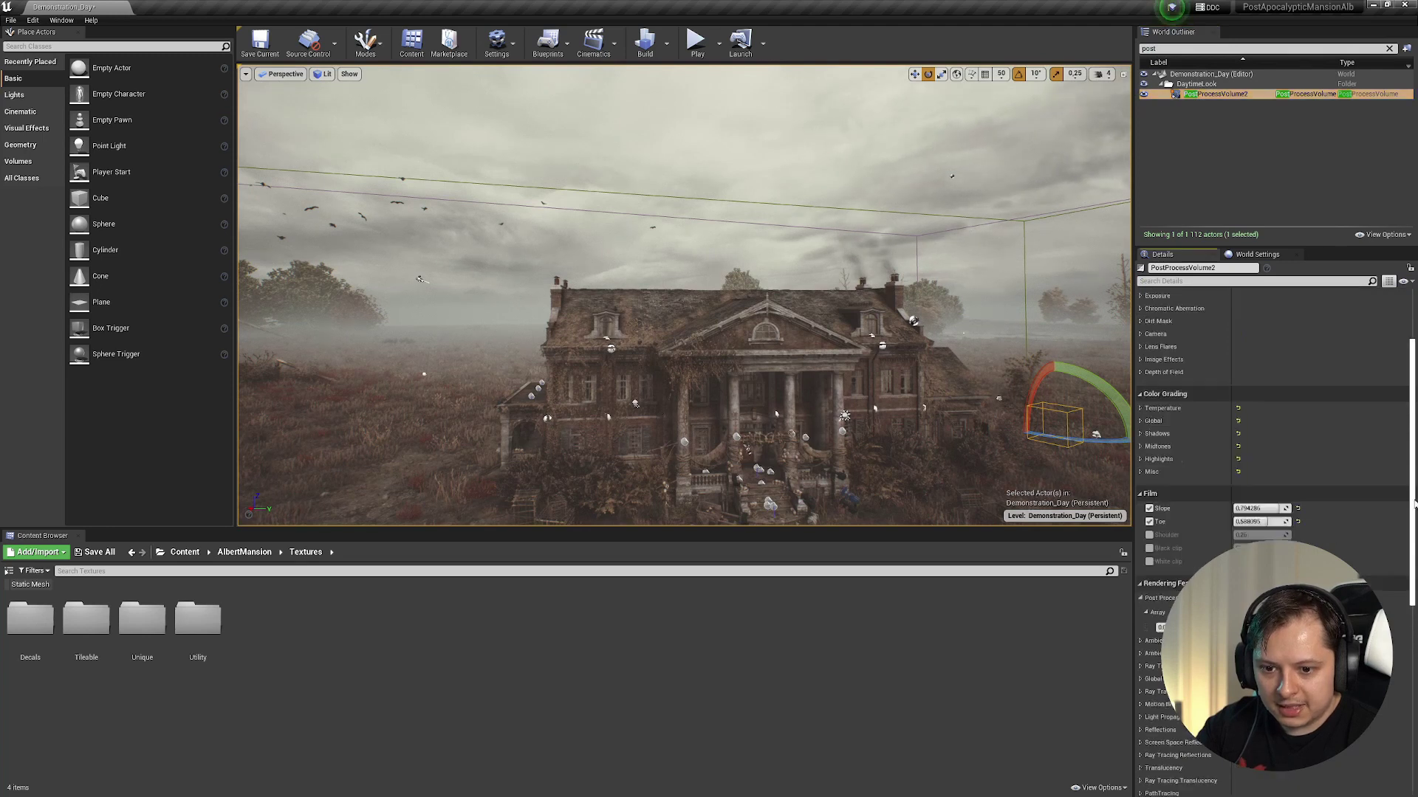
- Inspect PostProcessVolume2's Bloom and Exposure settings and view the front path and facade
{"action": "left_click", "coordinate": [1141, 367]}
{"action": "left_click", "coordinate": [1141, 367]}
{"action": "left_click", "coordinate": [1142, 379]}
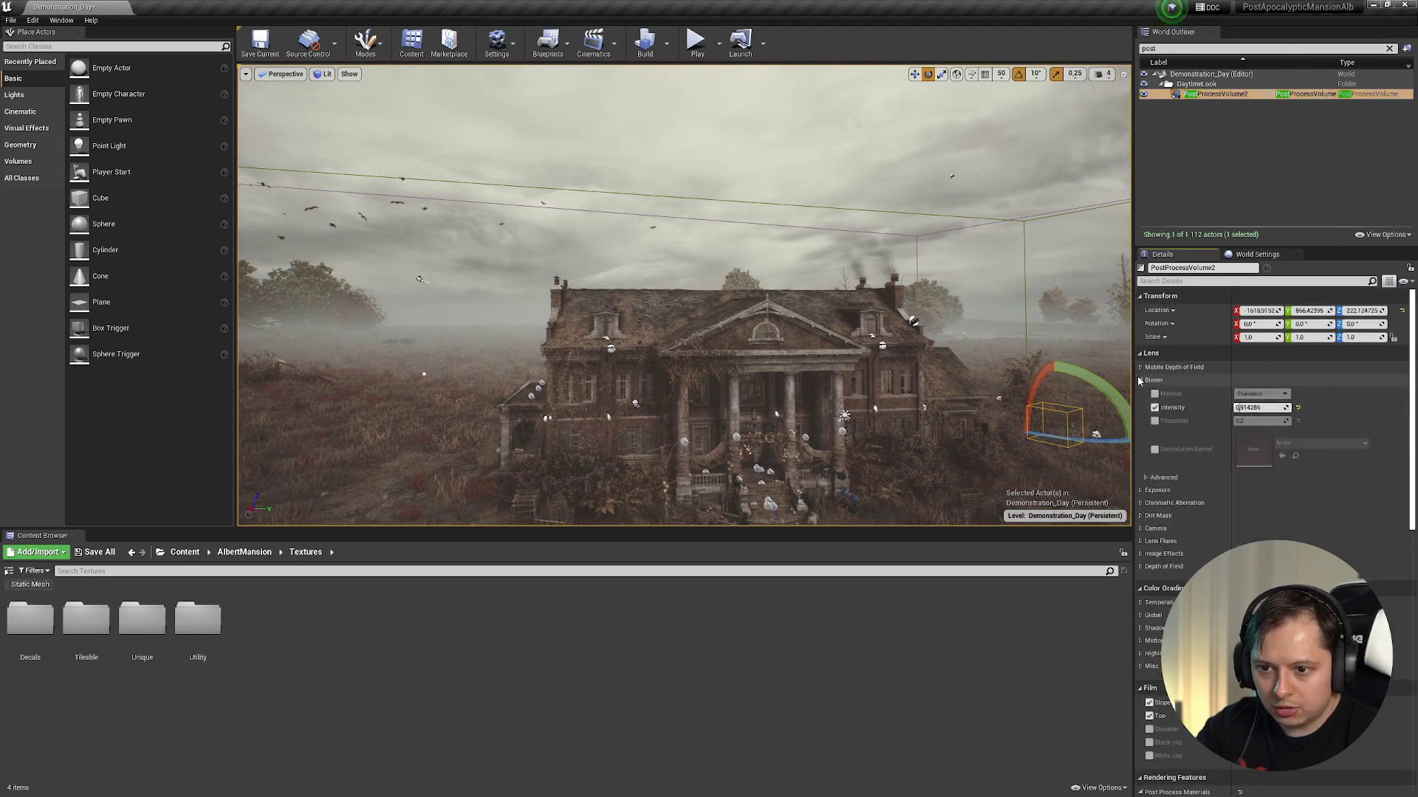
{"action": "left_click", "coordinate": [1141, 380]}
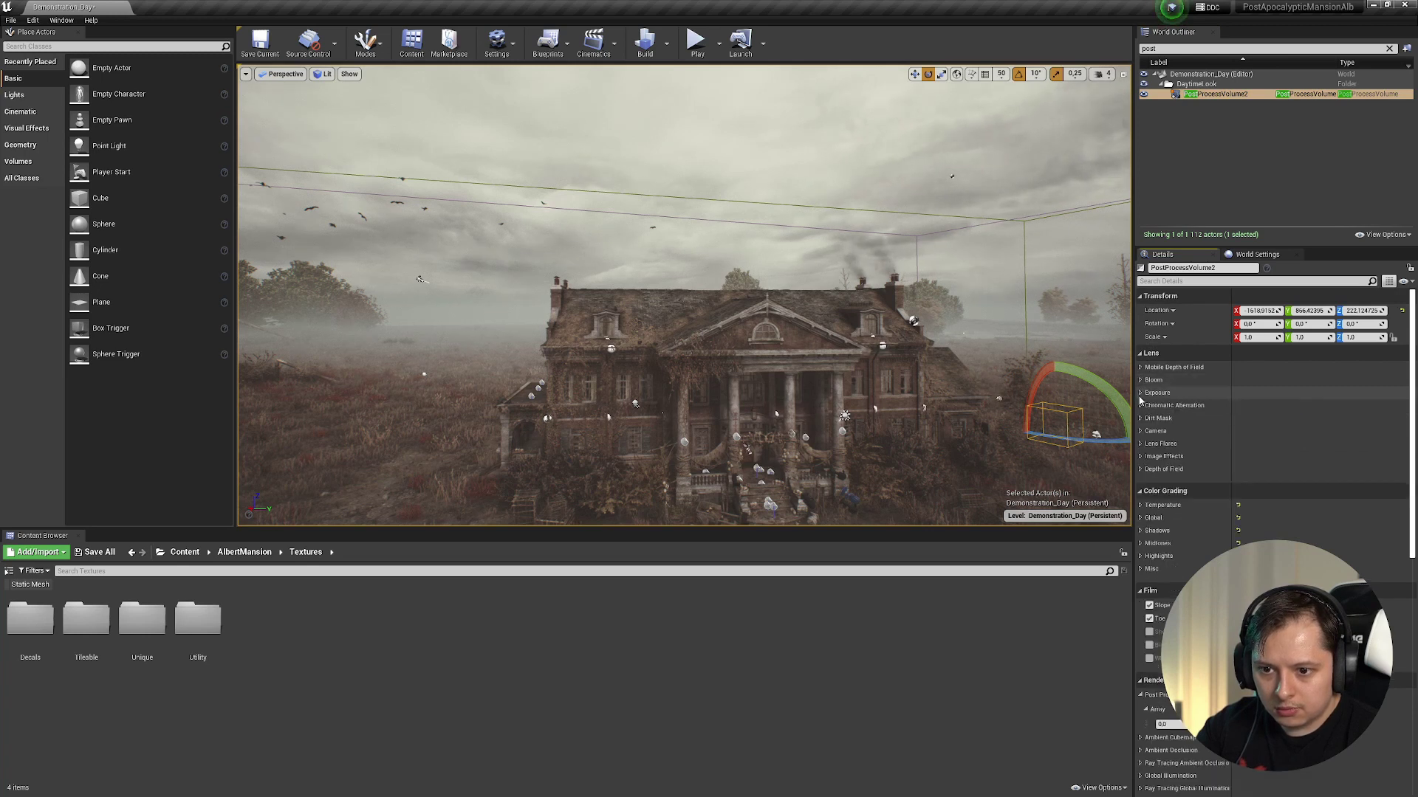
{"action": "left_click", "coordinate": [1141, 393]}
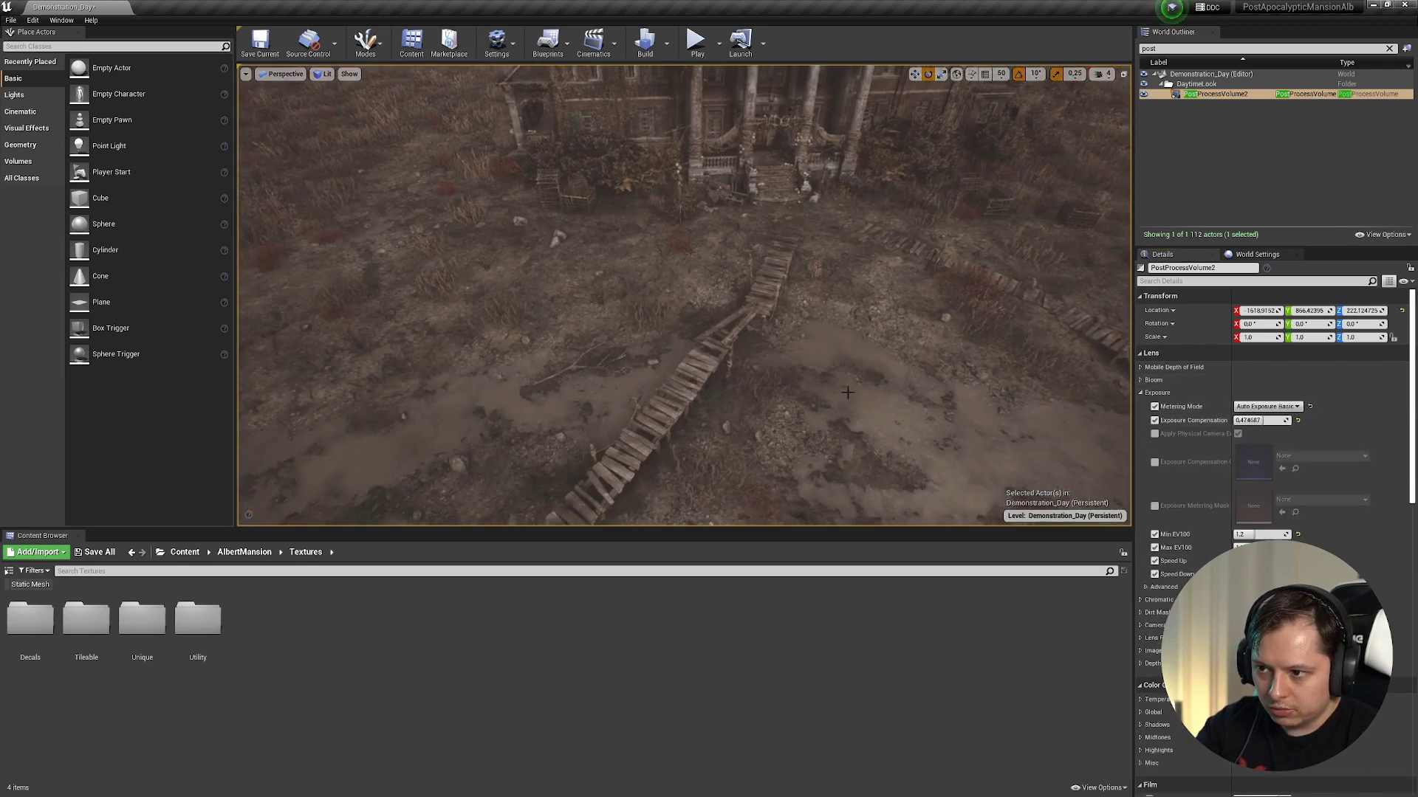
{"action": "right_click_drag", "start_coordinate": [684, 295], "coordinate": [665, 185]}
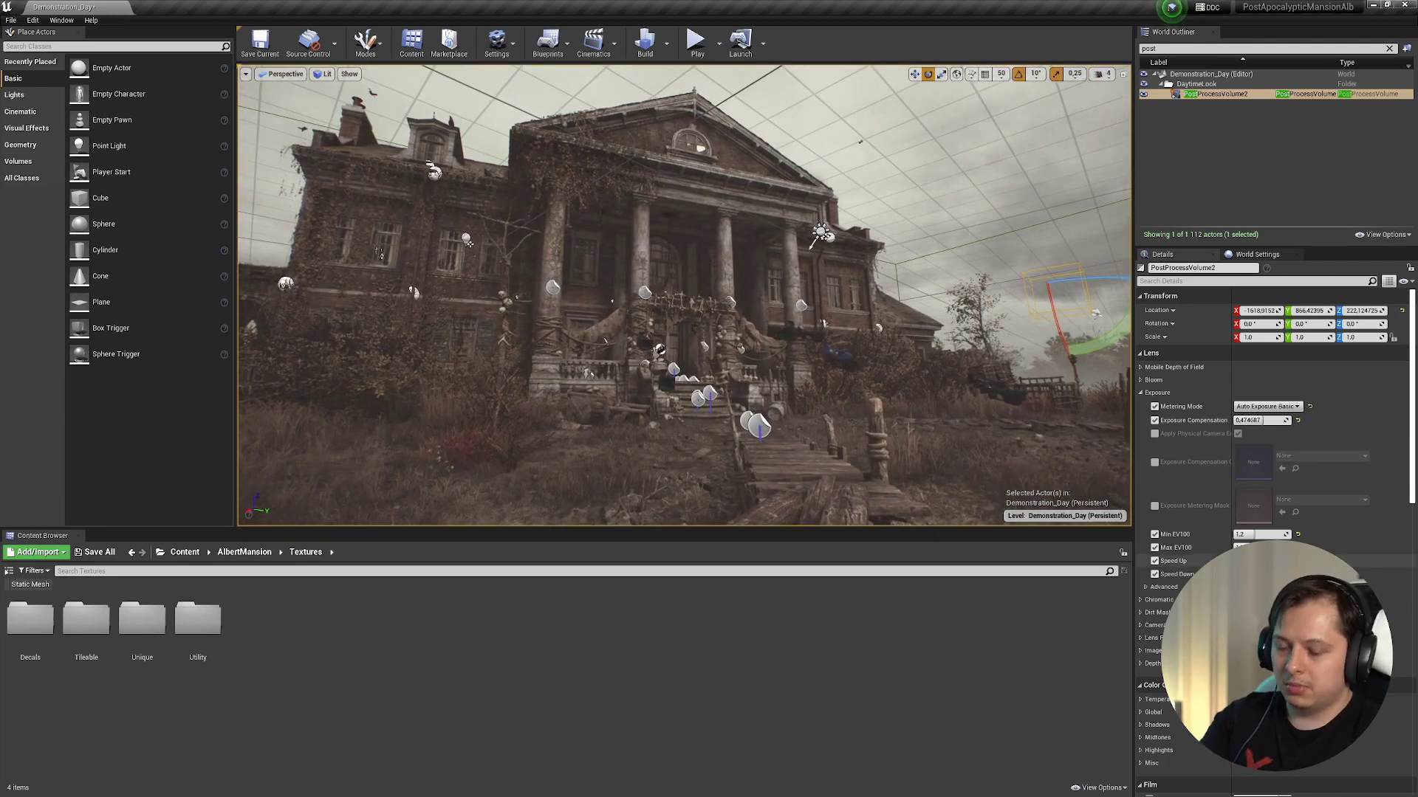
- Expand PostProcessVolume2's Chromatic Aberration and Image Effects settings and check its Dirt Mask group
{"action": "left_click", "coordinate": [1159, 600]}
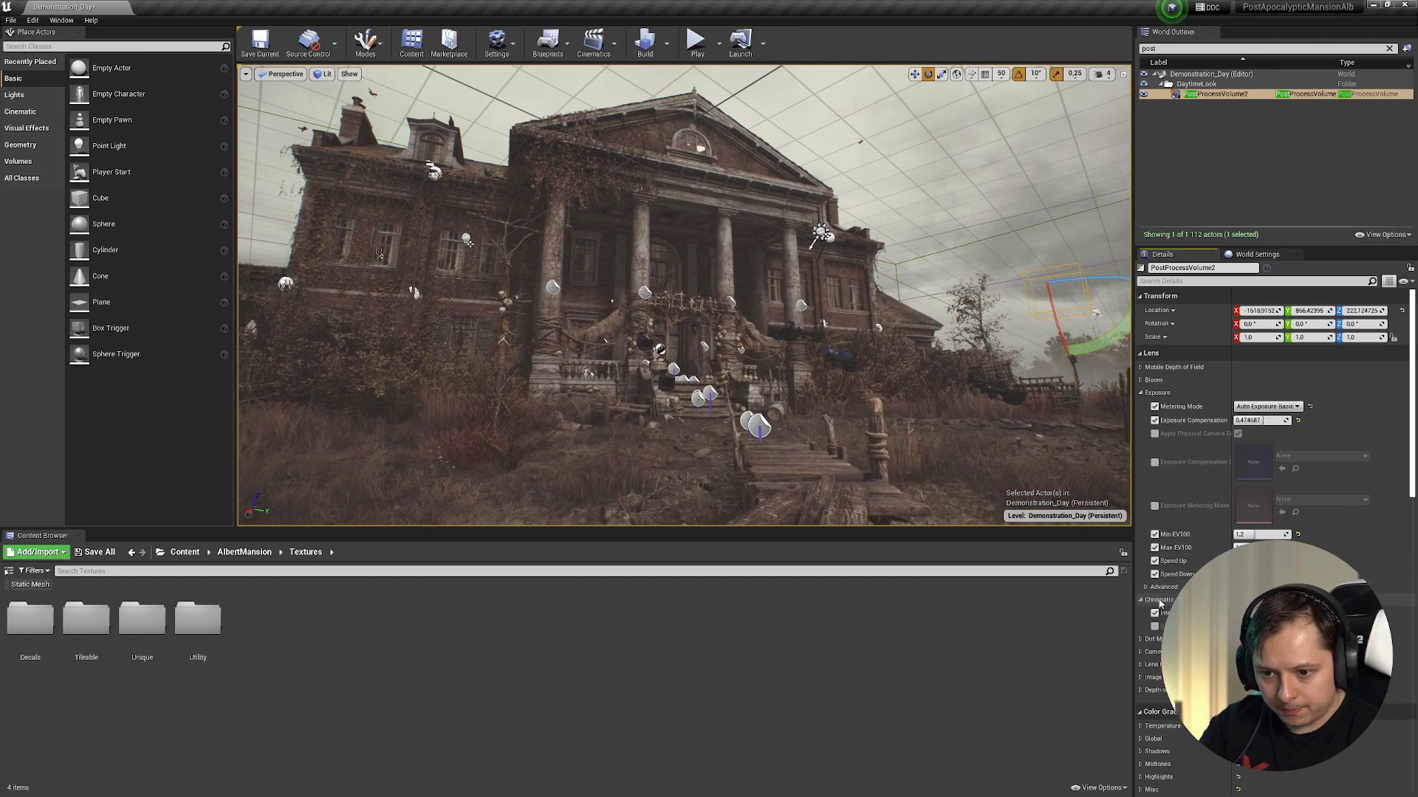
{"action": "left_click", "coordinate": [1152, 639]}
{"action": "left_click", "coordinate": [1152, 640]}
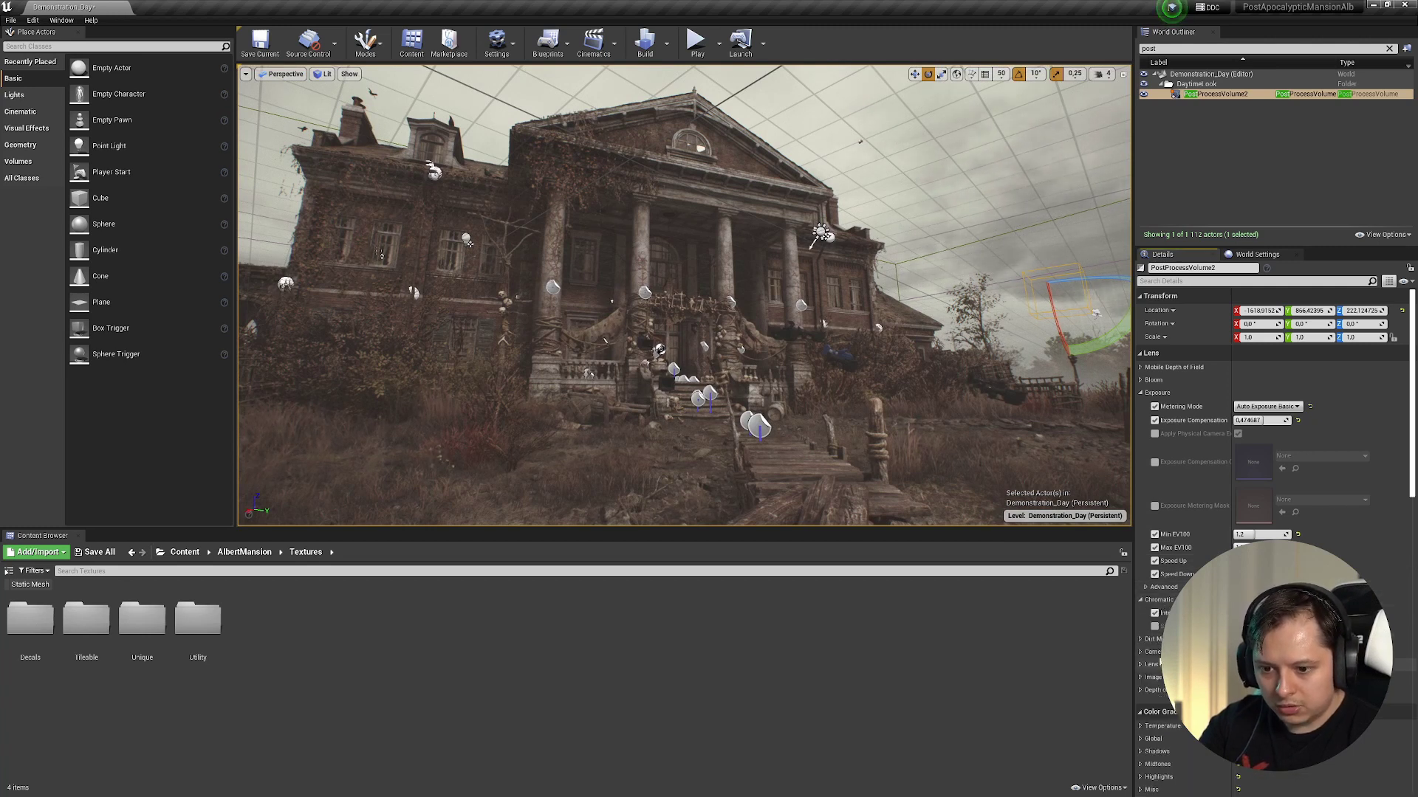
{"action": "left_click", "coordinate": [1154, 664]}
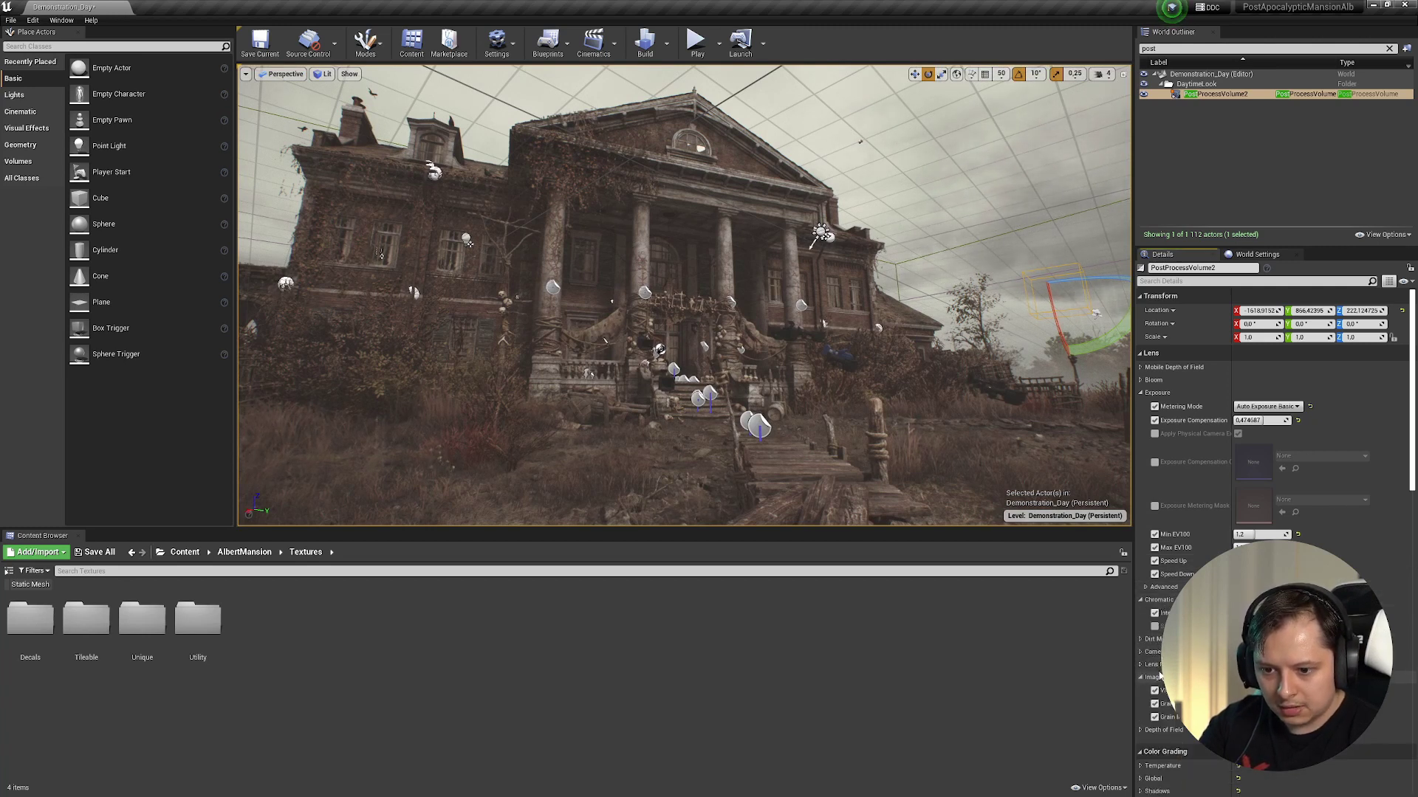
{"action": "left_click", "coordinate": [1173, 665]}
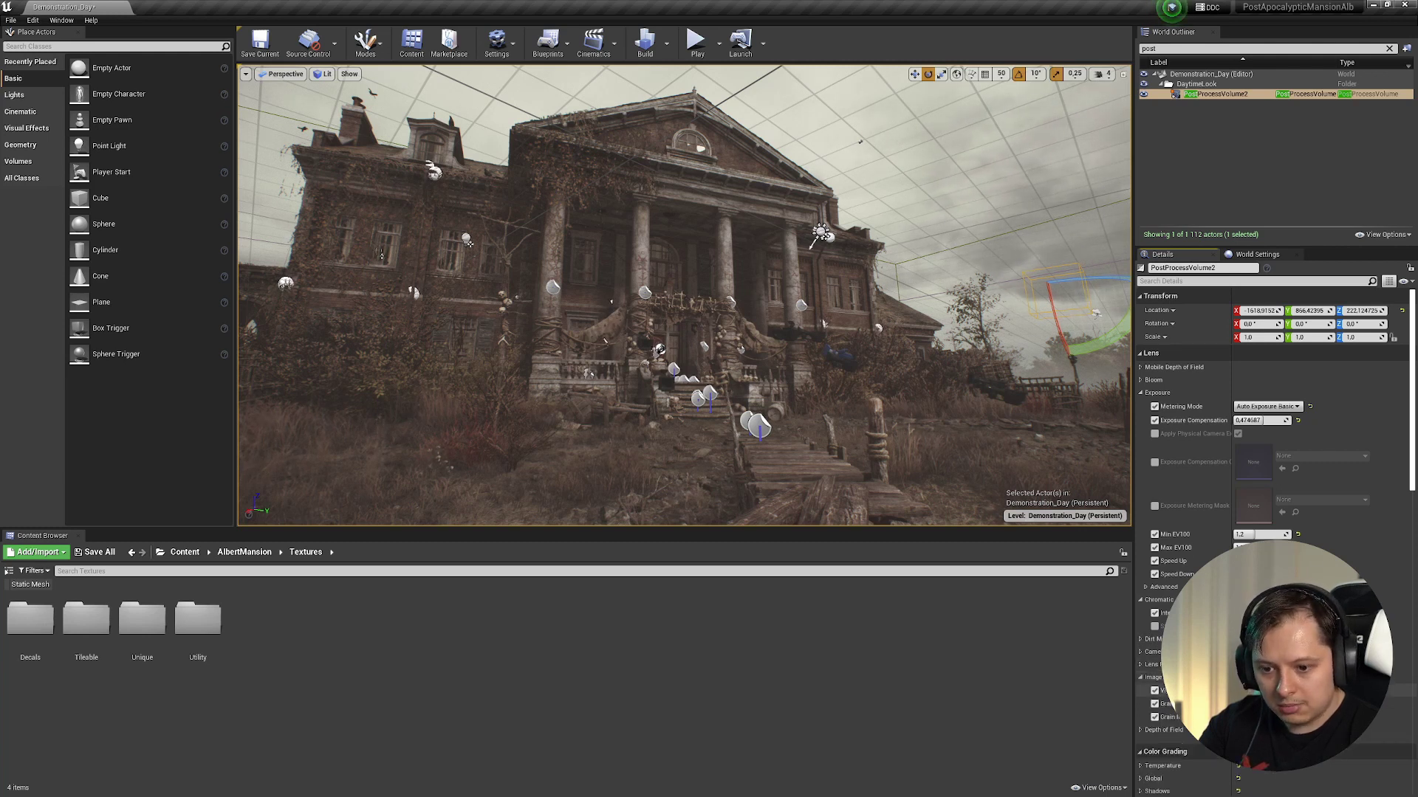
- View the mansion from a distance in game view and review the volume's exposure, vignette, grain and temperature settings
{"action": "key", "text": "s"}
{"action": "mouse_move", "coordinate": [825, 433]}
{"action": "right_mouse_down"}
{"action": "mouse_move", "coordinate": [835, 451]}
{"action": "mouse_move", "coordinate": [825, 433]}
{"action": "right_mouse_up"}
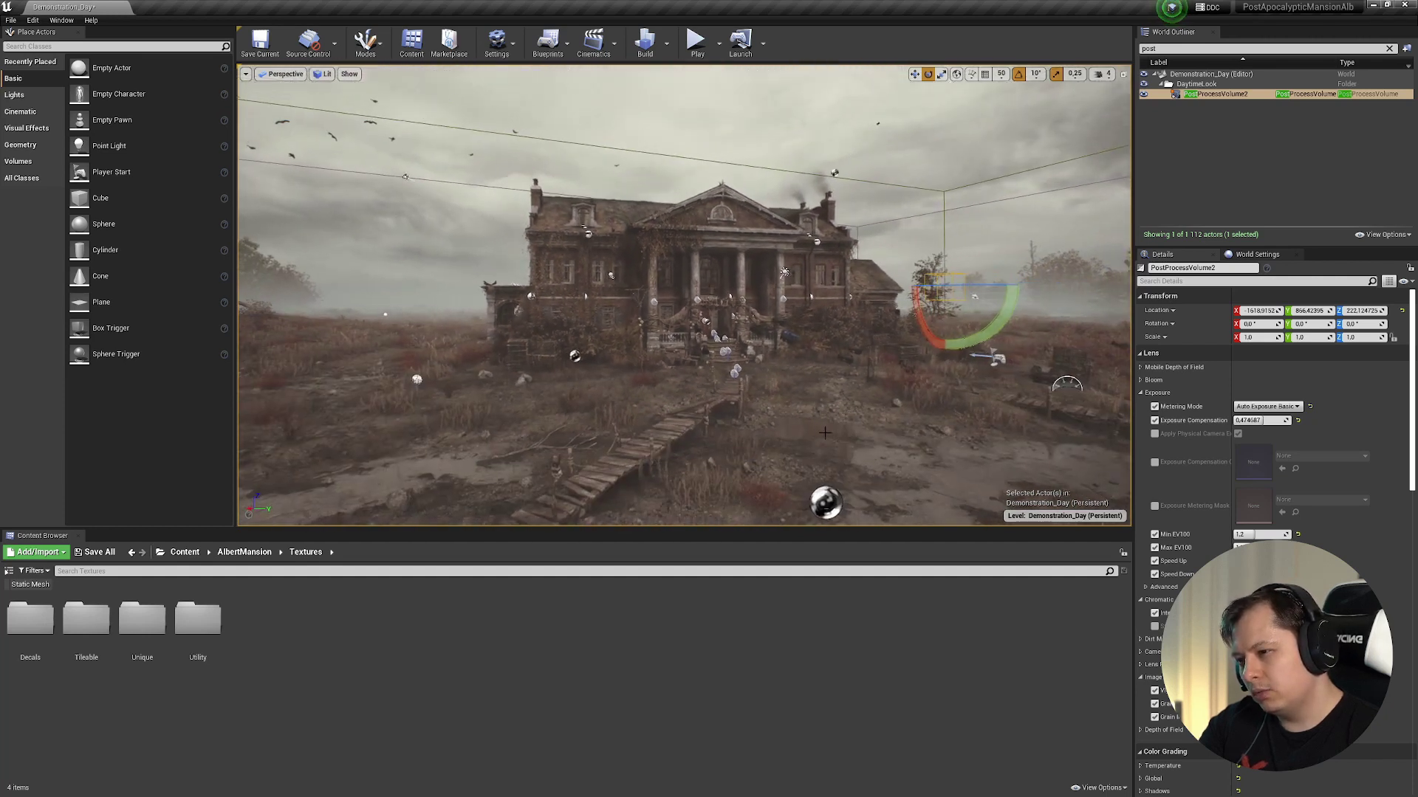
{"action": "key", "text": "g"}
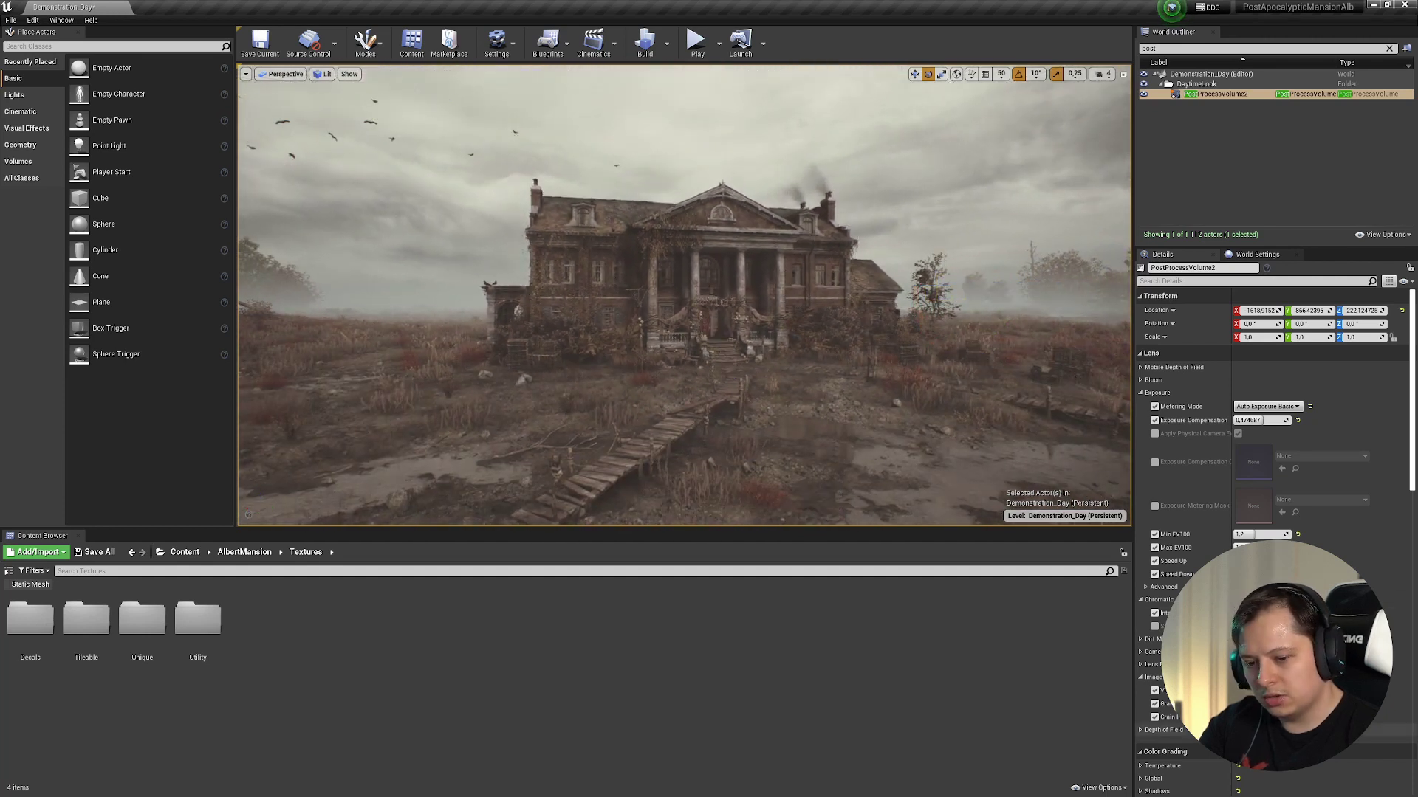
{"action": "scroll", "coordinate": [1270, 517], "scroll_direction": "down", "scroll_amount": 2}
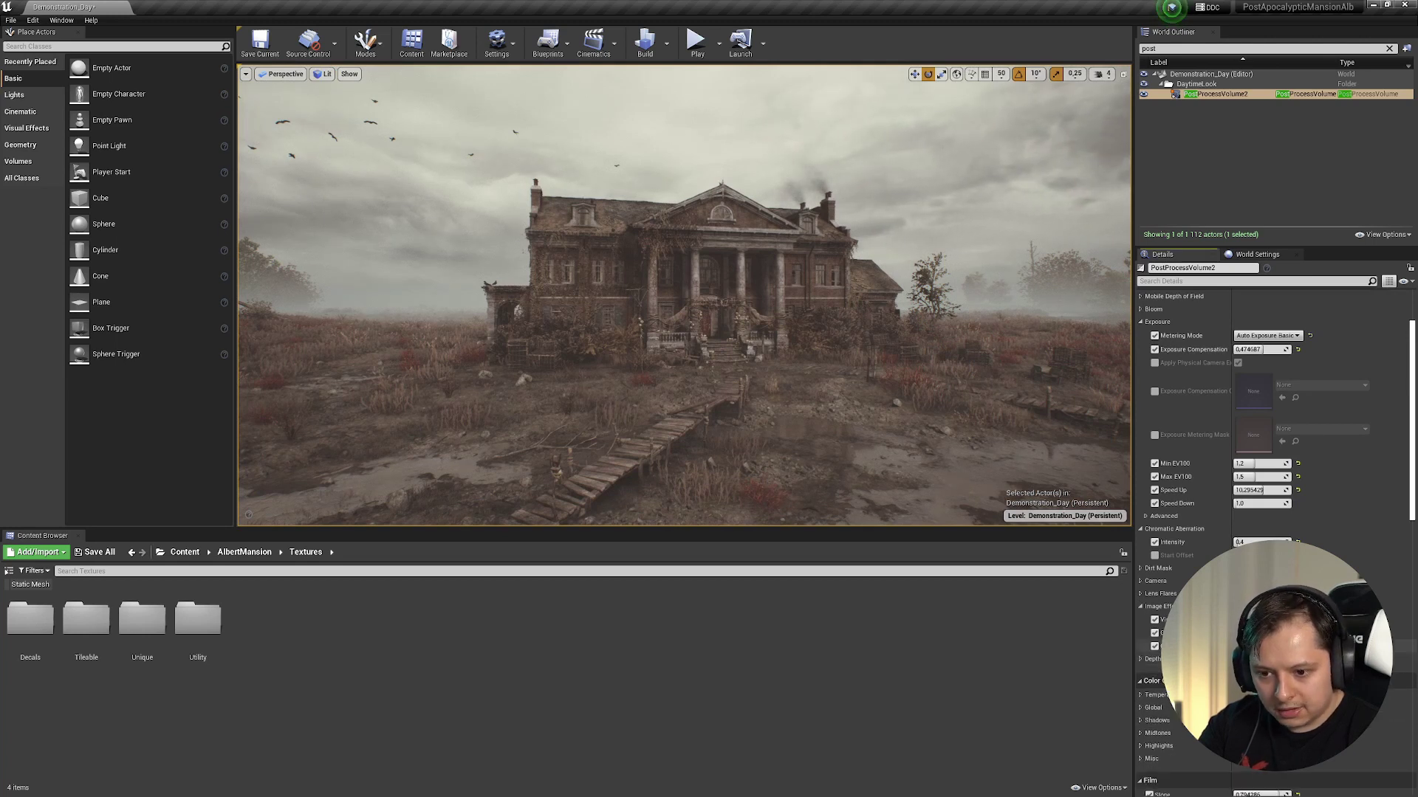
{"action": "scroll", "coordinate": [1167, 694], "scroll_direction": "down", "scroll_amount": 3}
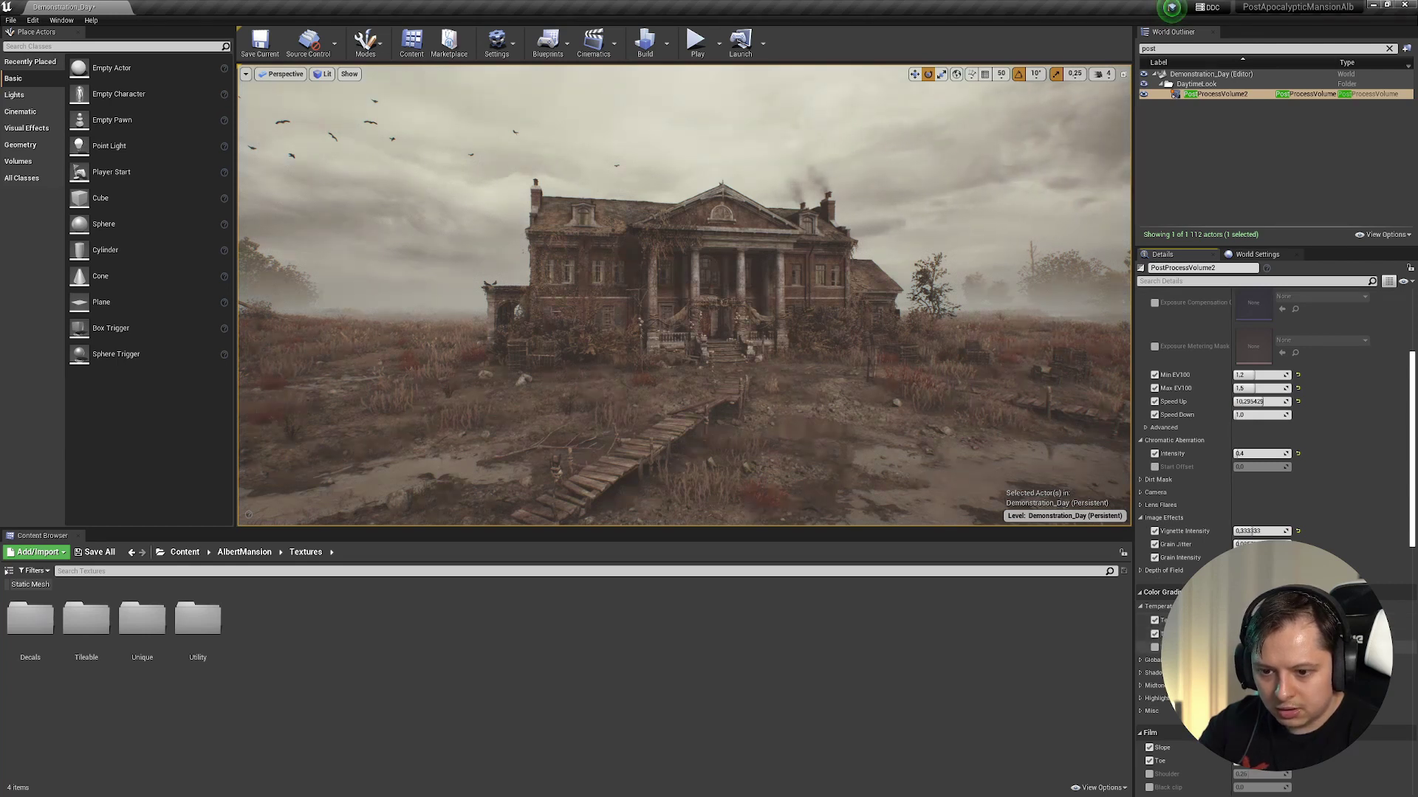
- Try a much colder Temp value in PostProcessVolume2's color grading and undo the change
{"action": "left_click_drag", "start_coordinate": [1261, 635], "coordinate": [1240, 634]}
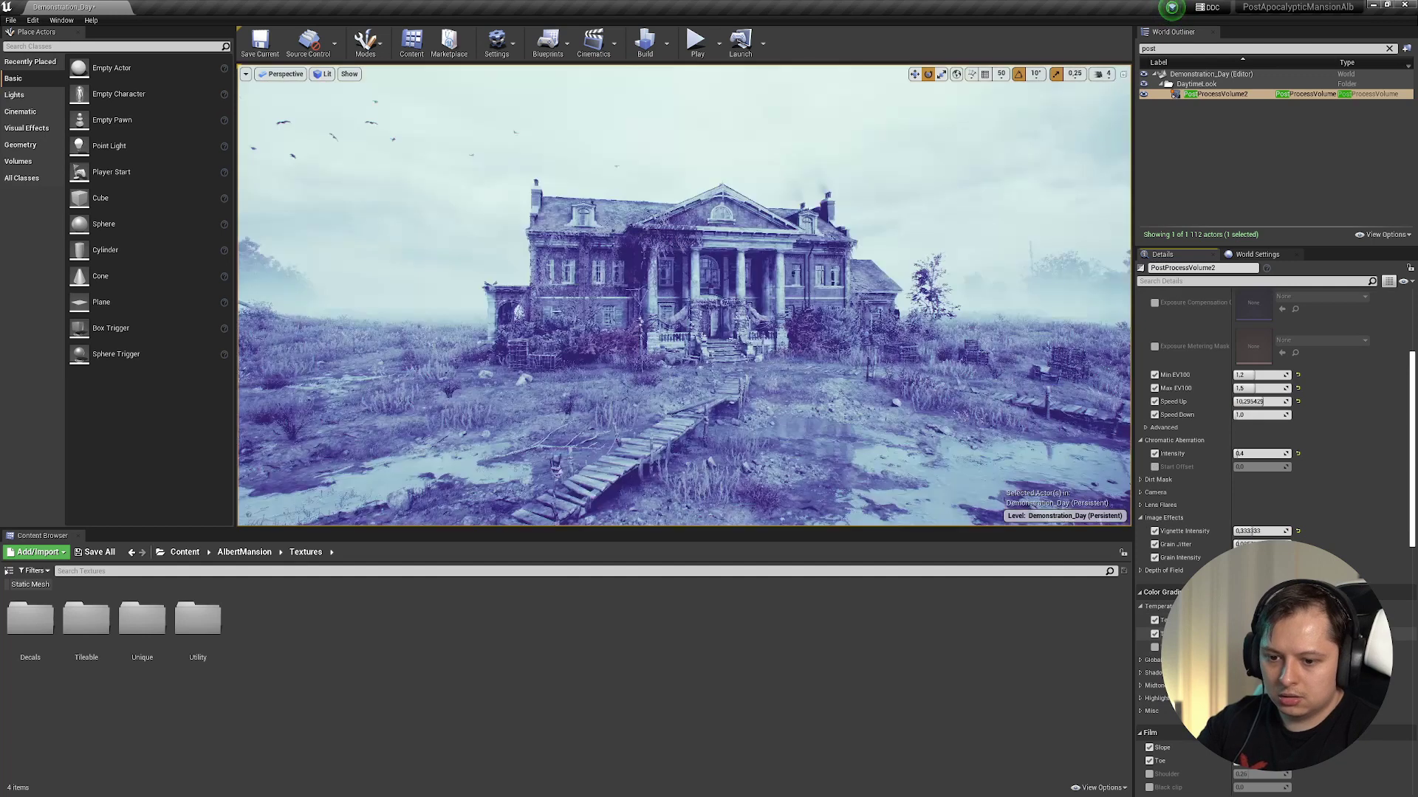
{"action": "key", "text": "ctrl+z"}
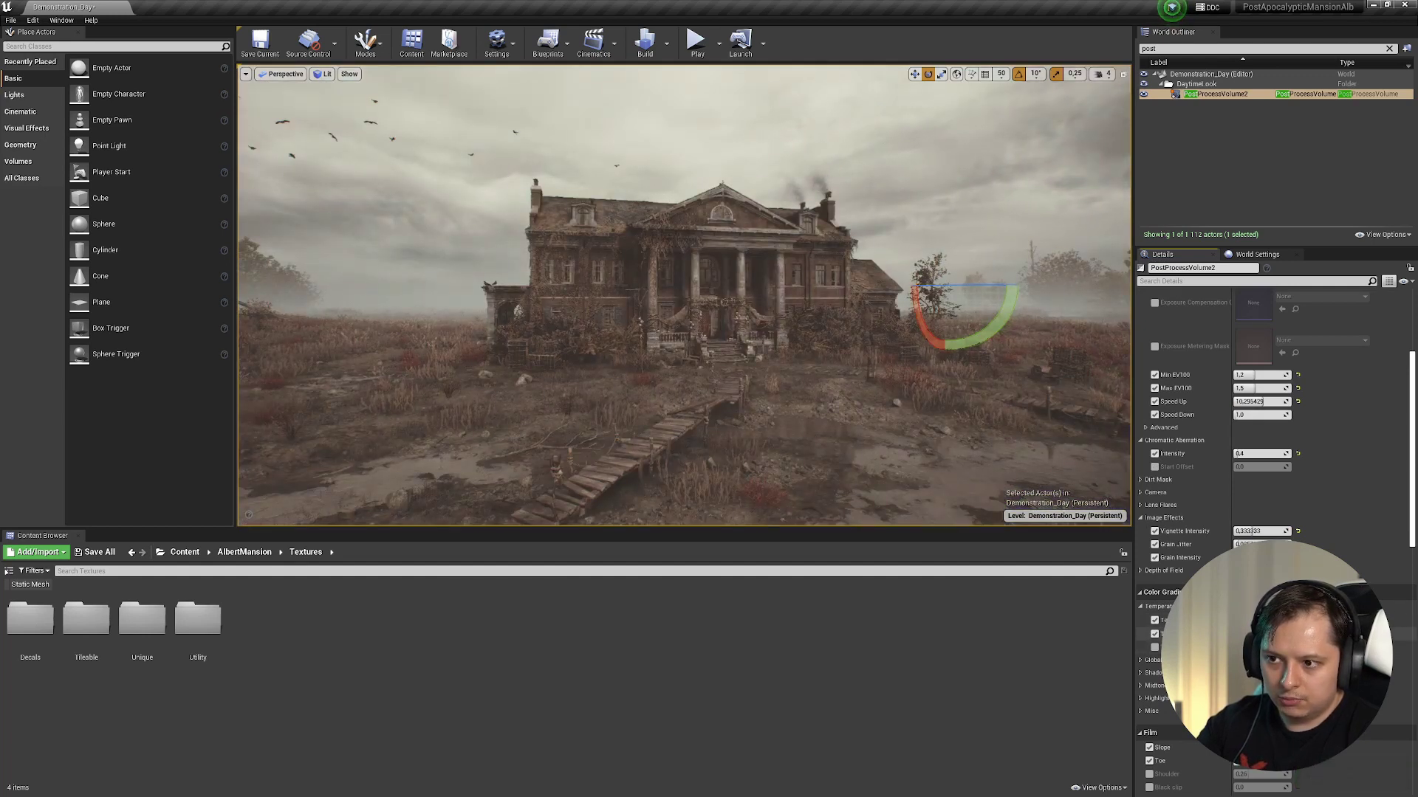
{"action": "key", "text": "ctrl+z"}
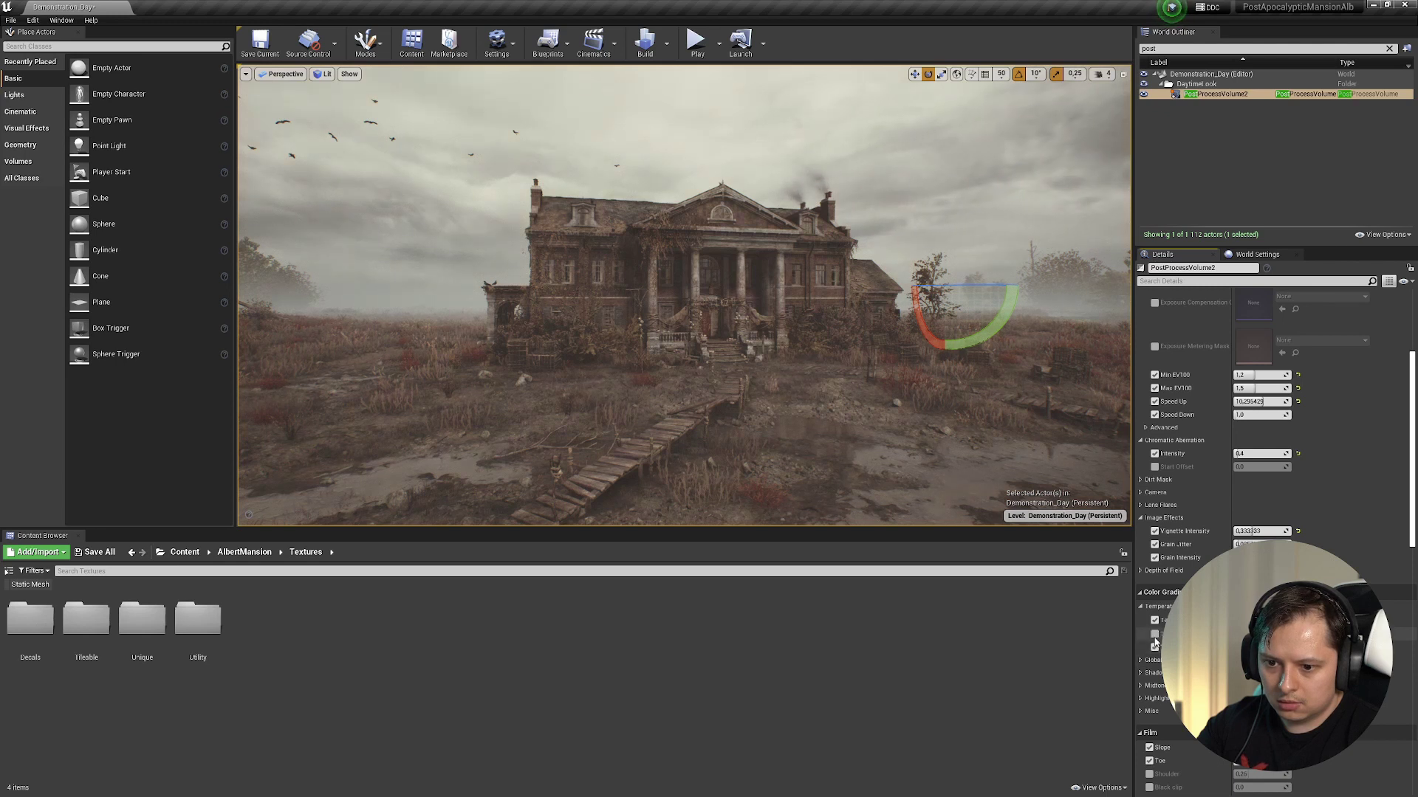
- Expand the Global color grading settings and switch the Saturation override on and back off to compare the scene
{"action": "right_click_drag", "start_coordinate": [968, 519], "coordinate": [1011, 478]}
{"action": "left_click", "coordinate": [1139, 660]}
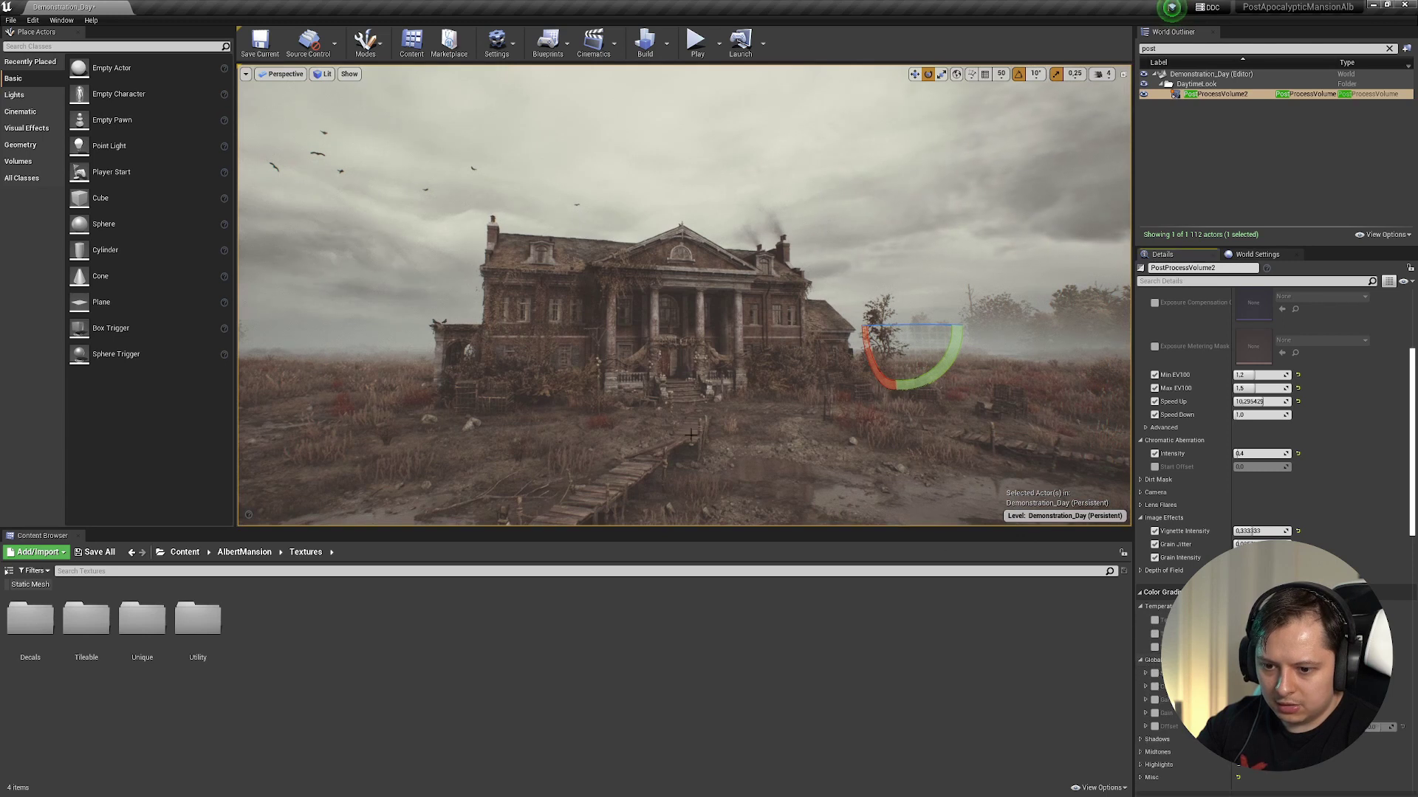
{"action": "scroll", "coordinate": [1146, 612], "scroll_direction": "down", "scroll_amount": 3}
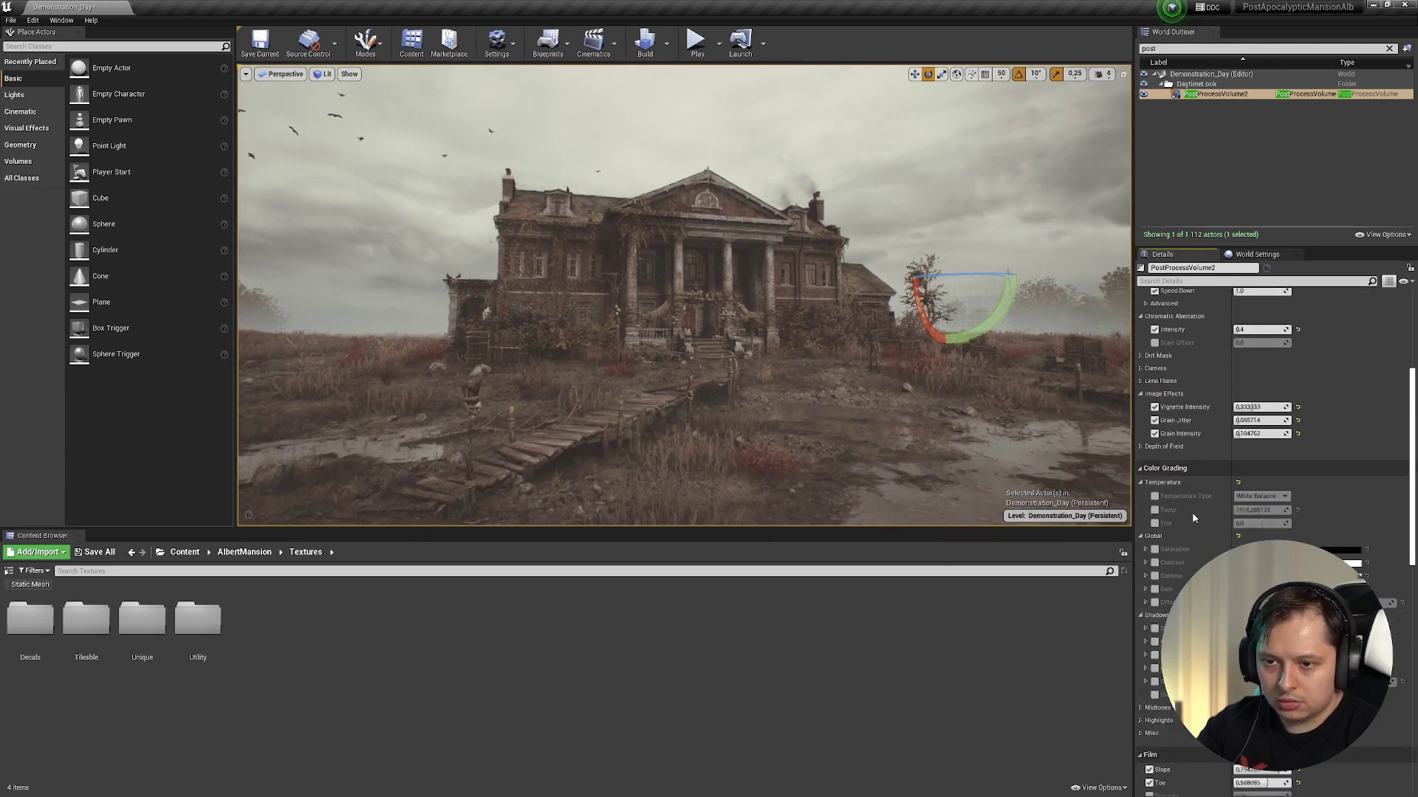
{"action": "left_click", "coordinate": [1145, 550]}
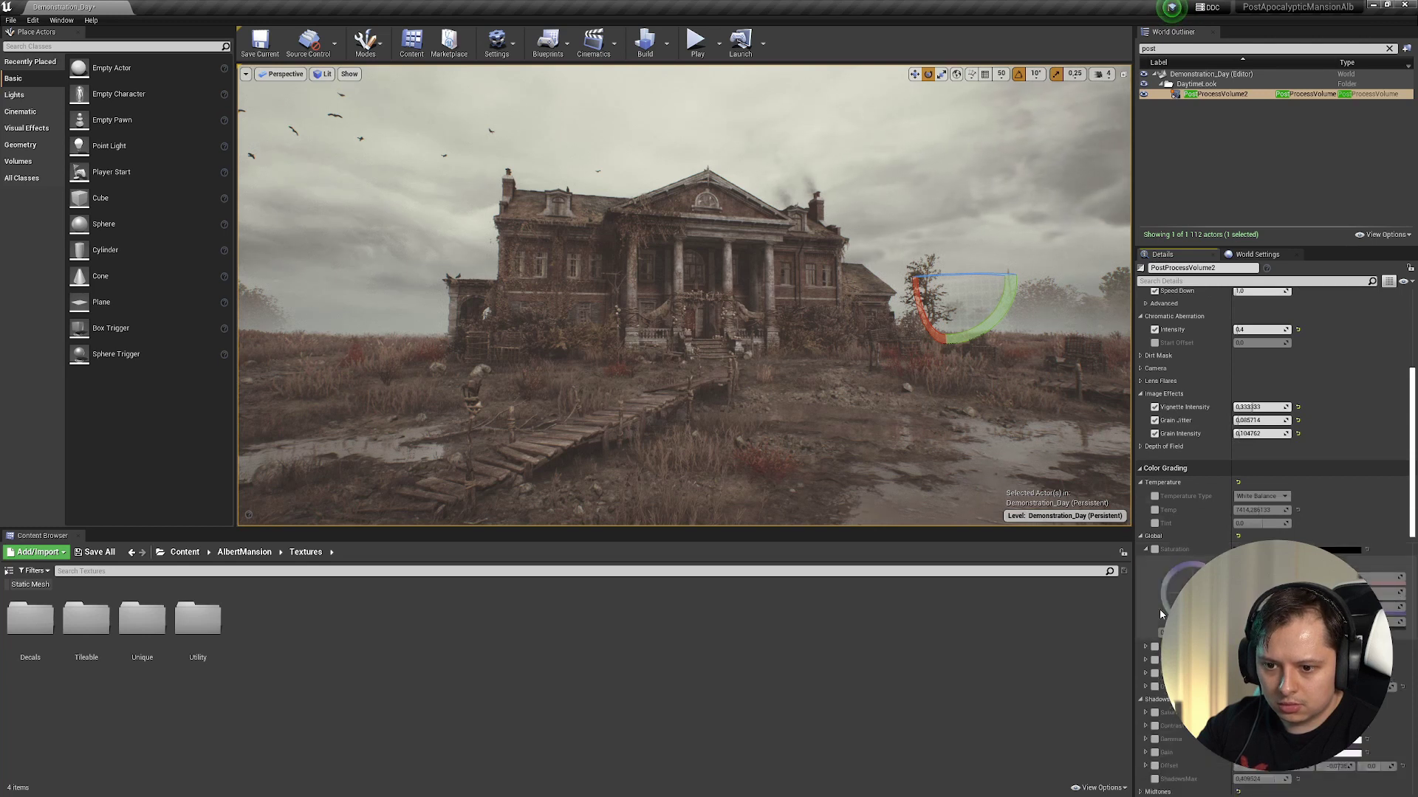
{"action": "left_click", "coordinate": [1155, 550]}
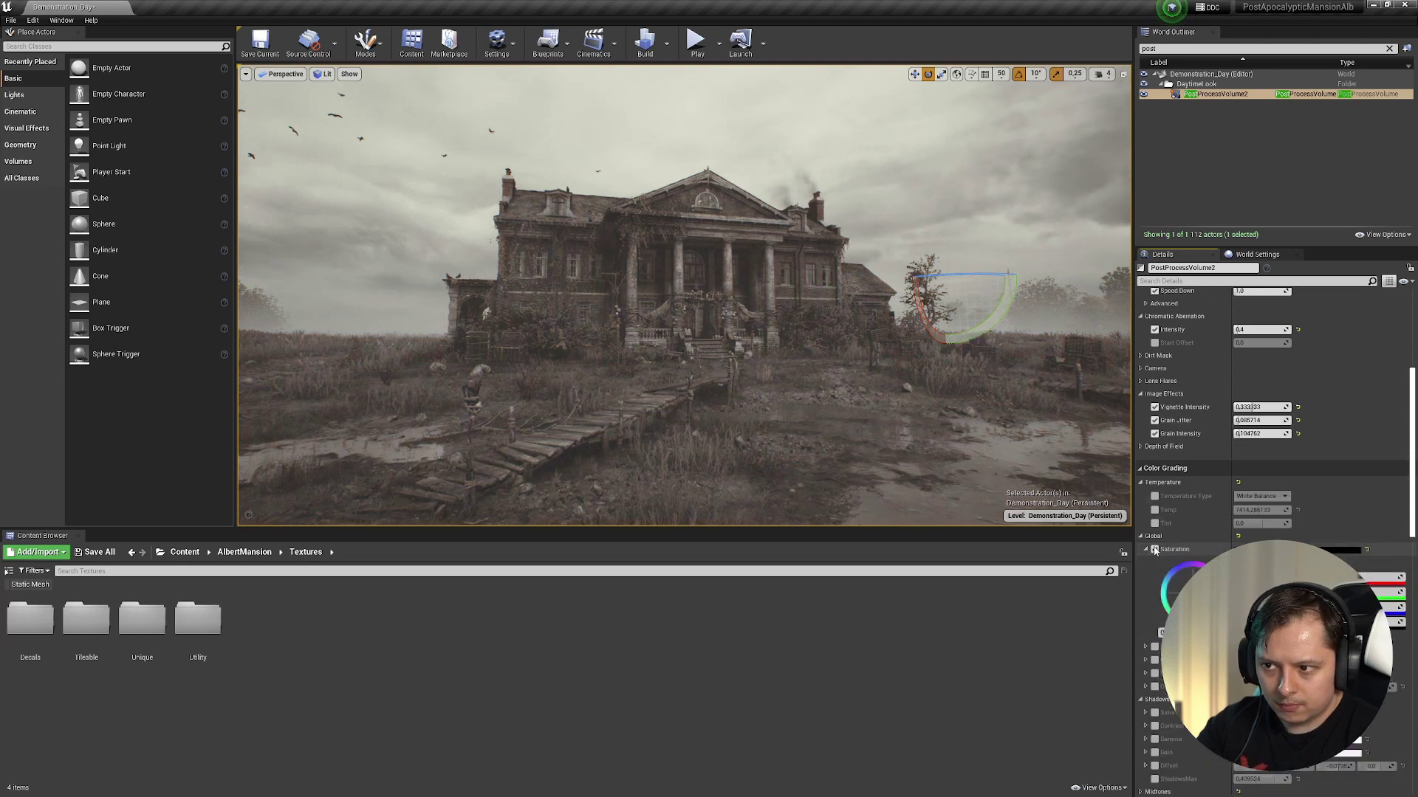
{"action": "left_click", "coordinate": [1155, 550]}
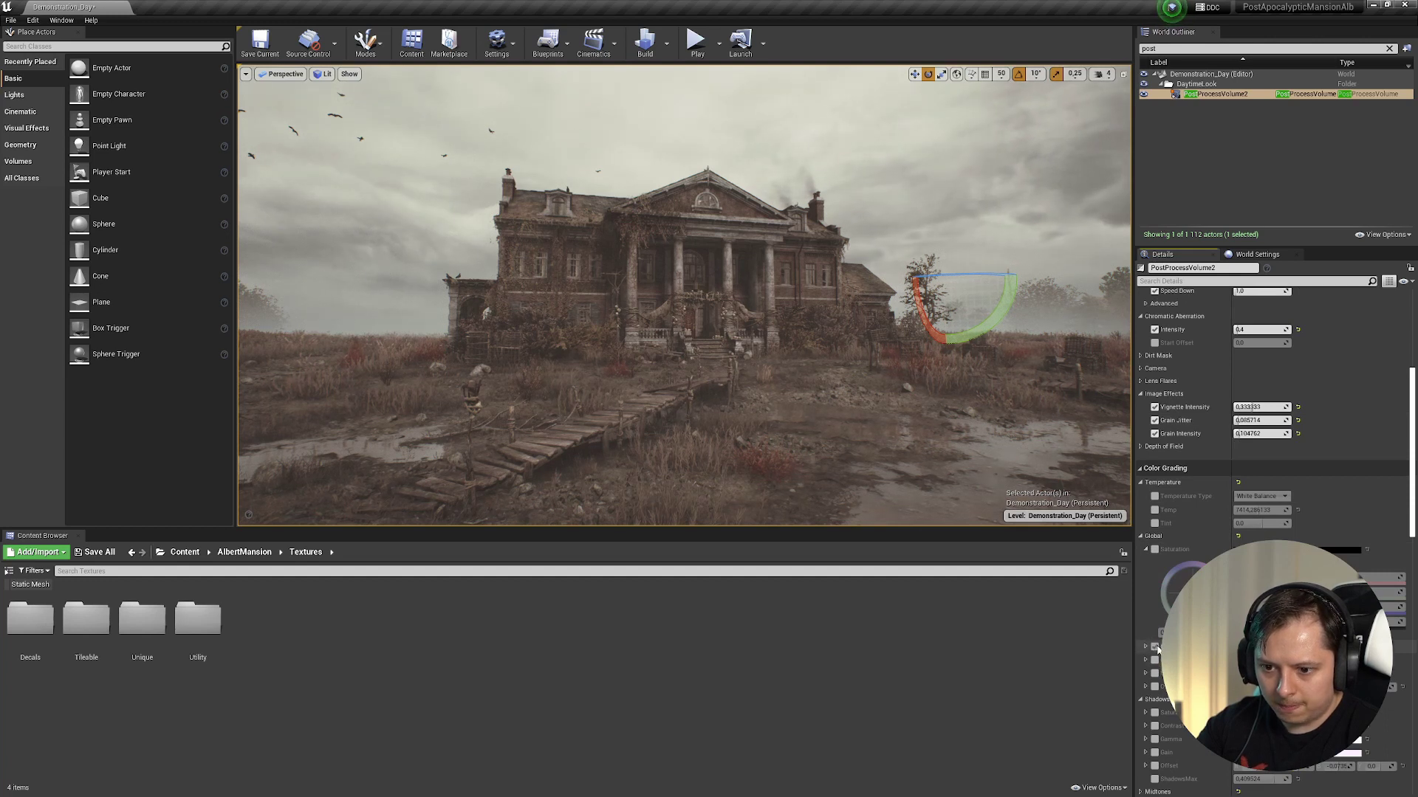
- Expand the Midtones and Highlights color grading settings of PostProcessVolume2
{"action": "scroll", "coordinate": [1157, 648], "scroll_direction": "down", "scroll_amount": 3}
{"action": "left_click", "coordinate": [1139, 686]}
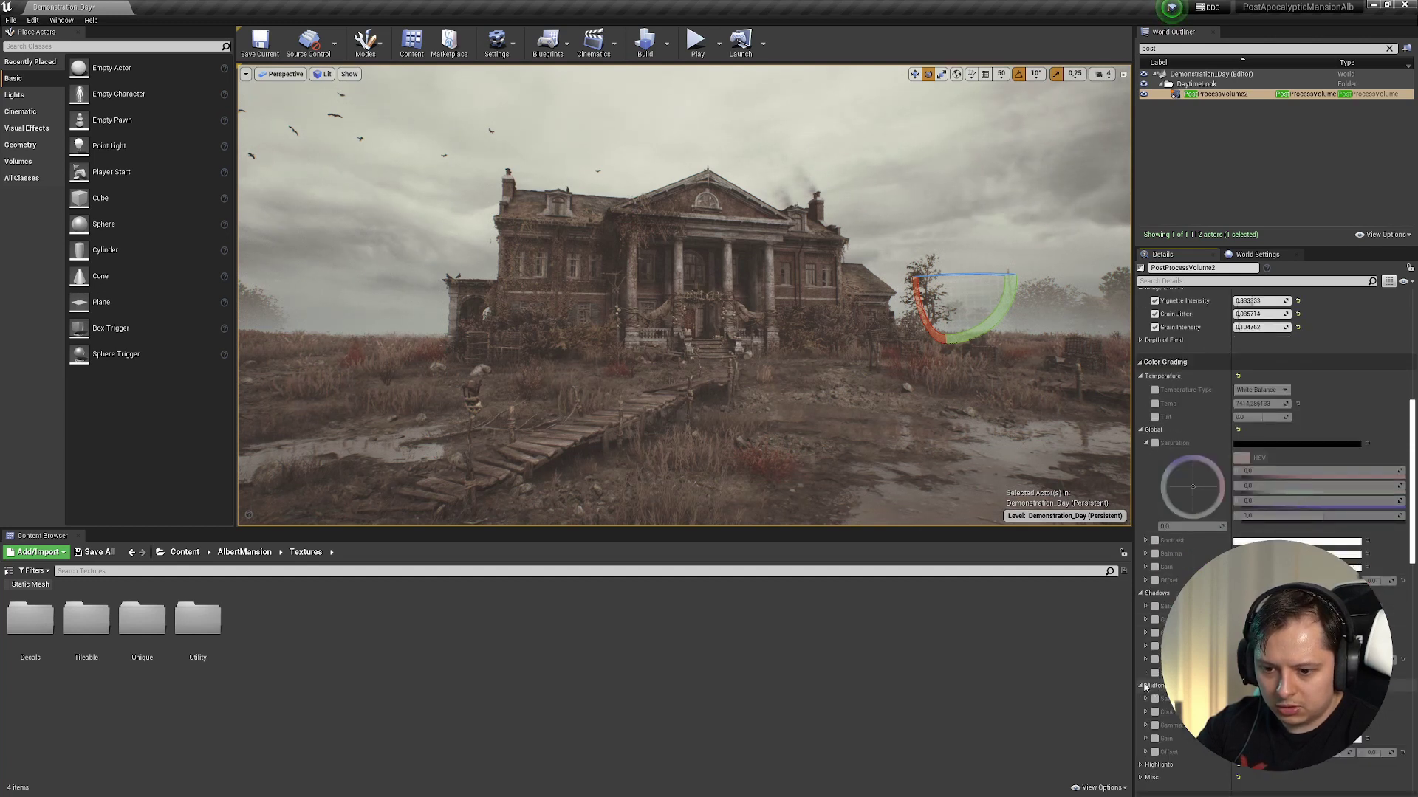
{"action": "scroll", "coordinate": [1152, 691], "scroll_direction": "down", "scroll_amount": 3}
{"action": "left_click", "coordinate": [1151, 658]}
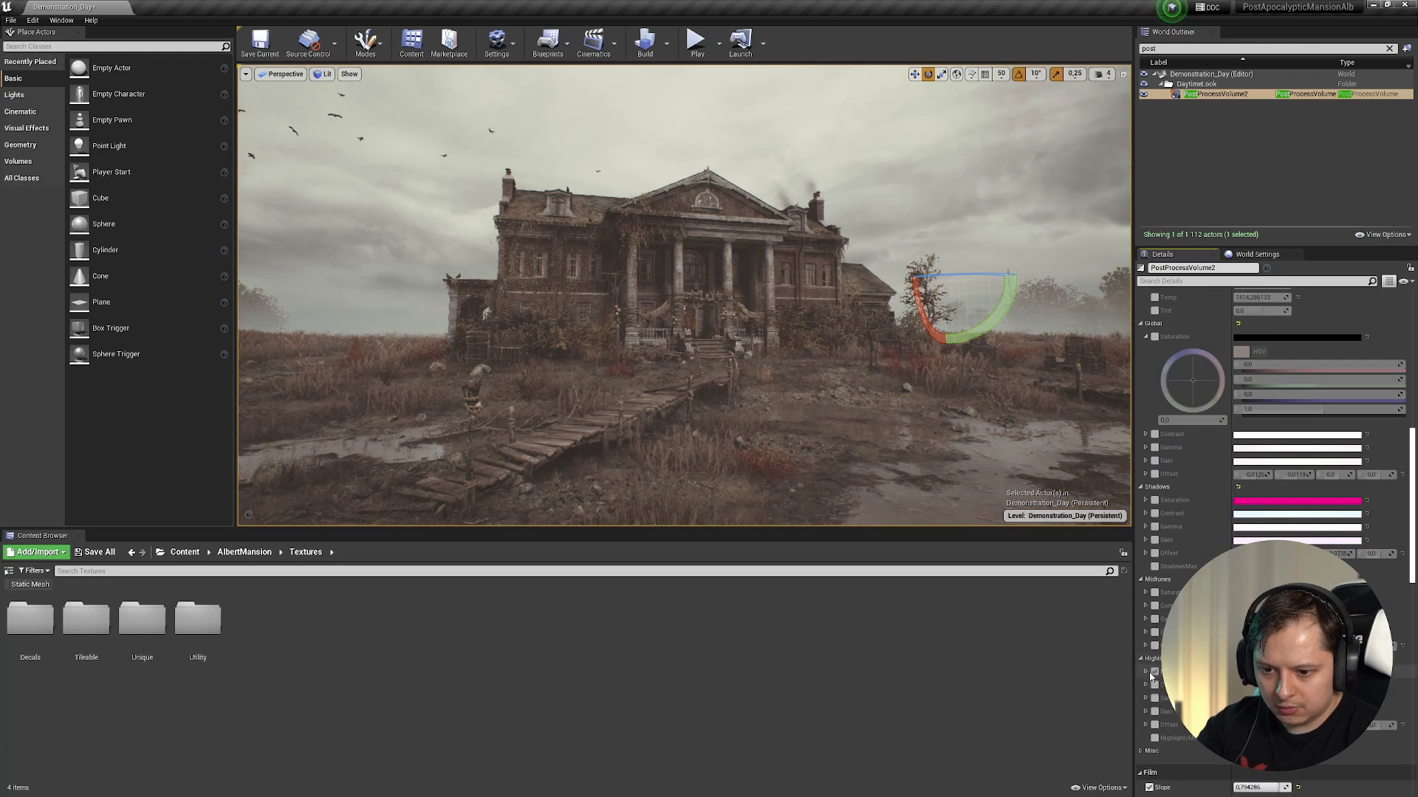
- Expand the Misc color grading settings of PostProcessVolume2 and try varying the Color Grading LUT Intensity
{"action": "scroll", "coordinate": [1157, 679], "scroll_direction": "down", "scroll_amount": 3}
{"action": "left_click", "coordinate": [1141, 663]}
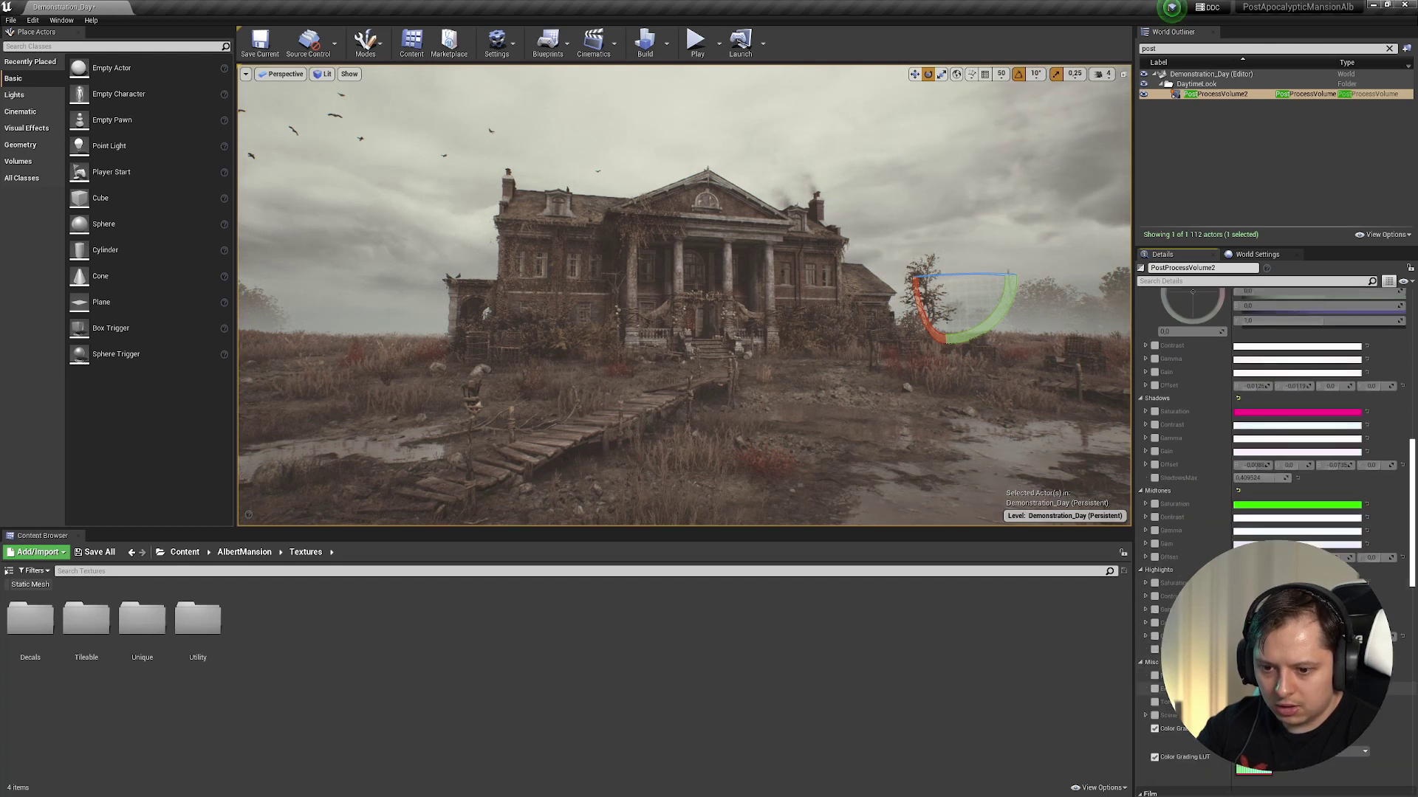
{"action": "scroll", "coordinate": [683, 295], "scroll_direction": "up", "scroll_amount": 4}
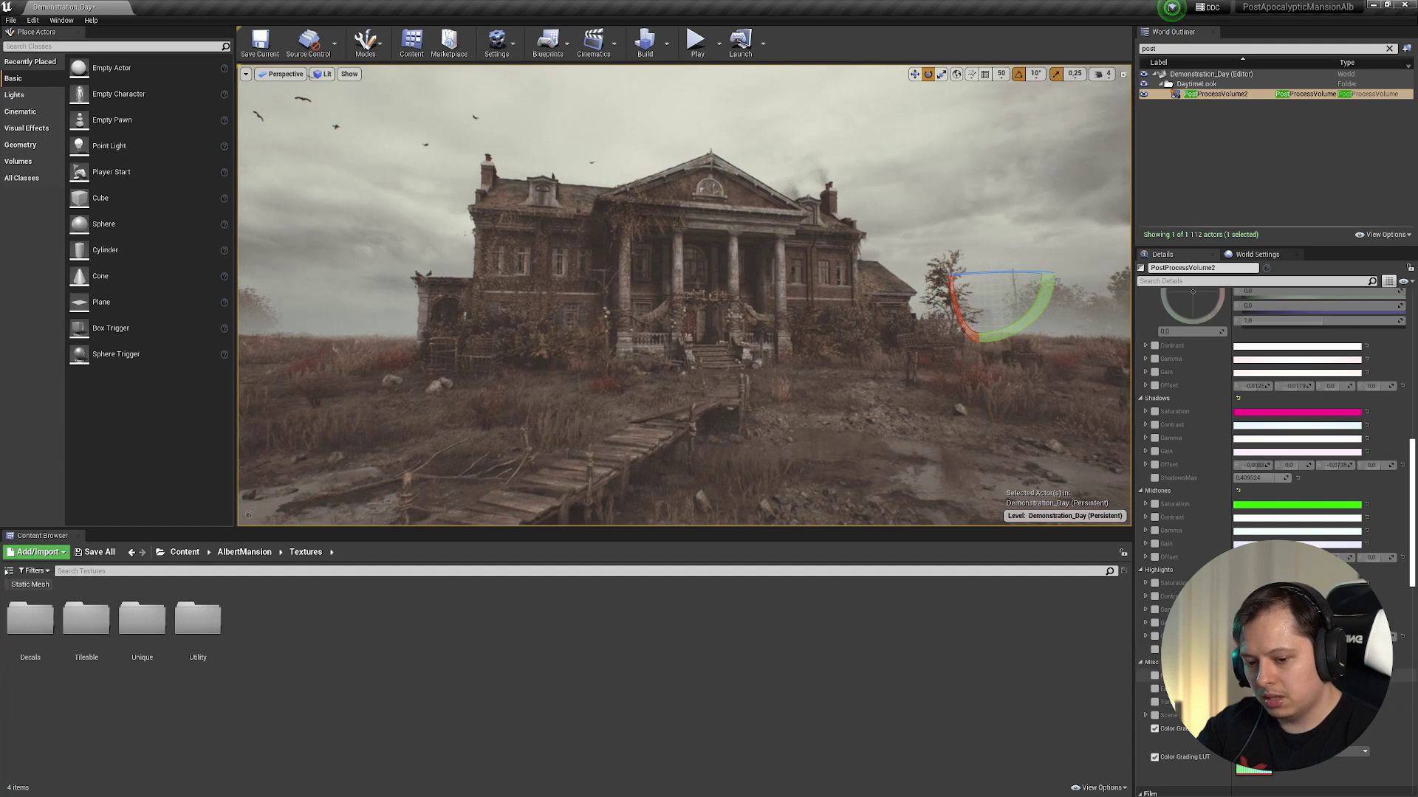
{"action": "mouse_move", "coordinate": [1281, 728]}
{"action": "left_mouse_down"}
{"action": "mouse_move", "coordinate": [1240, 729]}
{"action": "mouse_move", "coordinate": [1284, 729]}
{"action": "left_mouse_up"}
{"action": "scroll", "coordinate": [1293, 496], "scroll_direction": "up", "scroll_amount": 8}
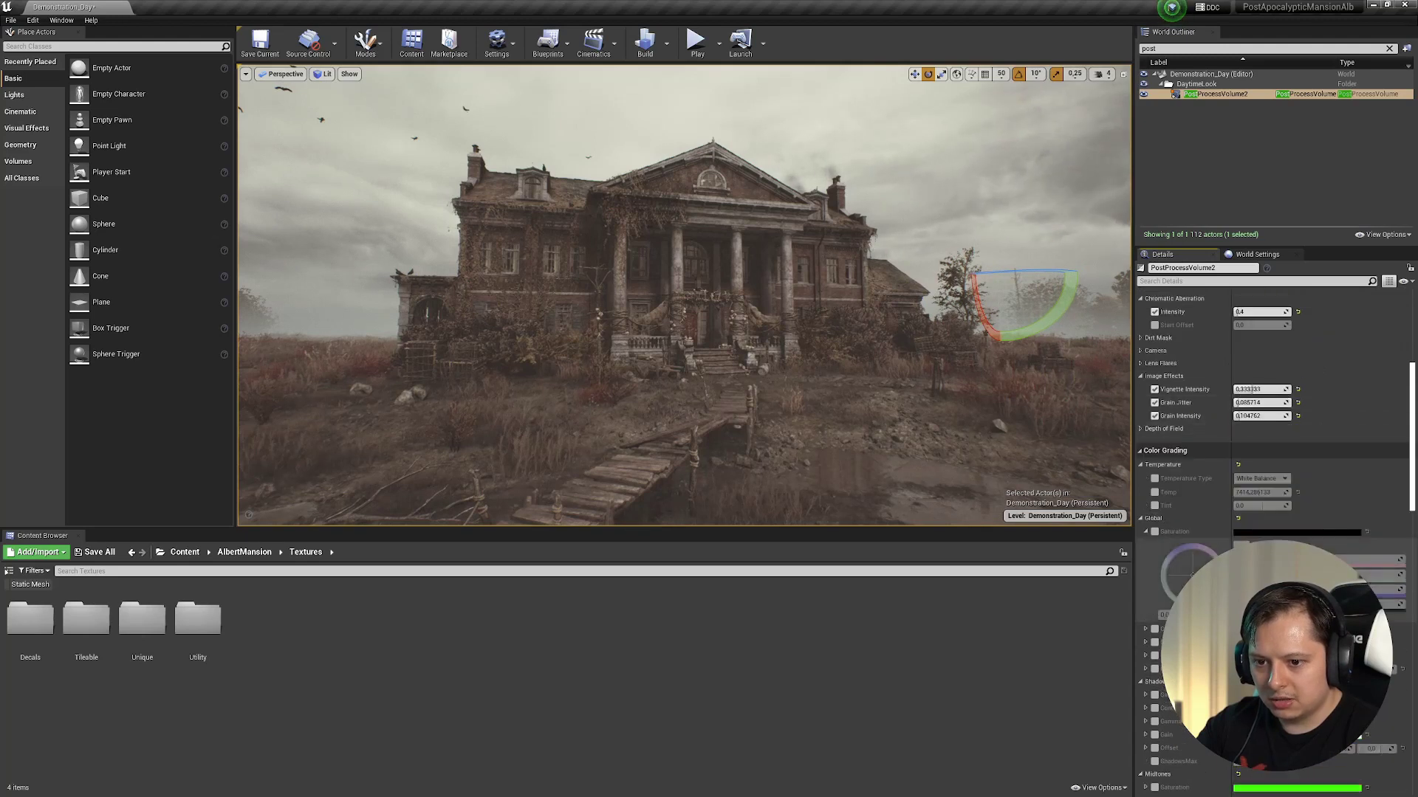
- Vary the Color Grading LUT Intensity again and compare the look of the mansion in game view
{"action": "scroll", "coordinate": [1246, 422], "scroll_direction": "down", "scroll_amount": 10}
{"action": "mouse_move", "coordinate": [1261, 658]}
{"action": "left_mouse_down"}
{"action": "mouse_move", "coordinate": [1237, 658]}
{"action": "mouse_move", "coordinate": [1287, 658]}
{"action": "left_mouse_up"}
{"action": "right_click_drag", "start_coordinate": [812, 355], "coordinate": [836, 325]}
{"action": "key", "text": "s"}
{"action": "key", "text": "g"}
{"action": "key", "text": "g"}
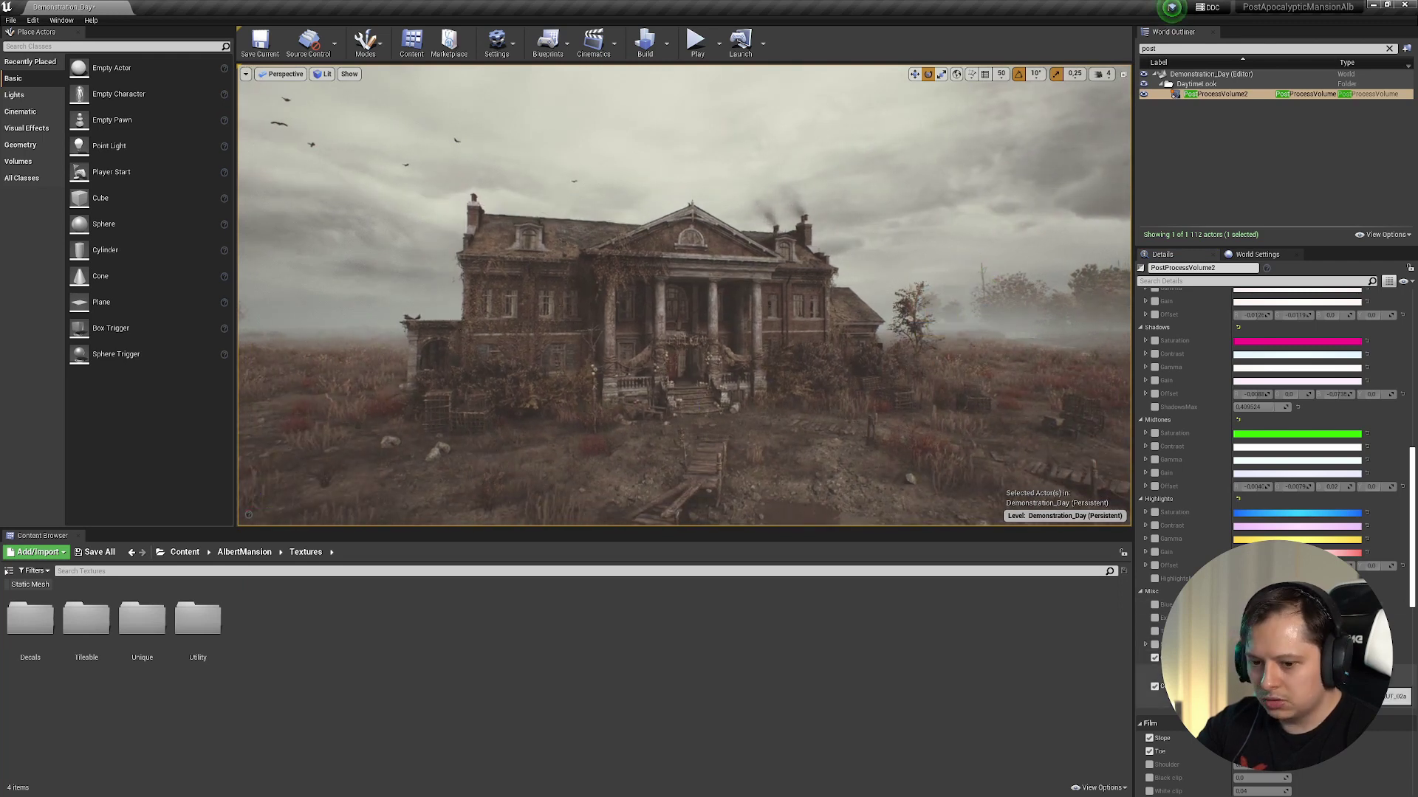
- Locate the assigned LUT texture among the Utility textures, try TX_LUT_01a as the Color Grading LUT, and undo the replacement
{"action": "double_click", "coordinate": [1254, 684]}
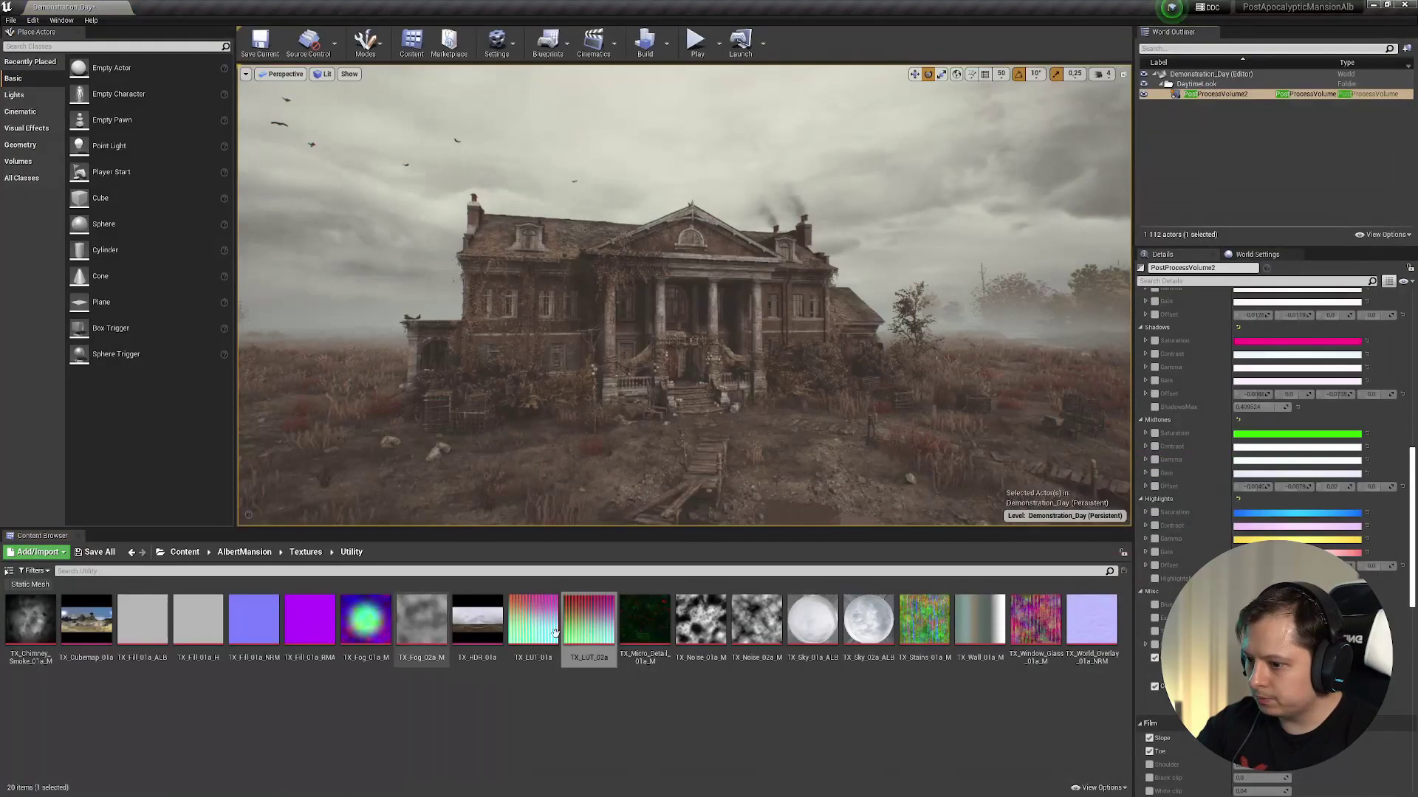
{"action": "left_click_drag", "start_coordinate": [533, 620], "coordinate": [1251, 686]}
{"action": "mouse_move", "coordinate": [798, 369]}
{"action": "right_mouse_down"}
{"action": "mouse_move", "coordinate": [807, 307]}
{"action": "mouse_move", "coordinate": [811, 374]}
{"action": "right_mouse_up"}
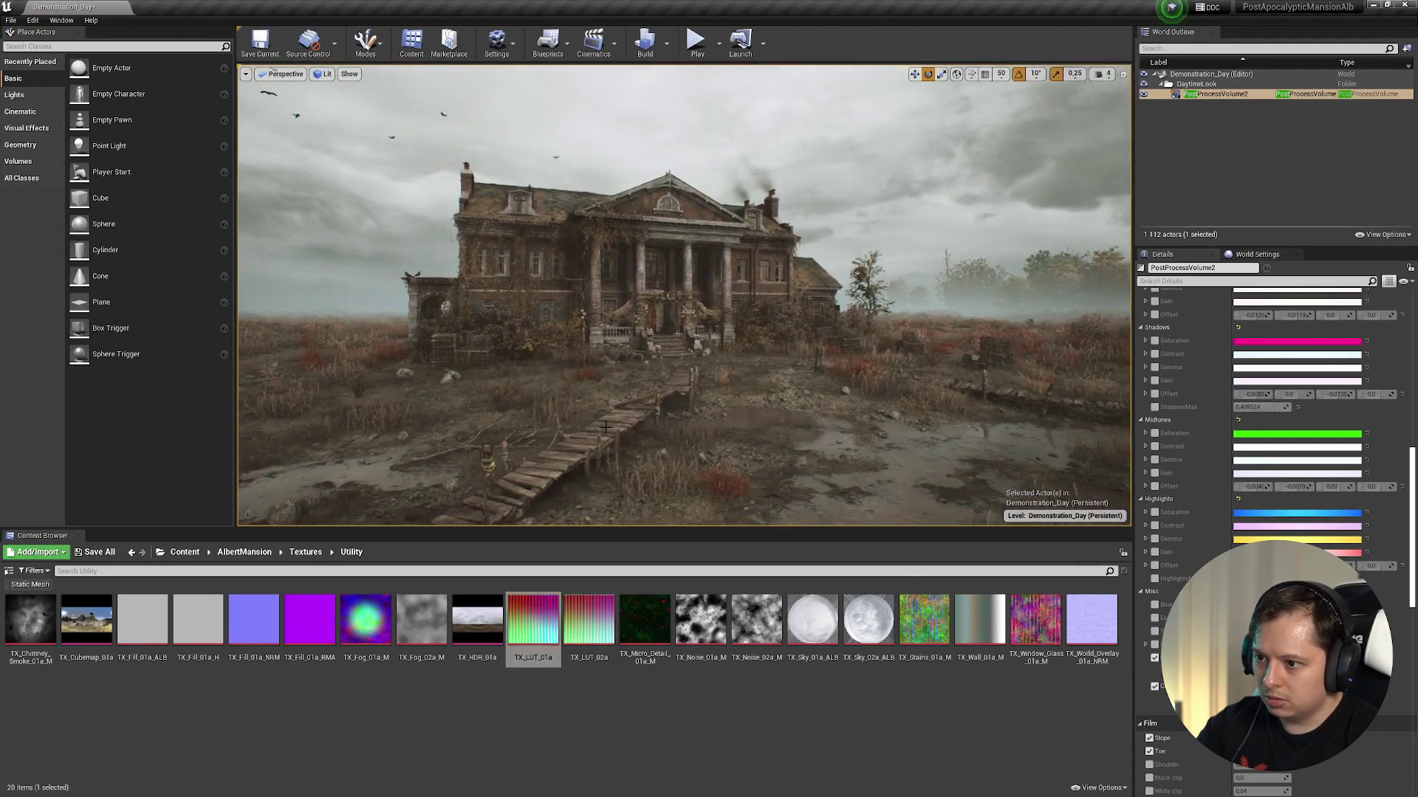
{"action": "key", "text": "ctrl+z"}
{"action": "scroll", "coordinate": [1284, 473], "scroll_direction": "down", "scroll_amount": 3}
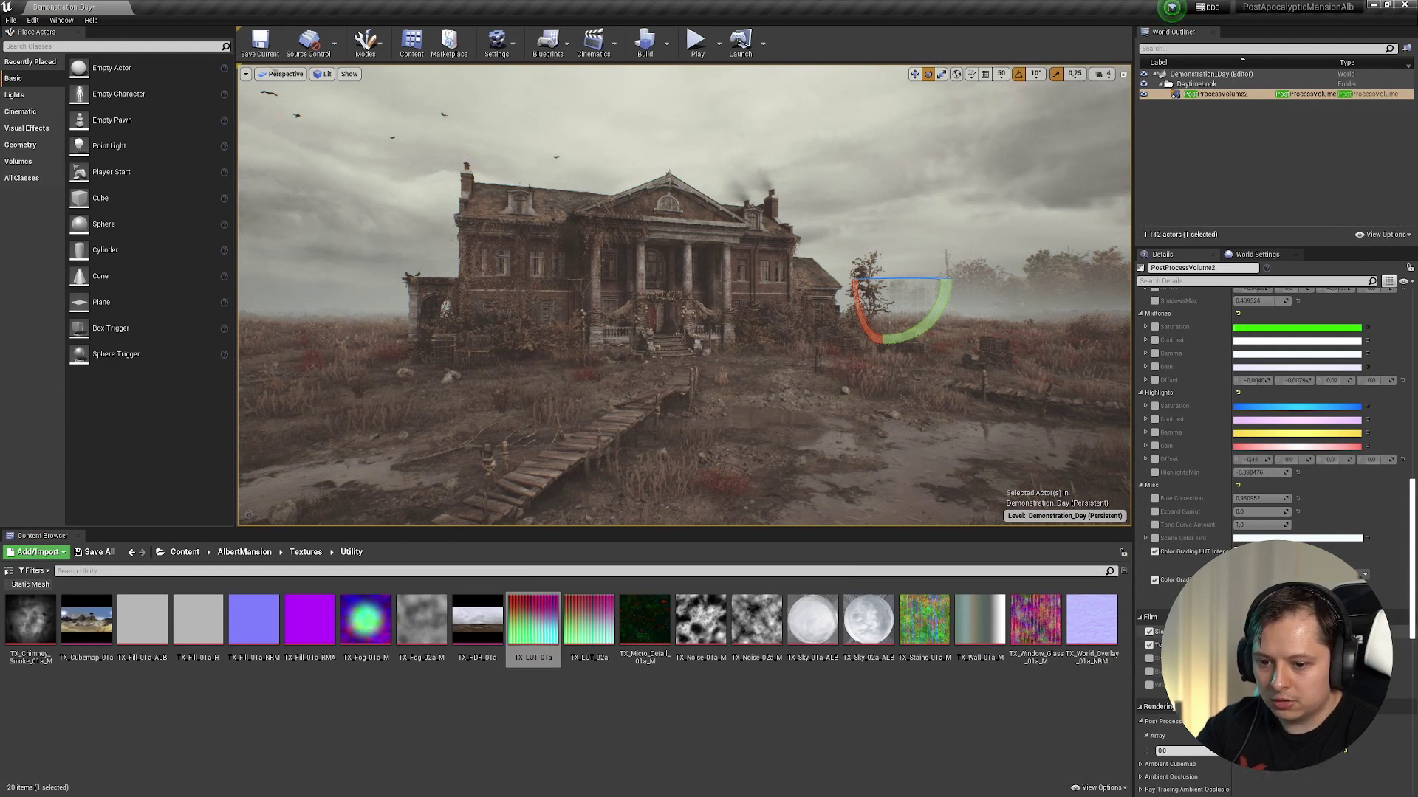
- Try PostProcessVolume2 without its Film Slope adjustment and undo the change
{"action": "left_click", "coordinate": [1149, 632]}
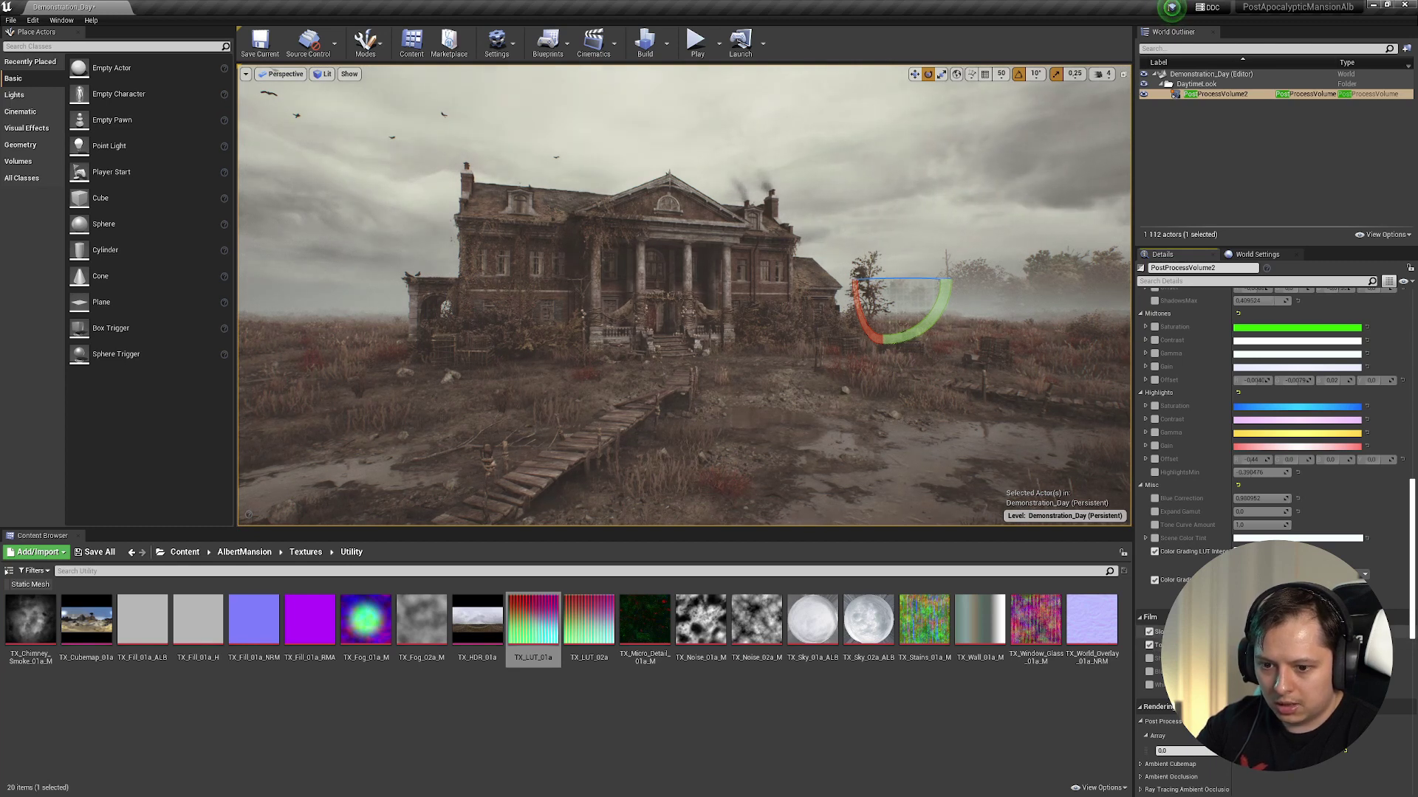
{"action": "key", "text": "ctrl+z"}
{"action": "scroll", "coordinate": [1273, 443], "scroll_direction": "down", "scroll_amount": 4}
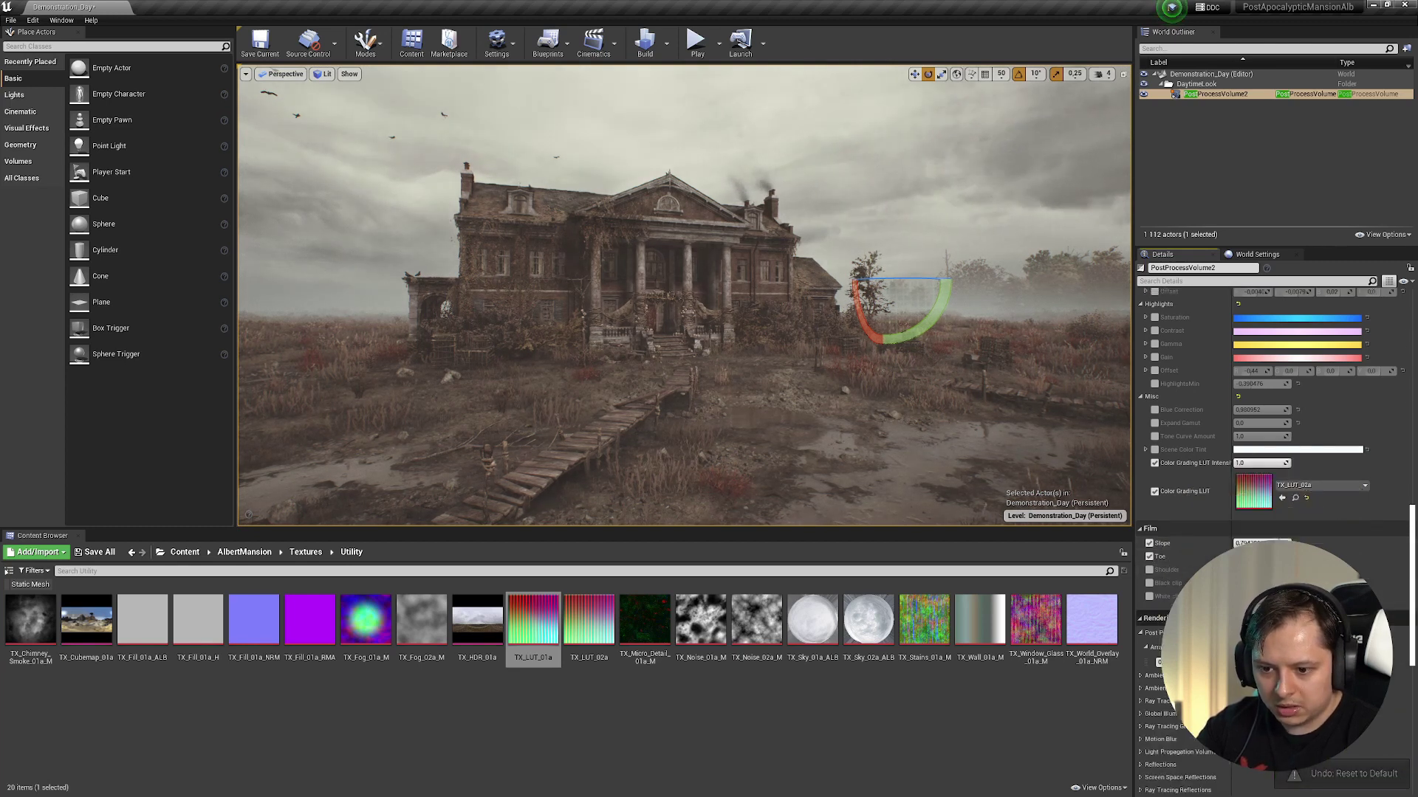
{"action": "mouse_move", "coordinate": [890, 426]}
{"action": "right_mouse_down"}
{"action": "mouse_move", "coordinate": [863, 415]}
{"action": "mouse_move", "coordinate": [871, 429]}
{"action": "right_mouse_up"}
{"action": "key", "text": "g"}
{"action": "key", "text": "g"}
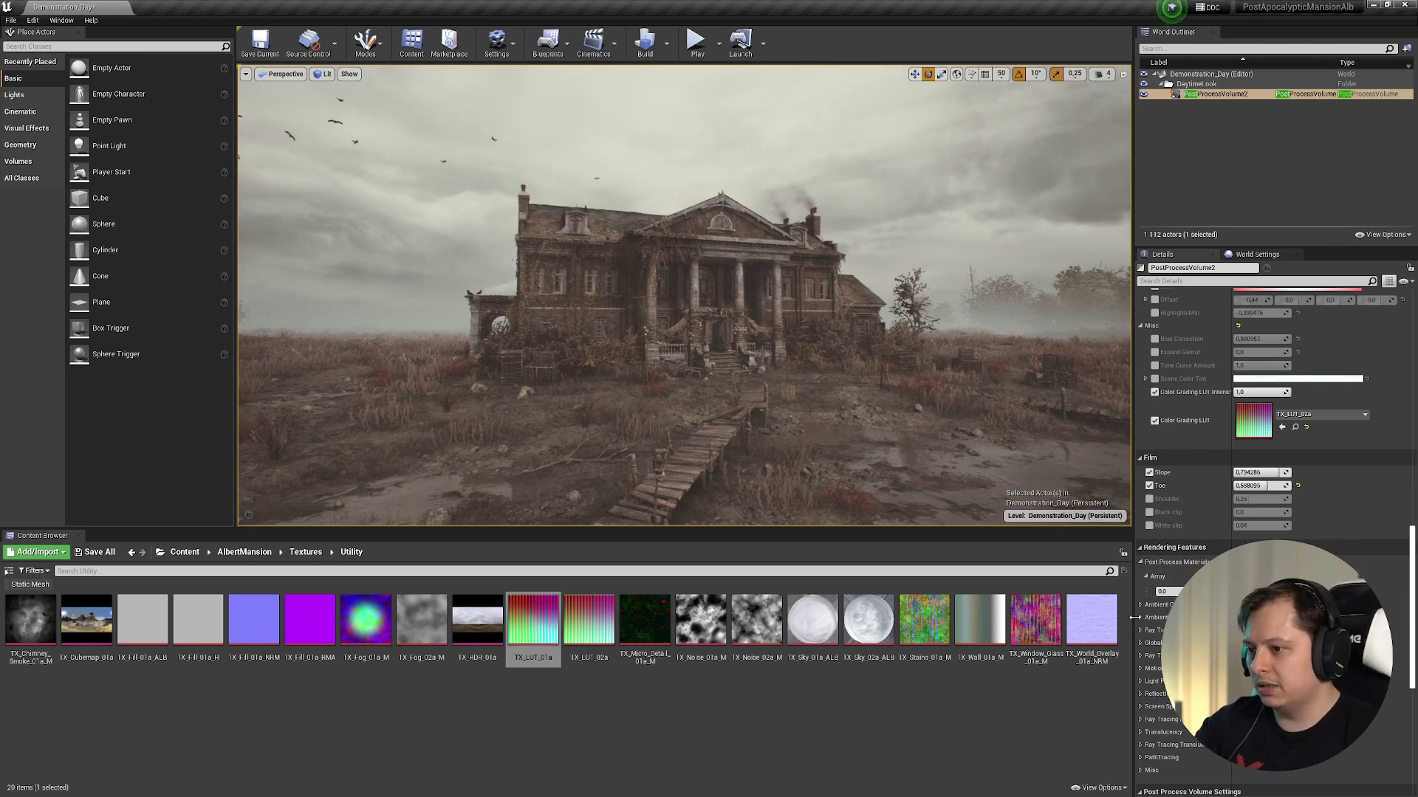
- Try a weight of 1.0 for the MM_PP_Sharpen post-process material, compare the mansion view, and return the weight to 0.0
{"action": "left_click_drag", "start_coordinate": [1188, 591], "coordinate": [1235, 592]}
{"action": "right_click_drag", "start_coordinate": [699, 432], "coordinate": [743, 443]}
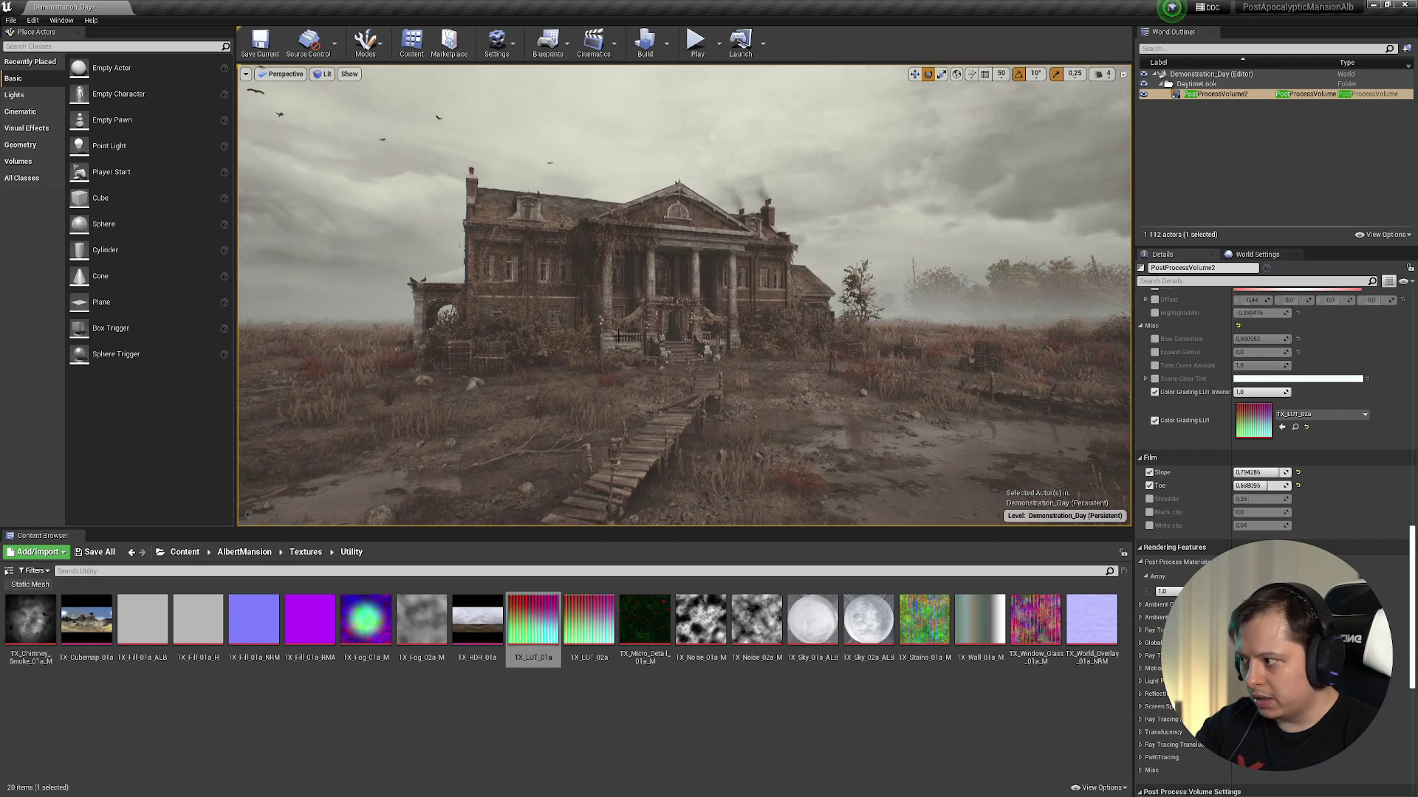
{"action": "mouse_move", "coordinate": [1205, 591]}
{"action": "left_mouse_down"}
{"action": "mouse_move", "coordinate": [1159, 592]}
{"action": "mouse_move", "coordinate": [1205, 592]}
{"action": "left_mouse_up"}
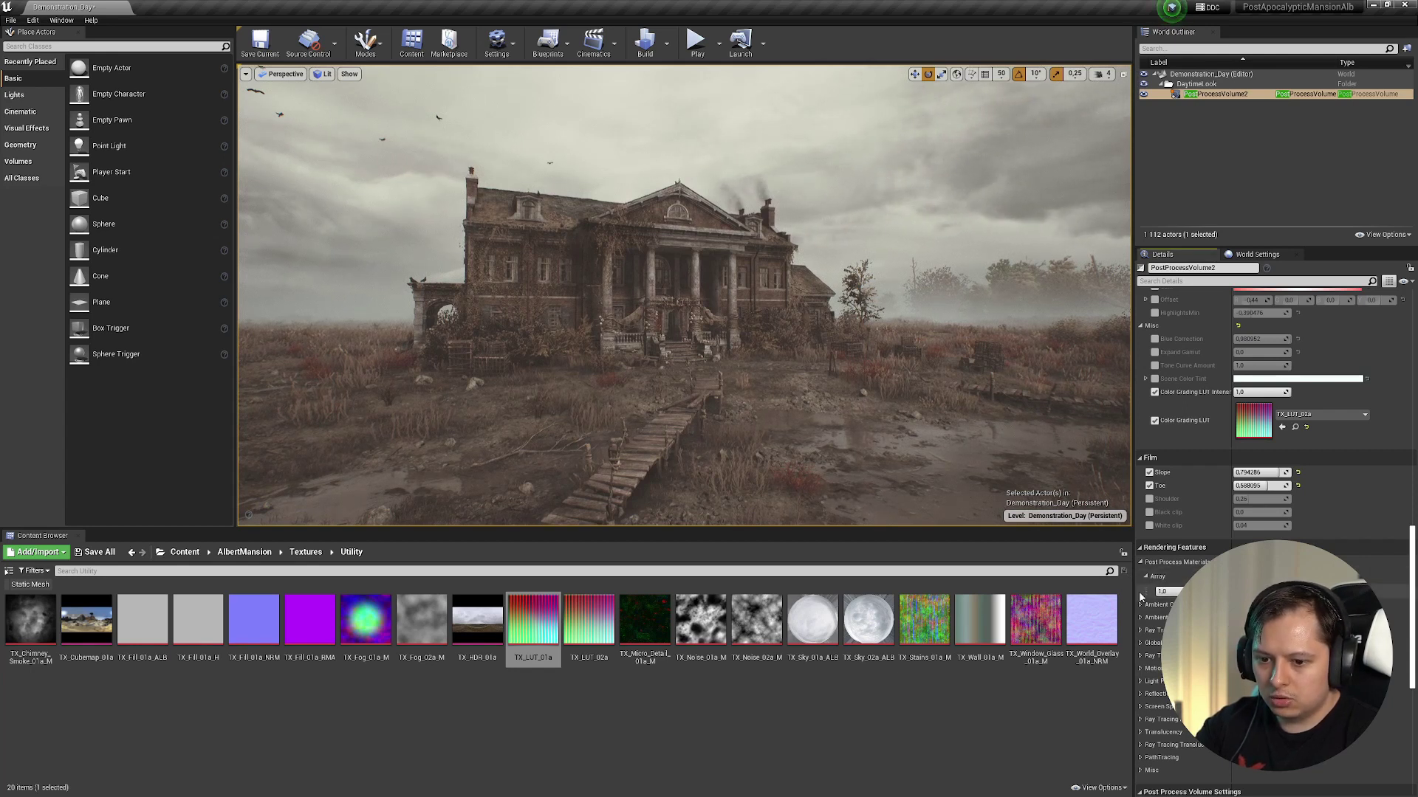
{"action": "key", "text": "w"}
{"action": "right_click_drag", "start_coordinate": [1006, 178], "coordinate": [994, 150]}
{"action": "key", "text": "s"}
{"action": "key", "text": "w"}
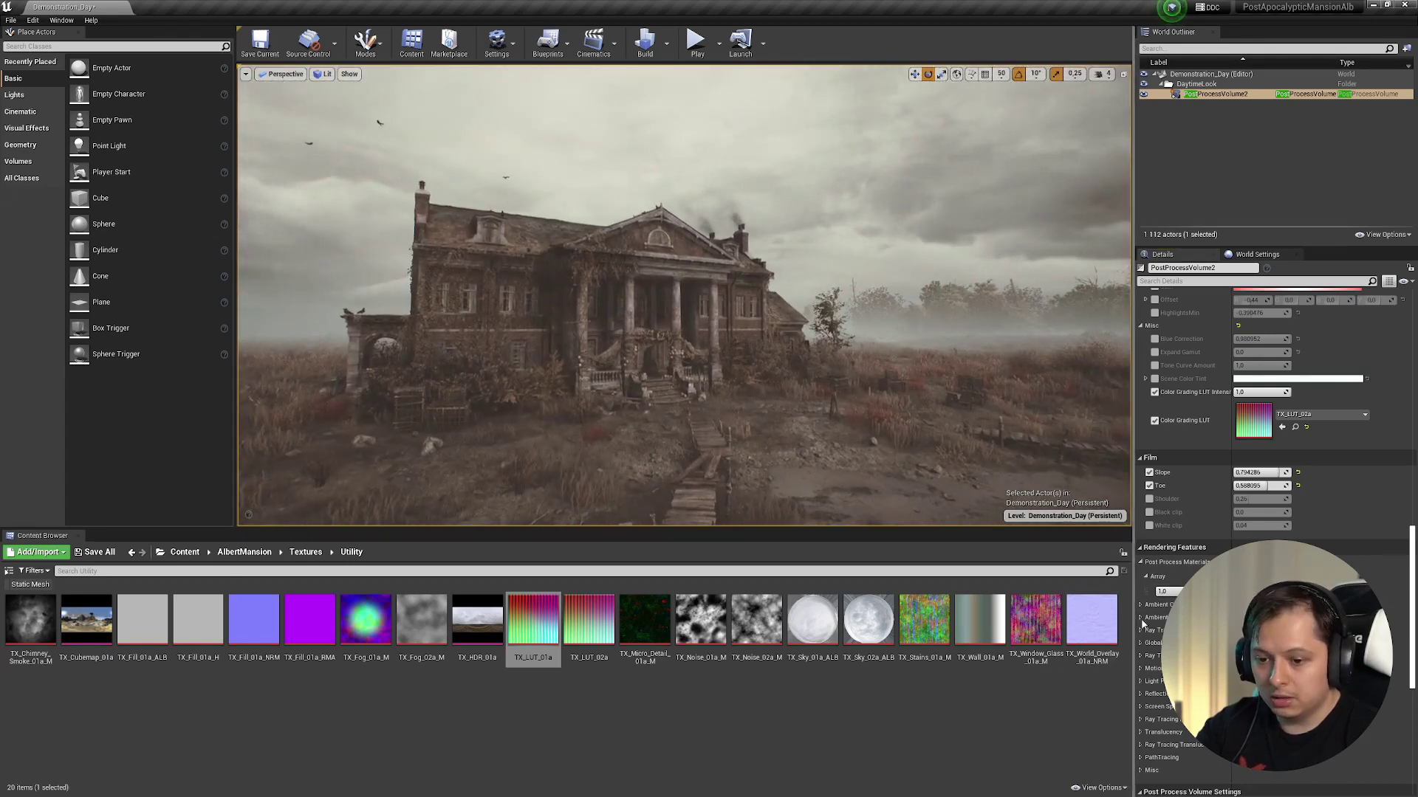
{"action": "left_click_drag", "start_coordinate": [1169, 592], "coordinate": [1145, 592]}
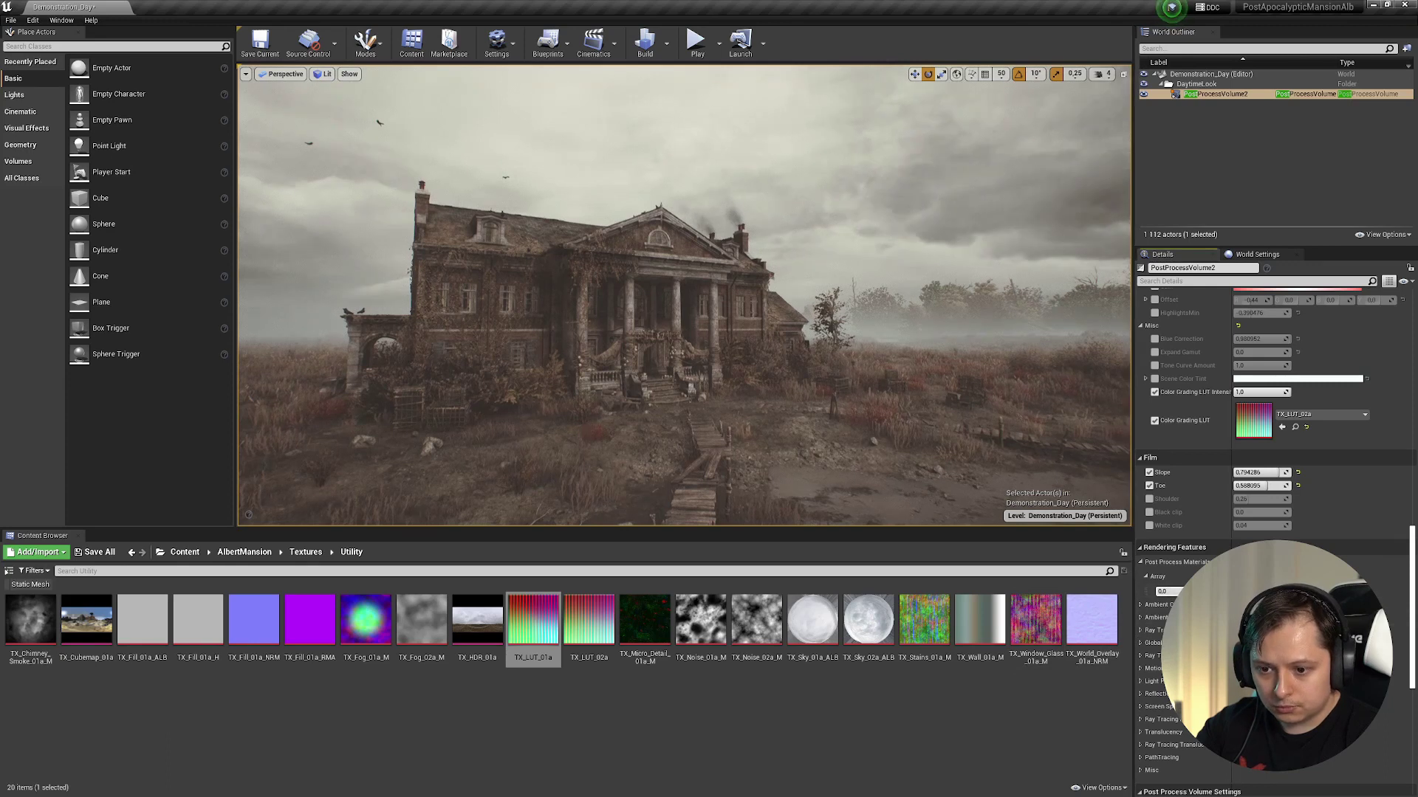
- Expand the Ambient Occlusion settings with their Advanced options and examine the occlusion around the mansion
{"action": "left_click", "coordinate": [1142, 618]}
{"action": "left_click", "coordinate": [1146, 657]}
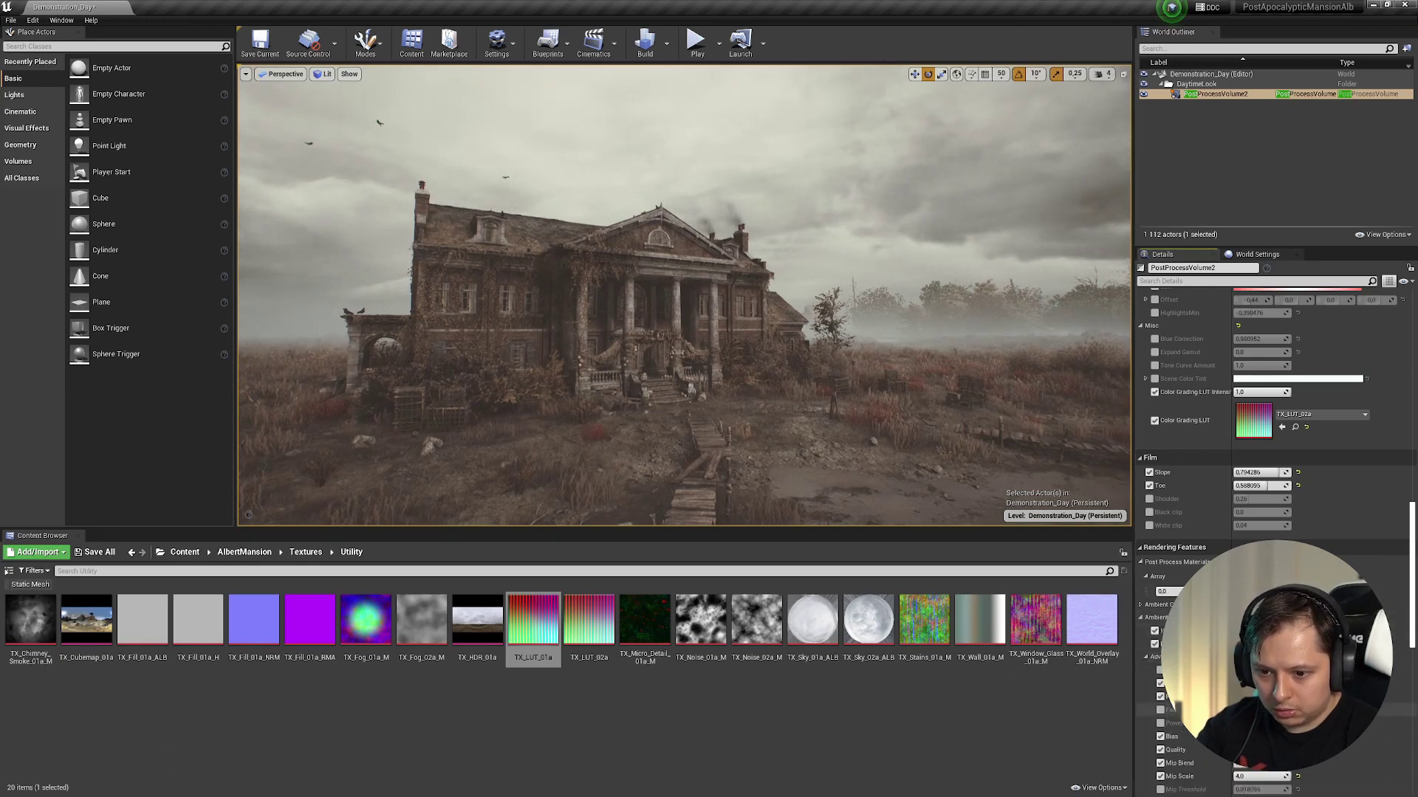
{"action": "scroll", "coordinate": [1146, 701], "scroll_direction": "down", "scroll_amount": 2}
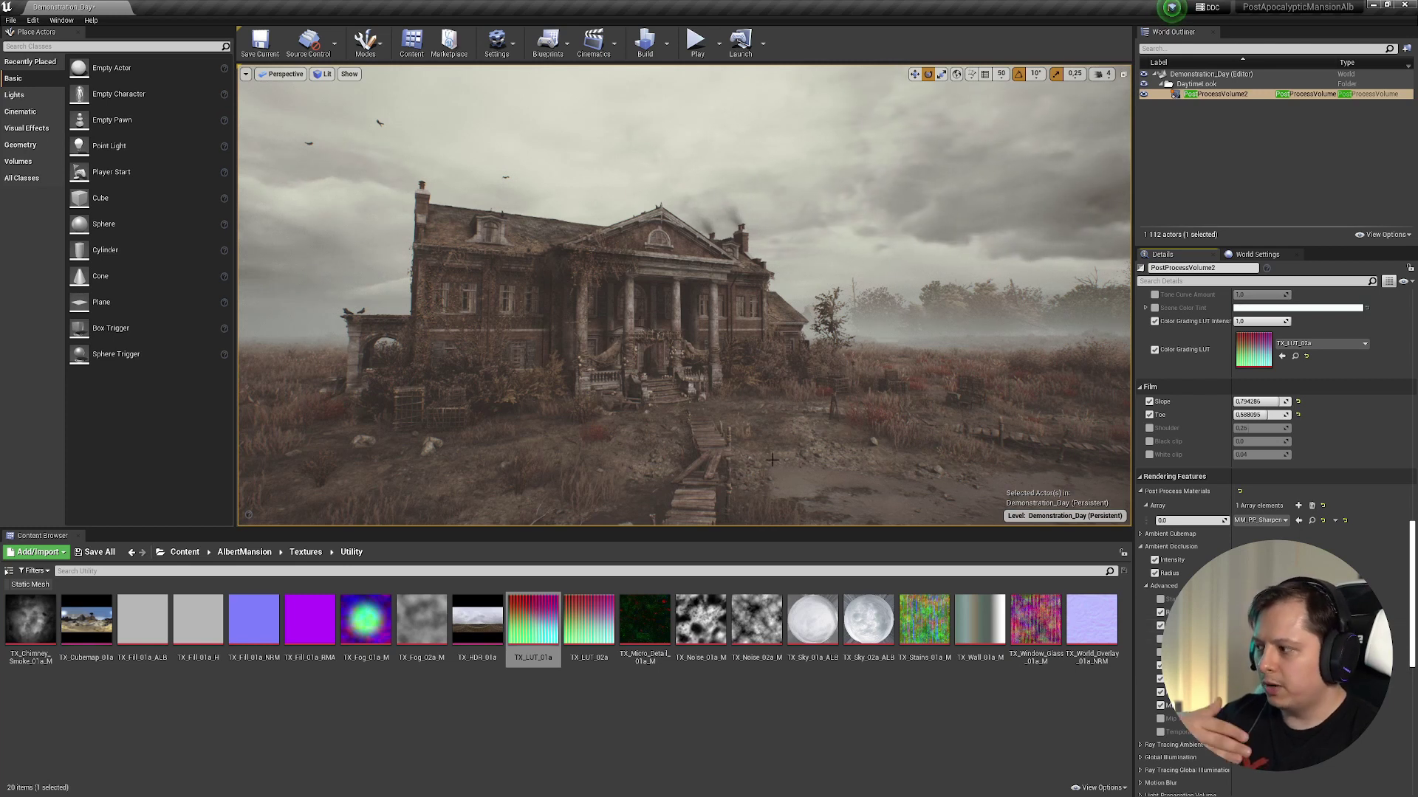
{"action": "key", "text": "d"}
{"action": "right_click_drag", "start_coordinate": [746, 459], "coordinate": [694, 460]}
{"action": "key", "text": "d"}
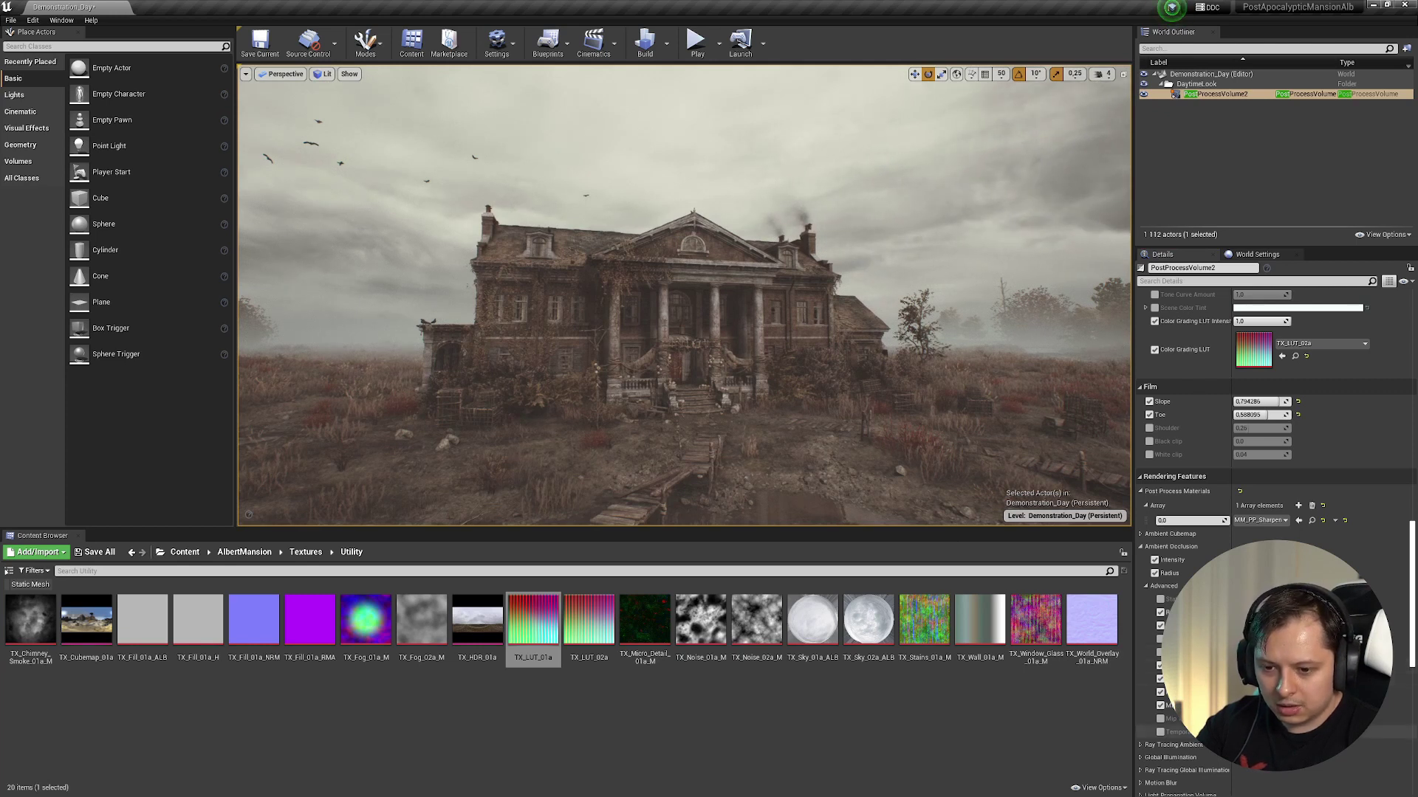
- Expand the Global Illumination settings and check the effect of the Indirect Lighting Intensity override on the scene
{"action": "scroll", "coordinate": [1265, 485], "scroll_direction": "down", "scroll_amount": 3}
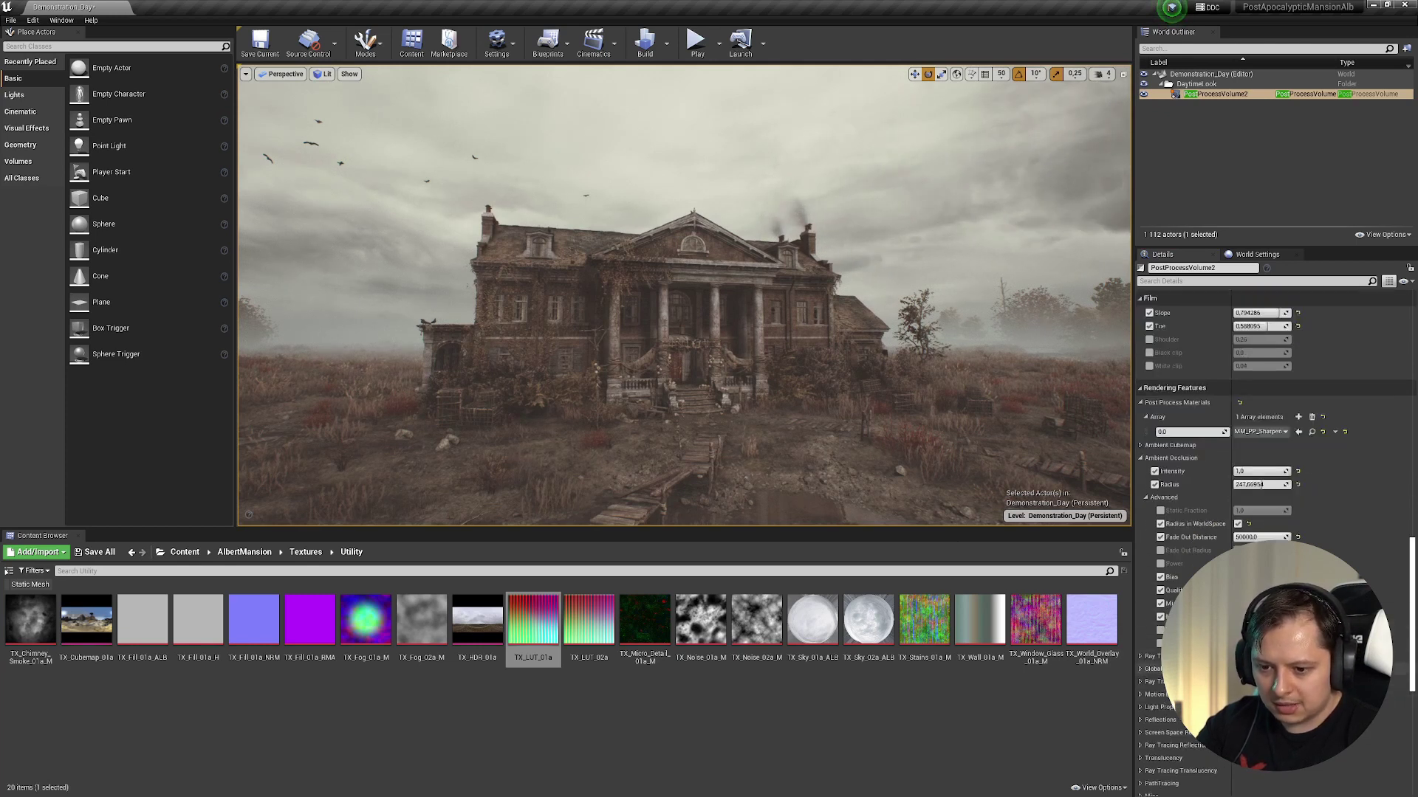
{"action": "left_click", "coordinate": [1141, 669]}
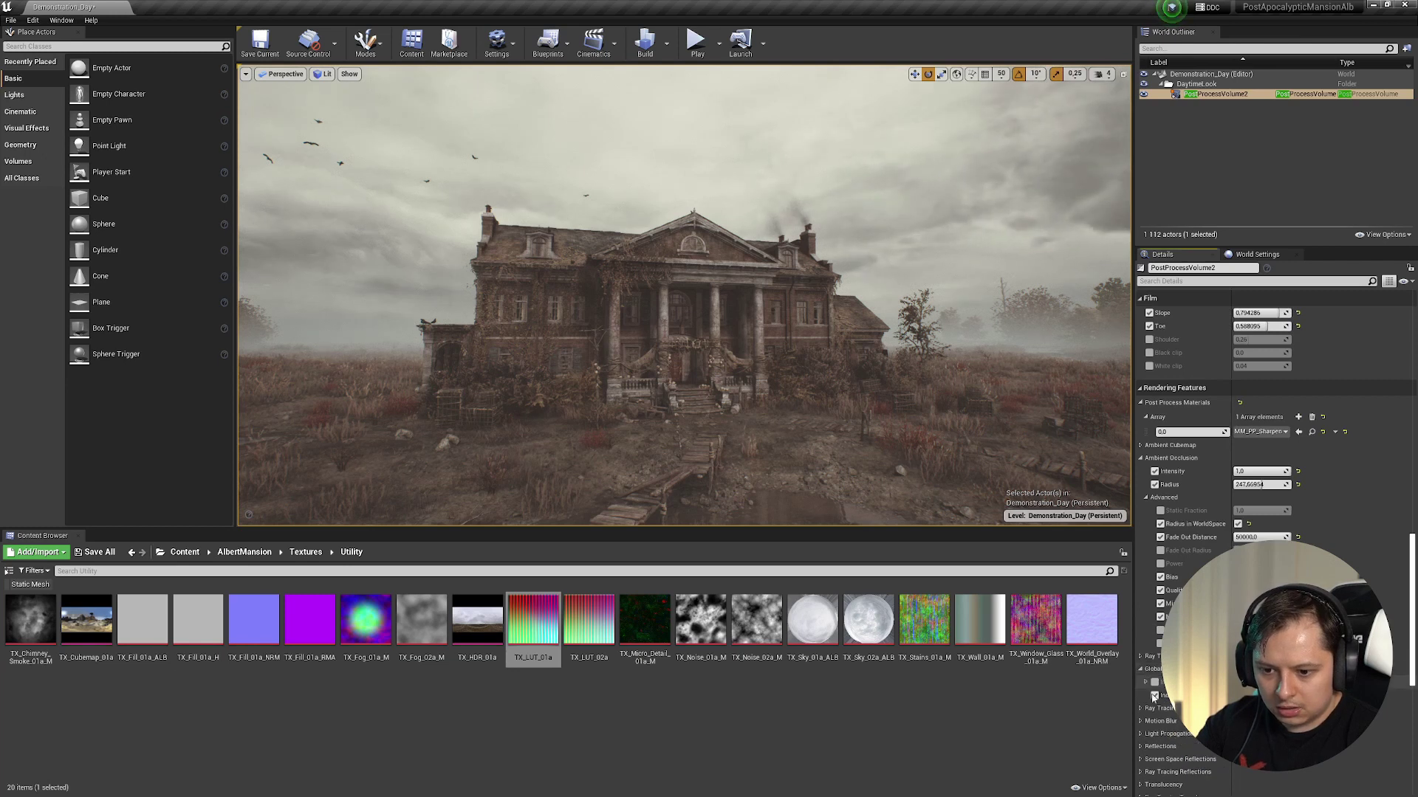
{"action": "left_click", "coordinate": [1154, 696]}
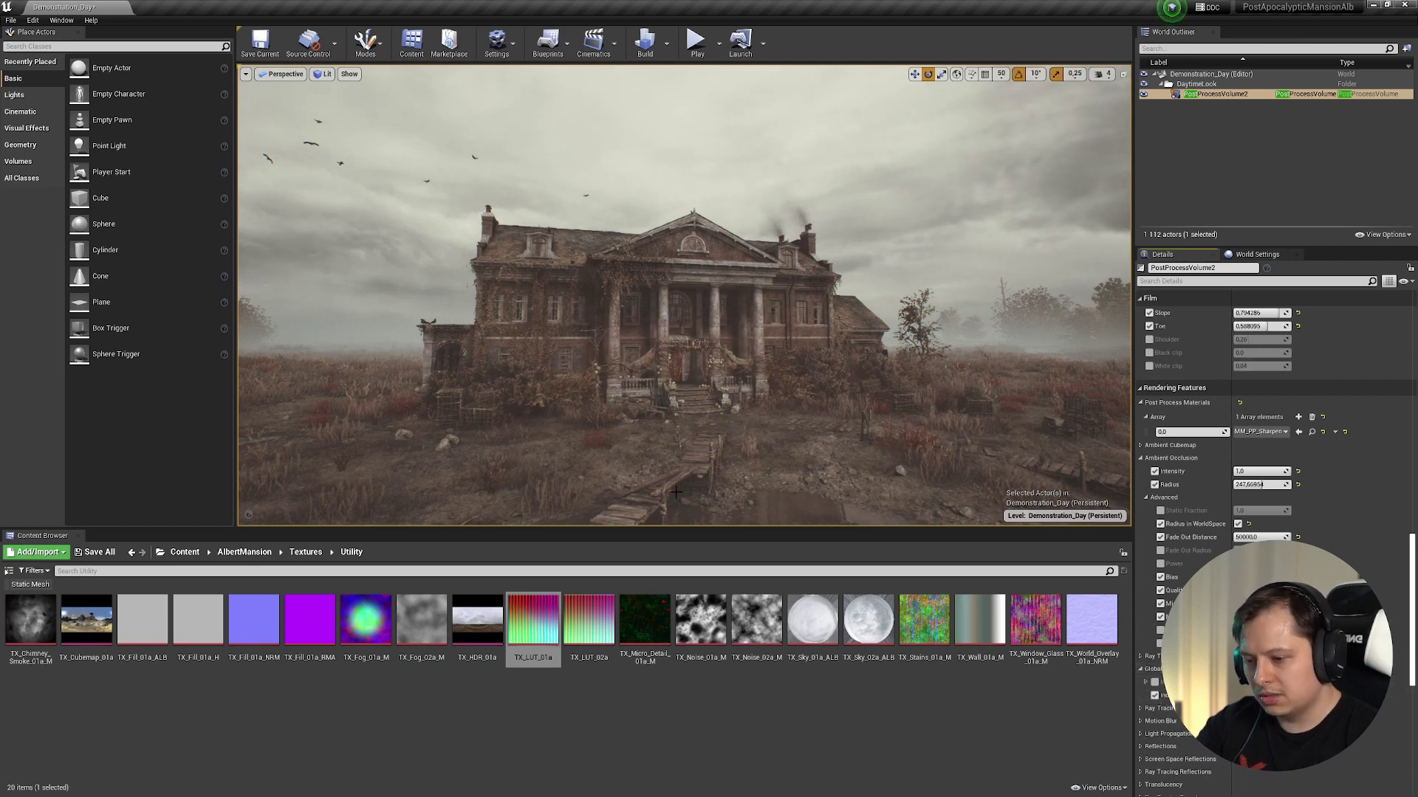
{"action": "scroll", "coordinate": [1142, 651], "scroll_direction": "down", "scroll_amount": 3}
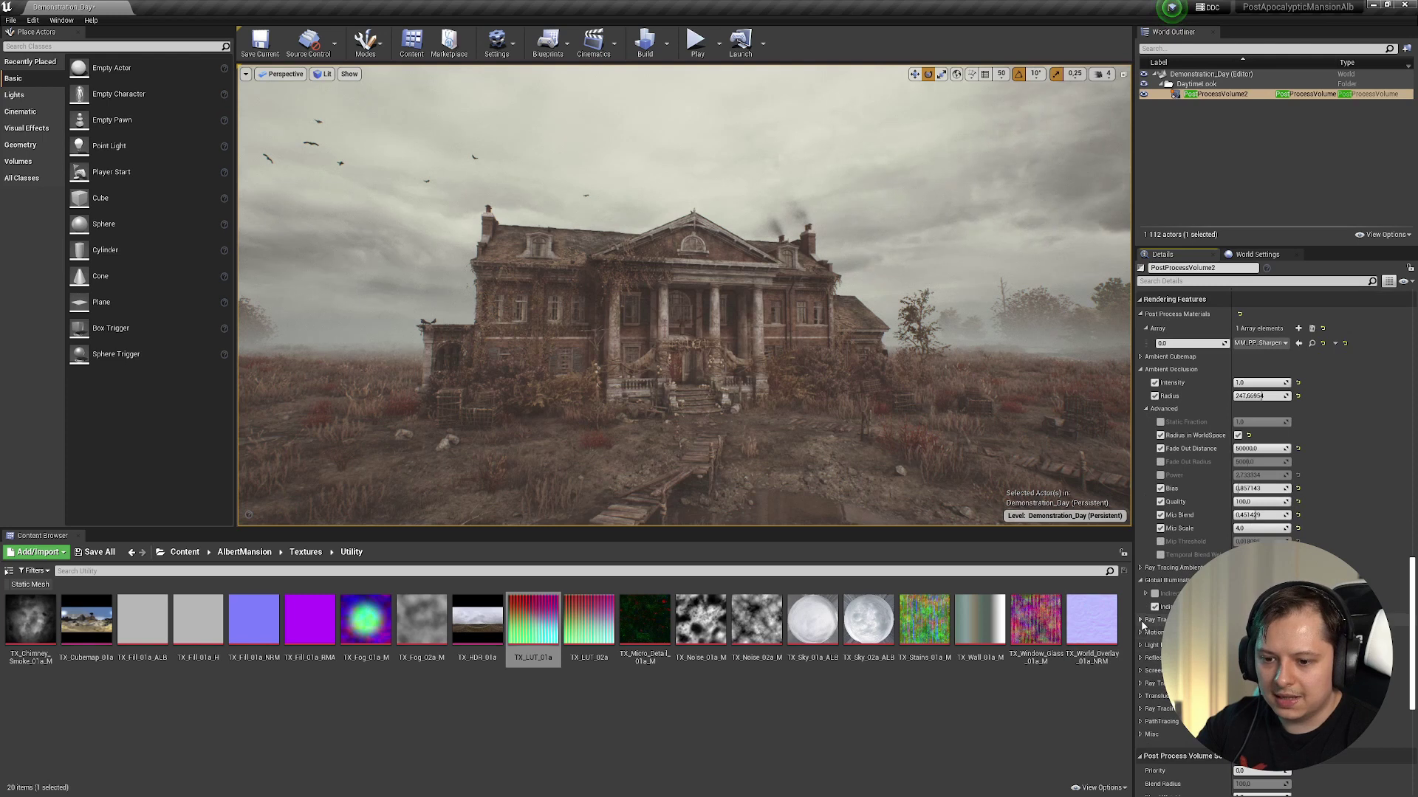
{"action": "key", "text": "a"}
{"action": "right_click_drag", "start_coordinate": [748, 369], "coordinate": [748, 368]}
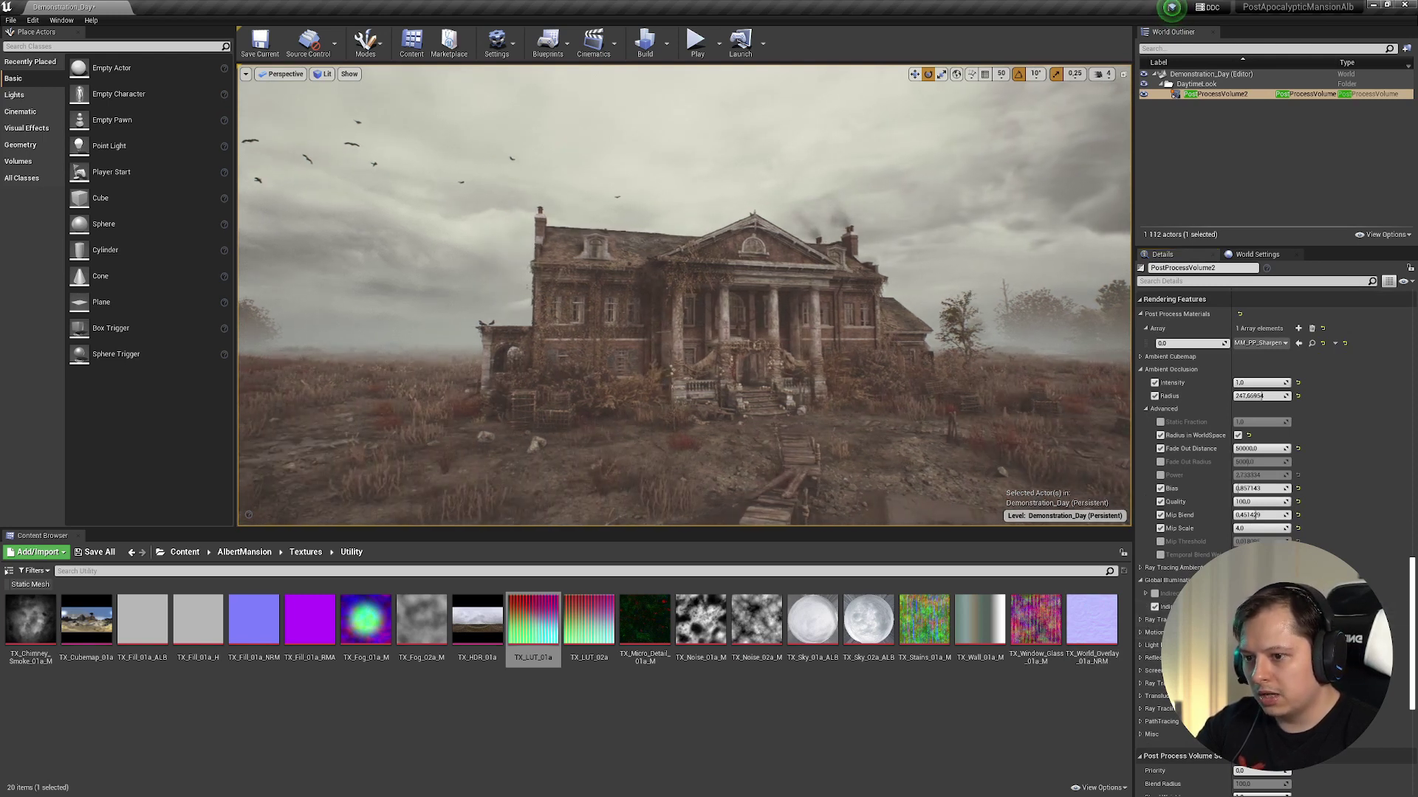
- Review the Reflections, Screen Space Reflections and remaining volume settings, and view the mansion from farther away
{"action": "scroll", "coordinate": [1270, 517], "scroll_direction": "down", "scroll_amount": 2}
{"action": "left_click", "coordinate": [1140, 605]}
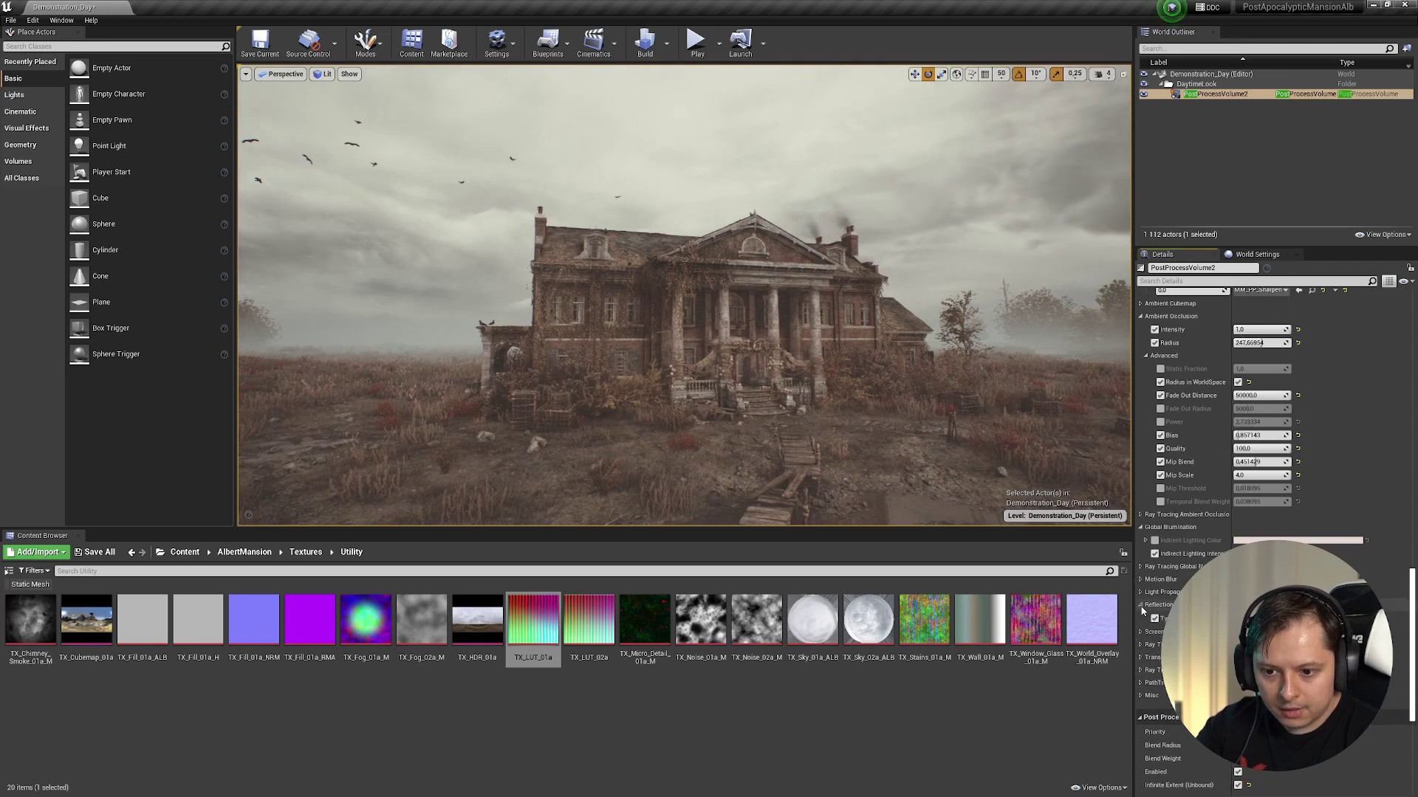
{"action": "left_click", "coordinate": [1141, 632]}
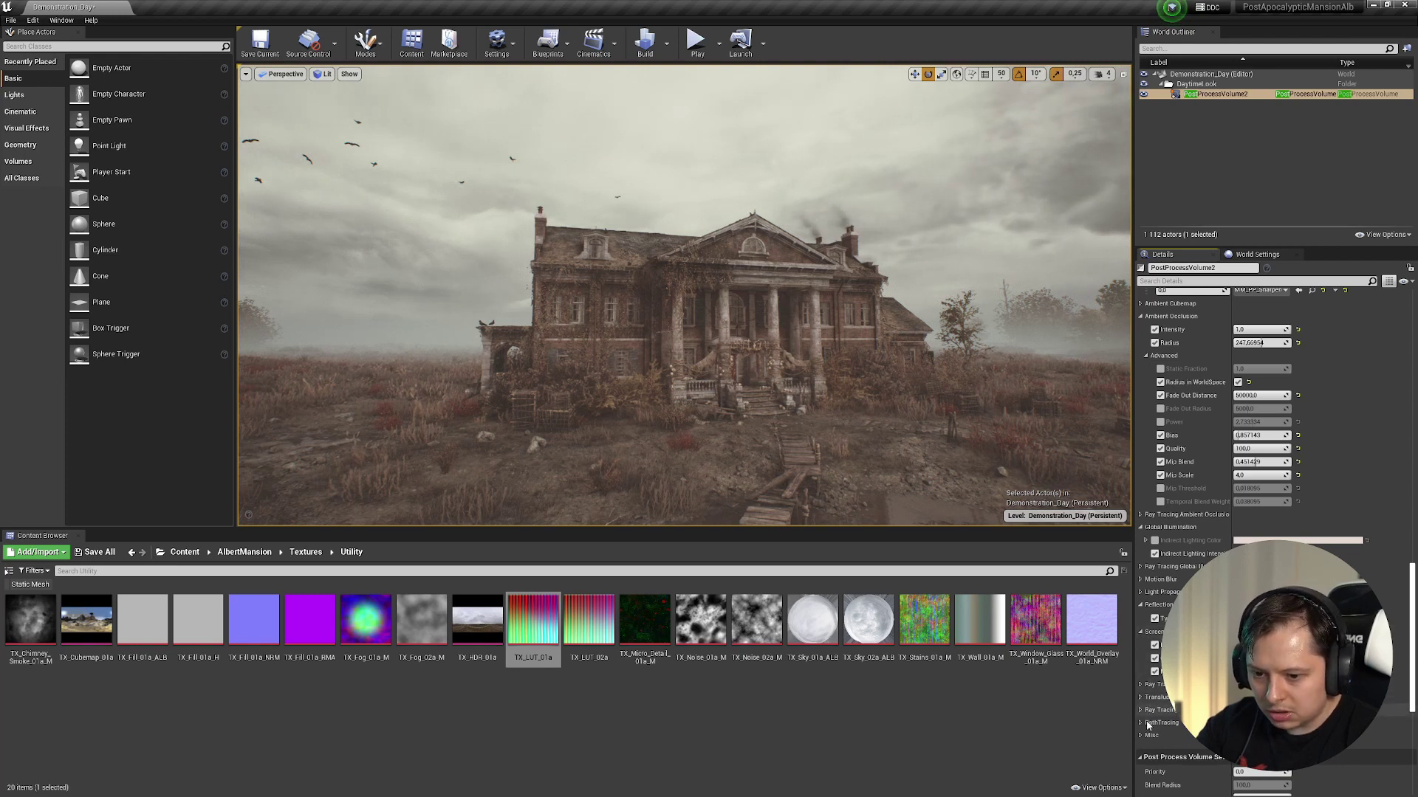
{"action": "scroll", "coordinate": [1147, 726], "scroll_direction": "down", "scroll_amount": 5}
{"action": "scroll", "coordinate": [1255, 443], "scroll_direction": "up", "scroll_amount": 15}
{"action": "scroll", "coordinate": [1267, 485], "scroll_direction": "up", "scroll_amount": 10}
{"action": "scroll", "coordinate": [1255, 372], "scroll_direction": "up", "scroll_amount": 6}
{"action": "left_click_drag", "start_coordinate": [638, 425], "coordinate": [717, 471]}
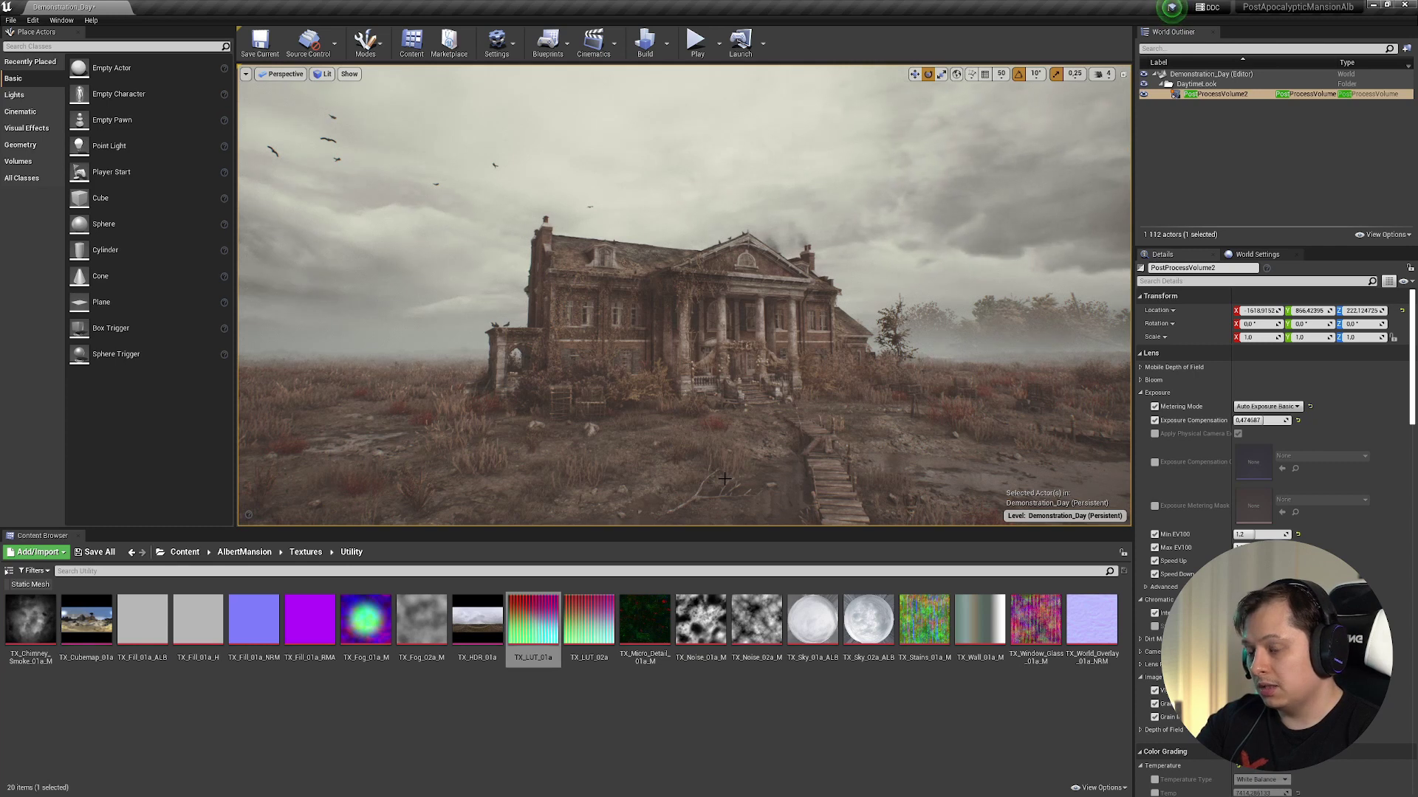
{"action": "right_click_drag", "start_coordinate": [725, 479], "coordinate": [687, 487]}
{"action": "key", "text": "s"}
{"action": "key", "text": "g"}
{"action": "key", "text": "g"}
- Open the Levels window and dock it beside the World Outliner
{"action": "left_click", "coordinate": [61, 20]}
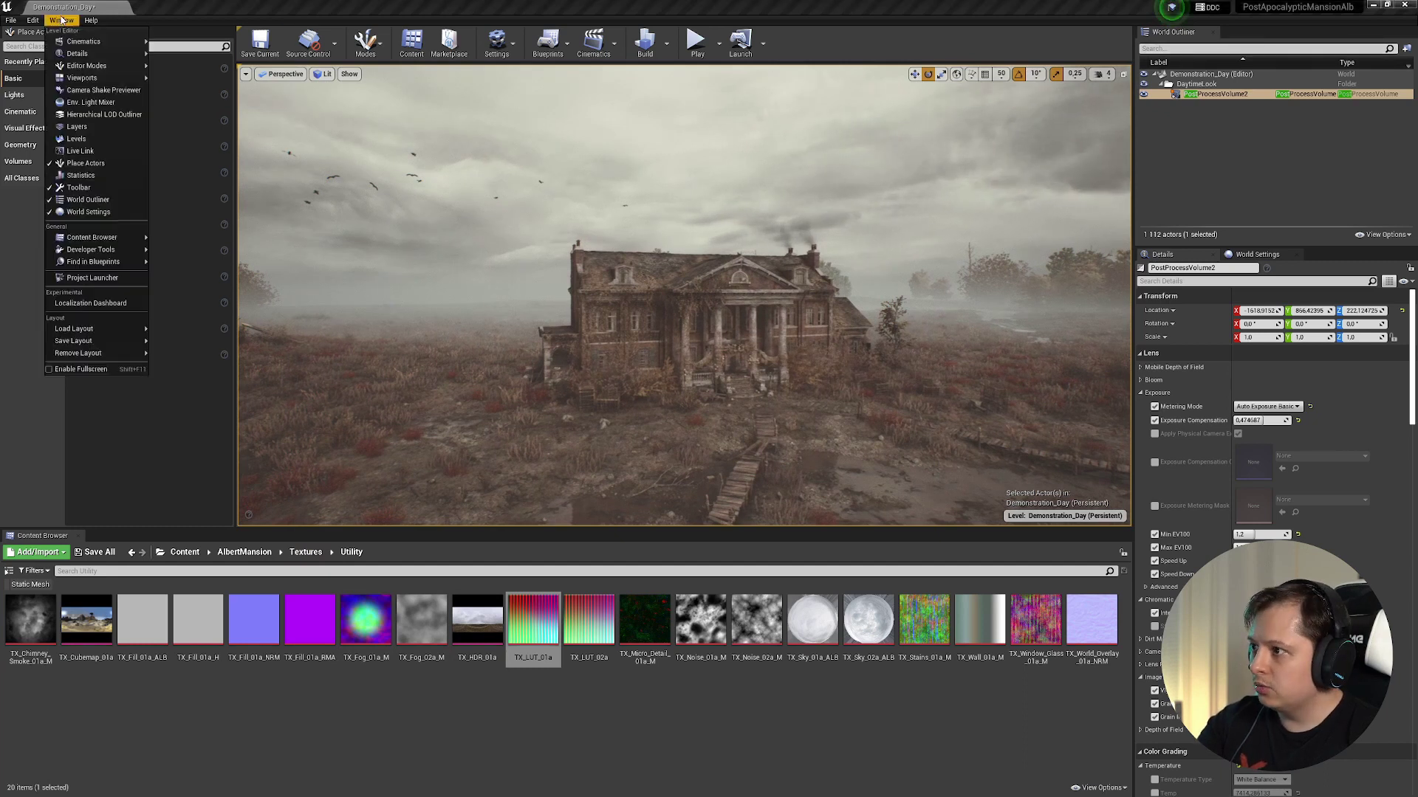
{"action": "left_click", "coordinate": [94, 140]}
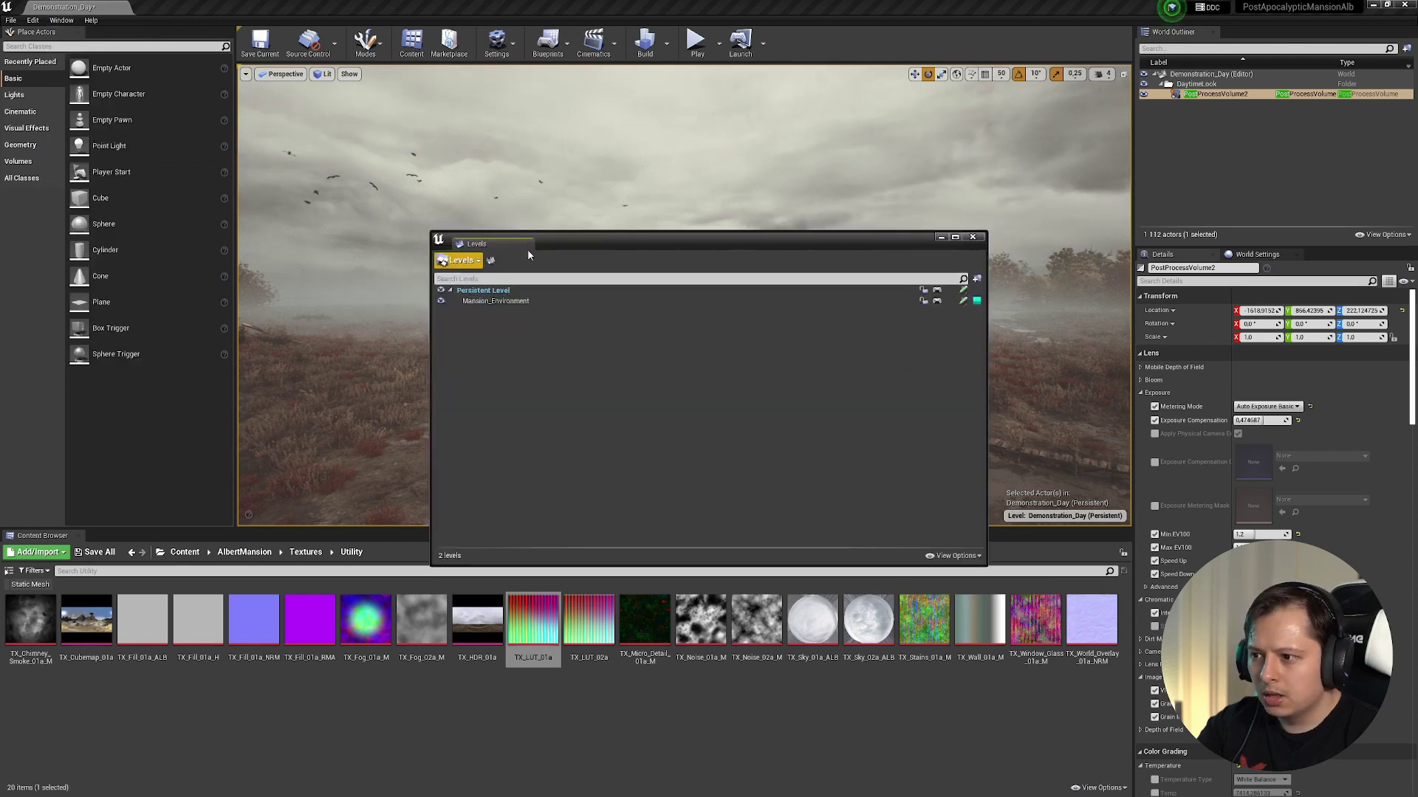
{"action": "left_click_drag", "start_coordinate": [476, 244], "coordinate": [1240, 33]}
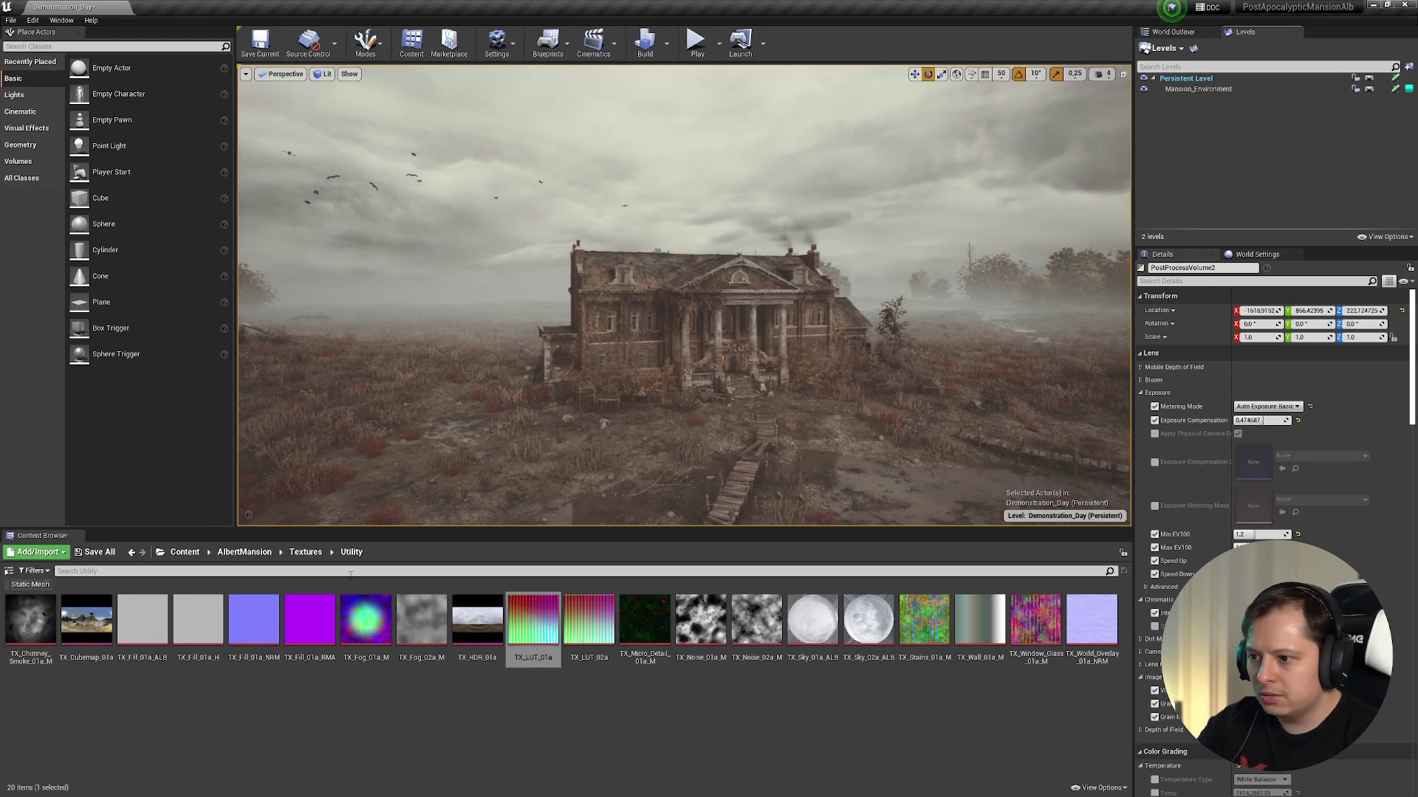
- Look through the Effects folder inside AlbertMansion's EpicContent folder and return to the AlbertMansion folder
{"action": "left_click", "coordinate": [242, 553]}
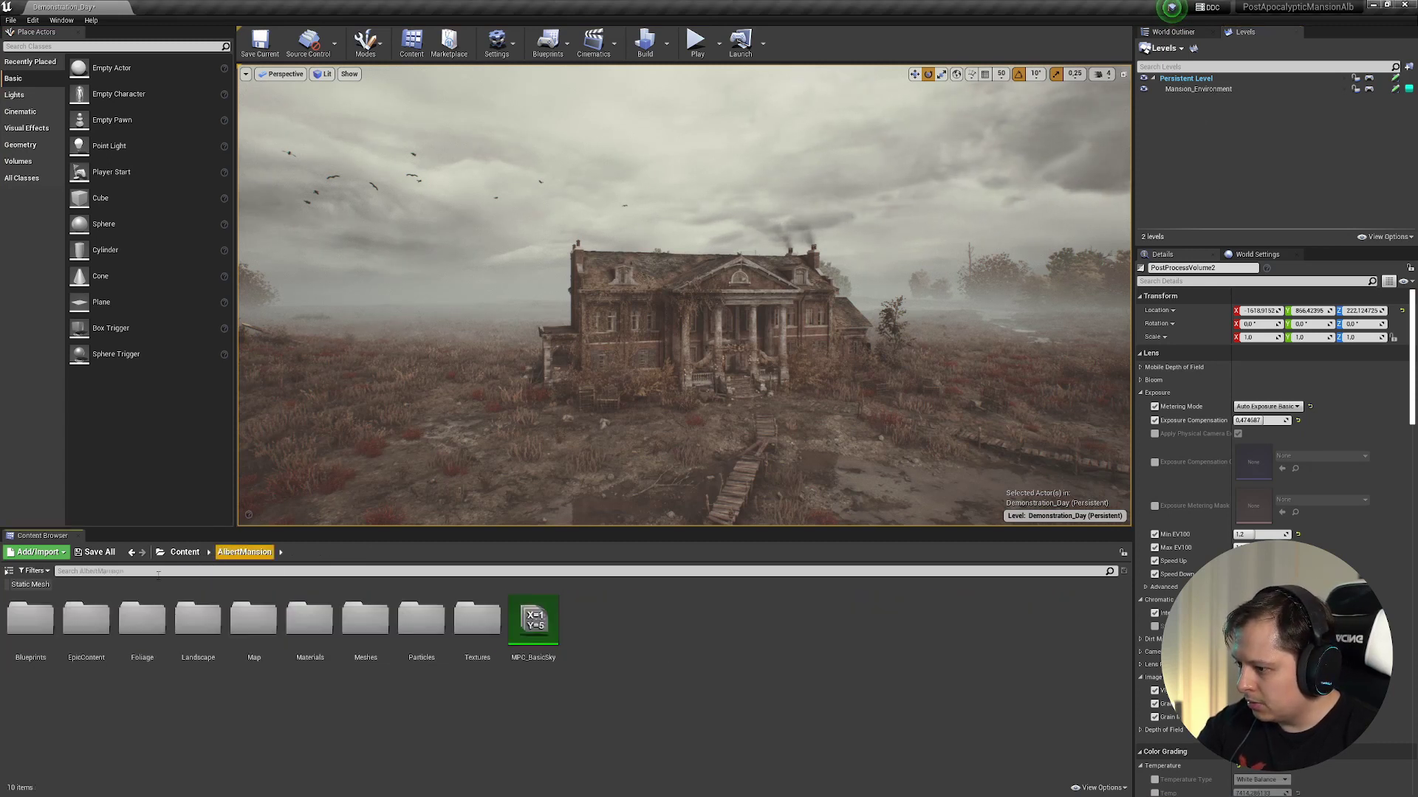
{"action": "double_click", "coordinate": [86, 620]}
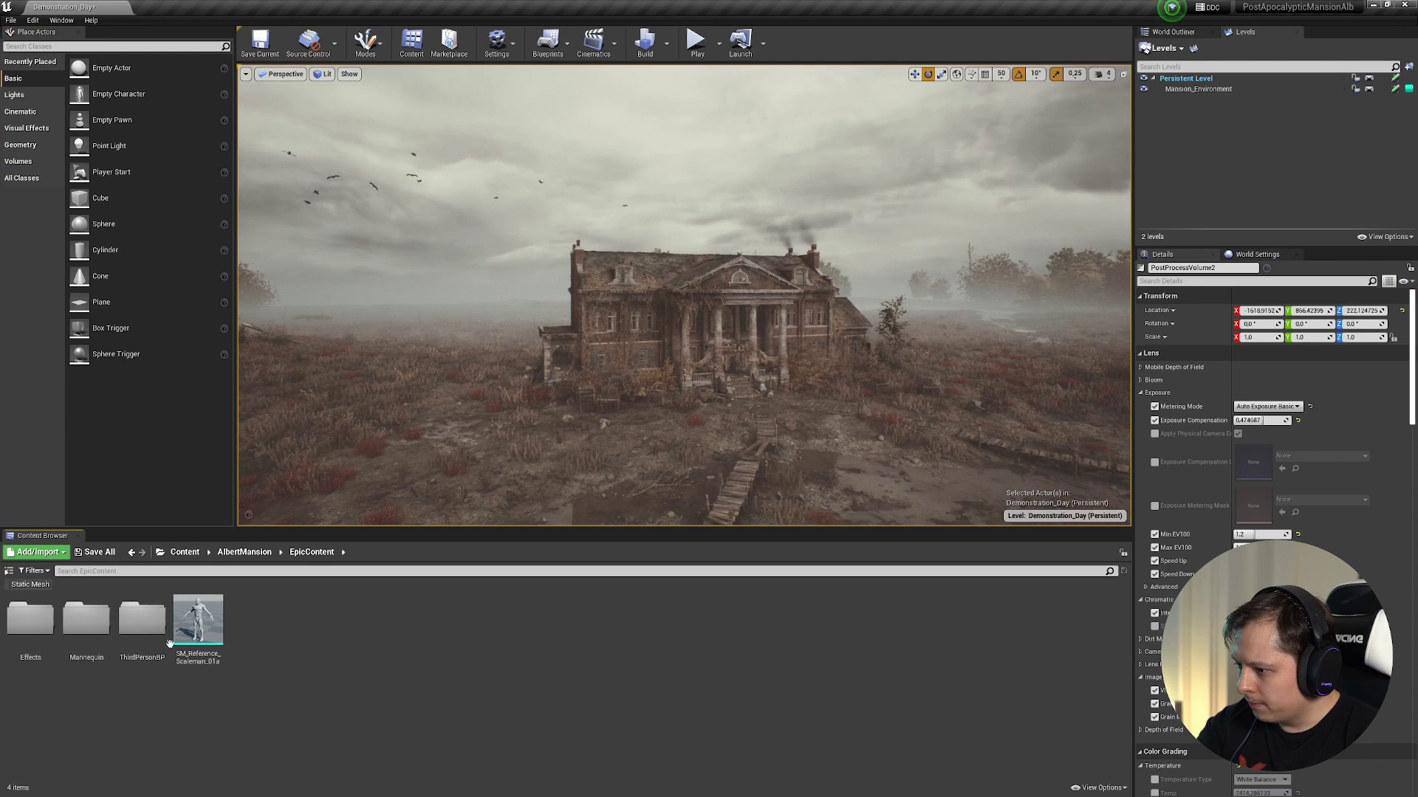
{"action": "double_click", "coordinate": [30, 618]}
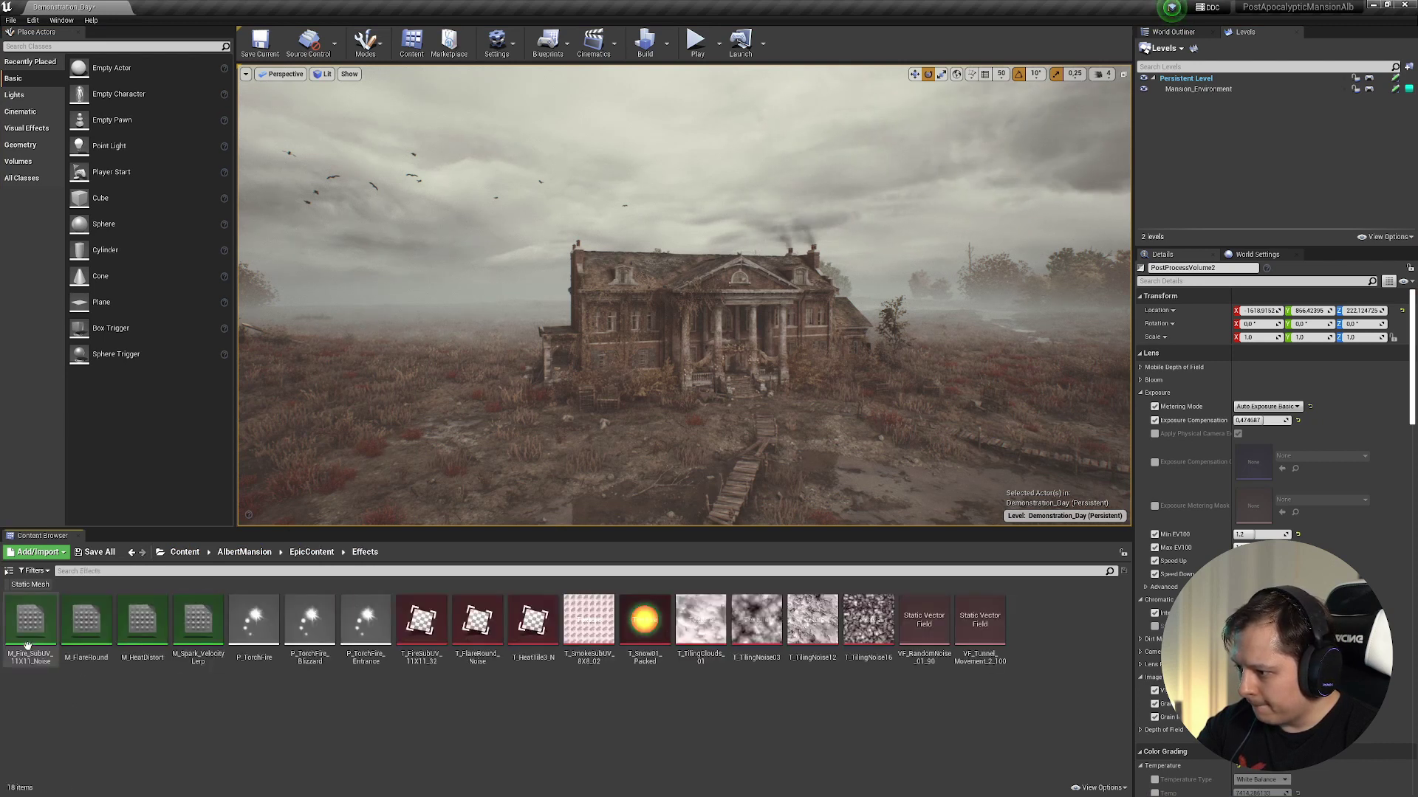
{"action": "key", "text": "alt+Left"}
{"action": "key", "text": "alt+Left"}
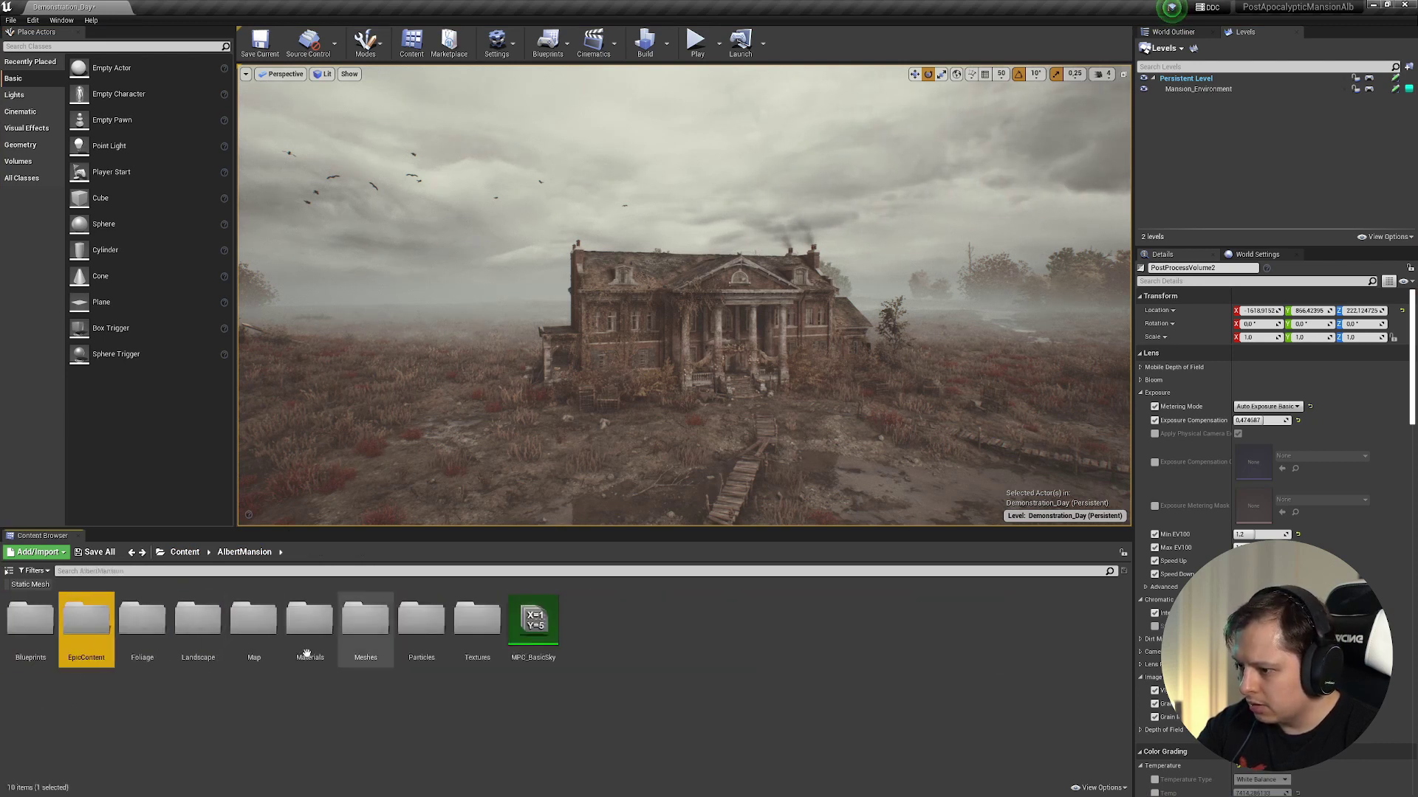
- Open the Demonstration_Night level from the Map folder
{"action": "double_click", "coordinate": [253, 619]}
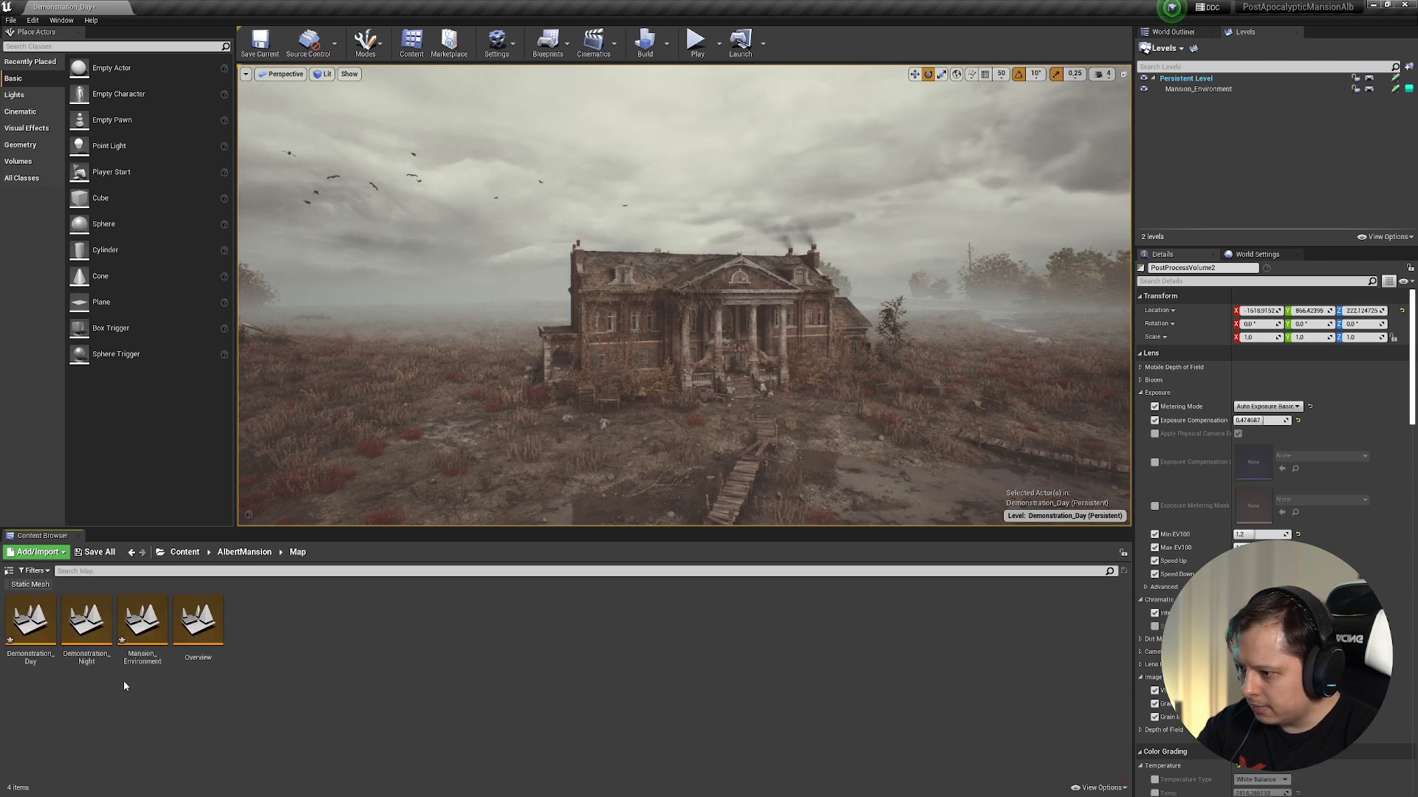
{"action": "double_click", "coordinate": [89, 647]}
{"action": "left_click", "coordinate": [814, 501]}
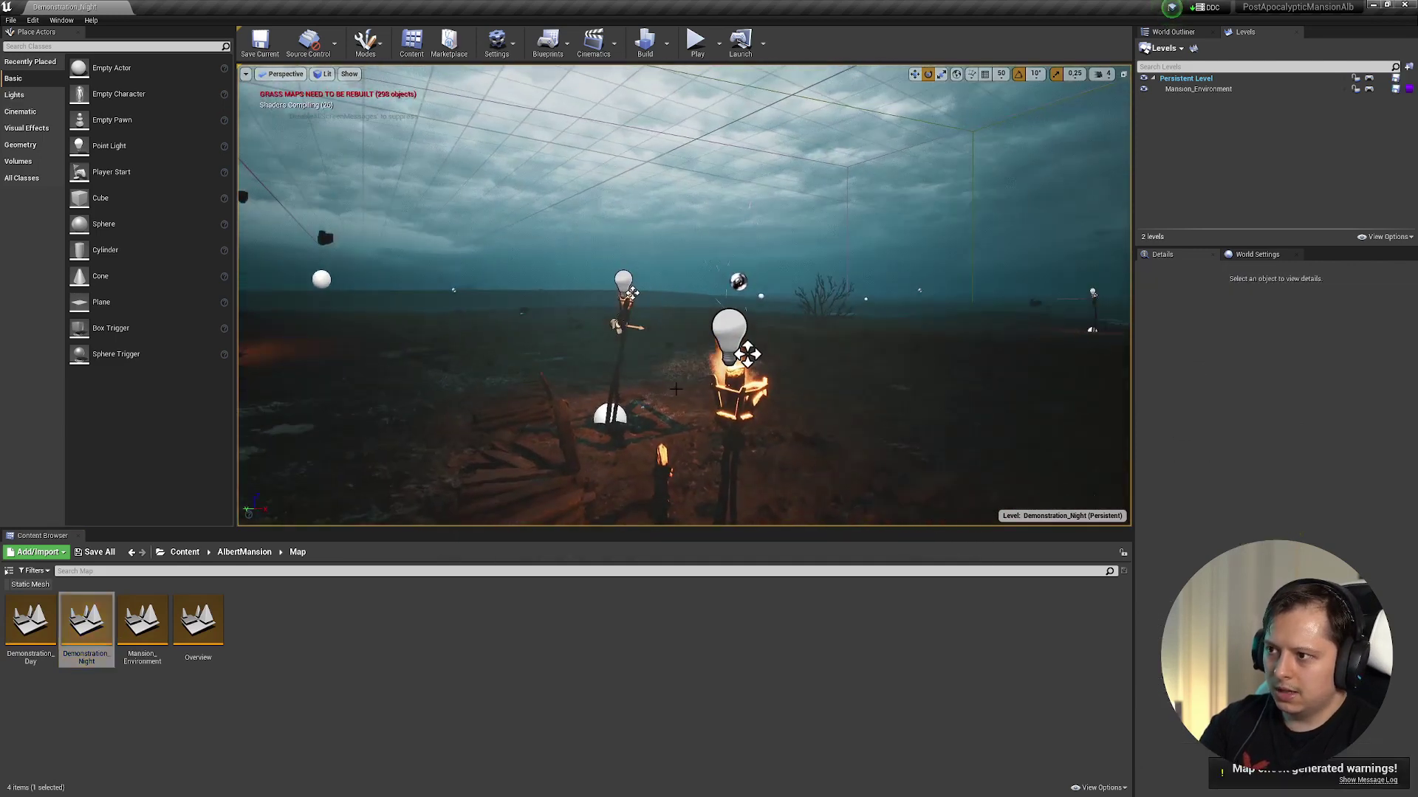
- View the night mansion from a distance in game view and bring up the World Outliner
{"action": "right_click_drag", "start_coordinate": [675, 389], "coordinate": [897, 399]}
{"action": "key", "text": "g"}
{"action": "right_click_drag", "start_coordinate": [675, 389], "coordinate": [966, 382]}
{"action": "key", "text": "a"}
{"action": "right_click_drag", "start_coordinate": [451, 469], "coordinate": [557, 465]}
{"action": "key", "text": "a"}
{"action": "key", "text": "s"}
{"action": "key", "text": "q"}
{"action": "key", "text": "a"}
{"action": "key", "text": "s"}
{"action": "key", "text": "w"}
{"action": "left_click", "coordinate": [1170, 32]}
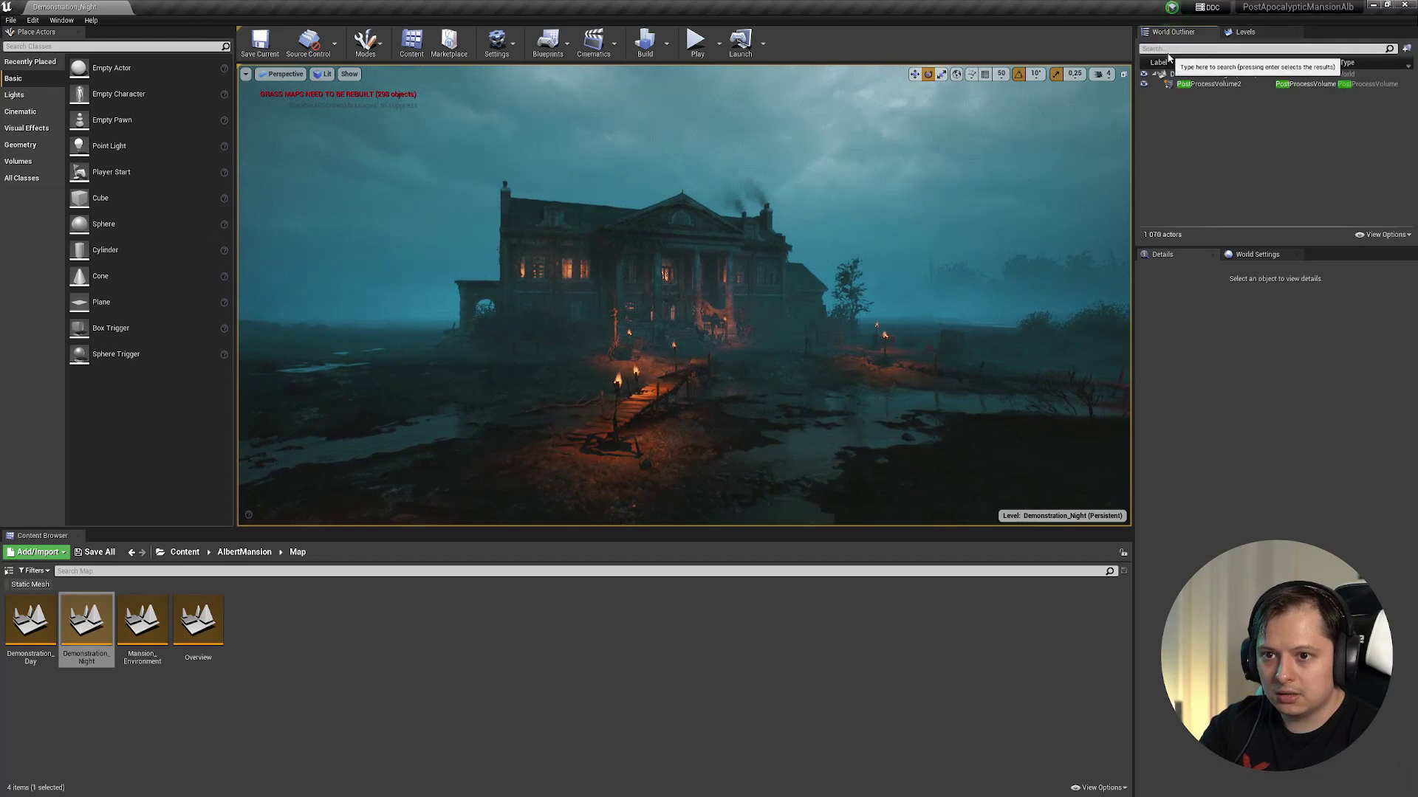
- Select the night level's post-process volume, review its settings from exposure to color grading, and try adjusting the Color Grading LUT intensity
{"action": "left_click", "coordinate": [1208, 85]}
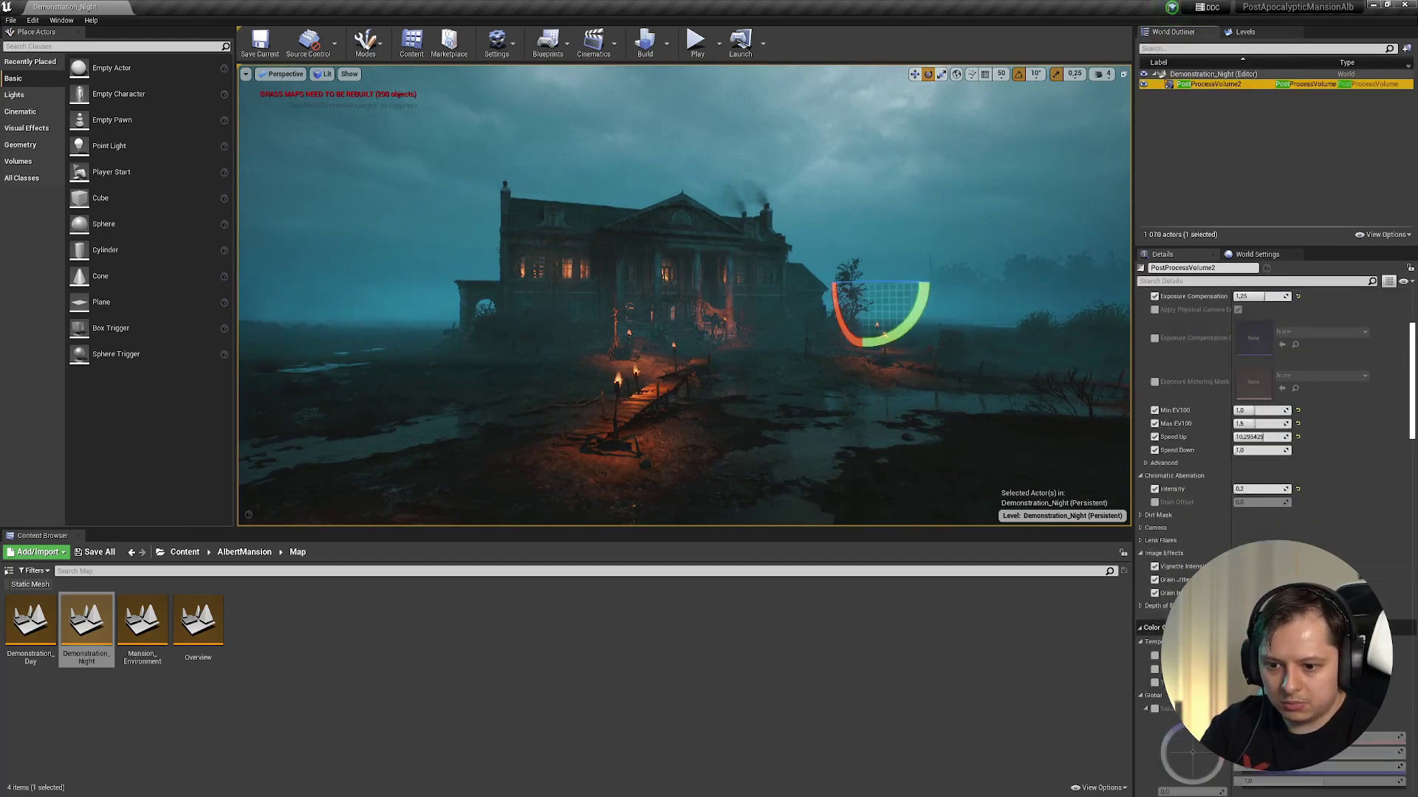
{"action": "scroll", "coordinate": [1273, 413], "scroll_direction": "down", "scroll_amount": 10}
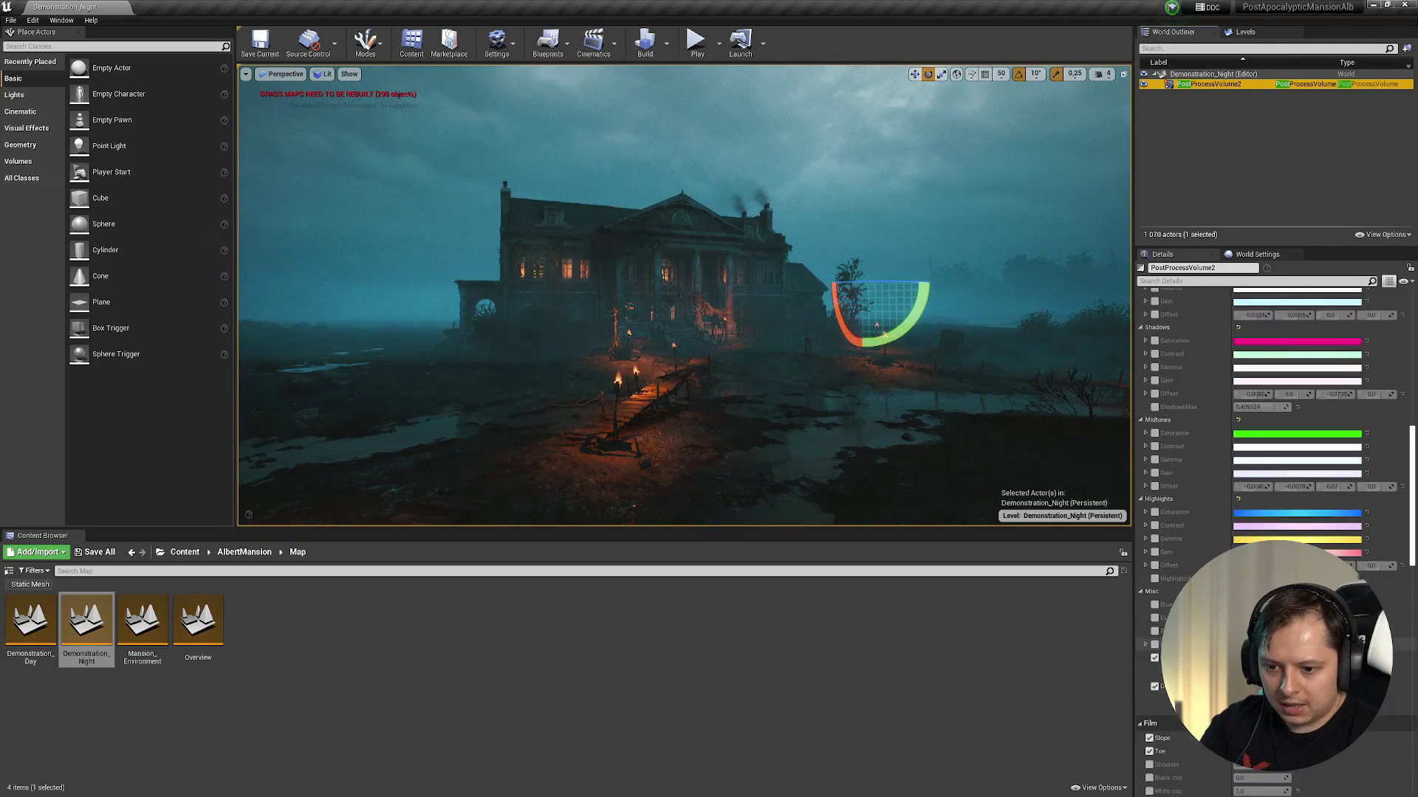
{"action": "scroll", "coordinate": [1274, 414], "scroll_direction": "down", "scroll_amount": 4}
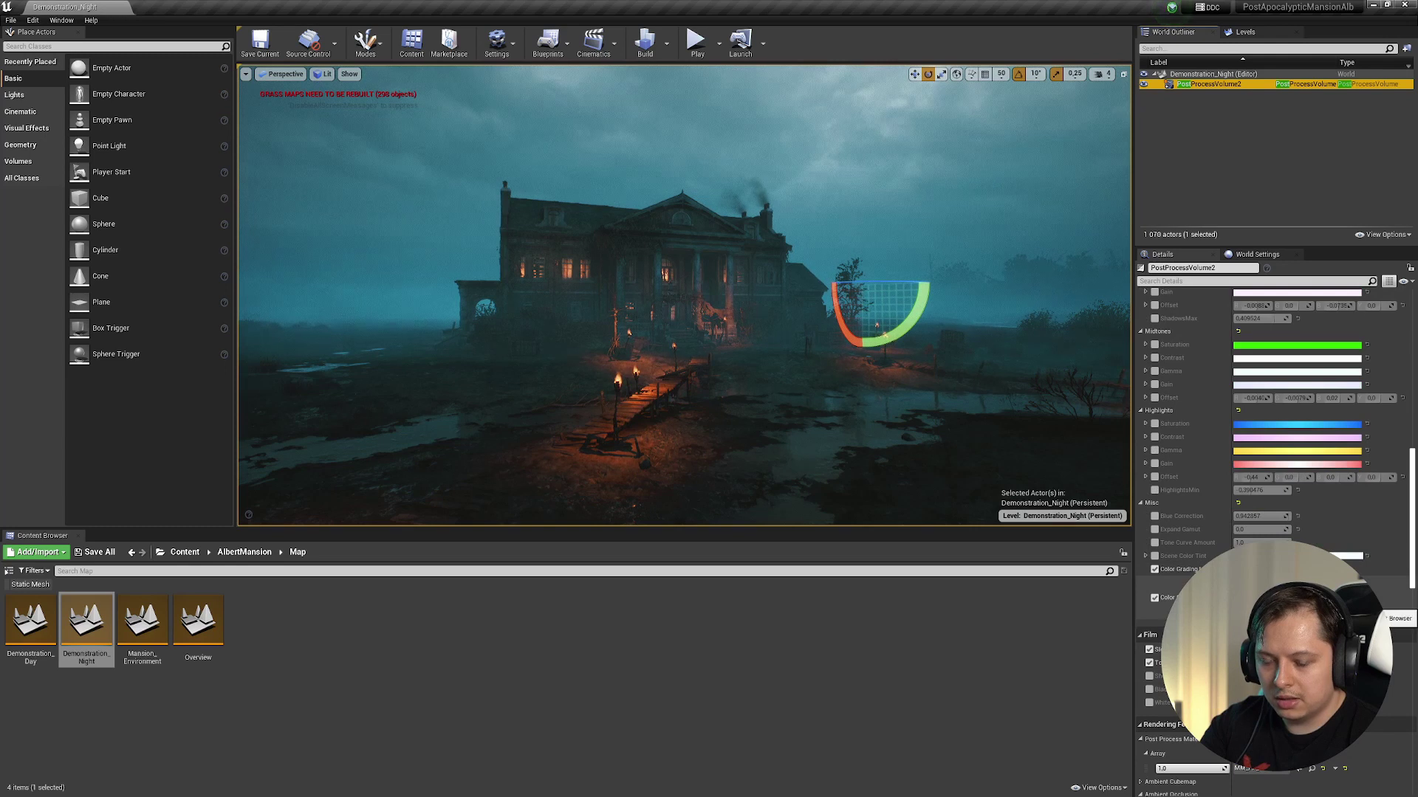
{"action": "key", "text": "w"}
{"action": "right_click_drag", "start_coordinate": [815, 431], "coordinate": [815, 430]}
{"action": "mouse_move", "coordinate": [1274, 569]}
{"action": "left_mouse_down"}
{"action": "mouse_move", "coordinate": [1235, 570]}
{"action": "mouse_move", "coordinate": [1273, 569]}
{"action": "left_mouse_up"}
- Select the ground-floor window wall on the mansion's facade and locate its blueprint asset in the Content Browser
{"action": "key", "text": "s"}
{"action": "right_click_drag", "start_coordinate": [886, 435], "coordinate": [886, 435]}
{"action": "key", "text": "w"}
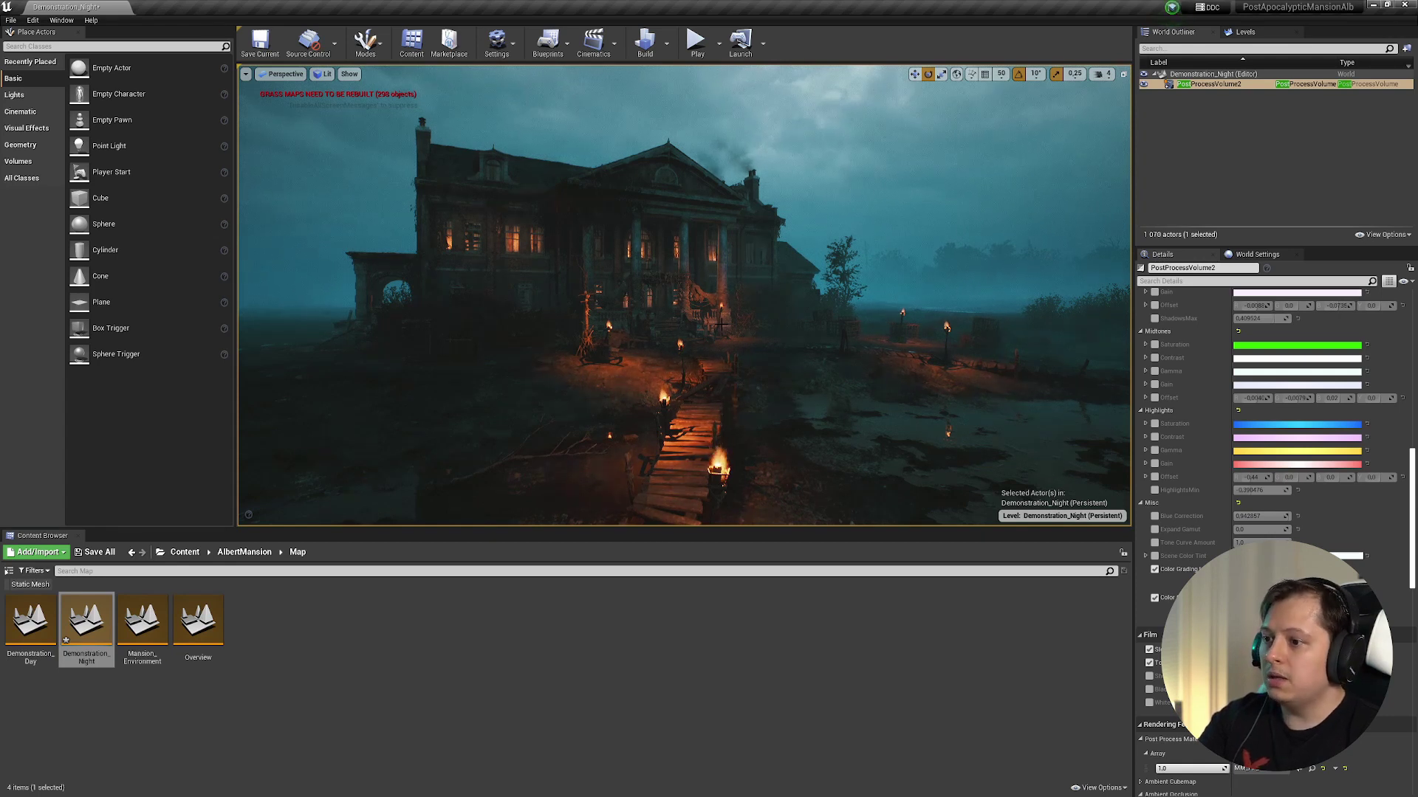
{"action": "key", "text": "w"}
{"action": "right_click_drag", "start_coordinate": [623, 256], "coordinate": [539, 258]}
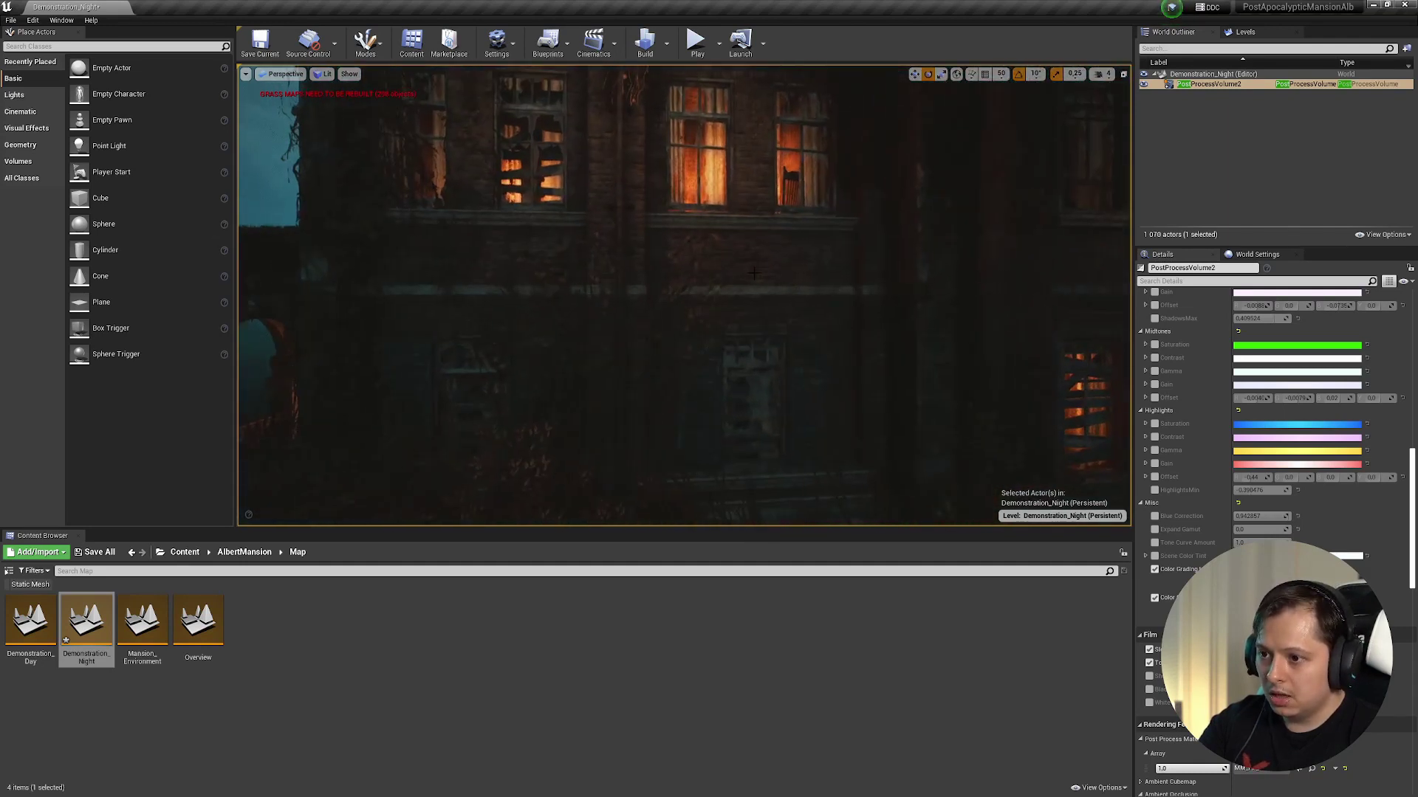
{"action": "left_click", "coordinate": [741, 210]}
{"action": "left_click", "coordinate": [787, 350]}
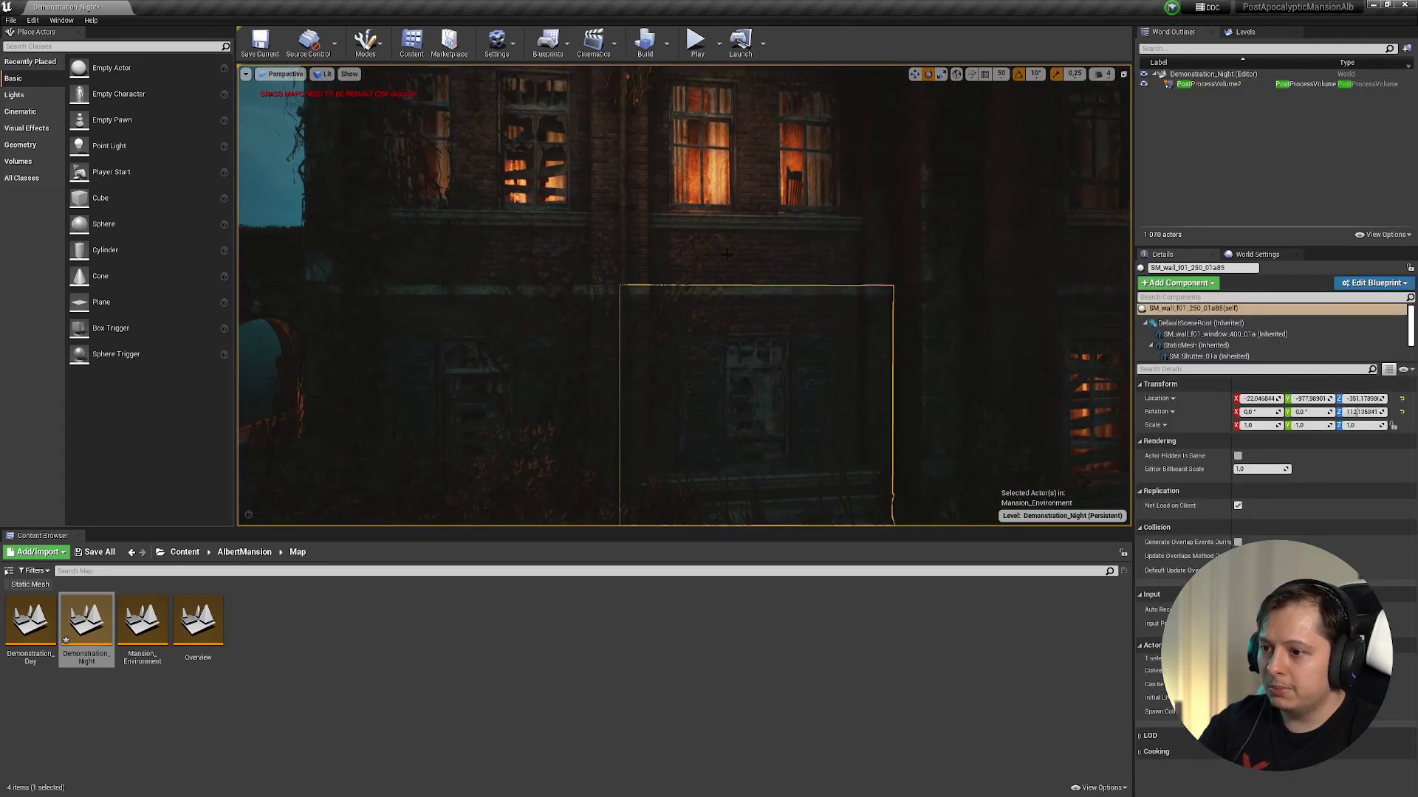
{"action": "right_click_drag", "start_coordinate": [581, 224], "coordinate": [613, 230]}
{"action": "key", "text": "ctrl+b"}
- Examine the night mansion's torch-lit front facade and walkway from farther away
{"action": "key", "text": "s"}
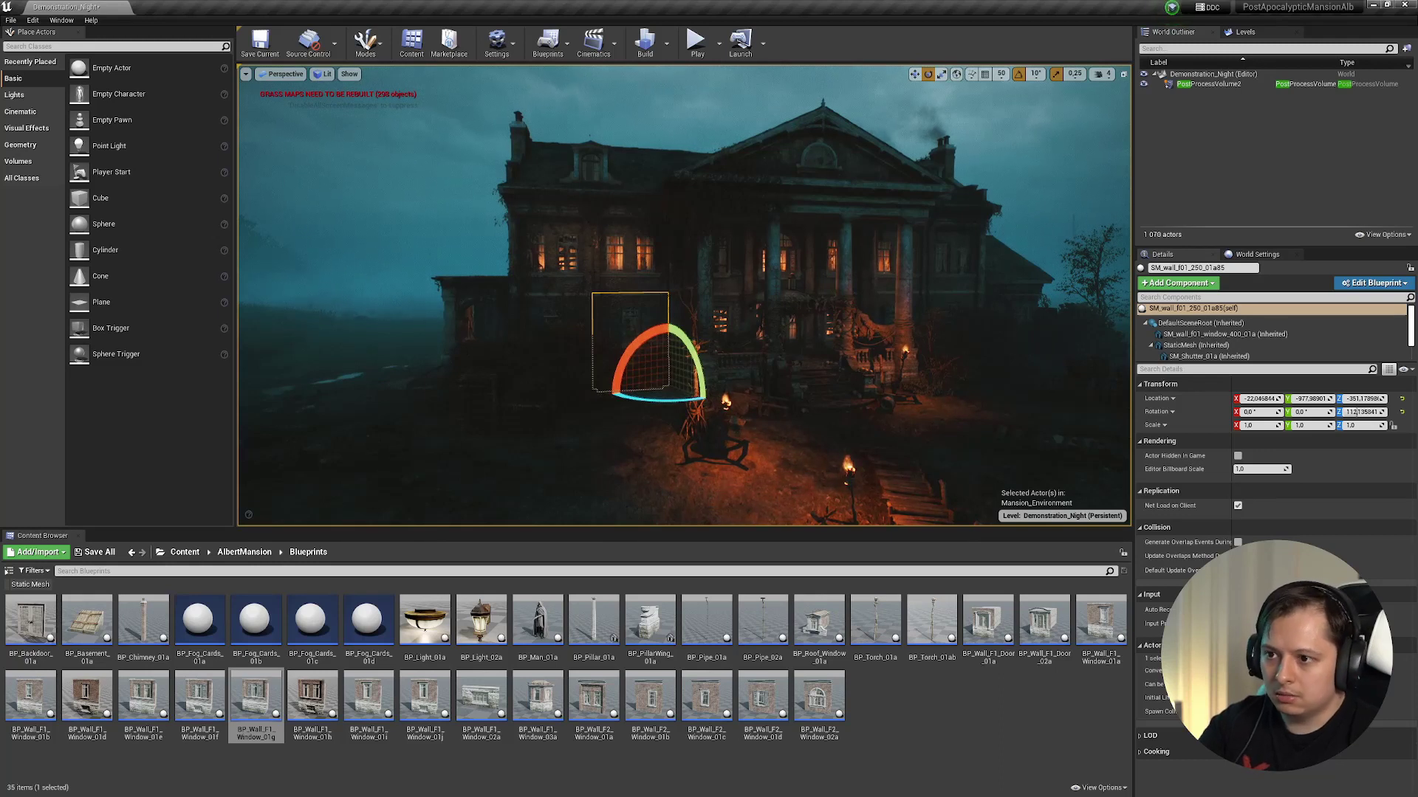
{"action": "right_click_drag", "start_coordinate": [664, 325], "coordinate": [713, 244]}
{"action": "key", "text": "w"}
{"action": "right_click_drag", "start_coordinate": [684, 296], "coordinate": [728, 322]}
{"action": "key", "text": "s"}
{"action": "right_click_drag", "start_coordinate": [823, 367], "coordinate": [823, 369]}
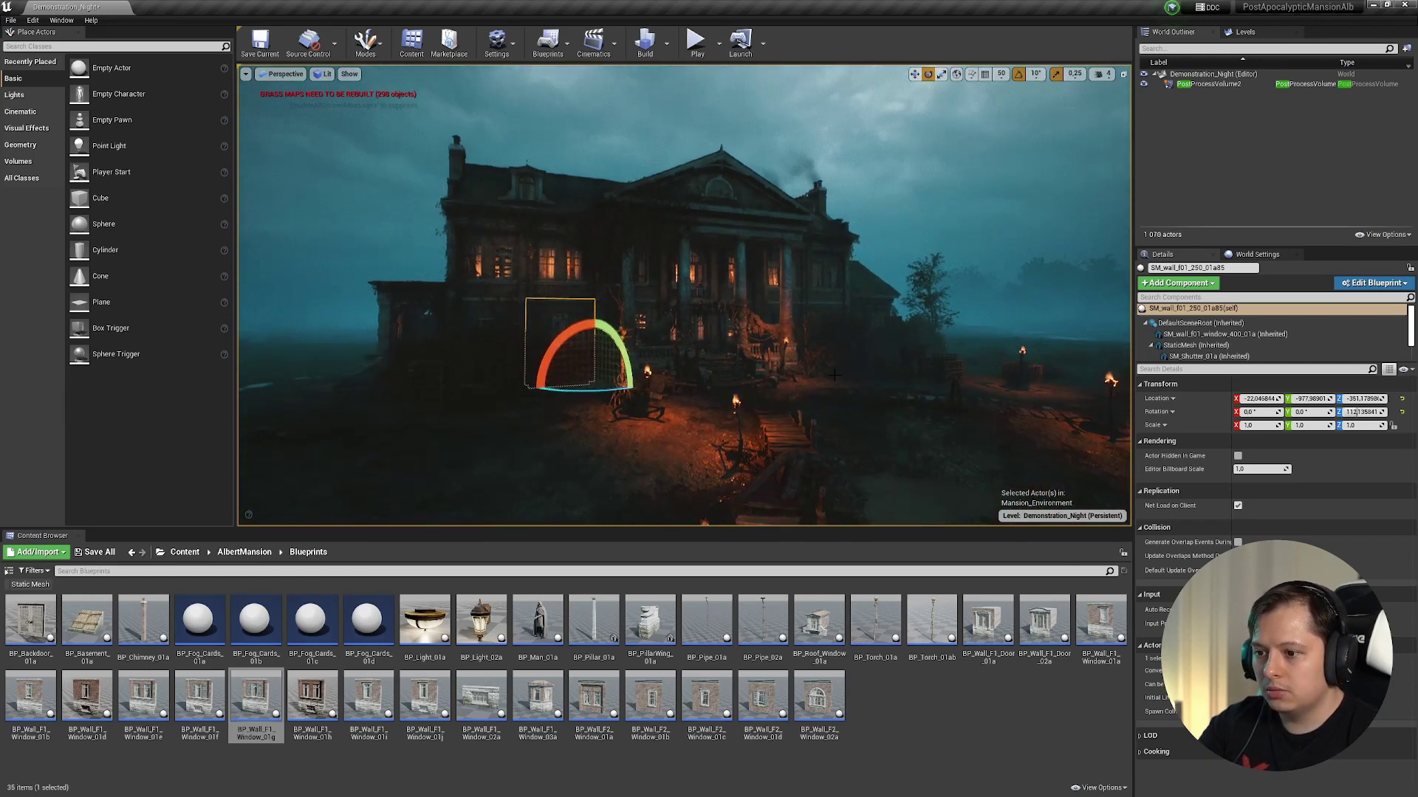